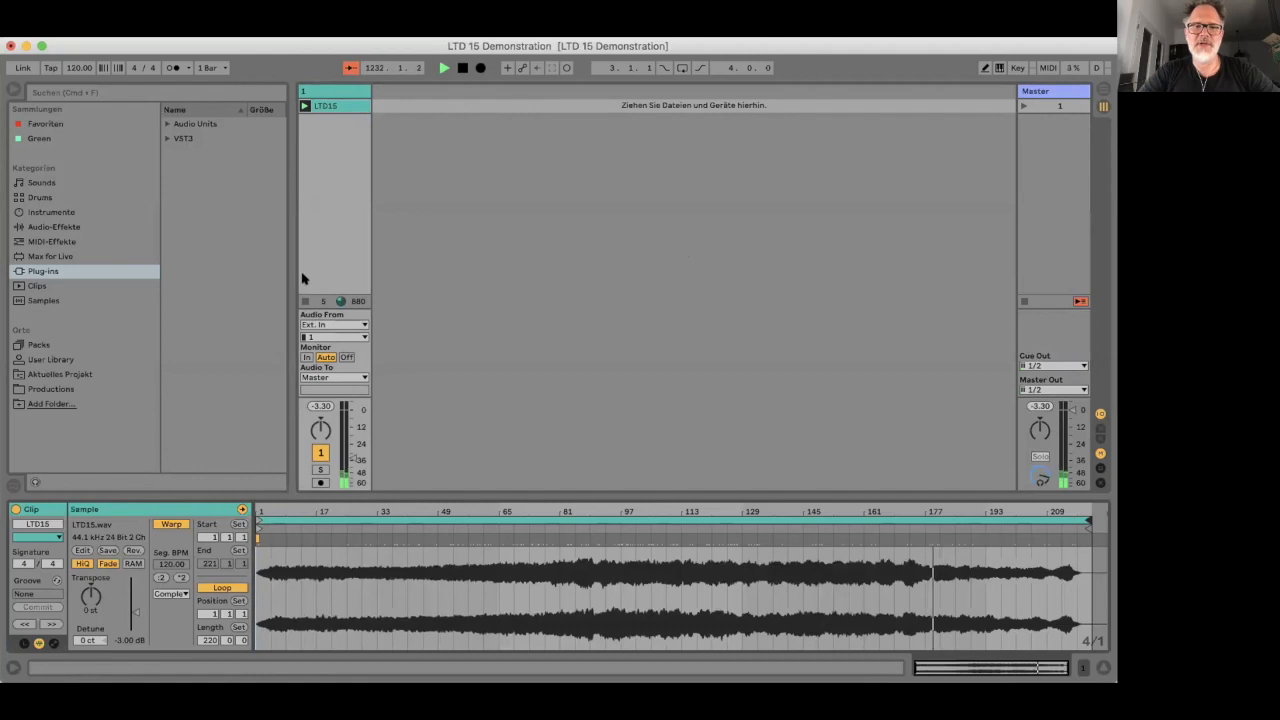
- Delete the LTD15 clip from the first slot of track 1
left_click(329, 106)
key("Delete")
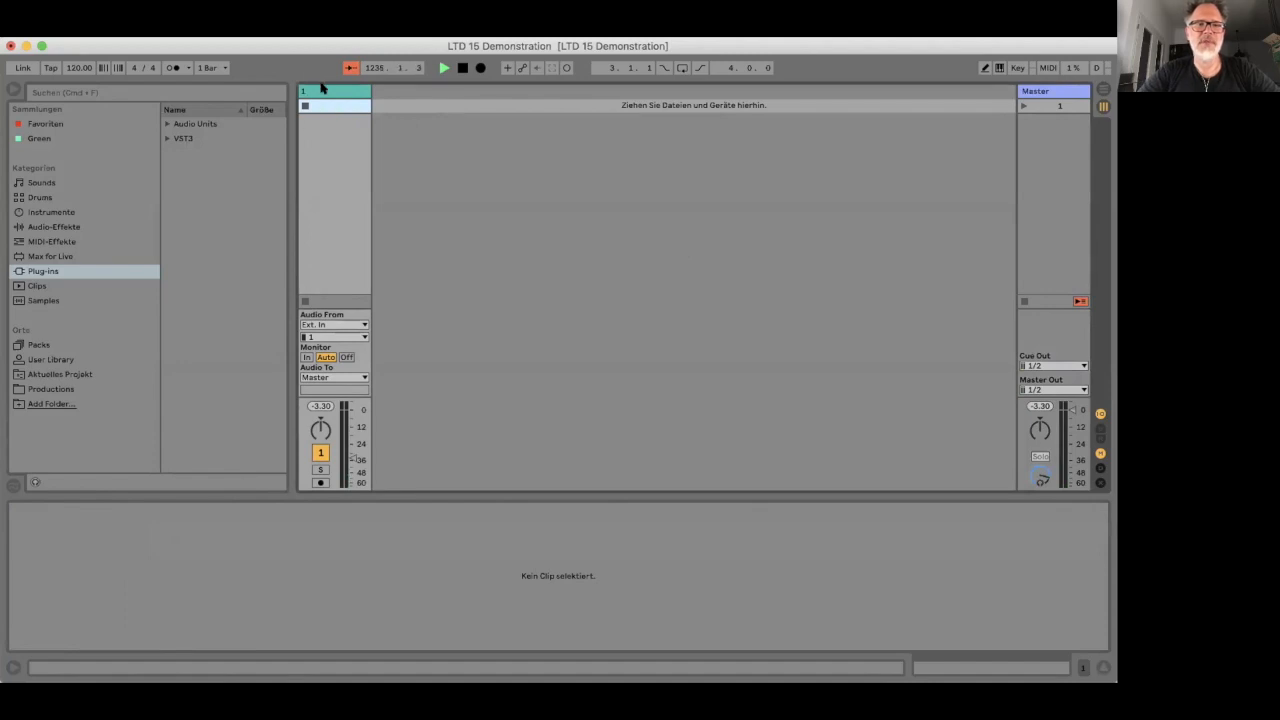
left_click(323, 92)
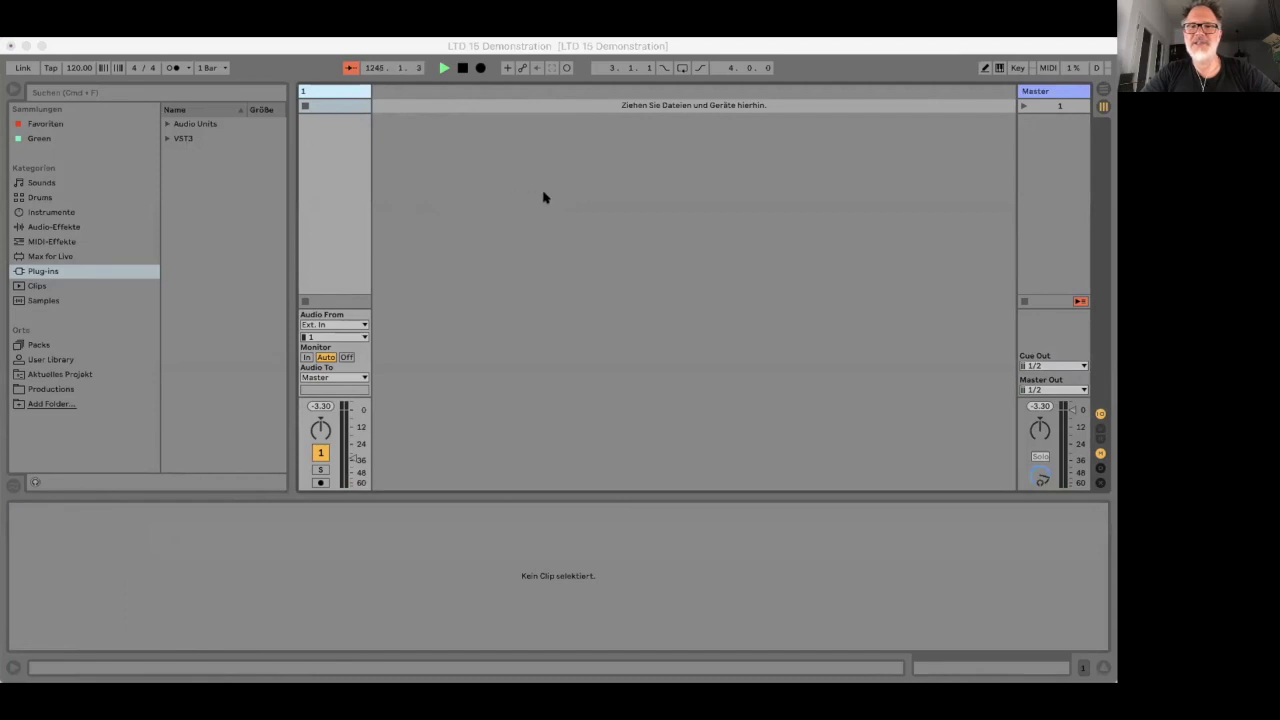
- Review the audio devices available for selection, including the Scarlett 4i4 USB, and return to track 1
left_click(613, 199)
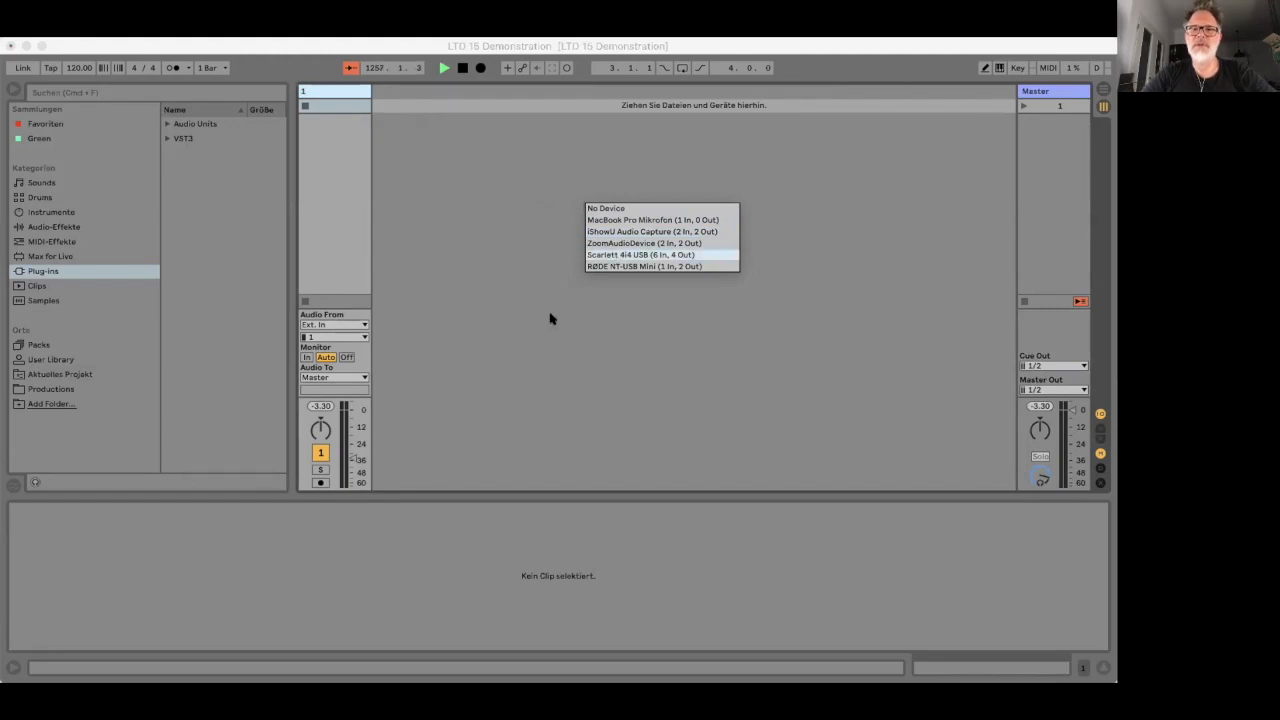
left_click(375, 134)
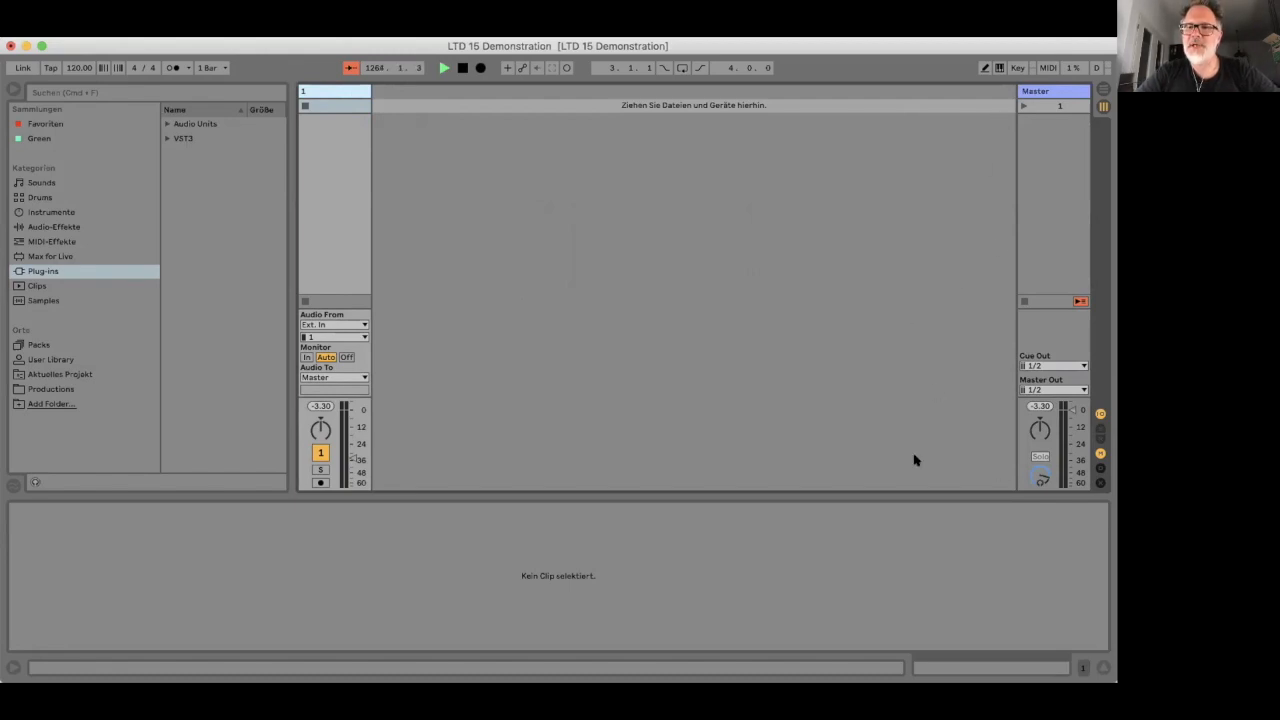
left_click(332, 92)
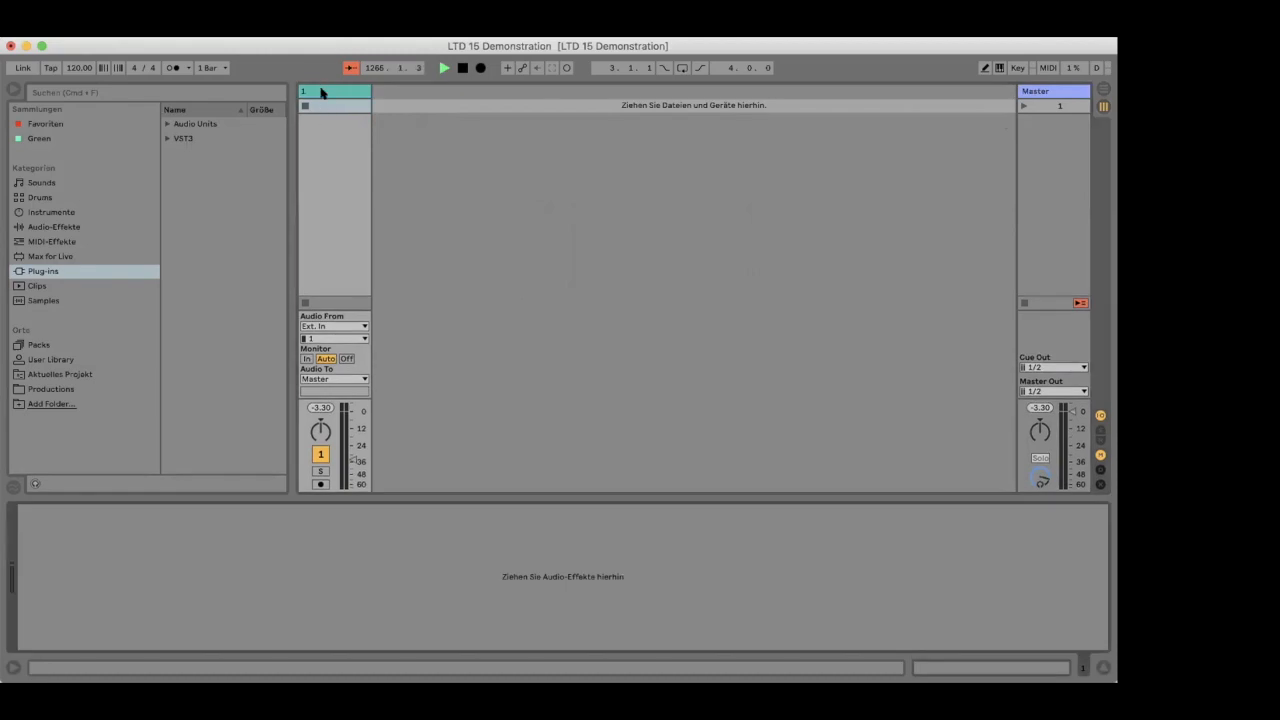
- Stop playback and rename track 1 as Input
left_click(321, 92)
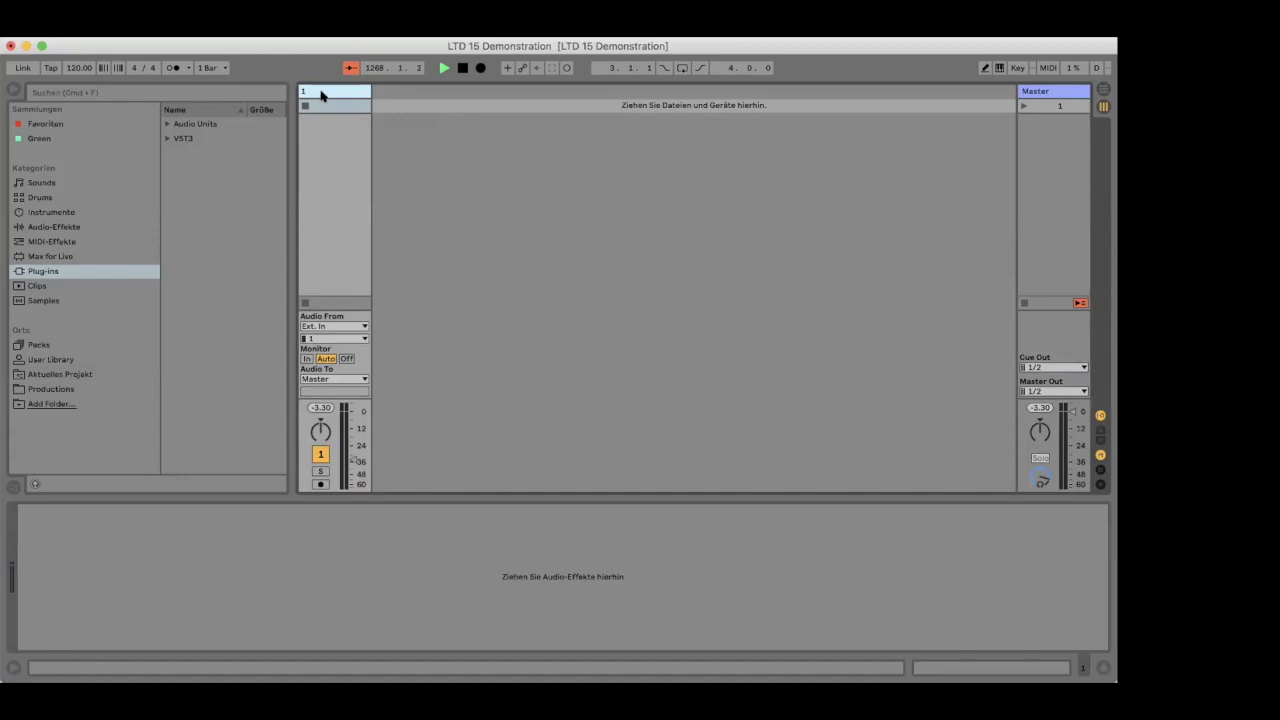
key("space")
key("Return")
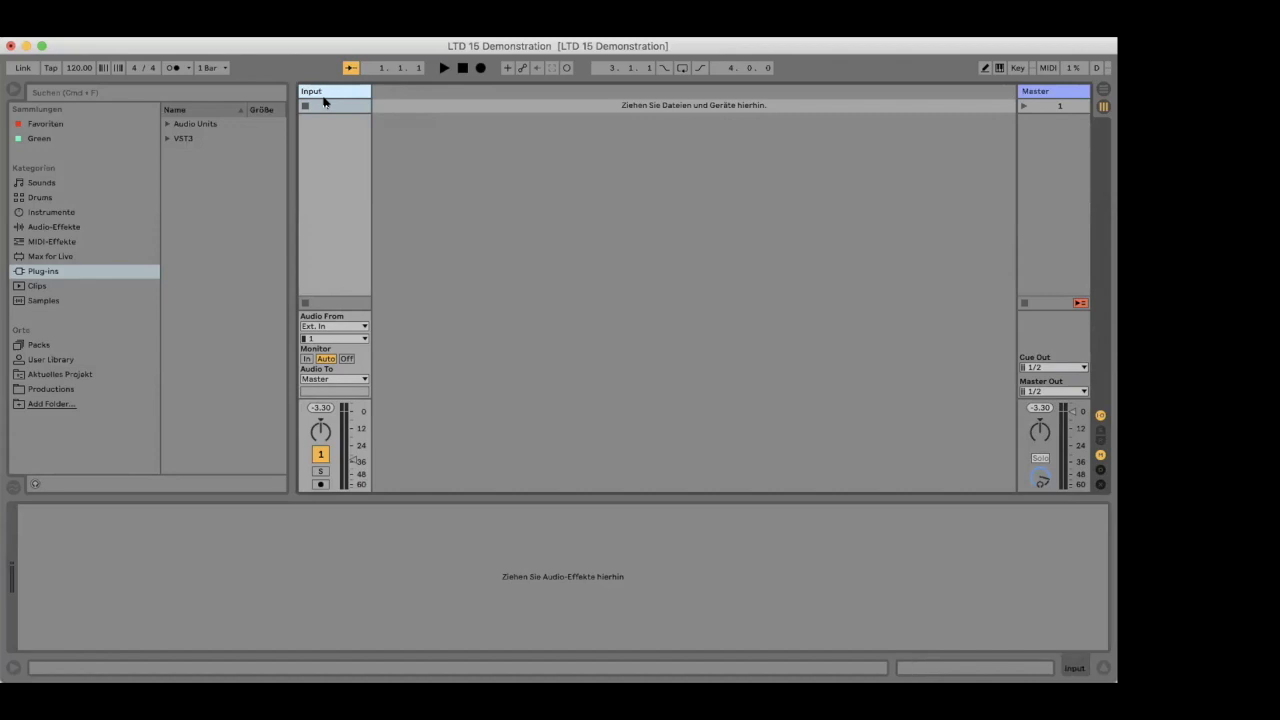
- Route external input channels 1/2 into the Input track, keeping Ext. In as source, and set monitoring to In
left_click(330, 327)
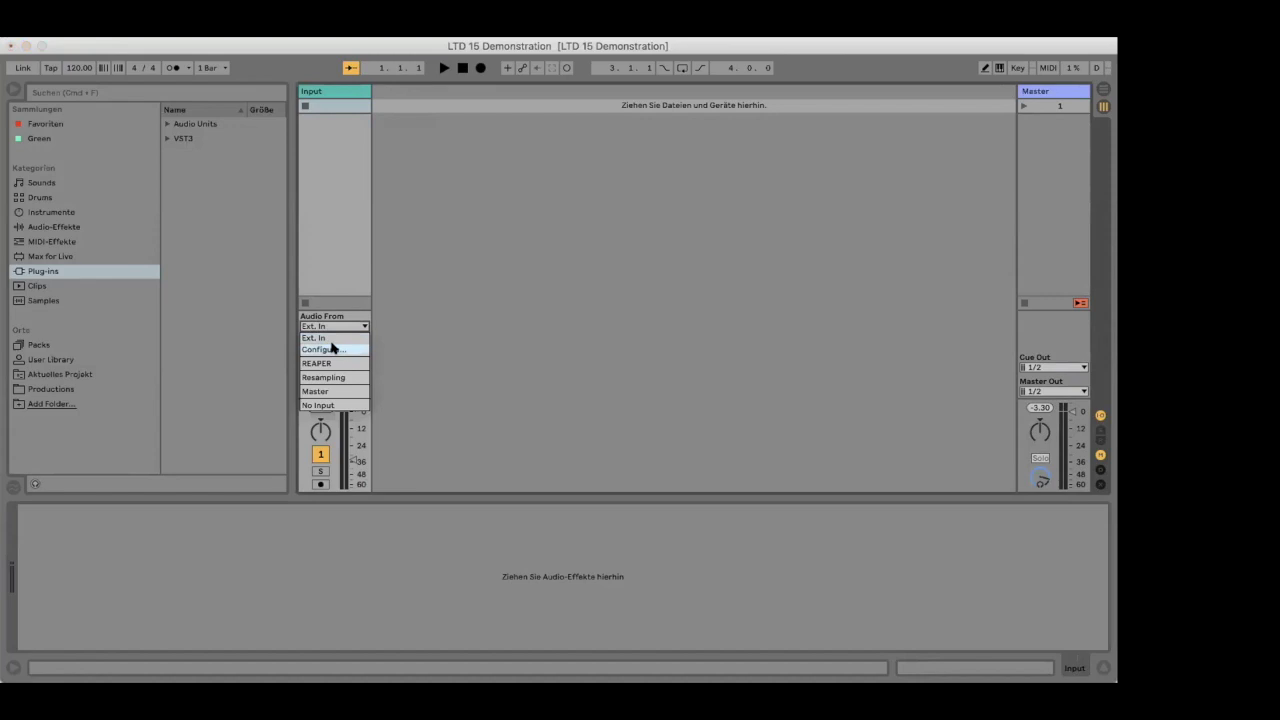
left_click(466, 250)
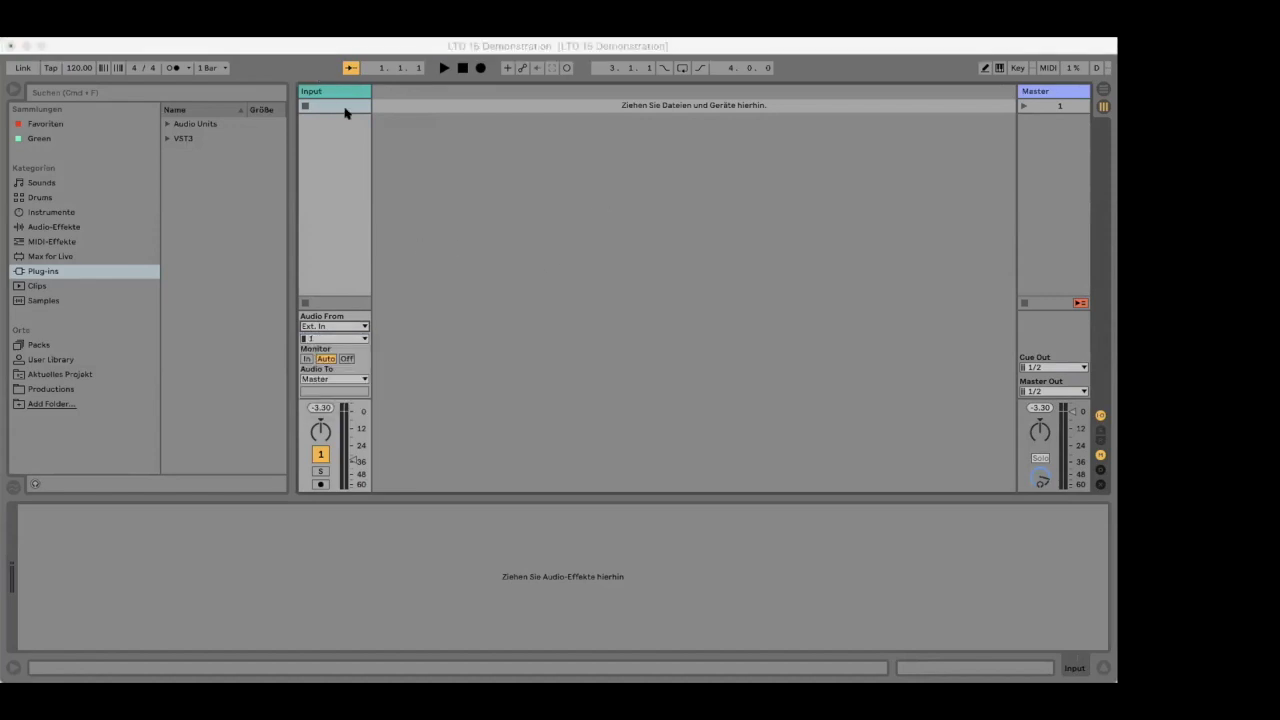
left_click(320, 328)
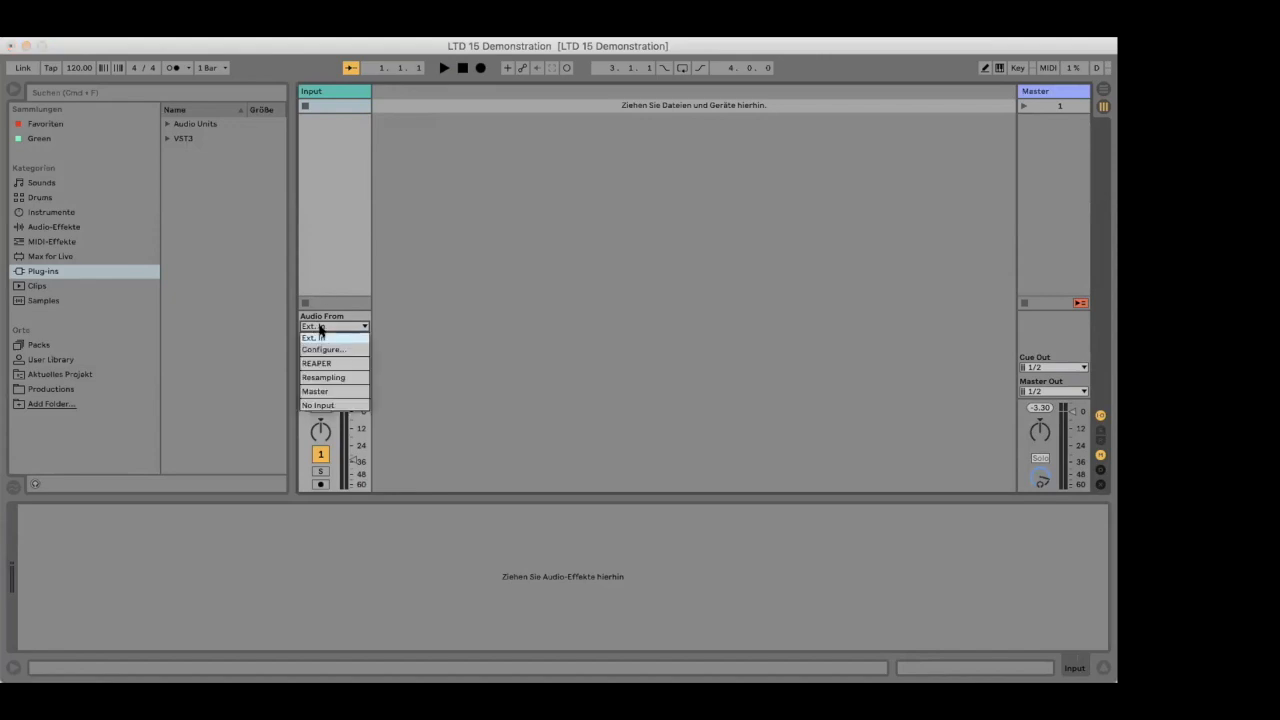
left_click(340, 325)
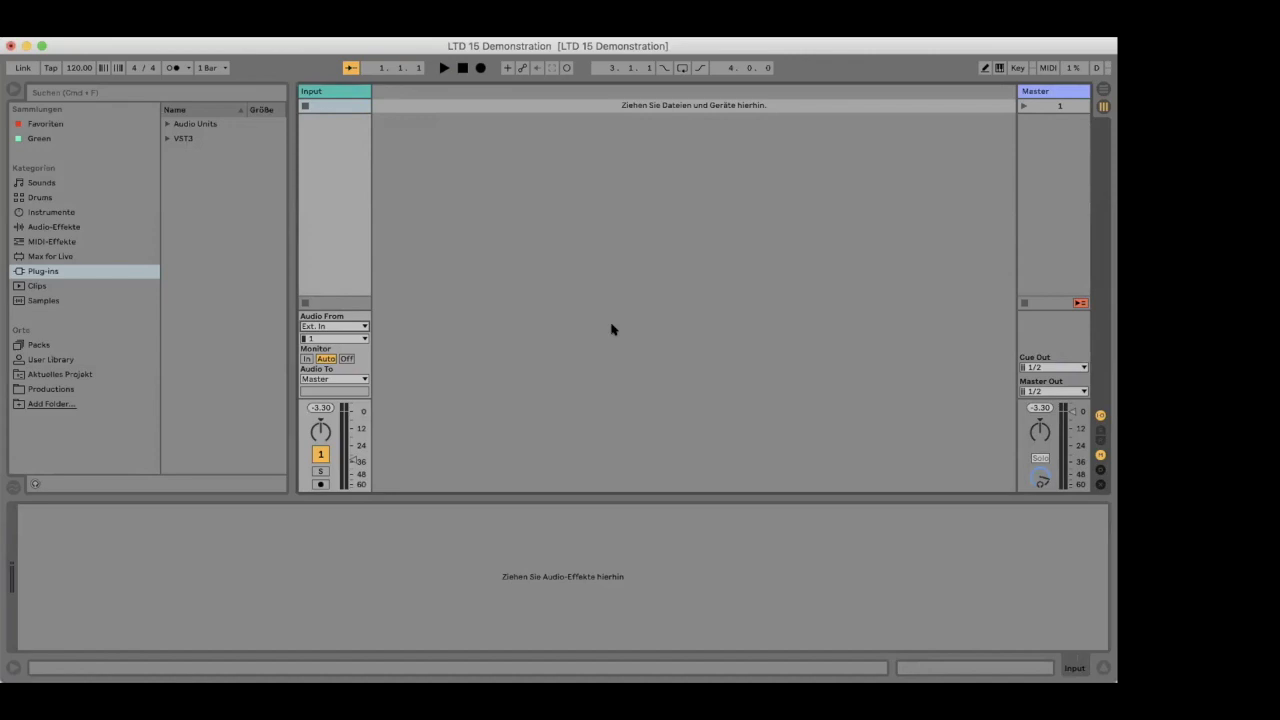
left_click(320, 340)
left_click(320, 352)
left_click(307, 358)
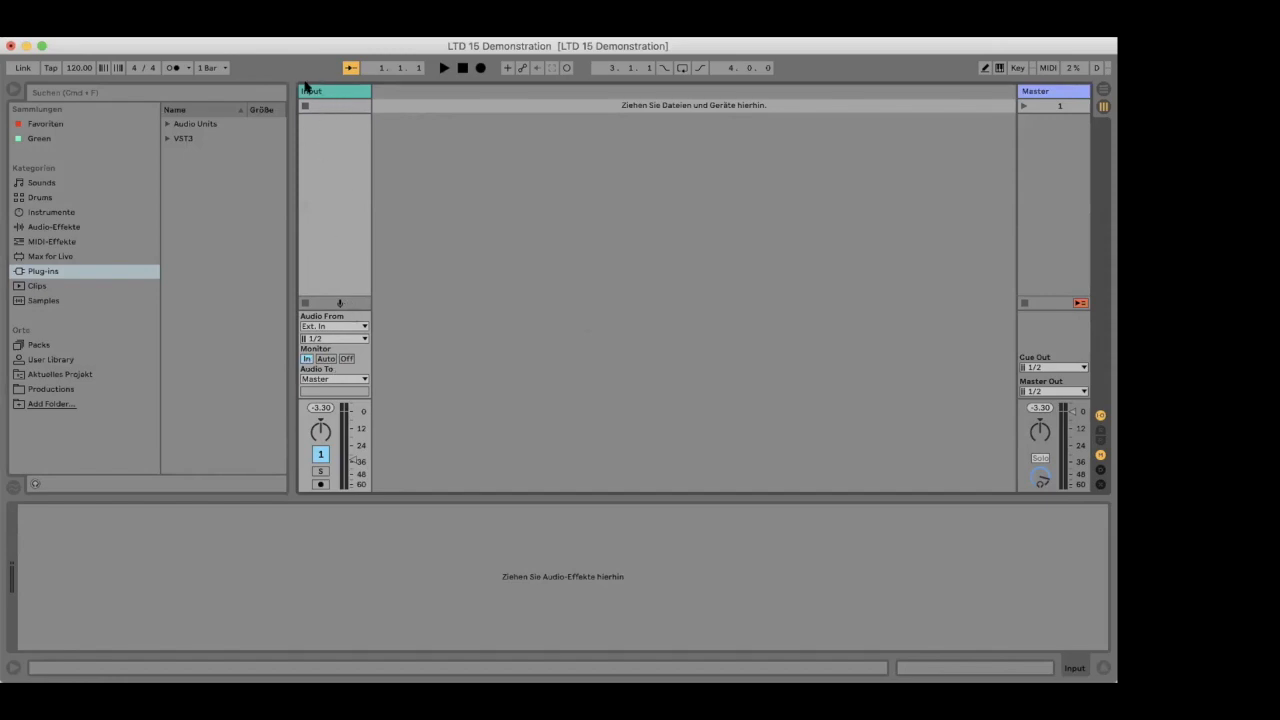
- Raise the Input track's volume to about 0 dB
left_click(316, 92)
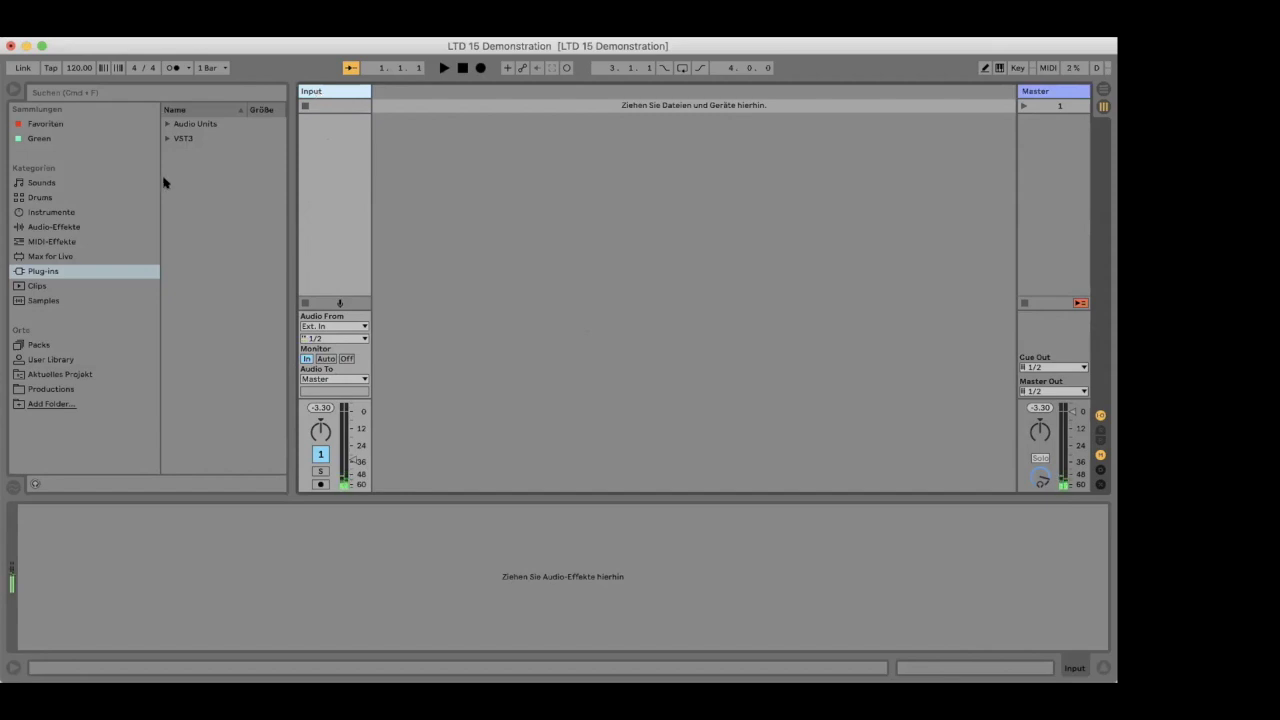
left_click_drag(352, 461, 352, 414)
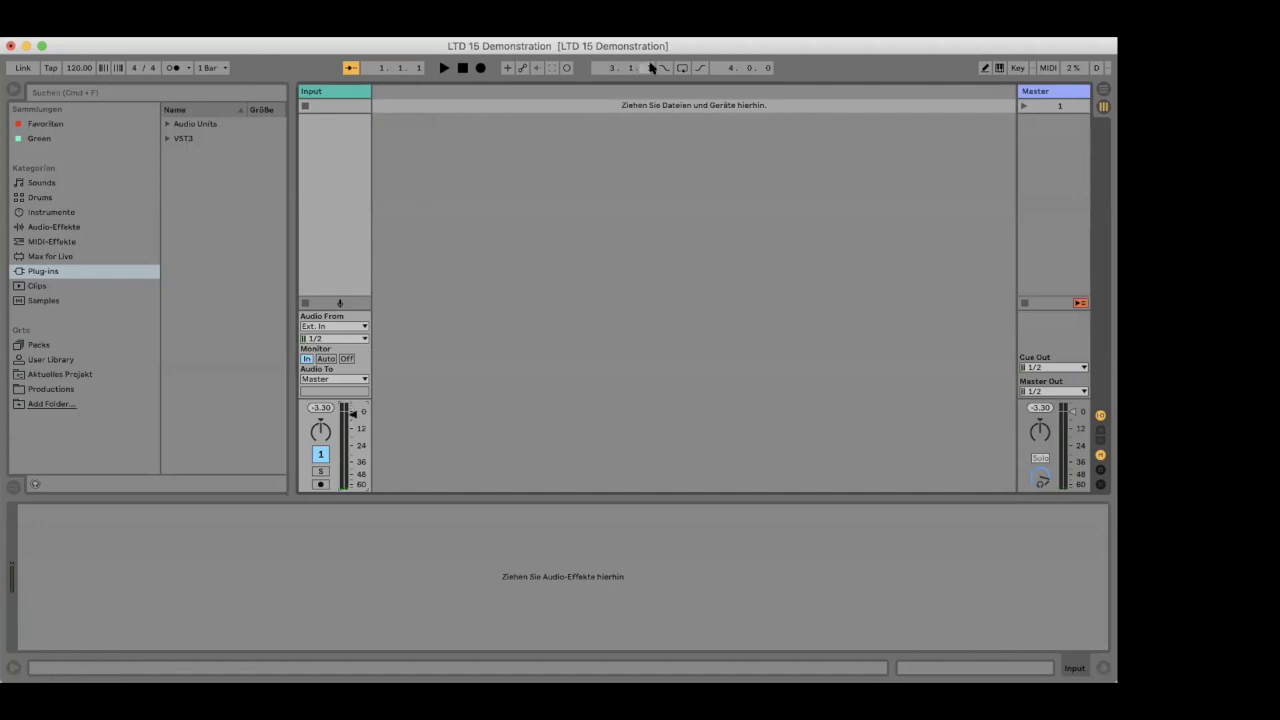
left_click(327, 91)
- Check the Input track's channel pair, monitoring mode and audio output routing
left_click(316, 339)
left_click(314, 350)
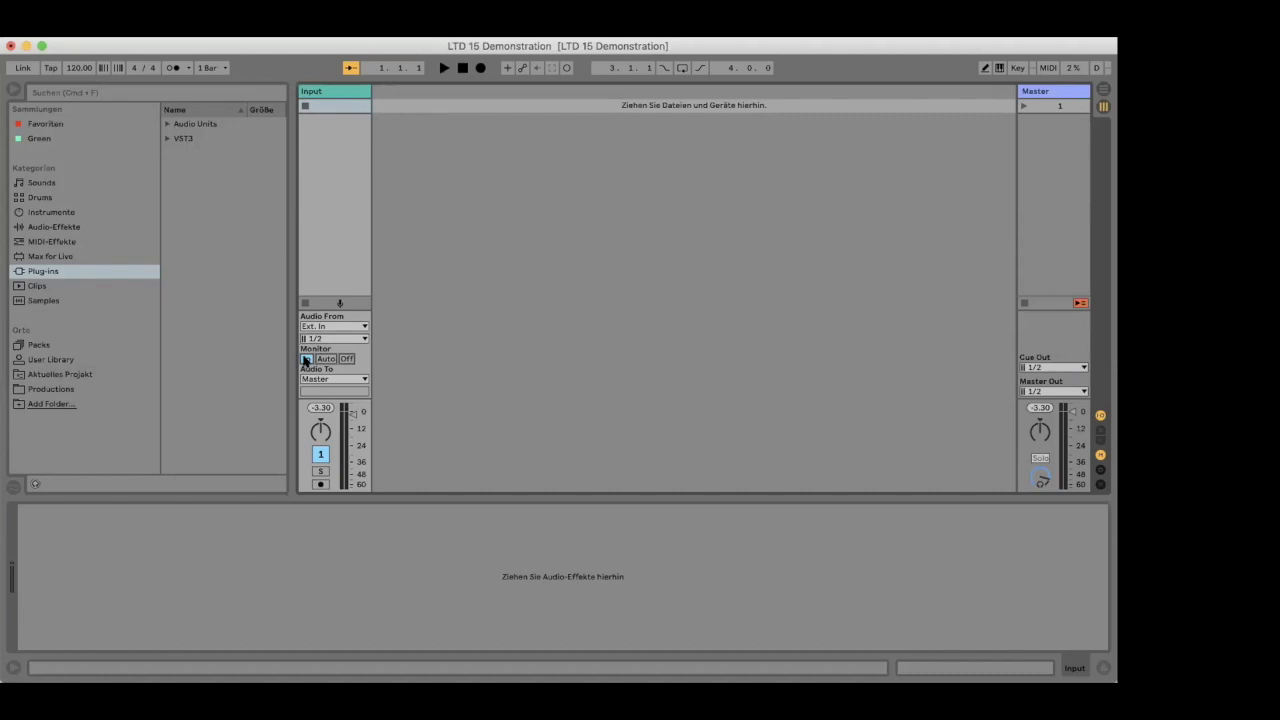
left_click(306, 358)
left_click(318, 379)
left_click(318, 379)
- Examine the streaming settings of the Listento plug-in on the Master track and close its window
left_click(1050, 93)
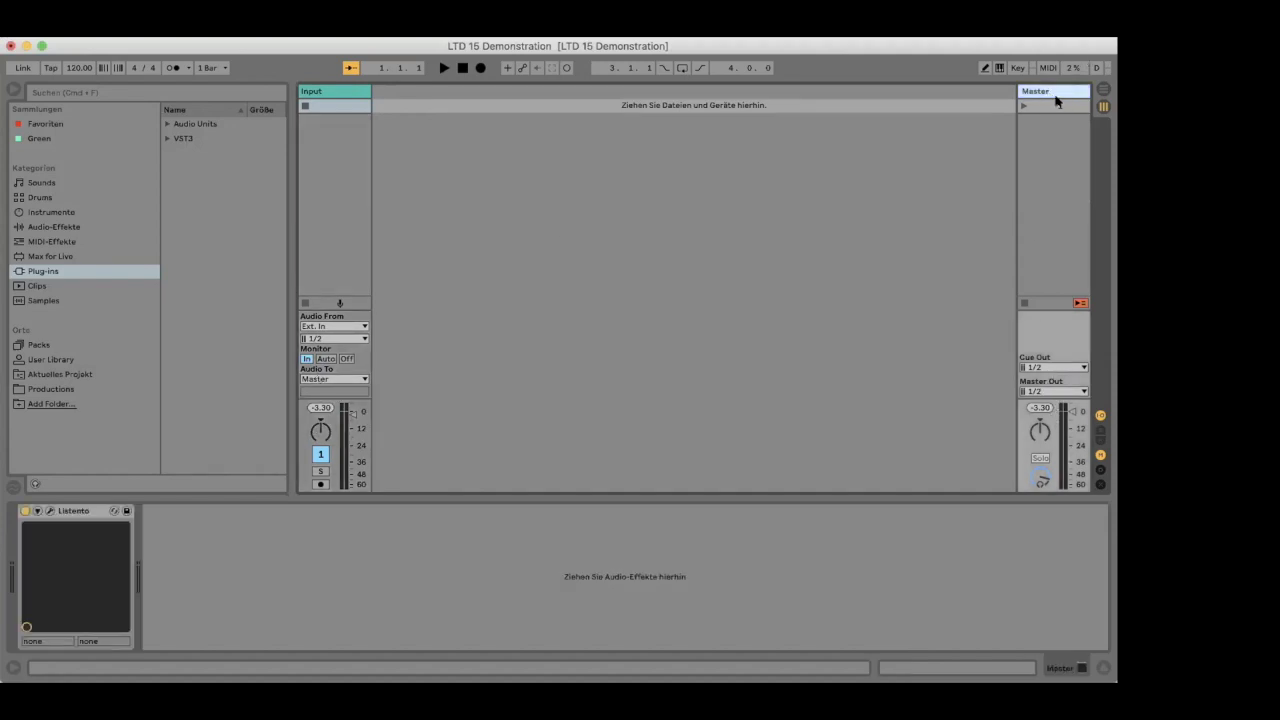
left_click(51, 511)
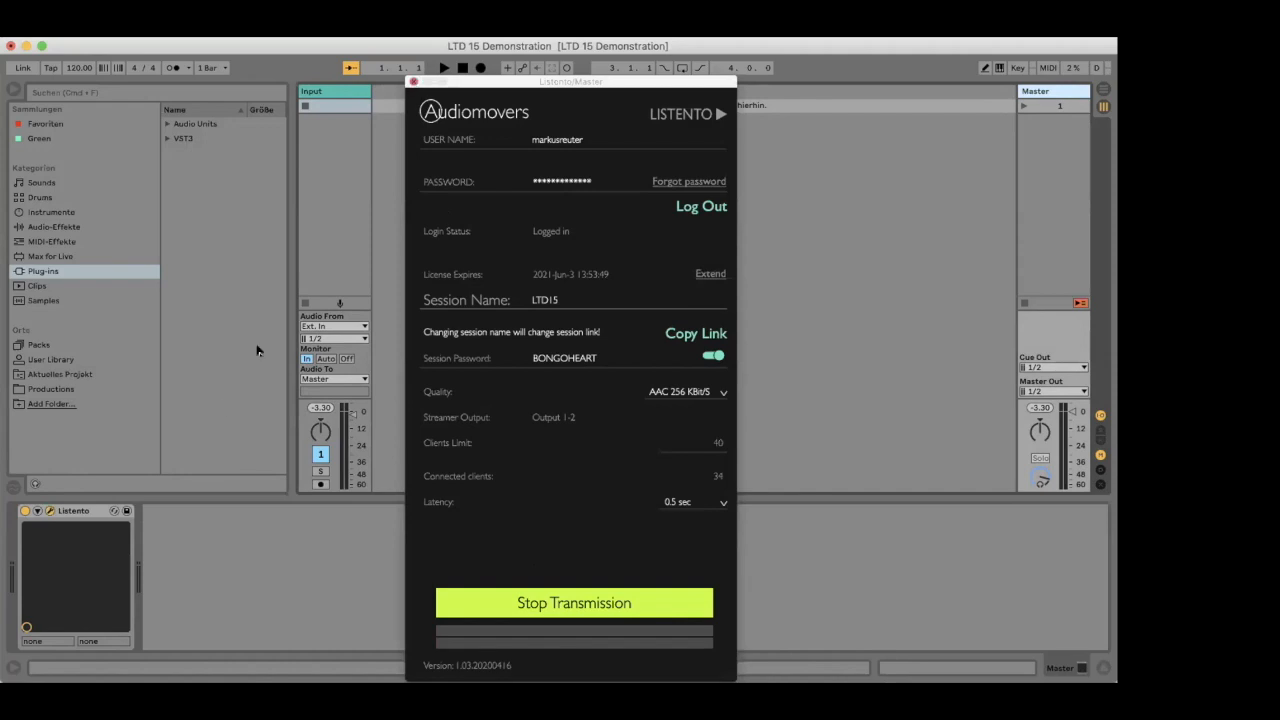
left_click(410, 81)
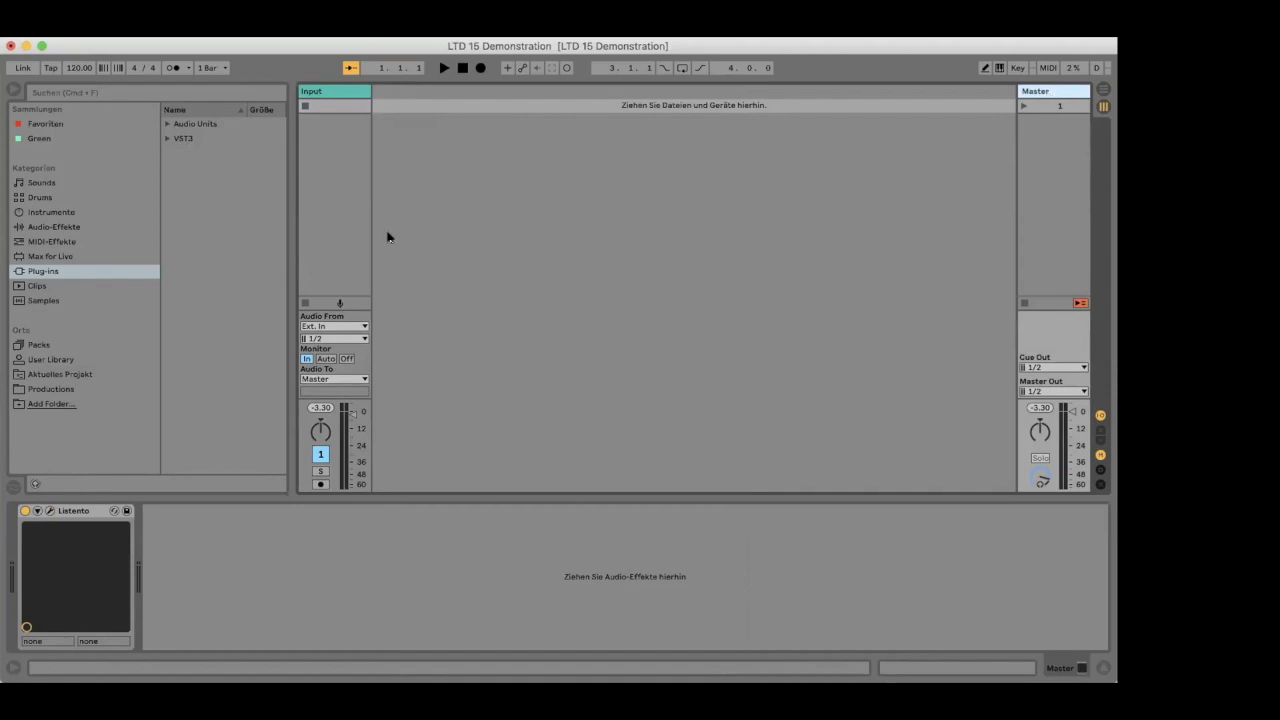
- Arm the Input track and record a short test clip into its first slot
left_click(333, 89)
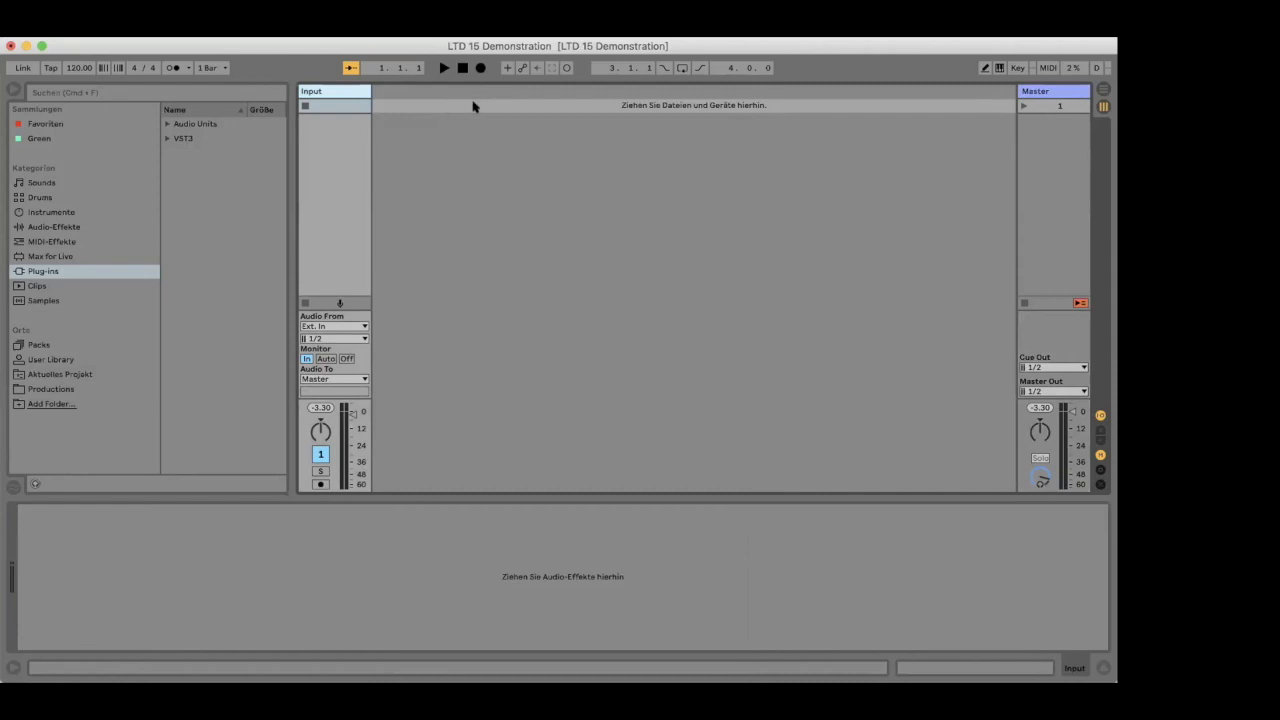
left_click(320, 484)
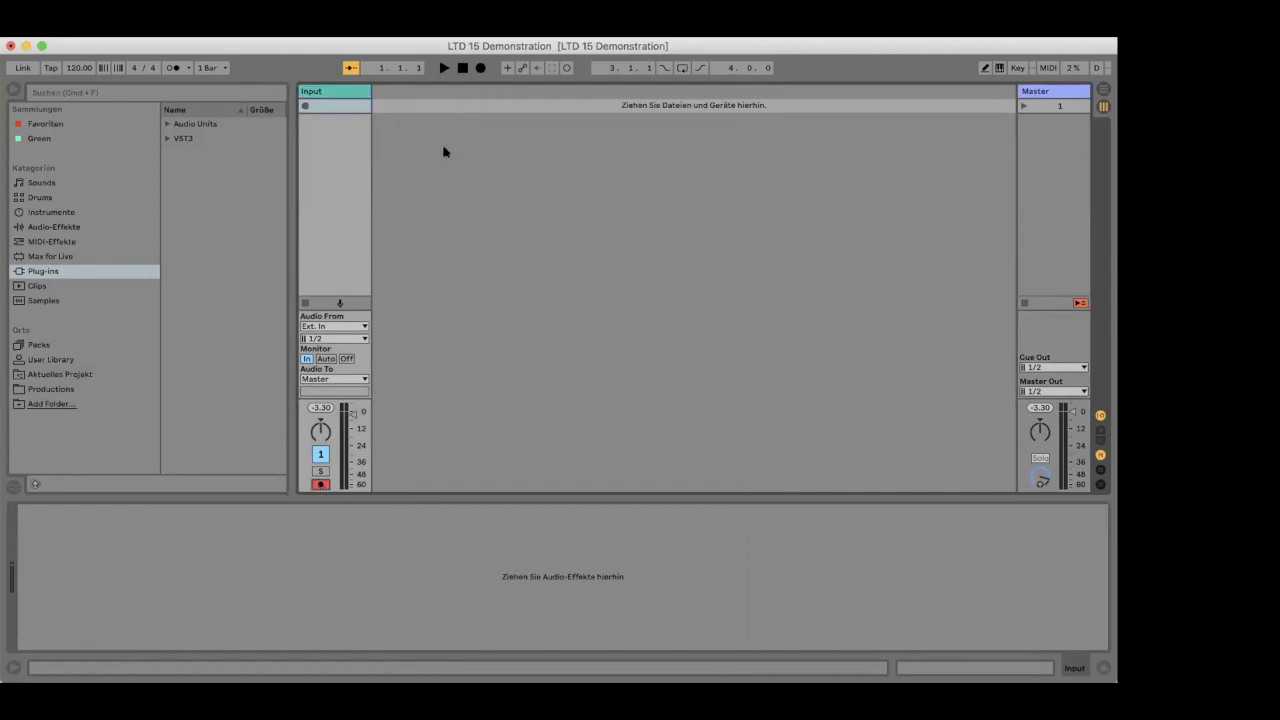
left_click(332, 97)
left_click(313, 484)
left_click(306, 106)
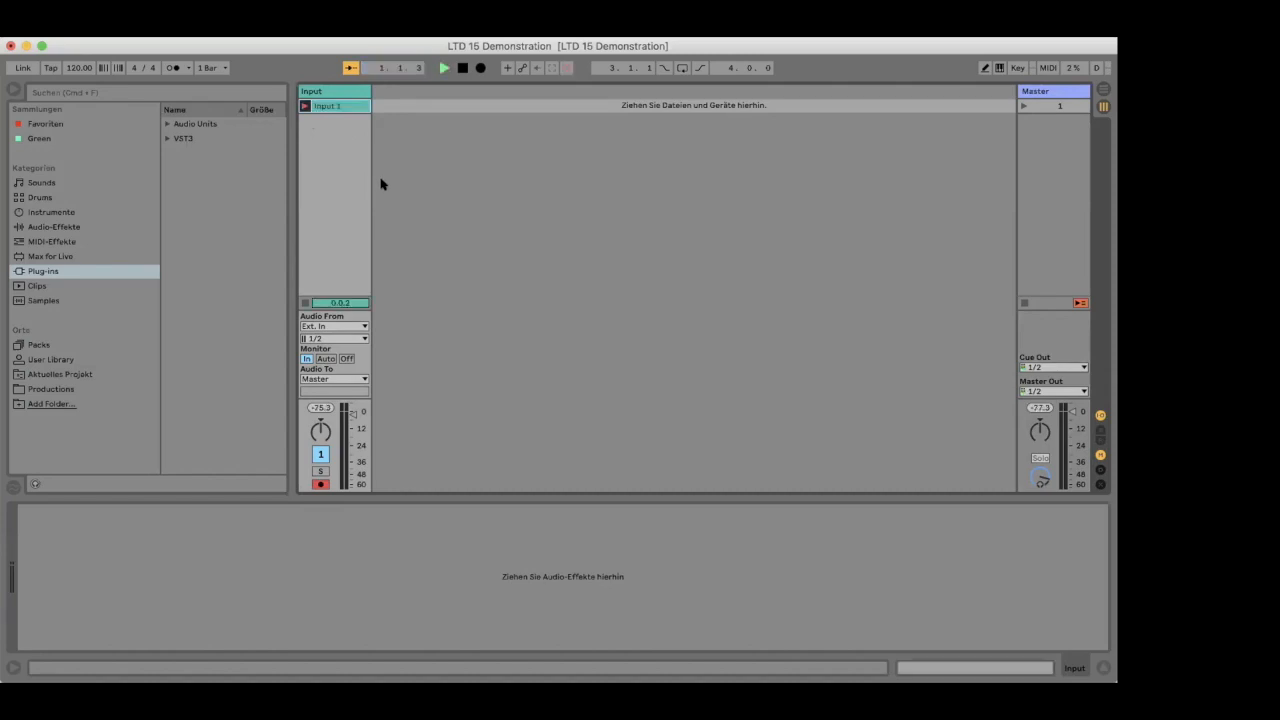
key("space")
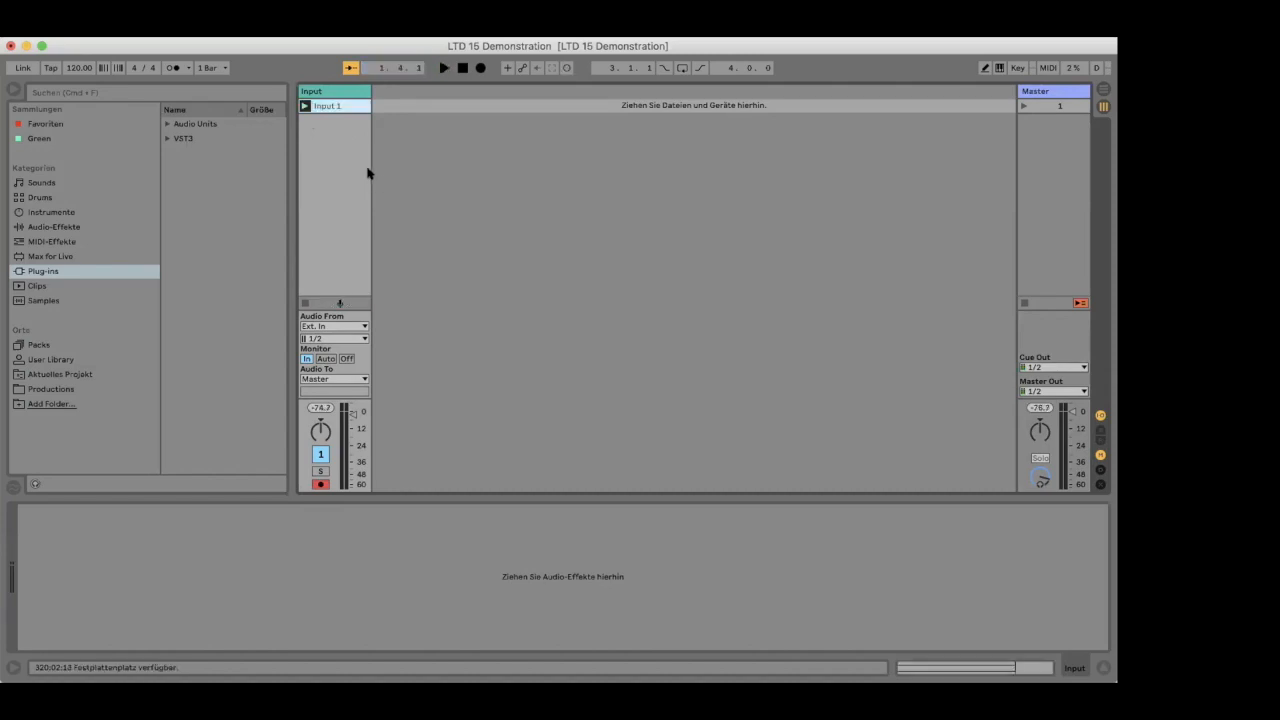
- Open the recorded Input 1 clip's sample details and make the Input track slightly wider
double_click(337, 107)
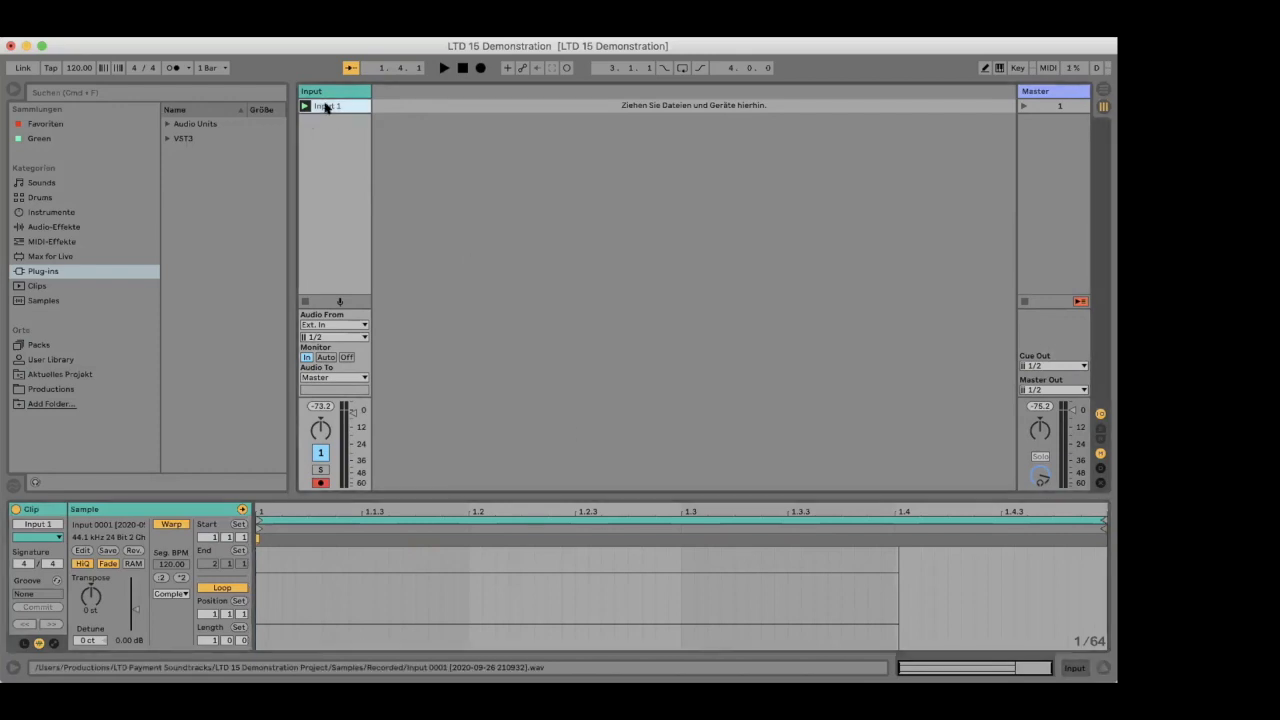
left_click_drag(366, 87, 415, 88)
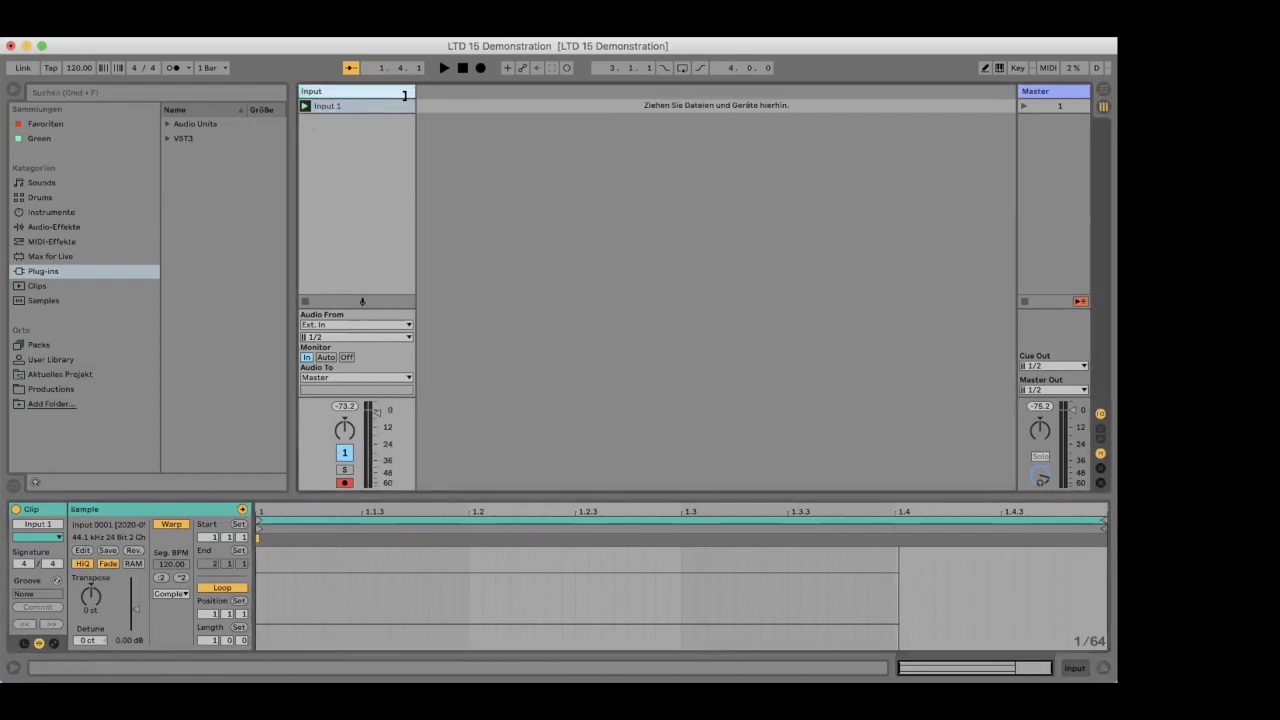
left_click(343, 107)
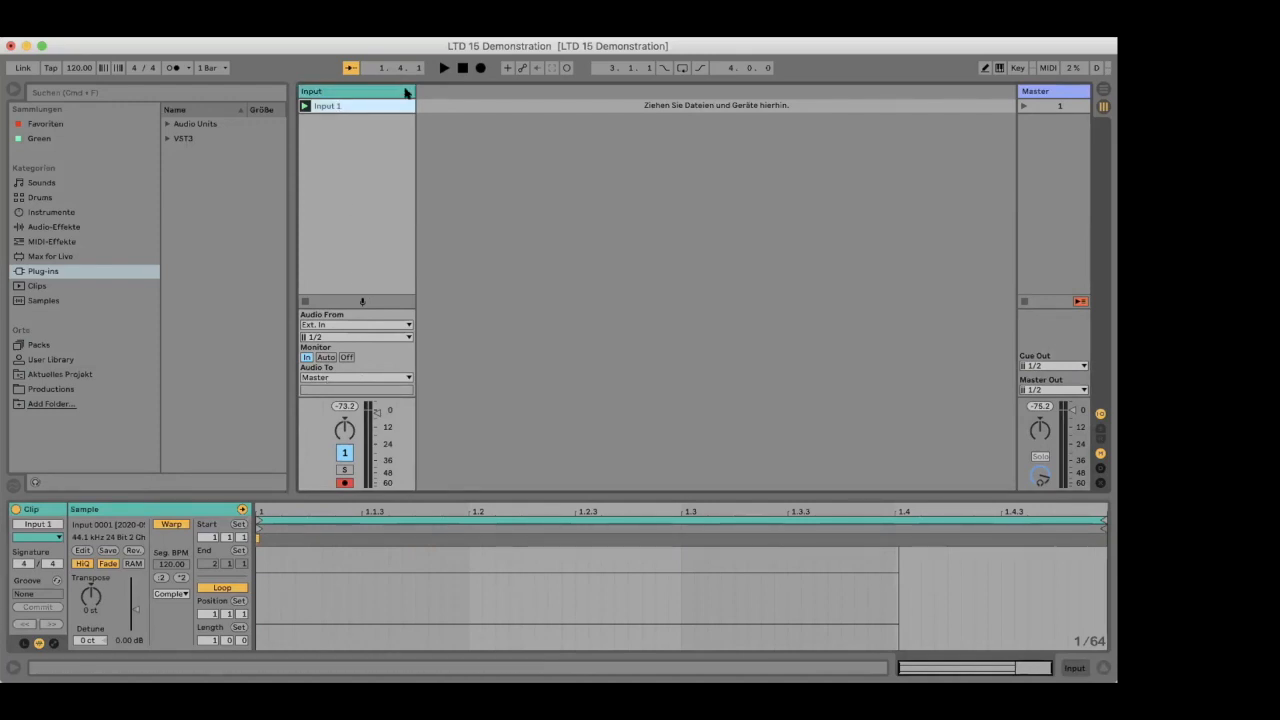
left_click_drag(407, 88, 379, 96)
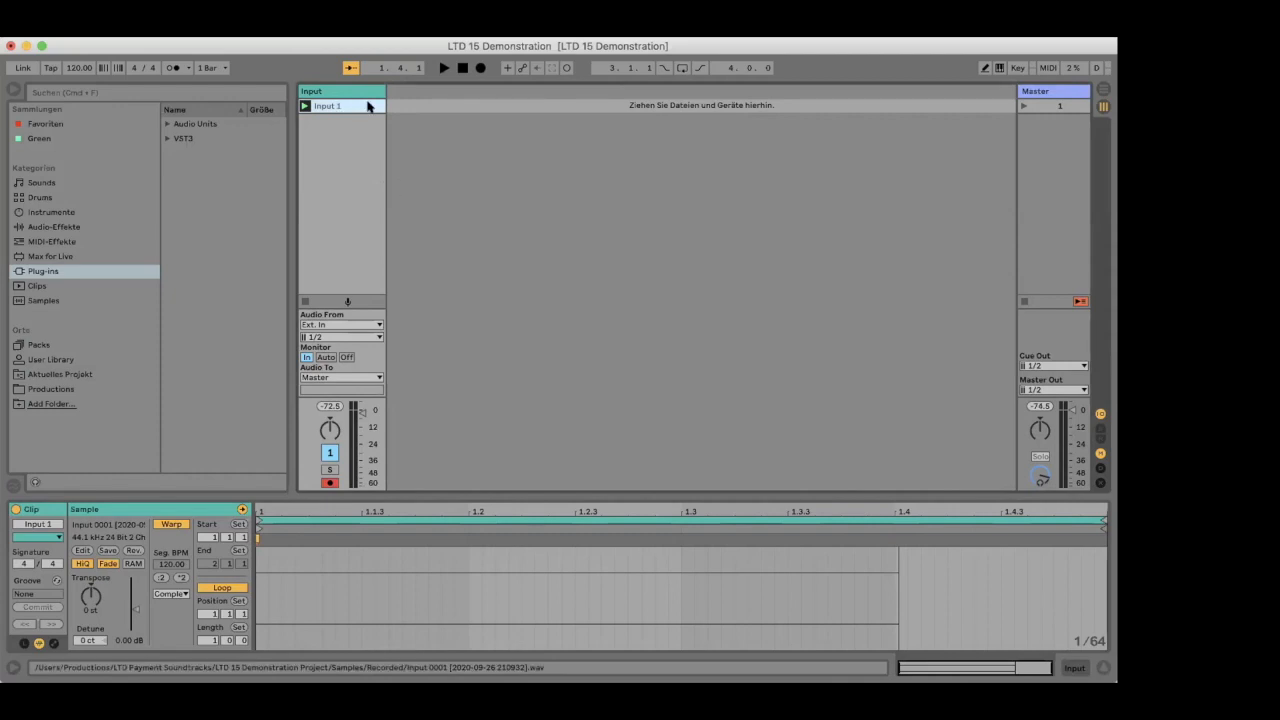
key("super+Tab")
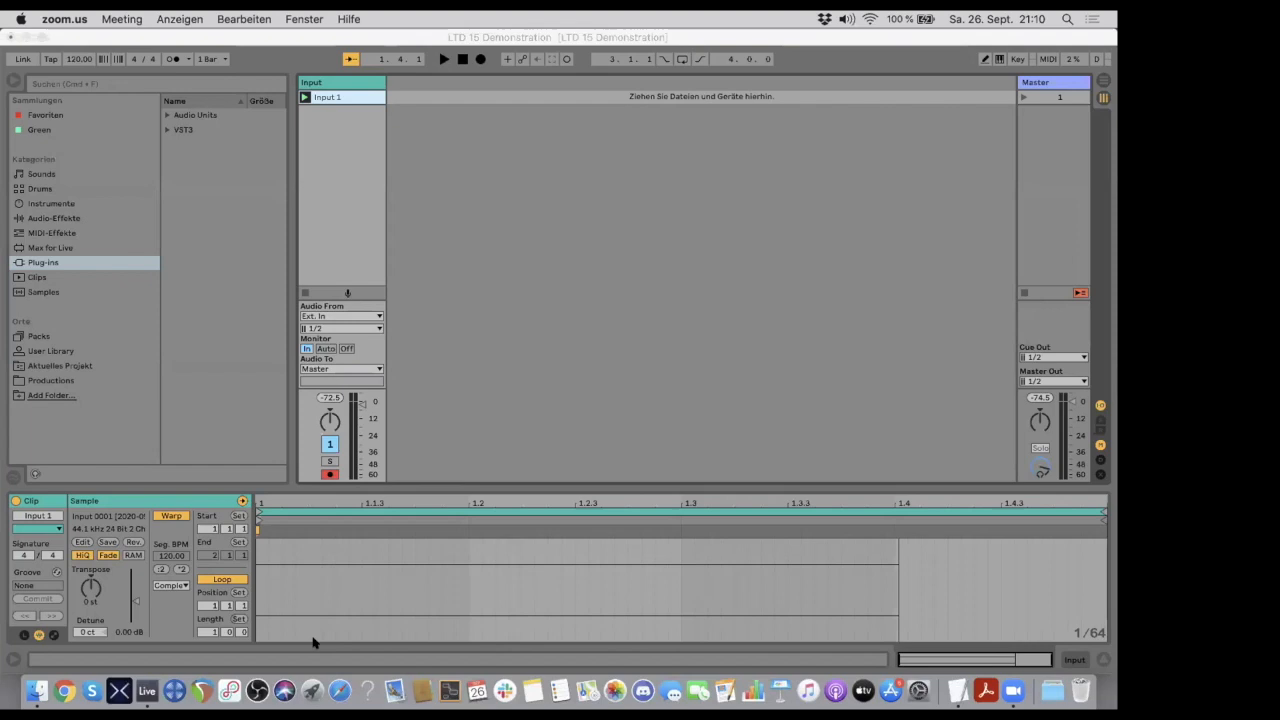
key("super+Tab")
key("super+Tab")
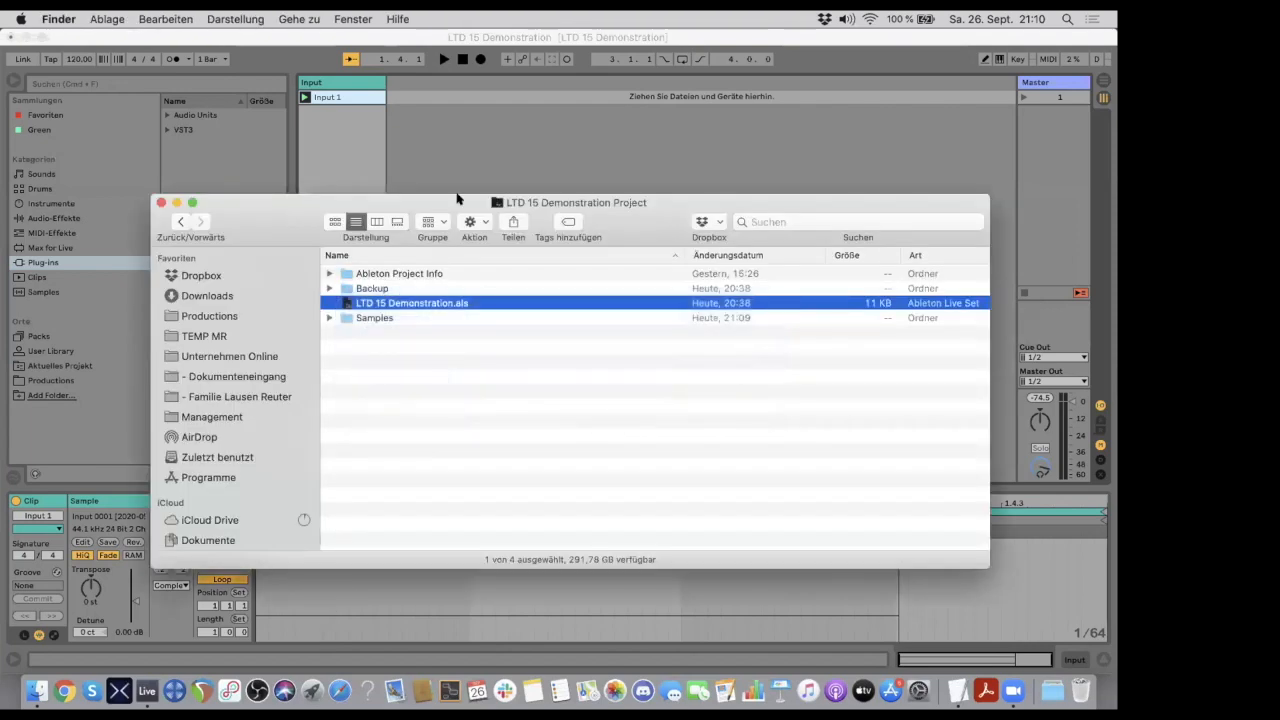
left_click_drag(283, 206, 202, 80)
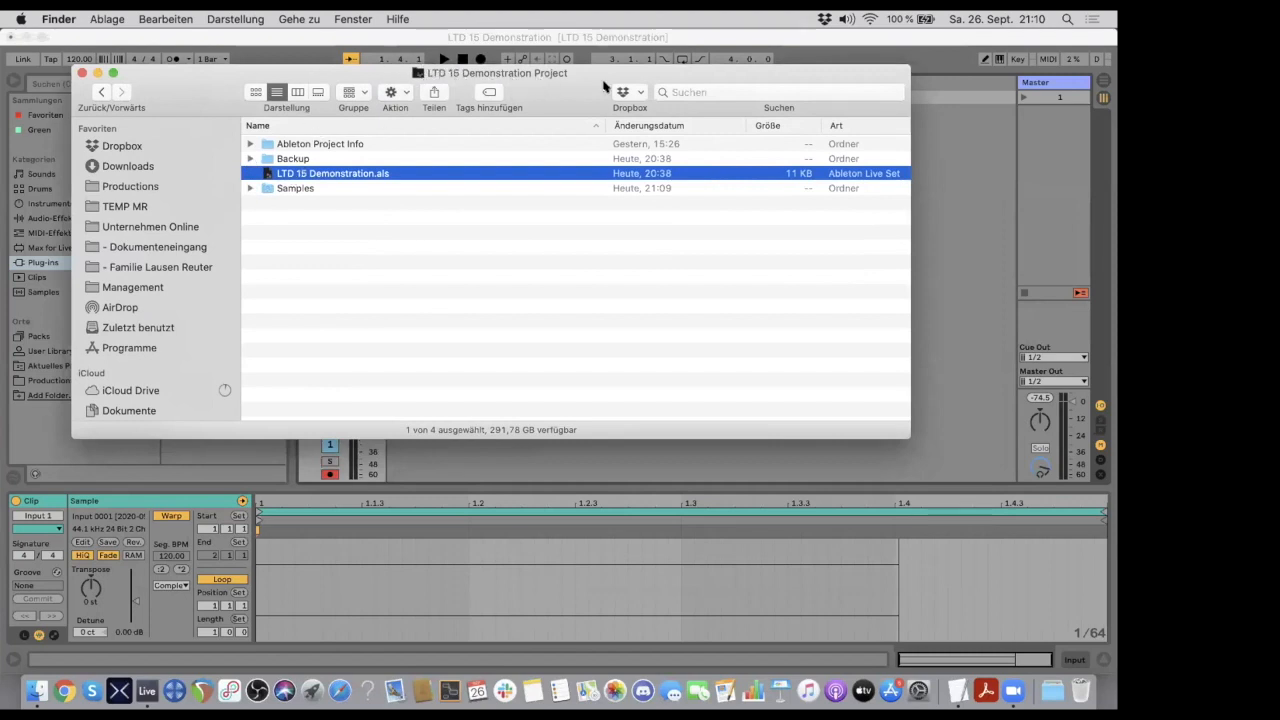
left_click(248, 188)
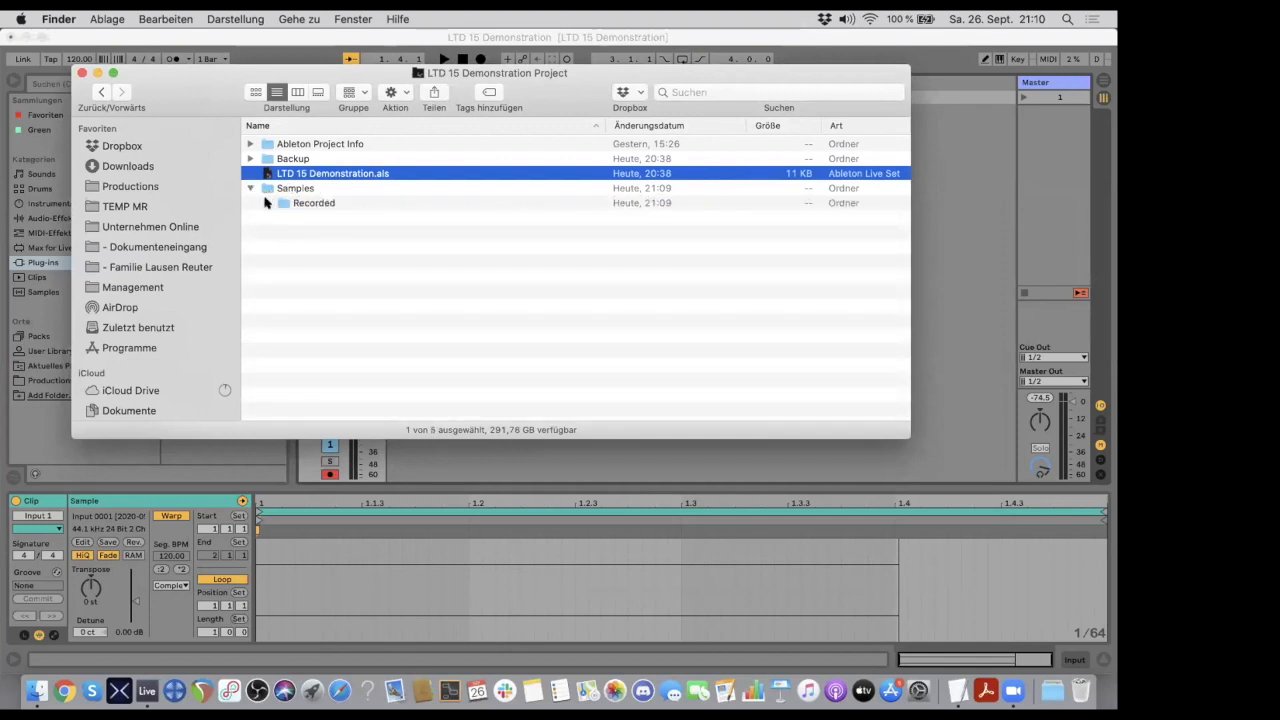
left_click(266, 203)
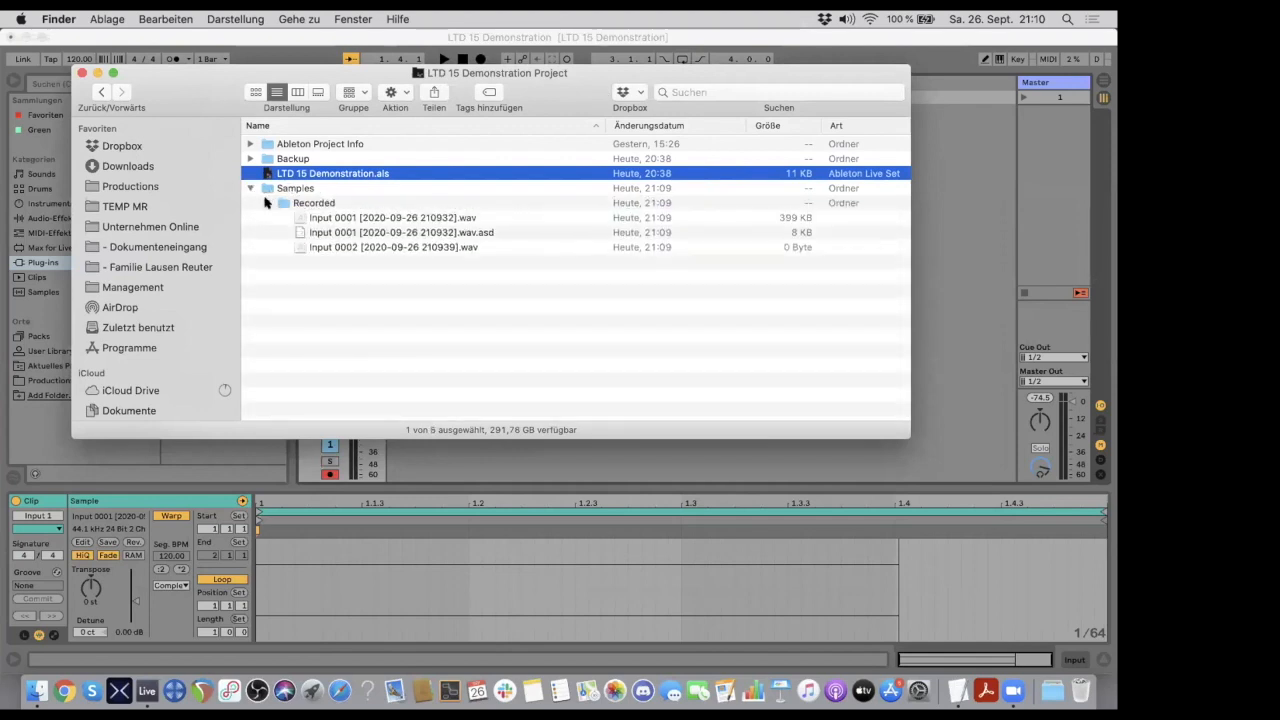
left_click(420, 218)
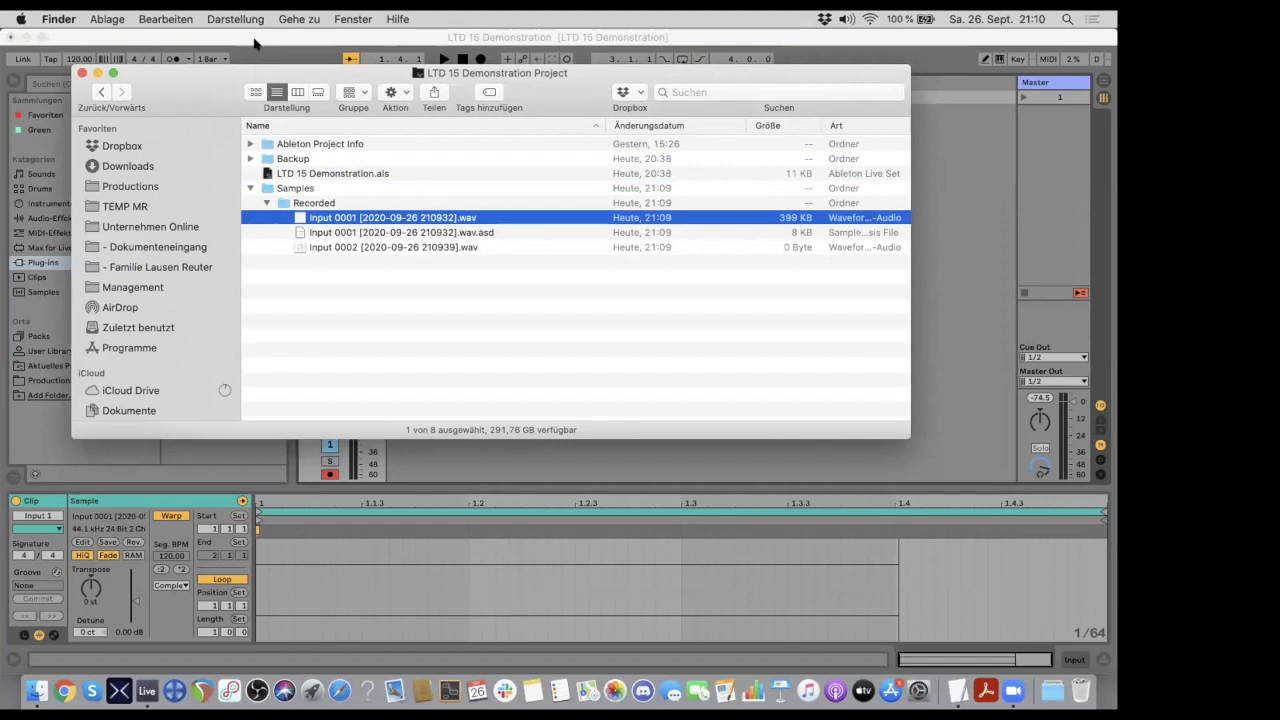
left_click(344, 602)
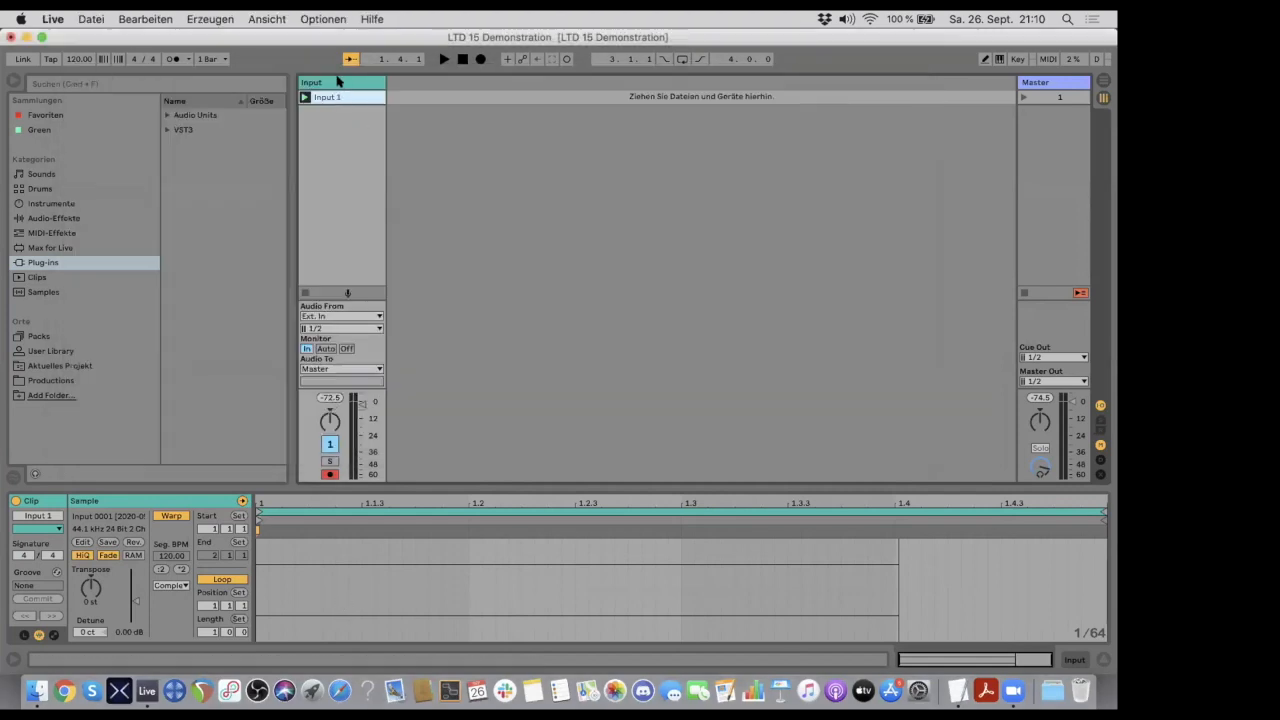
- Play the Input 1 clip while switching the Input track's monitoring to Auto and back to In, and stop playback
left_click(305, 97)
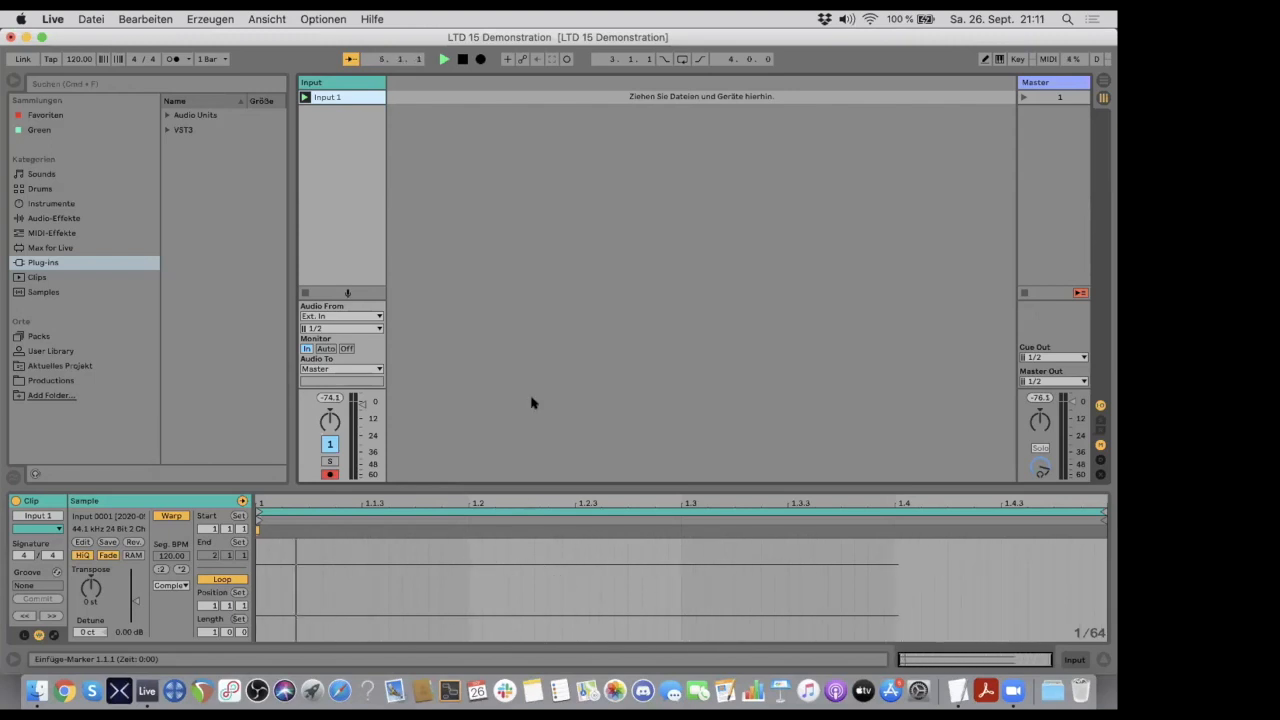
left_click(325, 348)
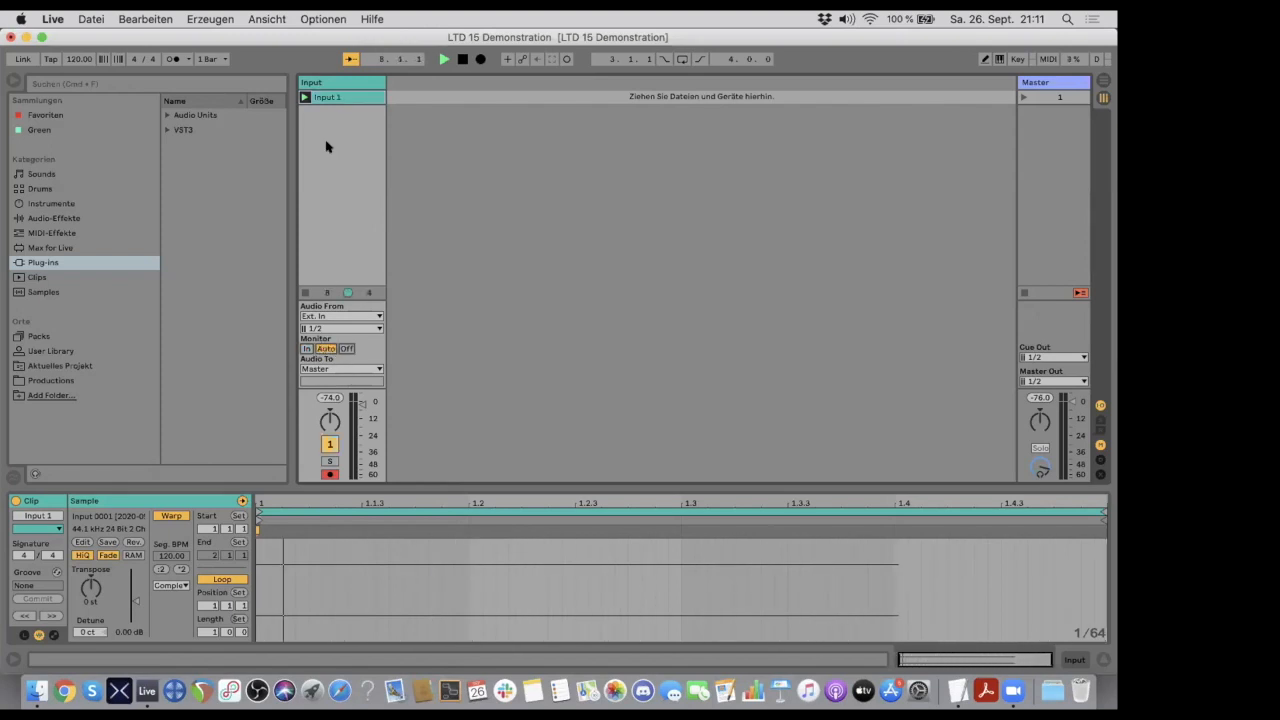
left_click(306, 348)
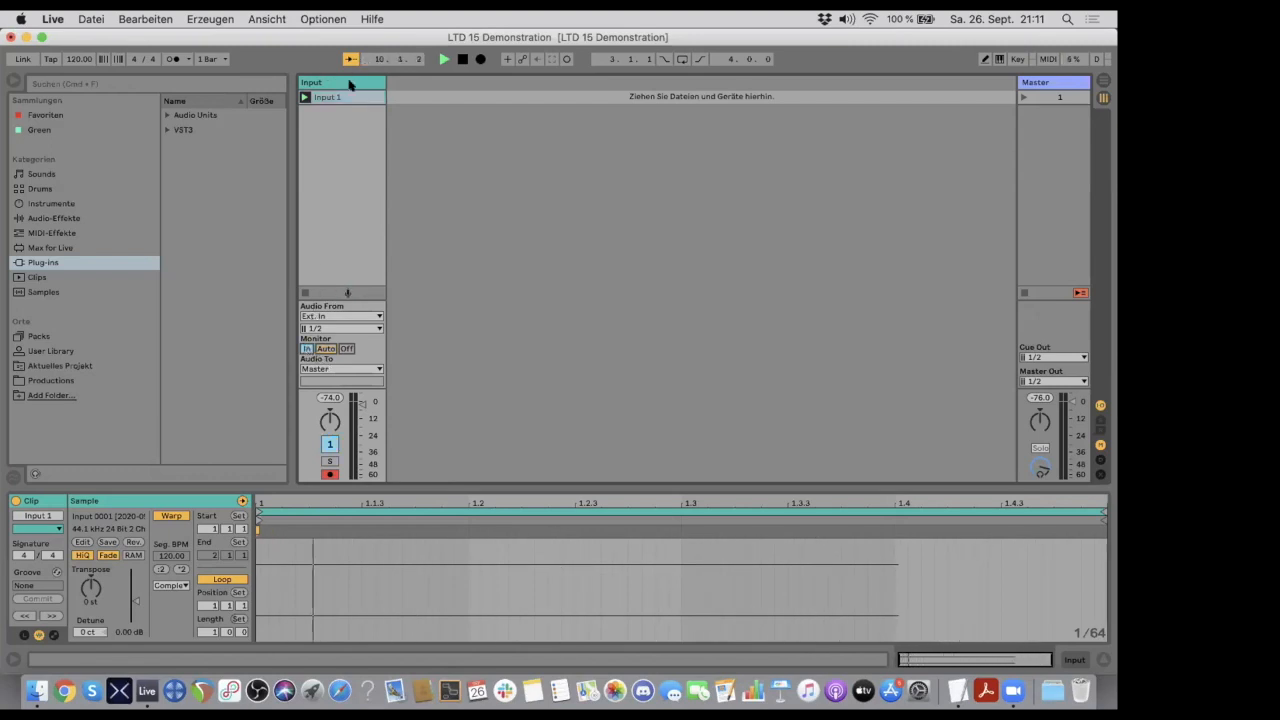
left_click(461, 60)
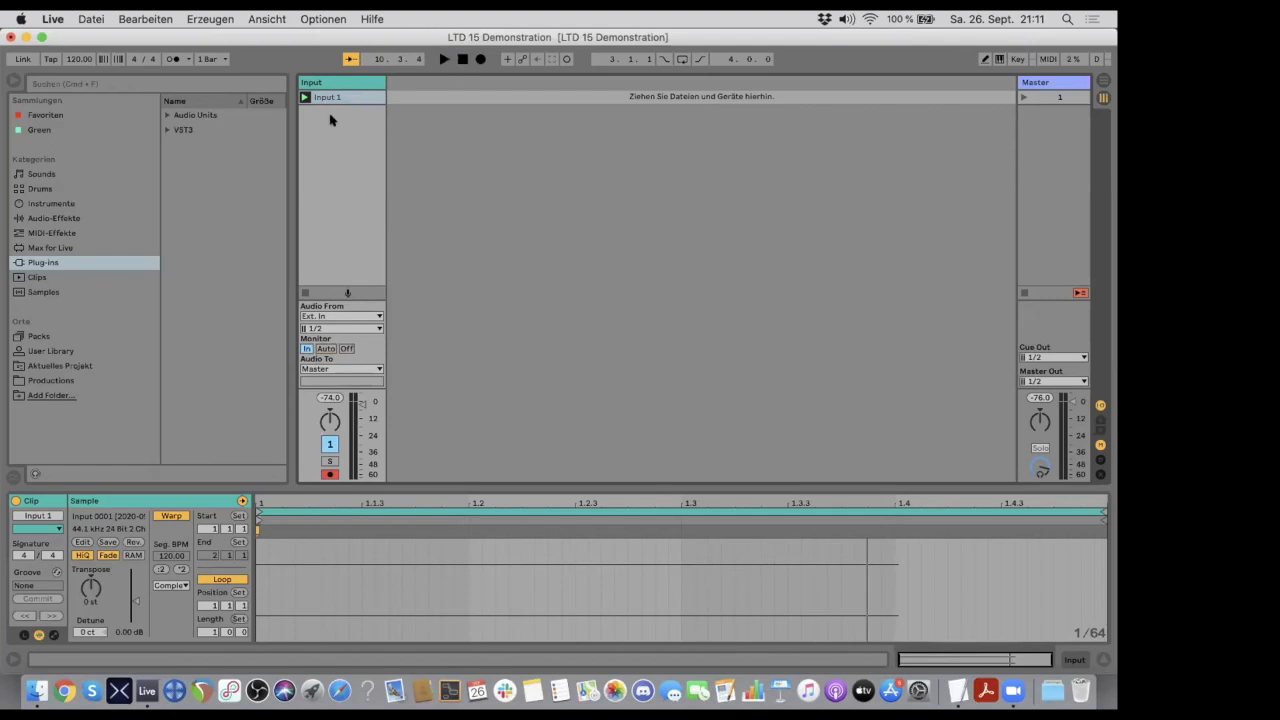
- Insert a new audio track after the Input track and load the Looper audio effect onto it
left_click(333, 84)
key("super+t")
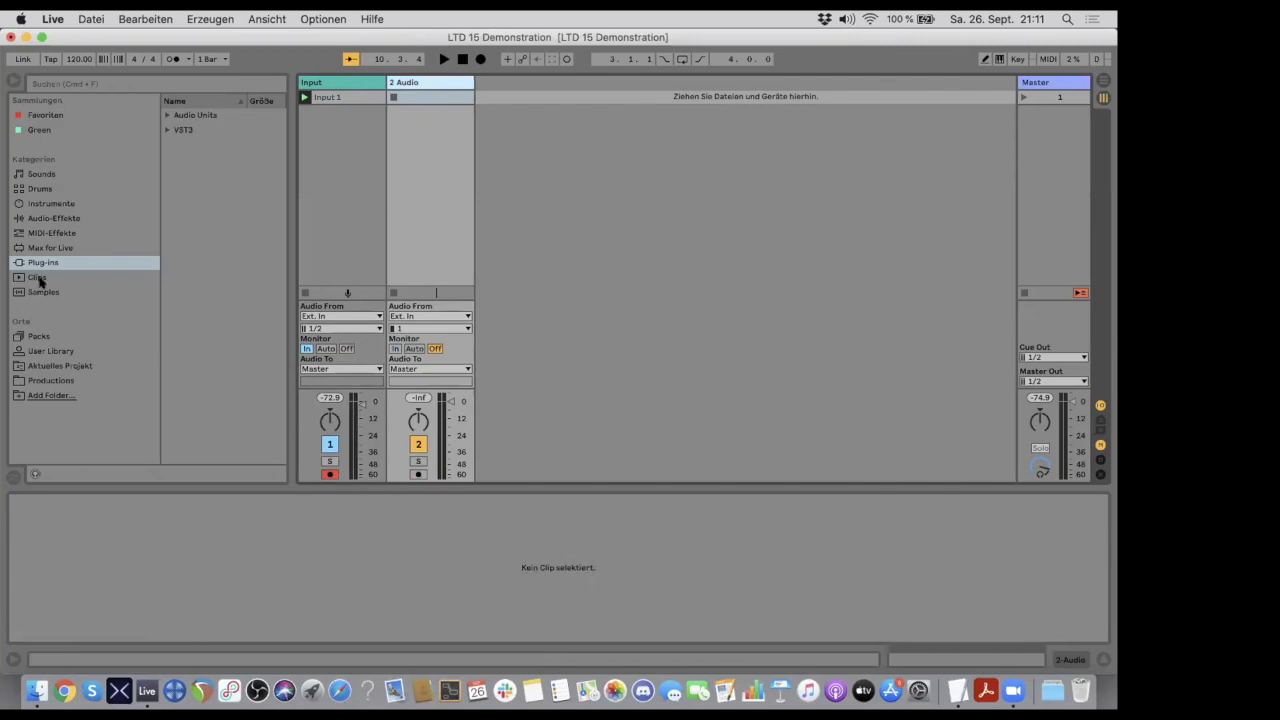
left_click(55, 222)
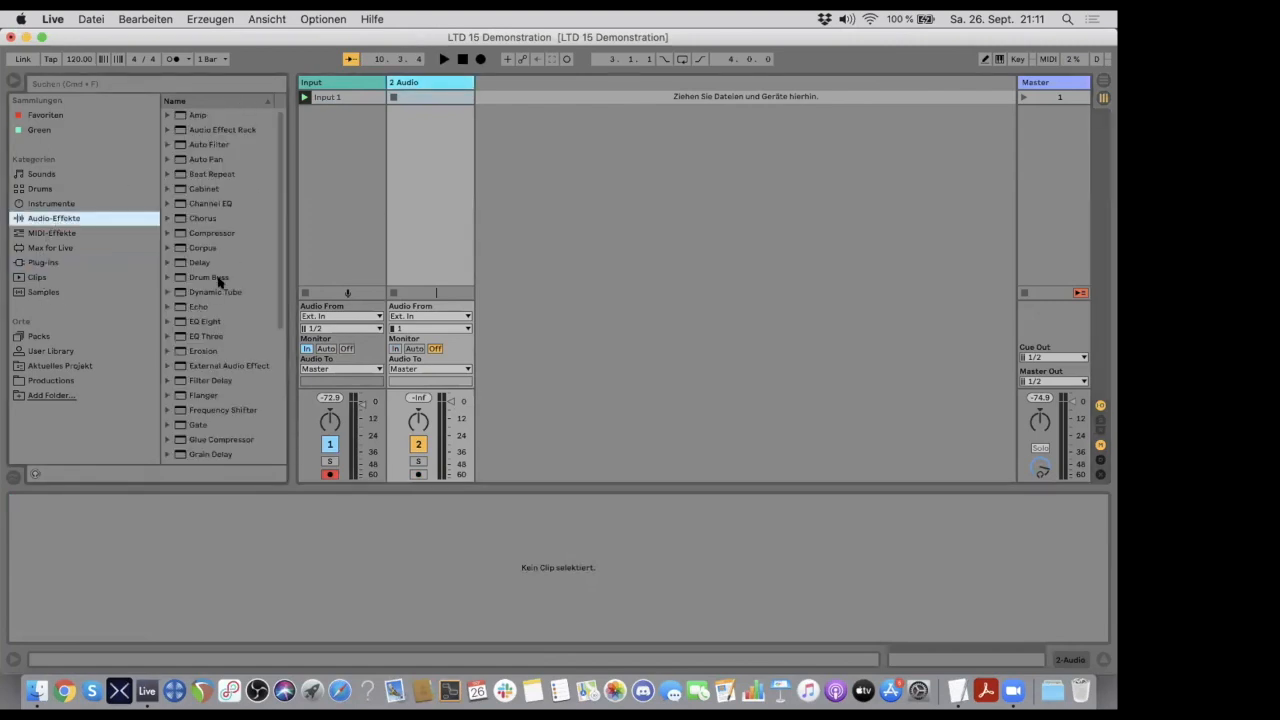
scroll(220, 283, "down", 3)
scroll(218, 281, "down", 4)
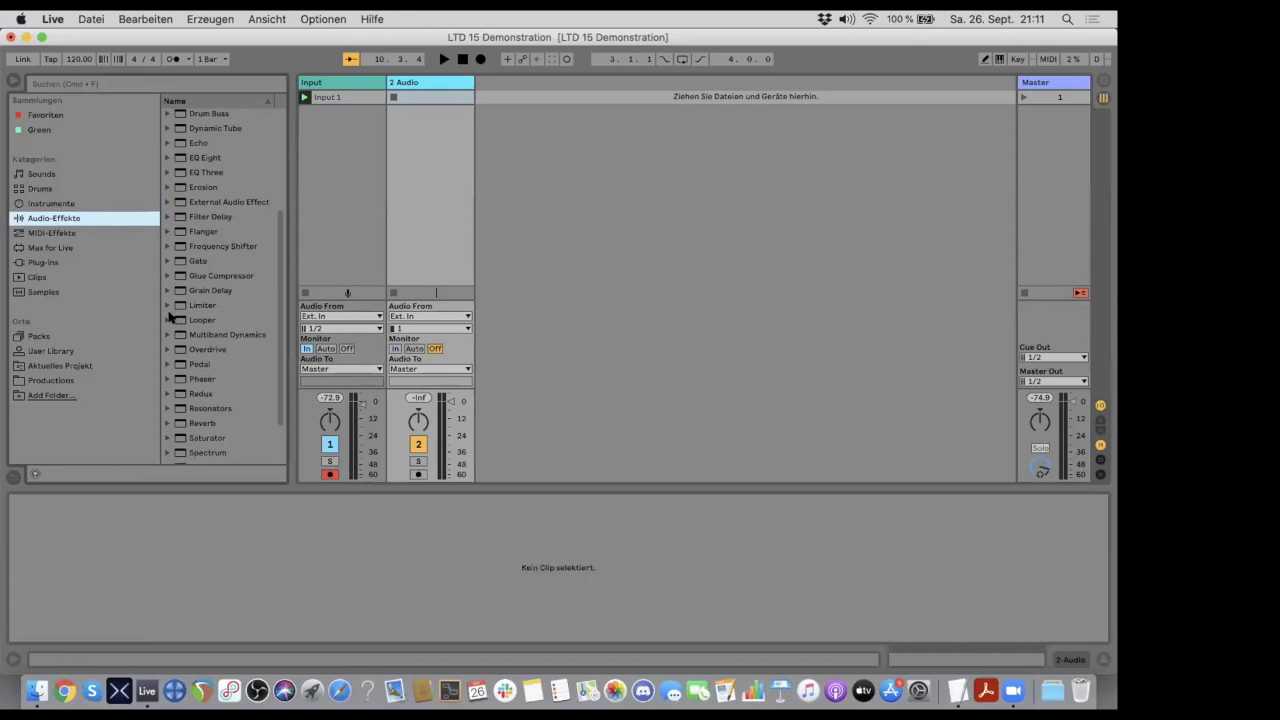
left_click(183, 319)
left_click(167, 319)
double_click(183, 319)
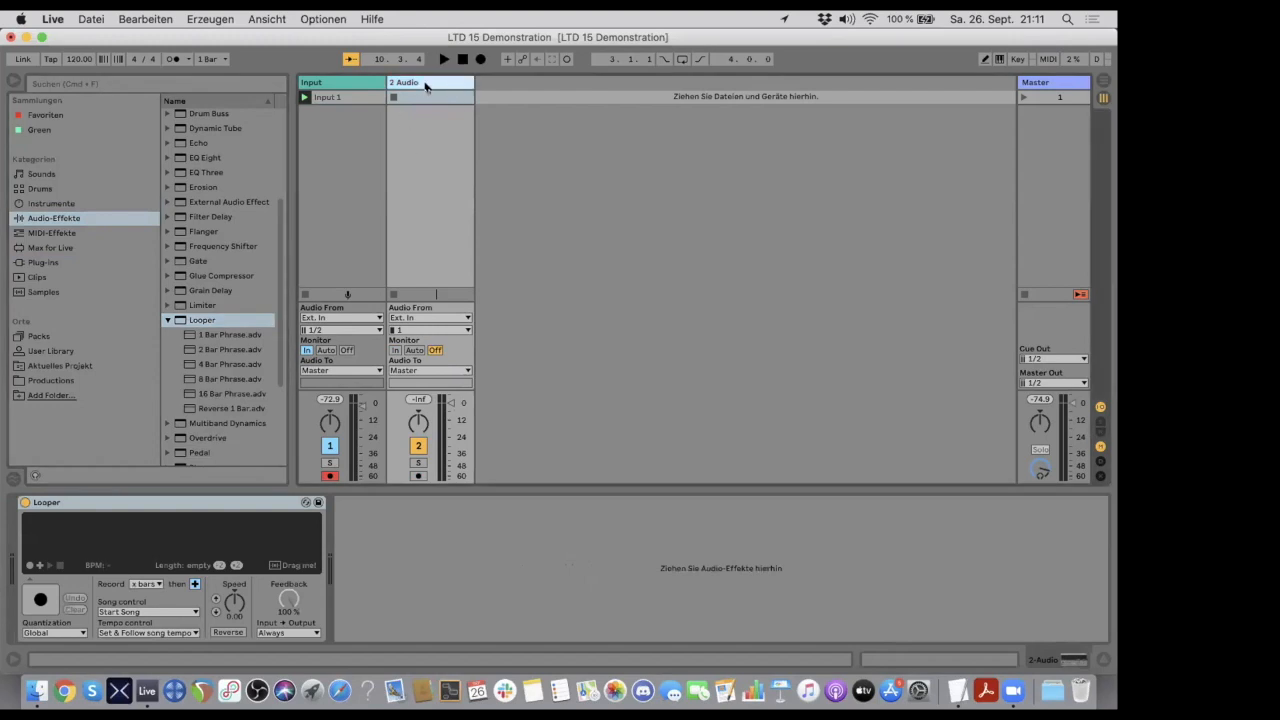
- Rename the new audio track Looper A
key("super+r")
type("Looper 1")
key("Return")
key("super+r")
key("Right")
key("BackSpace")
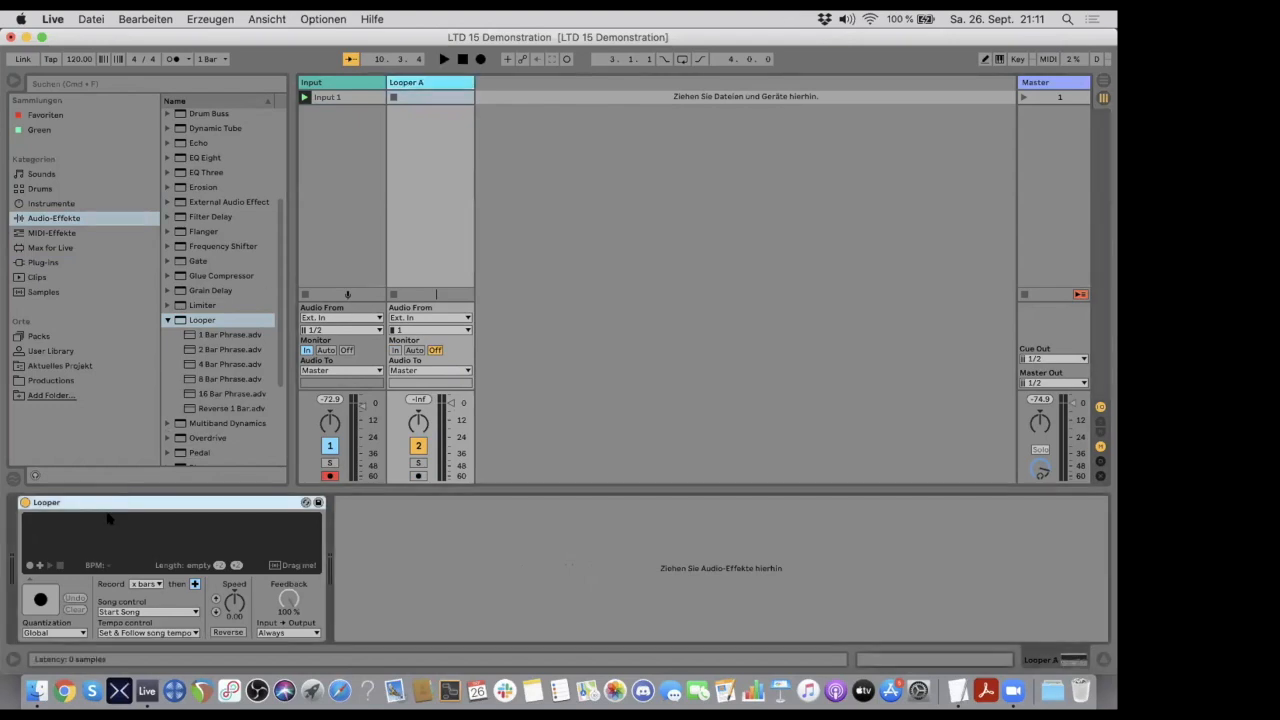
- Record a short test loop in Looper, switch it through overdub to playback, and clear the loop
left_click(40, 598)
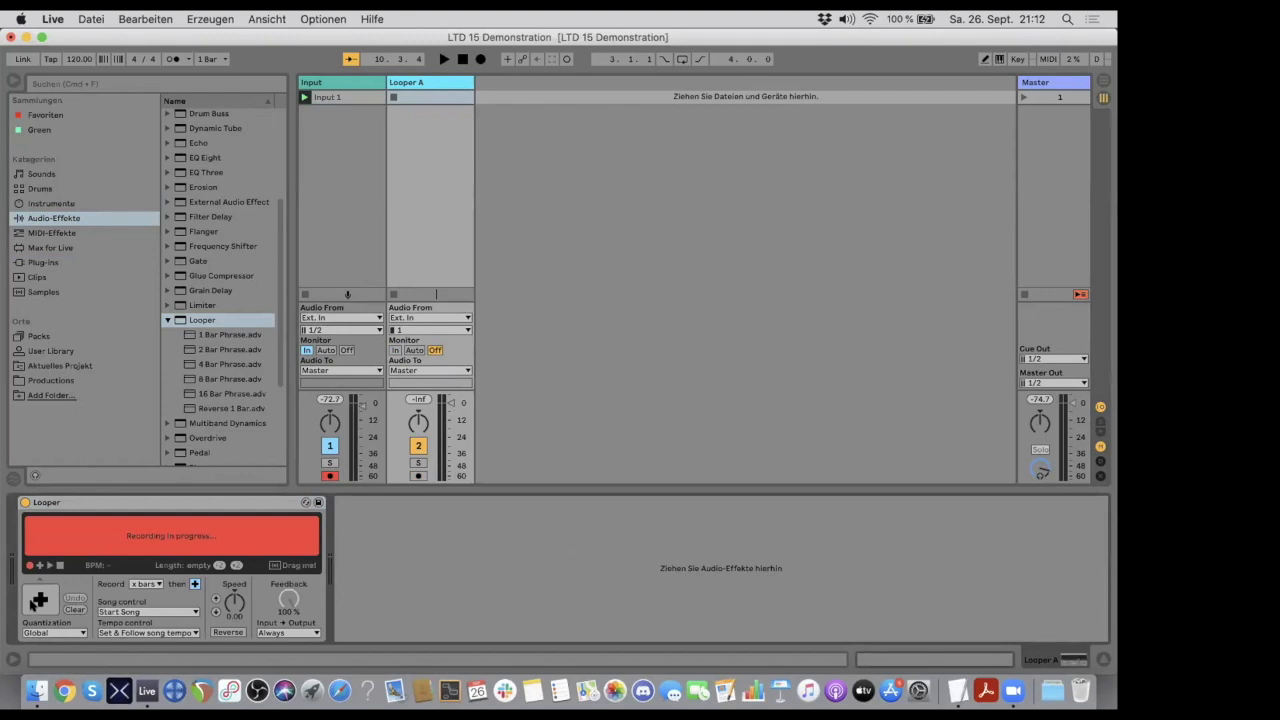
left_click(38, 600)
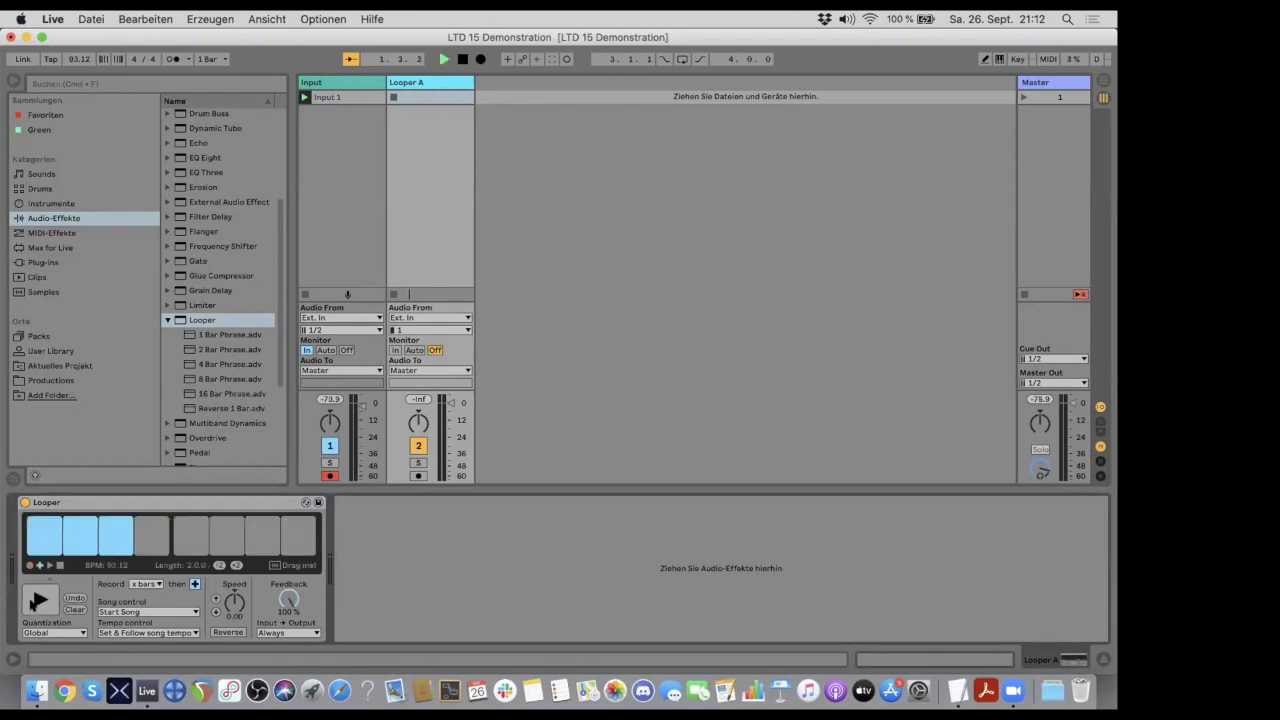
left_click(38, 600)
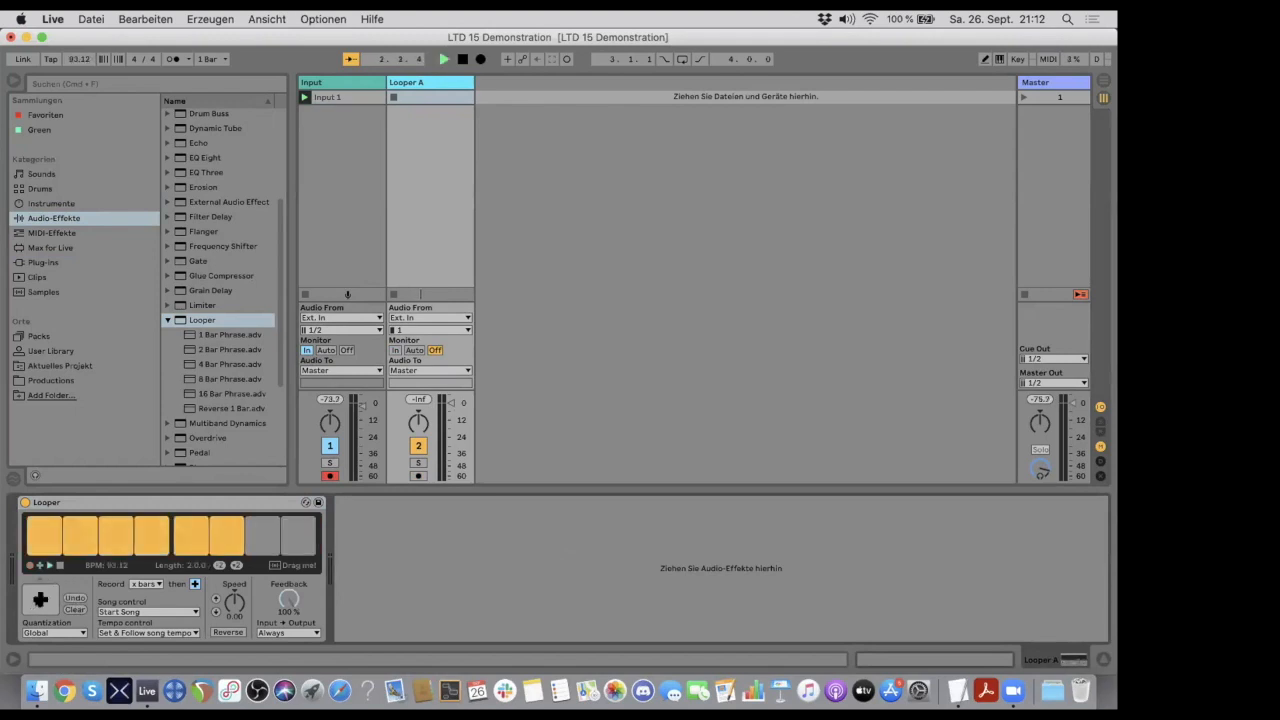
left_click(76, 609)
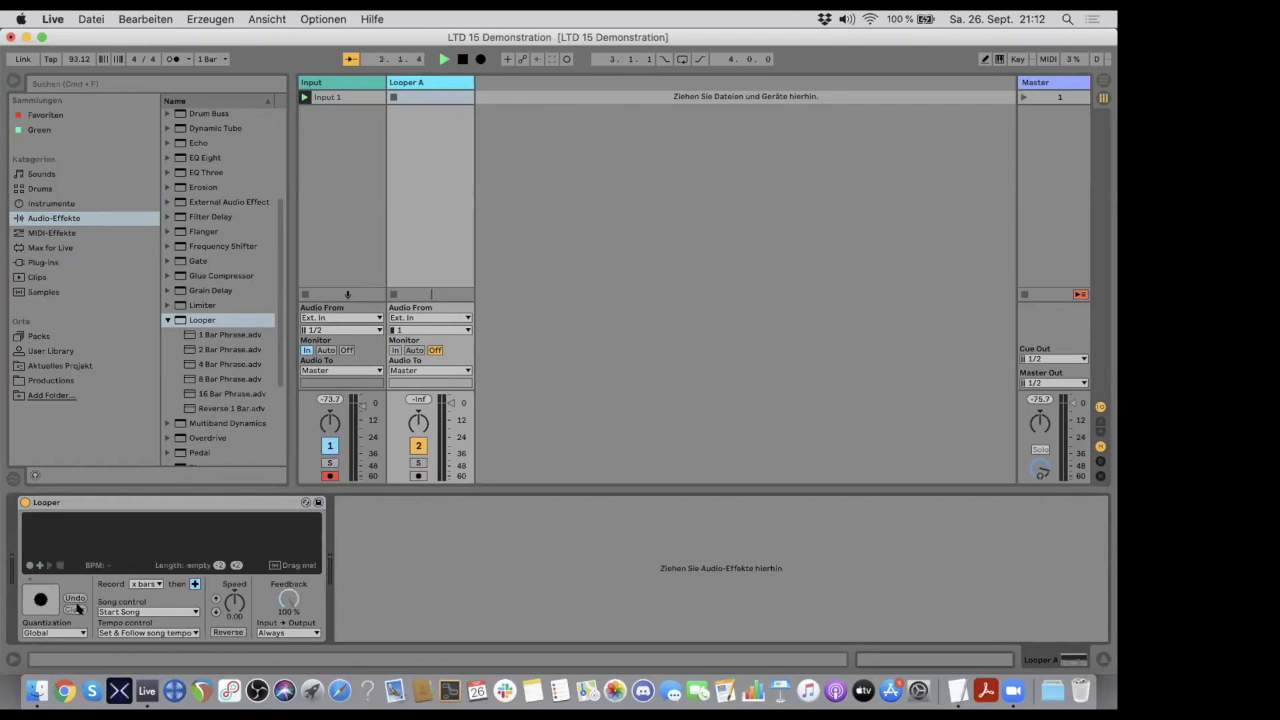
left_click(149, 500)
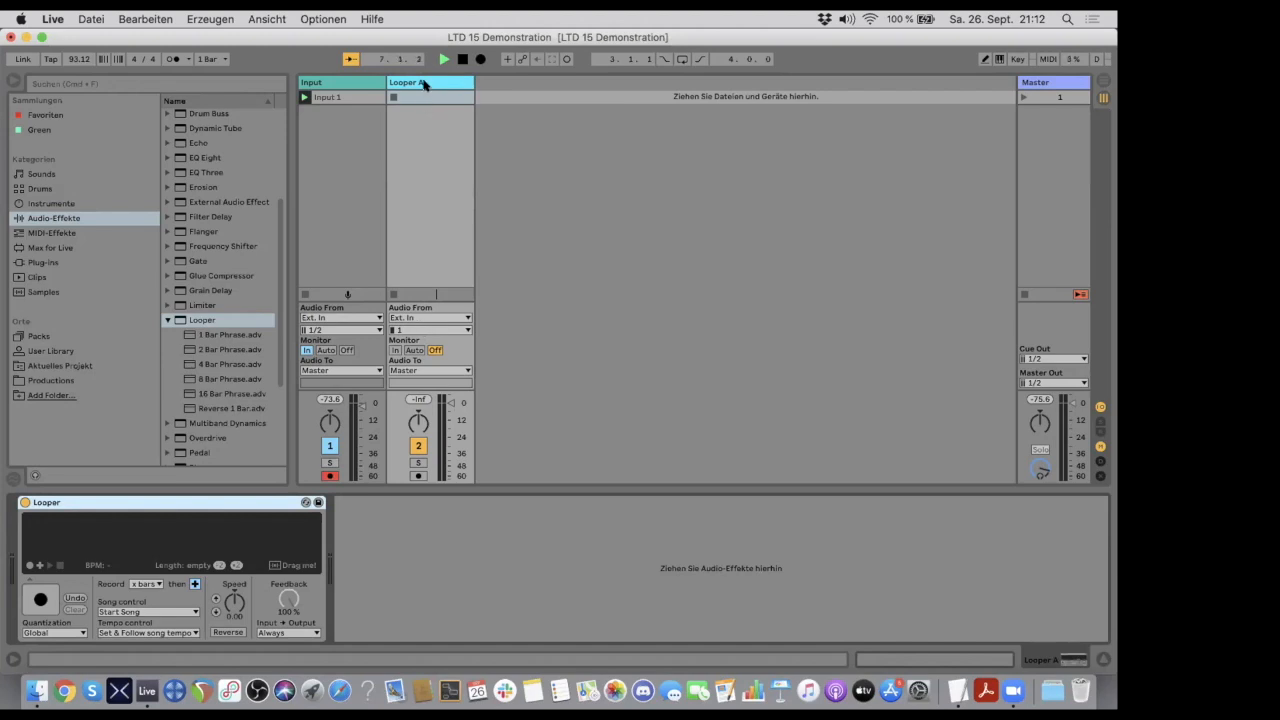
- Look through the Looper A track's input channel choices, and briefly set its monitoring to In before returning it to Off
left_click(415, 330)
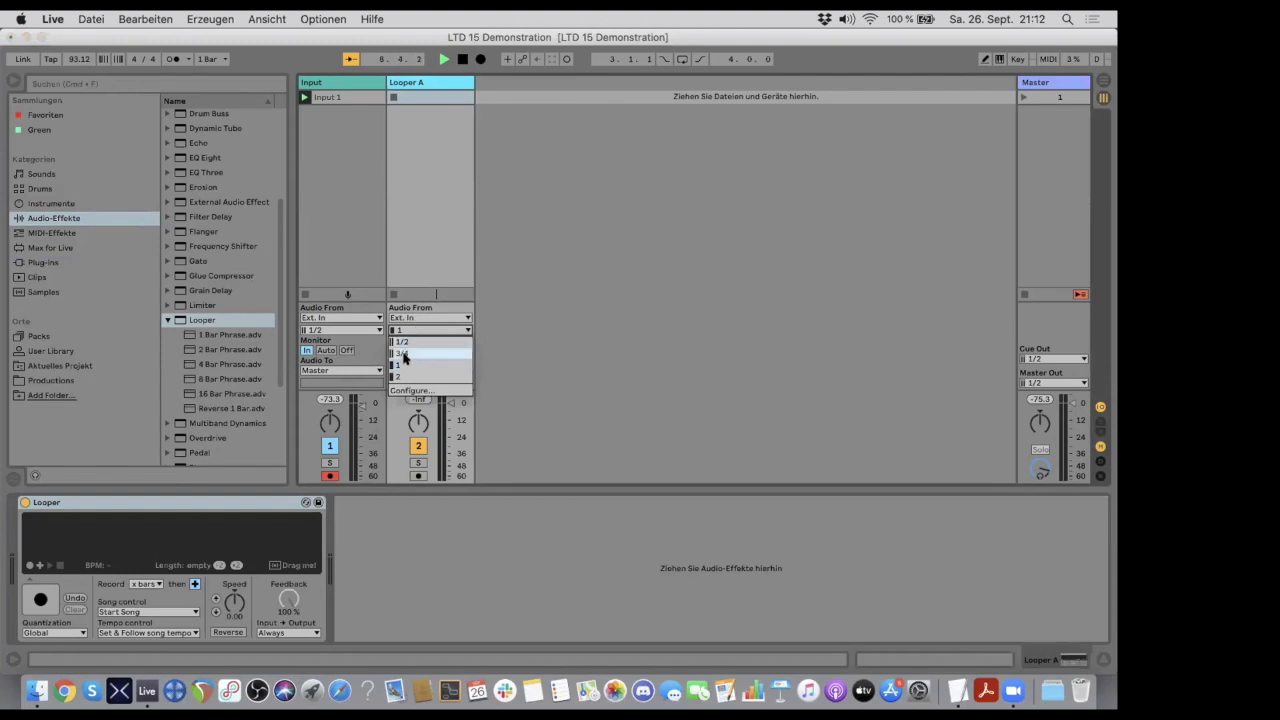
left_click(556, 392)
left_click(394, 351)
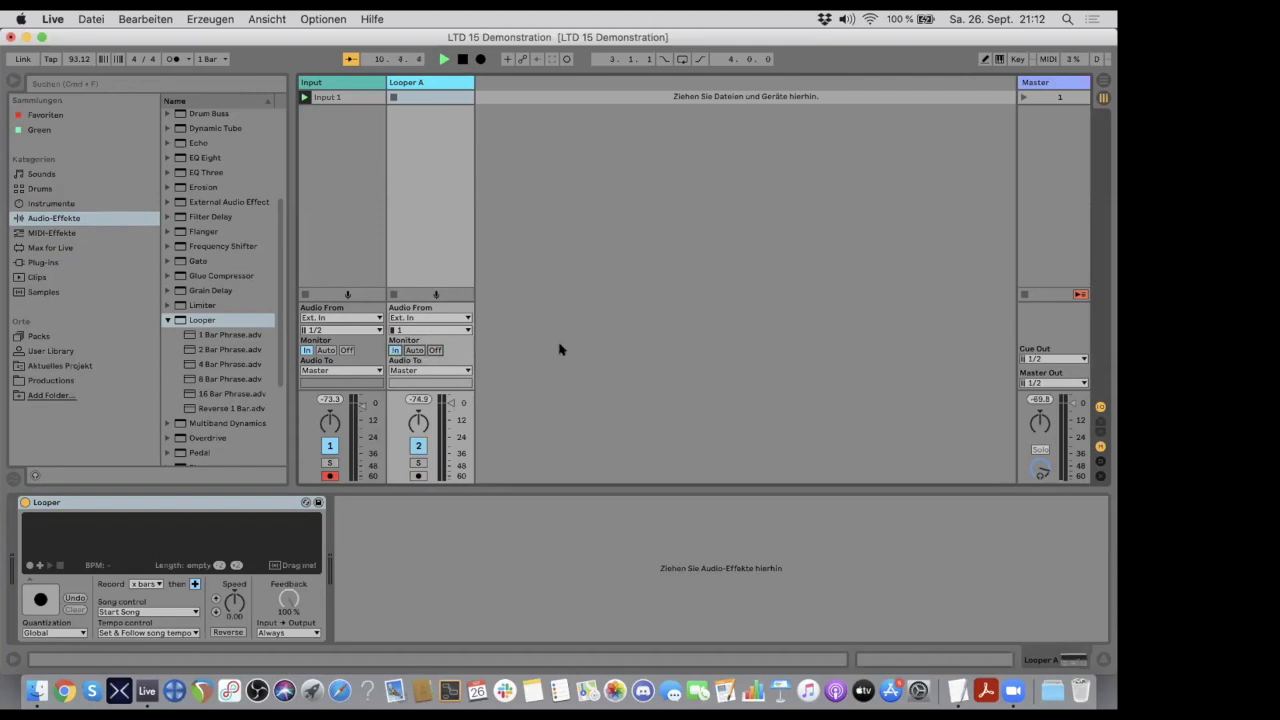
left_click(435, 350)
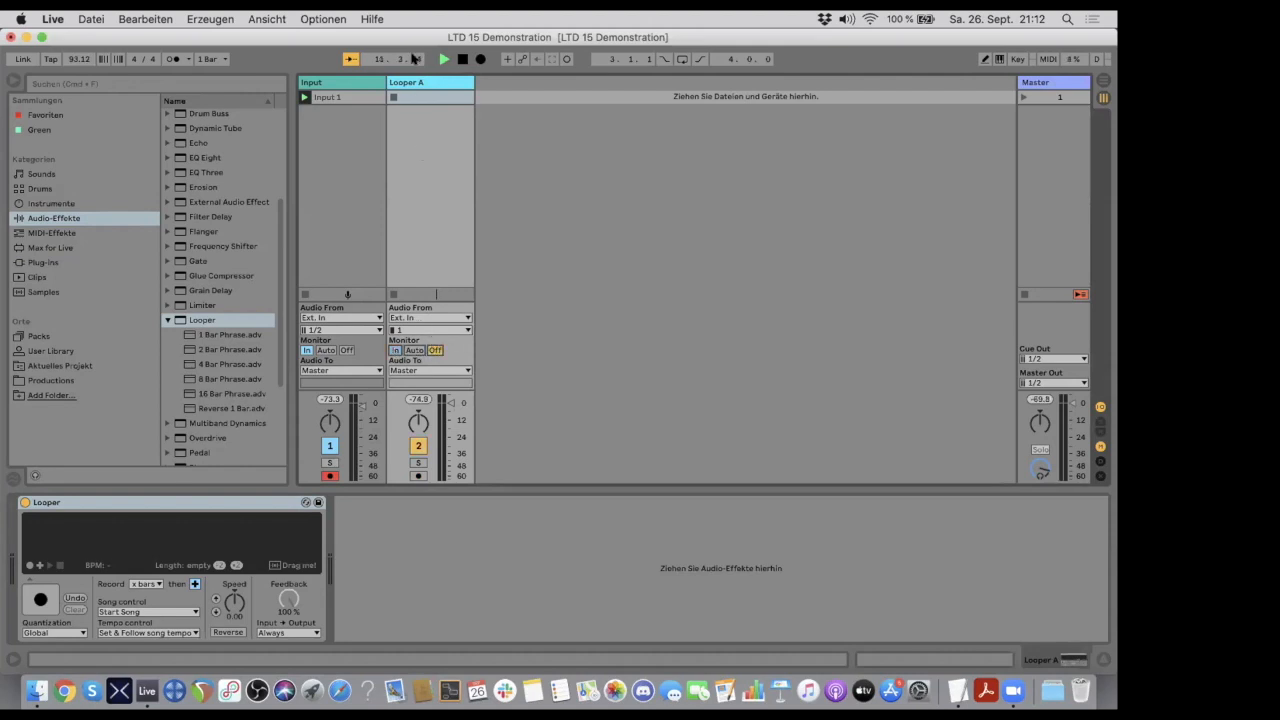
left_click(408, 82)
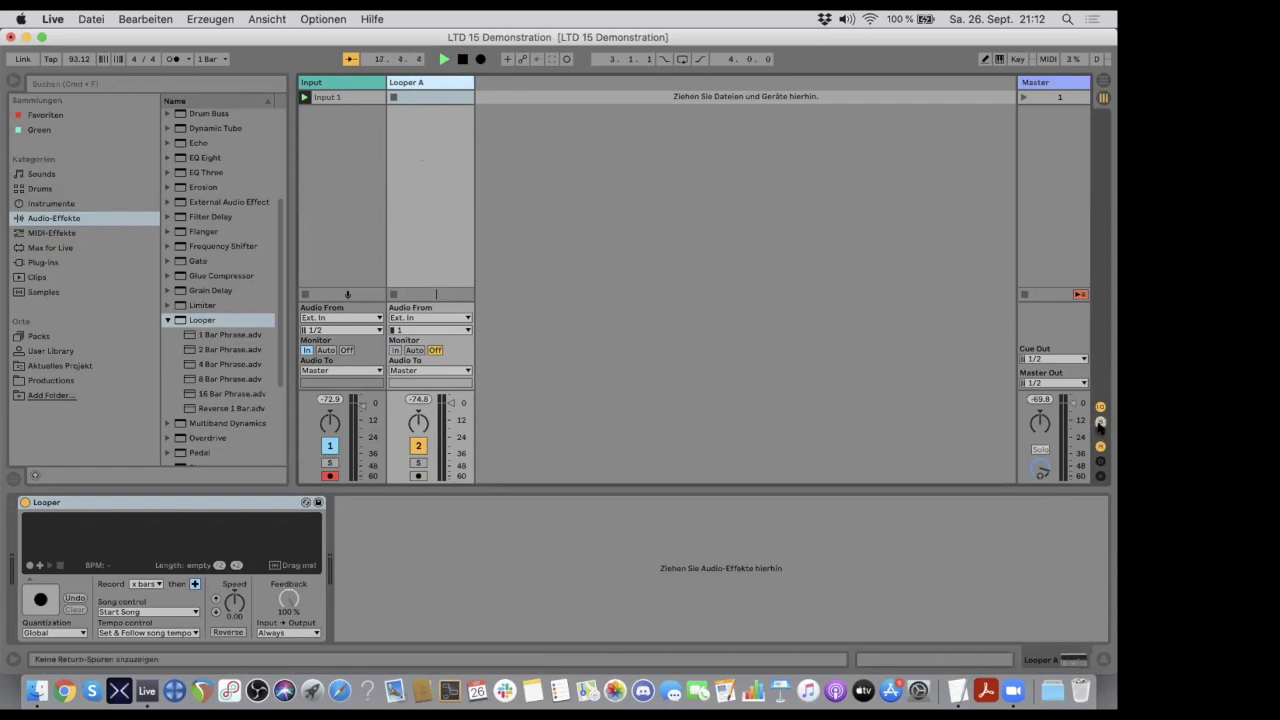
- Create a return track and show the sends and return tracks in the mixer
left_click(205, 18)
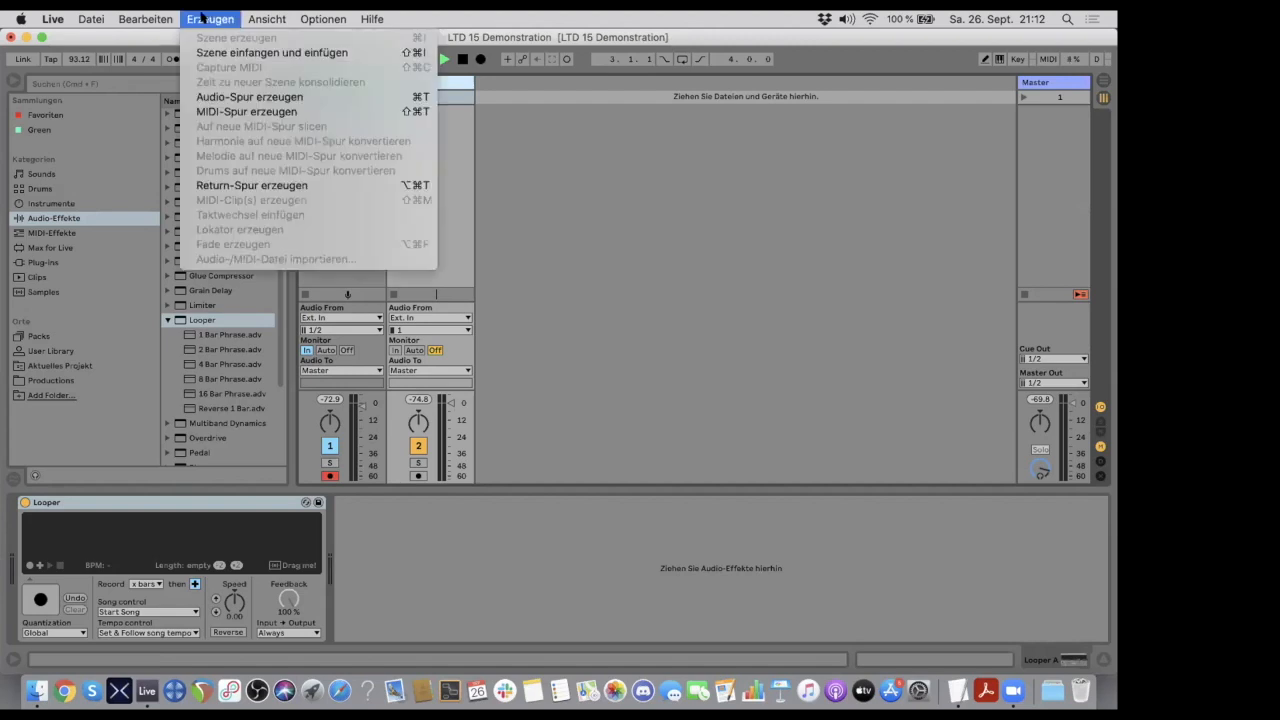
left_click(245, 185)
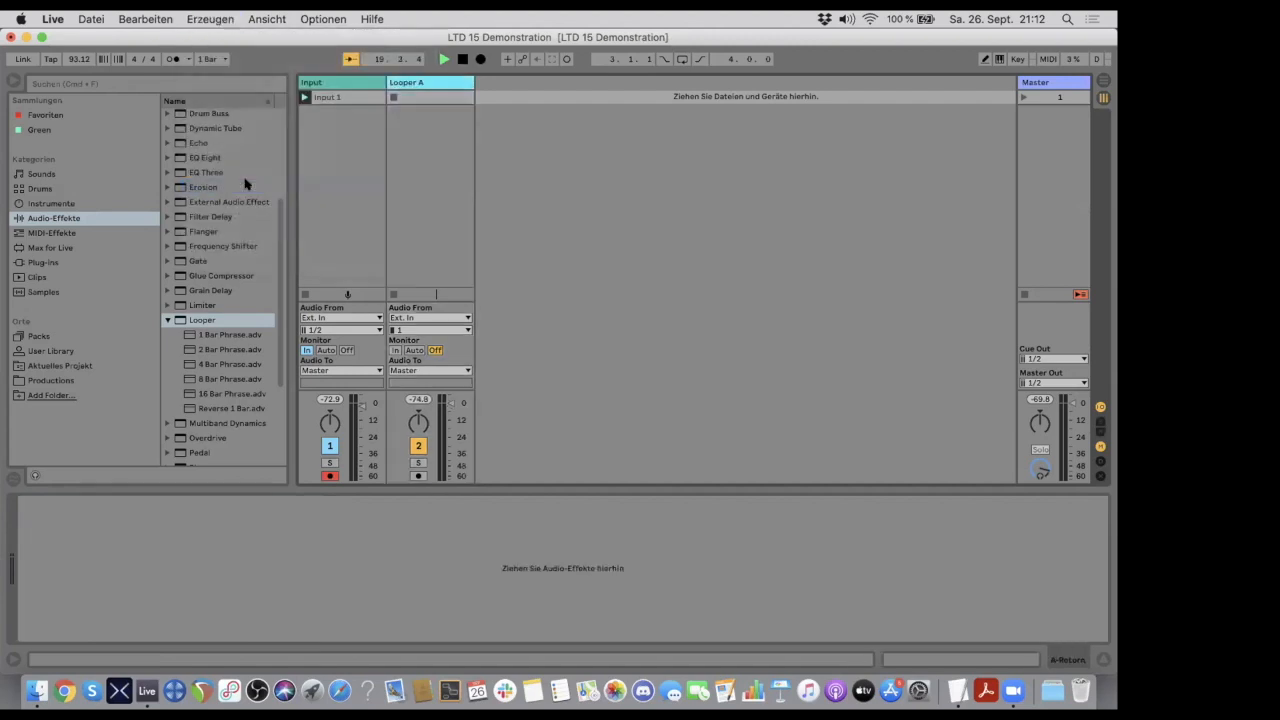
left_click(1100, 421)
left_click(1100, 432)
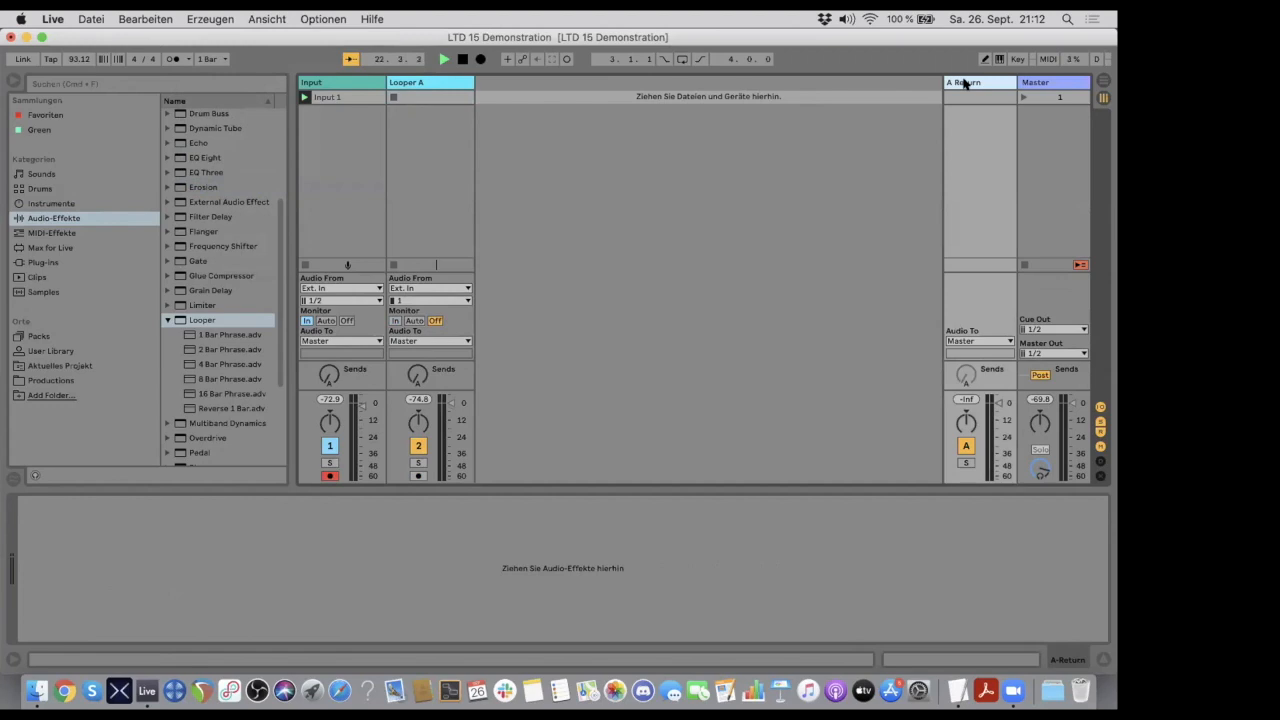
- Rename the new return track Re-Route A
key("super+r")
type("A L")
key("Return")
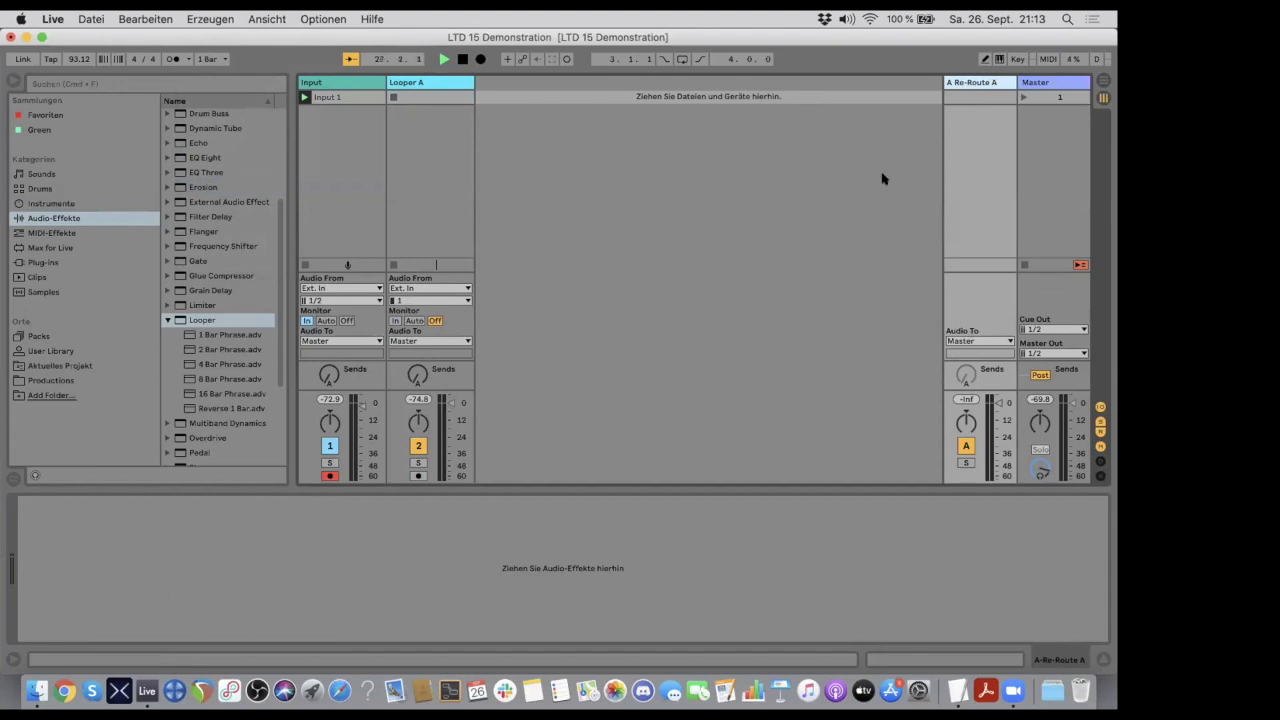
- Try out the Input track's send A, and toggle the mixer's sends section off and on
left_click(328, 82)
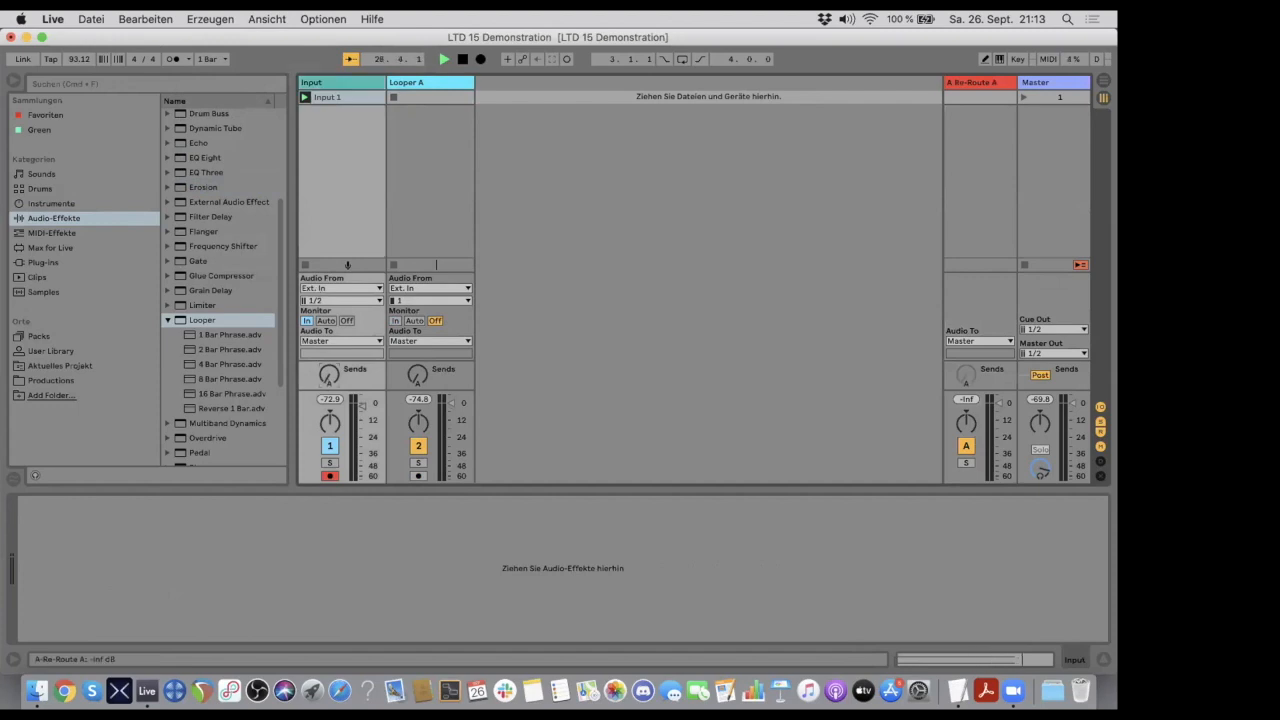
left_click_drag(330, 376, 330, 396)
left_click(1099, 420)
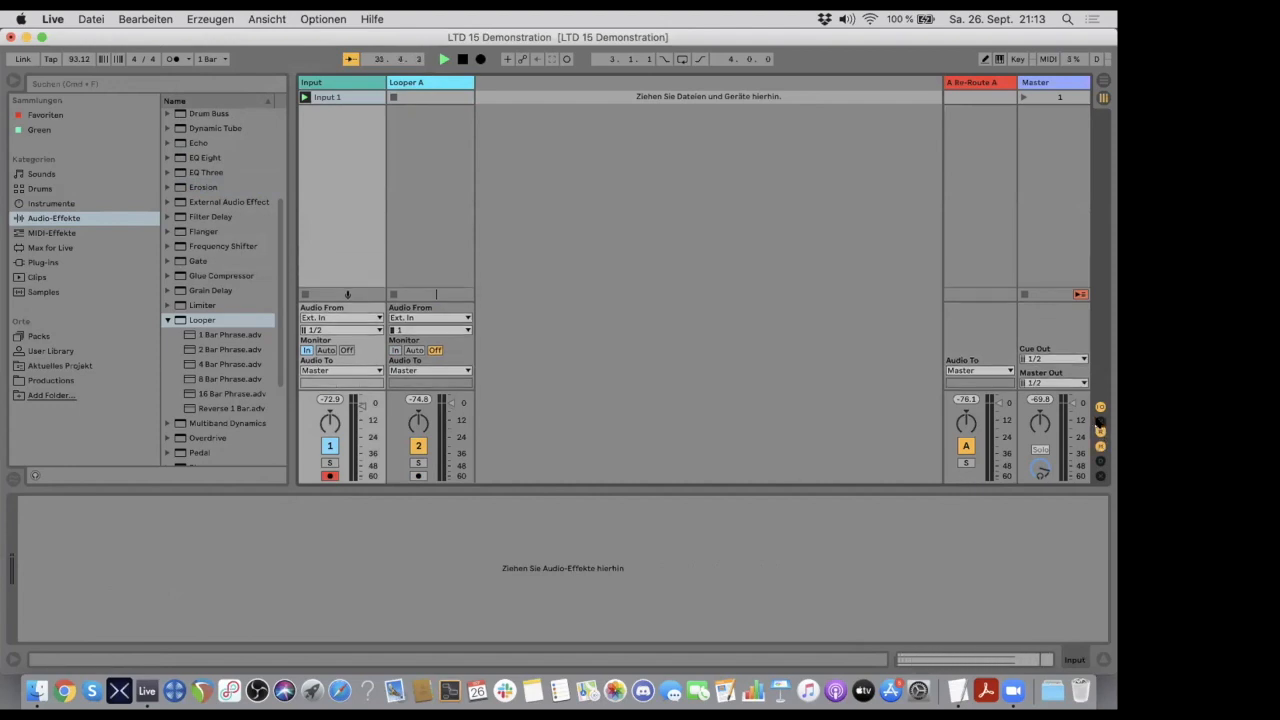
left_click(1099, 422)
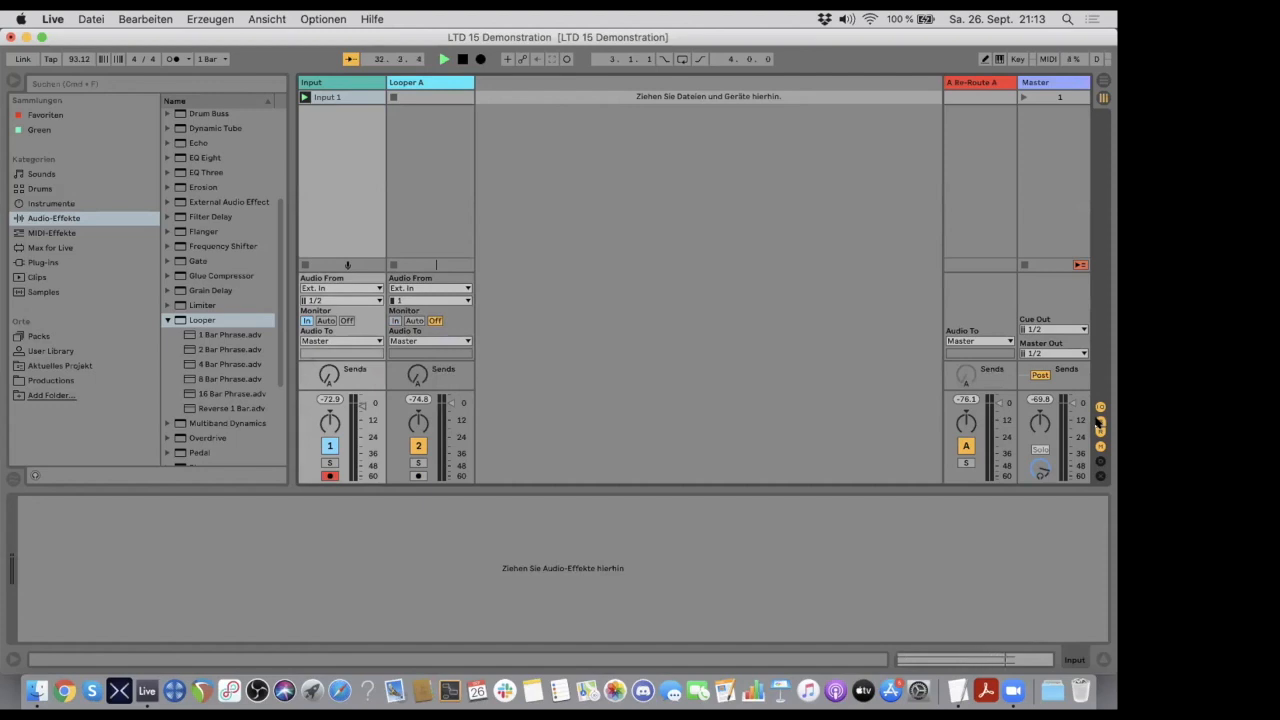
left_click(1099, 422)
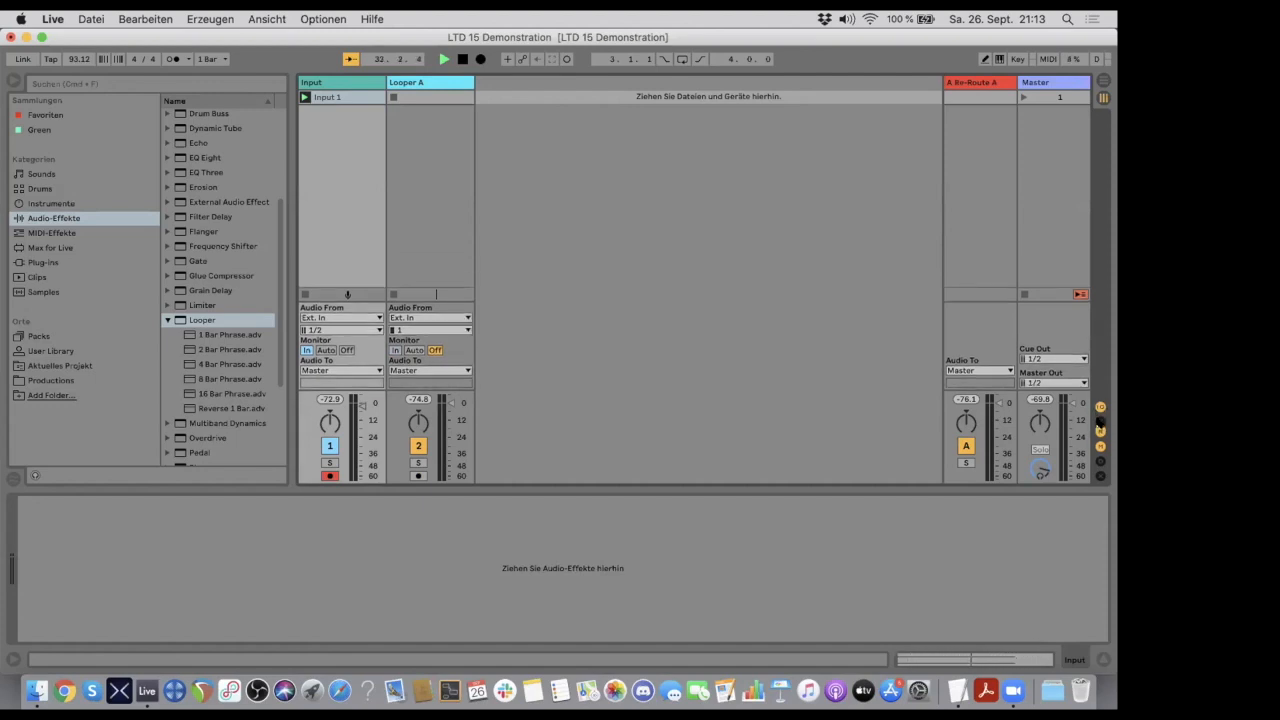
left_click(1099, 422)
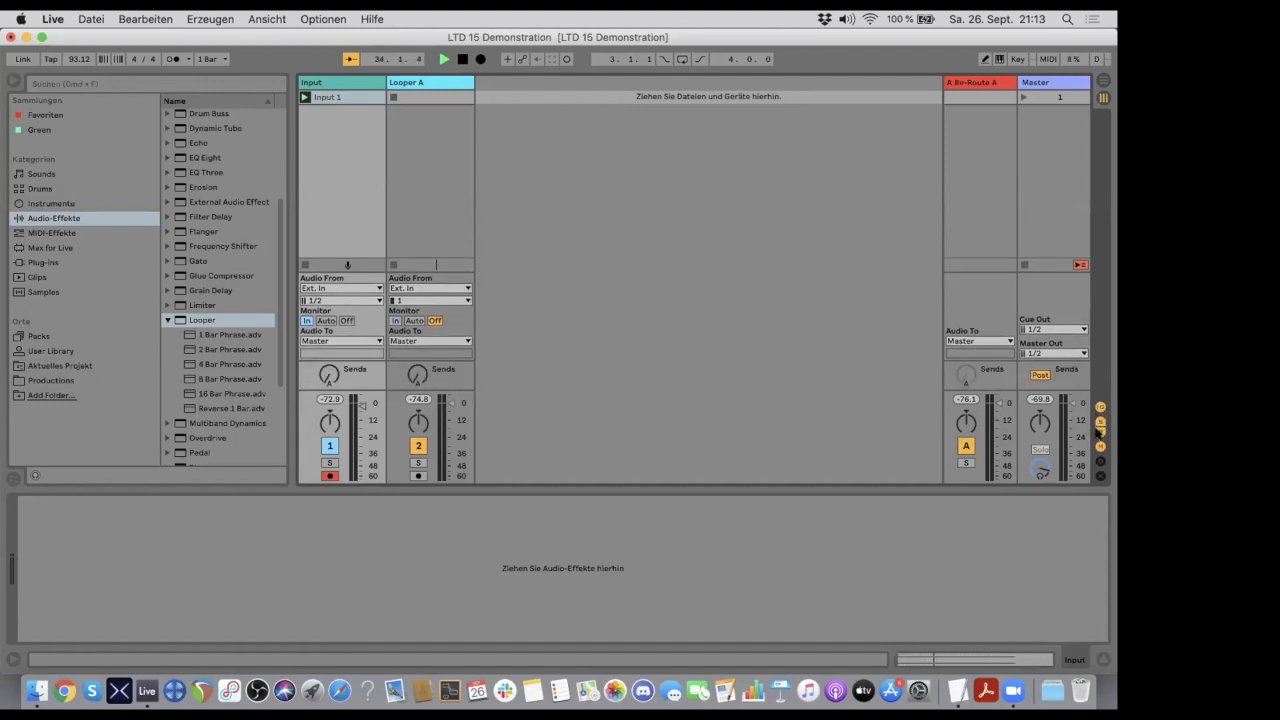
- Route the audio output of the Re-Route A return track to the Looper A track
left_click(964, 82)
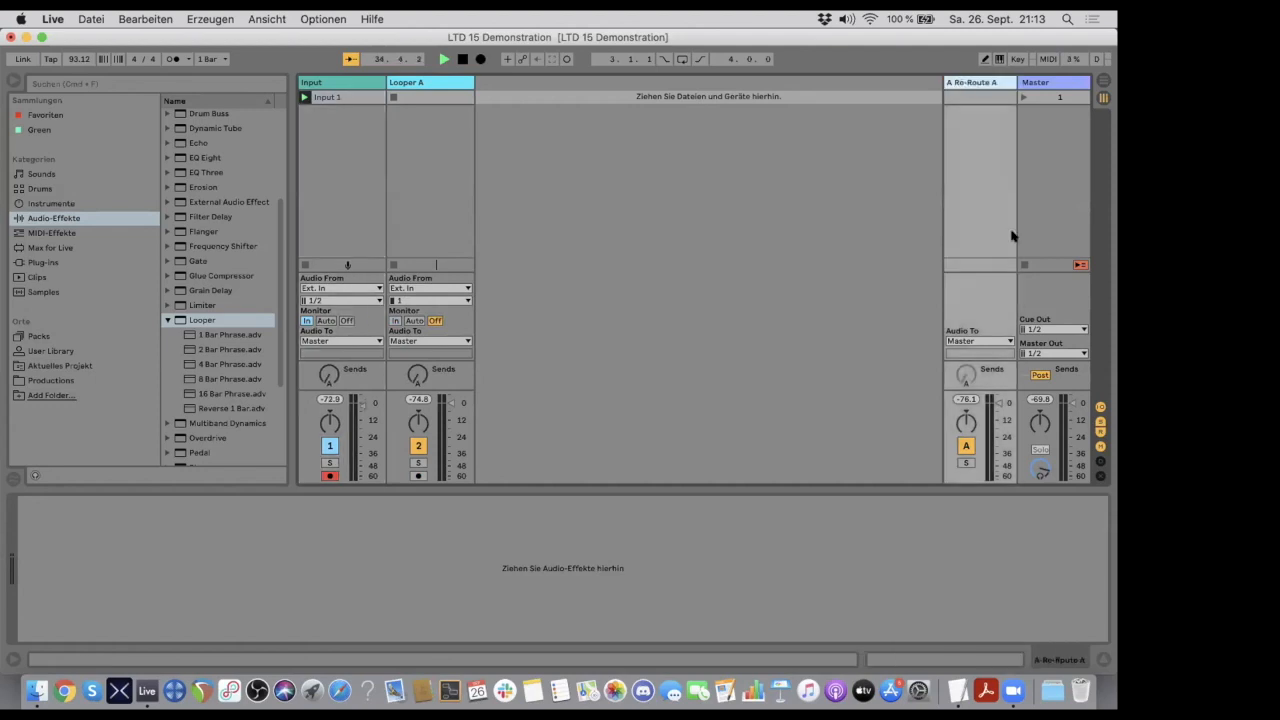
left_click(1086, 425)
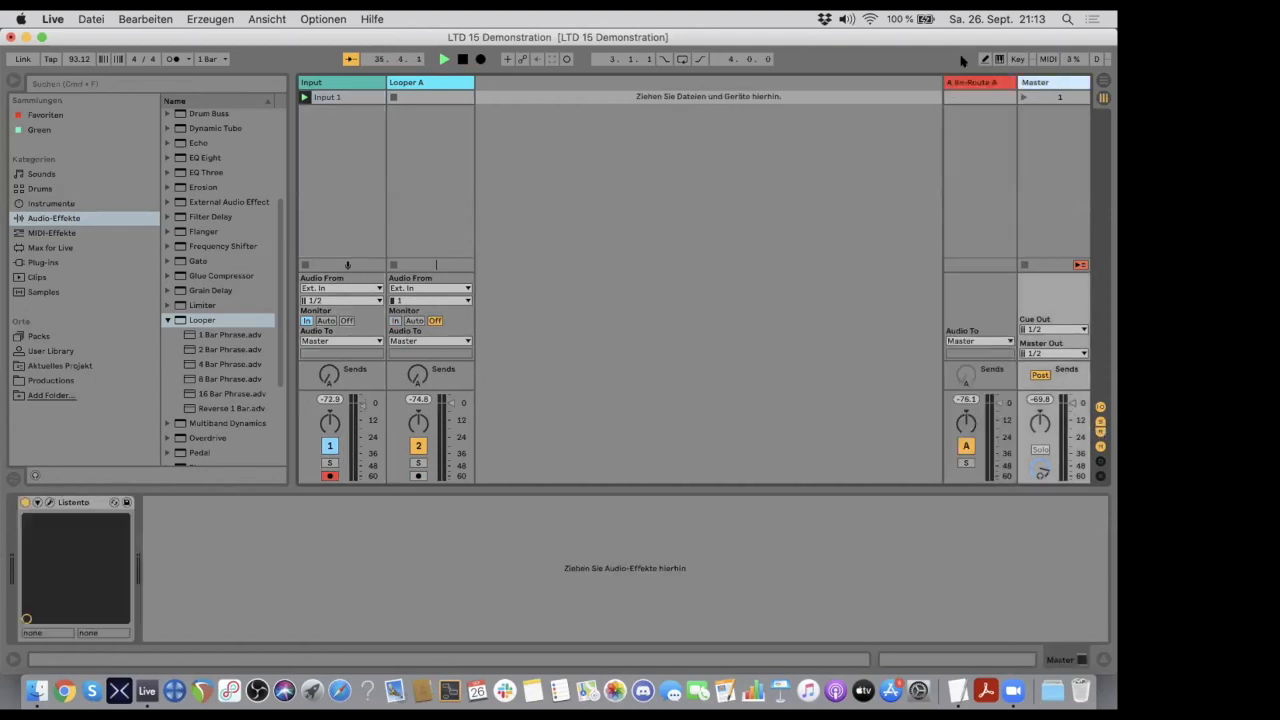
left_click(967, 81)
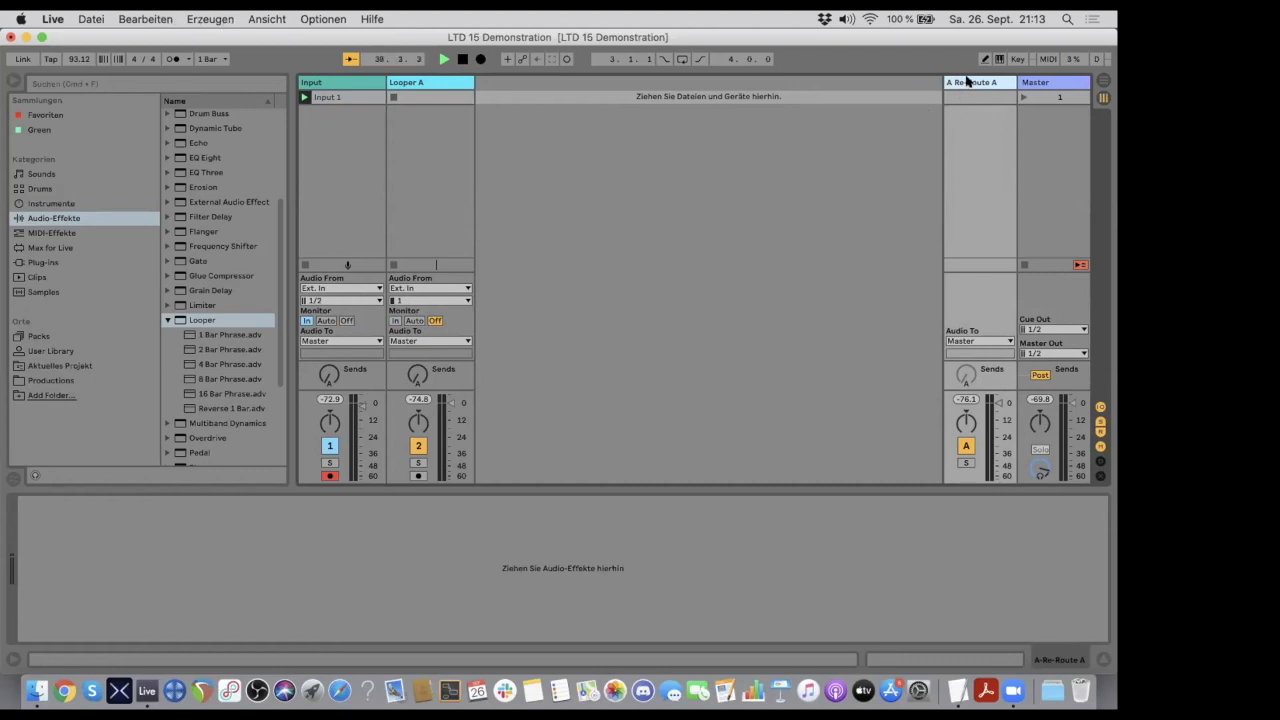
left_click(965, 342)
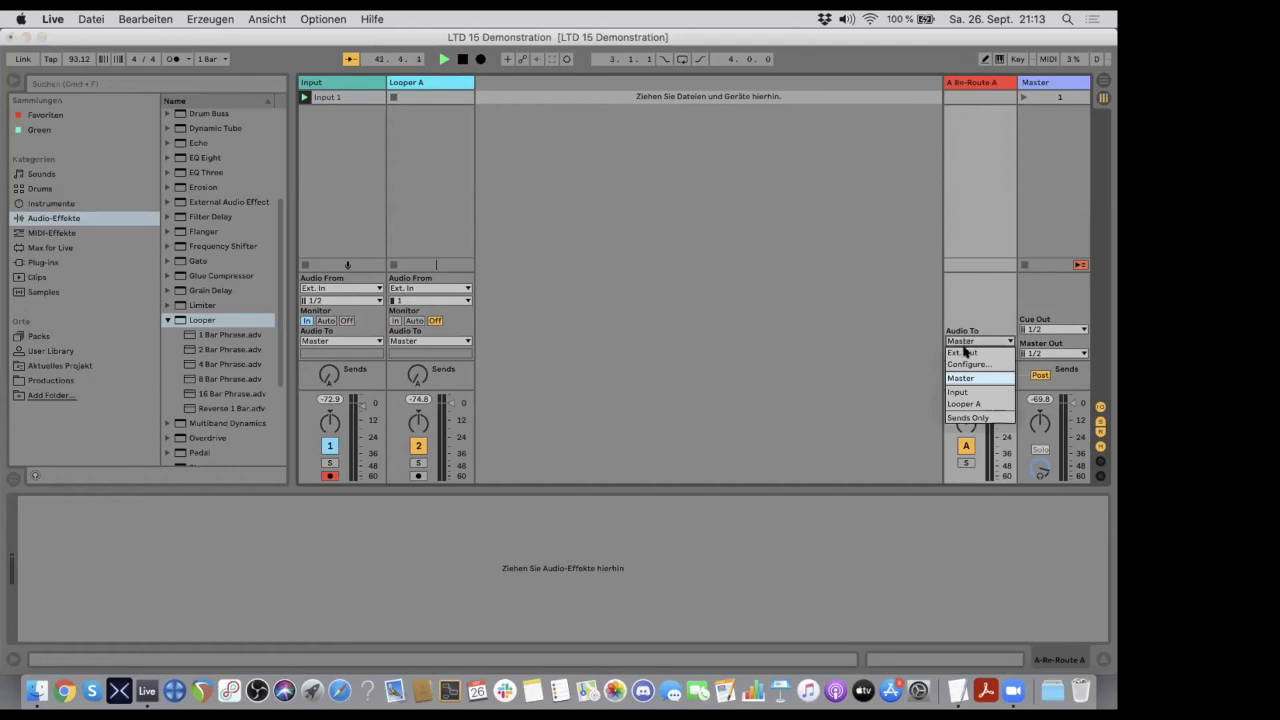
left_click(966, 403)
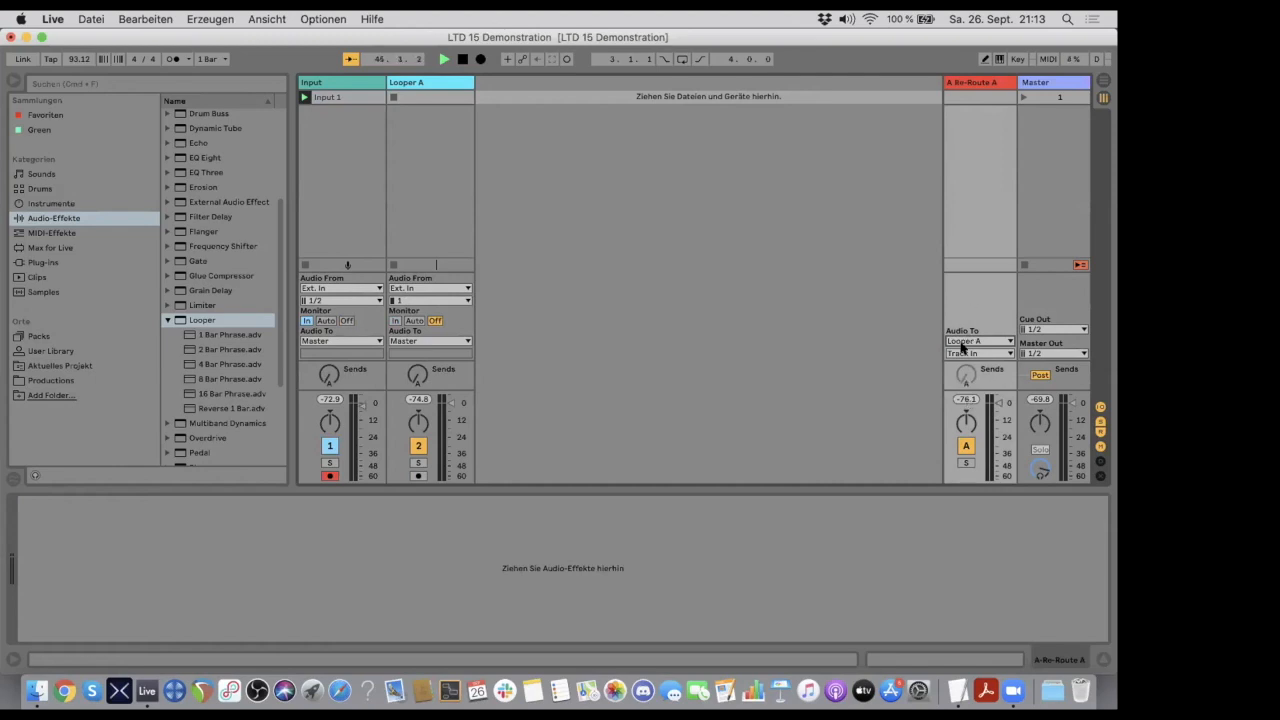
- Turn up the Input track's send A to feed its signal to the Re-Route A return track
left_click(445, 83)
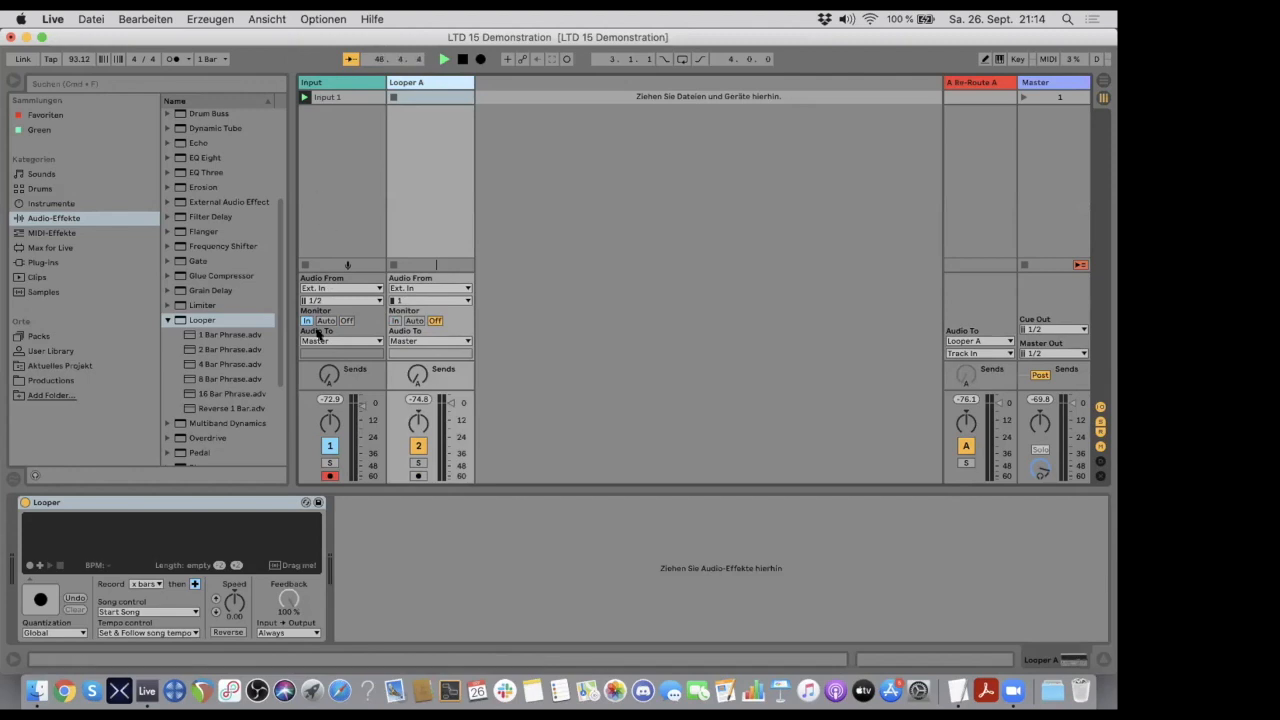
left_click_drag(328, 373, 328, 356)
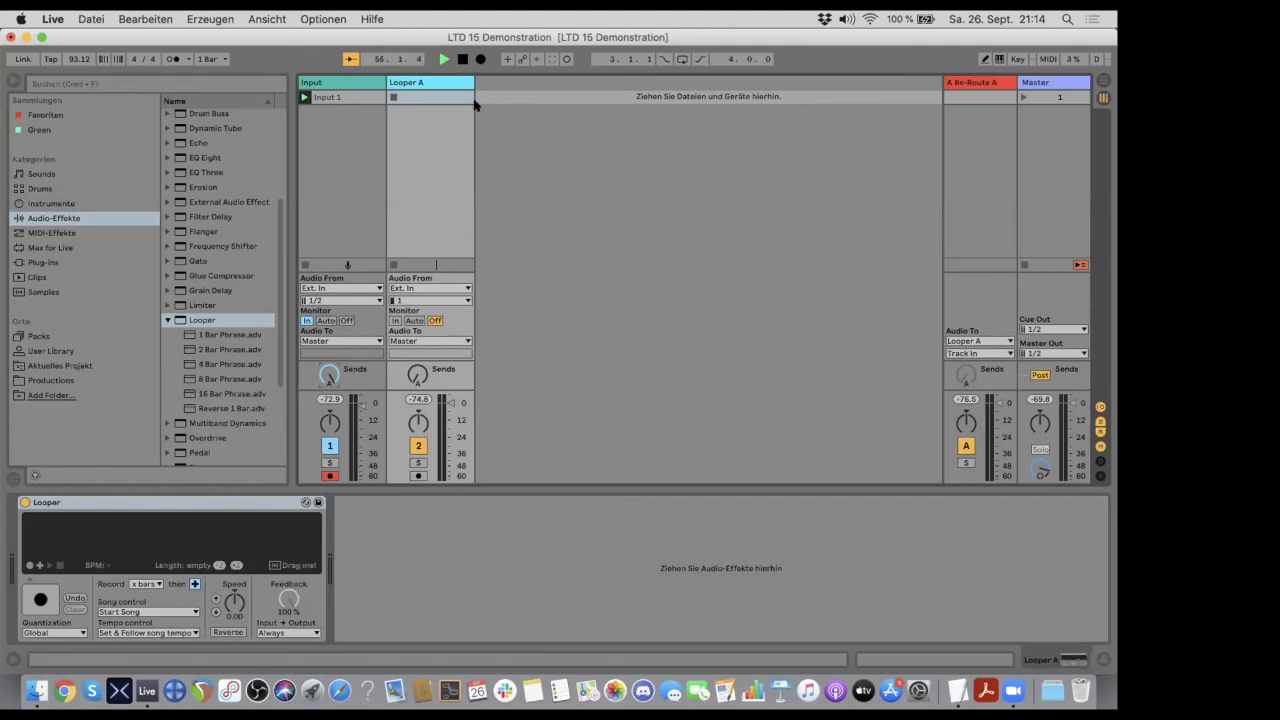
left_click(421, 83)
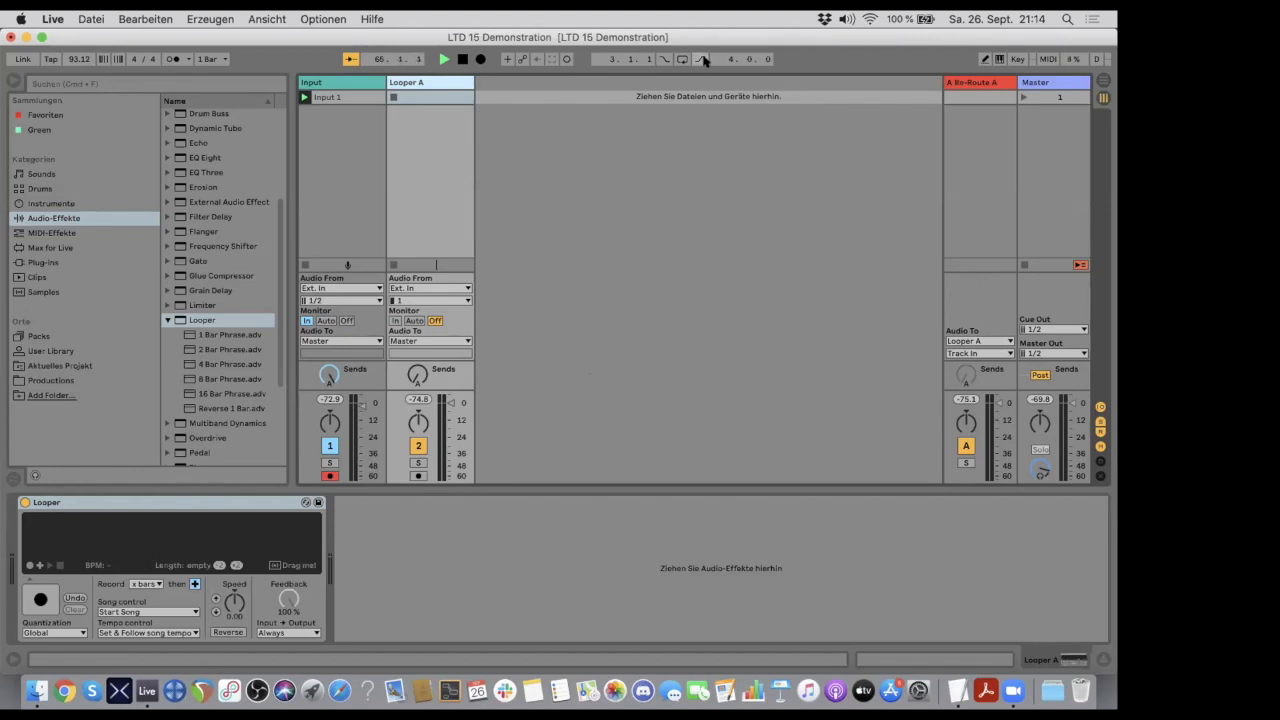
key("XF86AudioRaiseVolume")
left_click(330, 81)
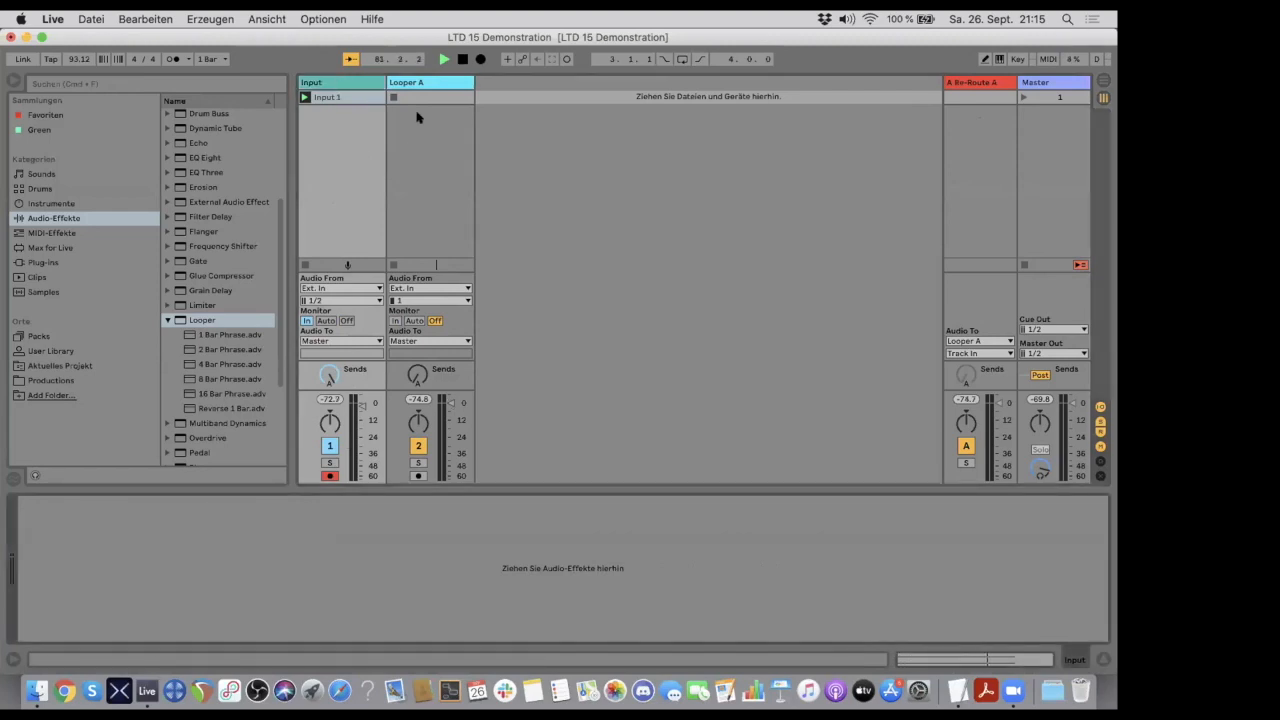
- Set the Input → Output option of the Looper effect on the Looper A track to Never
left_click(420, 83)
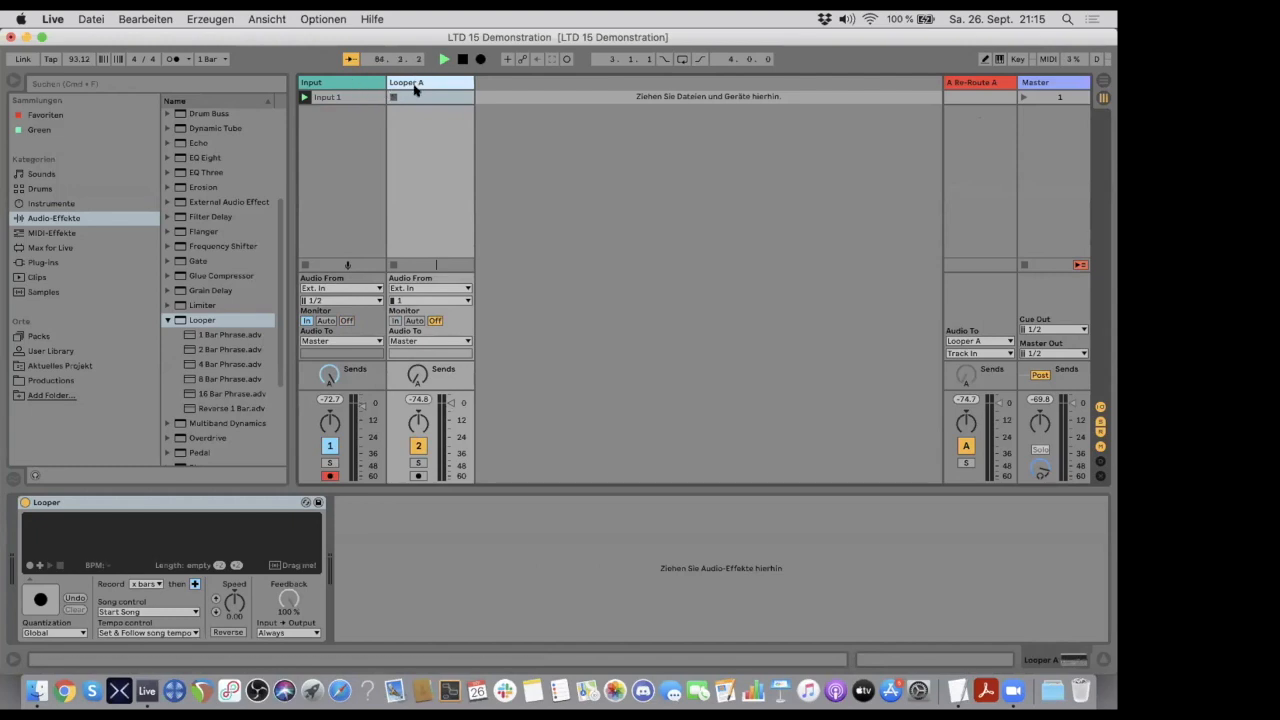
left_click(70, 505)
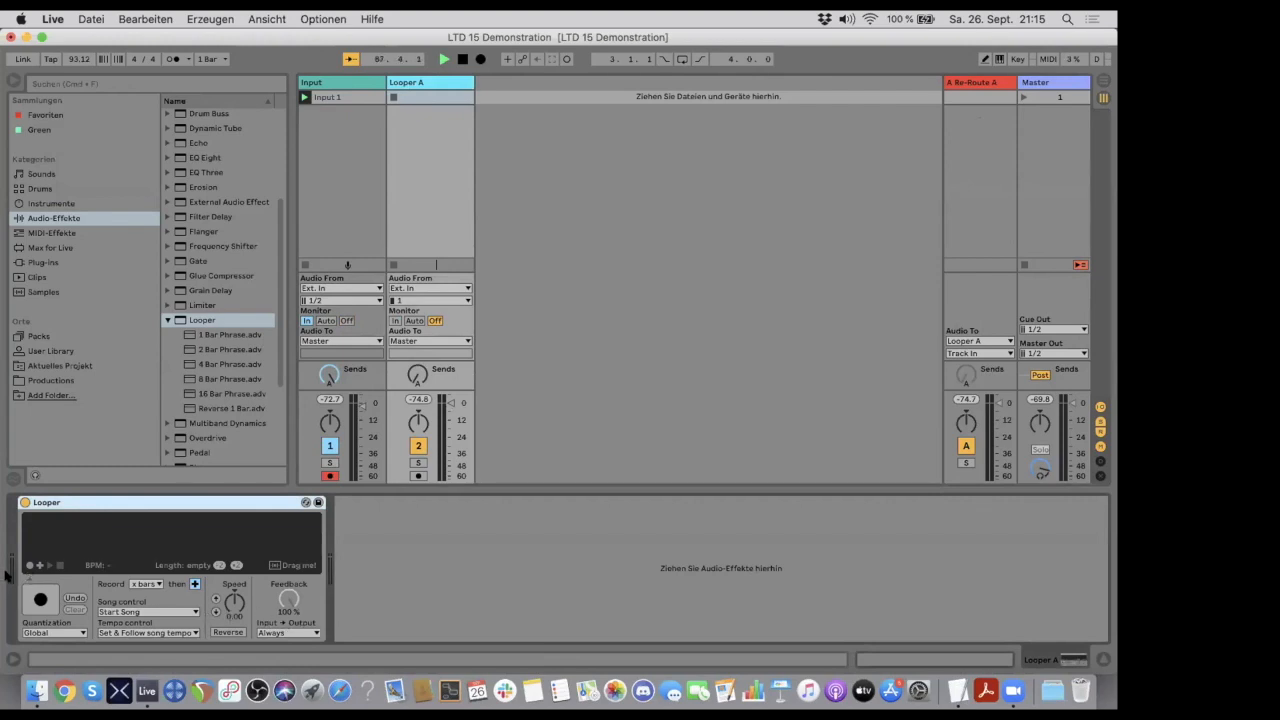
left_click(266, 632)
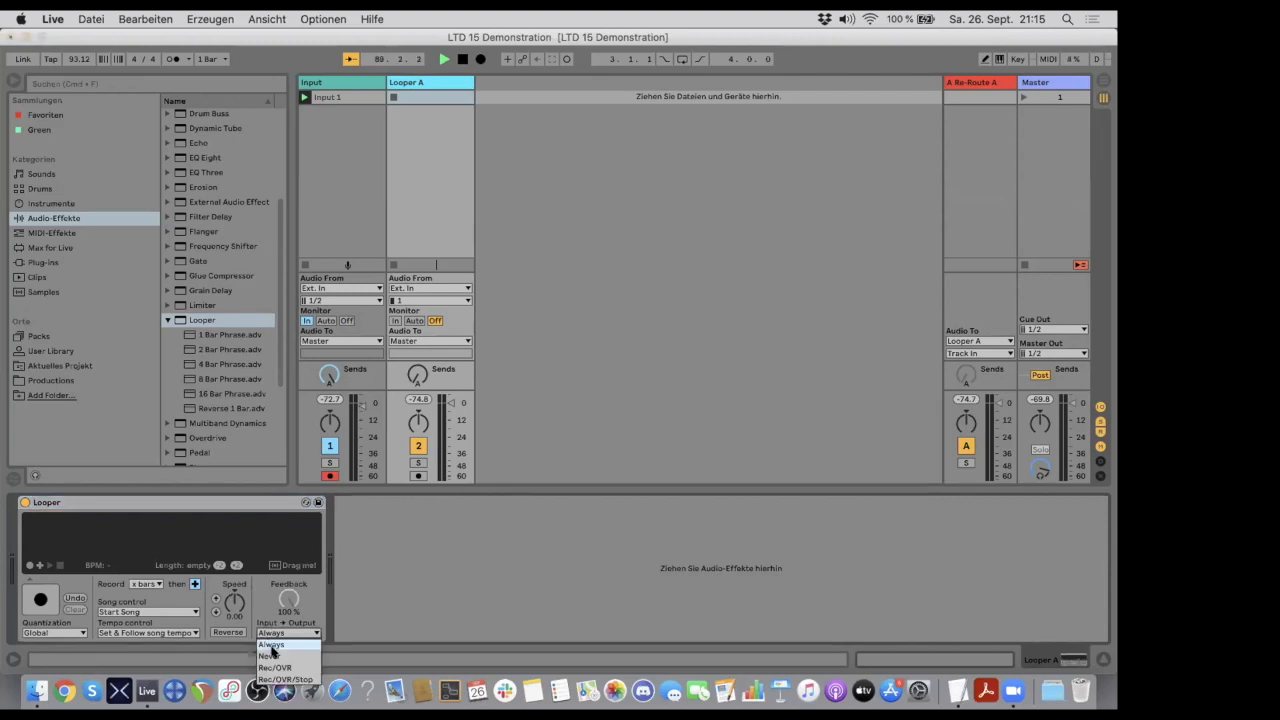
left_click(275, 656)
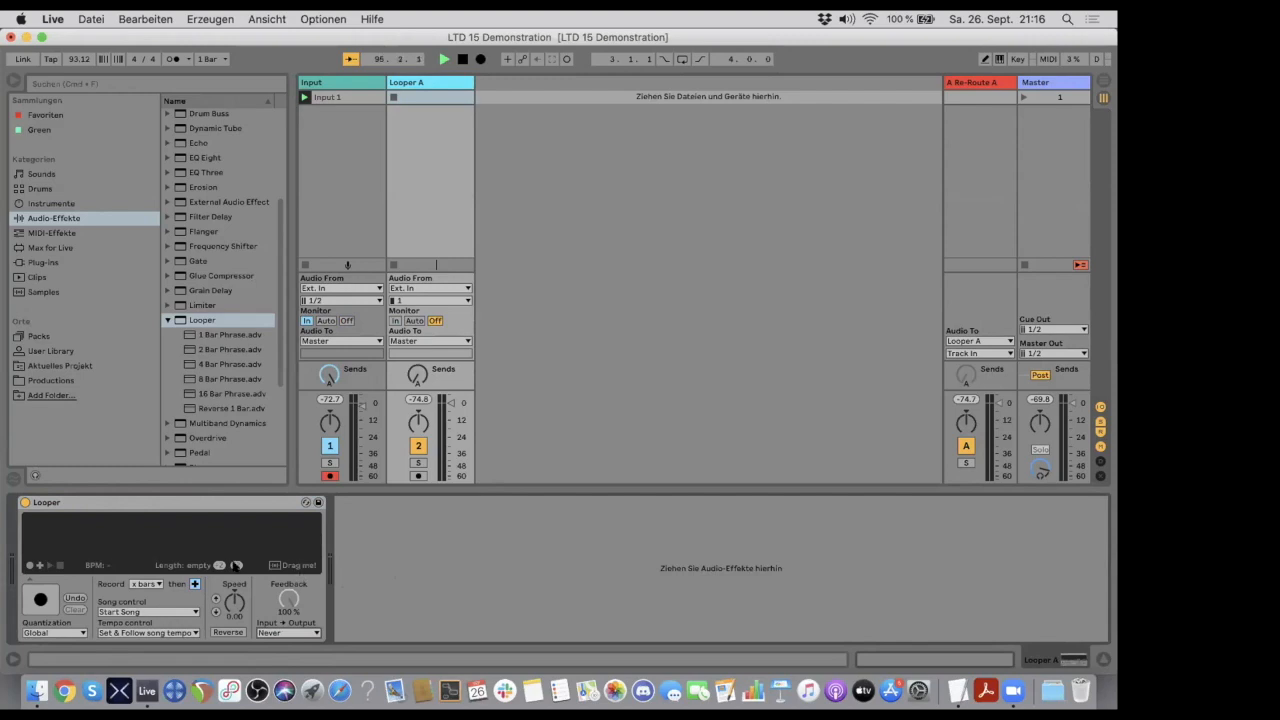
left_click(280, 631)
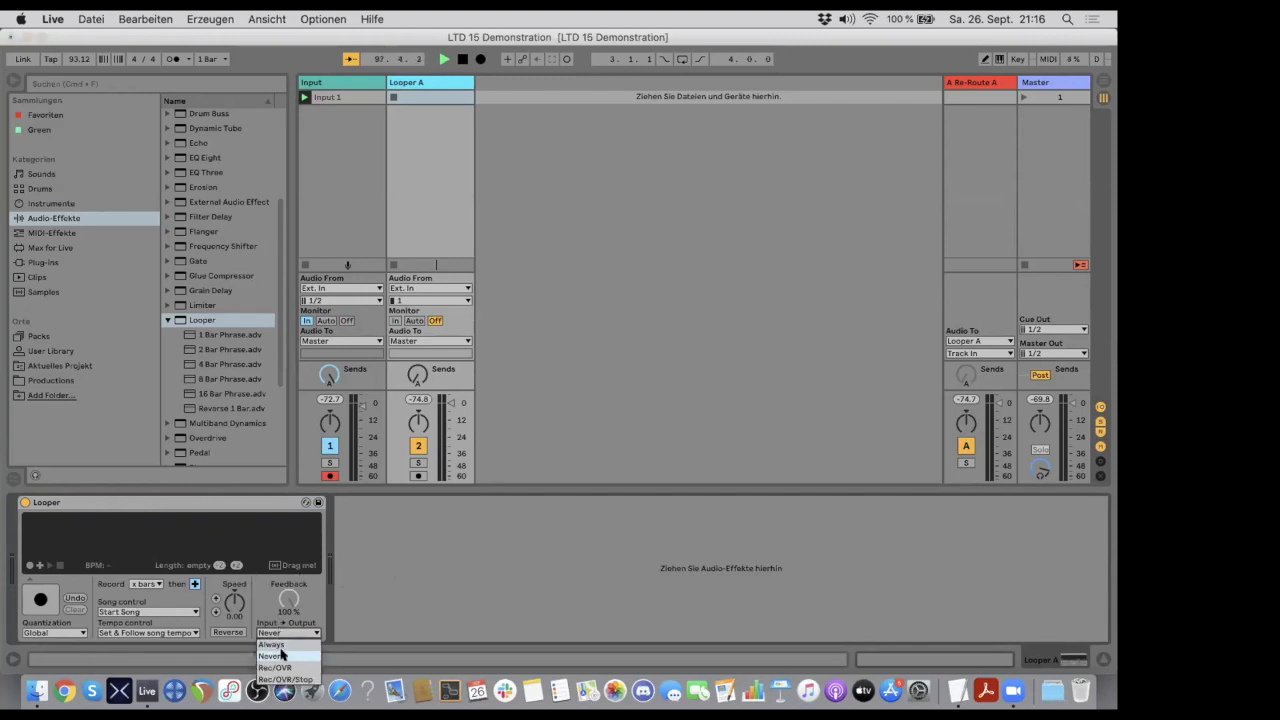
left_click(281, 655)
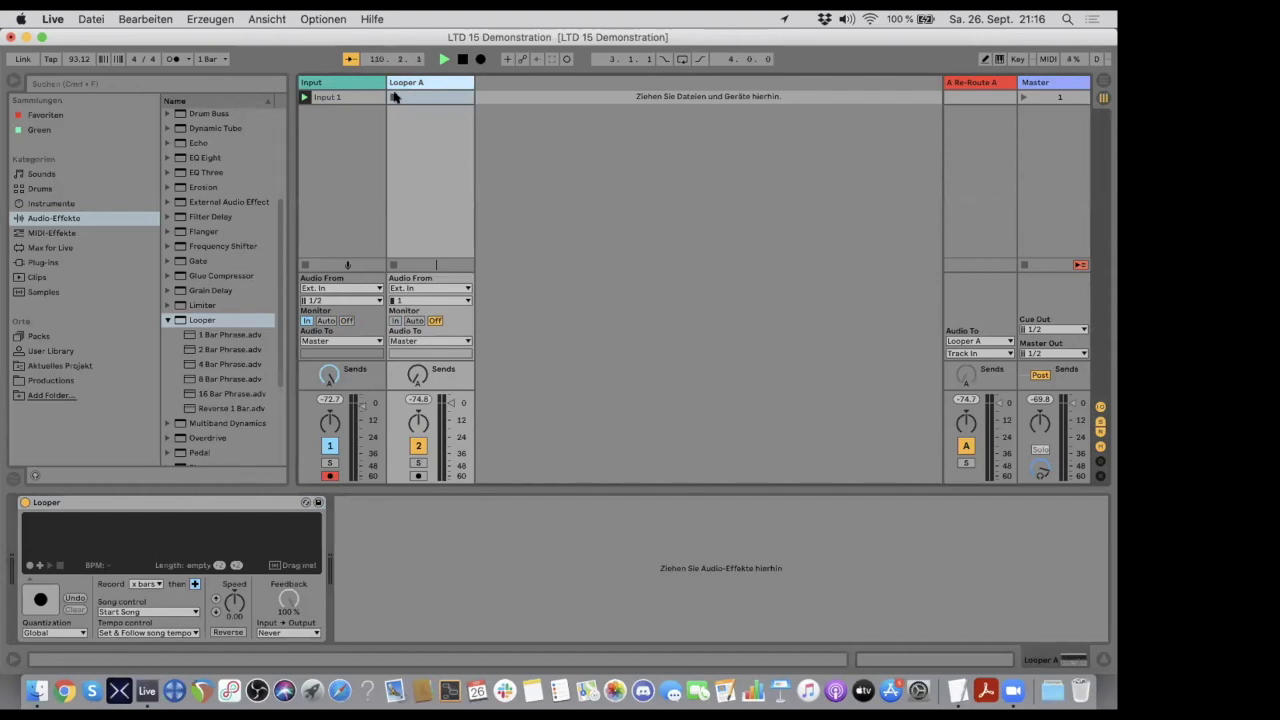
- Try out the send A knobs of the Input and Looper A tracks, turning Looper A's fully up and back down
mouse_move(330, 376)
left_mouse_down()
mouse_move(330, 416)
mouse_move(330, 374)
left_mouse_up()
mouse_move(330, 373)
left_mouse_down()
mouse_move(330, 430)
mouse_move(330, 372)
mouse_move(330, 393)
left_mouse_up()
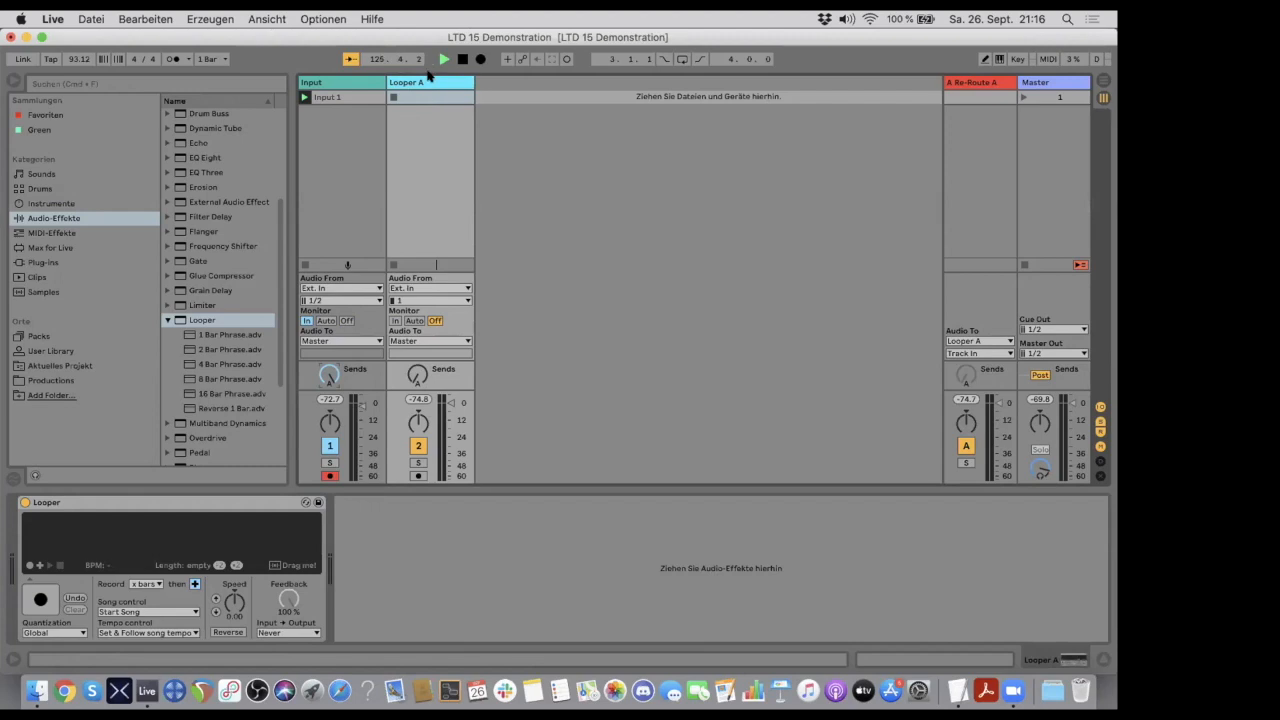
left_click_drag(418, 376, 418, 280)
left_click_drag(418, 376, 418, 470)
left_click_drag(416, 373, 416, 280)
left_click_drag(417, 376, 417, 470)
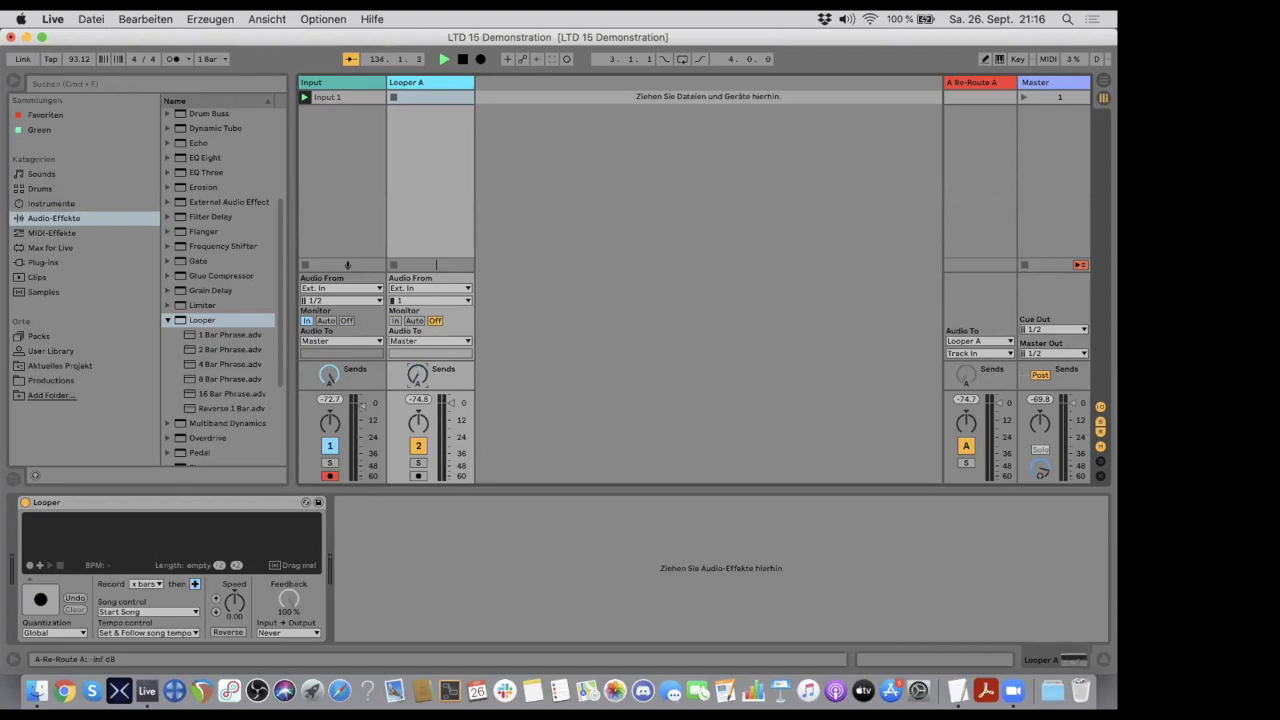
- Deactivate send A on the Looper A track and turn the Input track's send A down slightly
right_click(415, 376)
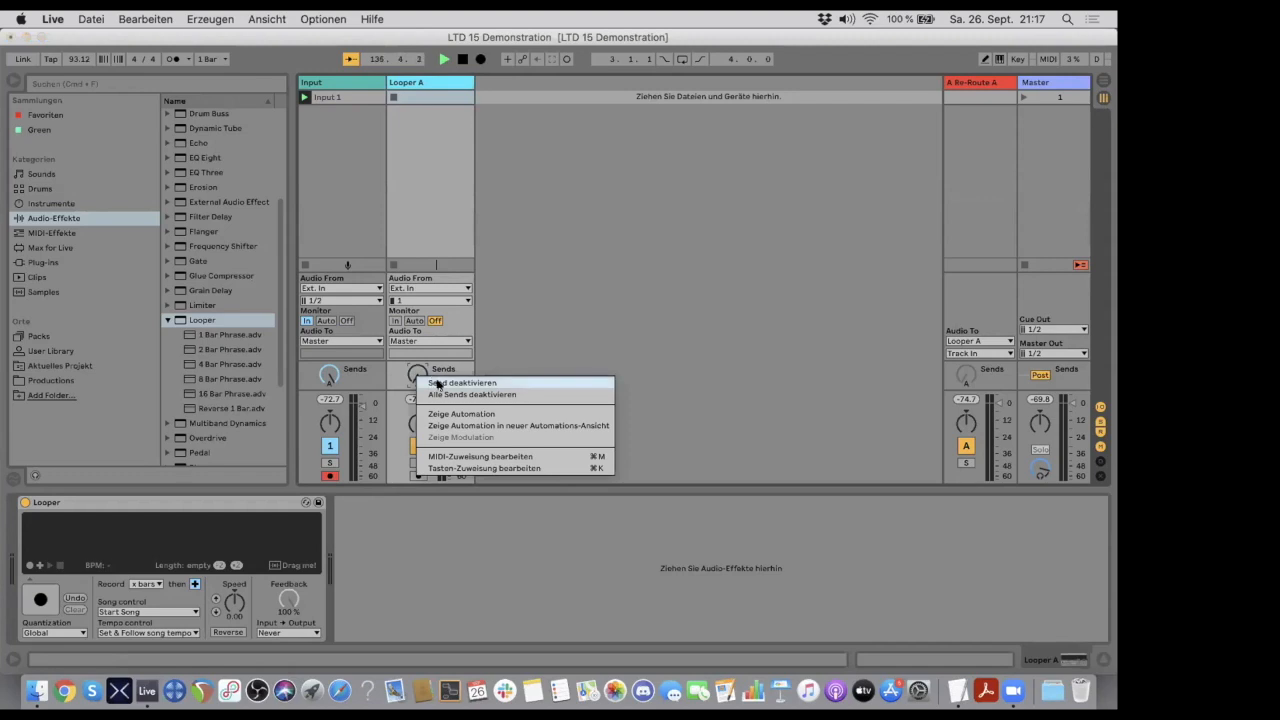
left_click(440, 382)
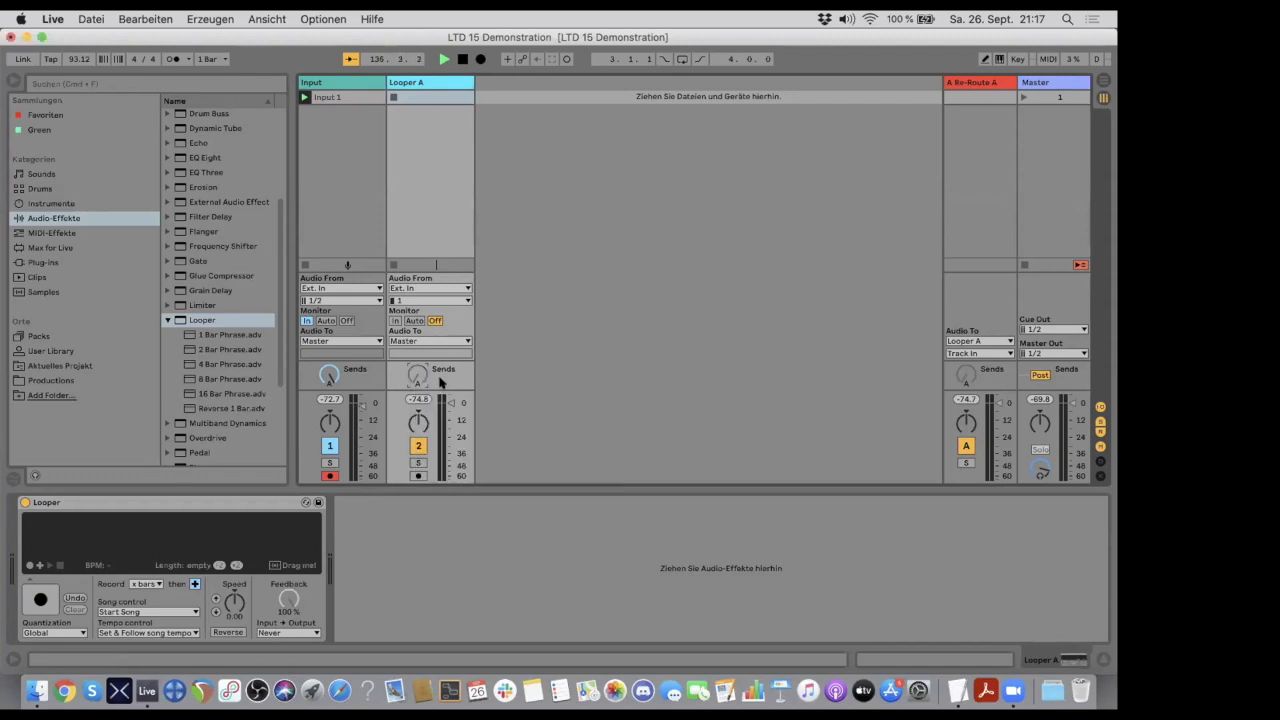
mouse_move(418, 374)
left_mouse_down()
mouse_move(418, 324)
mouse_move(418, 376)
left_mouse_up()
left_click_drag(333, 375, 333, 392)
- Duplicate the Looper A track and rename the copy Looper B
left_click(420, 83)
key("super+d")
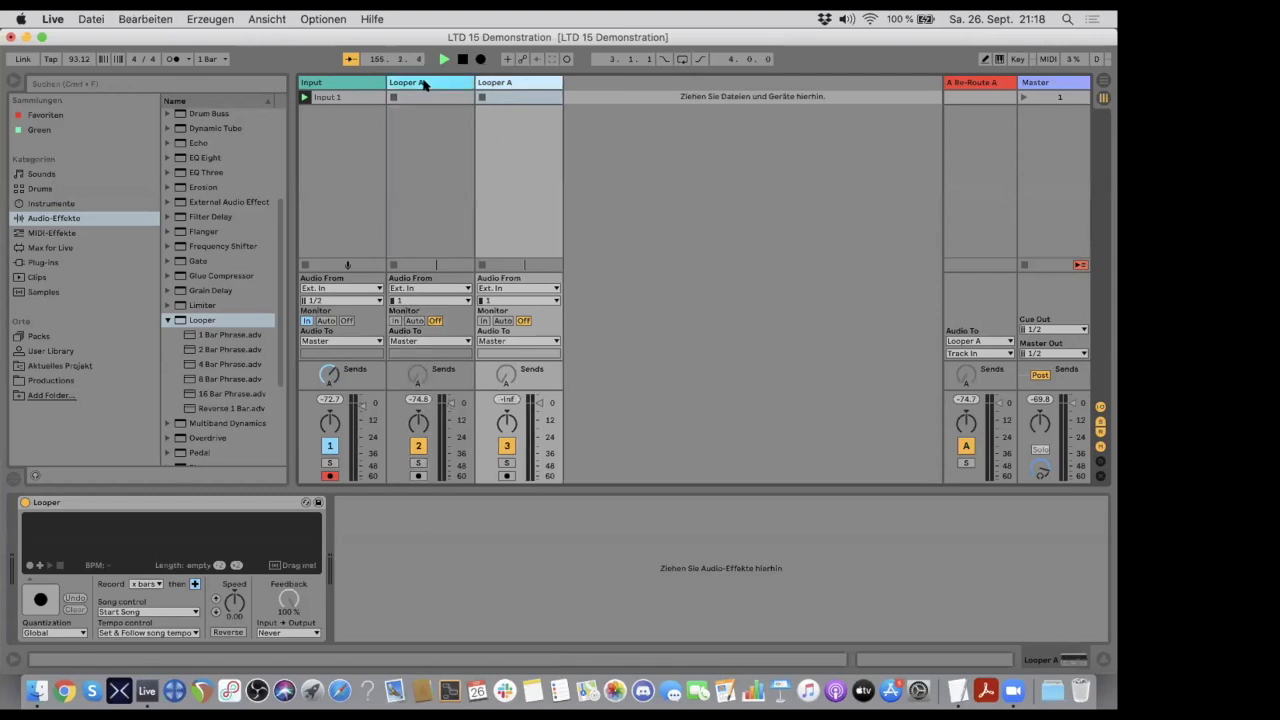
right_click(507, 83)
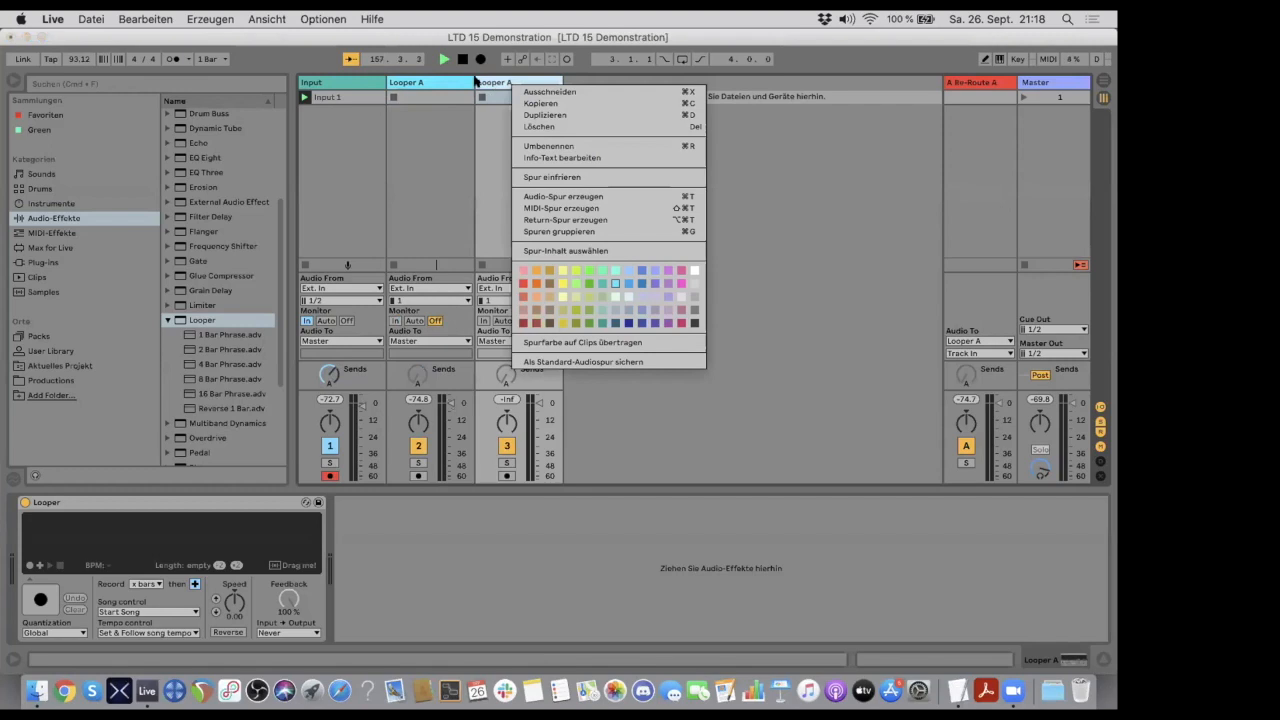
left_click(491, 83)
key("super+r")
key("Right")
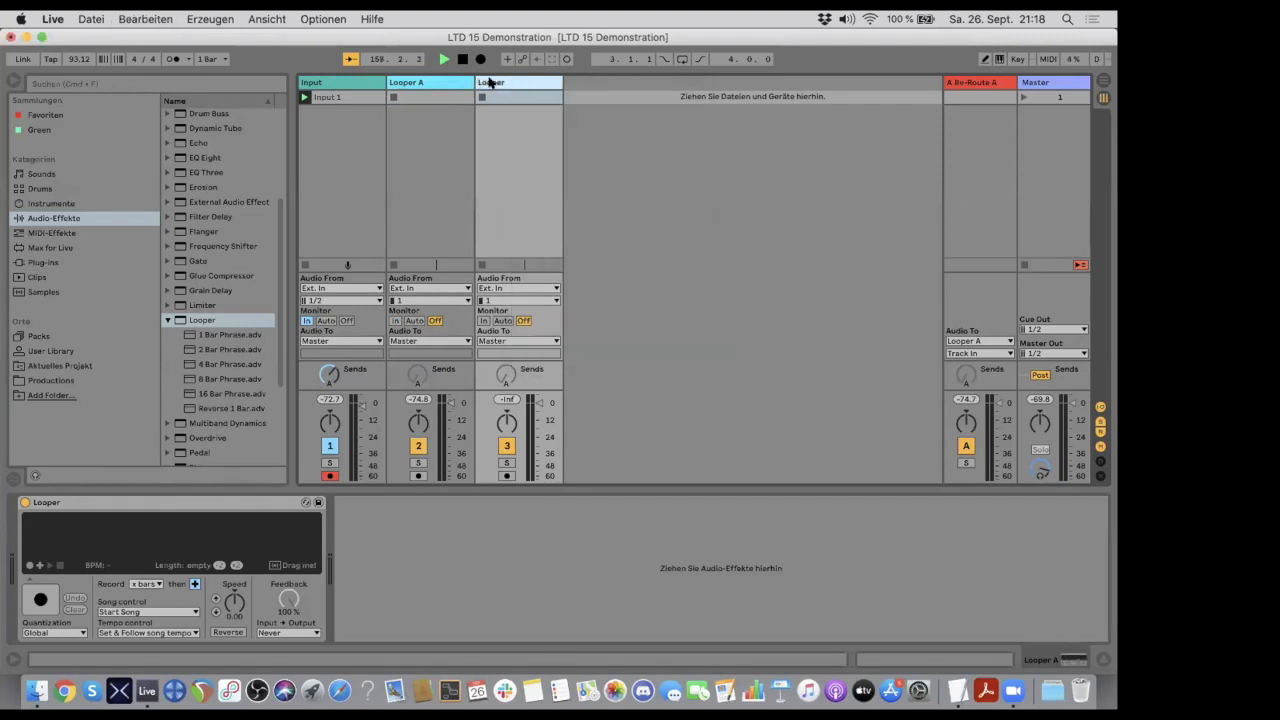
key("Return")
- Set monitoring to In on the Looper A and Looper B tracks, and disarm the Input track
left_click(394, 321)
left_click(483, 321)
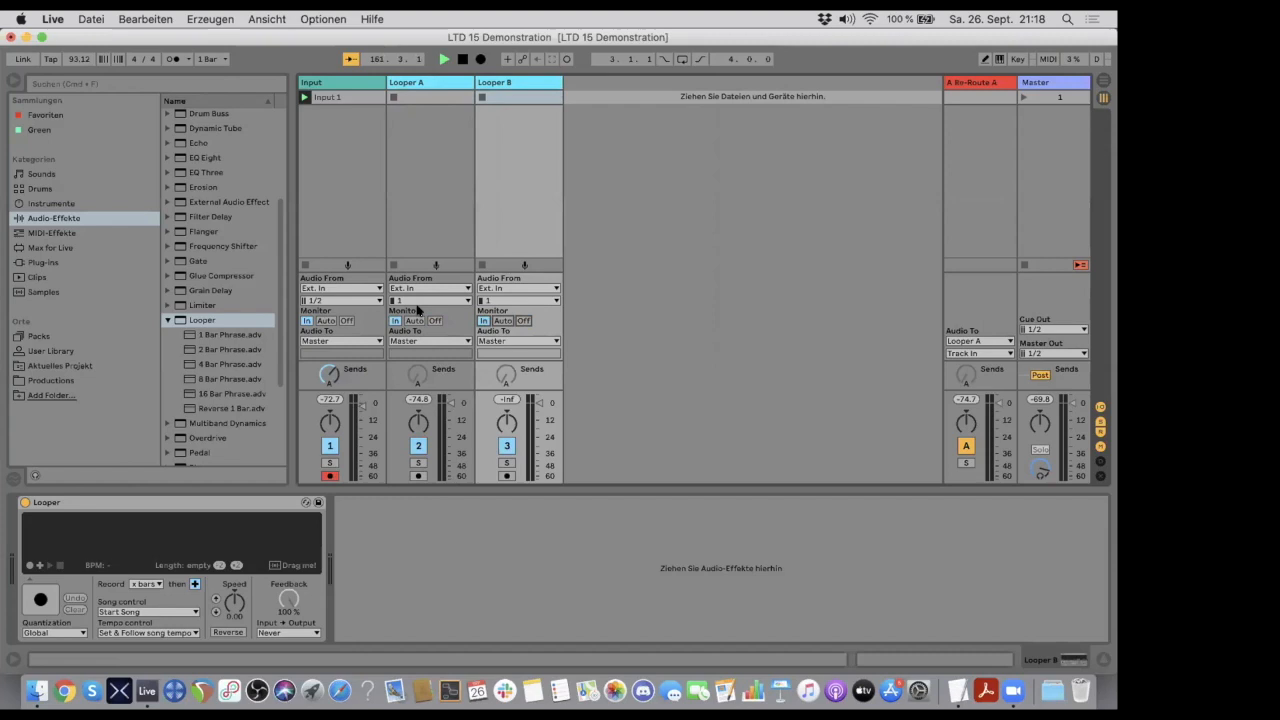
left_click(329, 475)
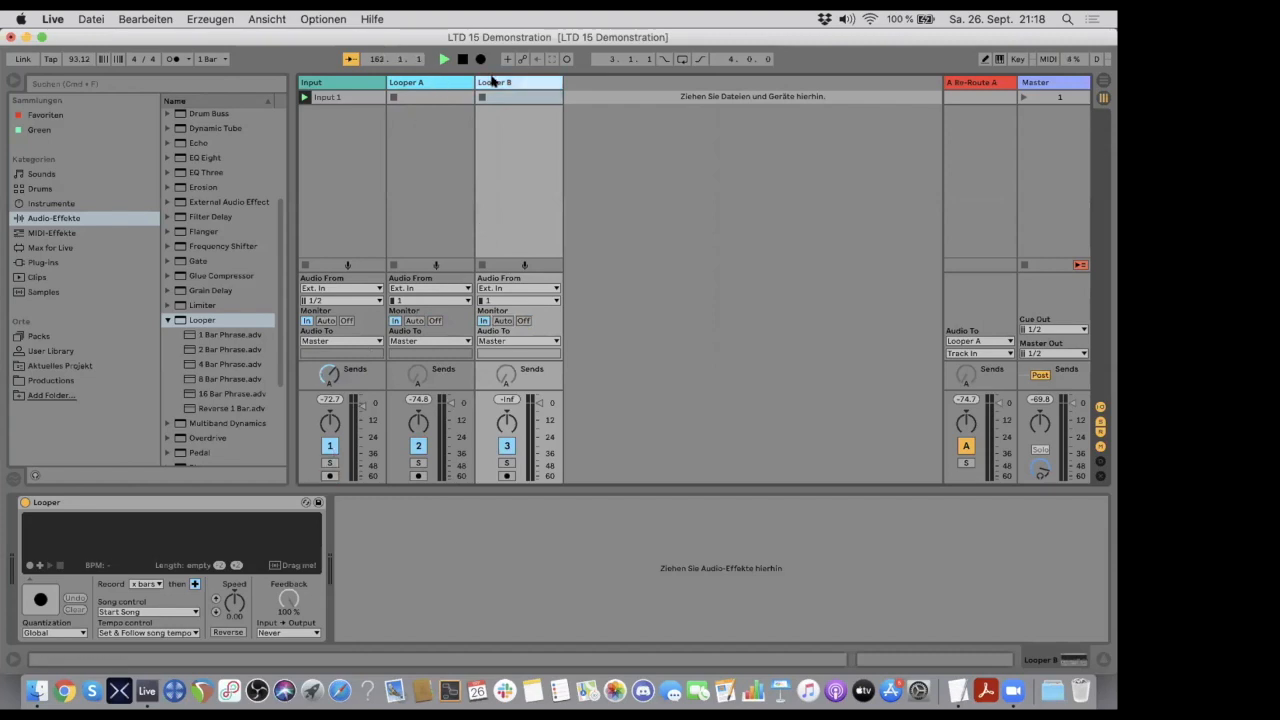
- Create a second return track and rename it Re-Route B
left_click(982, 83)
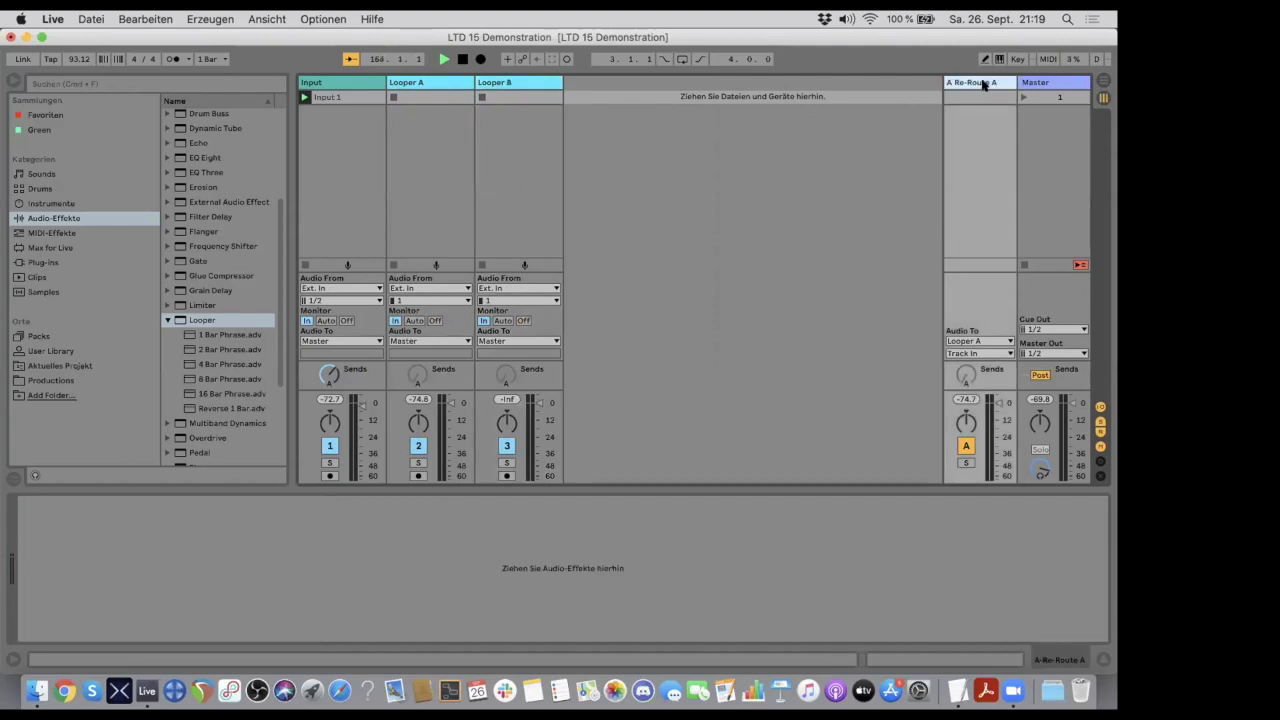
left_click(266, 18)
mouse_move(210, 18)
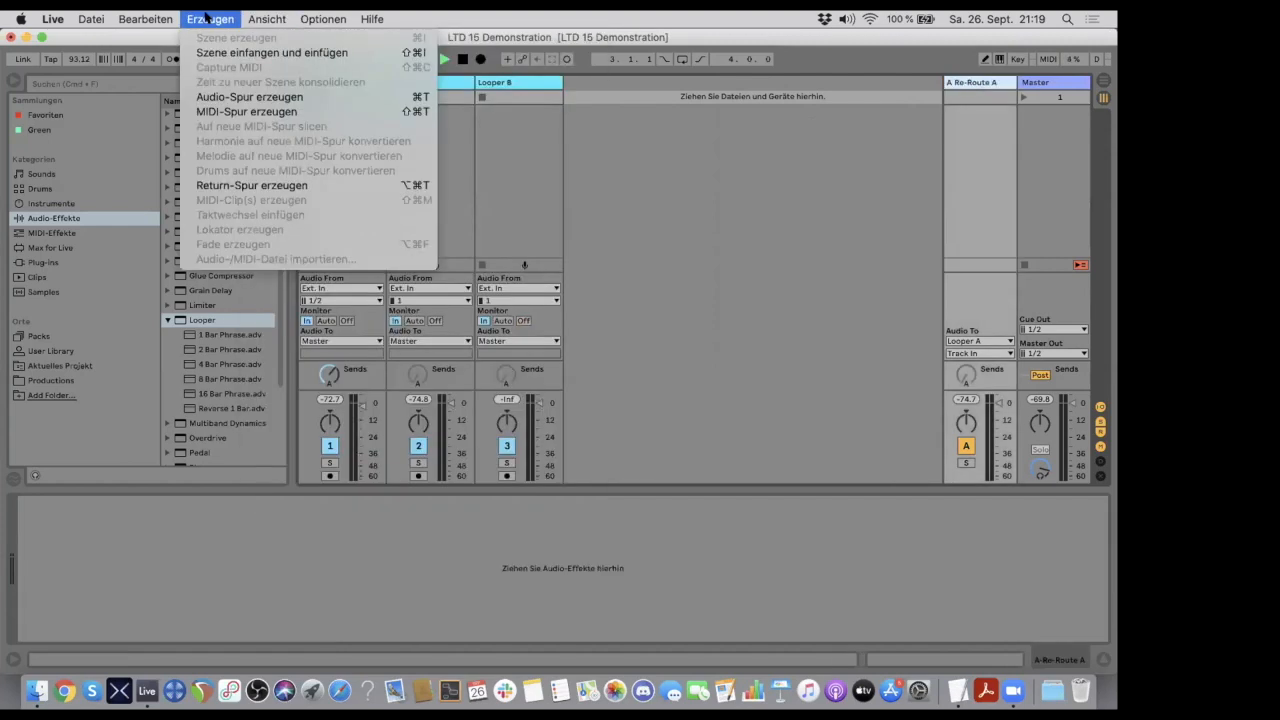
left_click(258, 185)
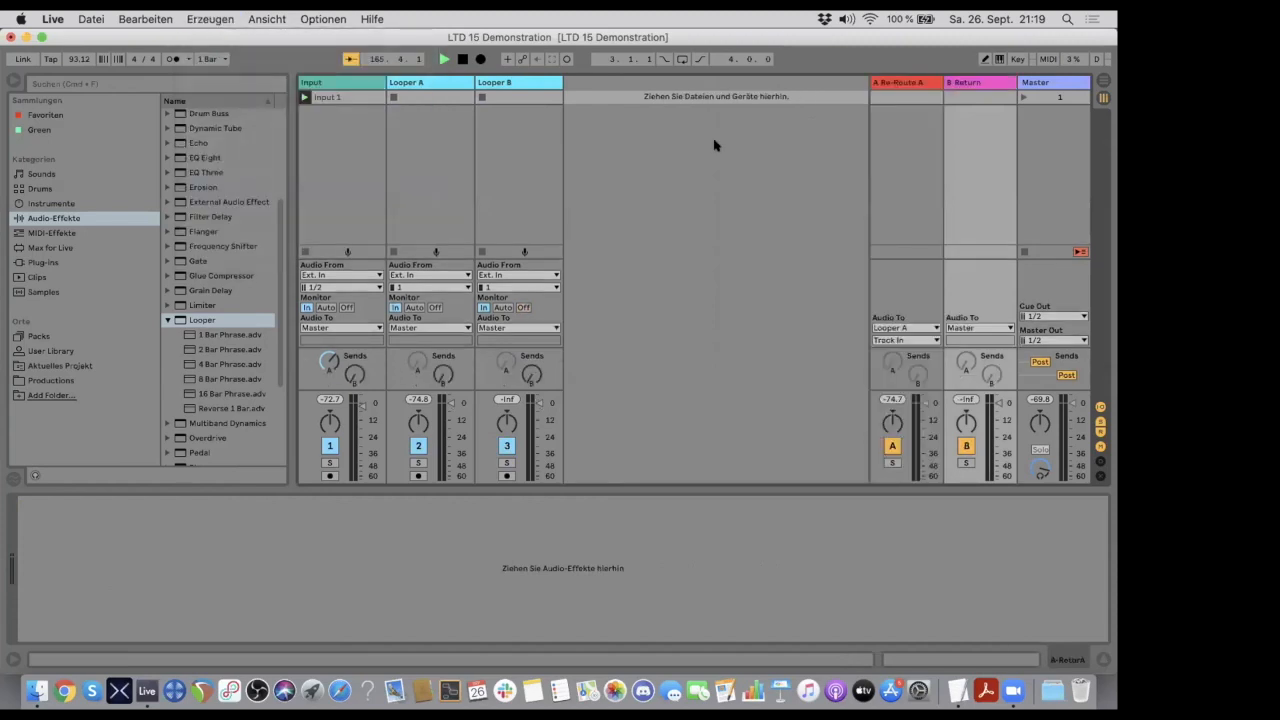
left_click(966, 85)
key("super+r")
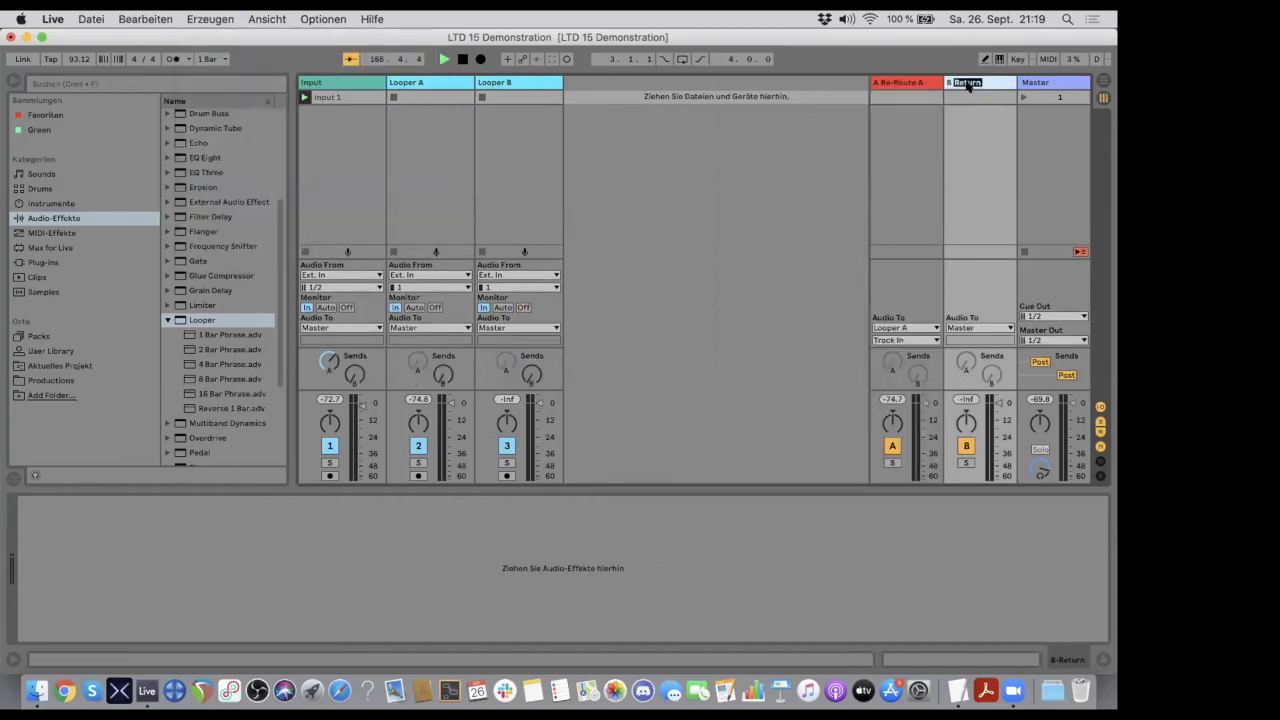
type("Re")
key("Return")
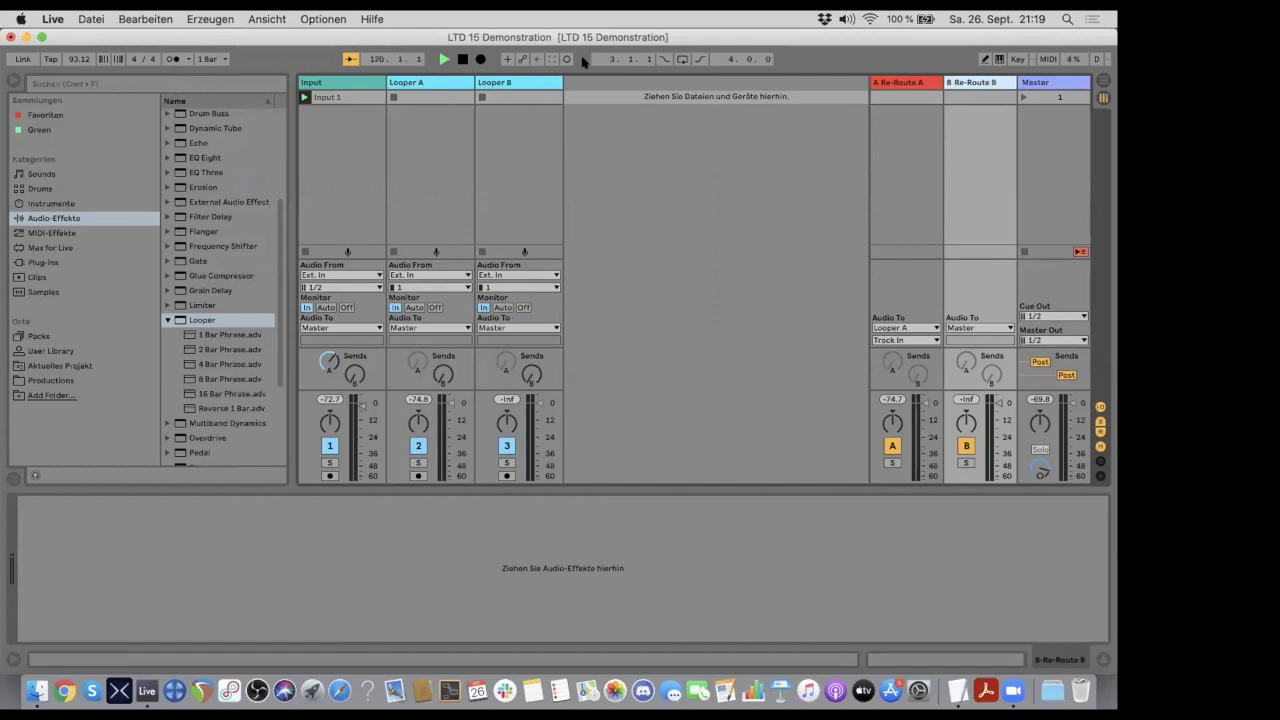
- Route the Re-Route B return track's audio output to Looper B and turn up the Input track's sends A and B
left_click(972, 328)
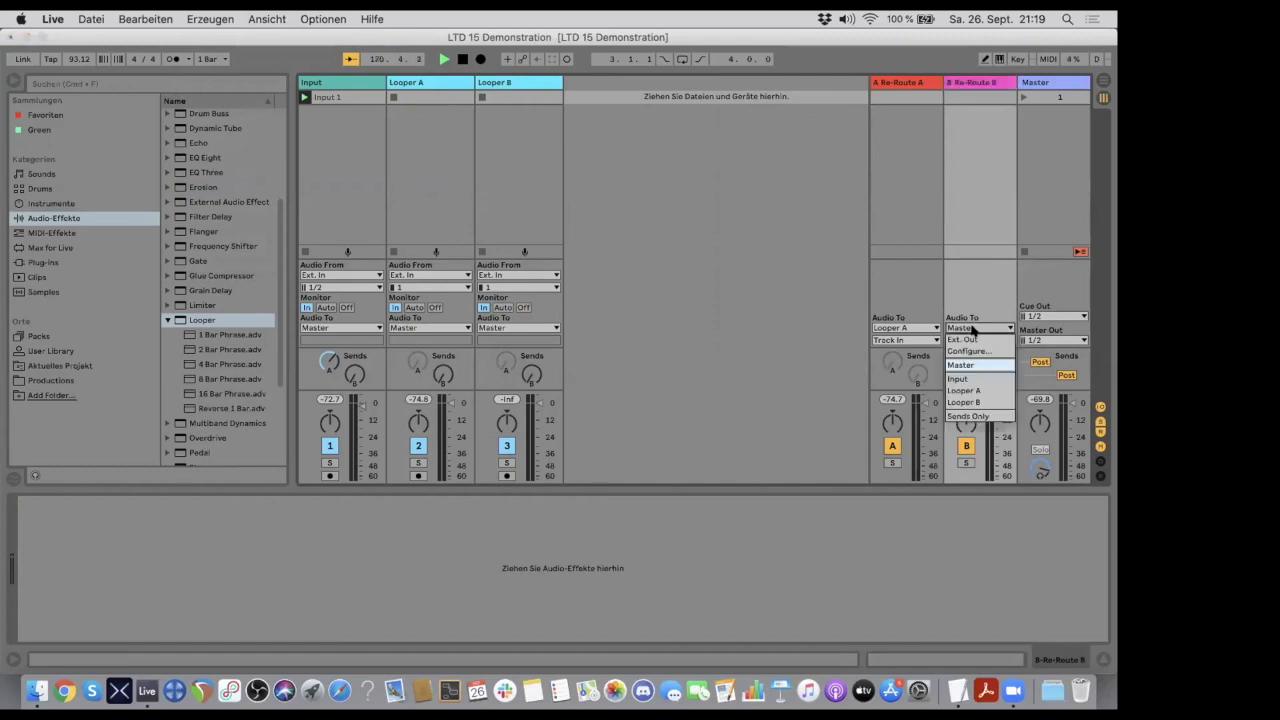
left_click(975, 401)
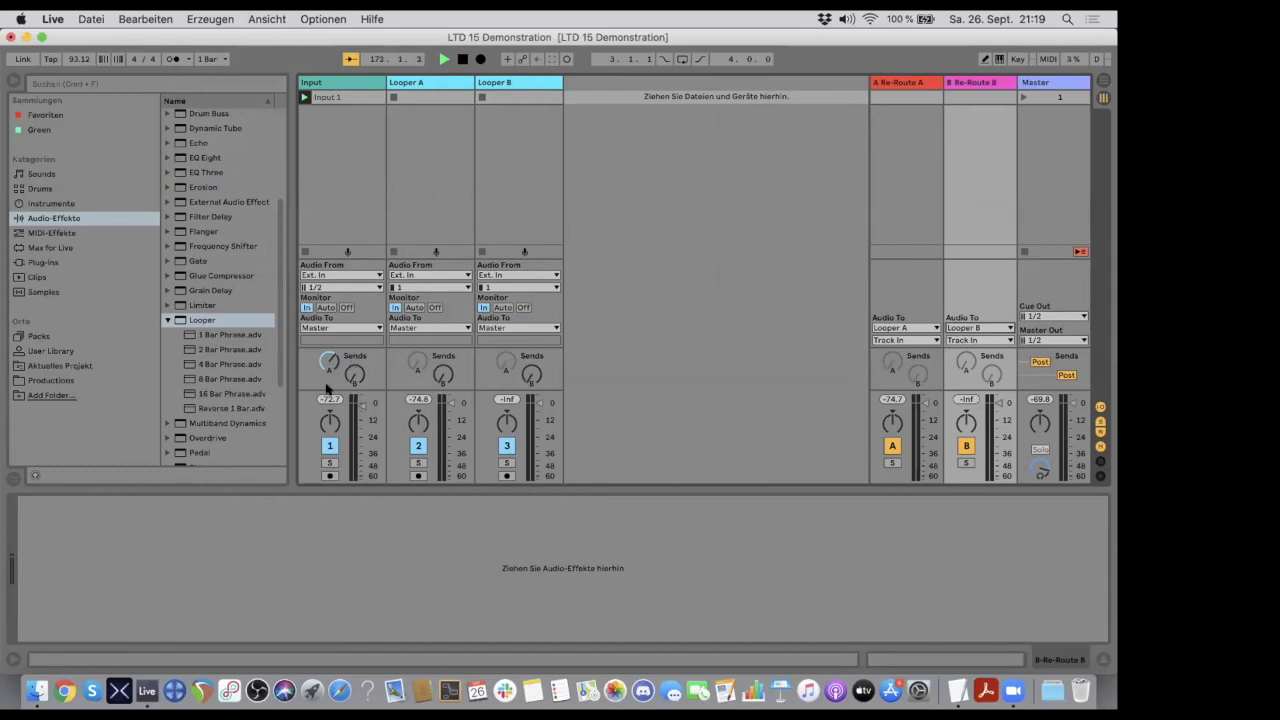
mouse_move(322, 356)
left_mouse_down()
mouse_move(322, 368)
mouse_move(322, 355)
left_mouse_up()
left_click(329, 84)
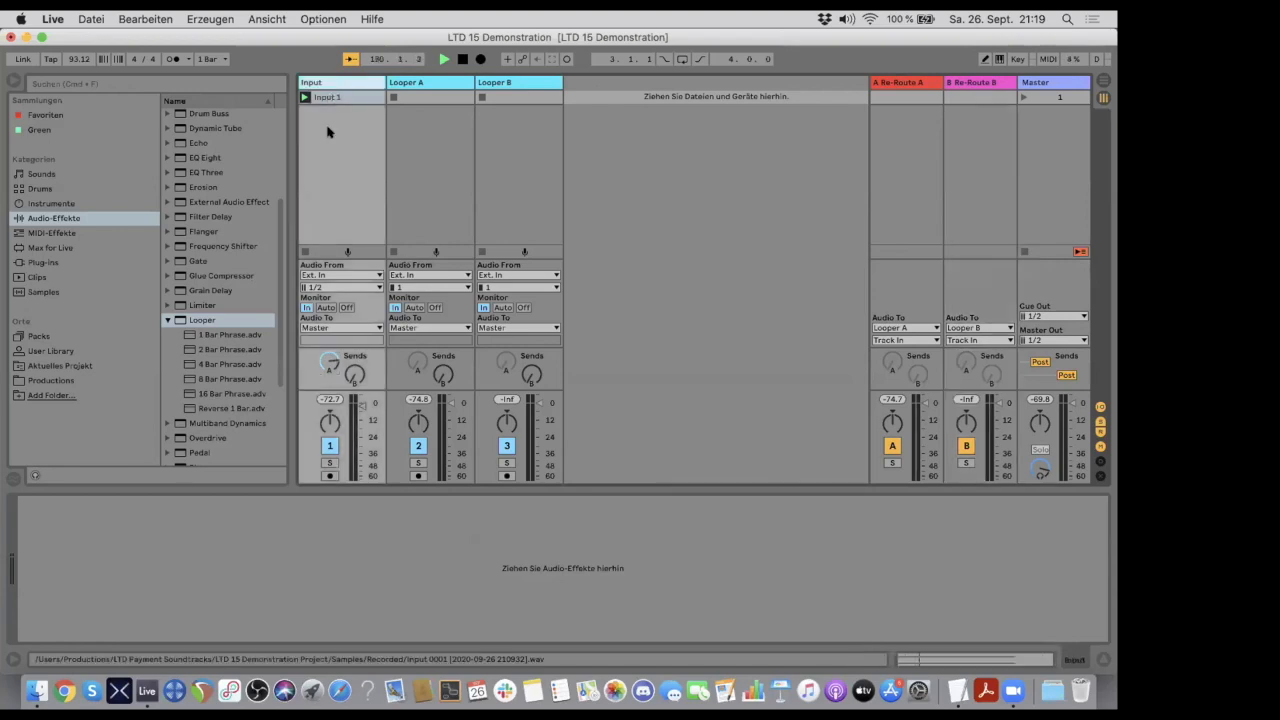
left_click_drag(355, 376, 355, 345)
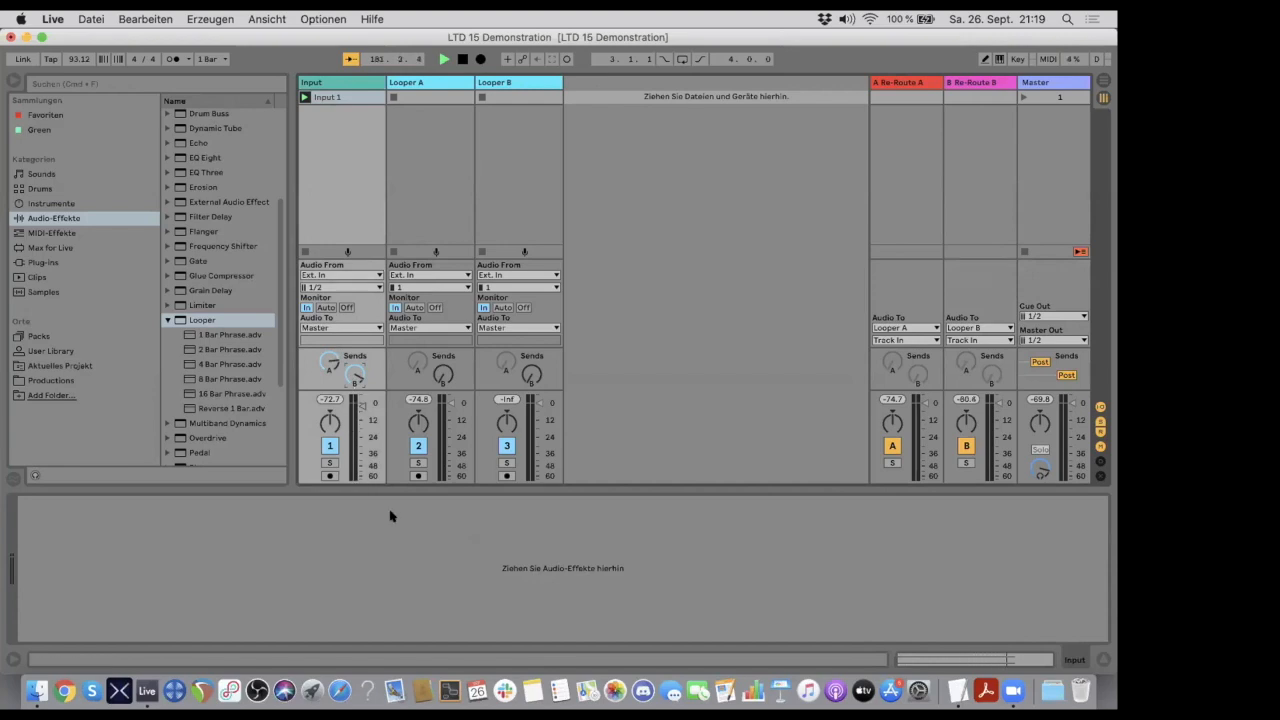
- Review the Looper A and Looper B tracks and the routing of the two return tracks that feed them
left_click(985, 82)
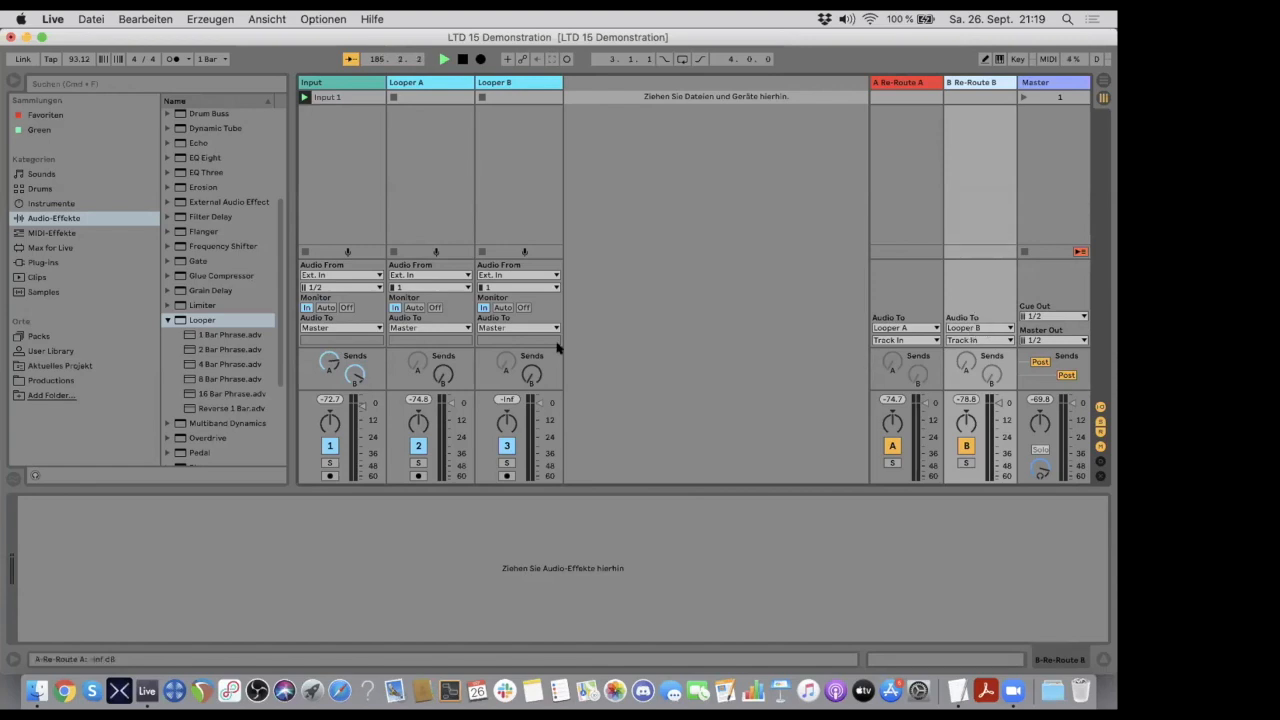
left_click(500, 83)
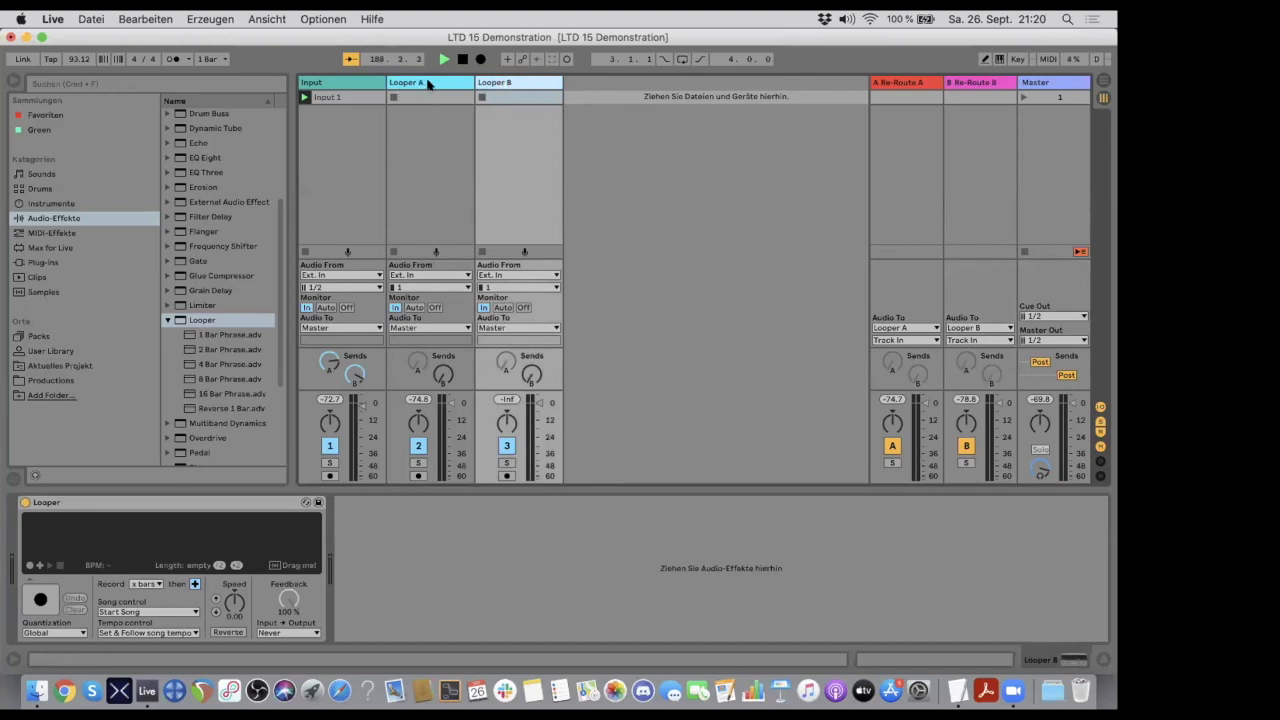
left_click(428, 89)
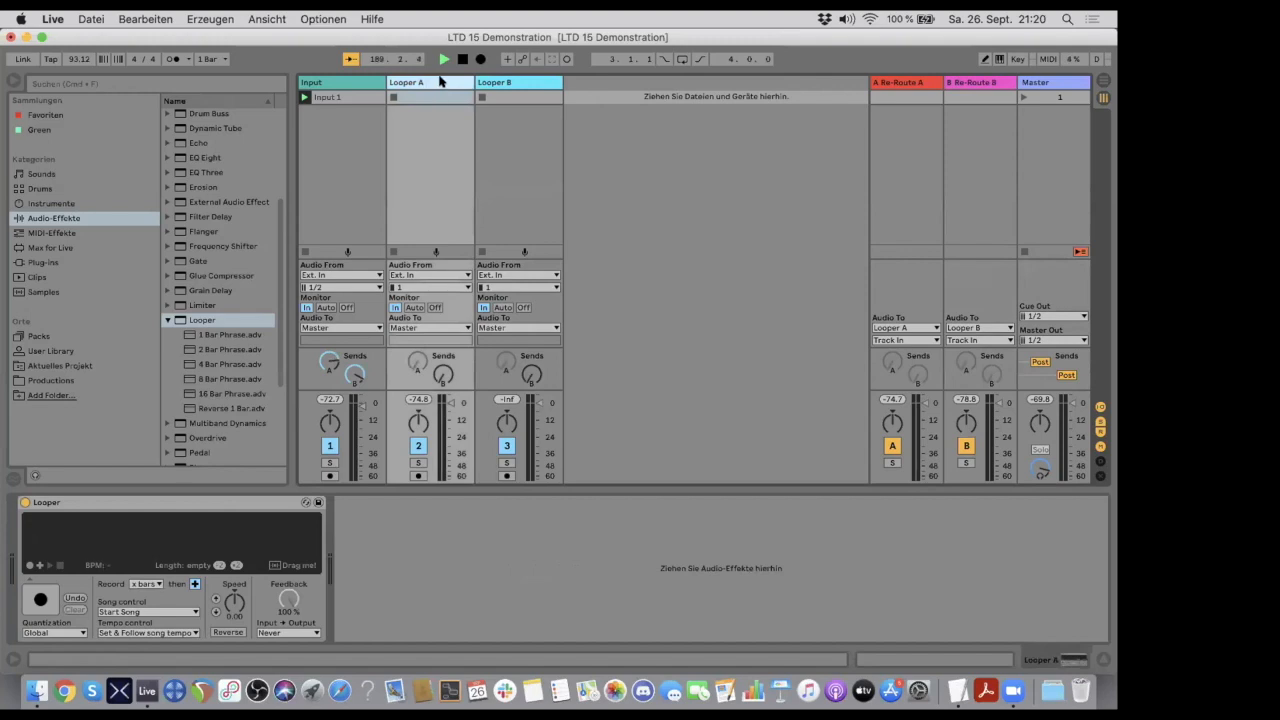
left_click(507, 86)
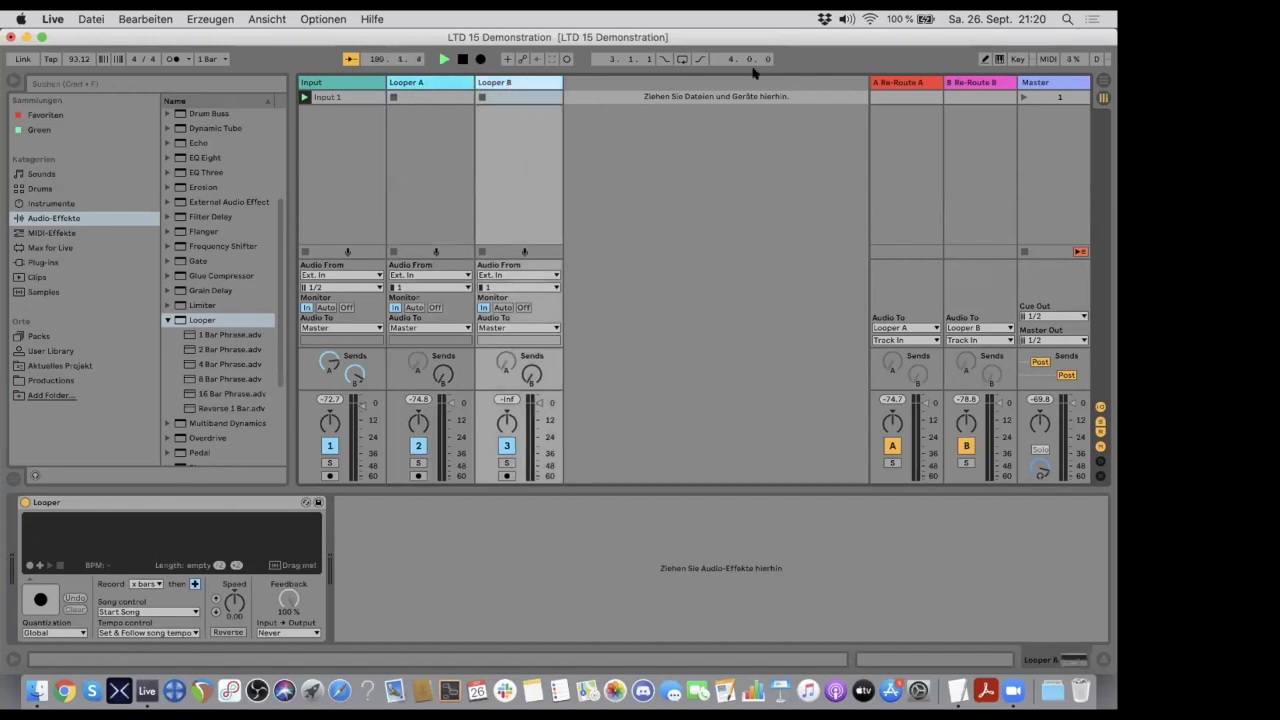
left_click(910, 84)
left_click(960, 84)
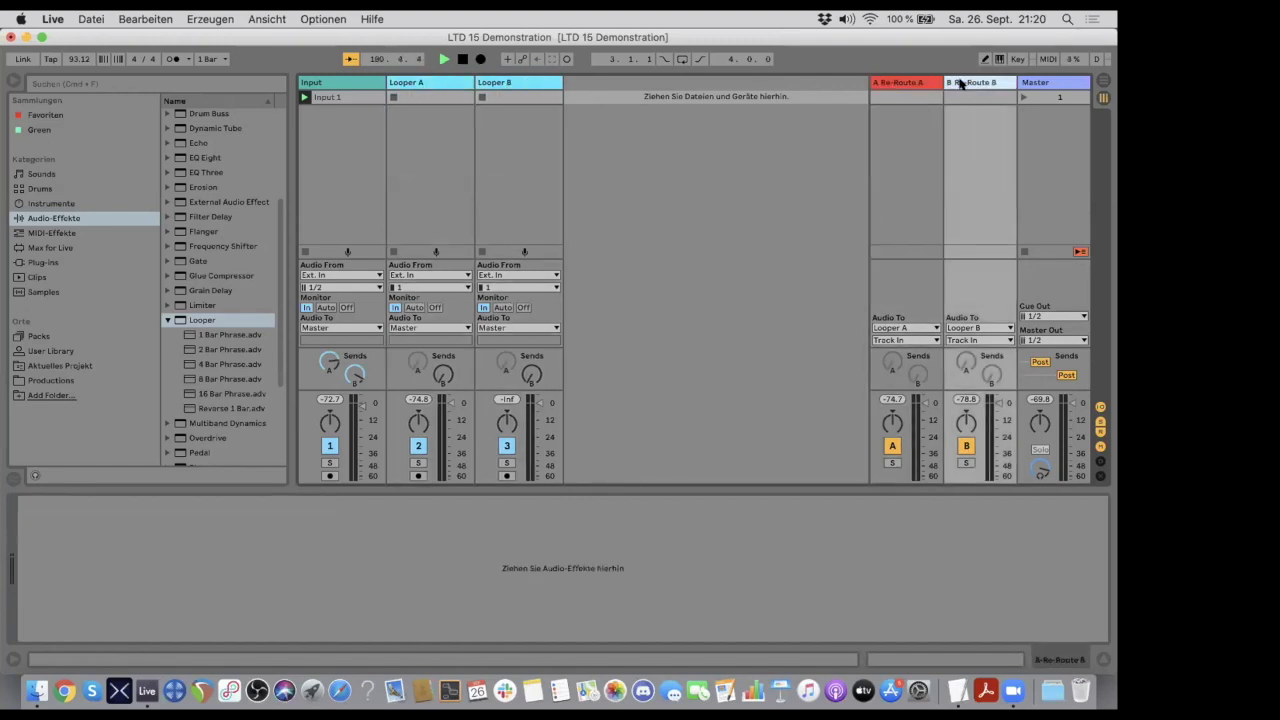
left_click(902, 84)
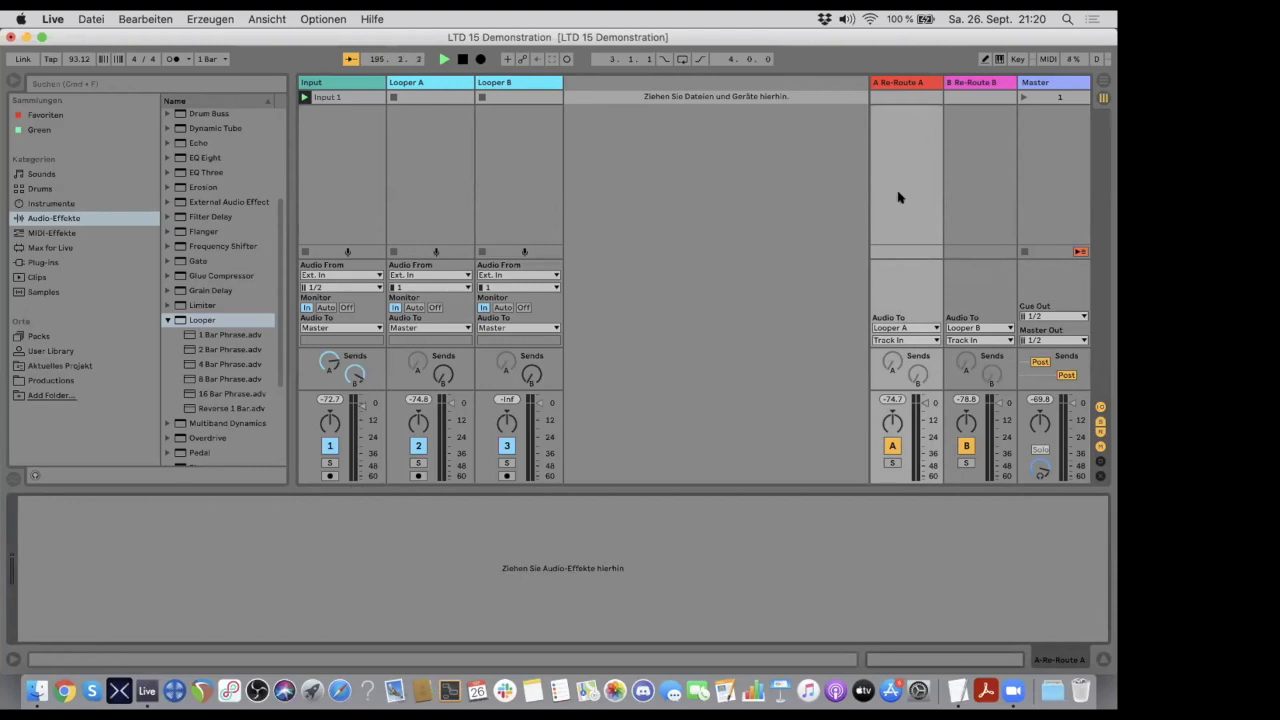
left_click(909, 82)
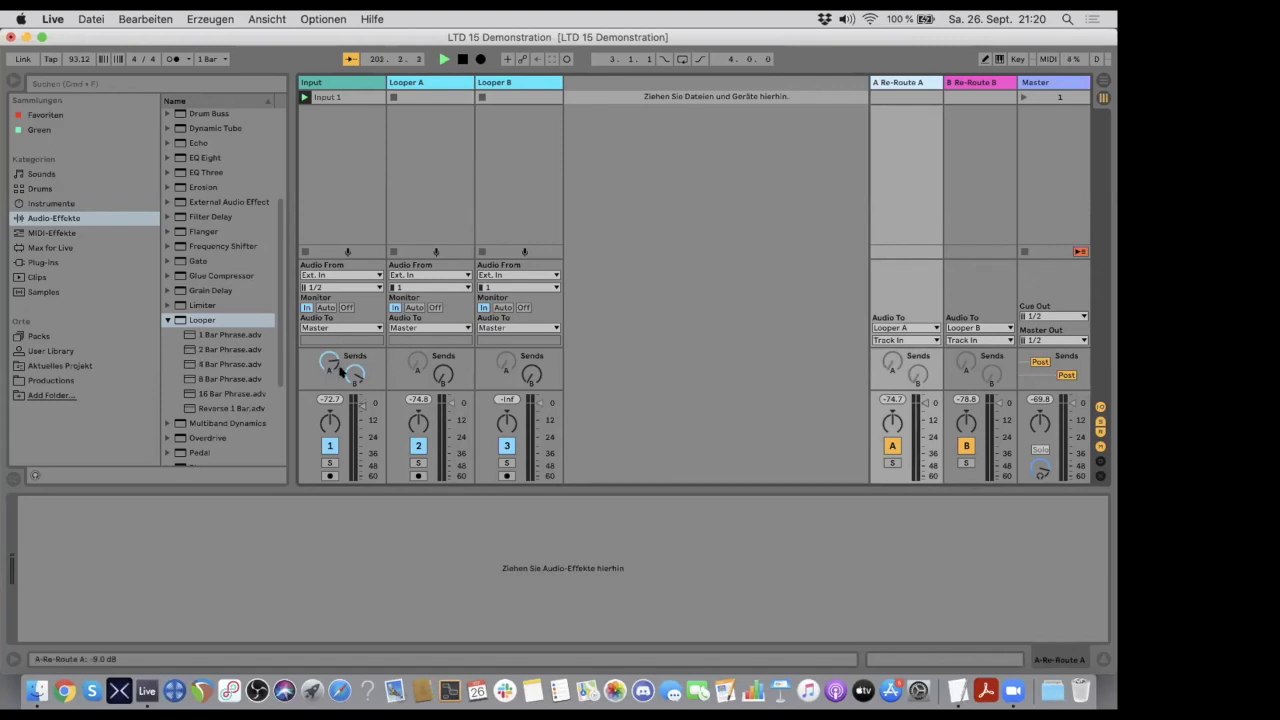
- Turn the Input track's sends A and B all the way down
left_click_drag(354, 372, 354, 405)
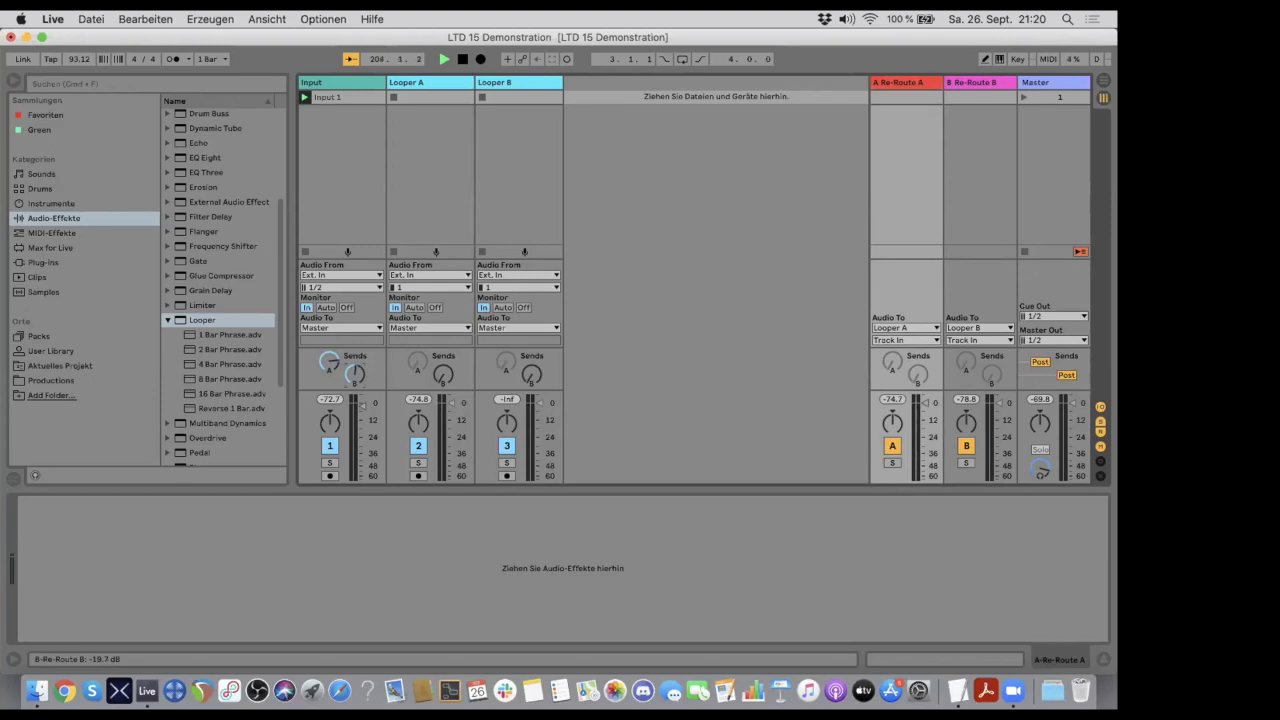
left_click_drag(354, 405, 354, 430)
left_click_drag(328, 359, 328, 430)
- Examine the send A and send B knobs on the Re-Route A return track and the activation options for its sends
right_click(889, 359)
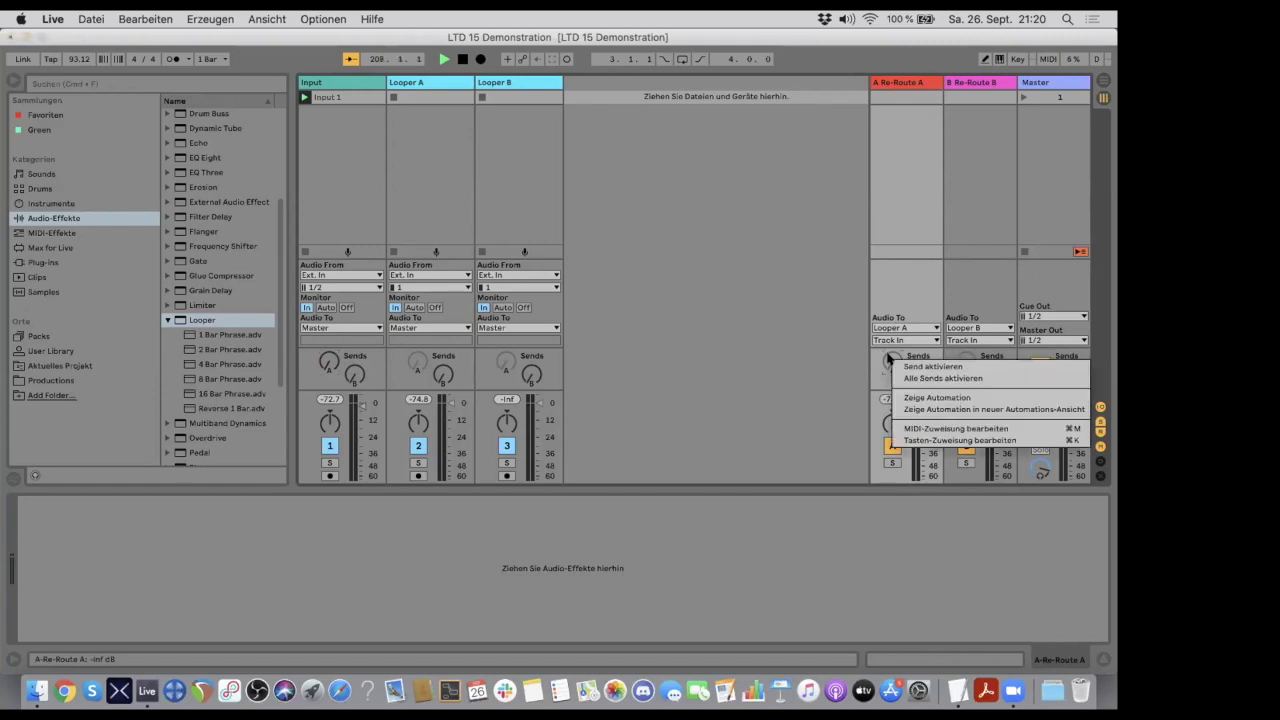
left_click(840, 382)
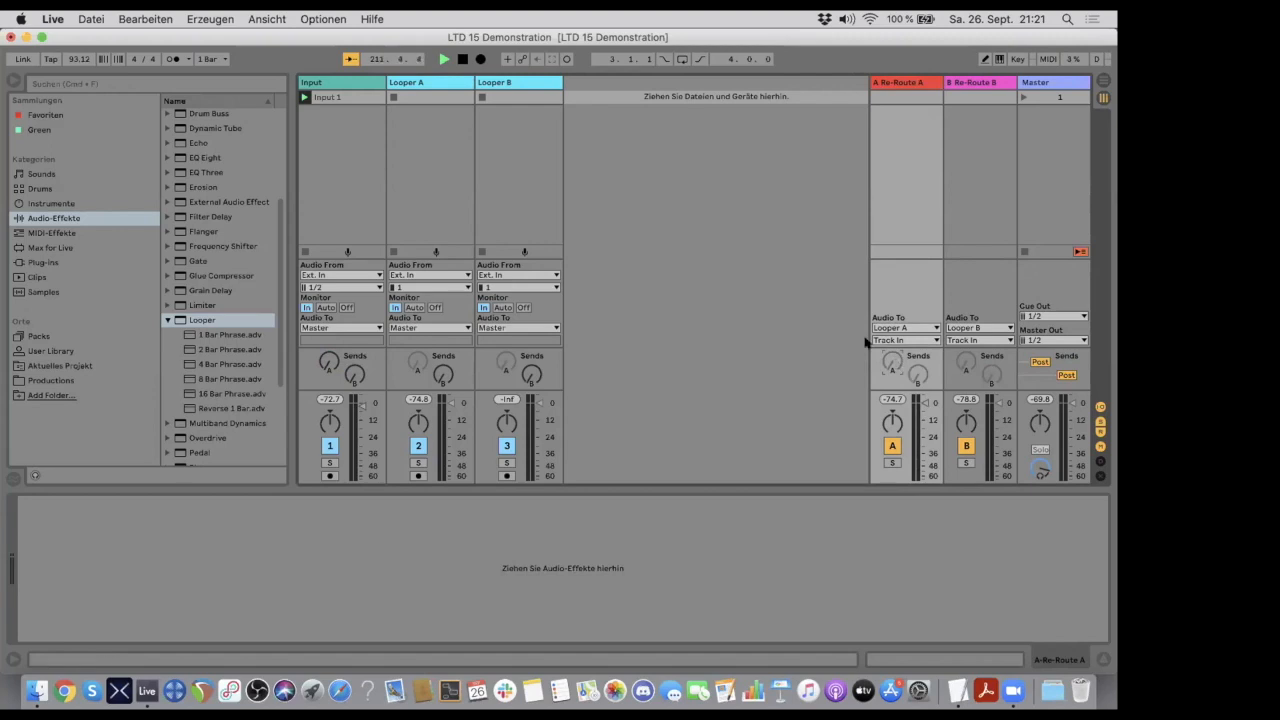
left_click(897, 79)
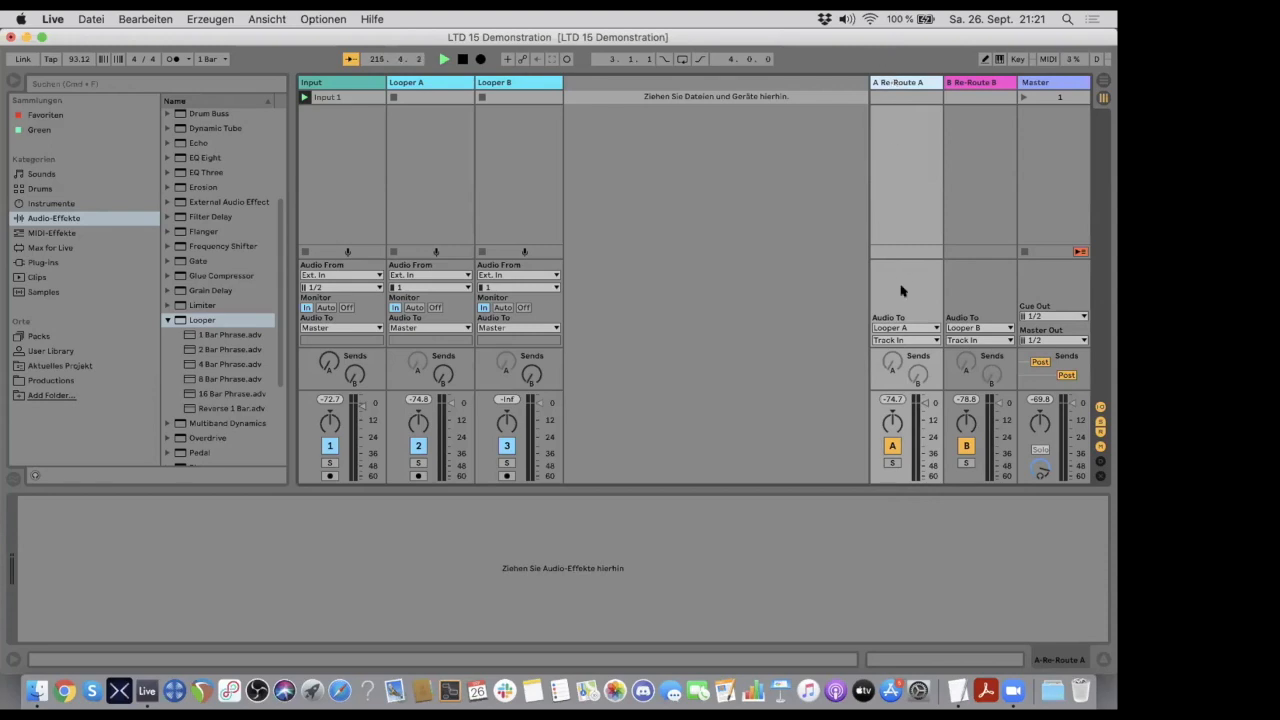
left_click(917, 373)
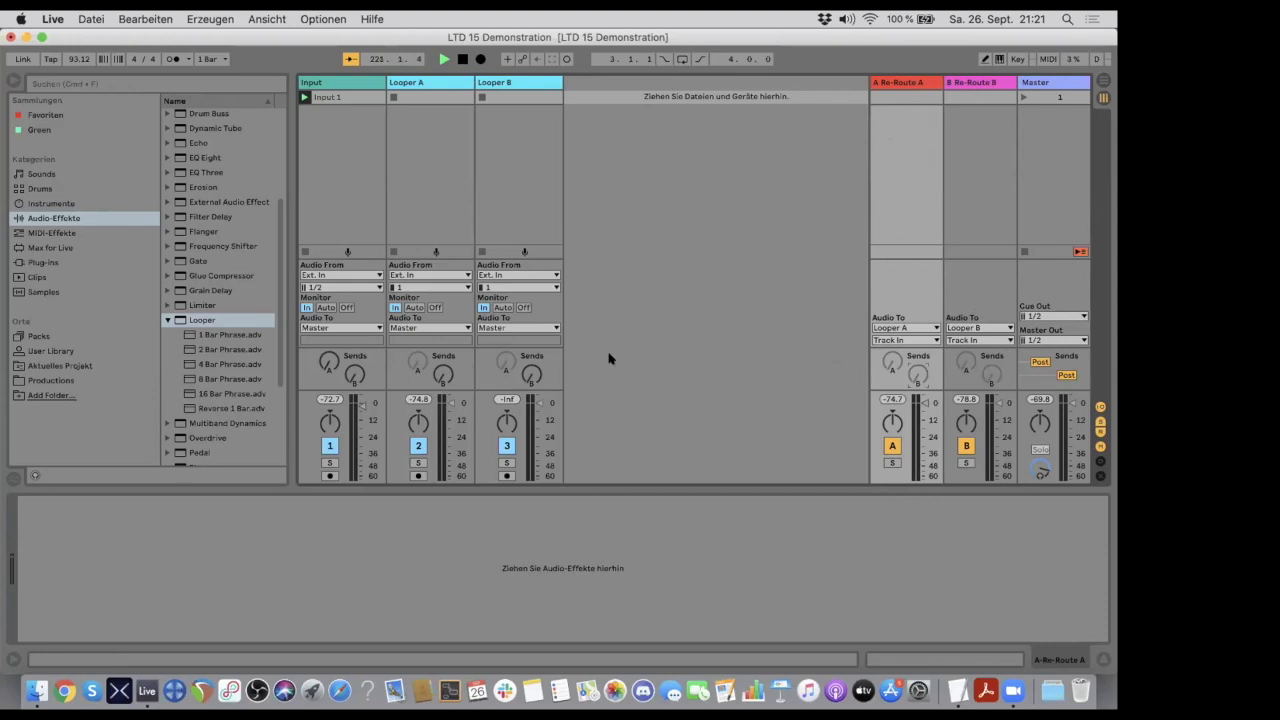
- Turn up the Input track's sends A and B, checking the Looper A, Looper B, Re-Route A and Re-Route B tracks
left_click_drag(326, 363, 326, 300)
left_click(437, 86)
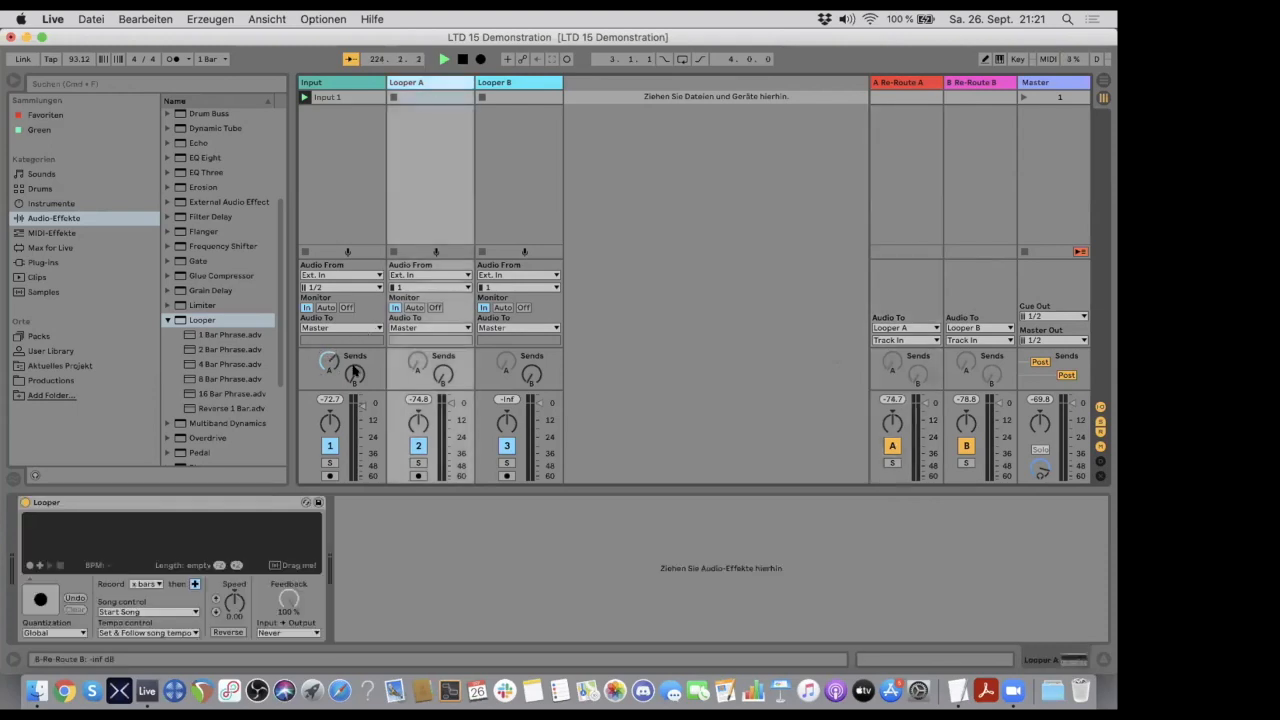
left_click(493, 84)
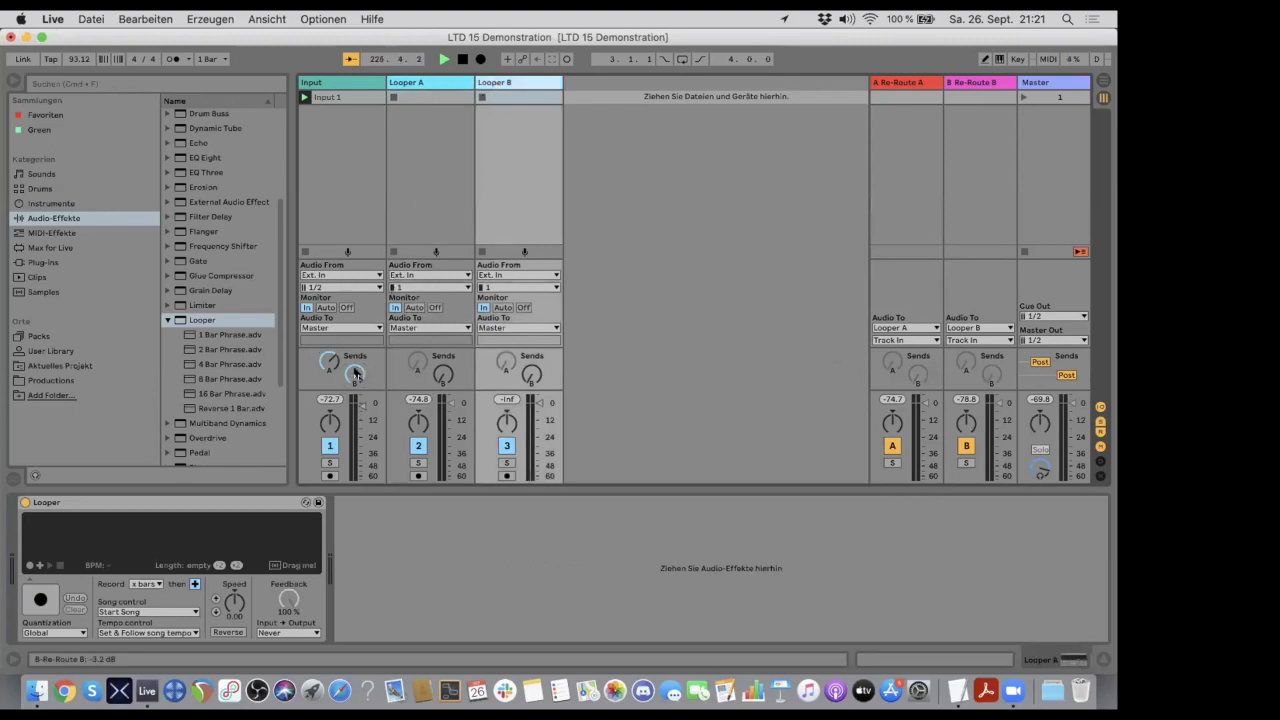
mouse_move(355, 376)
left_mouse_down()
mouse_move(355, 410)
mouse_move(355, 366)
left_mouse_up()
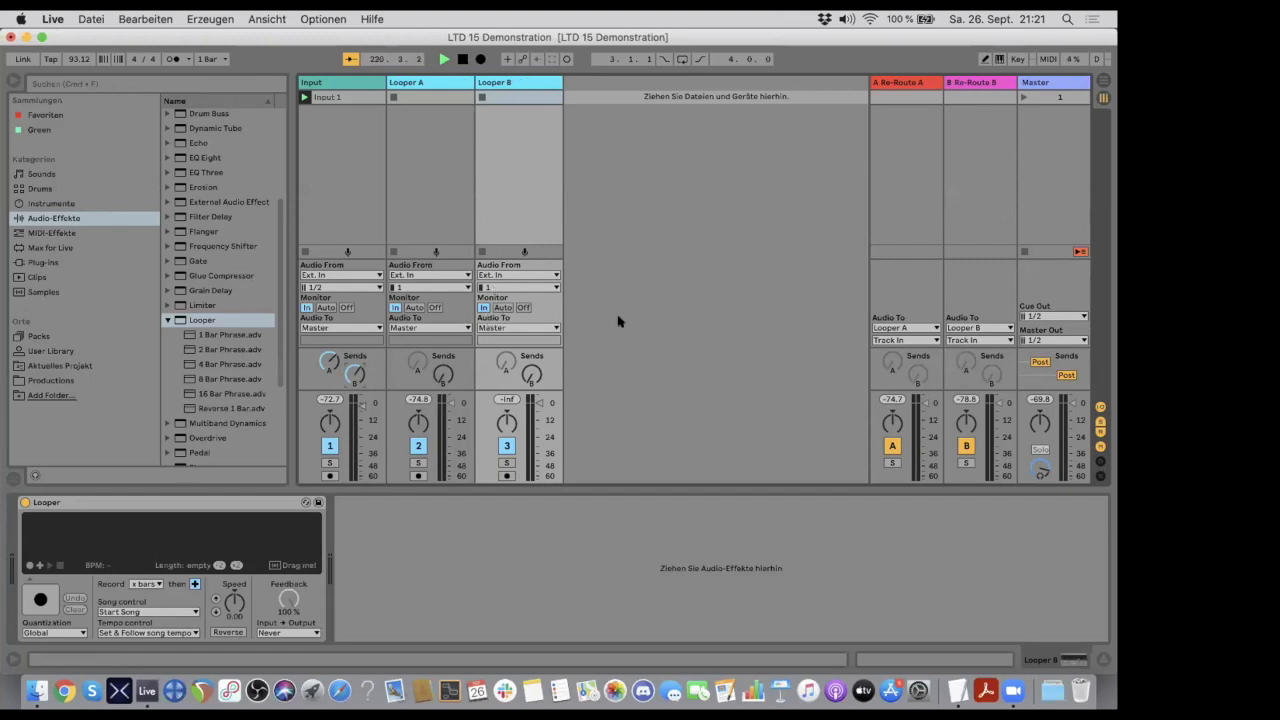
left_click(897, 83)
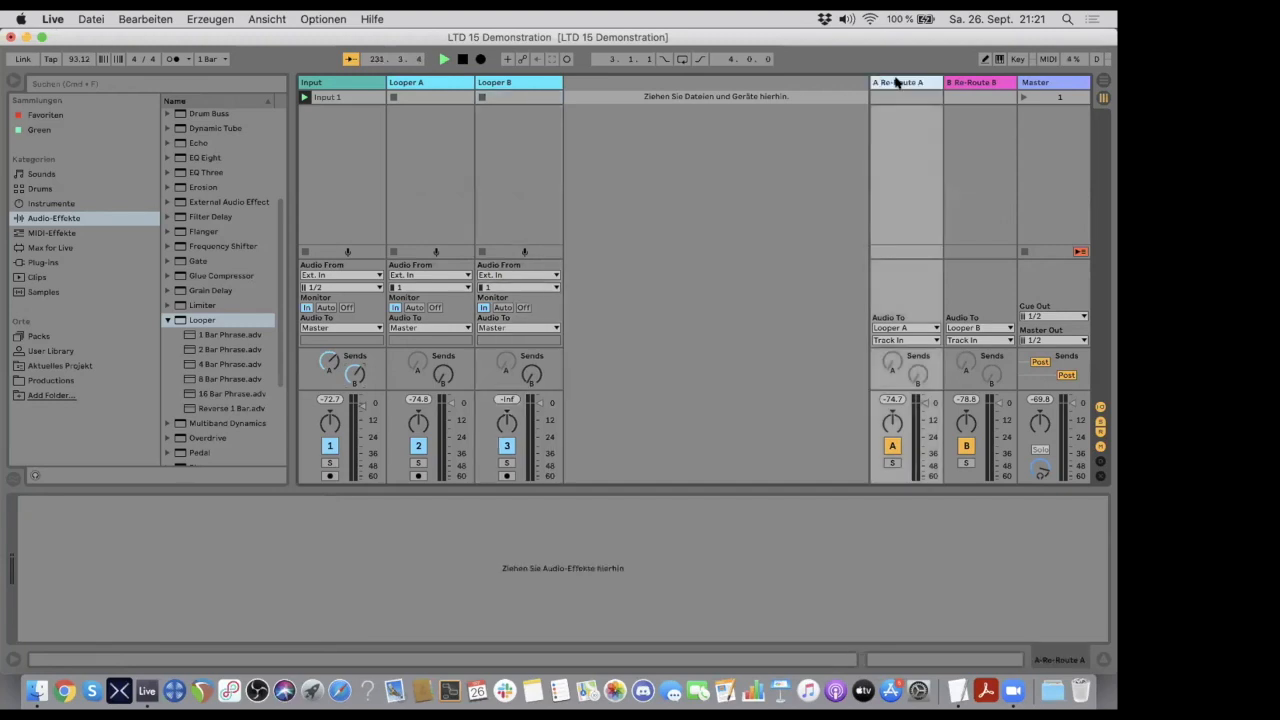
left_click(973, 88)
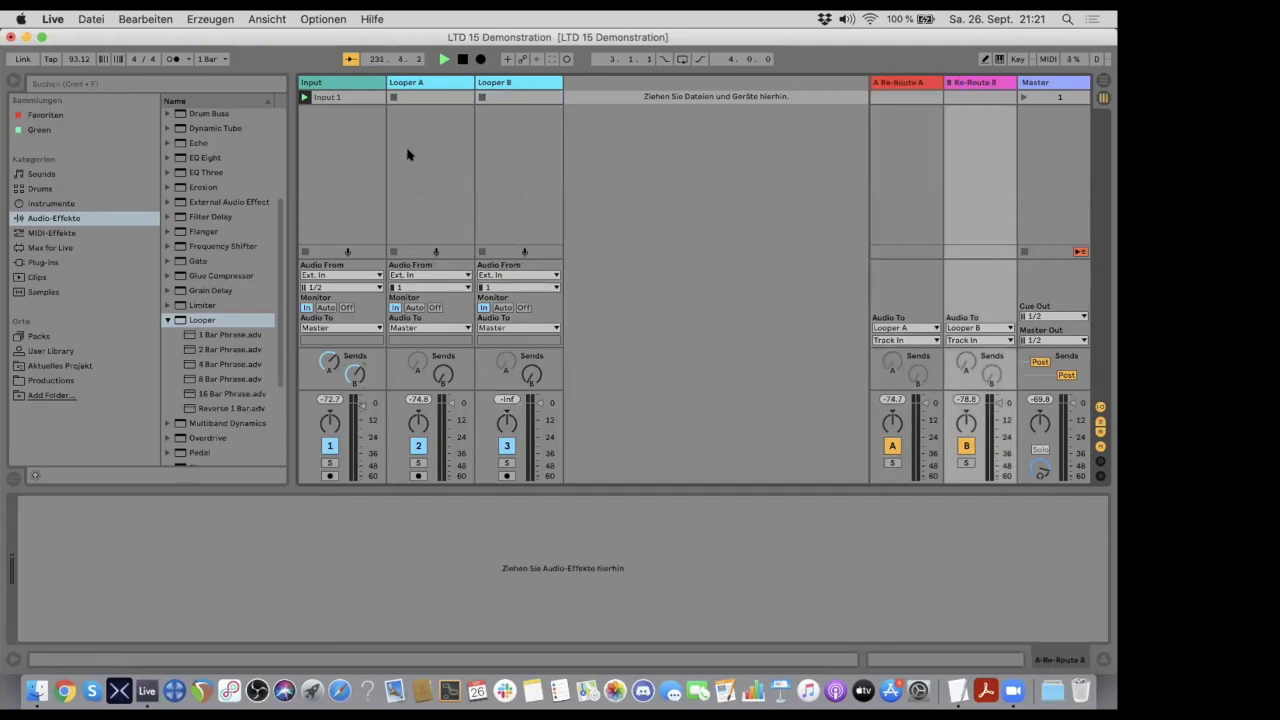
- Lower the Input track's send A, try the send A knob on Re-Route A, and turn the Input sends back up
left_click_drag(329, 361, 329, 410)
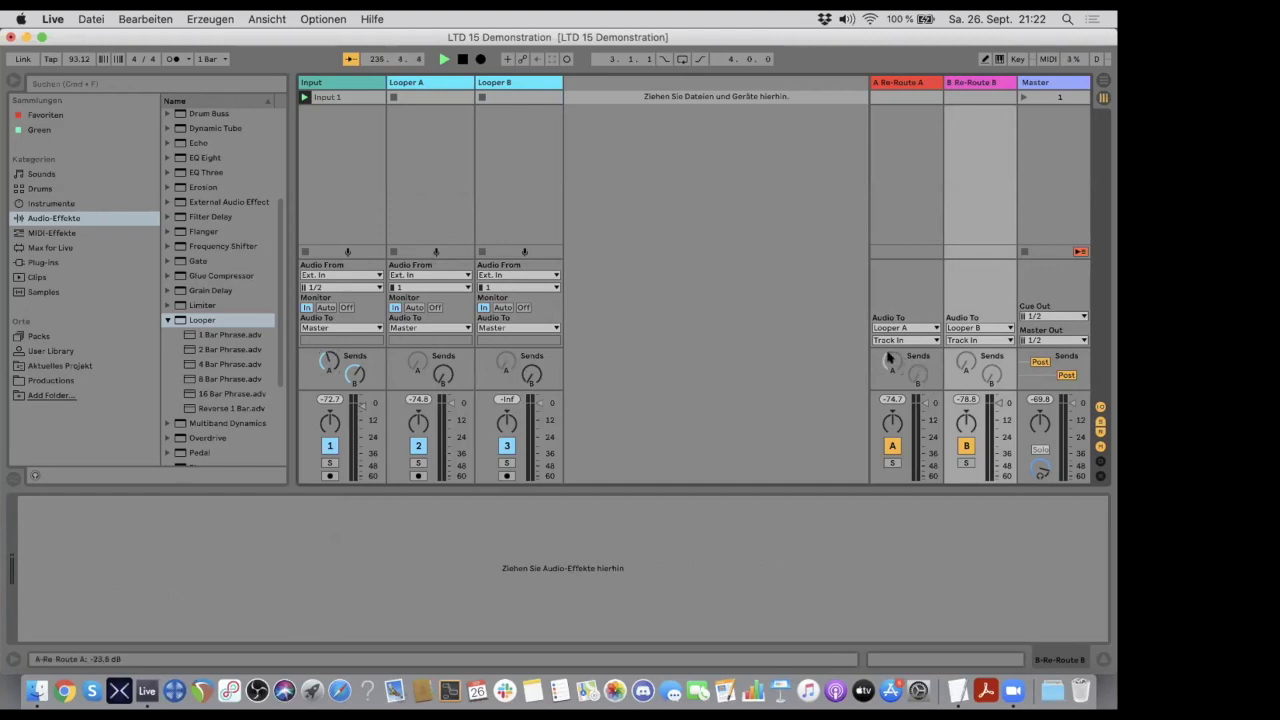
left_click_drag(892, 364, 892, 386)
left_click(334, 95)
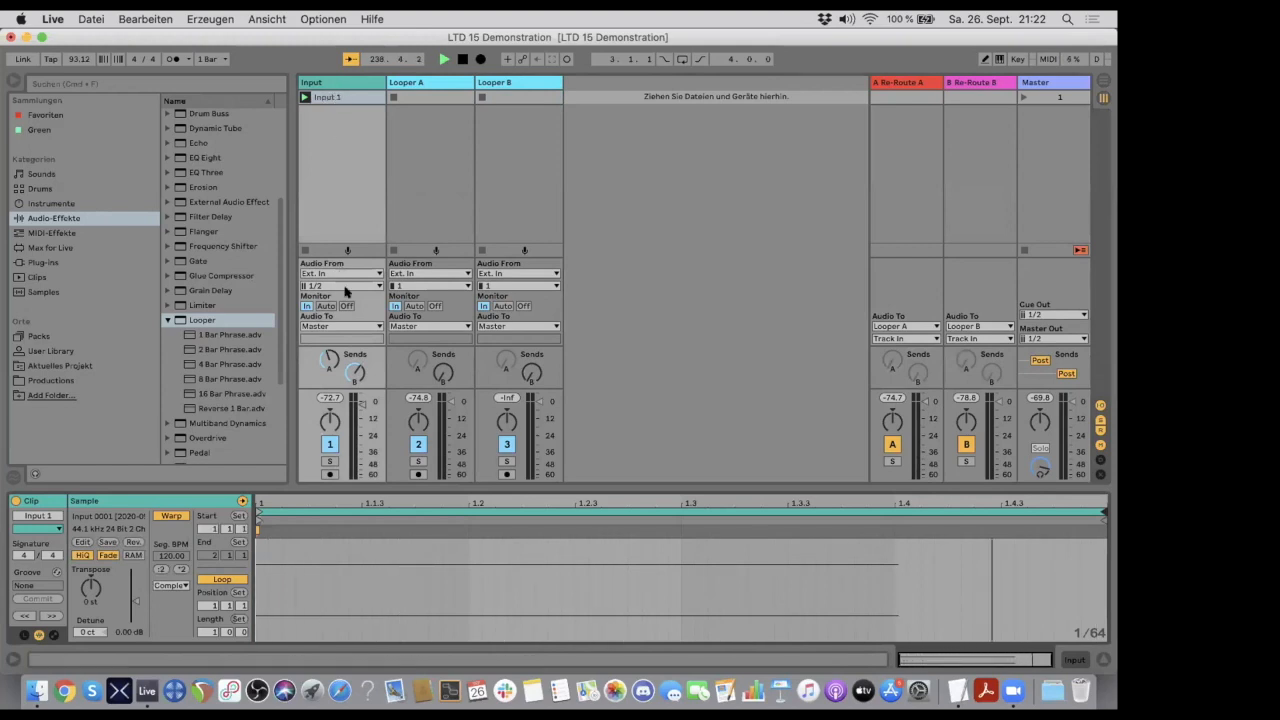
mouse_move(337, 362)
left_mouse_down()
mouse_move(337, 345)
mouse_move(355, 368)
mouse_move(355, 357)
left_mouse_up()
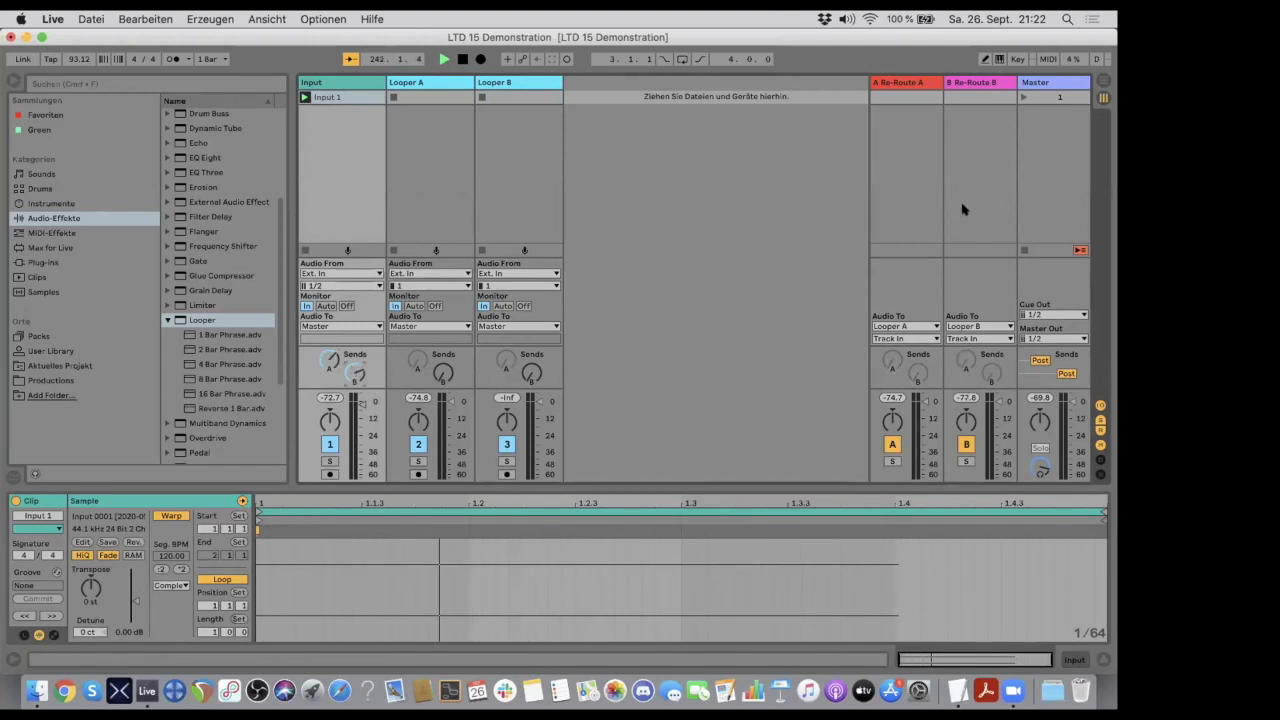
- Check the deactivated send A knobs on the Re-Route A return track and the Looper A track
left_click(902, 88)
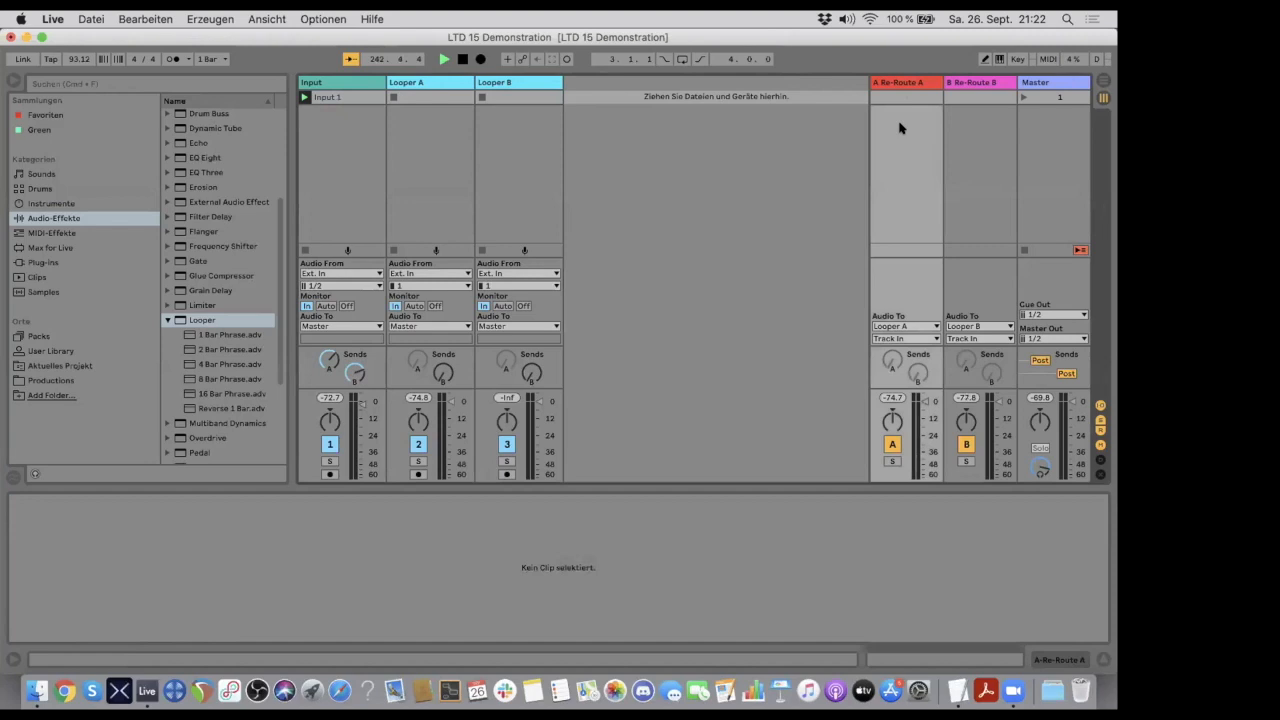
left_click(889, 363)
left_click_drag(893, 361, 893, 420)
left_click(430, 95)
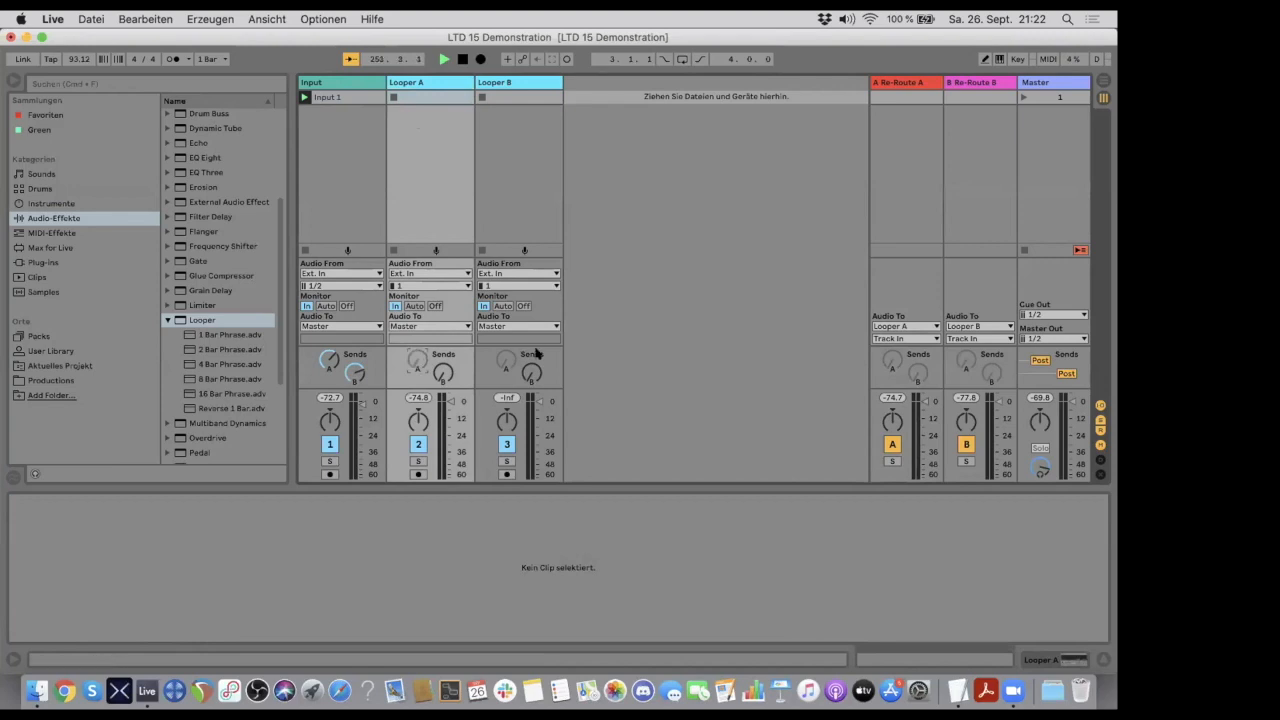
- Activate send A and deactivate send B on the Looper B track
right_click(505, 362)
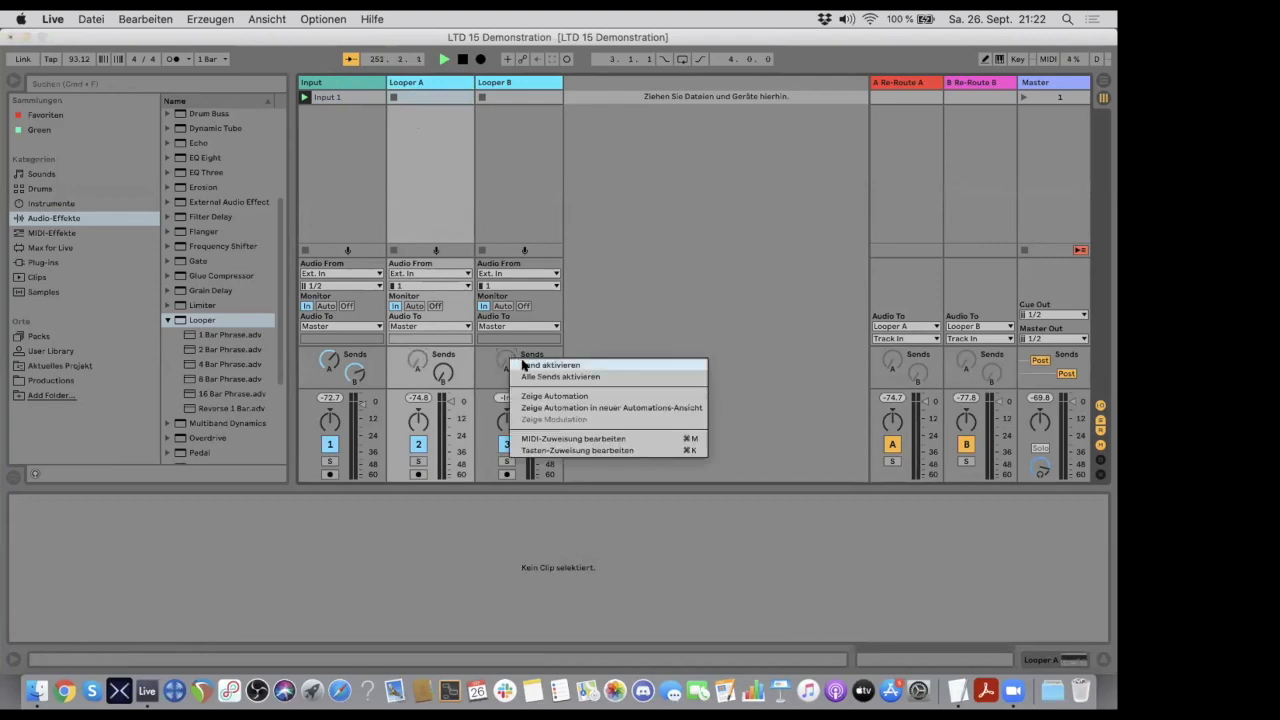
left_click(525, 365)
right_click(533, 371)
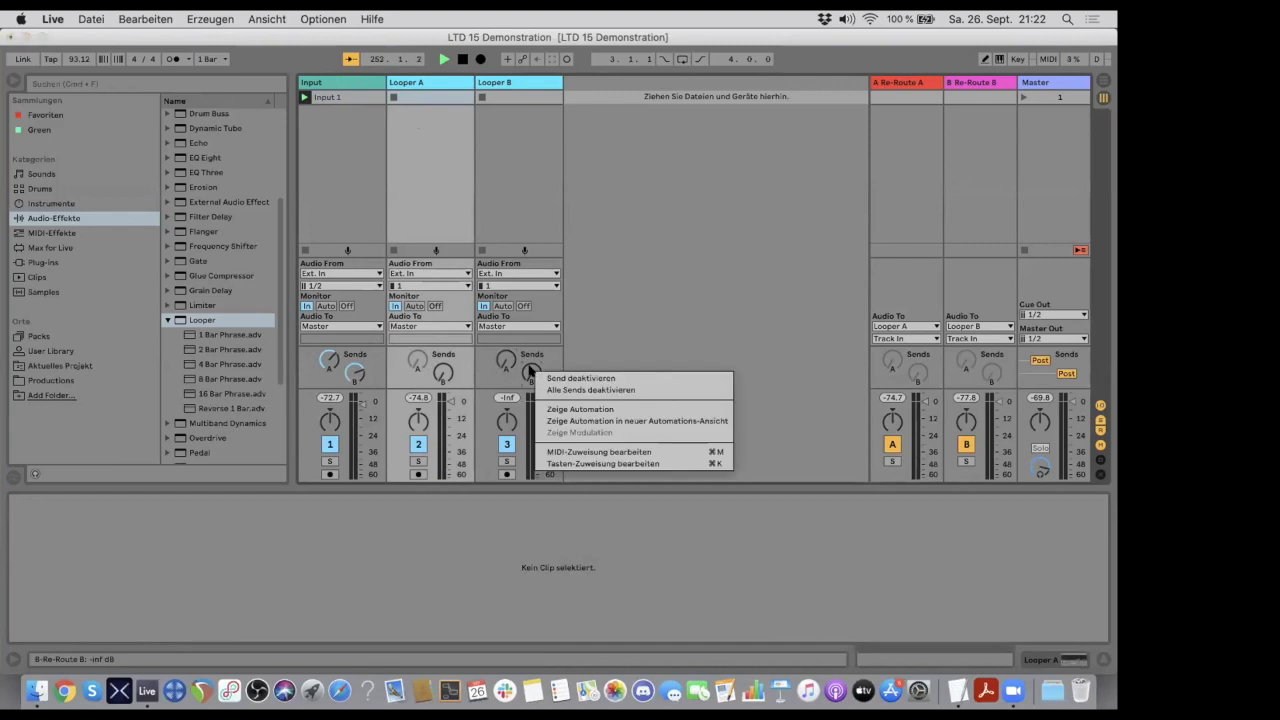
left_click(558, 379)
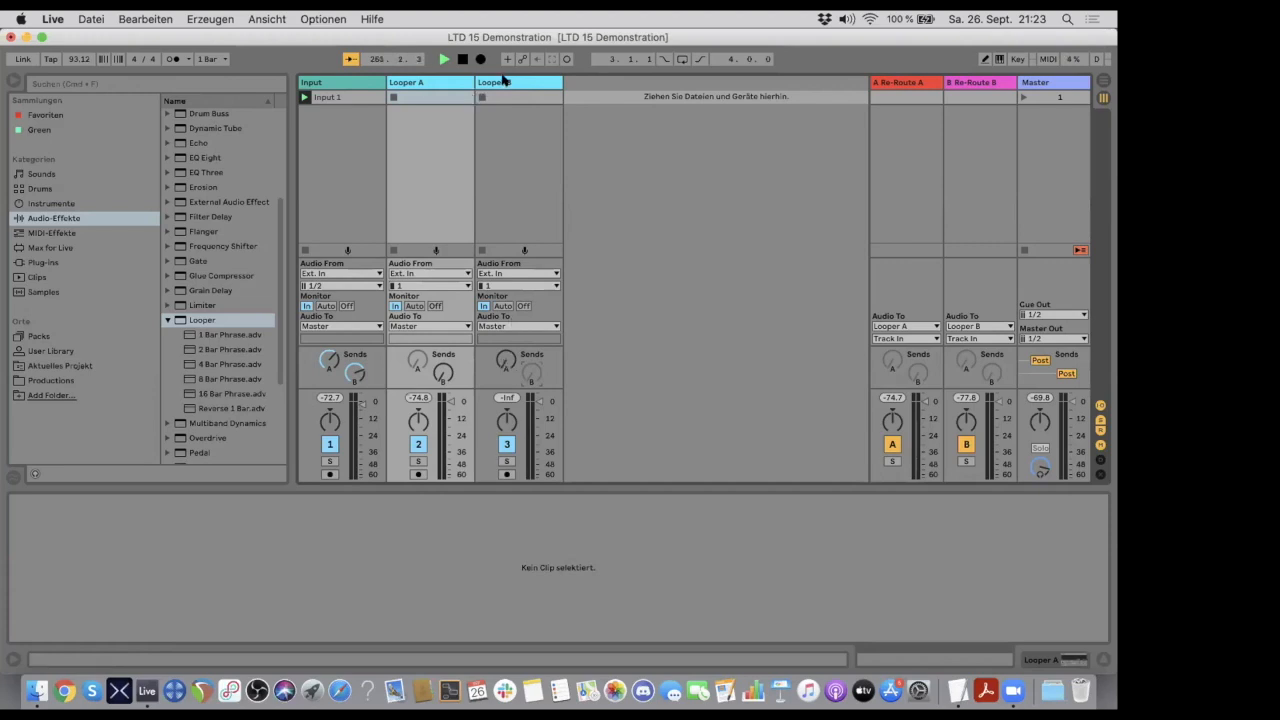
- Set Quantization, Song control and Tempo control to None in the Looper device on the Looper A track
left_click(423, 80)
double_click(423, 82)
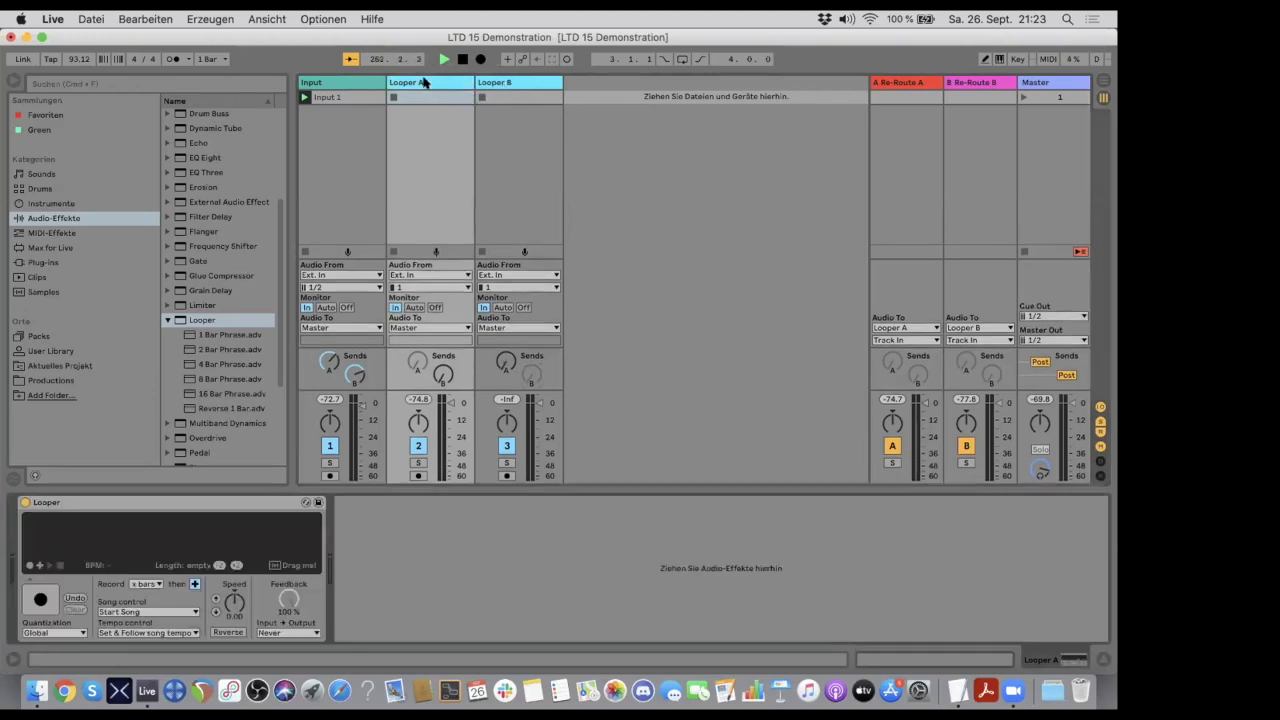
left_click(56, 503)
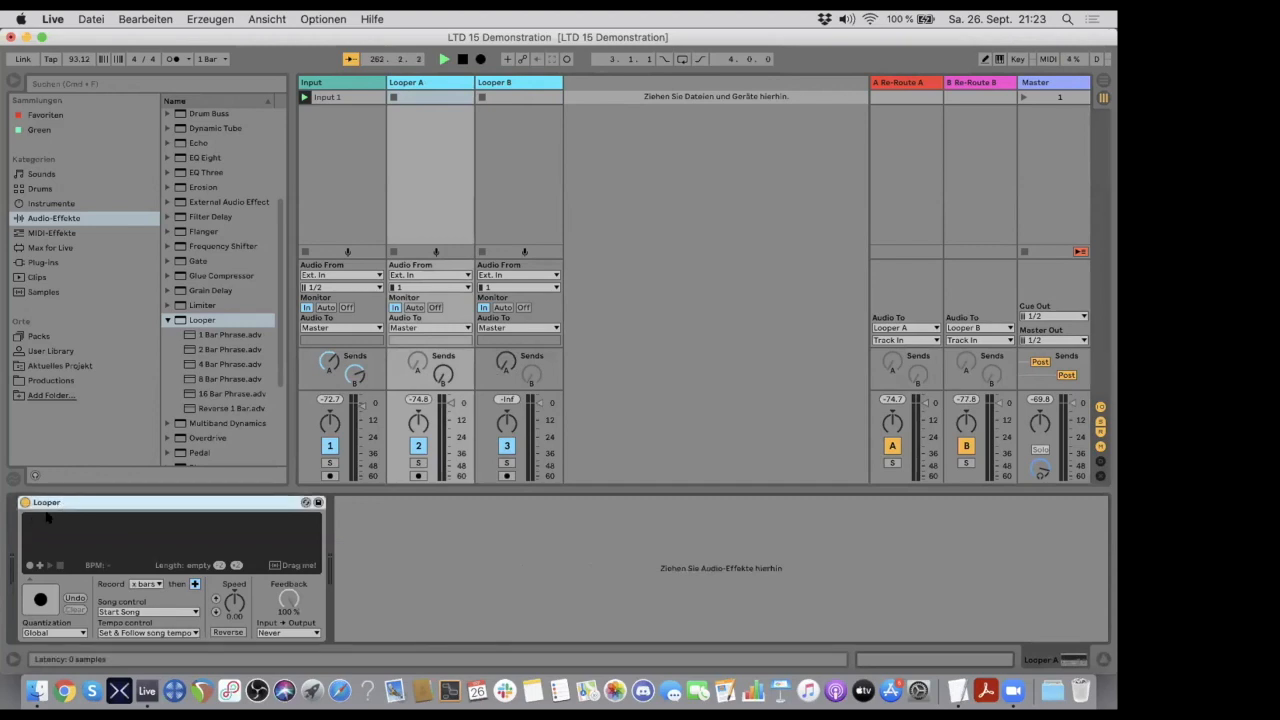
left_click(62, 632)
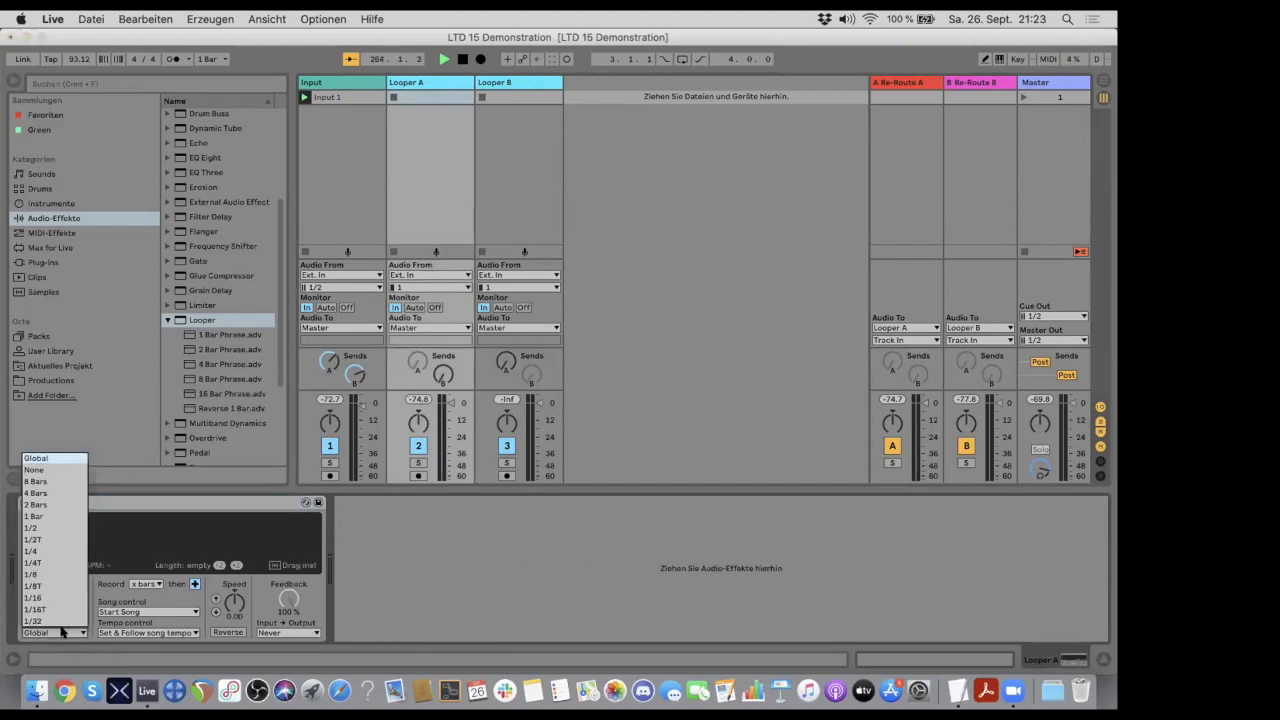
left_click(58, 470)
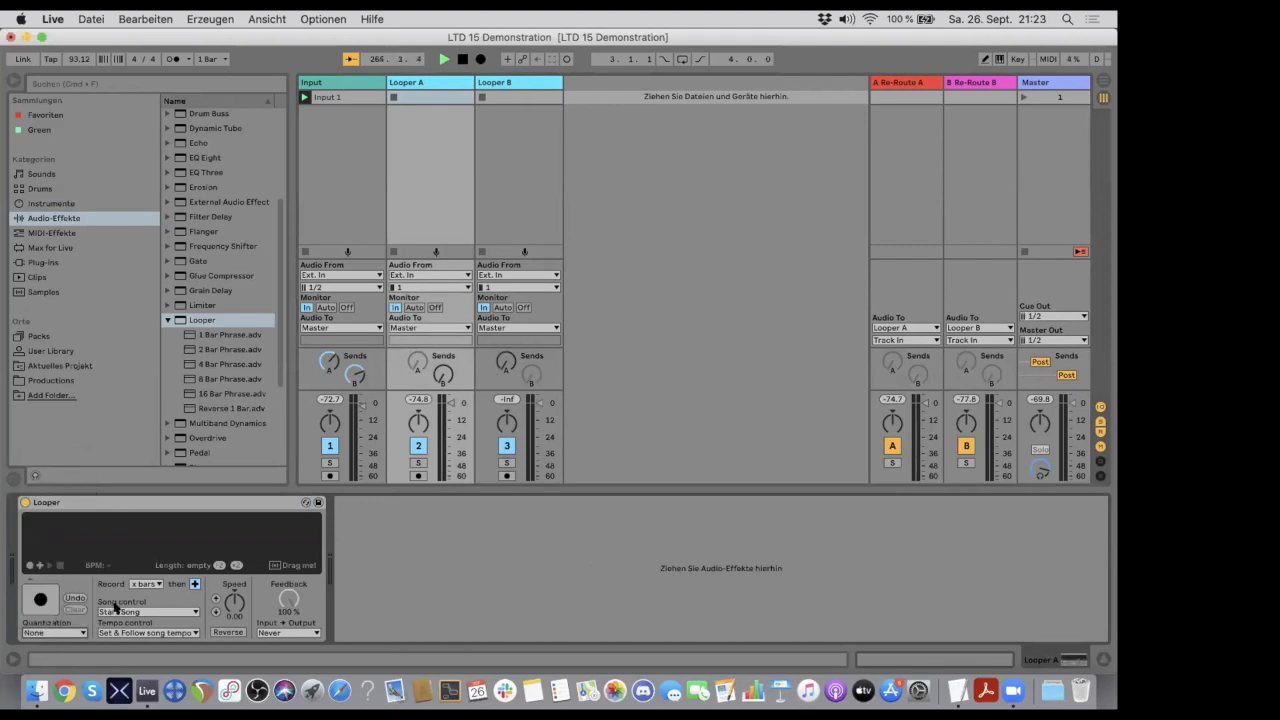
left_click(116, 612)
left_click(116, 623)
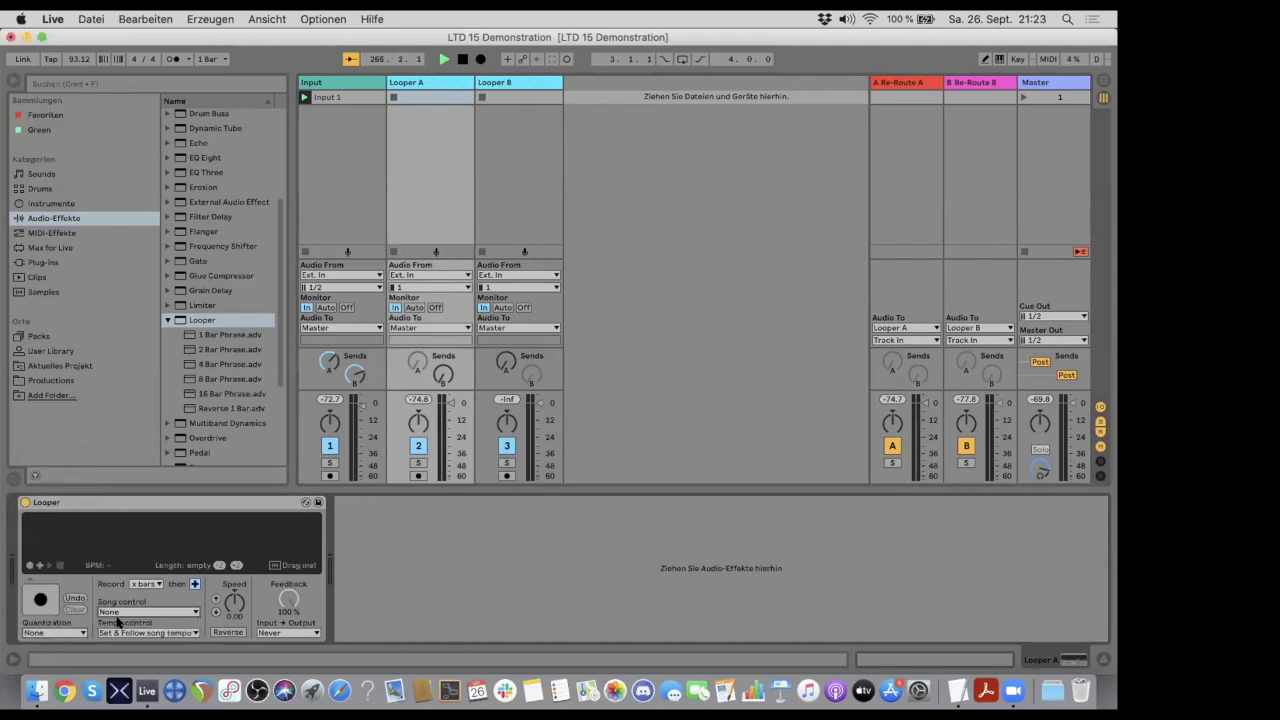
left_click(137, 632)
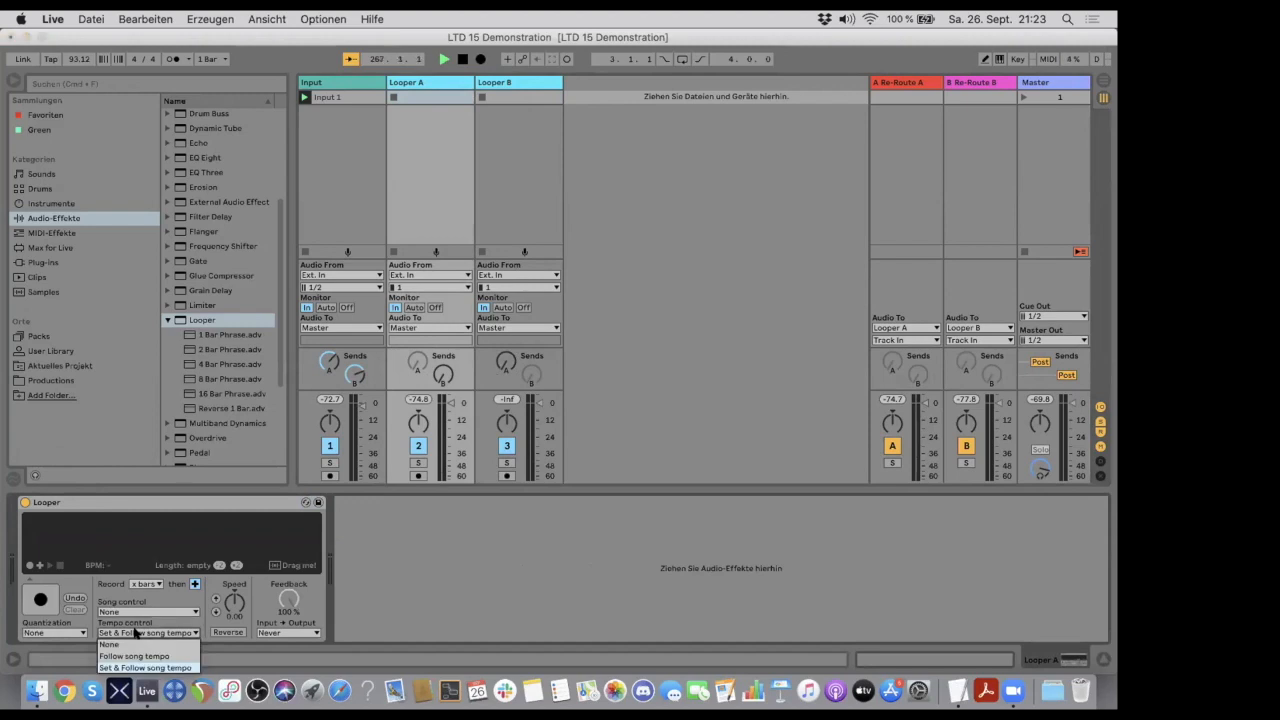
left_click(130, 643)
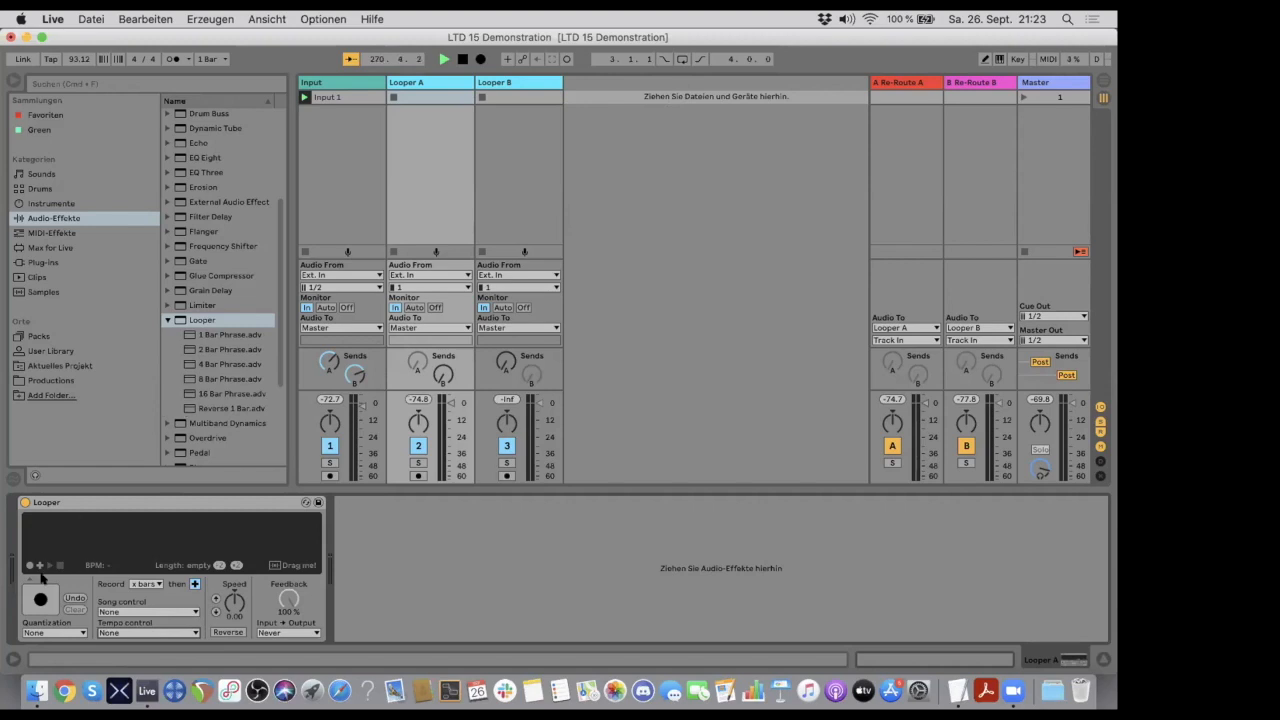
left_click(104, 504)
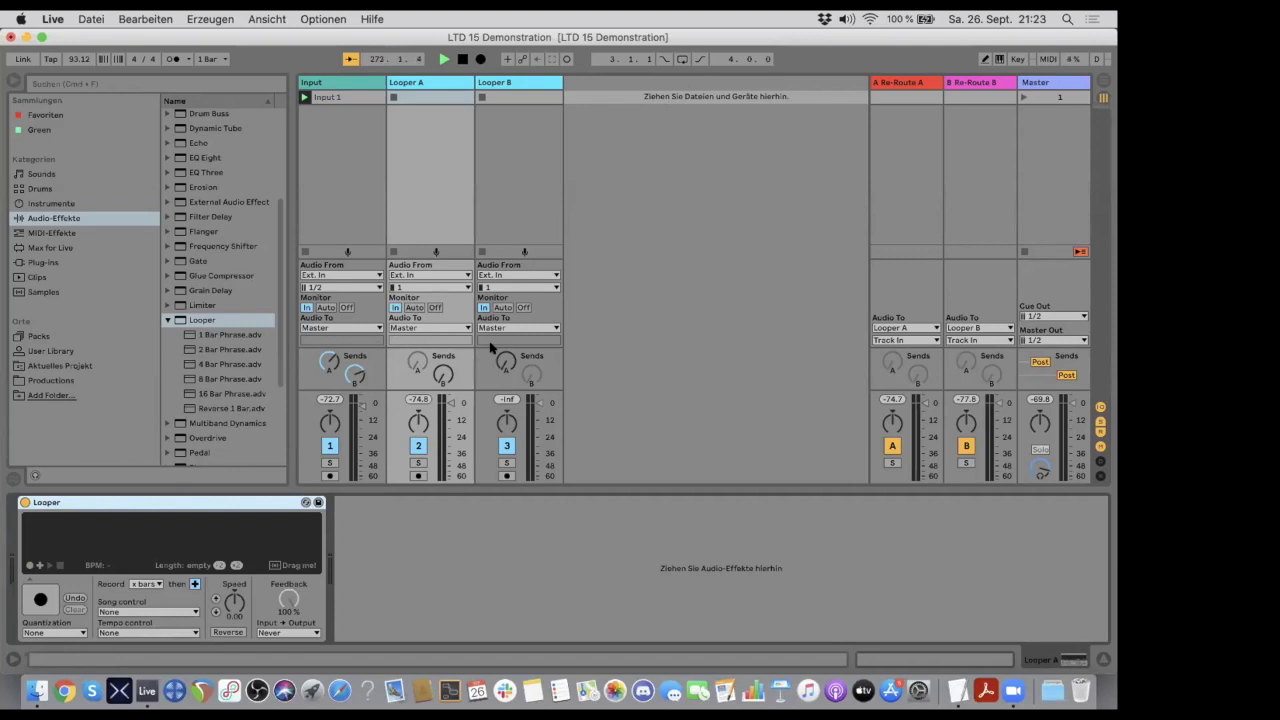
- Try raising send B on Looper A and send A on Looper B, and turn both sends fully down again
left_click(418, 80)
left_click(441, 378)
left_click_drag(441, 378, 441, 360)
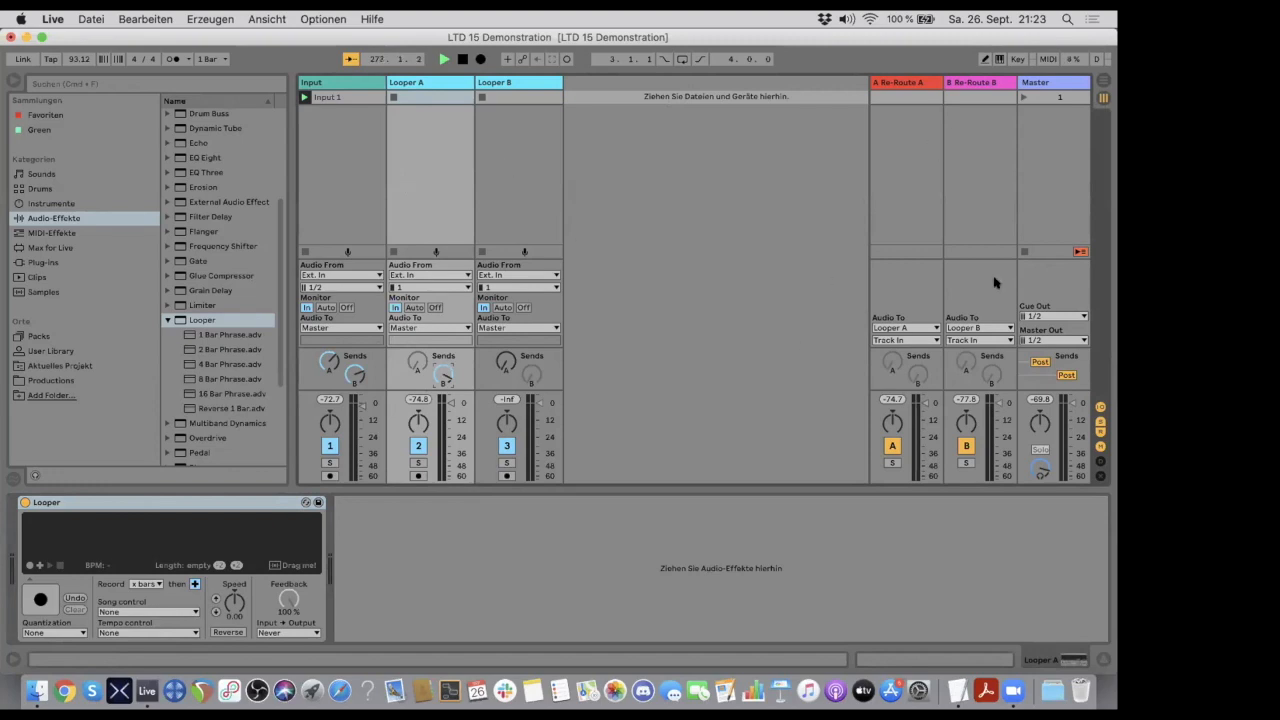
left_click(503, 84)
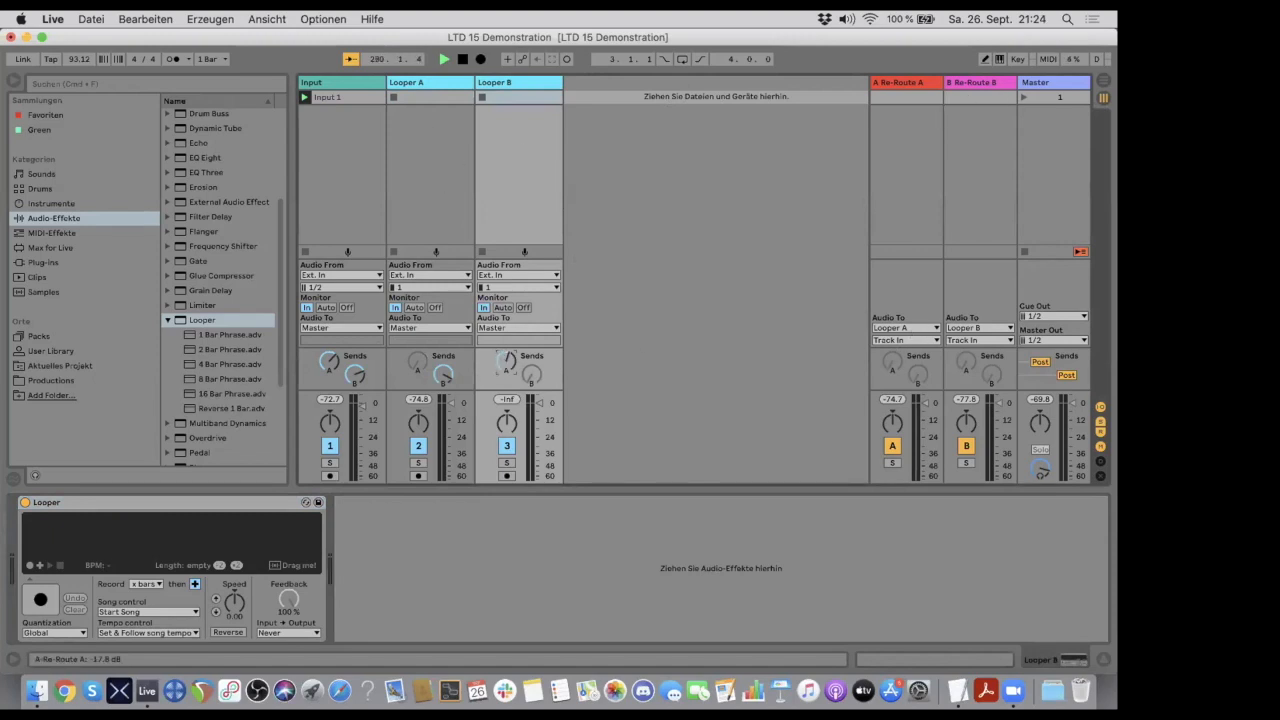
left_click_drag(502, 361, 443, 410)
- Lower the Input track's sends A and B to about -20 dB and review the Re-Route A and Re-Route B return tracks
left_click_drag(329, 361, 329, 392)
left_click(887, 85)
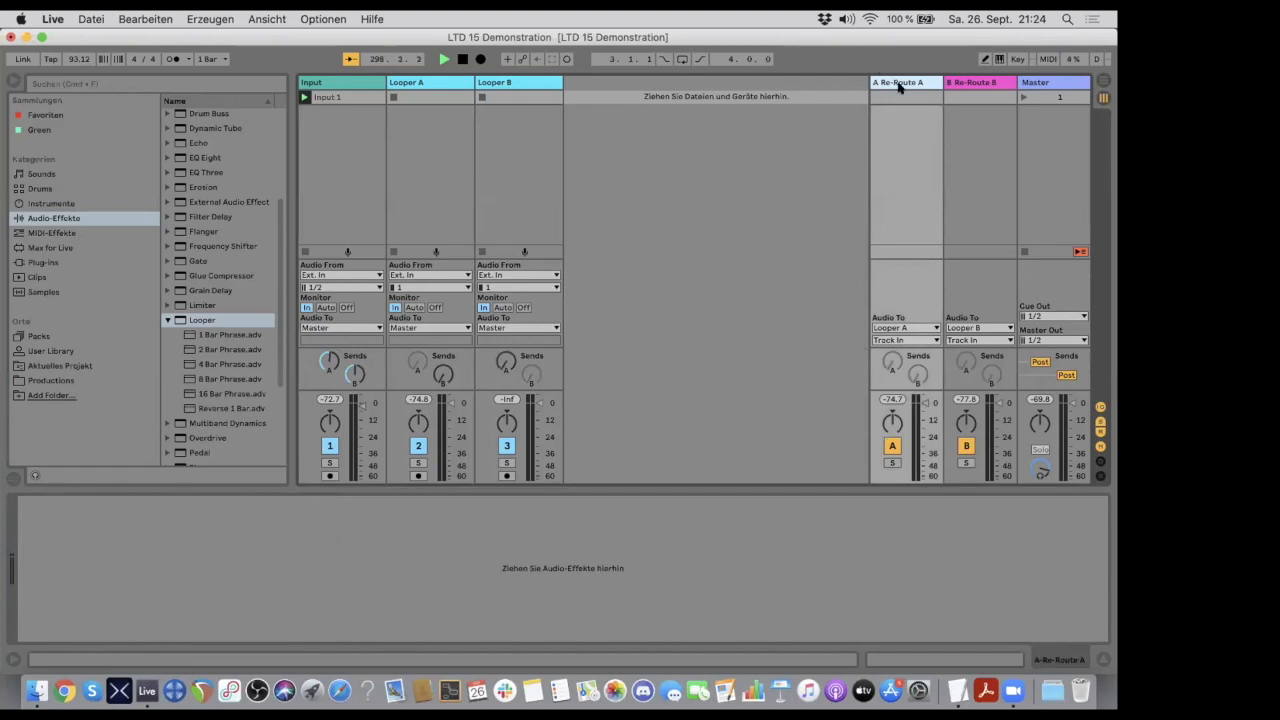
left_click(955, 84, "shift")
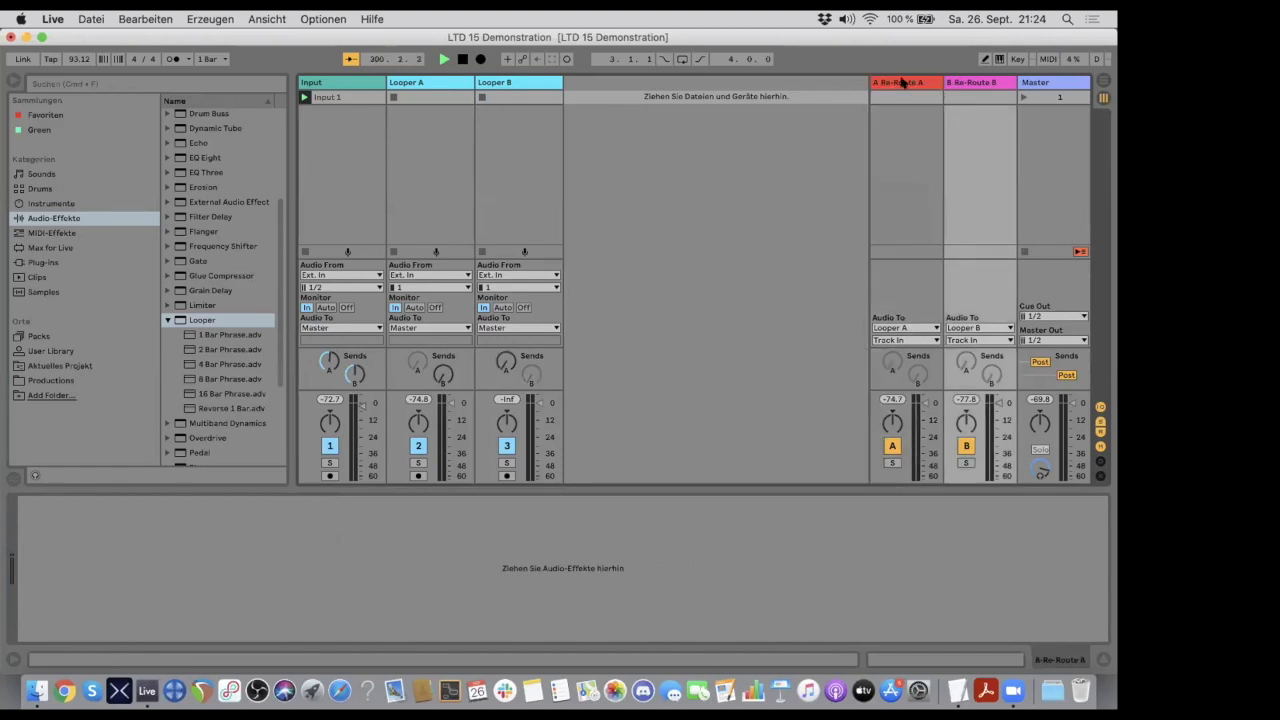
left_click(905, 82)
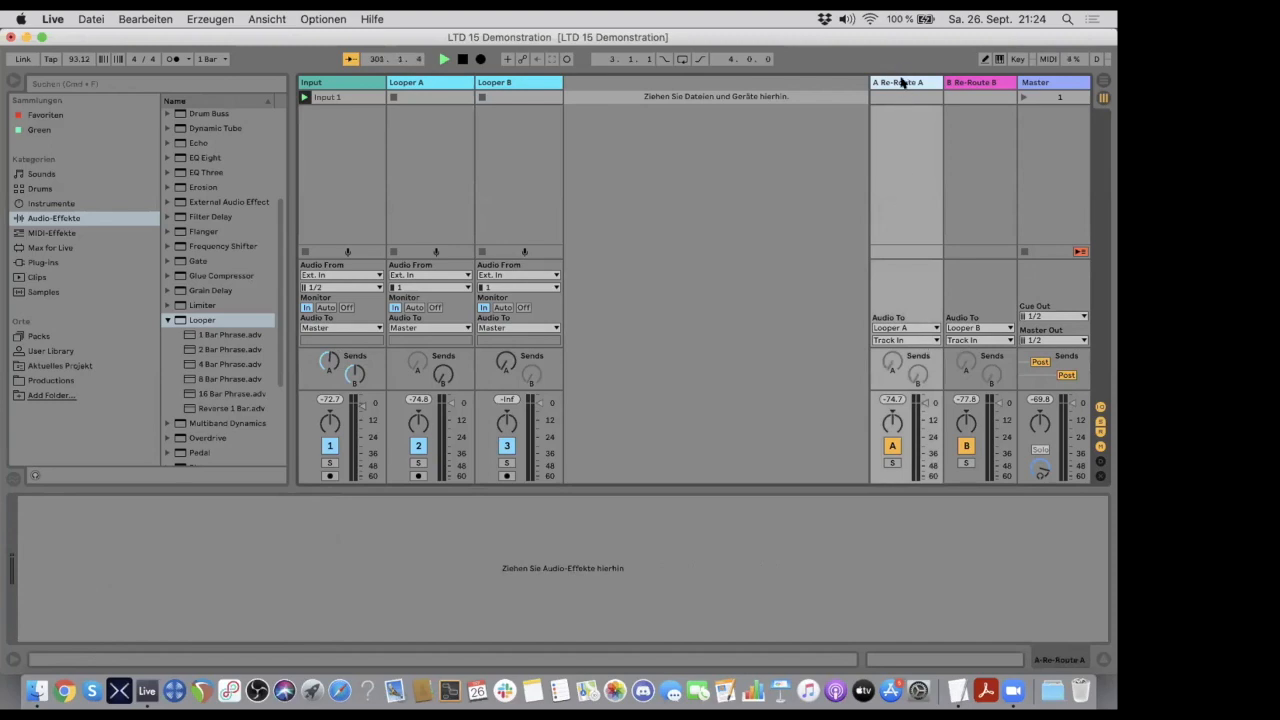
left_click(980, 83)
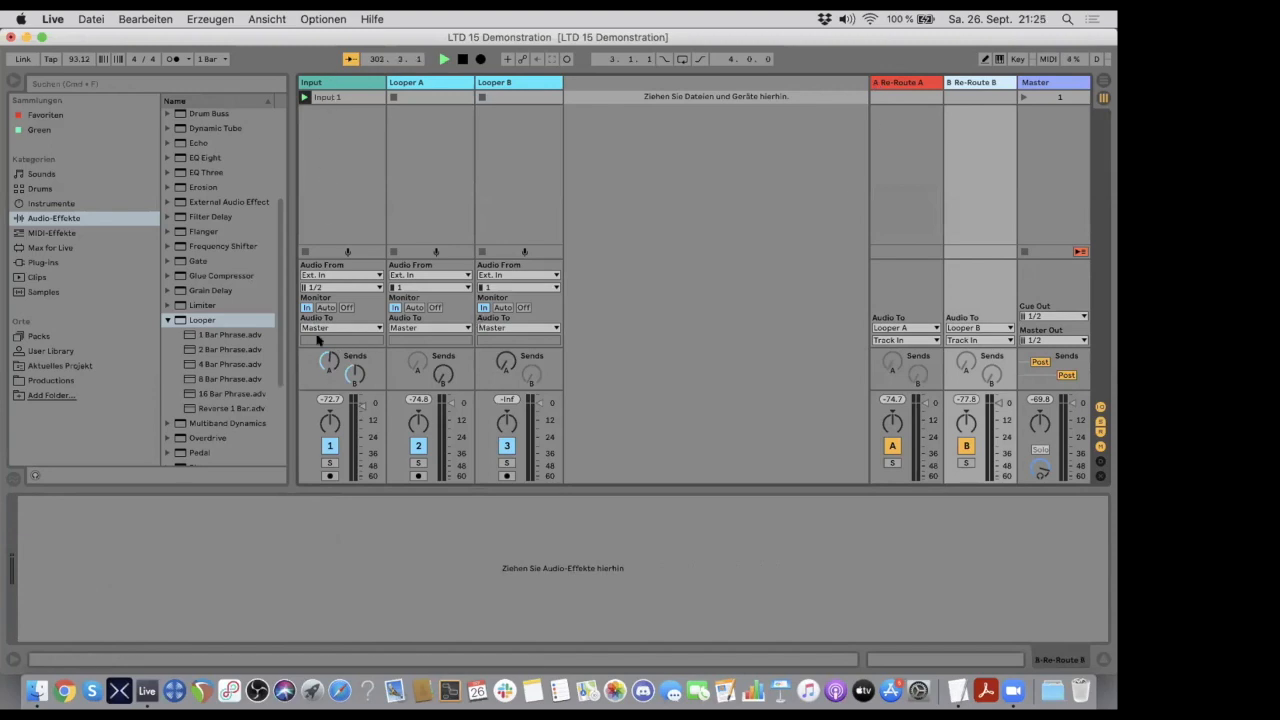
- Raise the Input track's sends A and B again, checking the Looper A and Looper B tracks they feed
left_click(328, 362)
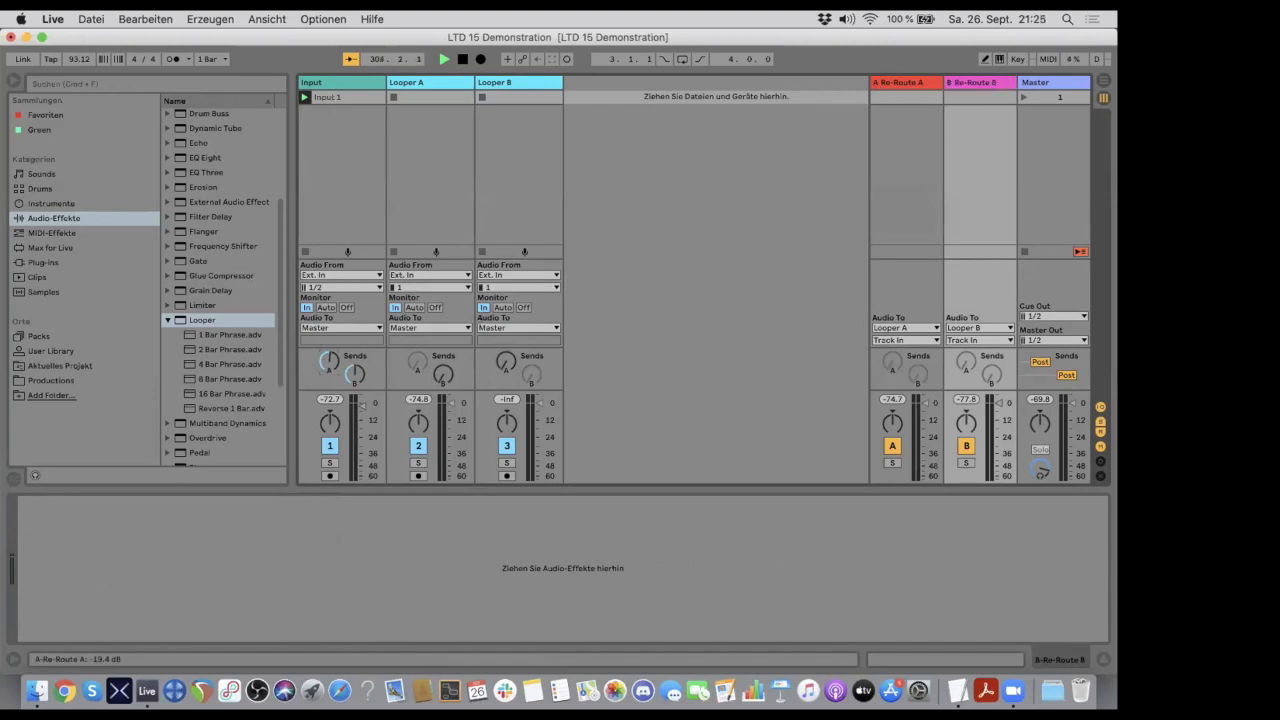
left_click_drag(328, 362, 328, 332)
left_click(414, 84)
left_click(501, 84)
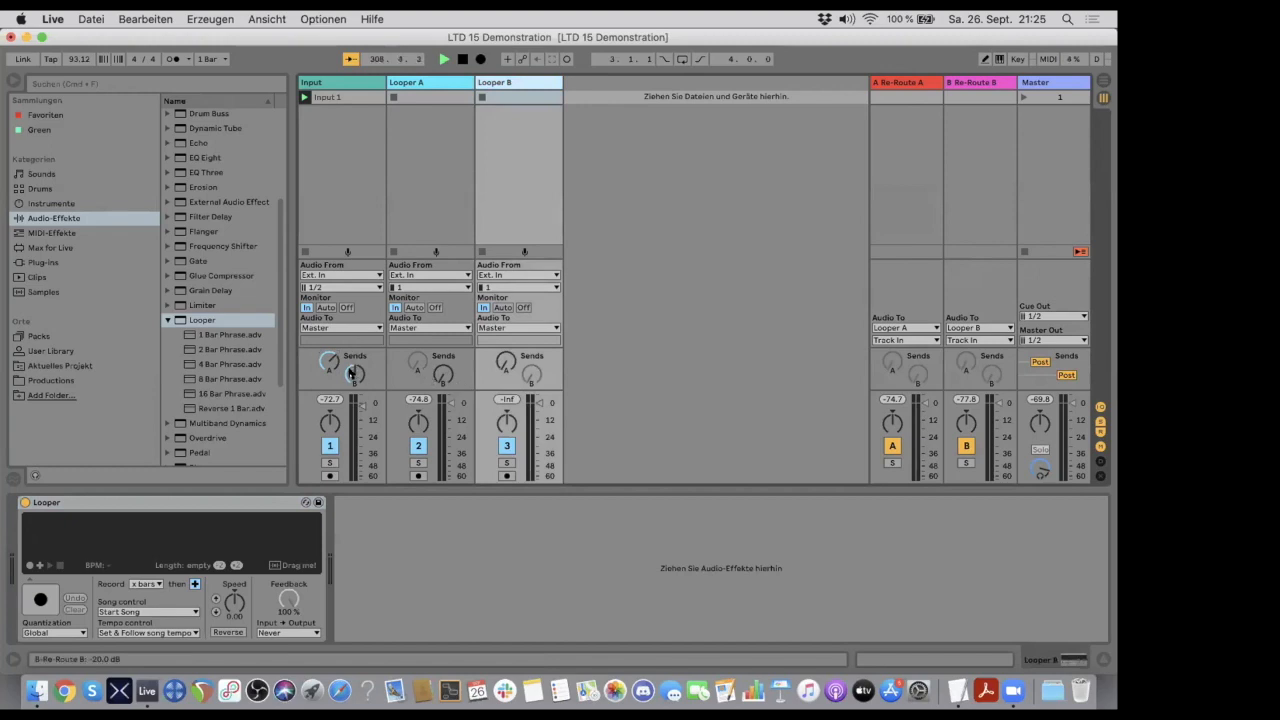
left_click_drag(350, 373, 350, 366)
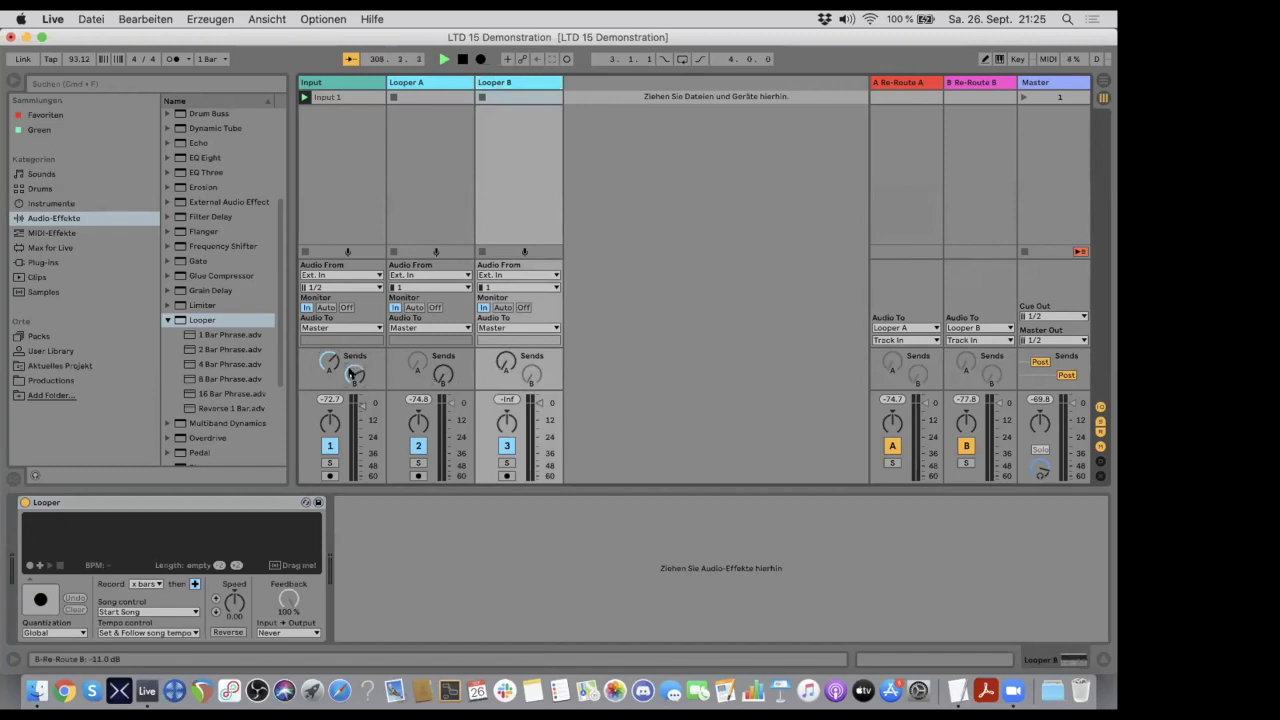
- Compare the Looper A and Looper B tracks and choose Never as the Input → Output option of Looper B's Looper device
left_click(418, 84)
left_click(503, 83)
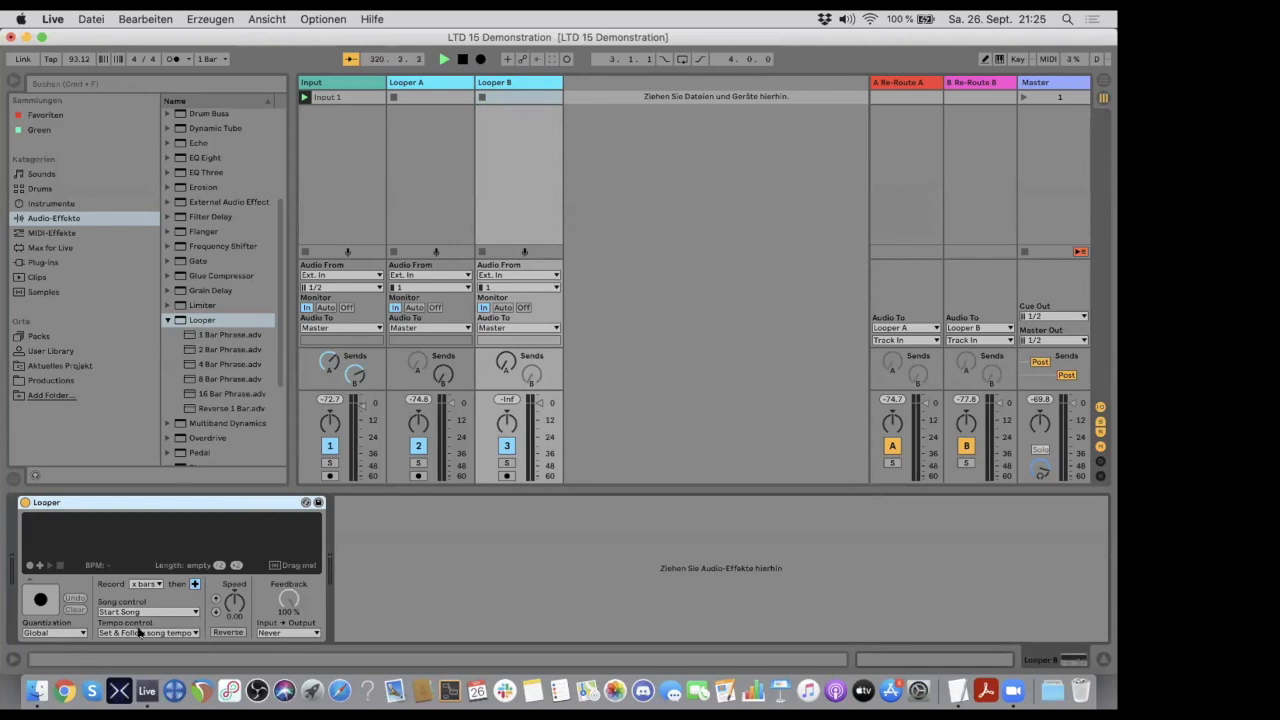
left_click(283, 631)
left_click(284, 656)
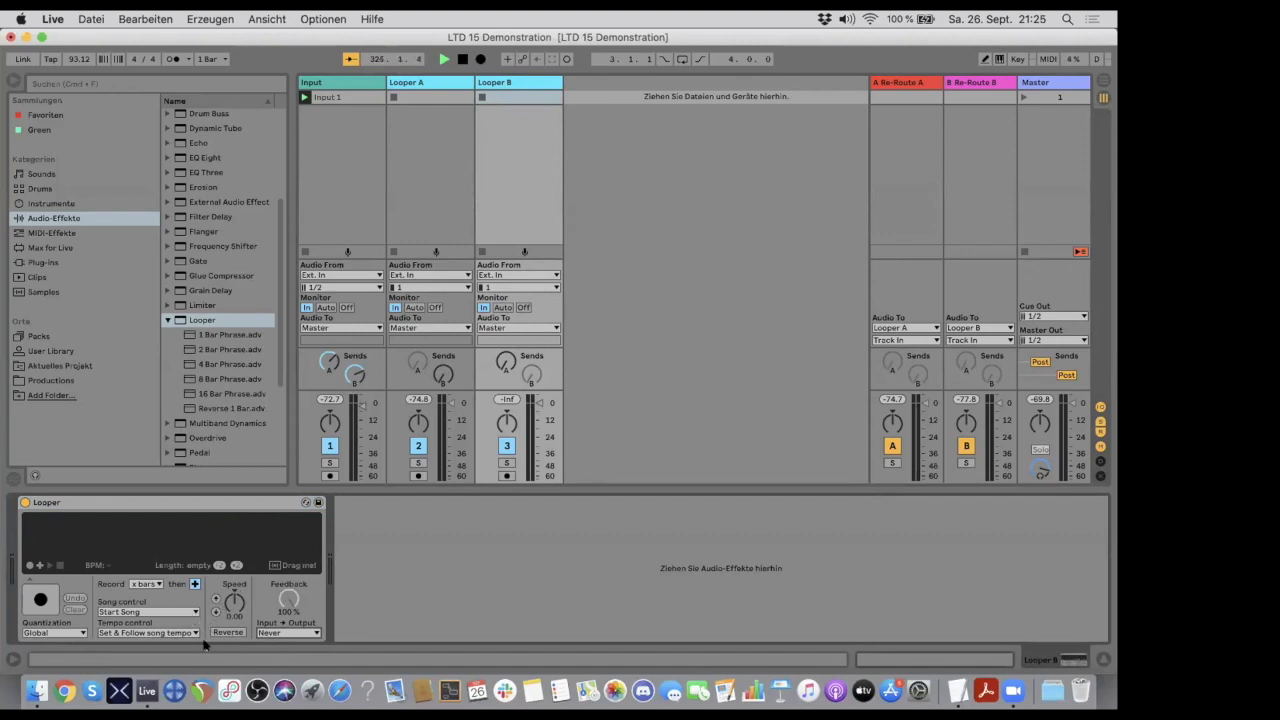
- Set quantization, song control and tempo control of Looper B's Looper device to None, keeping Input → Output at Never
left_click(48, 631)
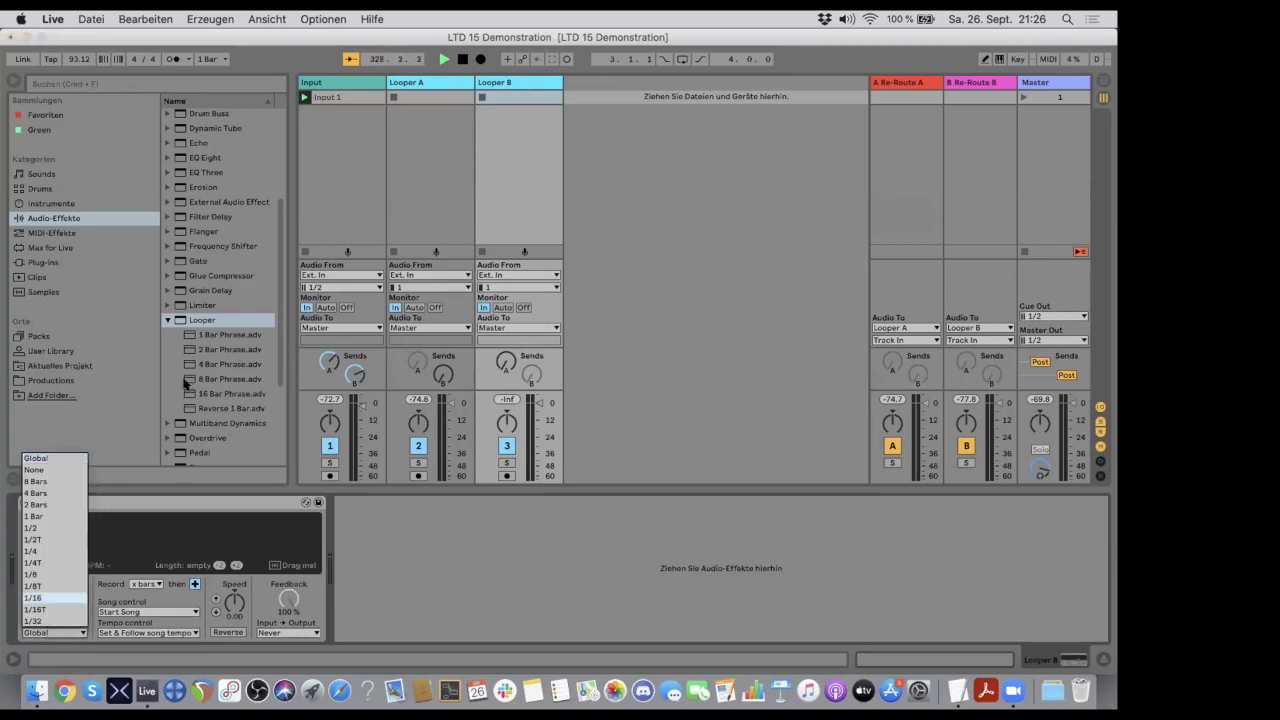
left_click(55, 469)
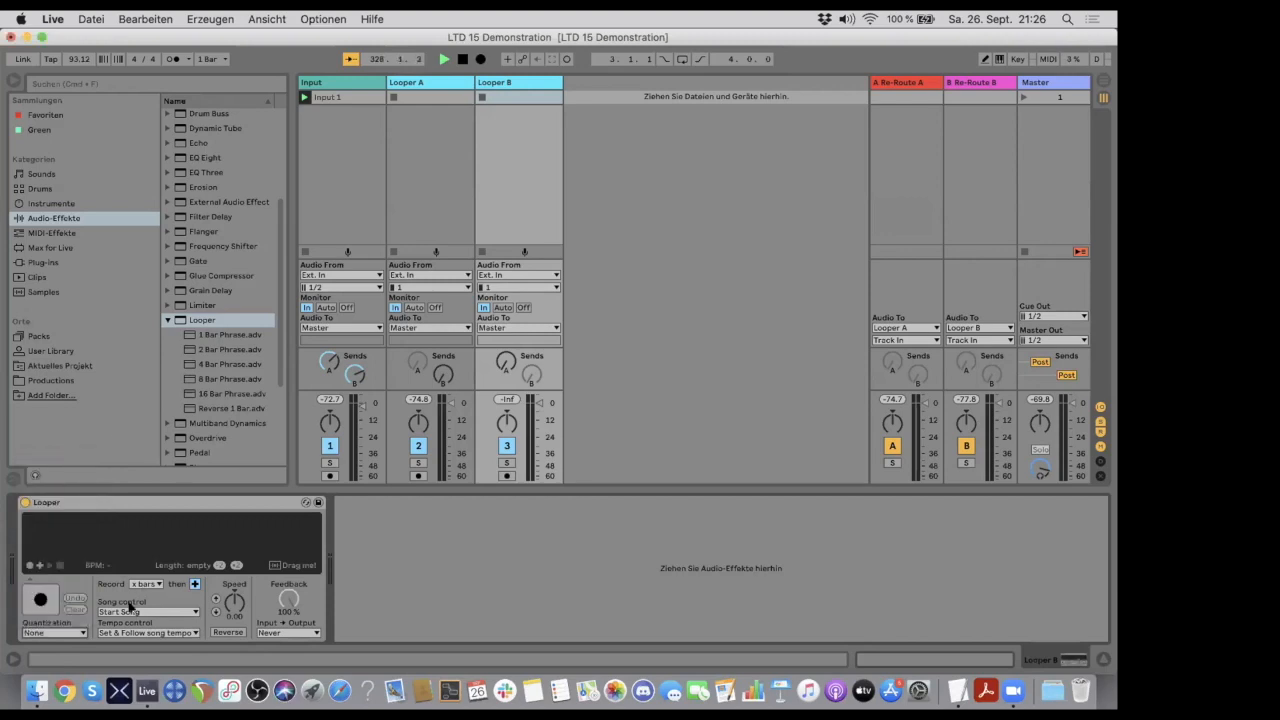
left_click(129, 608)
left_click(127, 619)
left_click(123, 629)
left_click(120, 641)
left_click(277, 636)
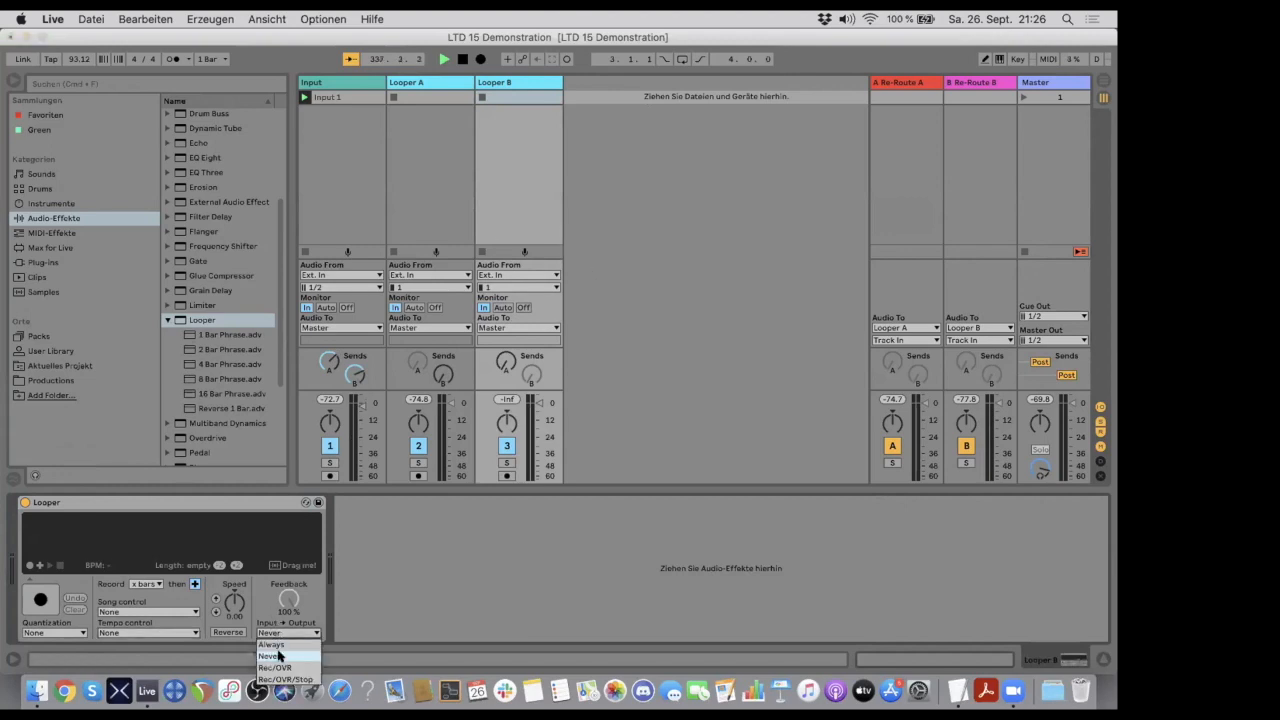
left_click(280, 656)
- Compare the Looper device settings of Looper A and Looper B, and check the Input track and Looper A's send B
left_click(431, 80)
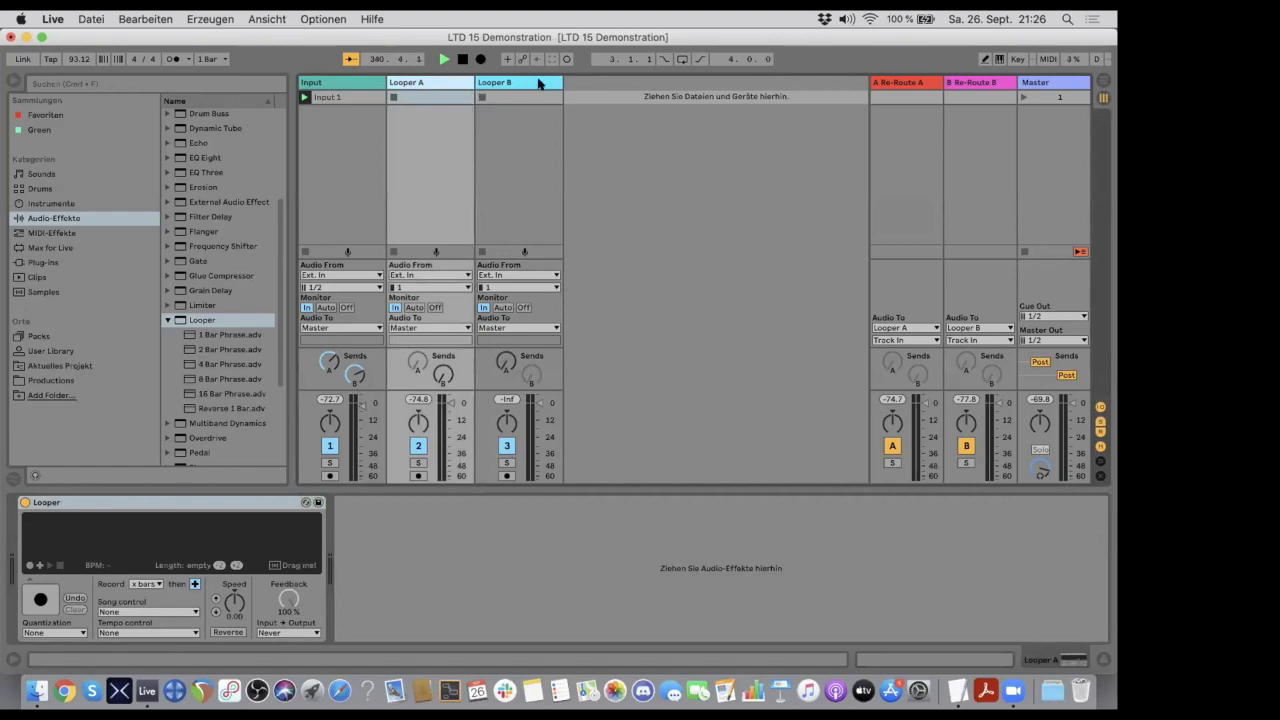
left_click(500, 82)
left_click(437, 83)
left_click(341, 84)
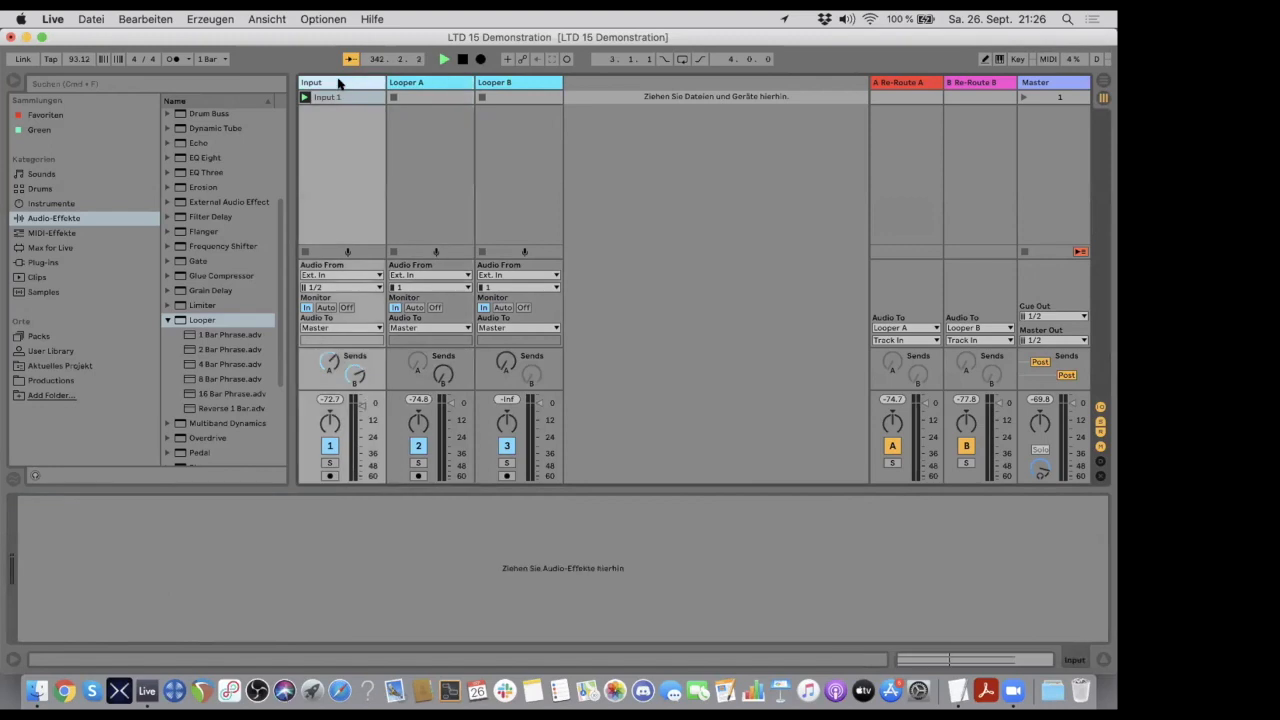
left_click(418, 82)
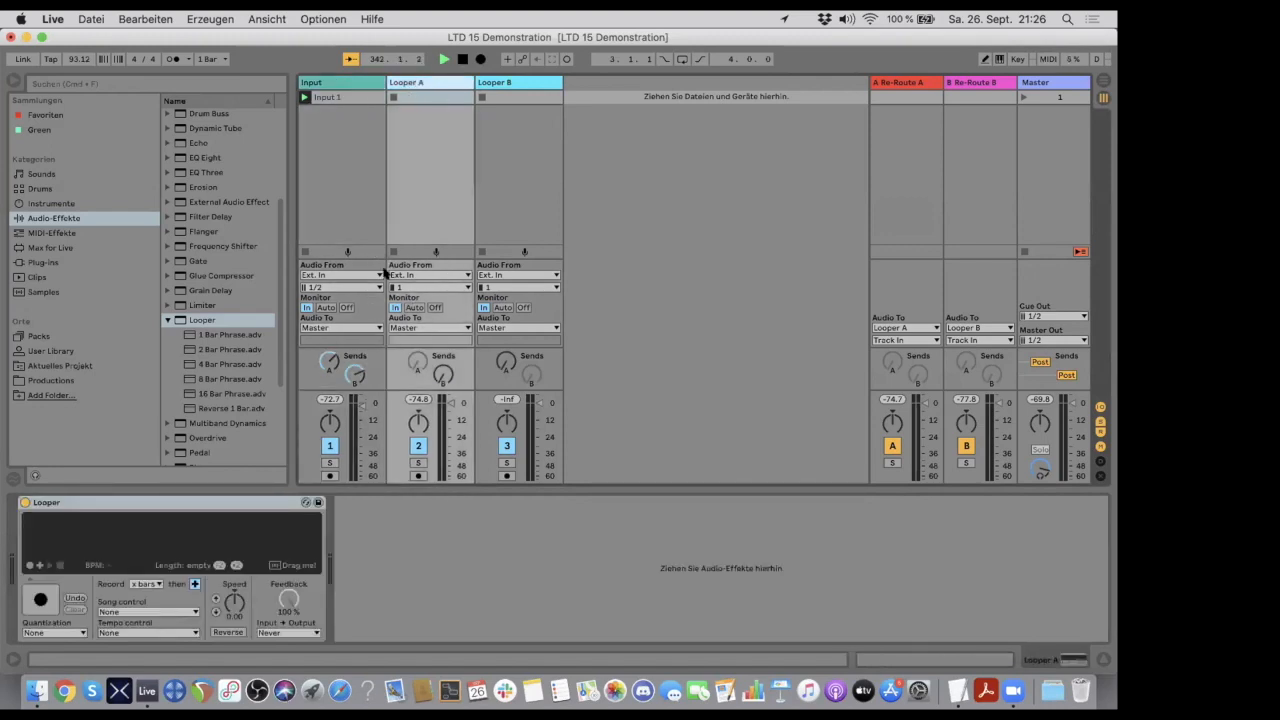
left_click(444, 373)
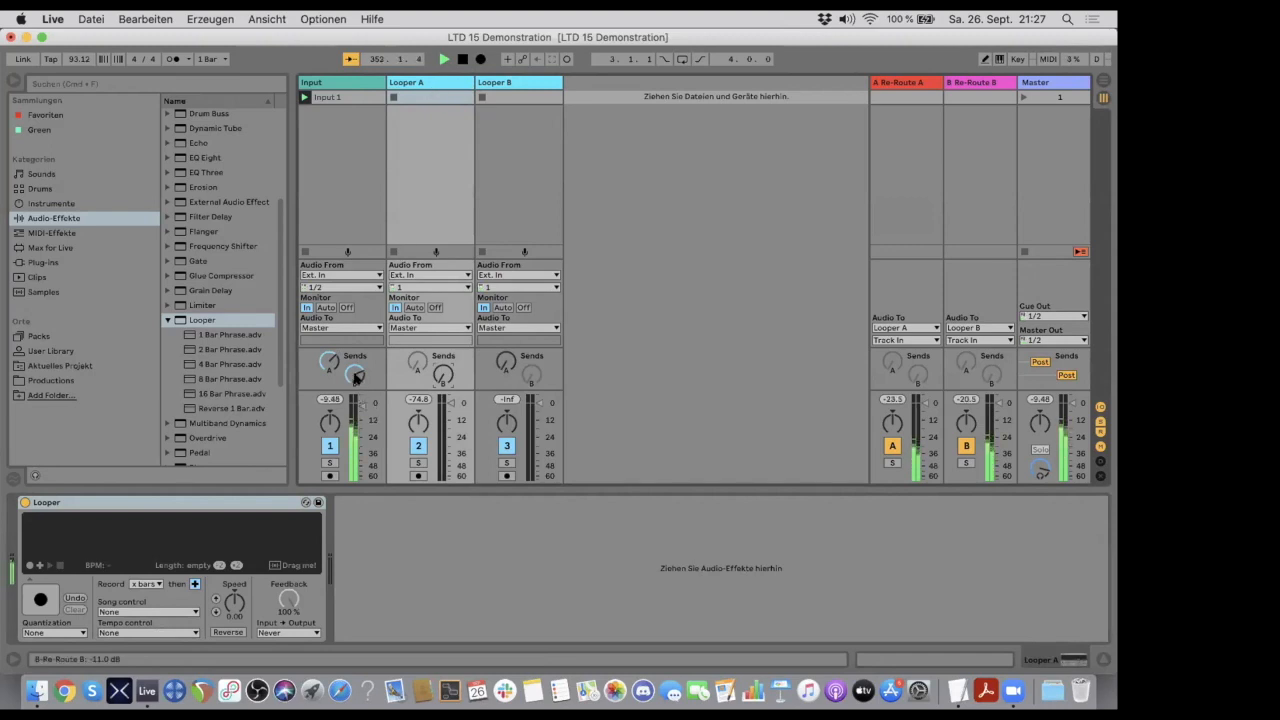
- Vary the balance of the Input track's sends A and B, finishing with send A fully up and send B fully down
mouse_move(355, 374)
left_mouse_down()
mouse_move(355, 393)
mouse_move(355, 354)
left_mouse_up()
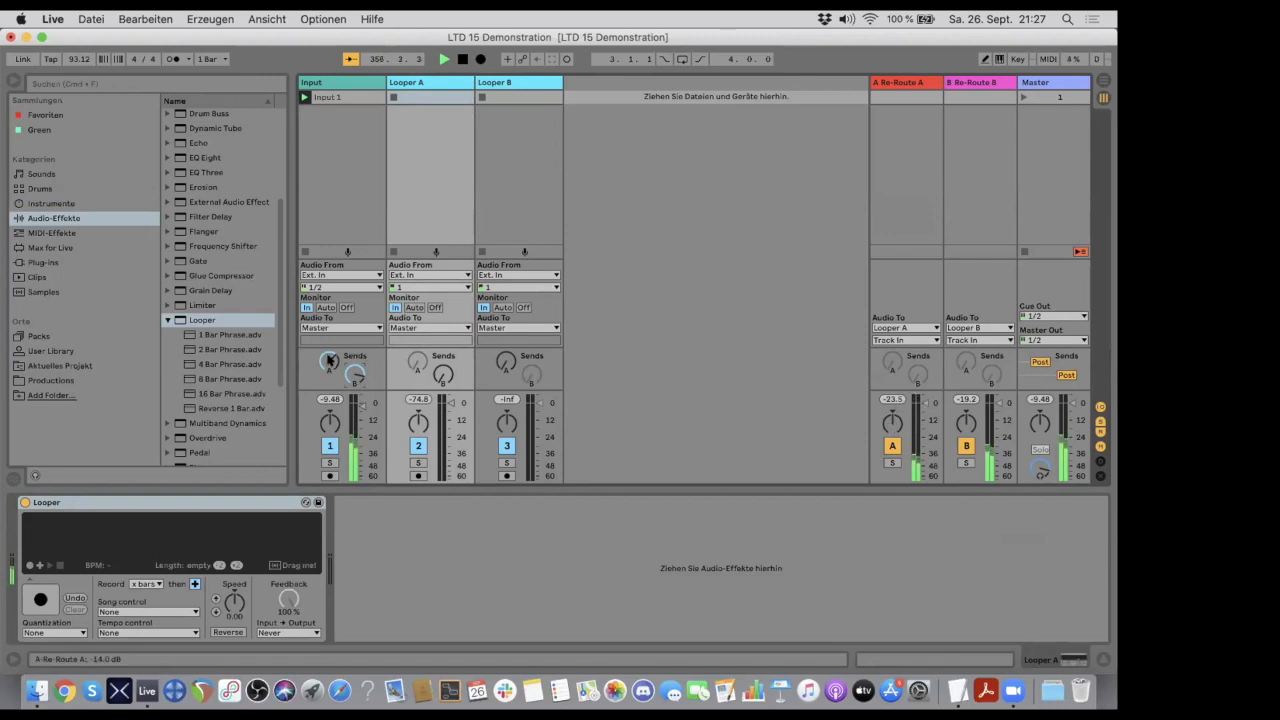
left_click_drag(330, 360, 330, 366)
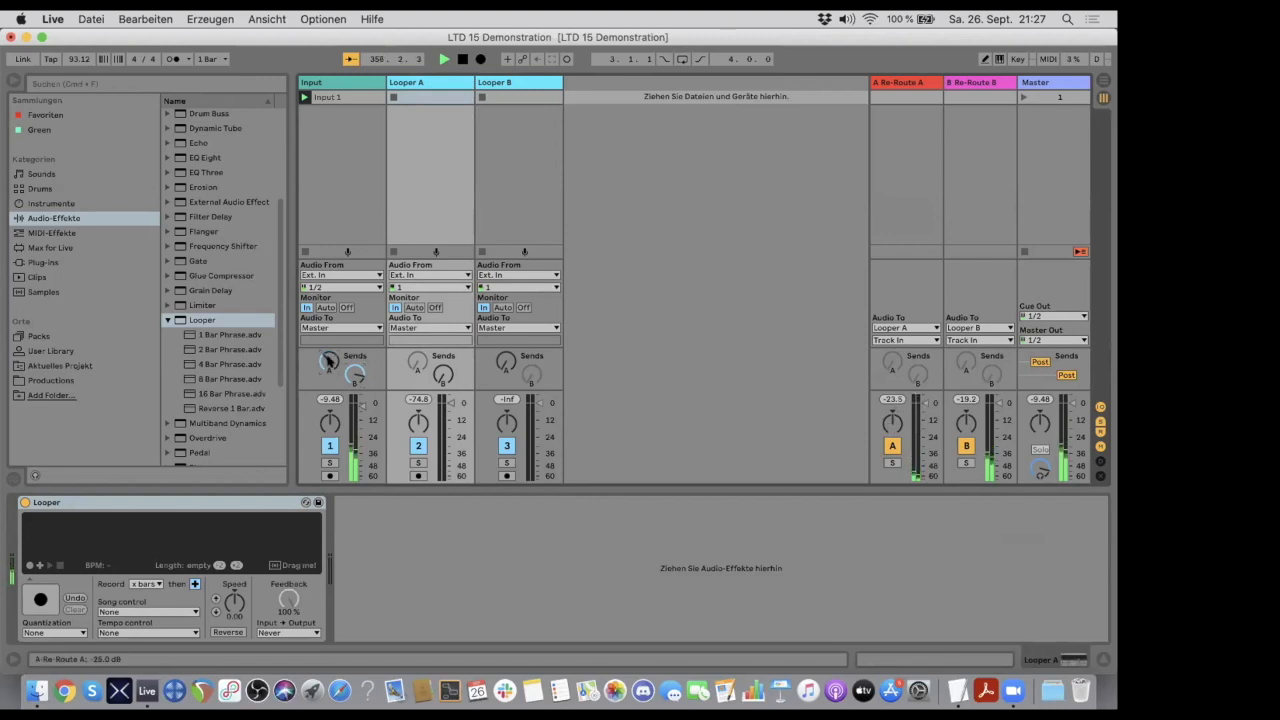
left_click_drag(355, 374, 355, 366)
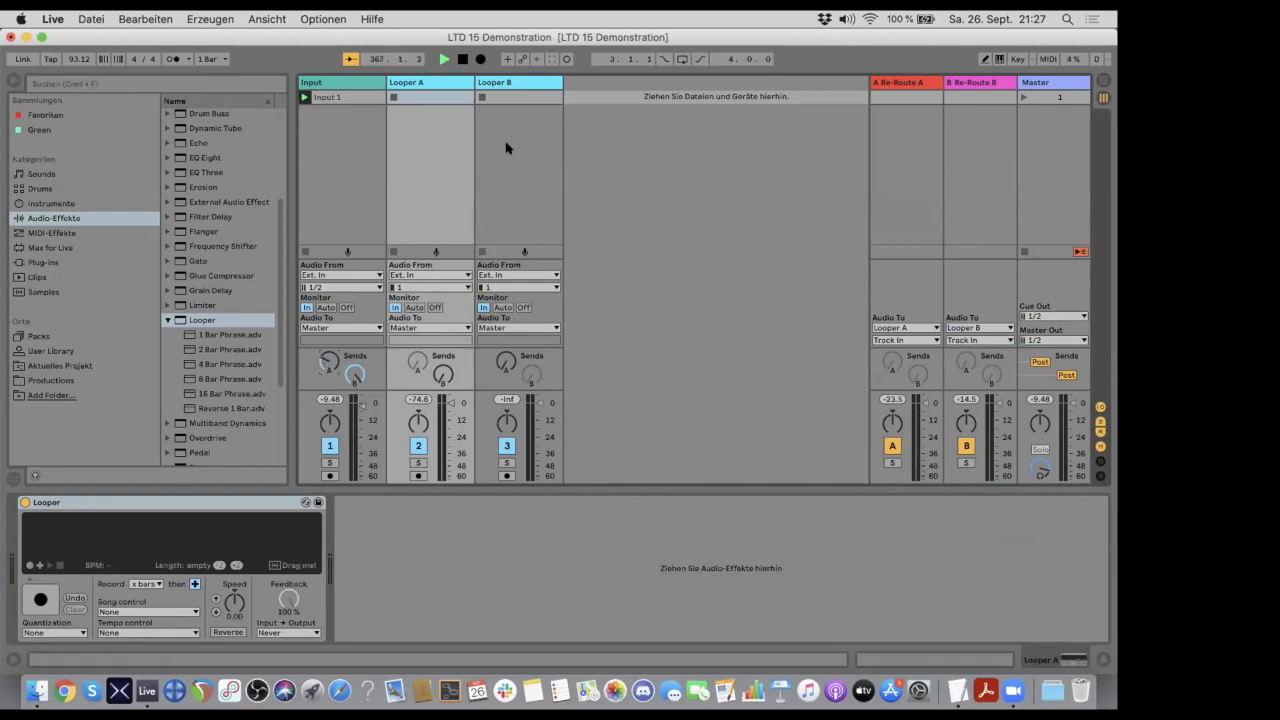
left_click_drag(355, 376, 332, 328)
- Start recording in Looper B, and record a loop into overdub in Looper A with its track volume slightly lowered
left_click(516, 82)
left_click(40, 600)
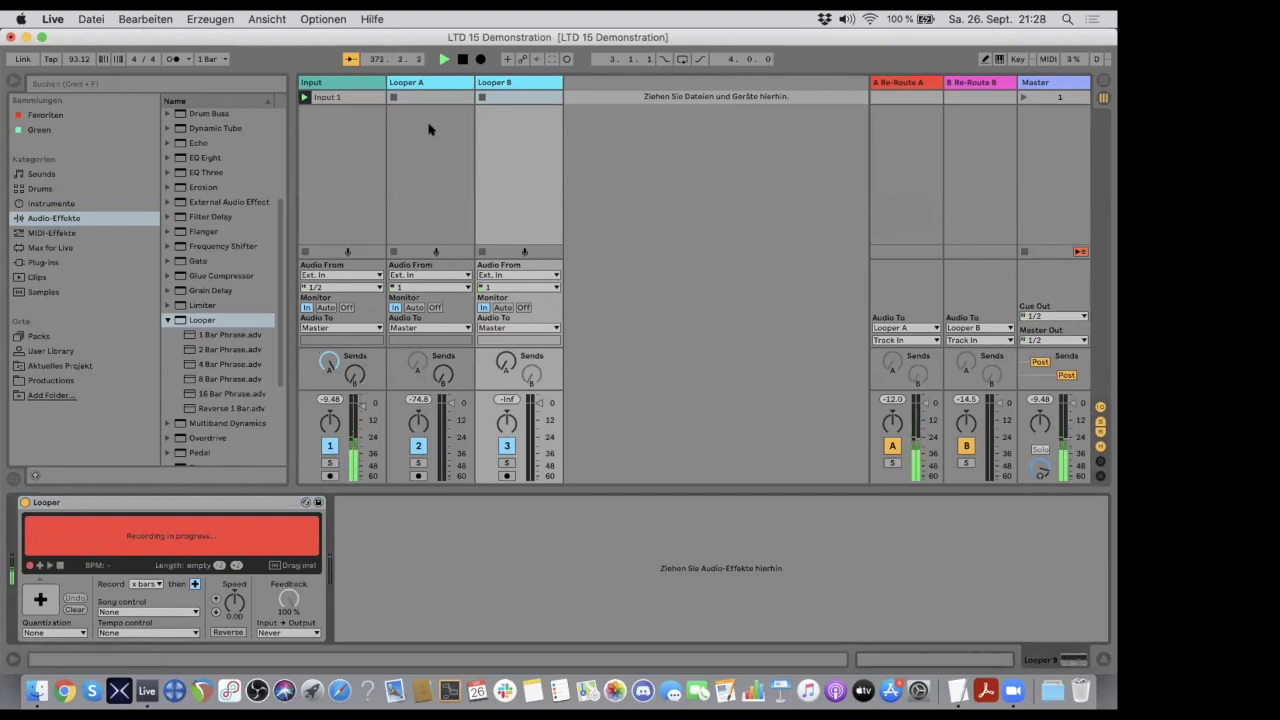
left_click(427, 83)
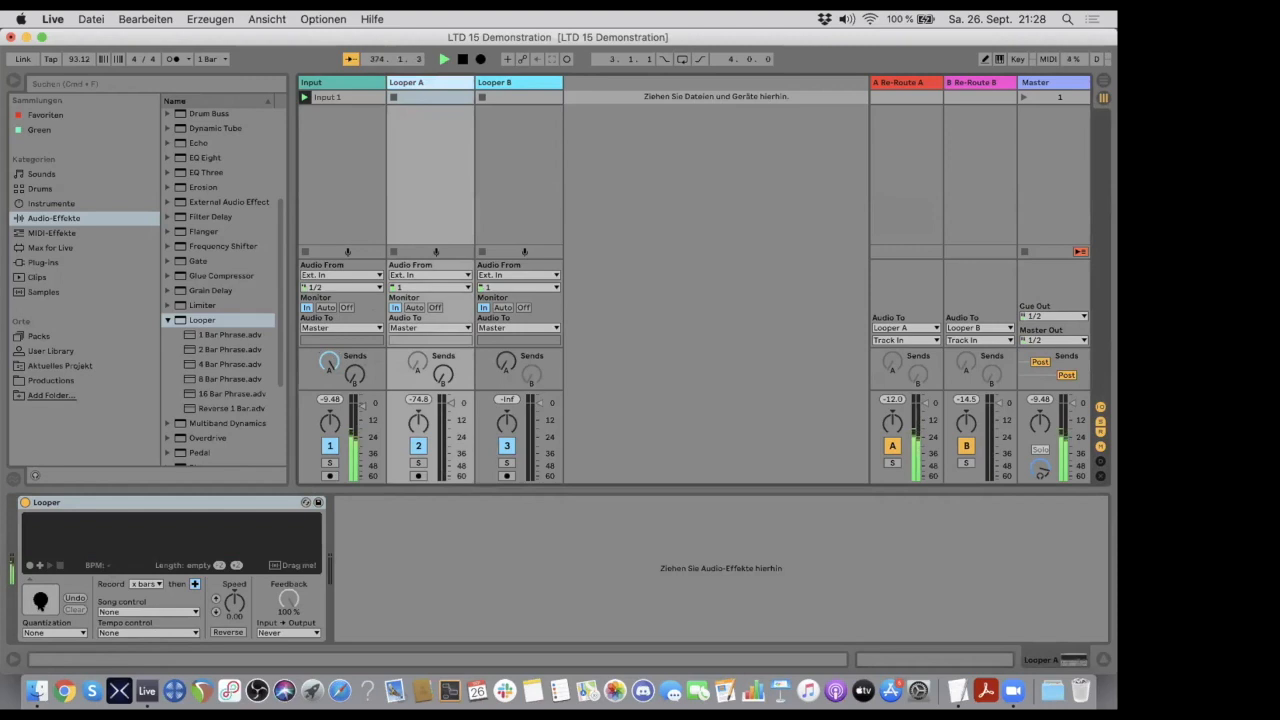
left_click(40, 599)
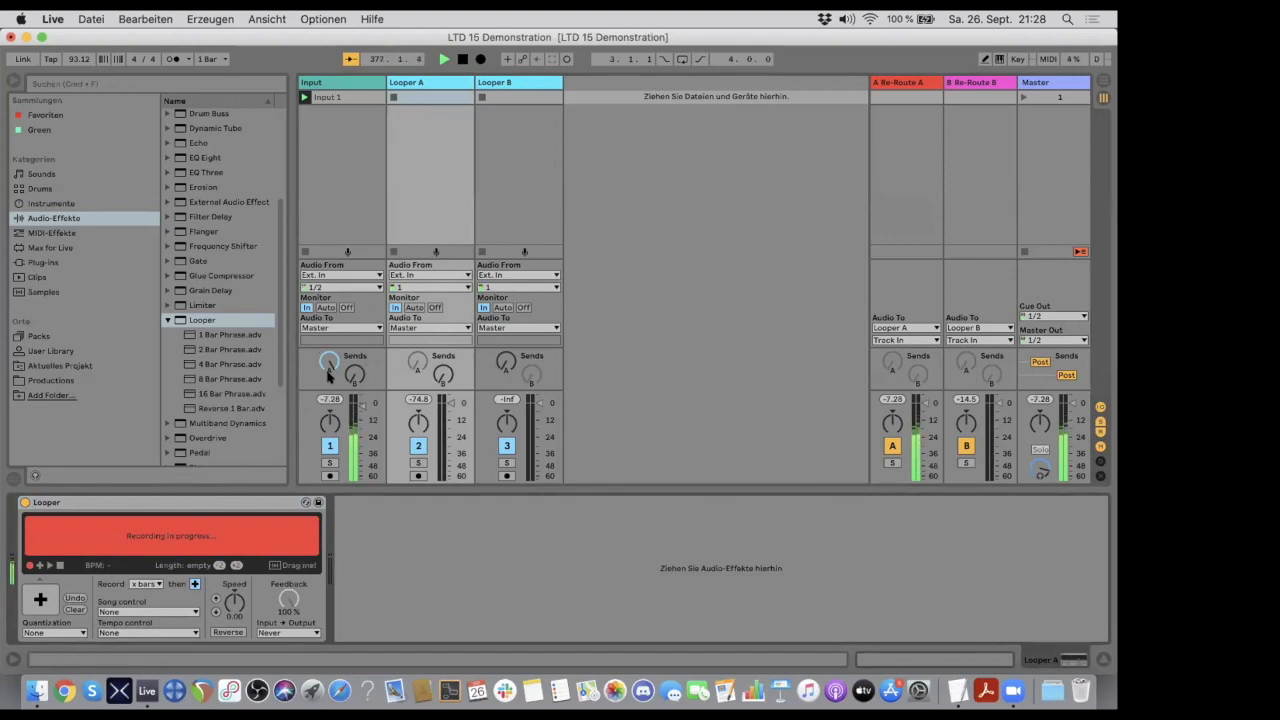
left_click(38, 600)
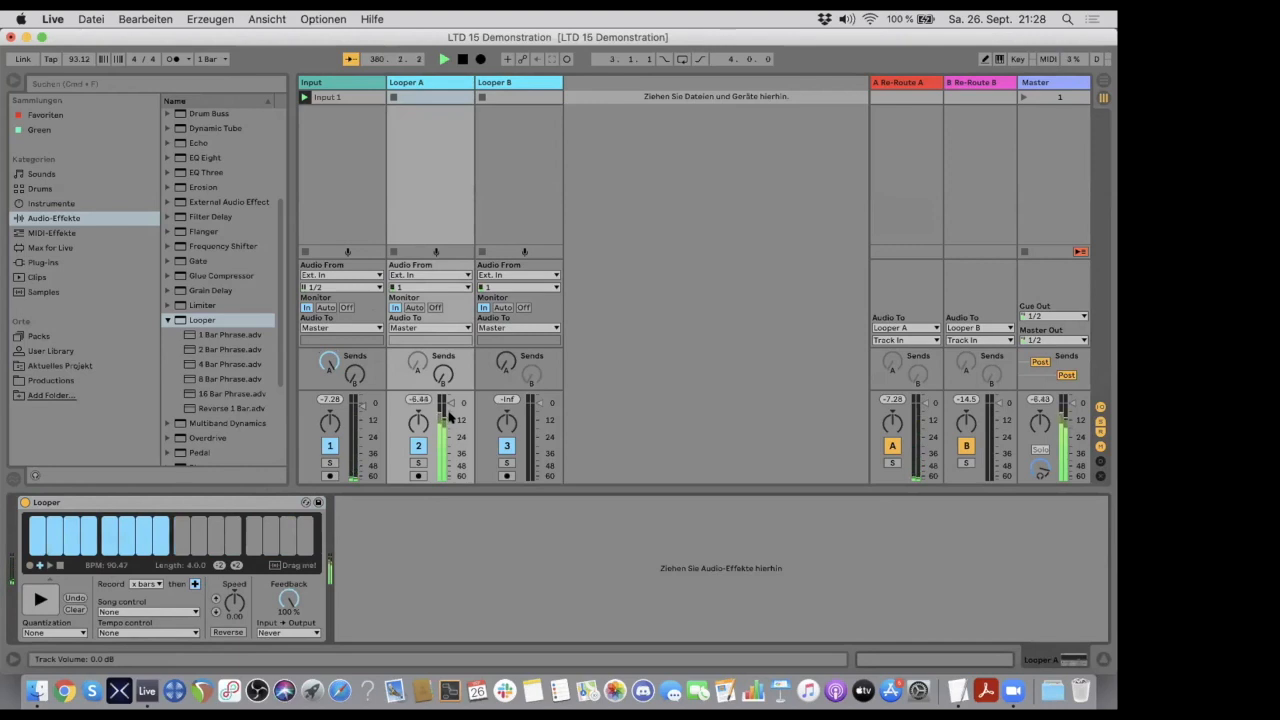
left_click_drag(451, 404, 451, 412)
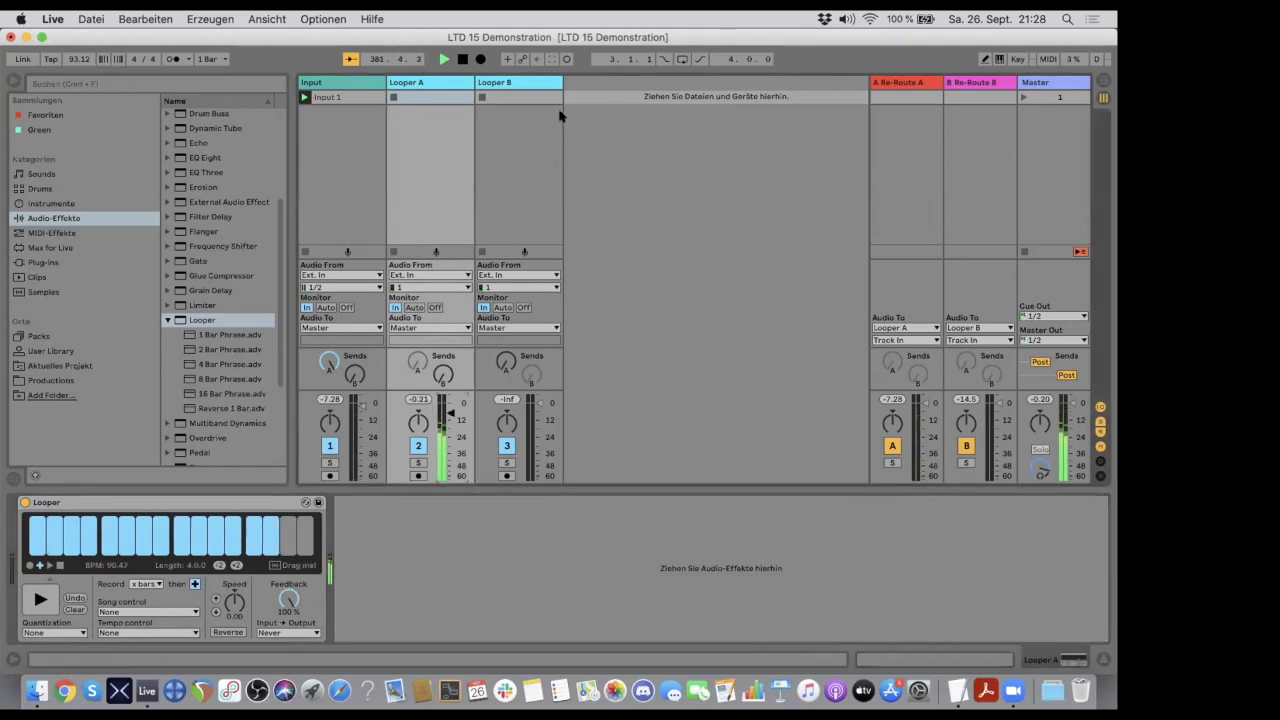
- End Looper B's recording into overdub and switch the Input track's feed from send A to a fully raised send B
left_click(523, 82)
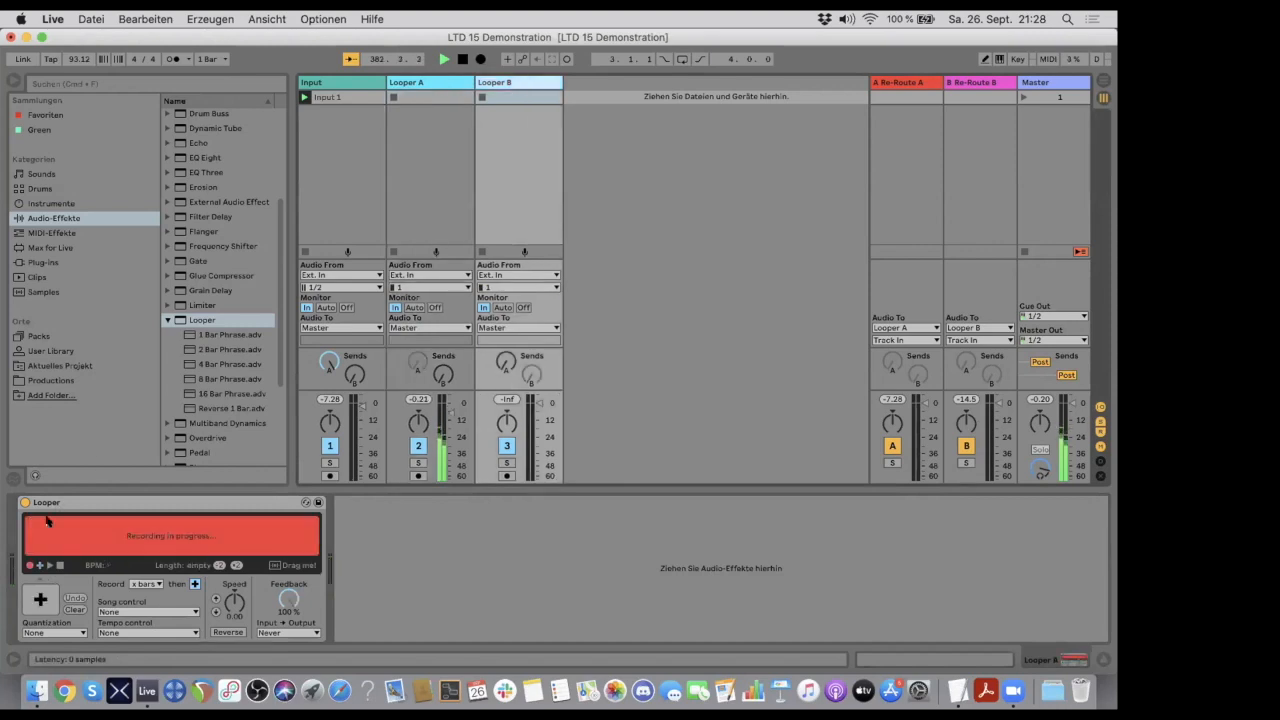
left_click(40, 599)
left_click_drag(355, 374, 355, 341)
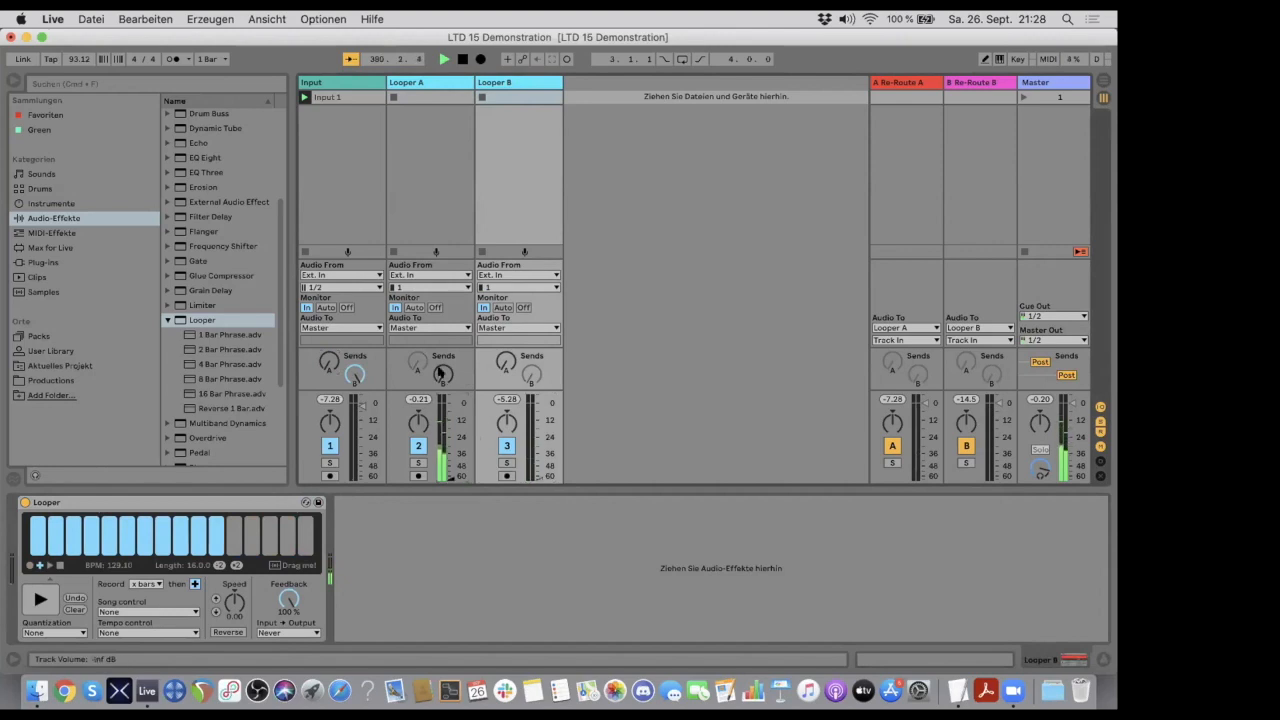
- Compare the lengths and playback positions of the loops running in Looper A and Looper B
left_click(500, 82)
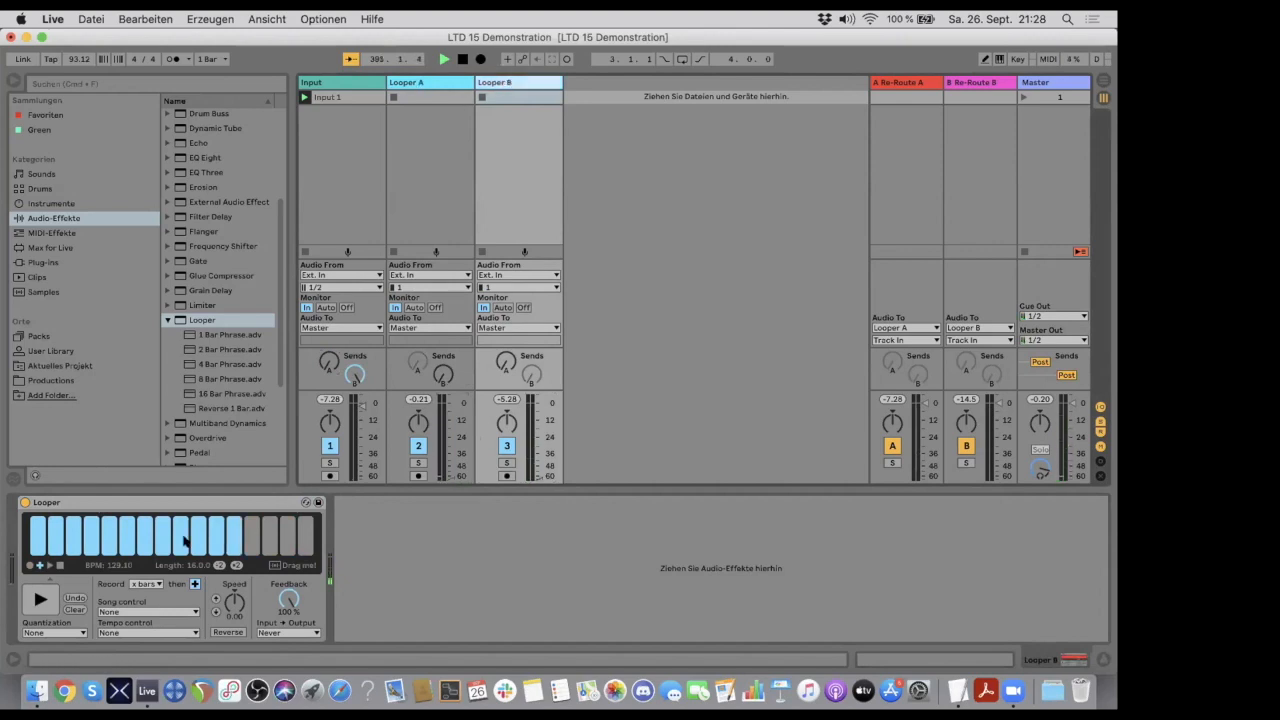
left_click(441, 84)
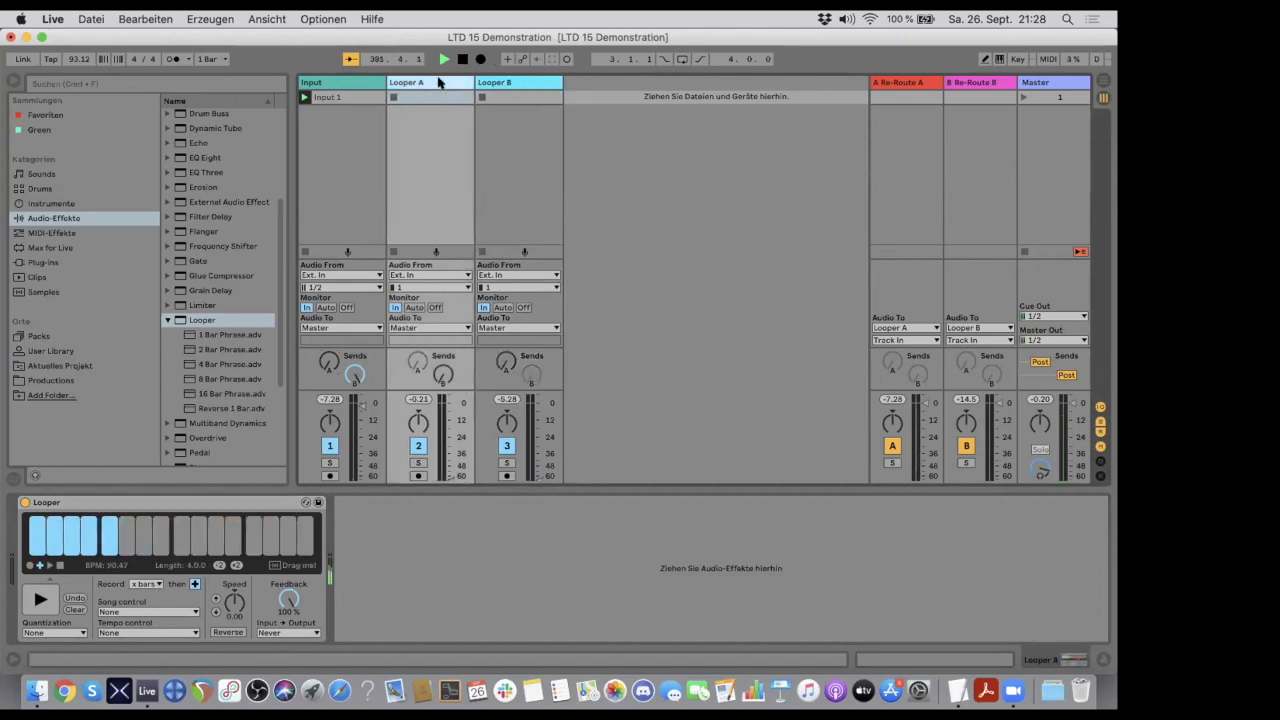
left_click(518, 85)
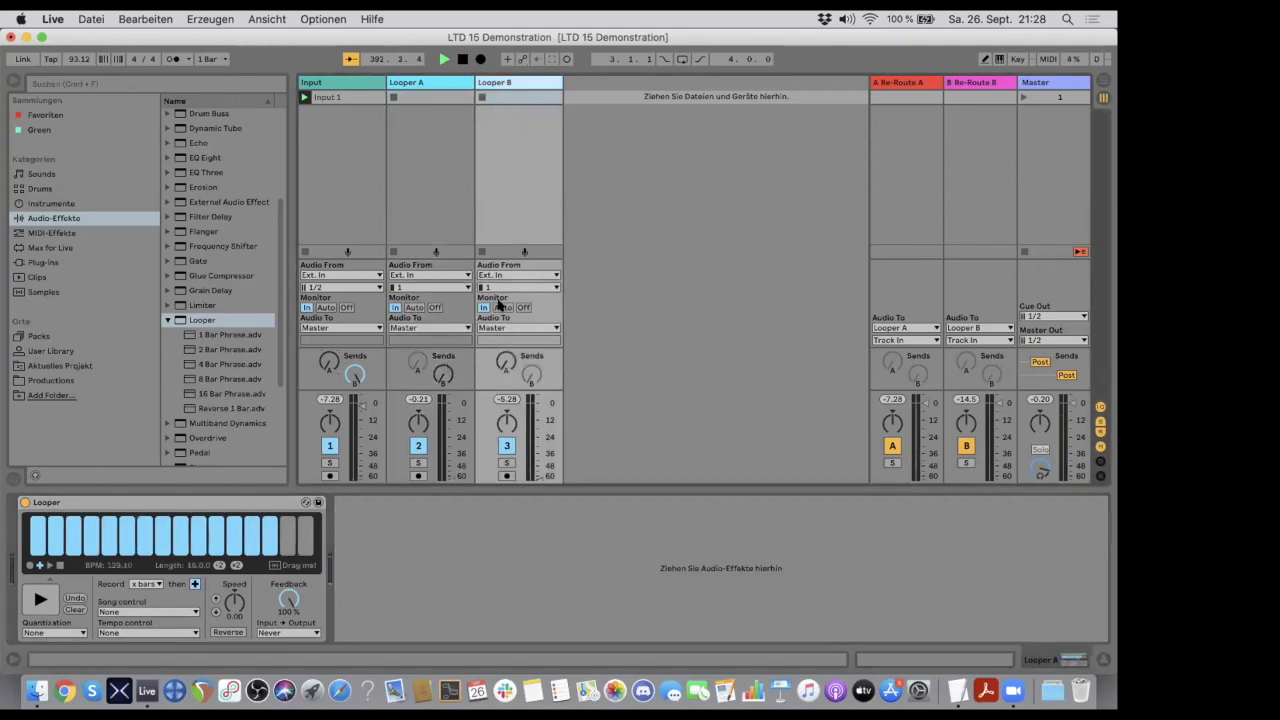
- Set Audio From to No Input on the Looper A and Looper B tracks, checking Looper B's loop
left_click(426, 275)
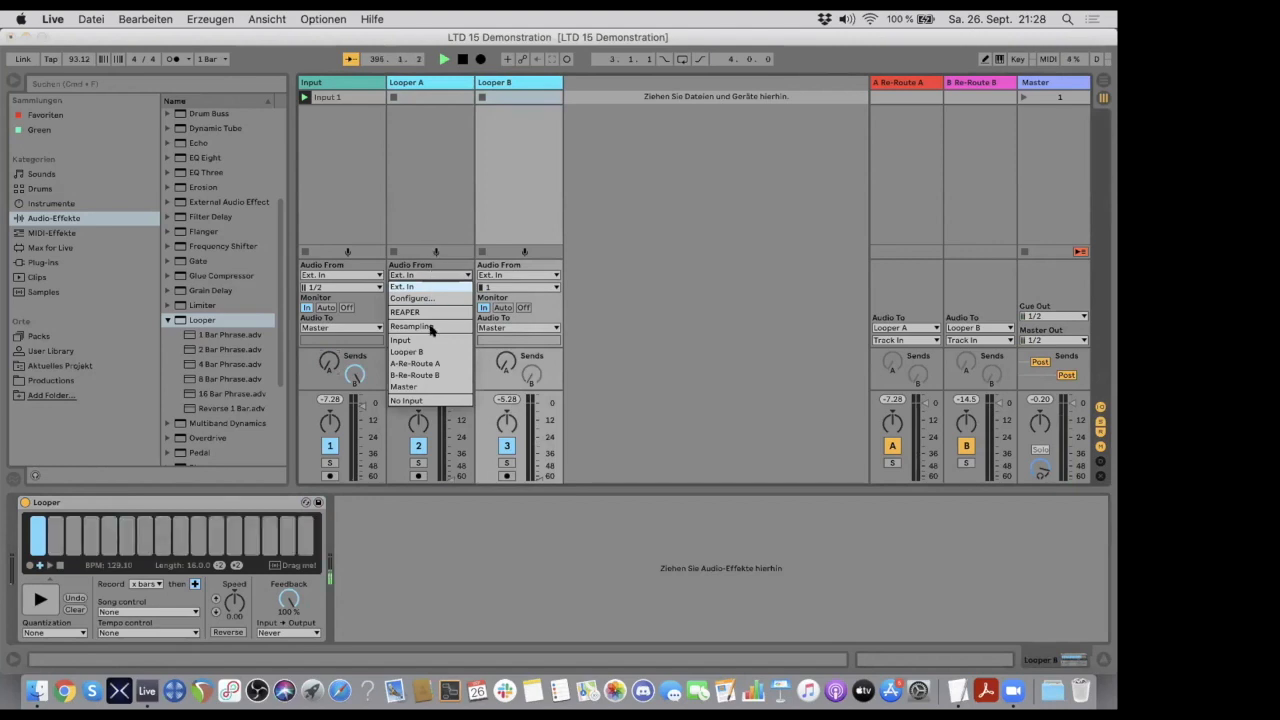
left_click(428, 400)
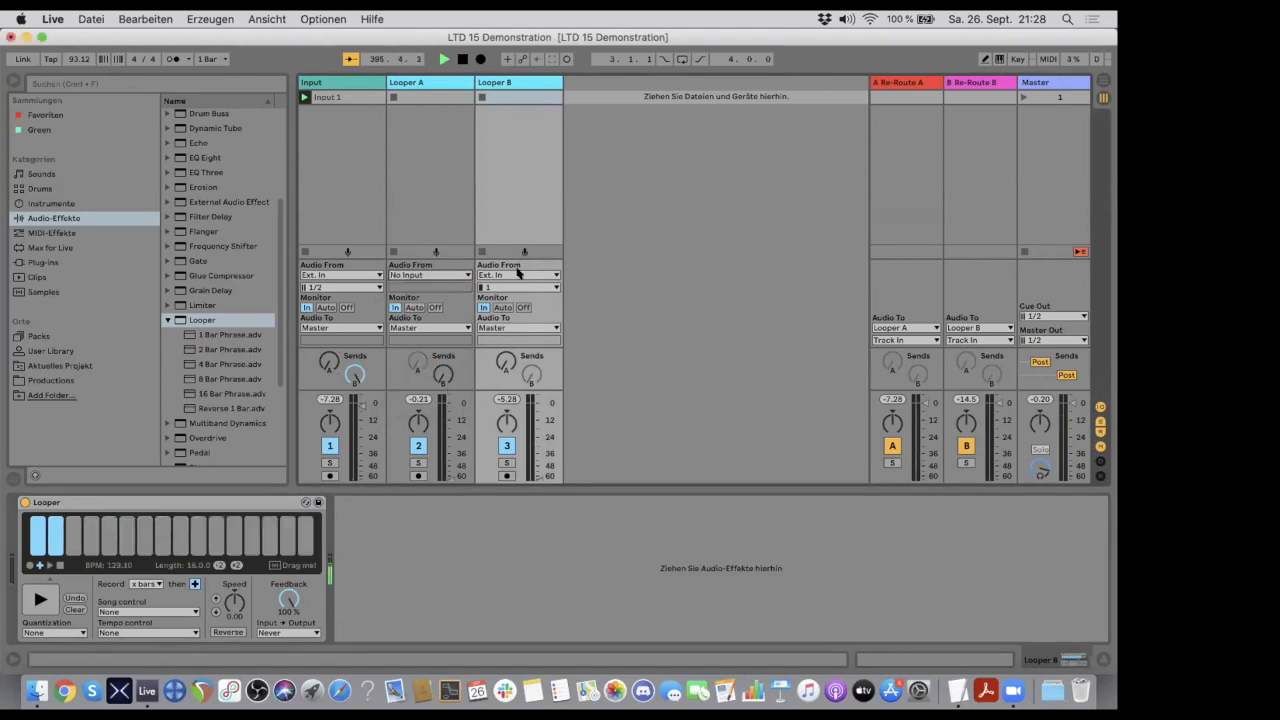
left_click(518, 274)
left_click(527, 401)
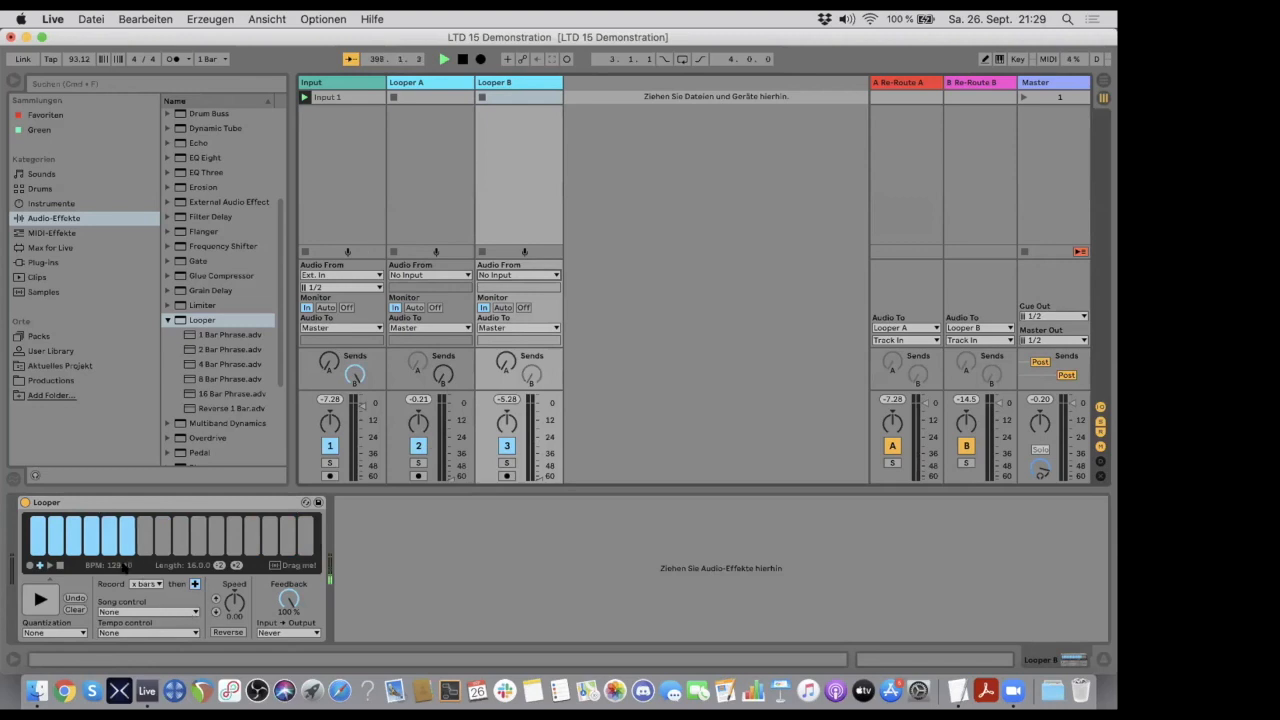
left_click(70, 608)
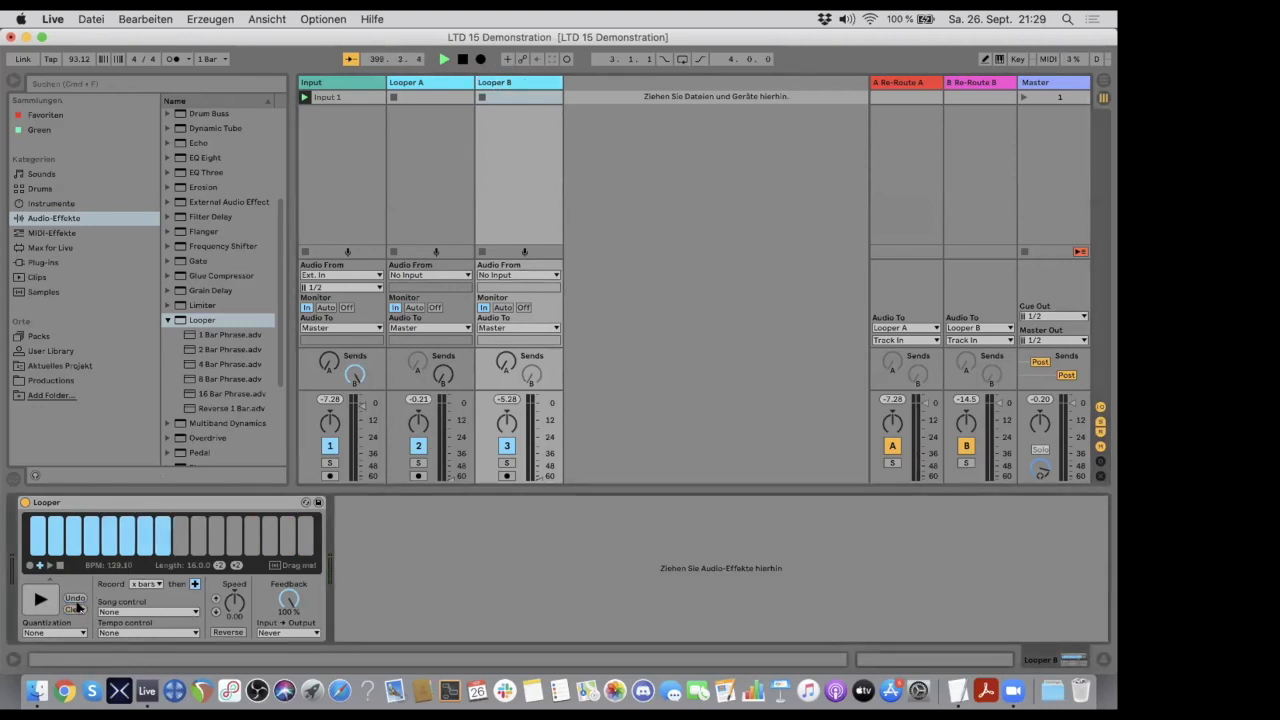
- Bring the track volumes of Looper A and Looper B back up and compare their free-running loops
left_click(419, 82)
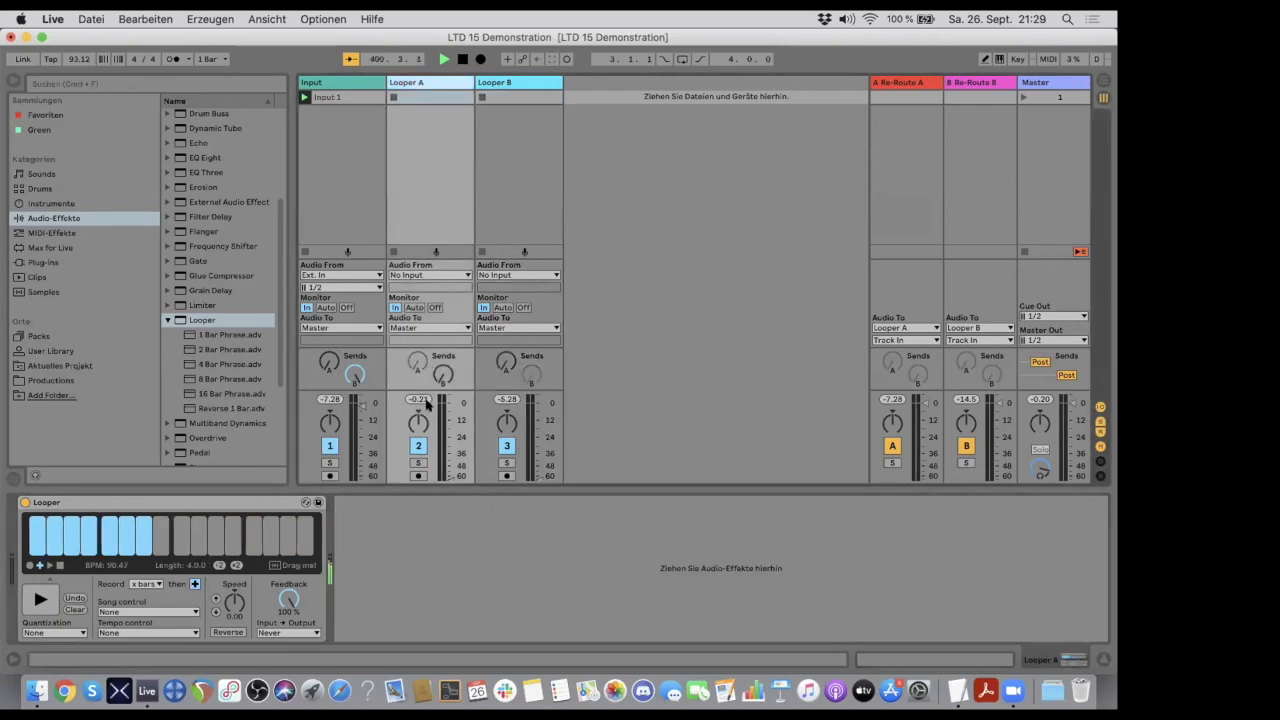
left_click_drag(451, 476, 451, 420)
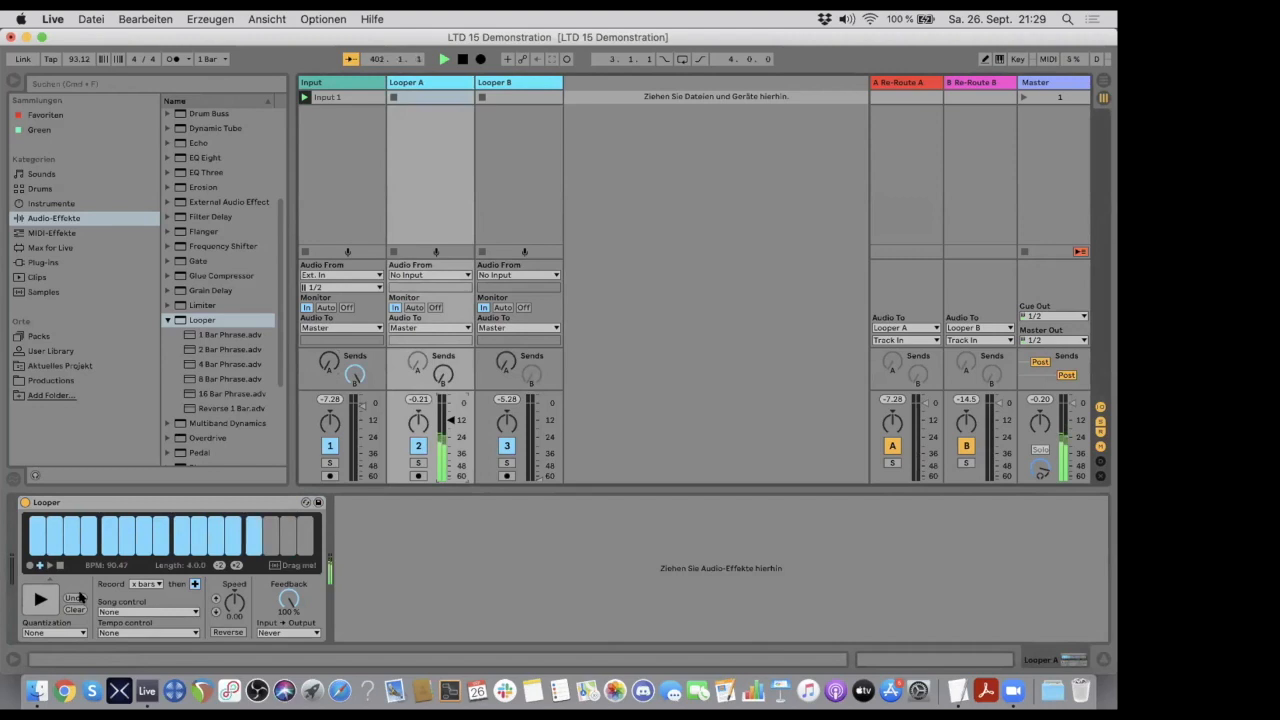
left_click(517, 84)
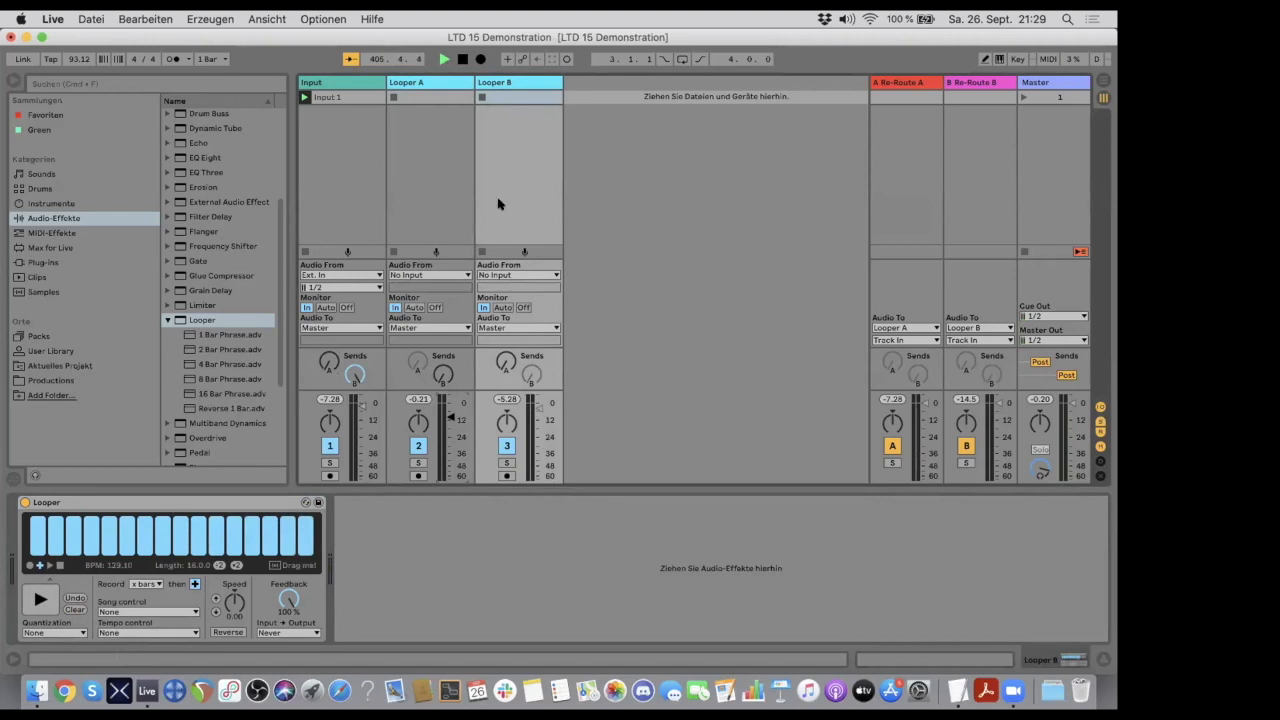
left_click(451, 84)
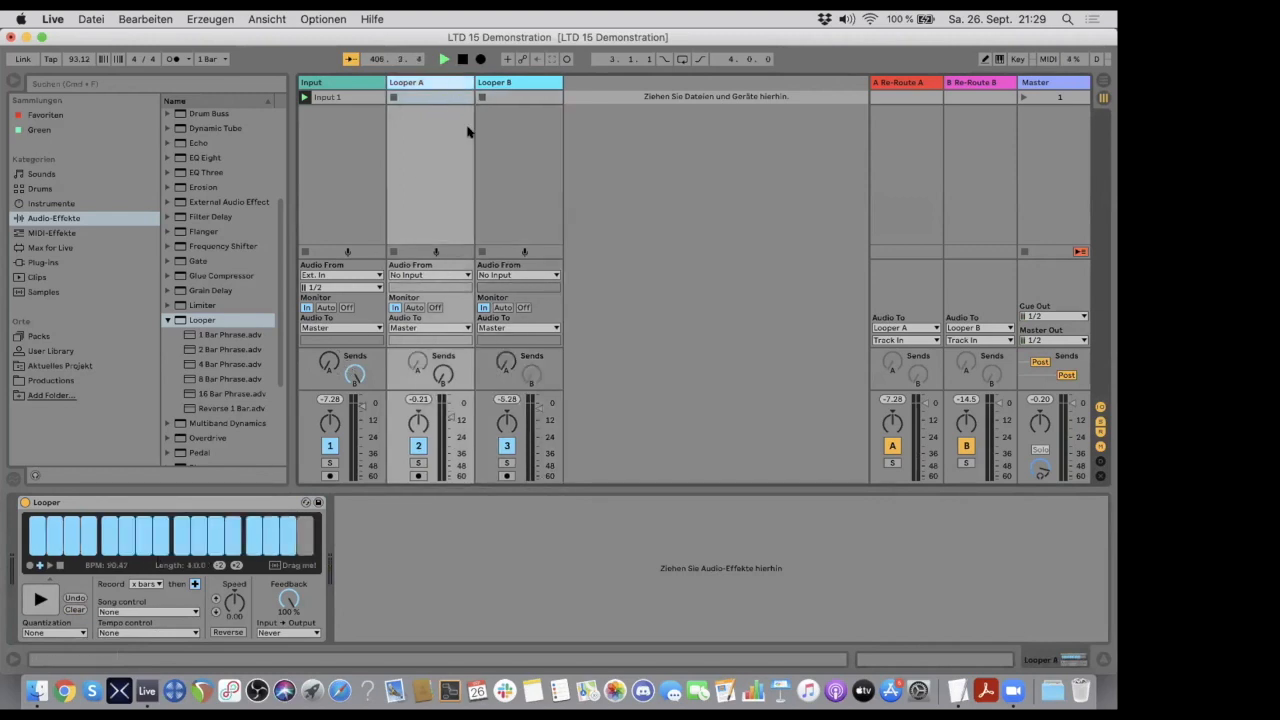
left_click(512, 83)
left_click(466, 84)
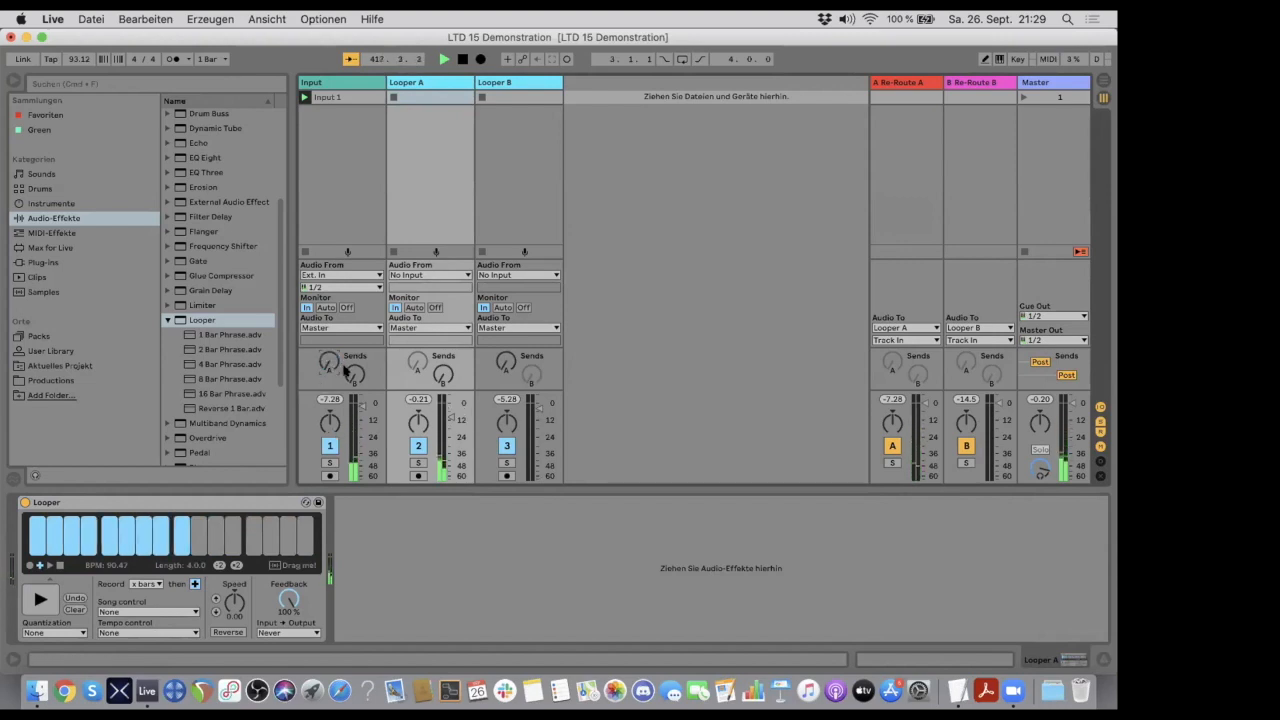
- Raise the Input track's send B fully and show Looper B's Looper device
left_click_drag(355, 374, 364, 359)
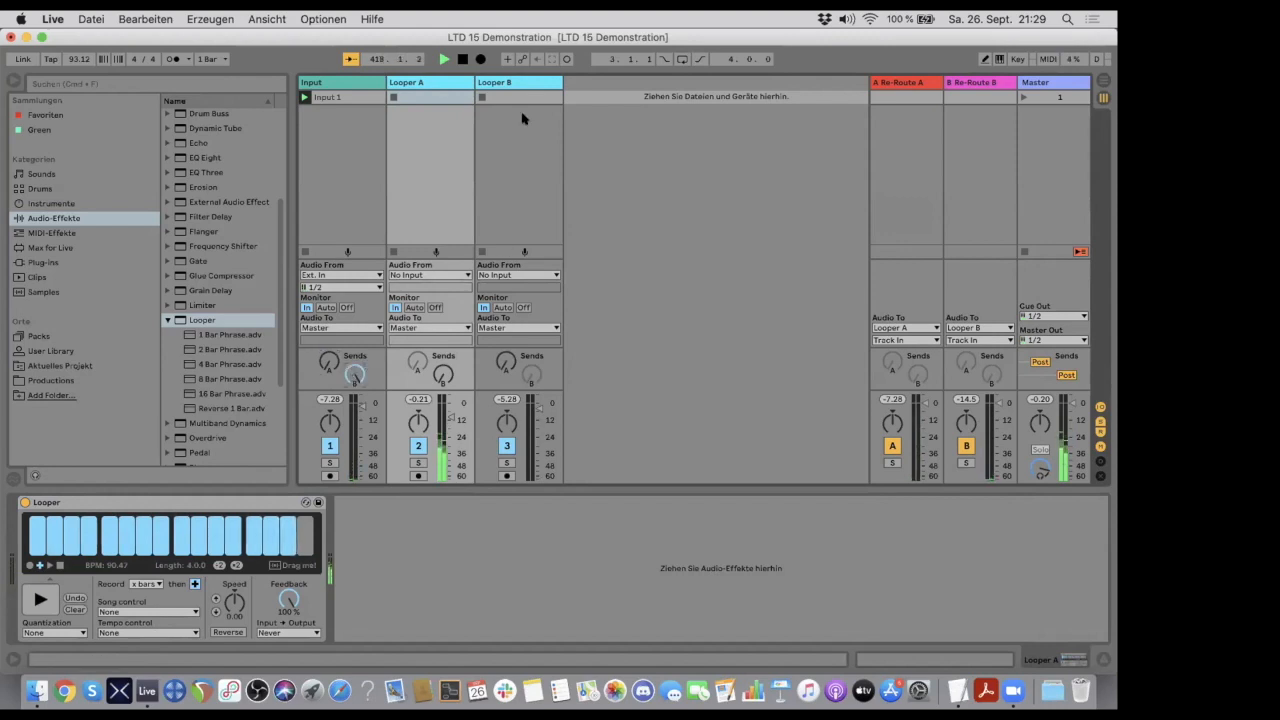
left_click(519, 82)
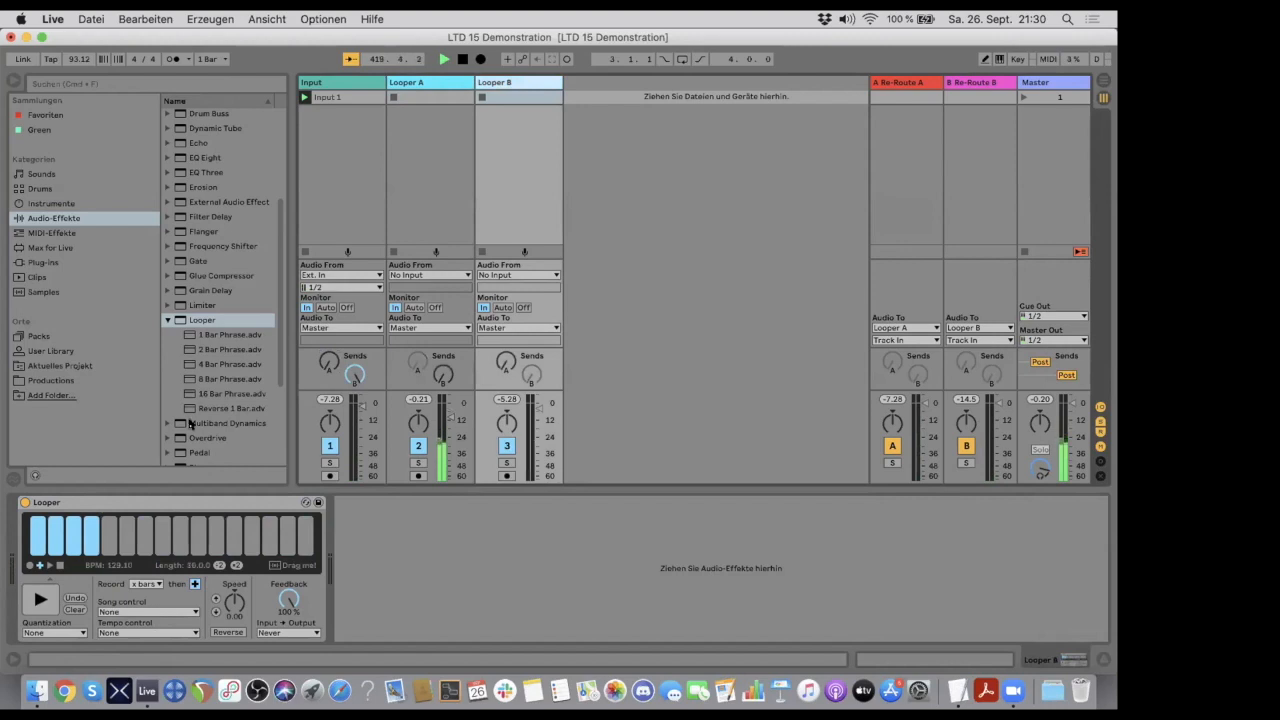
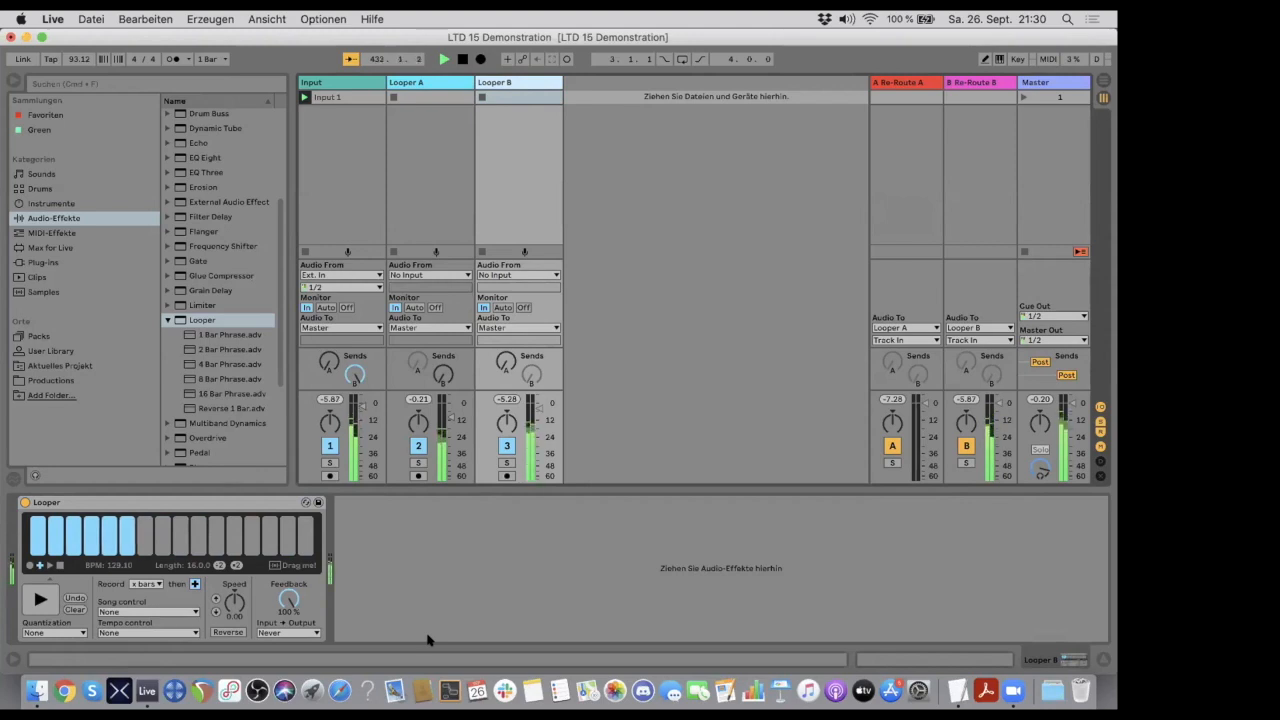
- Fine-tune Looper A's track volume to about -7.5 dB and check the loops running in Looper A and Looper B
mouse_move(451, 417)
left_mouse_down()
mouse_move(452, 481)
mouse_move(451, 414)
left_mouse_up()
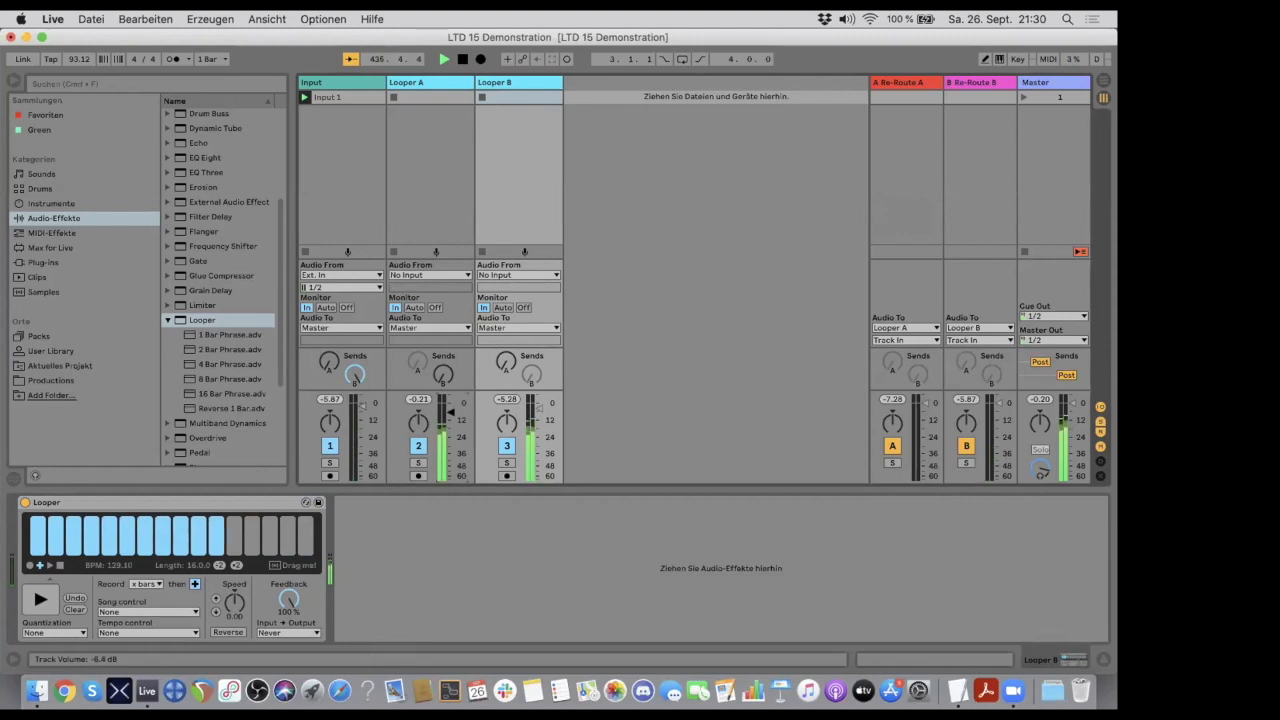
left_click(424, 84)
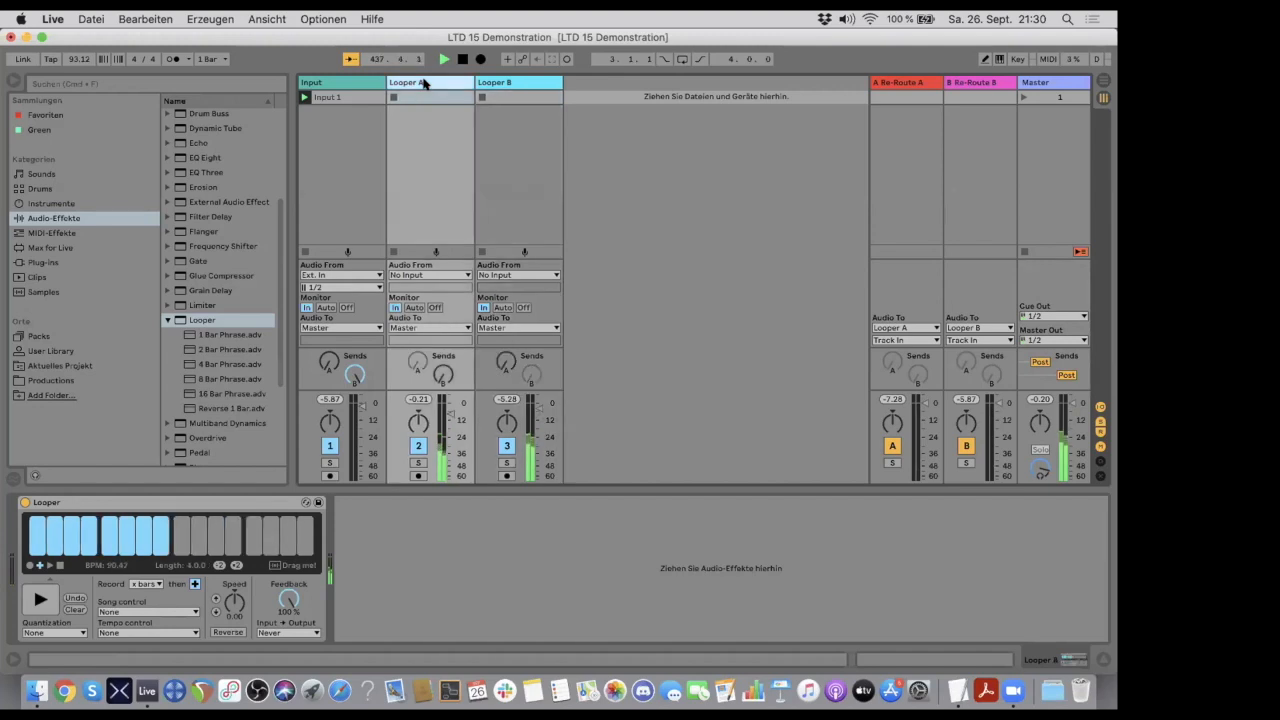
left_click(500, 83)
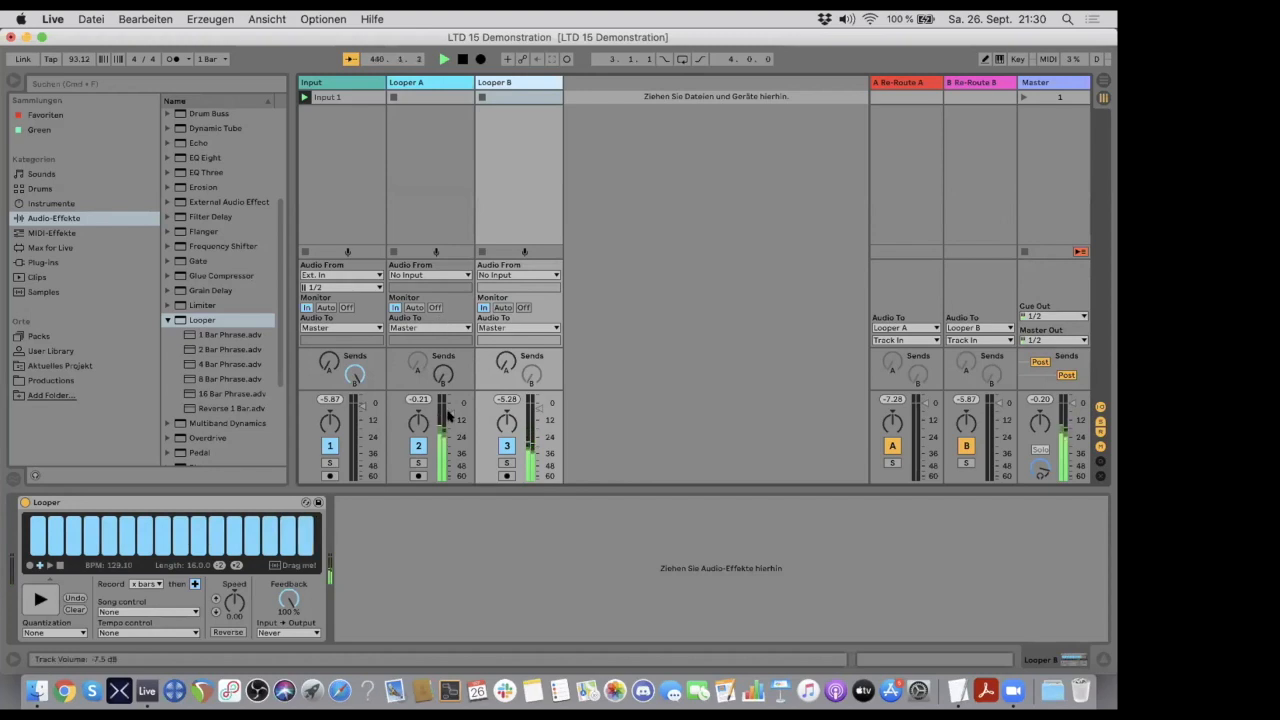
- Cross-feed the loopers by partly raising Looper B's send A and Looper A's send B, and turn the Input track's send B fully down
left_click_drag(502, 370, 502, 328)
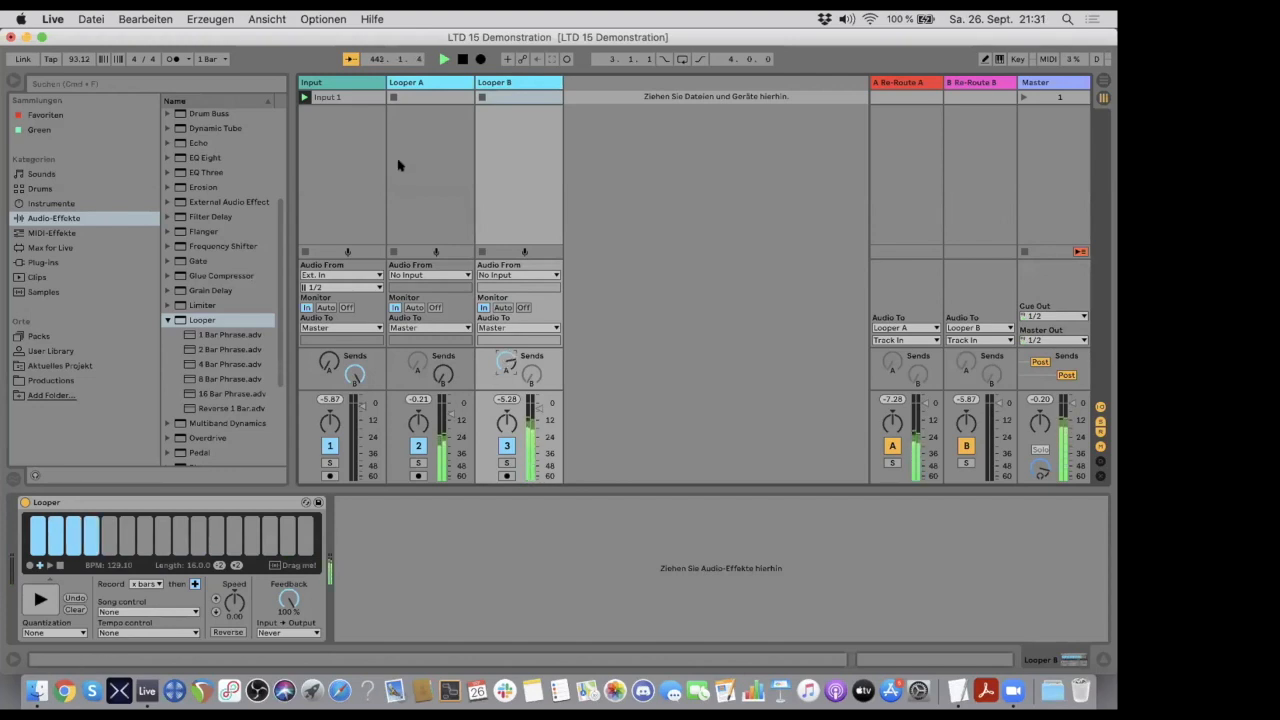
left_click(428, 83)
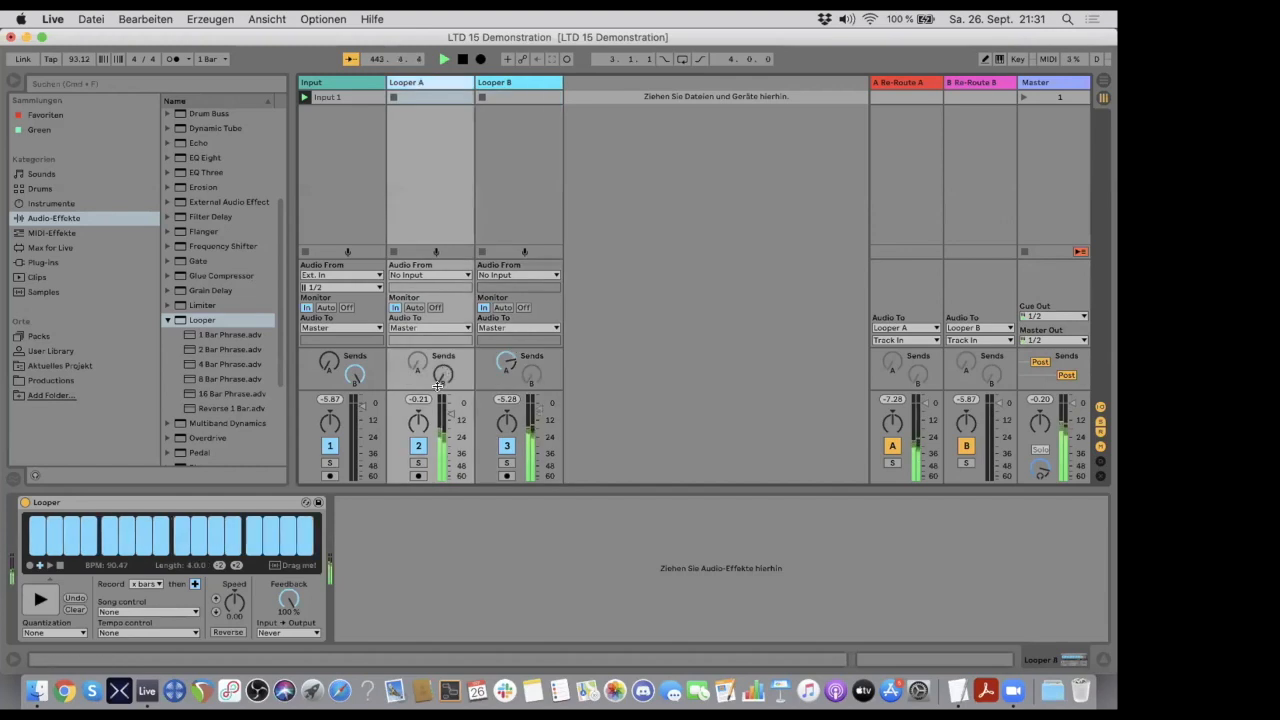
left_click_drag(440, 379, 440, 365)
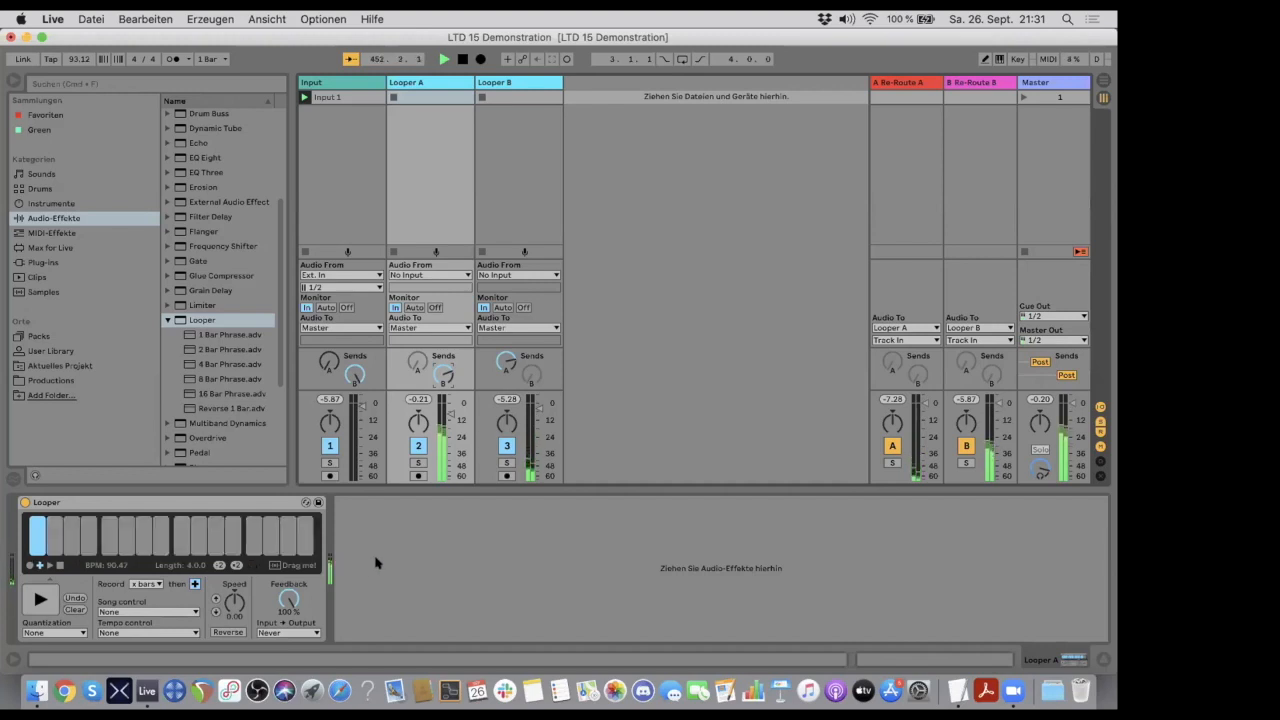
left_click(516, 82)
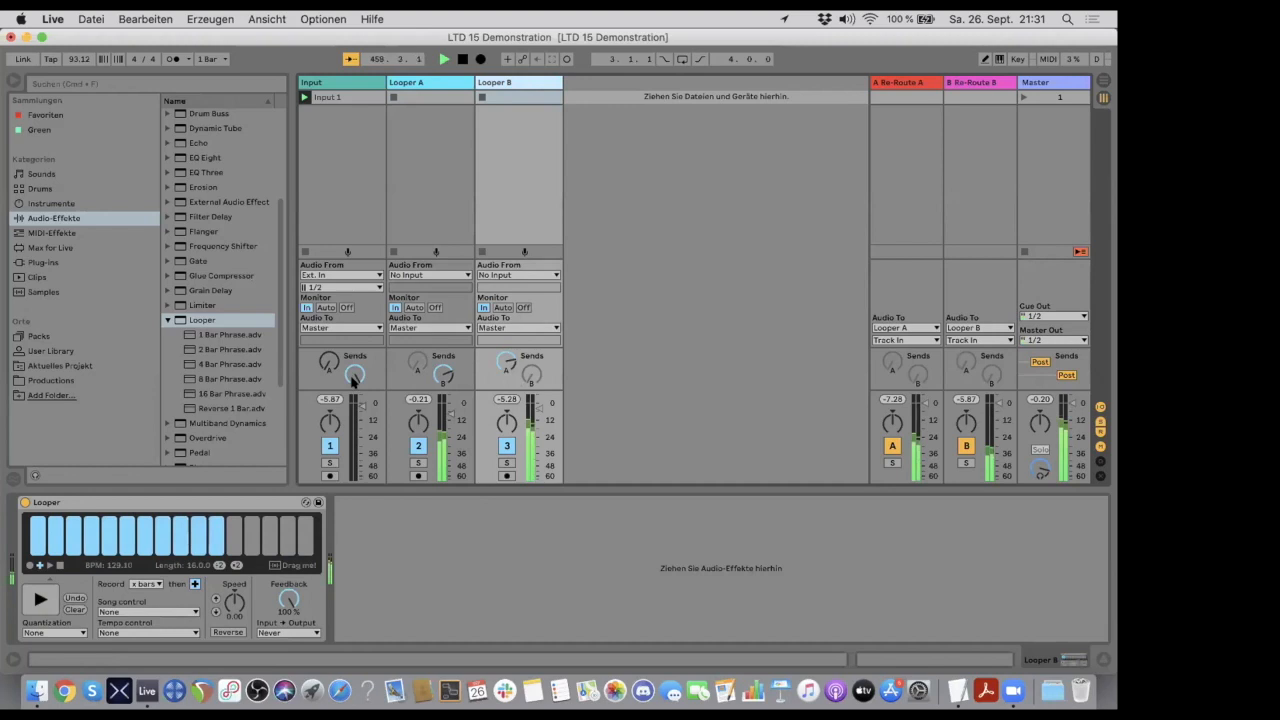
left_click_drag(355, 374, 355, 450)
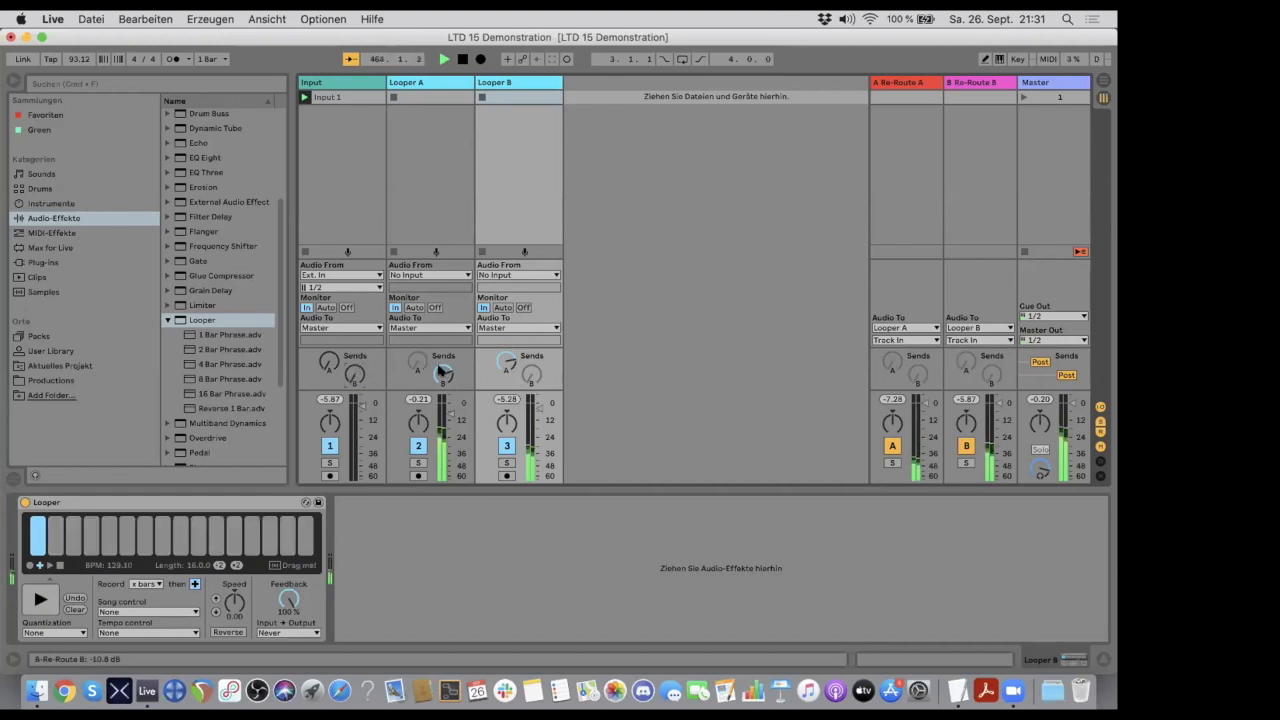
- Lower the cross-feed to -21.6 dB on Looper A's send B and -23.0 dB on Looper B's send A
left_click_drag(443, 378, 443, 378)
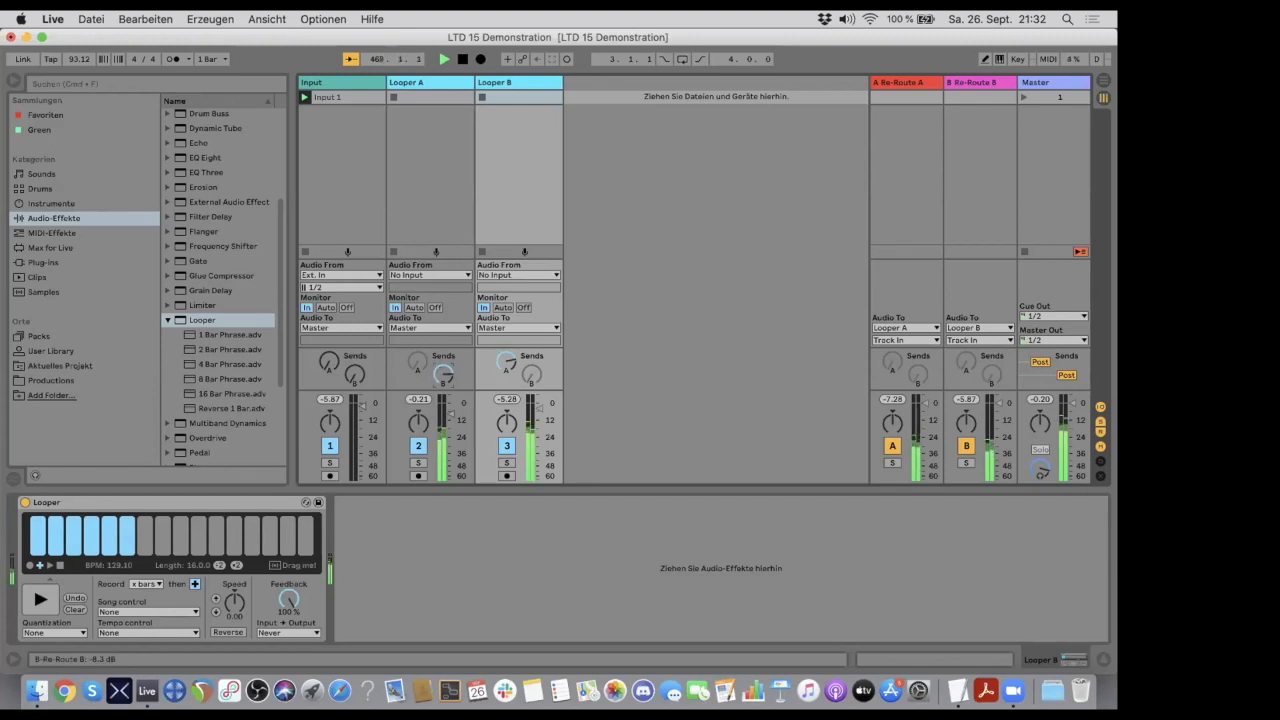
left_click_drag(440, 372, 440, 390)
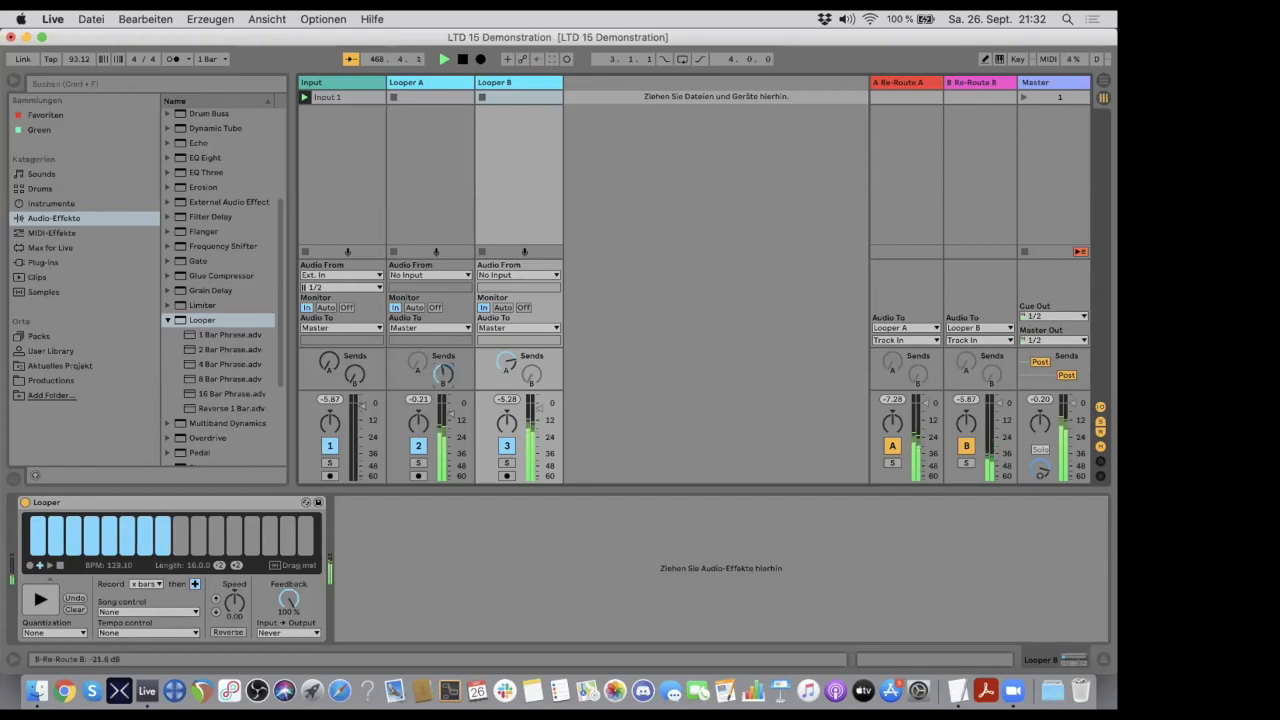
left_click_drag(506, 356, 506, 384)
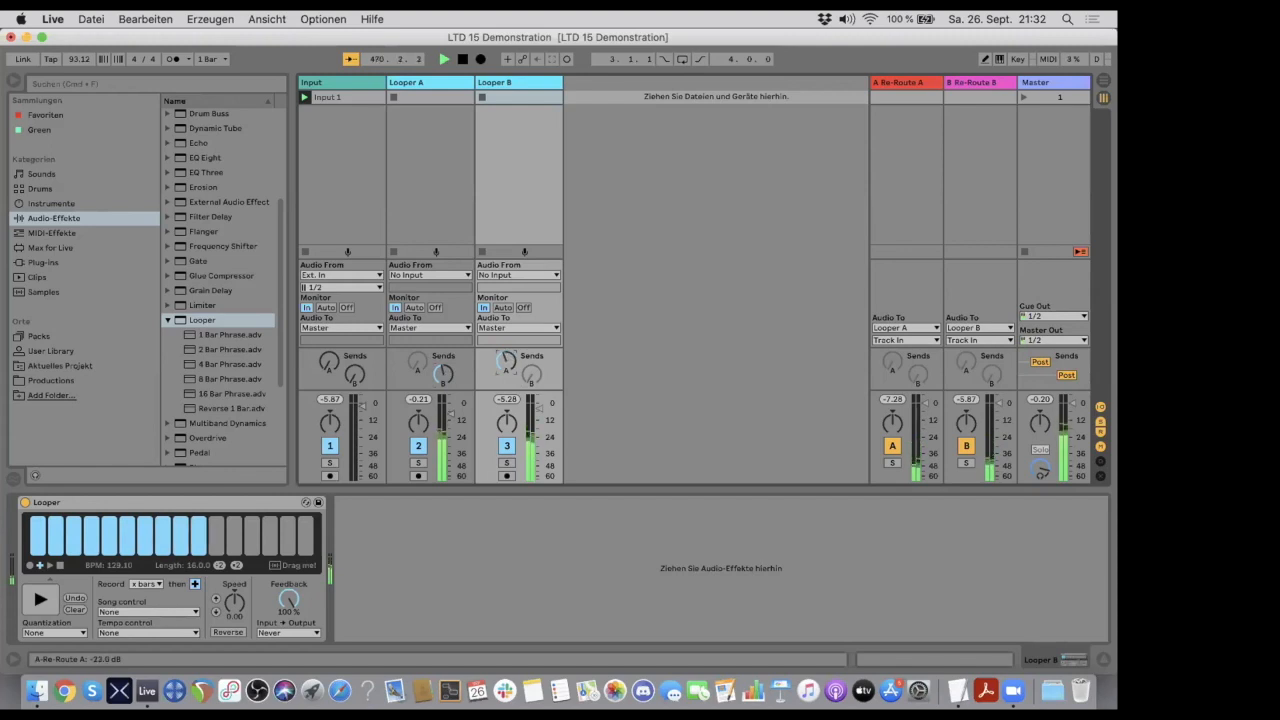
- Raise Looper B's send A and Looper A's send B fully to 0.0 dB, and turn both fully down again
left_click_drag(506, 362, 506, 340)
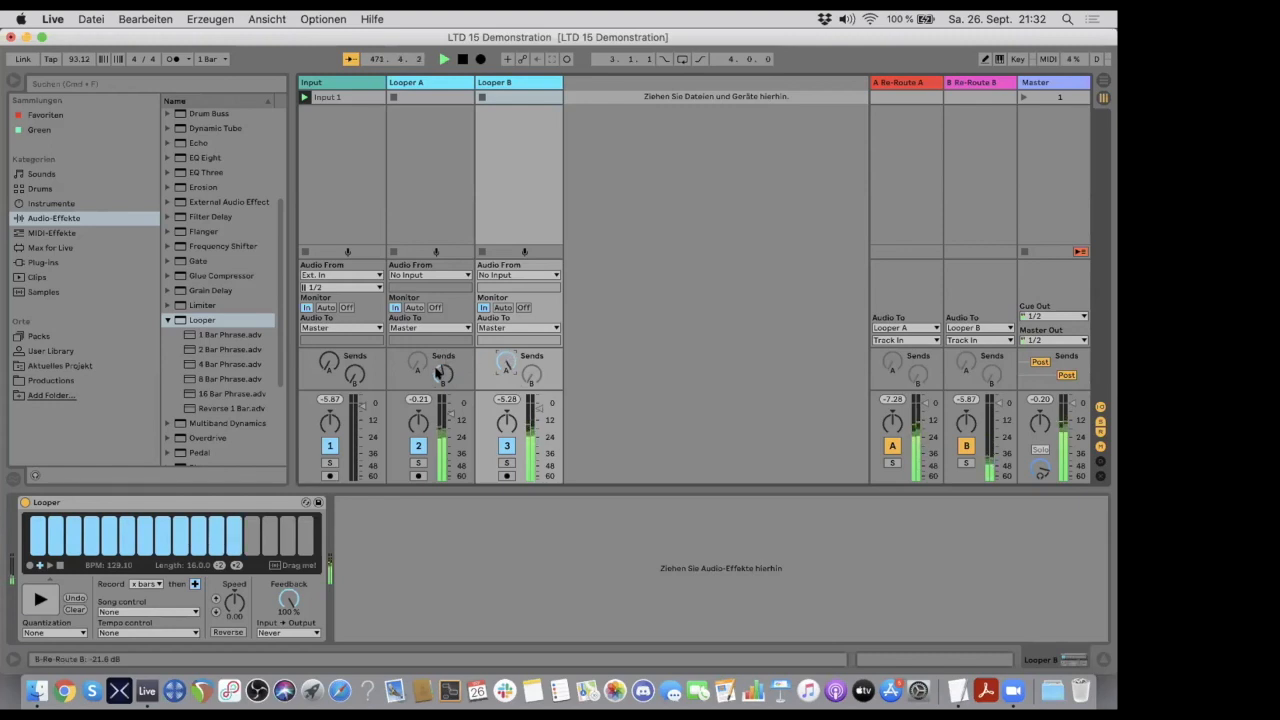
left_click_drag(443, 374, 443, 368)
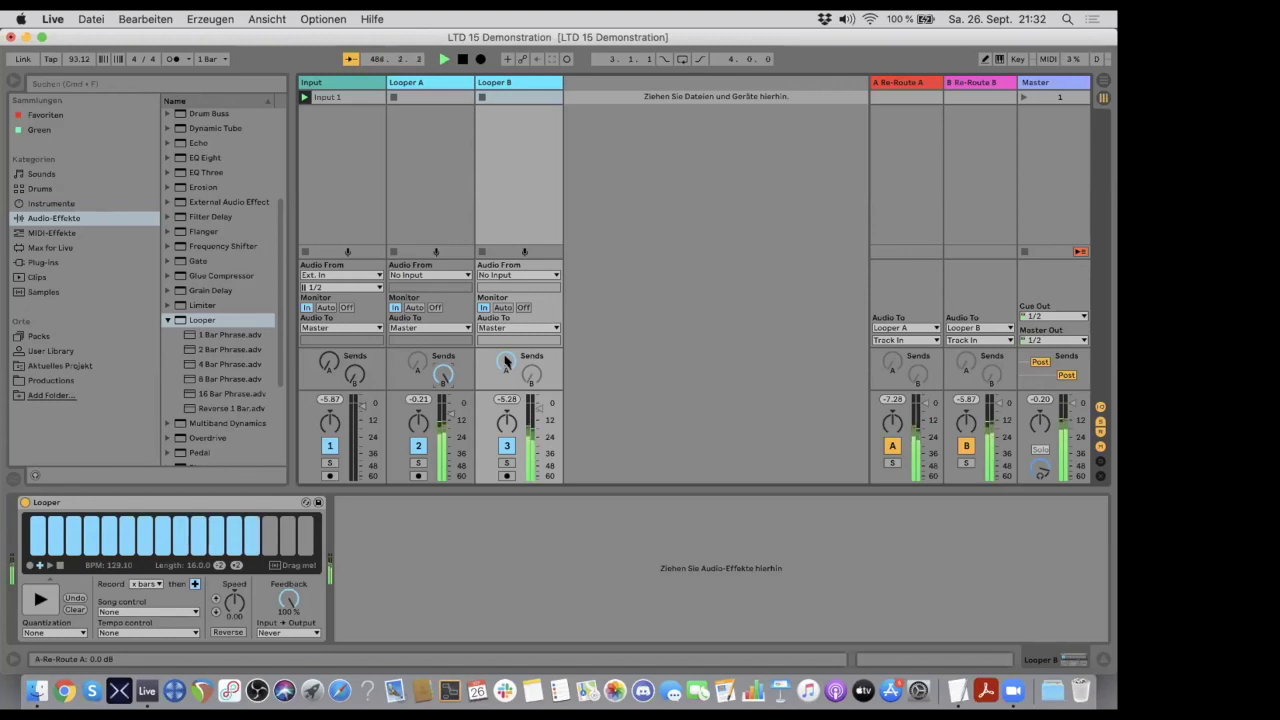
left_click_drag(506, 363, 506, 418)
left_click_drag(506, 364, 443, 406)
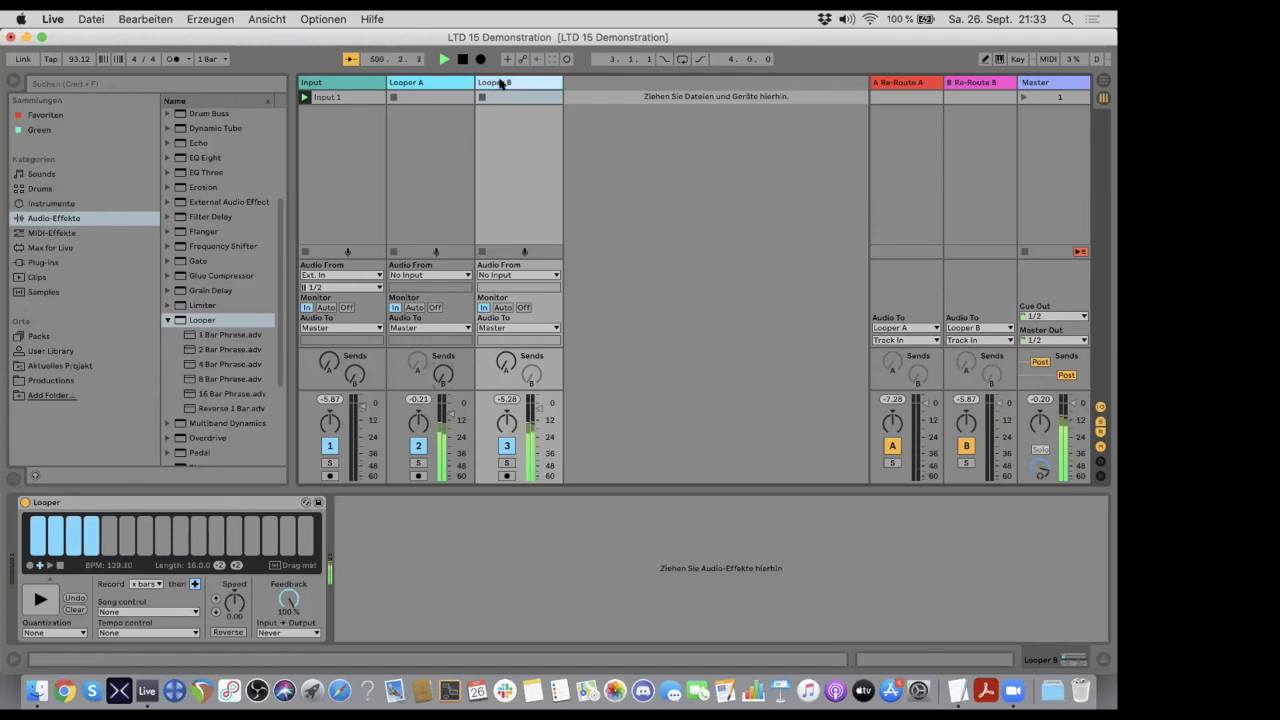
- Compare the playback positions and lengths of the loops running independently in Looper A and Looper B
left_click(432, 84)
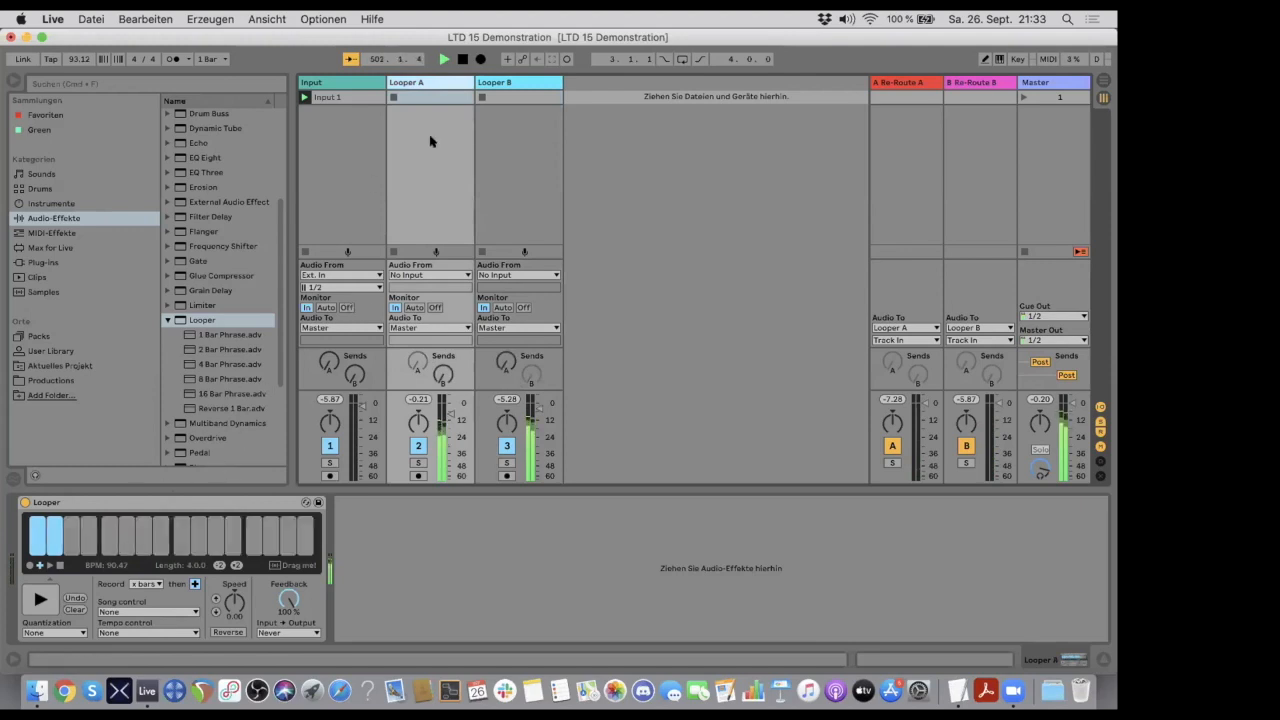
left_click(510, 84)
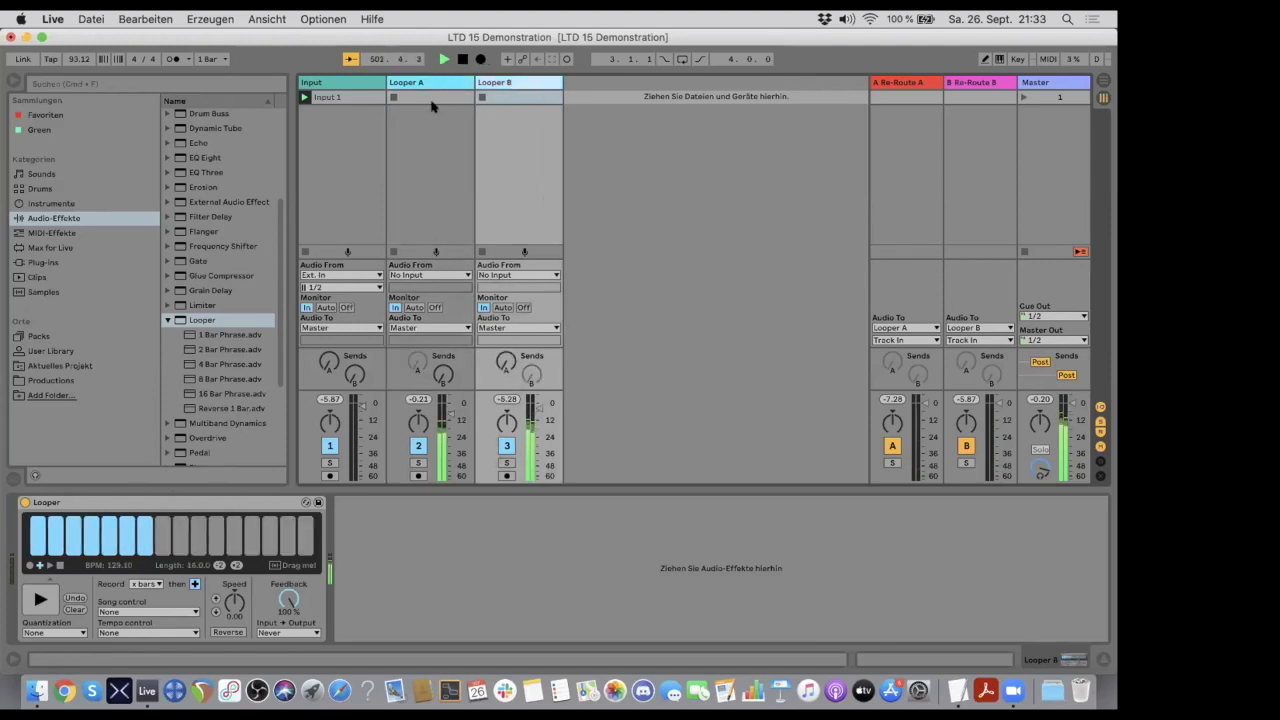
left_click(420, 82)
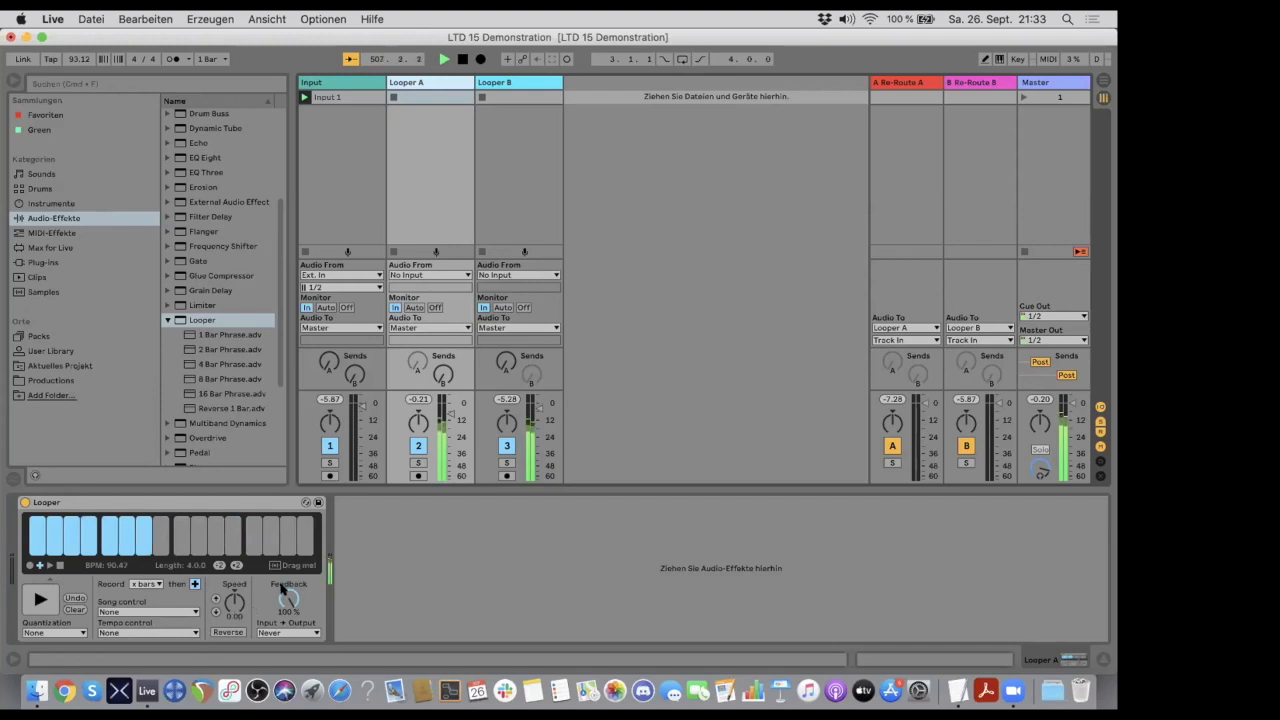
left_click(512, 82)
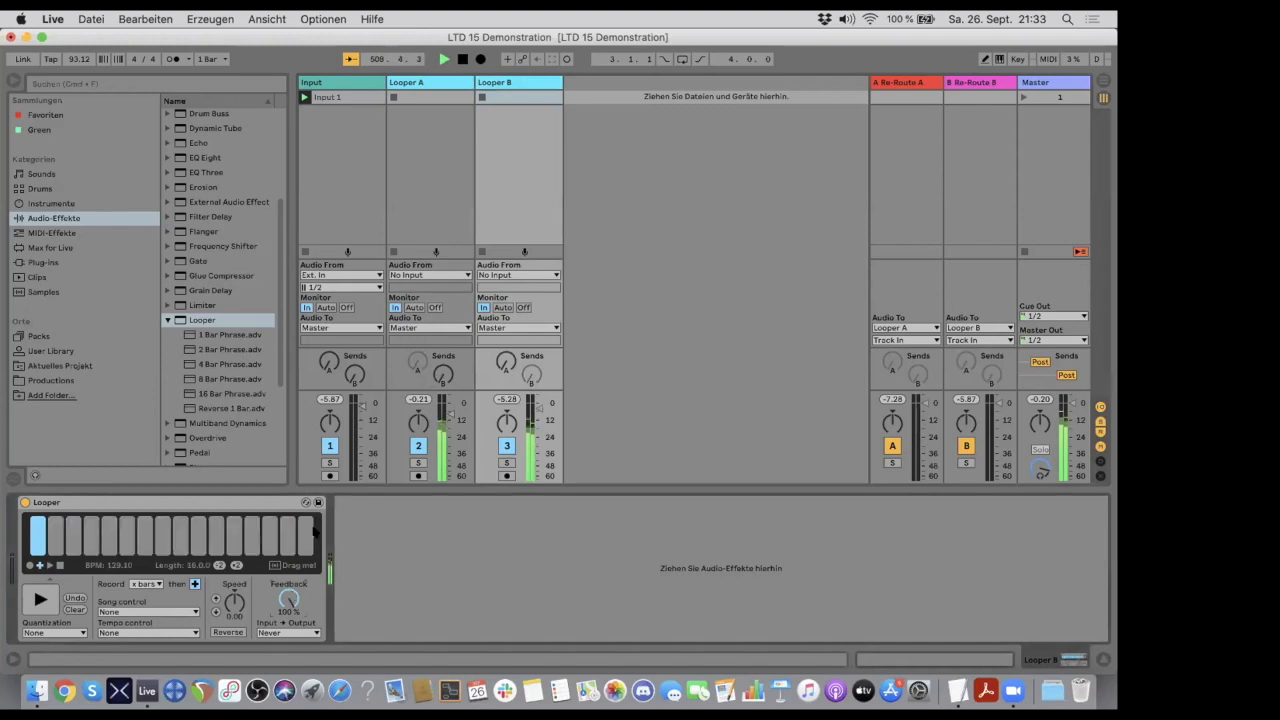
left_click(432, 85)
left_click(508, 84)
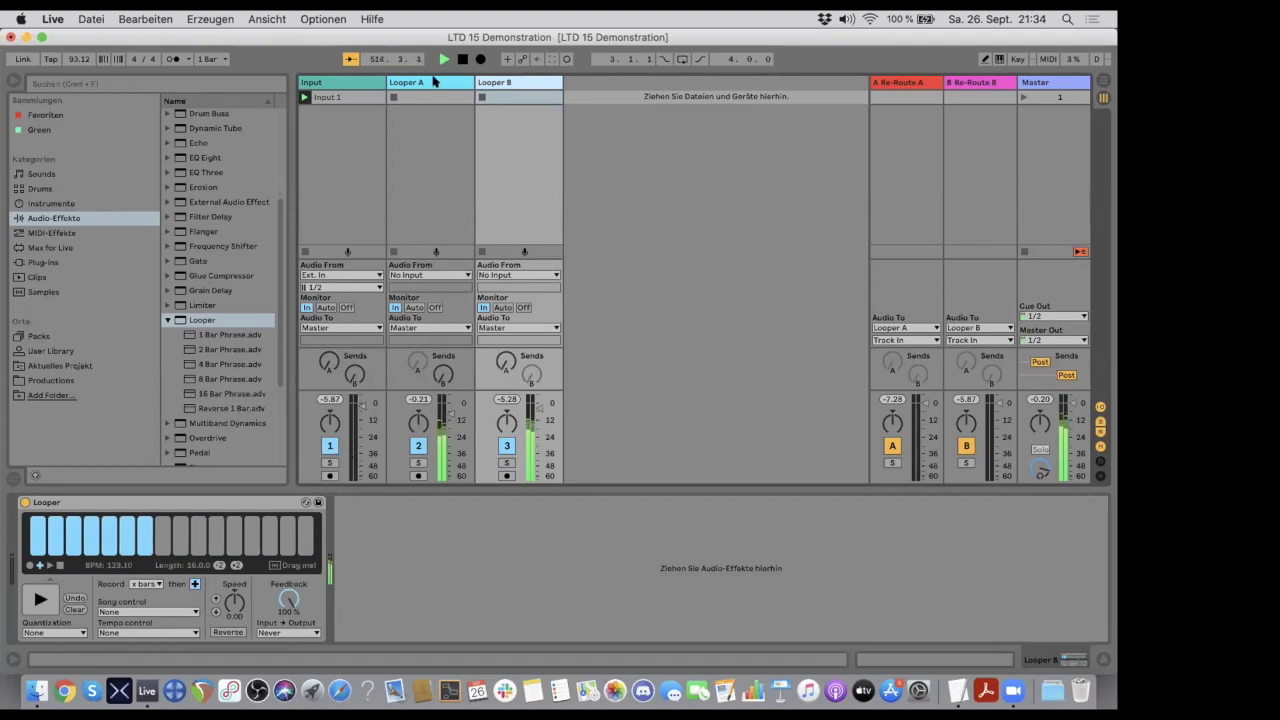
left_click(435, 81)
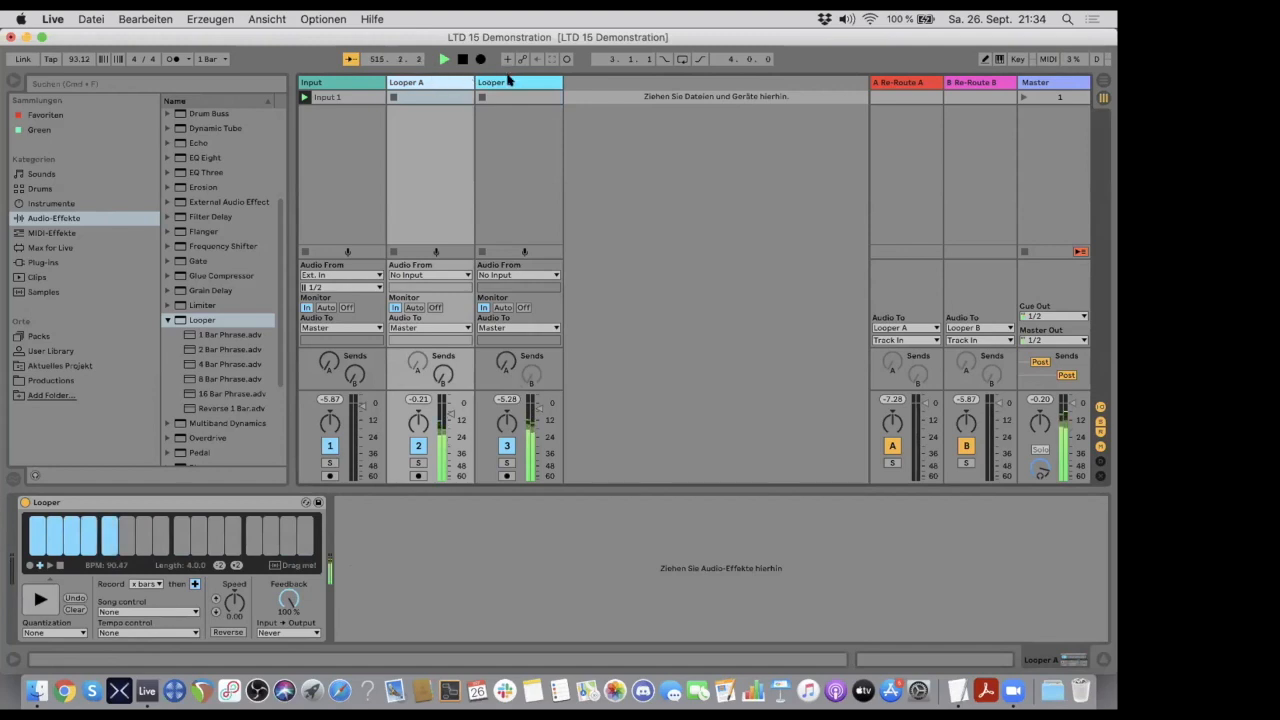
left_click(507, 83)
left_click(435, 84)
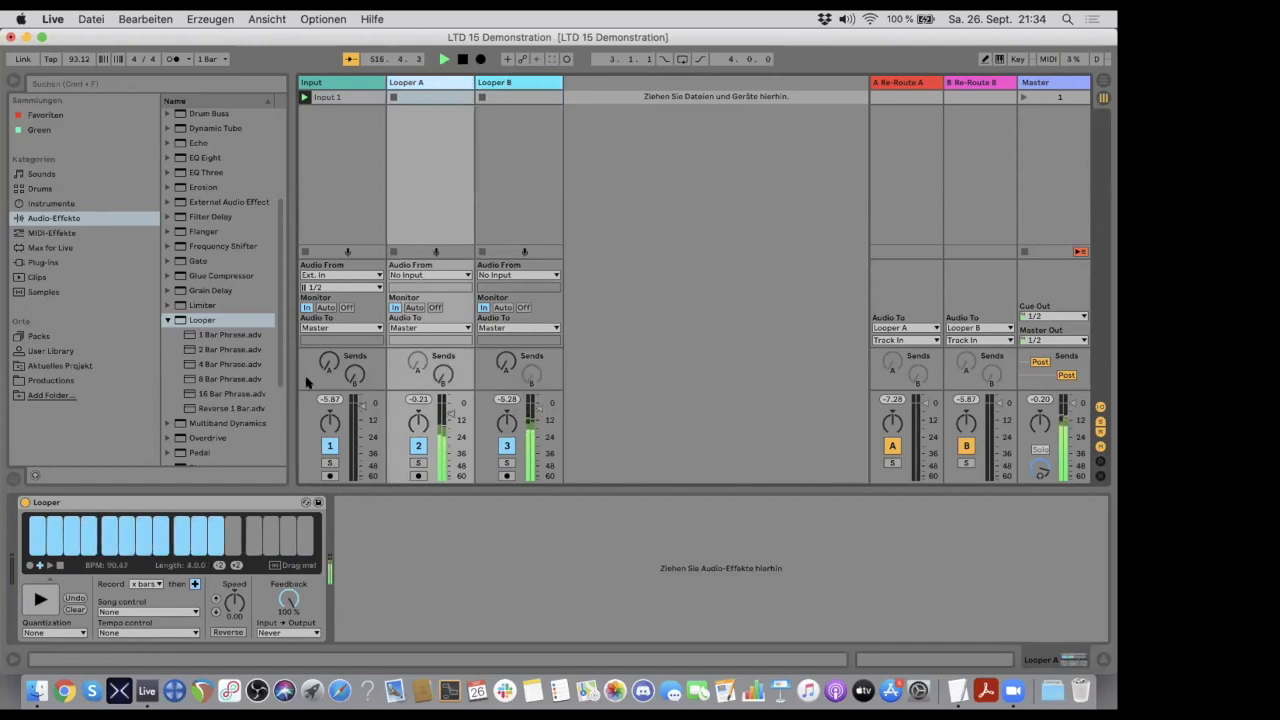
- Stop the loops in Looper A and Looper B, and try Looper B's overdub and play functions, leaving it stopped
left_click(500, 86)
left_click(58, 566)
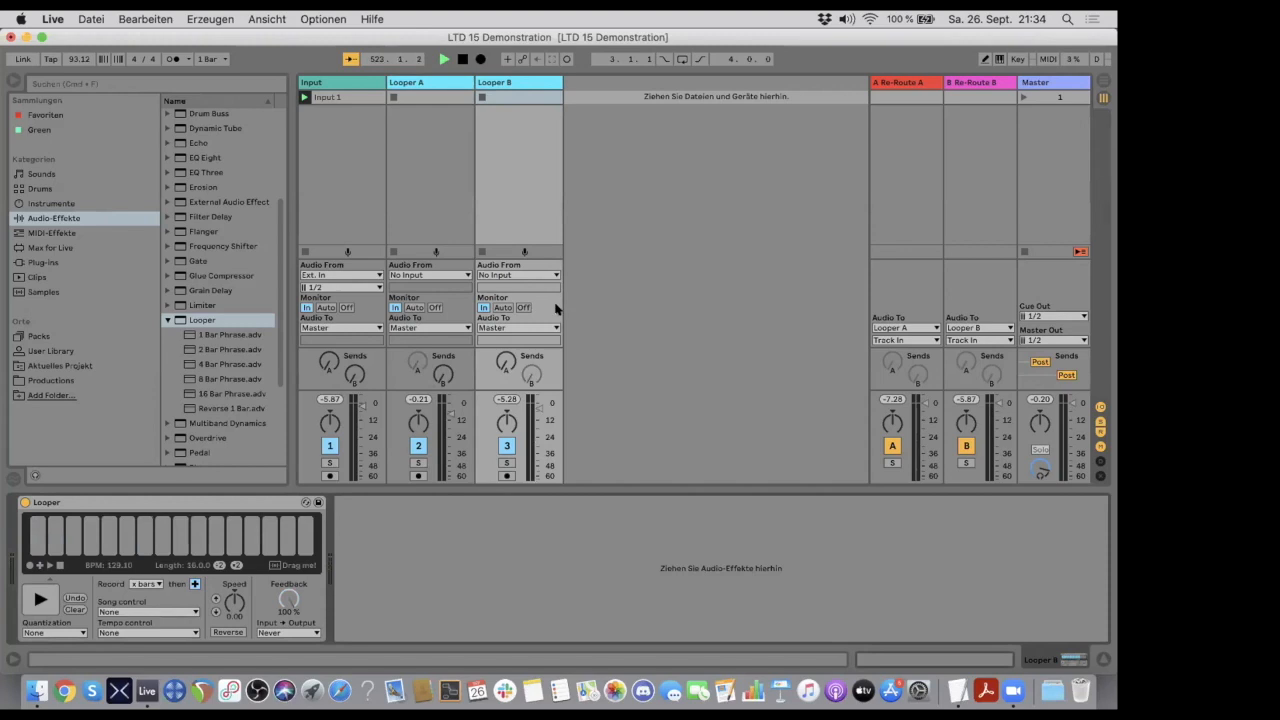
left_click(40, 565)
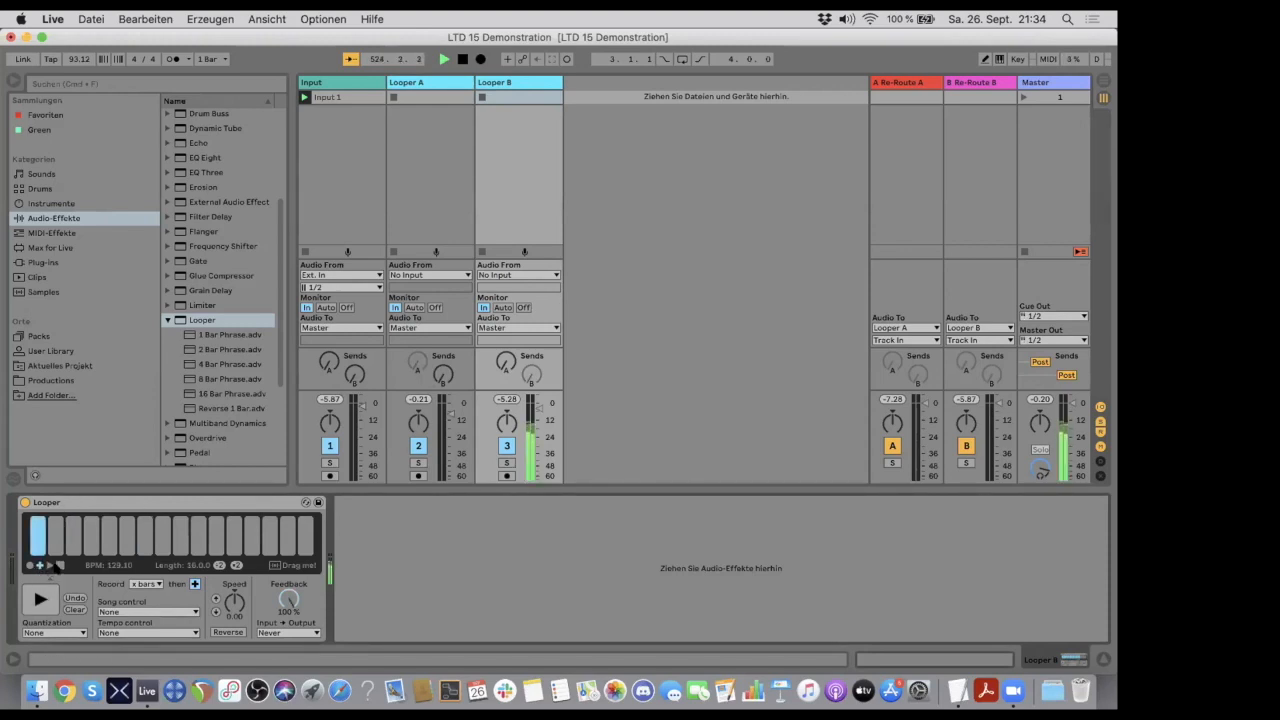
left_click(59, 566)
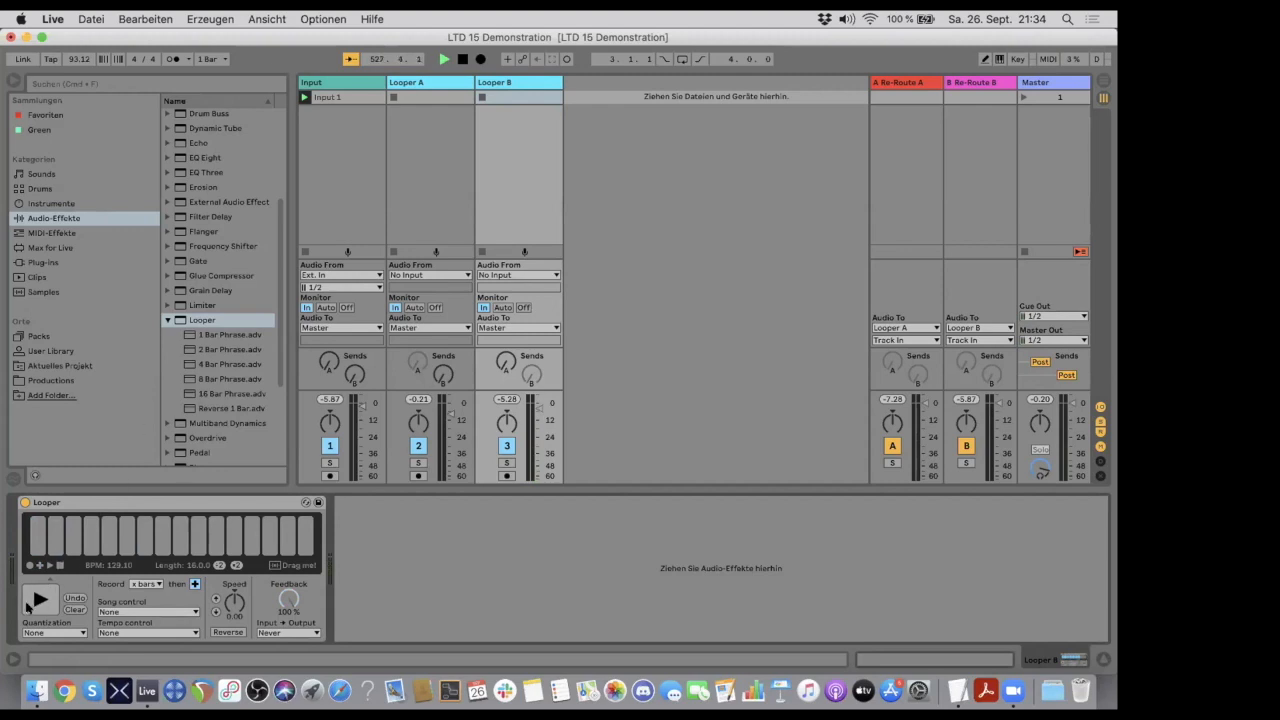
left_click(38, 600)
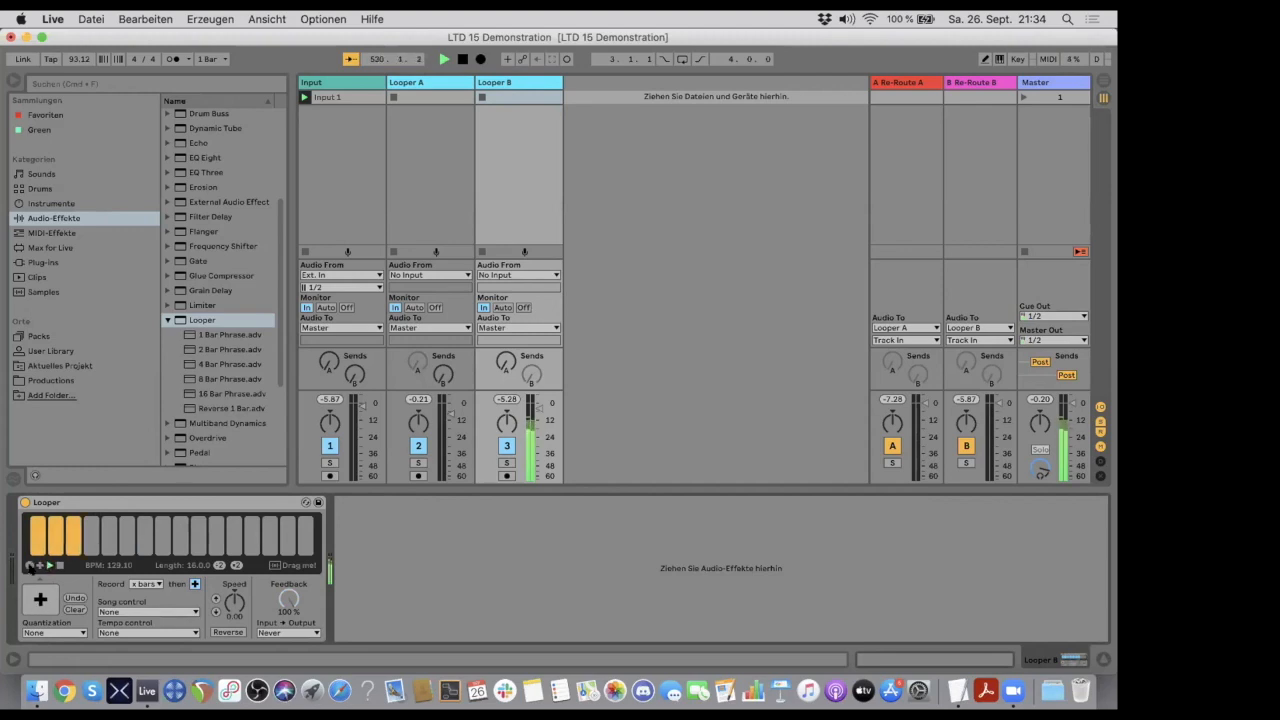
left_click(40, 566)
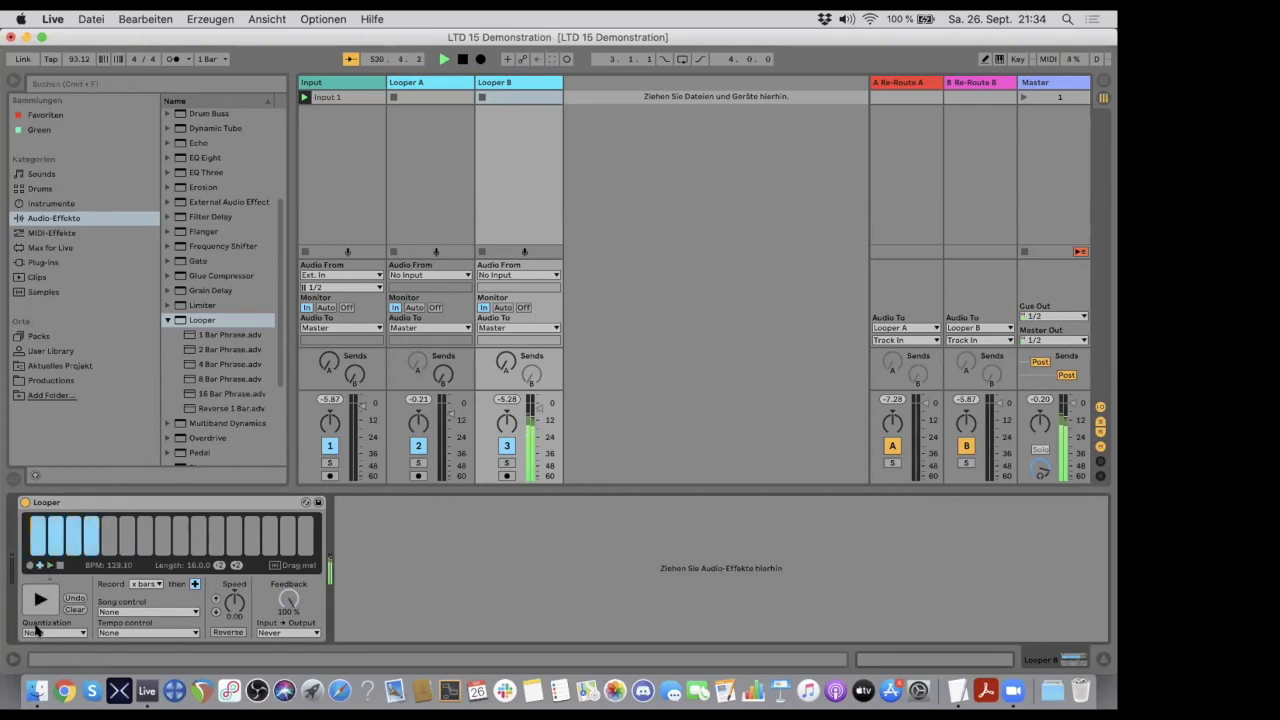
left_click(60, 566)
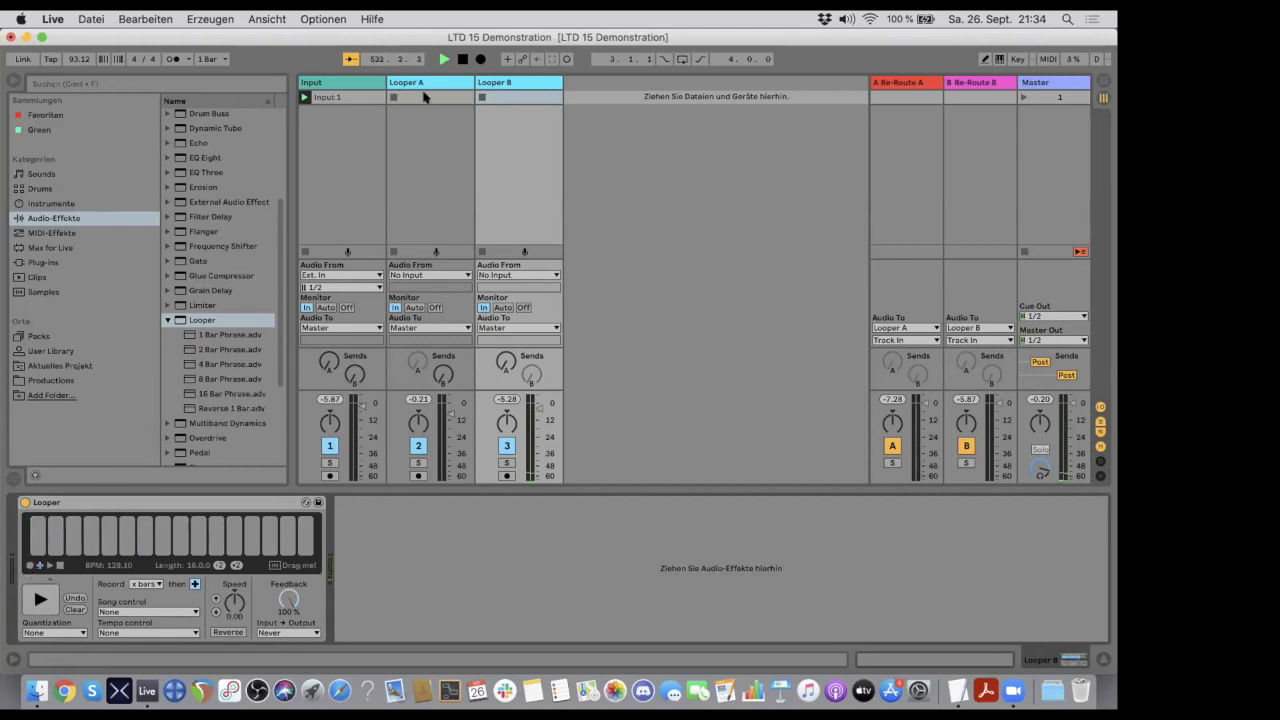
- Select Looper A's Looper device and turn on key mapping mode
left_click(419, 81)
left_click(501, 83)
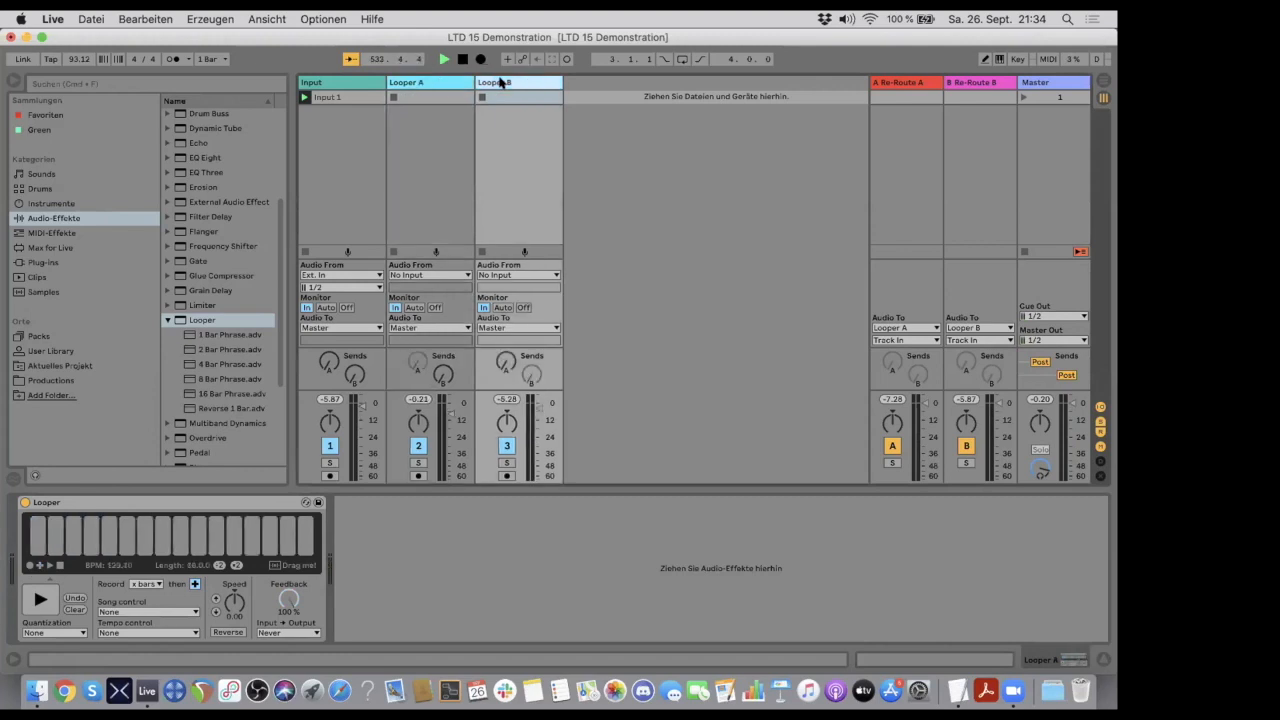
left_click(434, 82)
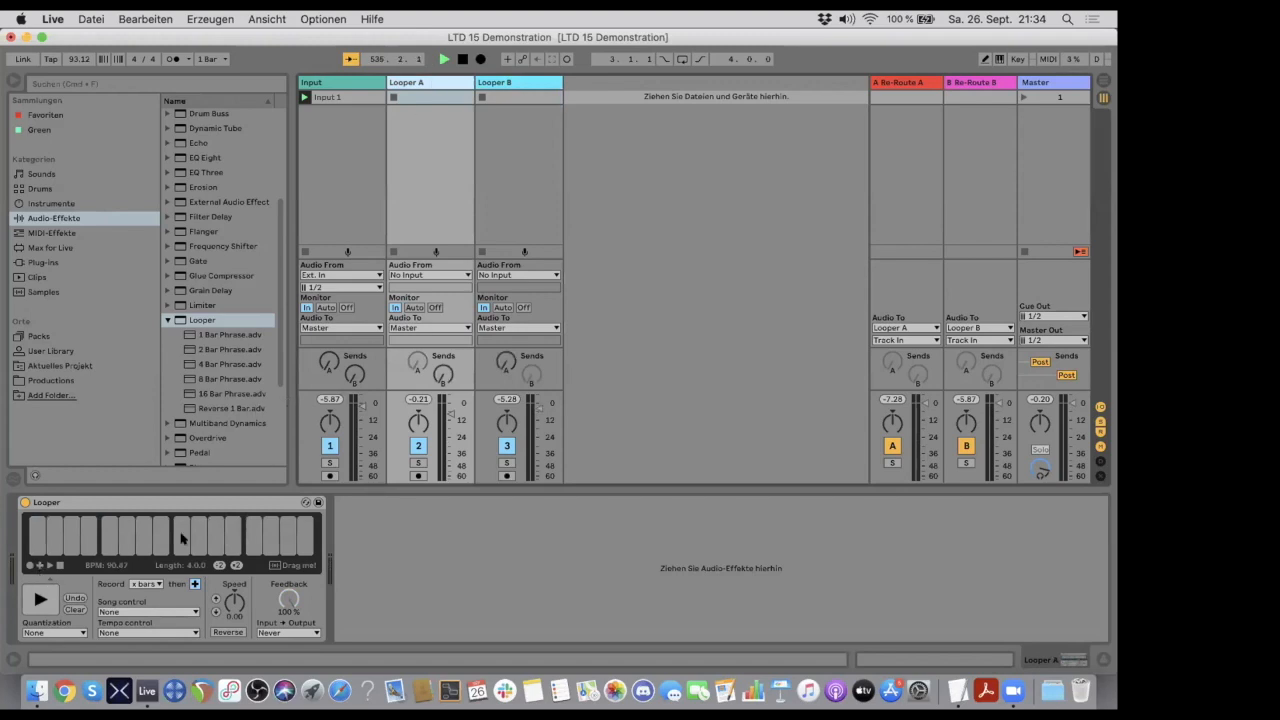
left_click(116, 507)
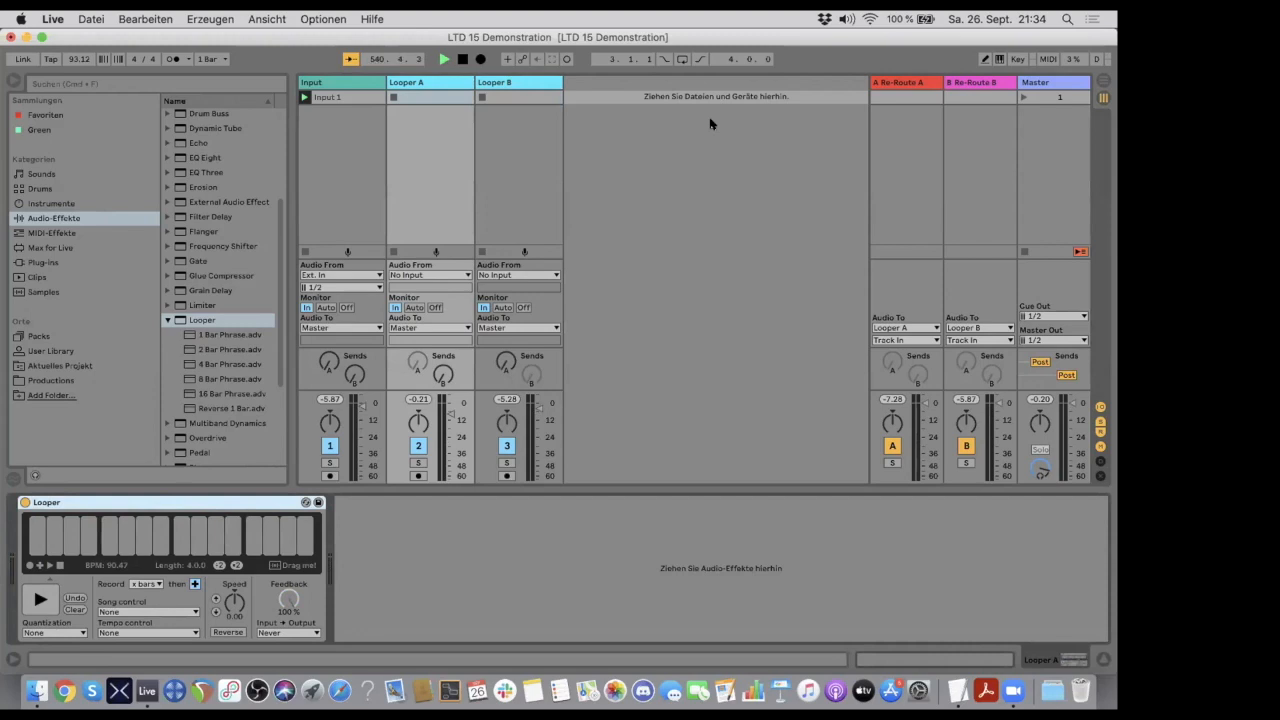
left_click(1015, 58)
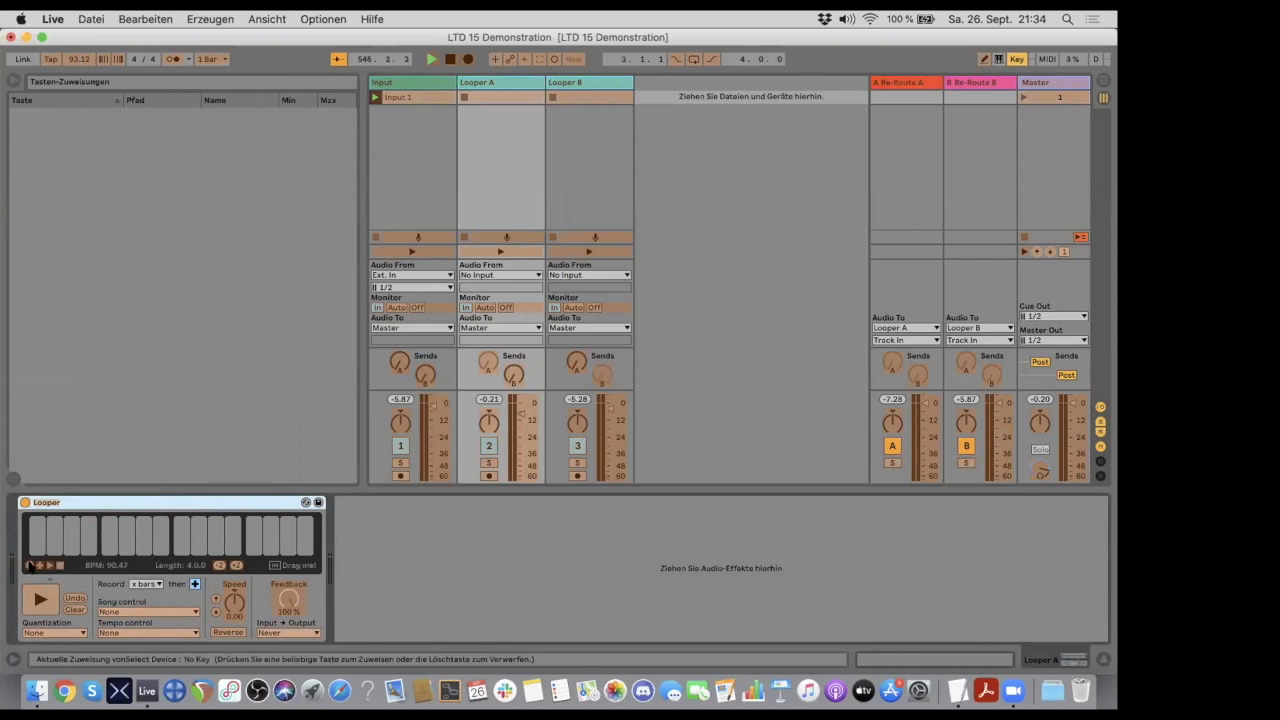
- Map keys a, s, d and f to Looper A's Record, Overdub, Play and Stop functions, and leave key mapping mode
left_click(482, 82)
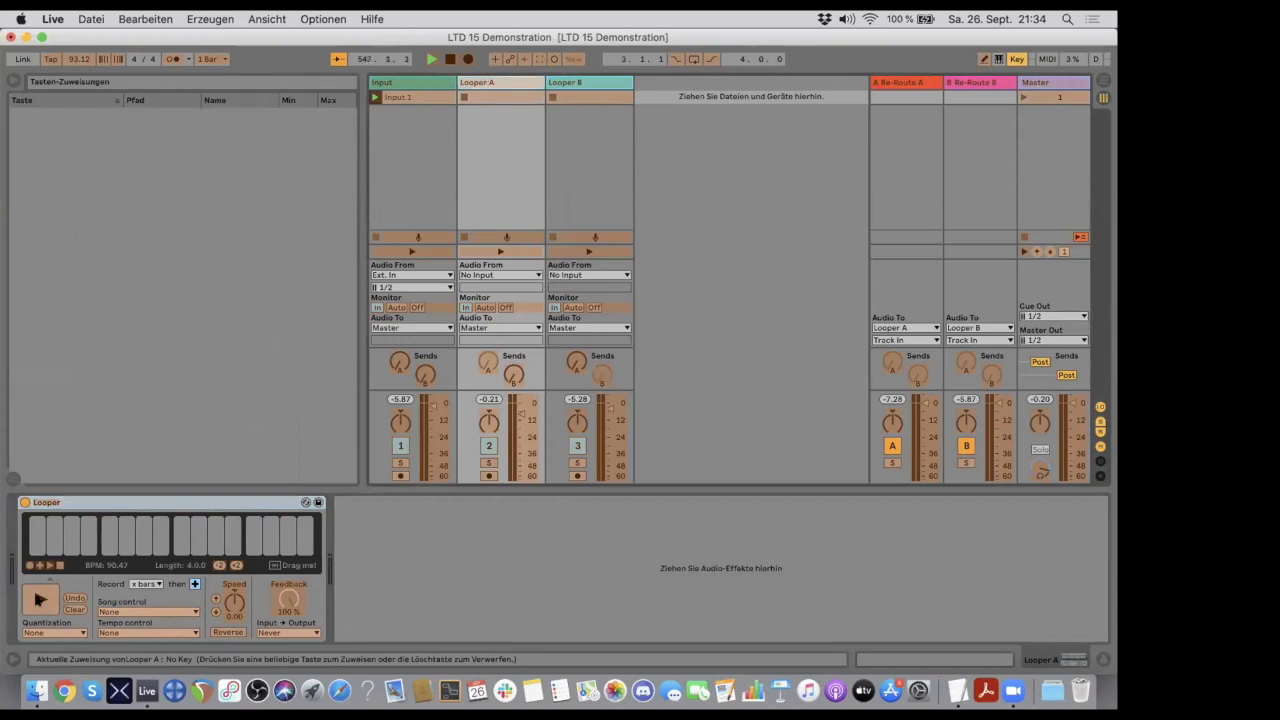
left_click(30, 566)
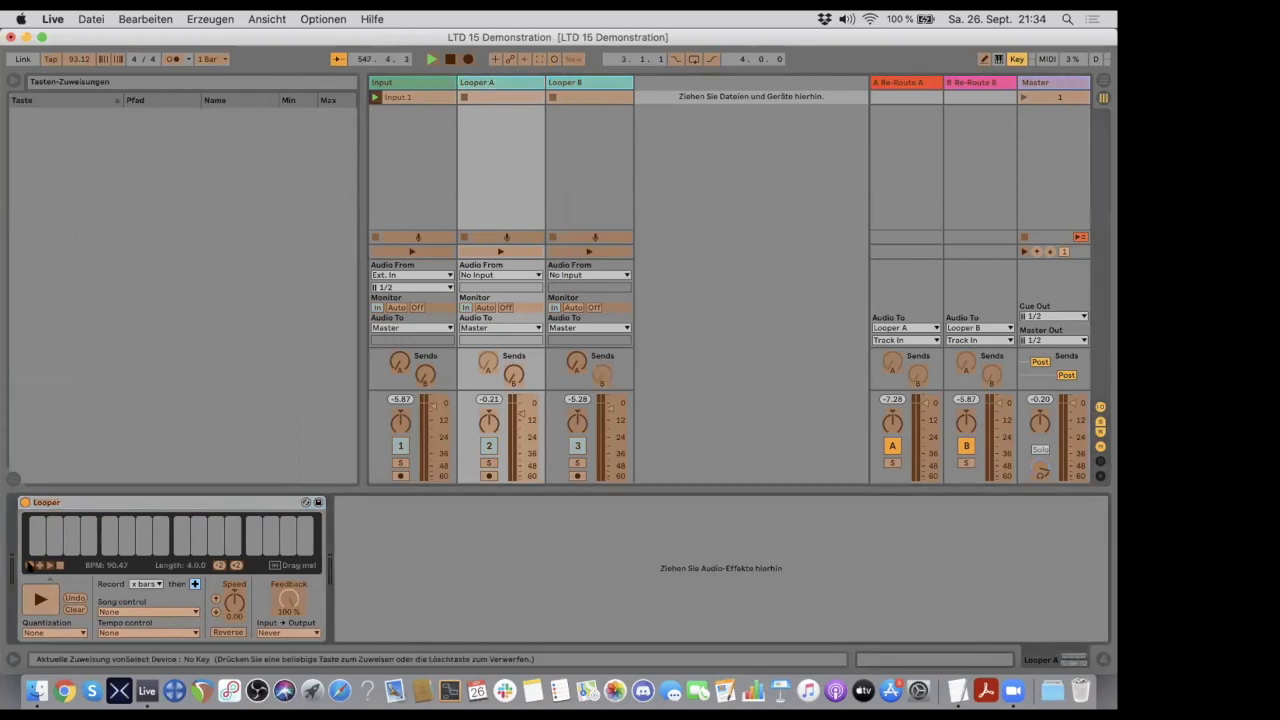
key("a")
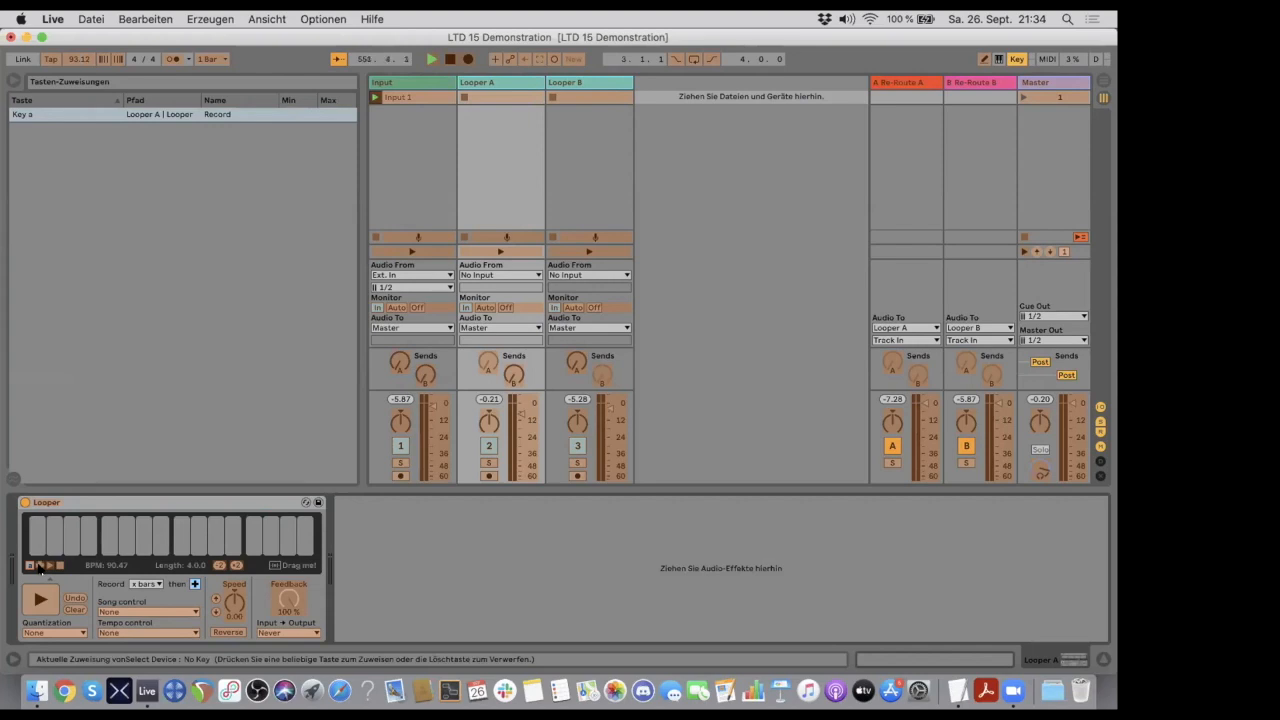
left_click(38, 566)
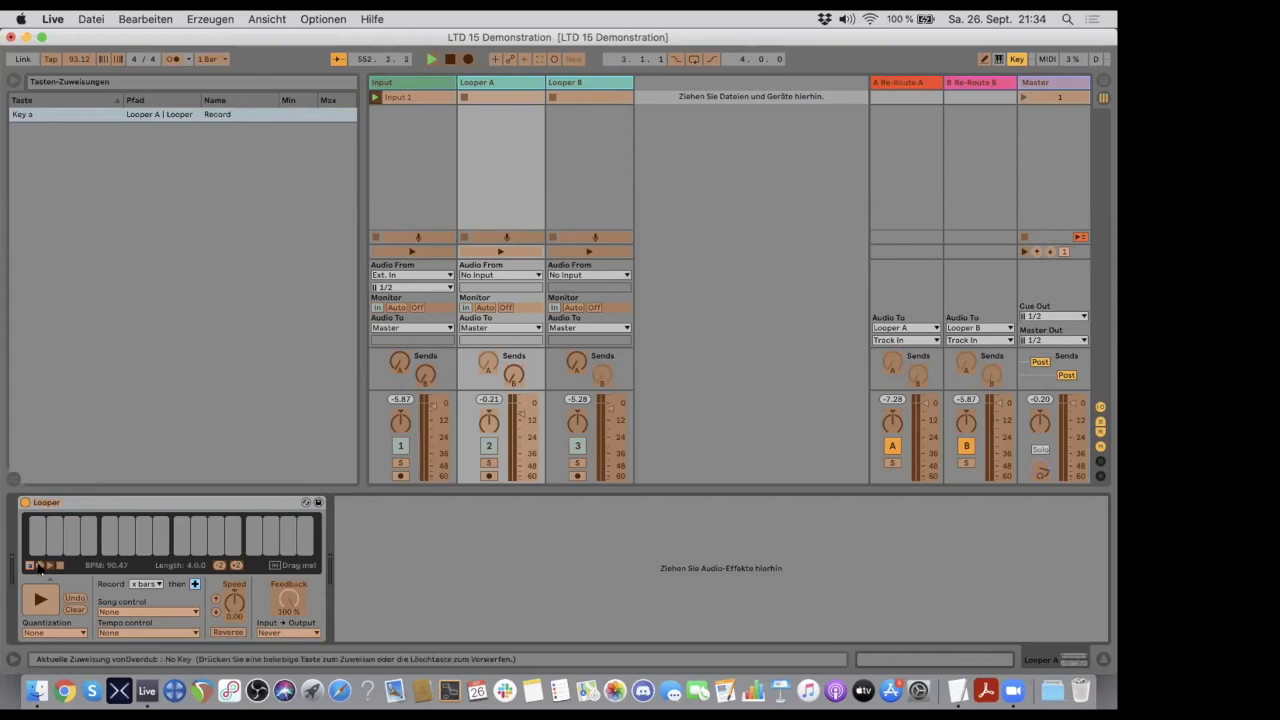
key("s")
left_click(48, 567)
key("d")
left_click(58, 566)
key("f")
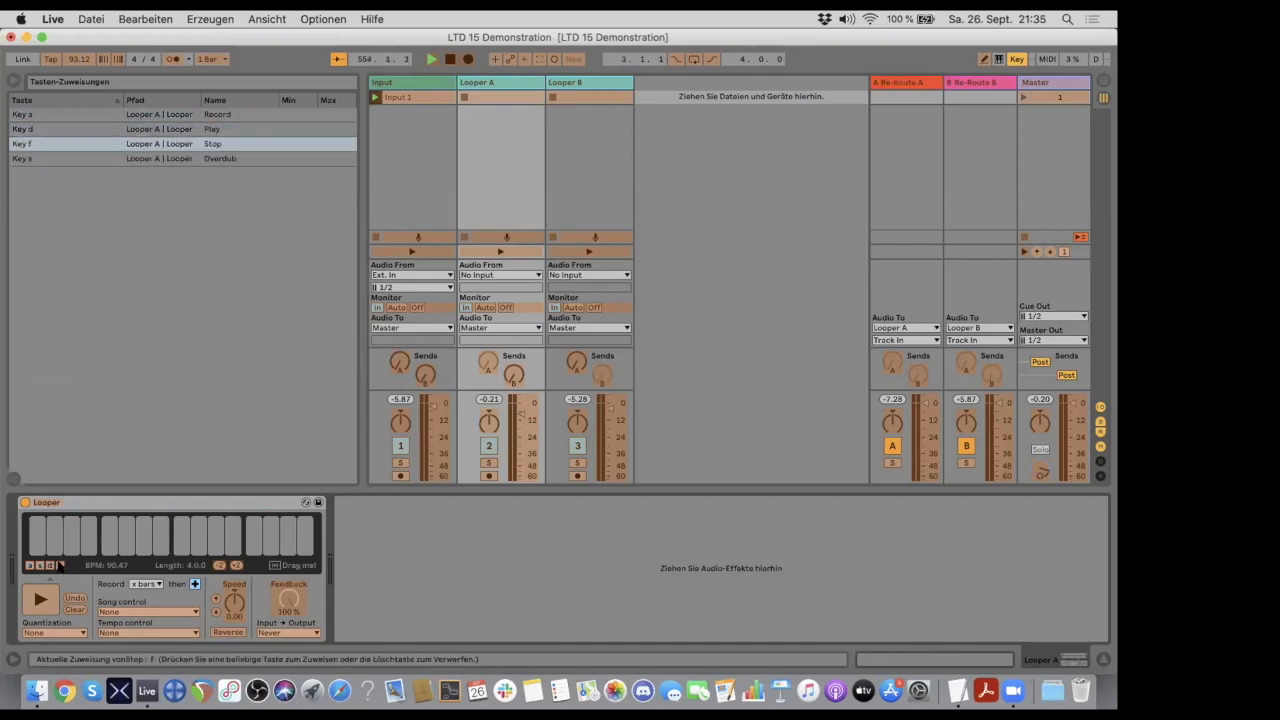
left_click(1012, 59)
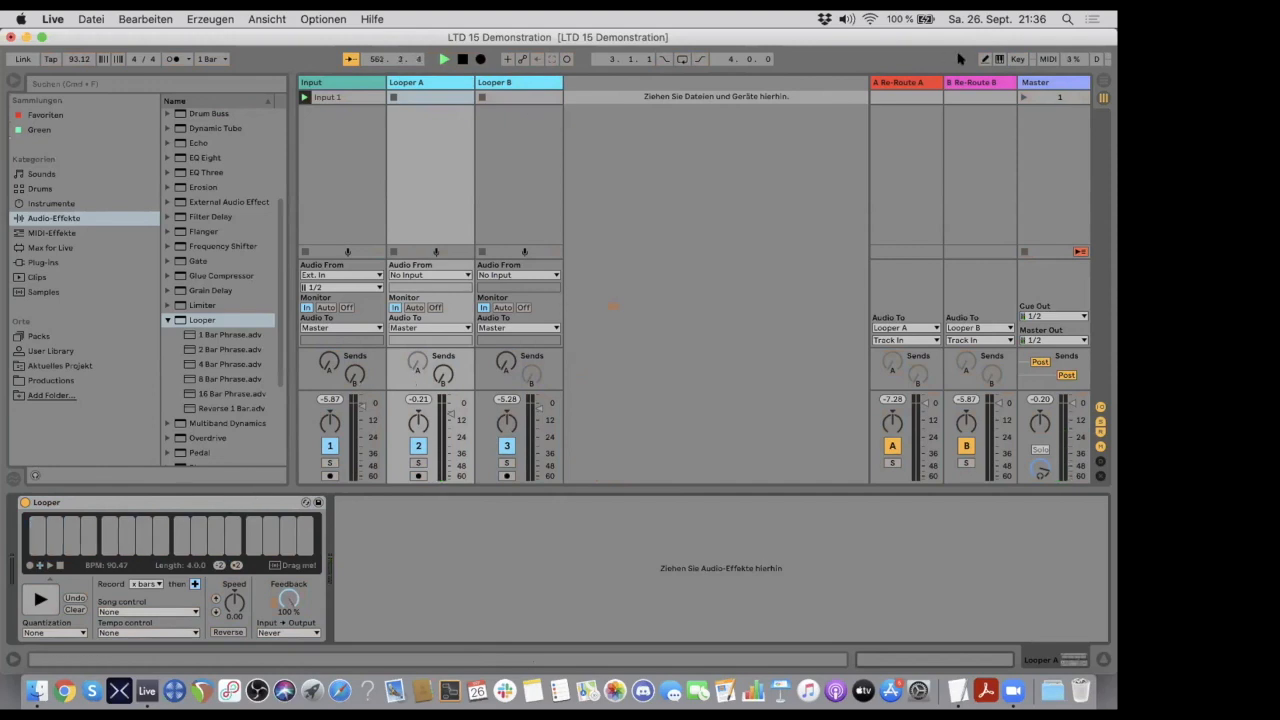
- Map keys y, x, c and v to Looper B's Record, Overdub, Play and Stop functions
left_click(1016, 59)
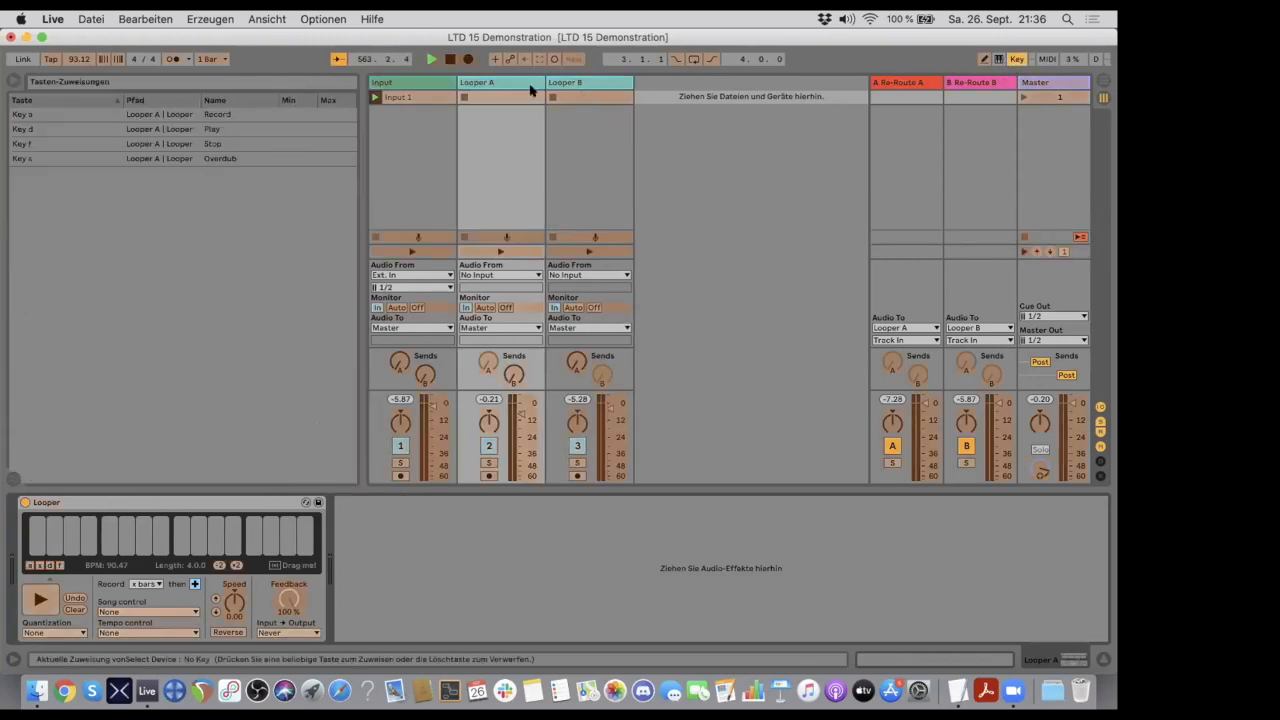
left_click(566, 82)
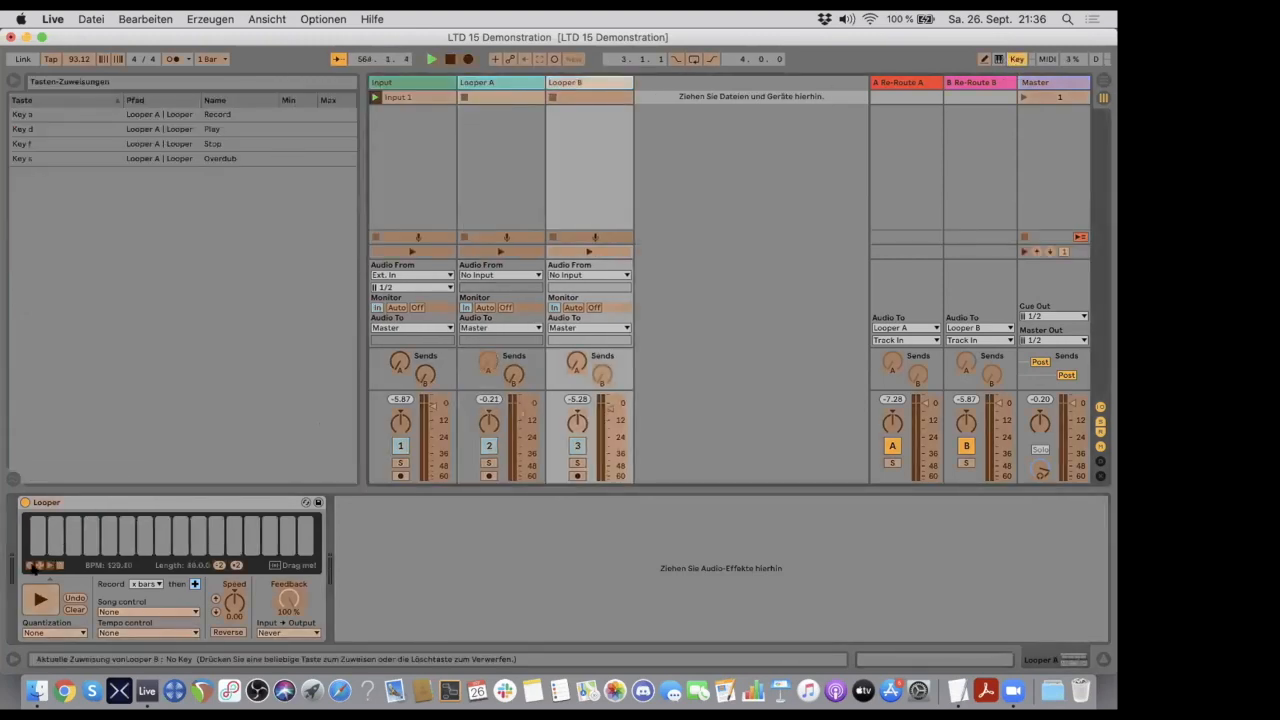
left_click(30, 566)
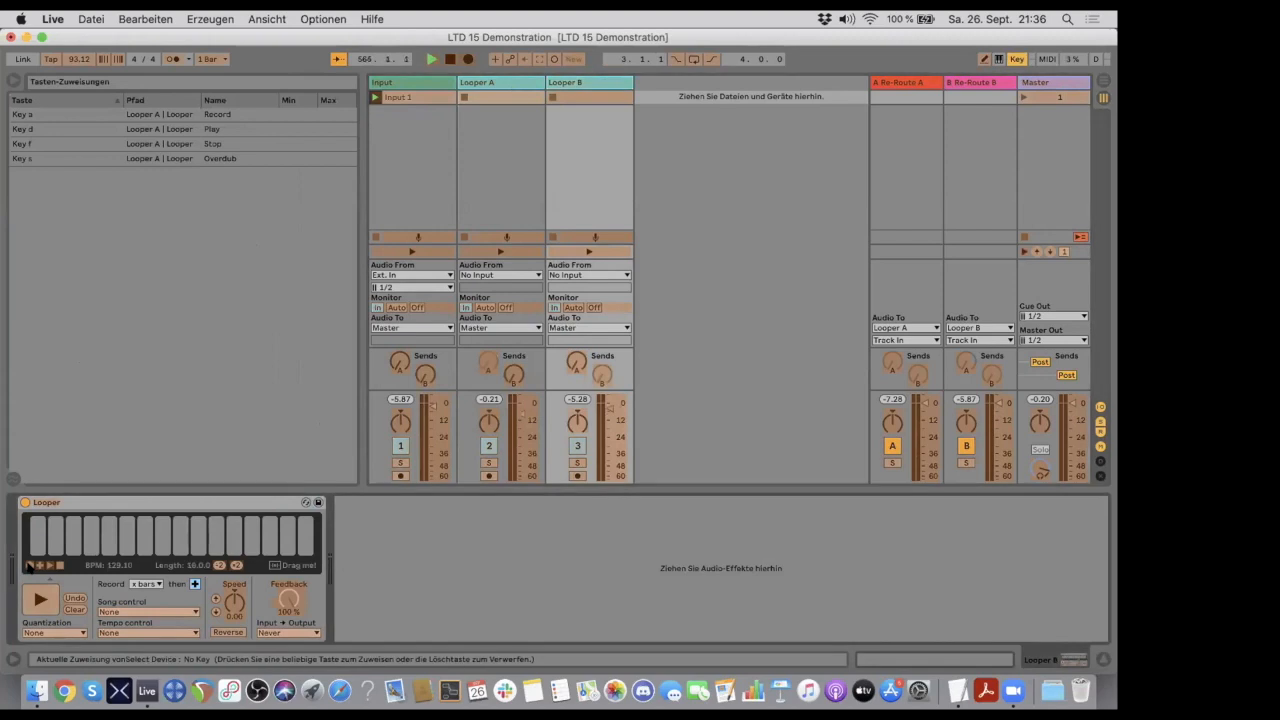
key("y")
left_click(40, 566)
key("x")
left_click(50, 566)
key("c")
left_click(58, 566)
key("v")
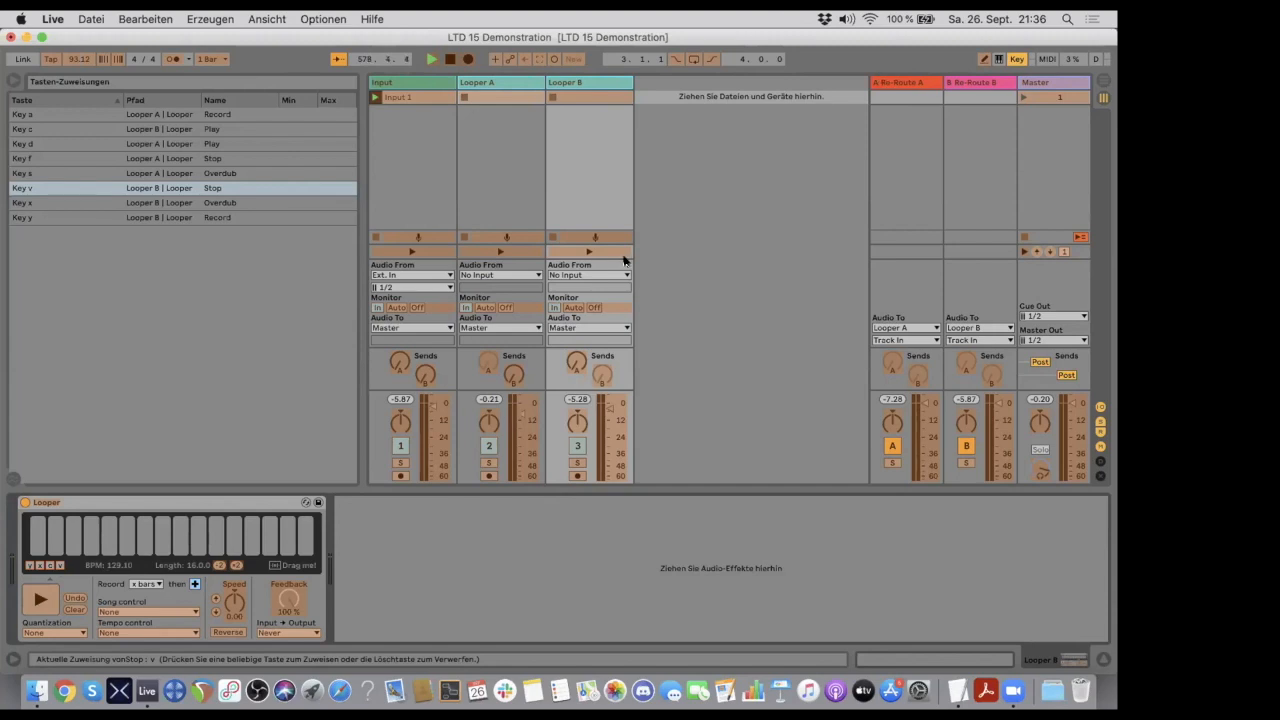
- Map key r to Looper A's Reverse and key t to Looper B's Reverse, and leave key mapping mode
left_click(489, 82)
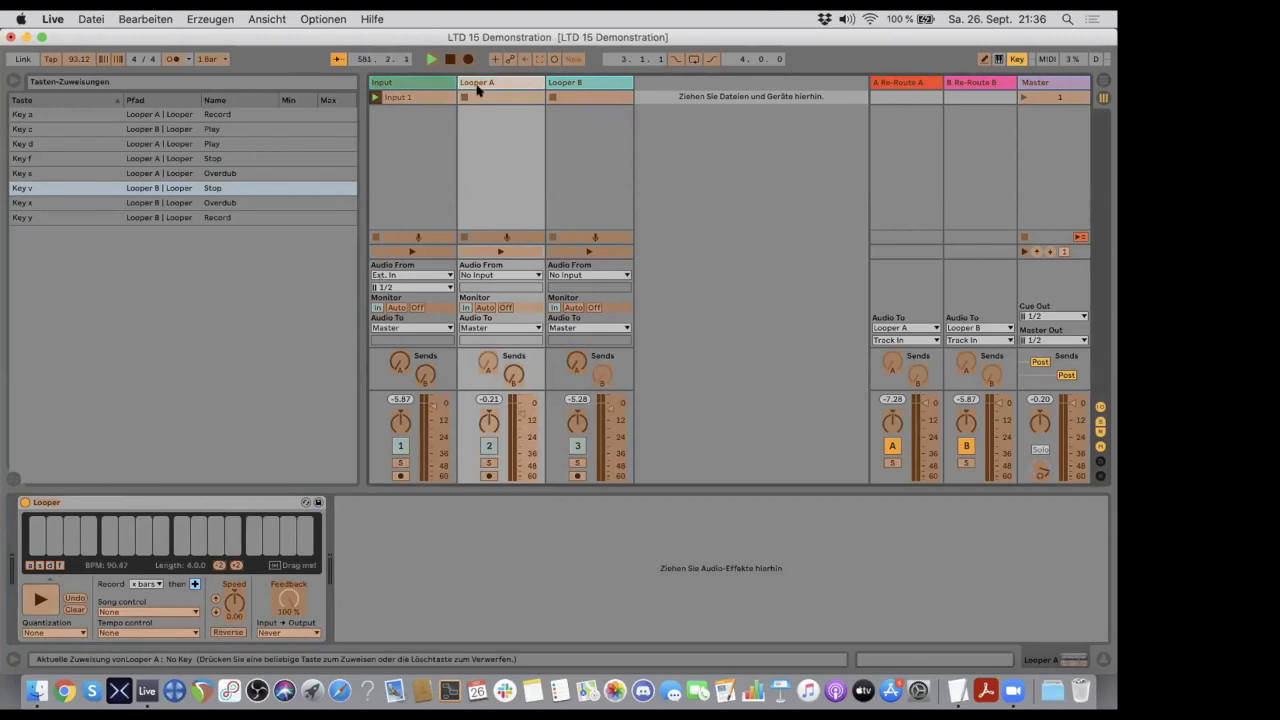
left_click(224, 632)
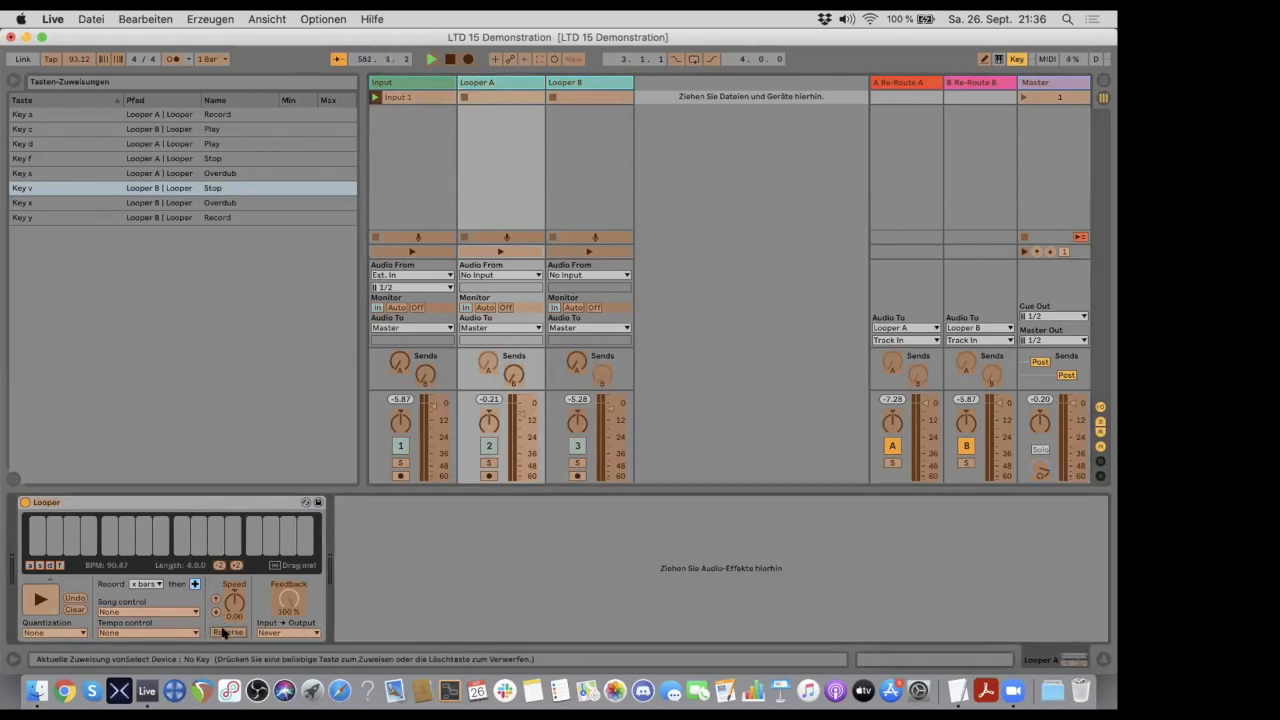
key("r")
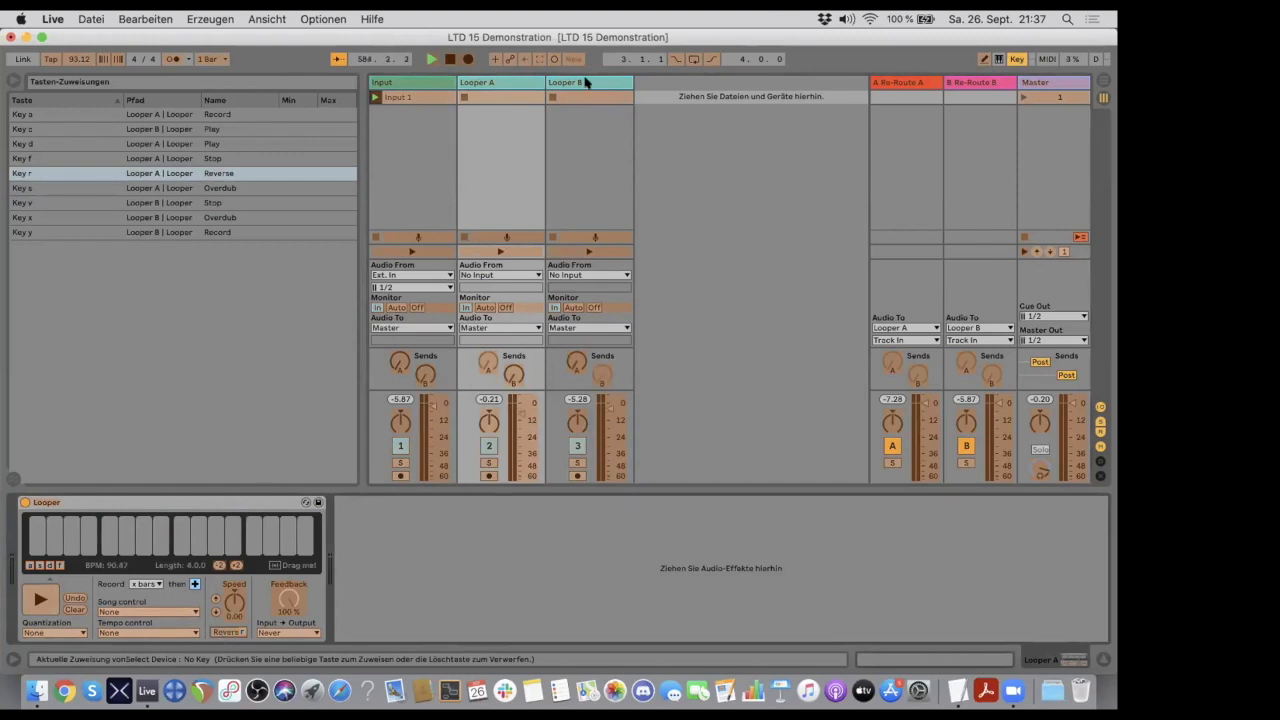
left_click(587, 82)
left_click(216, 633)
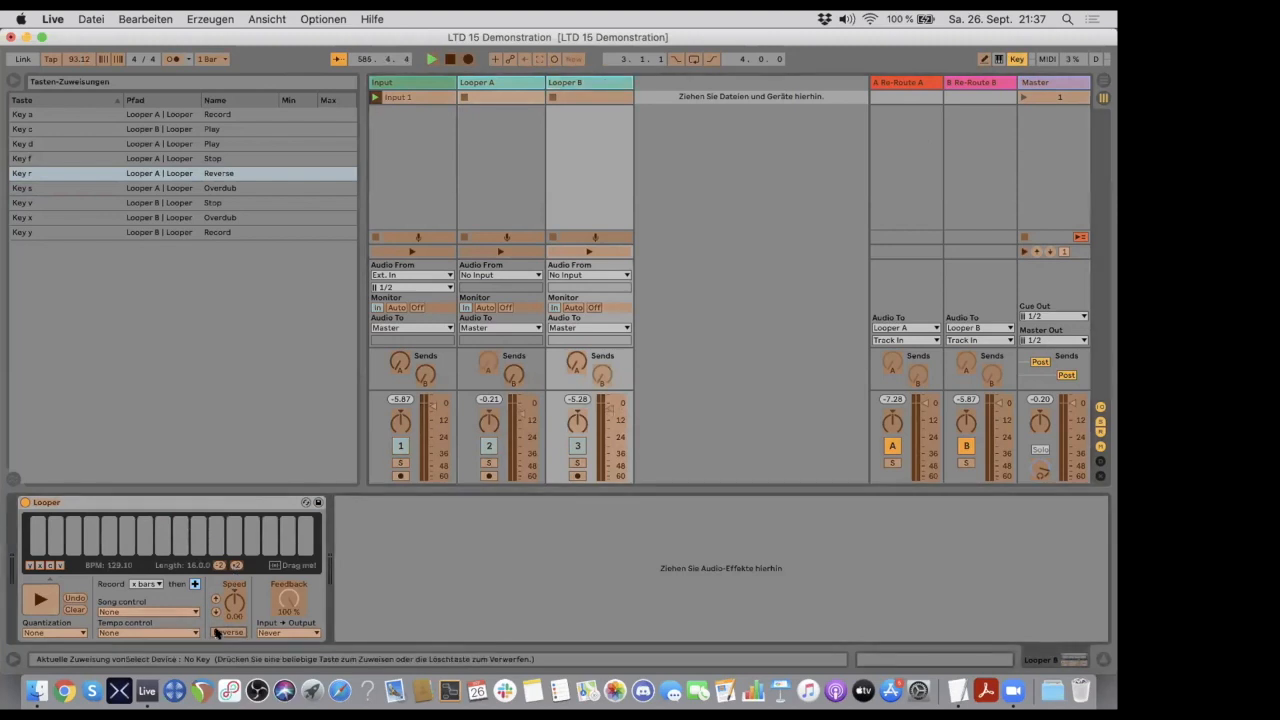
key("t")
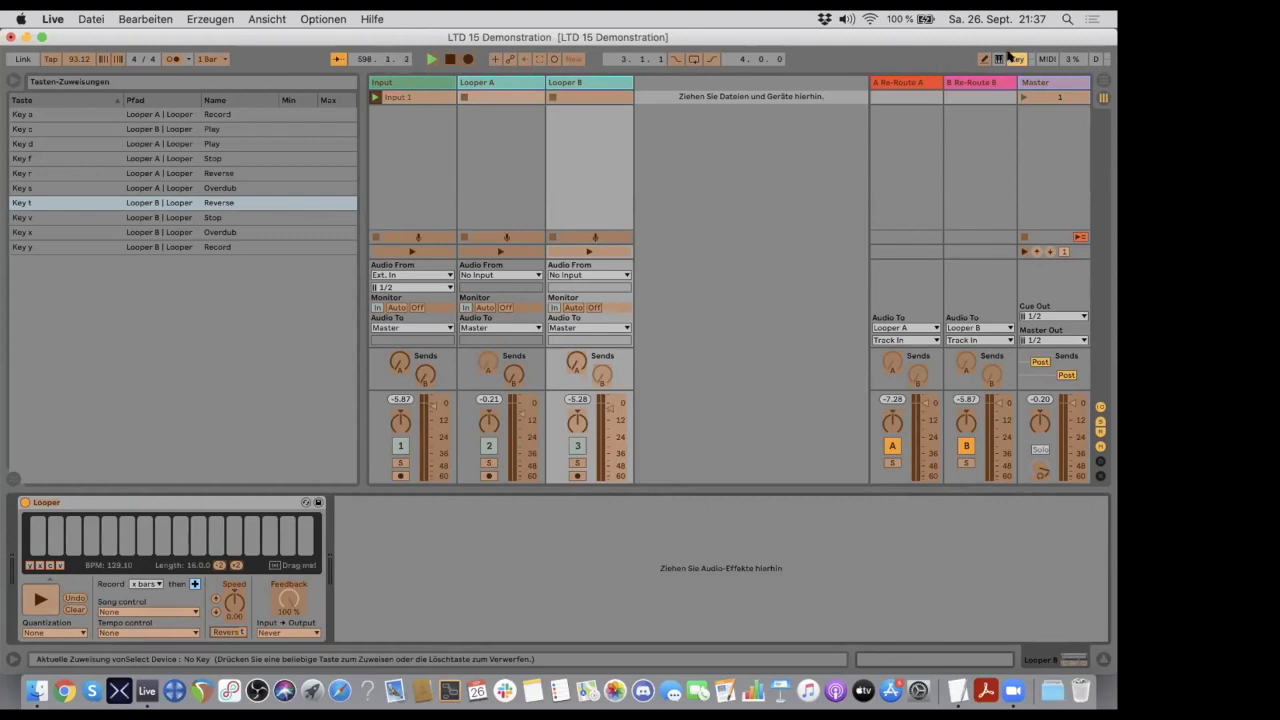
left_click(1016, 58)
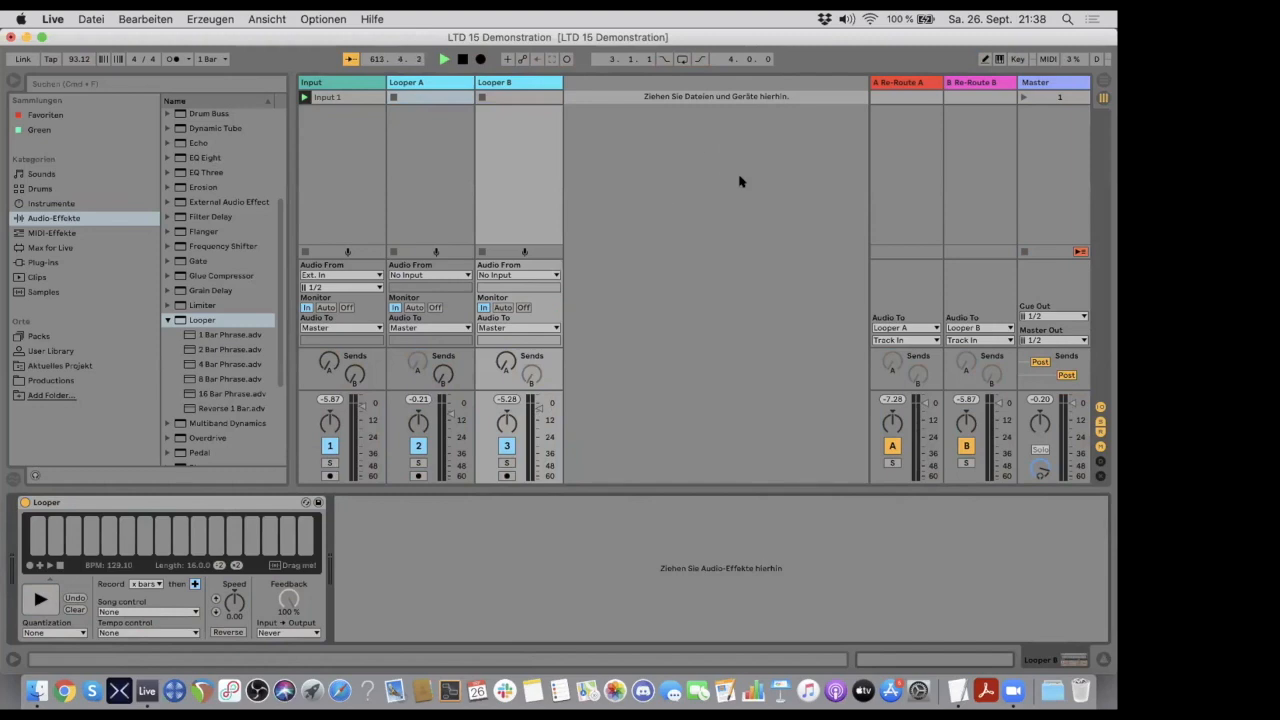
- Try Looper A's Feedback control in and out of key mapping mode, leaving it at 100 %
left_click(1012, 57)
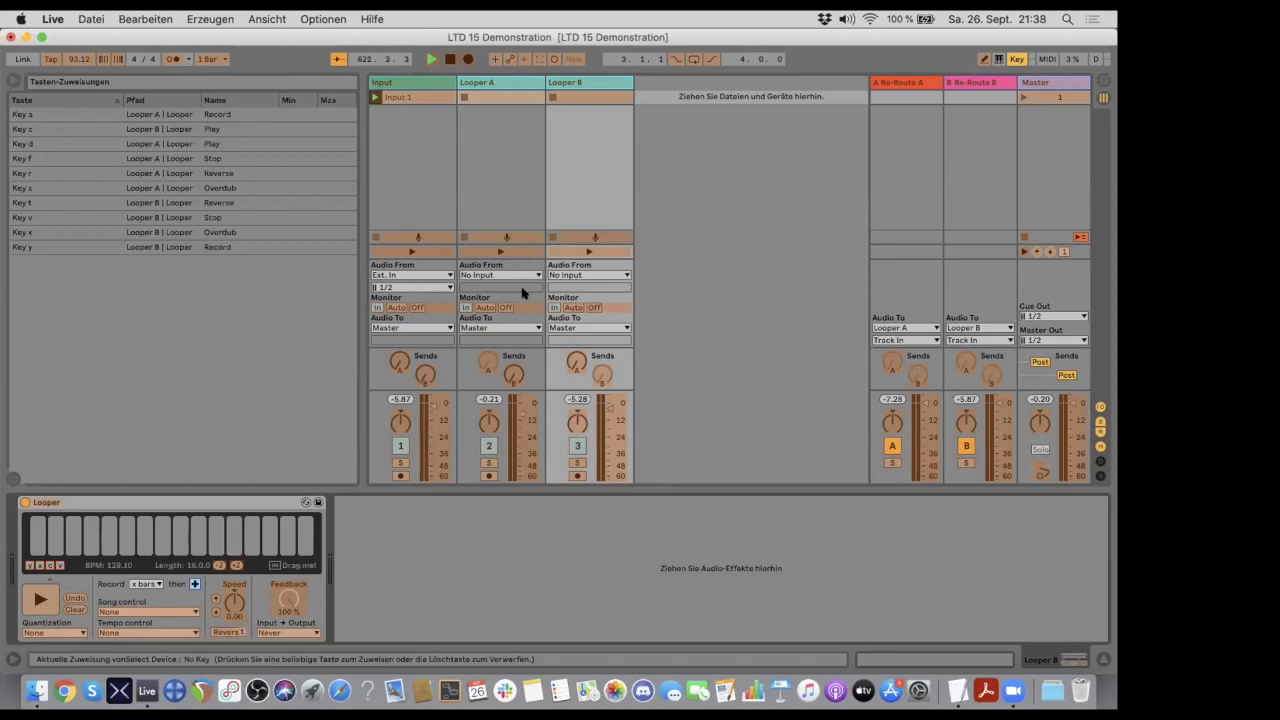
left_click(520, 85)
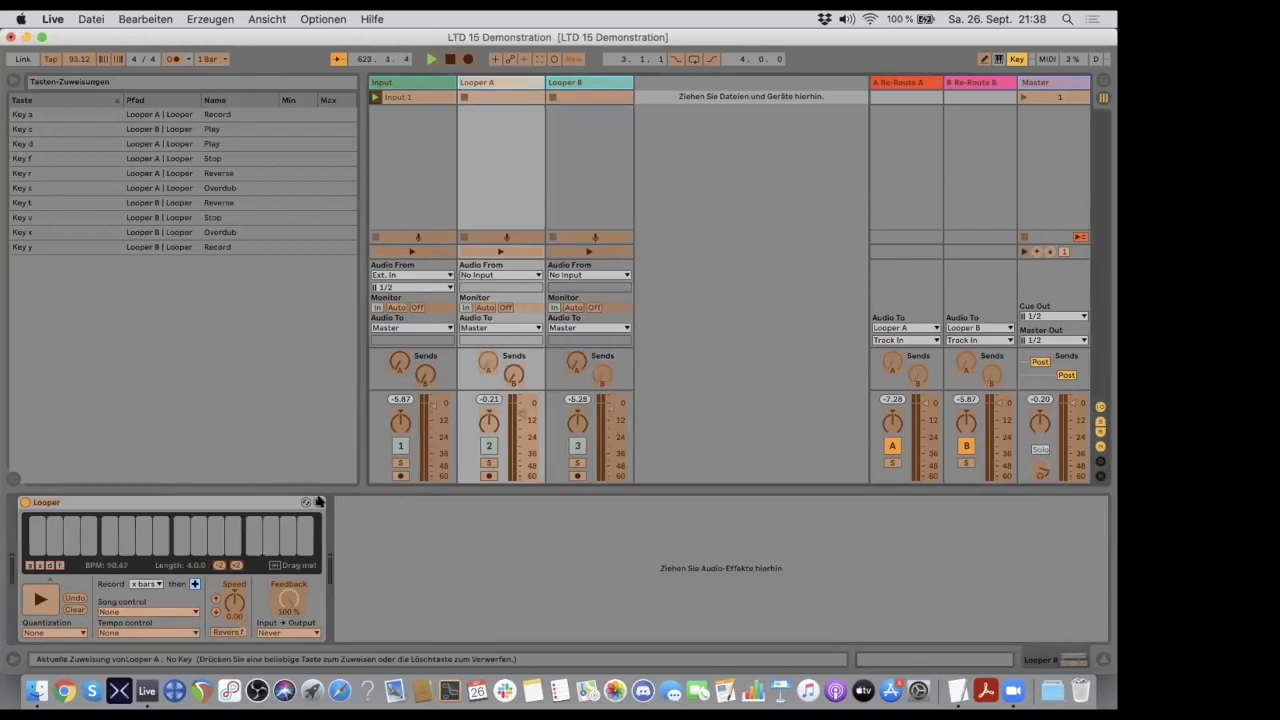
left_click(289, 595)
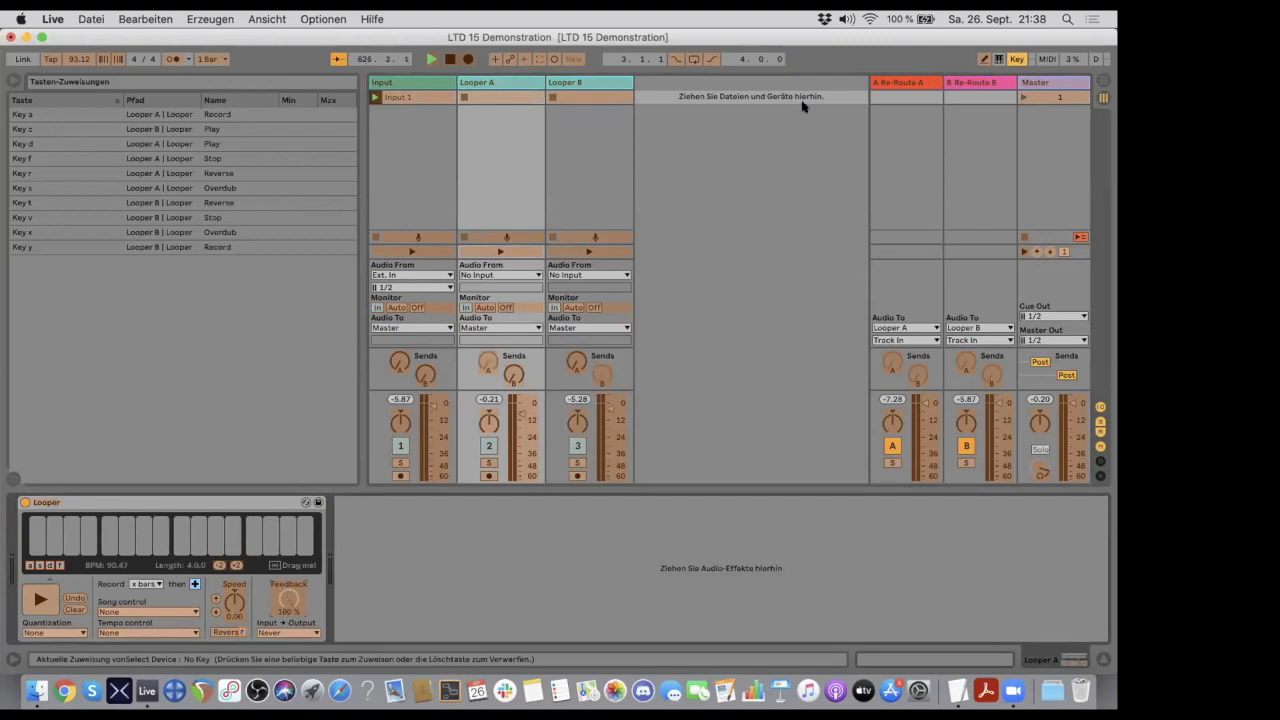
left_click(1015, 61)
left_click(1015, 61)
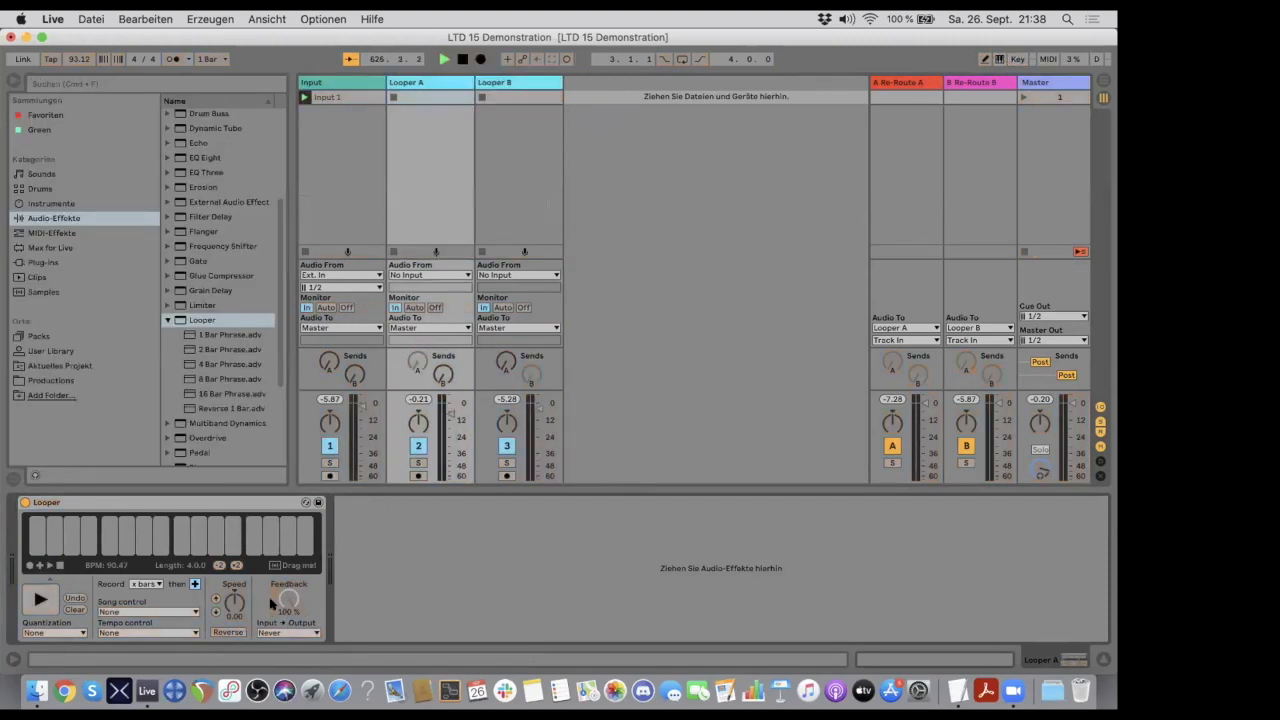
mouse_move(289, 598)
left_mouse_down()
mouse_move(289, 650)
mouse_move(289, 598)
left_mouse_up()
- Map key 0 to the Feedback of both Looper A and Looper B, and leave key mapping mode
left_click(1015, 59)
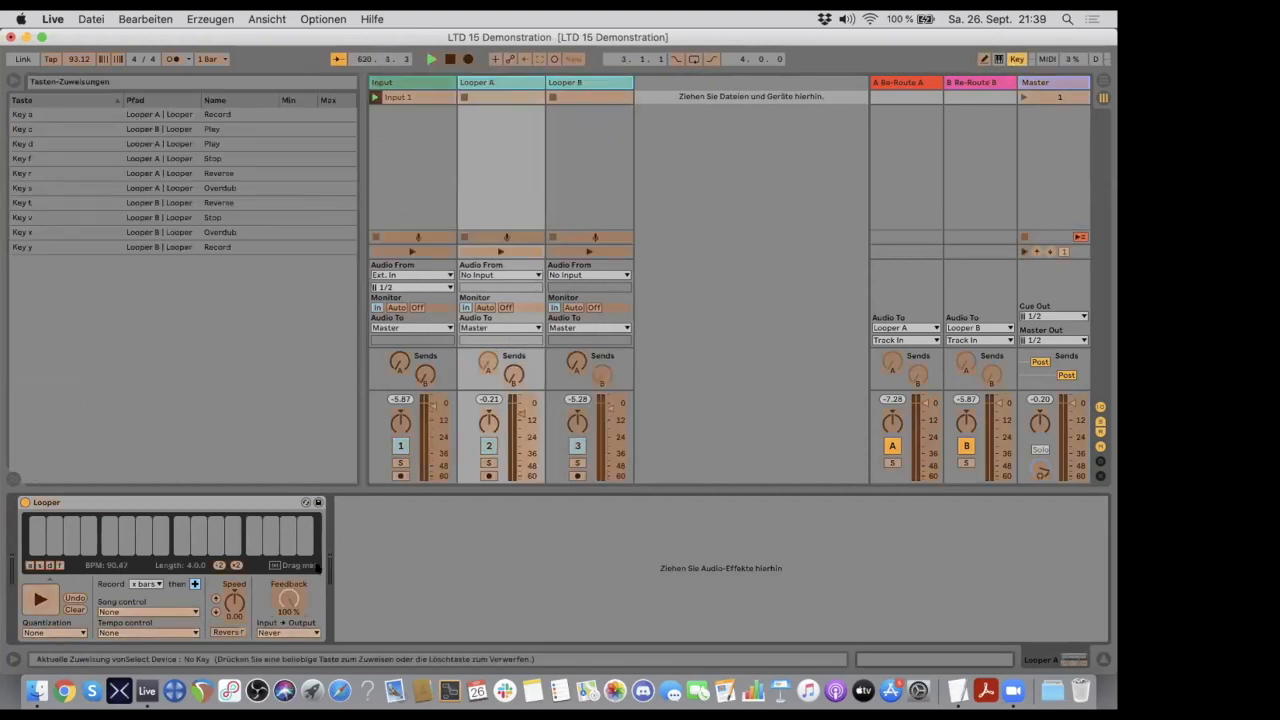
left_click(285, 600)
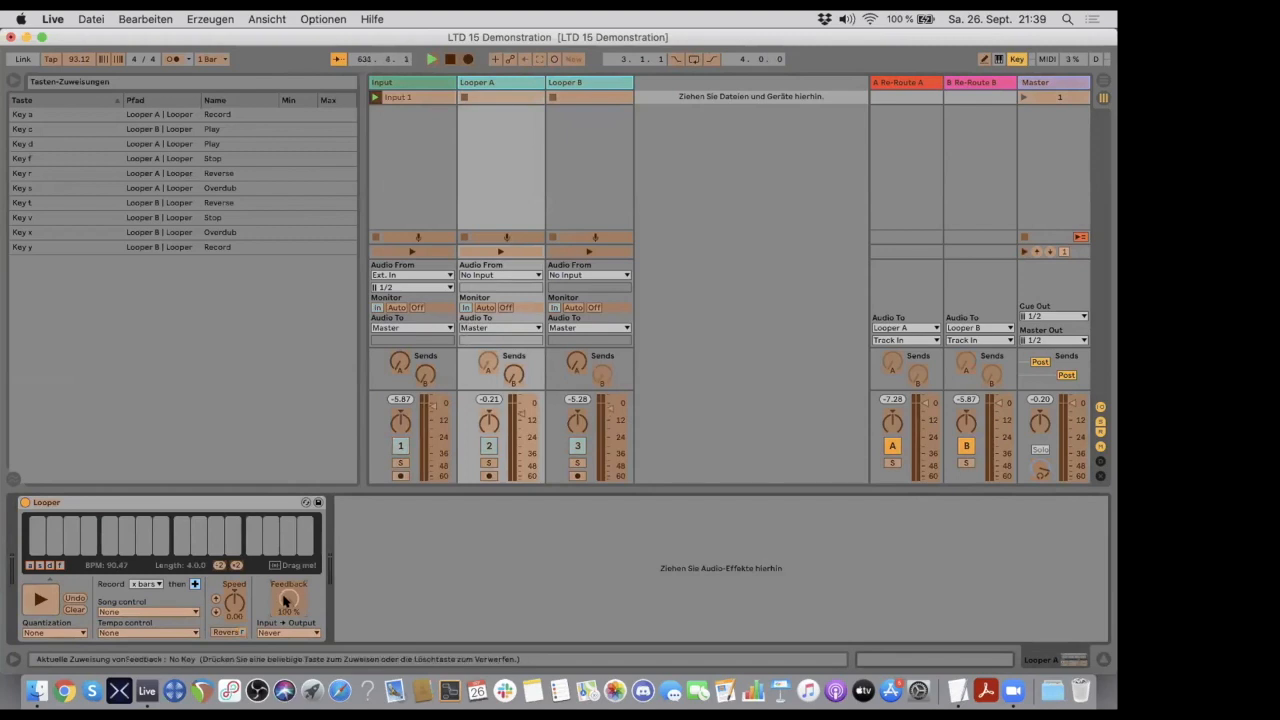
key("0")
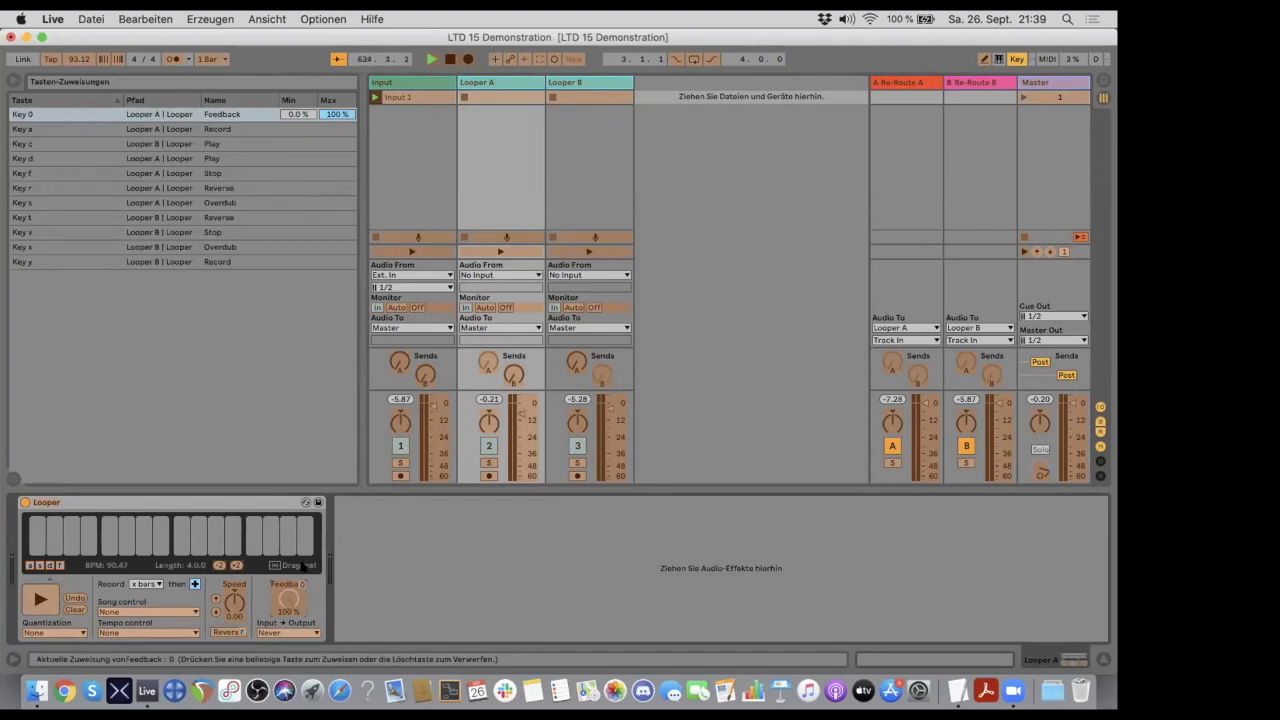
left_click(578, 84)
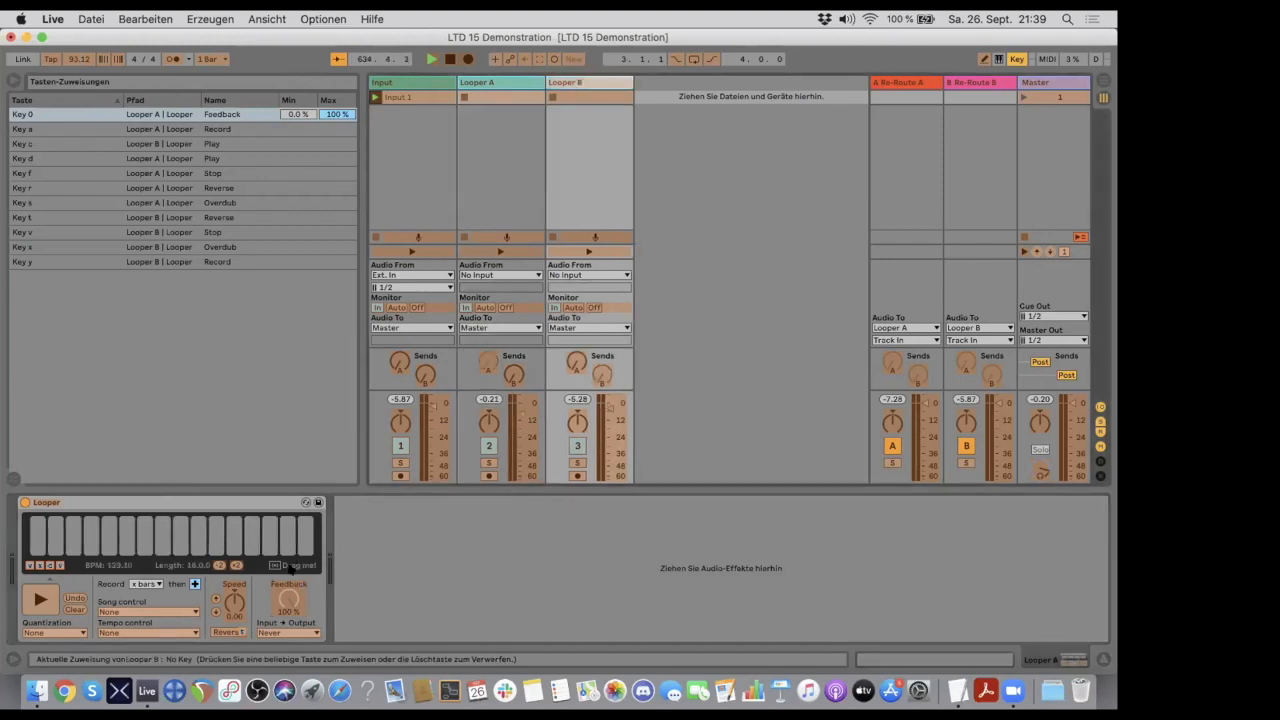
left_click(289, 604)
key("0")
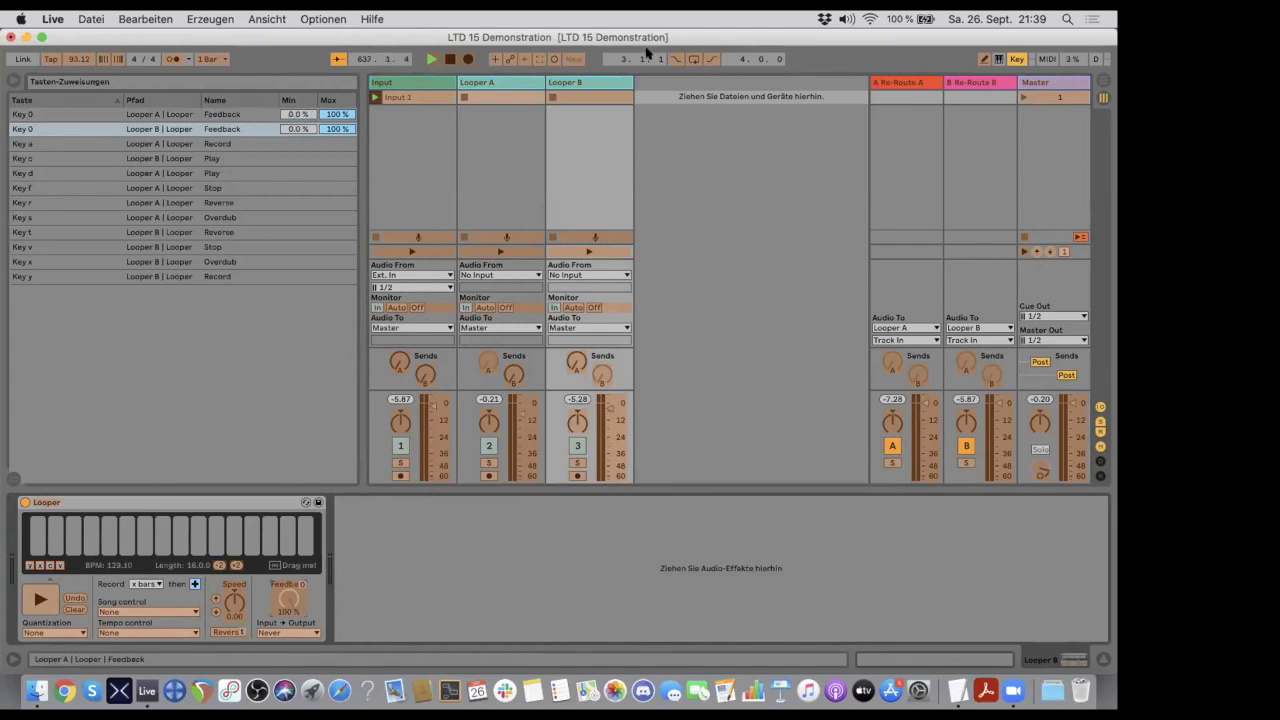
left_click(1013, 59)
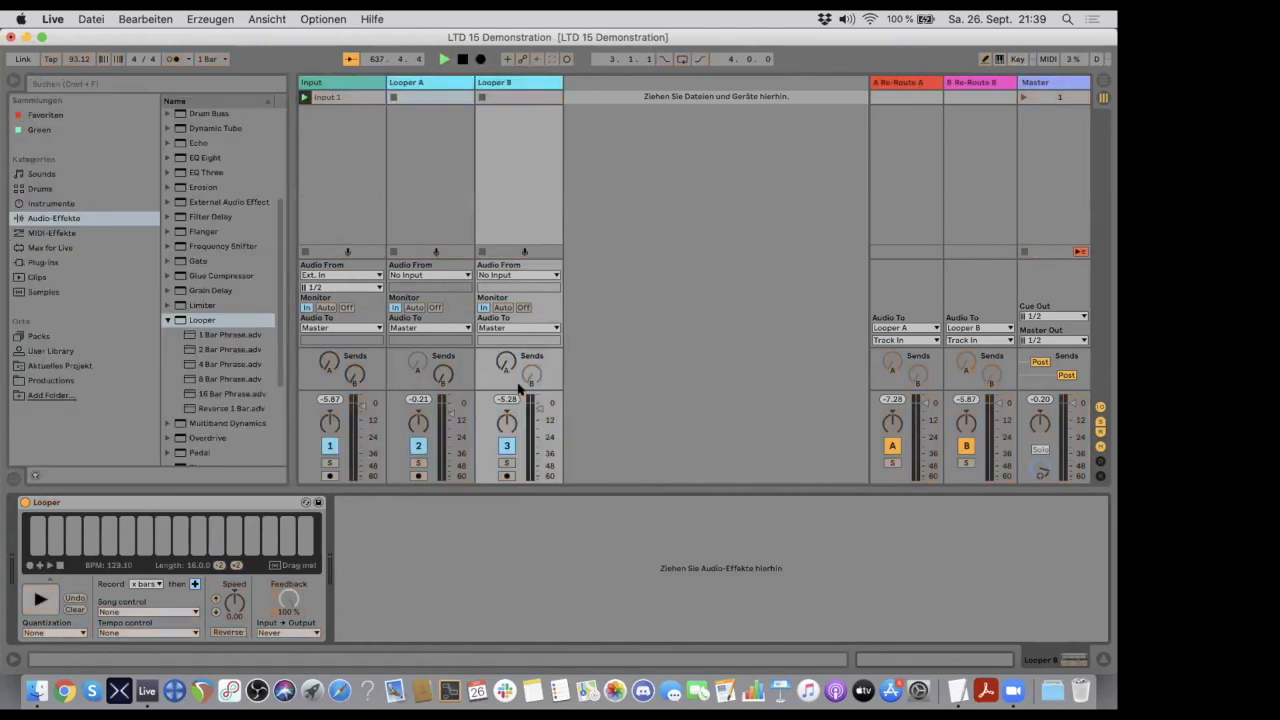
- Test the key assignments repeatedly with key mapping mode off
key("f")
key("f")
key("f")
key("f")
key("f")
key("f")
key("f")
key("f")
key("f")
key("f")
key("f")
key("f")
- Check Looper B's Feedback assignment and its value range in key mapping mode, and leave the mode
left_click(1017, 58)
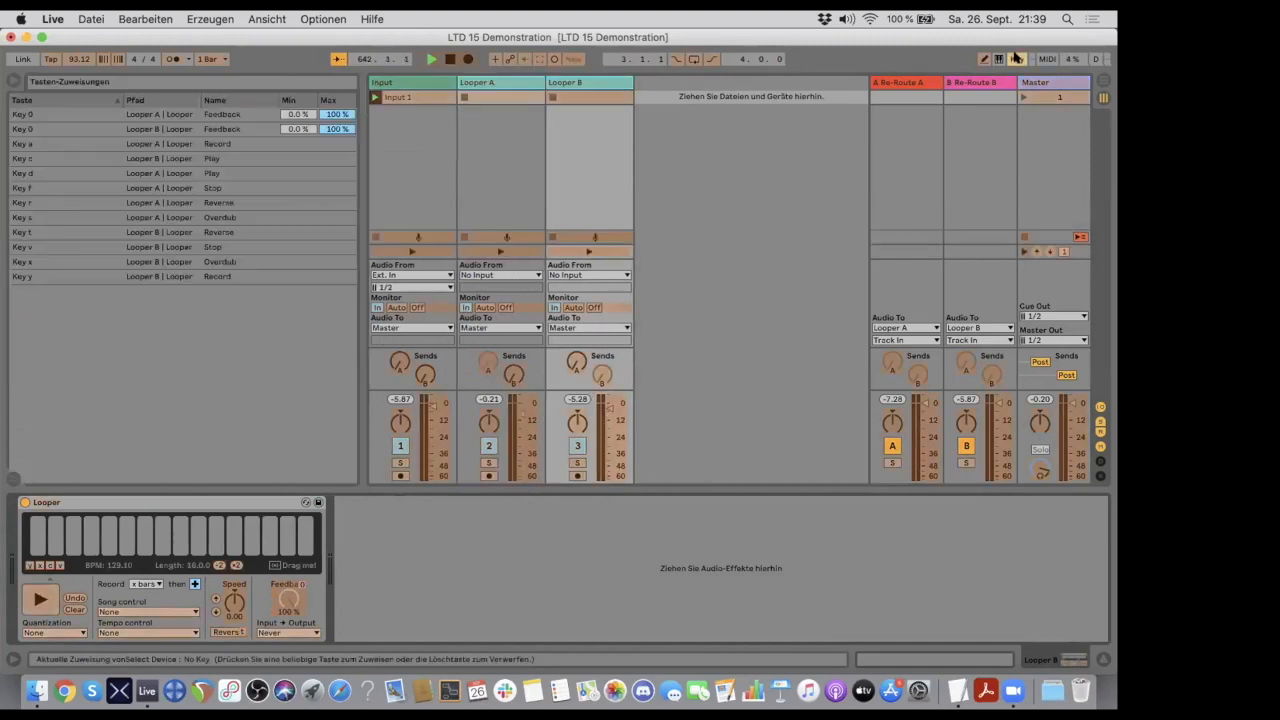
left_click(283, 594)
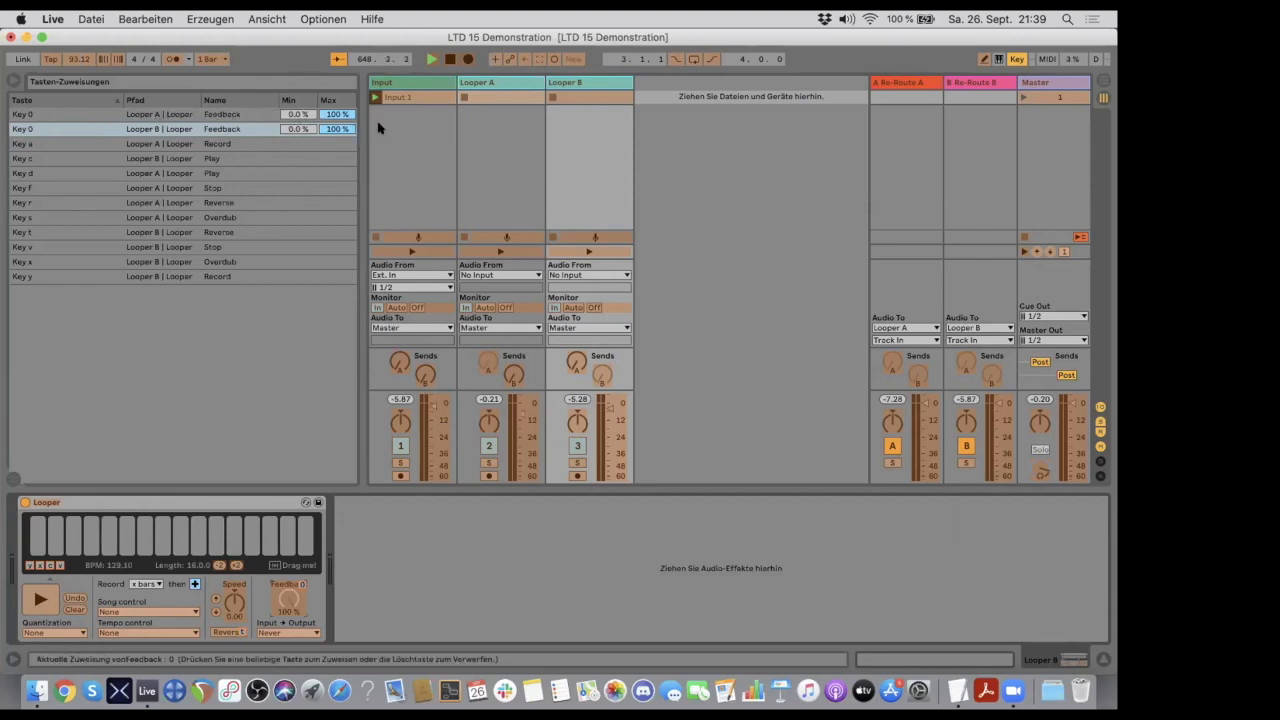
left_click(1016, 59)
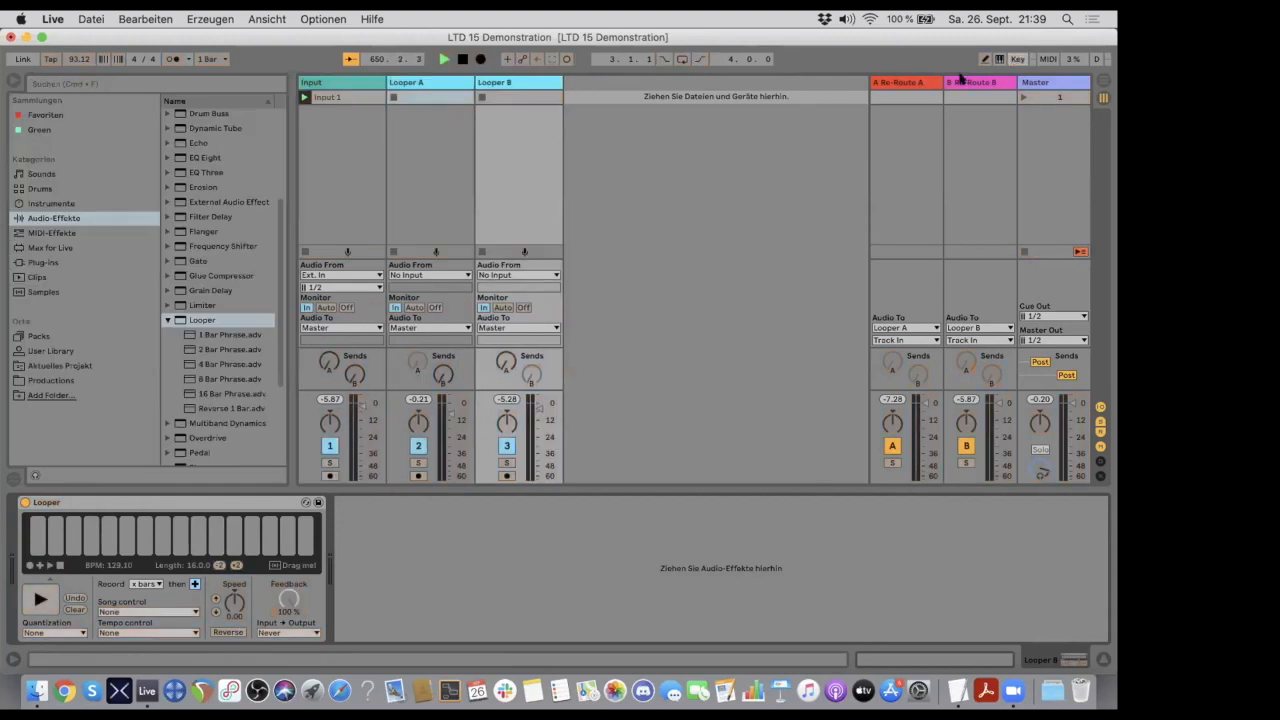
- Compare the Looper devices of Looper A and Looper B by showing them alternately
left_click(431, 84)
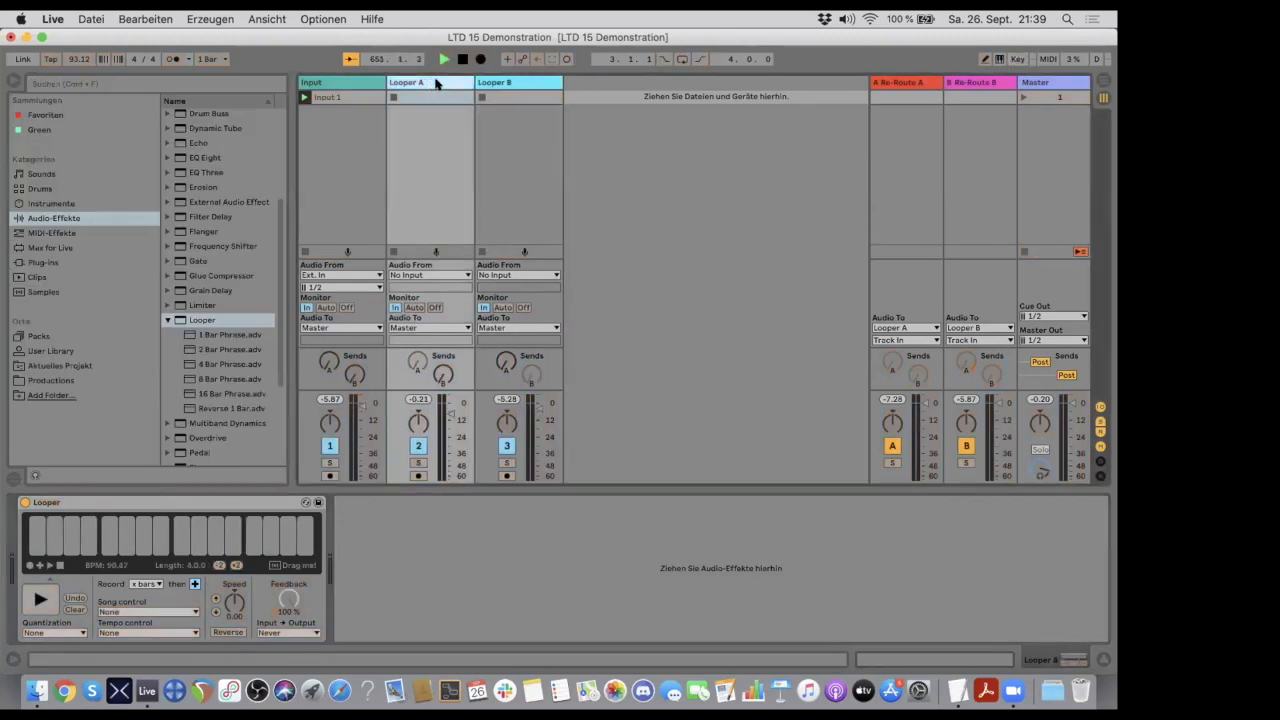
left_click(500, 82)
left_click(438, 82)
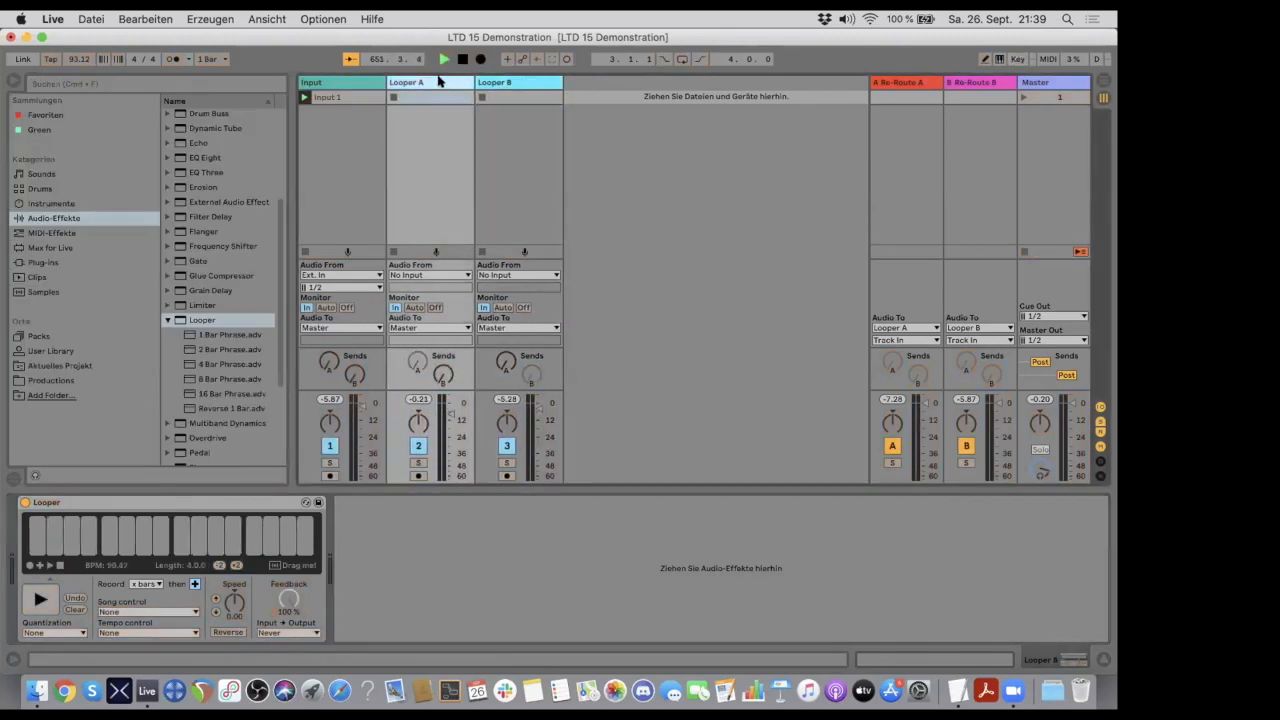
left_click(492, 82)
left_click(437, 83)
left_click(494, 81)
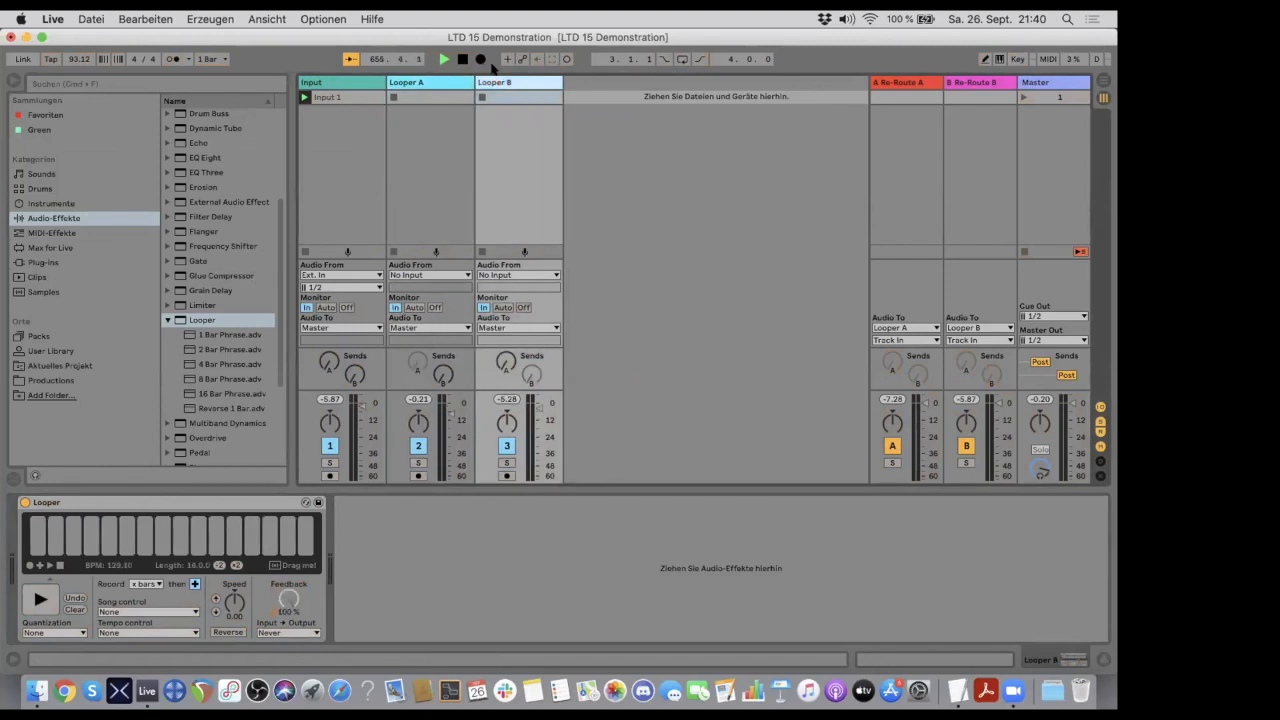
- Review the complete list of key assignments, leave key mapping mode, and show Looper A's device
left_click(1016, 59)
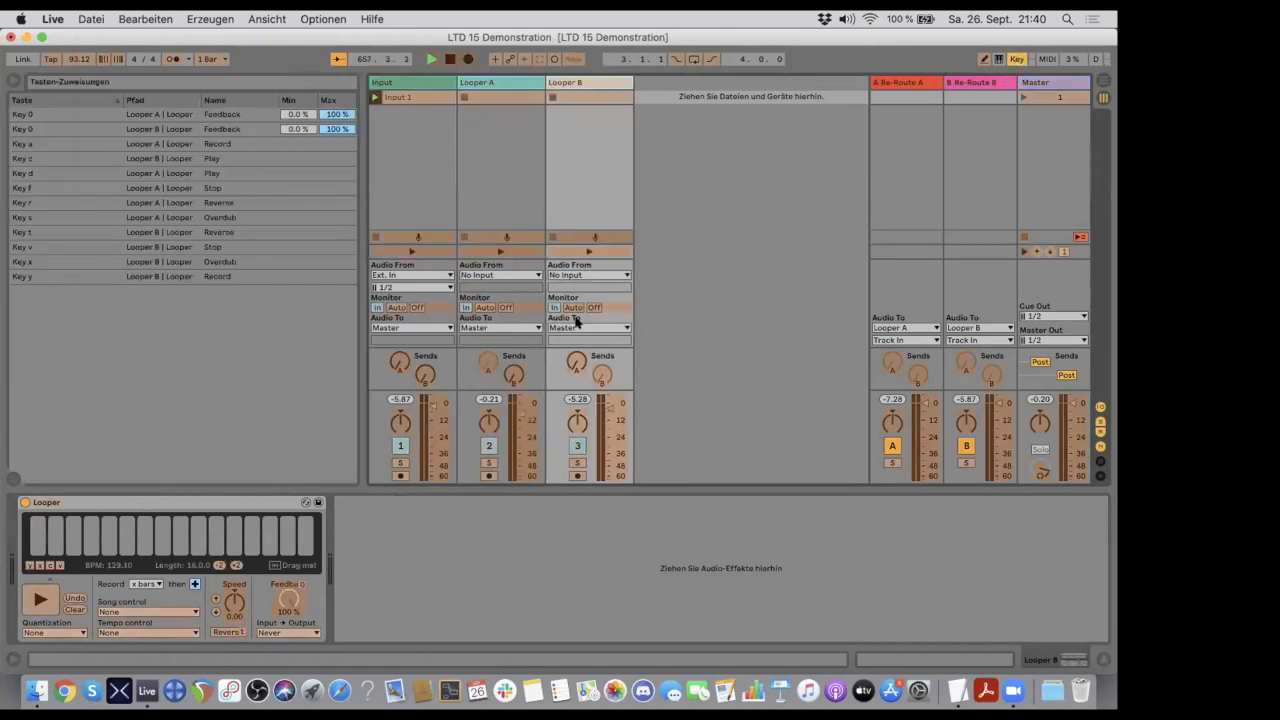
left_click(1016, 58)
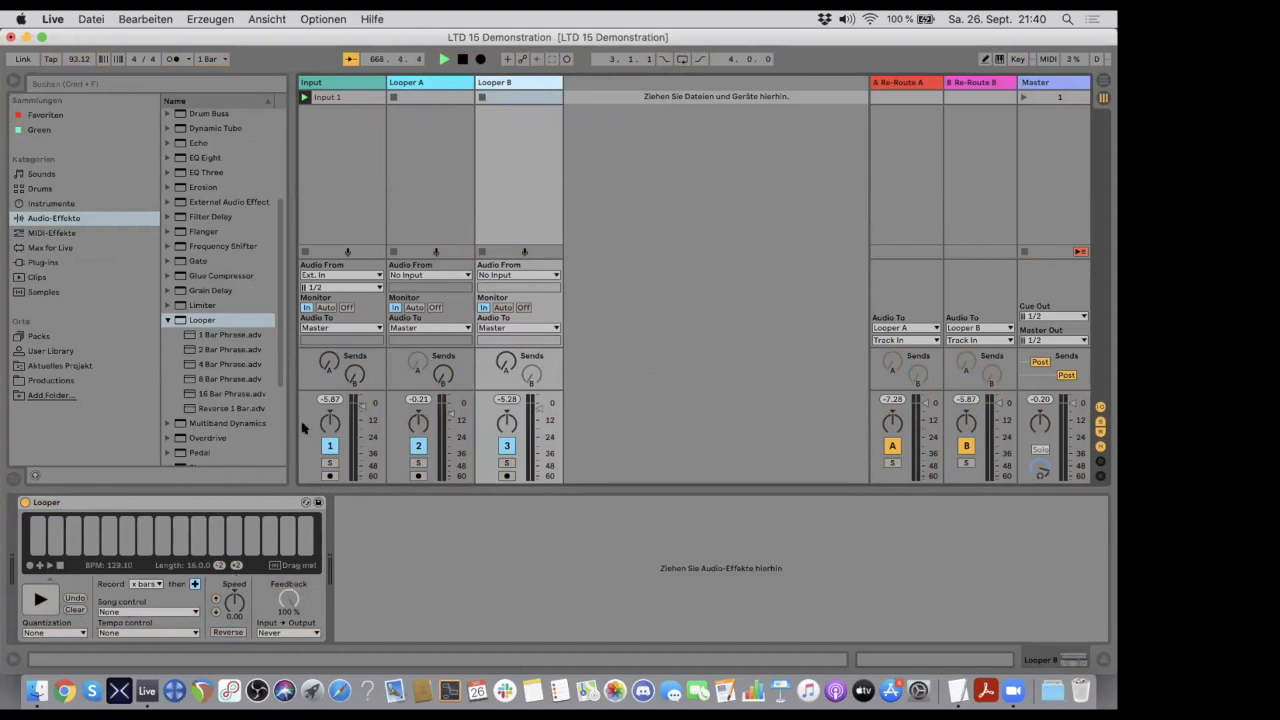
left_click(148, 505)
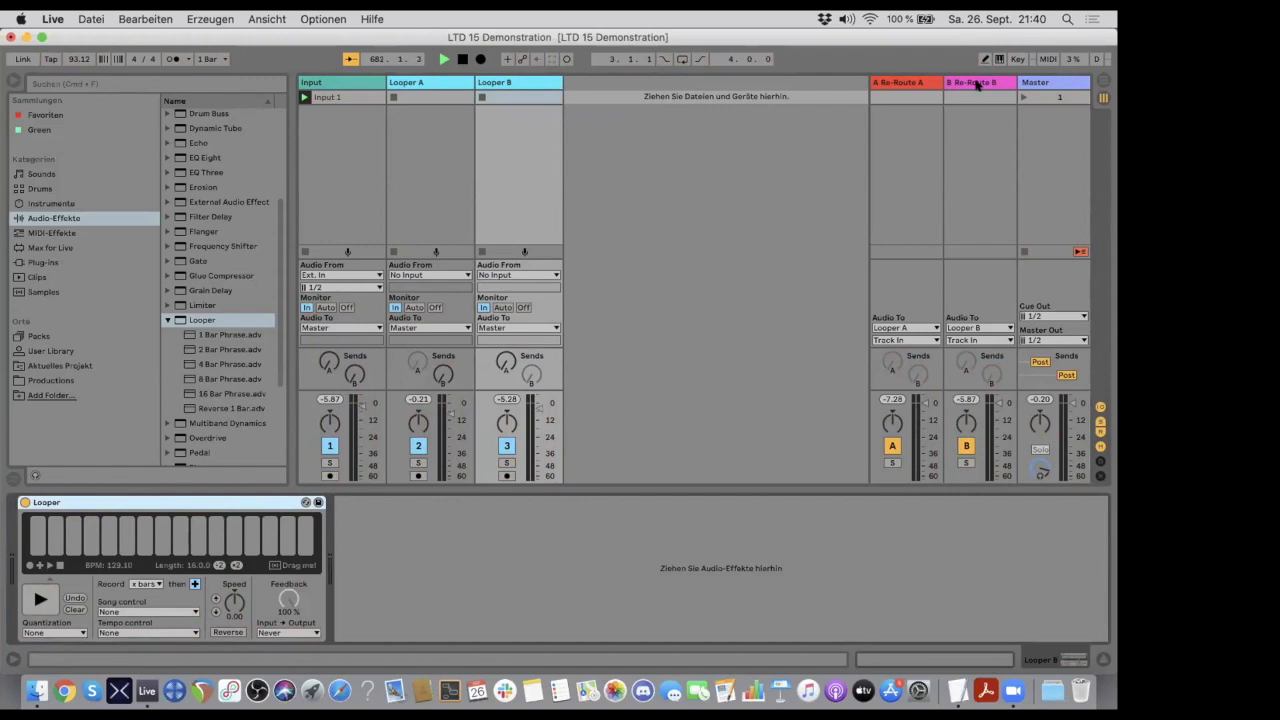
left_click(437, 82)
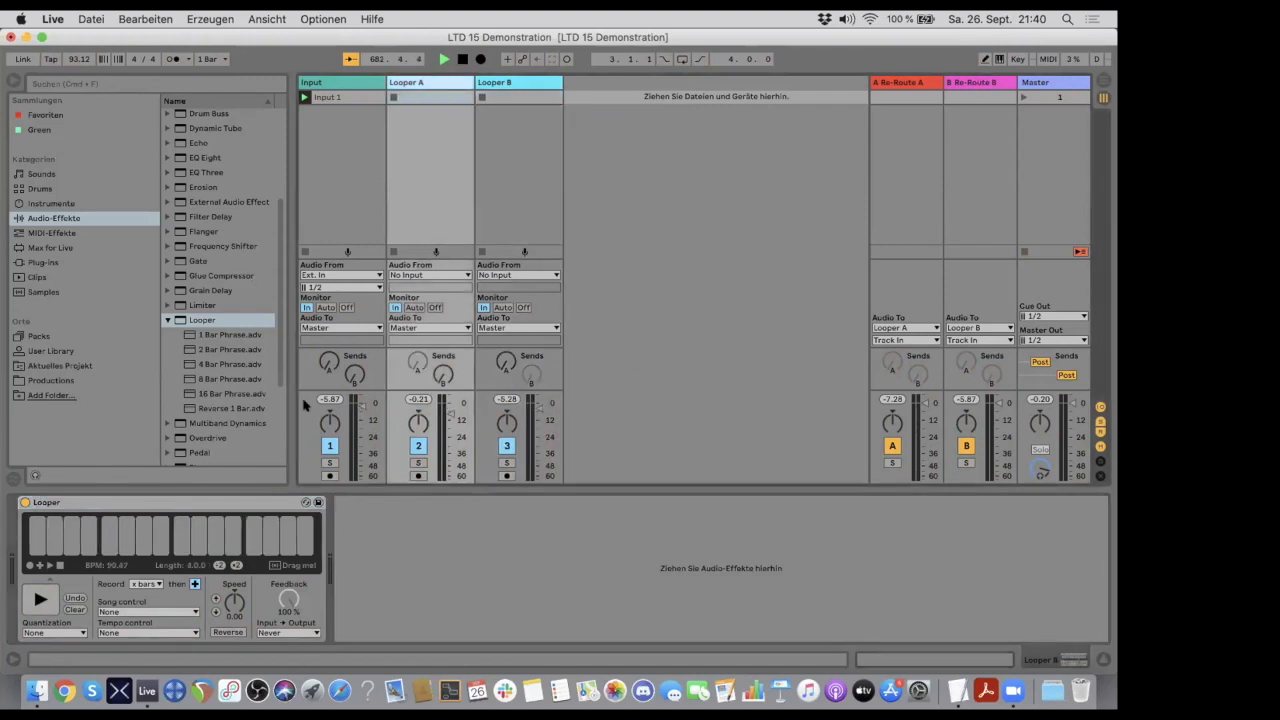
- Start playback of Looper A's loop and show Looper B's device
left_click(40, 597)
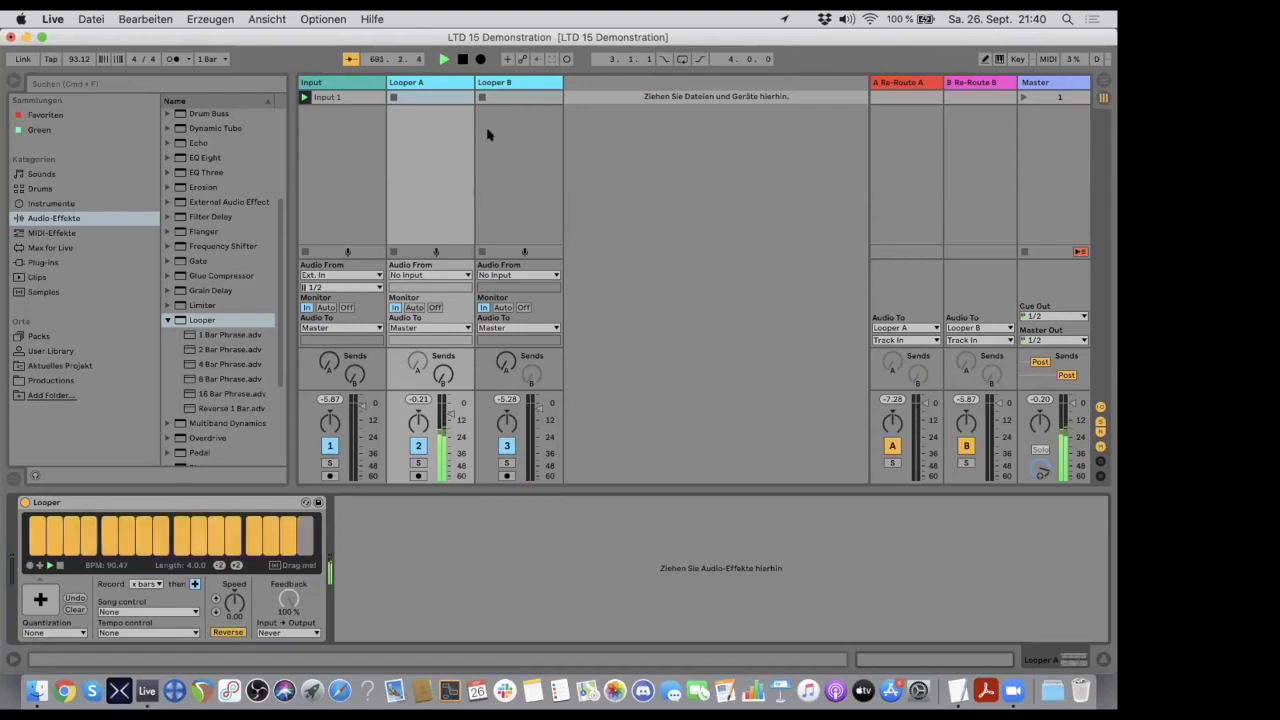
left_click(507, 83)
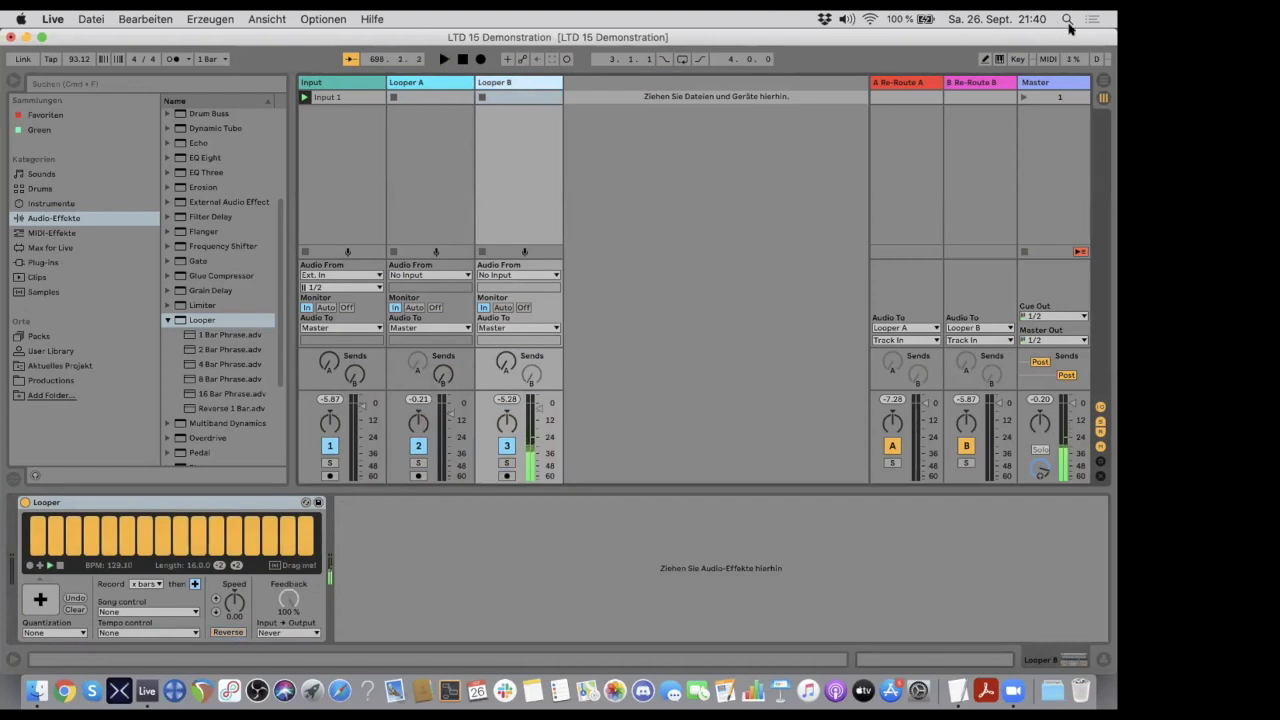
- Check Looper B's Speed controls in key mapping mode and leave the mode
left_click(1019, 60)
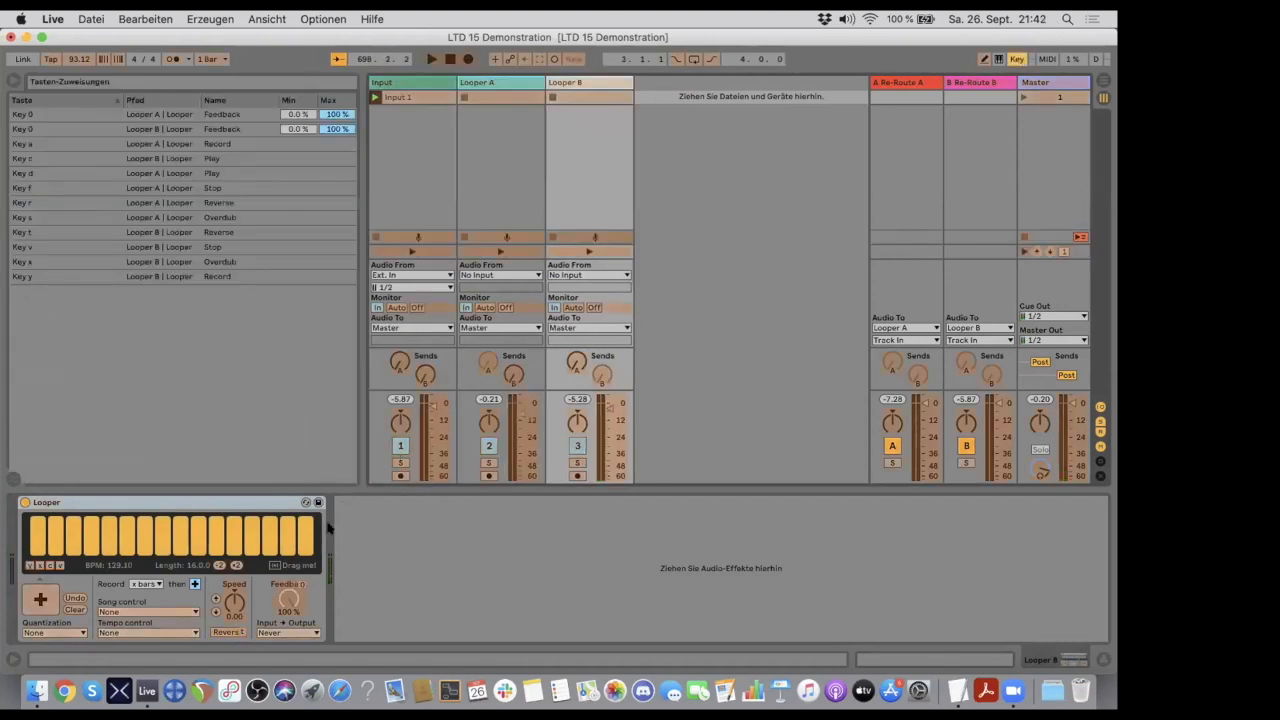
left_click(233, 601)
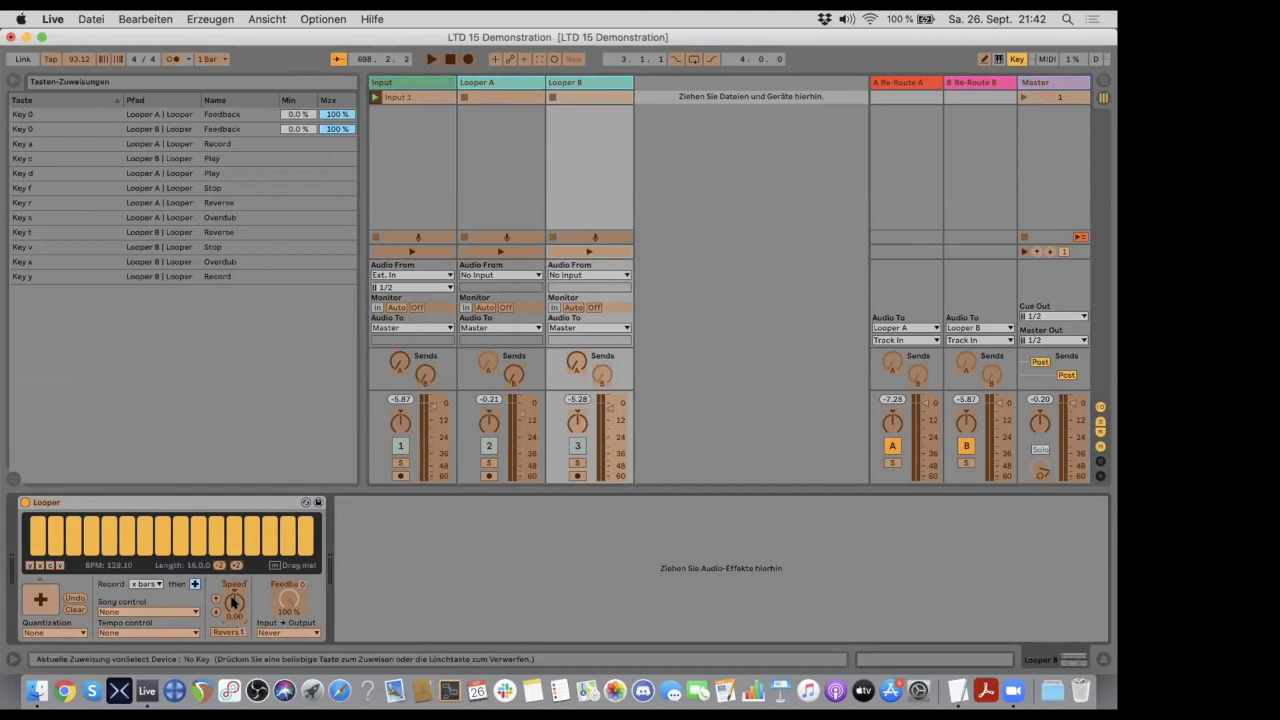
left_click(1017, 59)
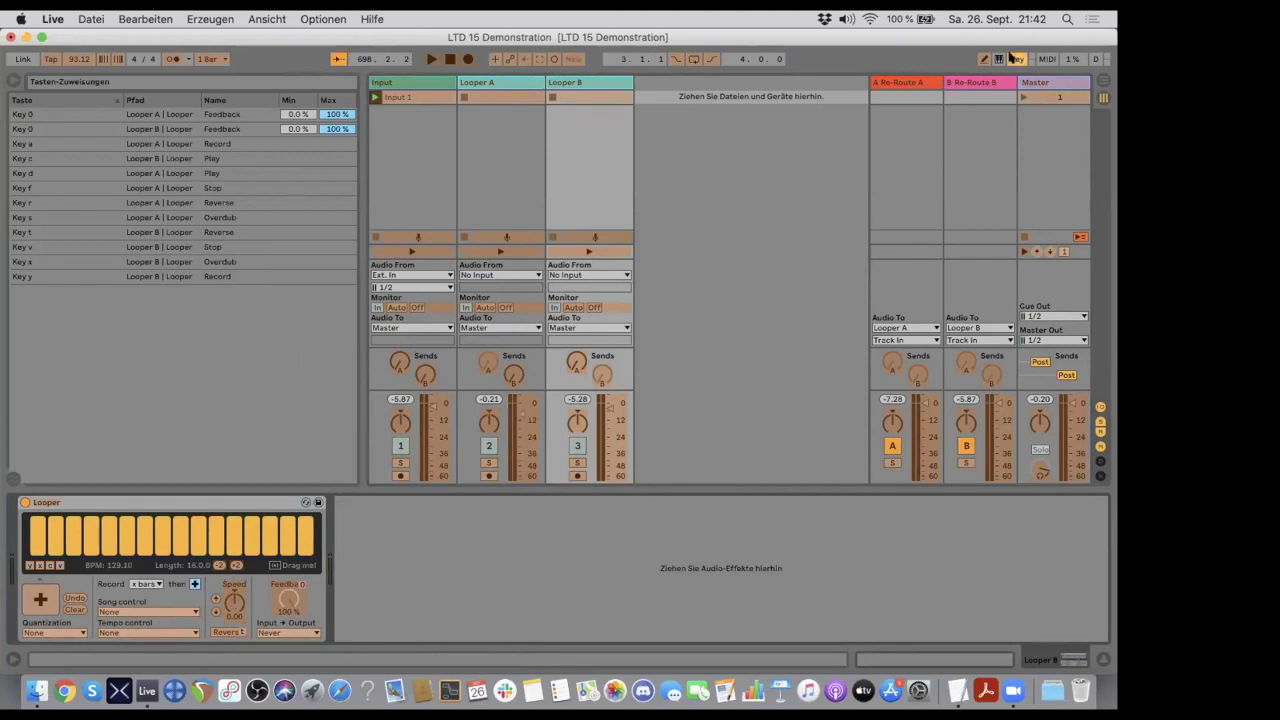
- Play Looper B's loop, try halving and doubling its speed between -36 and 36, and reset Speed to 0.00
key("space")
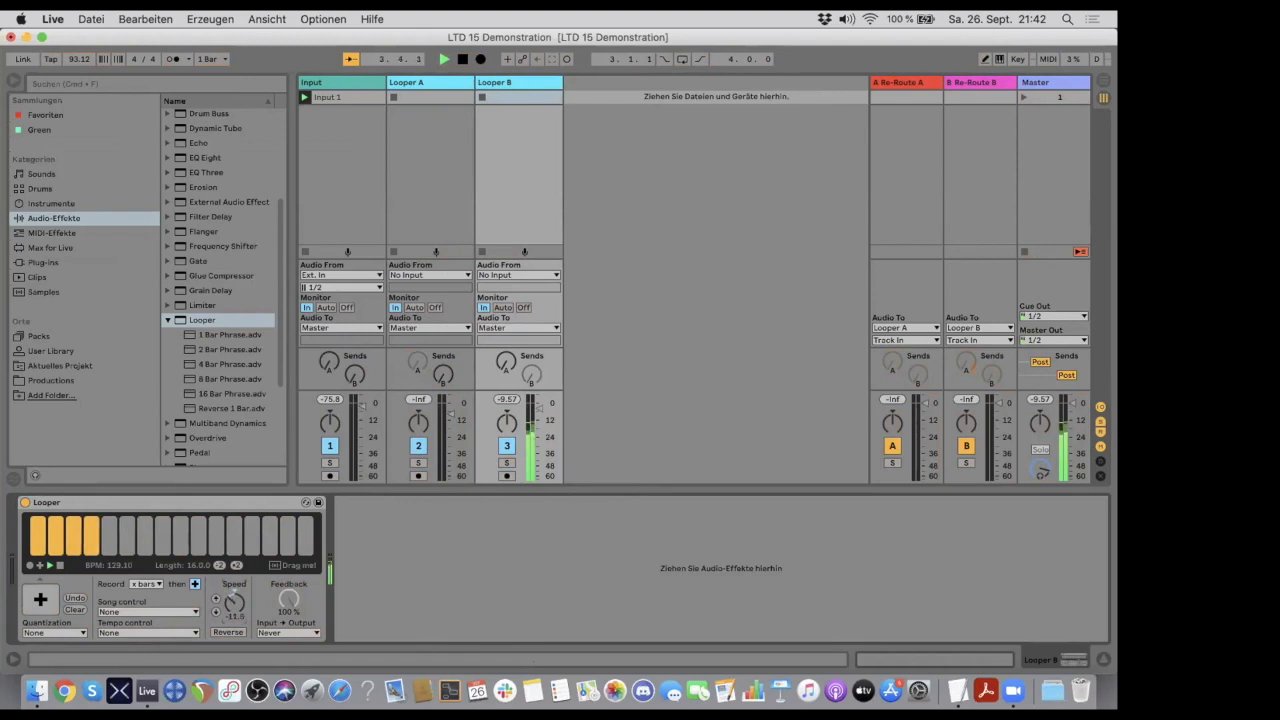
double_click(231, 609)
left_click(216, 613)
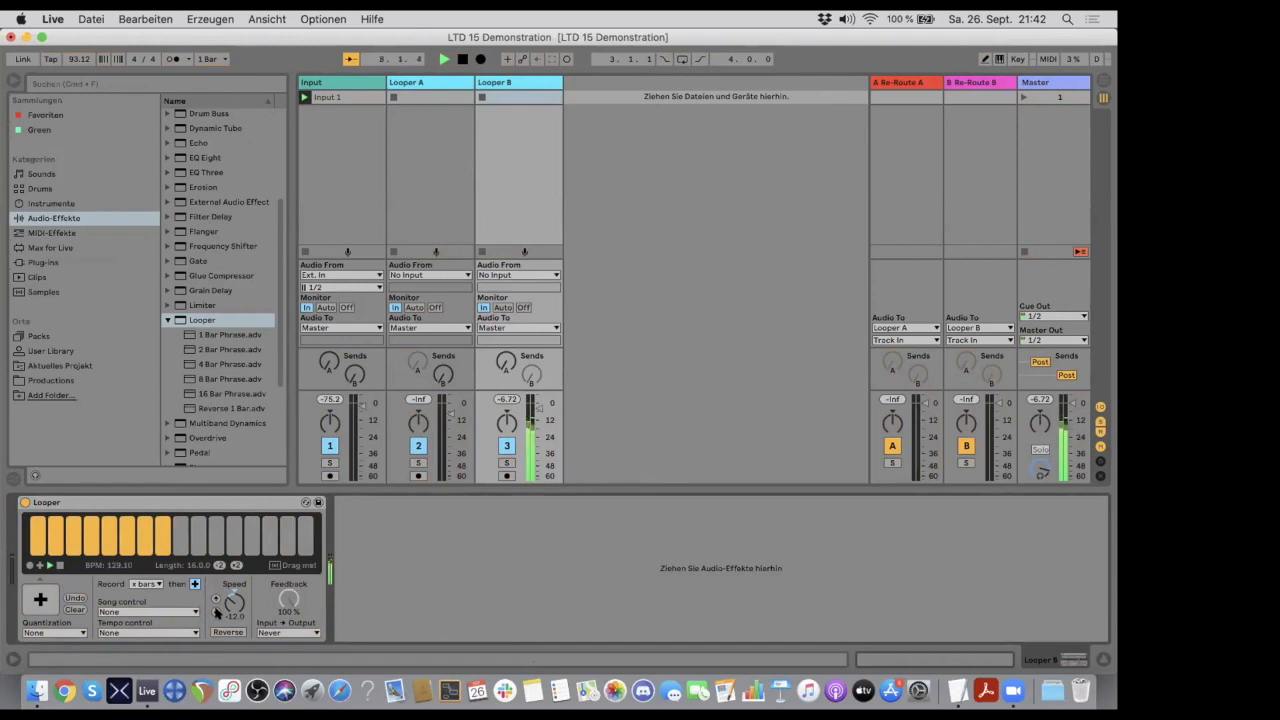
left_click(215, 600)
left_click(215, 600)
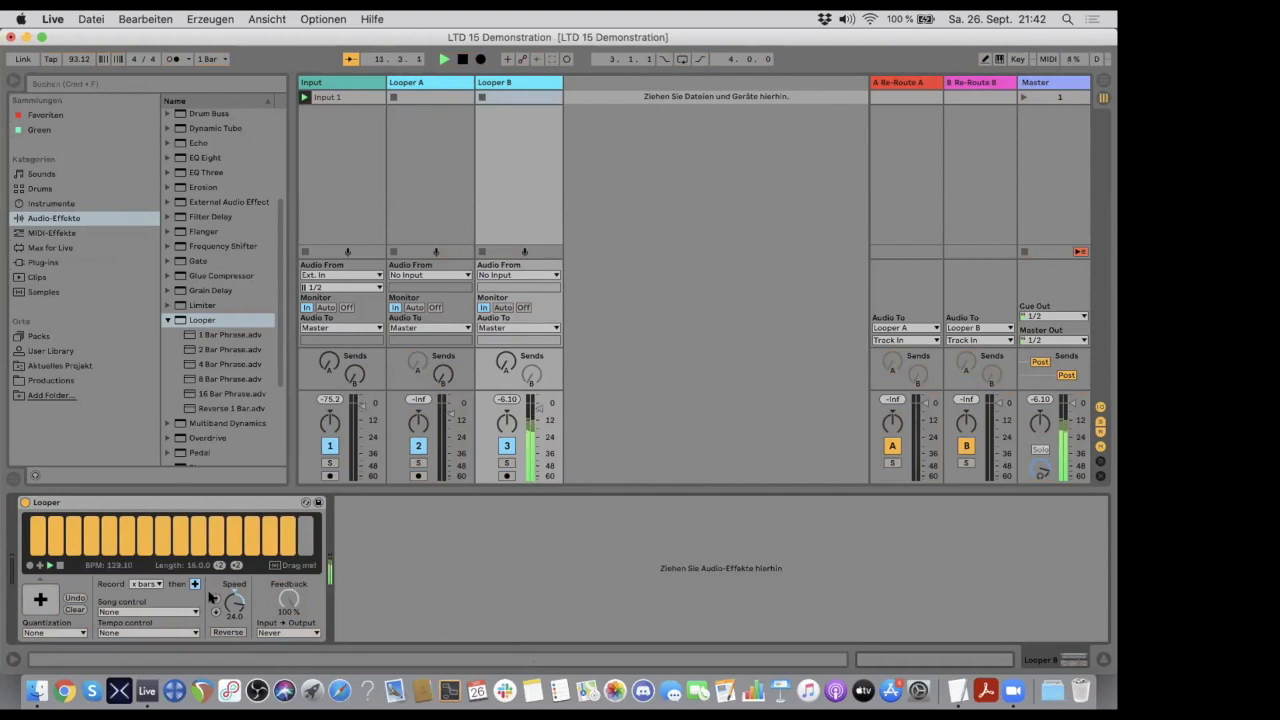
left_click(213, 599)
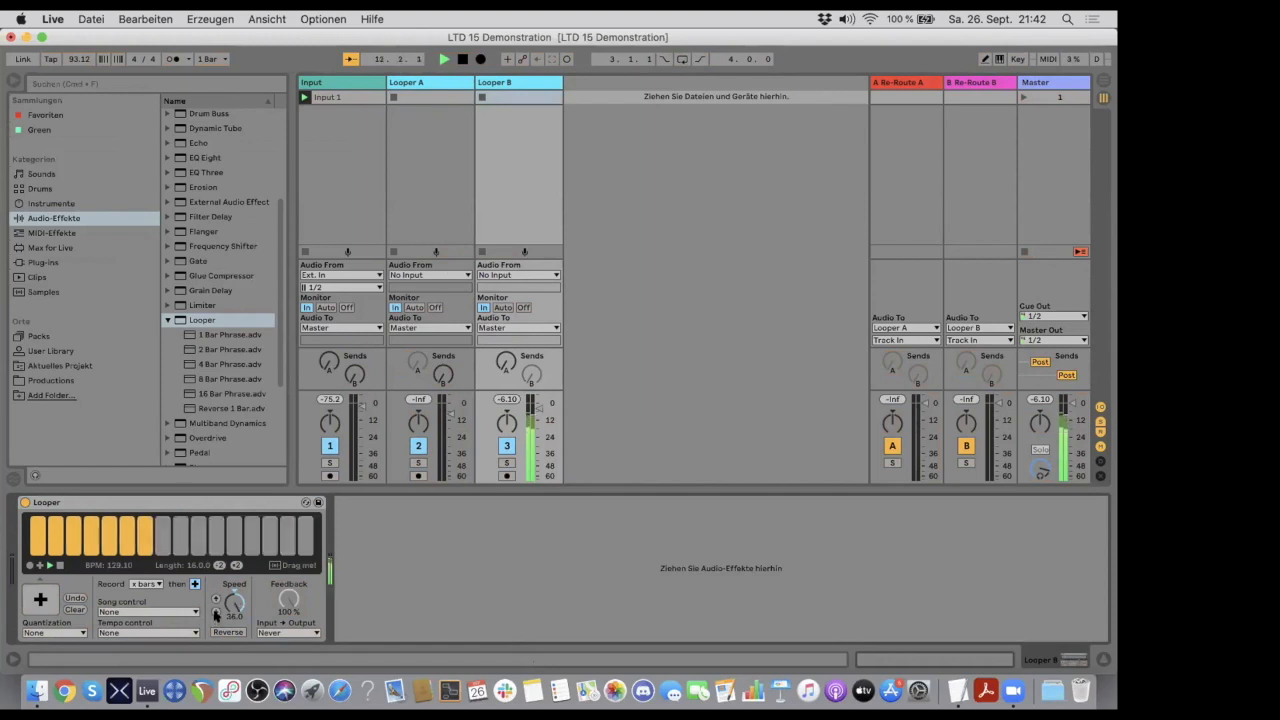
left_click(215, 613)
left_click(215, 613)
left_click(215, 613)
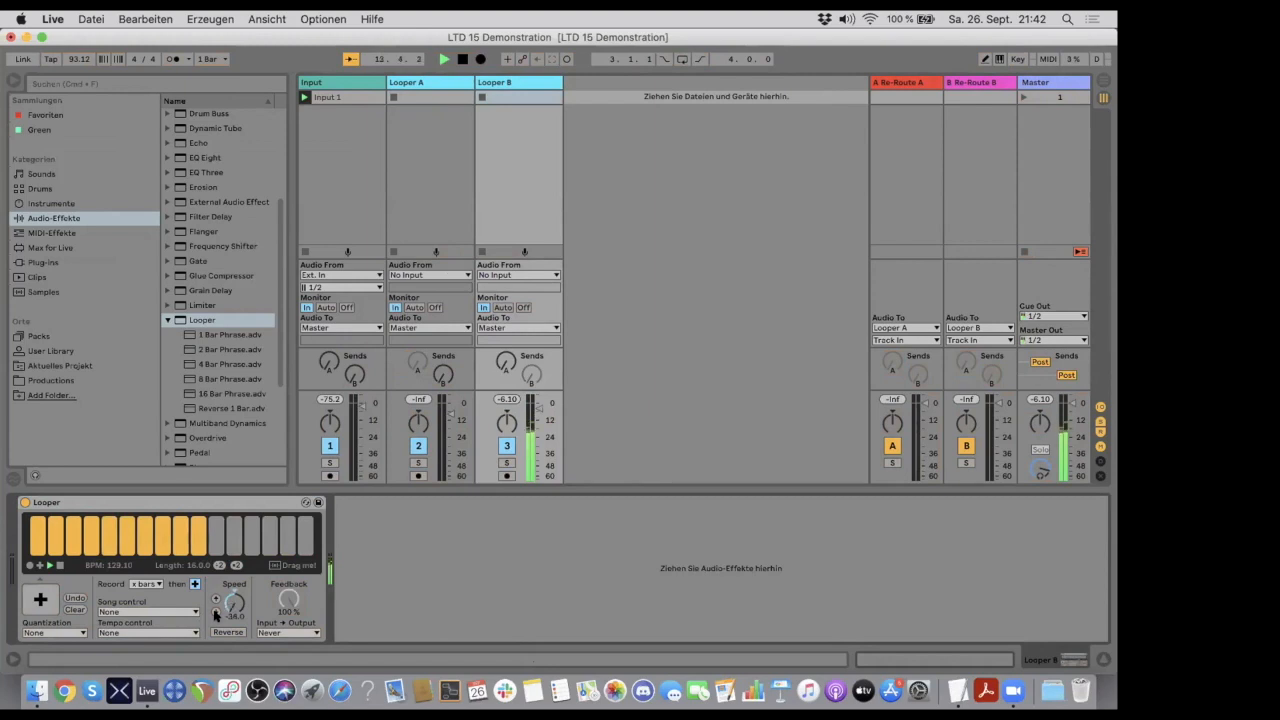
double_click(231, 597)
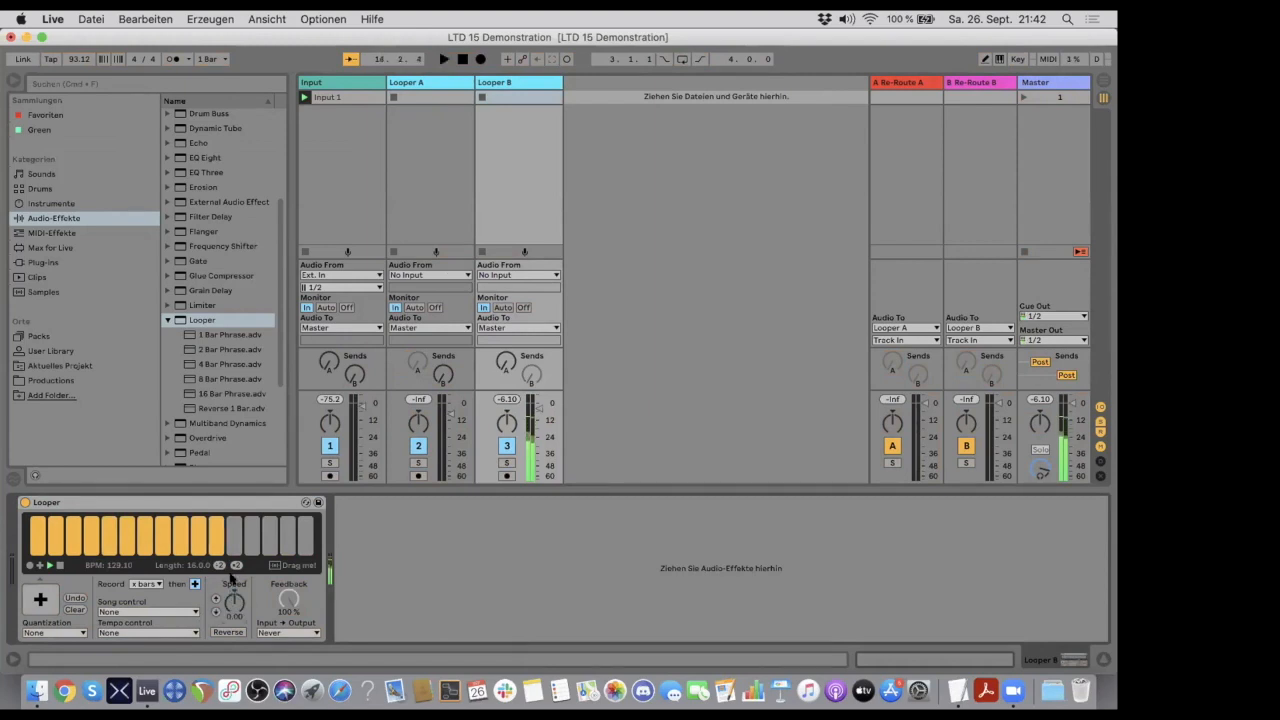
- Map the key u to Looper A's Double Speed and j to its Halve Speed, and leave key mapping mode
left_click(1016, 58)
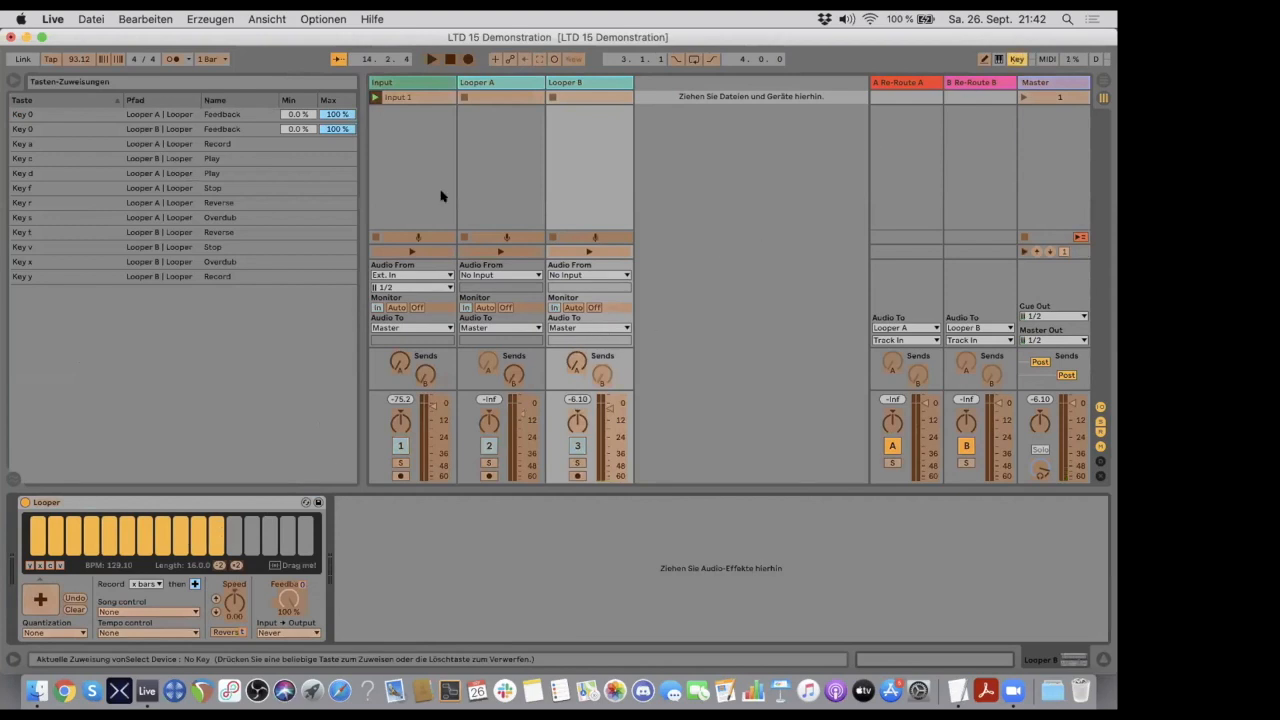
left_click(509, 83)
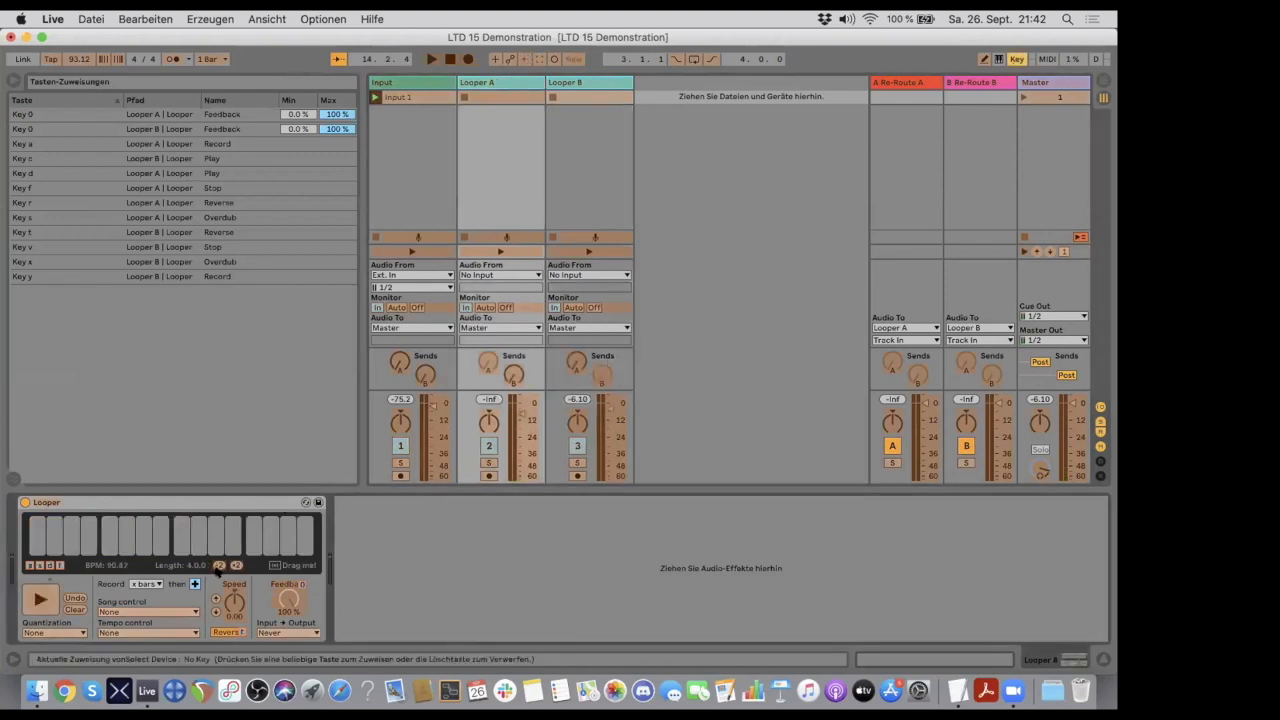
left_click(215, 599)
key("u")
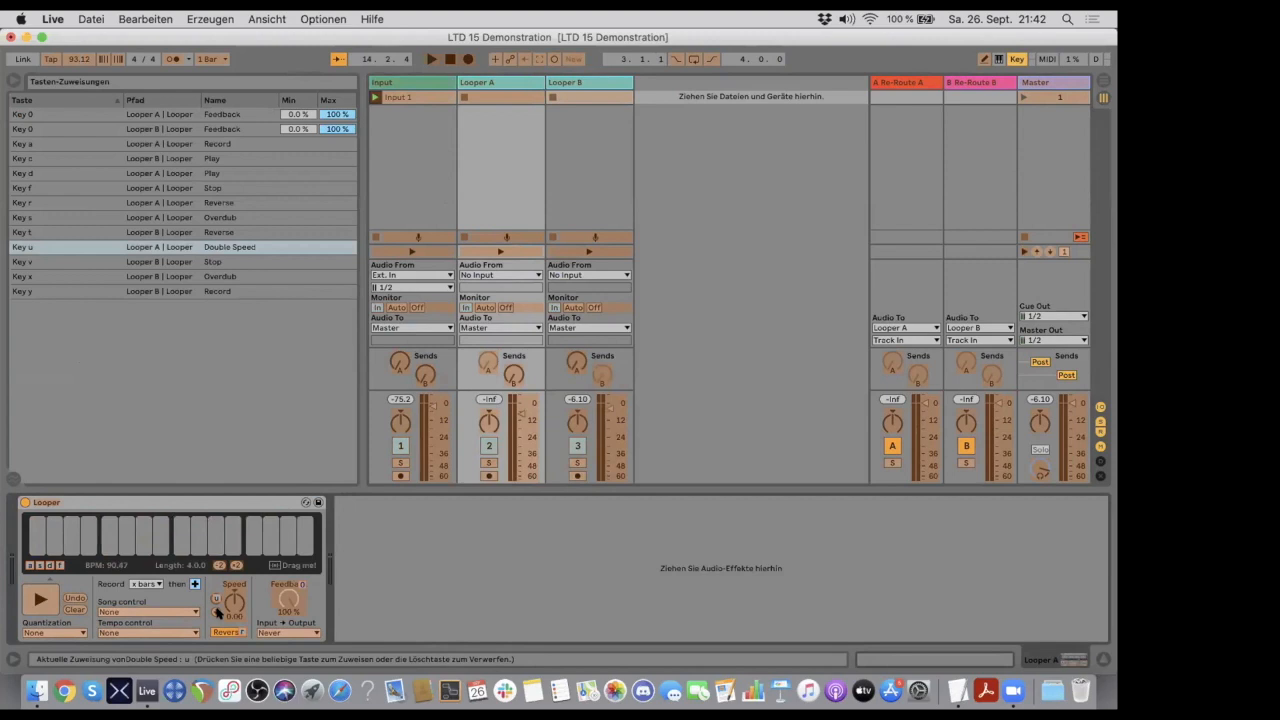
left_click(214, 612)
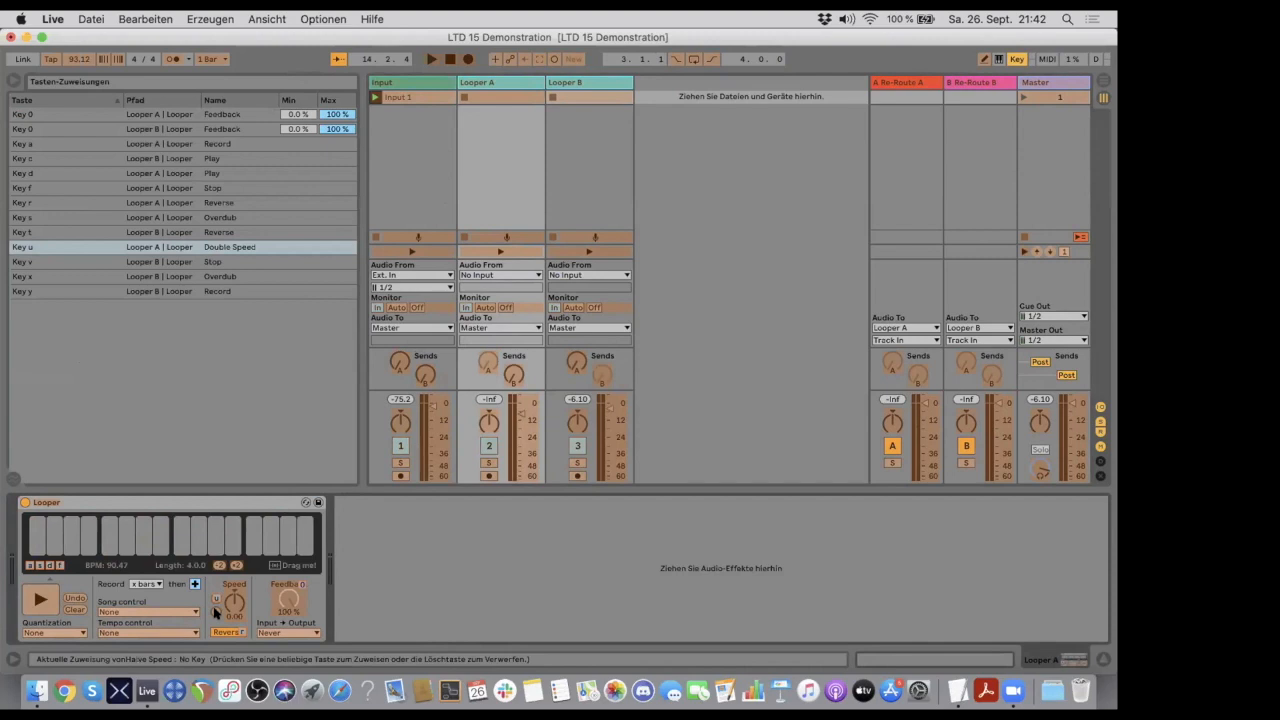
key("j")
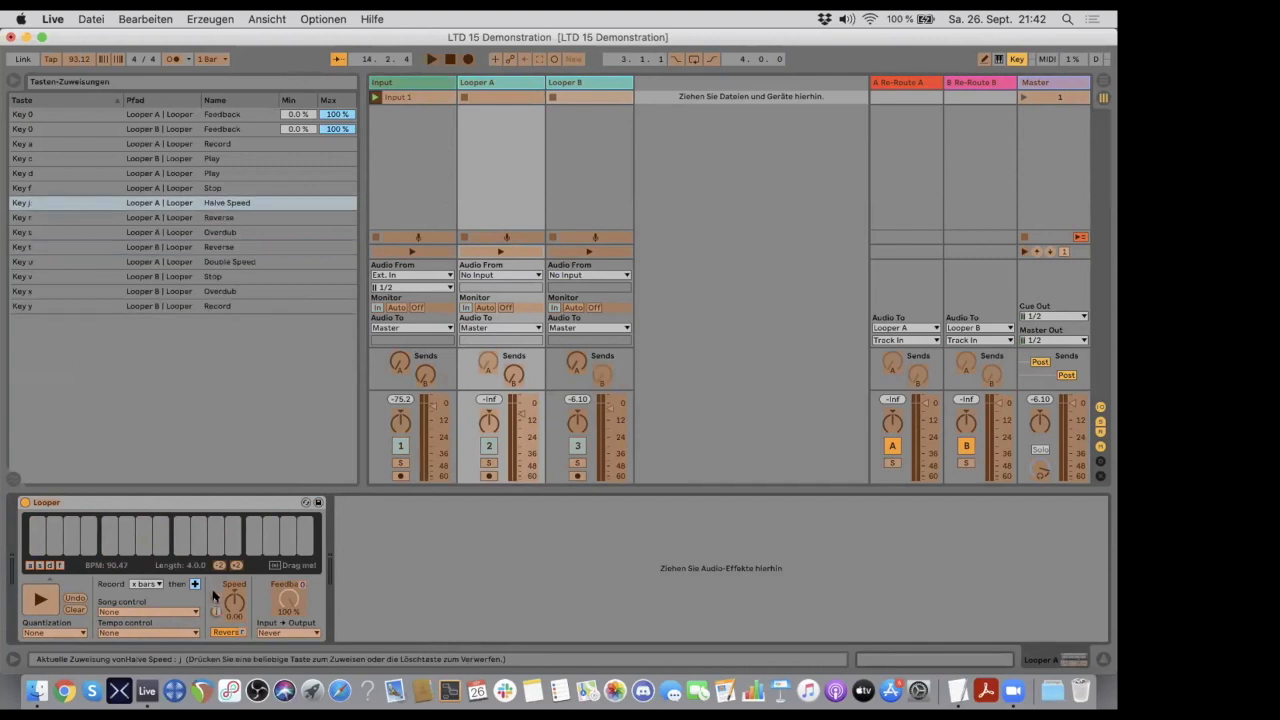
left_click(1016, 59)
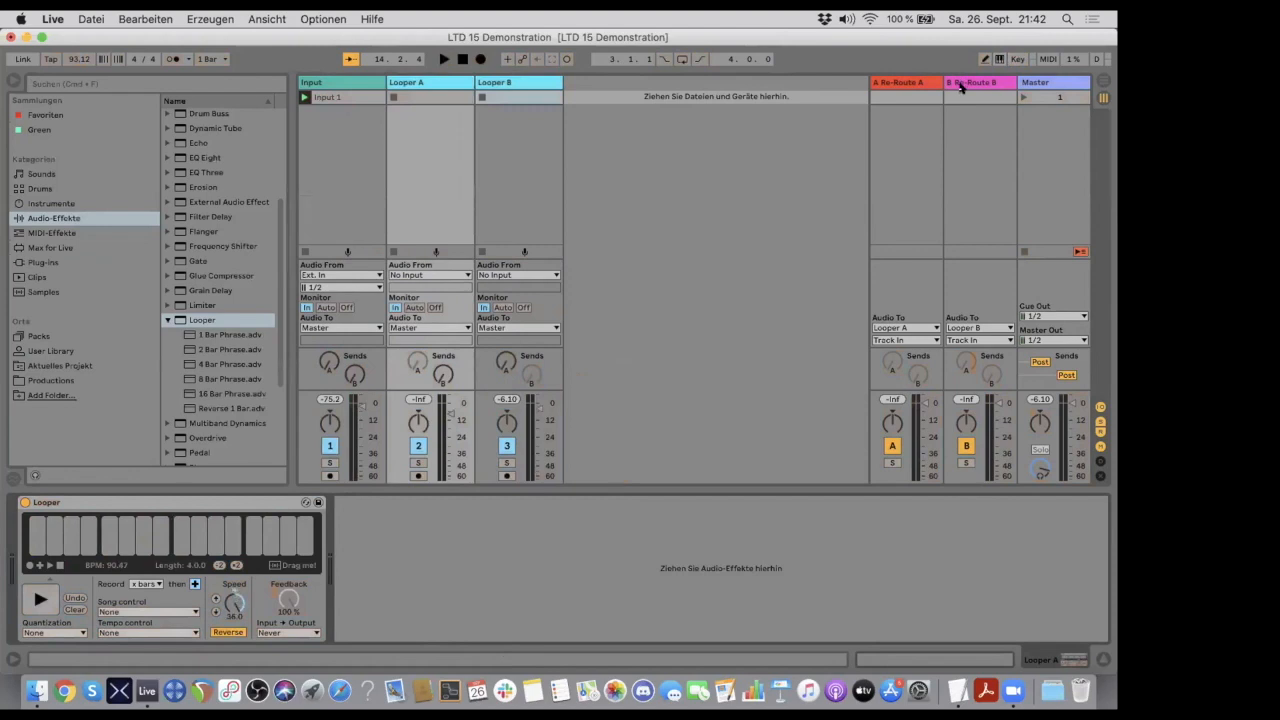
- Test Looper A's speed key assignments repeatedly with key mapping mode off
key("j")
key("j")
key("k")
key("k")
key("k")
key("j")
key("j")
key("k")
key("j")
key("j")
key("j")
key("k")
key("k")
key("l")
key("j")
key("j")
key("k")
key("k")
key("k")
key("l")
key("l")
key("j")
key("l")
key("l")
key("j")
key("l")
key("j")
key("j")
- Map the key i to Looper B's Double Speed and k to its Halve Speed, and leave key mapping mode
left_click(542, 82)
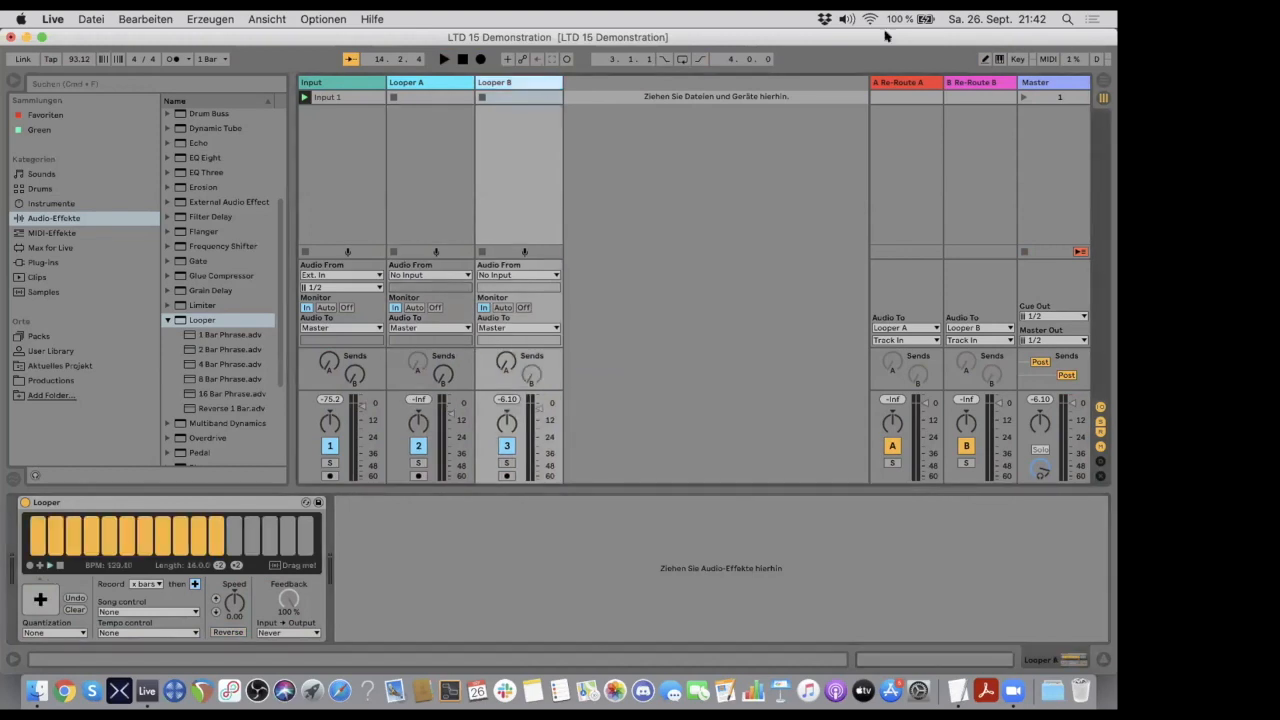
left_click(1016, 59)
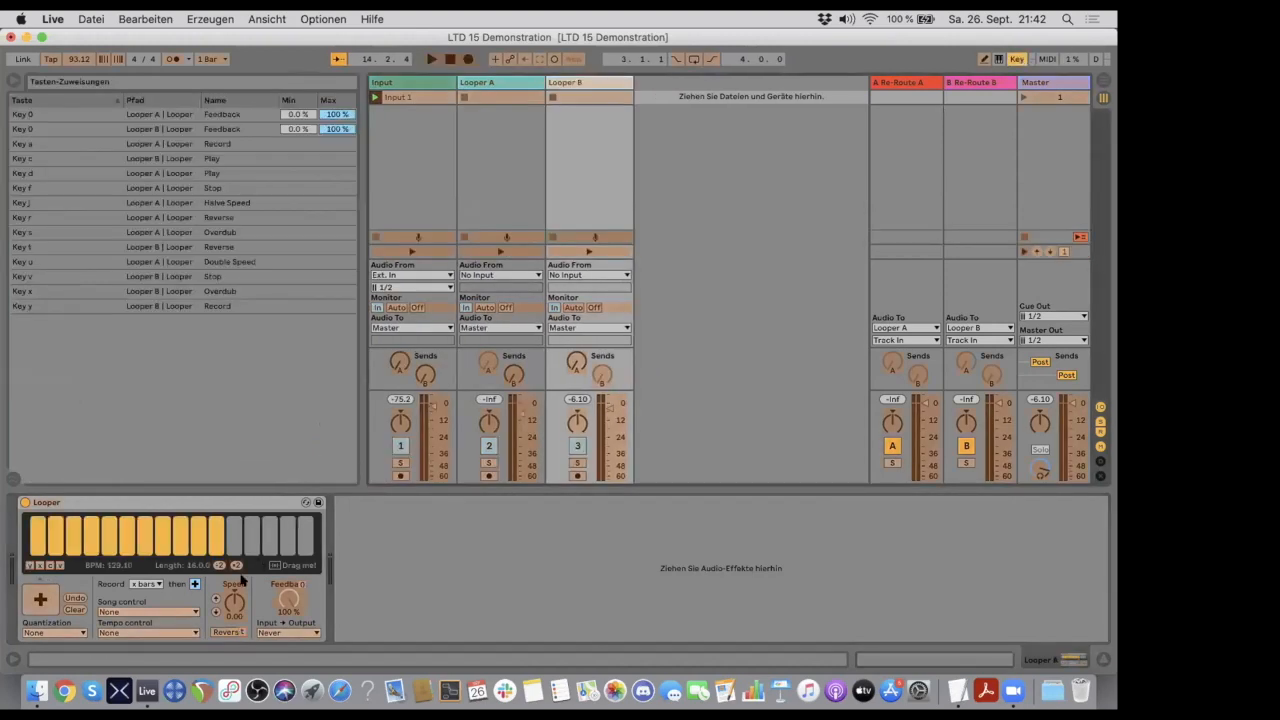
left_click(214, 599)
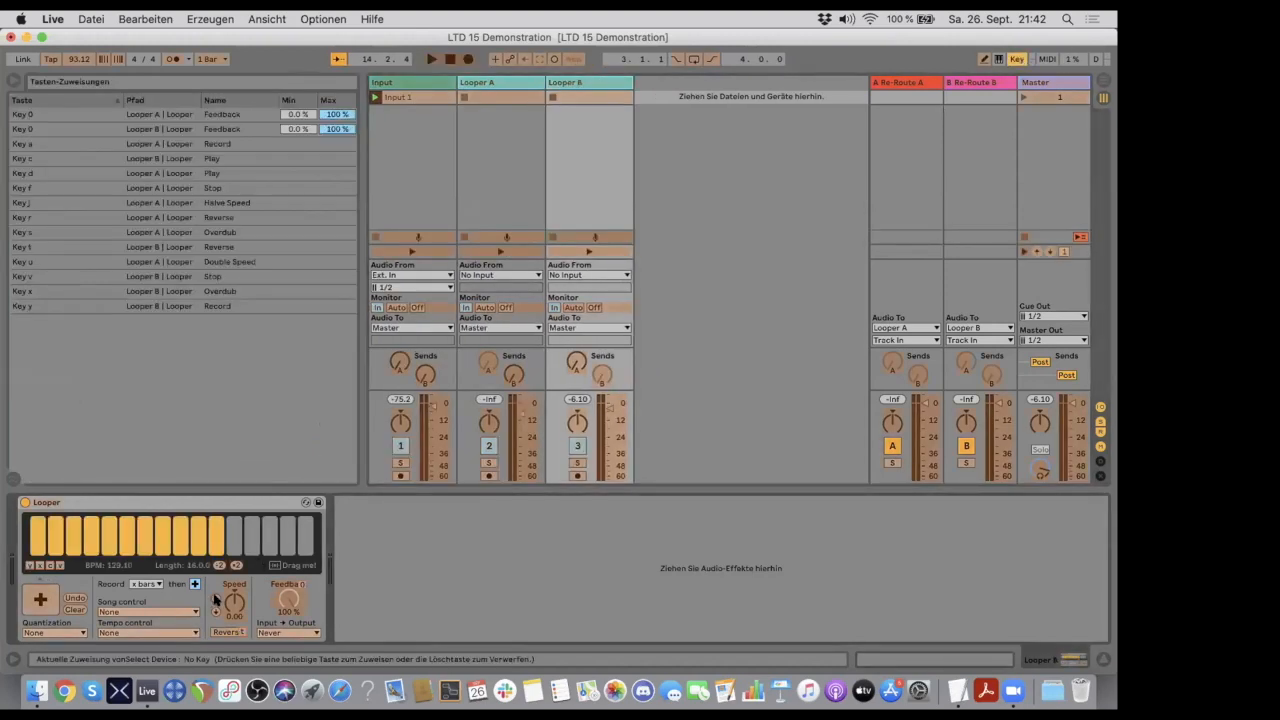
key("i")
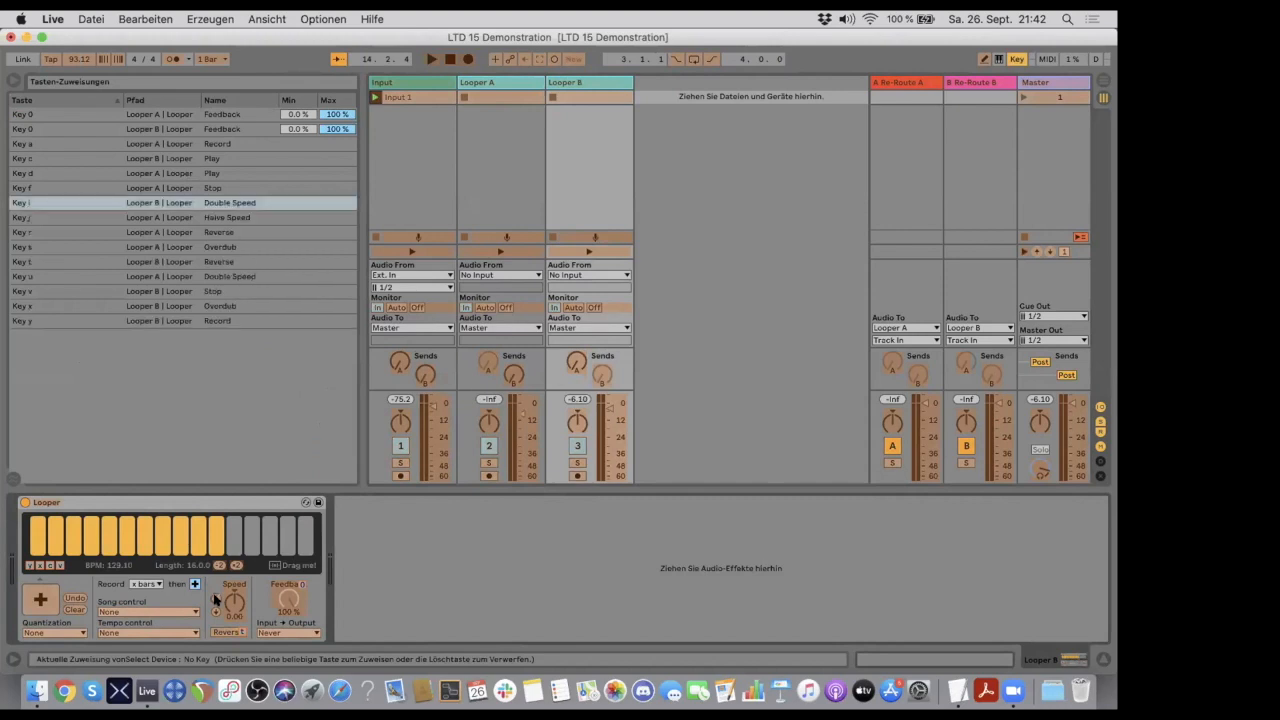
left_click(213, 613)
key("k")
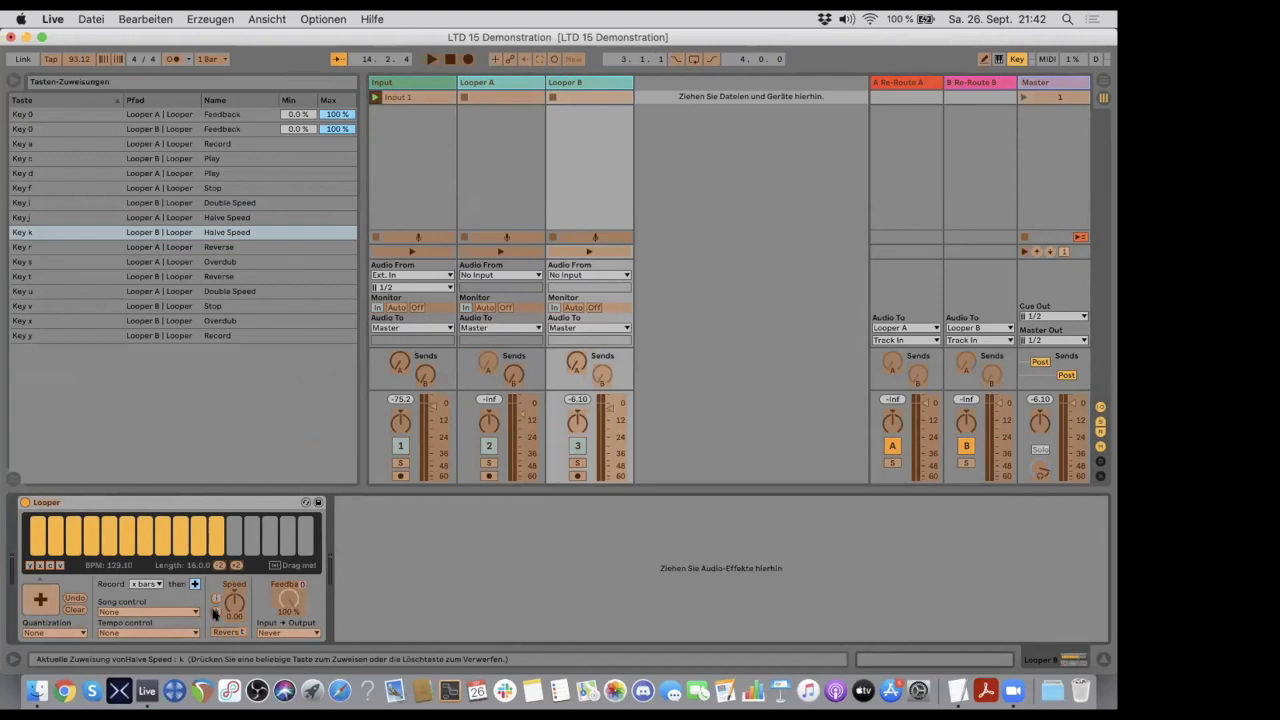
left_click(1016, 59)
- Test the assigned speed and Reverse keys of the two loopers
key("k")
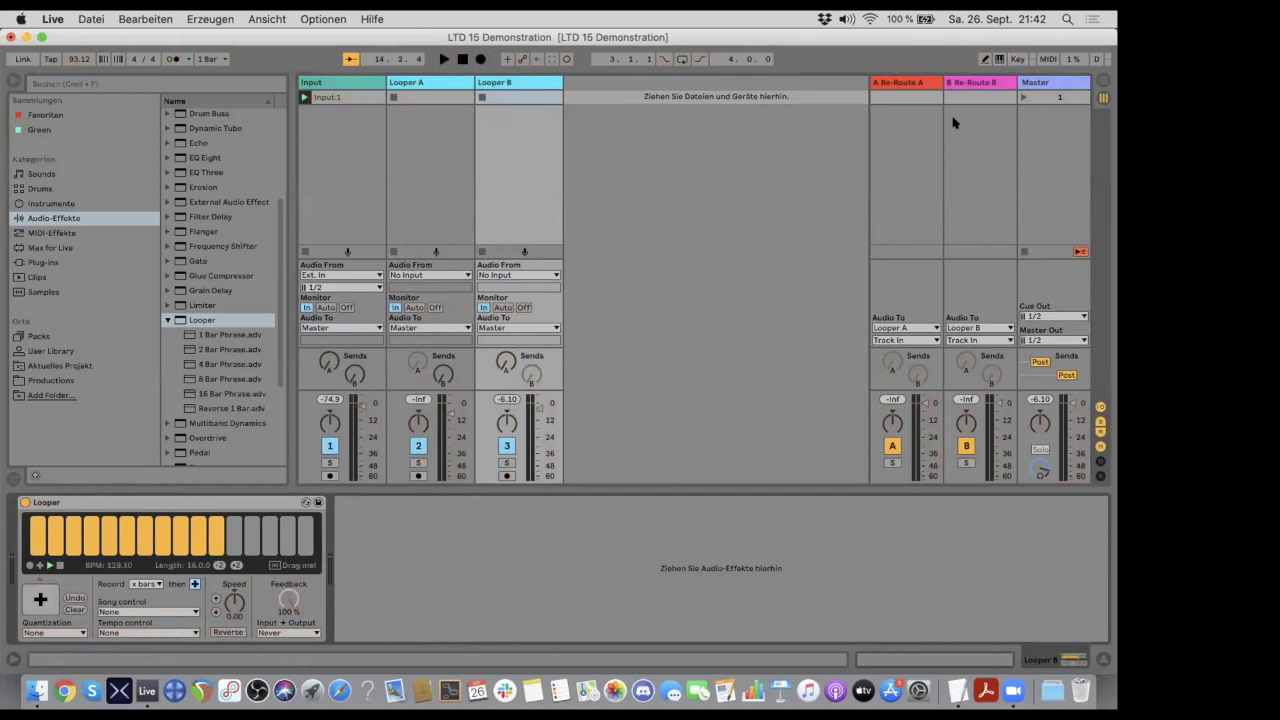
key("l")
key("l")
key("r")
key("l")
key("k")
key("k")
key("r")
- Clear the recorded loops in both Looper A and Looper B
left_click(430, 85)
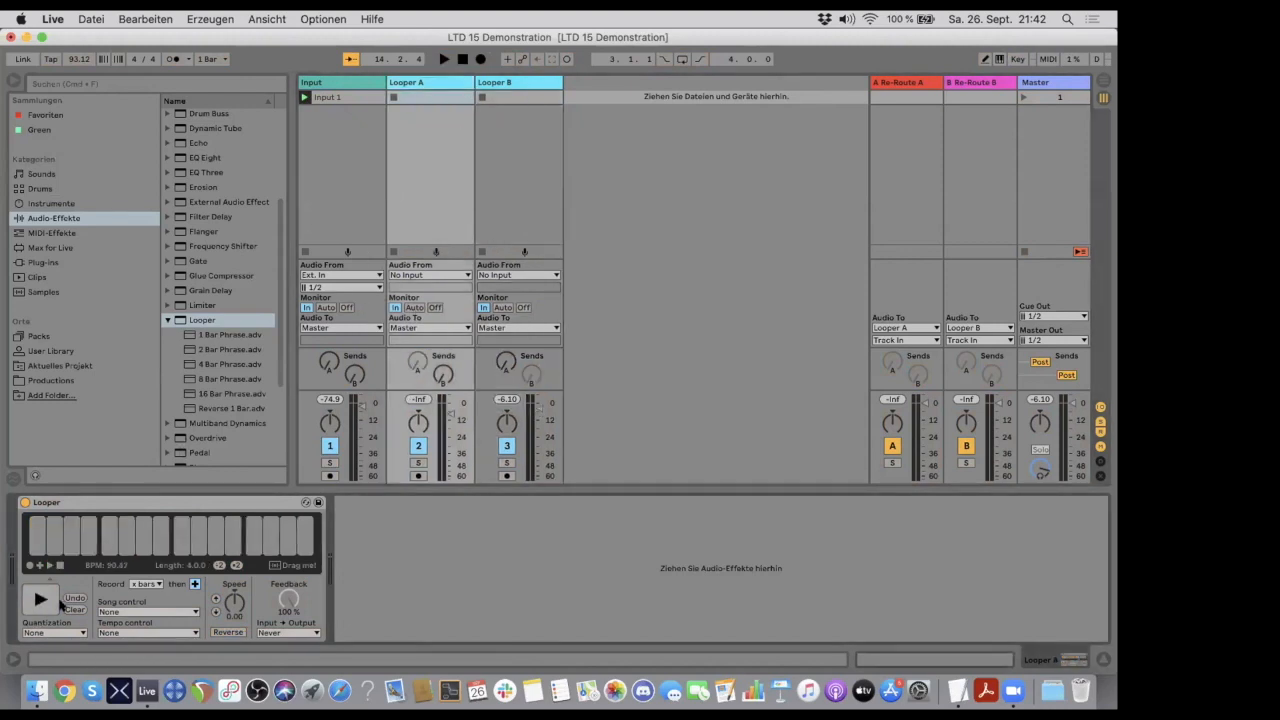
left_click(79, 601)
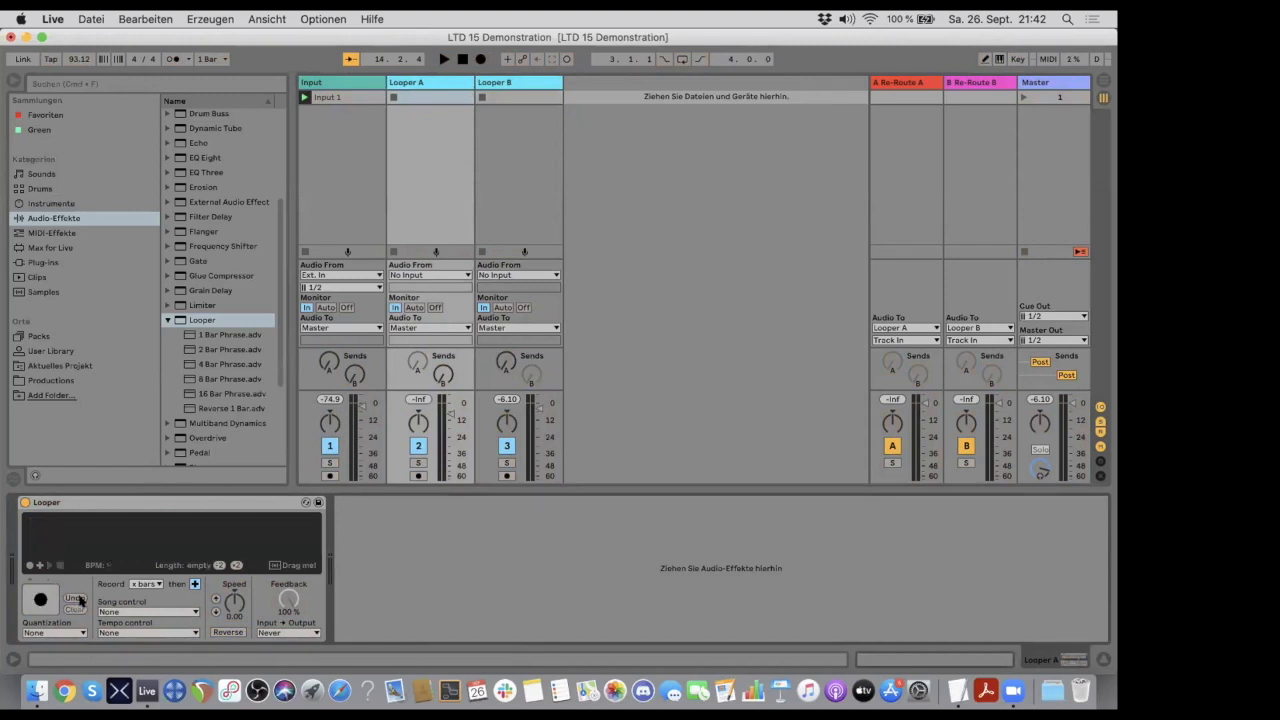
left_click(498, 83)
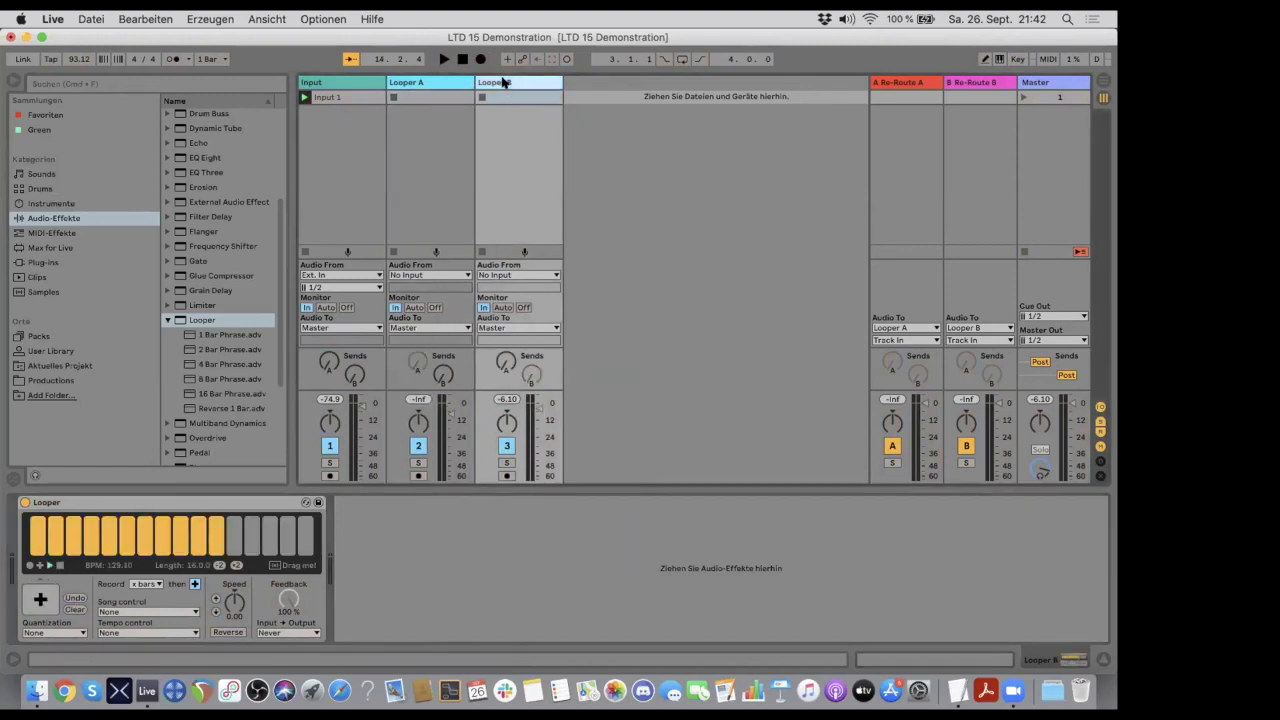
left_click(79, 610)
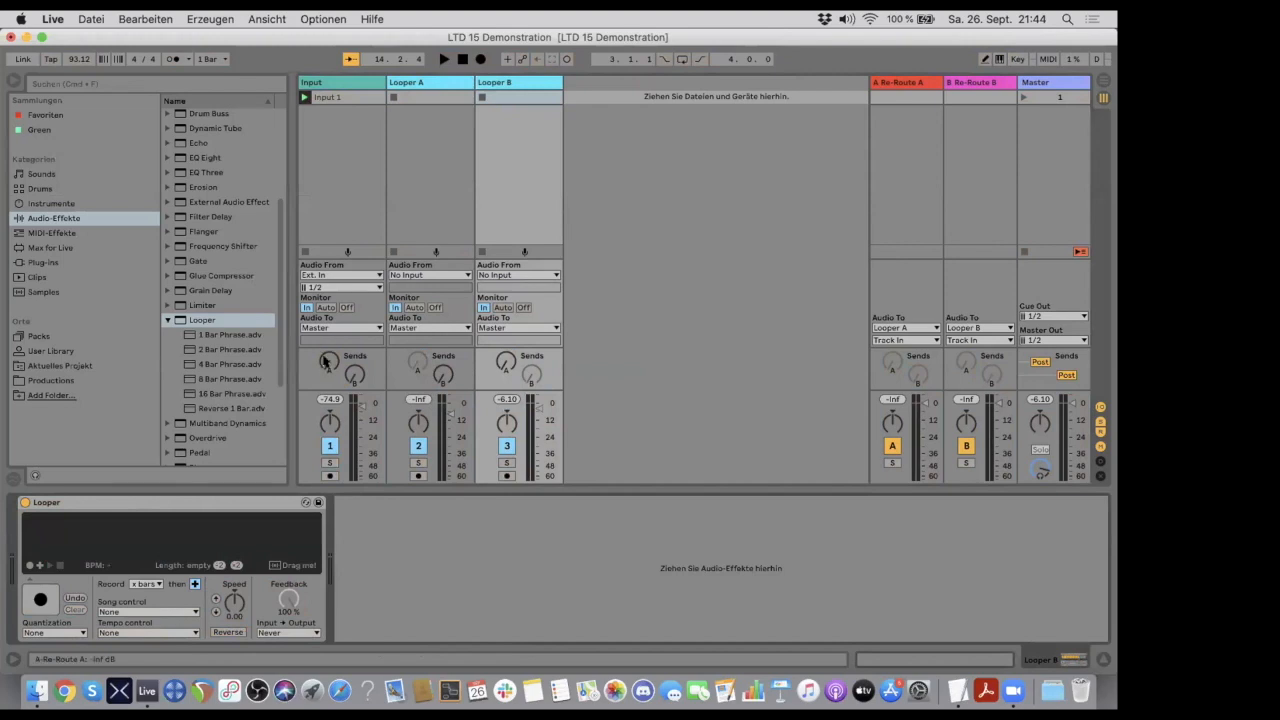
- Turn up sends A and B on the Input track, and hide the return tracks
left_click_drag(327, 360, 327, 310)
left_click_drag(350, 375, 350, 275)
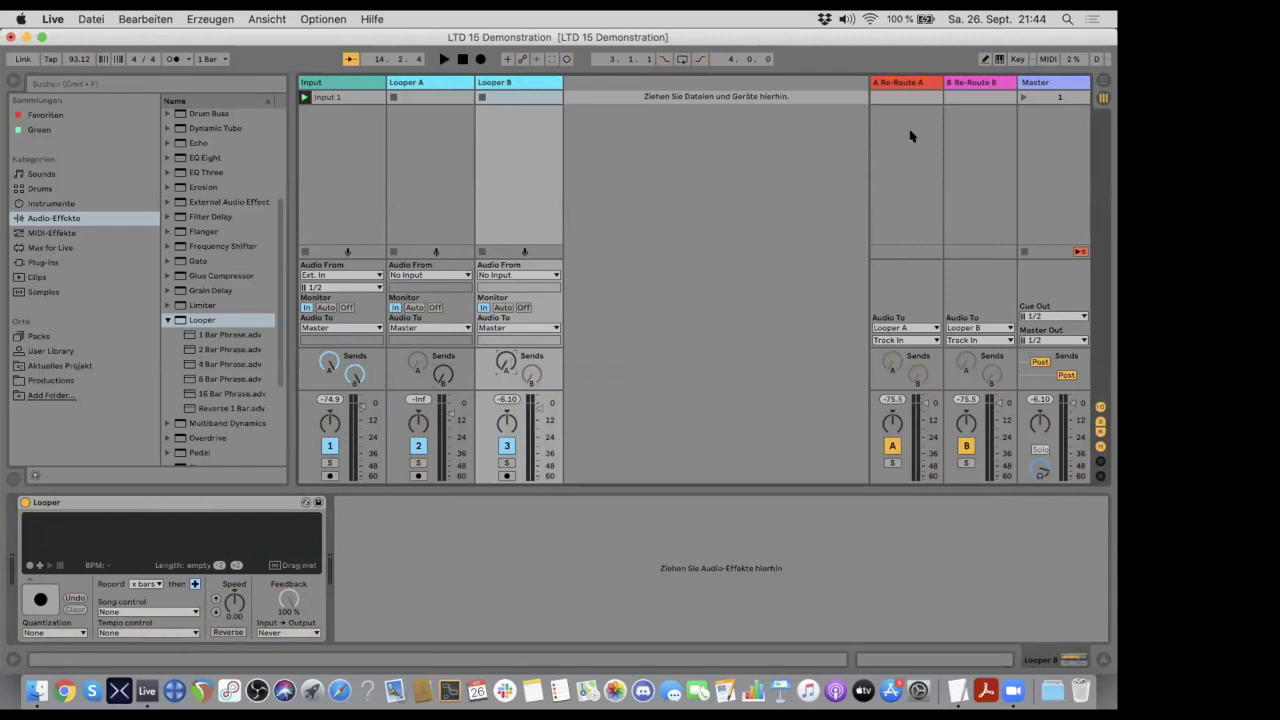
left_click(1100, 432)
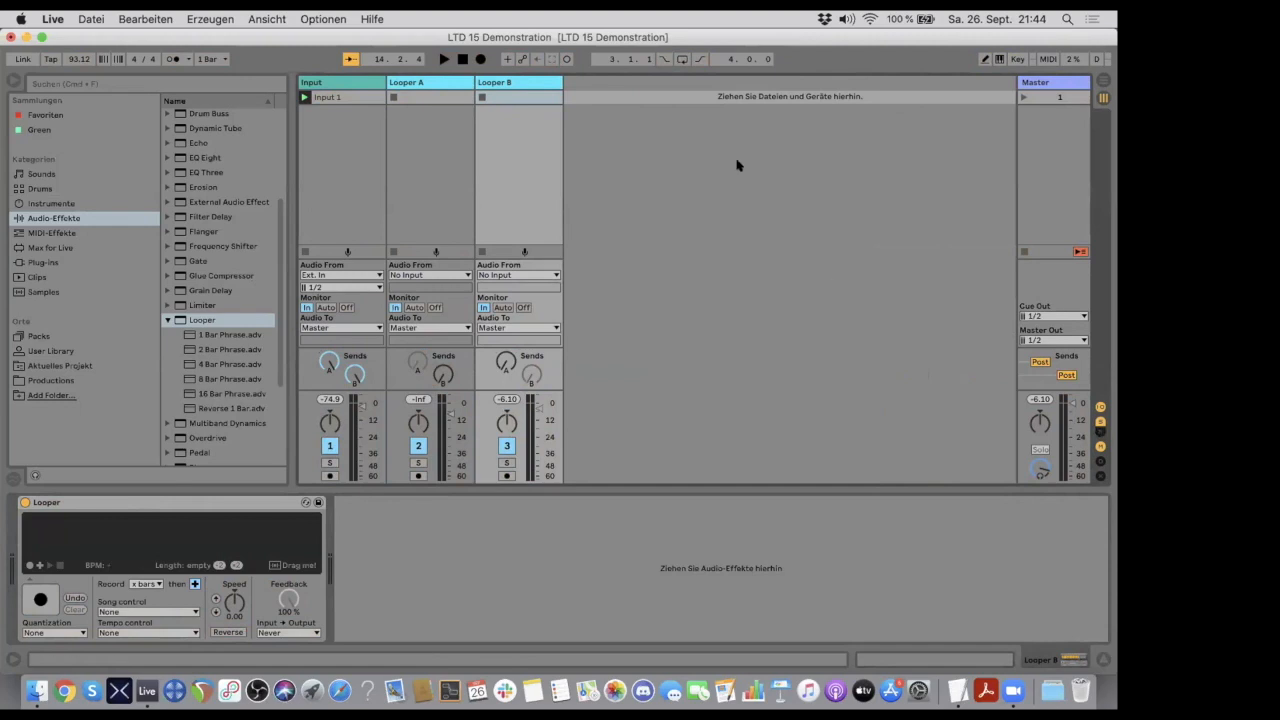
left_click(1100, 432)
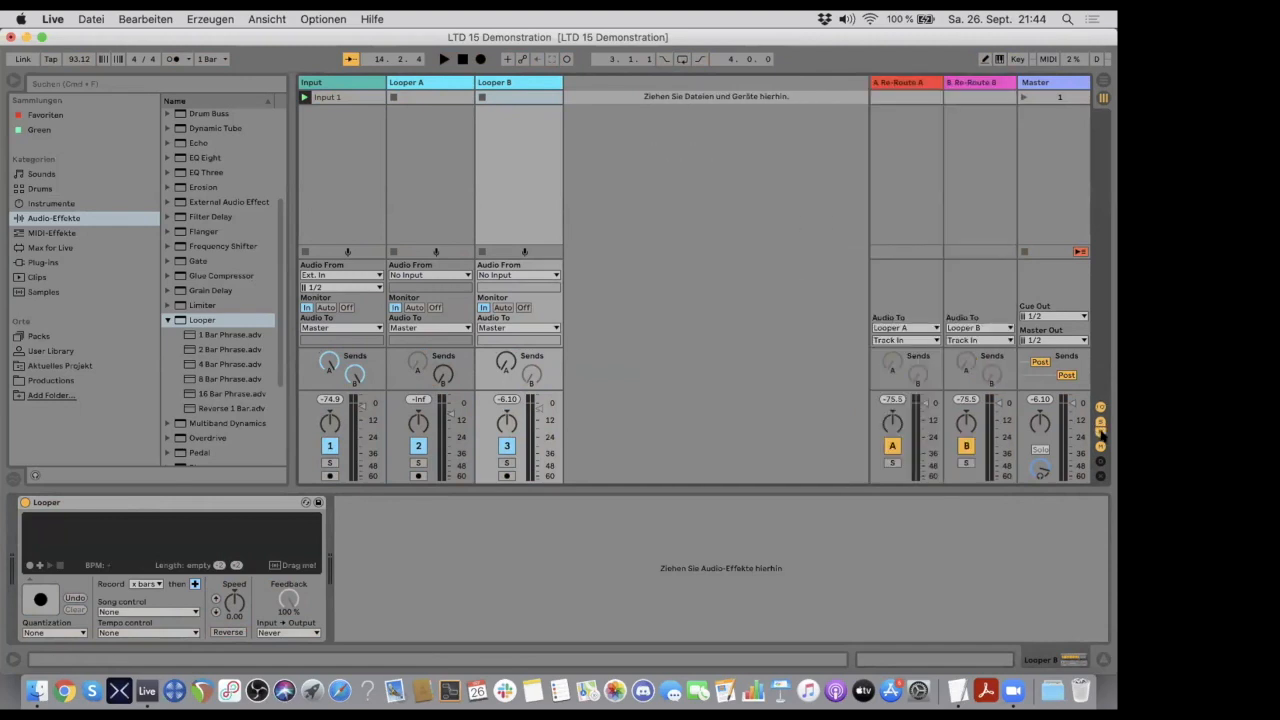
left_click(1100, 432)
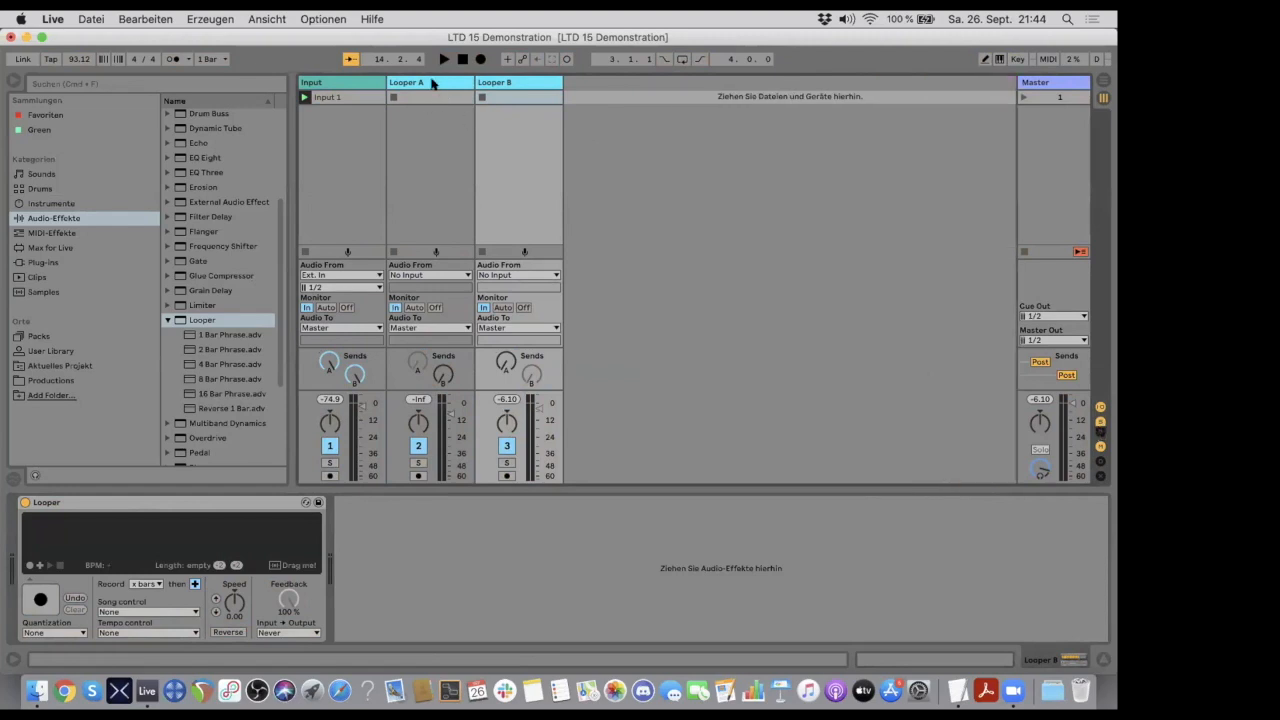
- Start recording the input into both Looper A and Looper B, showing each looper's device in turn
left_click(338, 82)
left_click(420, 83)
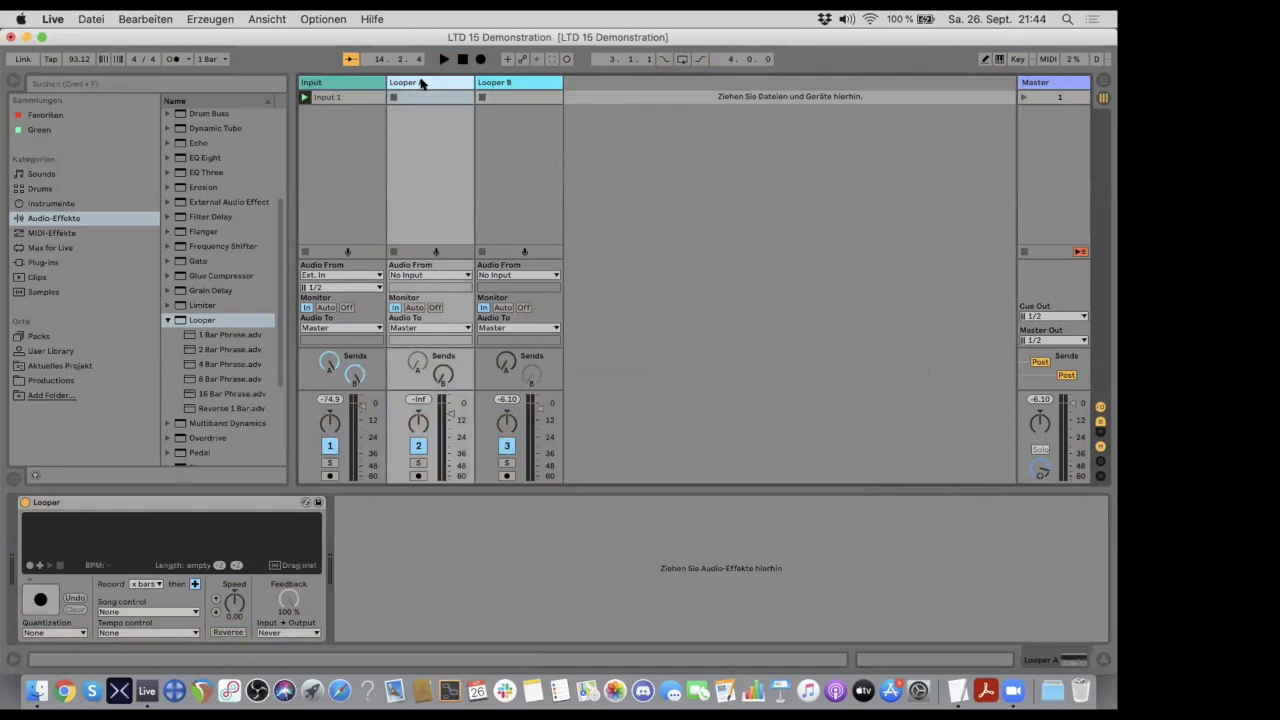
left_click(511, 86)
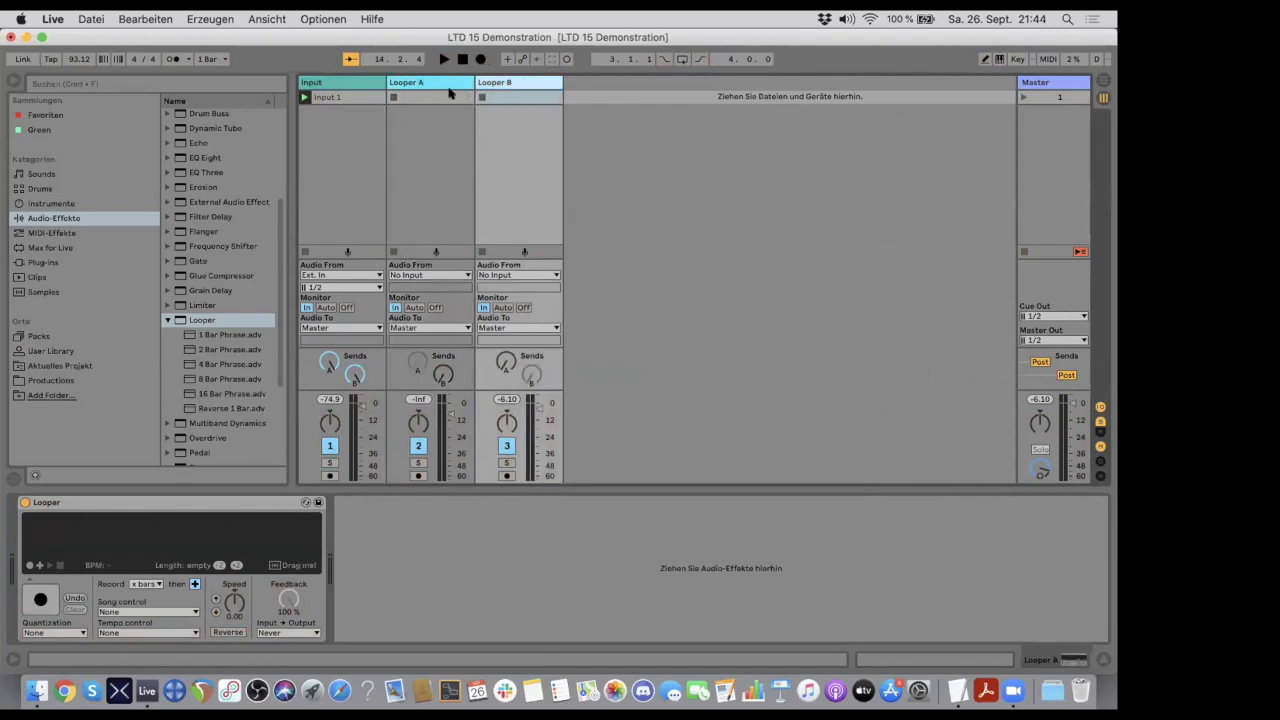
left_click(443, 83)
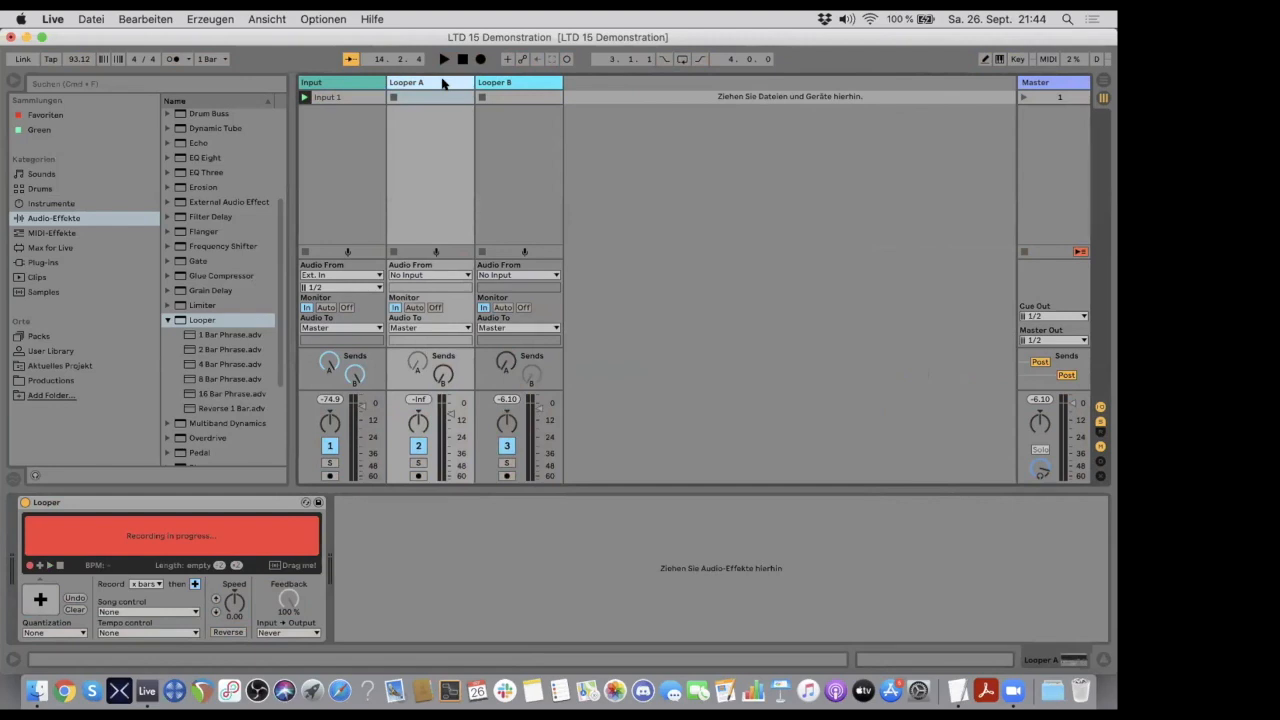
left_click(521, 84)
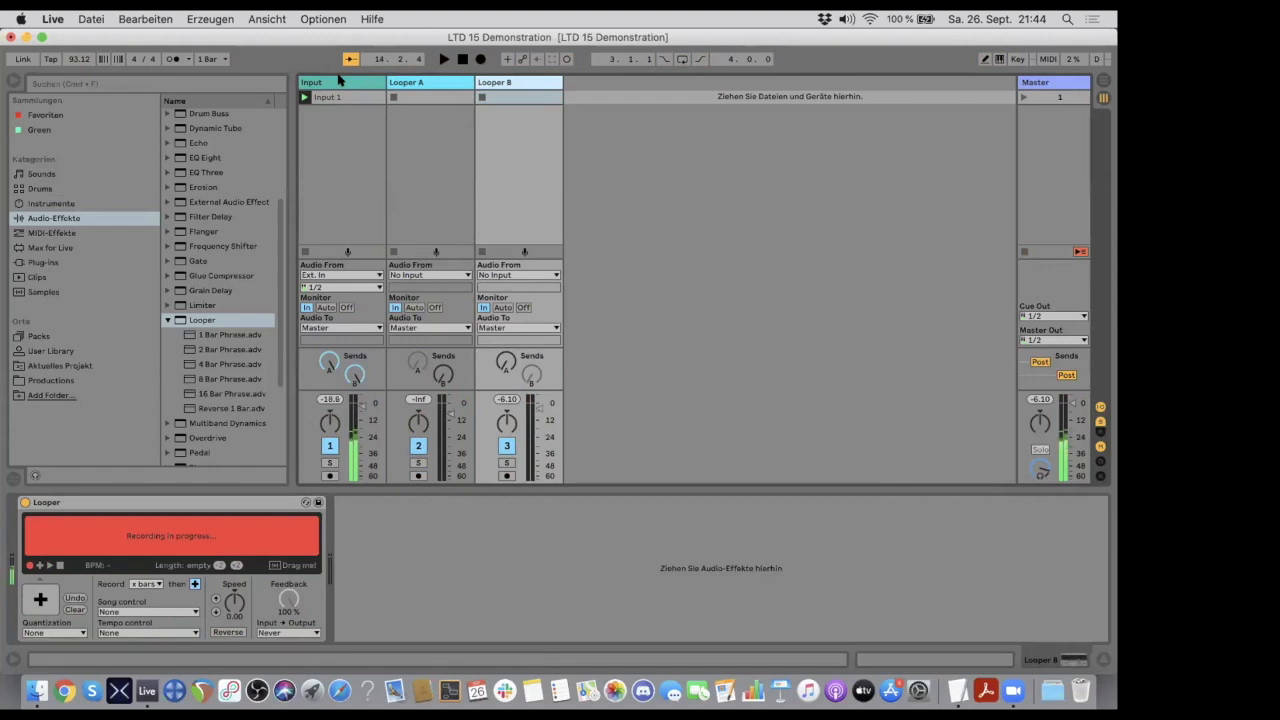
- Finish recording in Looper B and Looper A to set their loop lengths, and fine-tune Looper B's track volume
left_click(40, 599)
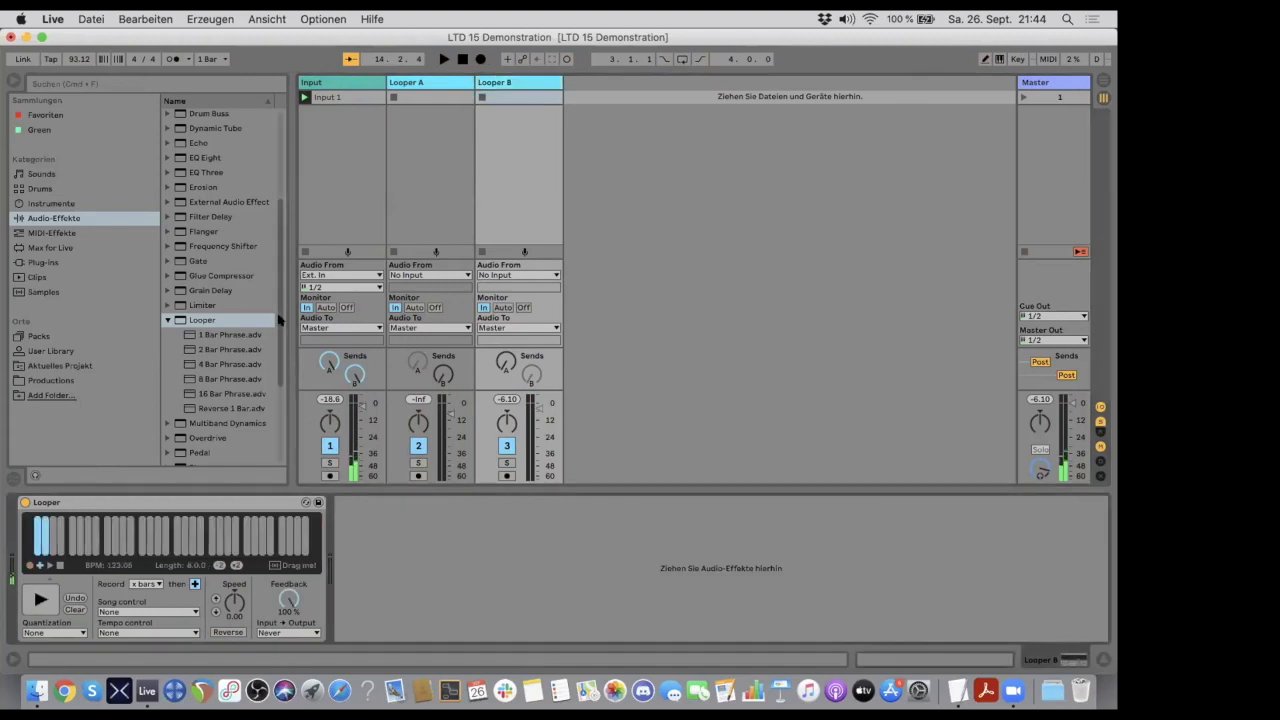
left_click(420, 82)
left_click(40, 599)
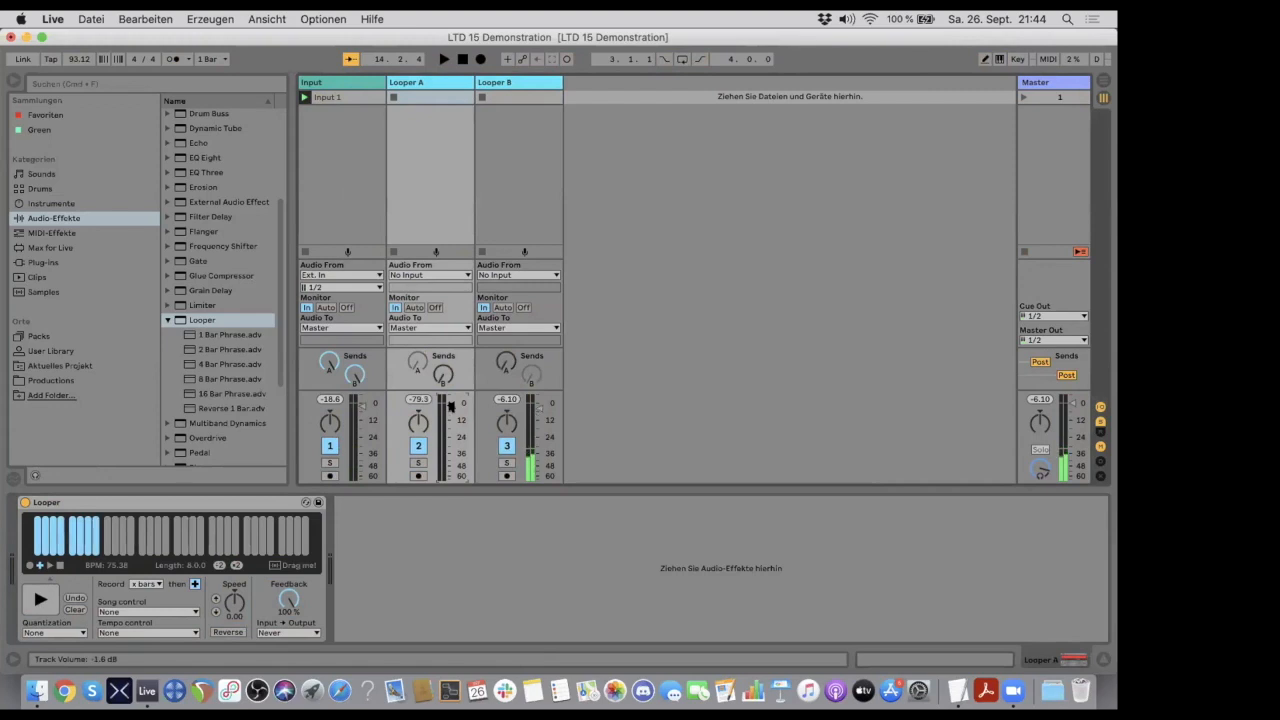
left_click_drag(538, 405, 541, 403)
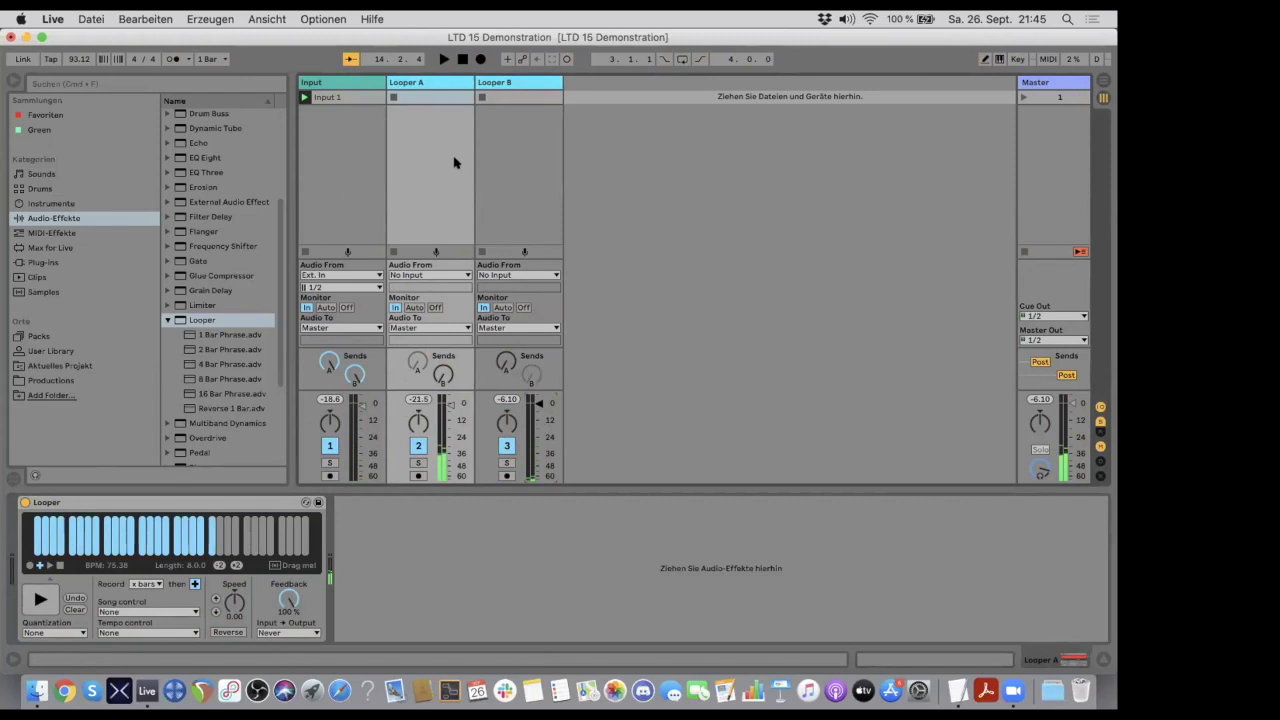
- Raise Looper A's speed to 12.0 and turn its send B fully up to feed it into Looper B
left_click(430, 82)
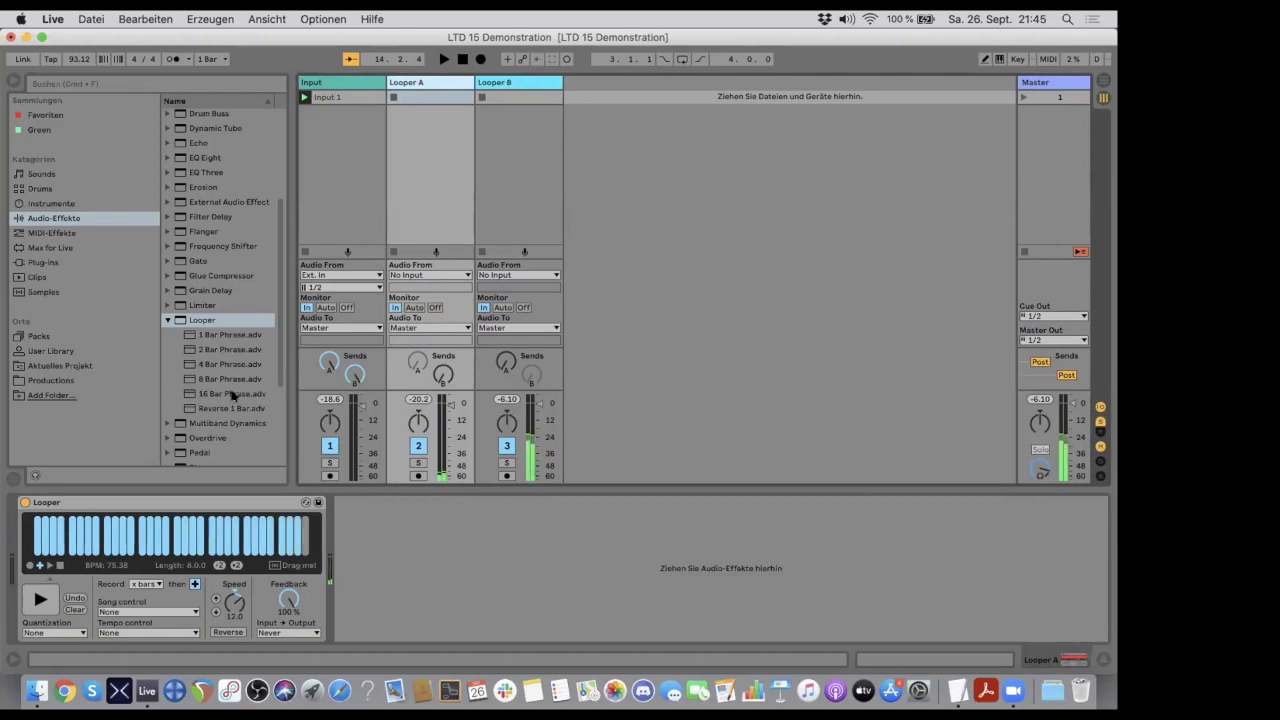
left_click(514, 84)
left_click(463, 84)
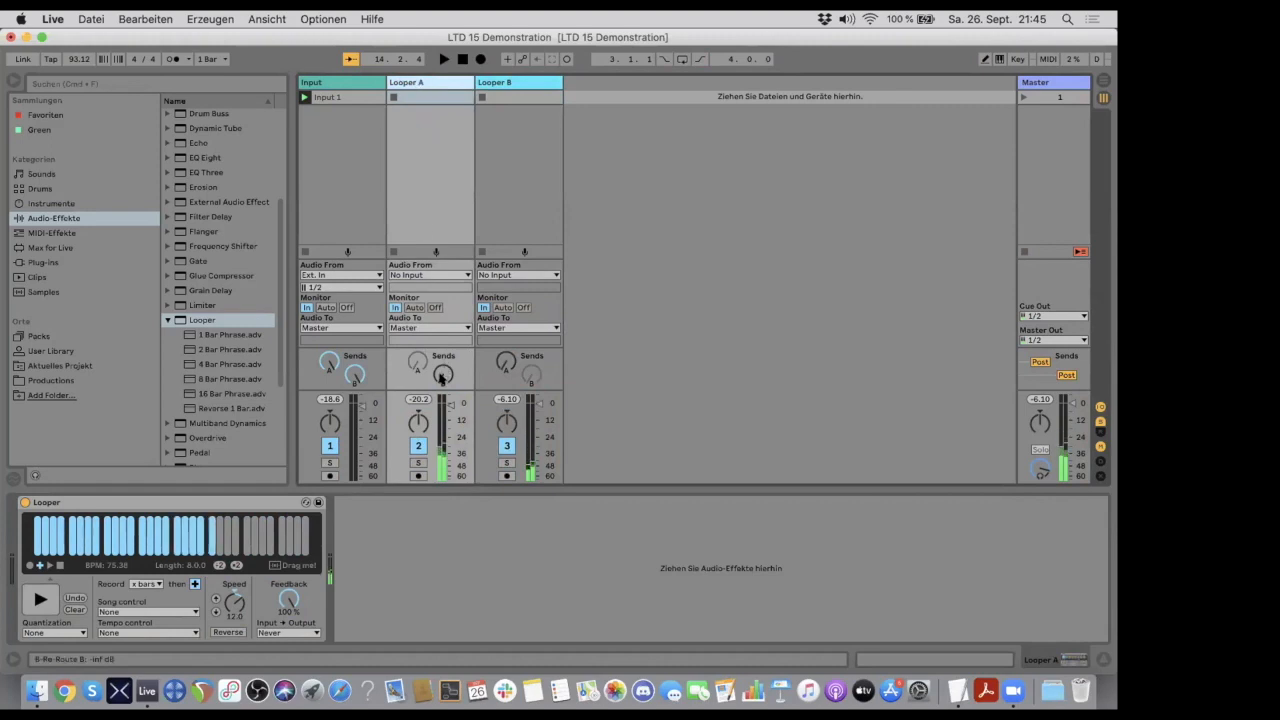
left_click_drag(441, 377, 441, 300)
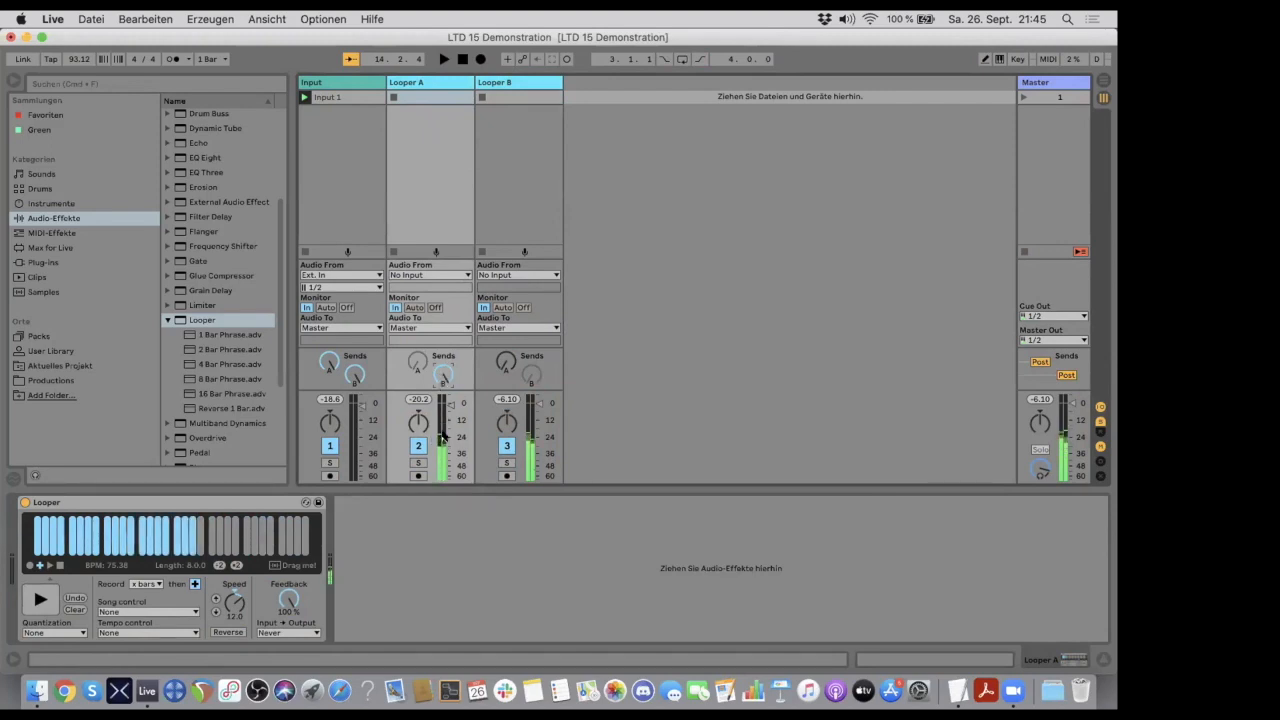
- Raise Looper A's speed to 24.0, return it to 0.00, and turn its send B fully down
left_click(214, 598)
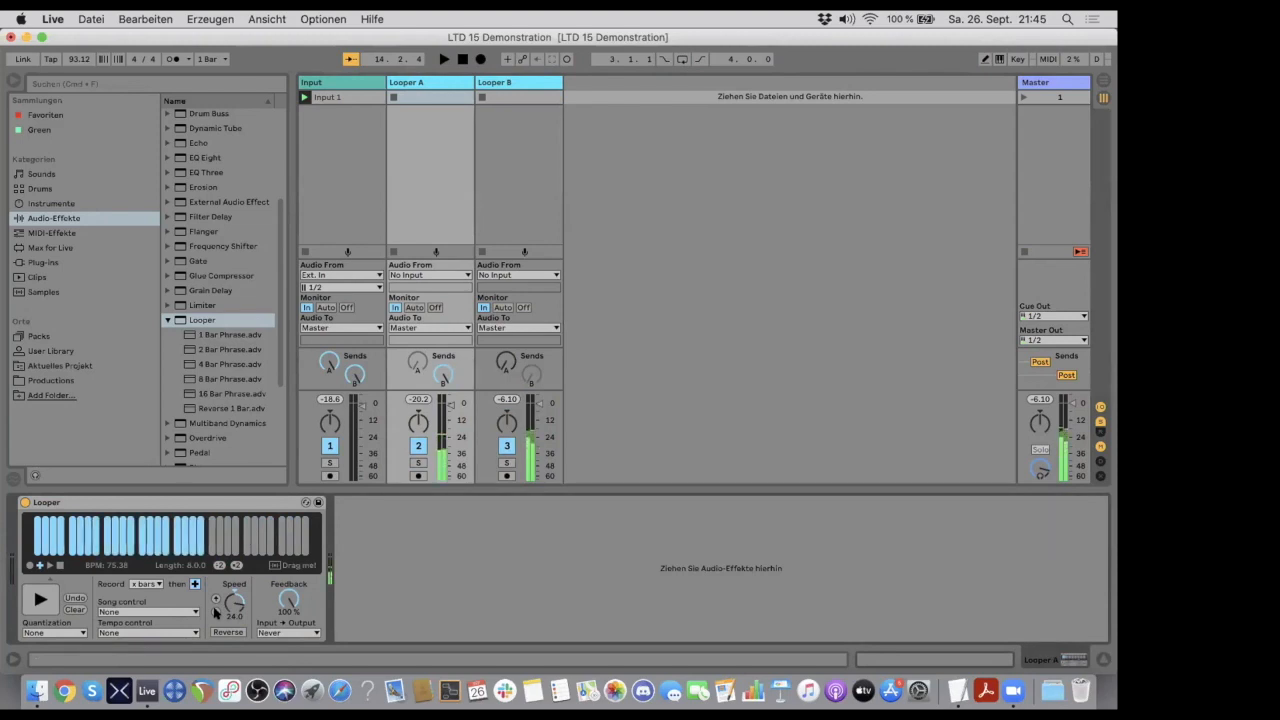
left_click(216, 613)
left_click(216, 613)
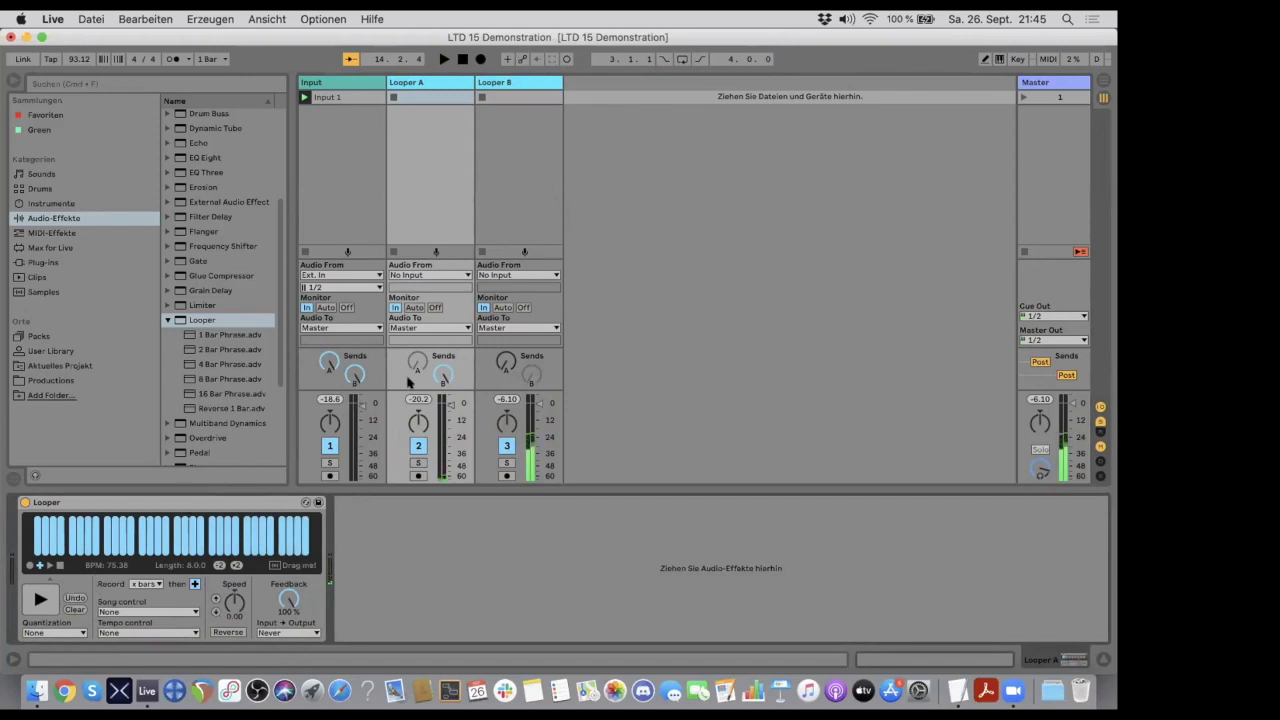
left_click_drag(442, 375, 442, 475)
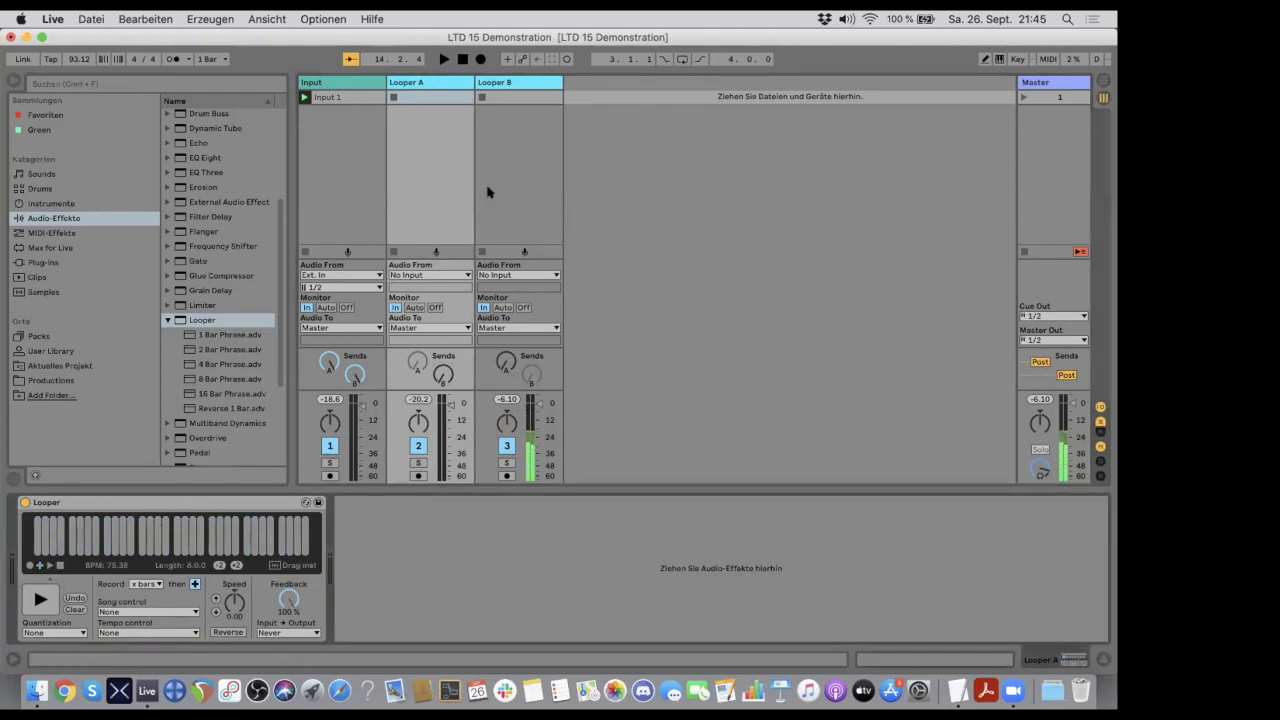
- Lower Looper B's speed to -12.0 and restart the stopped Looper A in overdub mode
left_click(508, 84)
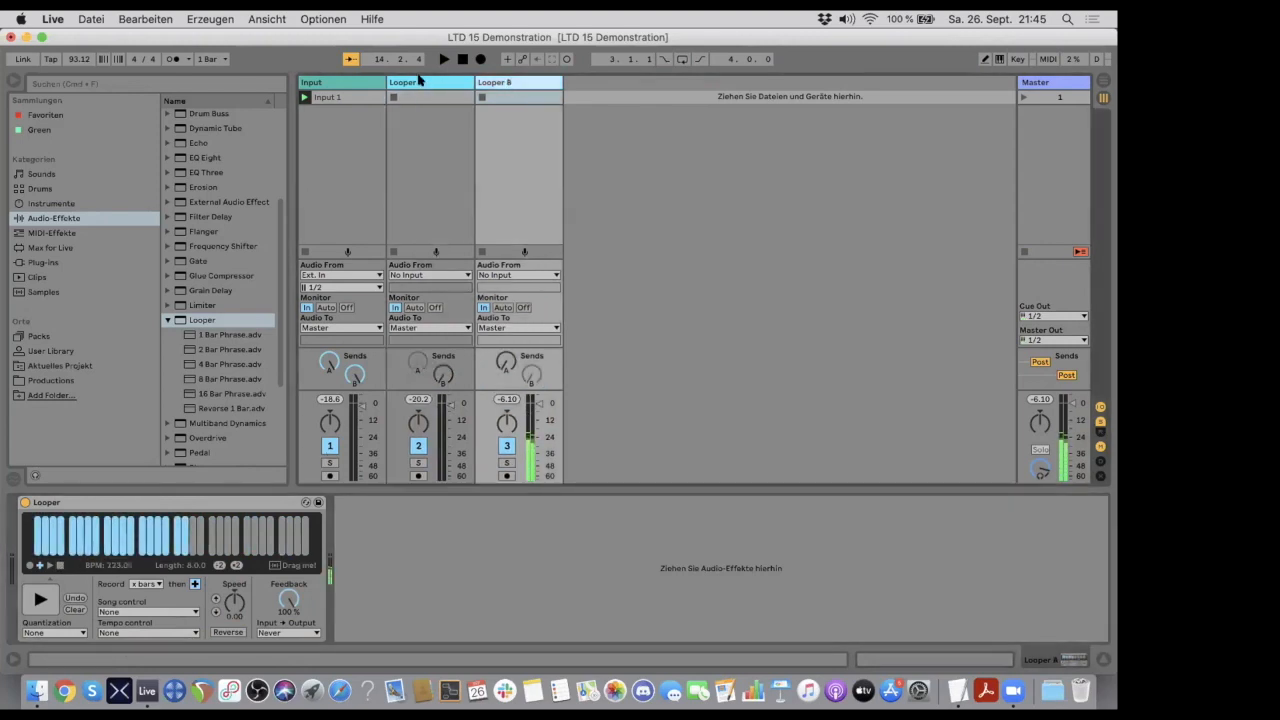
left_click(418, 82)
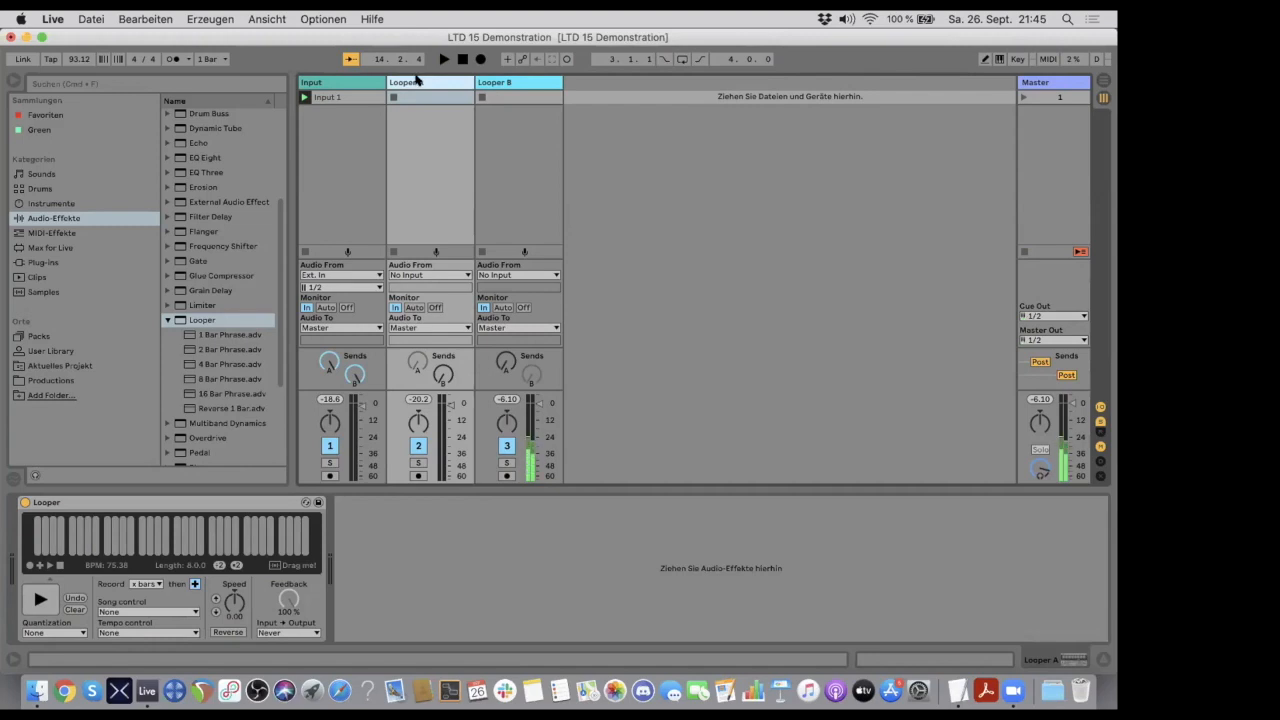
left_click(494, 82)
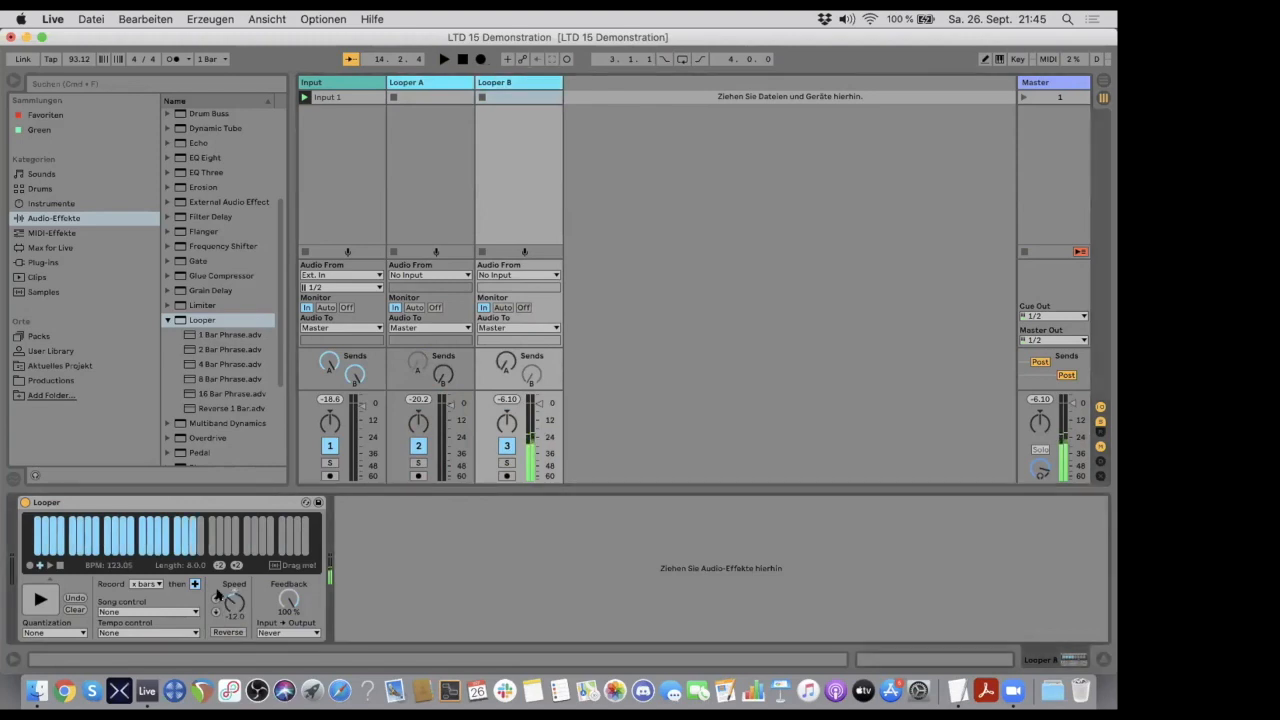
left_click(433, 83)
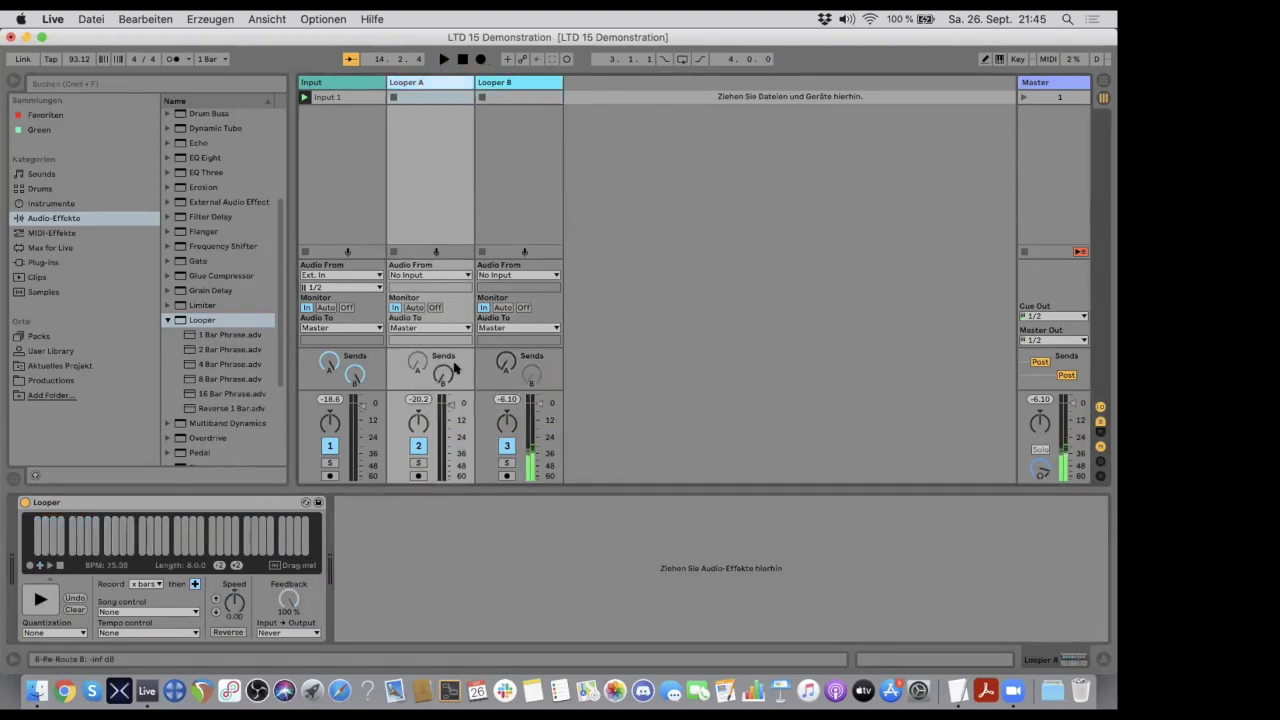
left_click(39, 567)
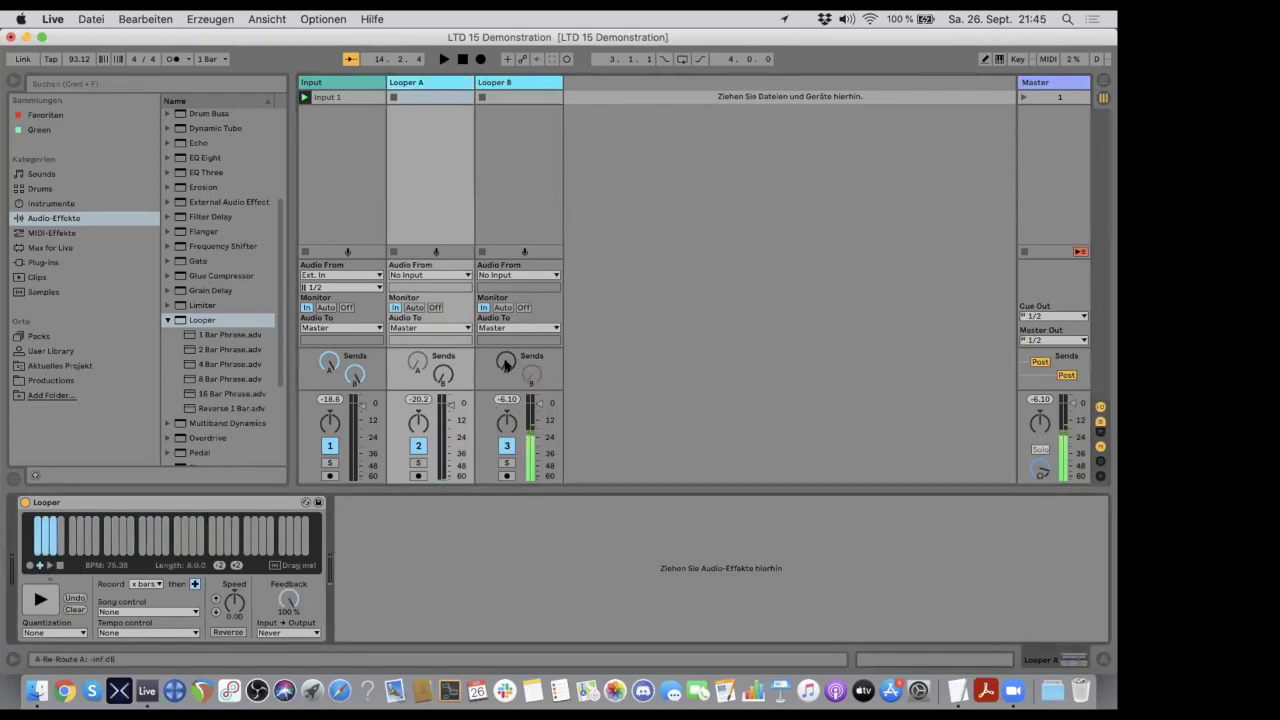
- Turn Looper B's send A up to 0.0 dB and show each looper's device while Looper A overdubs it
left_click_drag(506, 364, 506, 351)
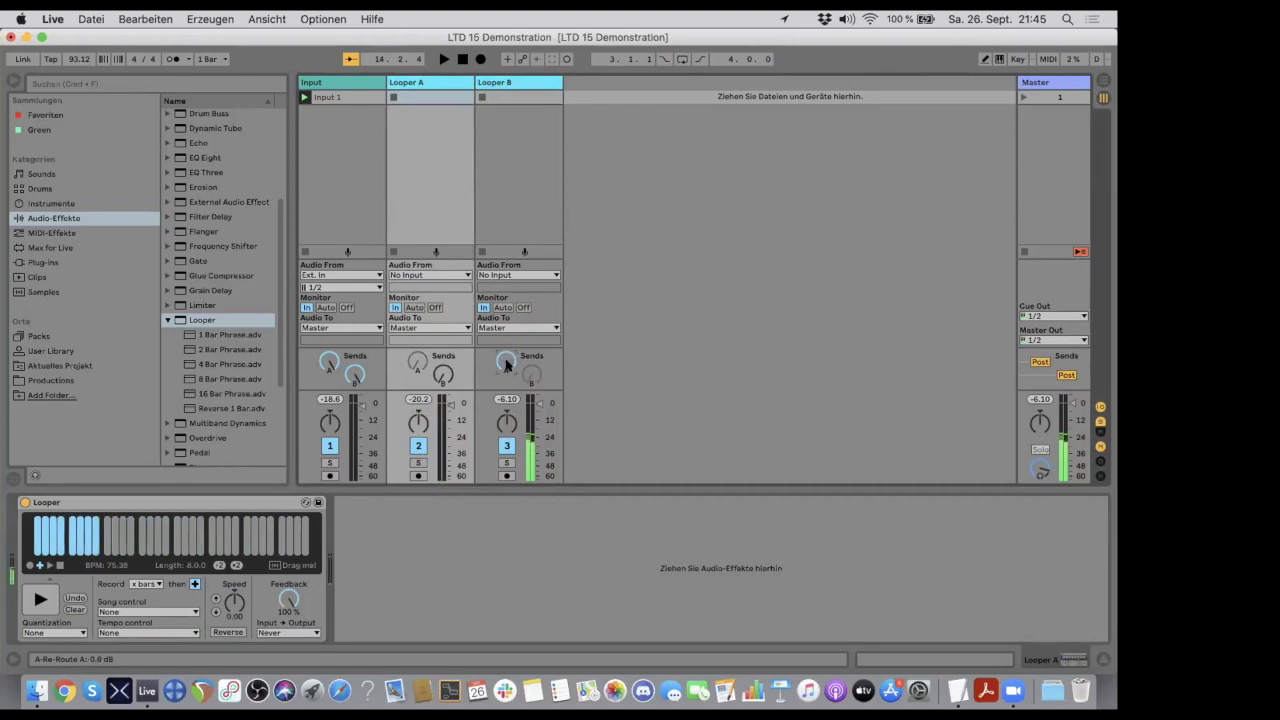
left_click(403, 87)
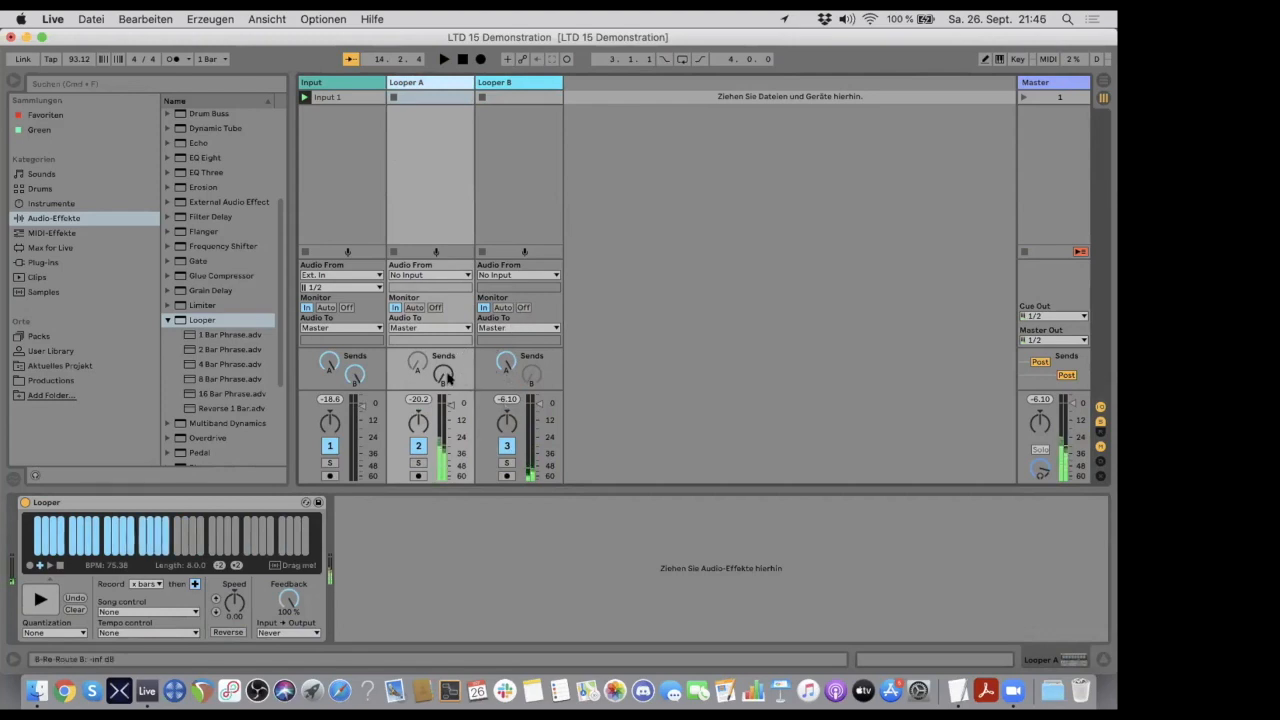
left_click(507, 83)
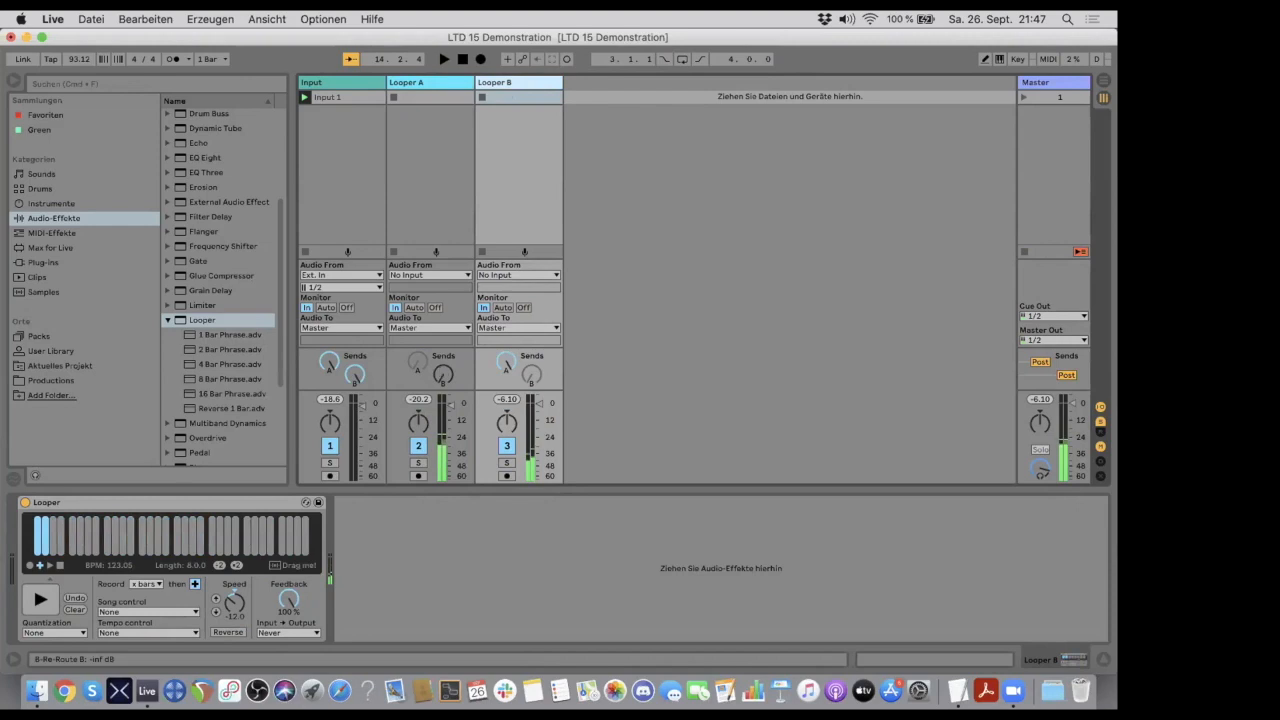
- Turn Looper A's send B partly up, reduce Looper B's send A, and check both looper devices during the cross-feed
left_click_drag(443, 374, 443, 352)
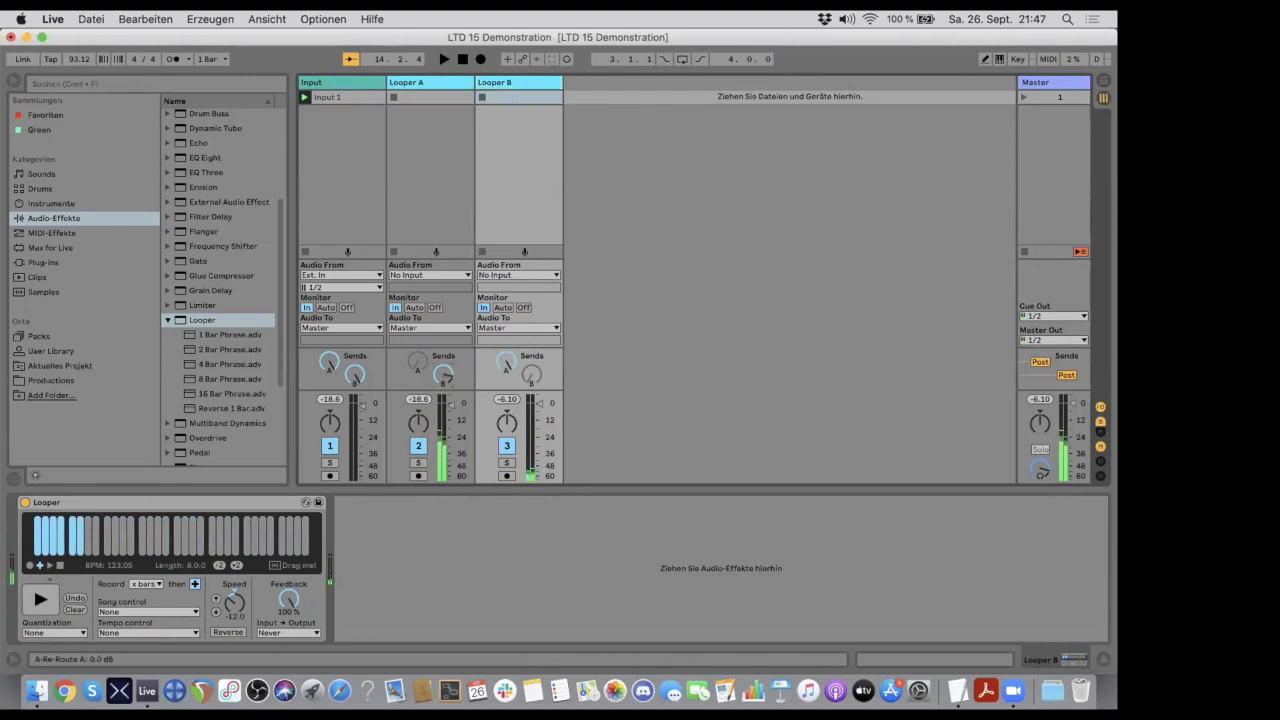
left_click_drag(507, 362, 507, 364)
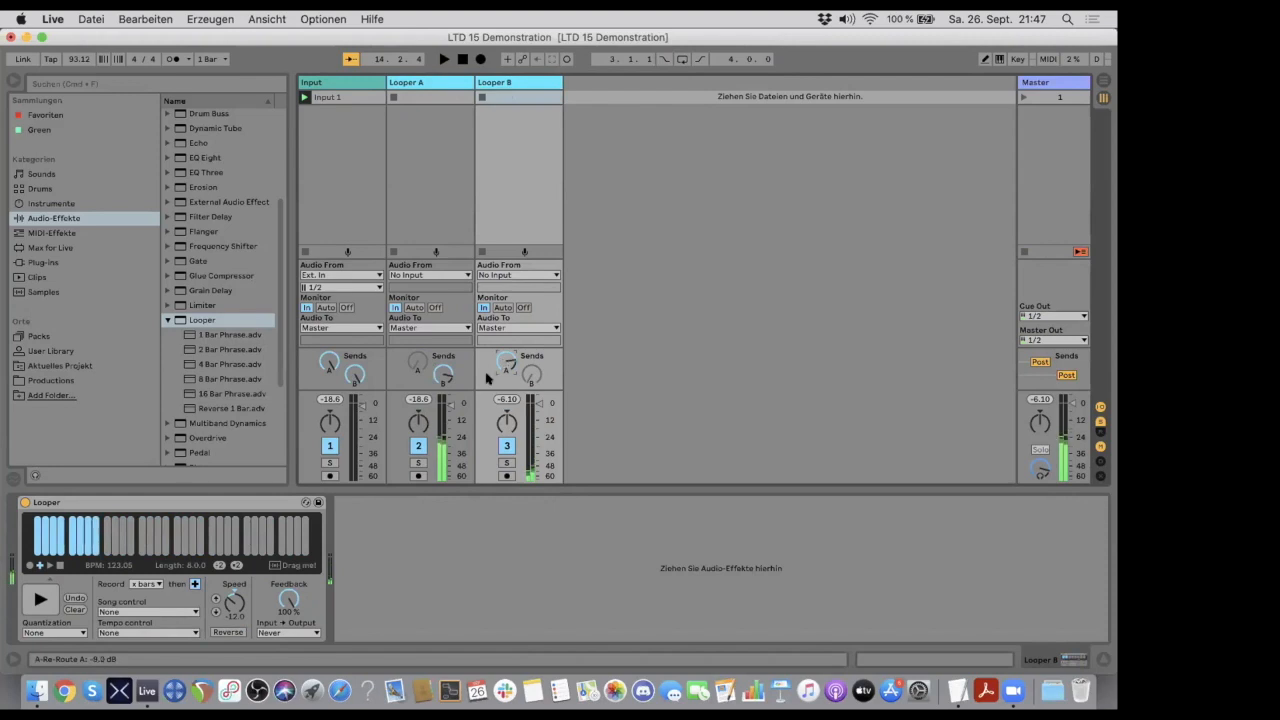
left_click(215, 598)
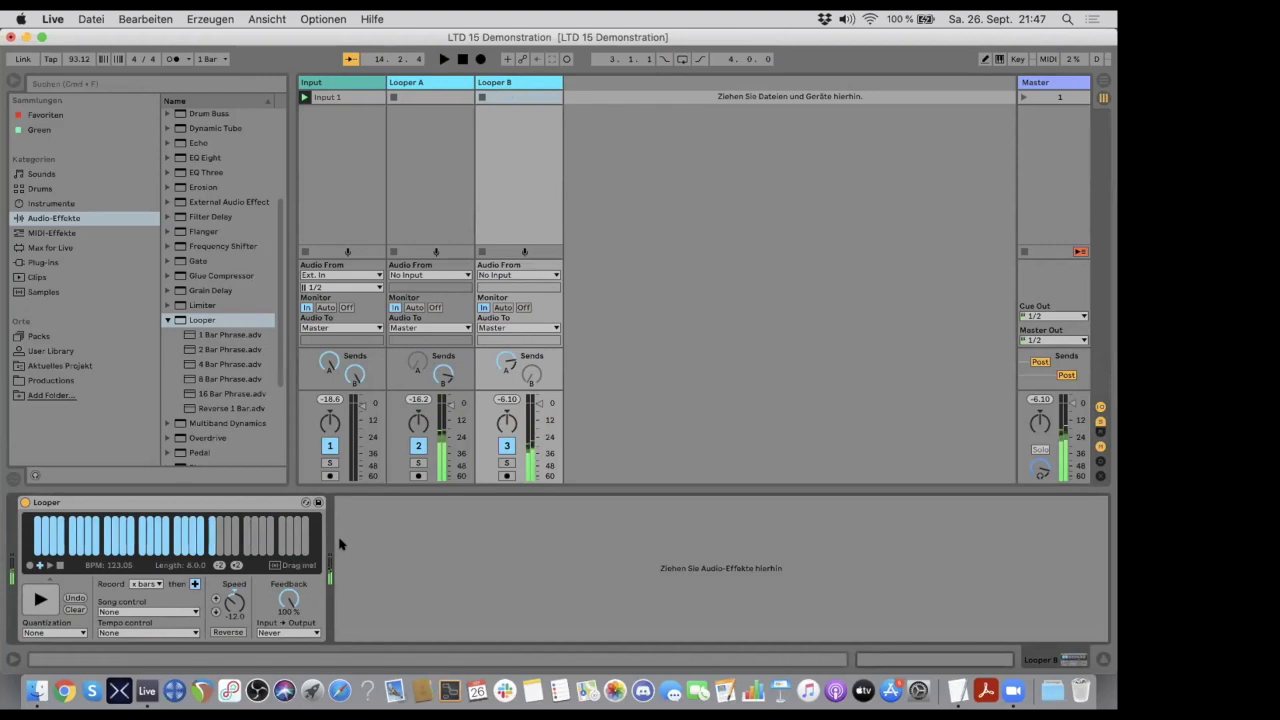
left_click(443, 82)
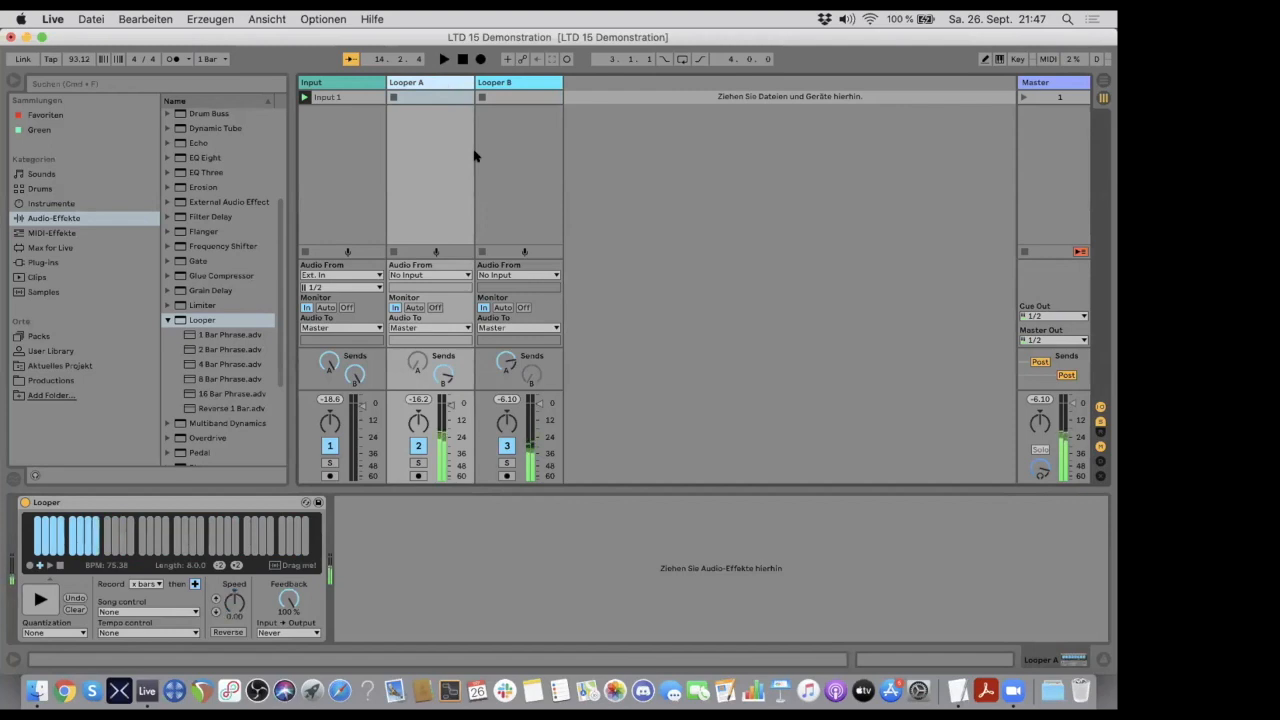
left_click(513, 83)
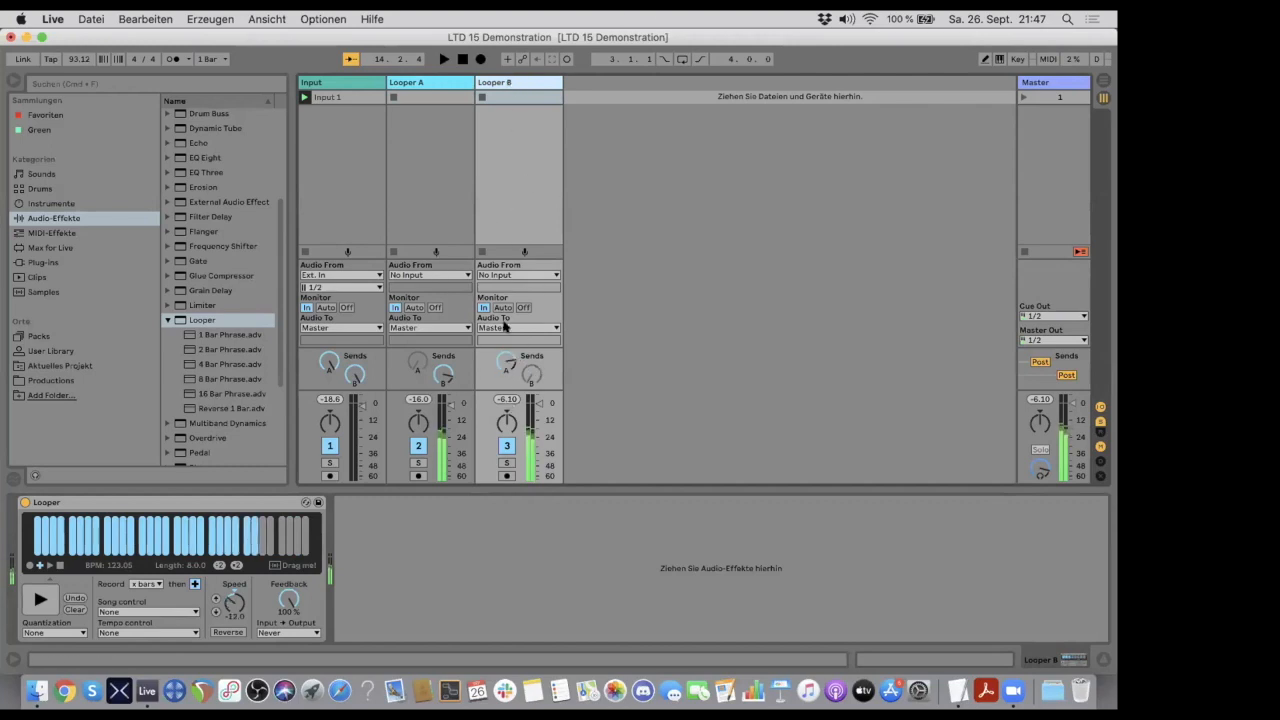
- Raise Looper B's send A fully and Looper A's send B to 0.0 dB, and show Looper A's device
left_click_drag(502, 362, 502, 338)
left_click_drag(435, 373, 435, 370)
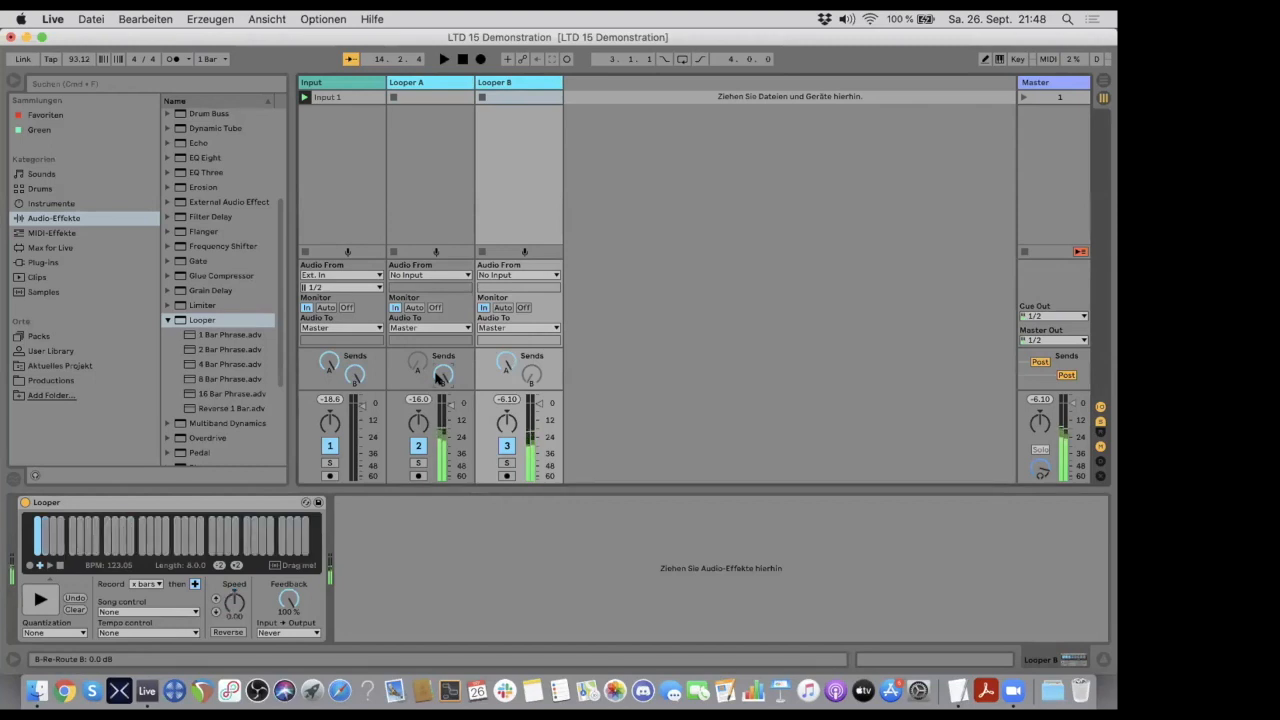
left_click(437, 84)
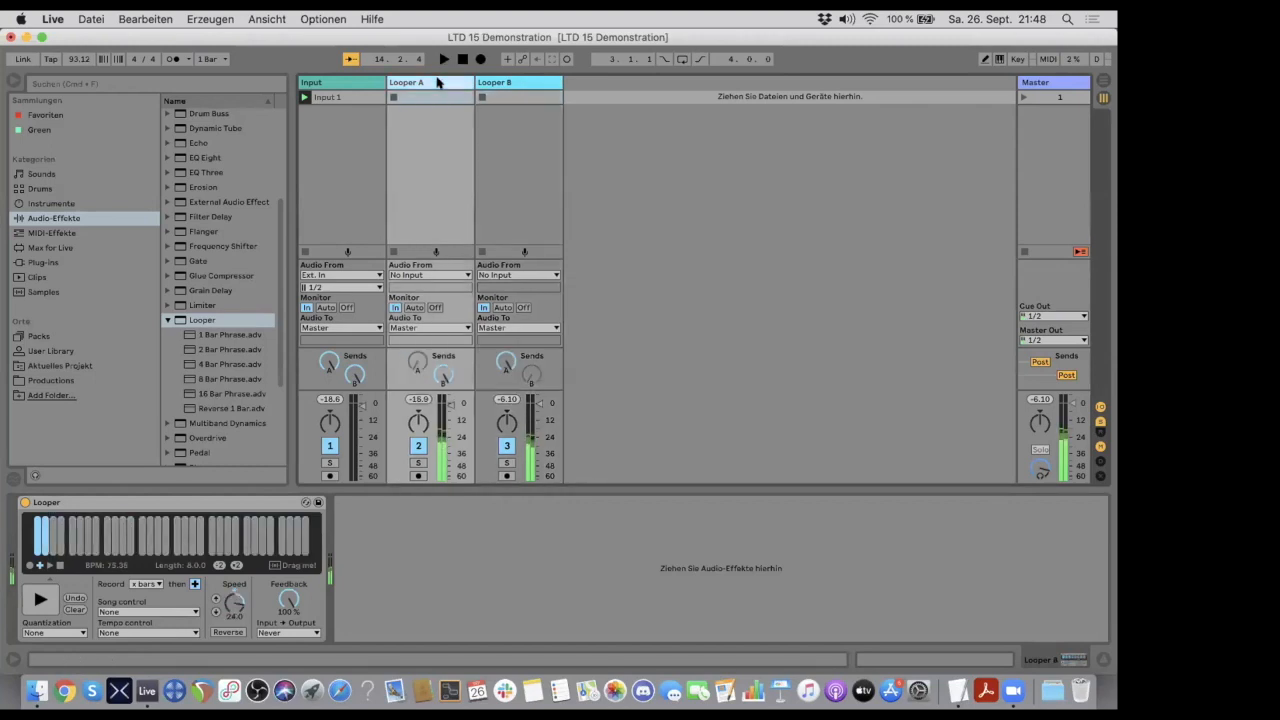
- Turn both loopers' cross-feed sends fully down and reset the speed of Looper A and Looper B to 0.00
left_click_drag(442, 373, 442, 428)
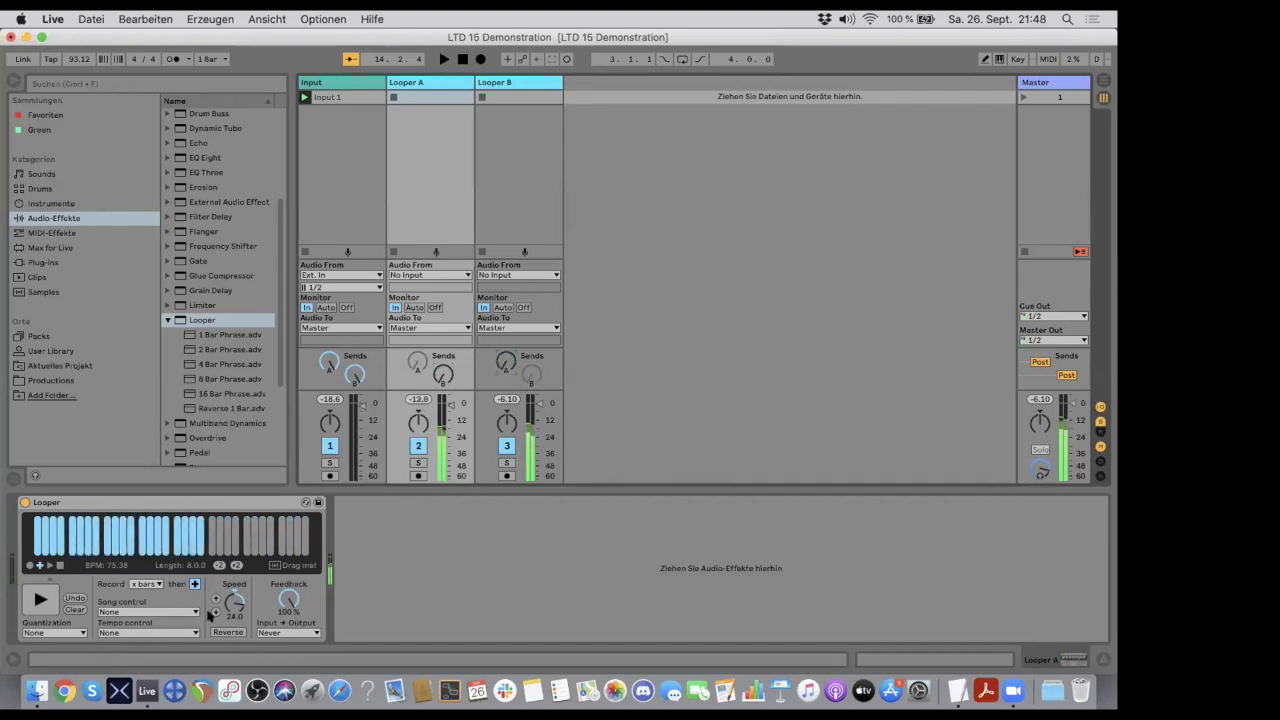
left_click(214, 612)
left_click(214, 612)
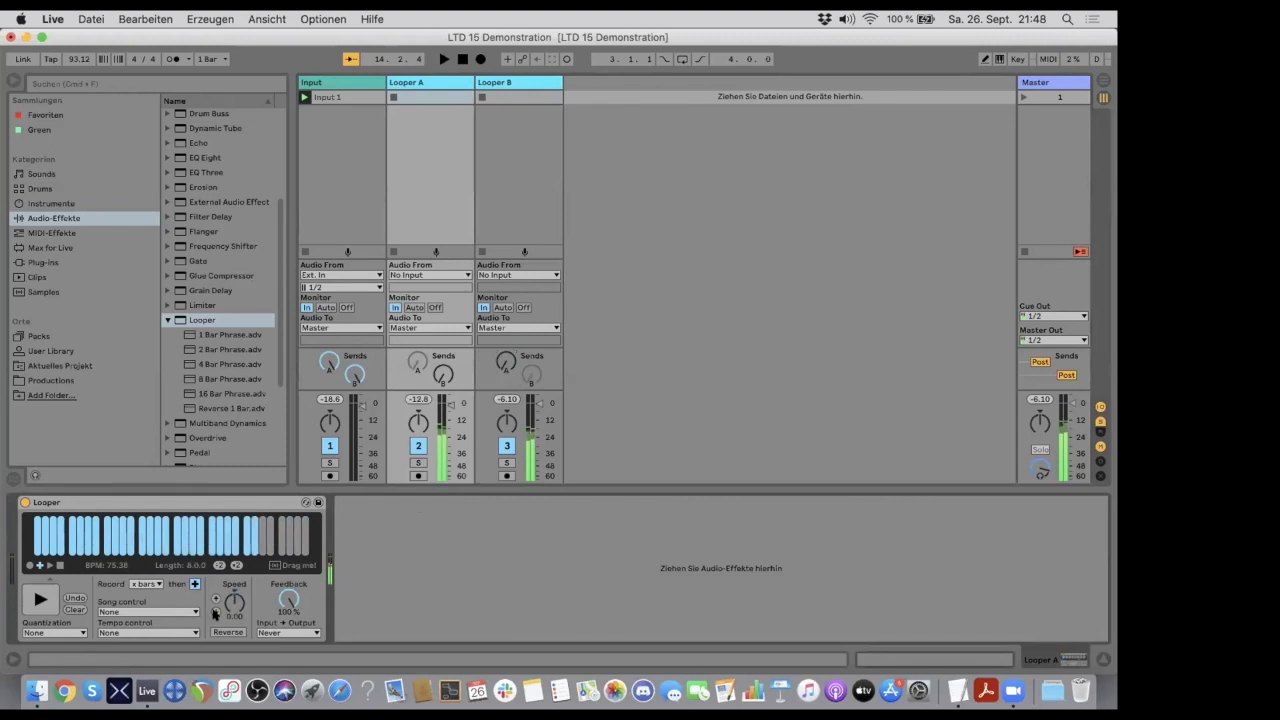
left_click(505, 88)
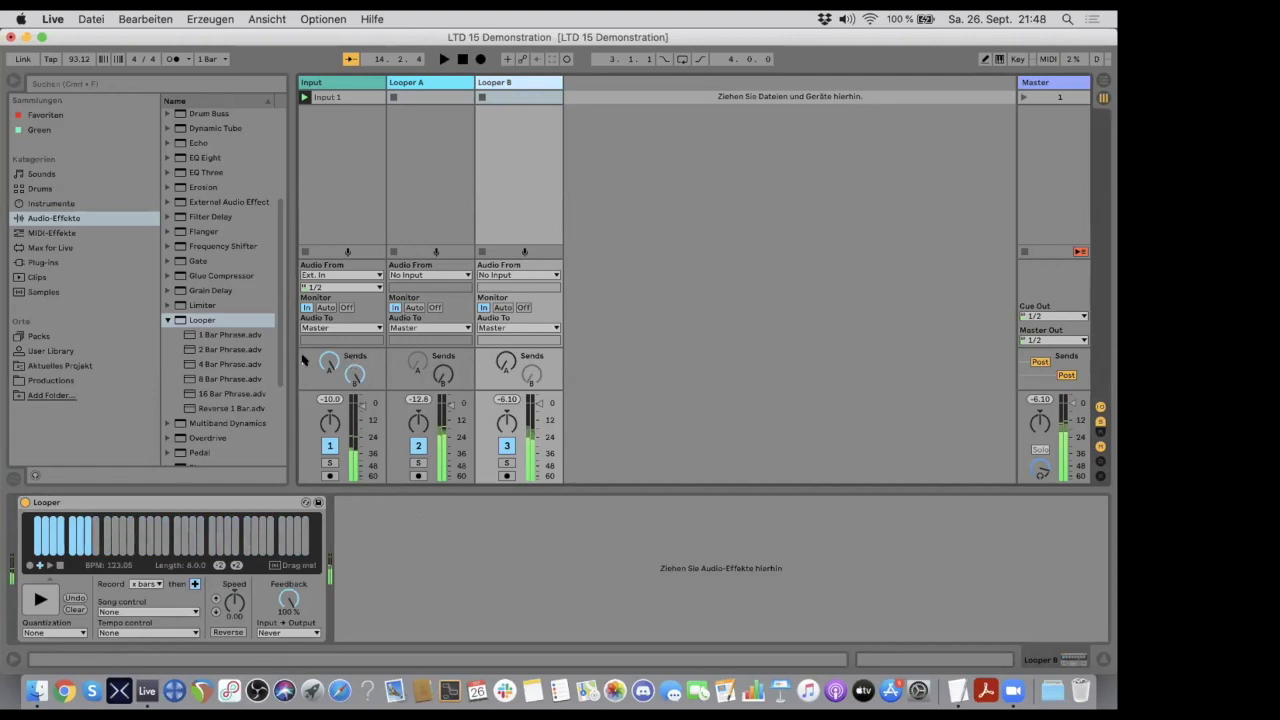
left_click(409, 87)
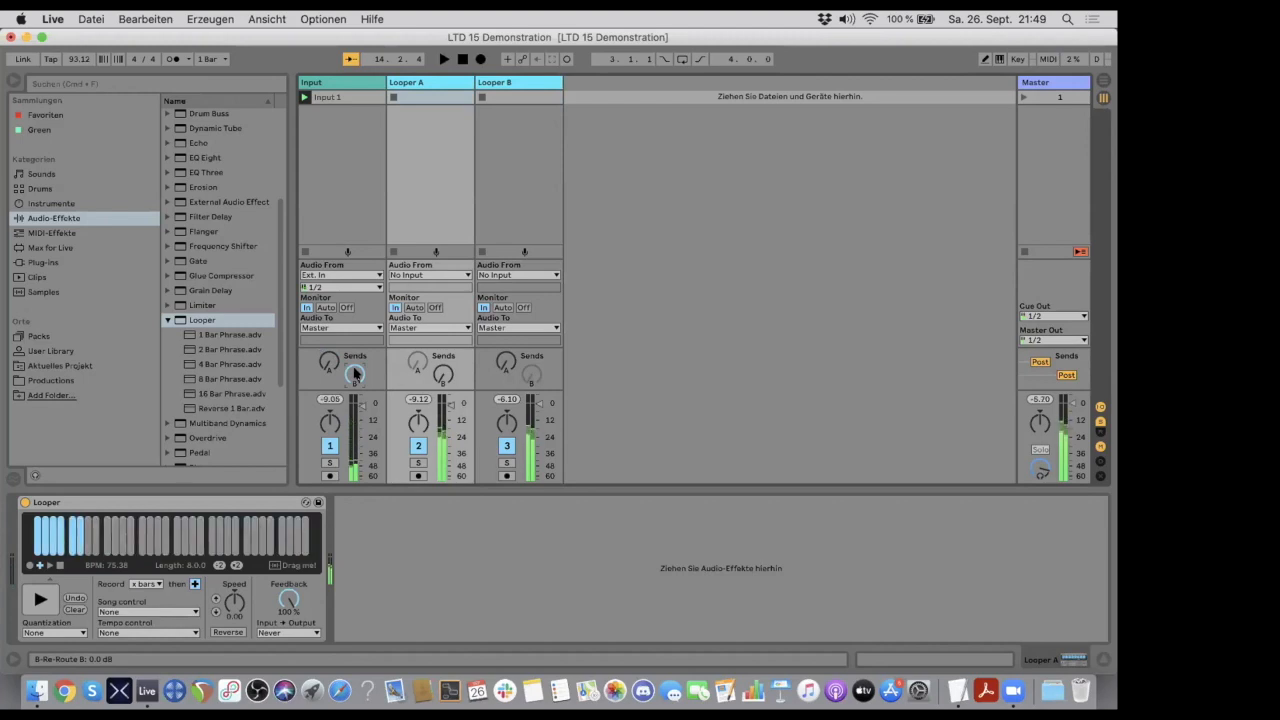
- Turn the Input track's sends fully down and stop playback in both loopers
left_click_drag(354, 374, 354, 424)
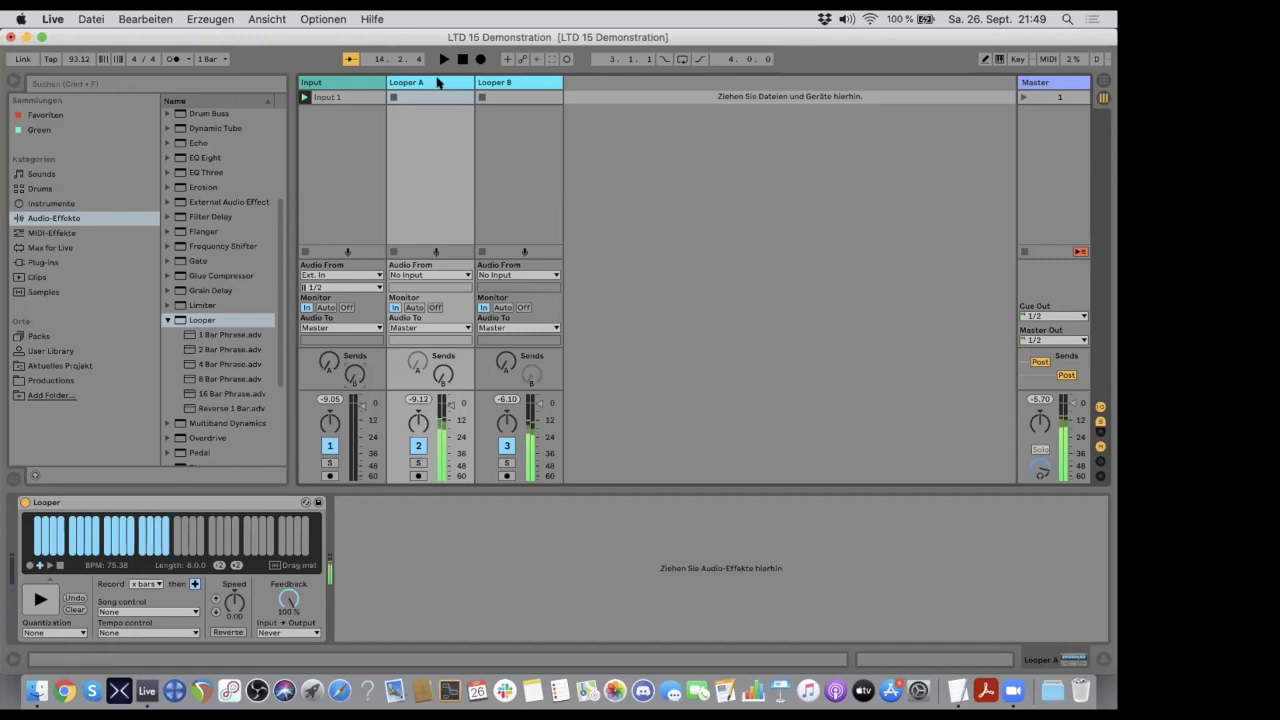
left_click(492, 84)
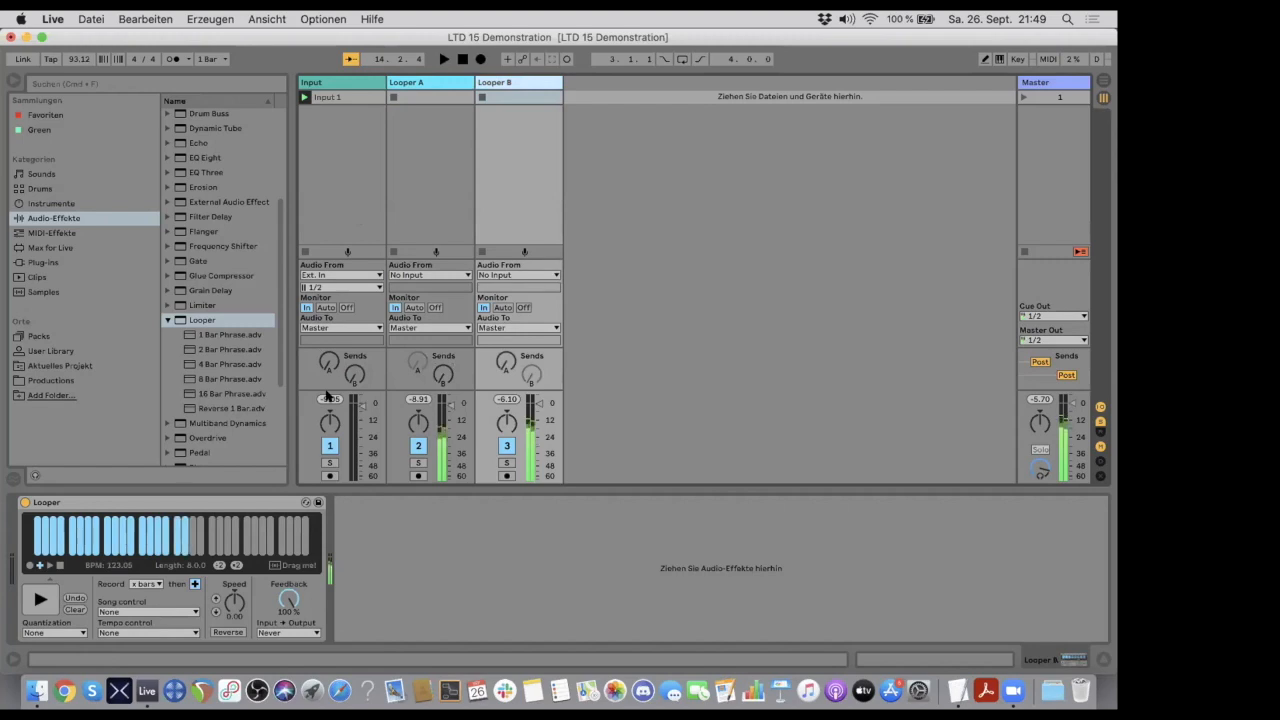
left_click(322, 82)
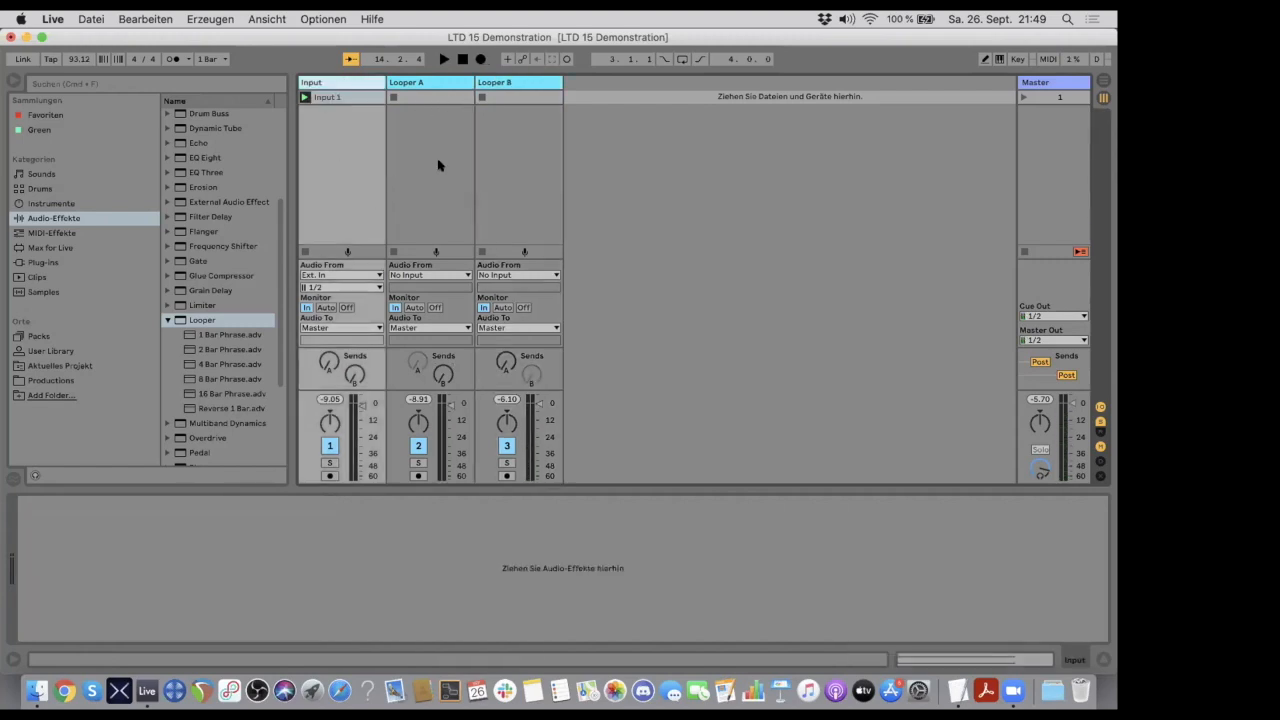
left_click(423, 84)
left_click(483, 82)
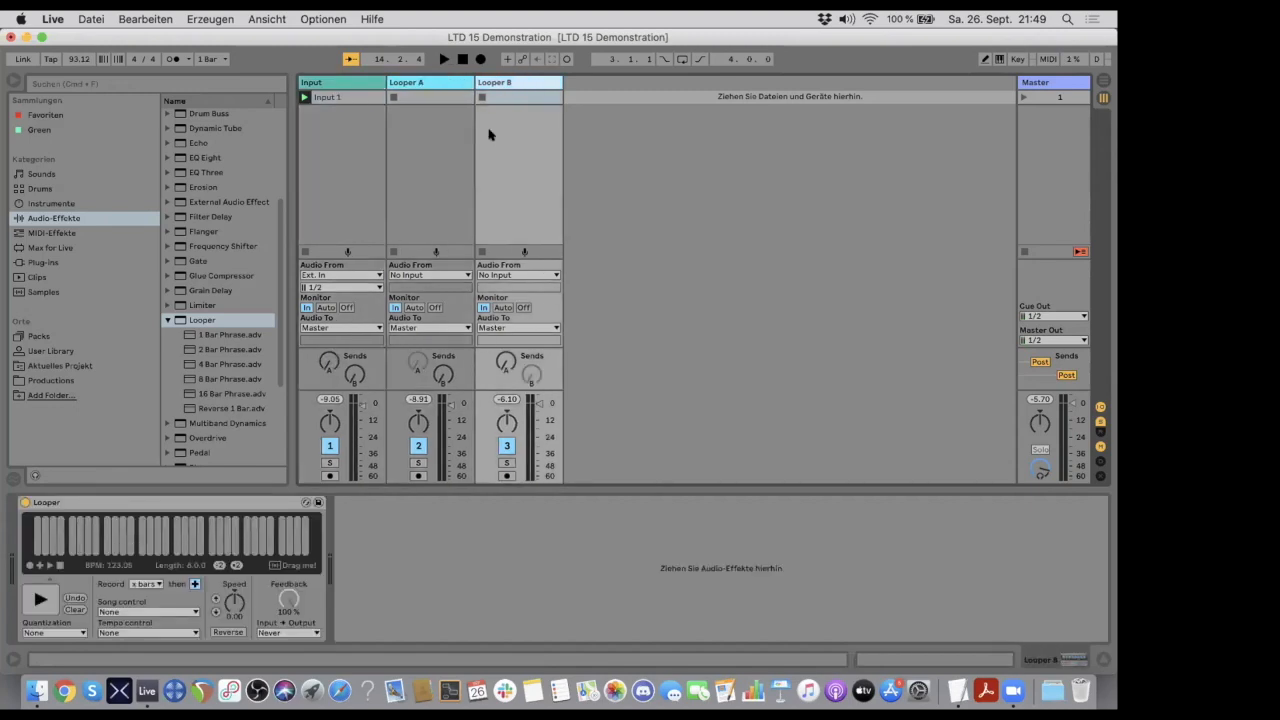
- Demonstrate Looper B's send A and the Input track's two sends, leaving them fully down, and show Looper A's device
left_click(502, 360)
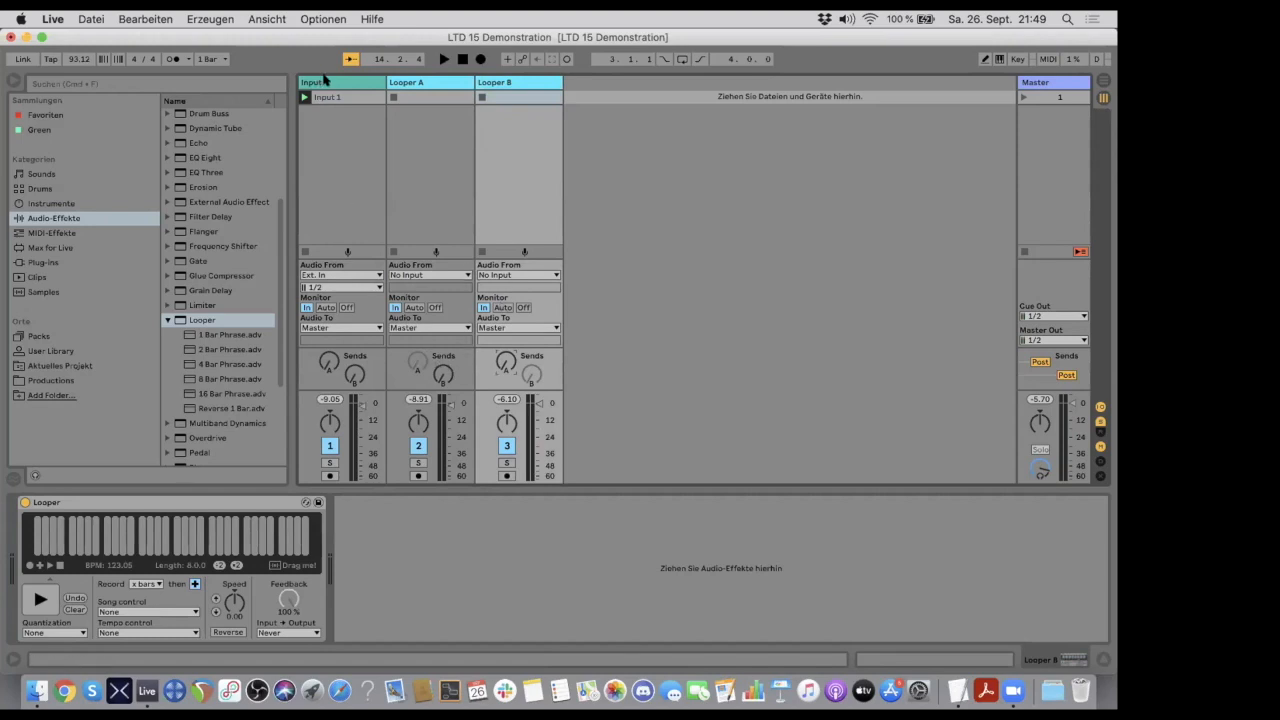
left_click(325, 158)
left_click(329, 362)
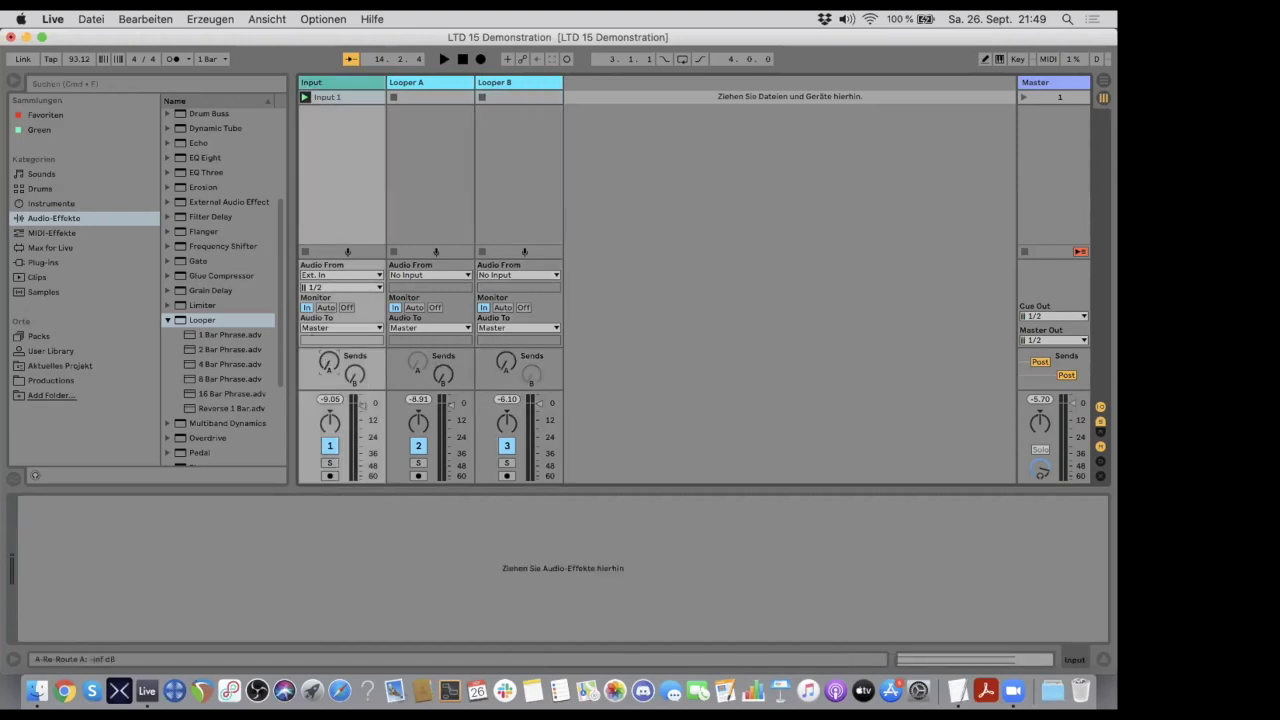
left_click(351, 373)
left_click(434, 82)
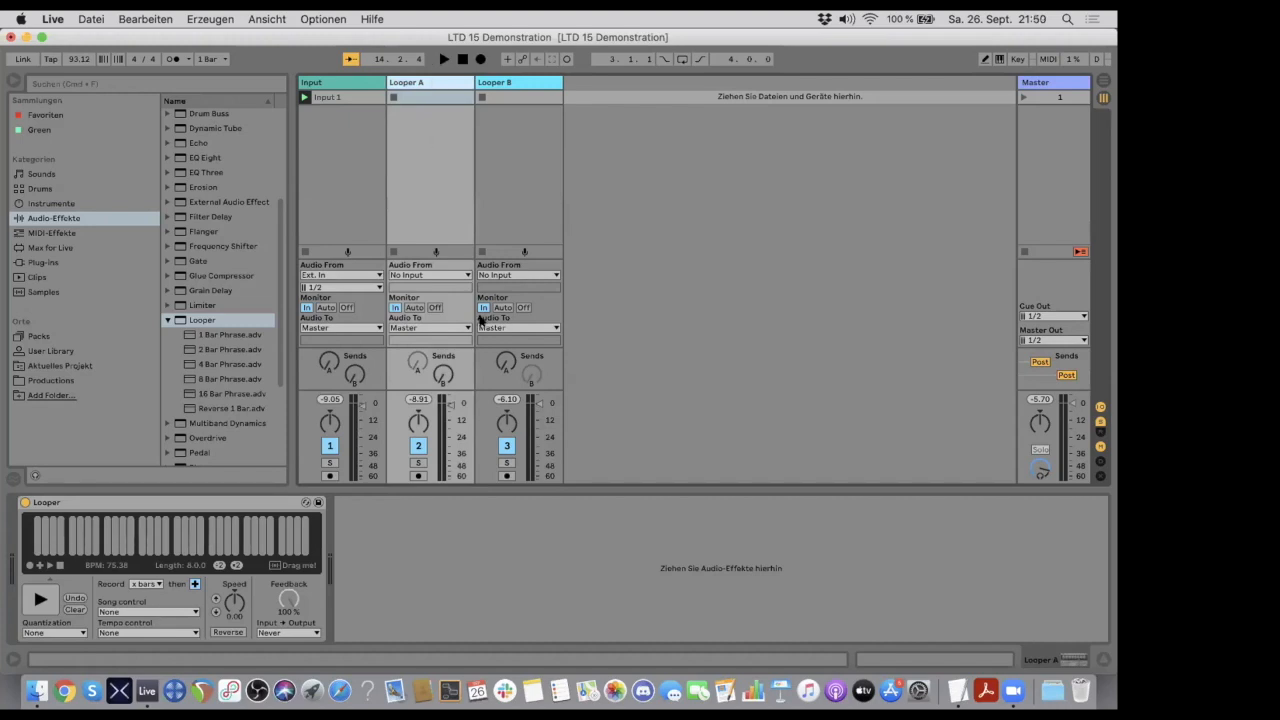
- Raise Looper A's send B and Looper B's send A partway, and review the Input, Looper A and Looper B tracks' devices
mouse_move(441, 377)
left_mouse_down()
mouse_move(441, 366)
mouse_move(441, 378)
left_mouse_up()
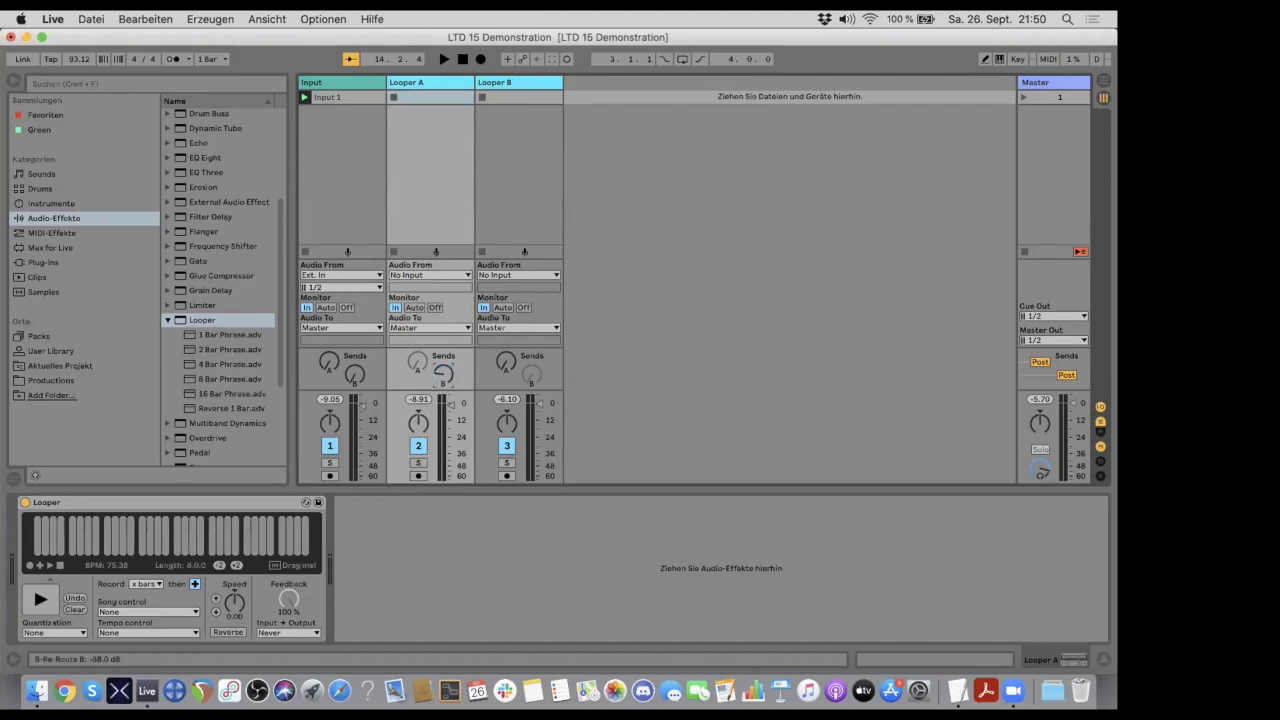
left_click_drag(503, 360, 503, 330)
left_click(494, 83)
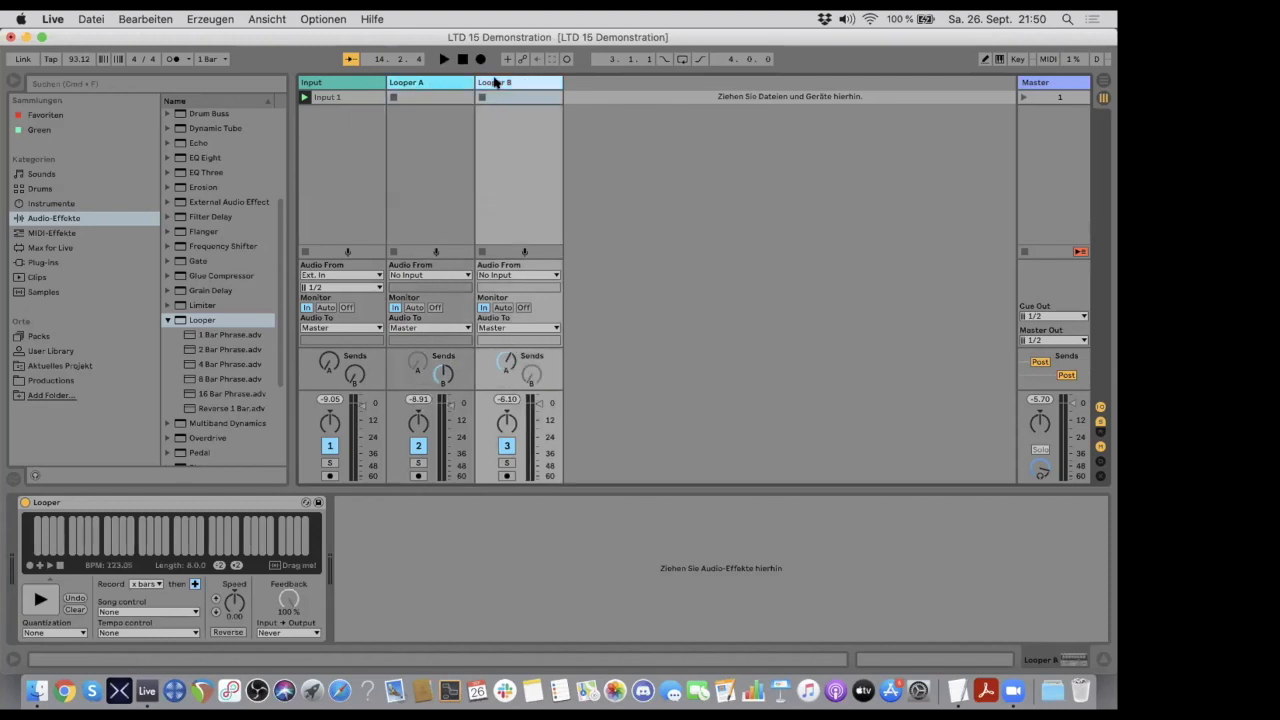
left_click(343, 81)
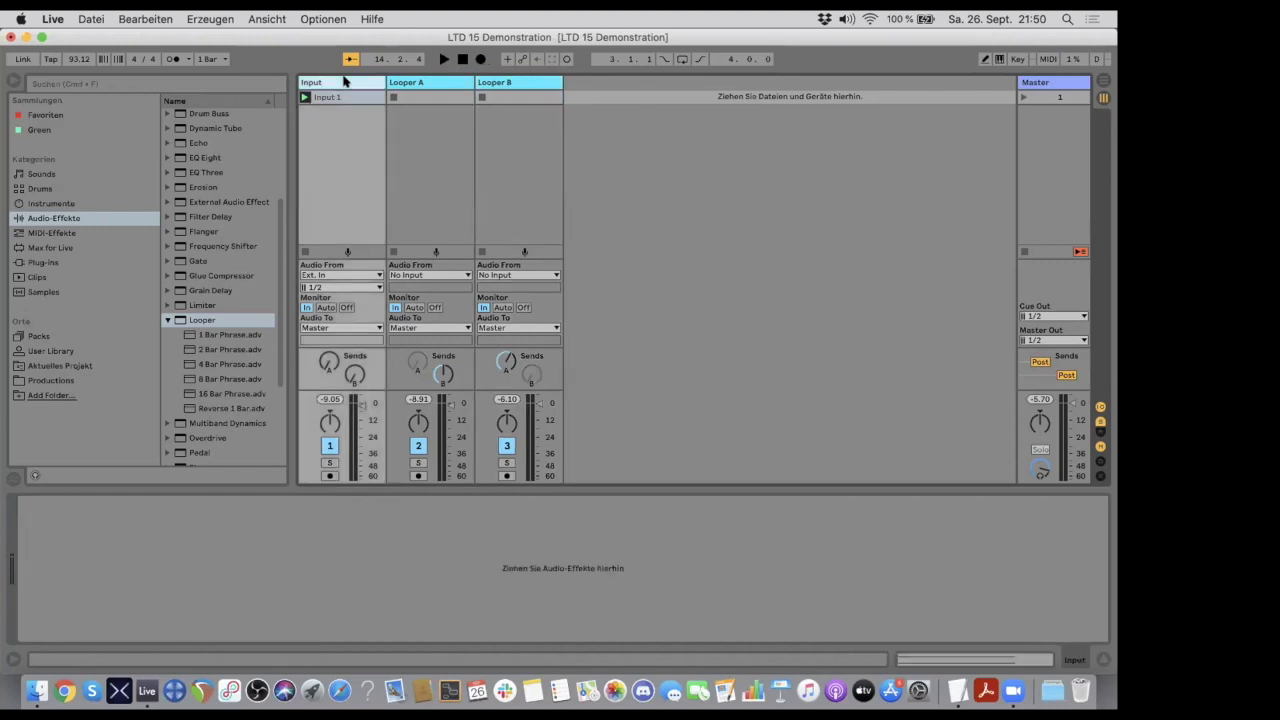
left_click(421, 81)
left_click(506, 84)
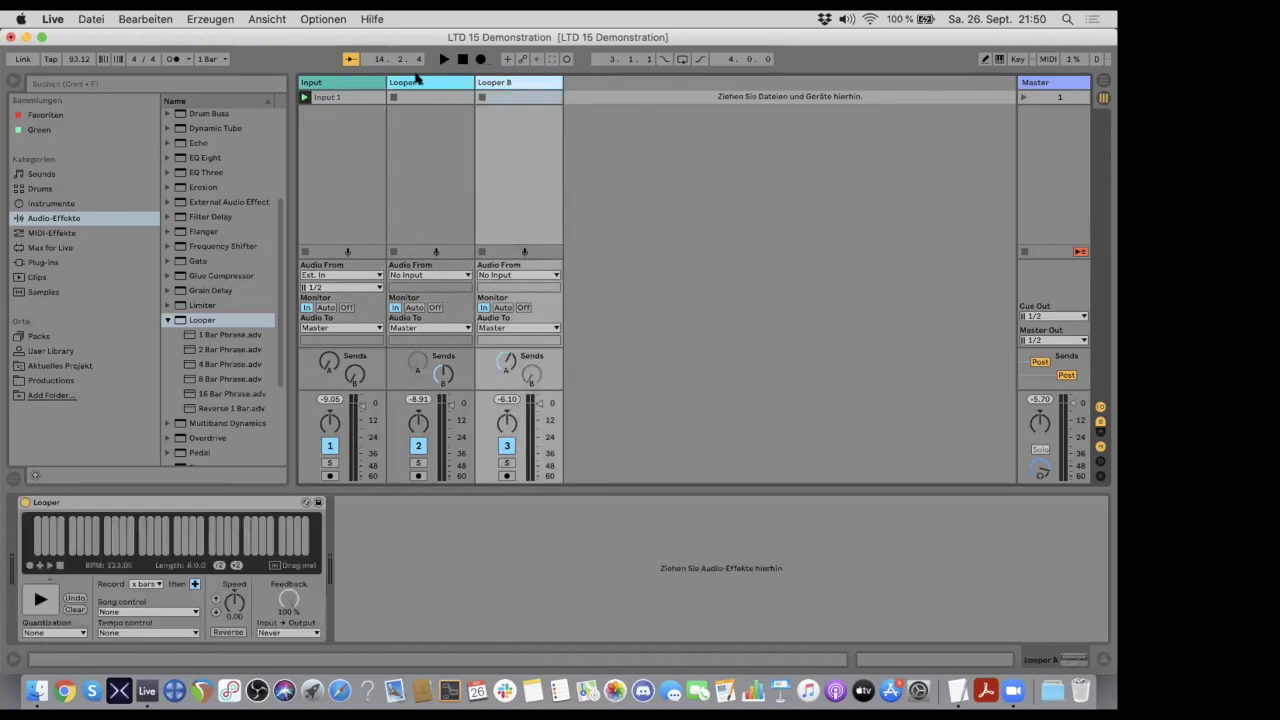
left_click(420, 81)
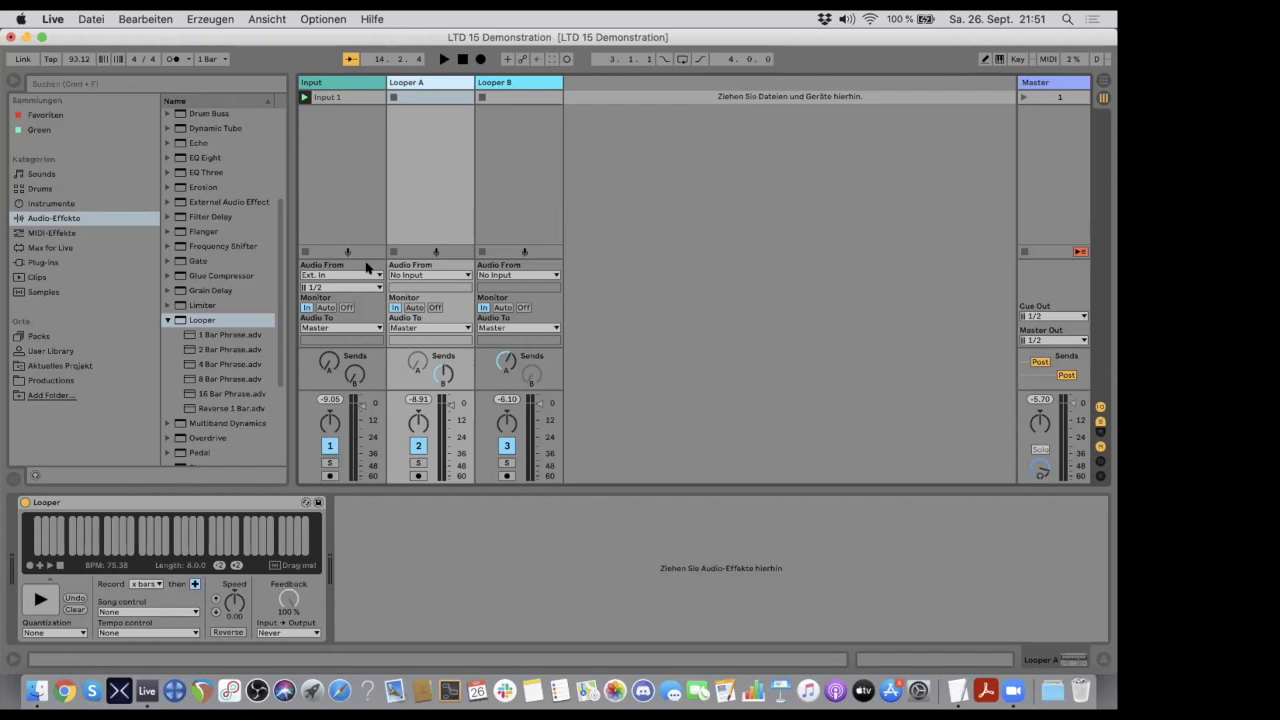
left_click(503, 83)
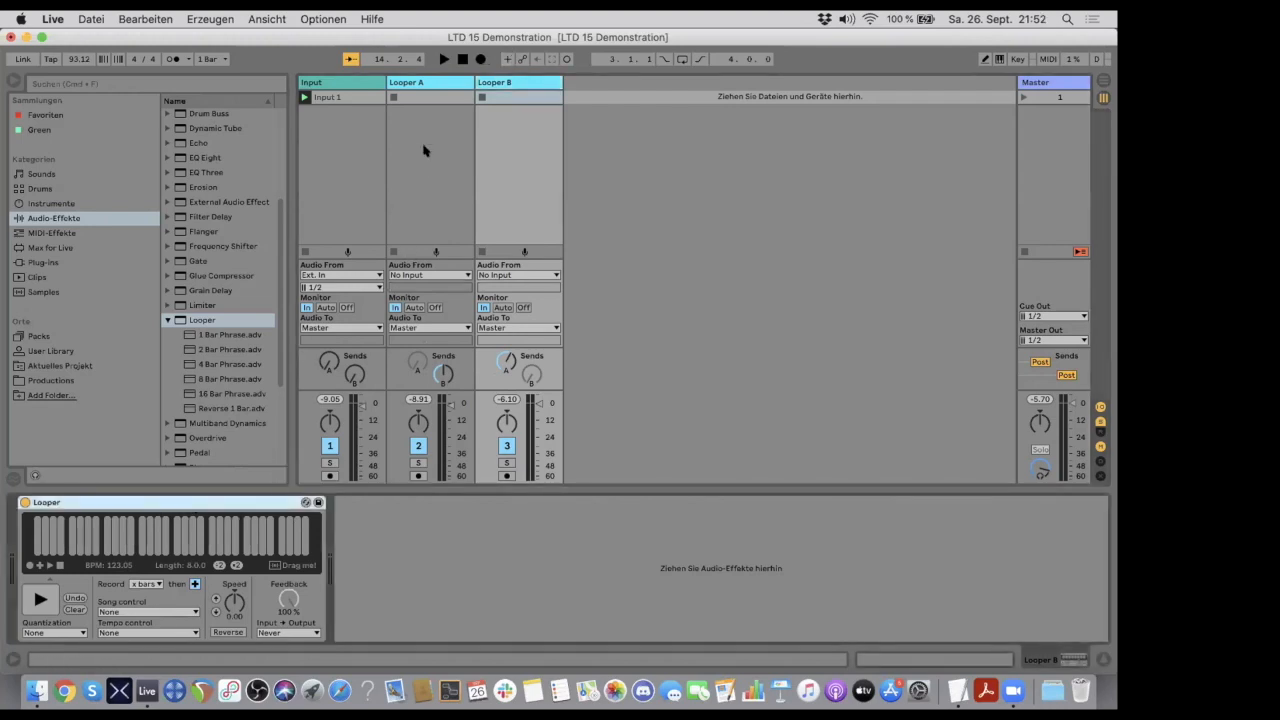
- Raise Looper B's send A further and show Looper B's device
left_click(321, 83)
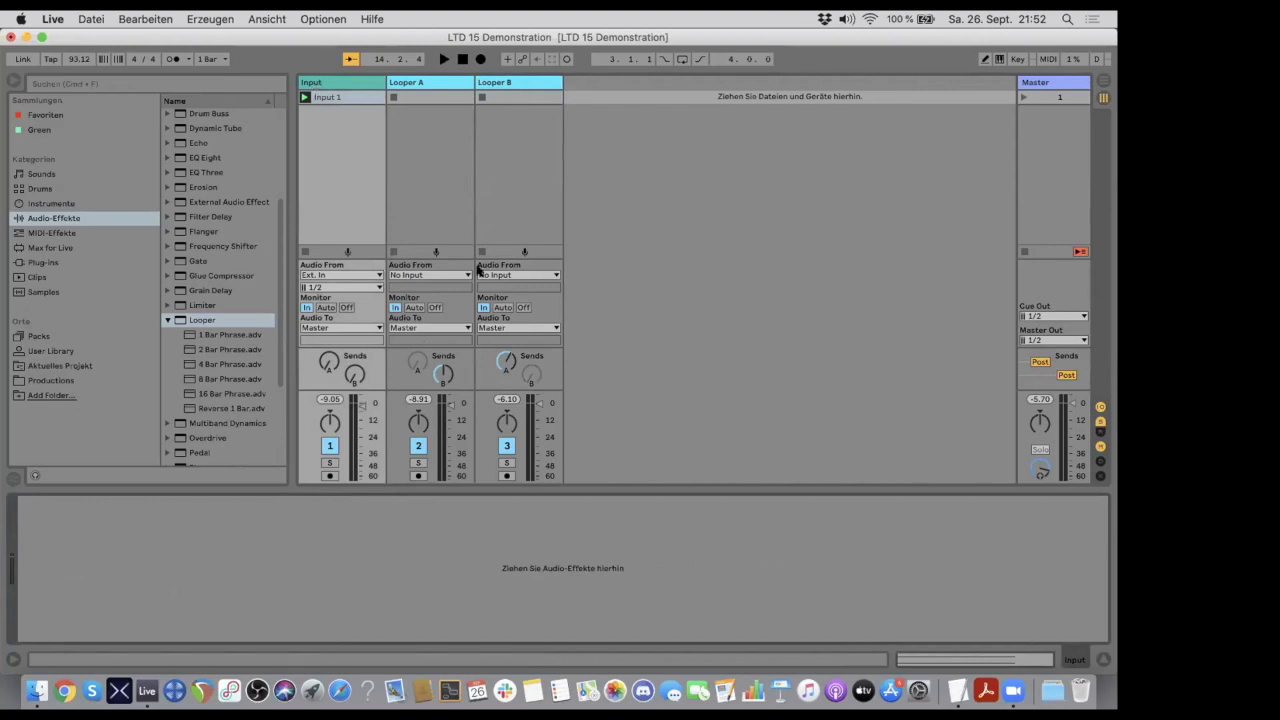
left_click_drag(504, 360, 504, 330)
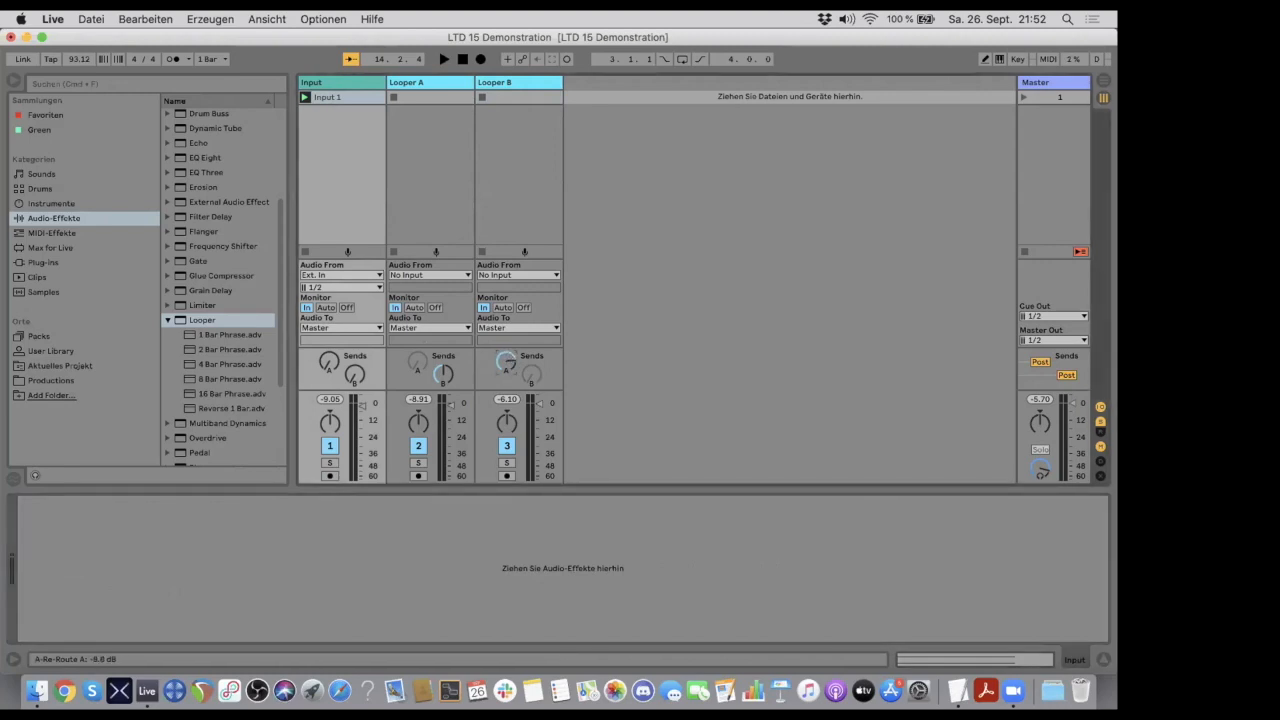
left_click(431, 82)
left_click(500, 84)
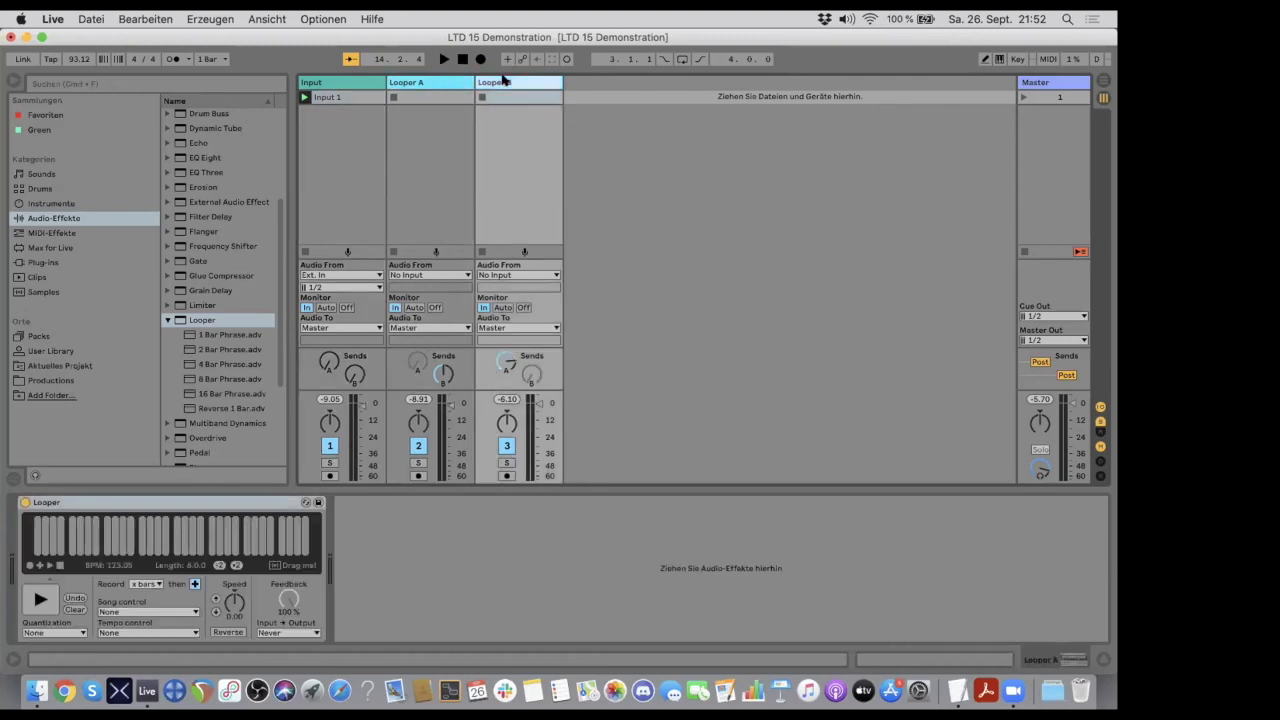
- Compare the device chains of the Input, Looper A and Looper B tracks
left_click(427, 83)
left_click(355, 84)
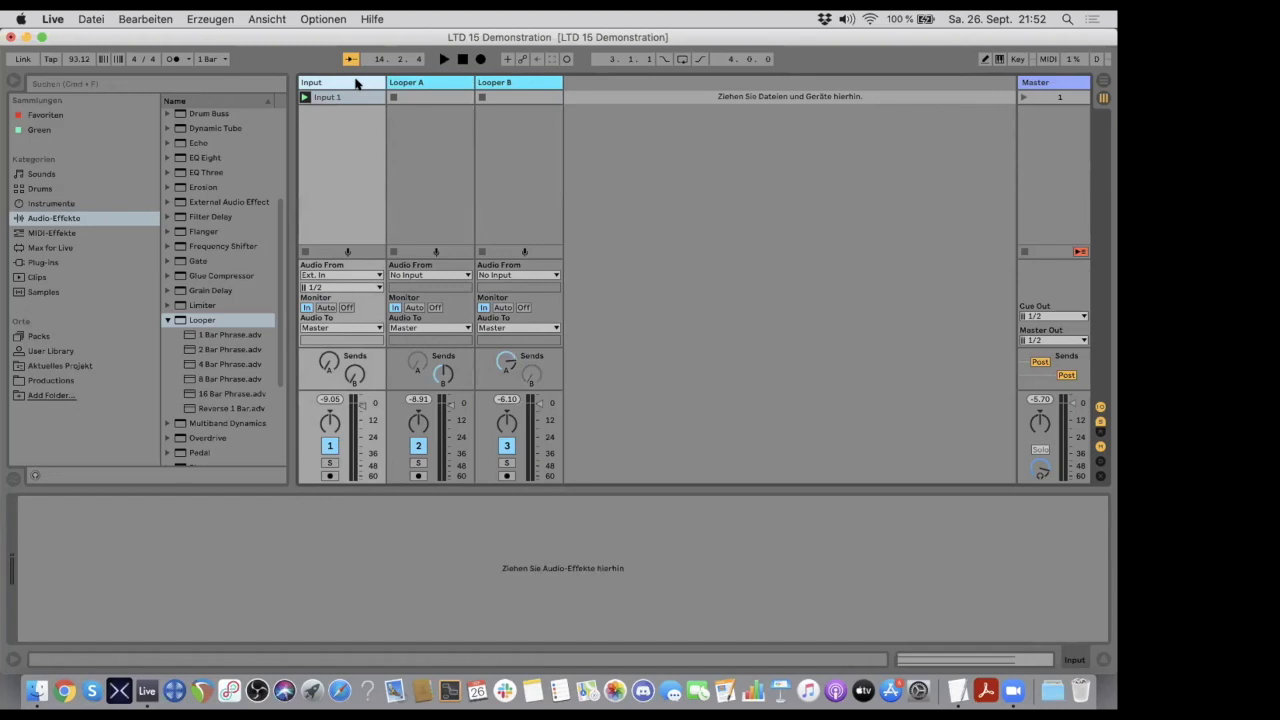
left_click(426, 84)
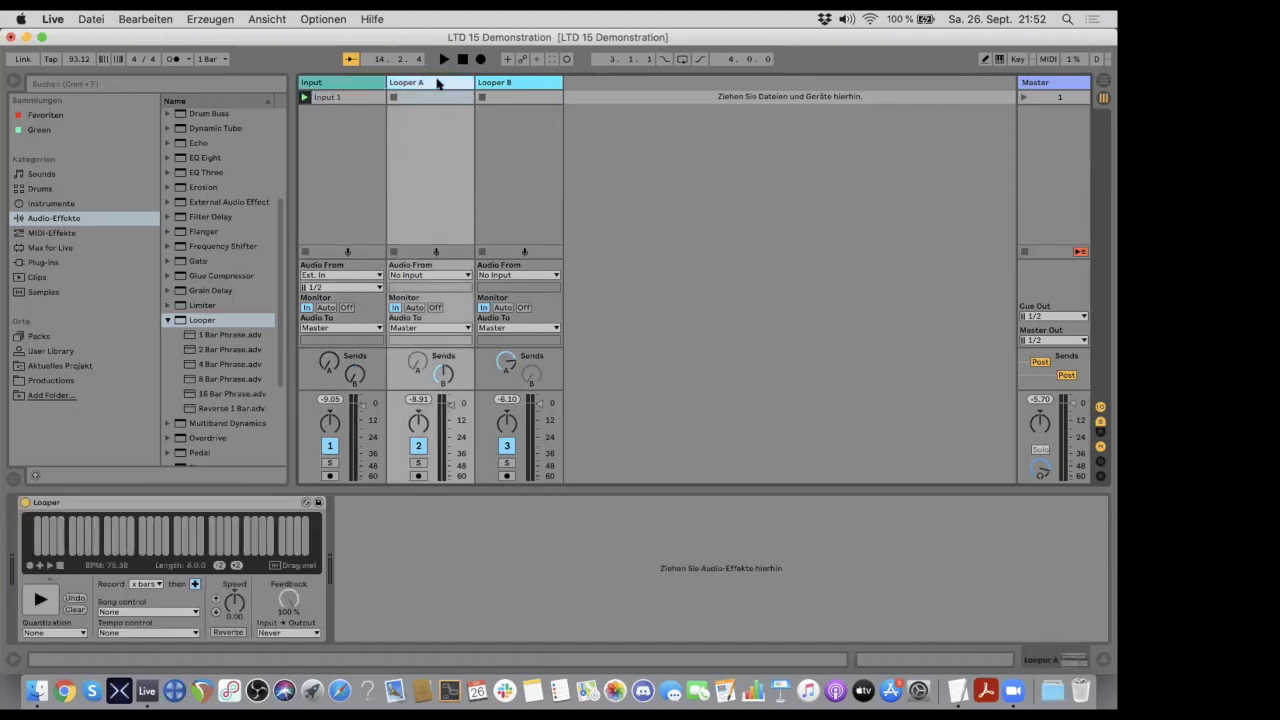
left_click(506, 84)
left_click(414, 84)
left_click(357, 85)
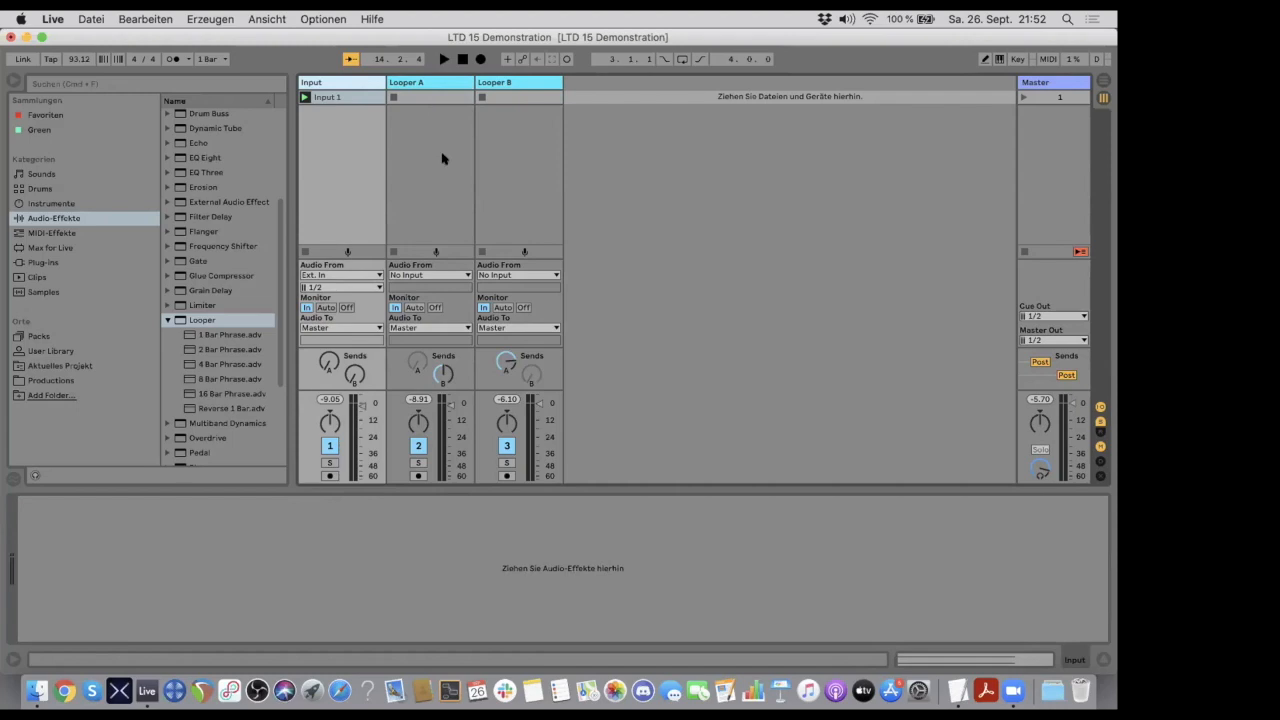
left_click(405, 84)
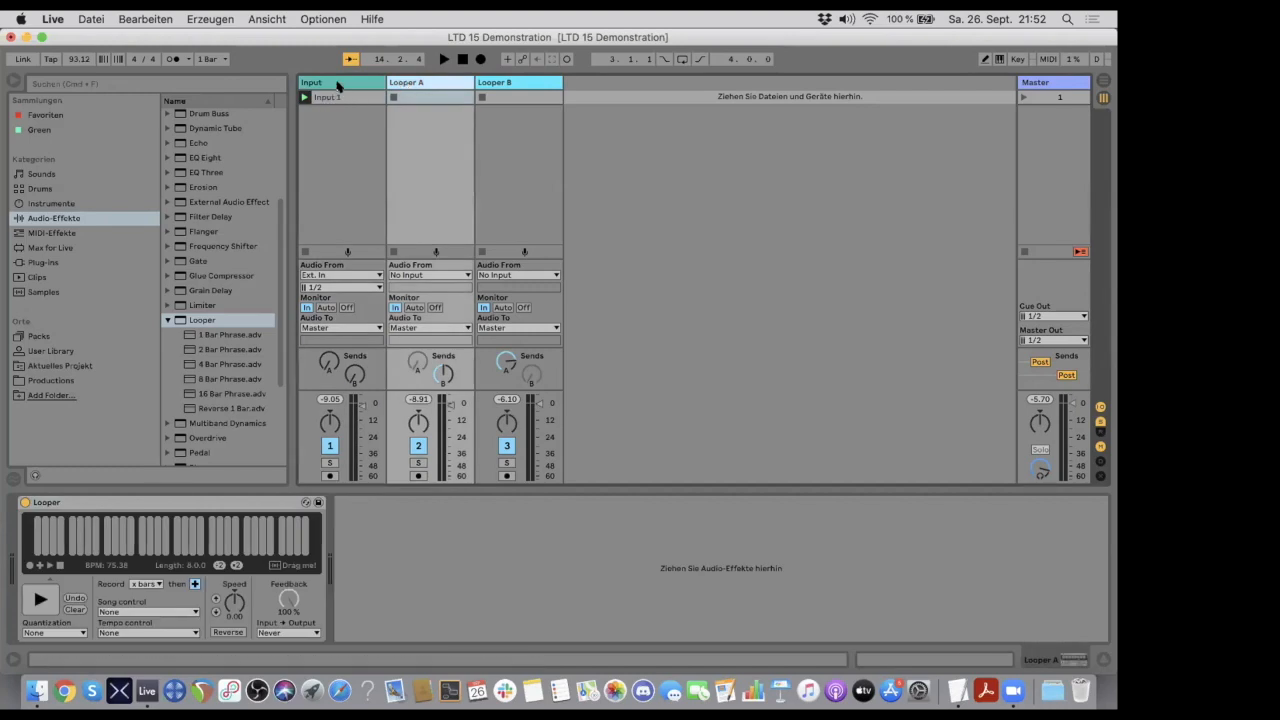
left_click(326, 122)
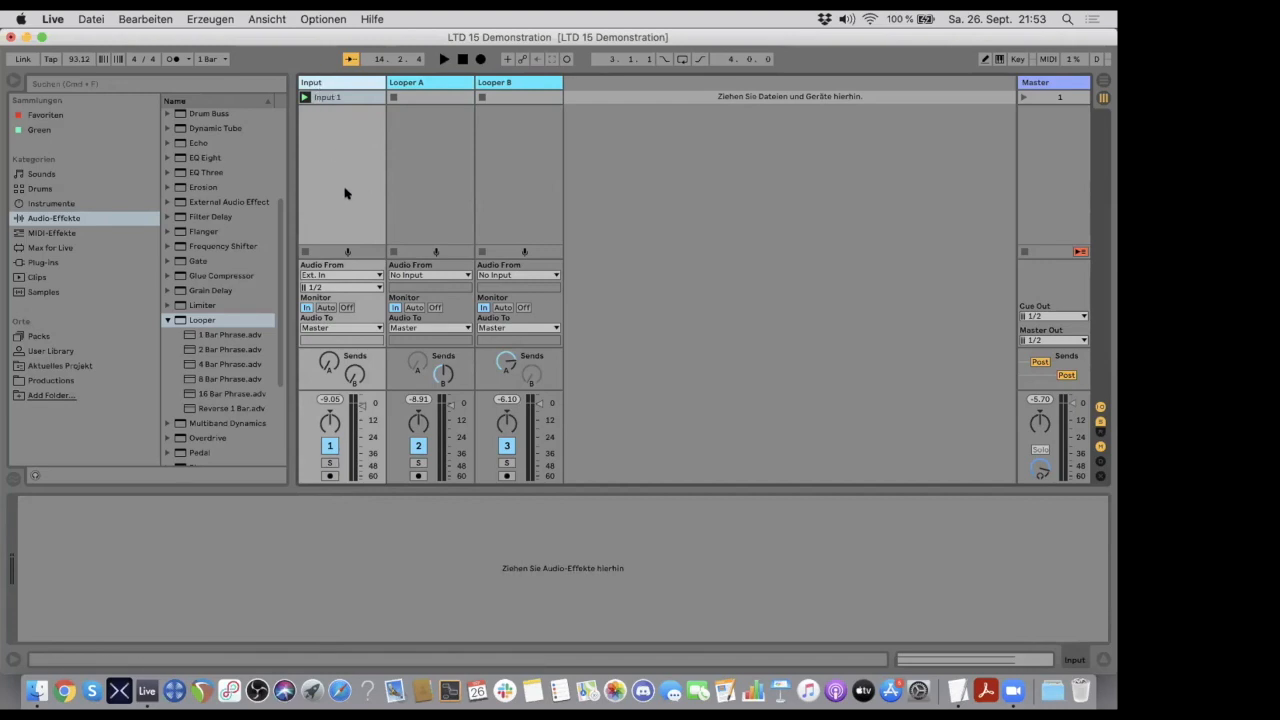
left_click(500, 83)
left_click(437, 83)
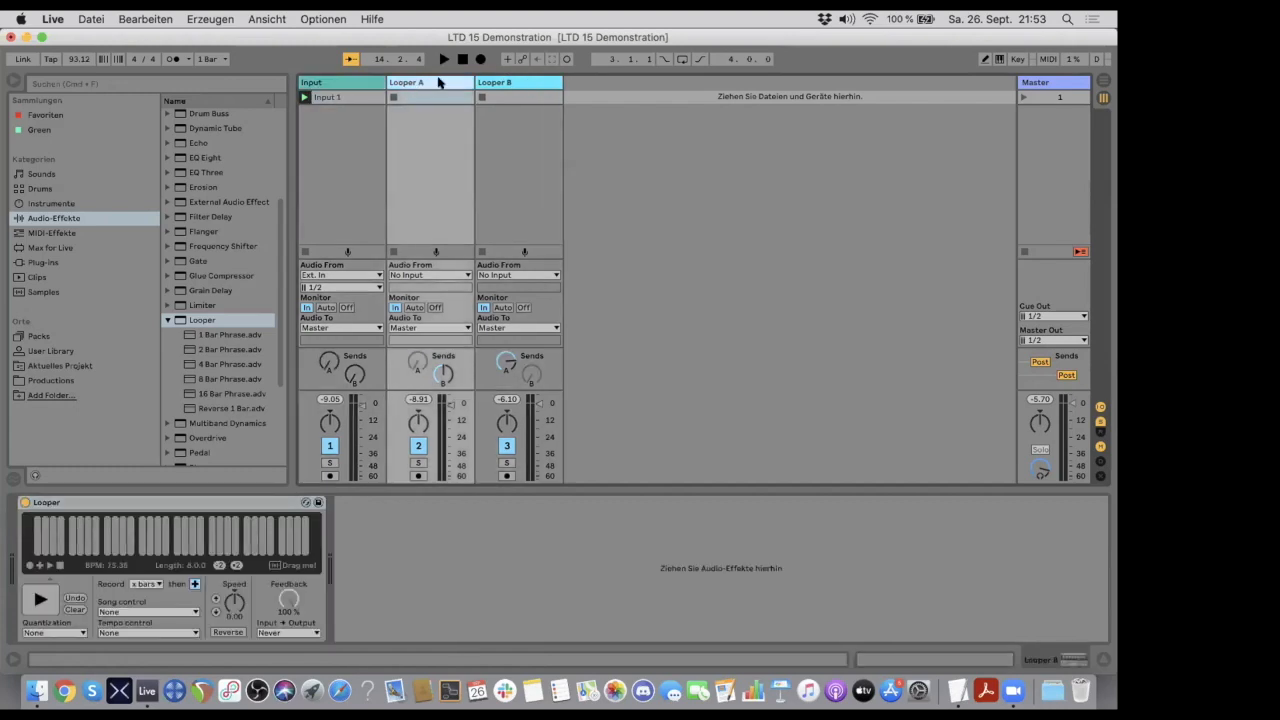
left_click(504, 82)
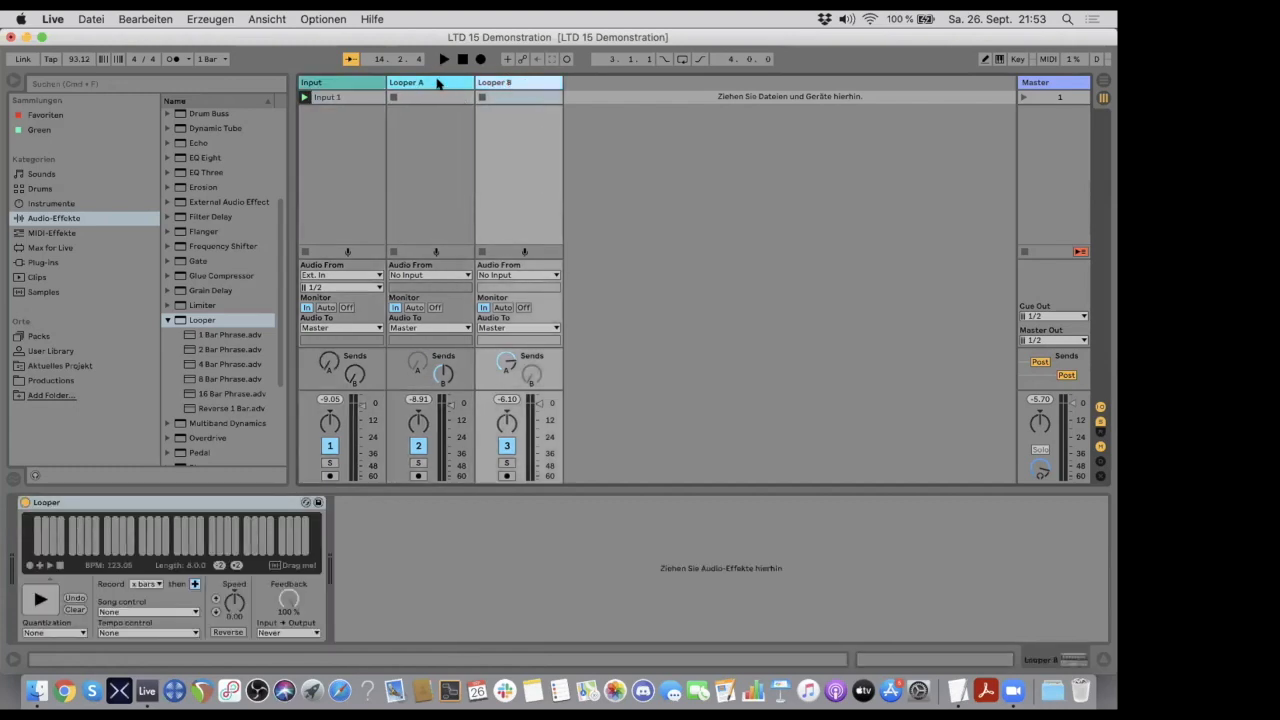
- Record a new loop in Looper A and continue it in overdub mode, comparing its device with Looper B's
left_click(437, 83)
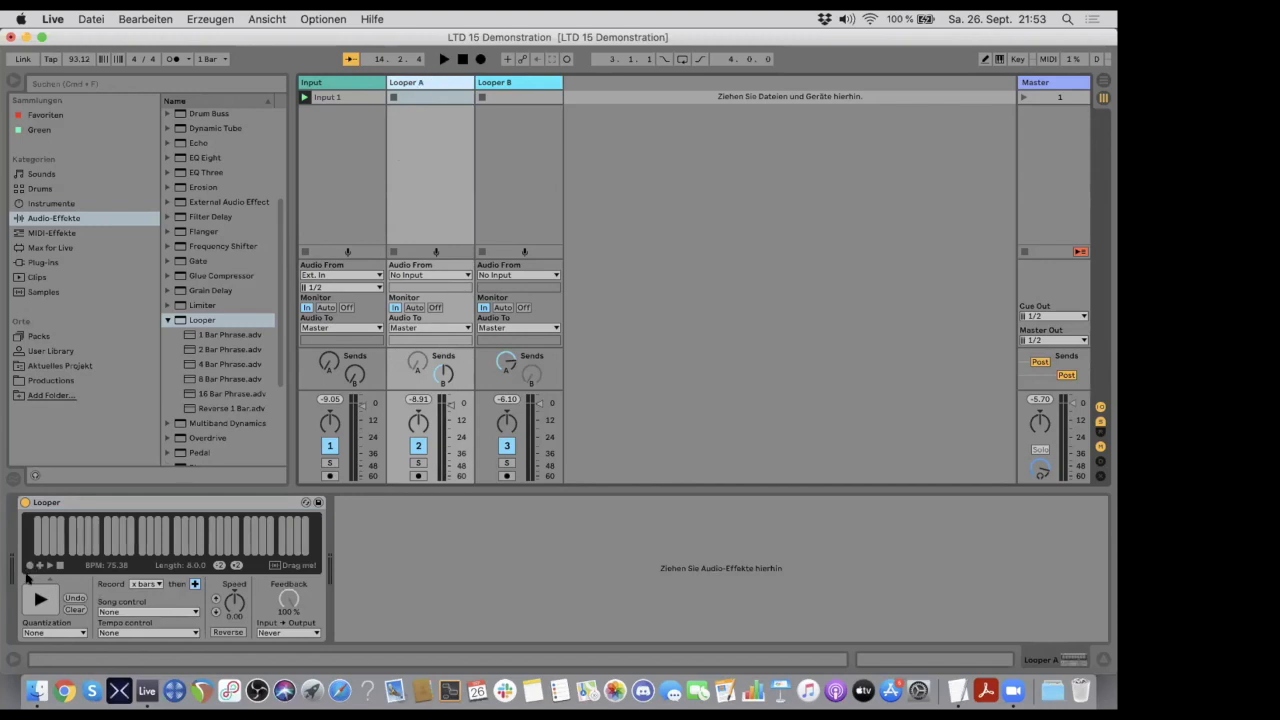
left_click(30, 566)
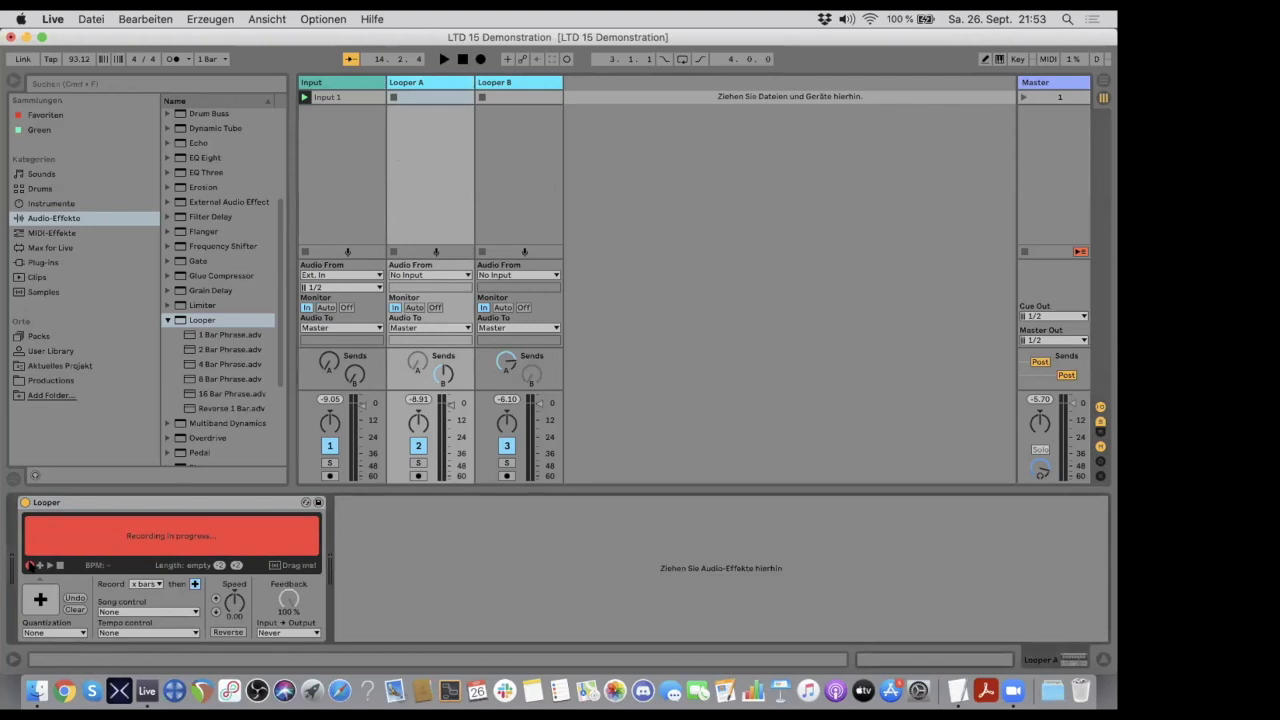
left_click(37, 566)
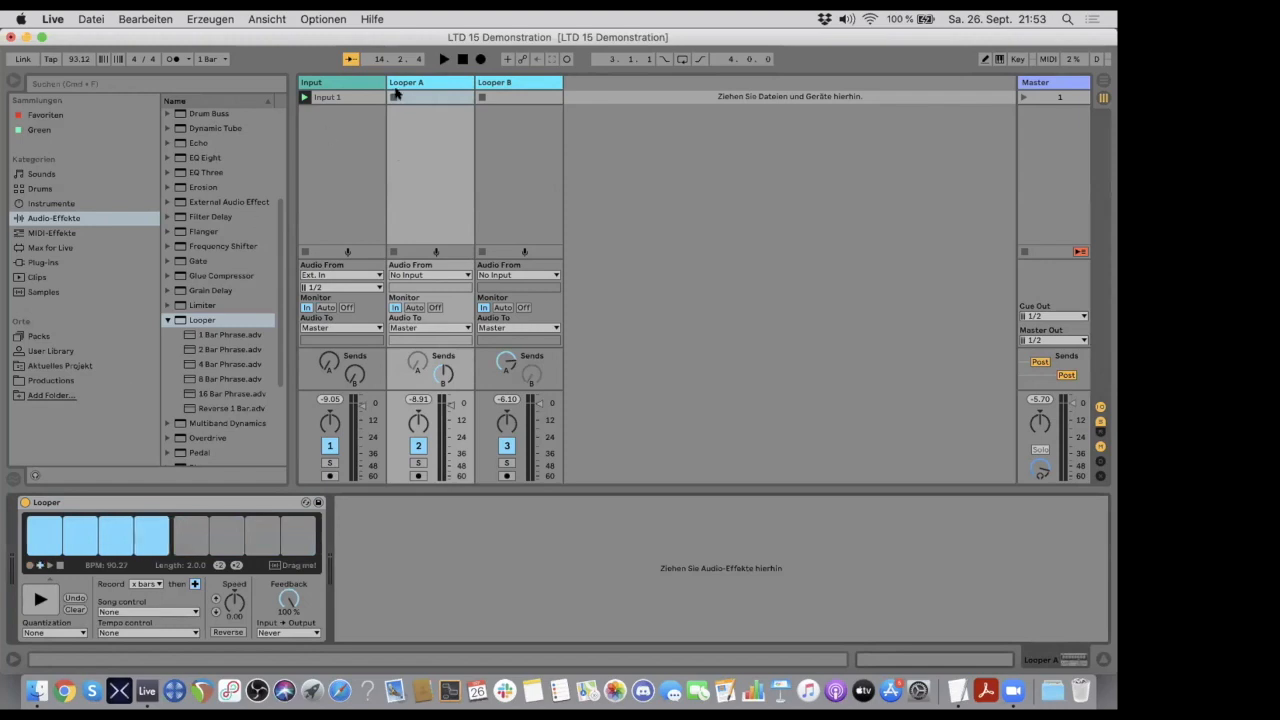
left_click(498, 82)
left_click(437, 83)
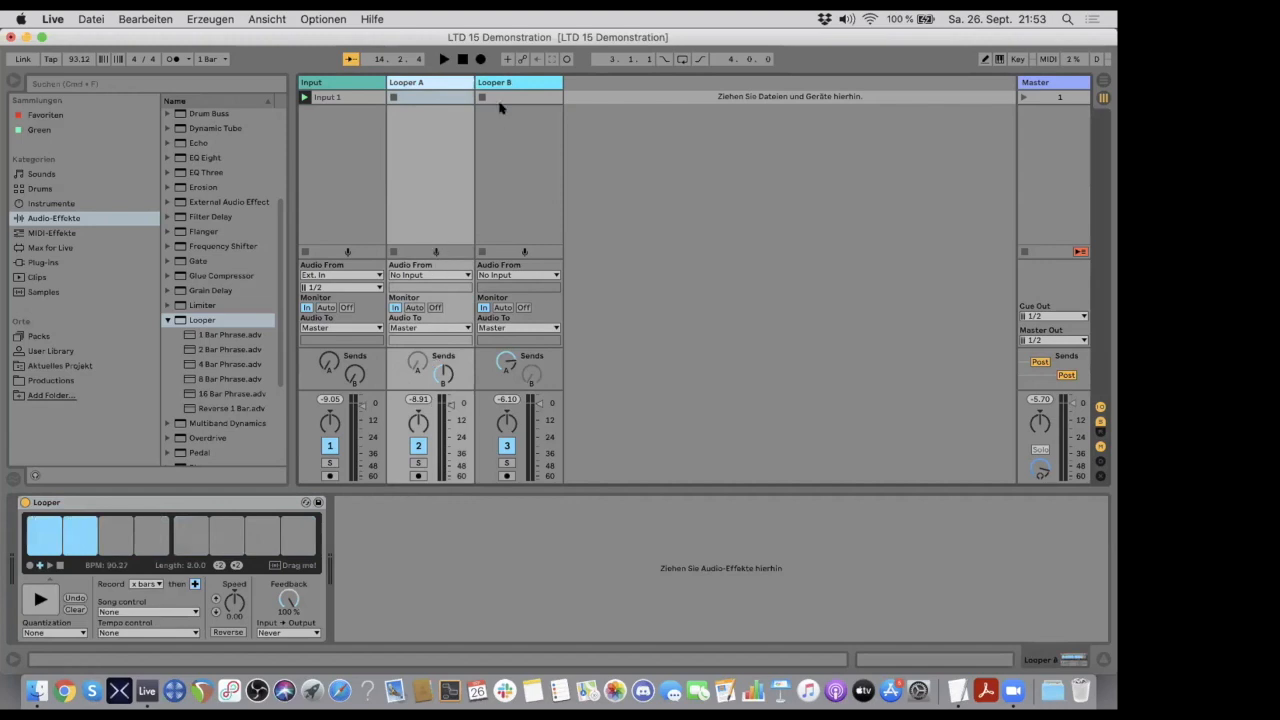
left_click(500, 83)
left_click(447, 83)
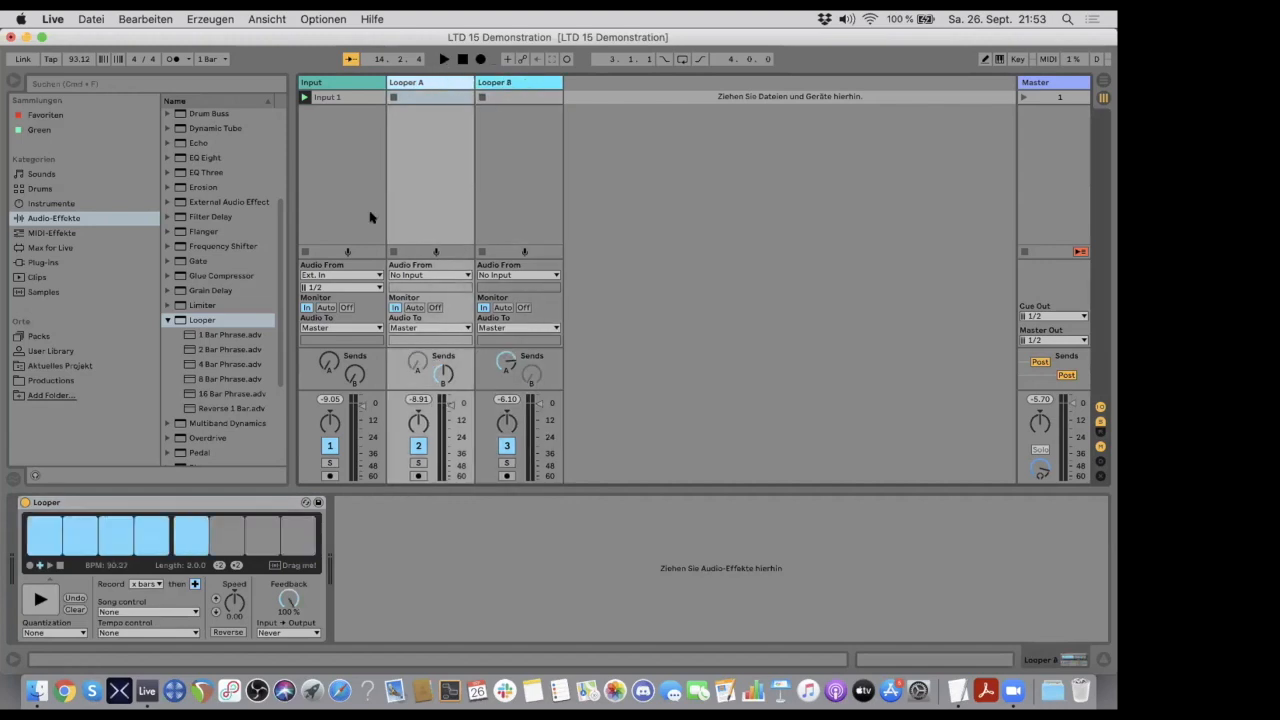
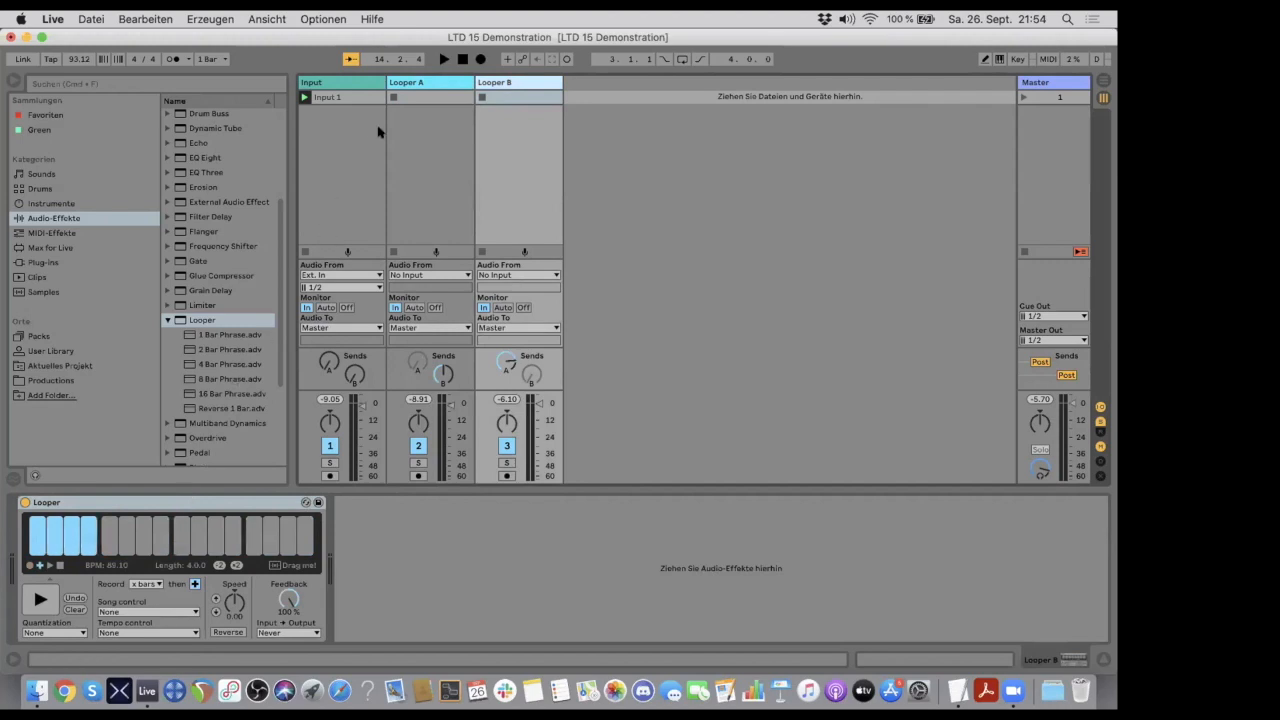
- Compare the loop playback and settings of the Looper A and Looper B devices
left_click(412, 84)
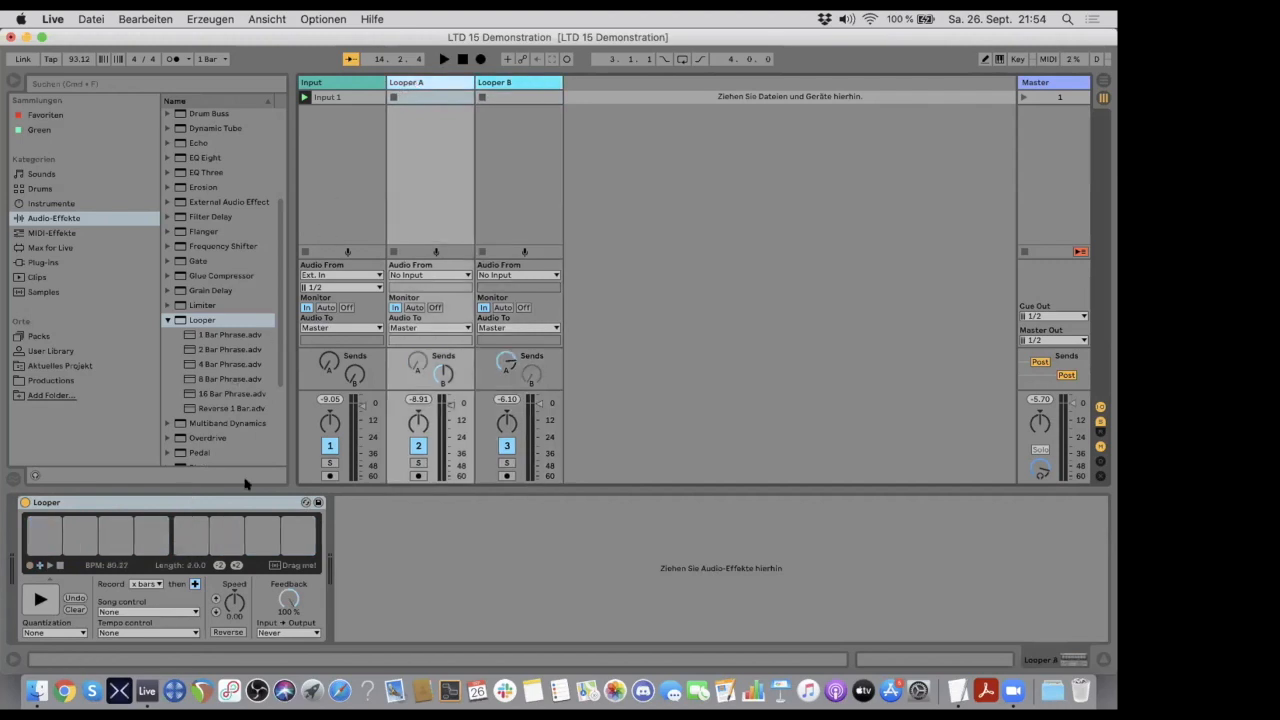
left_click(507, 84)
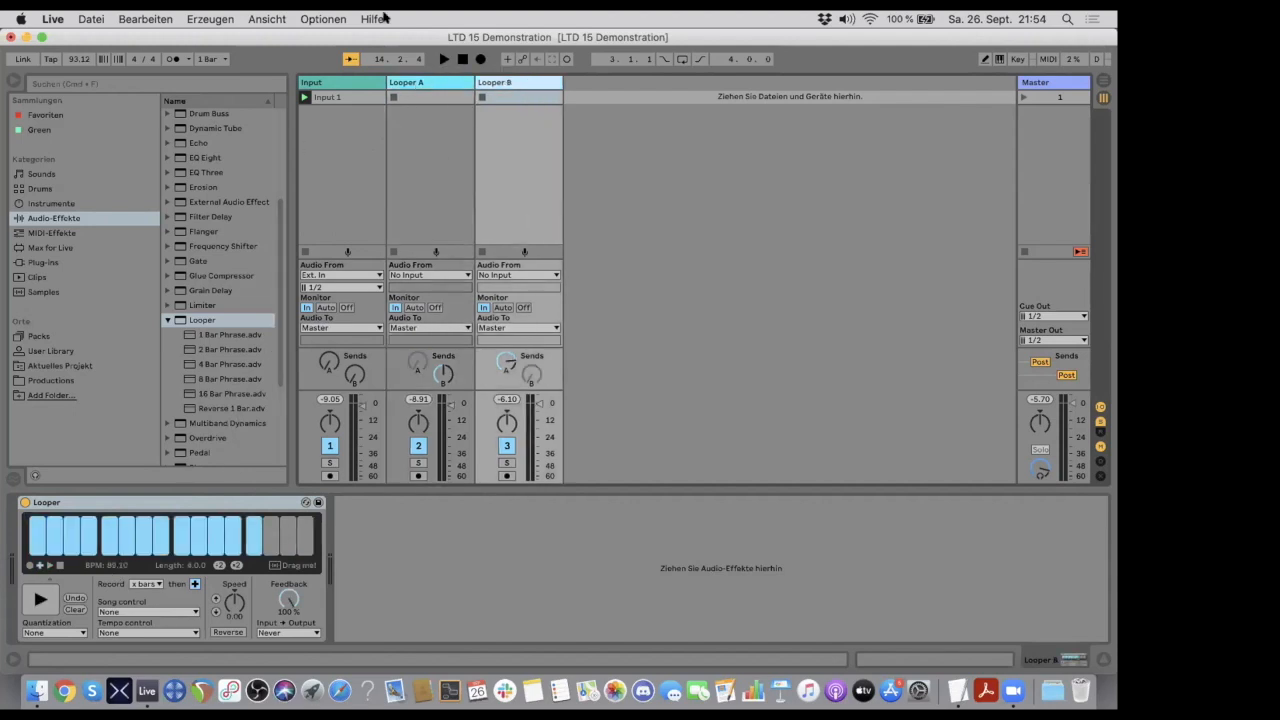
left_click(420, 82)
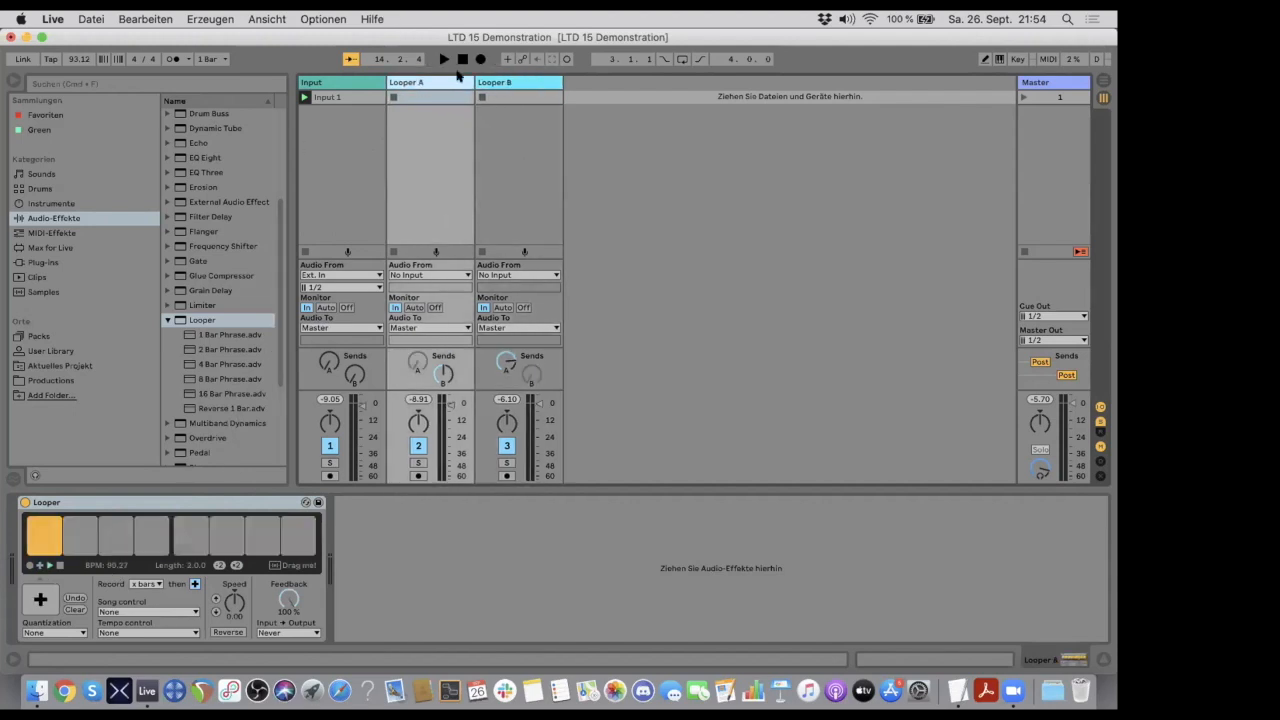
left_click(492, 83)
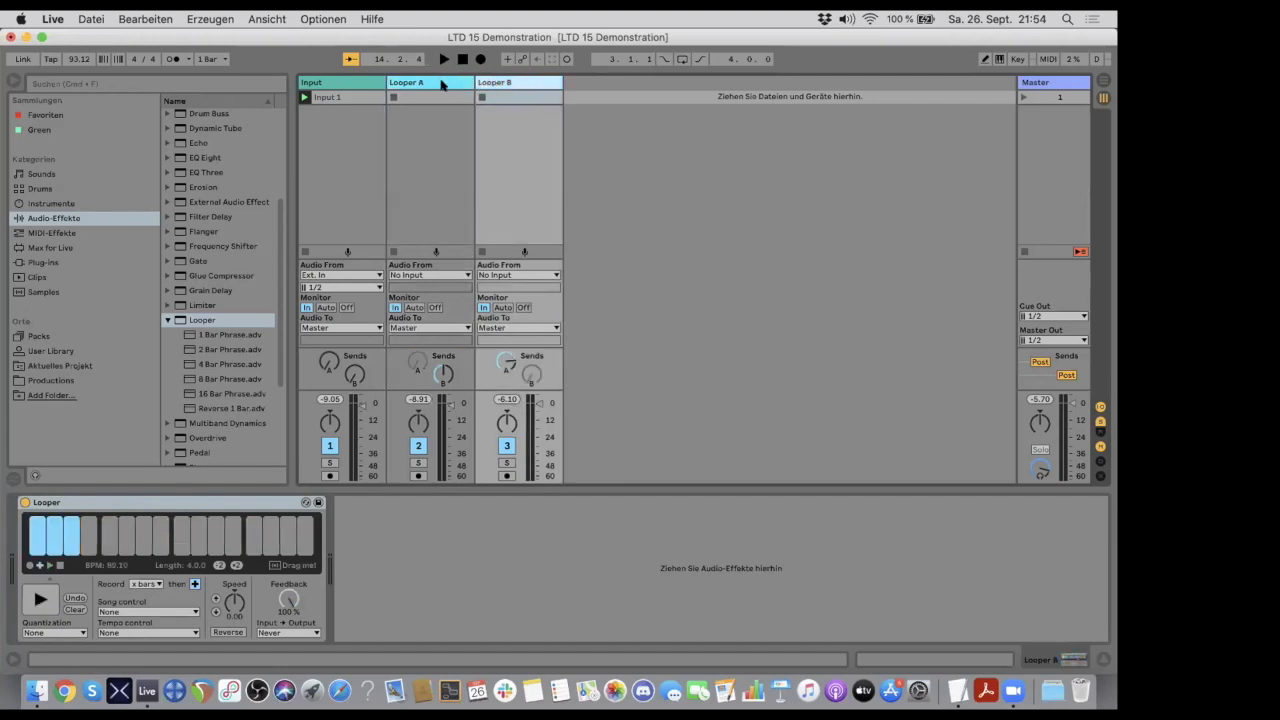
left_click(444, 82)
left_click(490, 83)
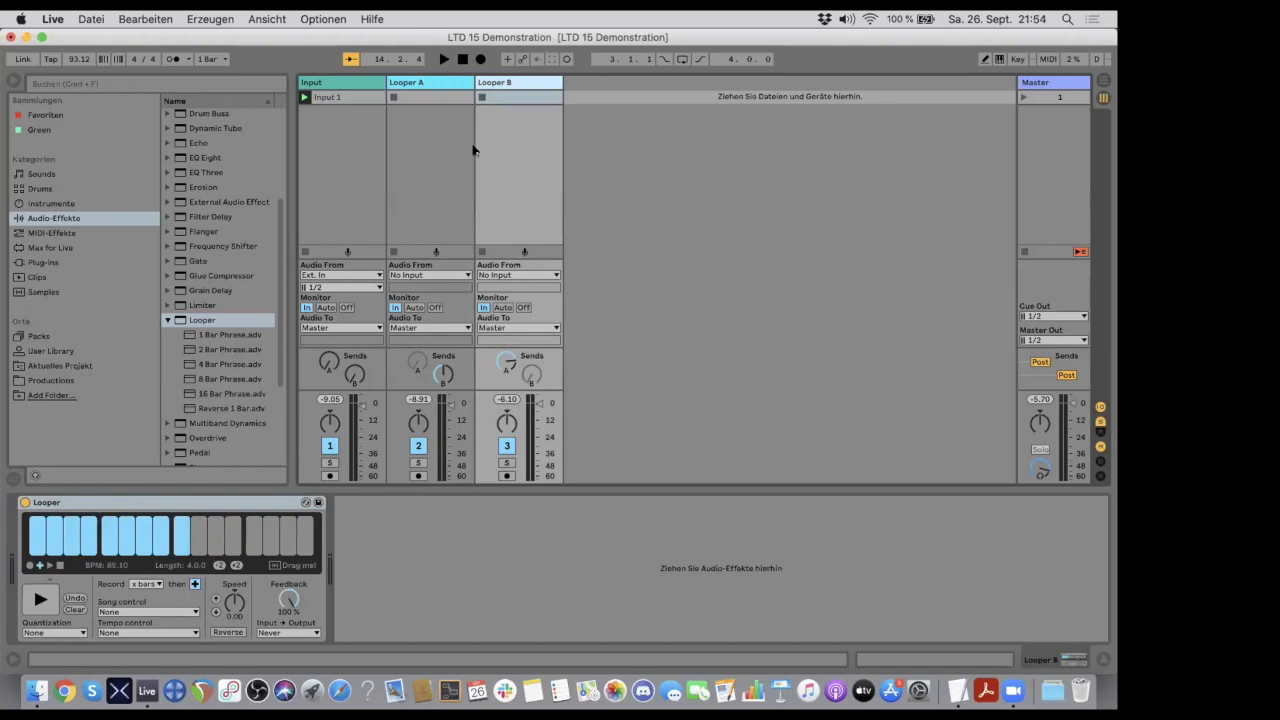
- Stop the running loops and clear the contents of both Looper A and Looper B
left_click(452, 84)
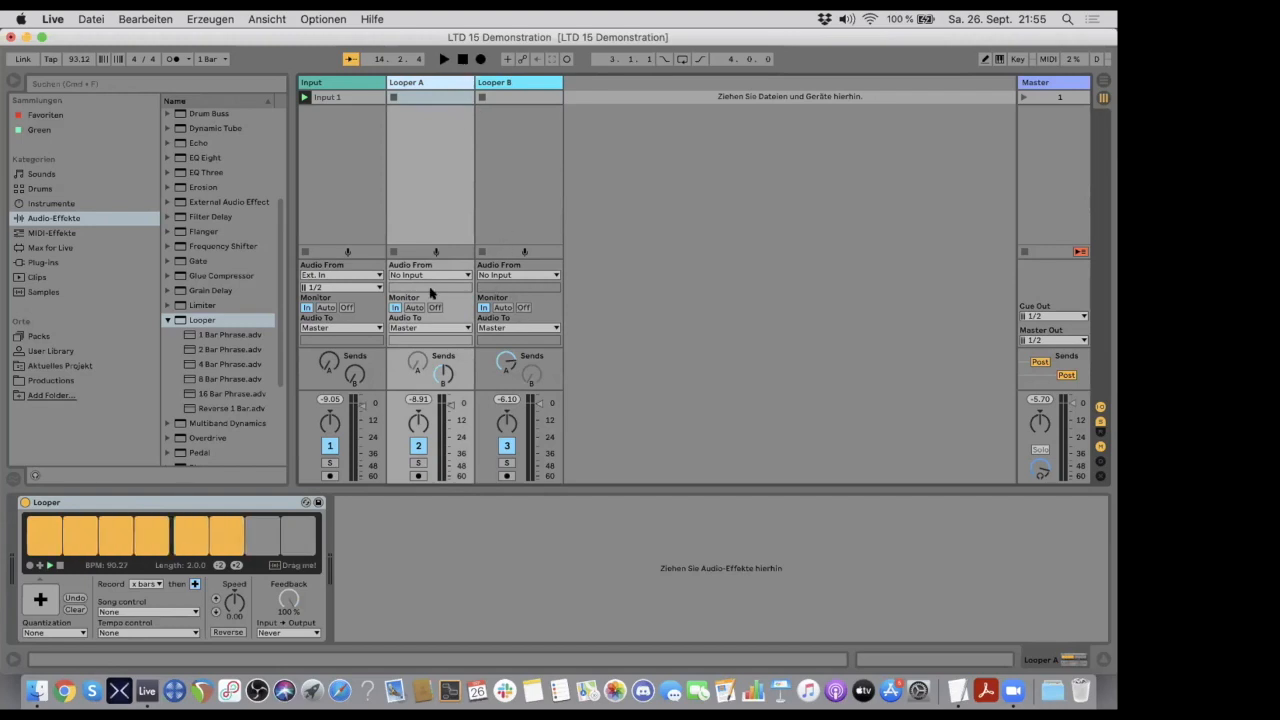
key("space")
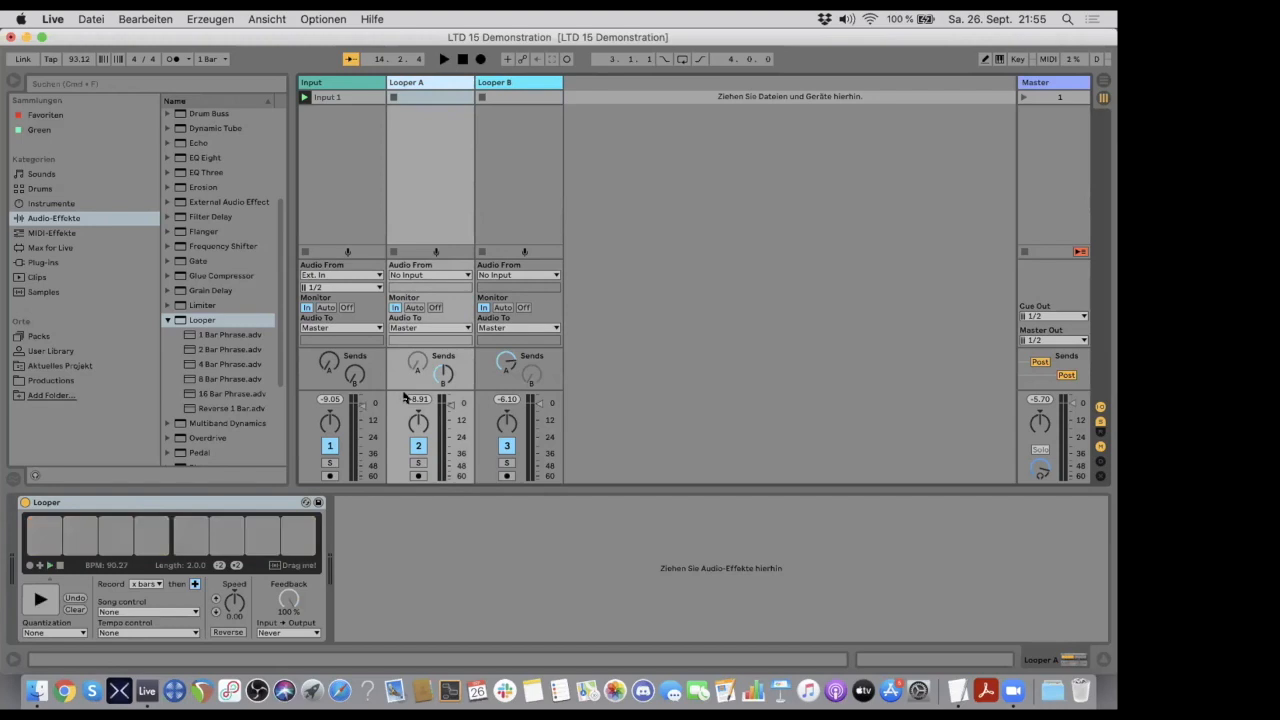
left_click(74, 609)
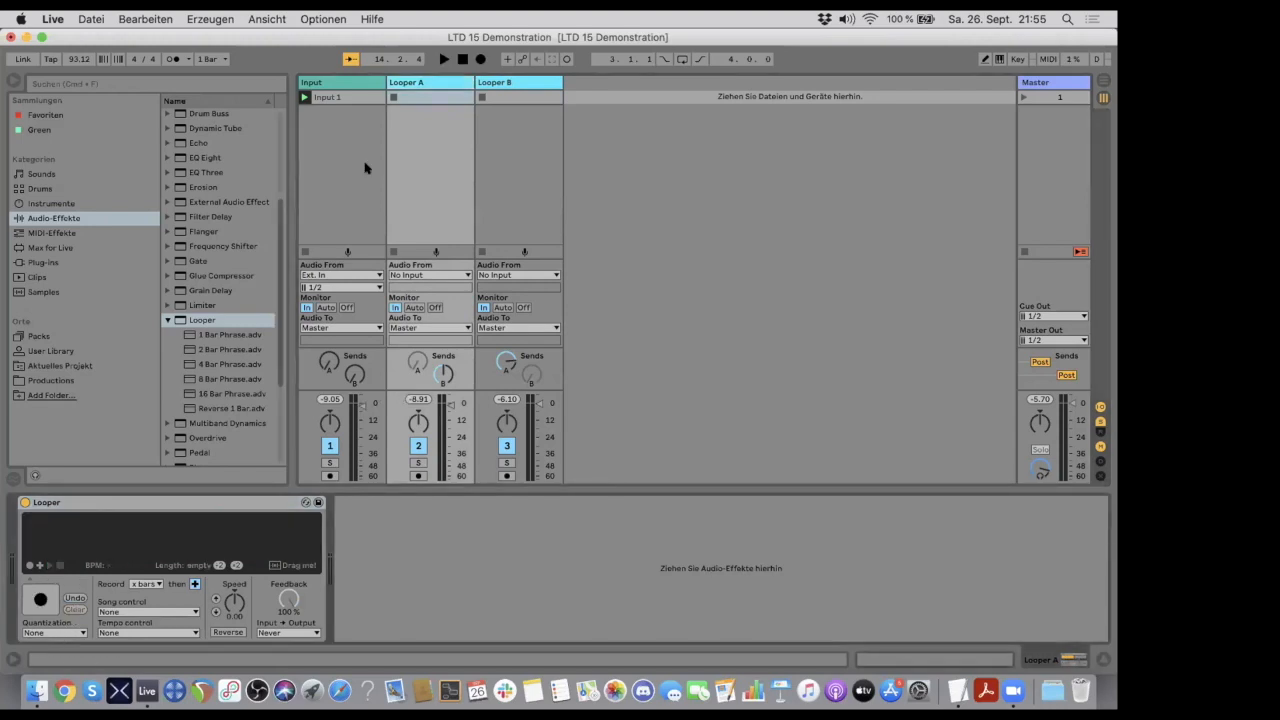
left_click(510, 84)
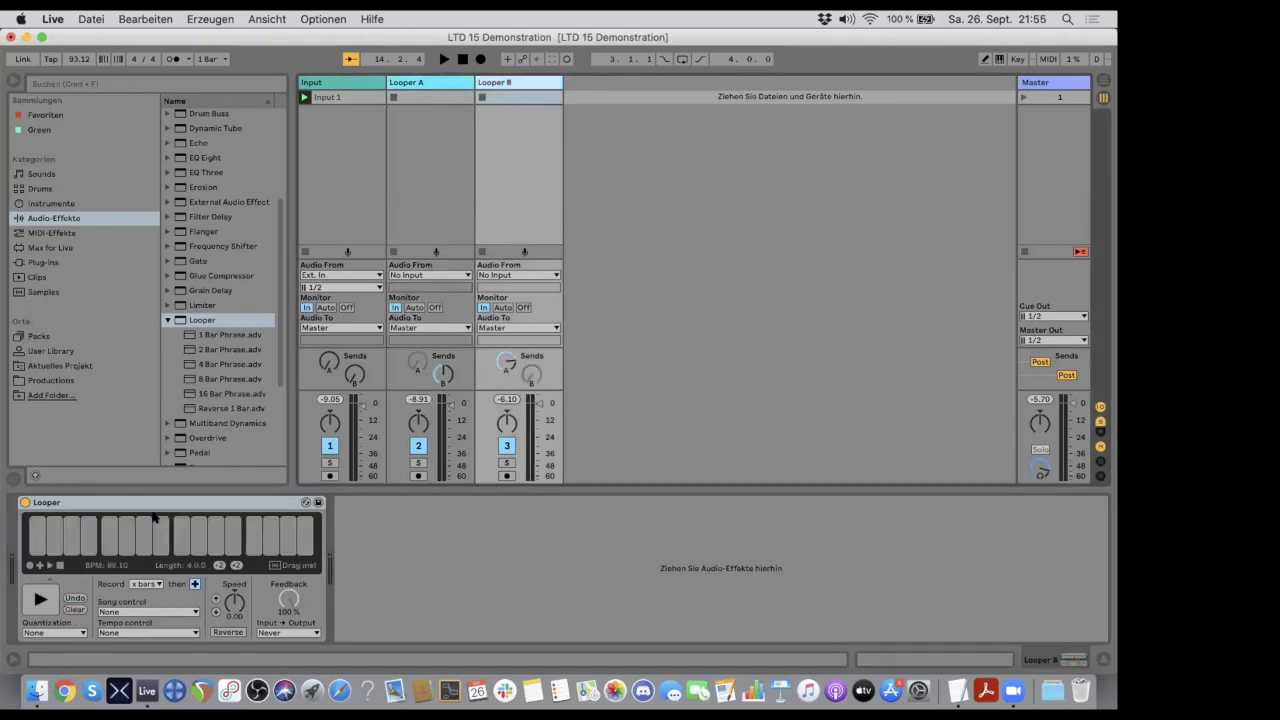
left_click(76, 609)
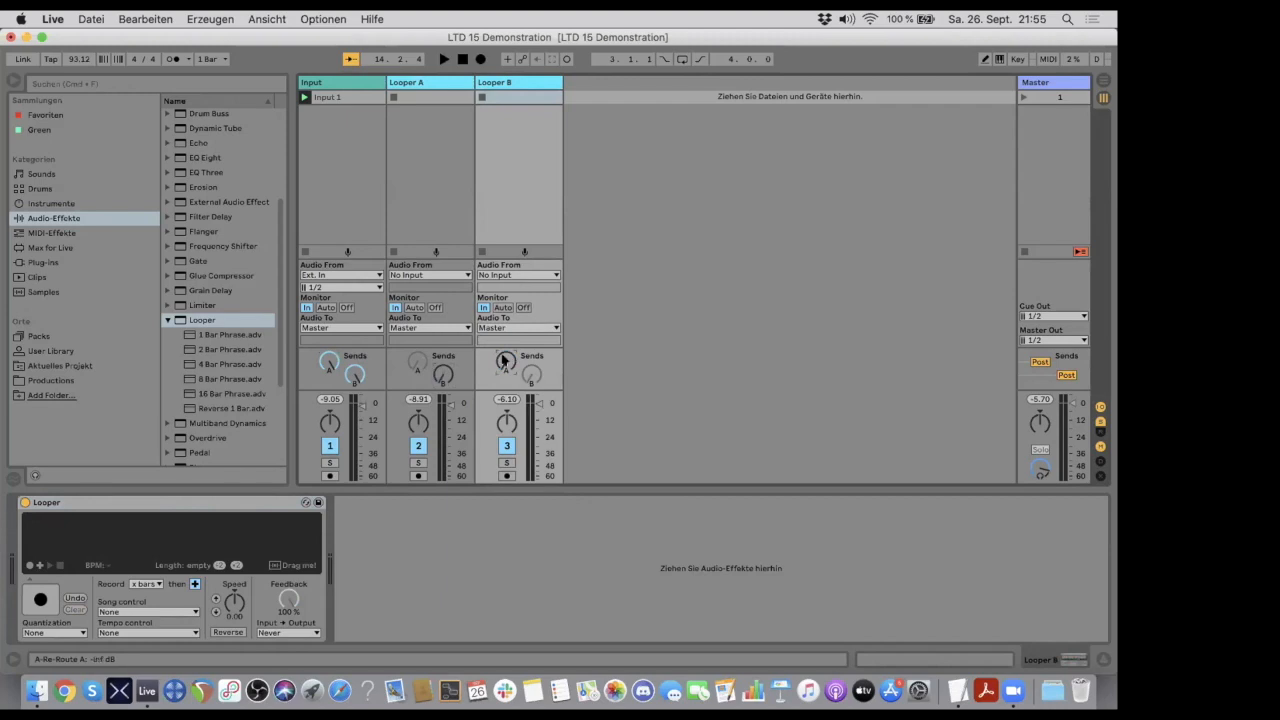
left_click(426, 84)
left_click(38, 597)
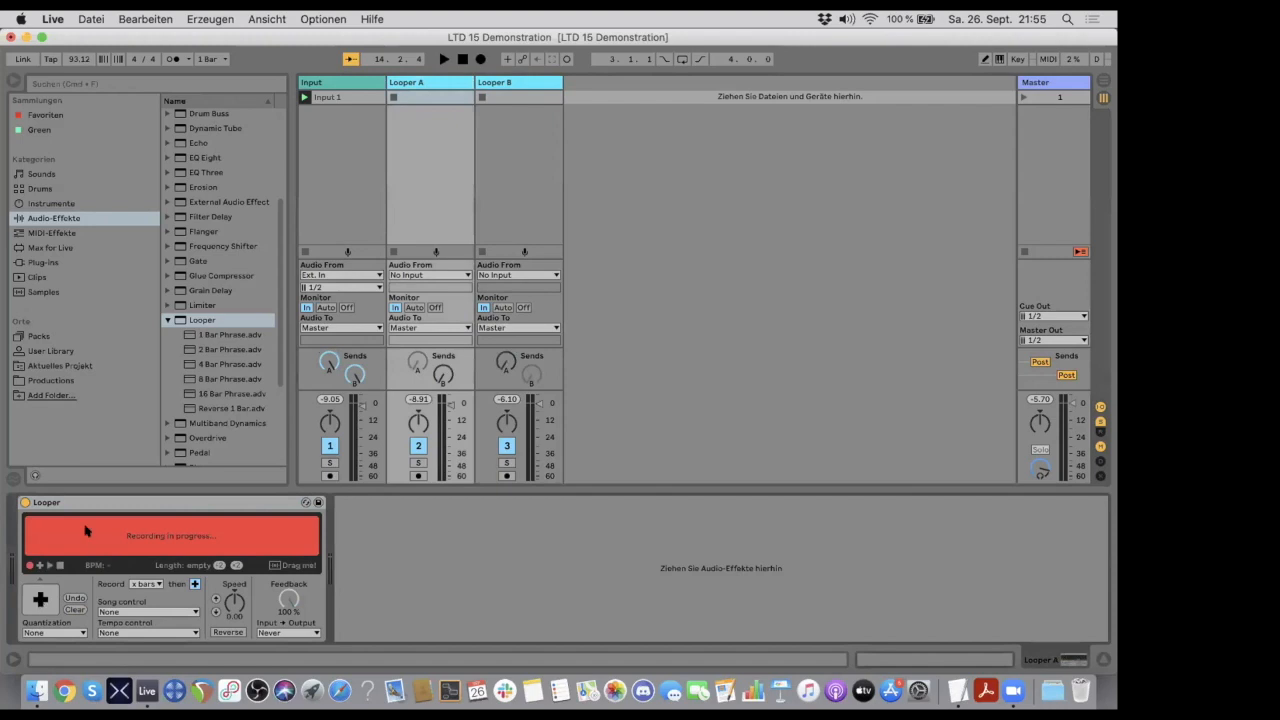
left_click(499, 82)
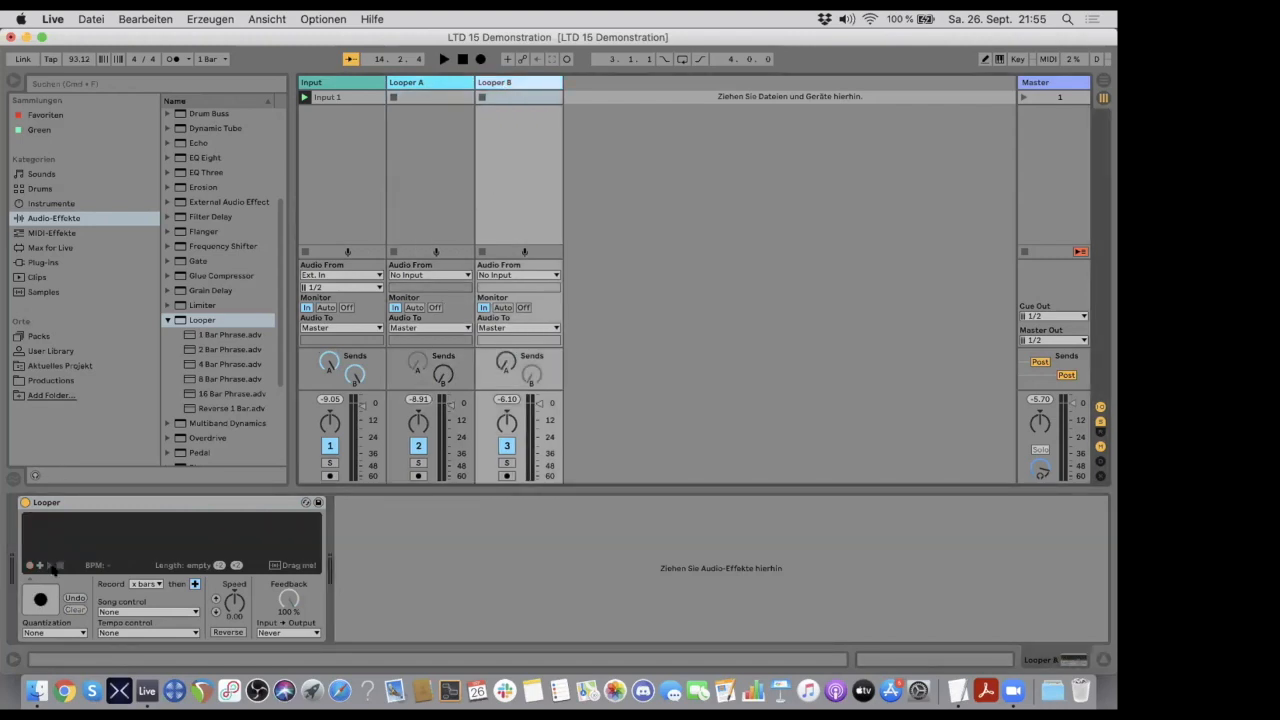
left_click(40, 598)
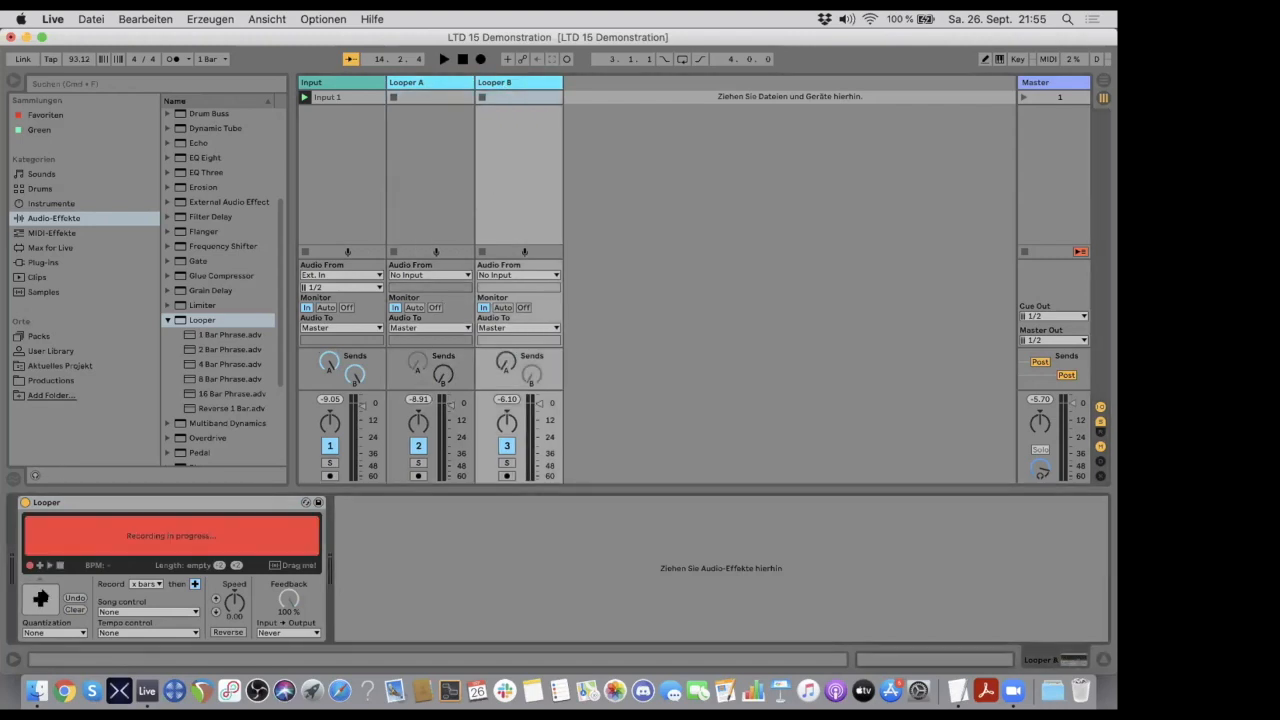
double_click(39, 598)
left_click(71, 607)
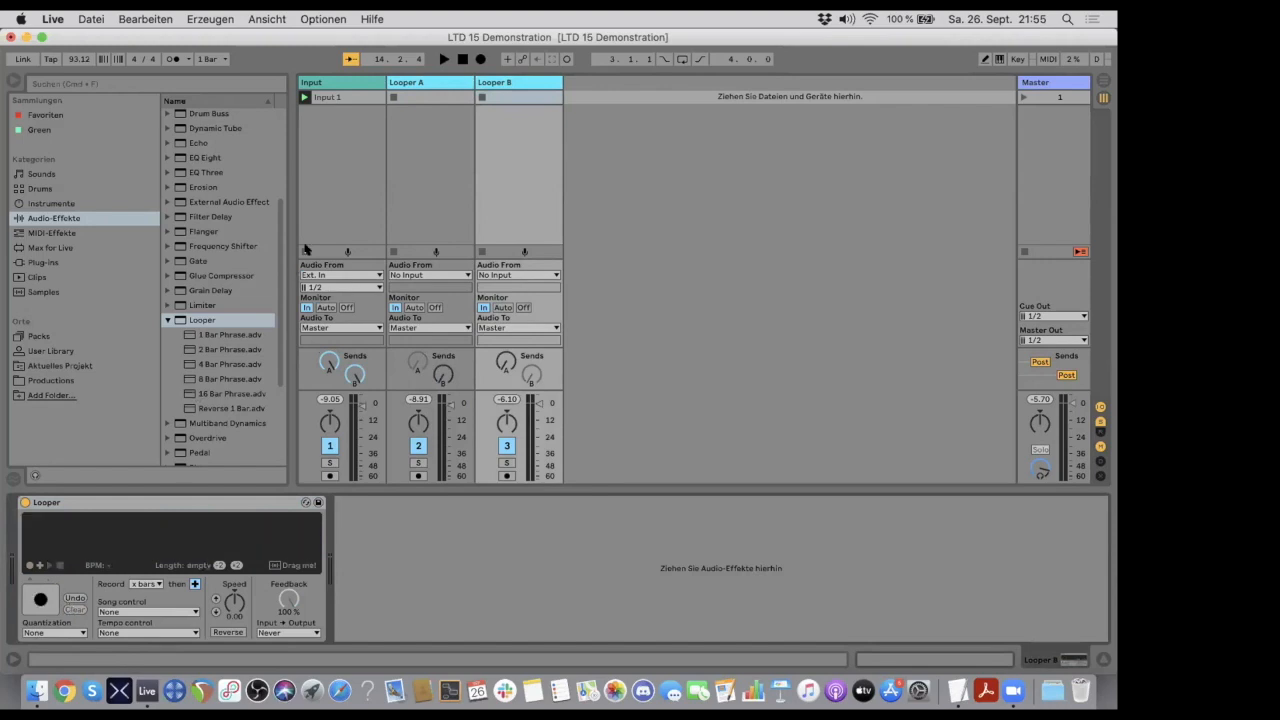
left_click(430, 82)
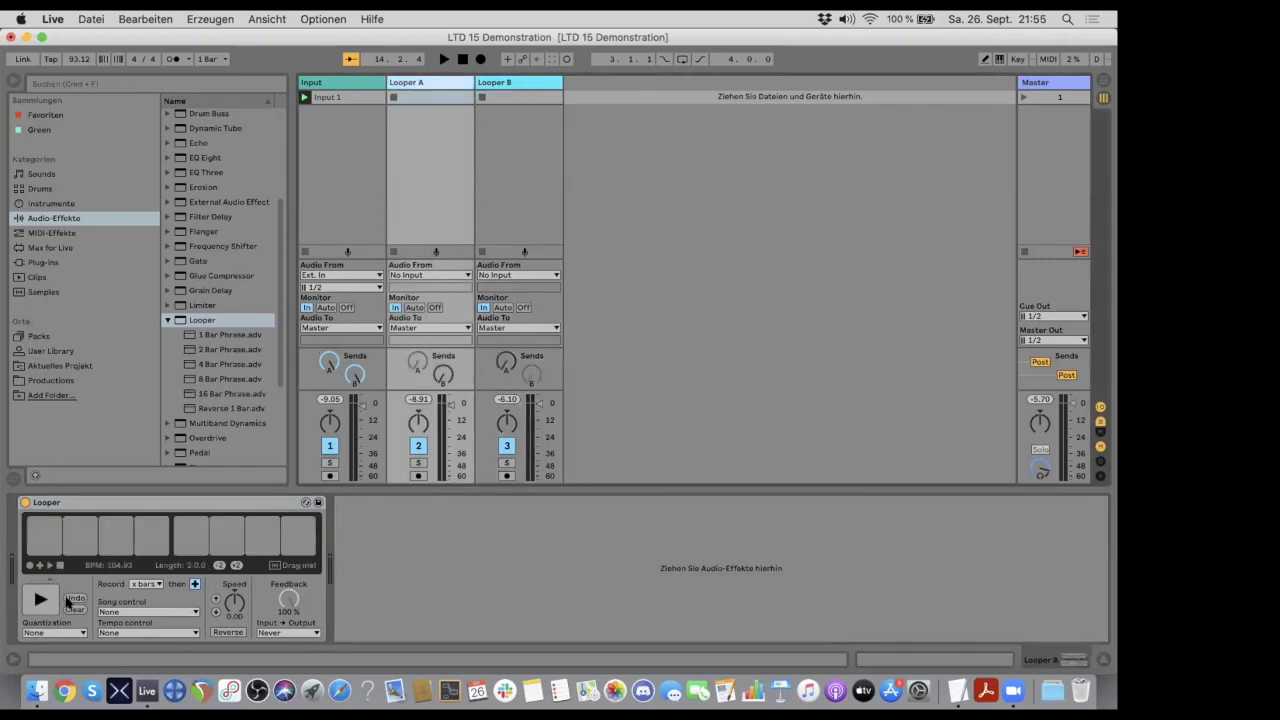
left_click(72, 608)
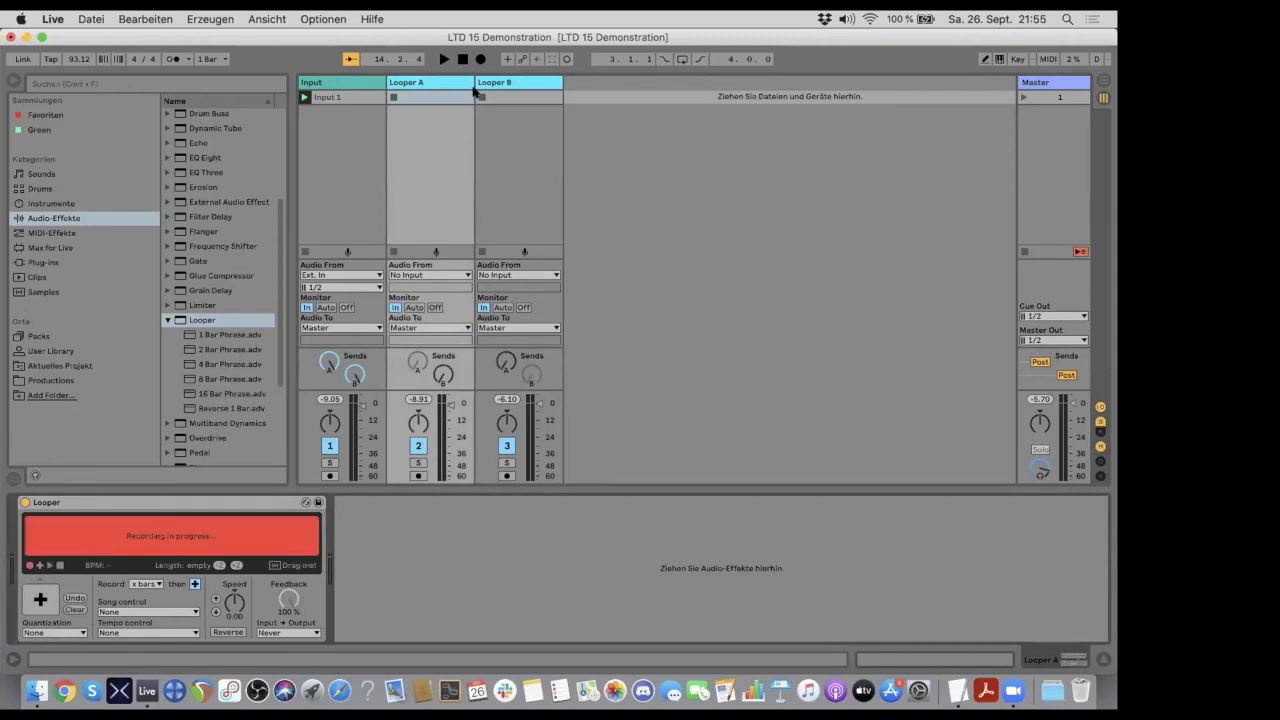
- Record a new loop in Looper A and another in Looper B, finishing each recording into overdub mode
left_click(492, 84)
left_click(436, 84)
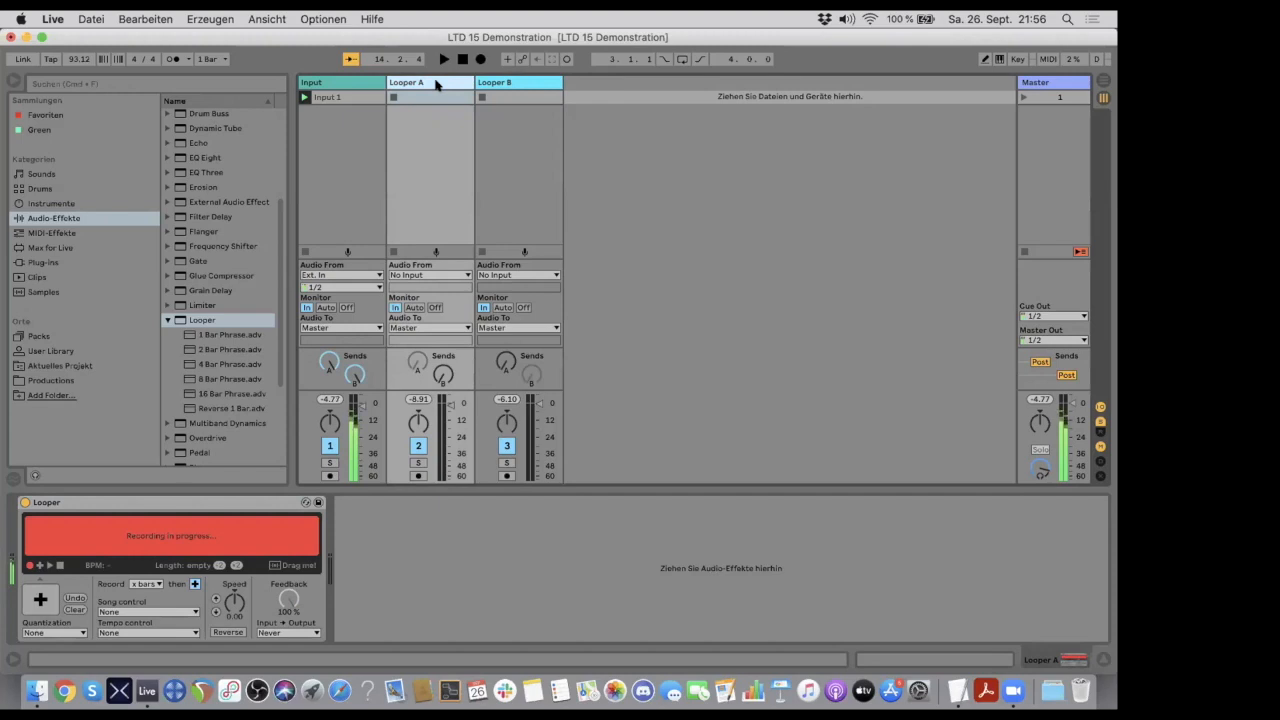
left_click(40, 592)
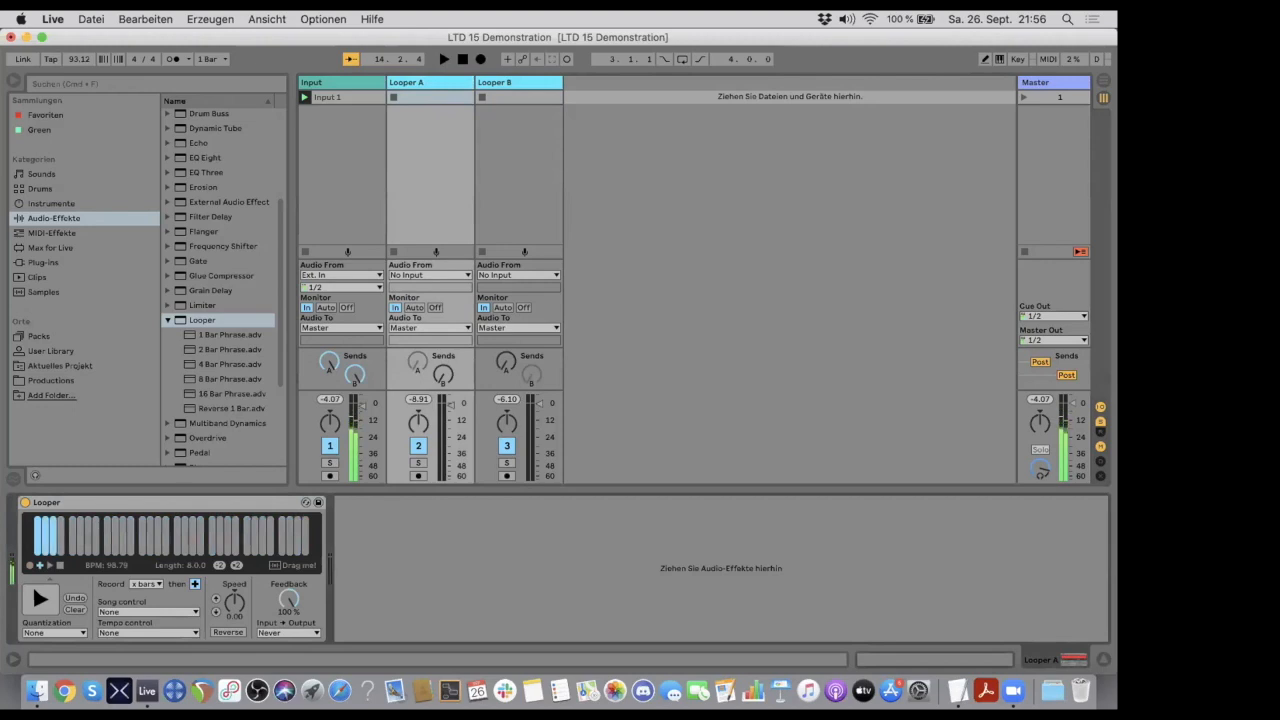
left_click(507, 83)
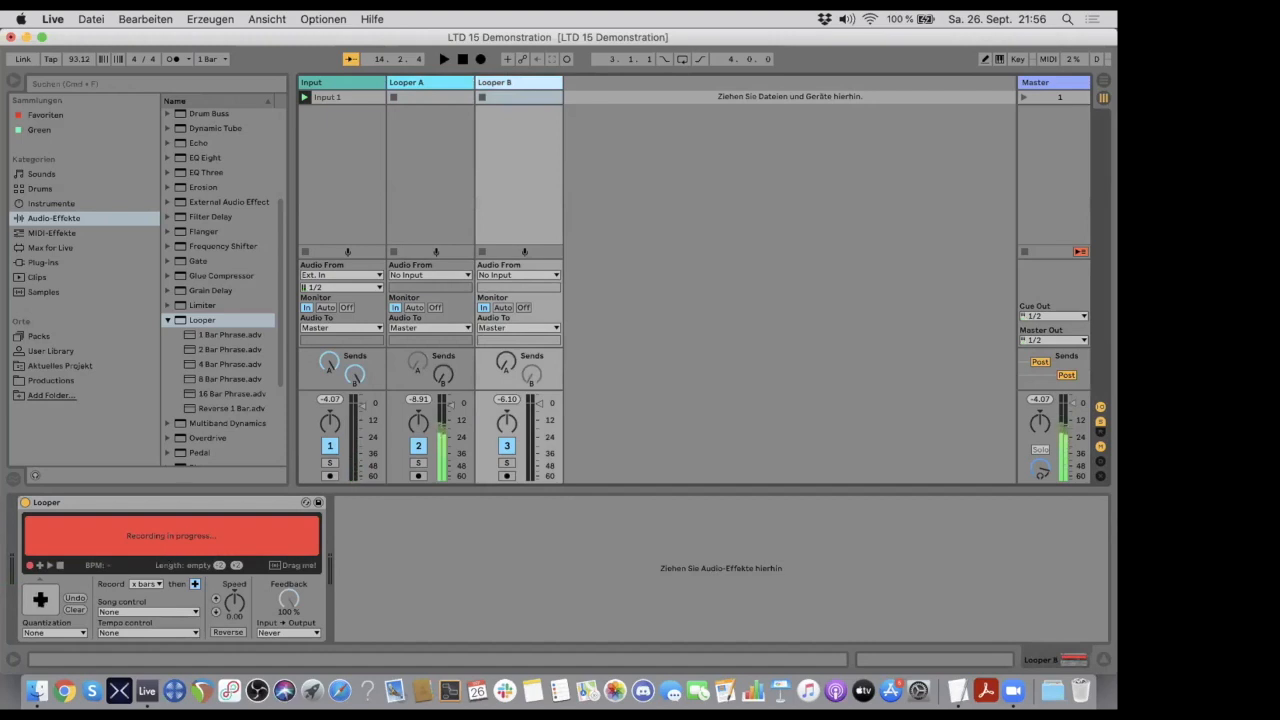
left_click(38, 596)
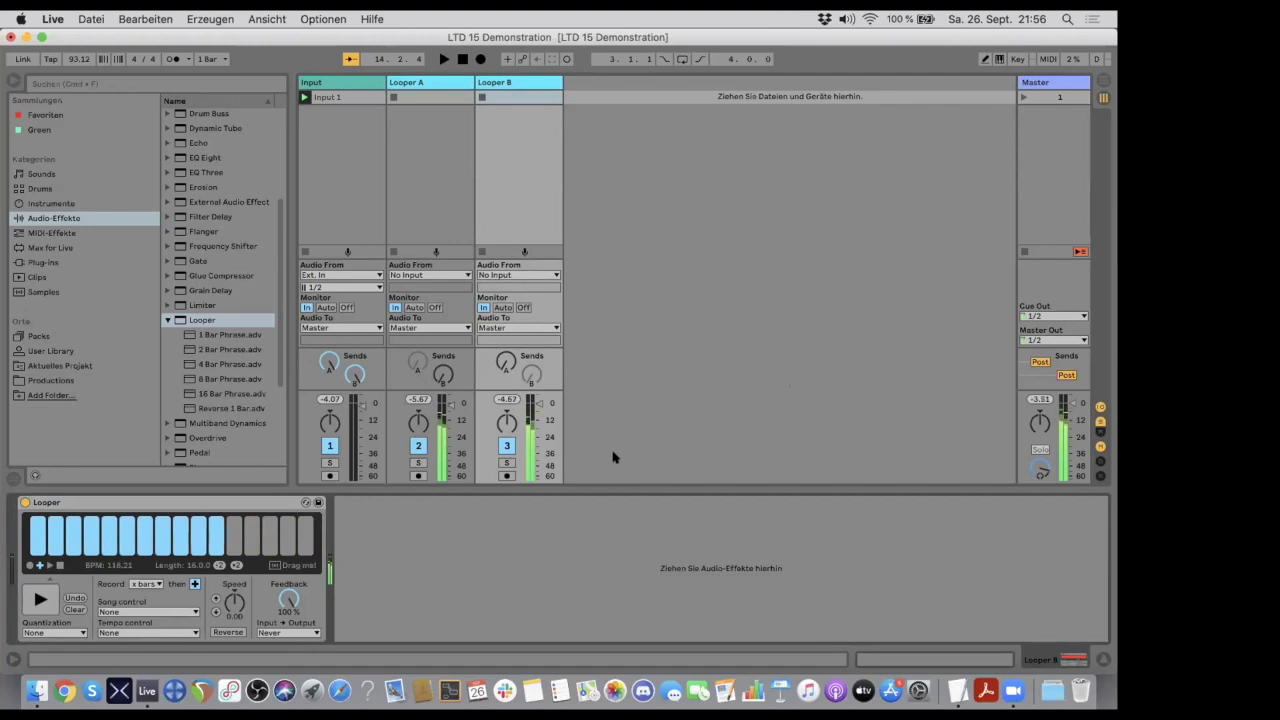
left_click_drag(509, 424, 509, 452)
left_click_drag(416, 422, 416, 426)
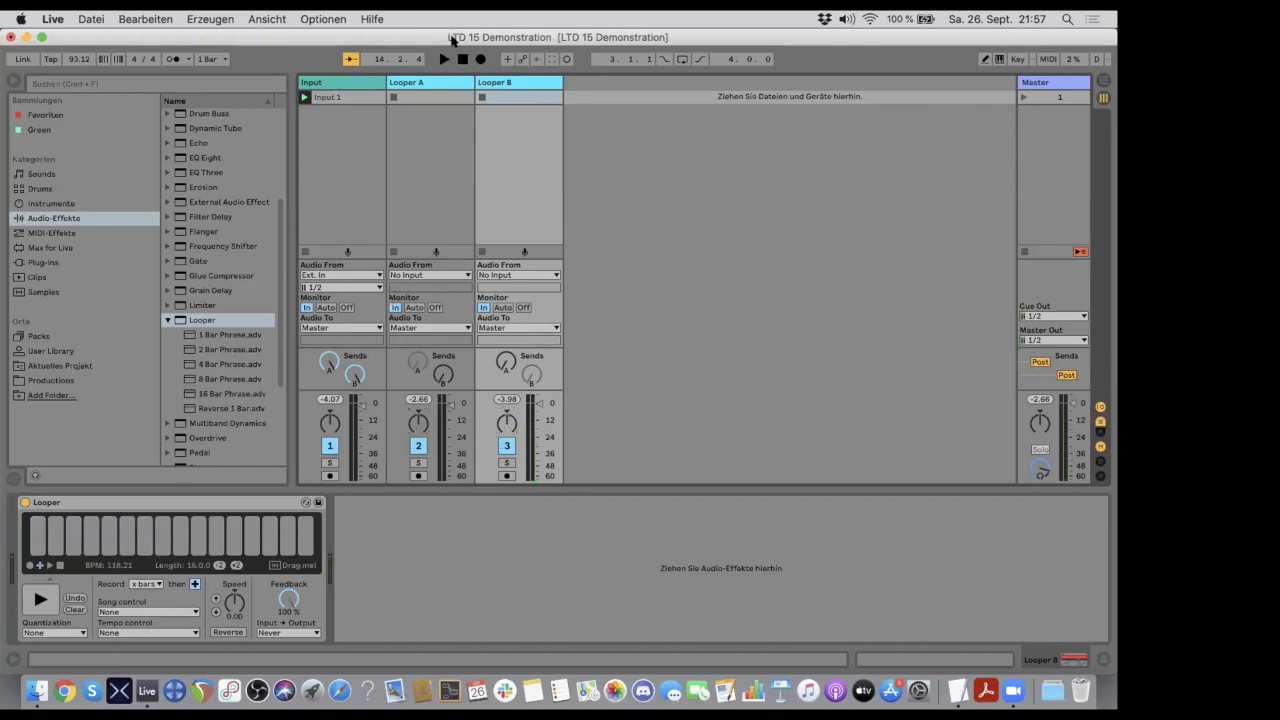
- Compare the recorded loops in the Looper A and Looper B devices and check the Input track's device chain
left_click(431, 82)
left_click(501, 82)
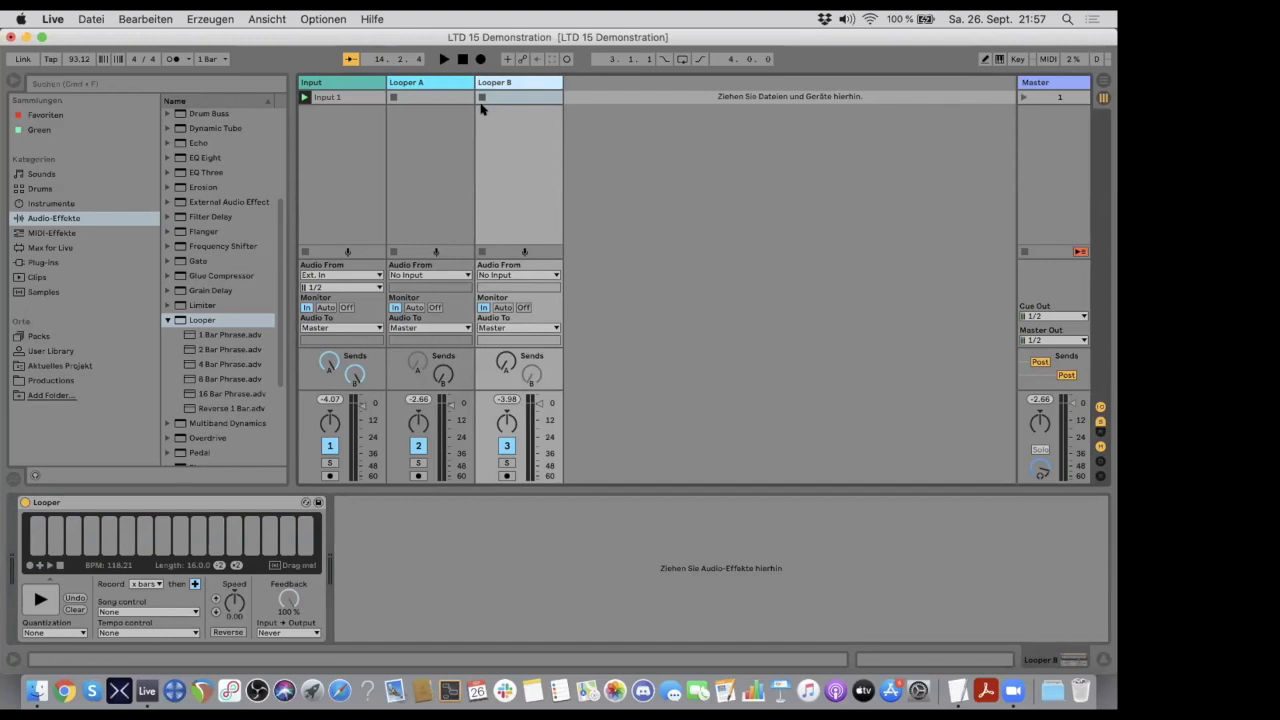
left_click(431, 83)
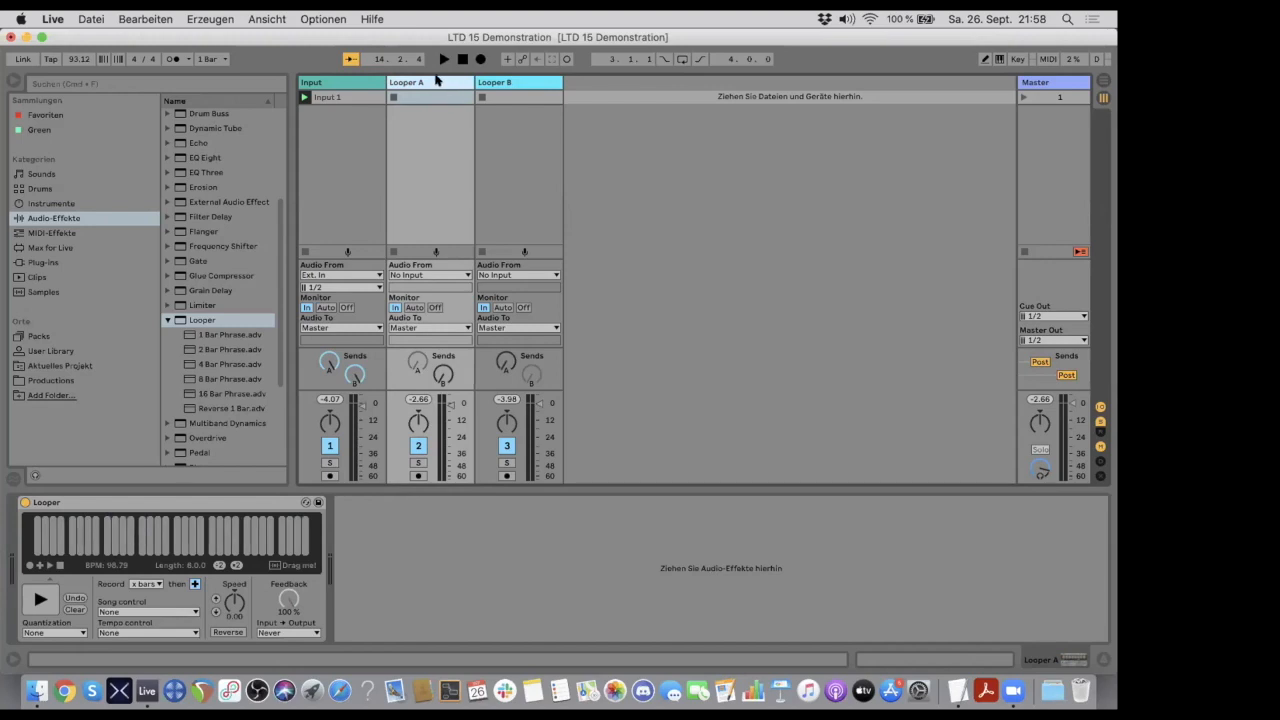
left_click(505, 82)
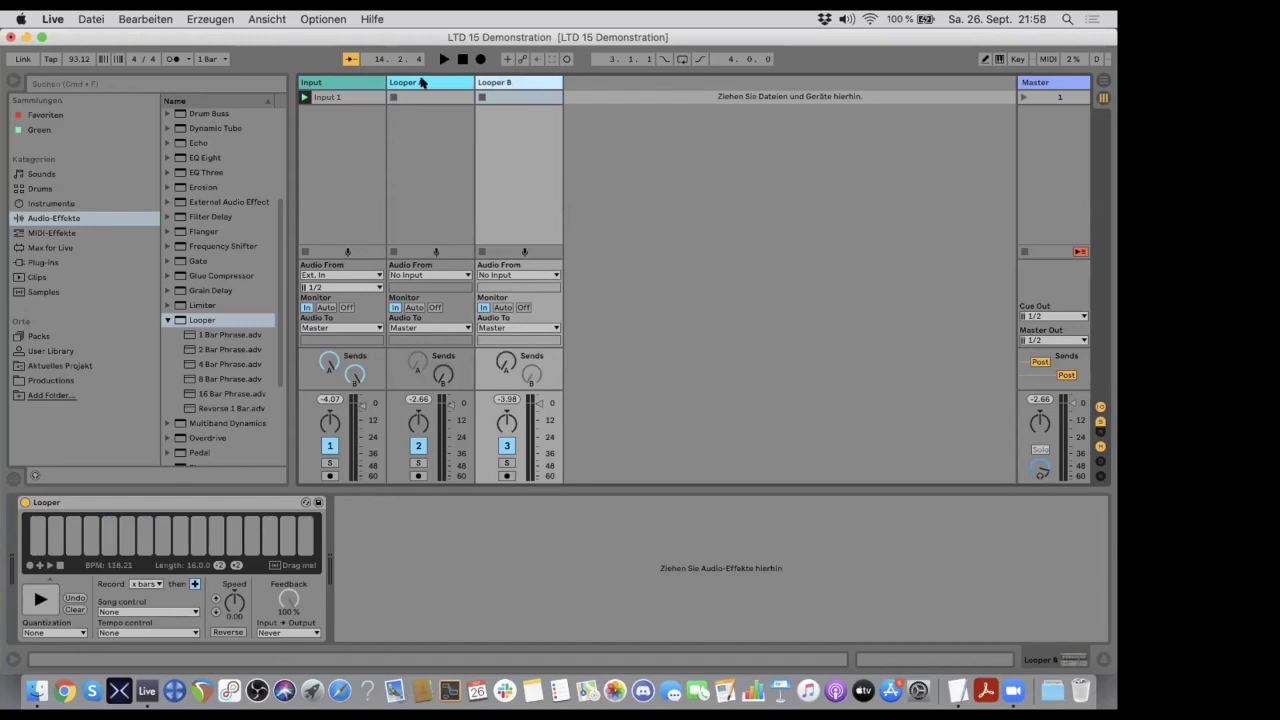
left_click(422, 82)
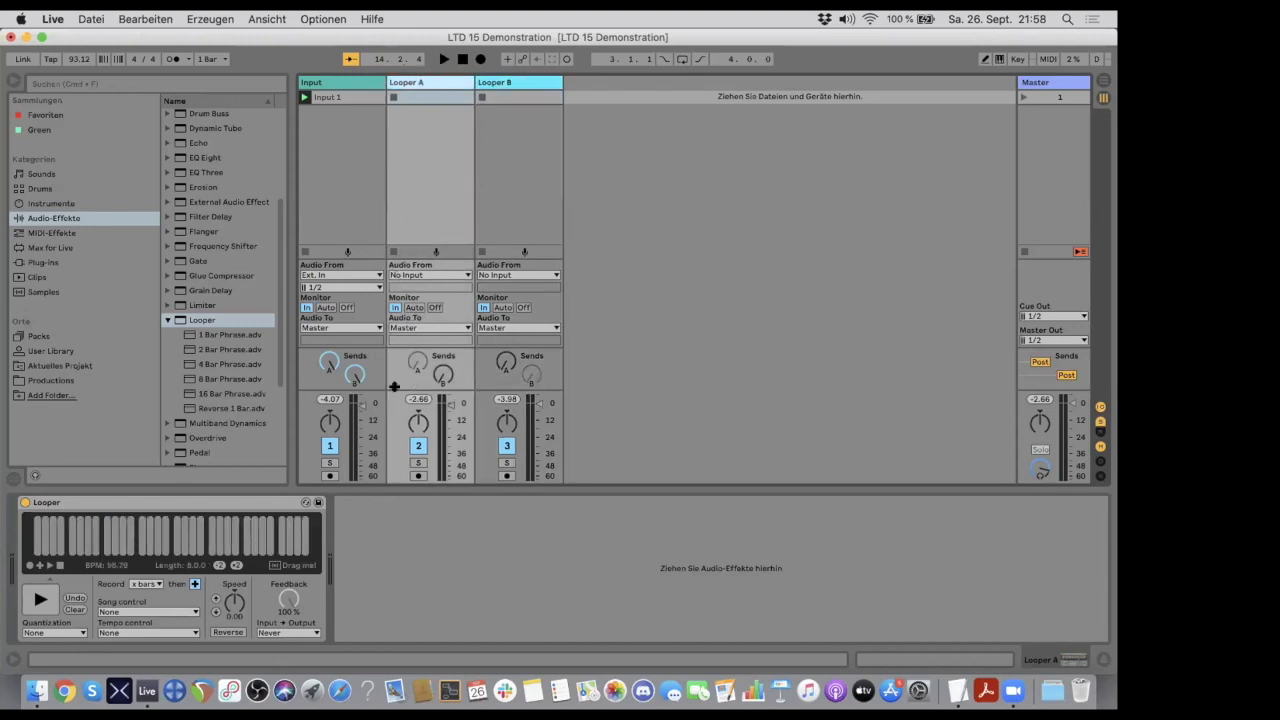
left_click(333, 84)
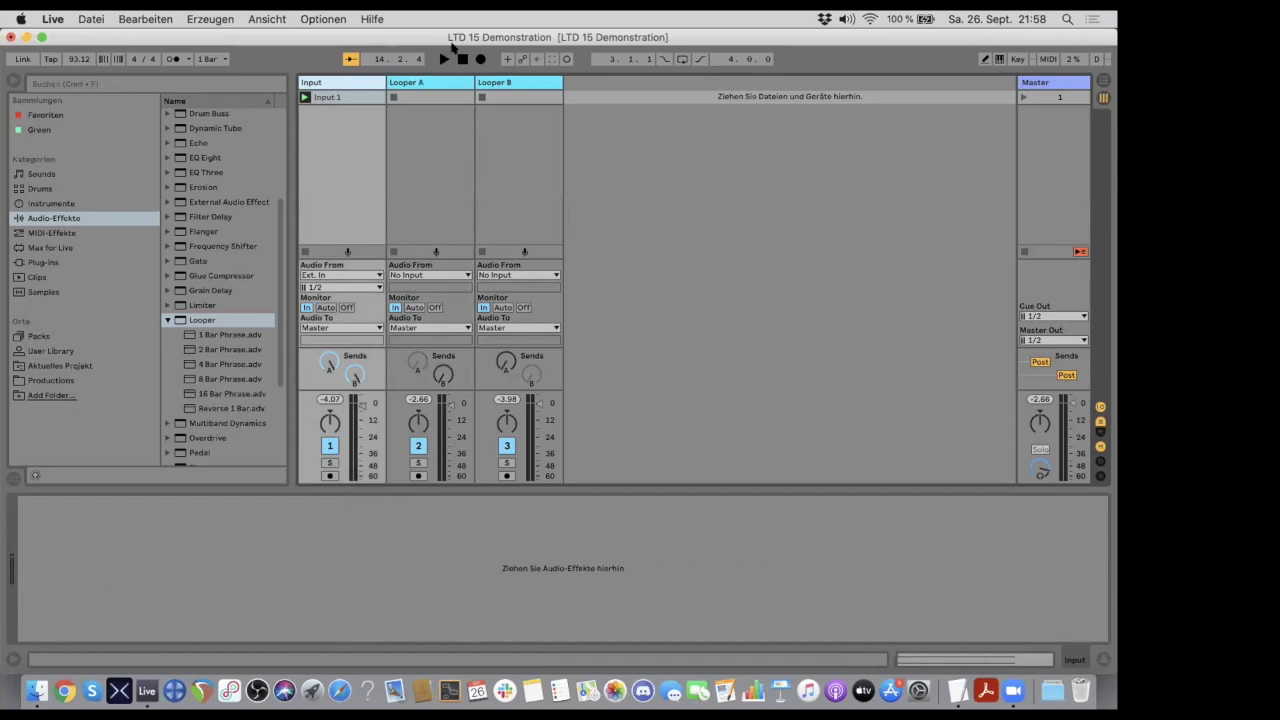
- Map the computer key b to the Clear function of both Looper A and Looper B
left_click(434, 83)
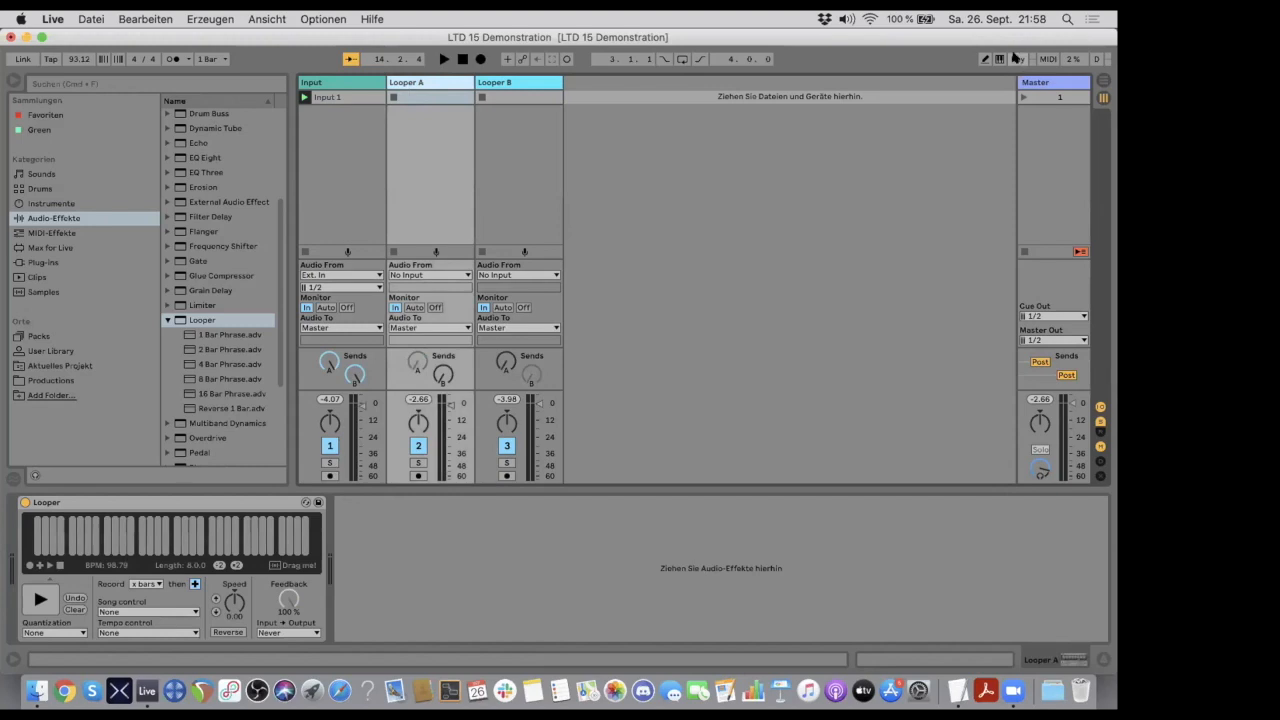
left_click(1015, 58)
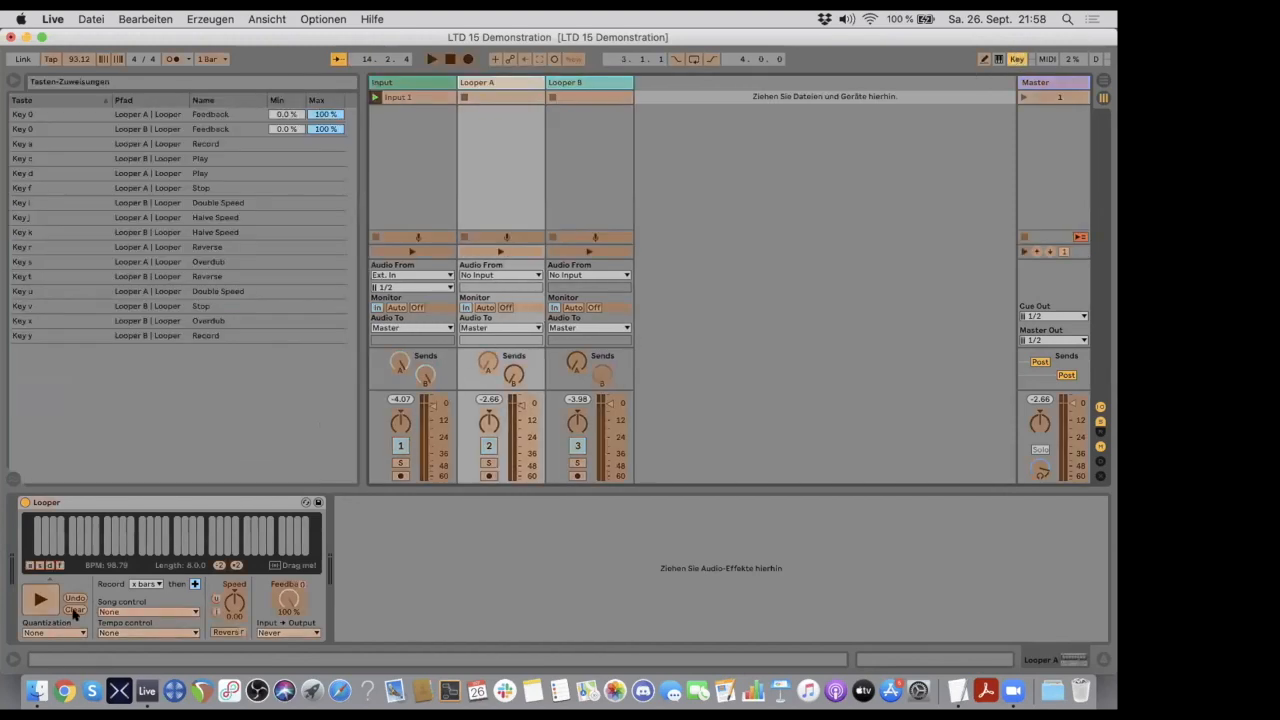
left_click(74, 613)
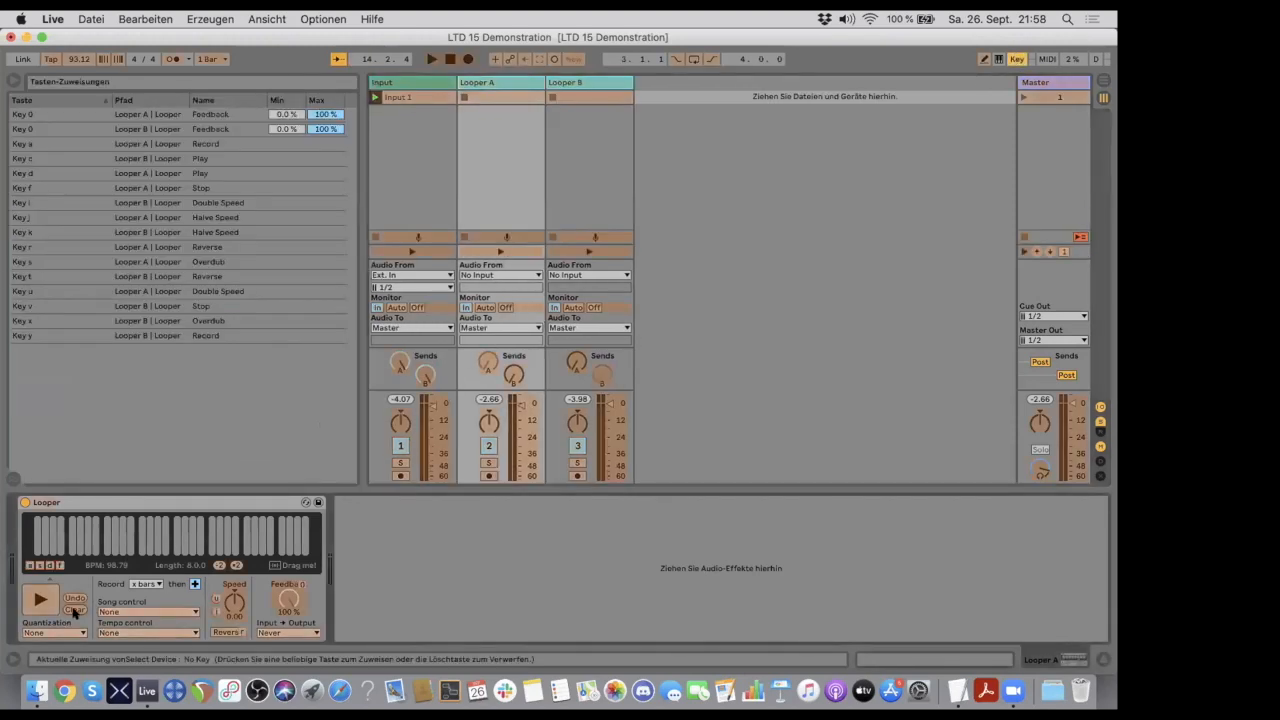
key("b")
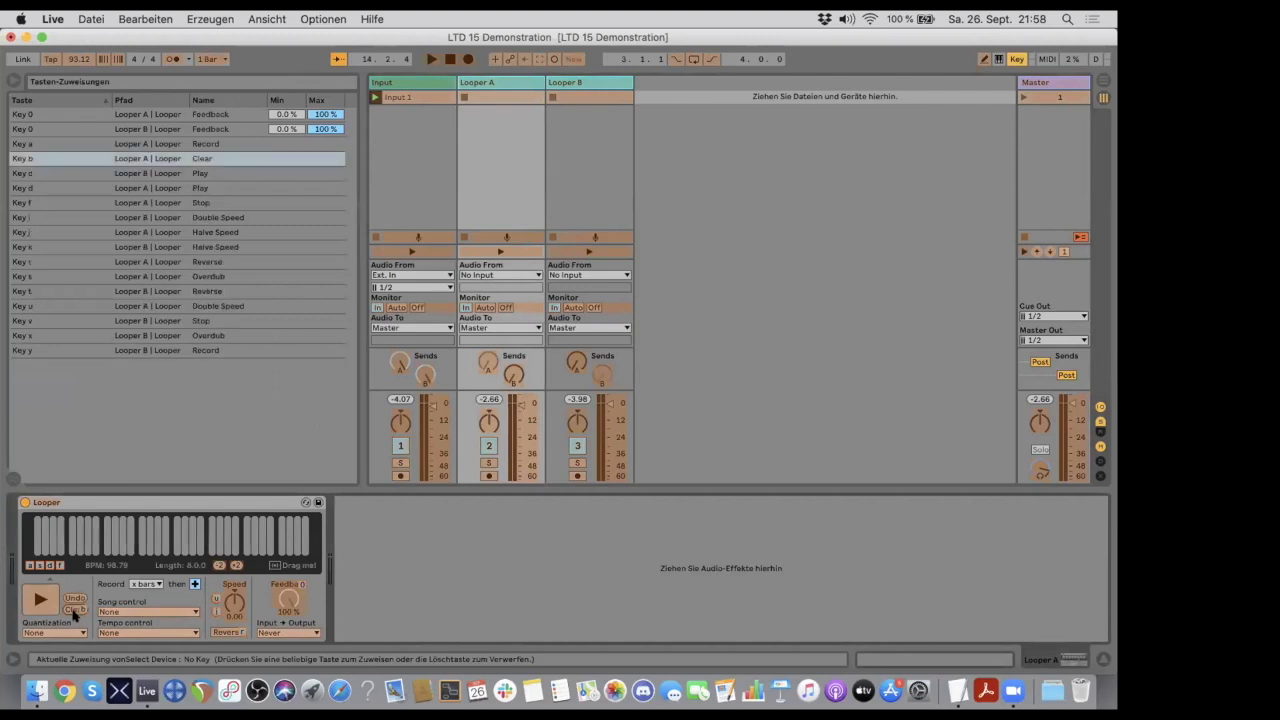
left_click(589, 82)
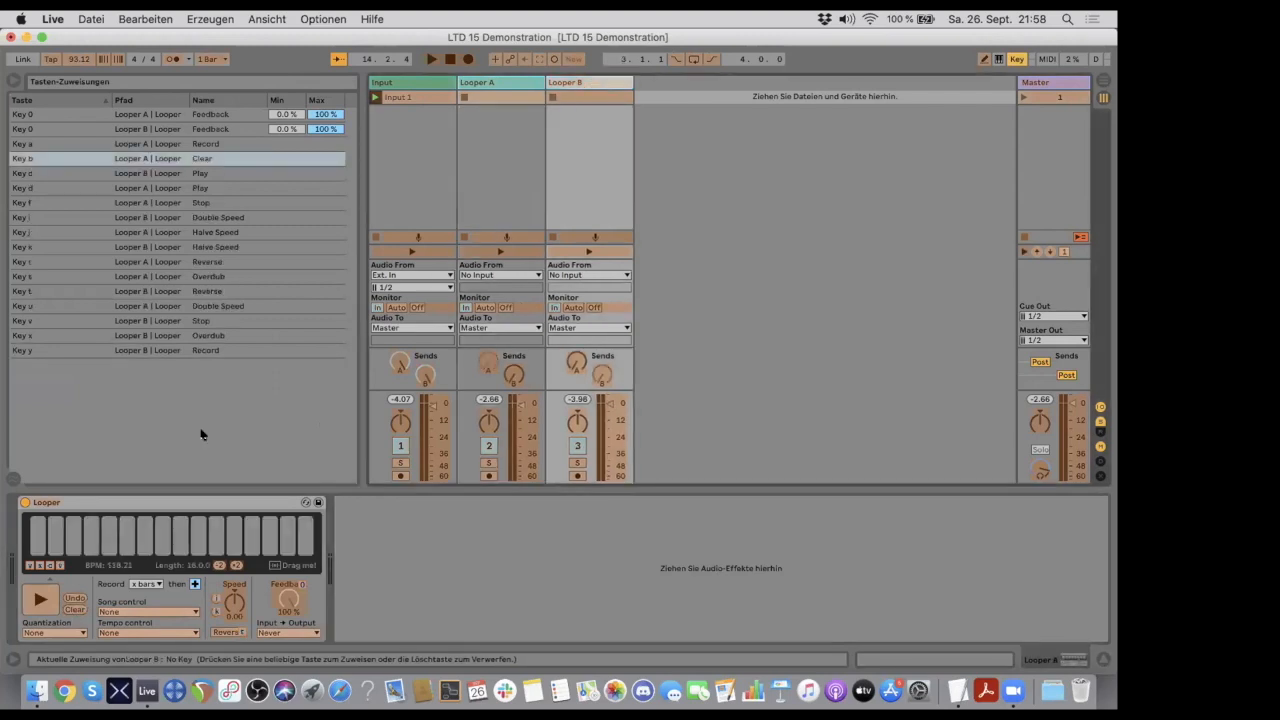
left_click(80, 605)
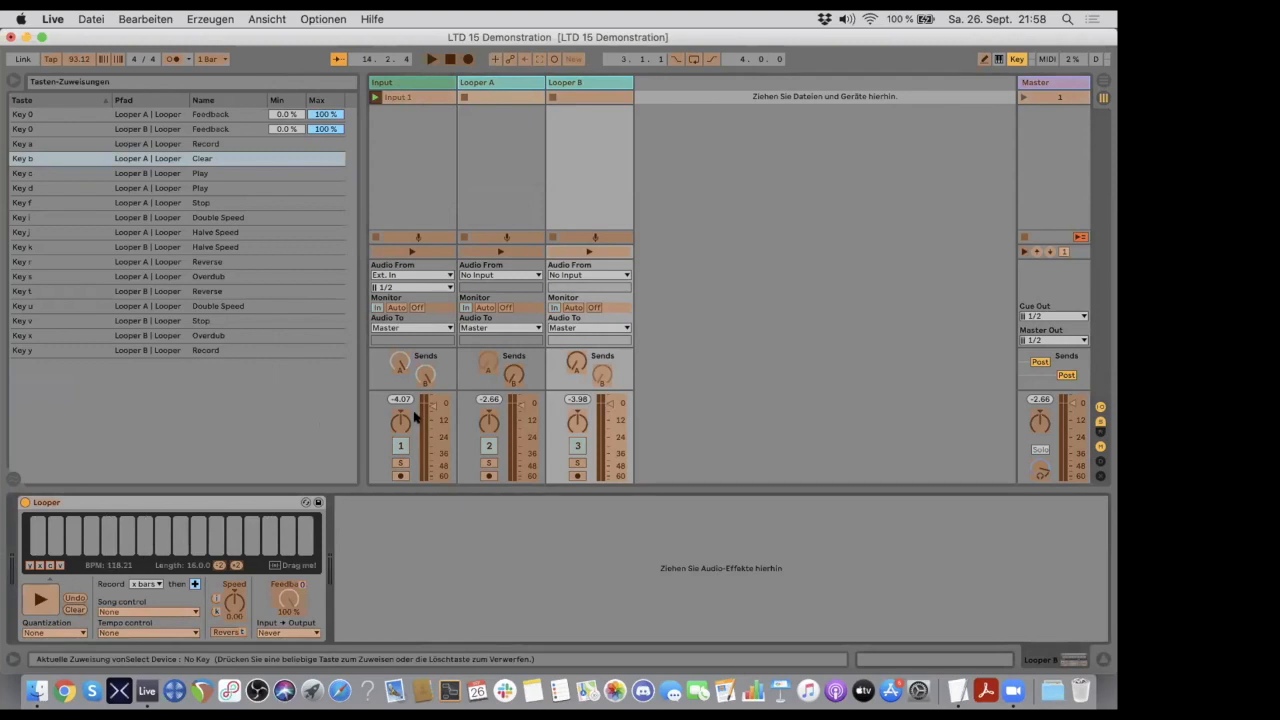
key("b")
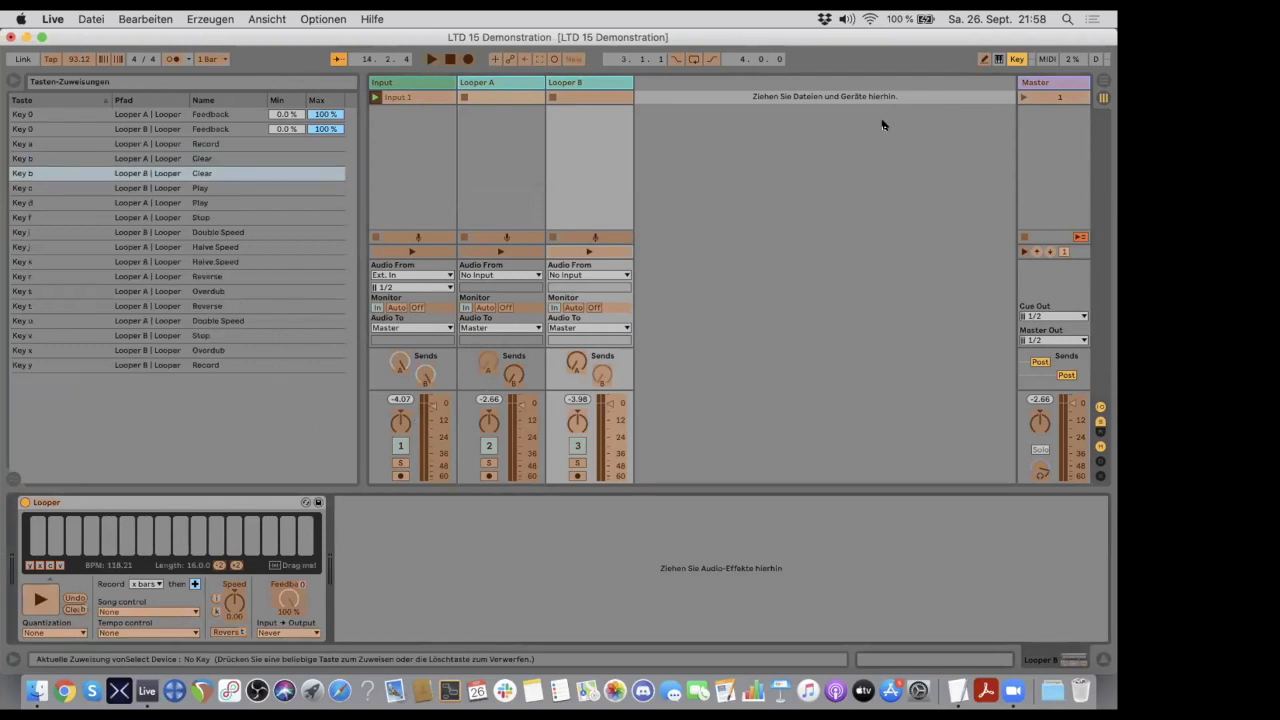
left_click(1016, 59)
- Clear both loopers through the new key mapping and check Looper A's device
key("b")
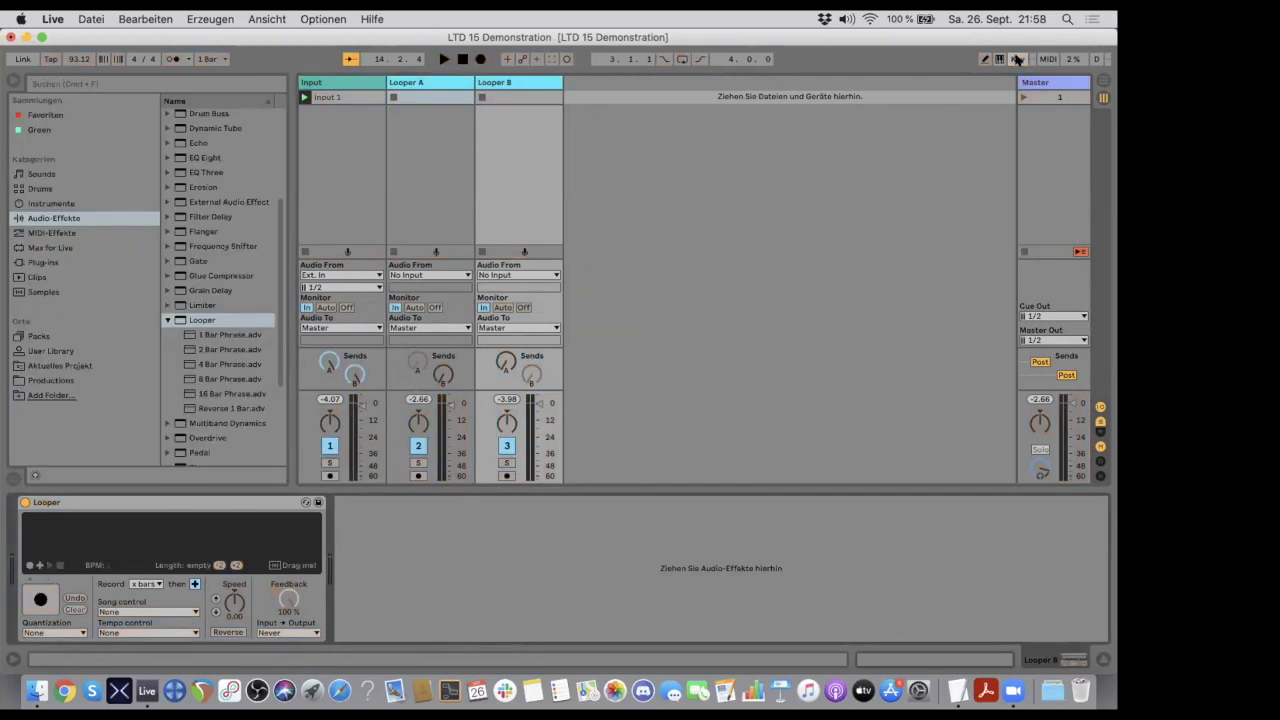
left_click(426, 94)
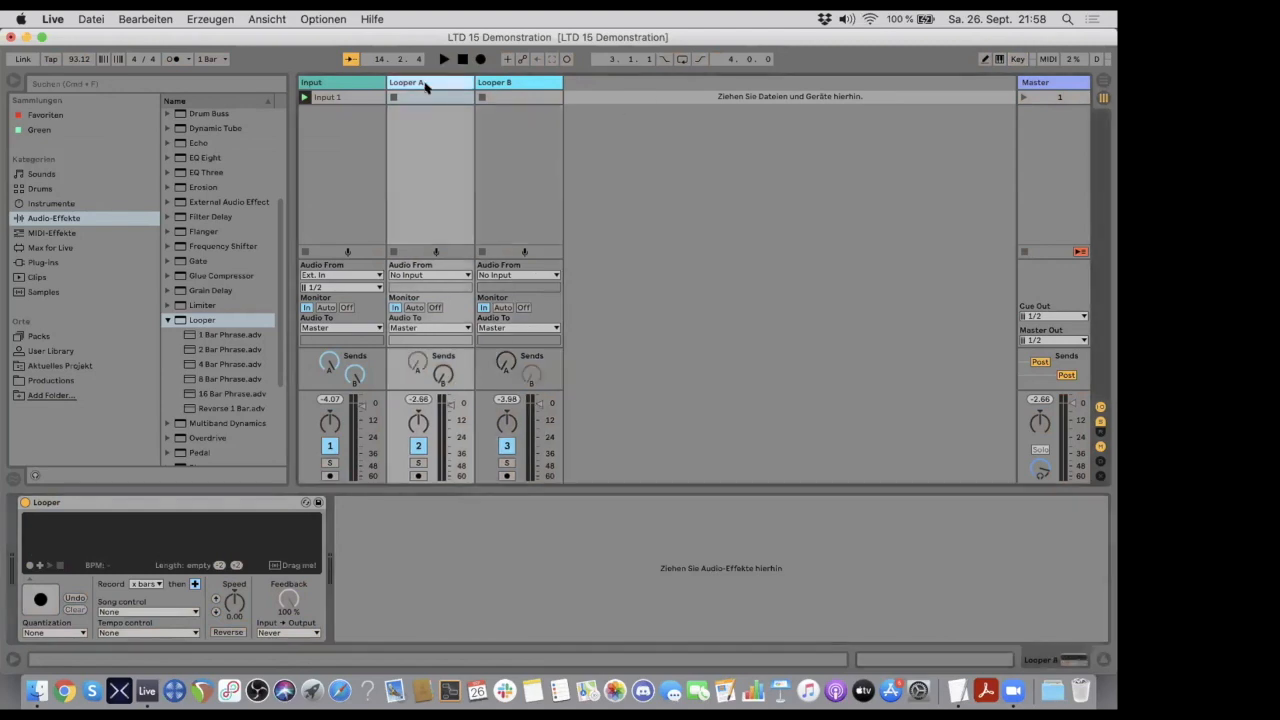
- Add the Limiter preset Lookahead.adv from the audio effects to the Input track
left_click(500, 79)
left_click(436, 86)
left_click(340, 86)
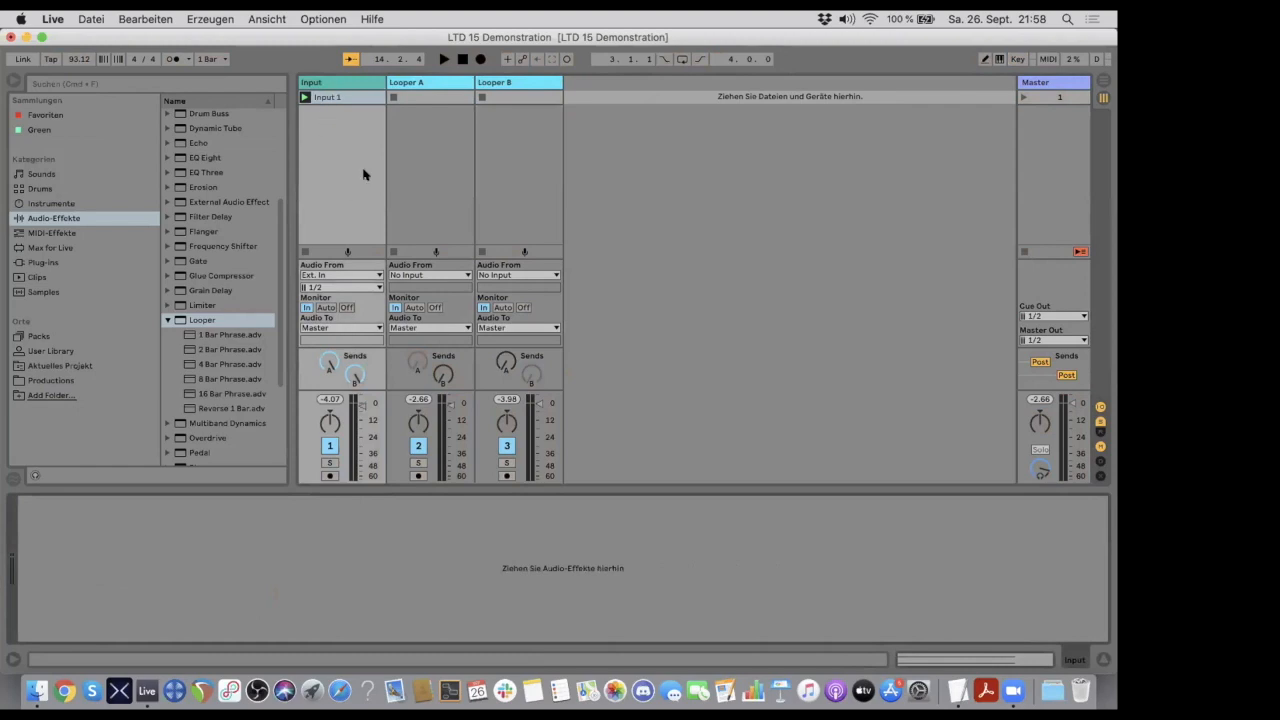
left_click(338, 83)
scroll(204, 270, "down", 3)
left_click(204, 271)
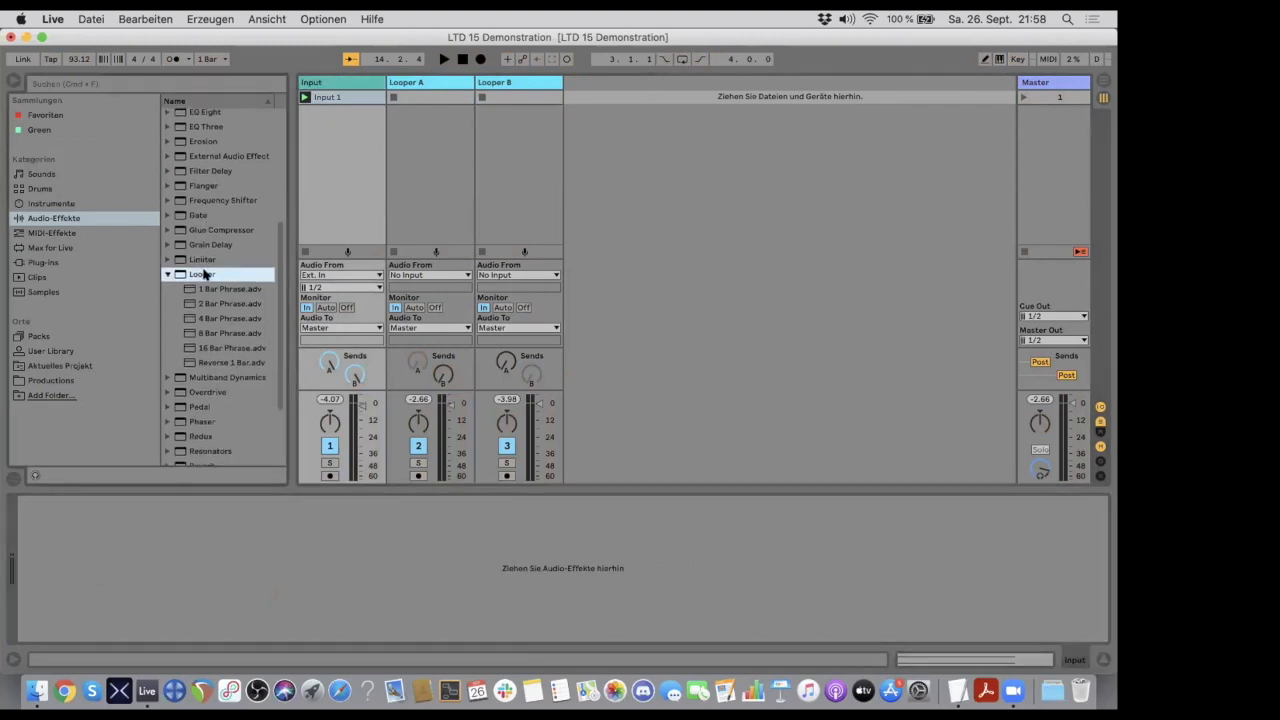
scroll(203, 271, "up", 2)
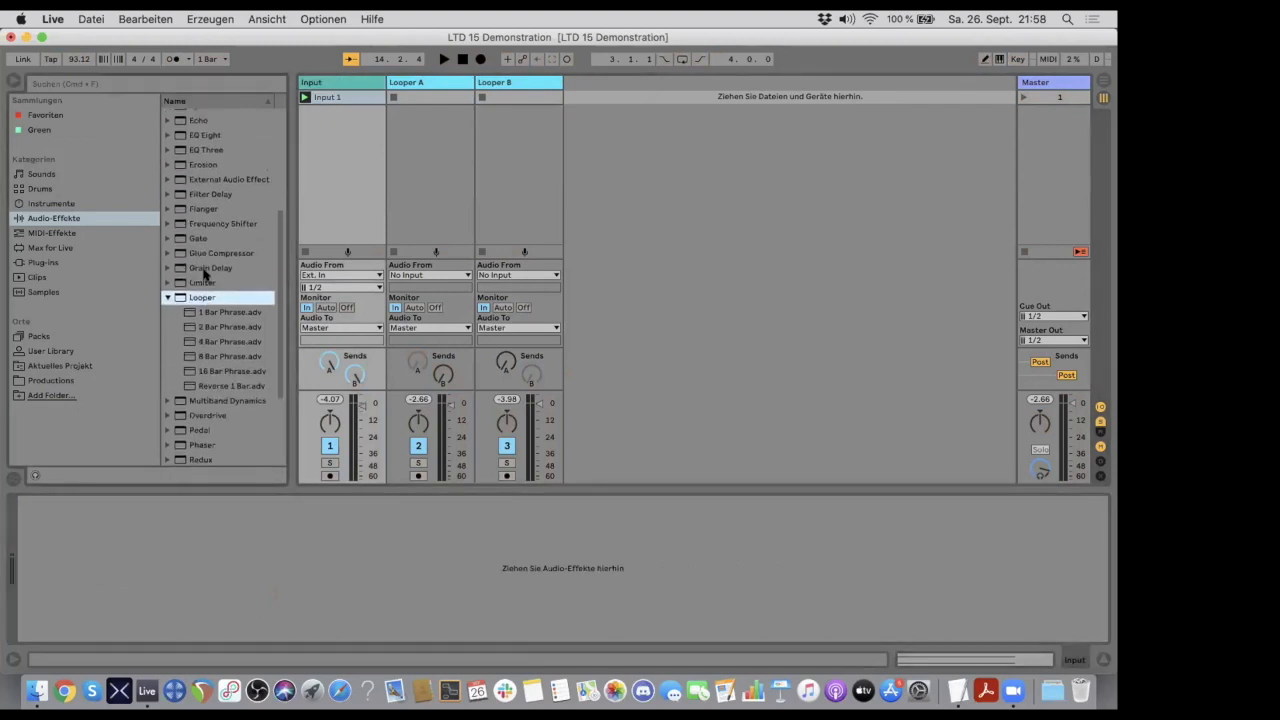
left_click(168, 284)
scroll(205, 297, "down", 3)
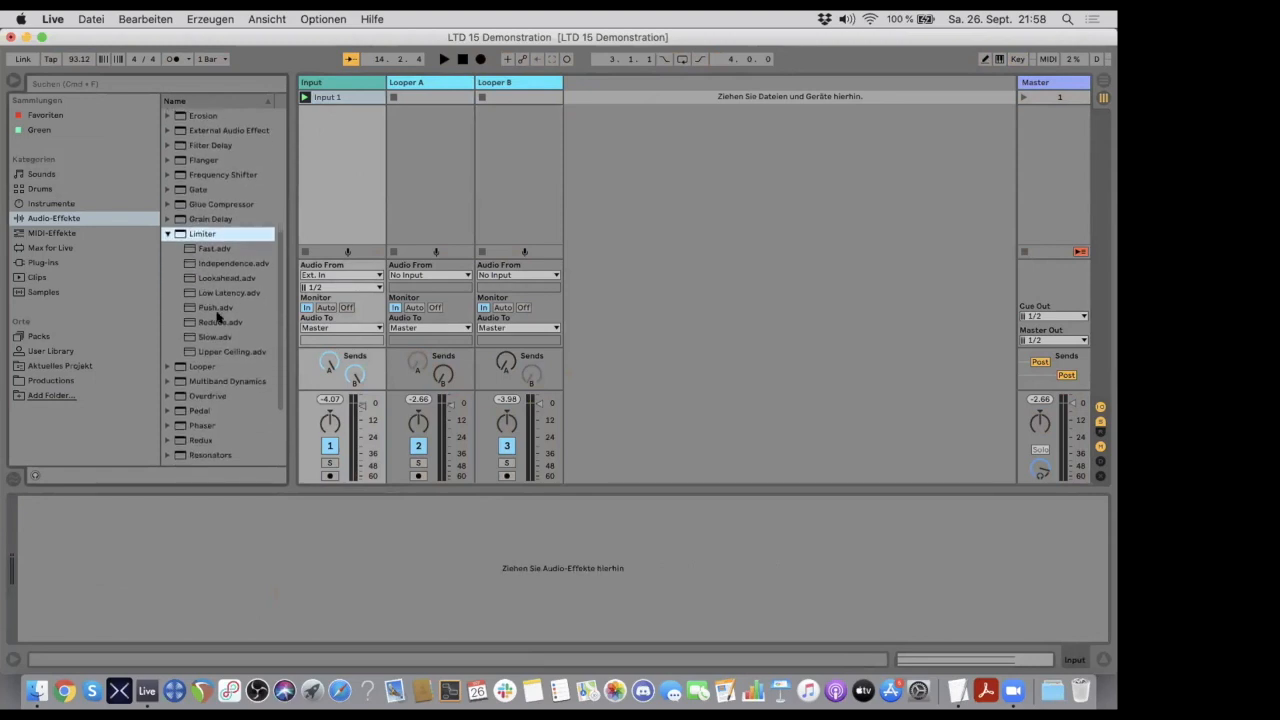
left_click_drag(214, 286, 134, 575)
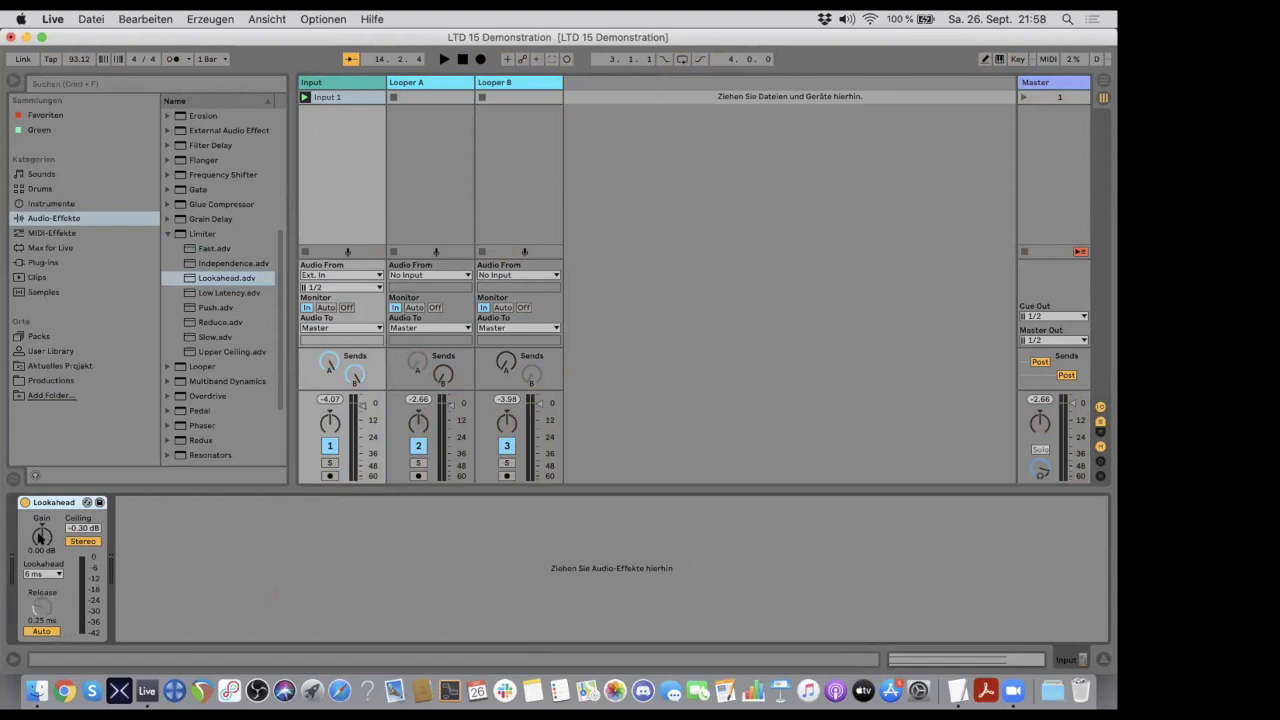
- Set the Input track's limiter to -1 dB gain and -1 dB ceiling, keeping the 6 ms lookahead
left_click(40, 551)
type("-1")
key("Return")
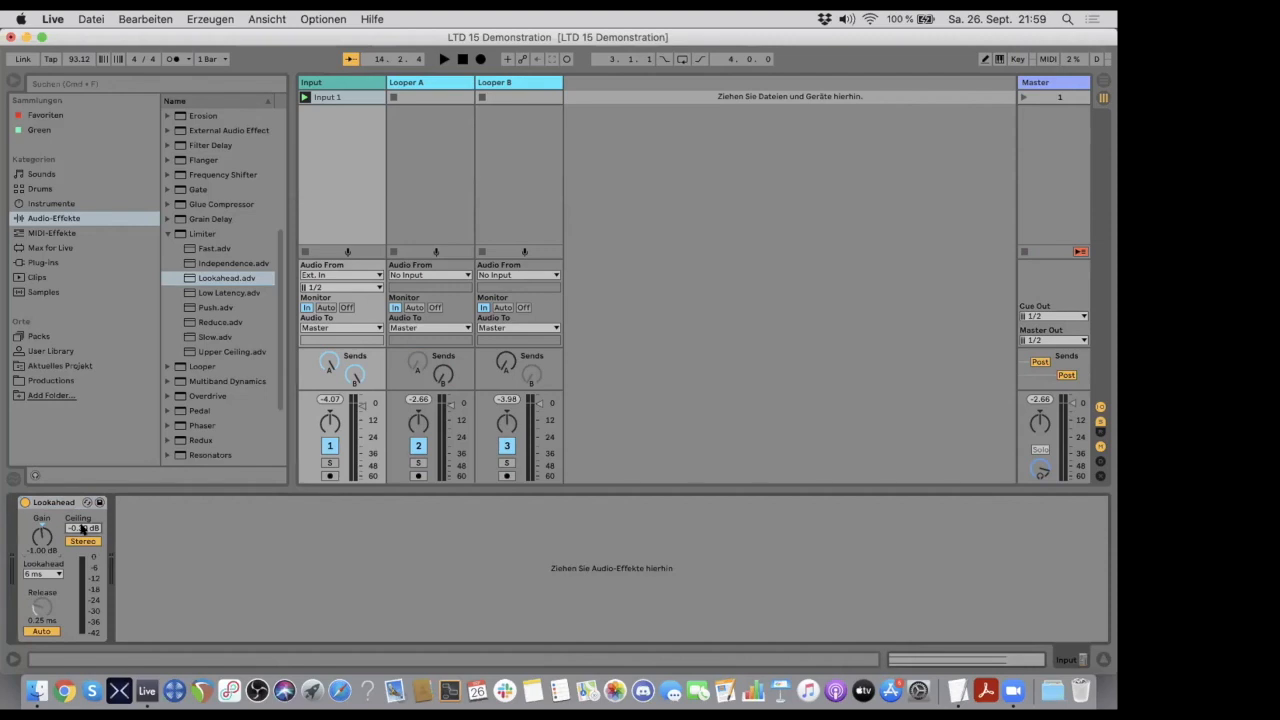
type("-1")
key("Return")
left_click(45, 574)
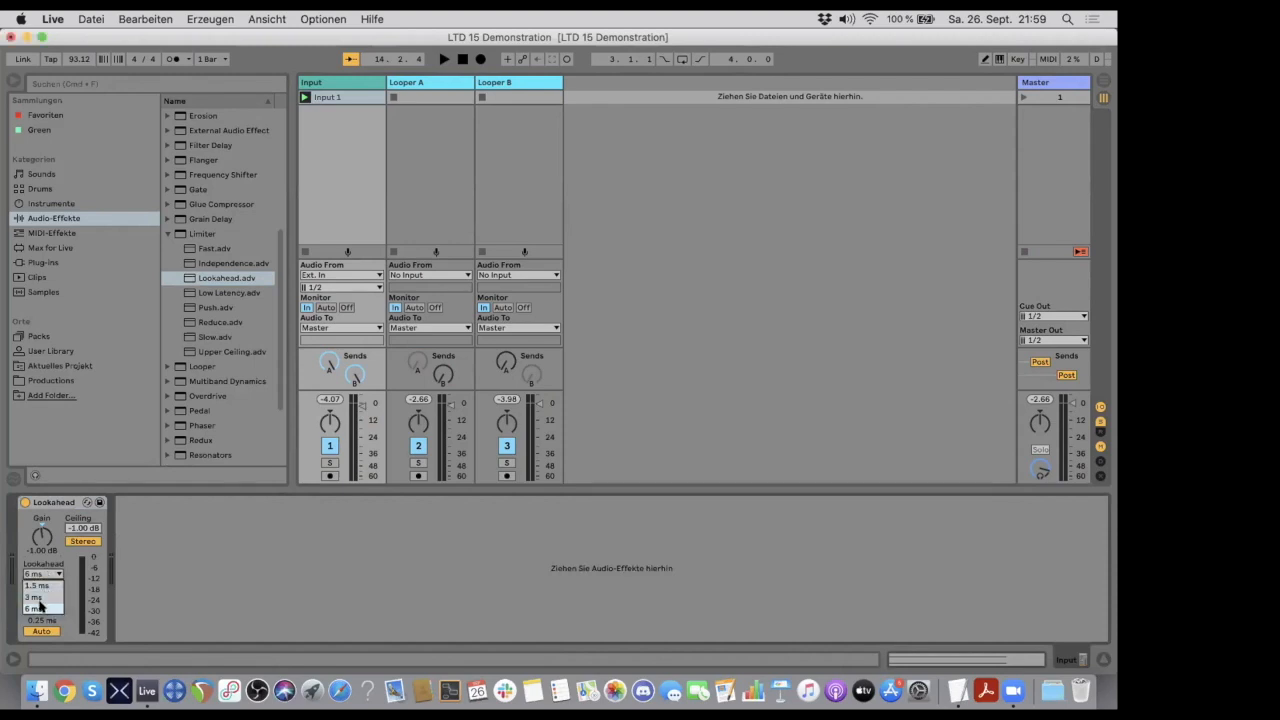
left_click(38, 608)
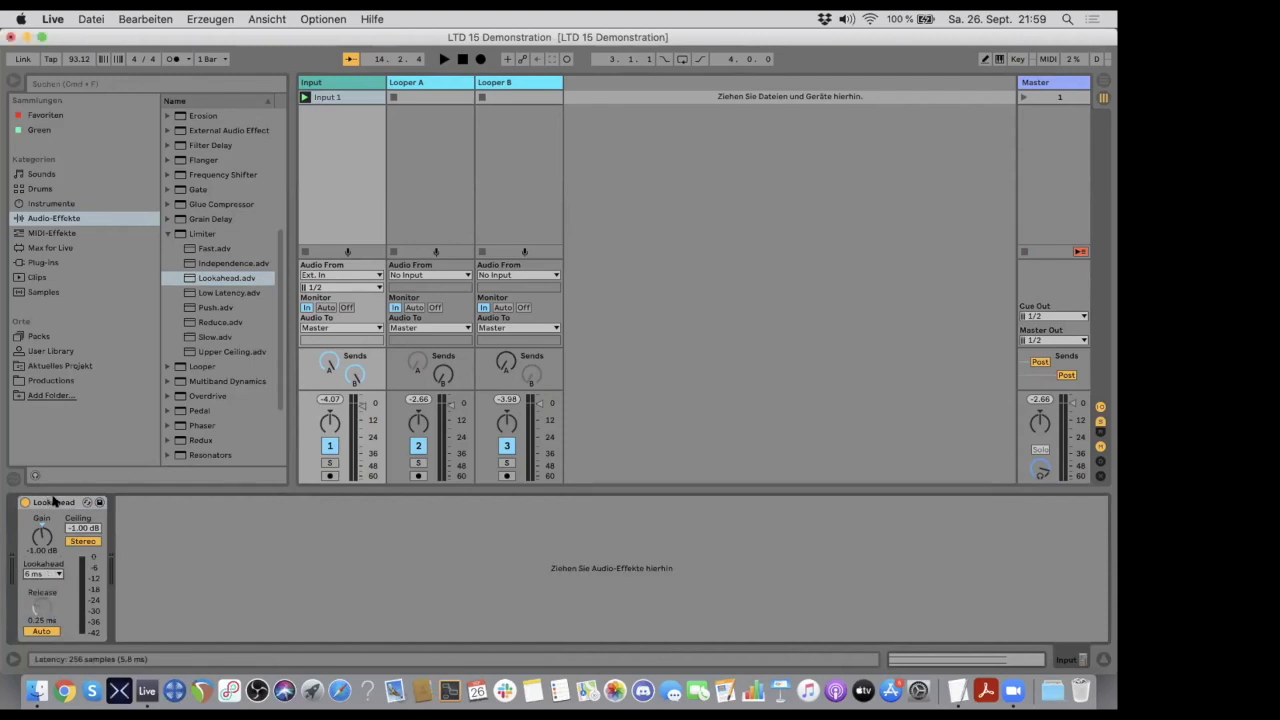
- Copy the Input track's Lookahead limiter to the end of the Looper A and Looper B device chains
left_click(329, 85)
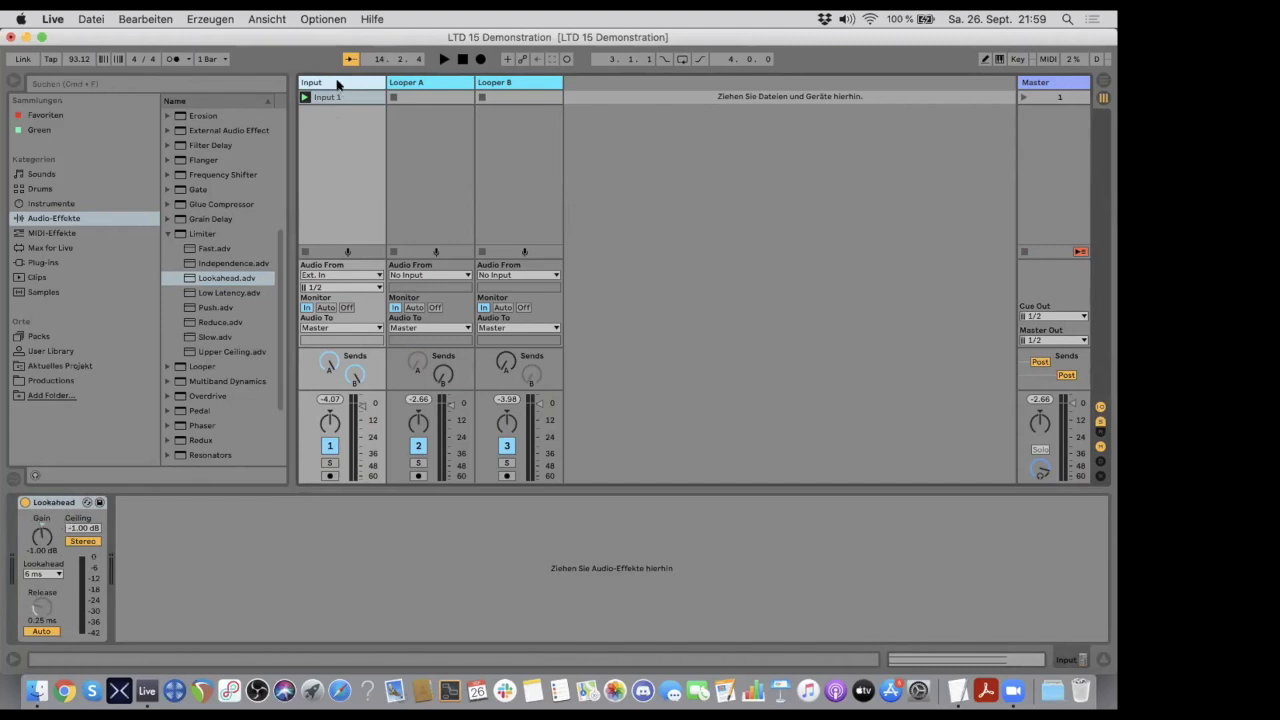
left_click(414, 83)
left_click(351, 87)
left_click(48, 503)
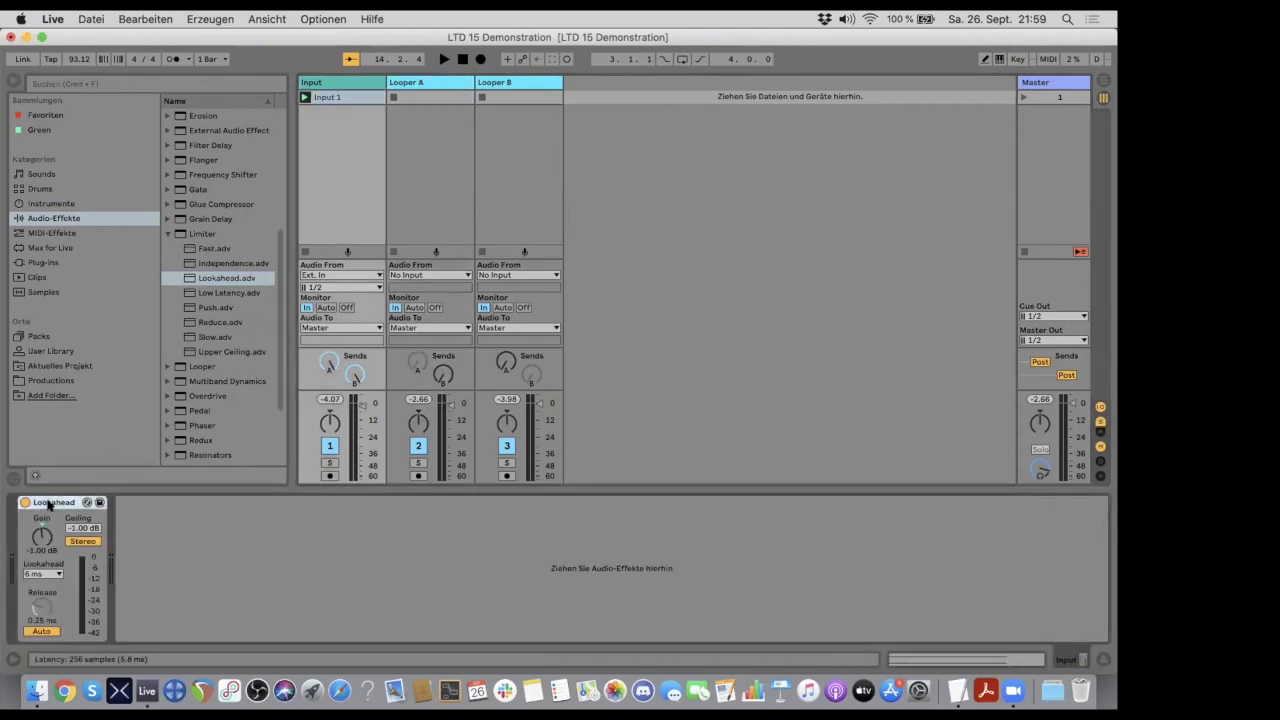
left_click_drag(48, 503, 443, 206)
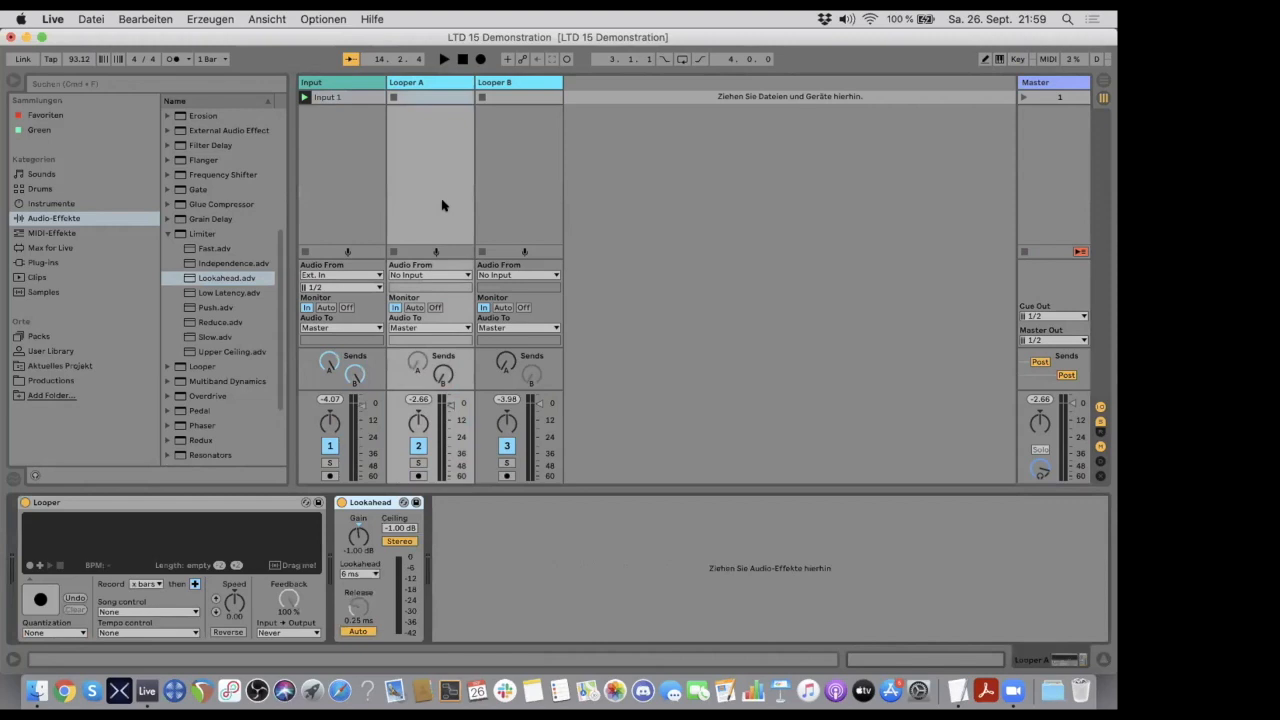
left_click(349, 84)
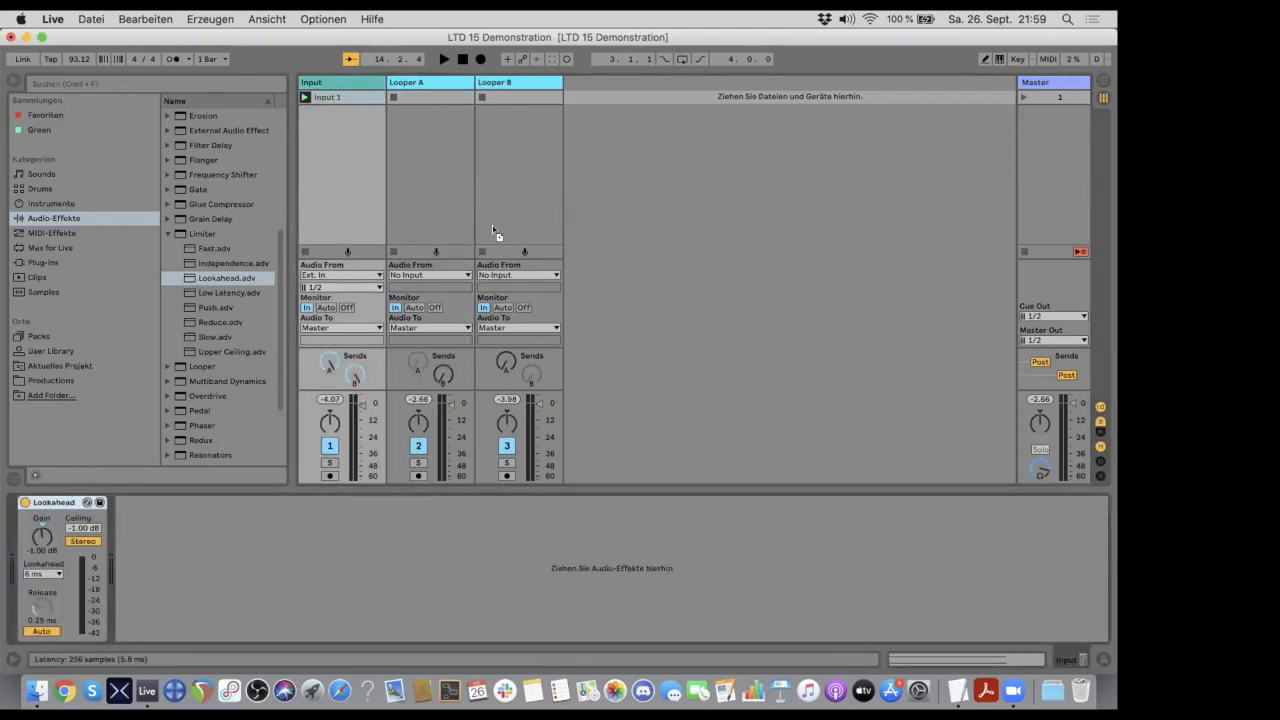
left_click(509, 195)
left_click(522, 82)
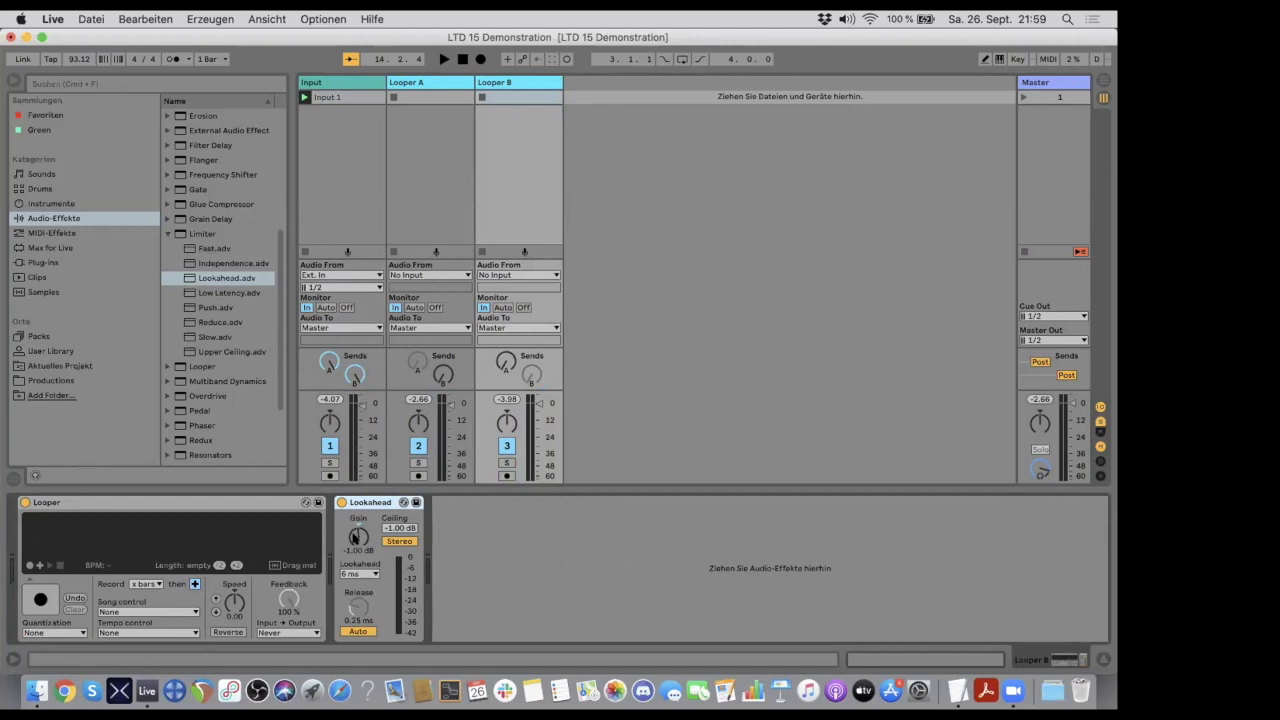
- Insert an Auto Pan in front of the Looper device on the Looper A track
left_click(410, 82)
left_click(490, 84)
left_click(434, 83)
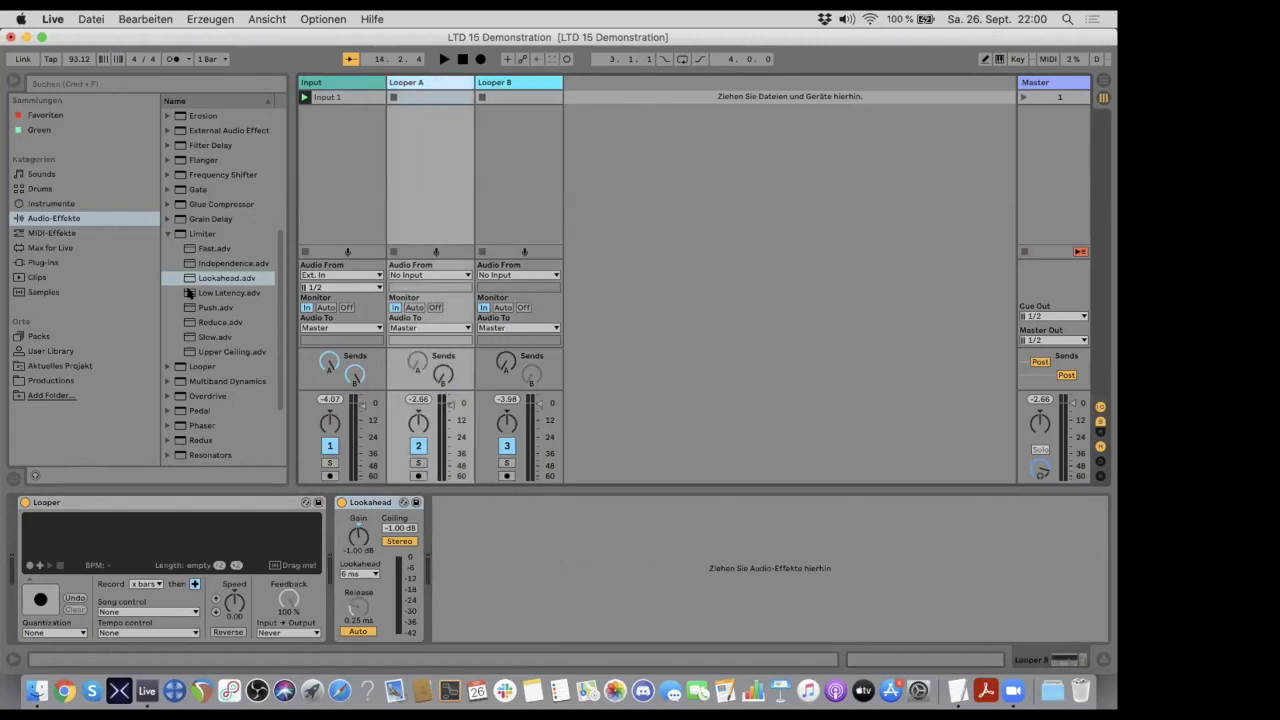
scroll(189, 292, "up", 5)
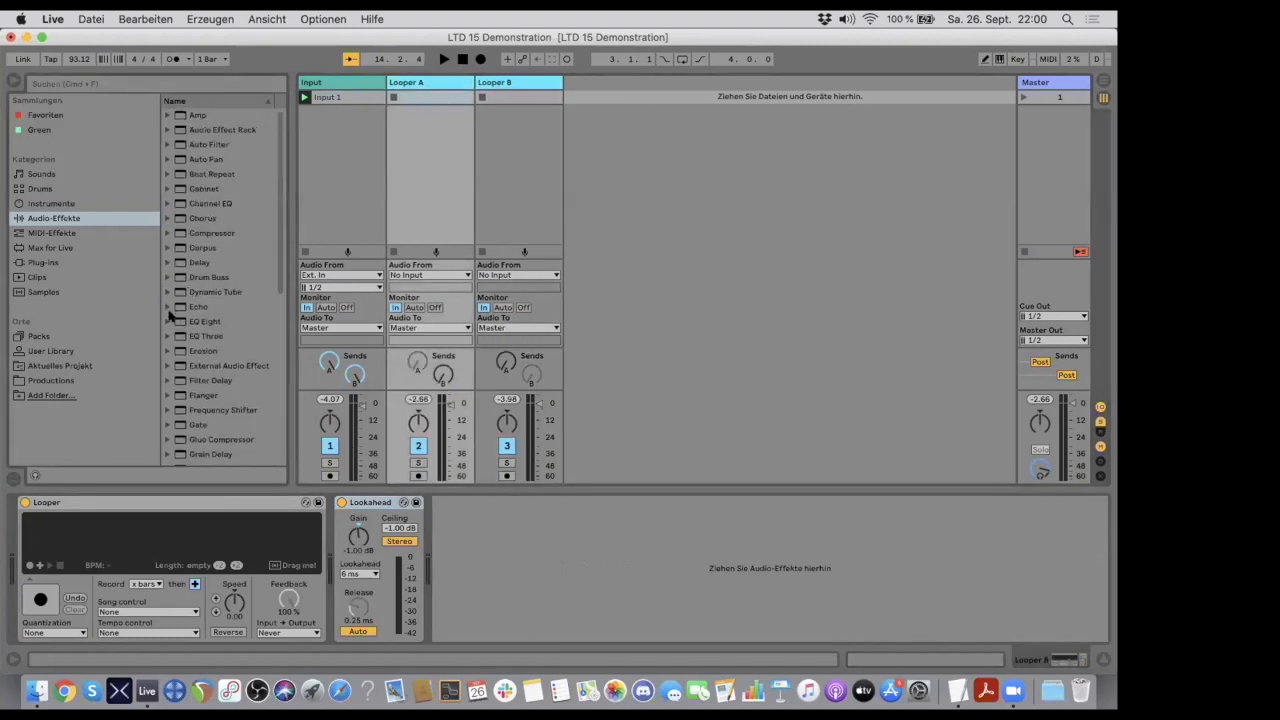
left_click(167, 160)
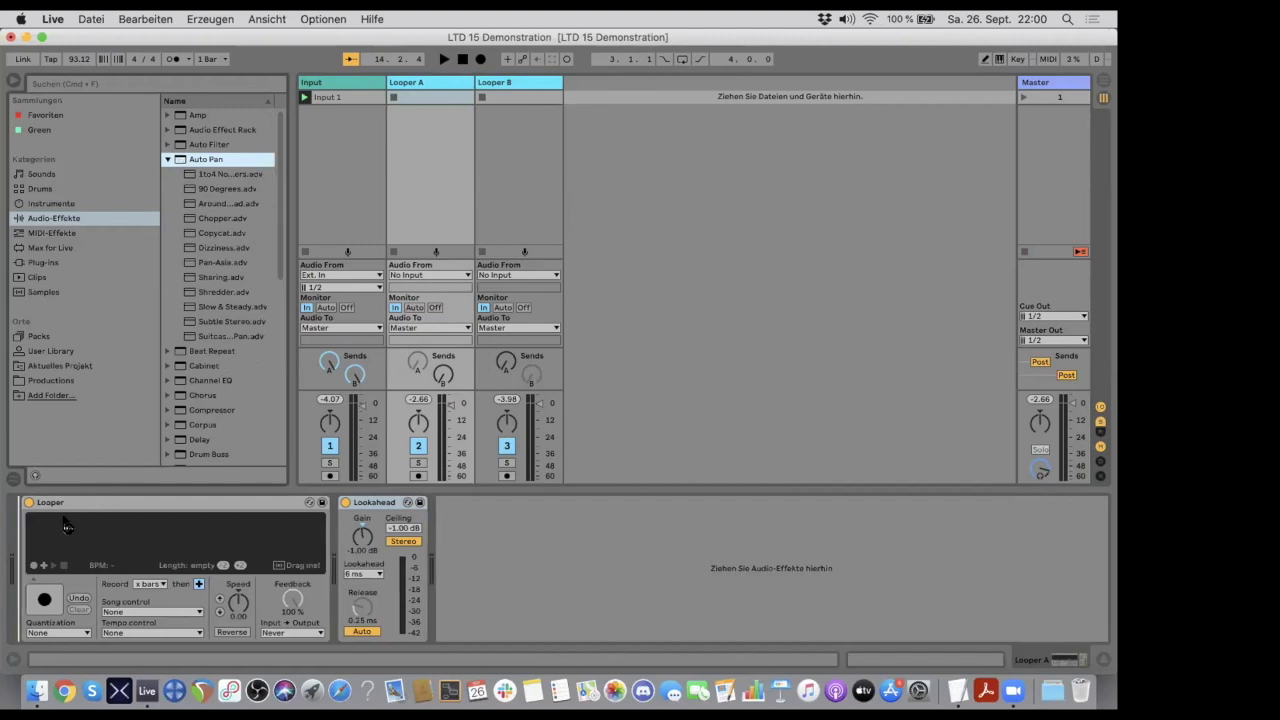
left_click_drag(42, 537, 18, 544)
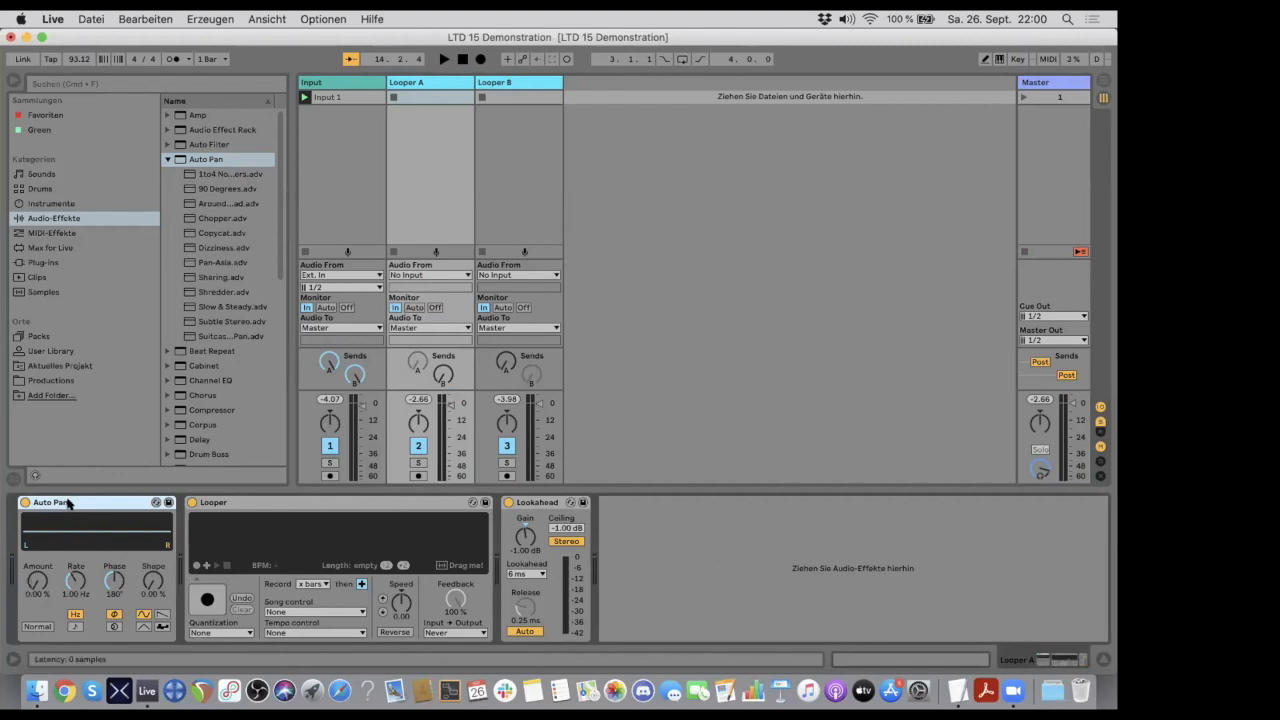
- Set Looper A's Auto Pan to an amount of 40 % and a rate of 0.07 Hz
left_click_drag(35, 582, 35, 530)
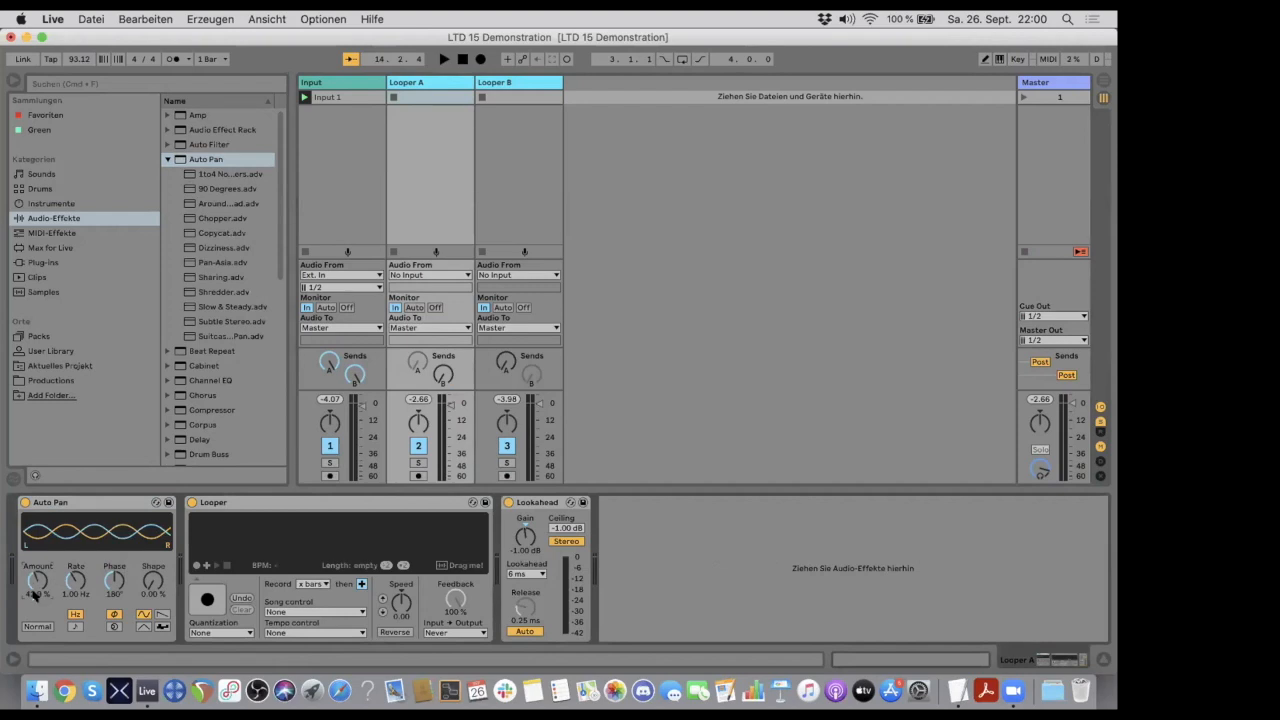
type("40")
key("Return")
left_click_drag(75, 580, 75, 634)
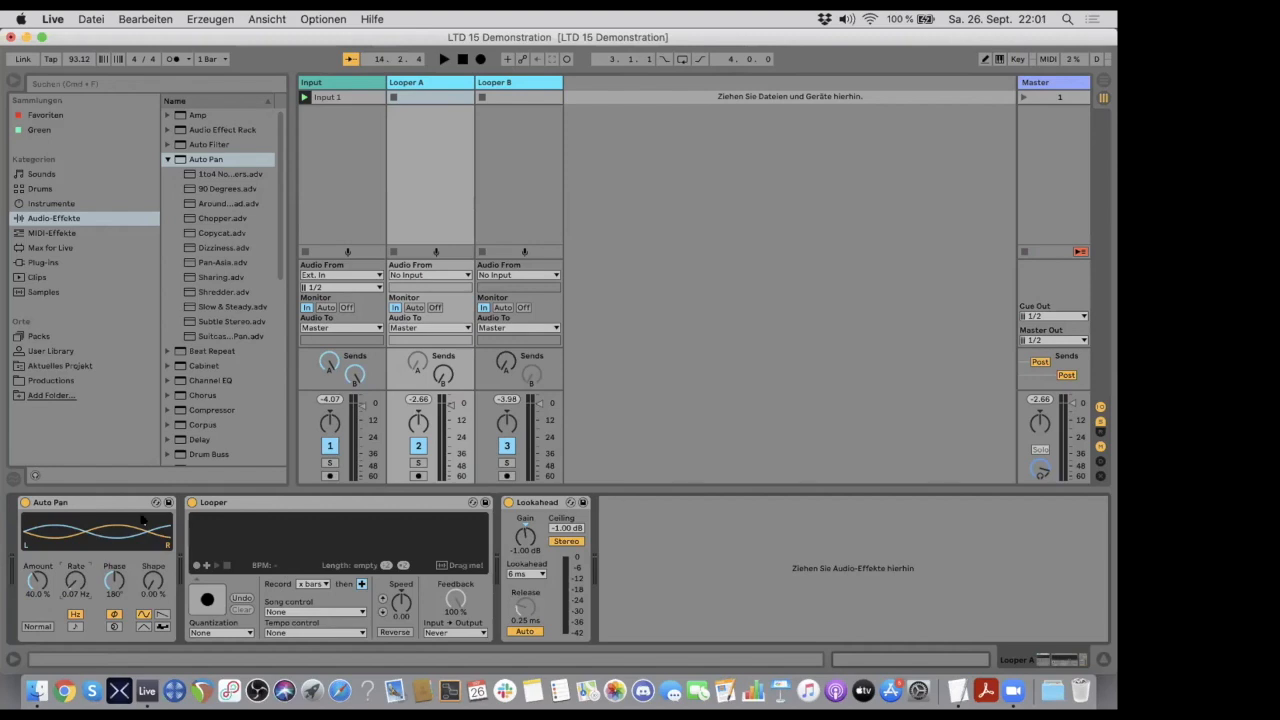
left_click(110, 502)
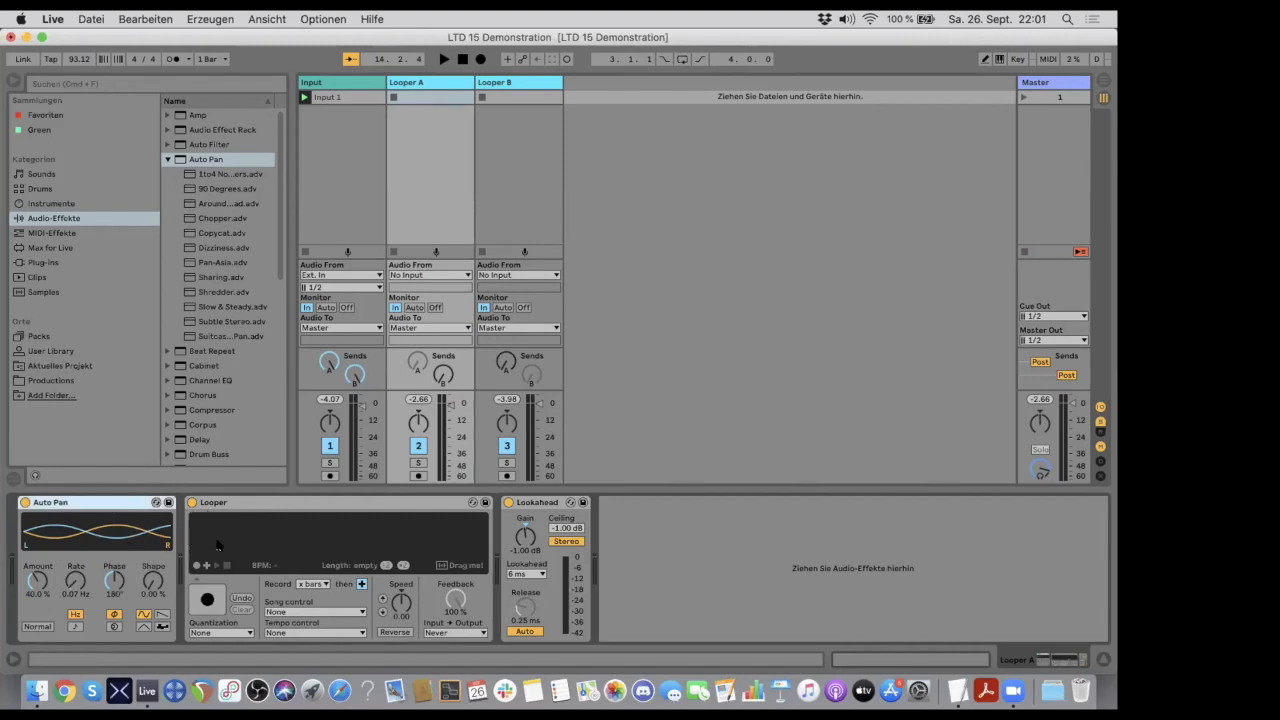
left_click(243, 503)
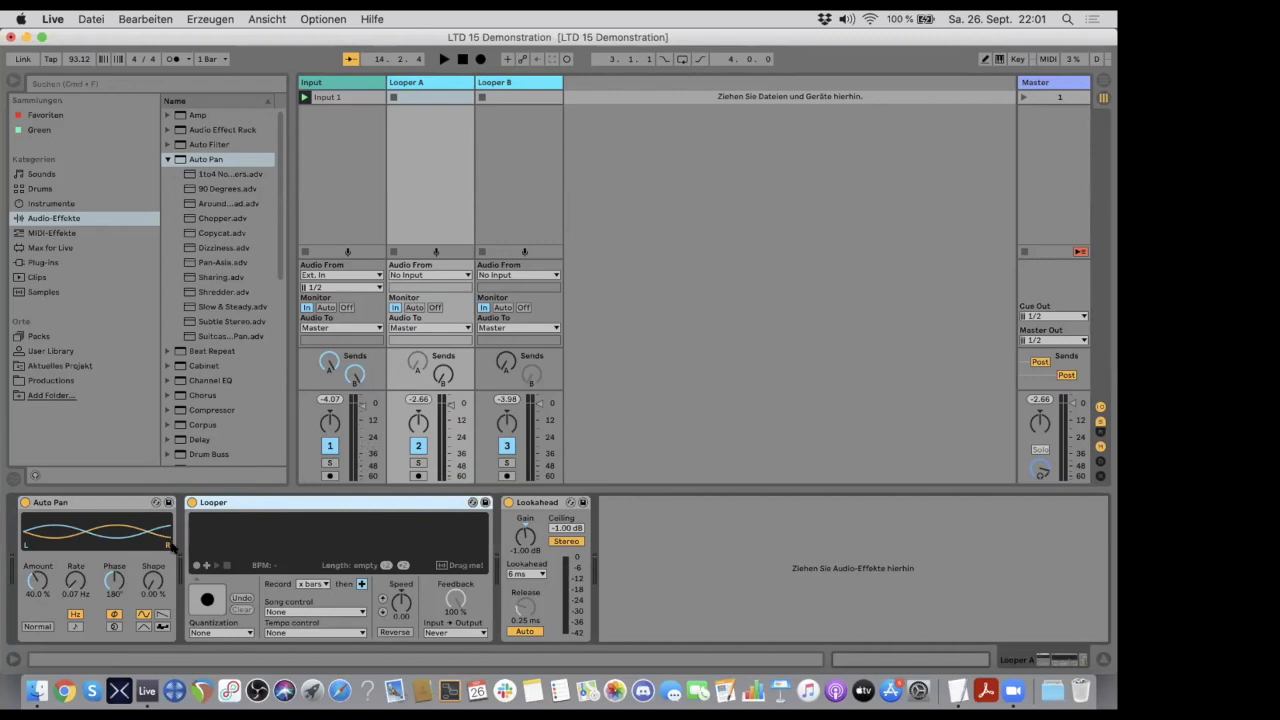
left_click(115, 505)
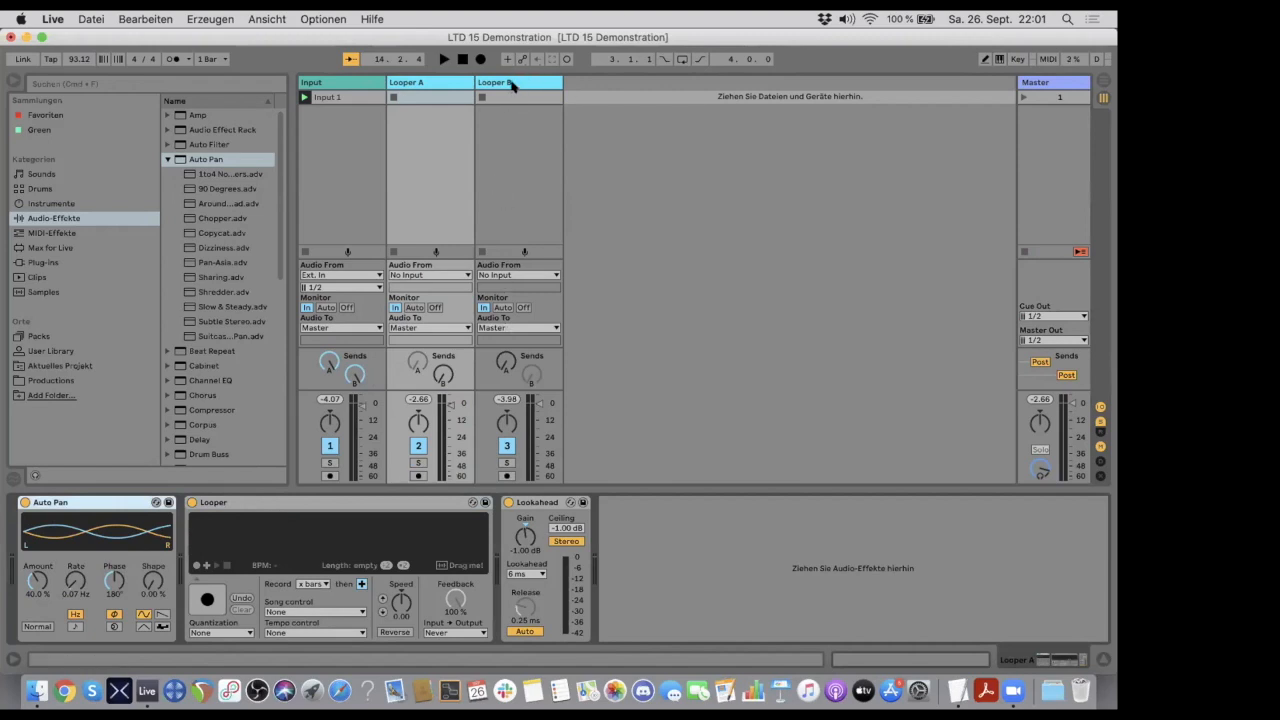
- Raise Looper B's send A to 0 dB and compare the device chains of Looper A and Looper B
key("Delete")
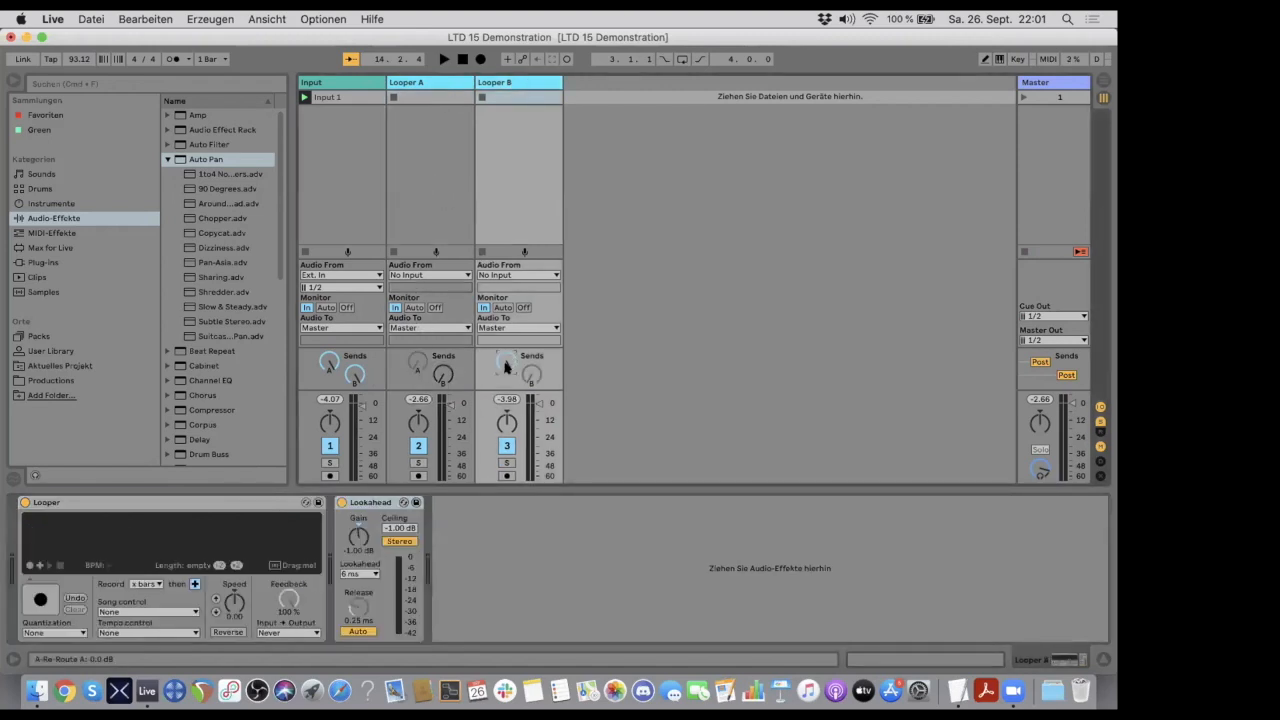
key("super+z")
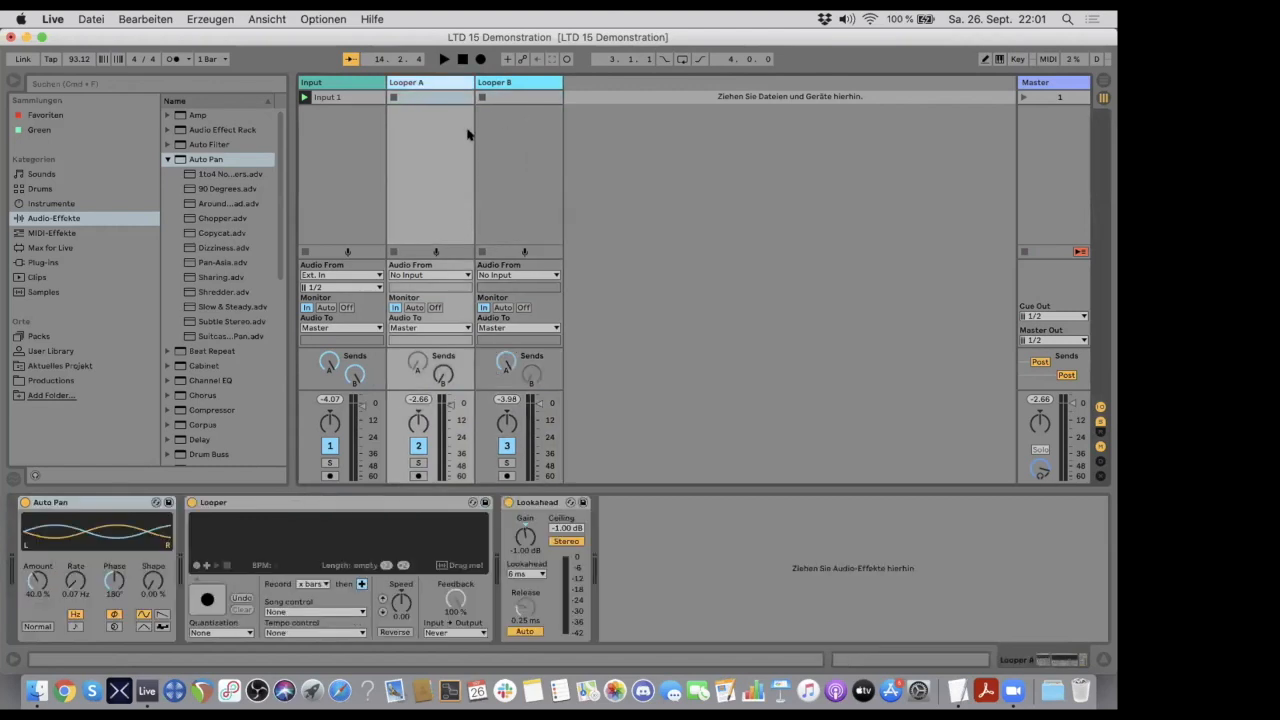
left_click(507, 84)
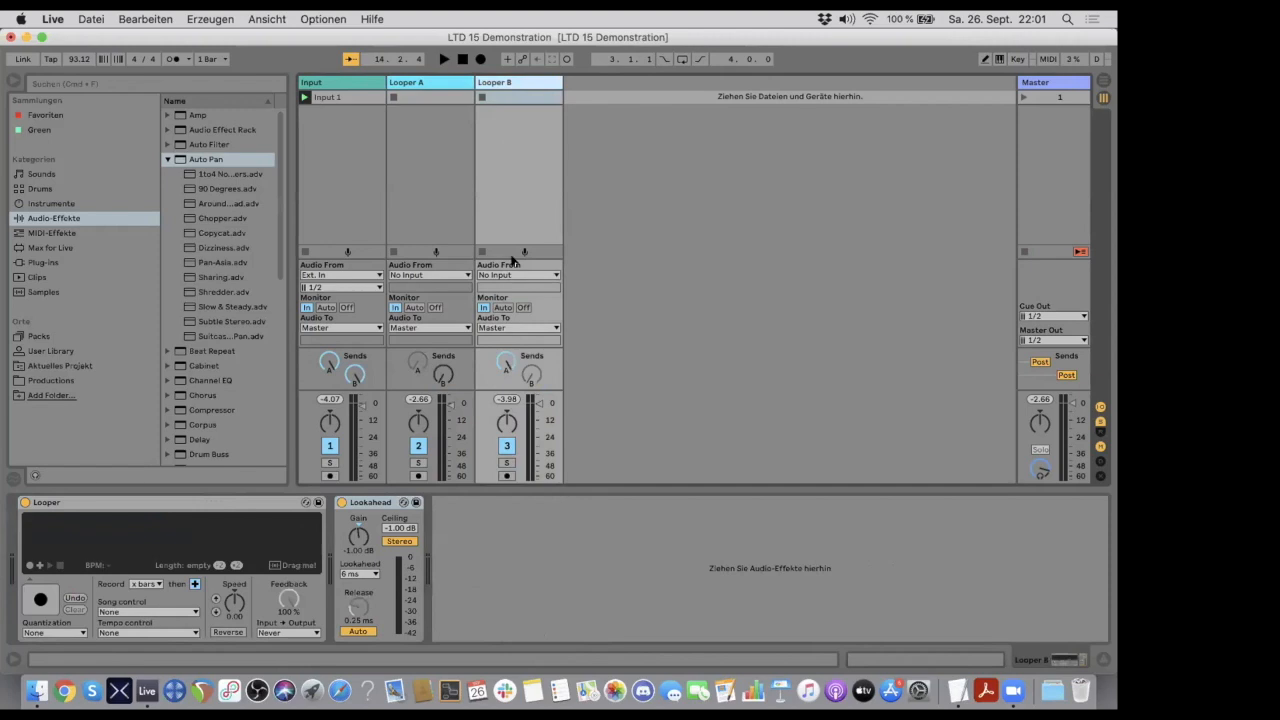
left_click(441, 84)
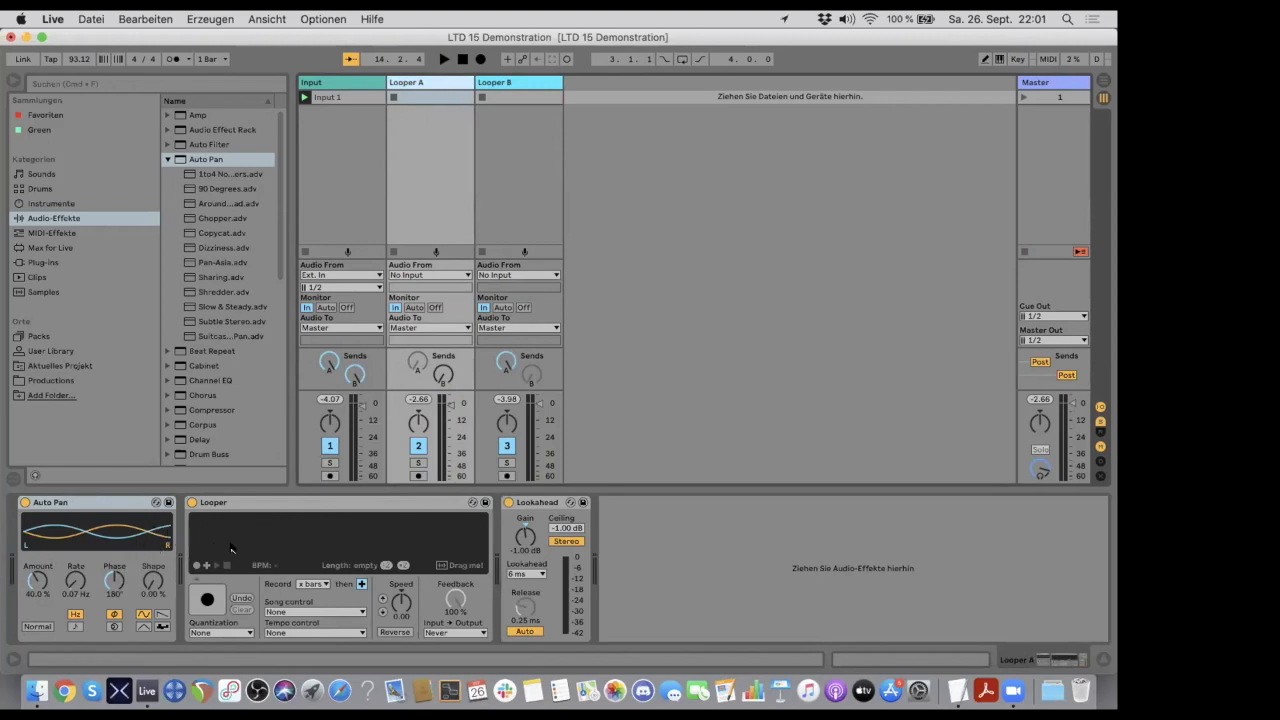
left_click(504, 81)
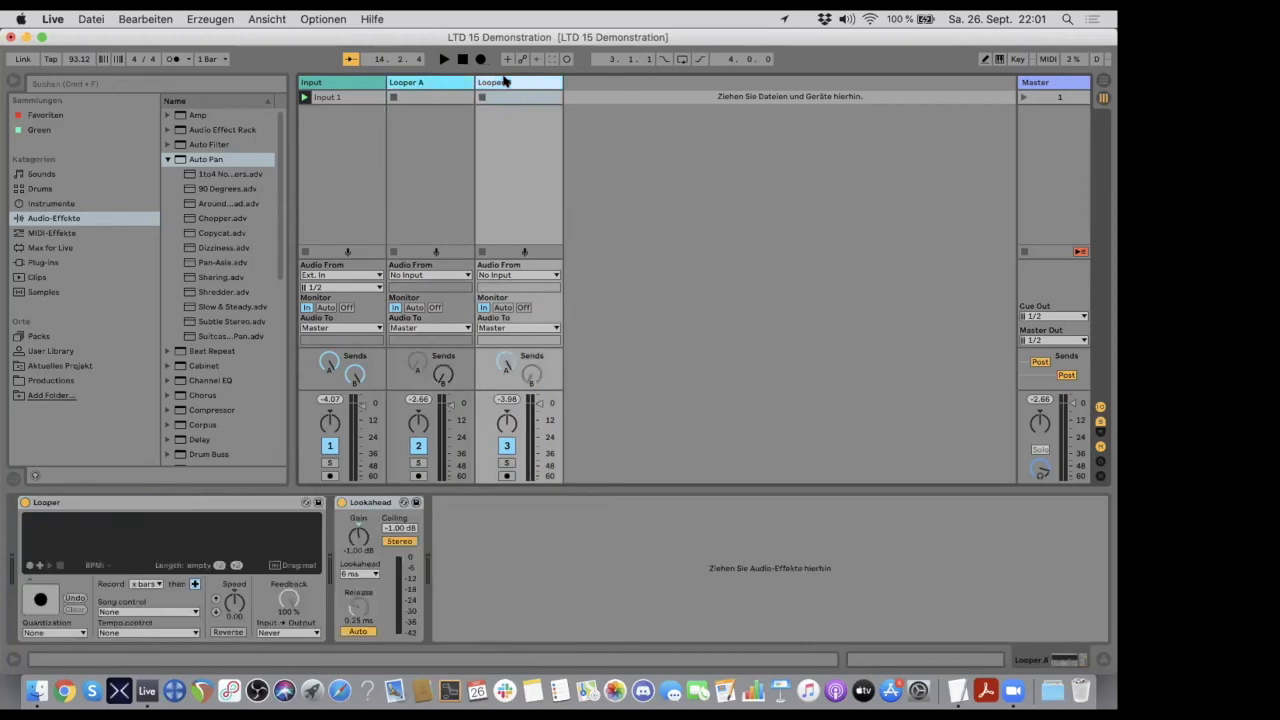
left_click(443, 86)
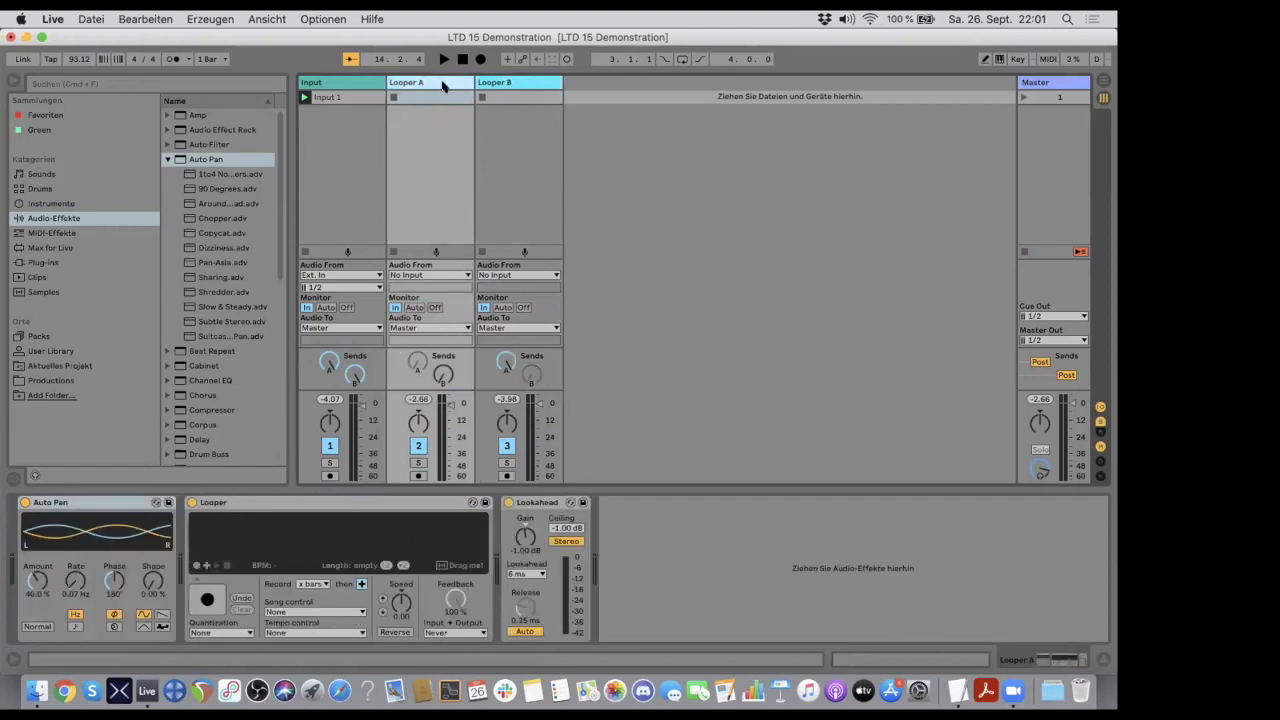
- Copy Looper A's Auto Pan to the Looper B track and place it in front of the Looper device
left_click(97, 503)
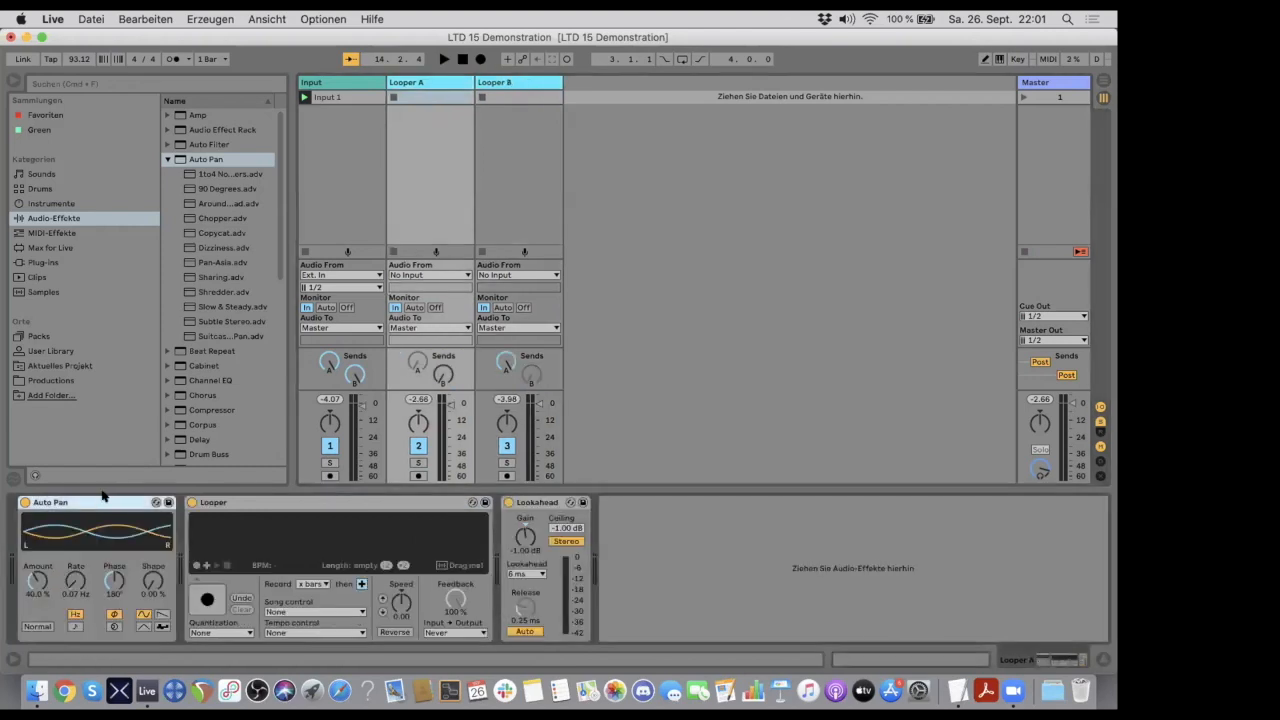
left_click_drag(100, 503, 493, 215)
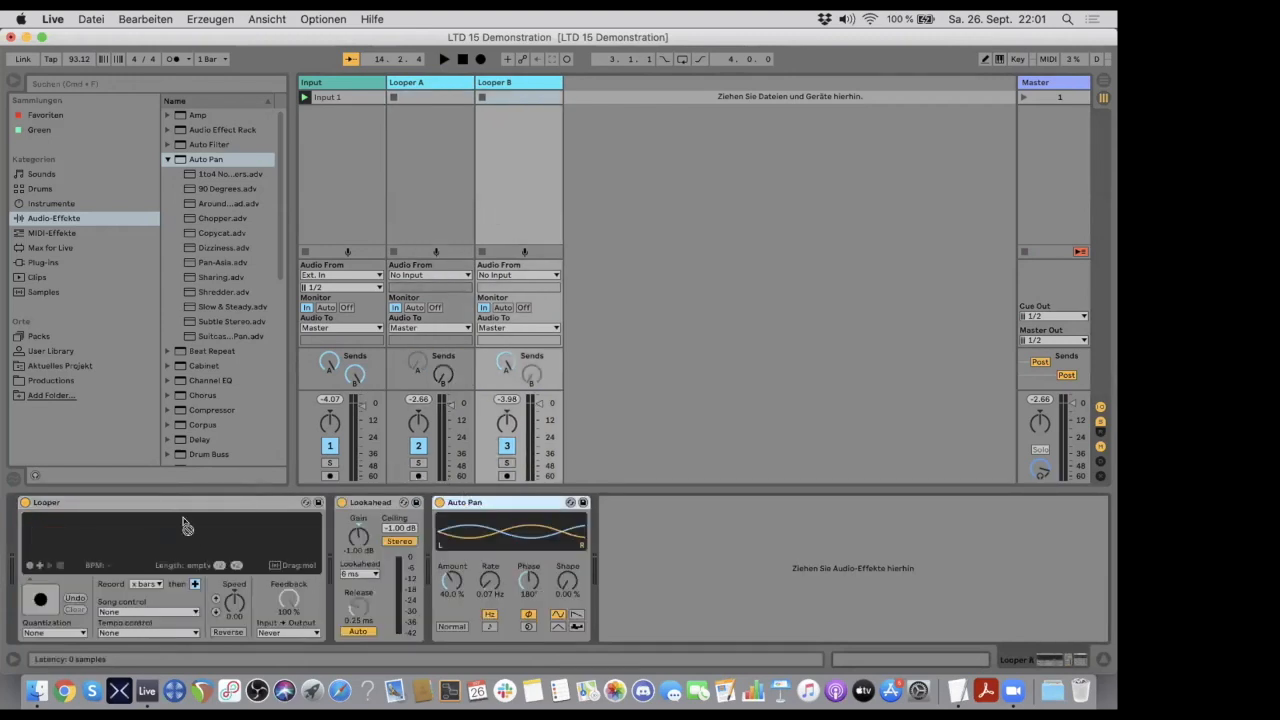
left_click_drag(55, 526, 15, 529)
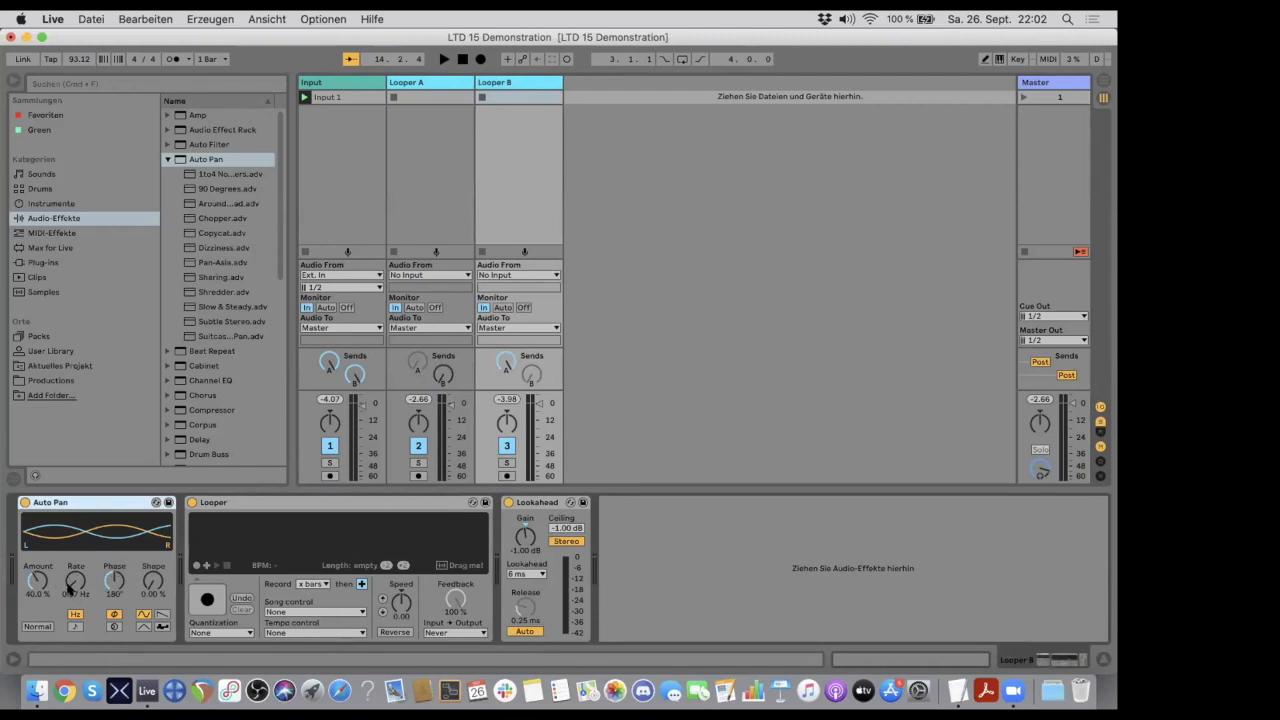
- Set Looper B's Auto Pan to a rate of 0.09 Hz and an amount of 60 %, and review the tracks' device chains
left_click_drag(72, 583, 70, 586)
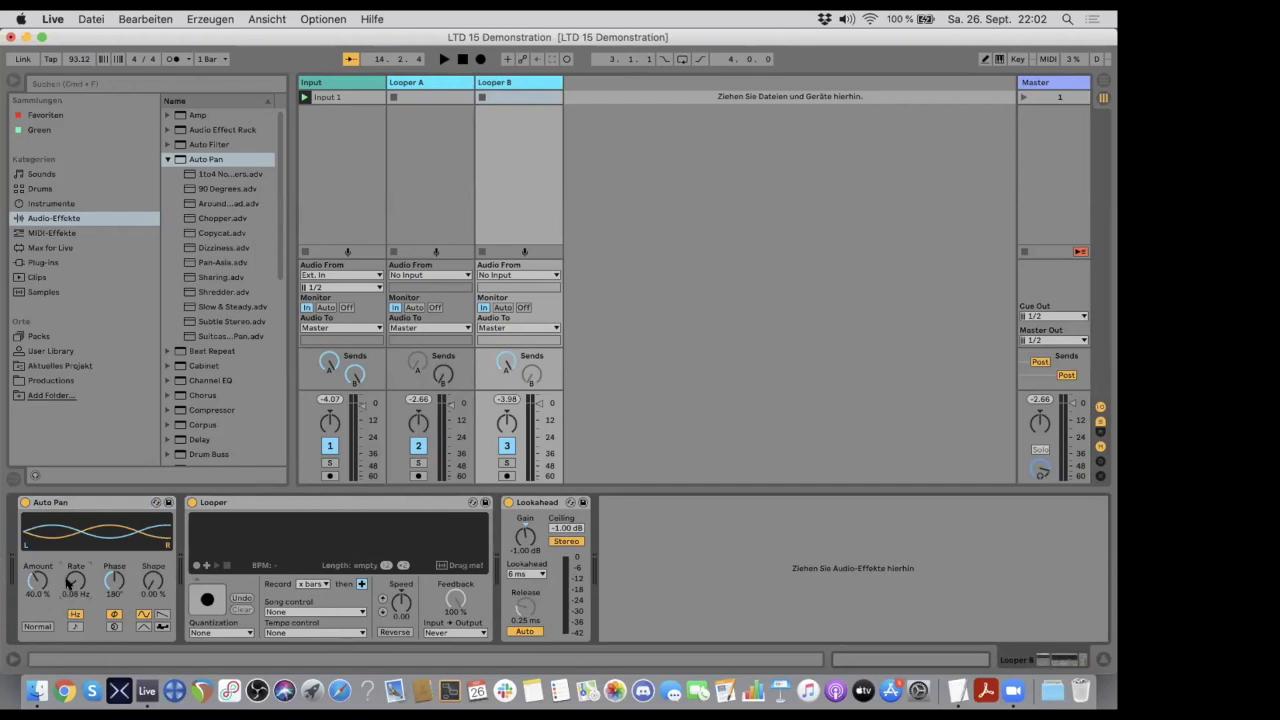
left_click_drag(31, 585, 31, 561)
left_click(30, 593)
type("60")
key("Return")
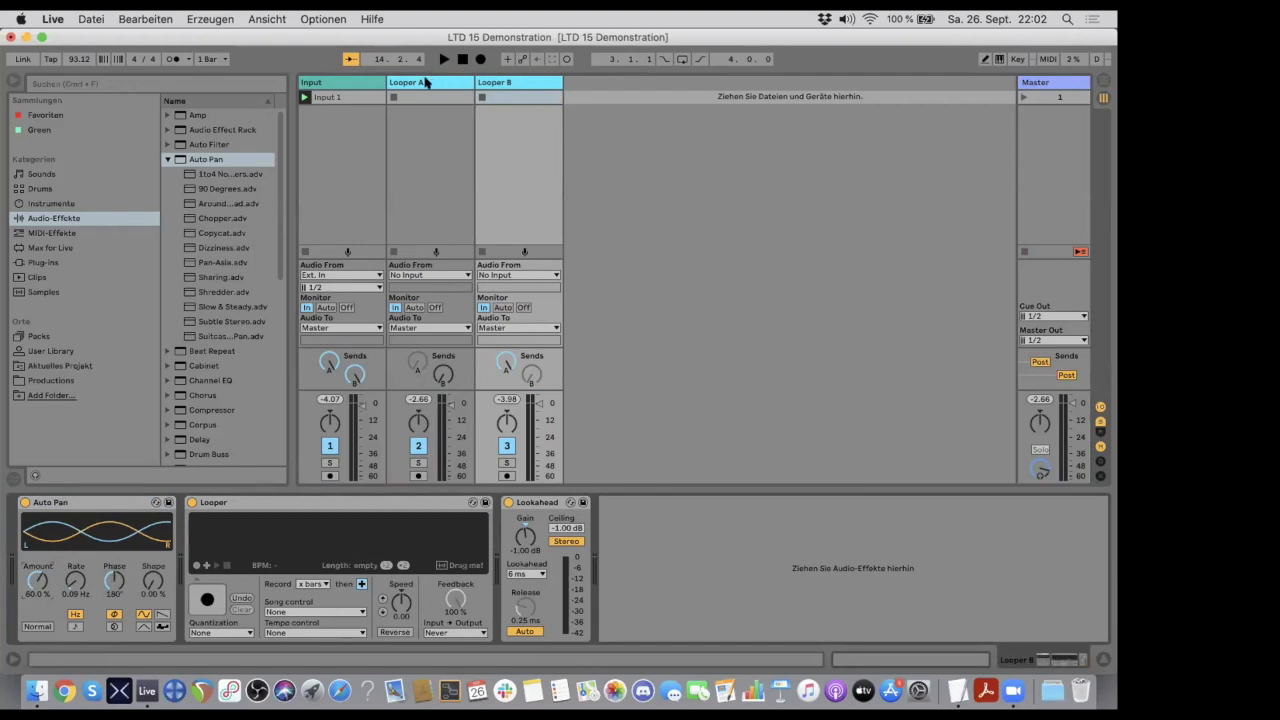
left_click(424, 83)
left_click(516, 85)
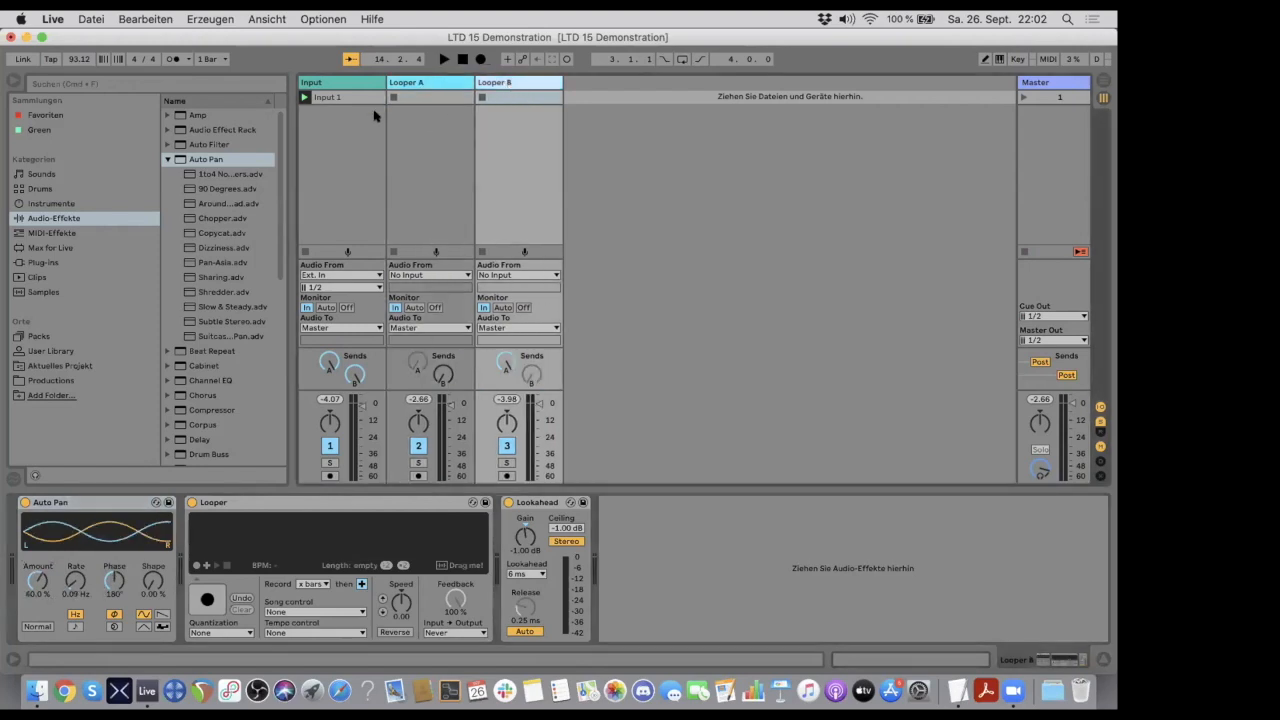
left_click(346, 83)
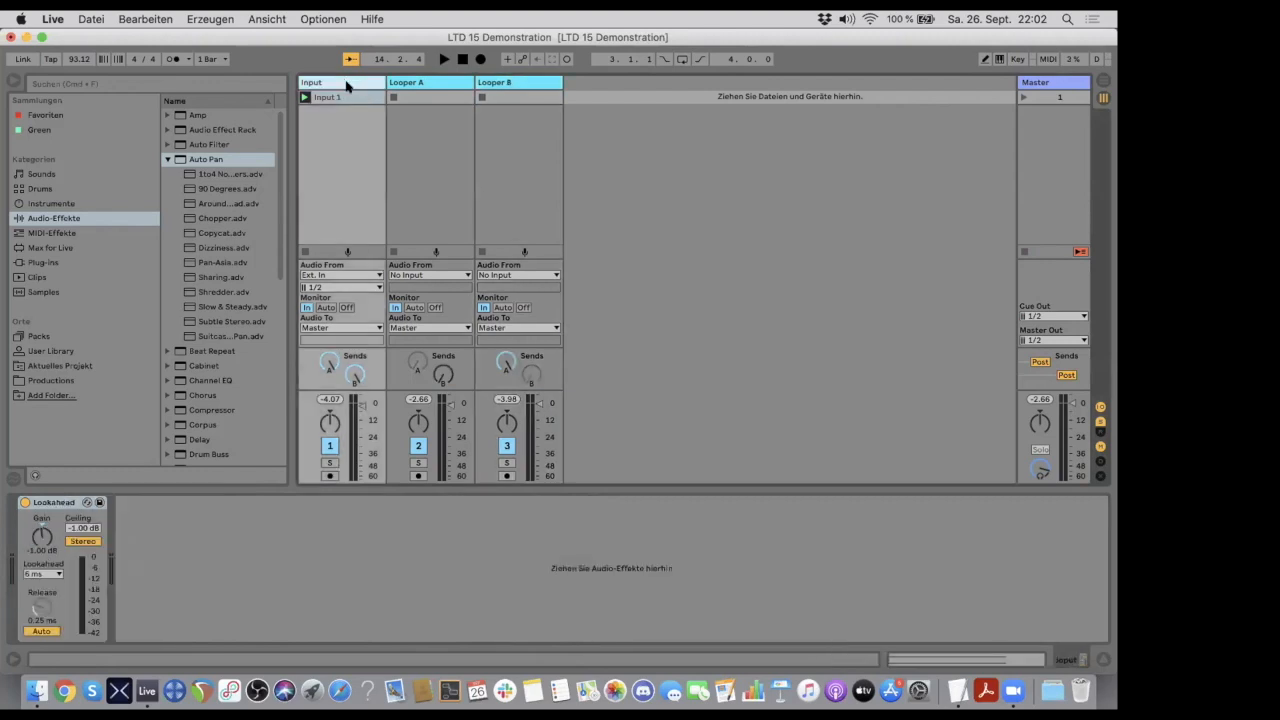
- Lower Looper B's send A to about -8 dB and raise Looper A's send B fully
left_click(507, 361)
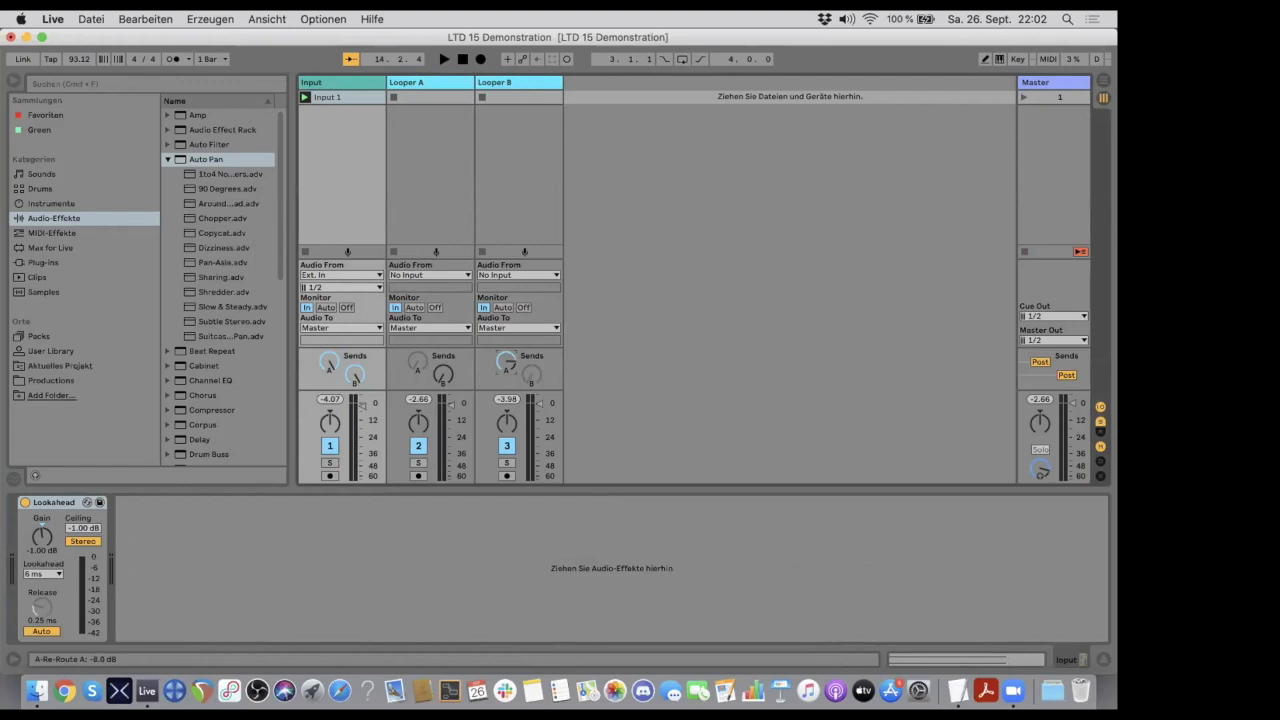
left_click_drag(443, 376, 443, 305)
left_click_drag(505, 369, 507, 361)
- Record a loop in Looper A and another in Looper B, ending each recording into overdub
left_click(421, 81)
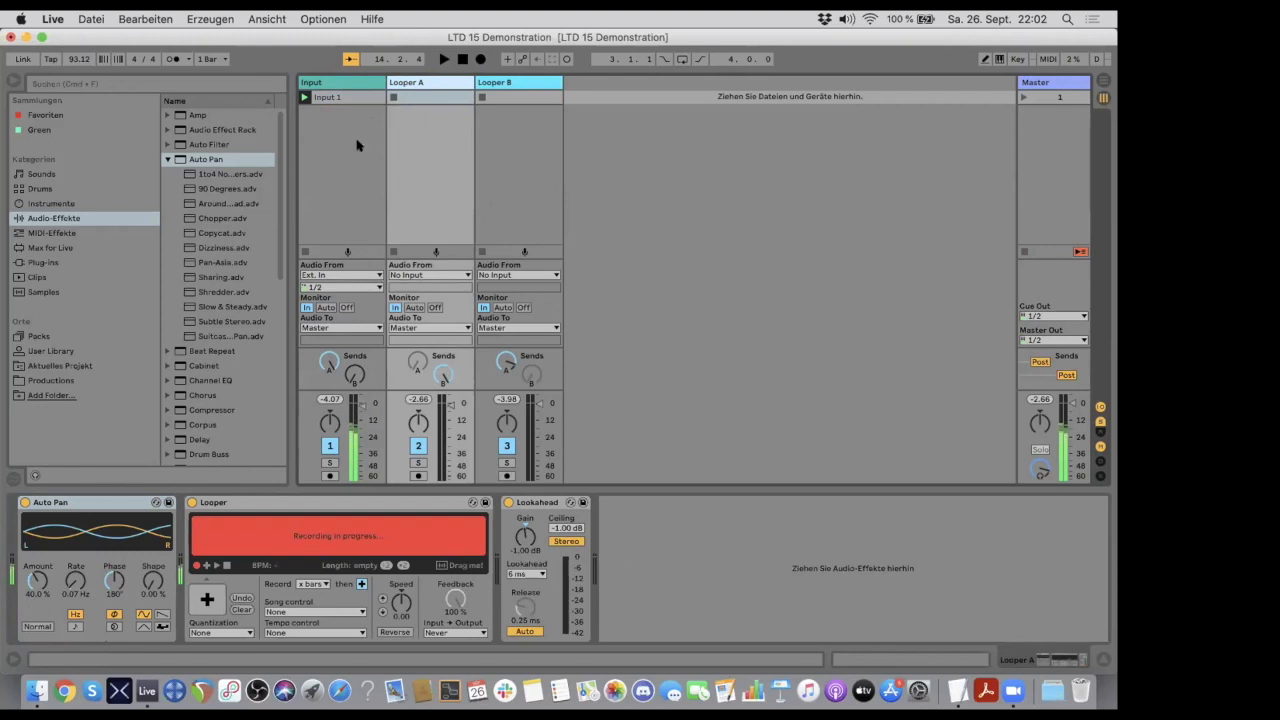
left_click(207, 599)
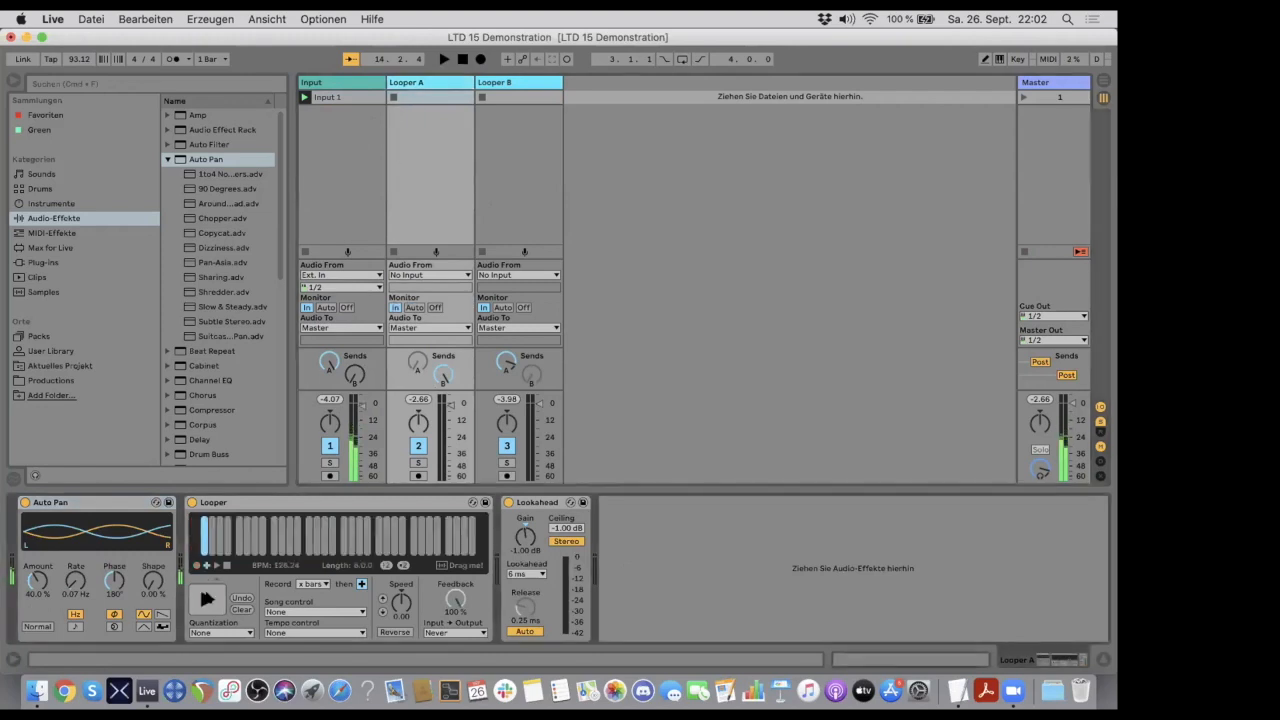
left_click(505, 81)
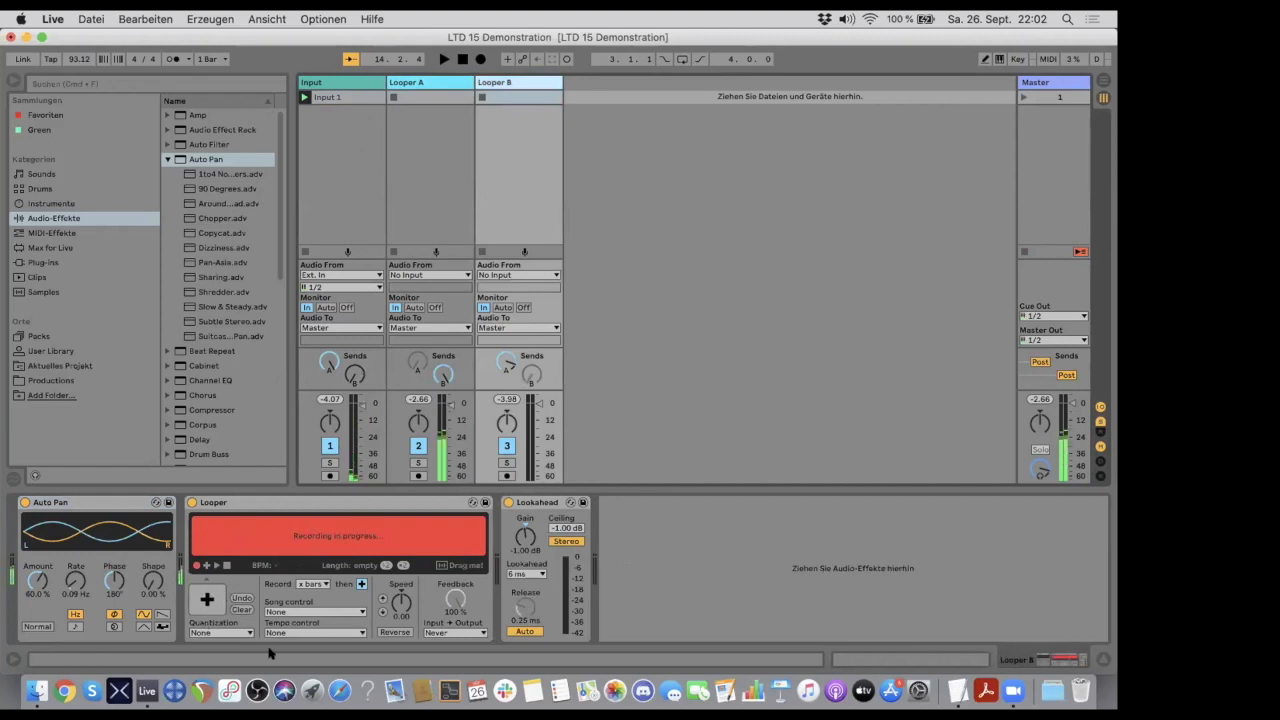
left_click(207, 599)
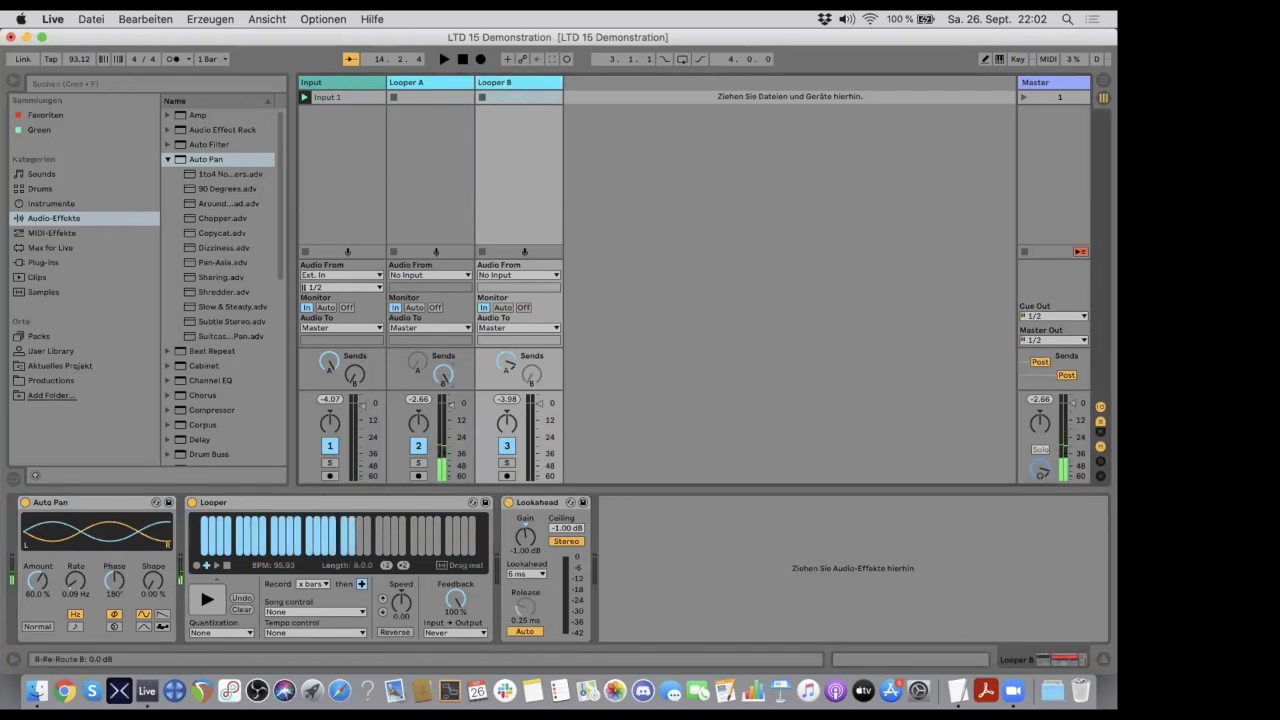
- Raise Looper B's send A fully, and drop the playback speed of Looper B and Looper A to -12
left_click(505, 362)
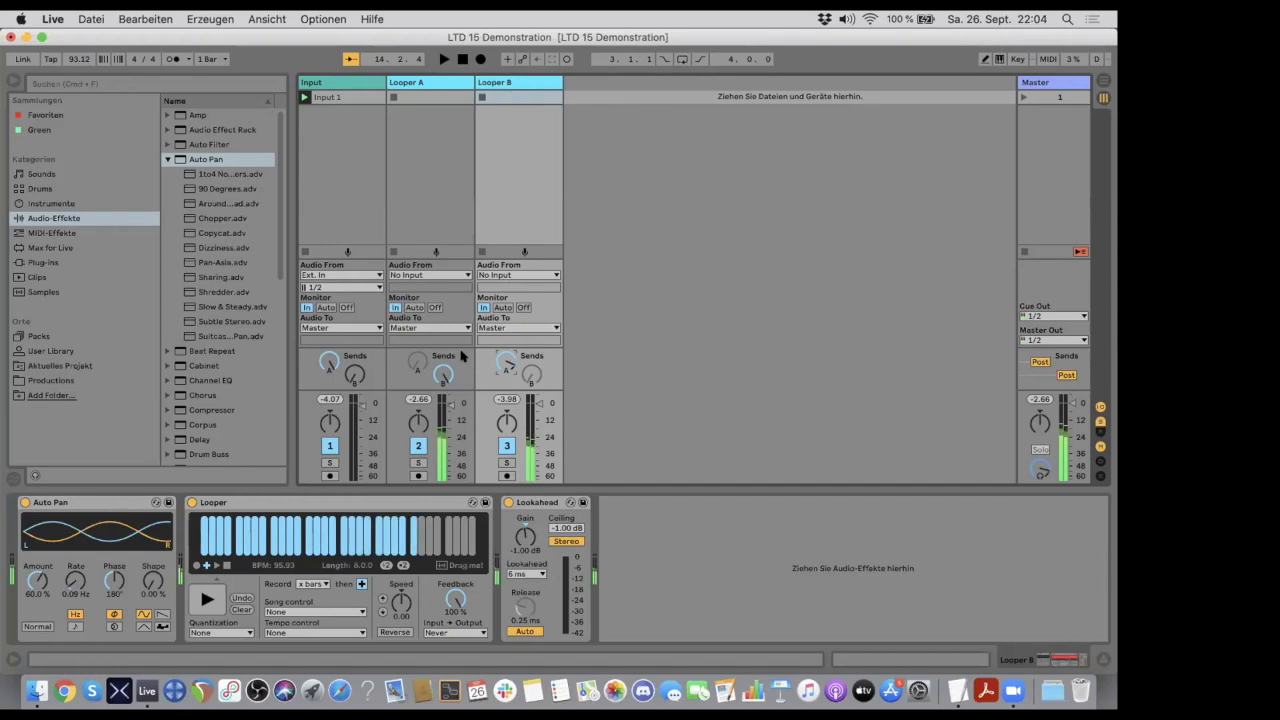
left_click_drag(506, 363, 506, 357)
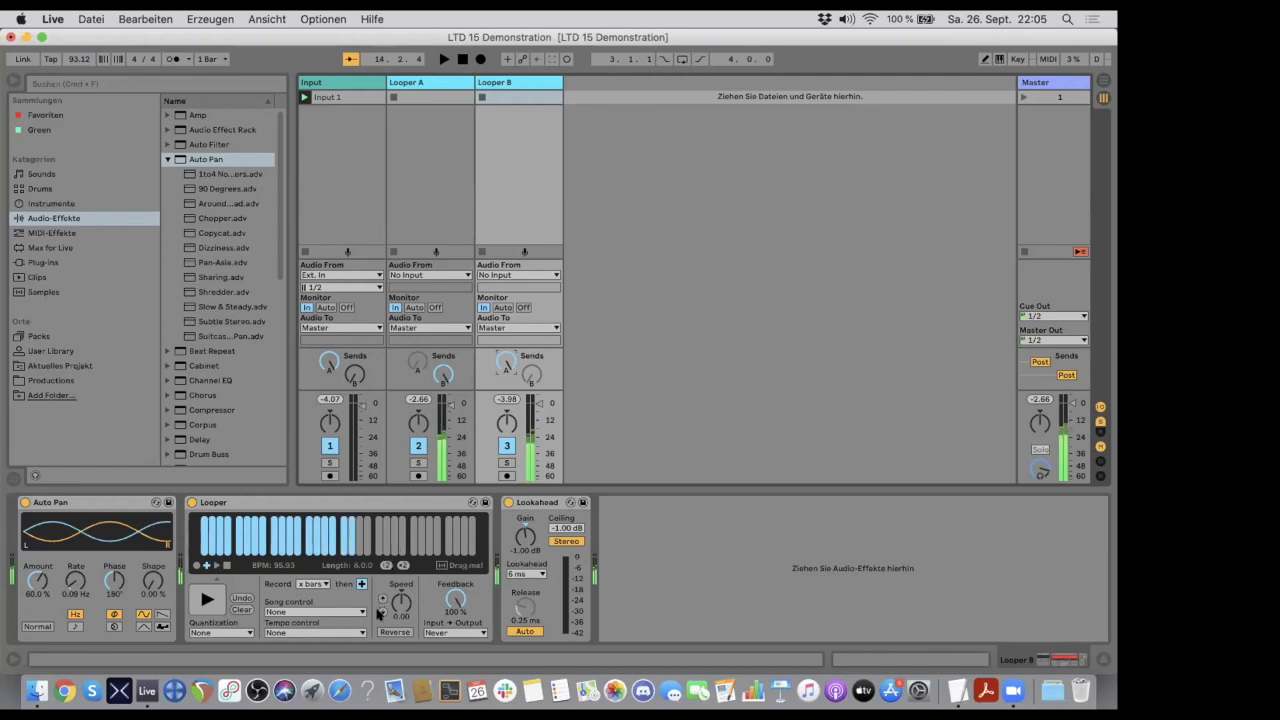
left_click(380, 612)
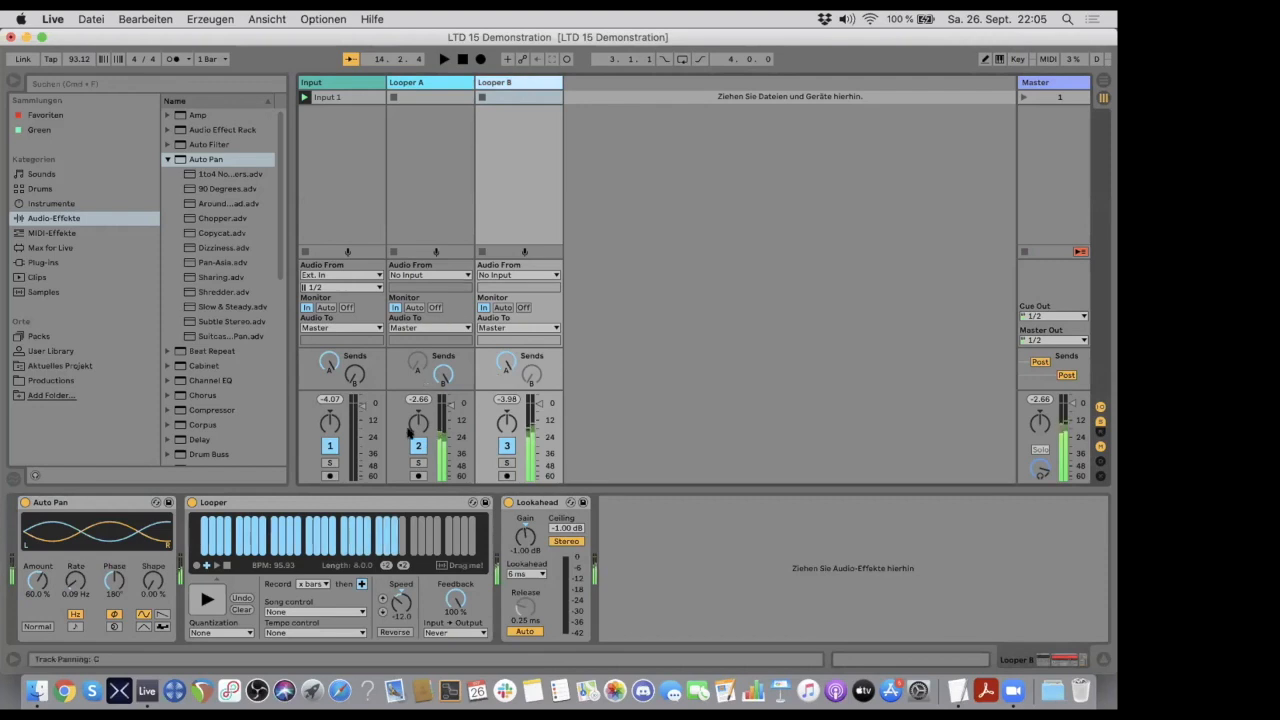
left_click(430, 85)
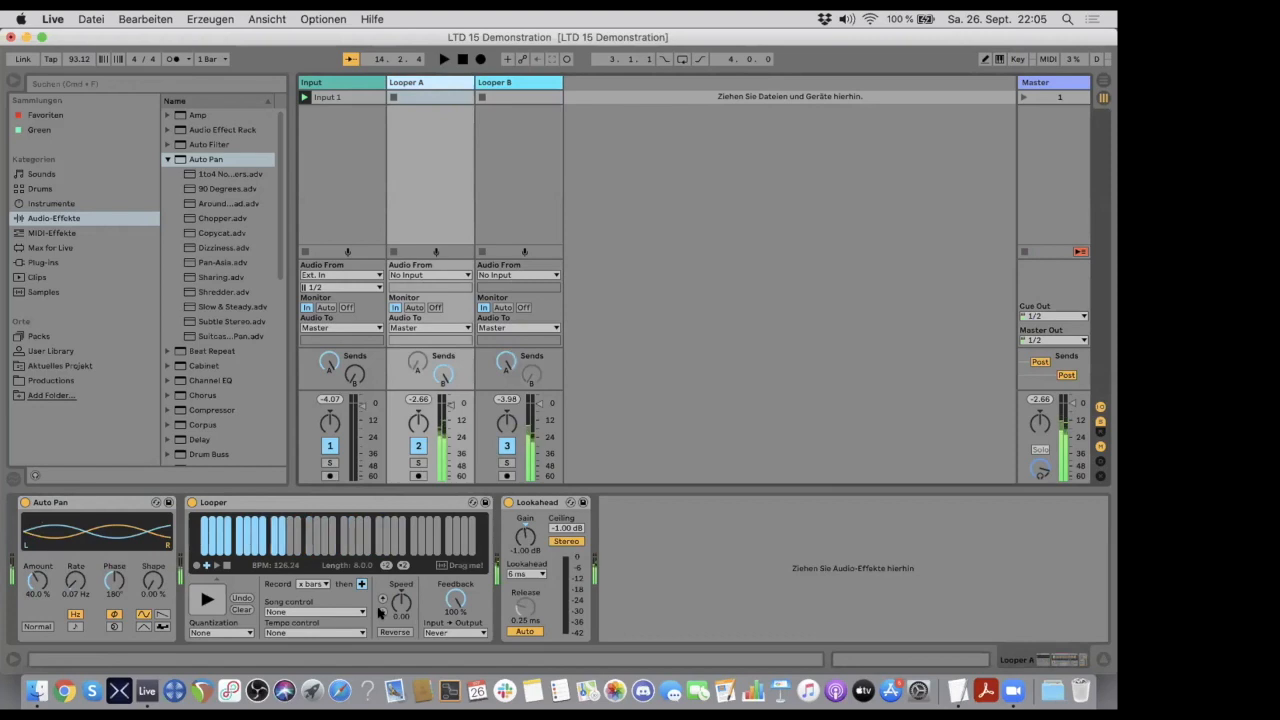
left_click(381, 609)
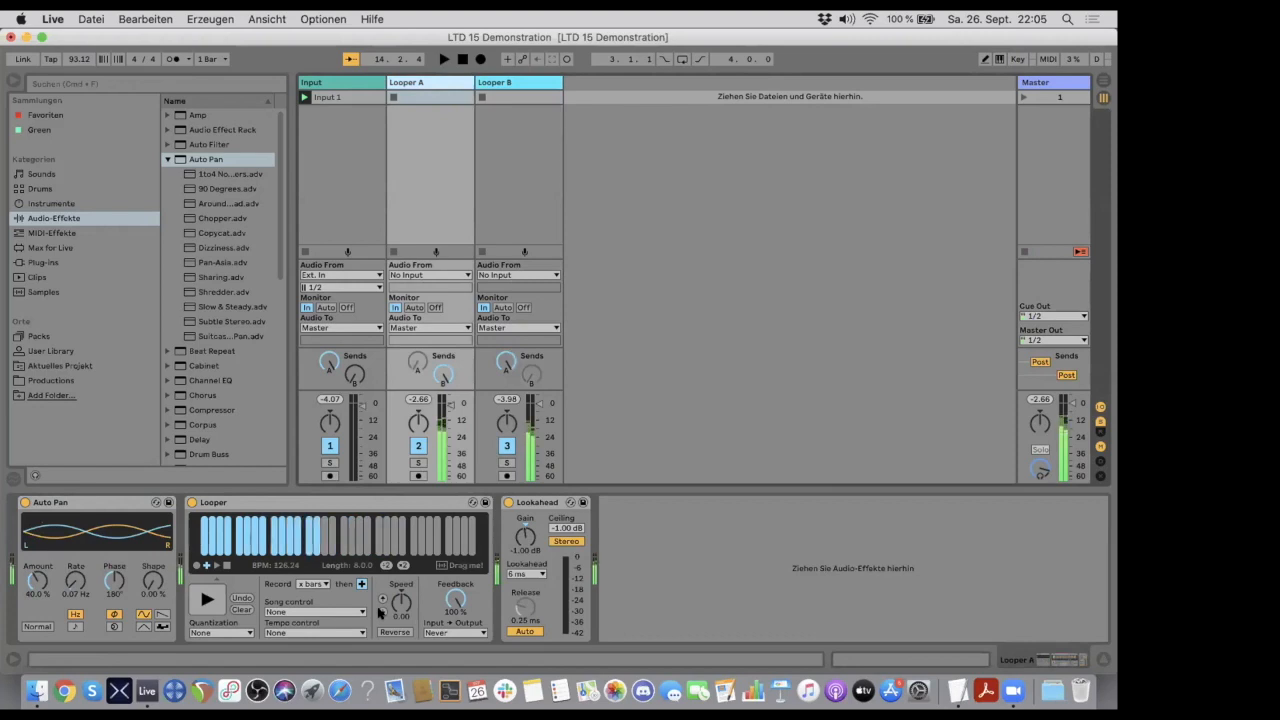
- Return Looper B's speed to 0, check Looper A, and lower Looper B's speed to -12 again
left_click(514, 84)
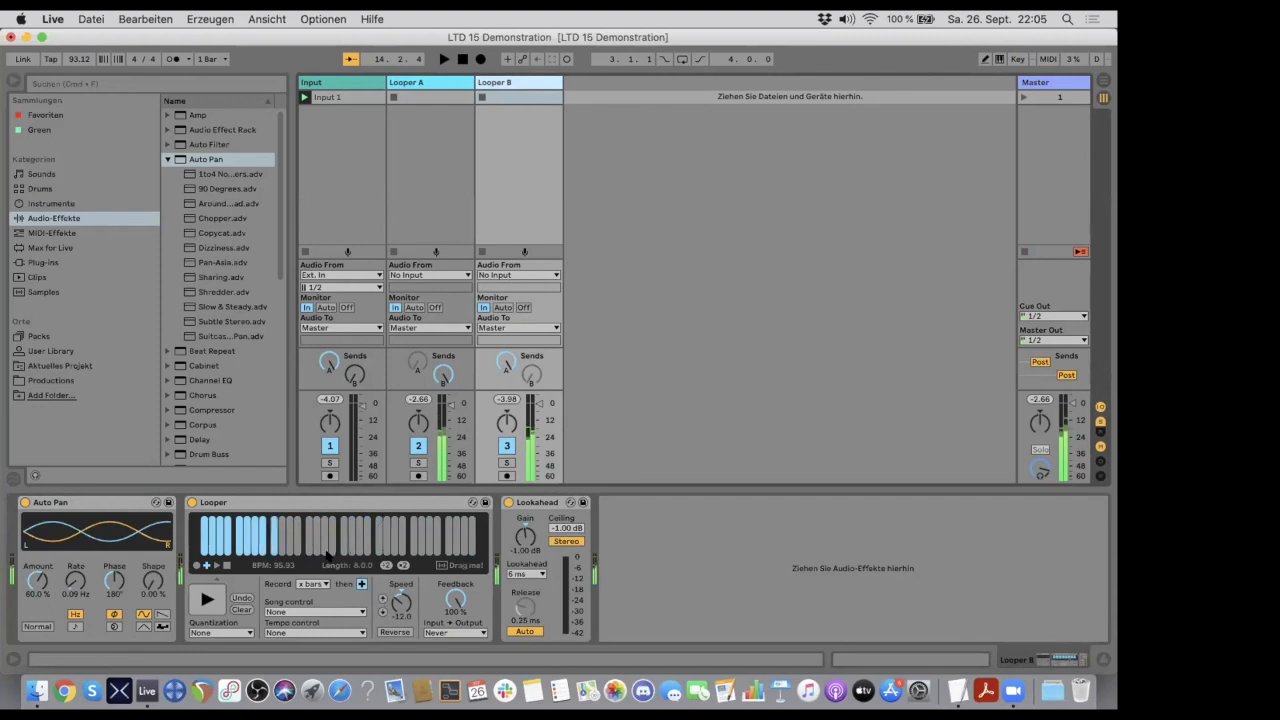
left_click(382, 598)
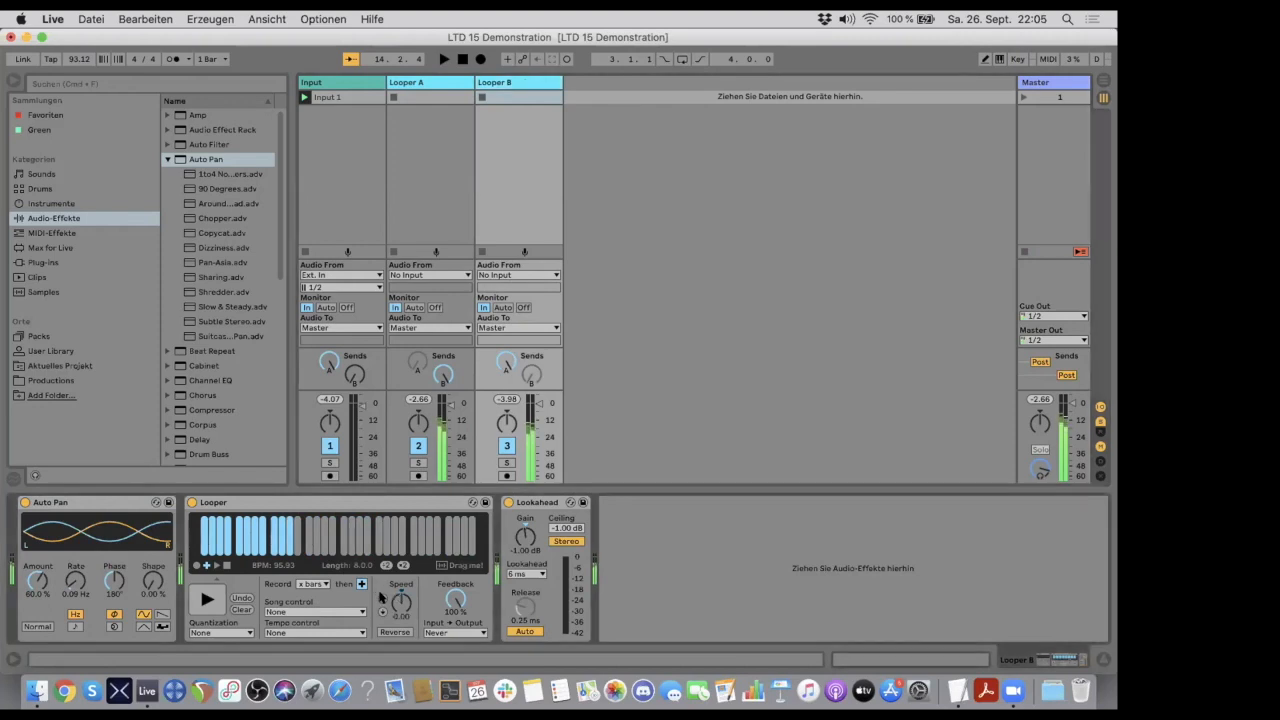
left_click(433, 81)
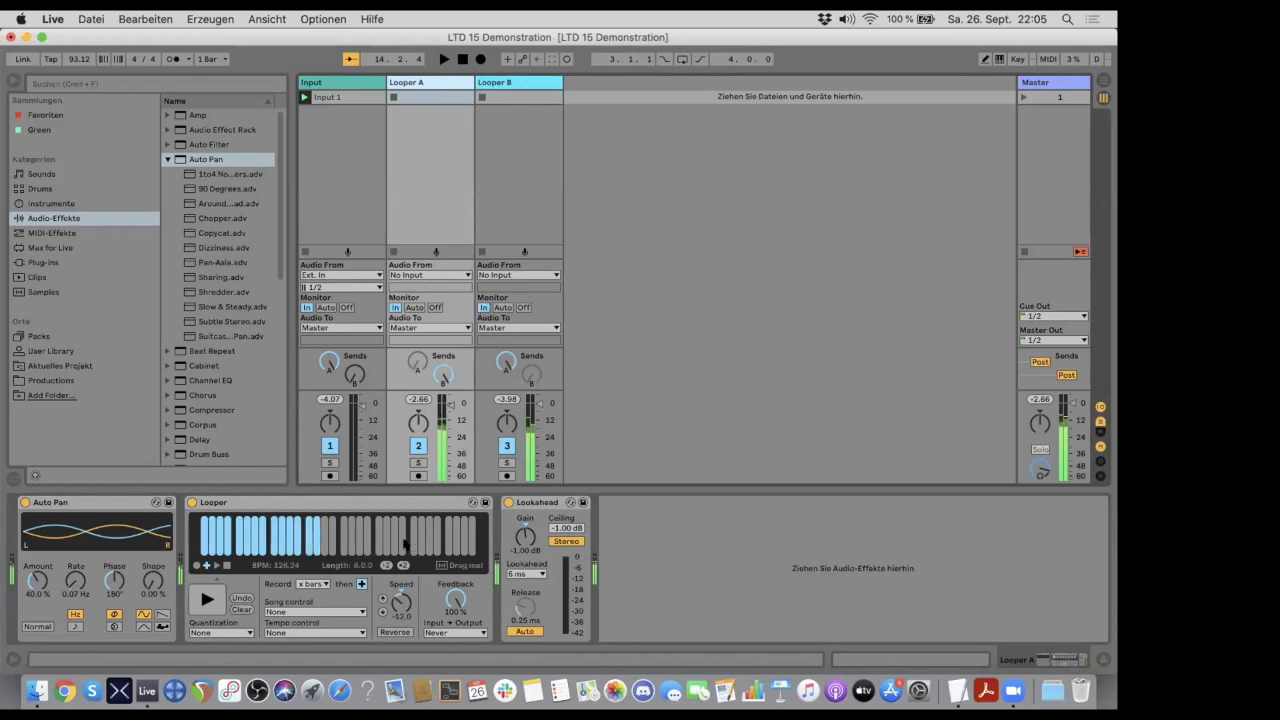
left_click(381, 607)
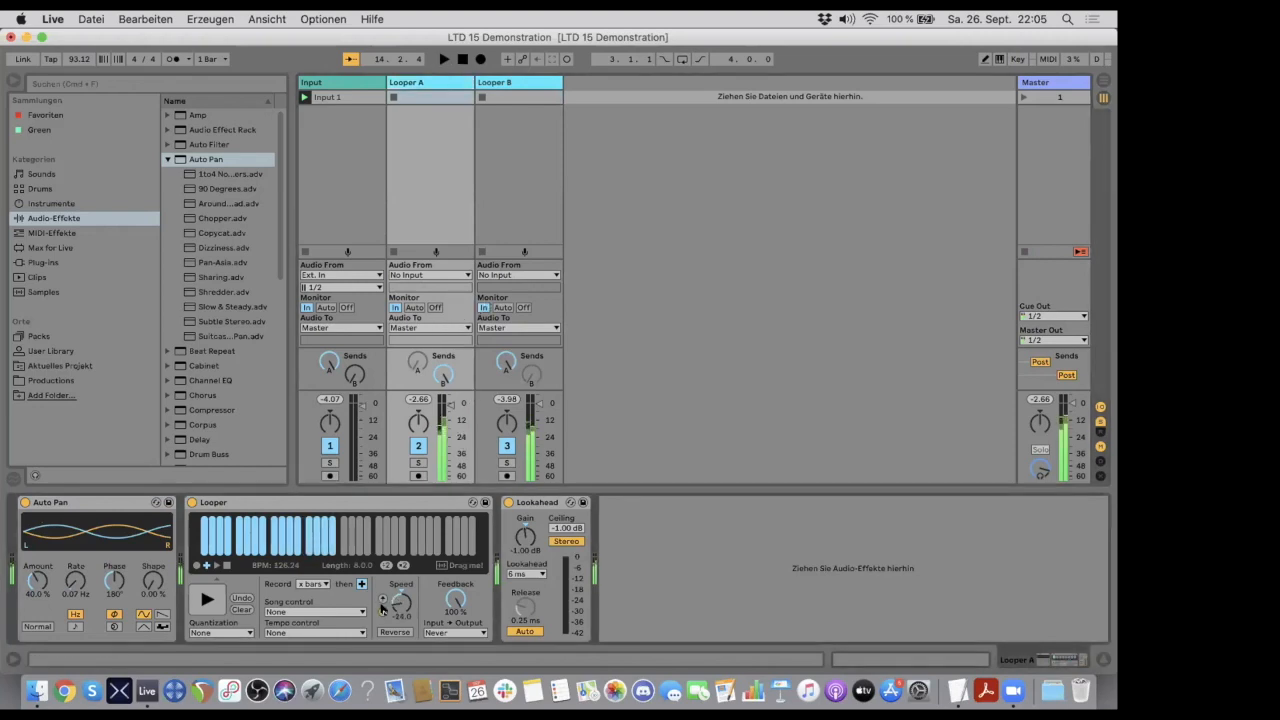
left_click(508, 84)
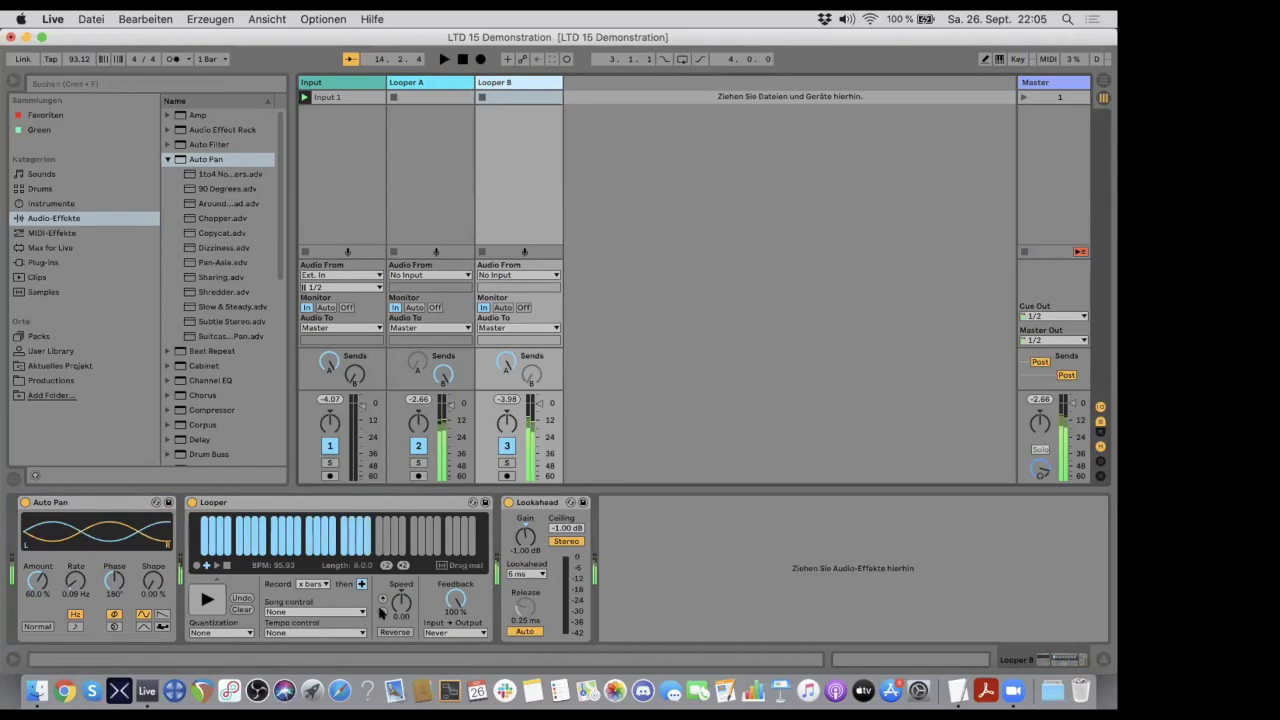
left_click(381, 611)
- Vary Looper A's playback by raising its speed to 12, switching on Reverse, and lowering the speed to -12
left_click(436, 84)
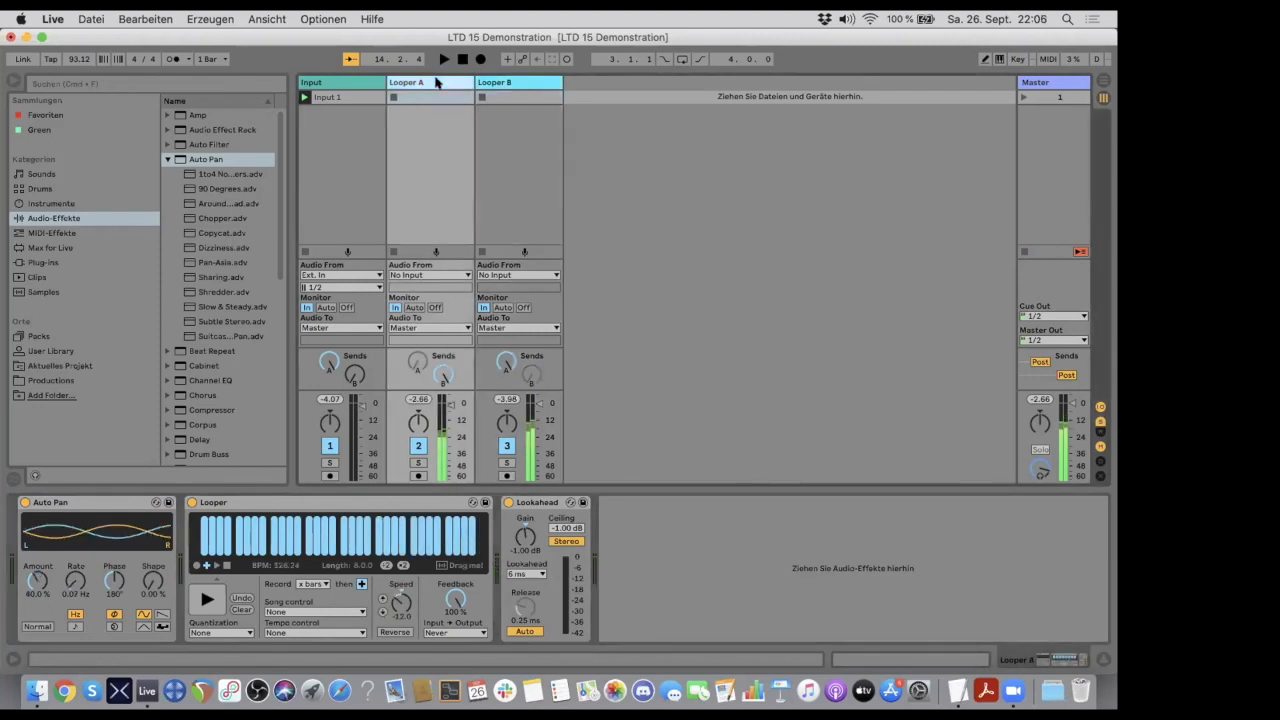
left_click(381, 598)
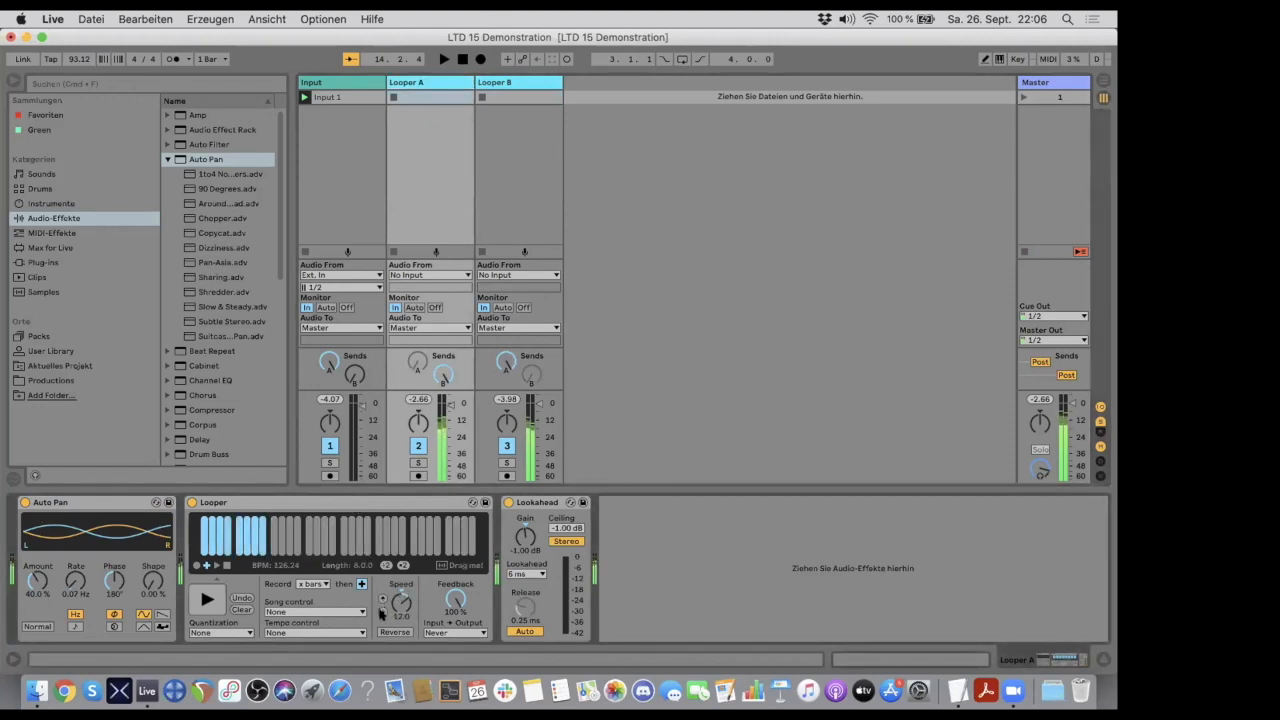
left_click(388, 631)
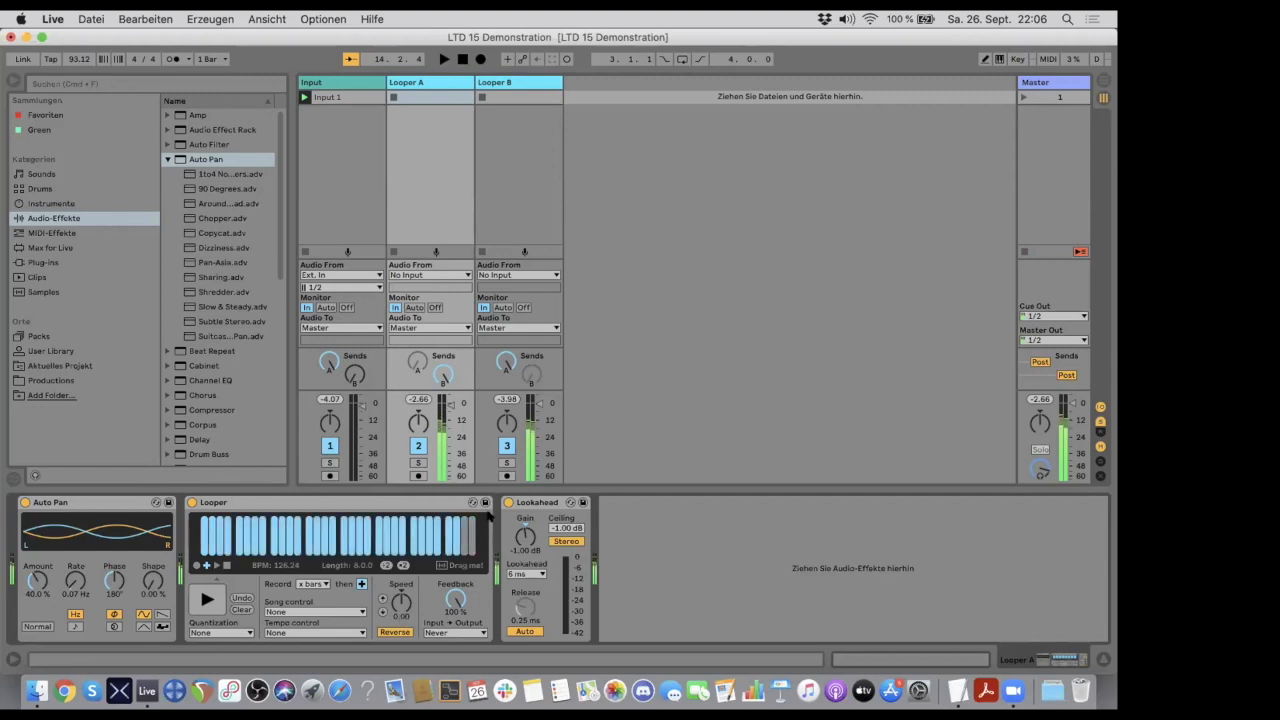
left_click(383, 606)
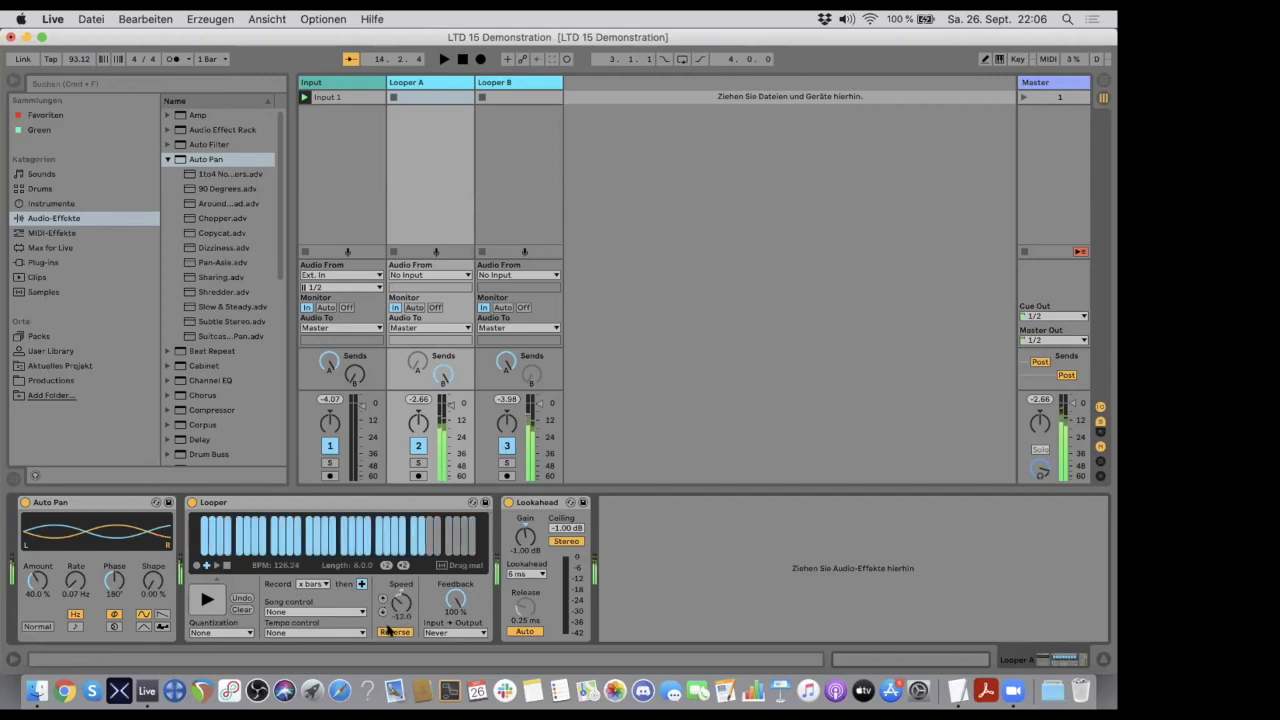
- Compare the Looper devices on the Looper B and Looper A tracks
left_click(503, 82)
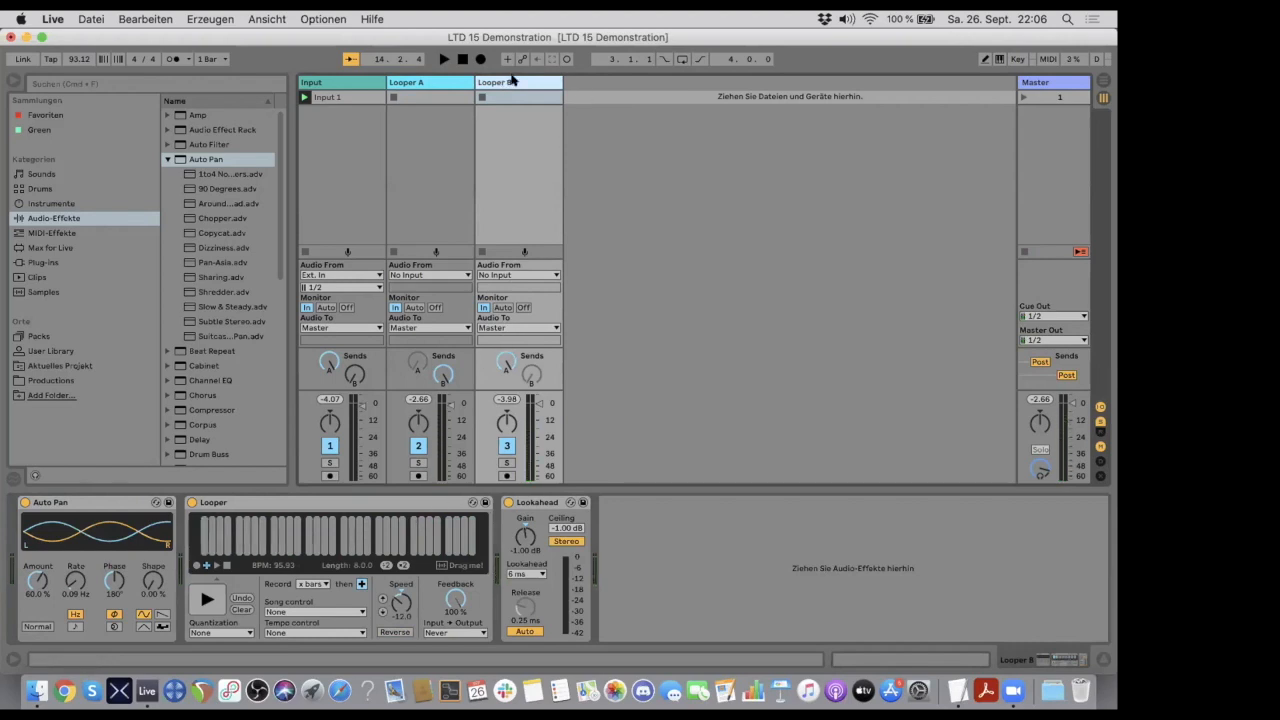
left_click(431, 82)
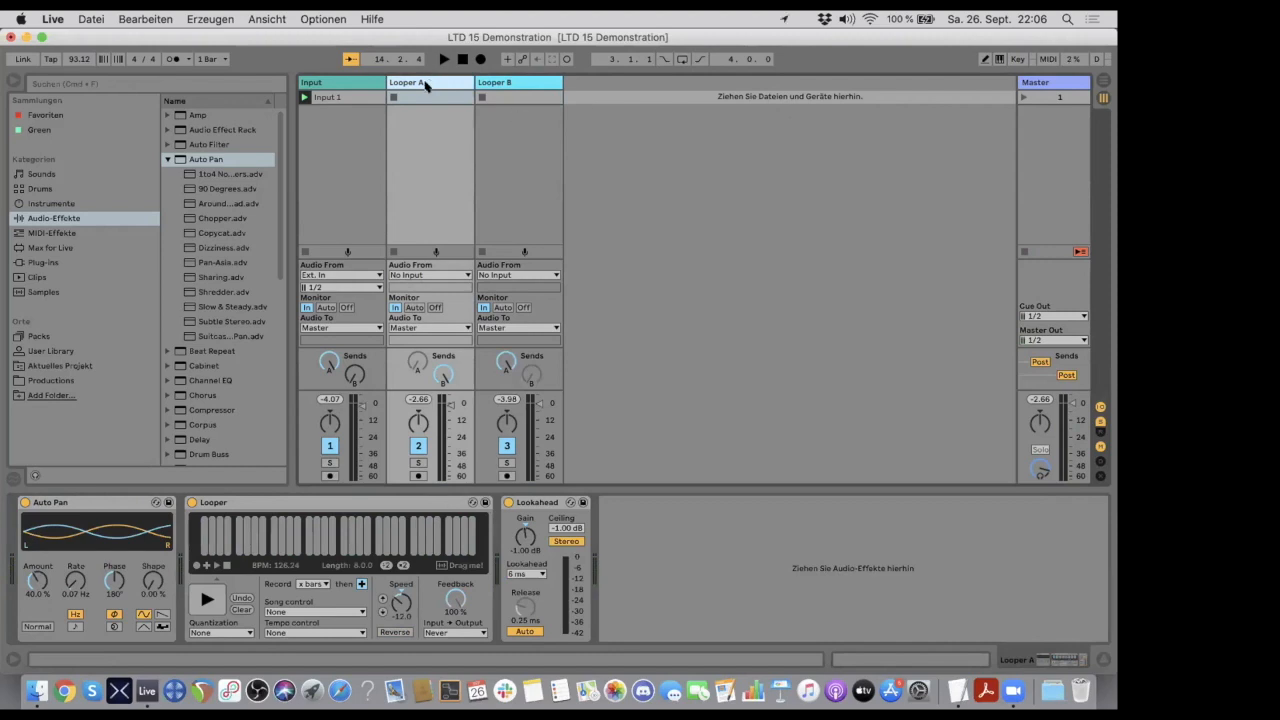
left_click(495, 83)
left_click(417, 84)
- Examine Looper A's output routing options, keeping Master, and review the input and output devices in the audio preferences
left_click(416, 328)
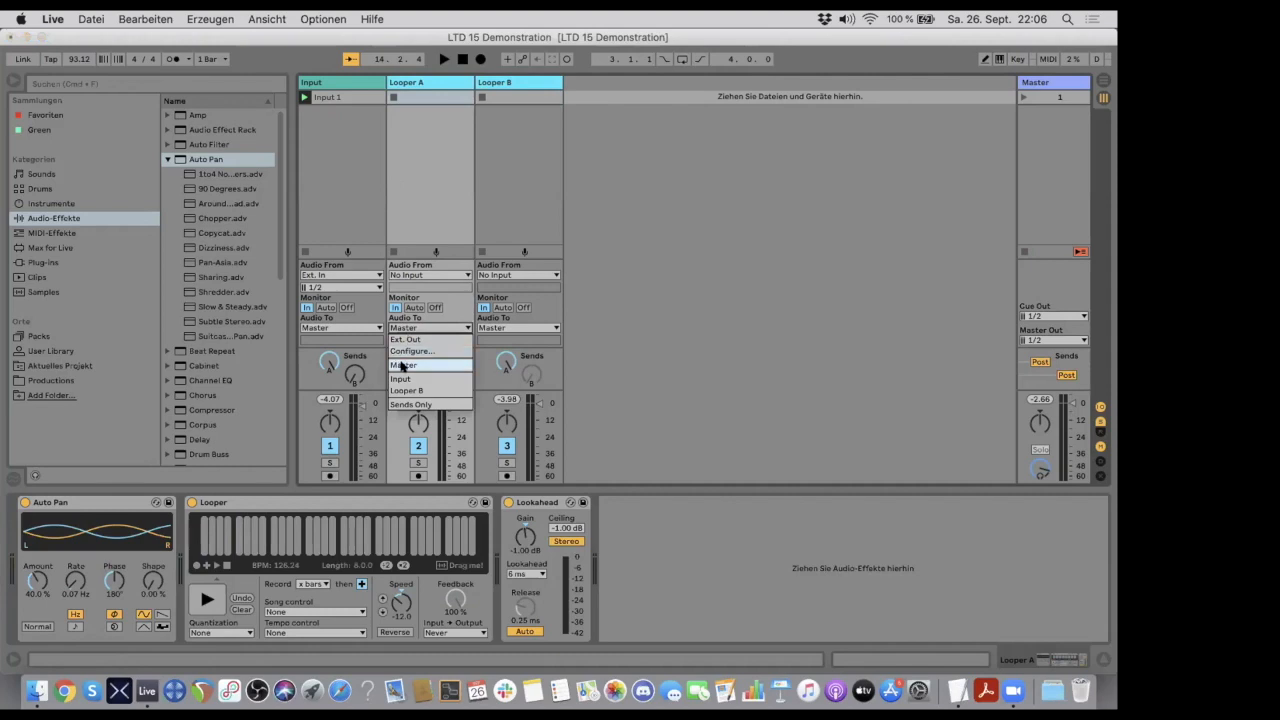
left_click(403, 366)
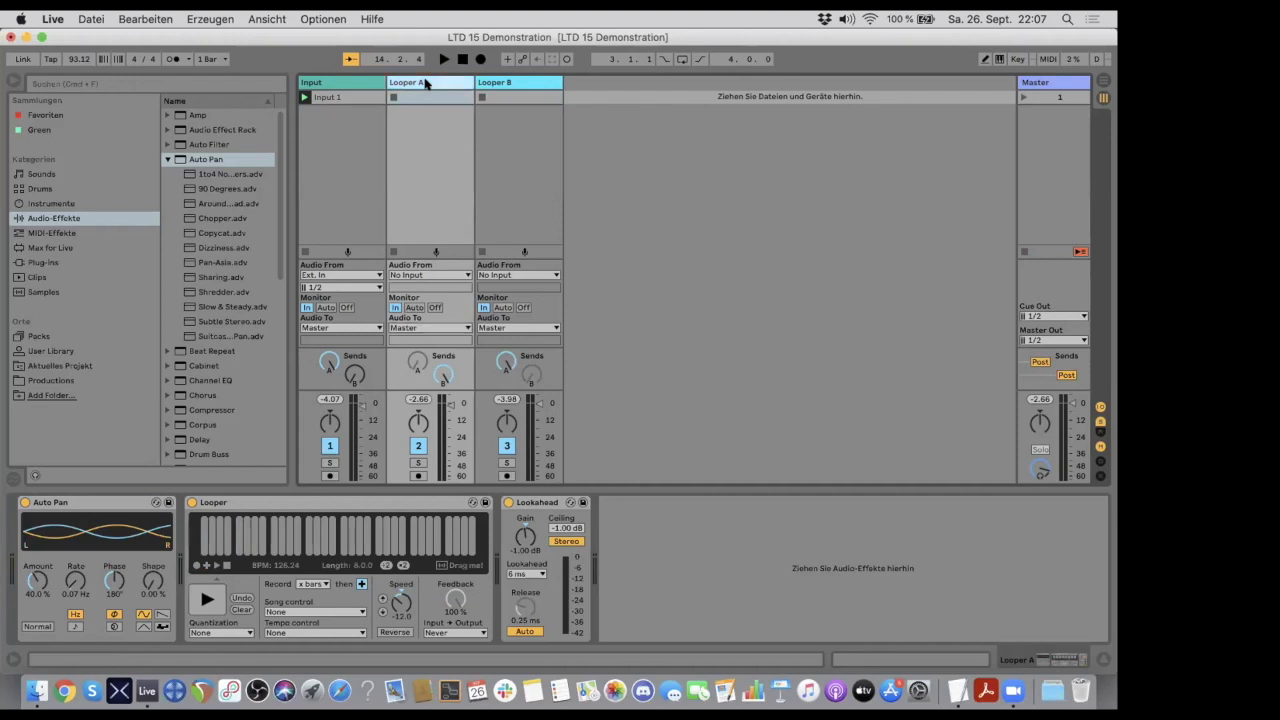
key("super+comma")
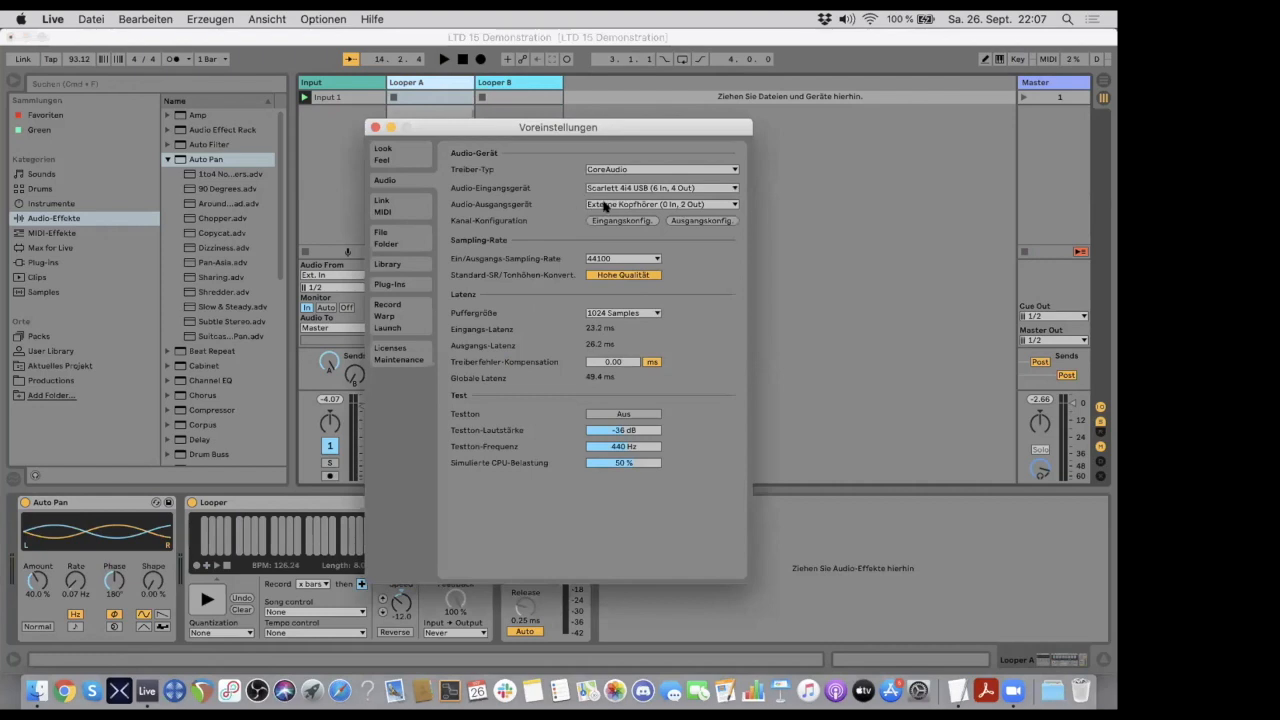
left_click(375, 127)
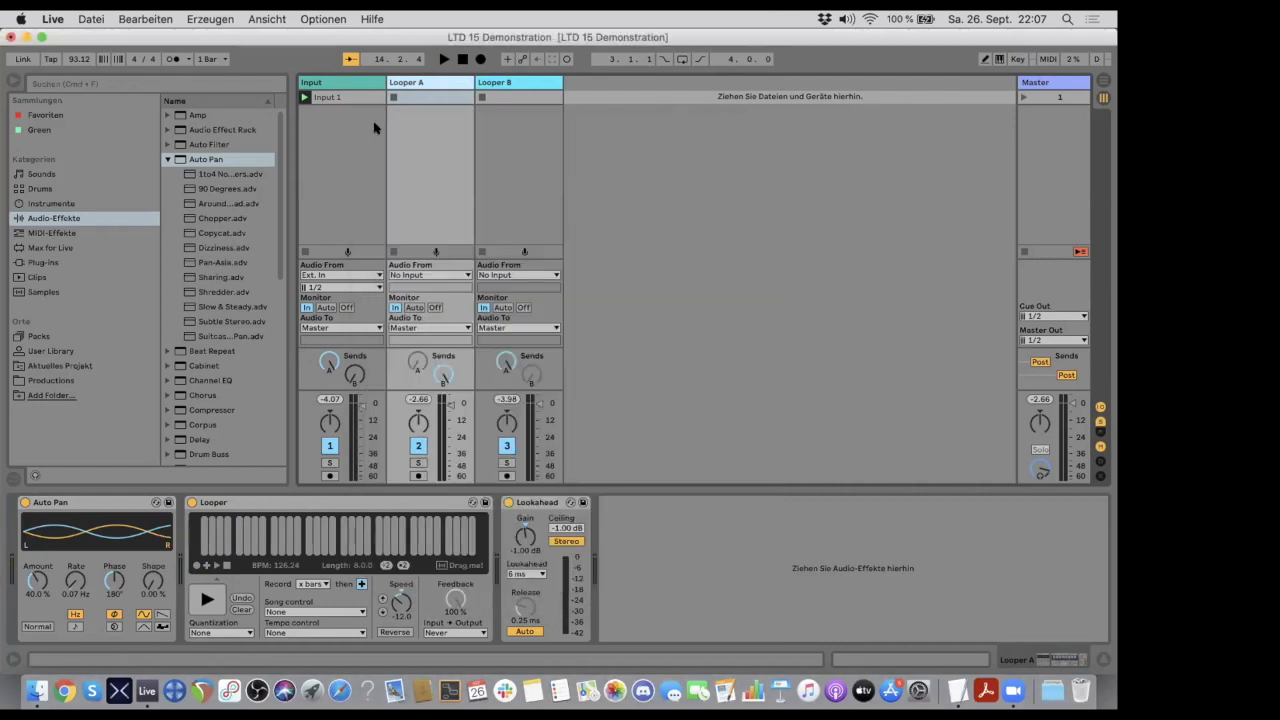
left_click(418, 328)
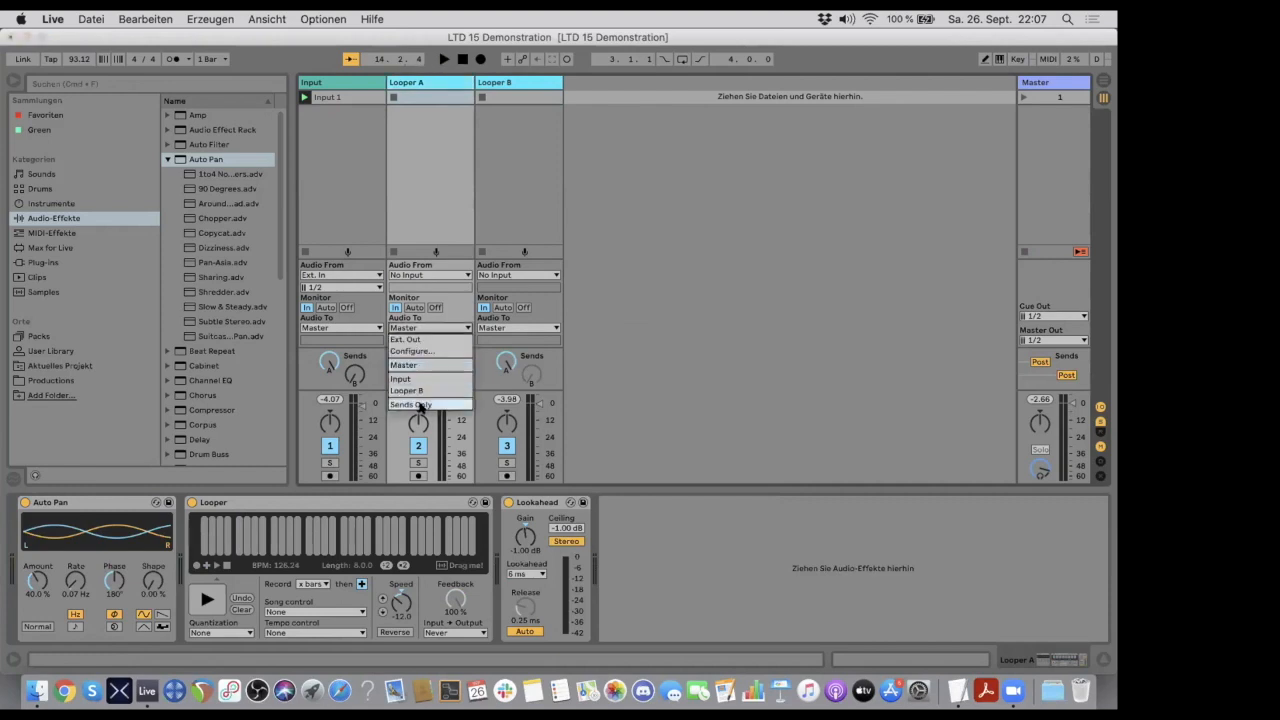
left_click(495, 83)
- Alternate between the Looper A and Looper B tracks to compare their Auto Pan, Looper and limiter settings
left_click(495, 83)
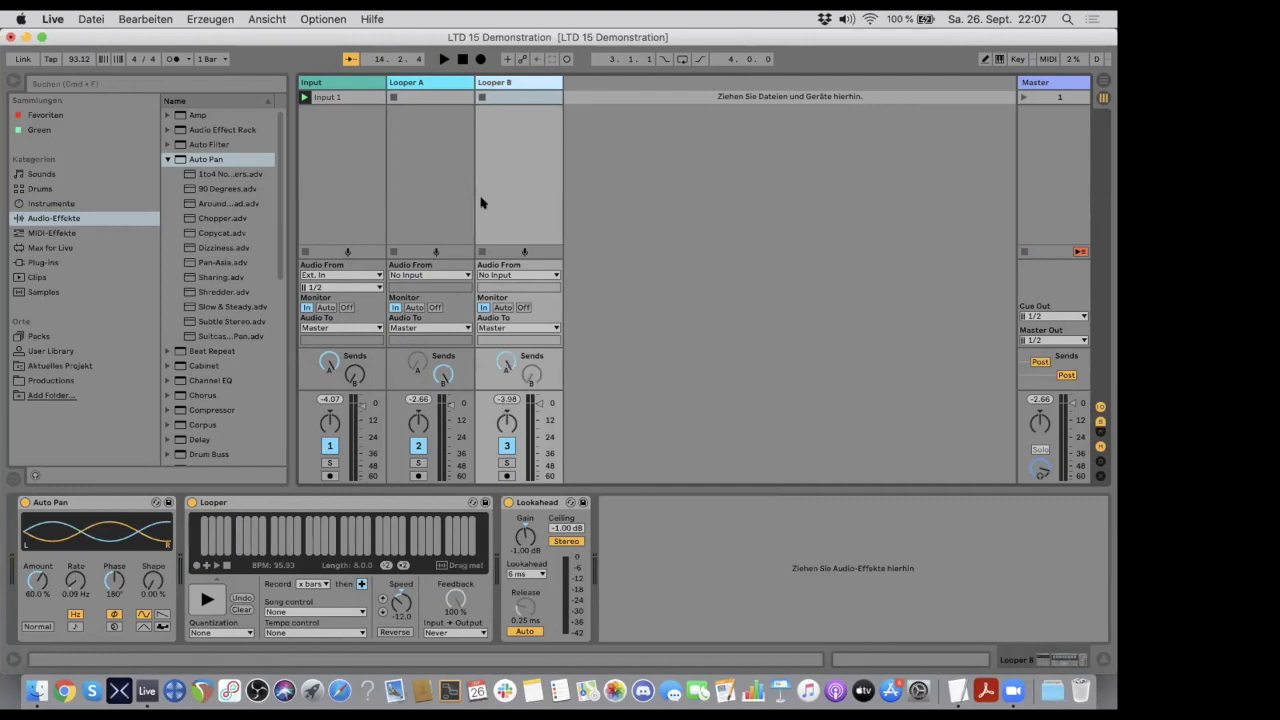
left_click(441, 84)
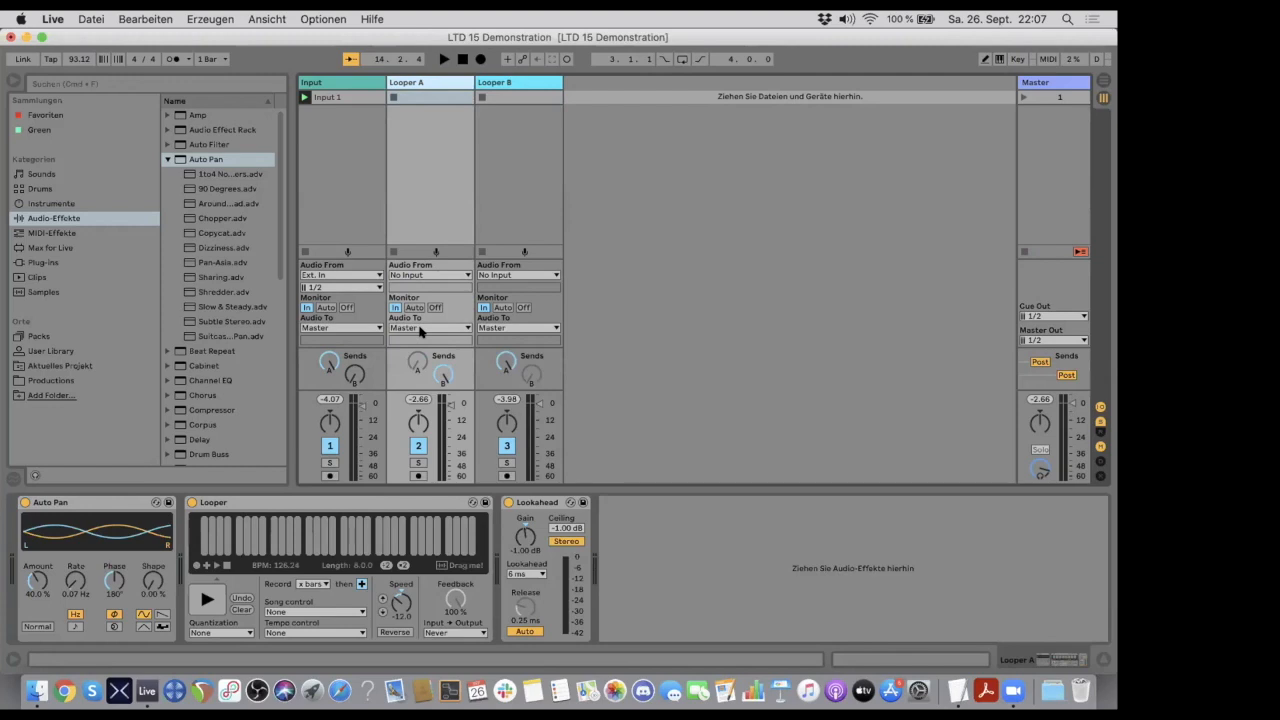
left_click(505, 82)
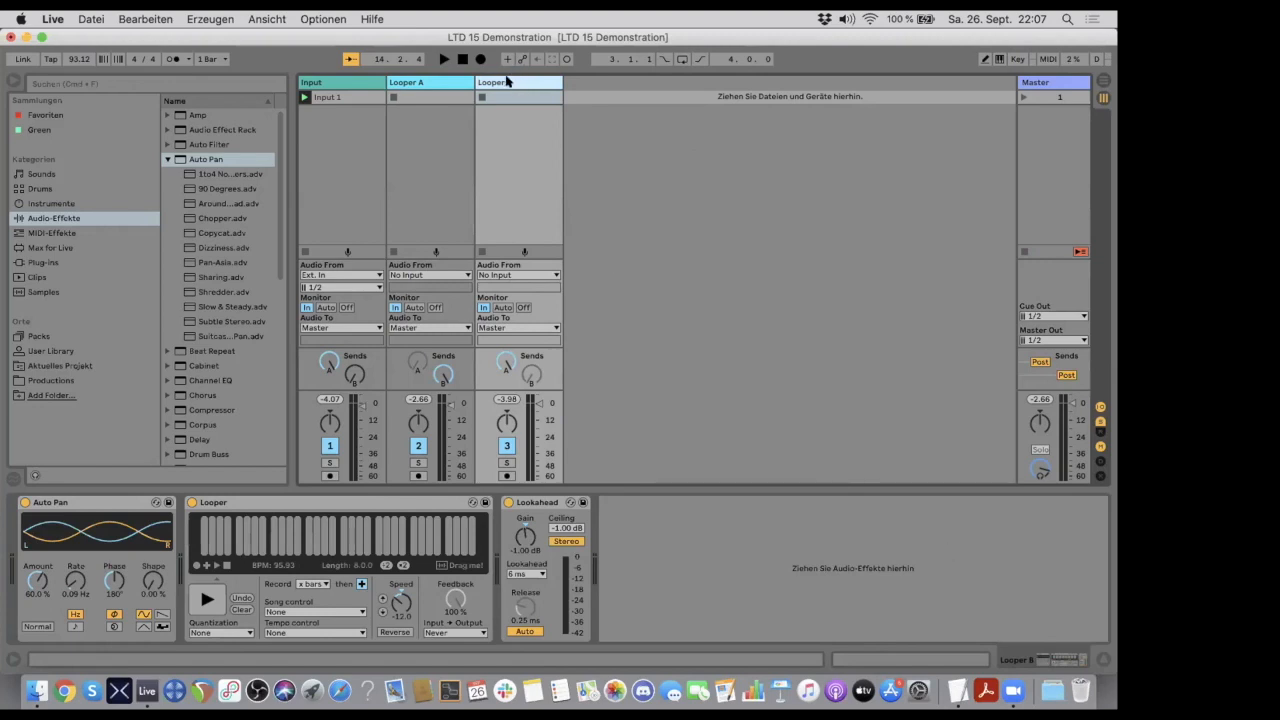
left_click(431, 82)
left_click(494, 83)
left_click(423, 82)
left_click(510, 83)
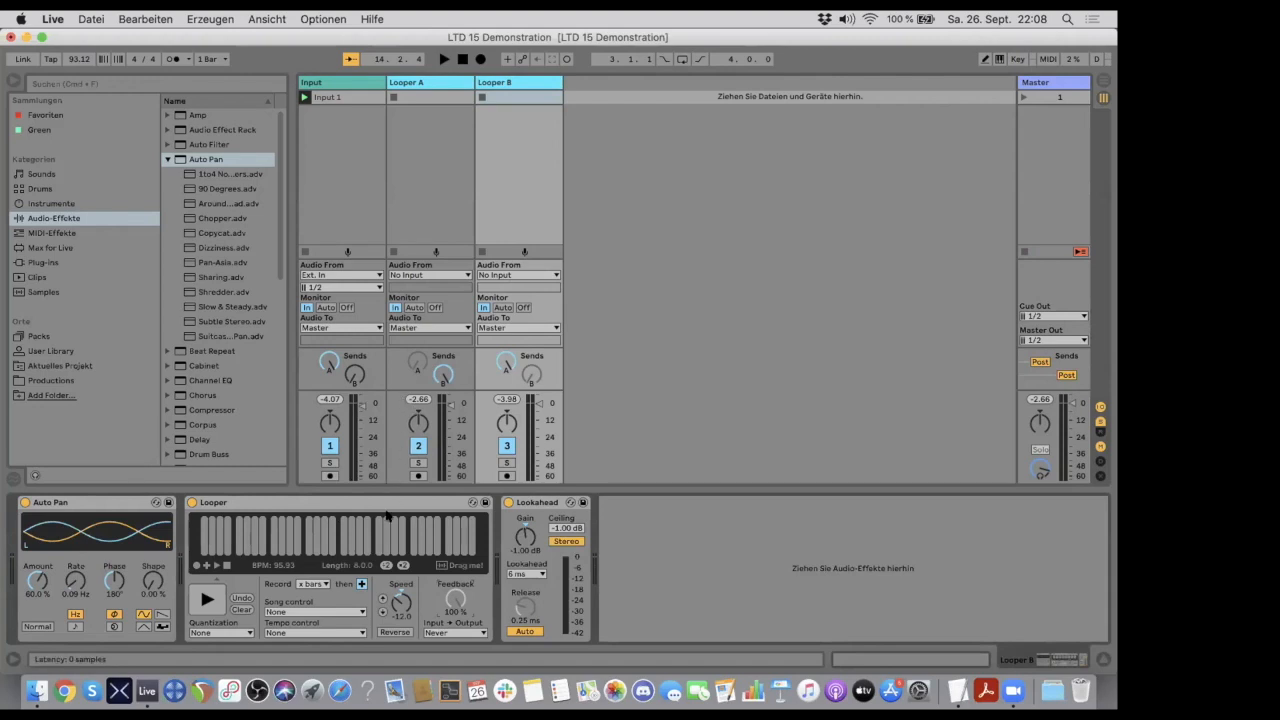
left_click(426, 79)
left_click(502, 81)
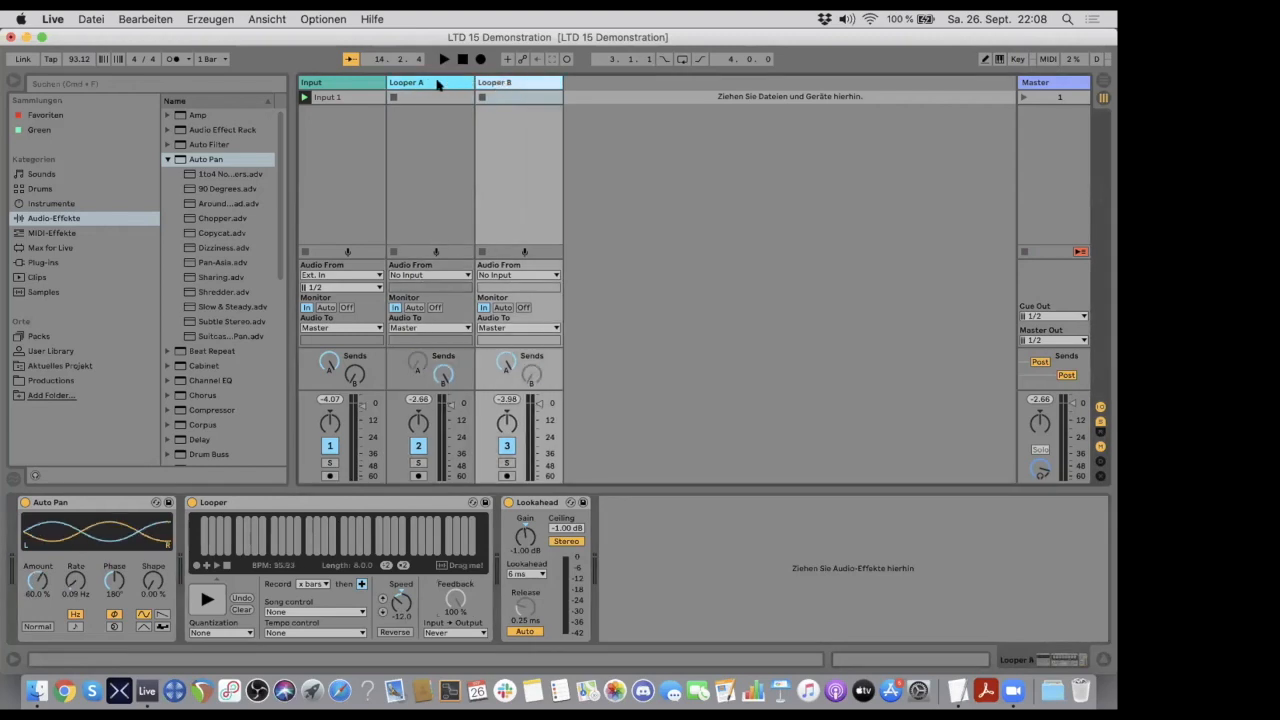
left_click(437, 85)
left_click(498, 82)
- Turn Looper B's send A and Looper A's send B down fully, and select Looper B's Looper device
left_click_drag(501, 356, 501, 430)
left_click_drag(442, 376, 442, 450)
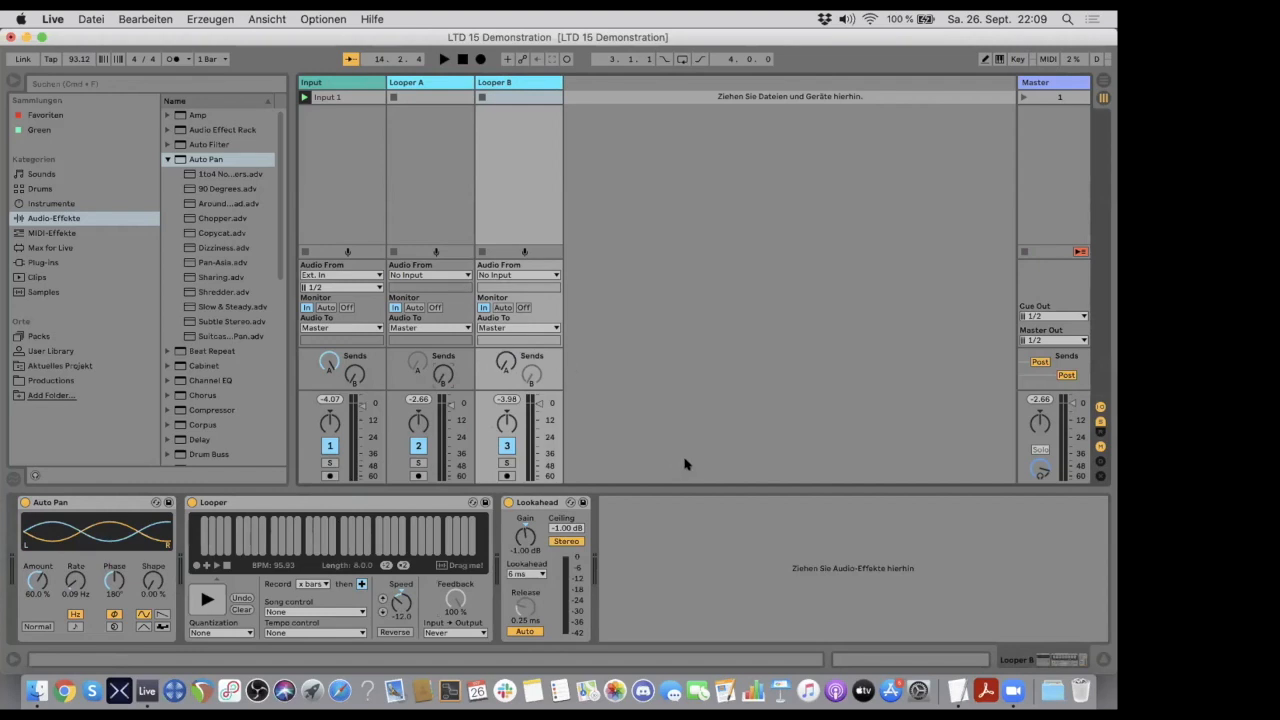
left_click(684, 500)
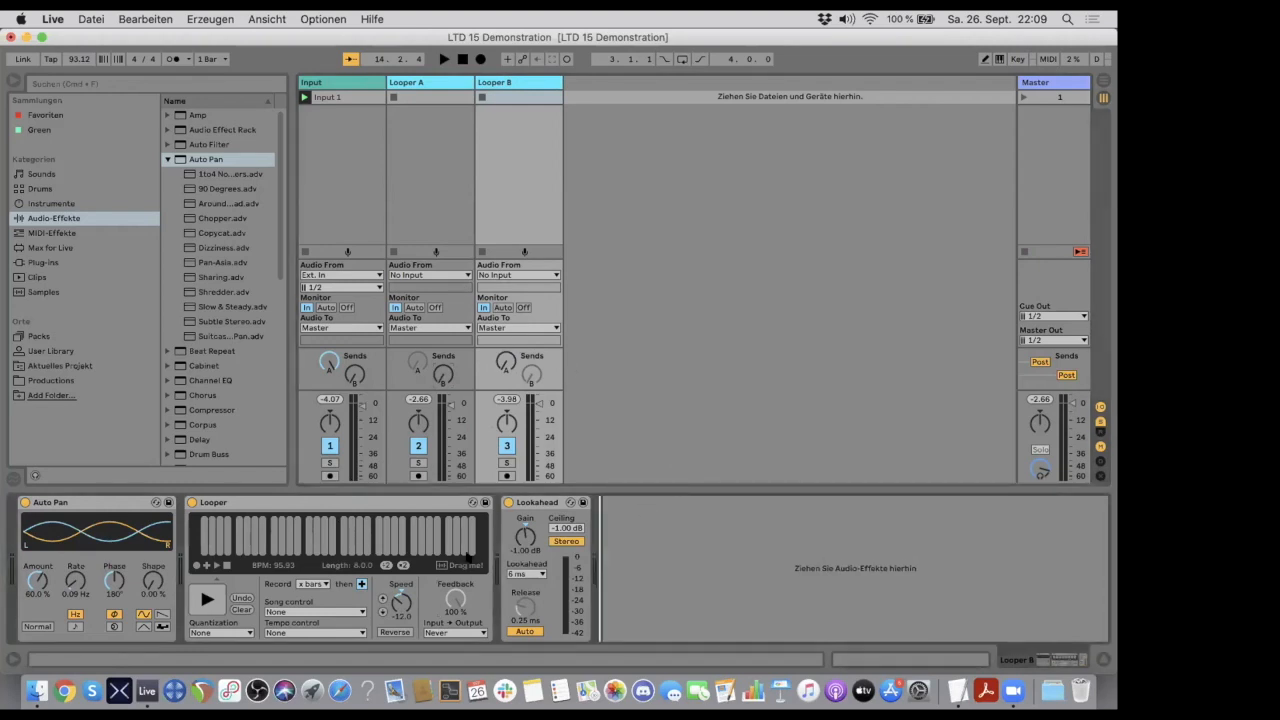
left_click(434, 502)
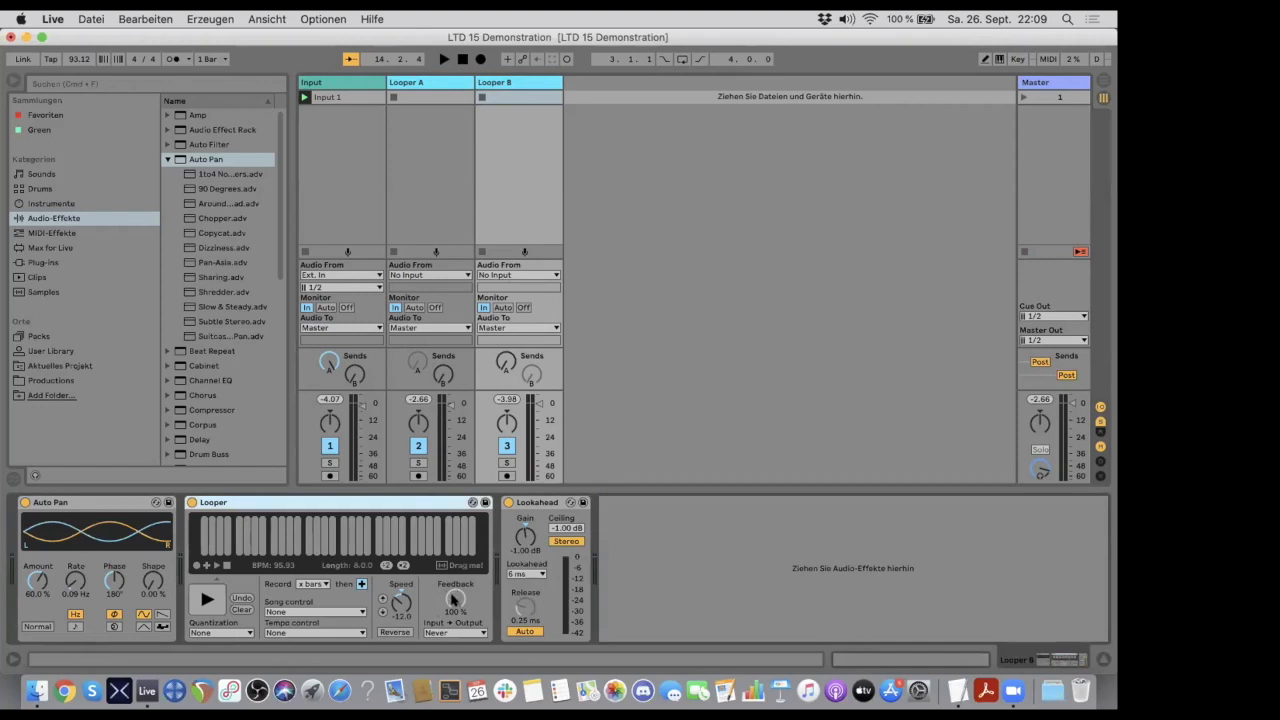
- Set the Looper feedback on both Looper tracks to 50% and reset Looper B's speed to 0
left_click_drag(452, 597, 452, 647)
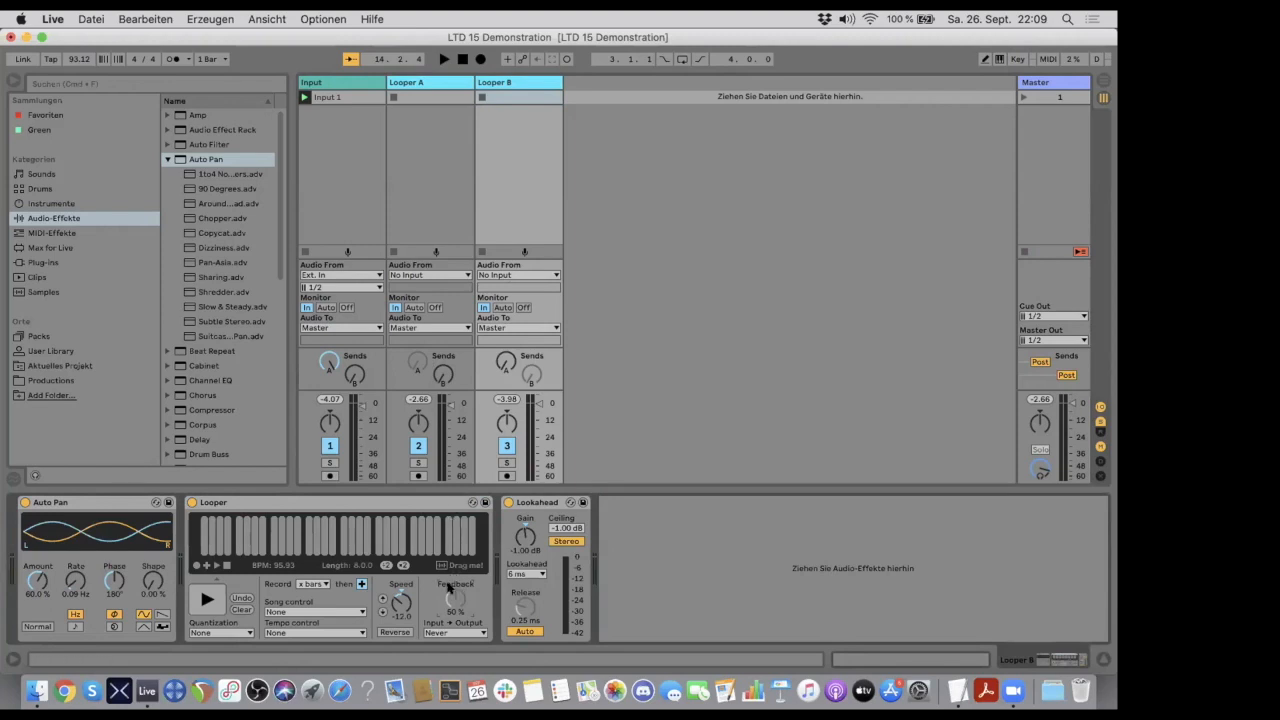
left_click(452, 84)
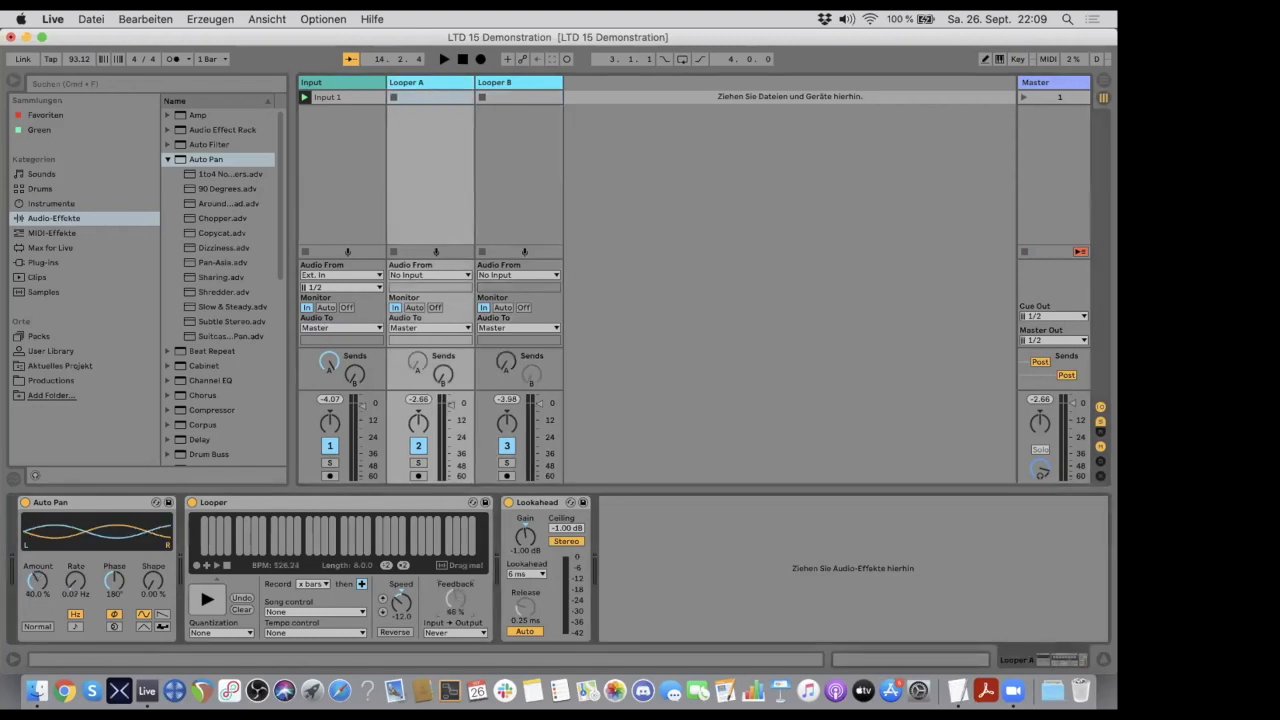
left_click_drag(453, 600, 453, 602)
left_click(513, 83)
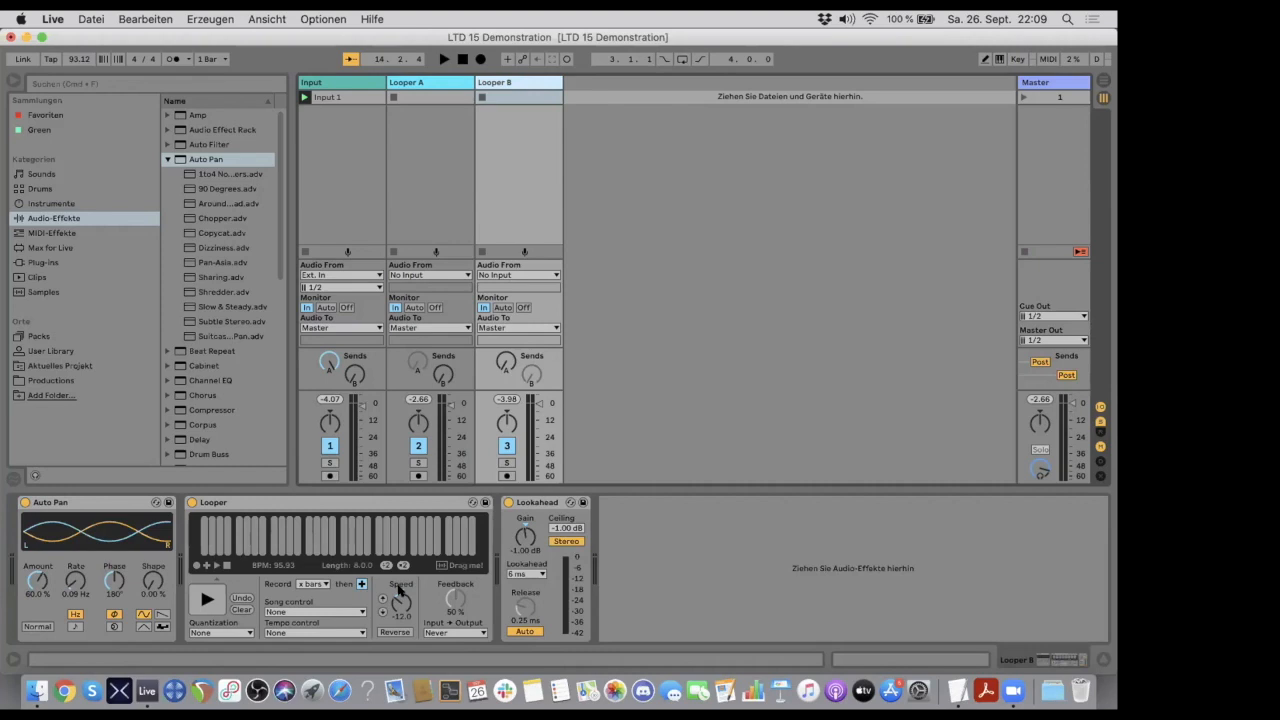
double_click(398, 590)
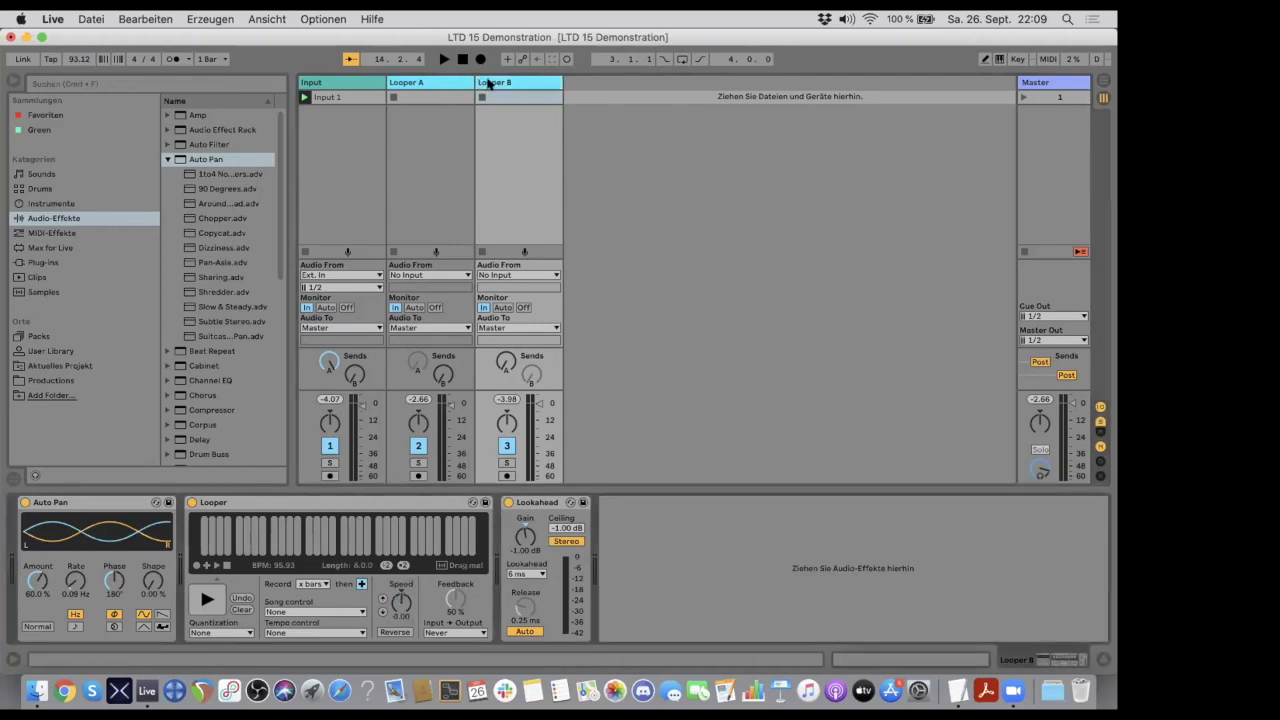
- Alternate between the Looper A and Looper B tracks to compare their device chains and Looper settings
left_click(501, 82)
left_click(443, 83)
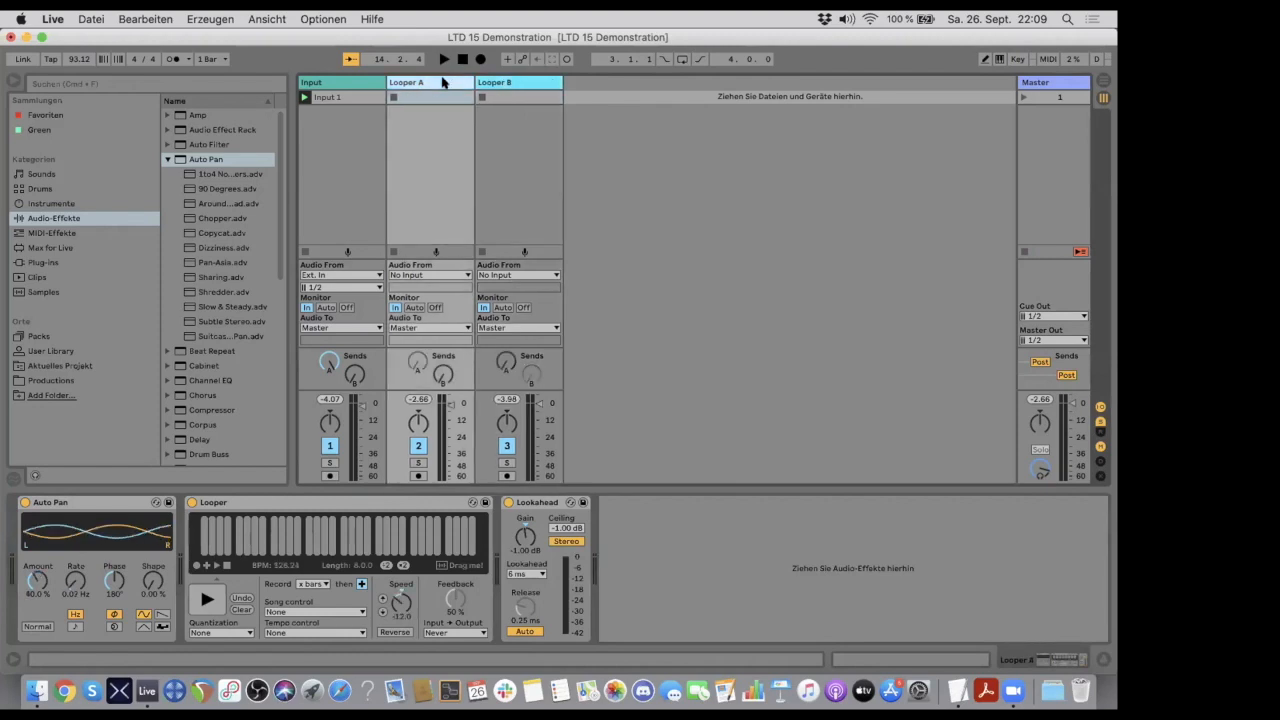
left_click(507, 83)
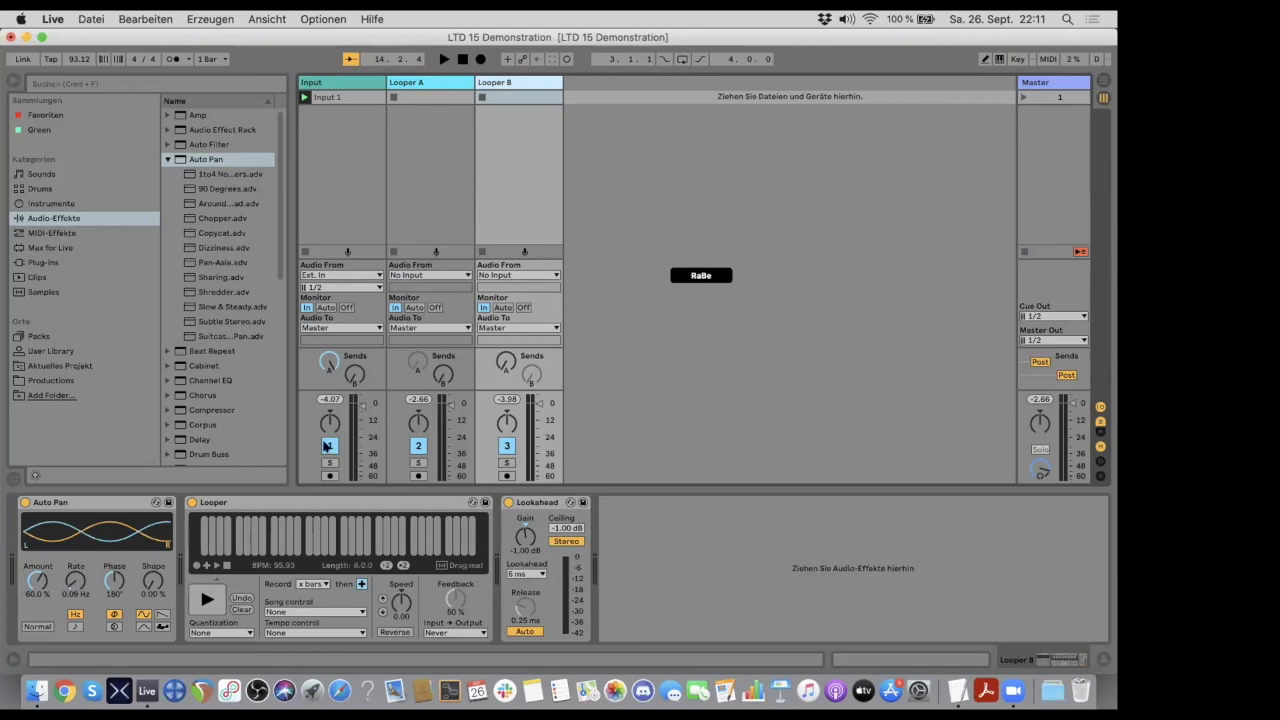
left_click(297, 503)
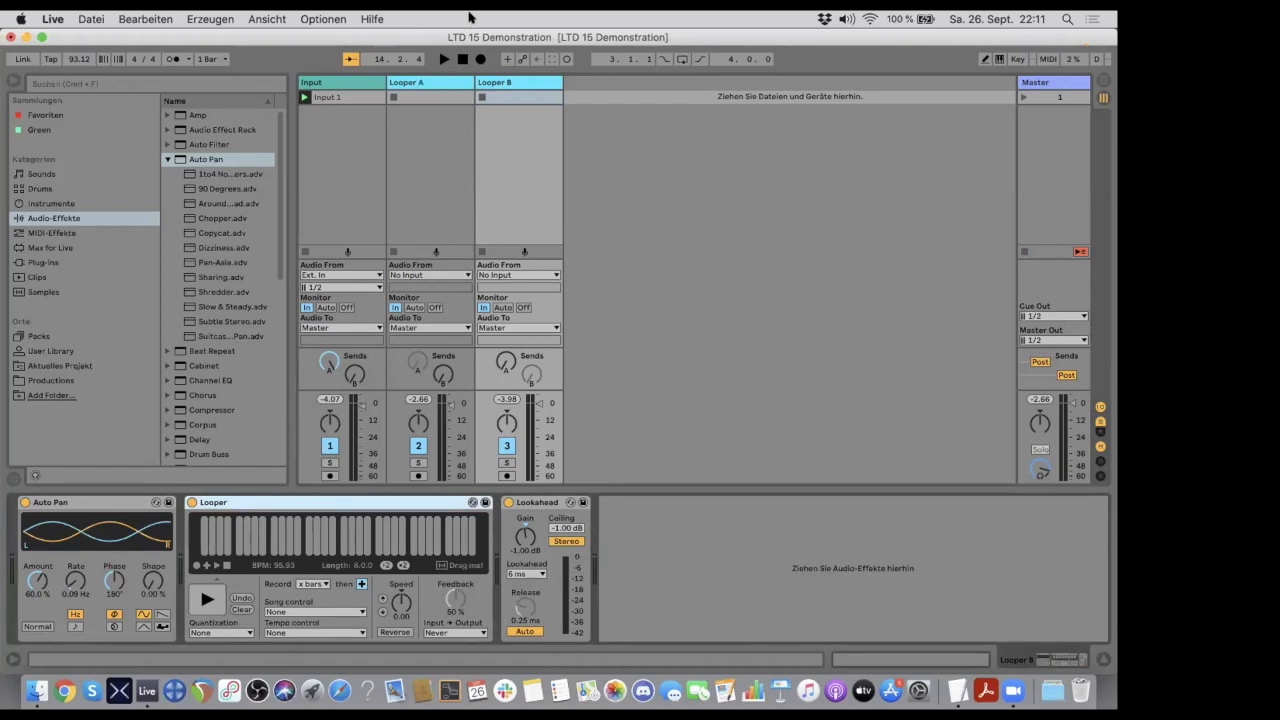
left_click(443, 82)
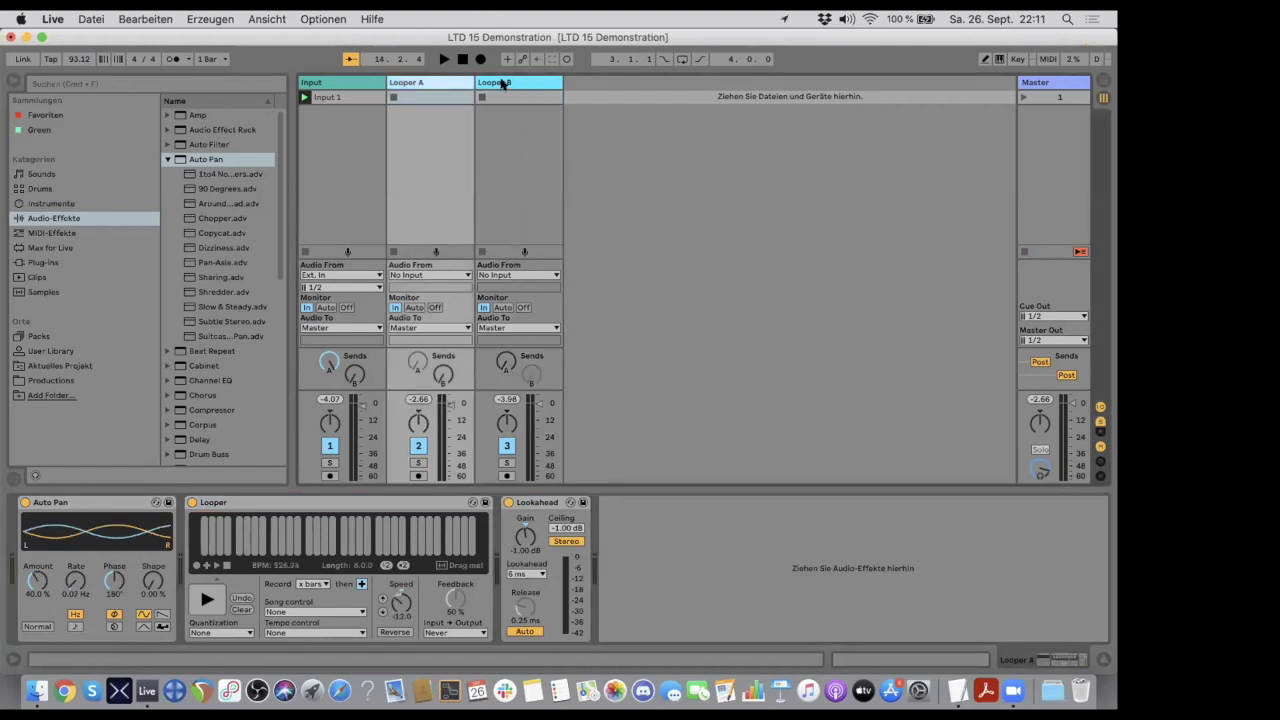
left_click(503, 83)
left_click(446, 84)
left_click(496, 82)
left_click(427, 84)
left_click(503, 82)
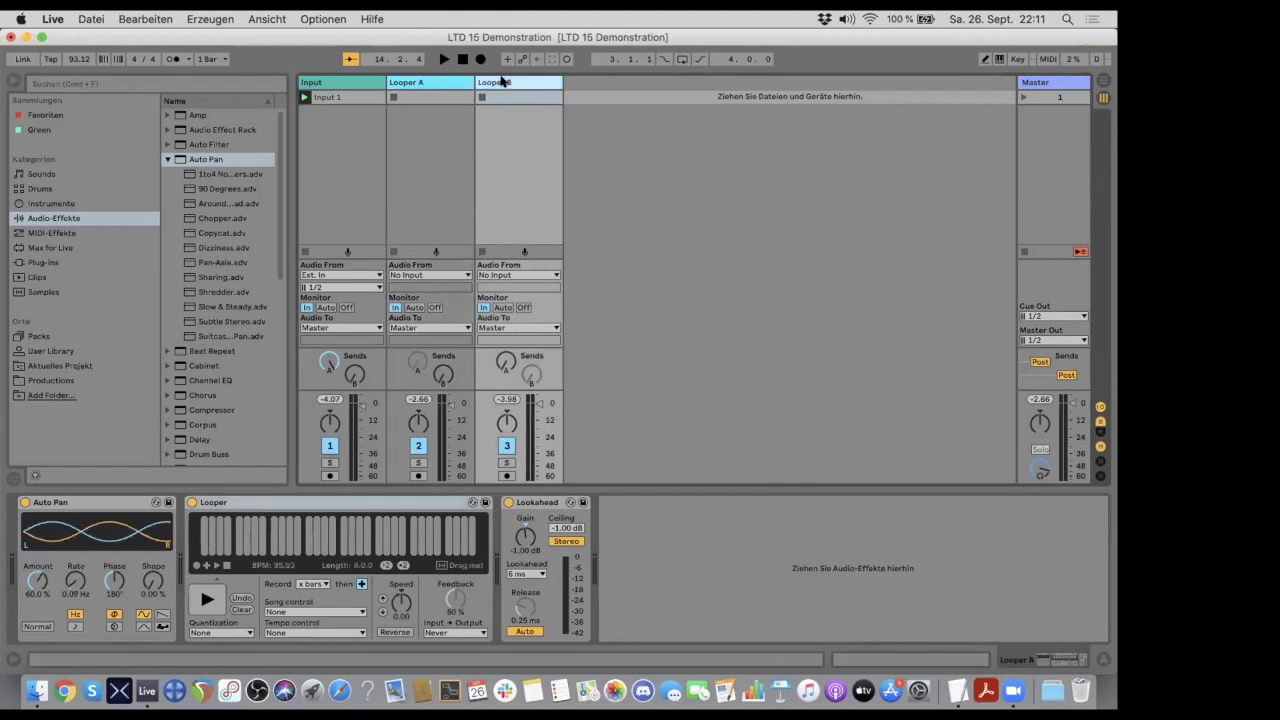
left_click(436, 84)
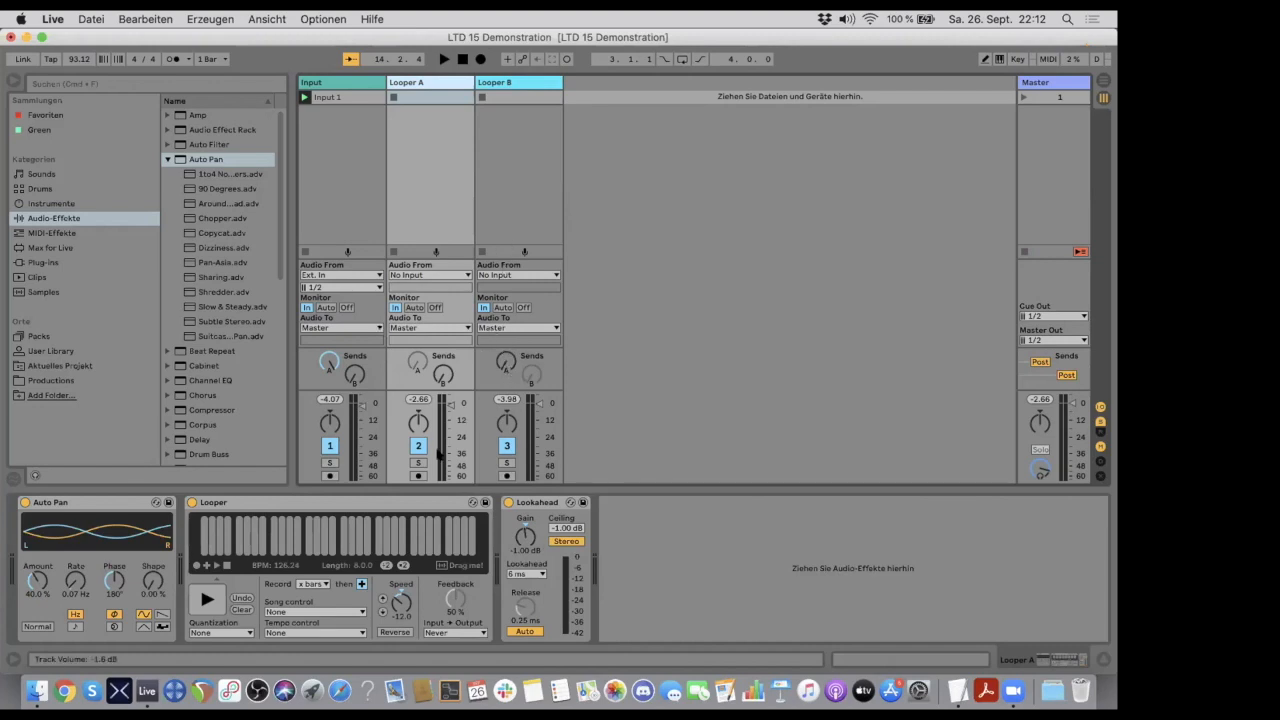
- Insert the Reverb hall preset Long Tail between Looper A's Looper and Lookahead limiter, and set its Dry/Wet to 50%
left_click(406, 503)
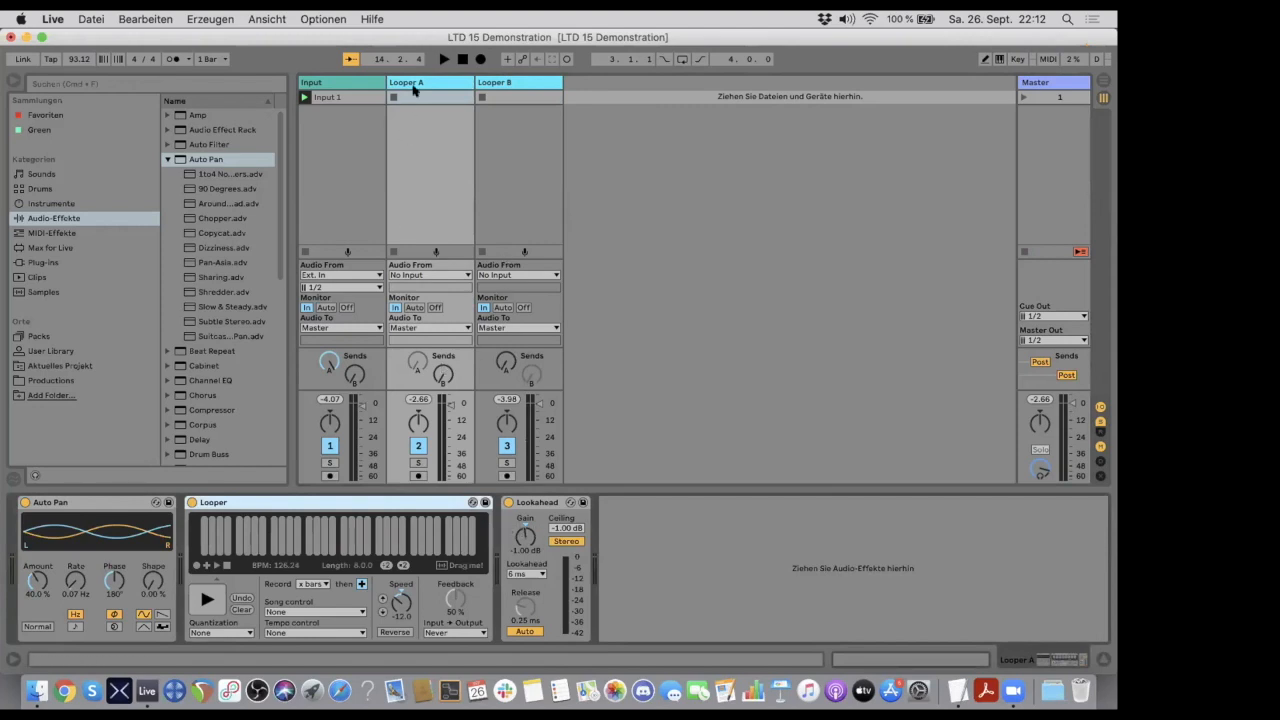
scroll(197, 292, "down", 5)
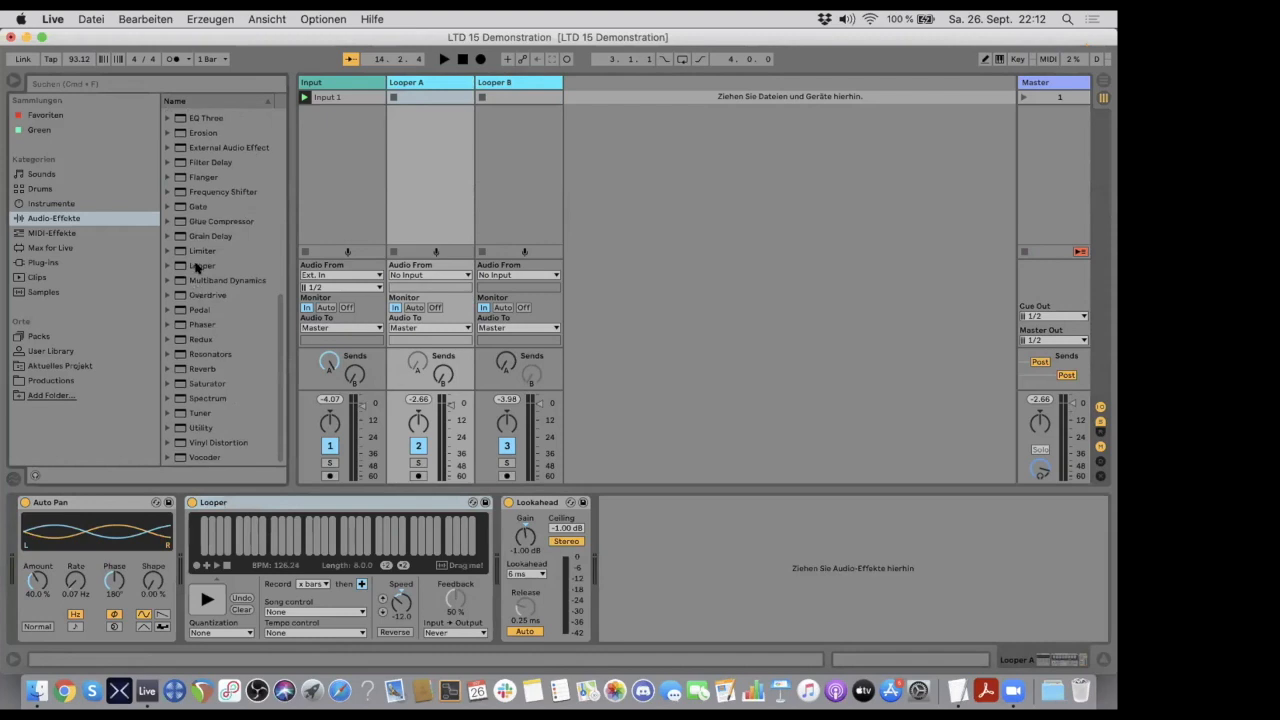
left_click(169, 371)
left_click(172, 340)
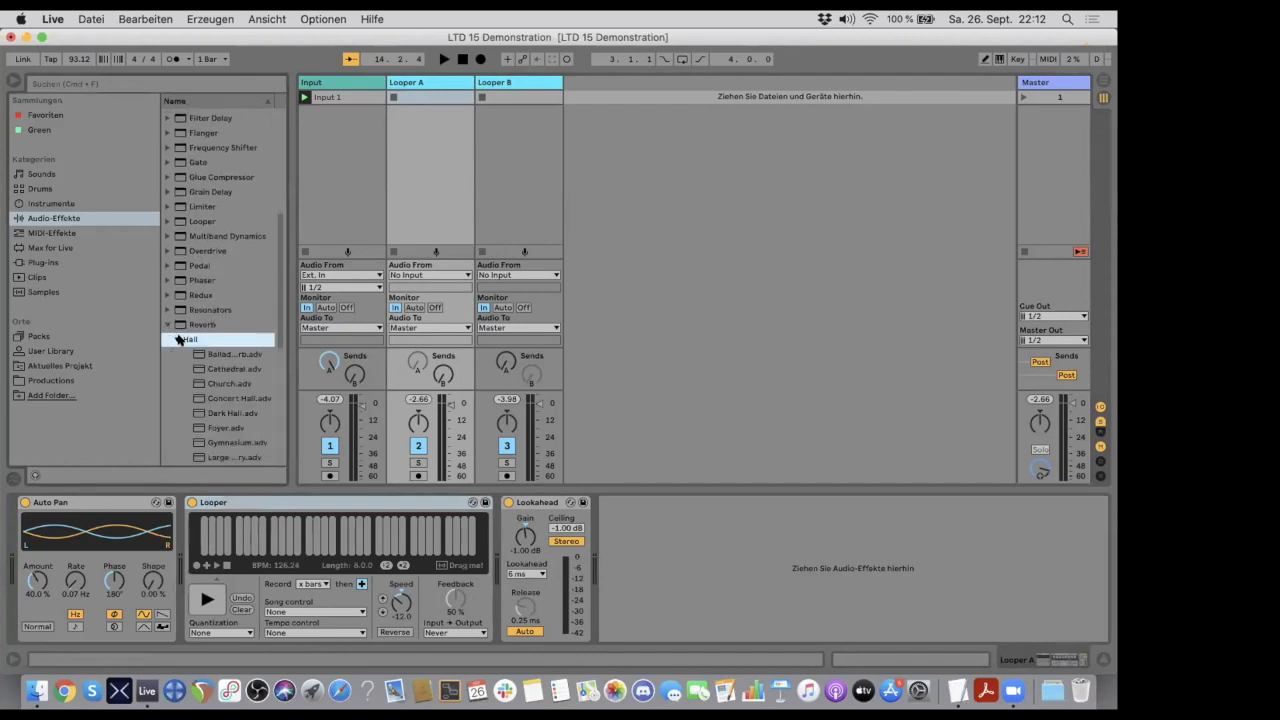
scroll(214, 343, "down", 4)
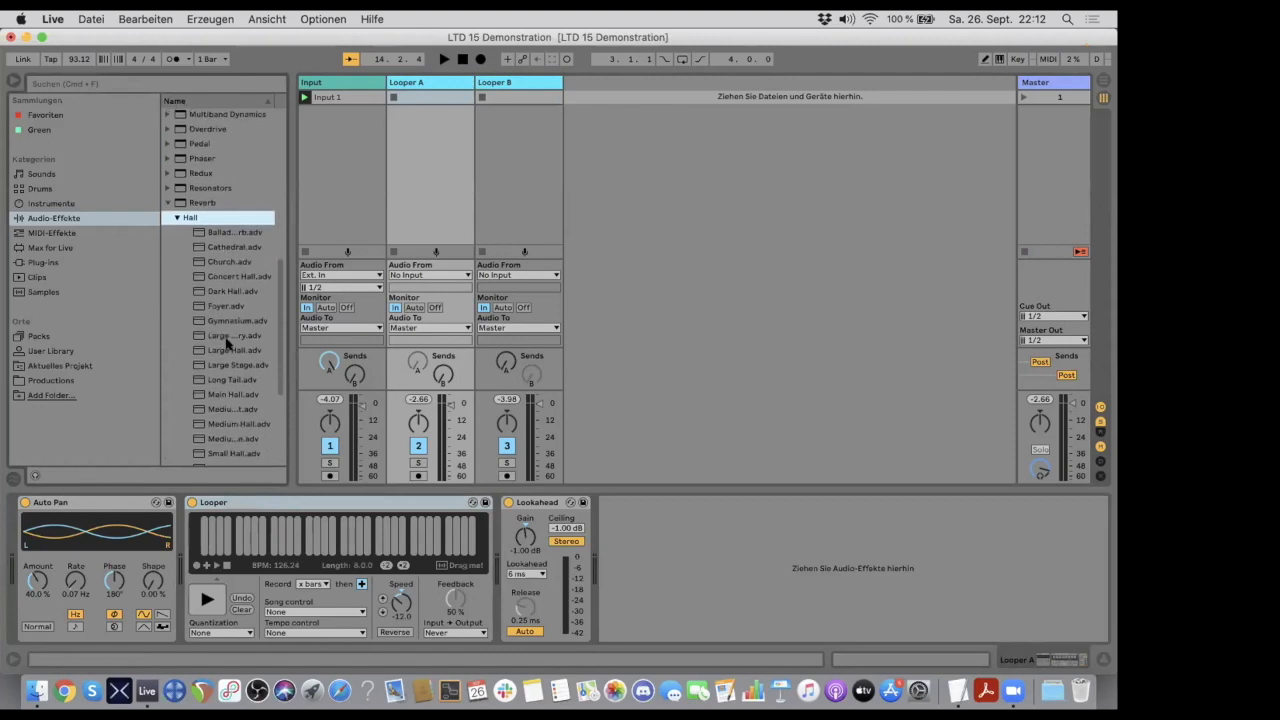
scroll(222, 377, "down", 2)
left_click(220, 342)
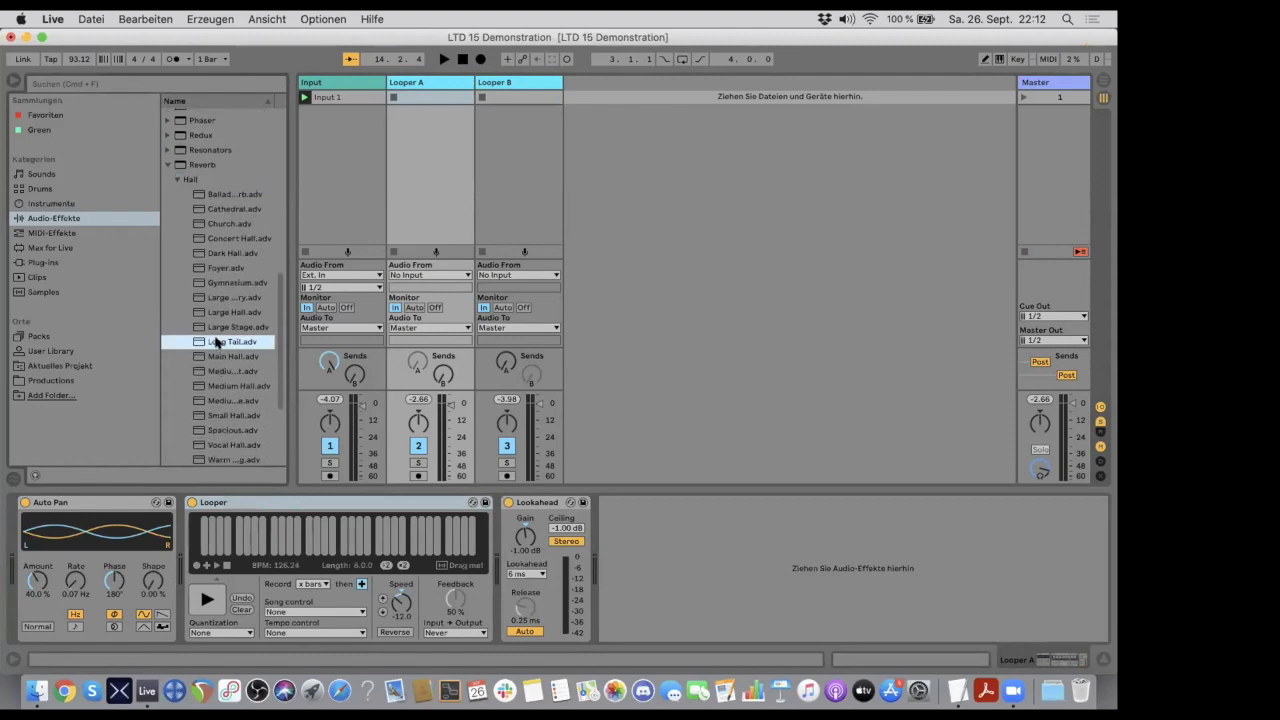
left_click_drag(428, 478, 493, 510)
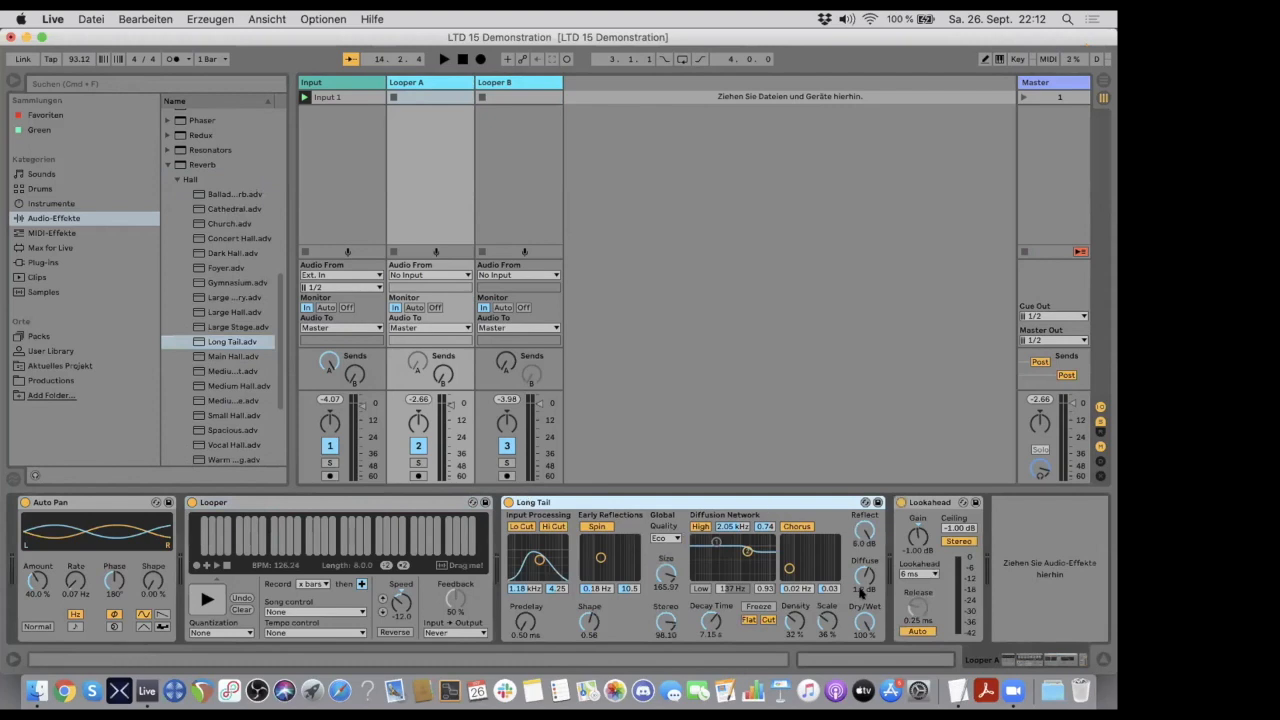
left_click_drag(863, 621, 863, 634)
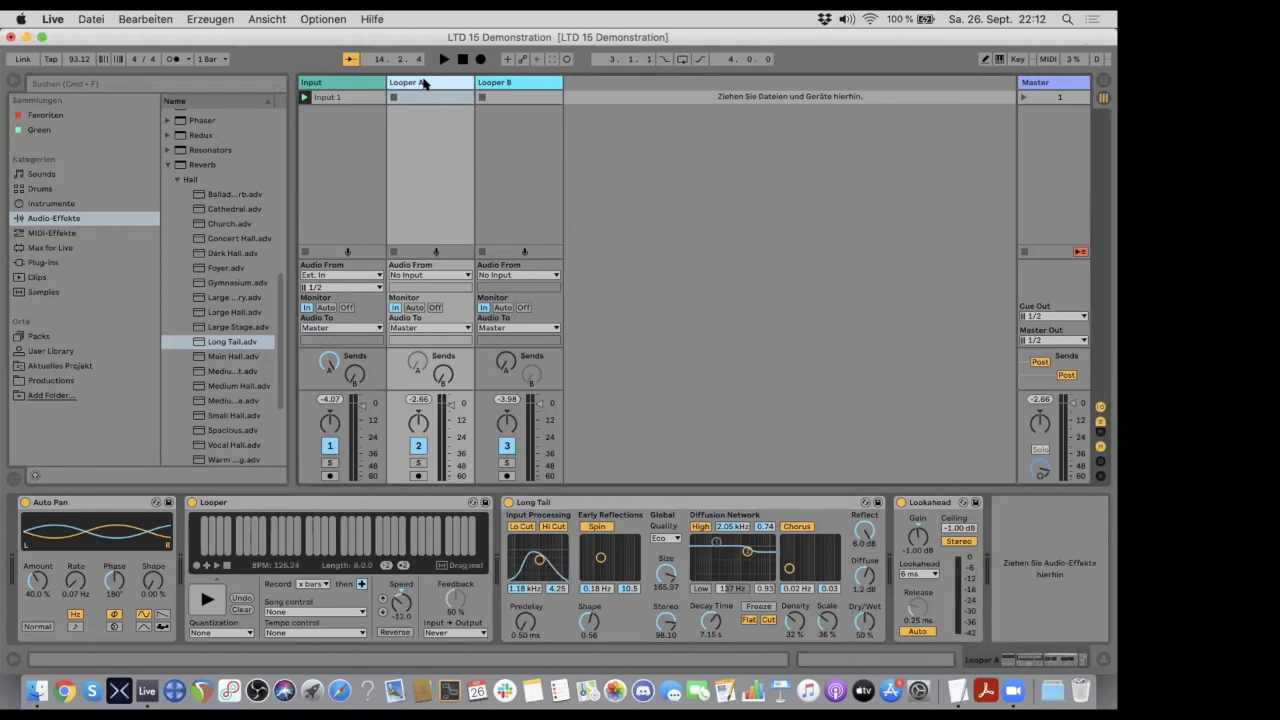
- Reset Looper A's speed to 0 and set the feedback of both Loopers to 100%
left_click(399, 589)
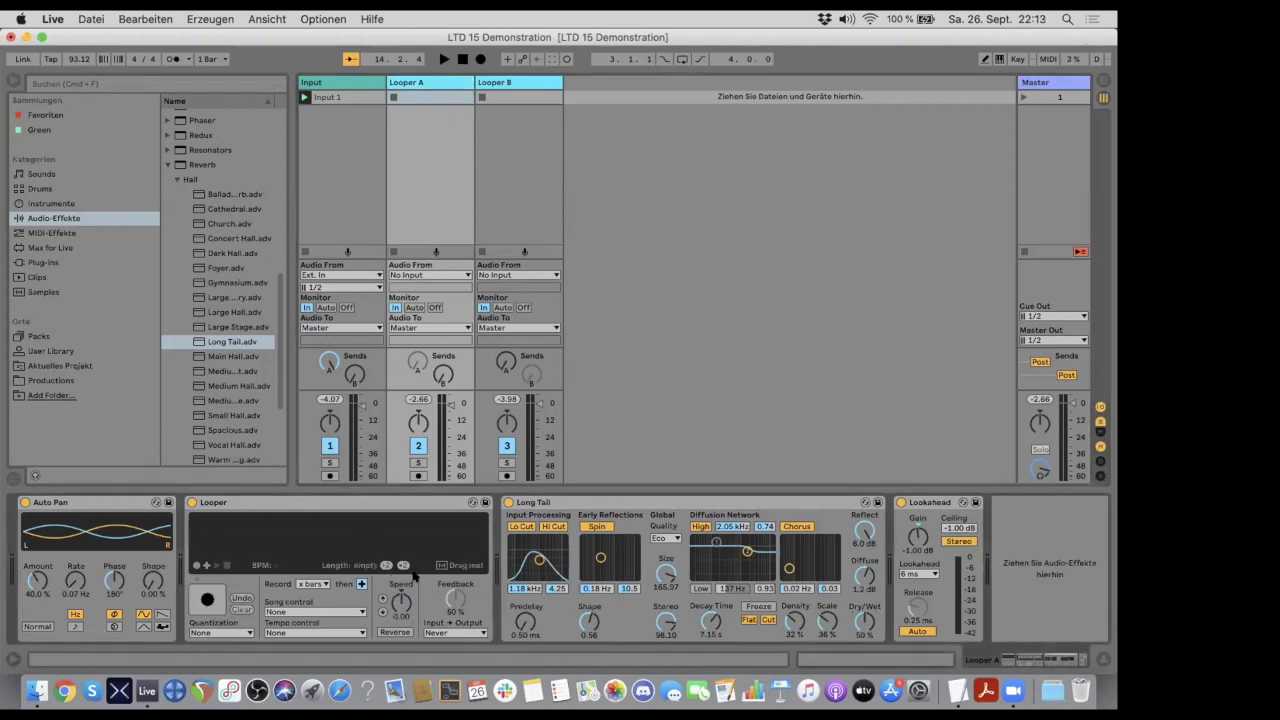
left_click(488, 82)
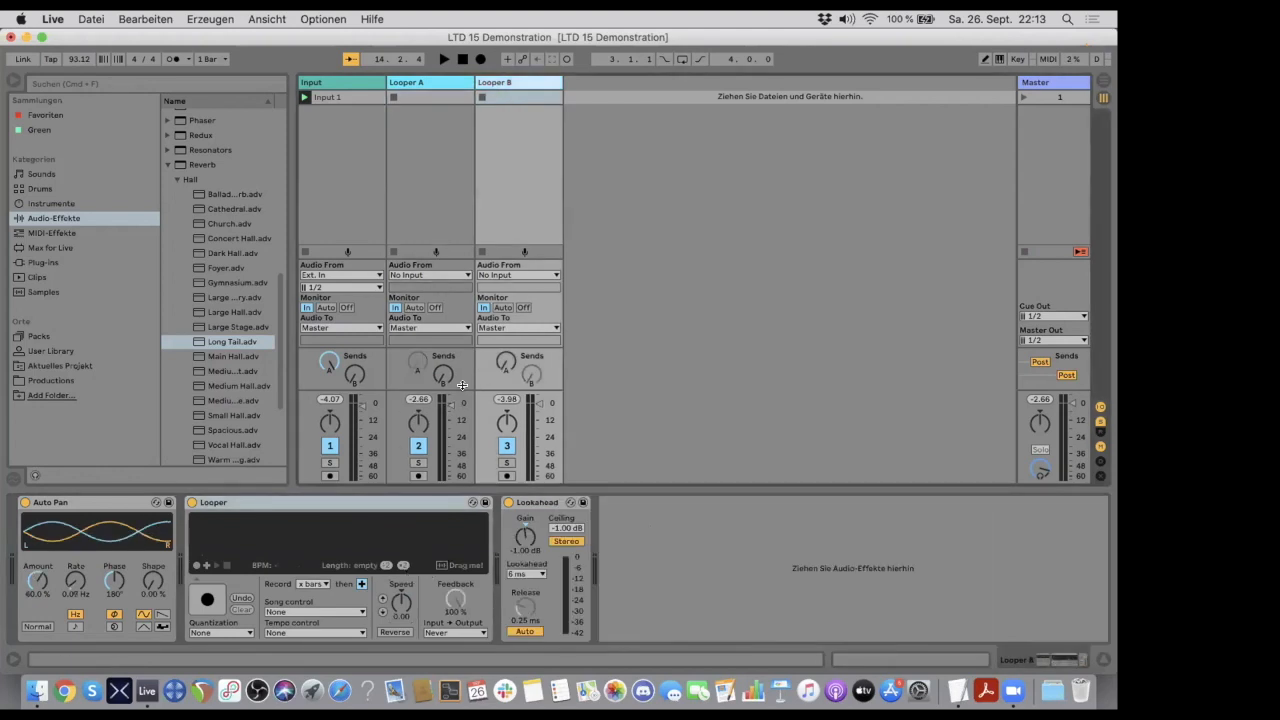
left_click(435, 85)
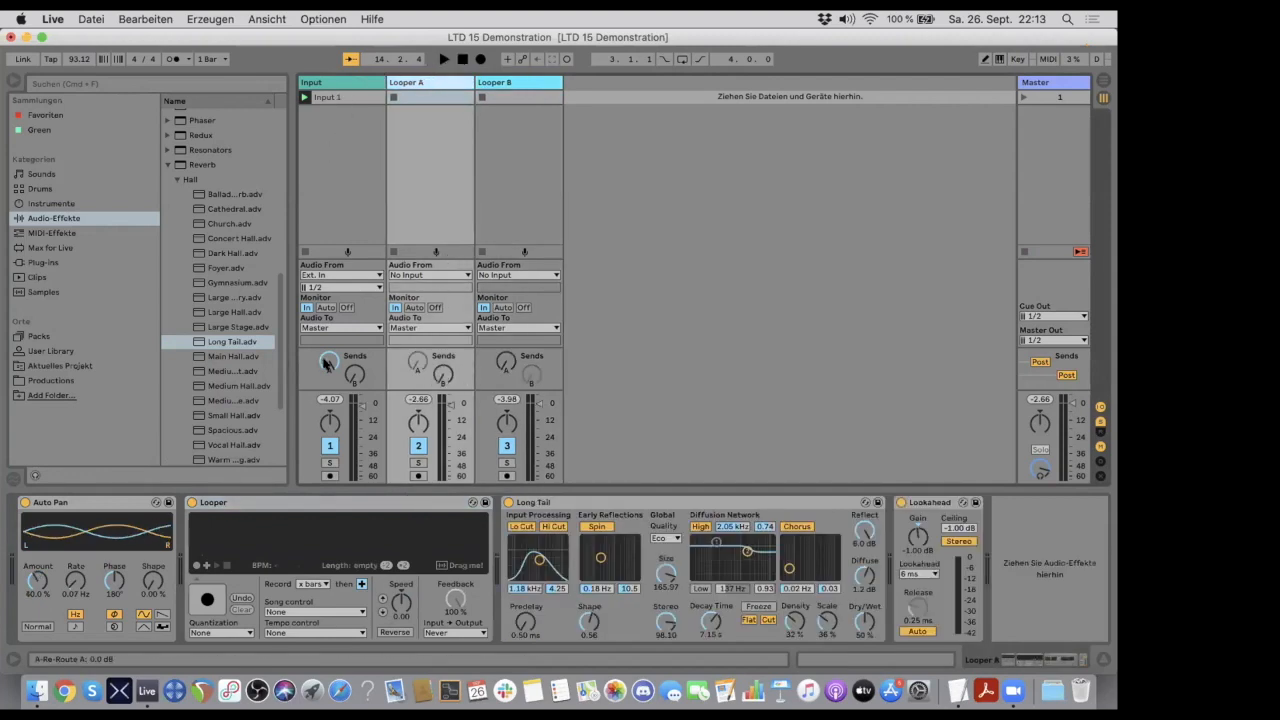
- Record a loop into Looper A during playback and set its Long Tail reverb's Dry/Wet to 74%
left_click(444, 59)
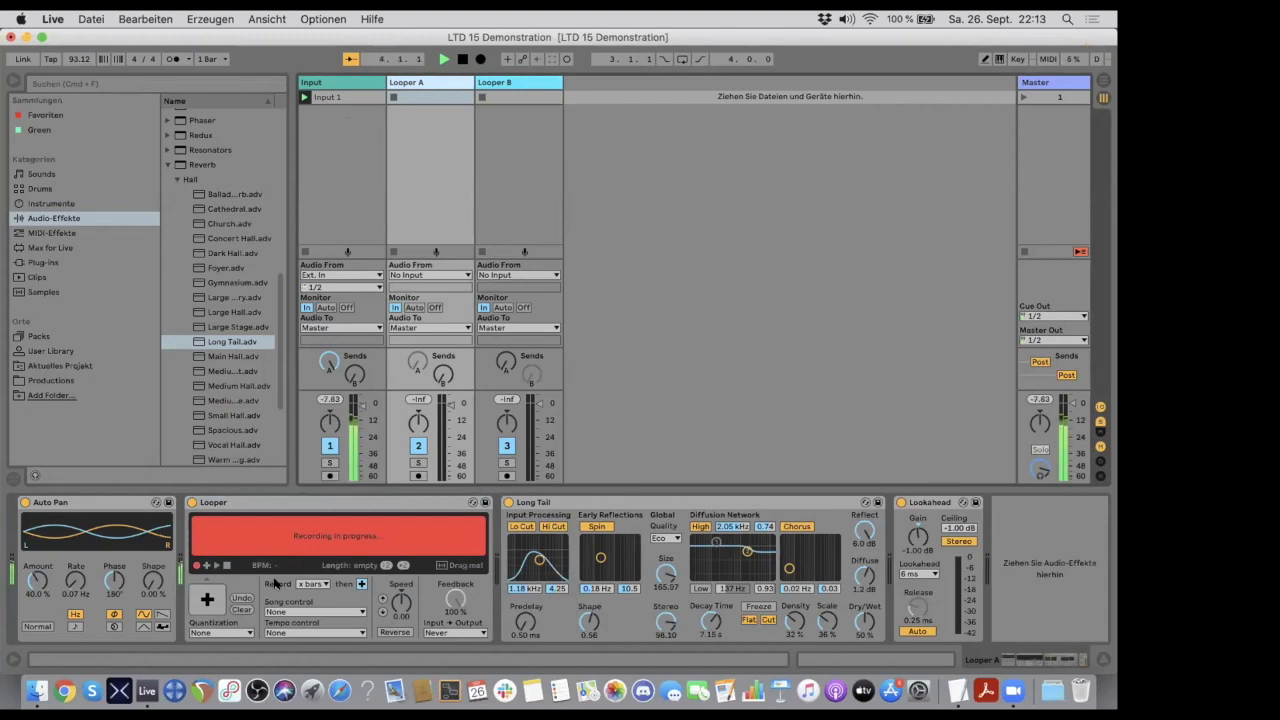
left_click(206, 599)
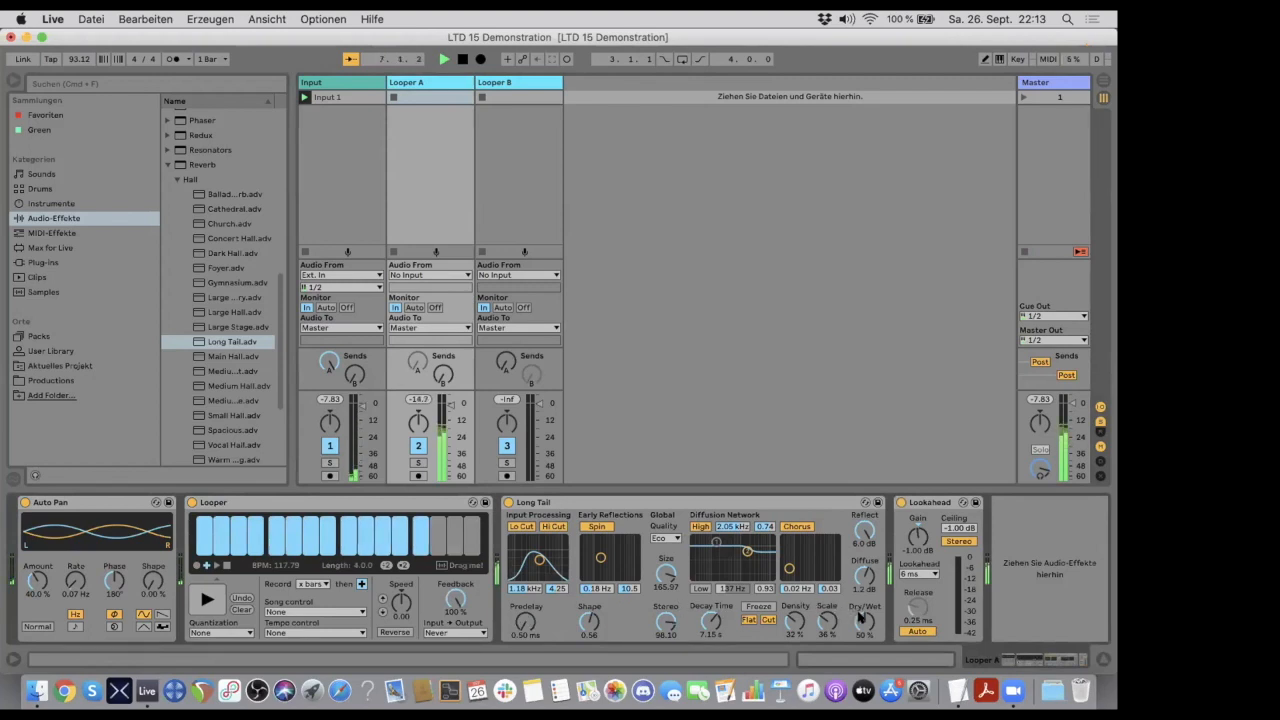
left_click_drag(859, 614, 859, 600)
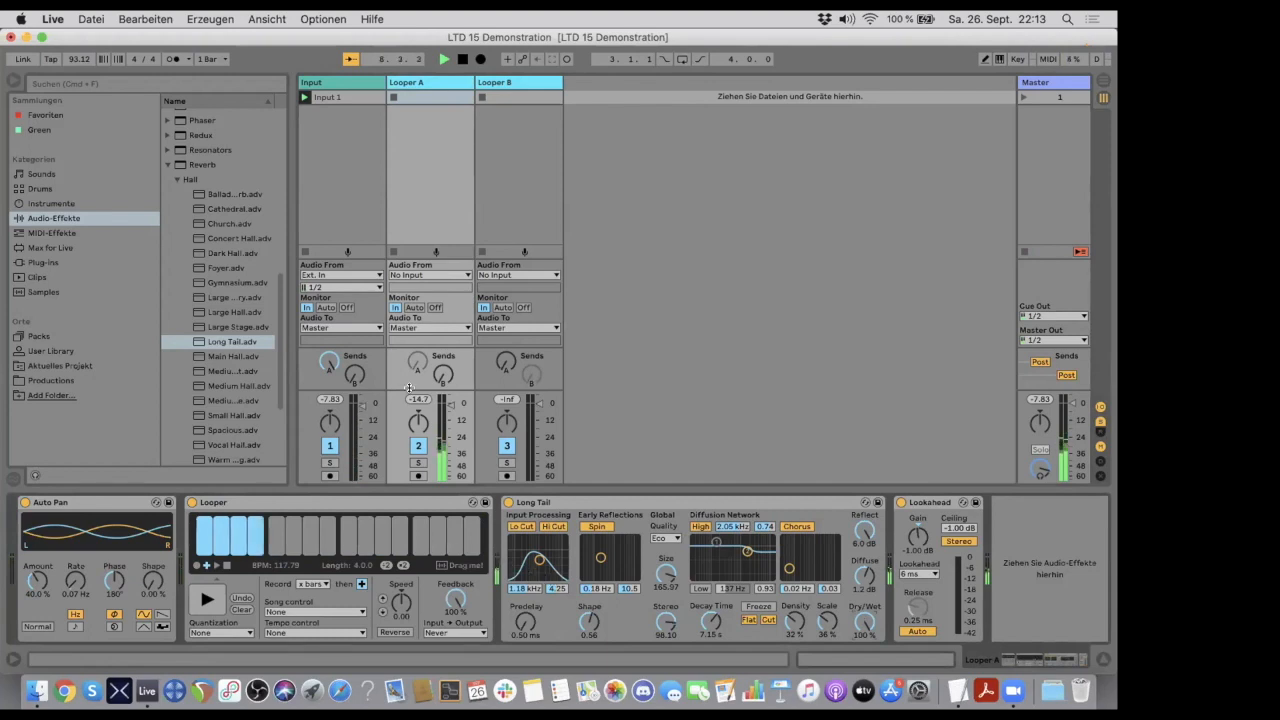
mouse_move(863, 620)
left_mouse_down()
mouse_move(863, 672)
mouse_move(865, 621)
left_mouse_up()
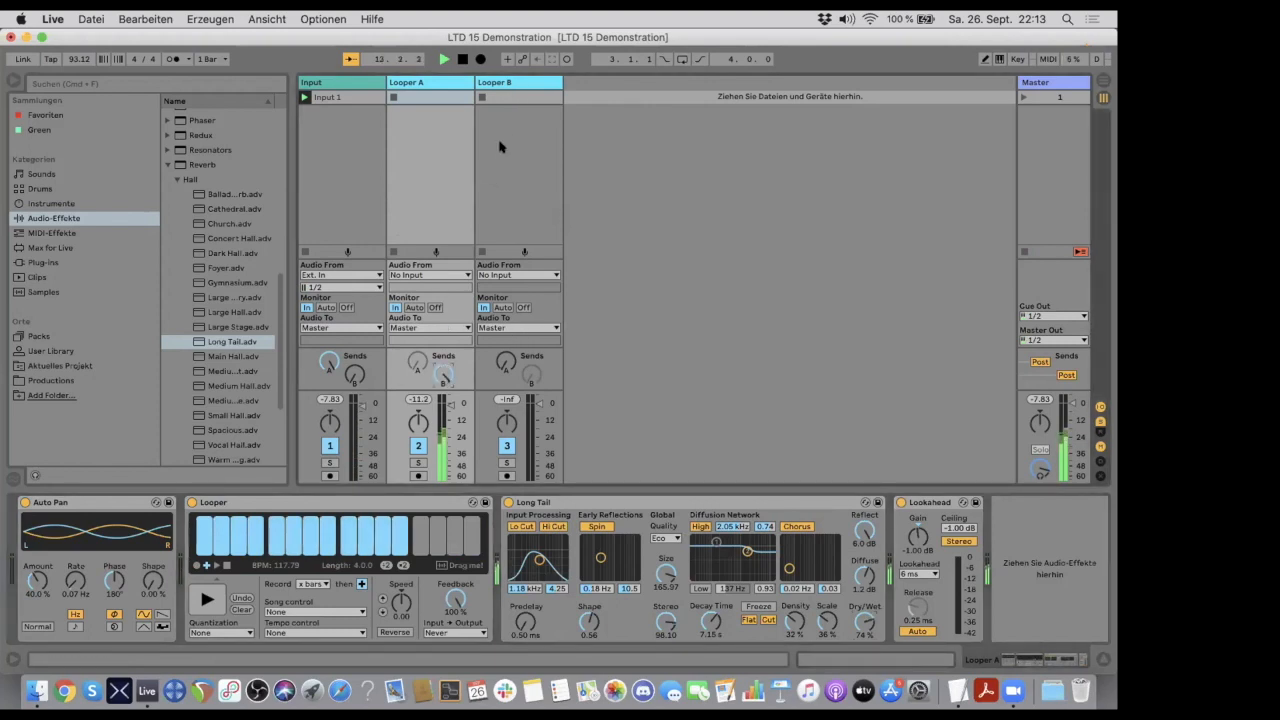
- Record Looper A's reverberated output as a new loop in Looper B's Looper
left_click(513, 84)
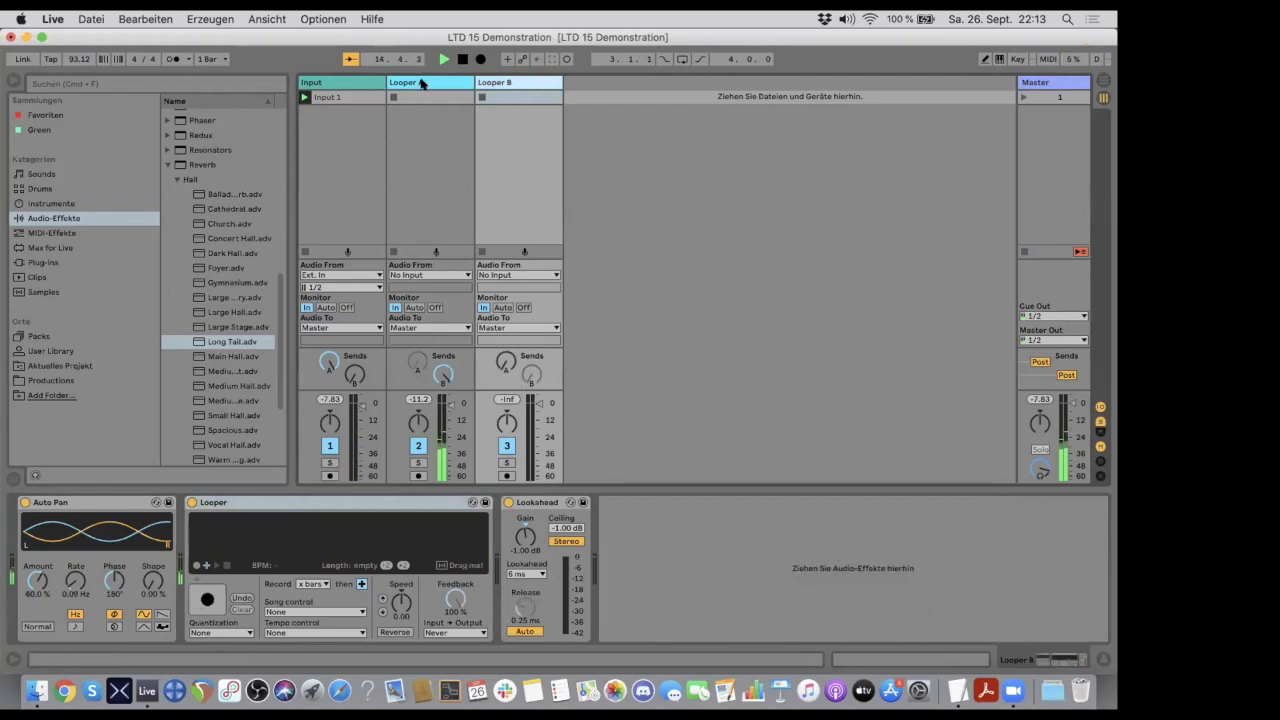
left_click(421, 84)
left_click(513, 83)
left_click(207, 599)
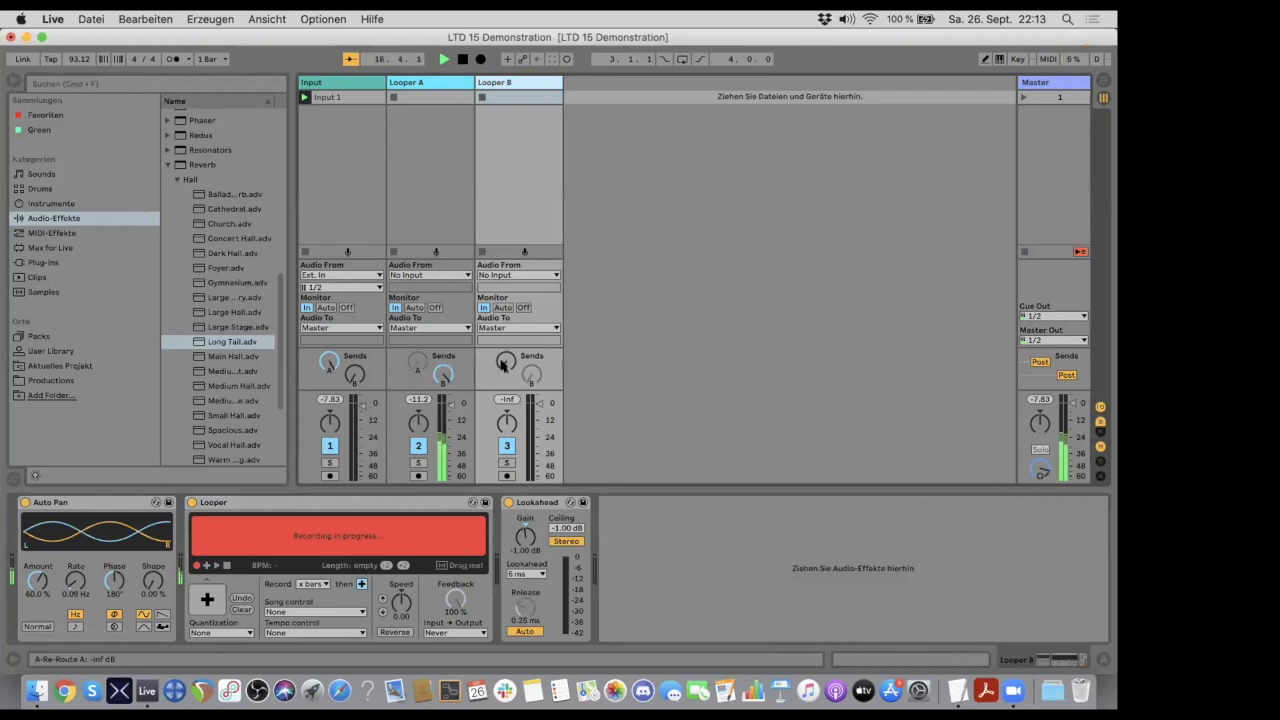
left_click(207, 599)
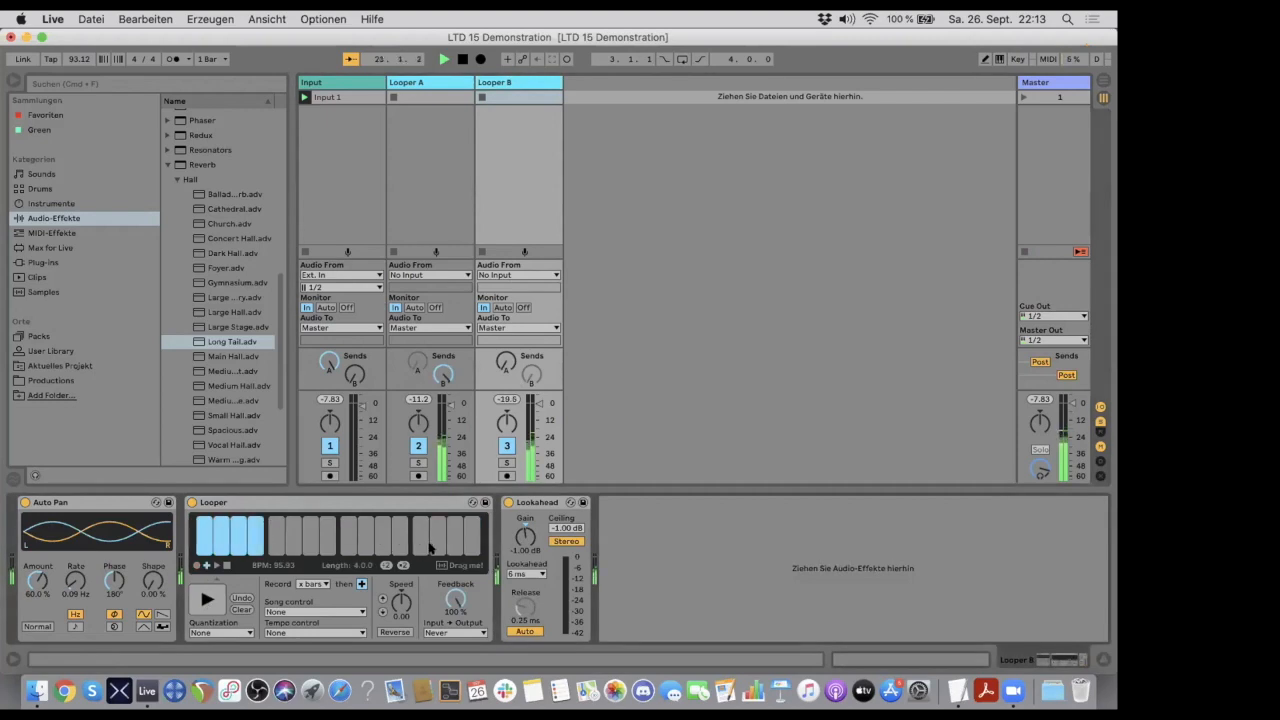
- Set Looper A's Long Tail Dry/Wet to 100% and its Looper feedback to 60%
left_click(436, 86)
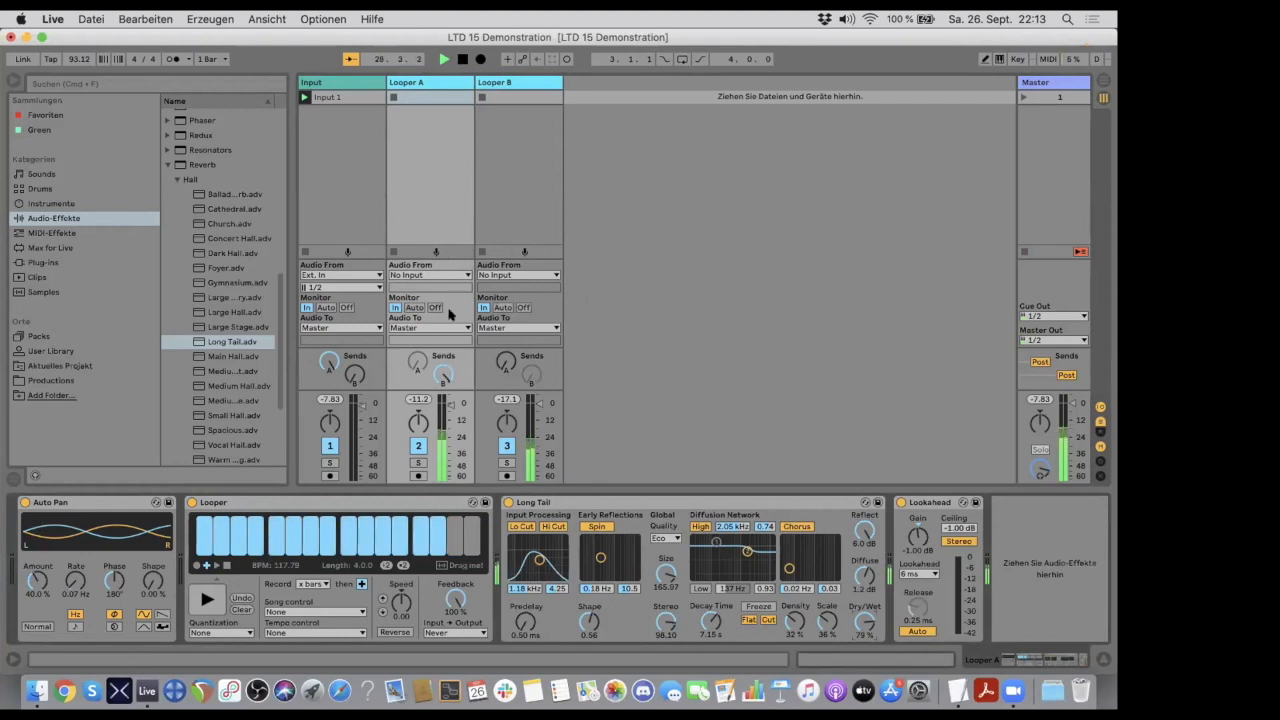
left_click_drag(862, 620, 862, 588)
left_click_drag(455, 600, 455, 665)
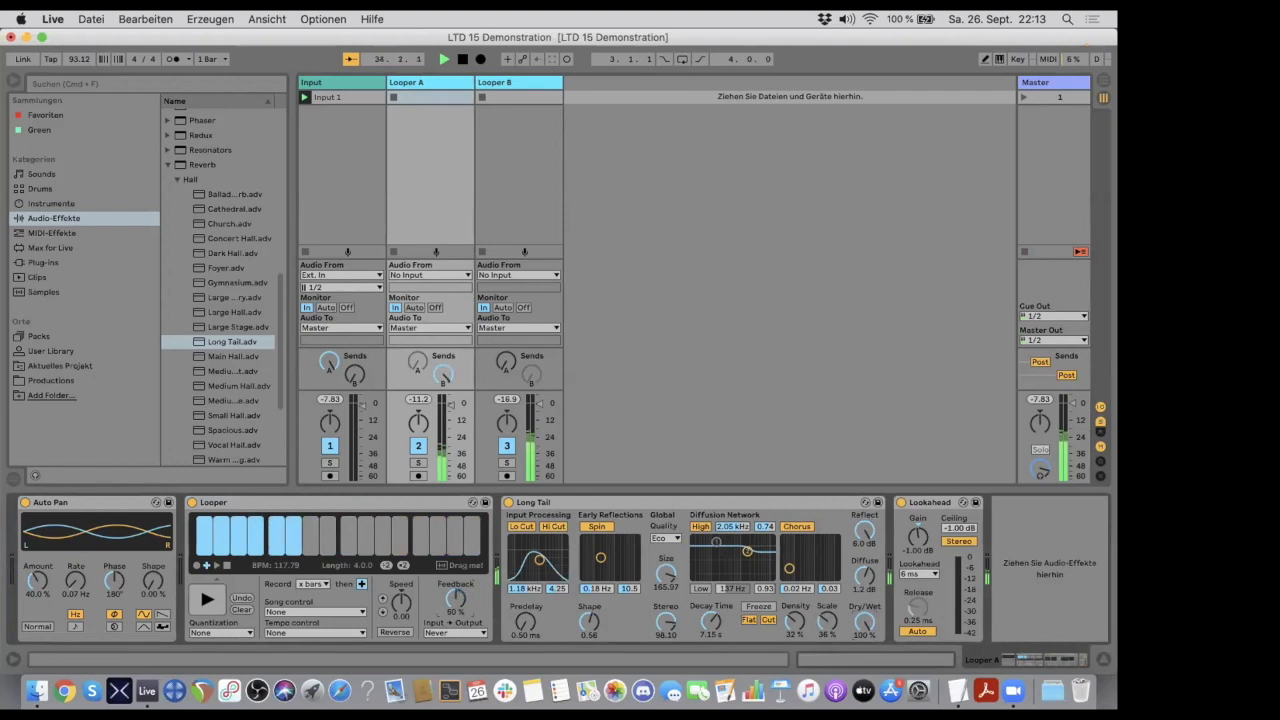
- Set Looper B's feedback to 45% and turn up its send A to feed Looper A
left_click(515, 83)
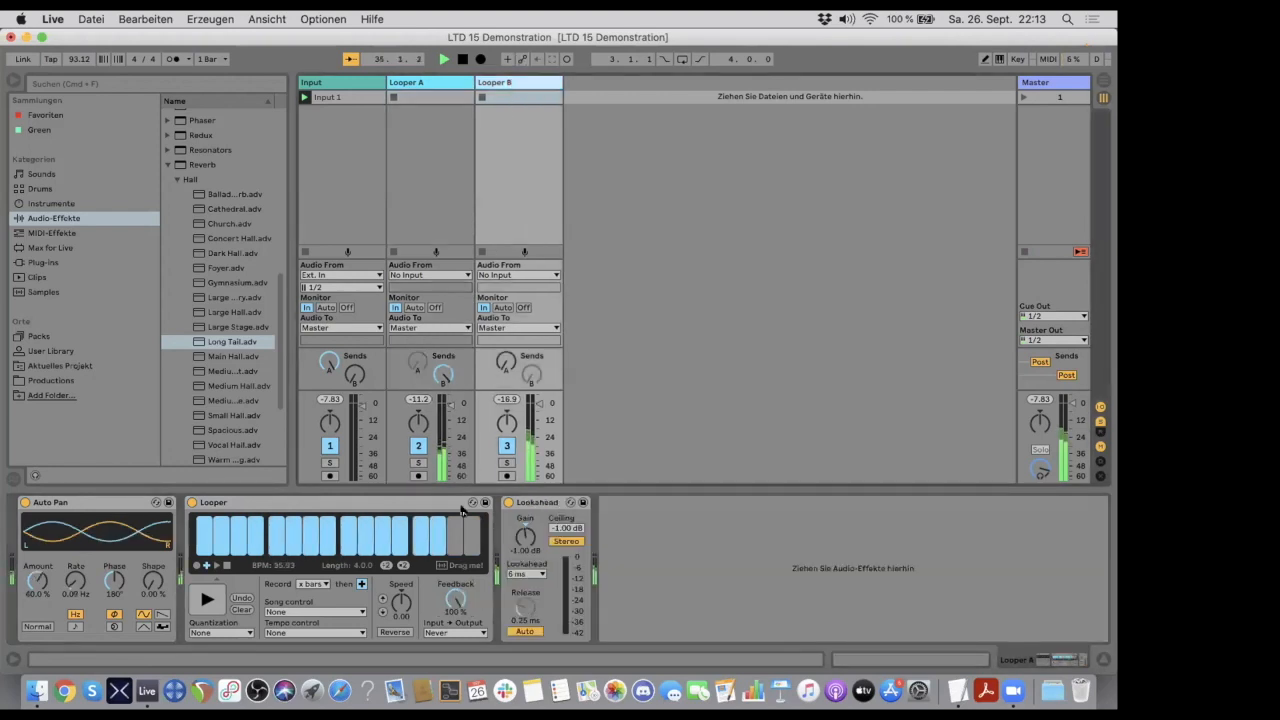
left_click_drag(455, 600, 455, 632)
left_click_drag(504, 362, 504, 340)
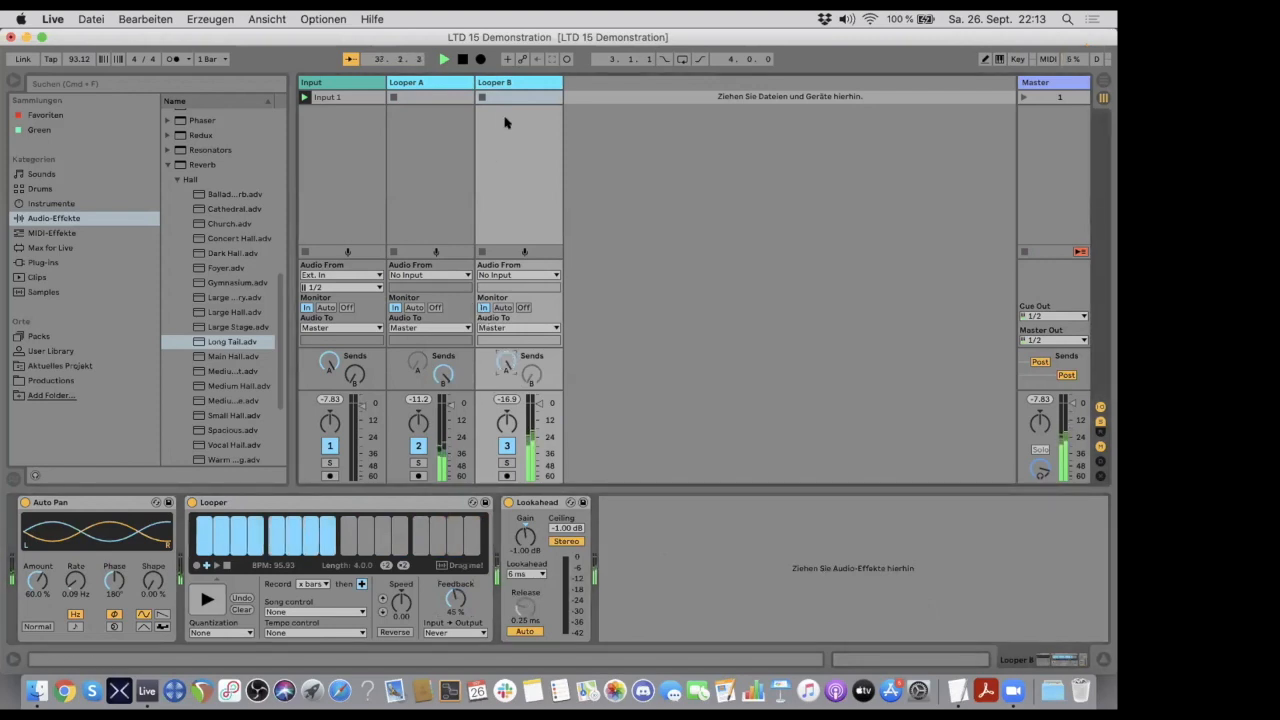
- Raise Looper A's feedback to about 79% and Looper B's feedback to 80%
left_click(443, 84)
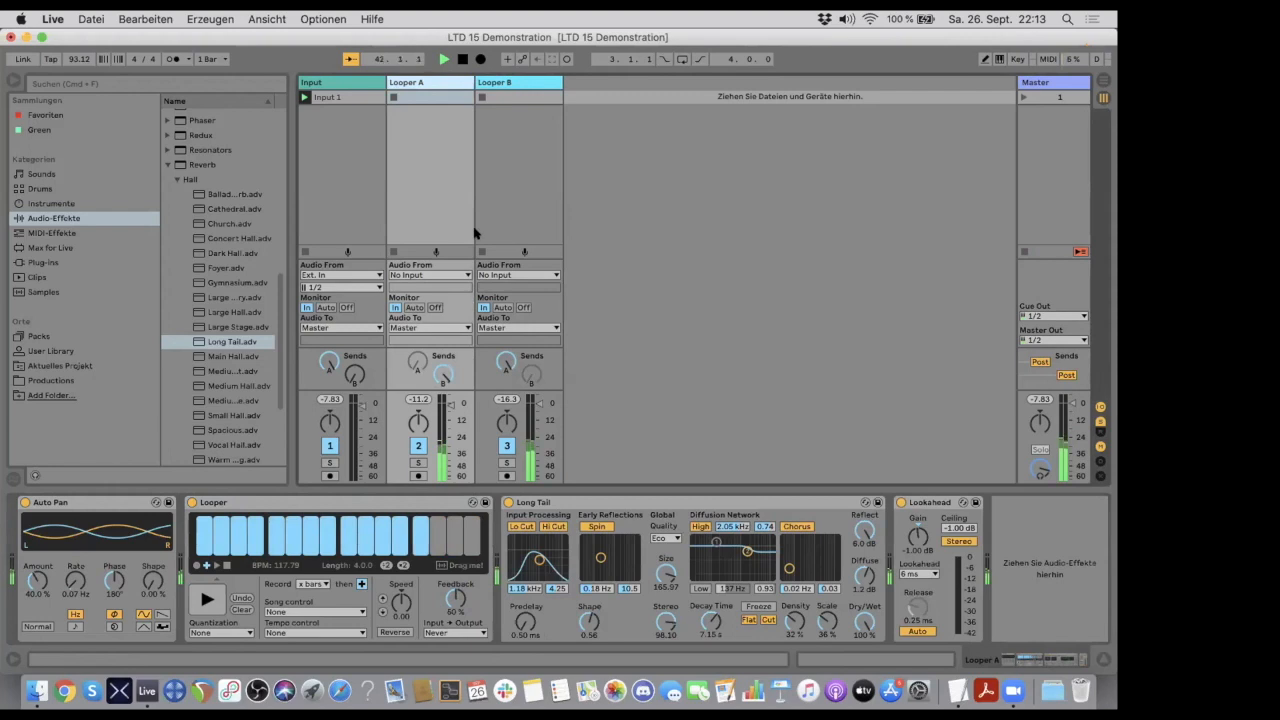
left_click_drag(456, 597, 456, 562)
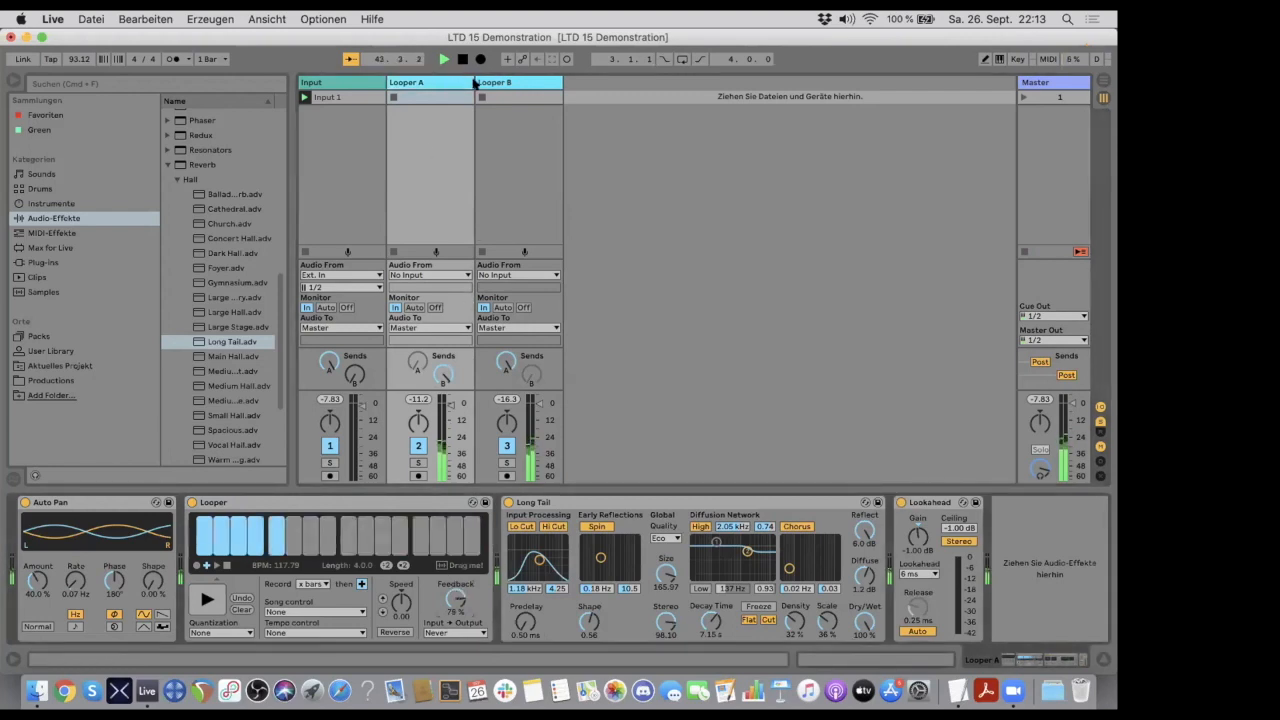
left_click(488, 83)
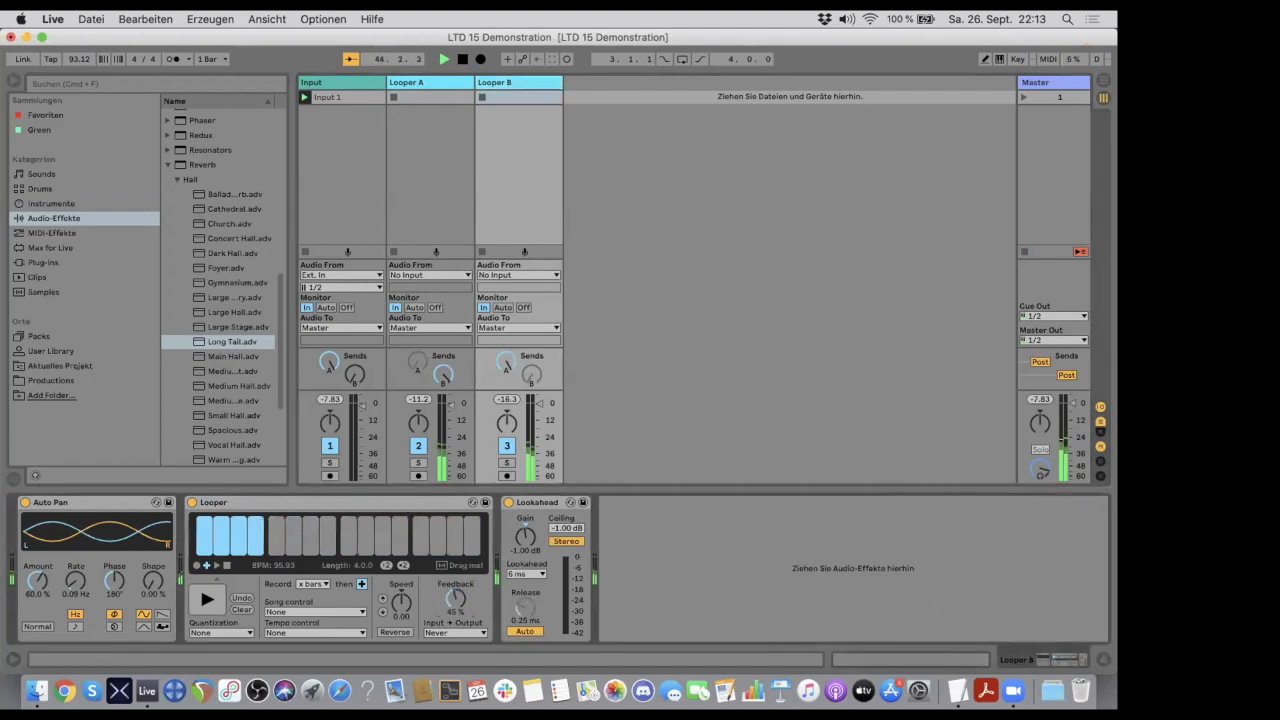
left_click_drag(456, 598, 456, 584)
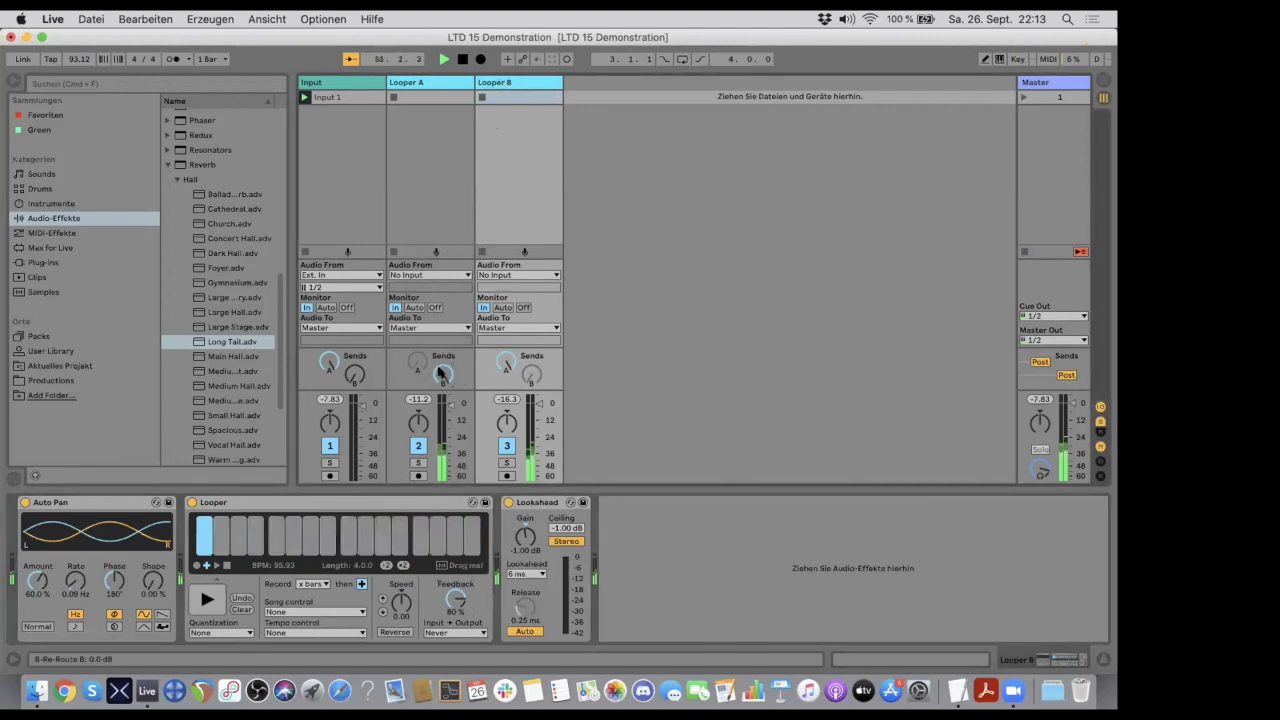
- Raise the Looper feedback to 92% on Looper A and to 90% on Looper B
left_click(425, 84)
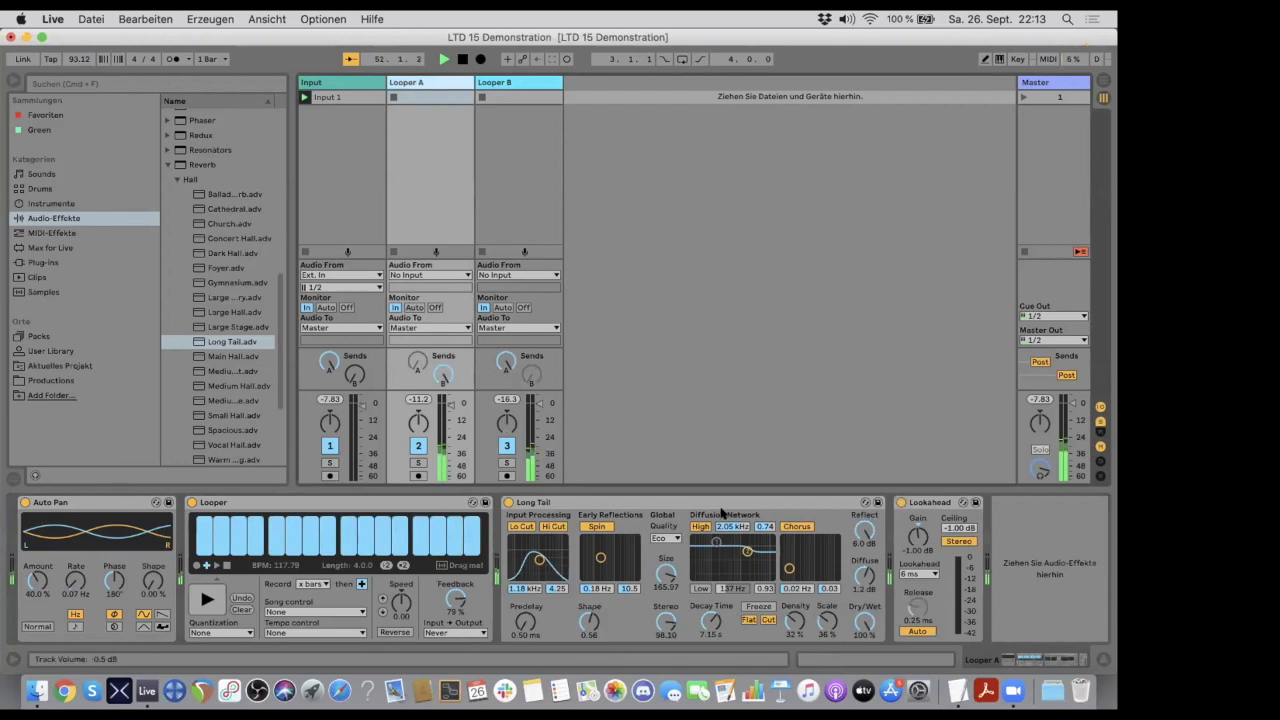
left_click(568, 503)
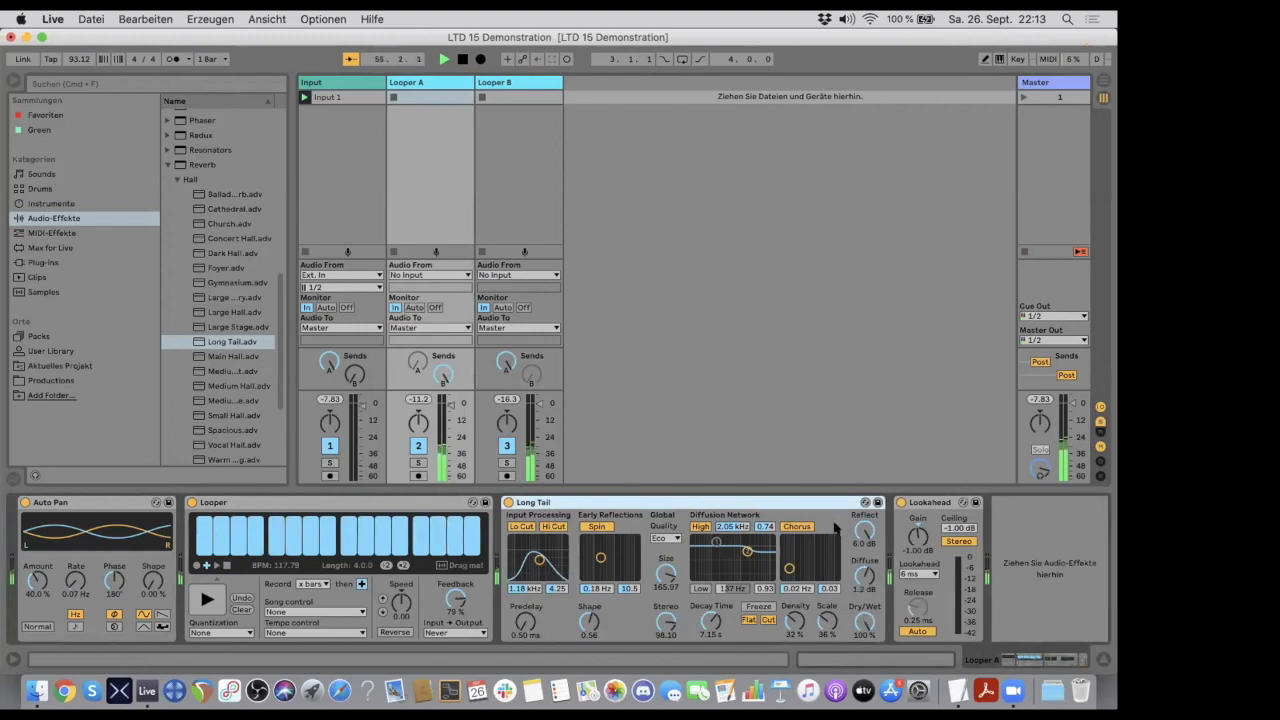
left_click(454, 595)
left_click_drag(454, 595, 454, 578)
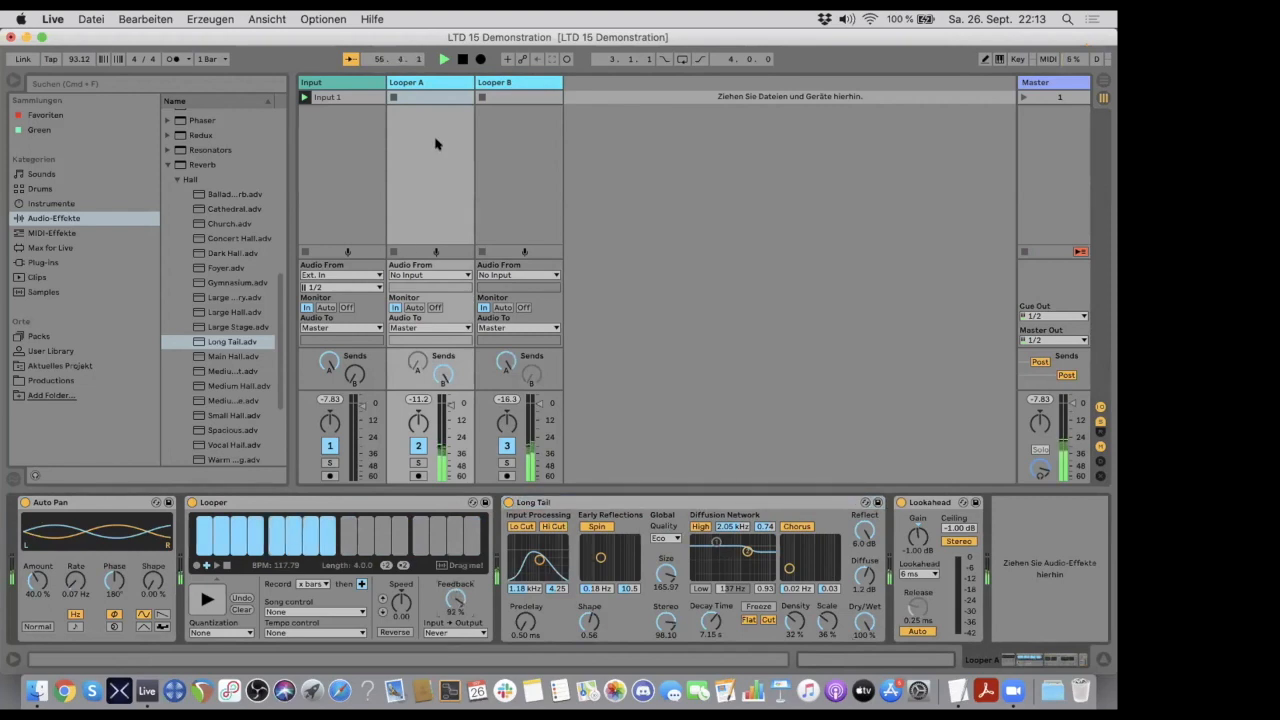
left_click(490, 83)
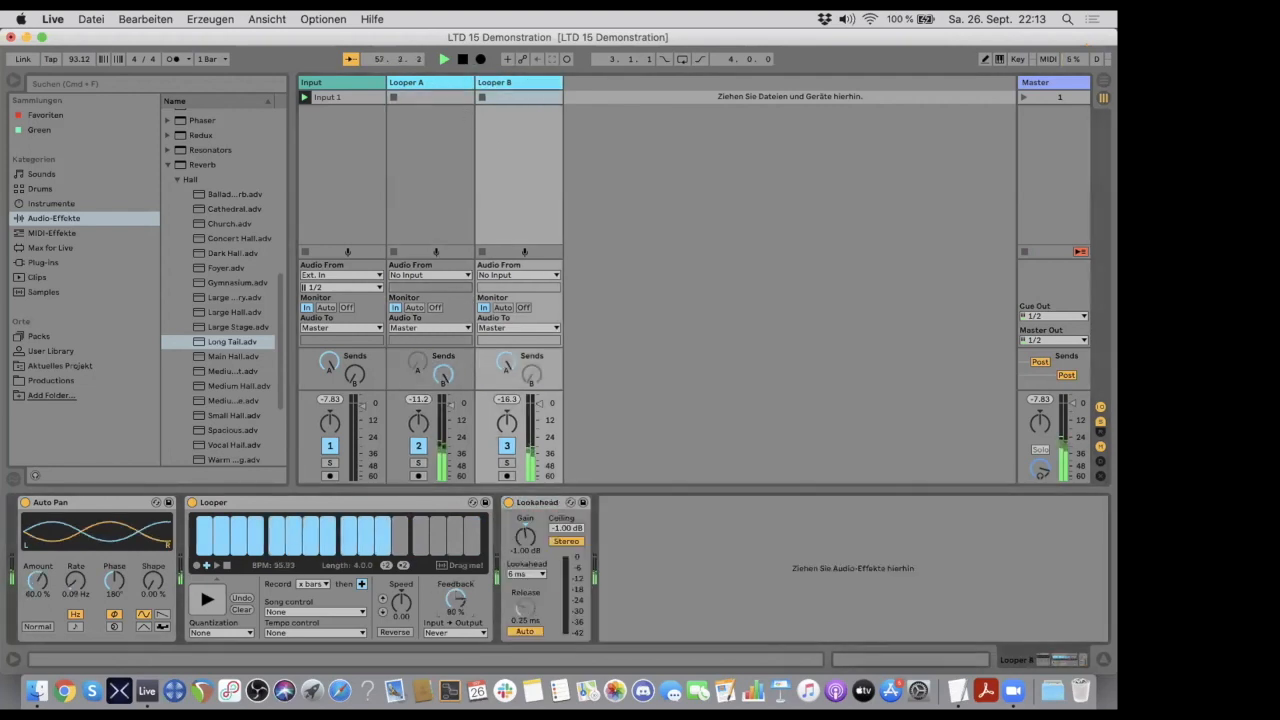
left_click_drag(455, 592, 451, 585)
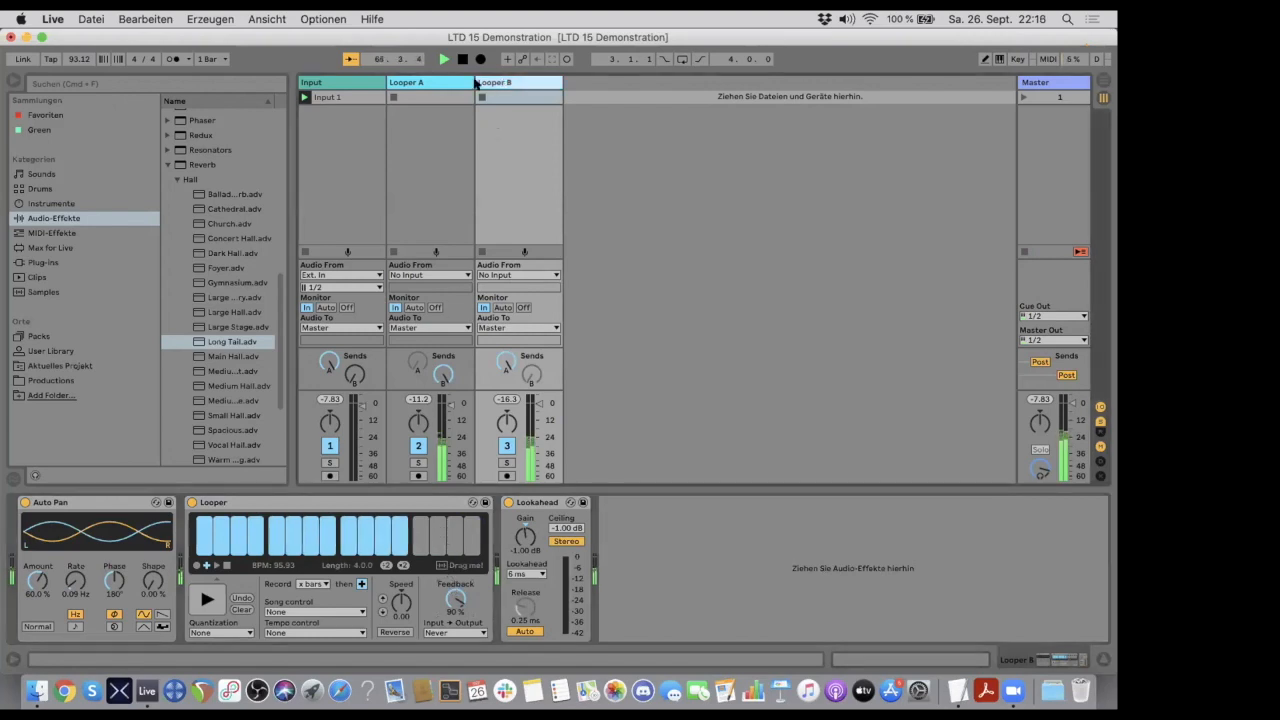
- Set Looper A's Long Tail Dry/Wet to 34% and raise its Looper feedback to 100%
left_click(440, 82)
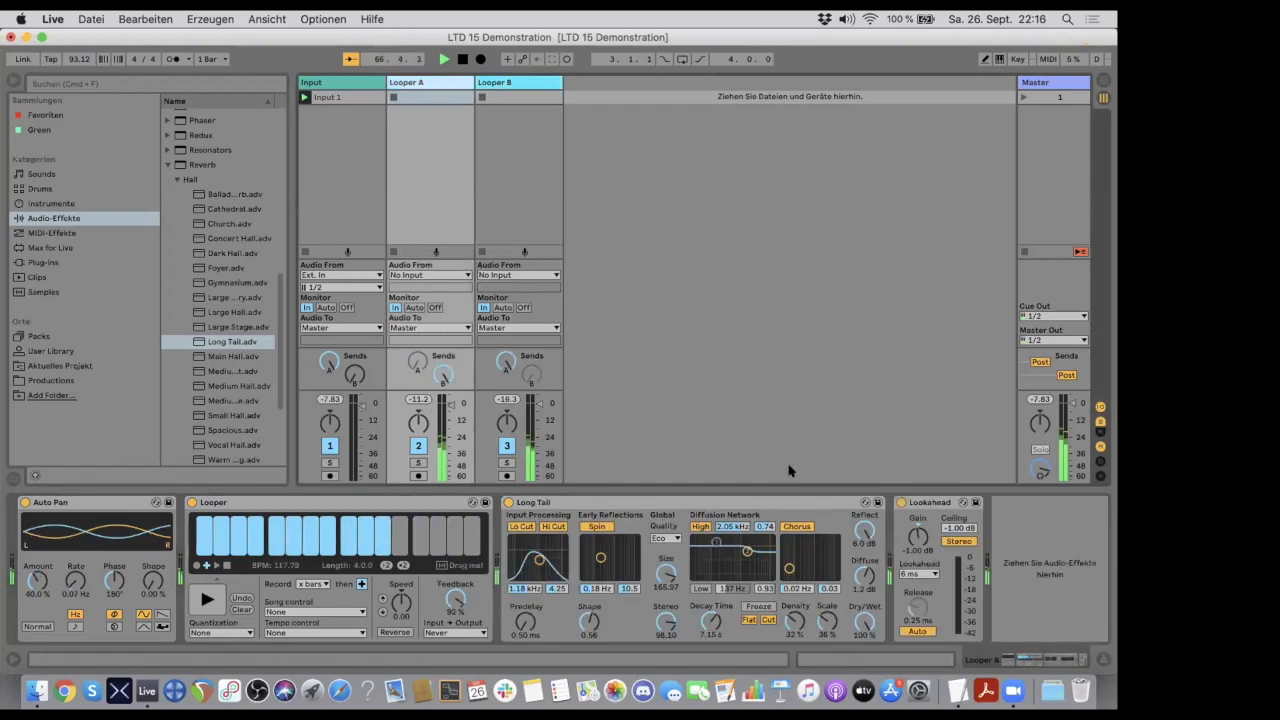
left_click_drag(865, 621, 865, 719)
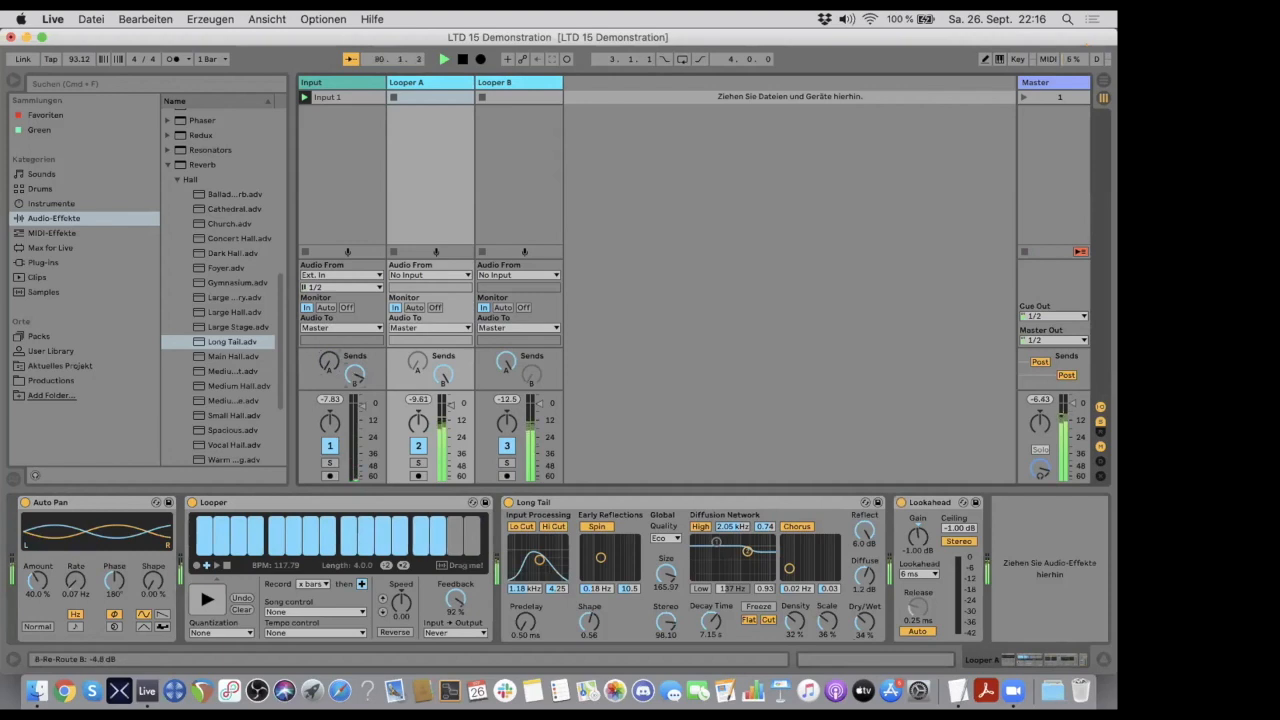
left_click_drag(452, 597, 453, 572)
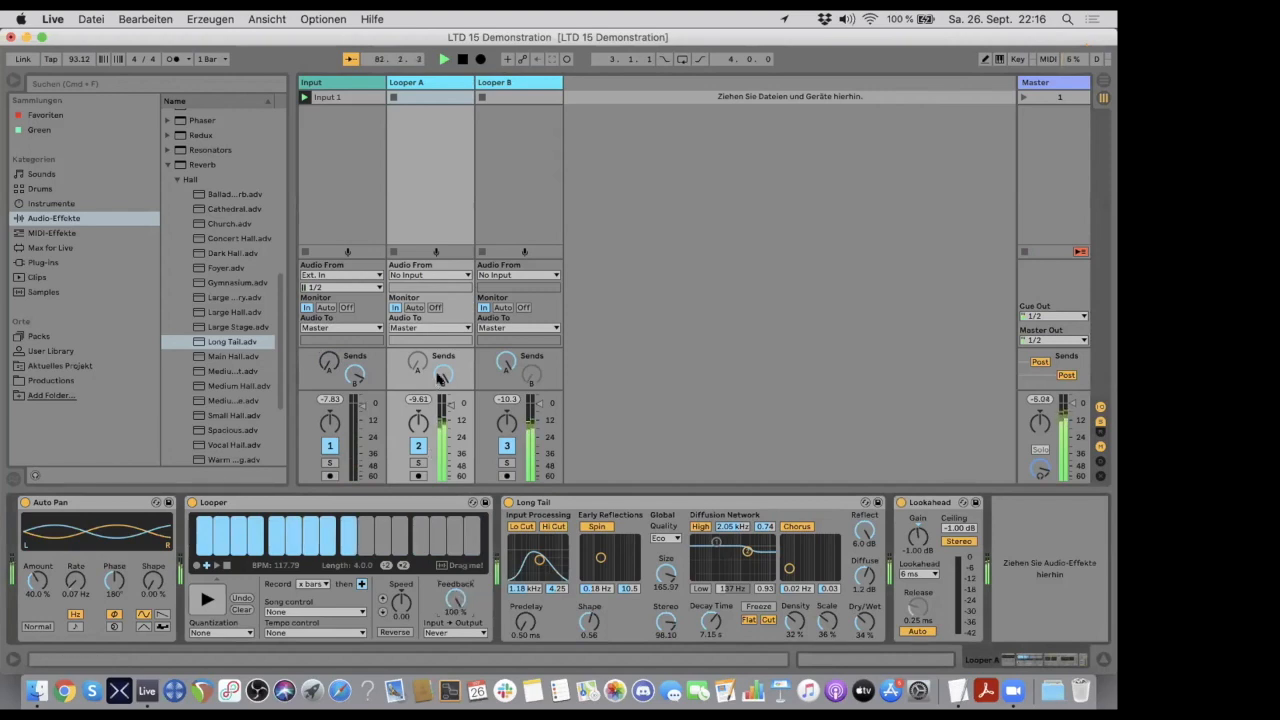
- Turn down the cross-feed by lowering Looper A's send B and Looper B's send A fully
left_click_drag(442, 375, 442, 430)
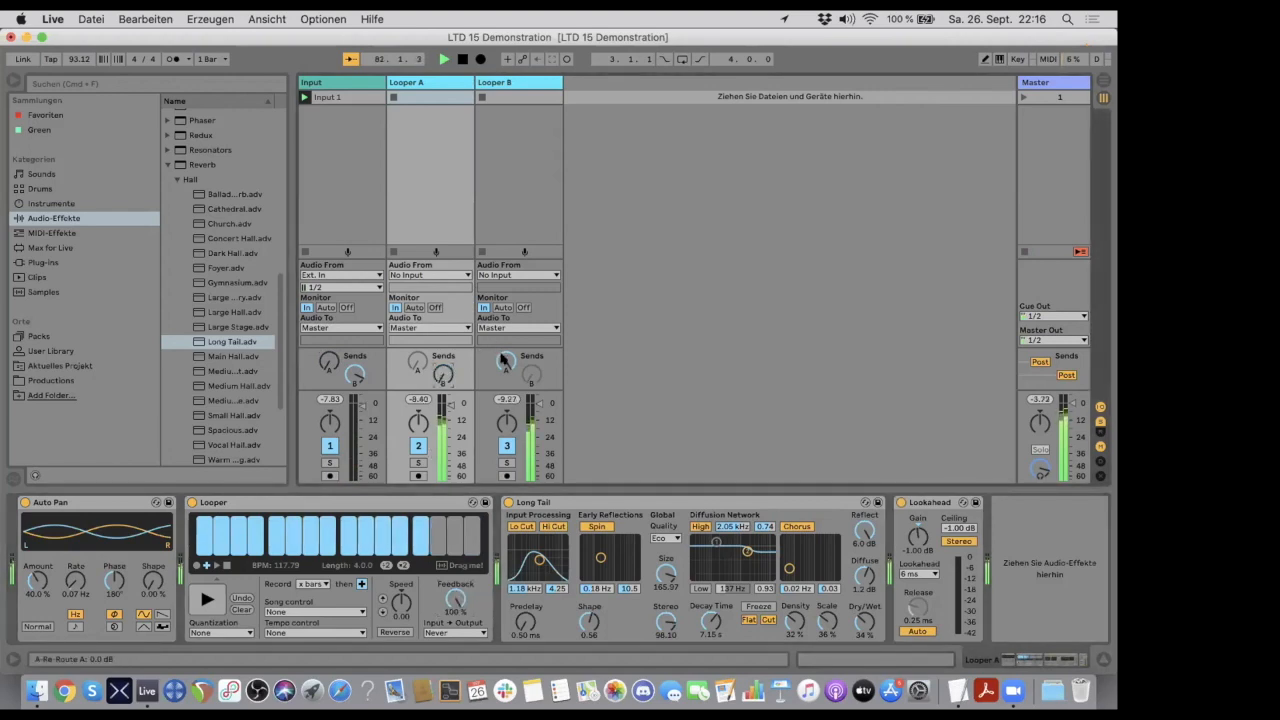
left_click(482, 308)
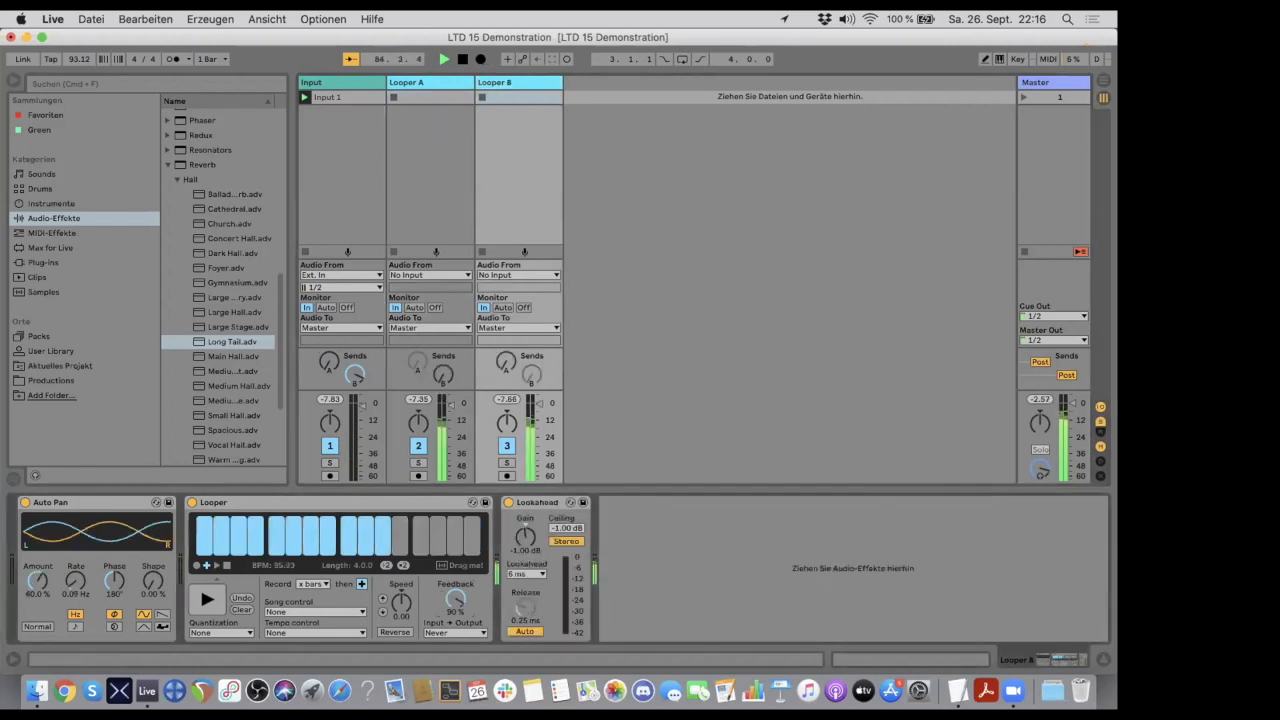
- Fade out the loops by lowering Looper B's feedback stepwise to 0% and reducing Looper A's feedback
left_click_drag(455, 598, 455, 608)
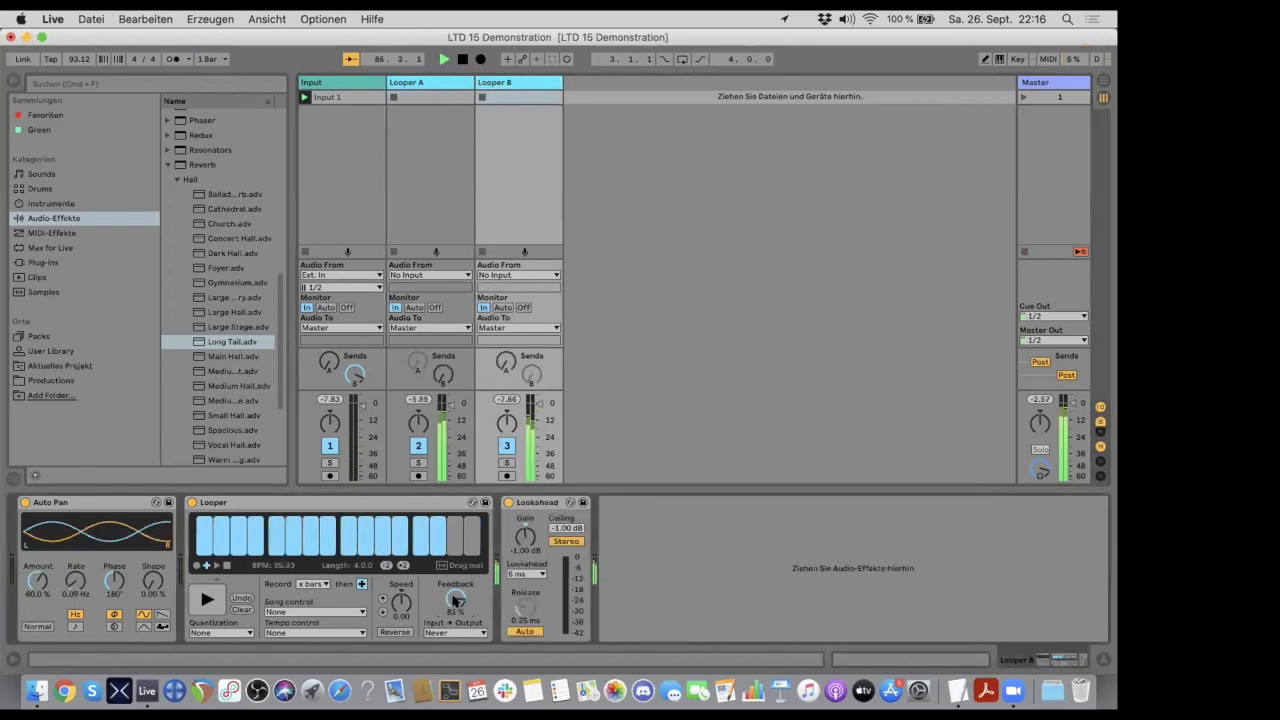
mouse_move(455, 600)
left_mouse_down()
mouse_move(455, 618)
mouse_move(455, 601)
left_mouse_up()
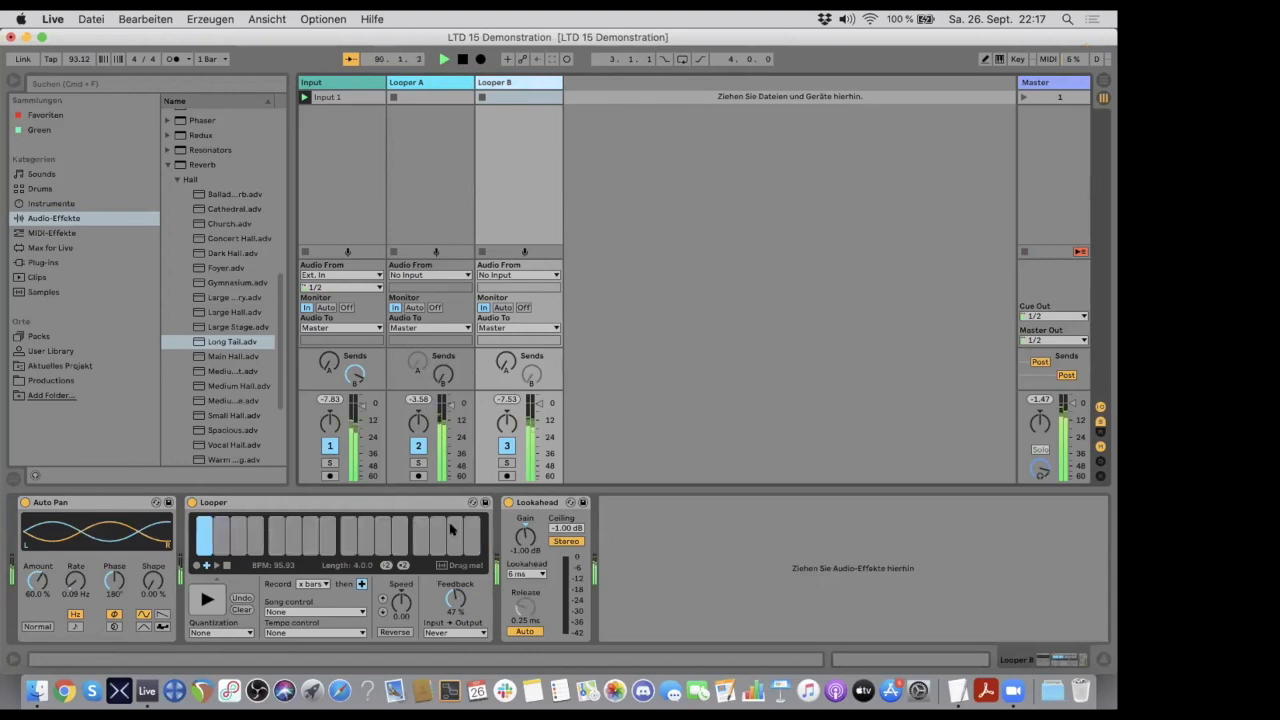
left_click_drag(455, 598, 455, 650)
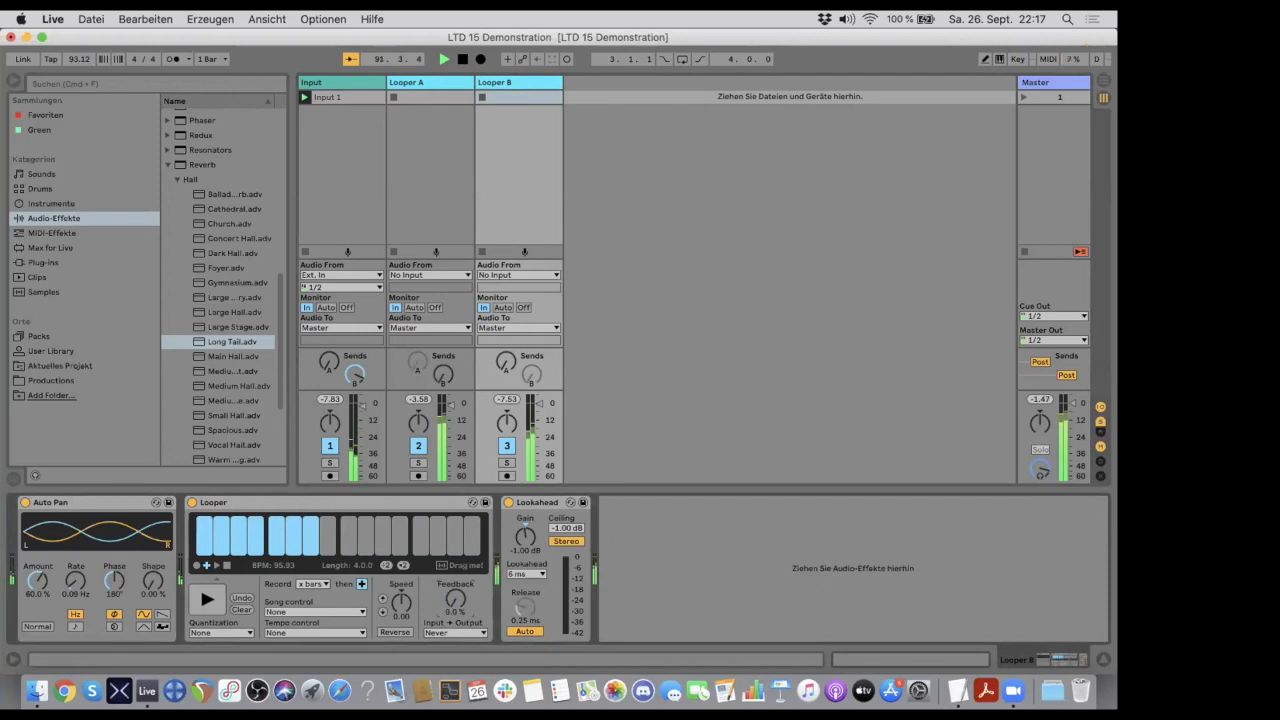
left_click(440, 84)
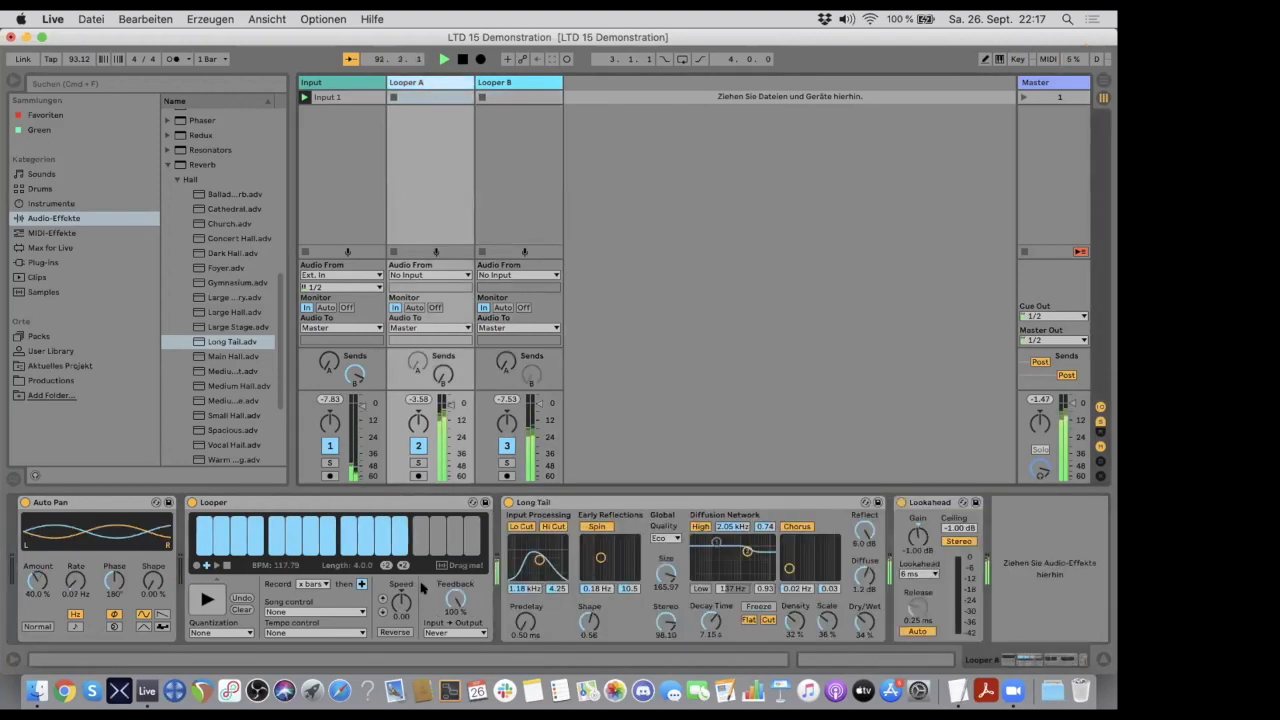
left_click_drag(455, 598, 455, 718)
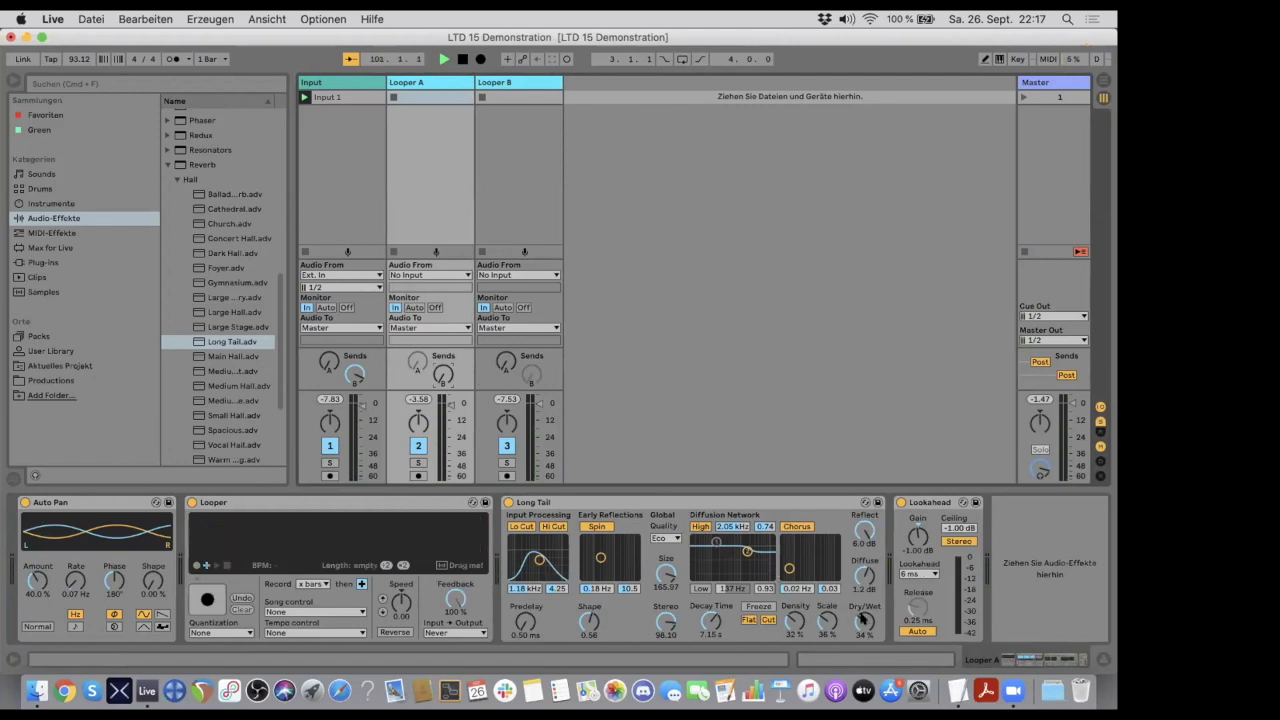
- Review the effects on both Looper tracks and set Looper A's Long Tail Dry/Wet to 100%
left_click(655, 502)
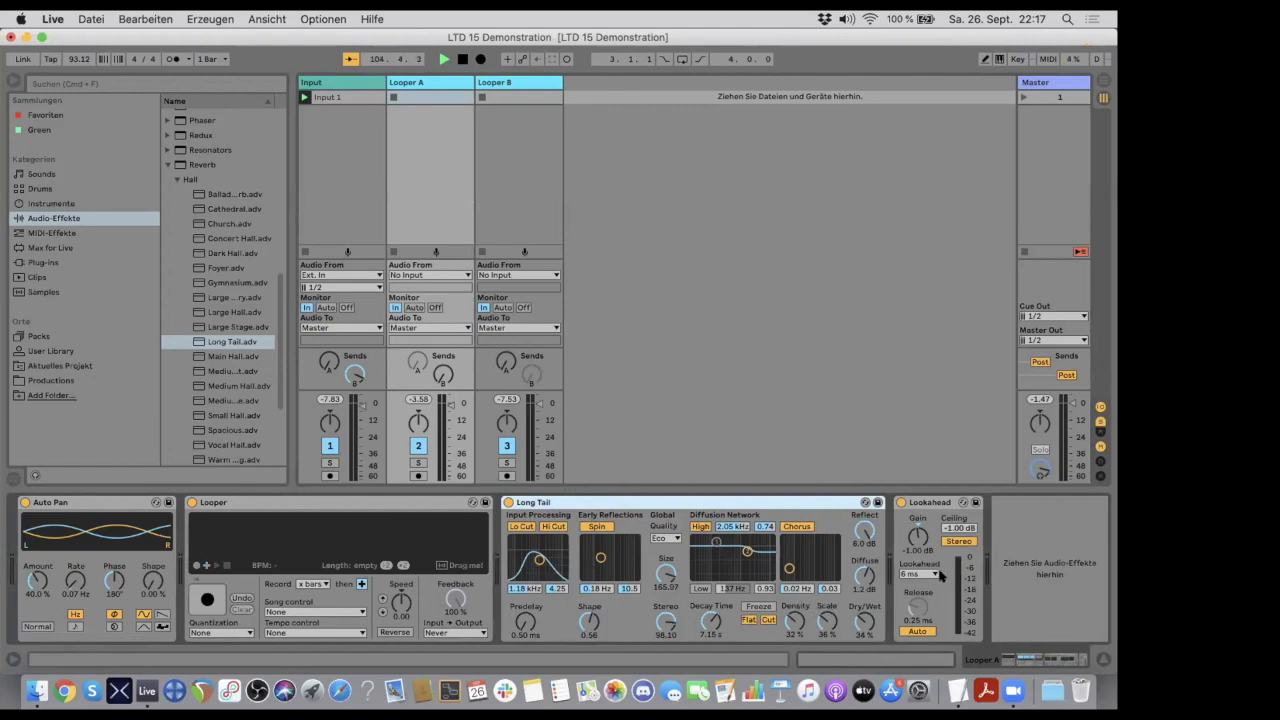
left_click(510, 147)
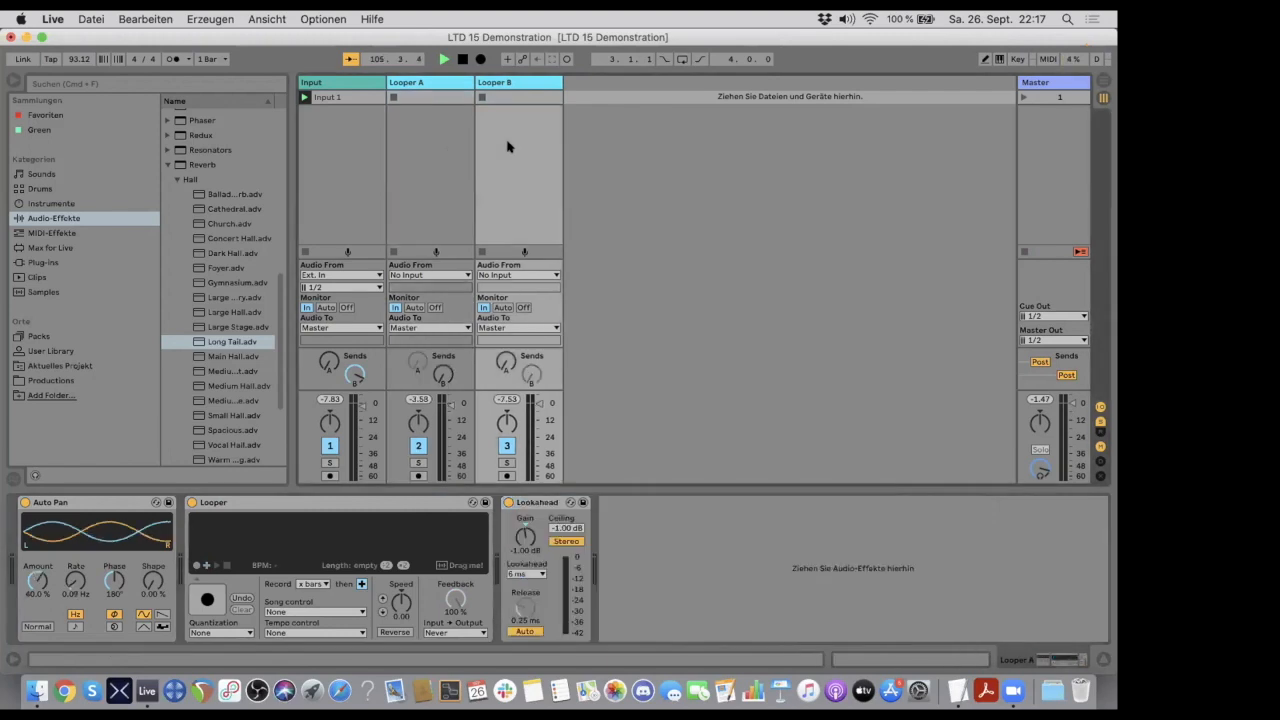
left_click(438, 154)
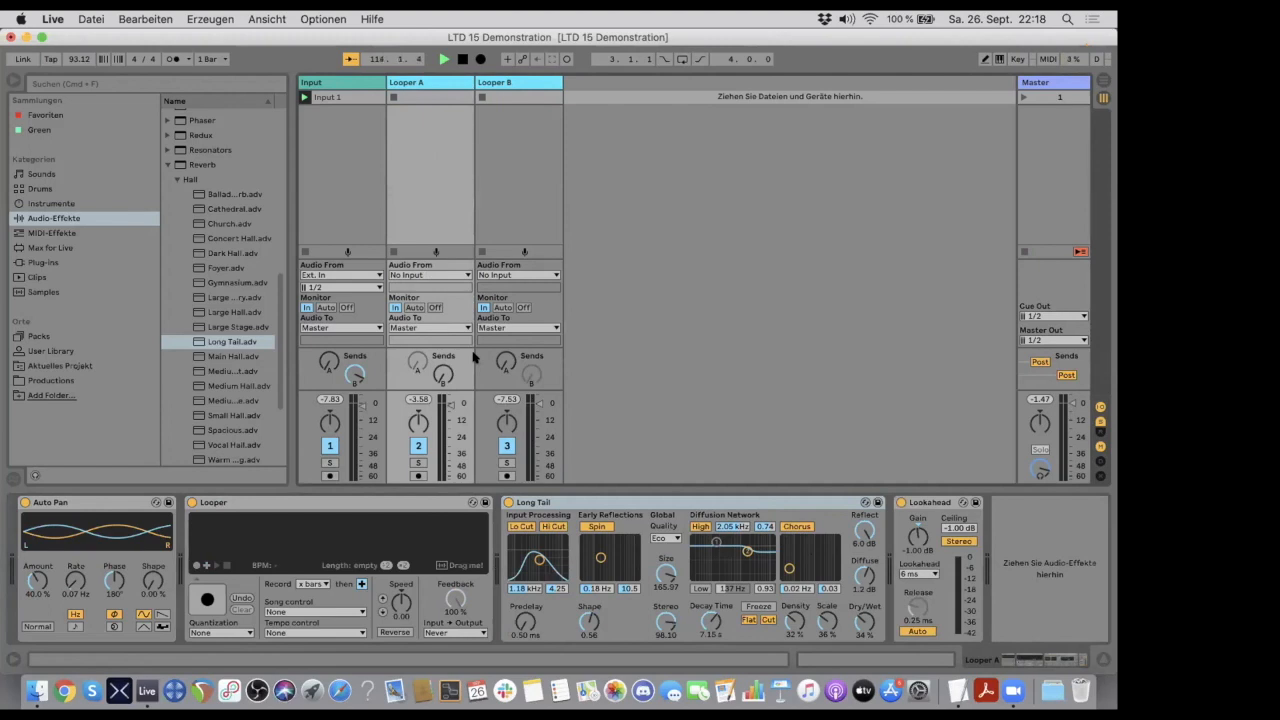
left_click(66, 508)
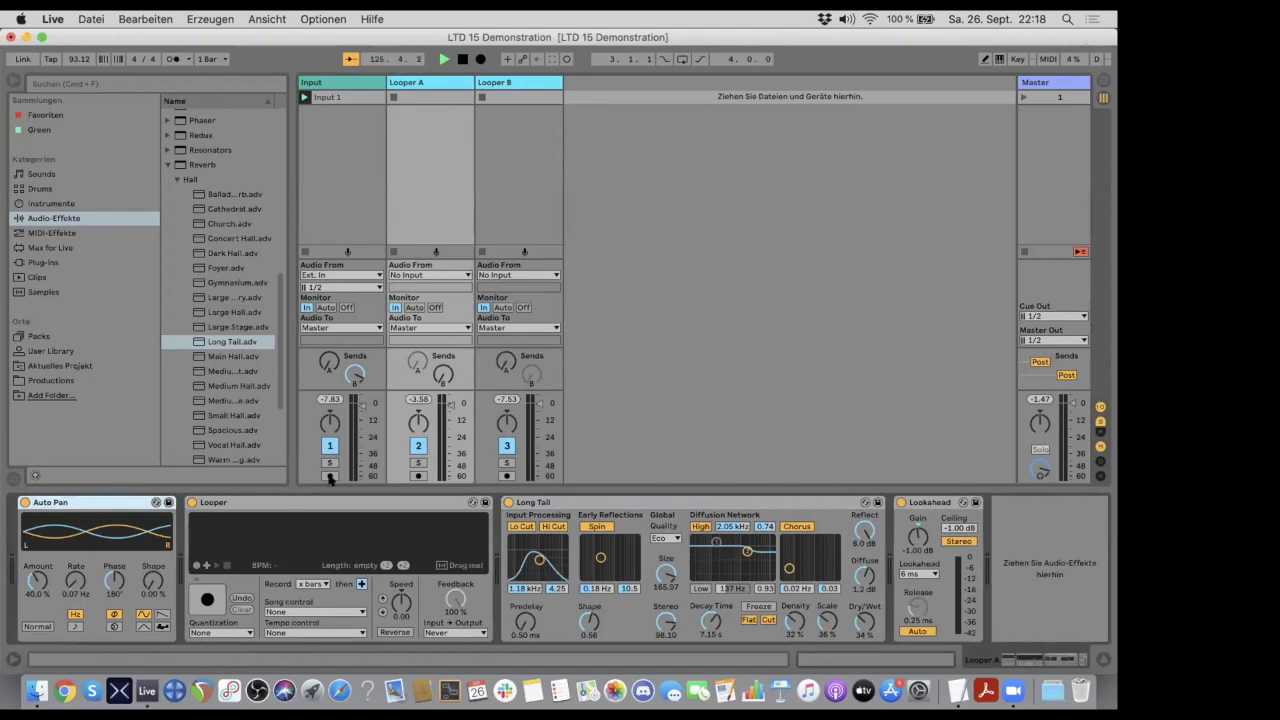
left_click_drag(863, 617, 863, 530)
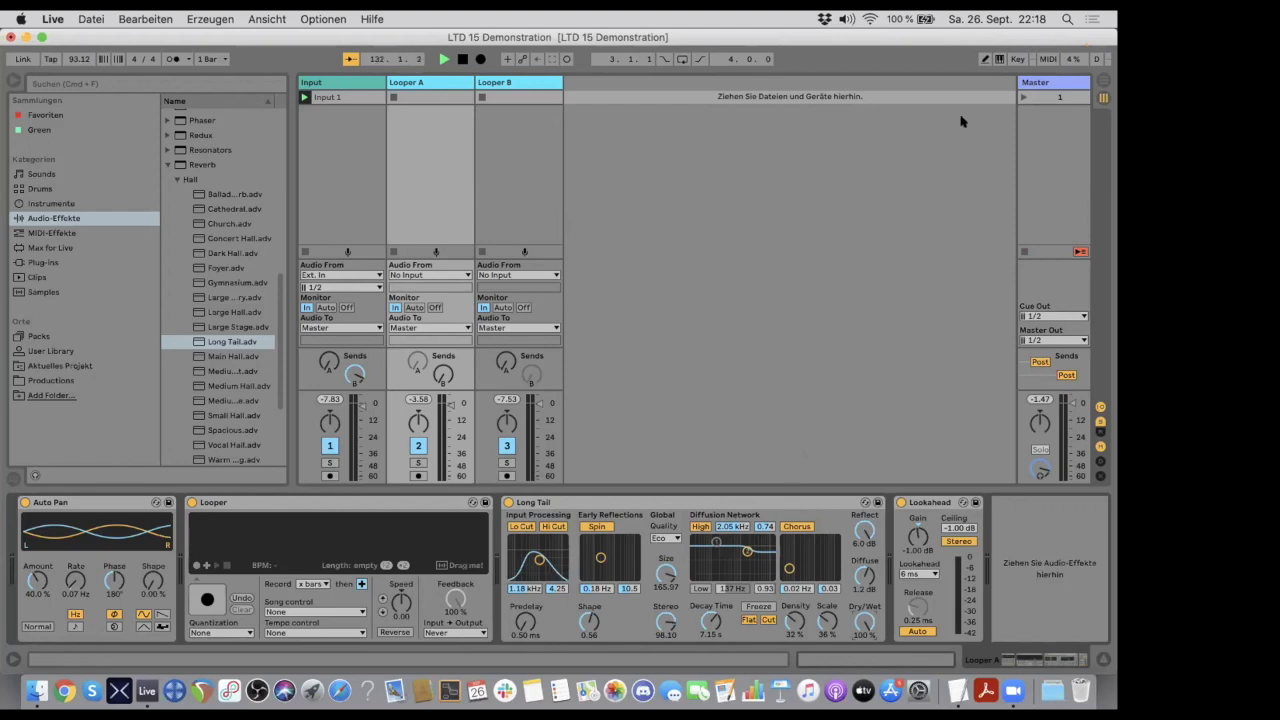
- Show the return tracks and briefly raise Looper B's send A to about -7.3 dB to demonstrate its route through Re-Route A
left_click(1100, 431)
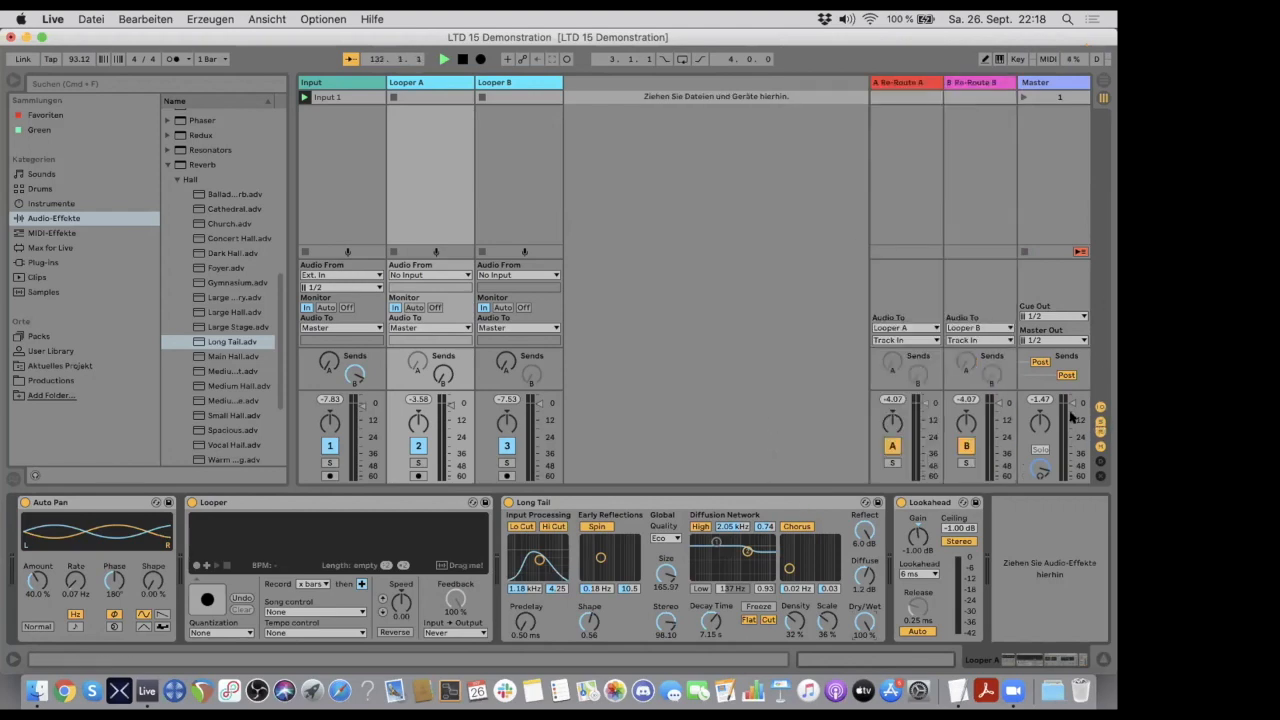
left_click(964, 82)
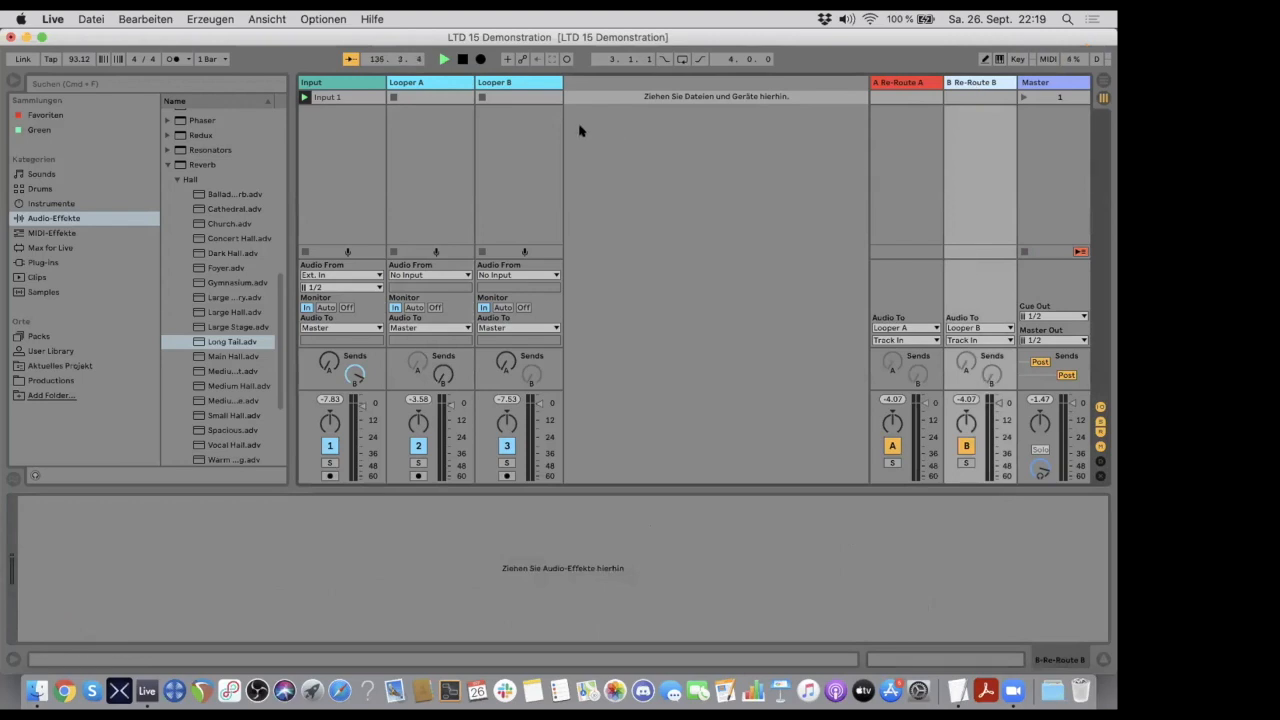
left_click(414, 83)
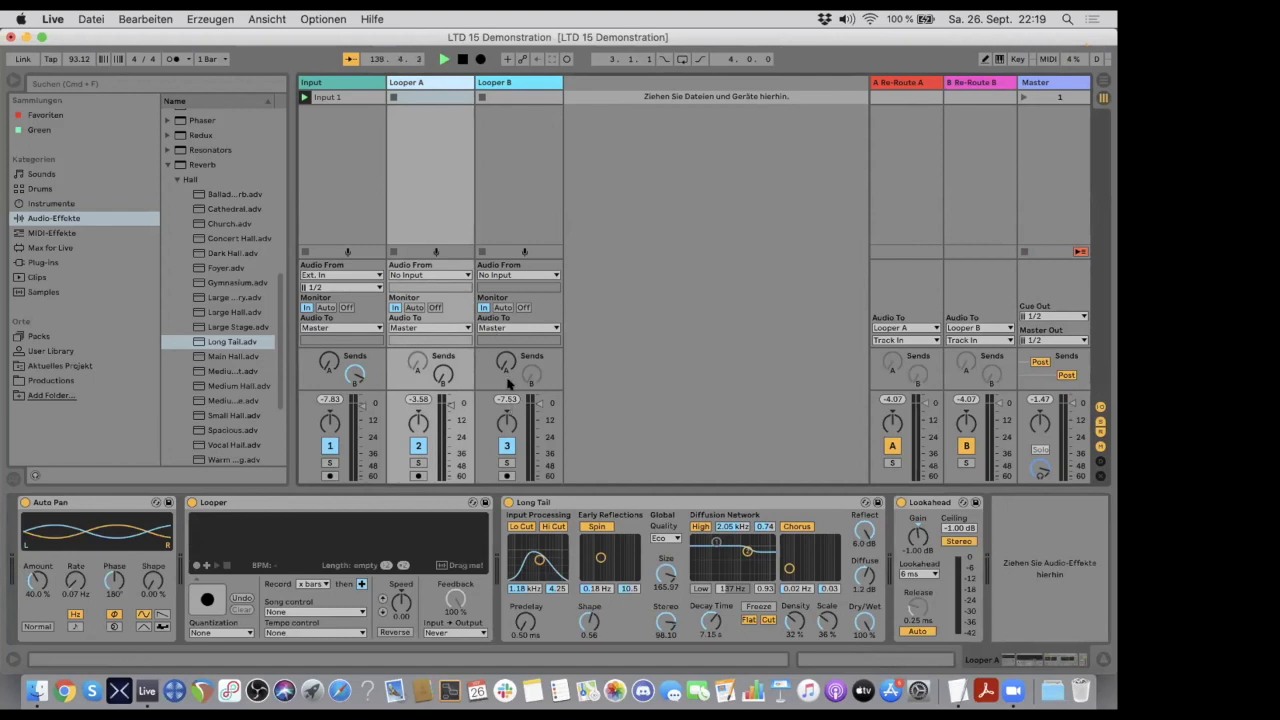
left_click_drag(507, 360, 507, 346)
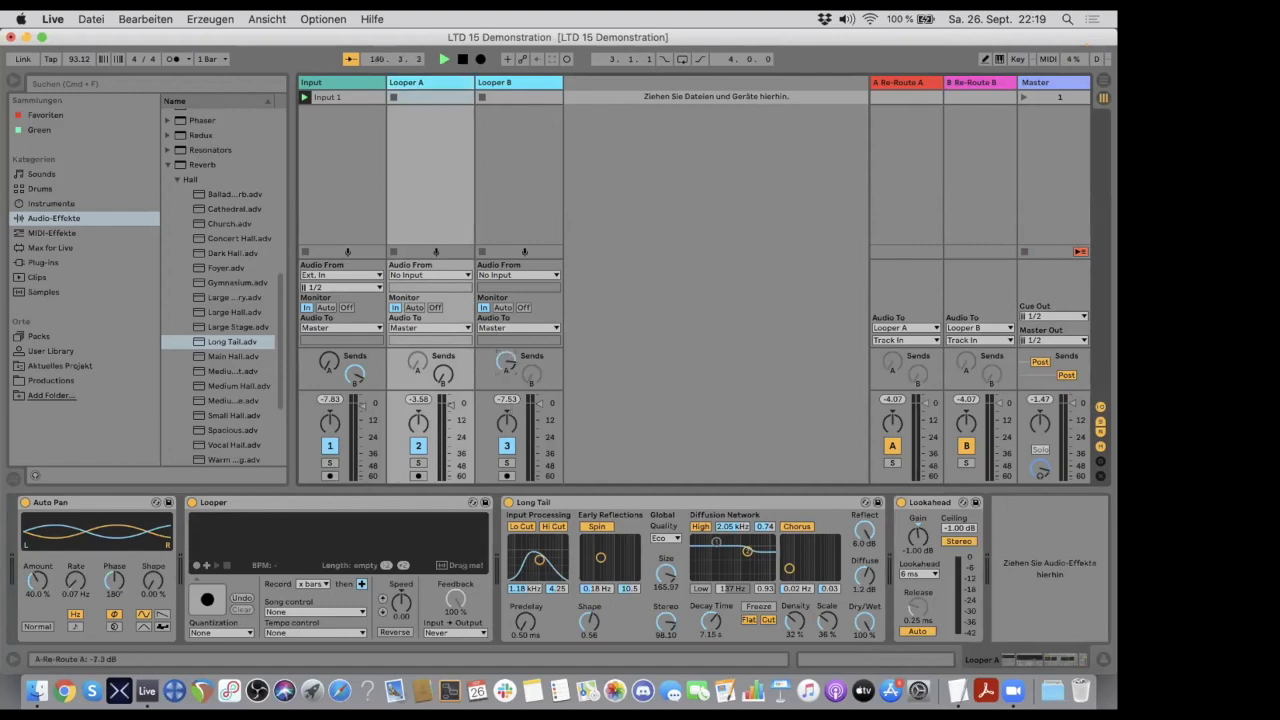
left_click(910, 82)
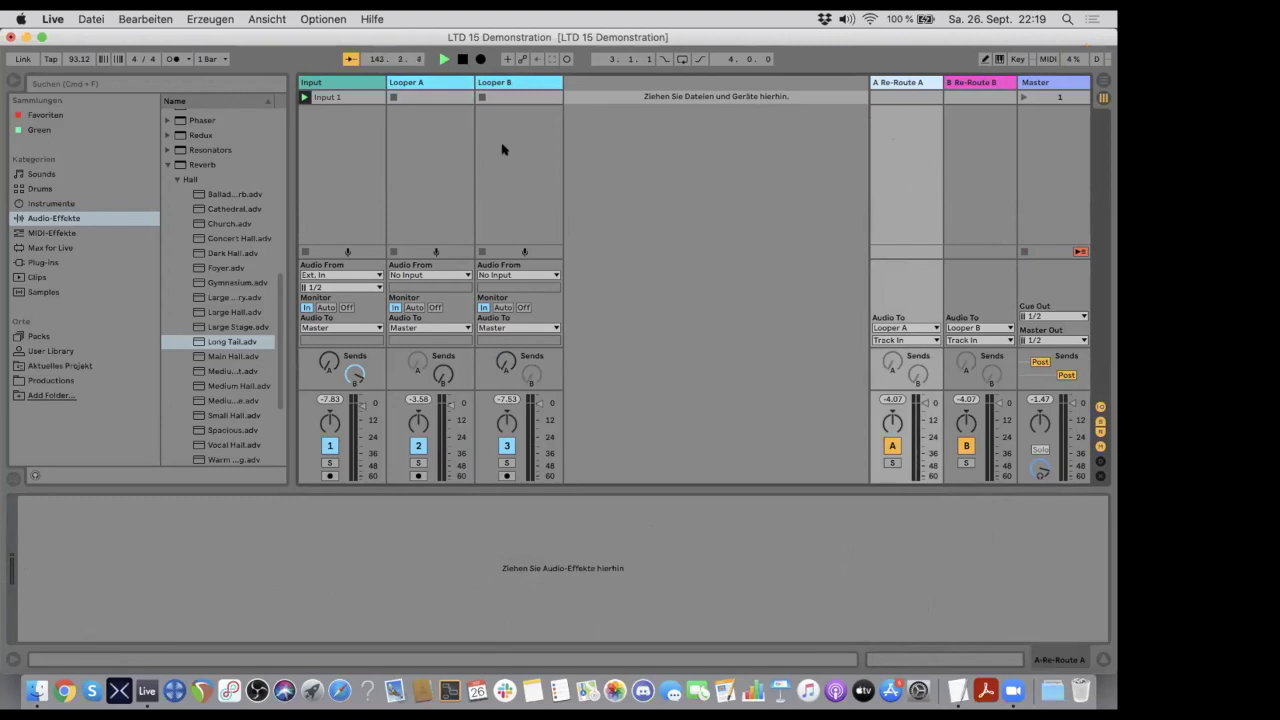
left_click(420, 88)
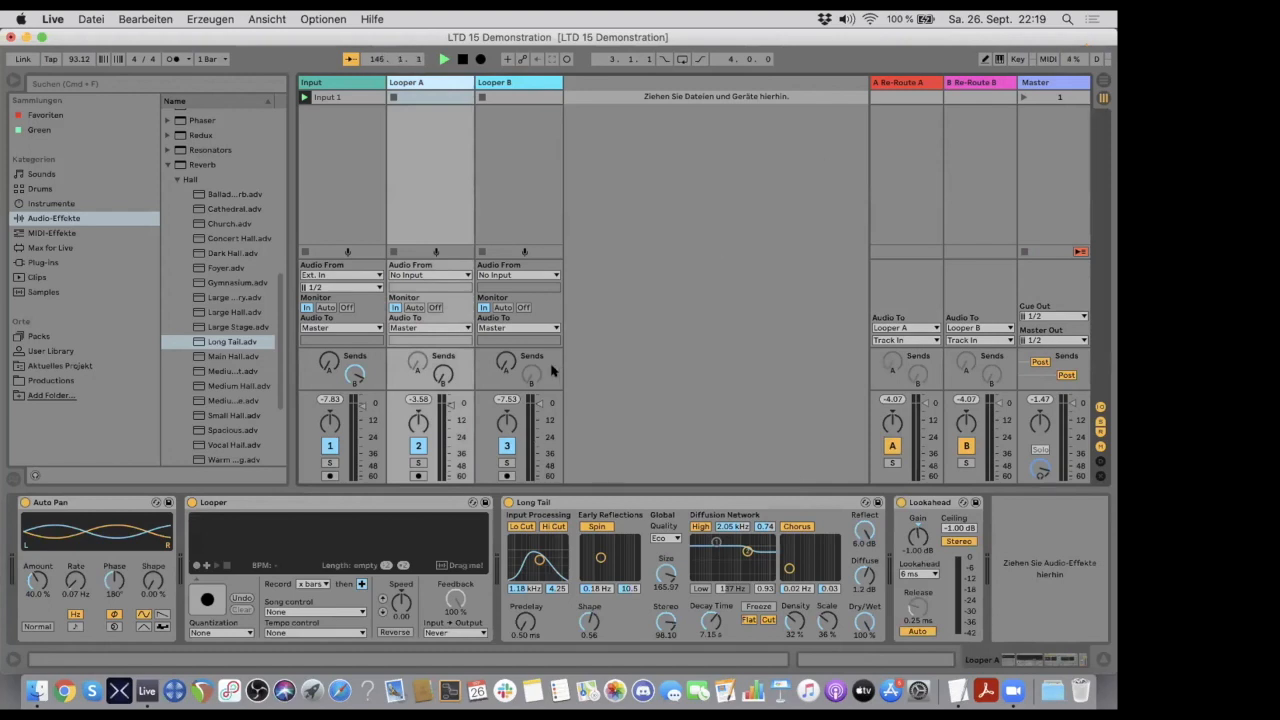
- Compare Looper A's reverb placement with the device chains of Re-Route A and Re-Route B, and hide the return tracks
left_click(662, 503)
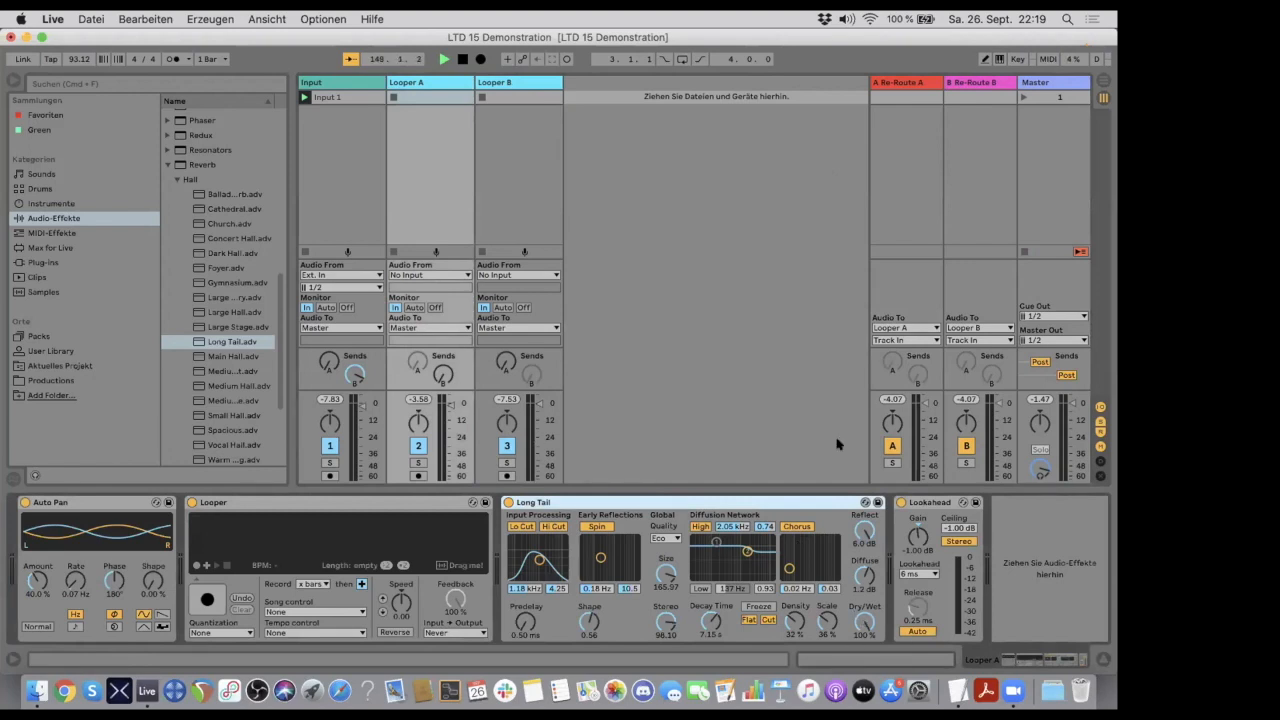
left_click(901, 83)
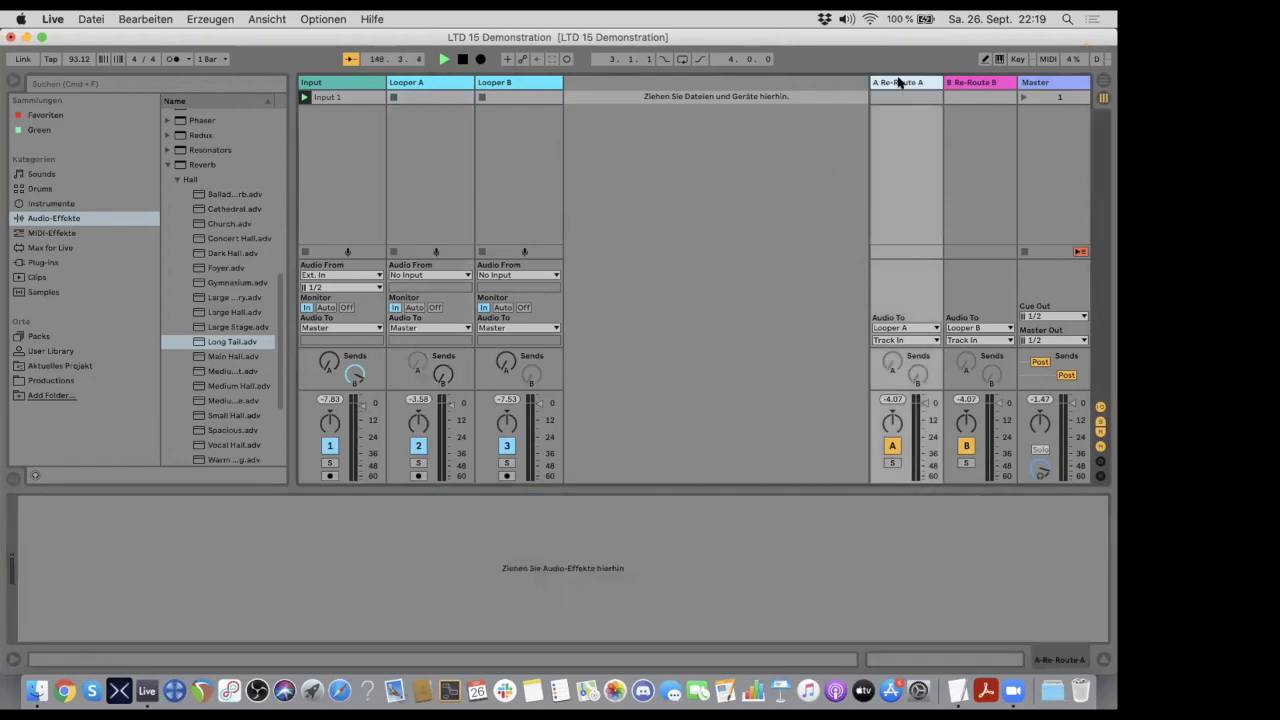
left_click(971, 82)
left_click(901, 83)
left_click(983, 84)
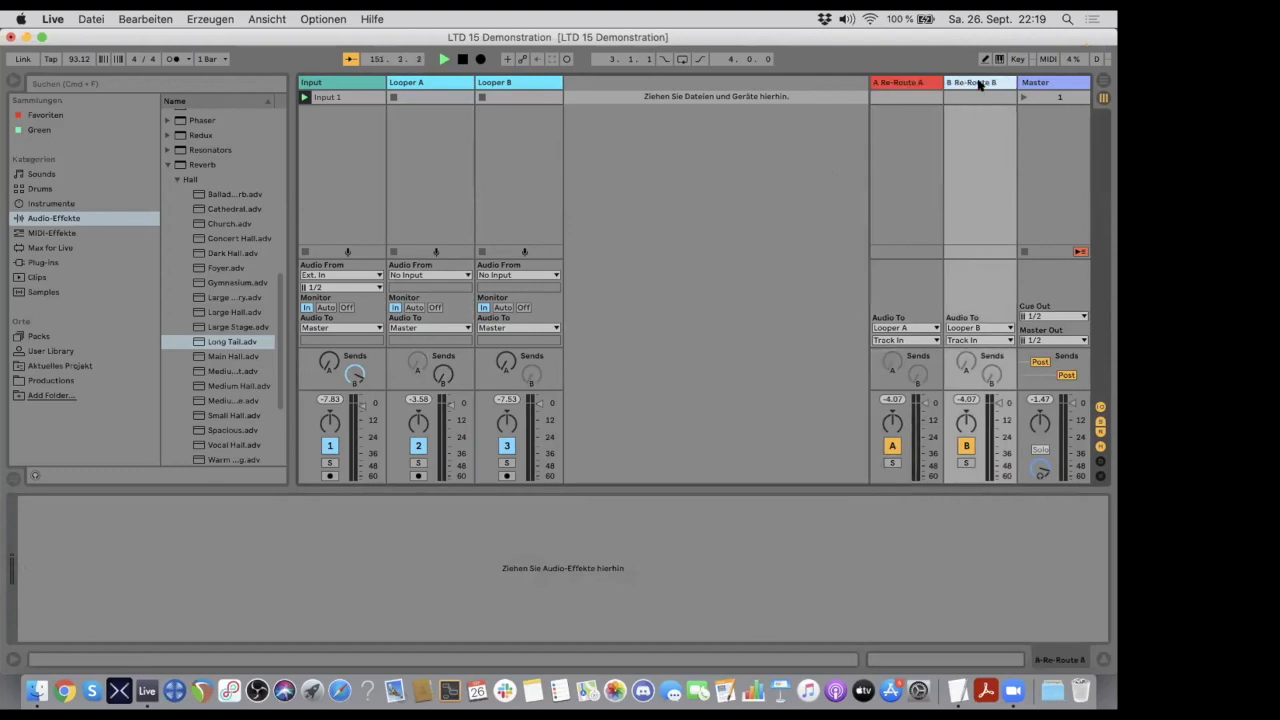
left_click(1099, 428)
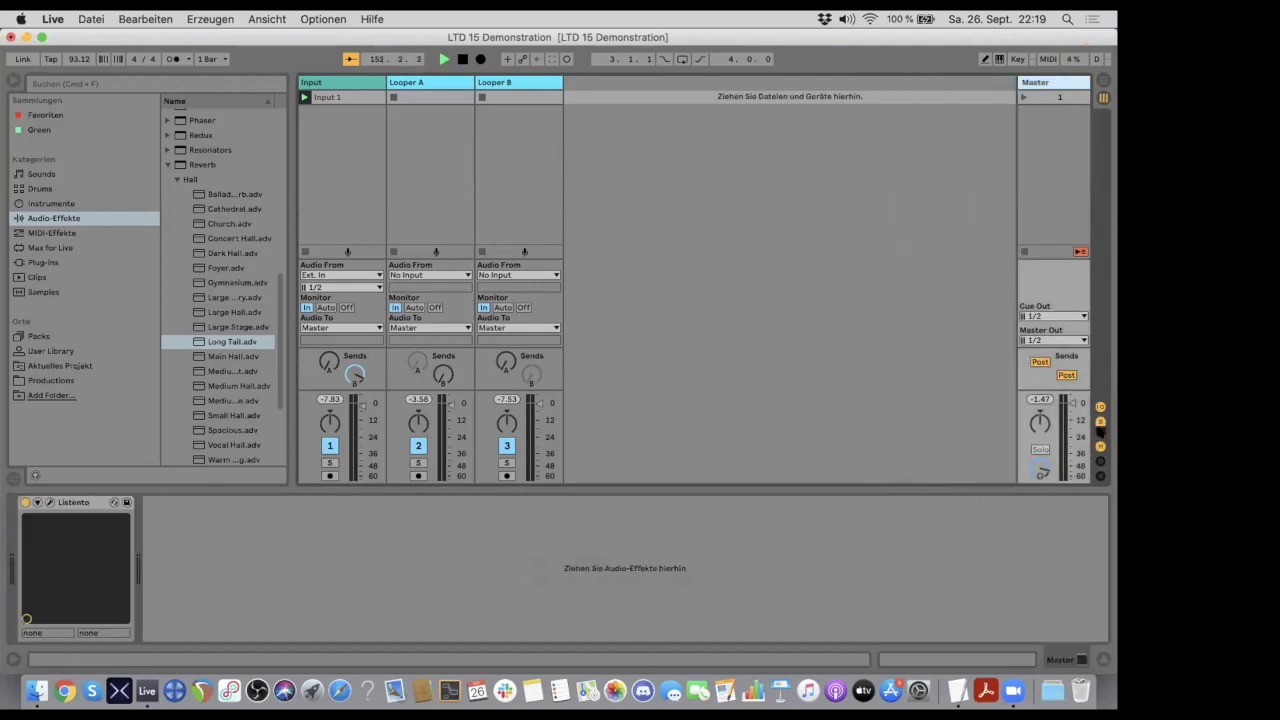
- Compare the device chains of the Looper A and Looper B tracks
left_click(503, 80)
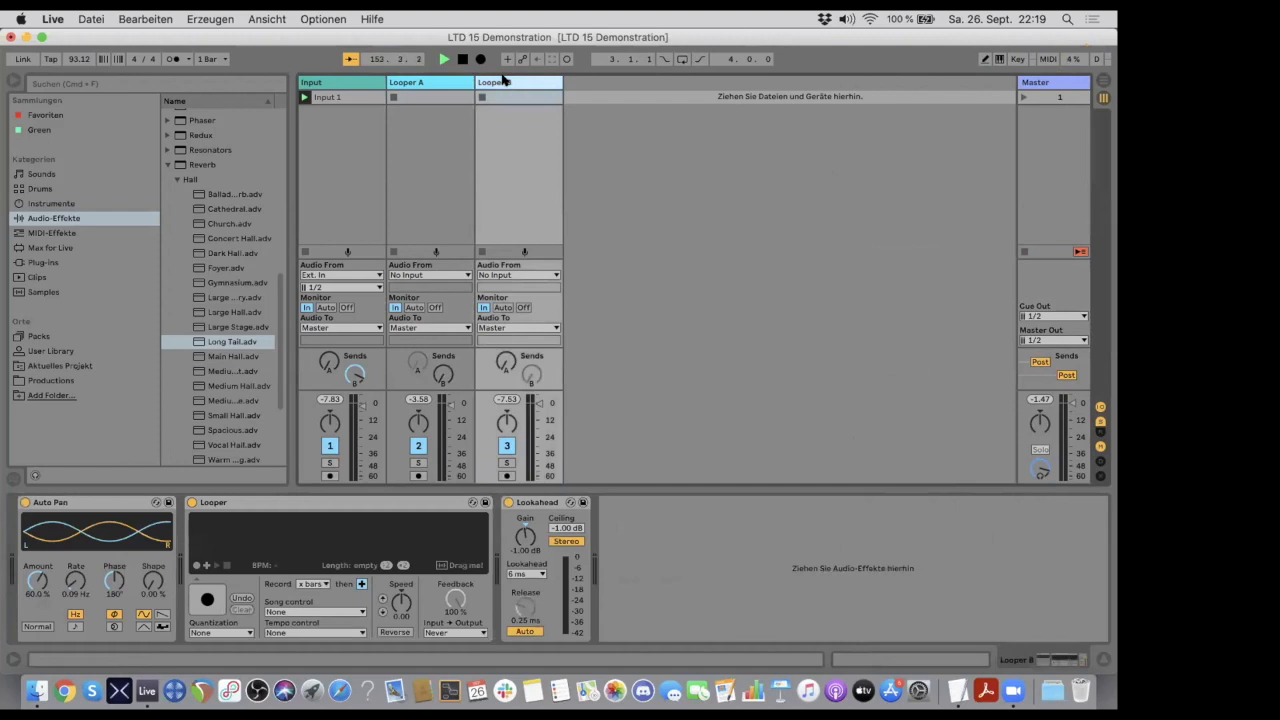
left_click(438, 82)
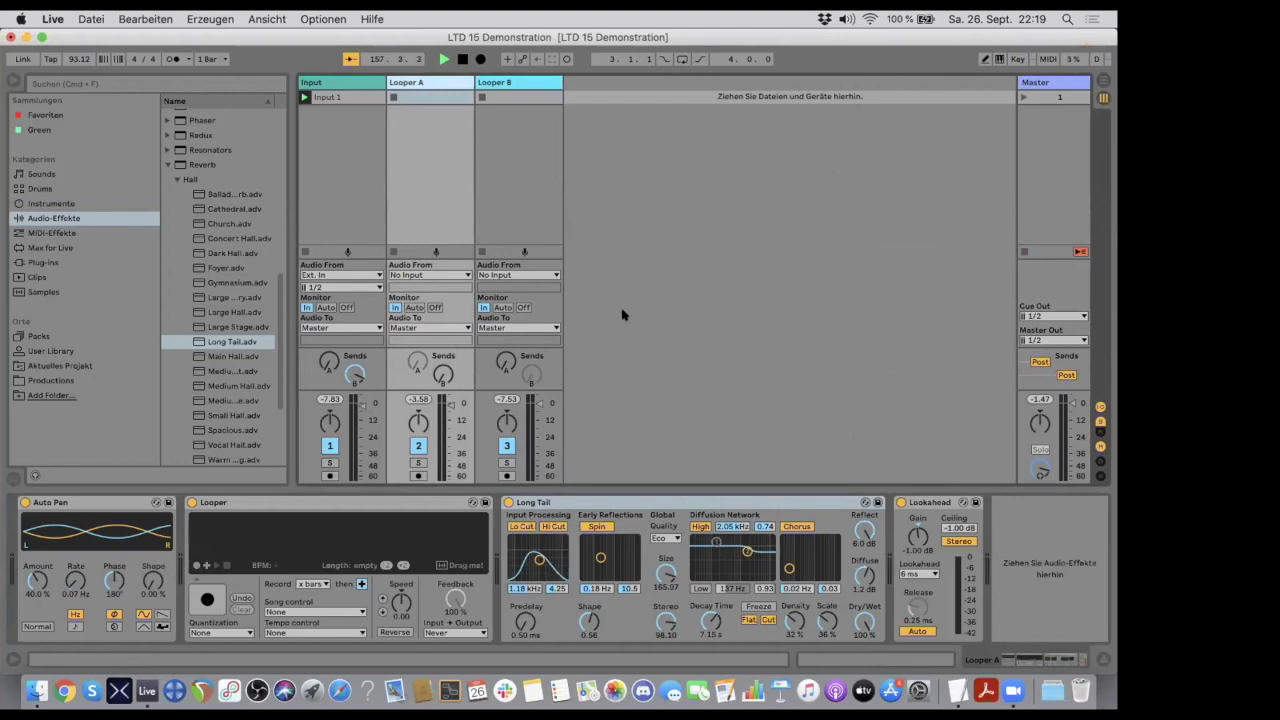
left_click(499, 82)
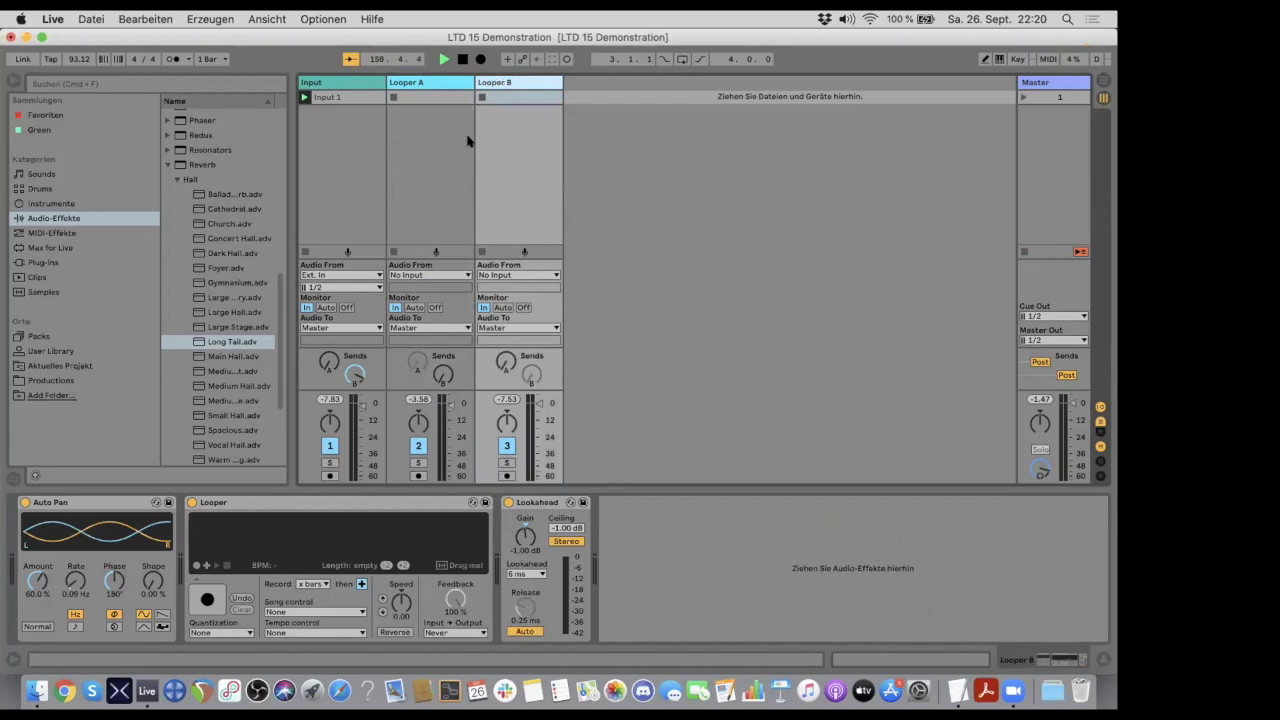
- Lower Looper A's Long Tail Dry/Wet to 80% and on to 50%, switching its Lo Cut off and back on in between
left_click(415, 83)
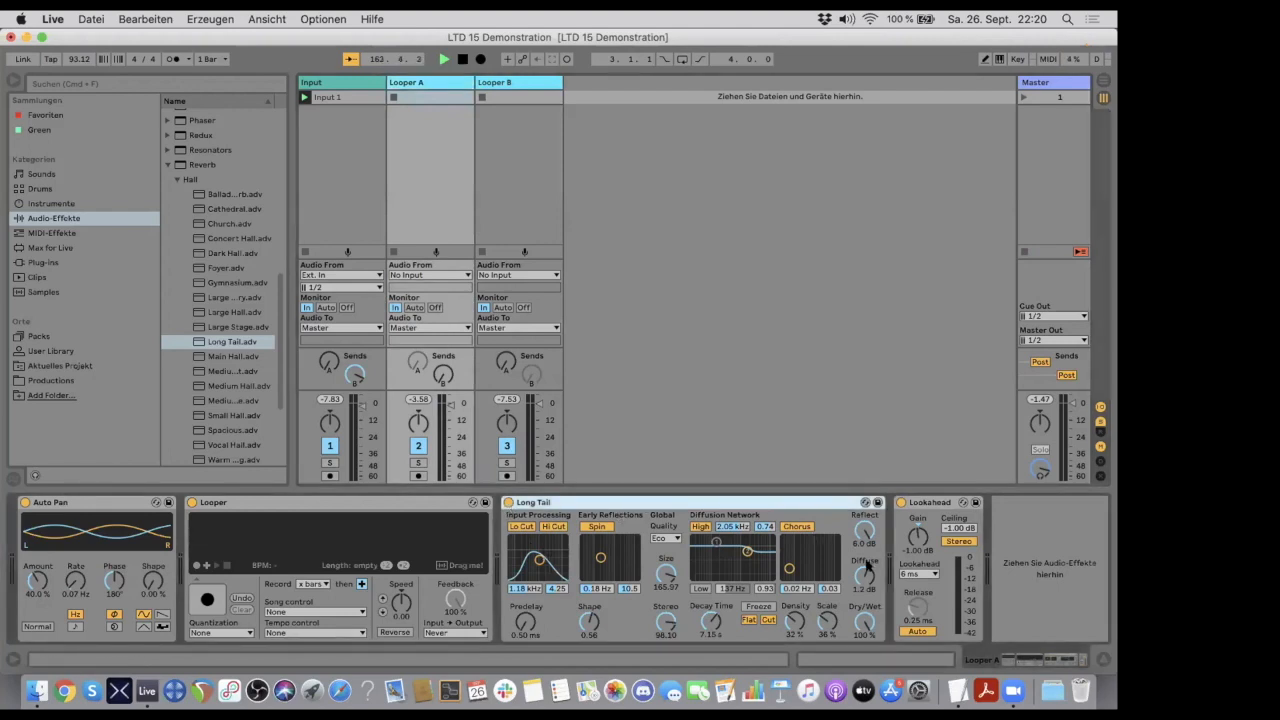
left_click_drag(855, 625, 855, 645)
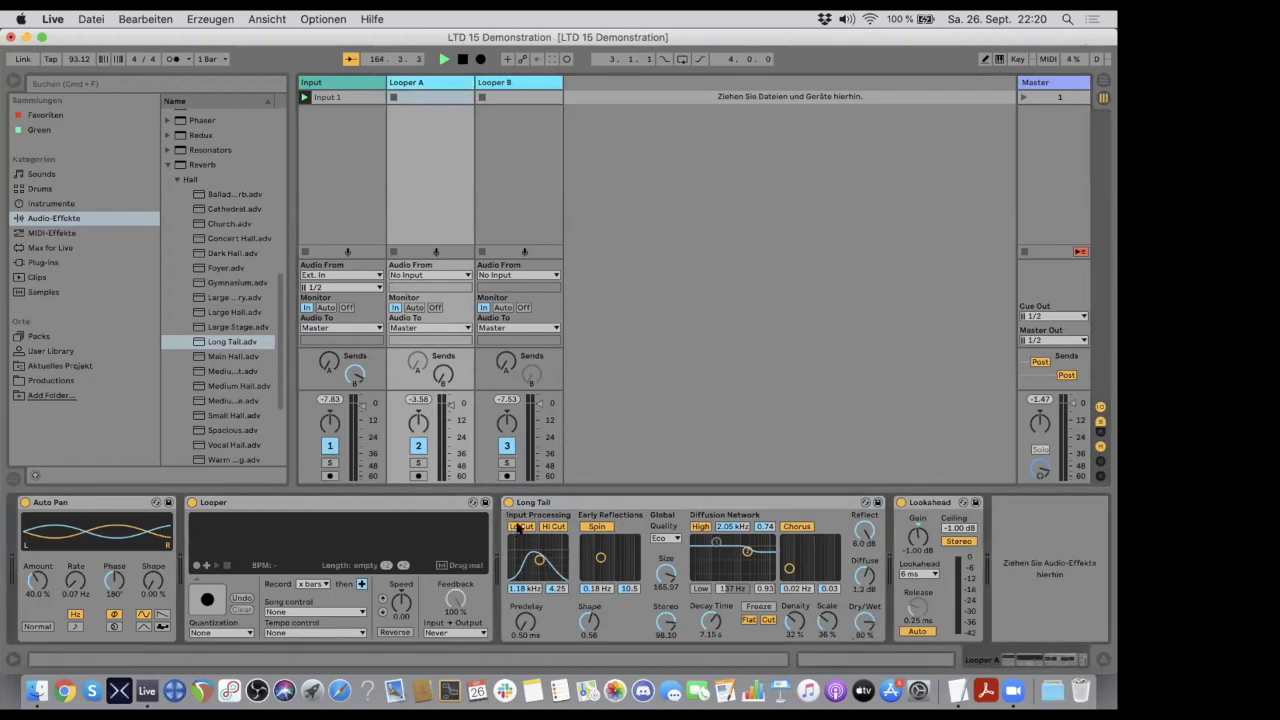
left_click(519, 527)
left_click(516, 528)
left_click_drag(866, 622, 866, 640)
left_click(595, 502)
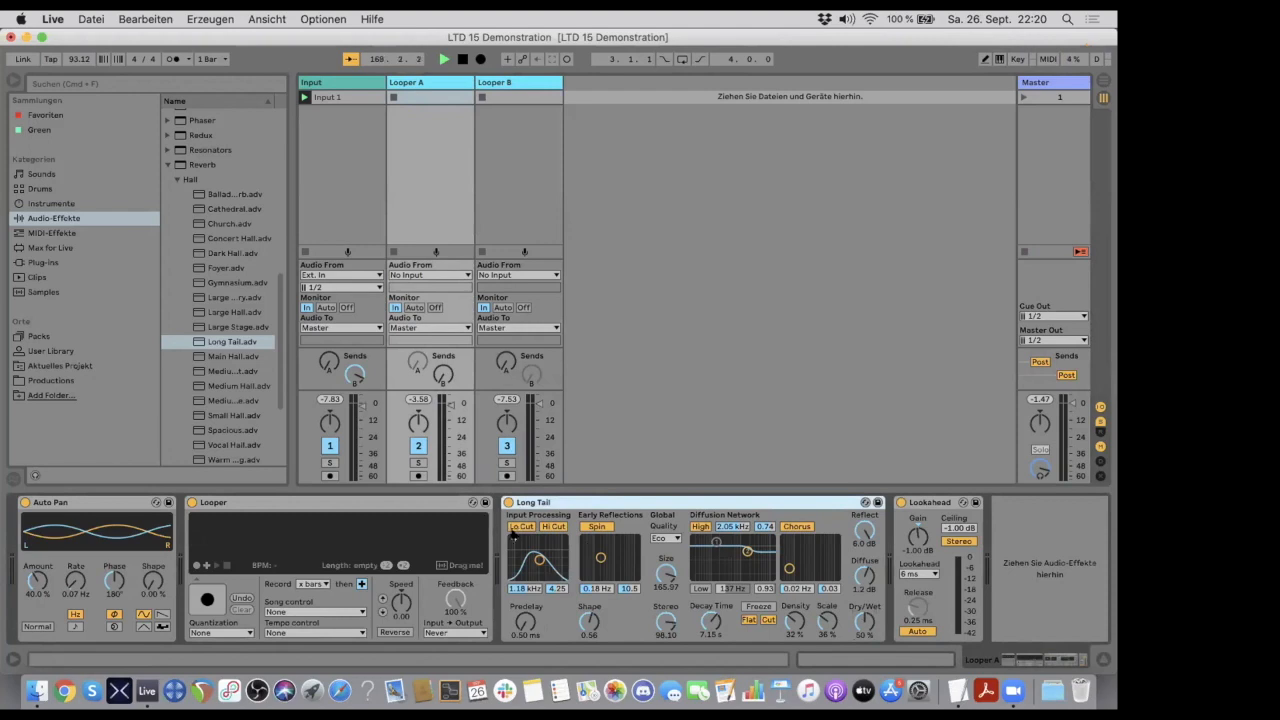
- Bypass Long Tail on Looper A and insert an Auto Filter between the Looper and Long Tail
left_click(507, 502)
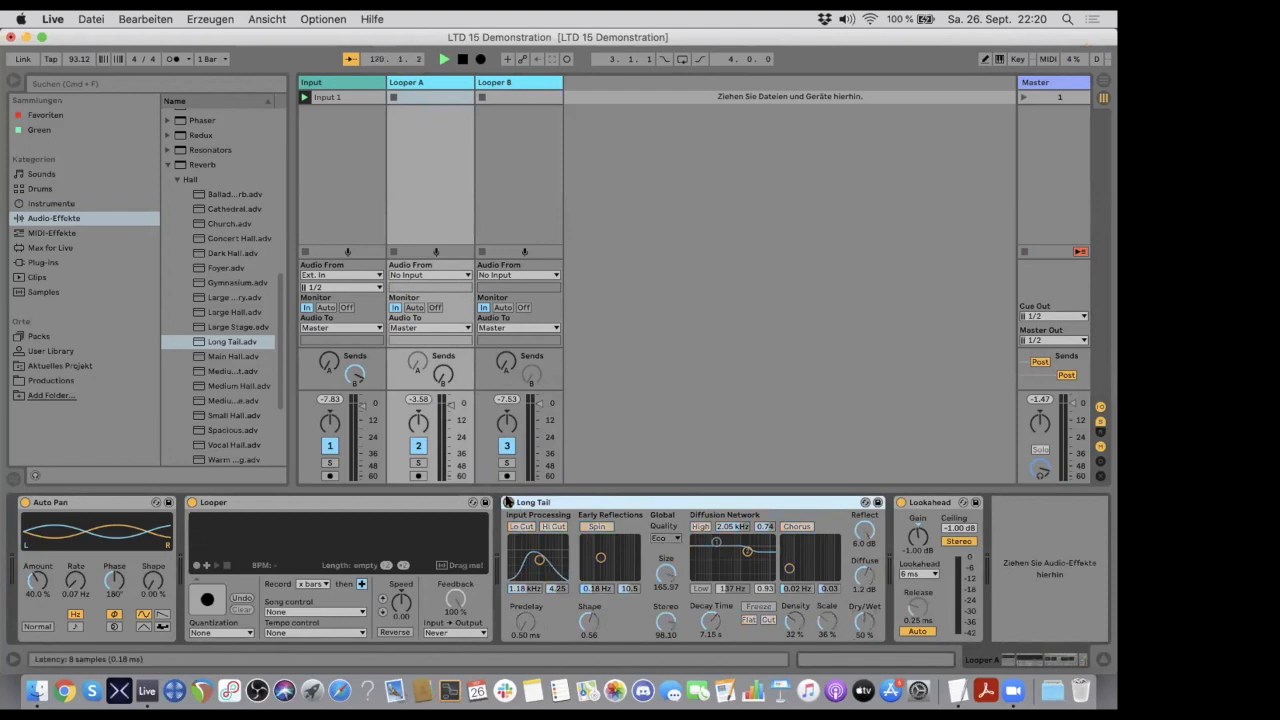
scroll(210, 208, "up", 10)
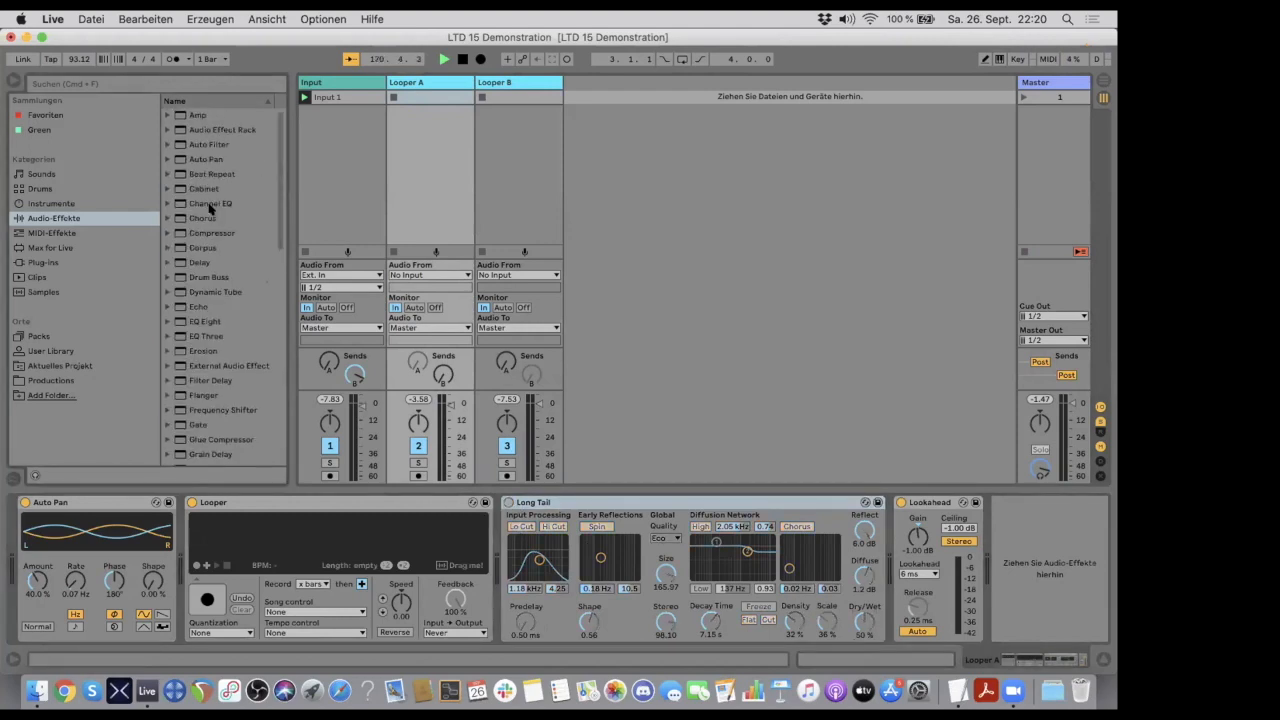
left_click(167, 144)
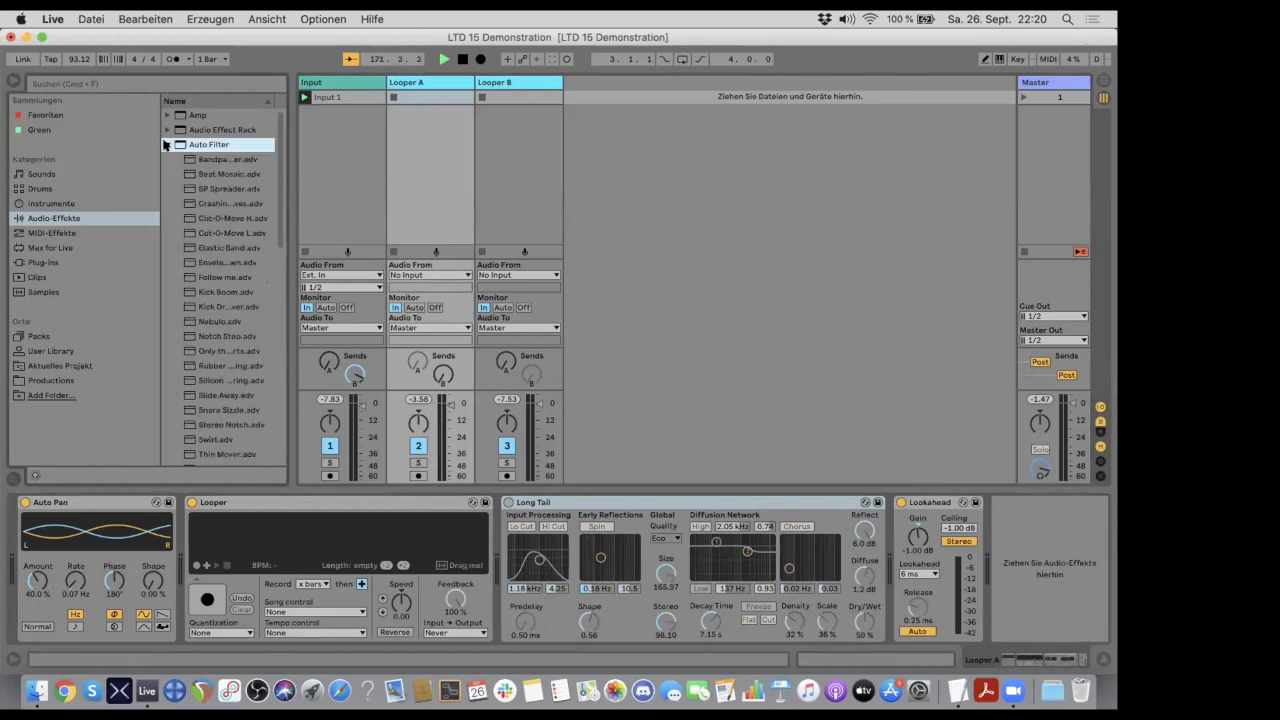
left_click_drag(181, 146, 466, 510)
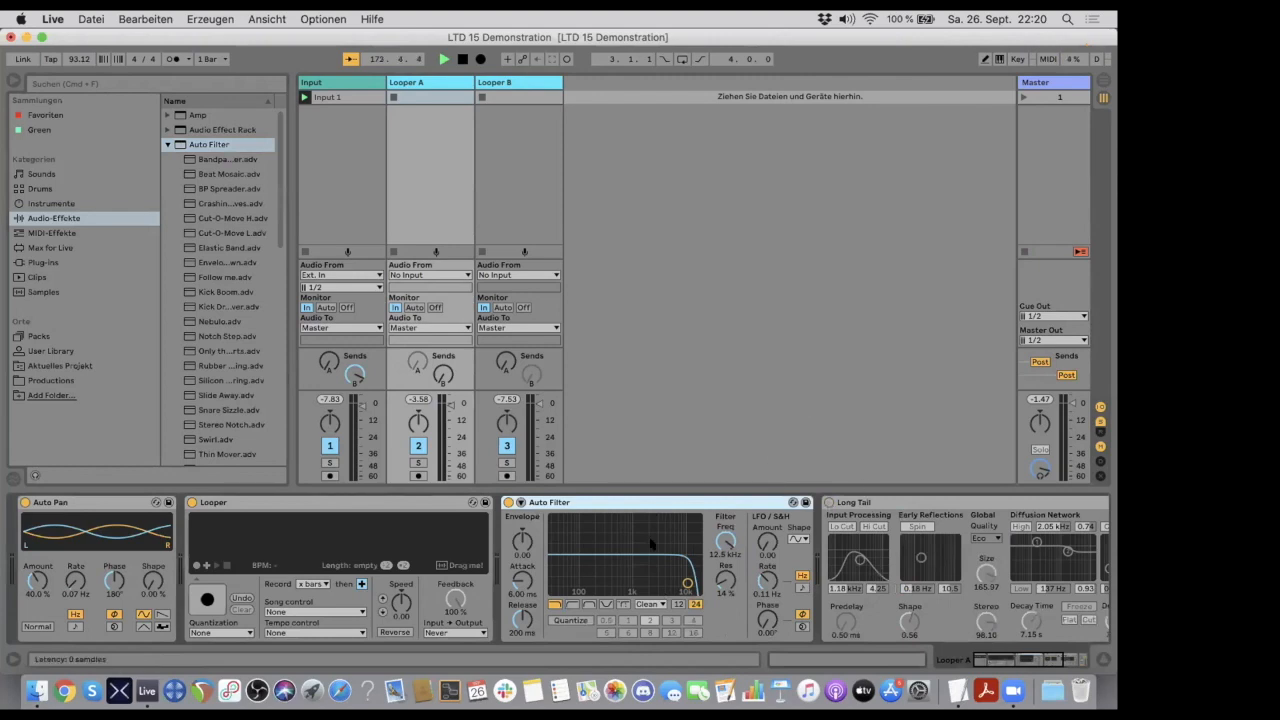
- Open Looper A's Auto Filter cutoff to 19.9 kHz with 15% resonance and switch Long Tail back on
mouse_move(687, 584)
left_mouse_down()
mouse_move(649, 574)
mouse_move(697, 582)
left_mouse_up()
left_click(829, 503)
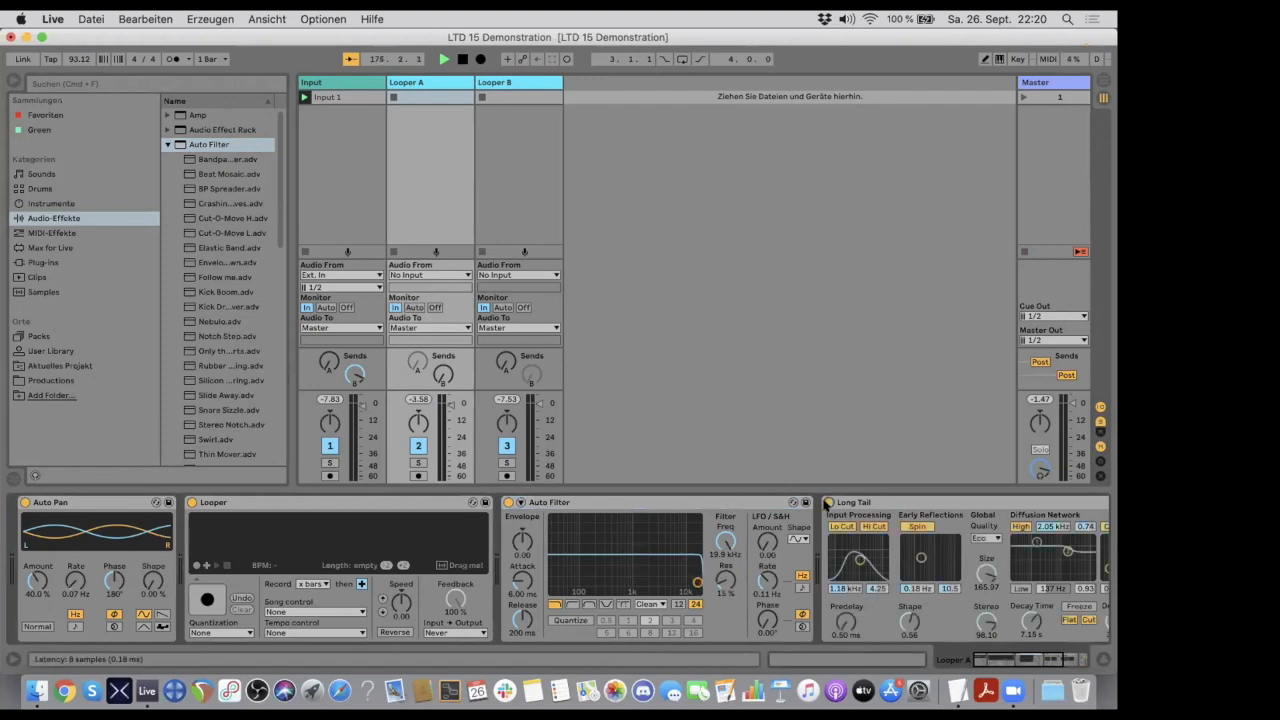
scroll(828, 502, "right", 5)
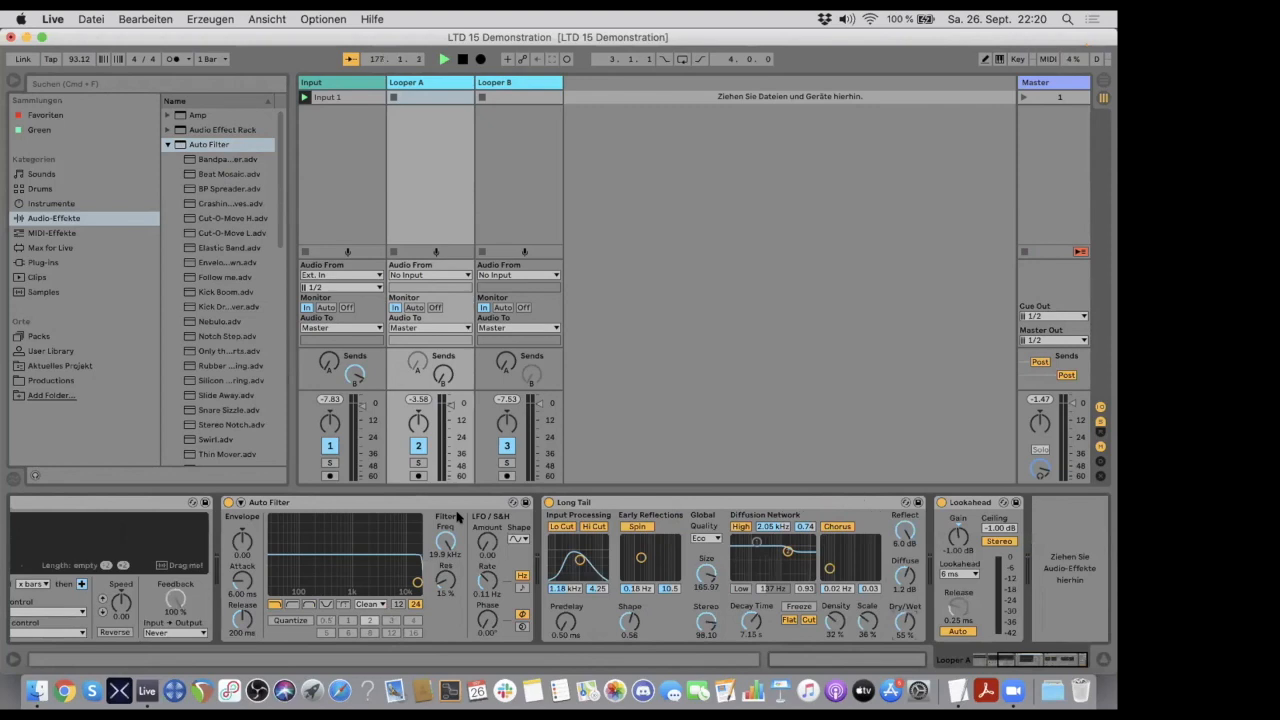
left_click(440, 501)
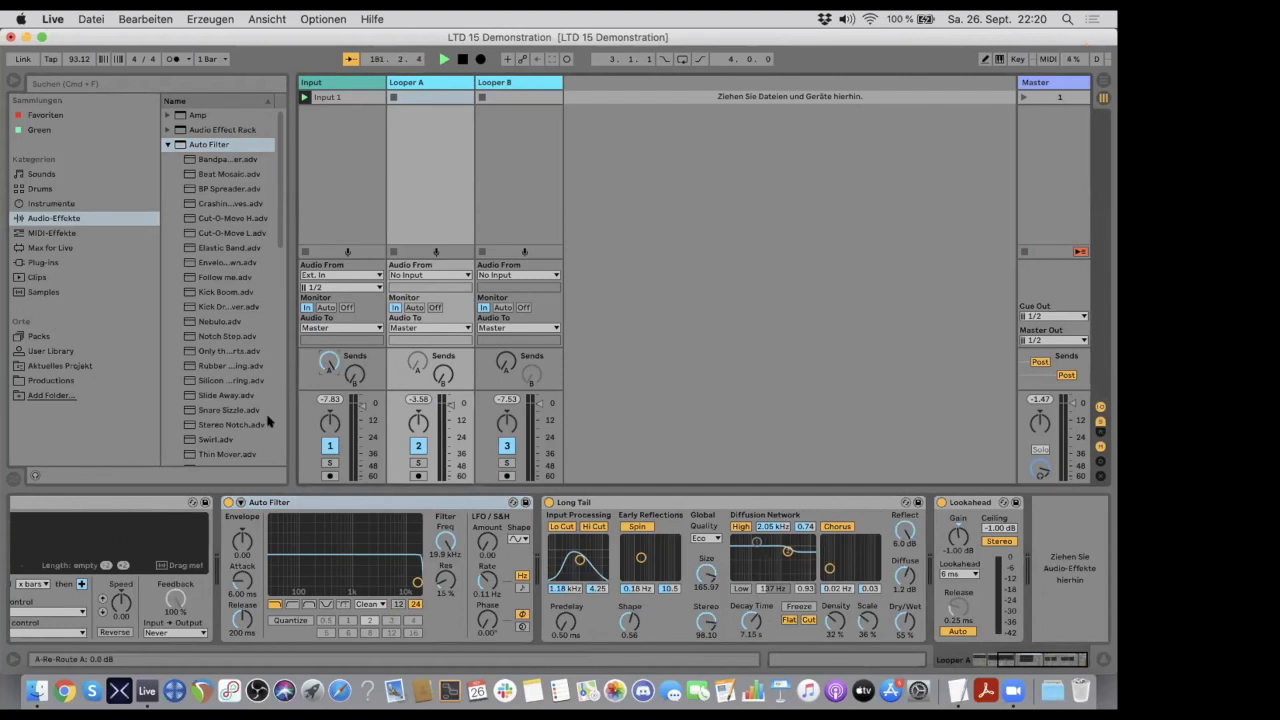
- Record a new loop from the input in Looper A and switch it to playback
scroll(95, 618, "left", 5)
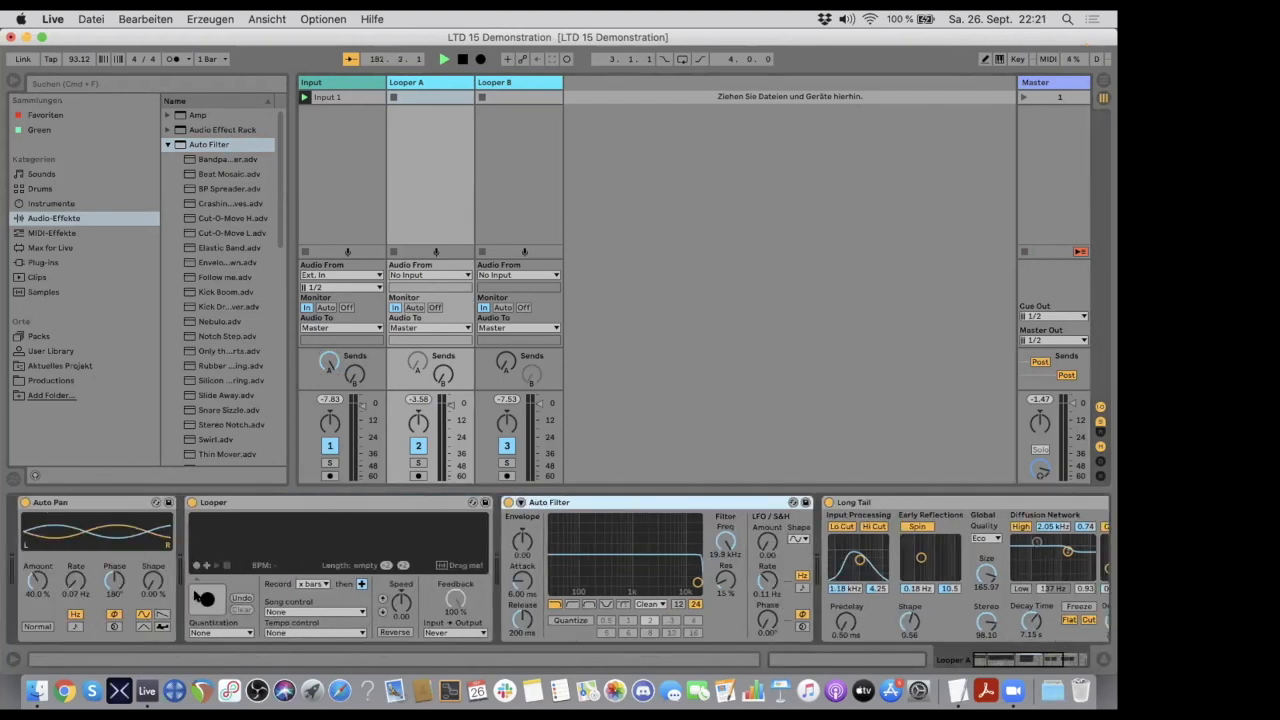
left_click(203, 597)
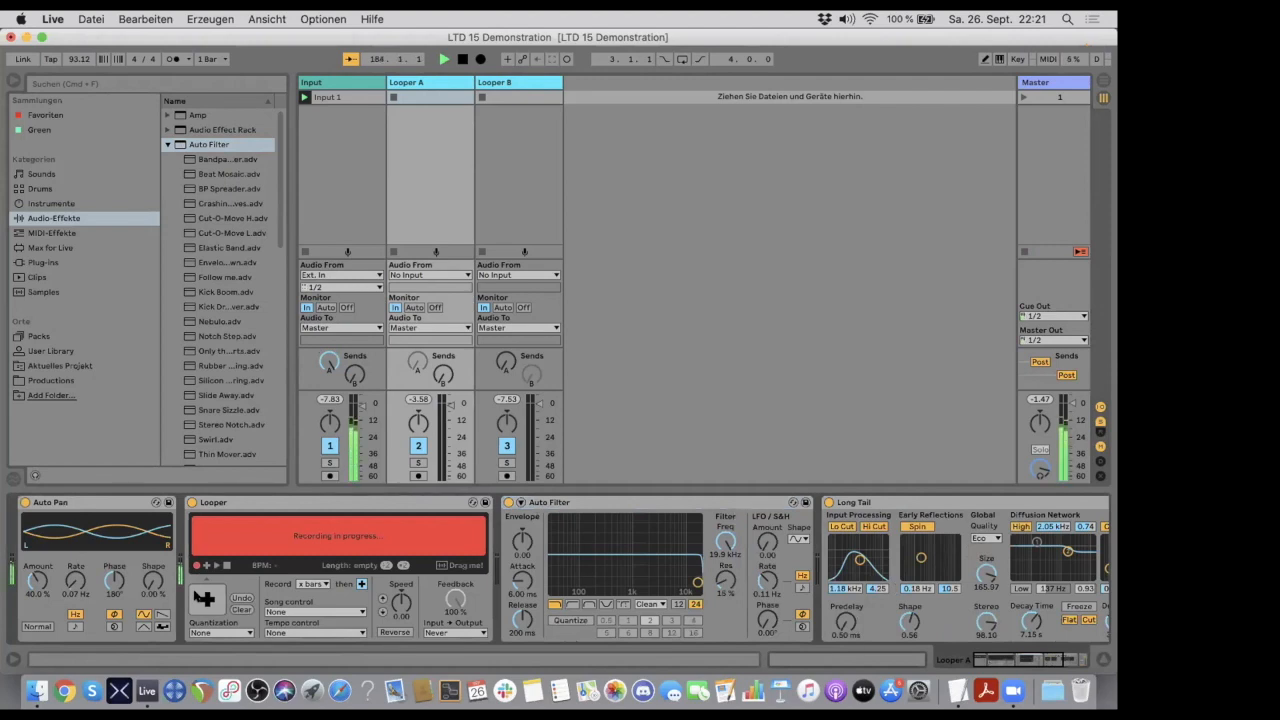
left_click(204, 598)
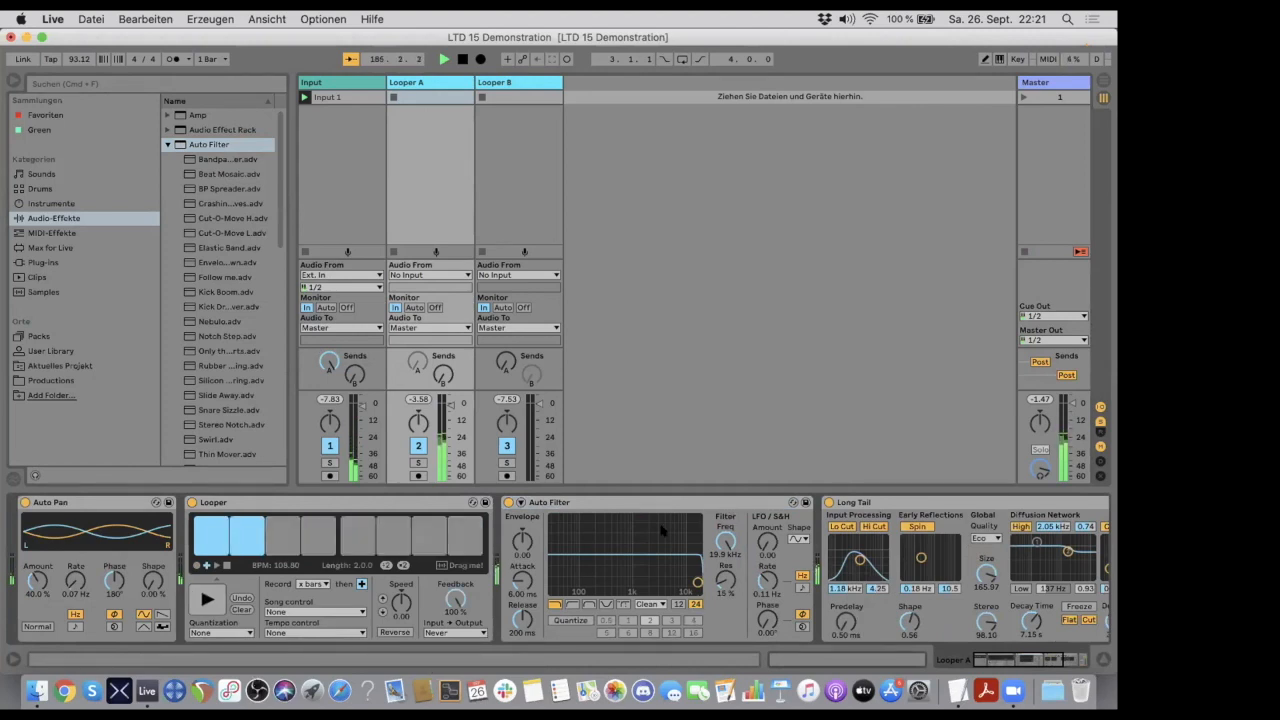
- Sweep Looper A's Auto Filter down to 26 Hz and back up to 2.83 kHz with 41% resonance, checking the Looper B track in between
left_click_drag(697, 582, 553, 578)
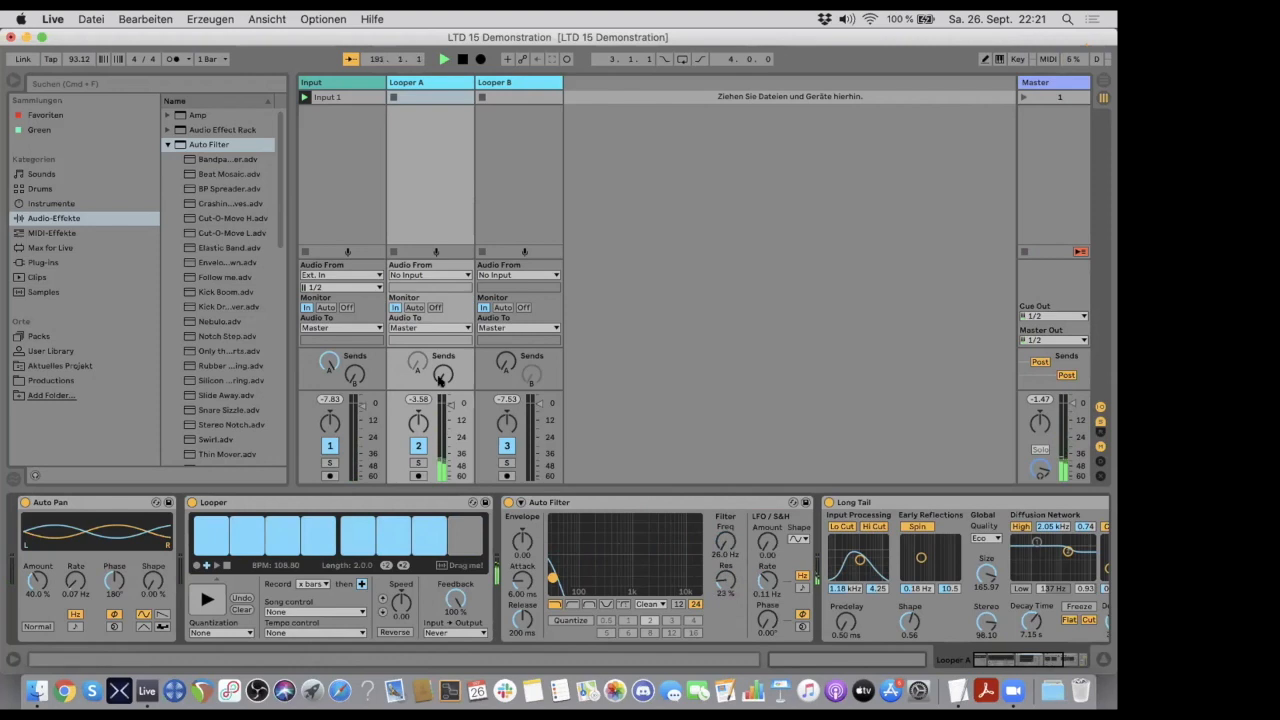
left_click(505, 84)
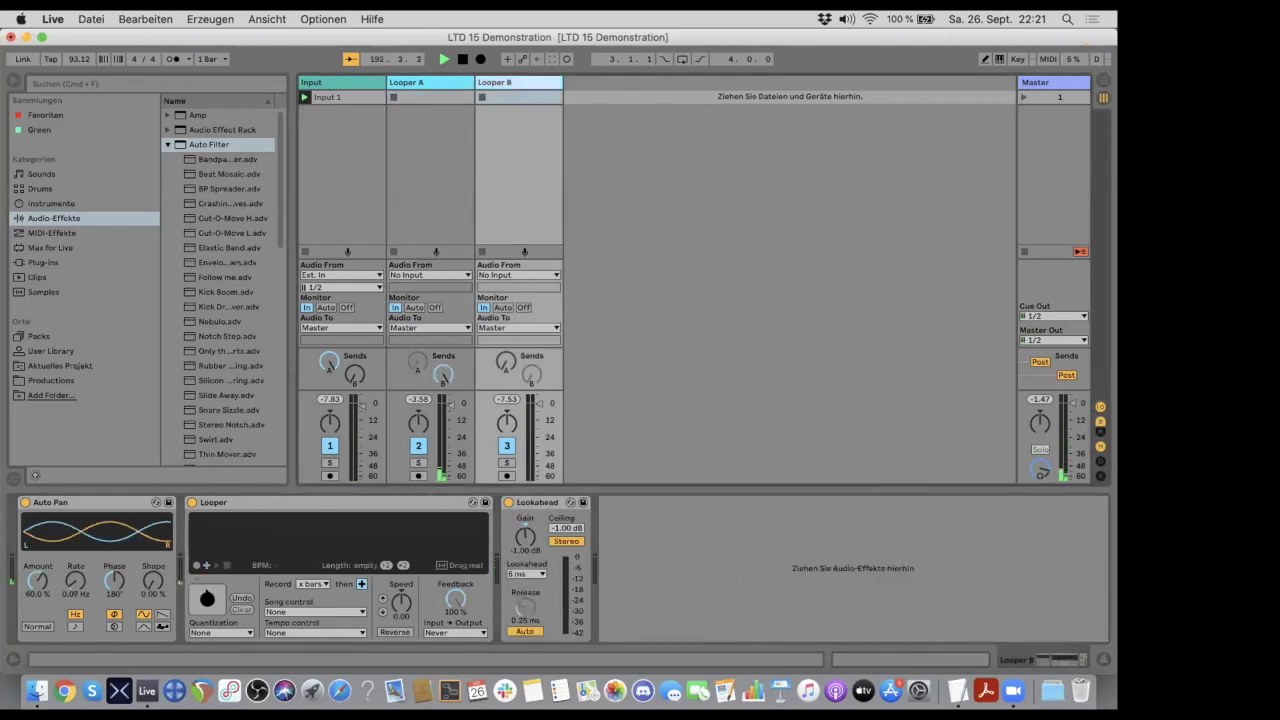
left_click(449, 83)
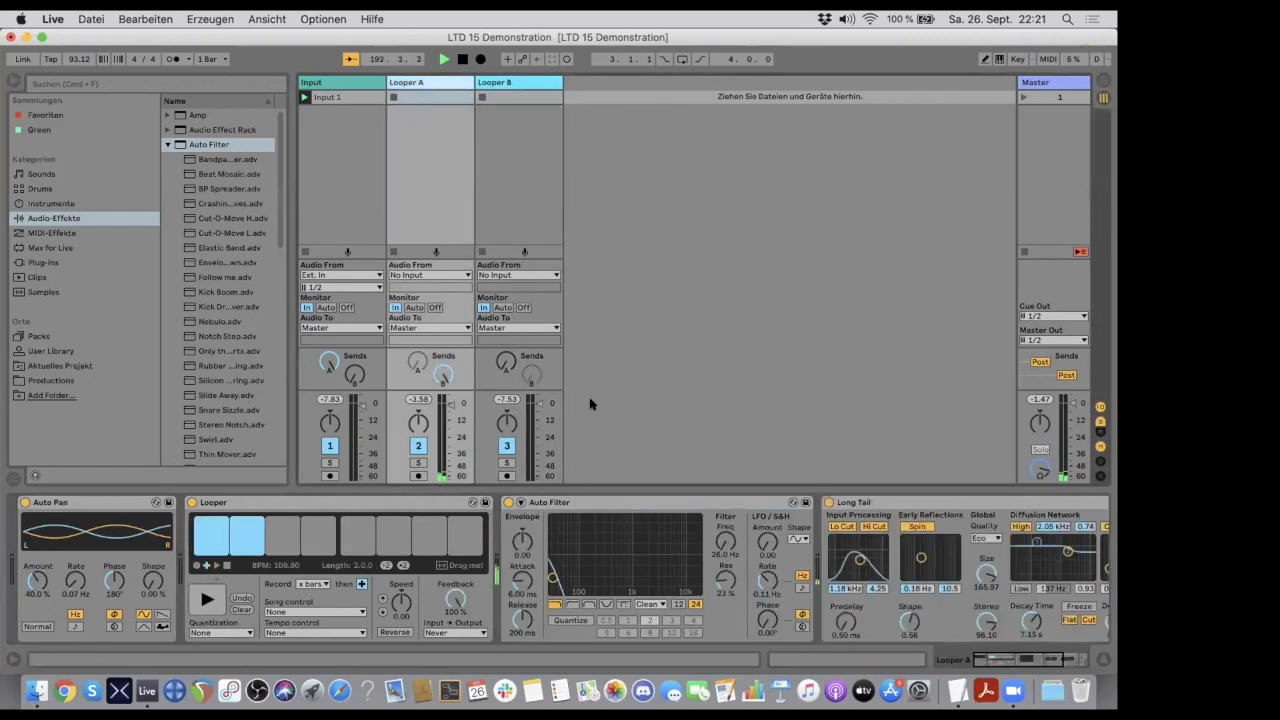
left_click_drag(552, 578, 655, 565)
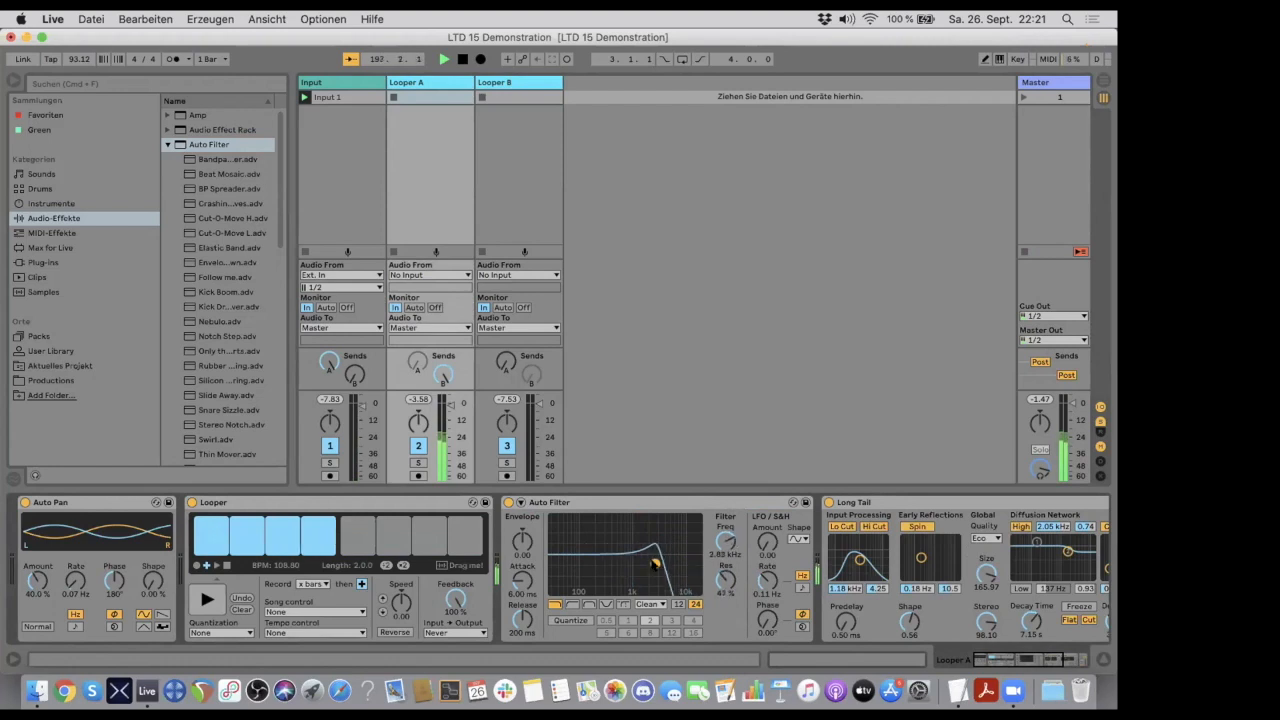
- Record Looper A's filtered signal as a loop in Looper B, play it back, and raise Looper A's track volume to about -2.0 dB
left_click(520, 84)
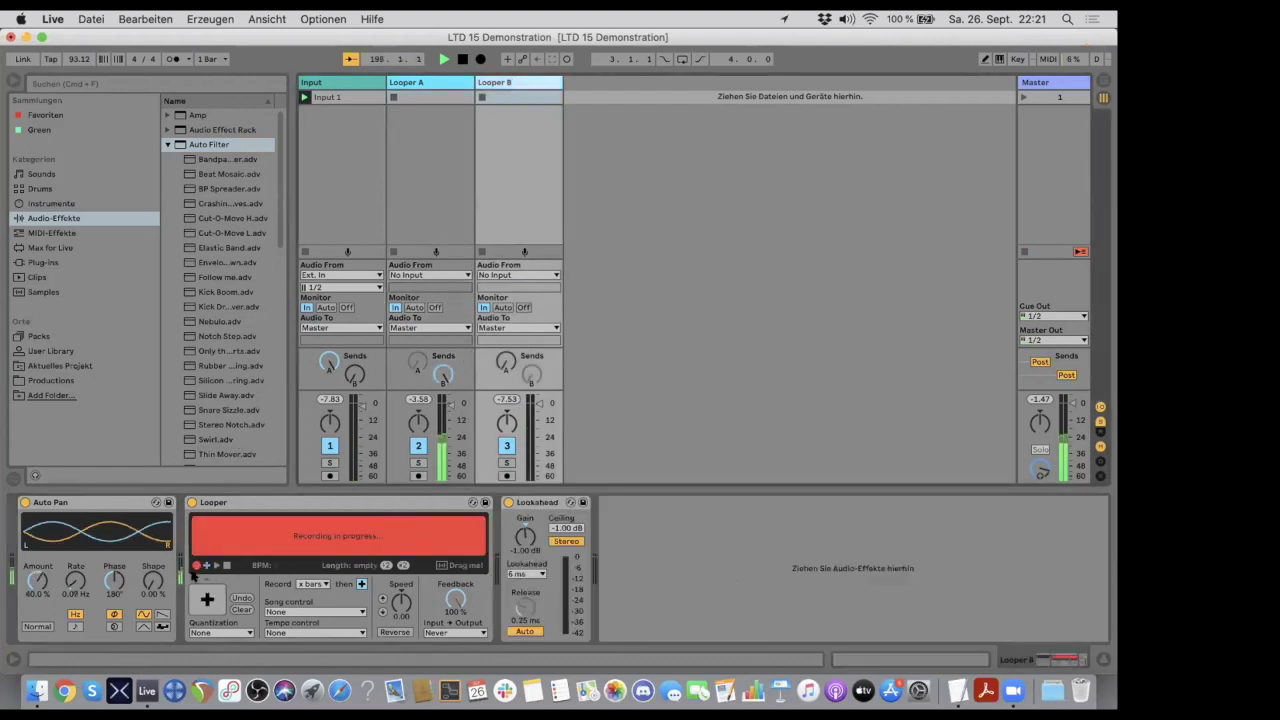
left_click(207, 599)
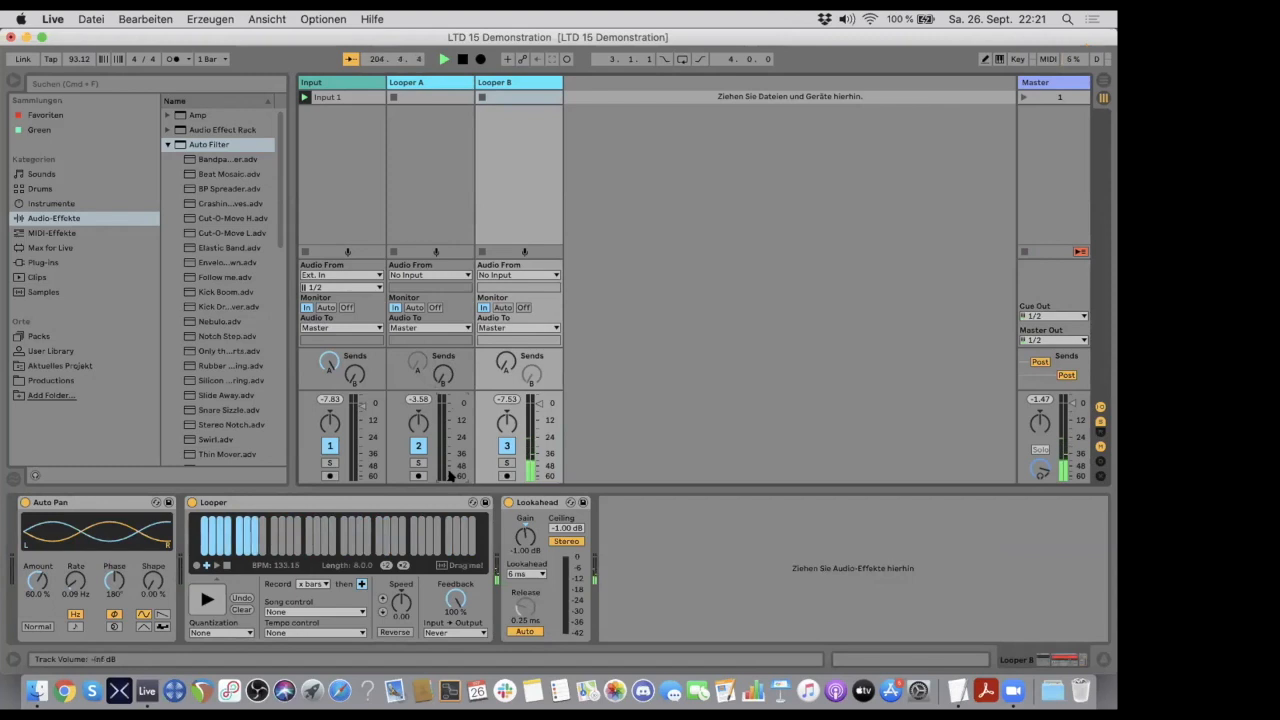
left_click_drag(448, 475, 450, 404)
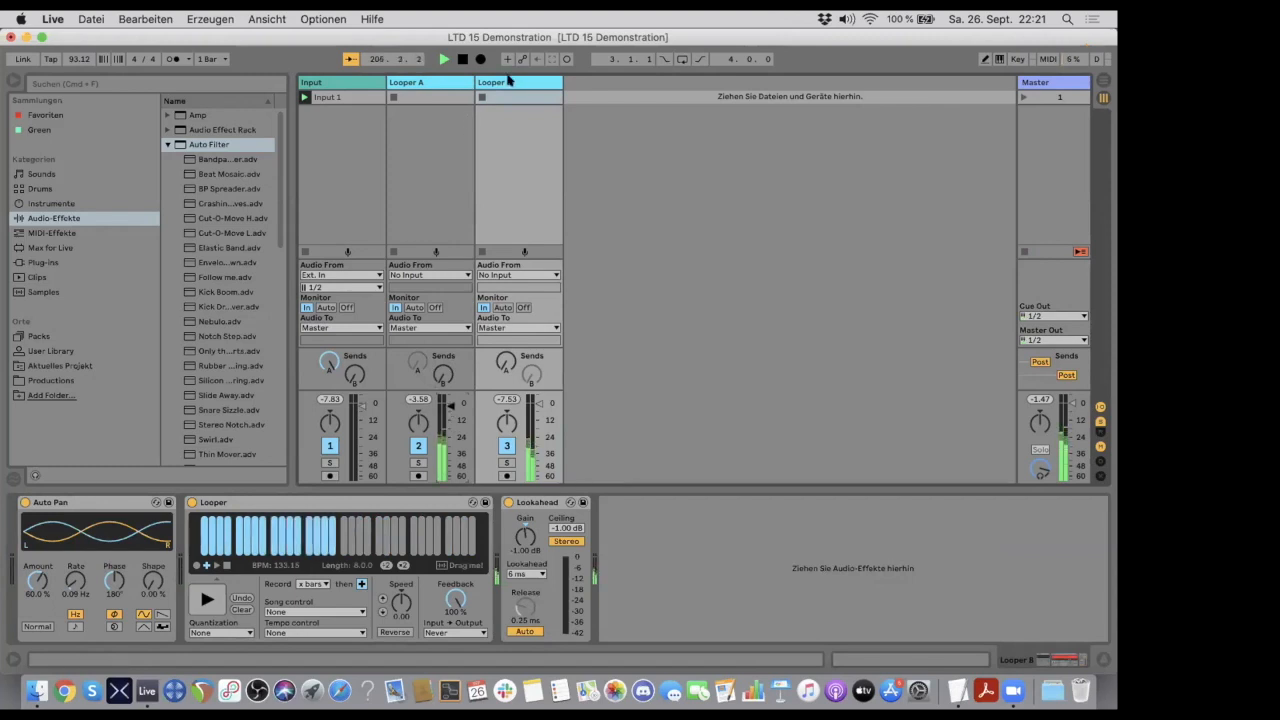
left_click(509, 80)
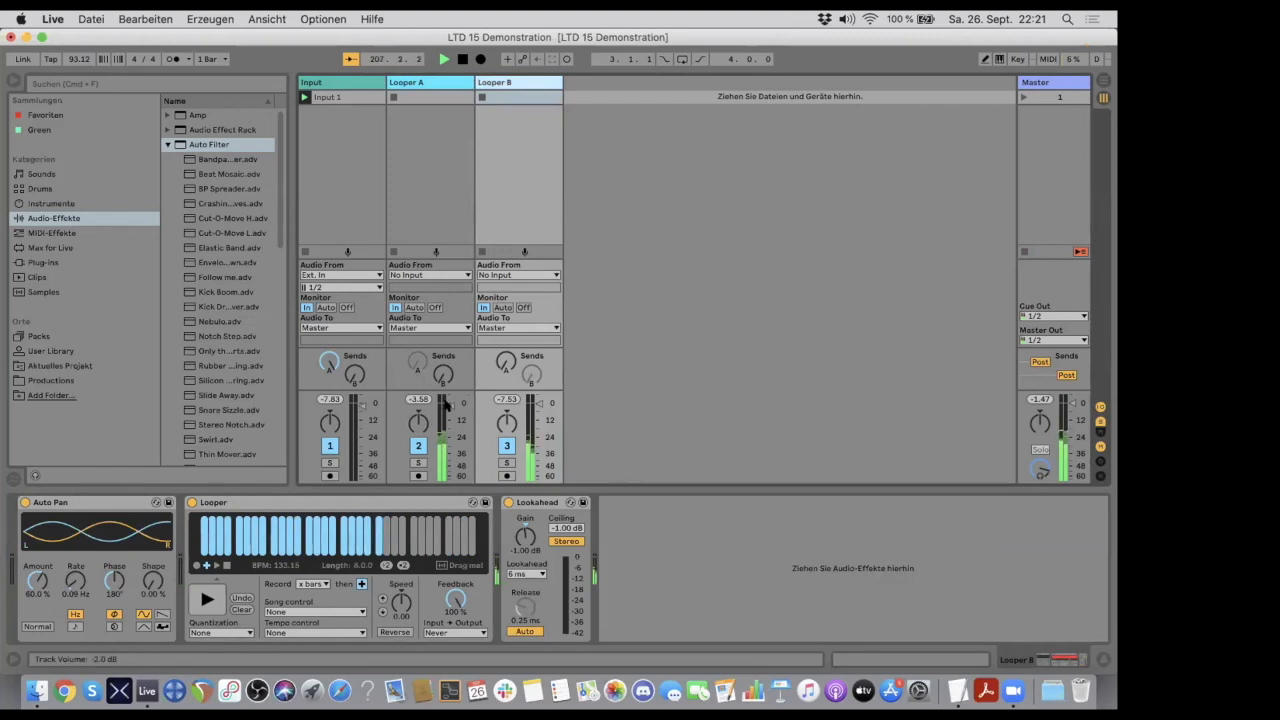
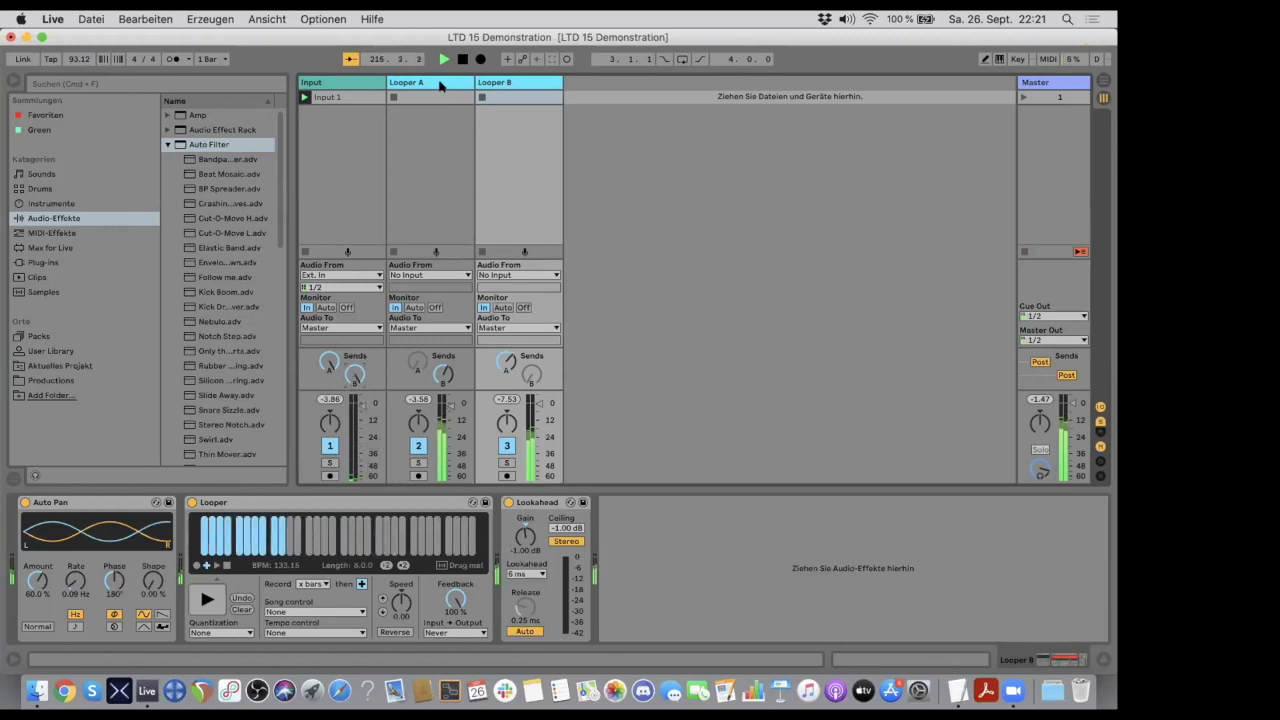
- Open Looper A's Auto Filter cutoff to 19.9 kHz with 17% resonance and clear the loops in both Loopers
left_click(443, 88)
left_click_drag(655, 564, 697, 581)
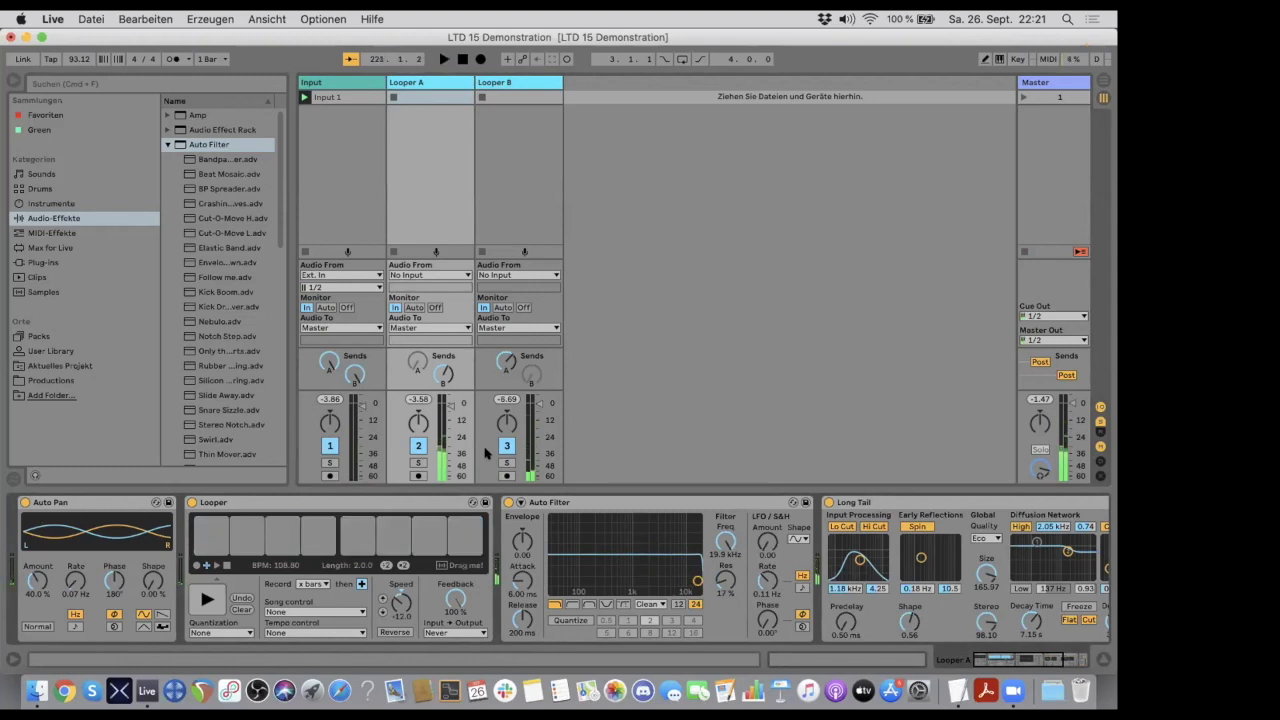
left_click(519, 82)
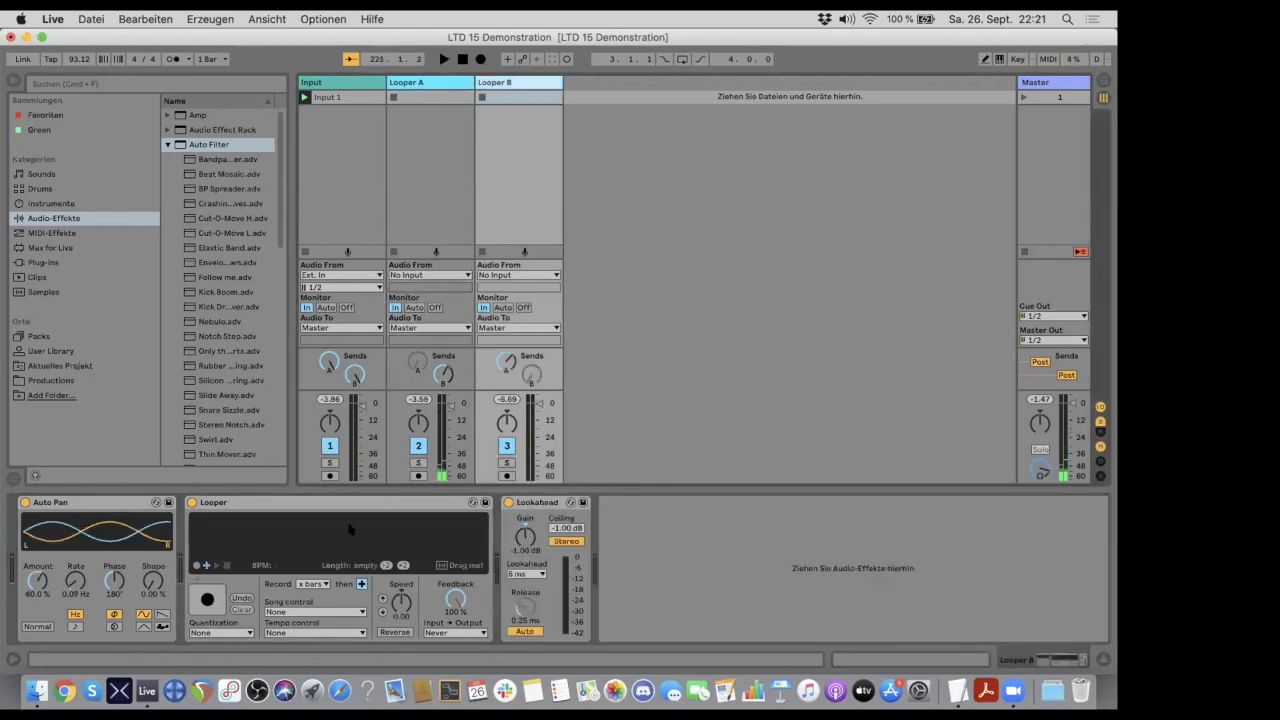
left_click(427, 82)
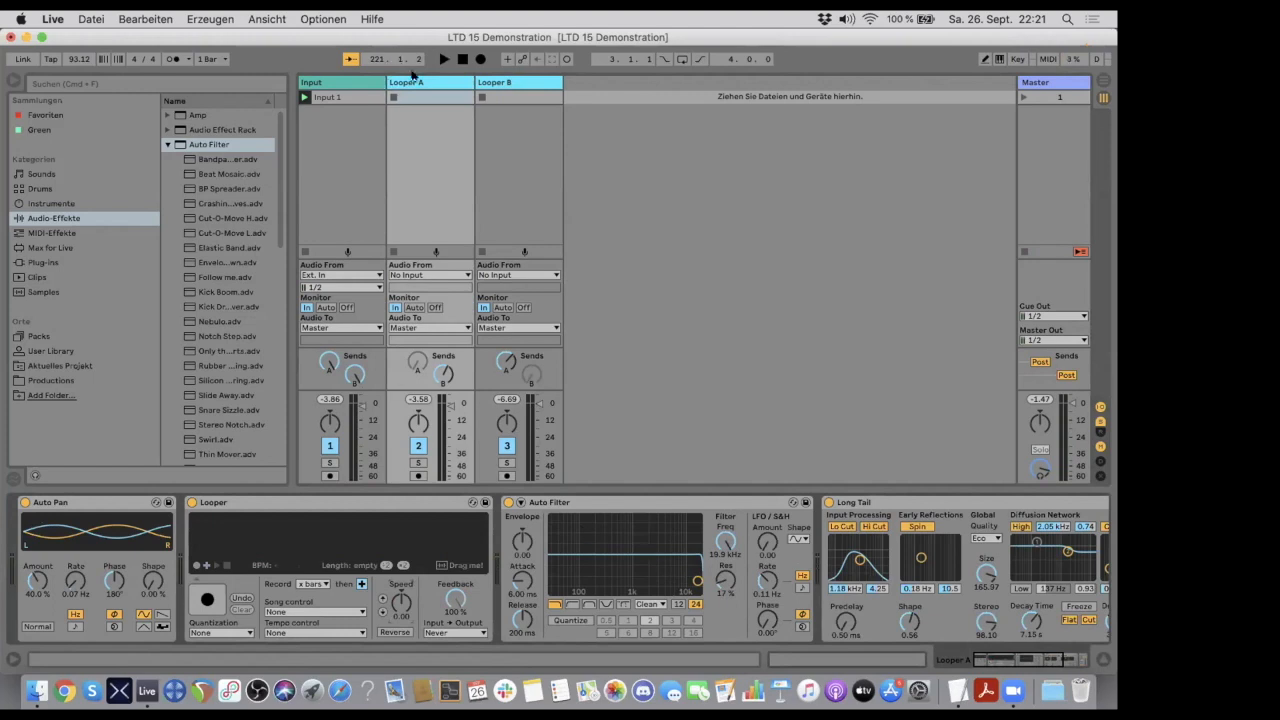
- Review the device chains of the Input, Looper A and Looper B tracks
left_click(491, 84)
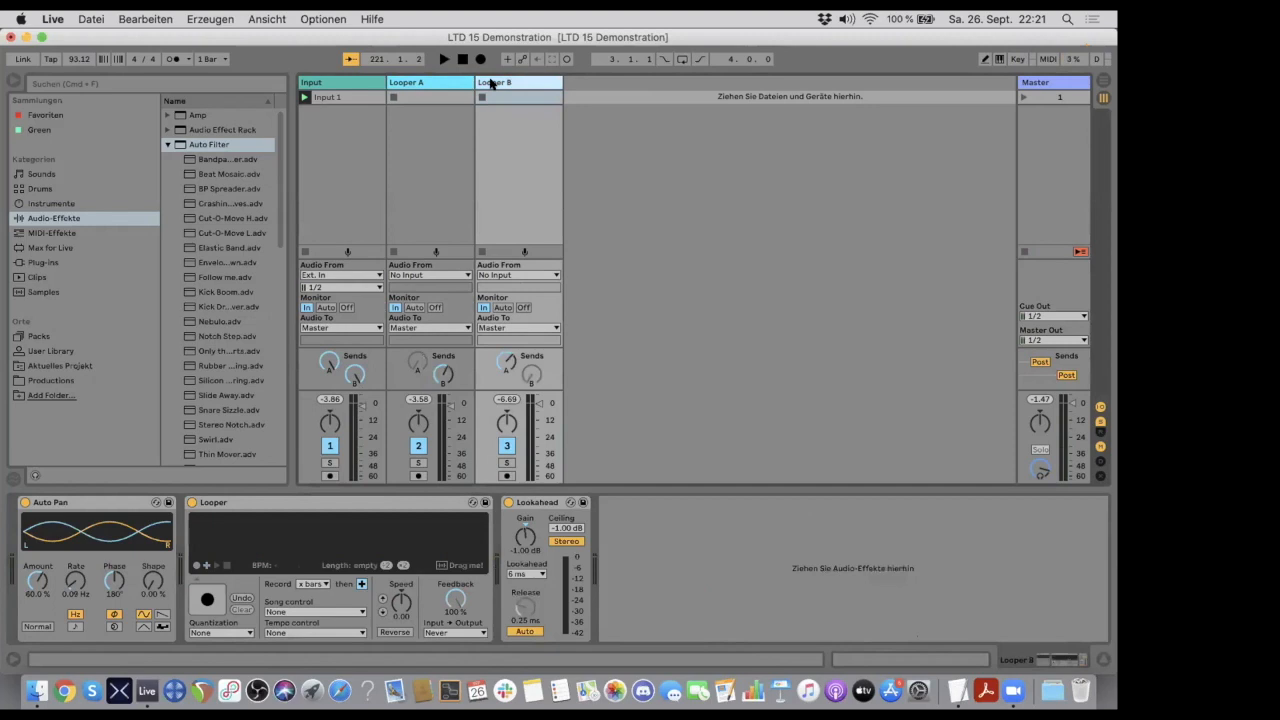
left_click(430, 84)
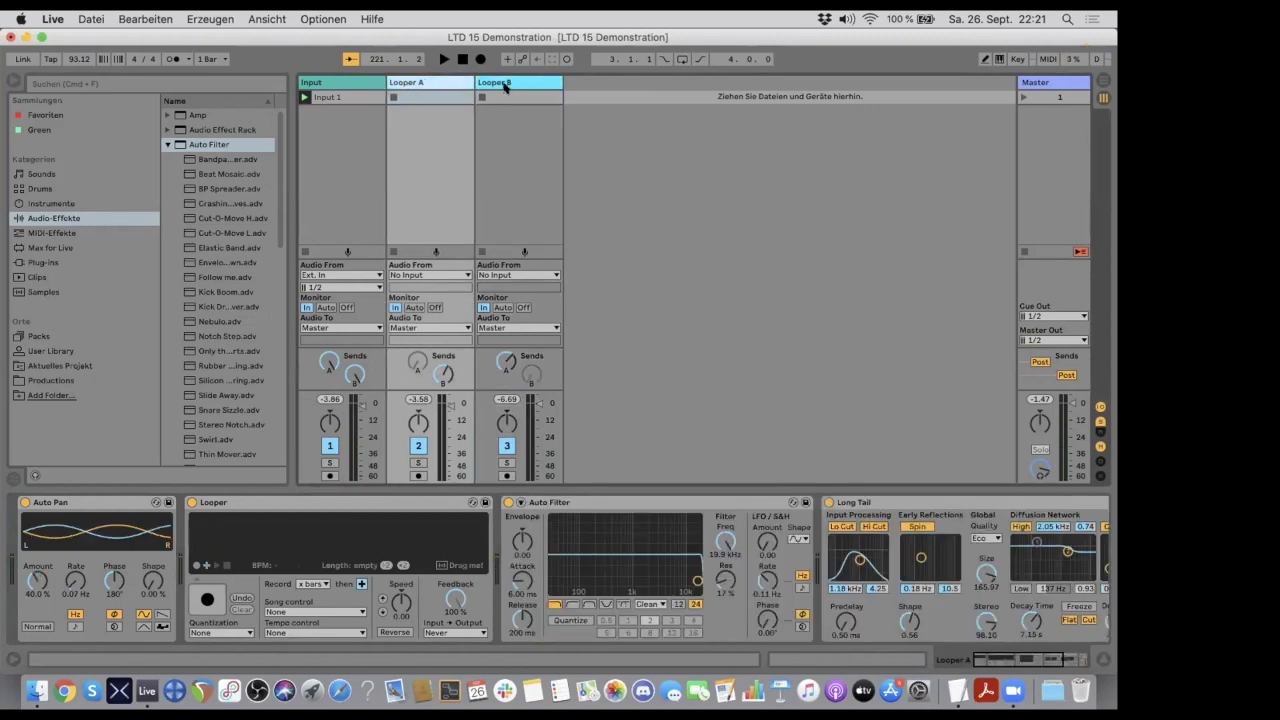
left_click(503, 83)
left_click(425, 83)
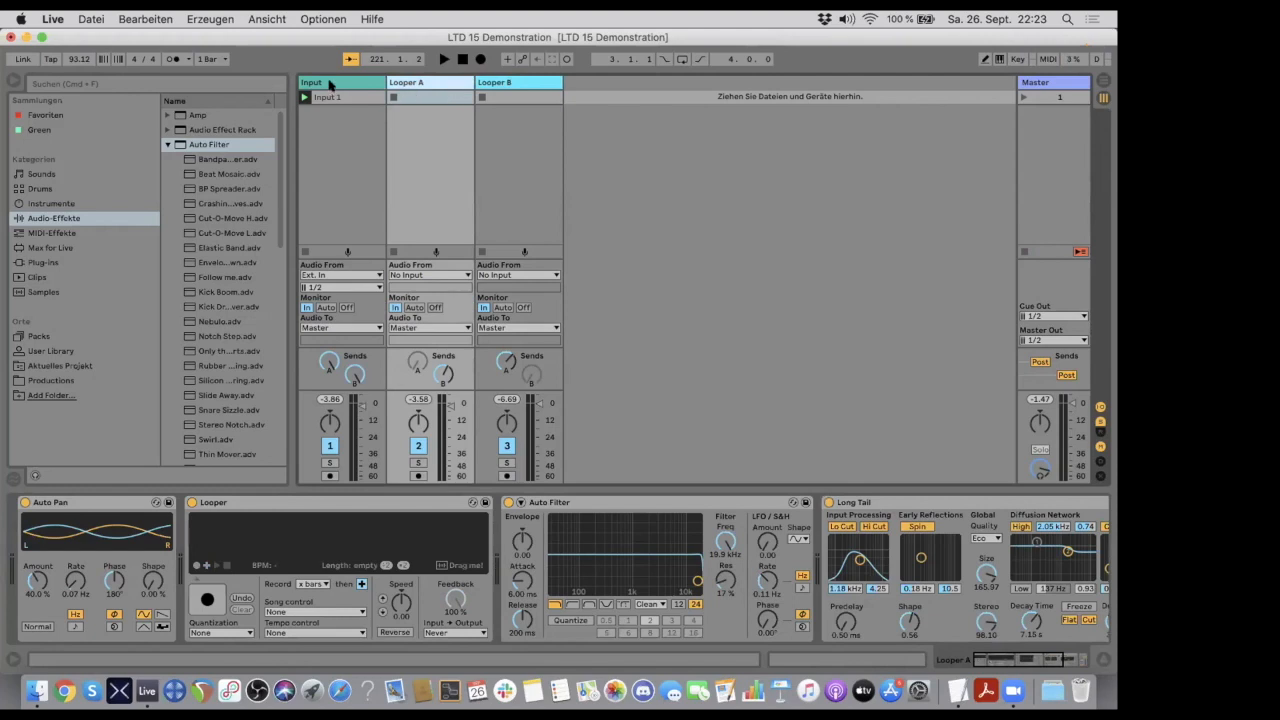
left_click(330, 85)
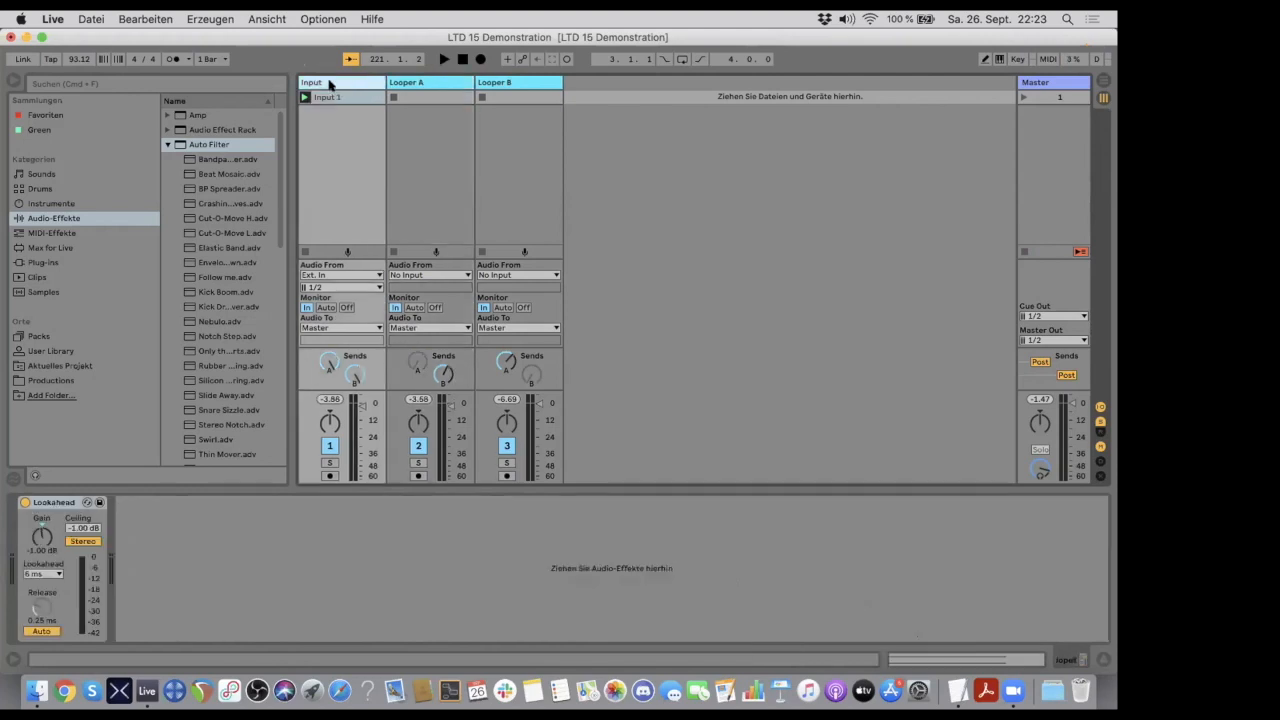
left_click(443, 80)
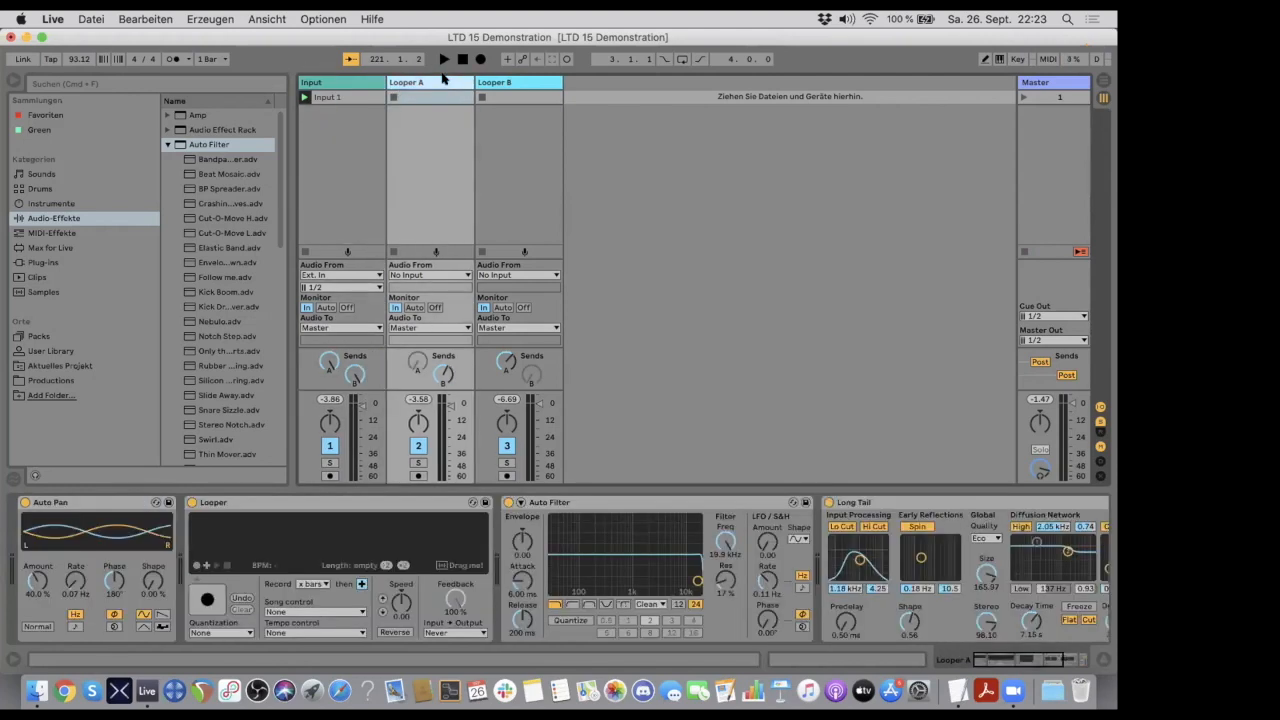
left_click(482, 97)
left_click(437, 82)
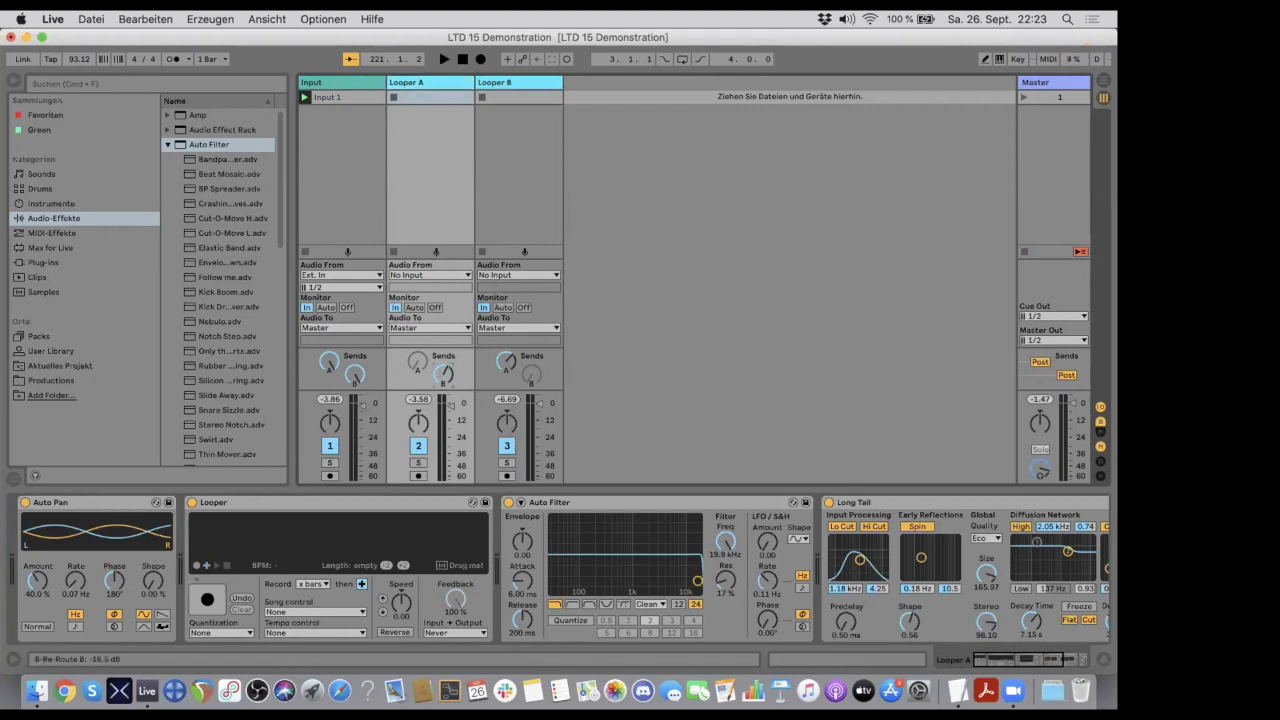
- Raise the cross-feed sends of both Looper tracks to 0.0 dB and move the Input 1 clip to the Looper A track
left_click_drag(506, 362, 505, 362)
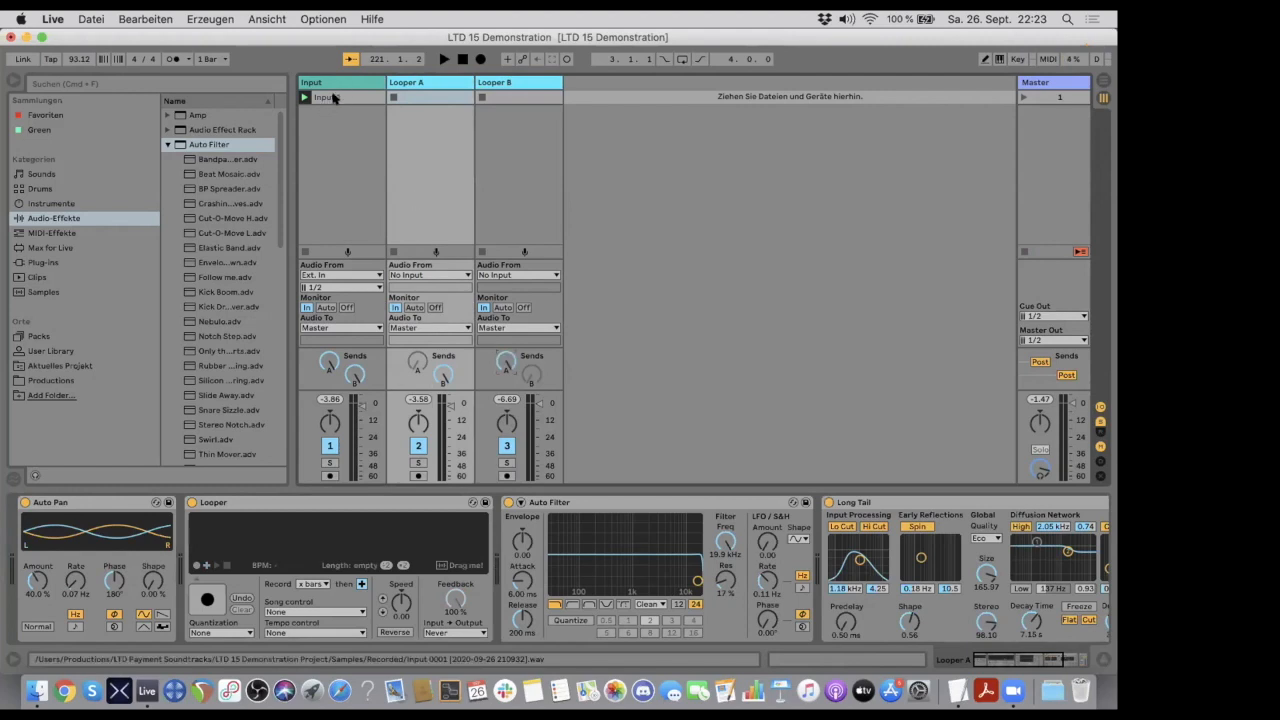
left_click_drag(331, 97, 418, 97)
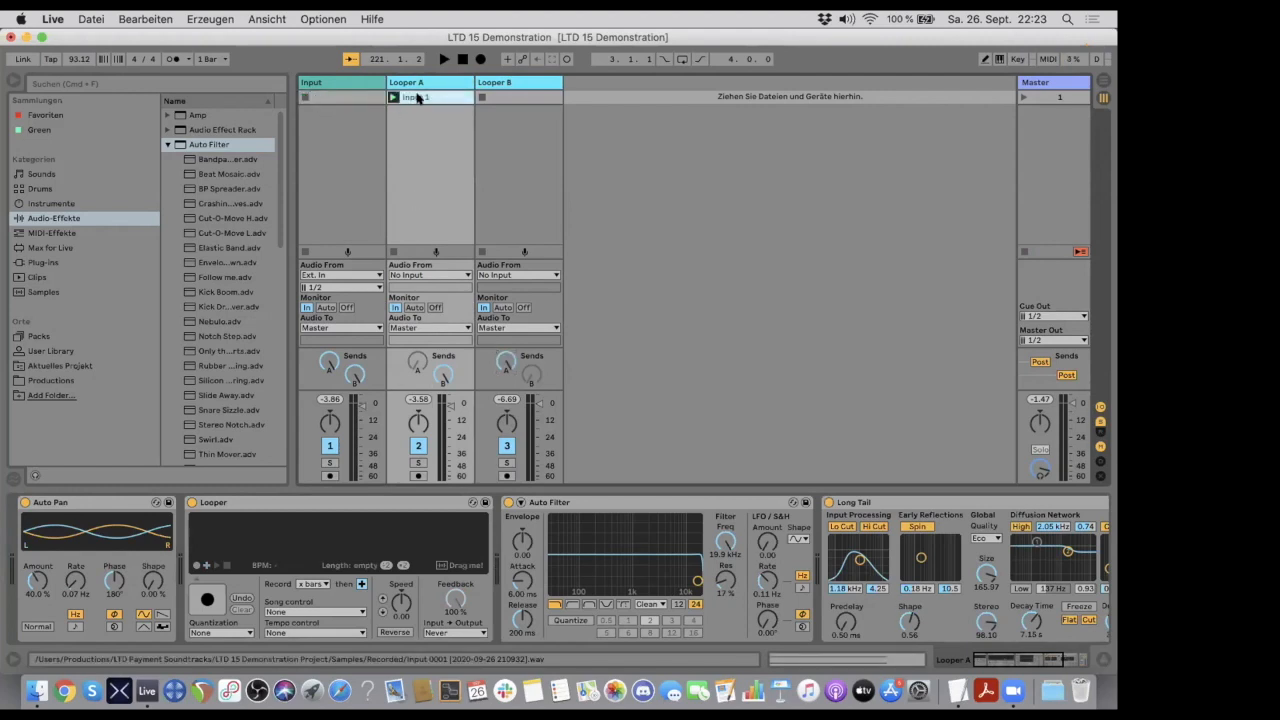
left_click(429, 96)
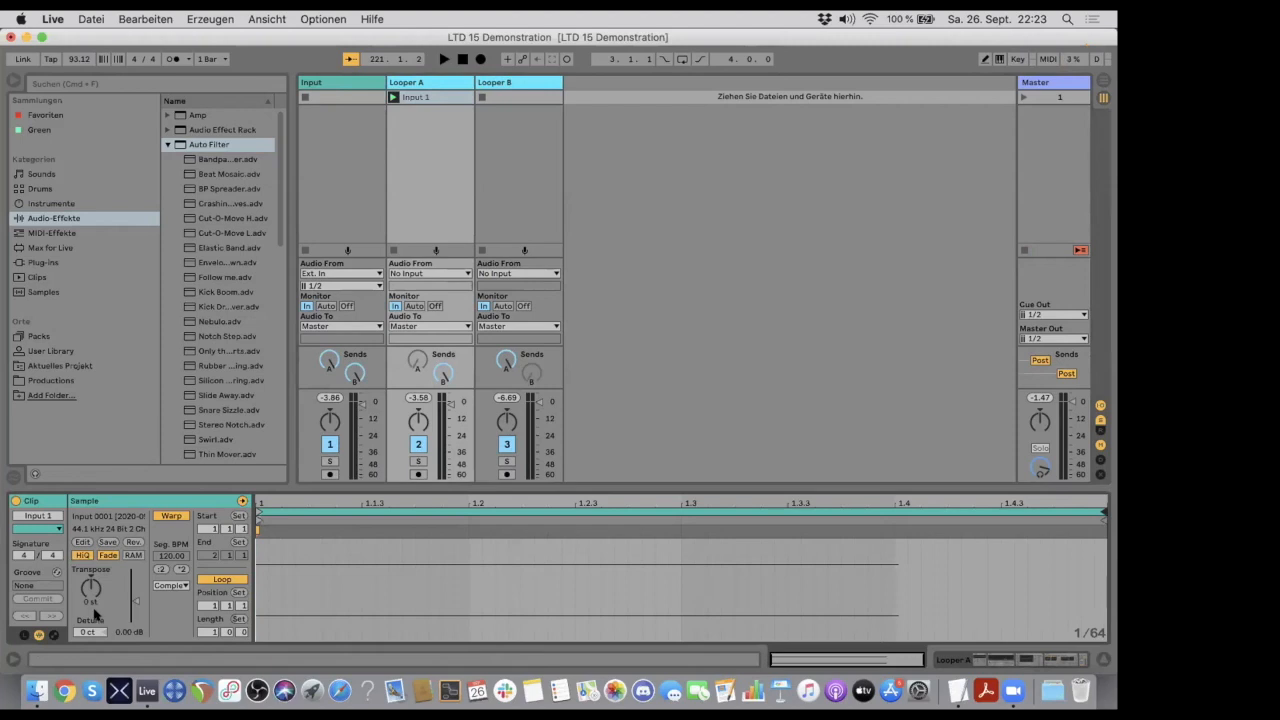
- Show the Input 1 clip's envelopes and choose automation of the B-Re-Route B send
left_click(54, 634)
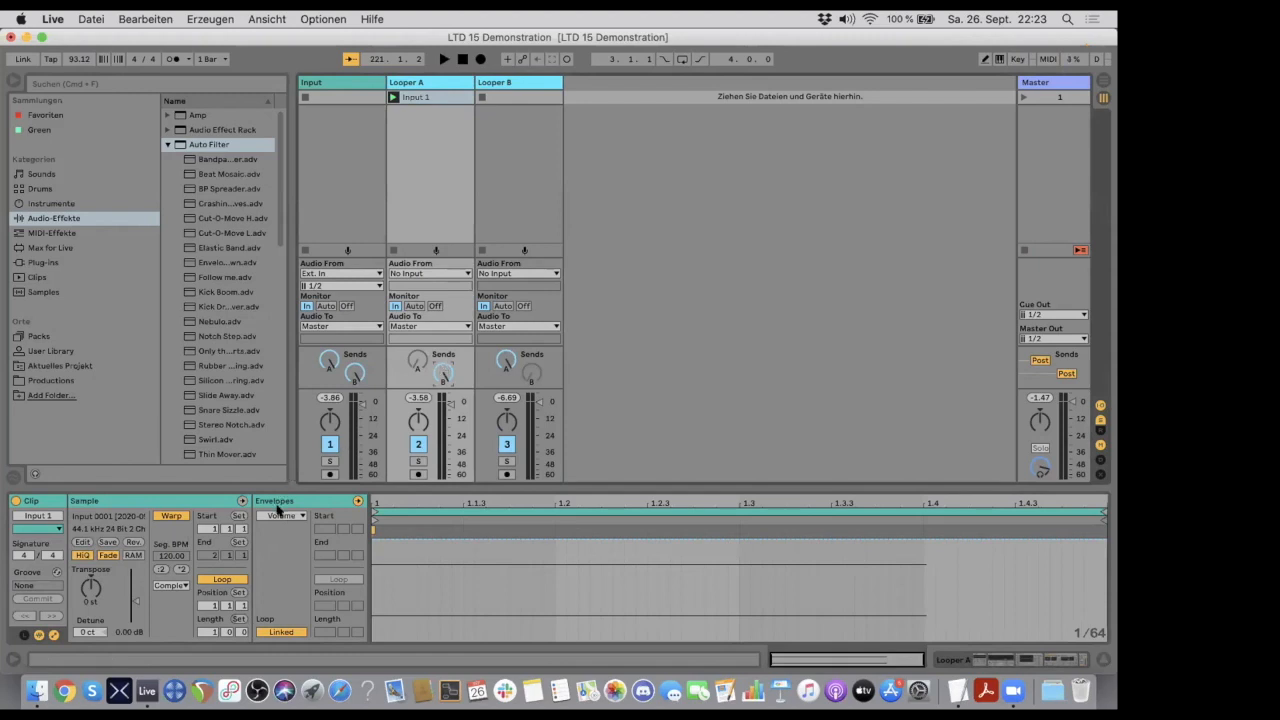
left_click(279, 516)
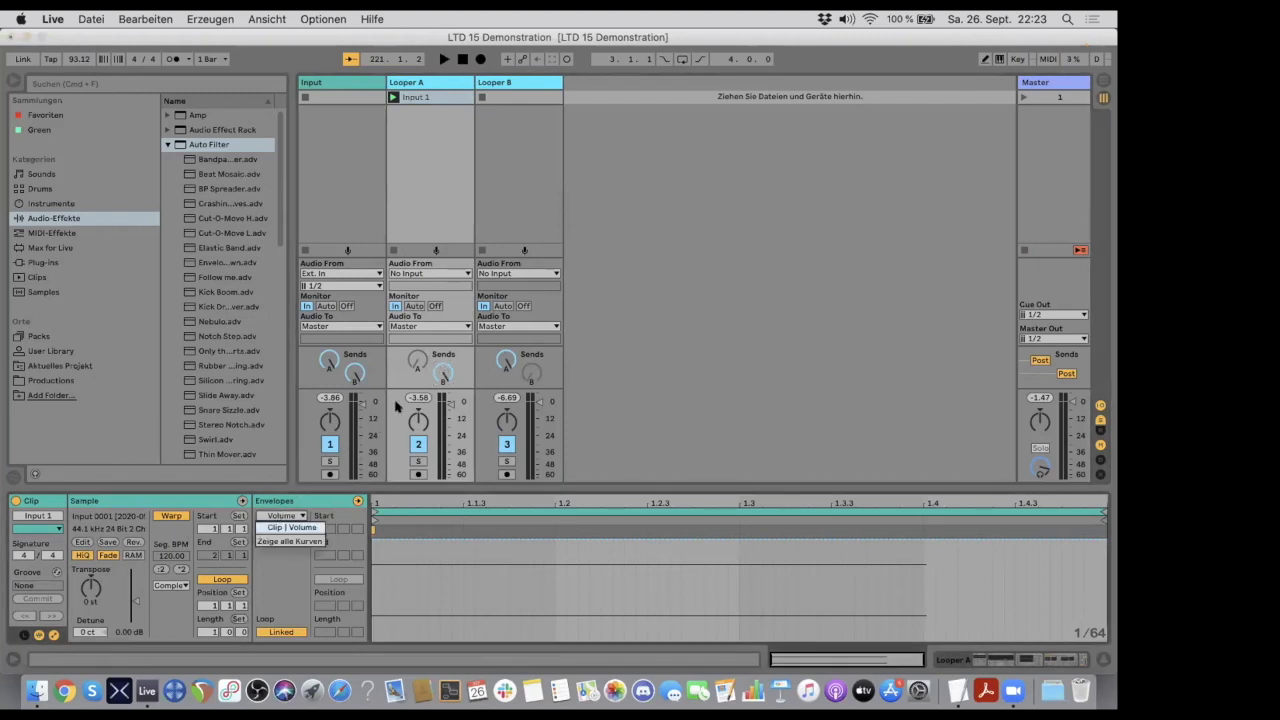
right_click(441, 368)
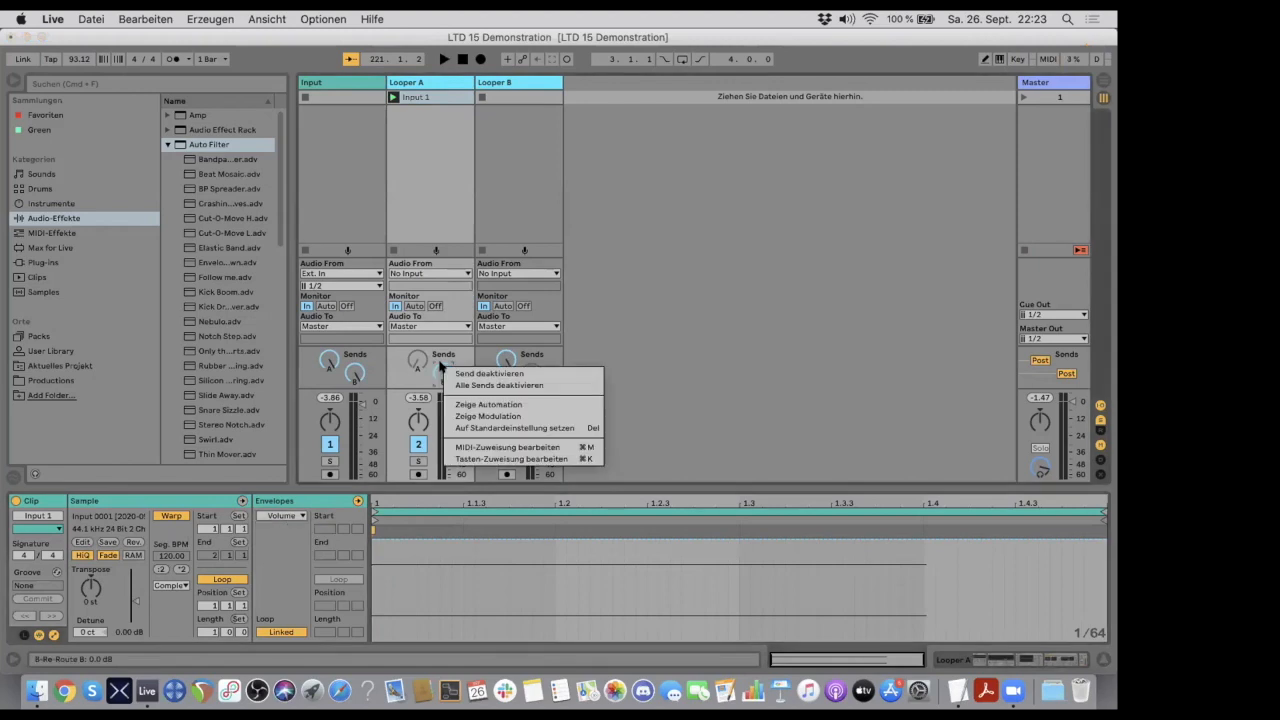
left_click(469, 417)
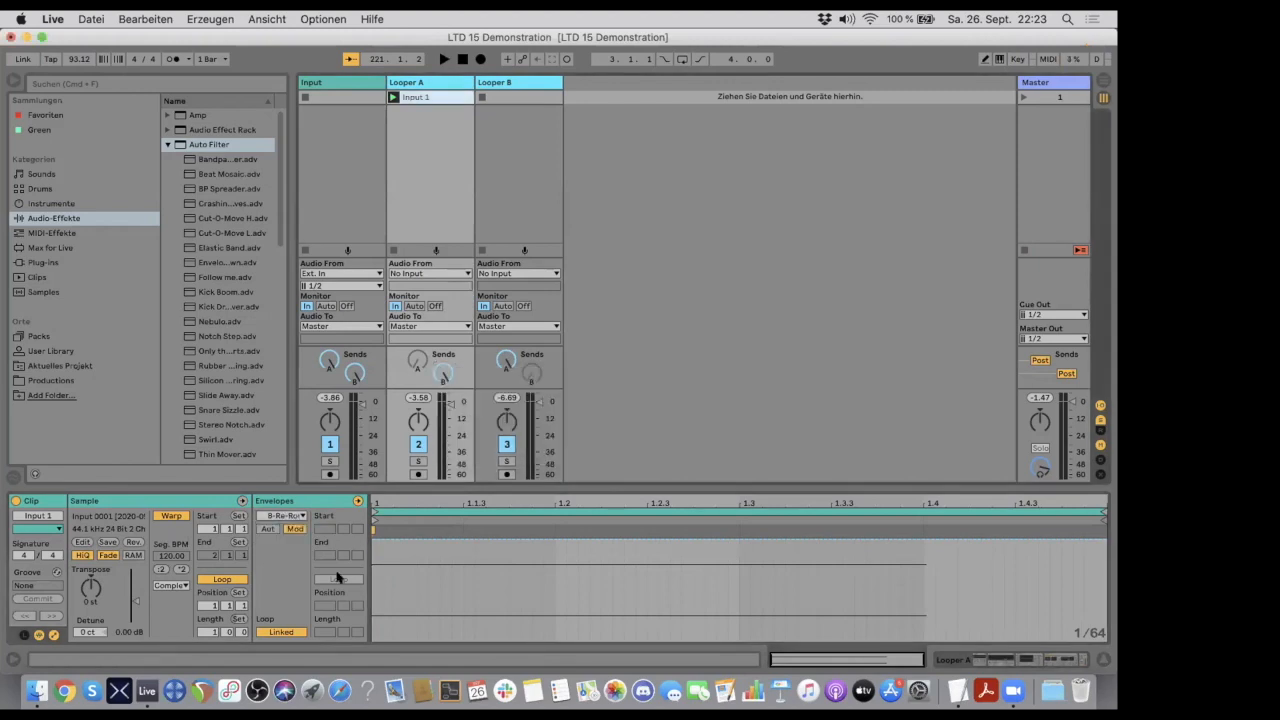
left_click(266, 528)
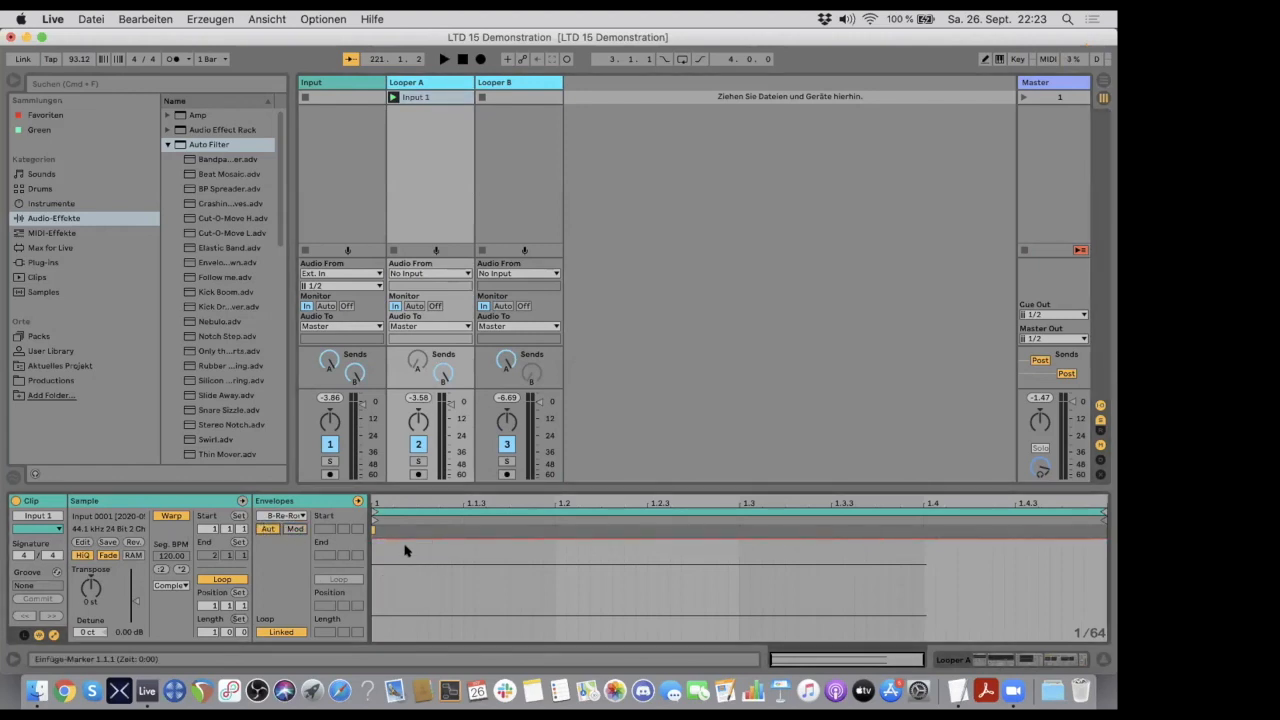
- Draw a zigzag send envelope with peaks near 1.2 and 1.3.3 and a dip to about -42 dB before 1.3, and launch the clip
left_click_drag(403, 543, 403, 603)
left_click_drag(604, 604, 577, 541)
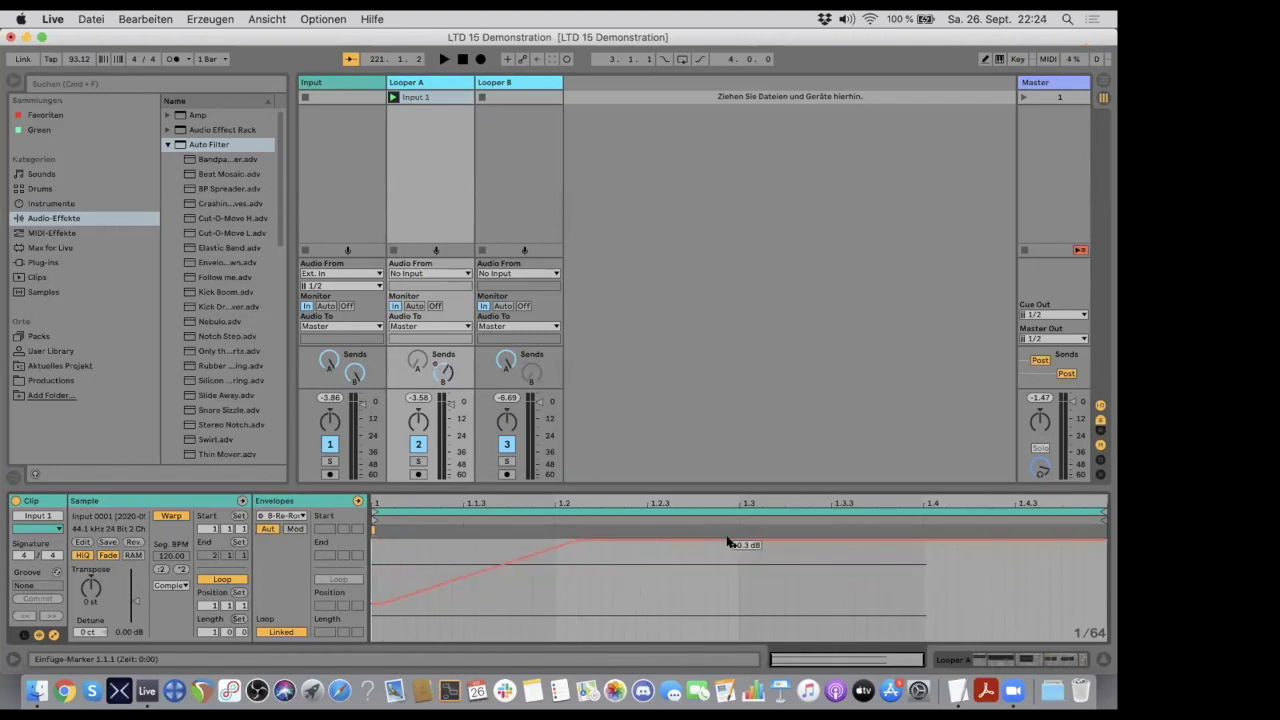
left_click_drag(728, 542, 728, 619)
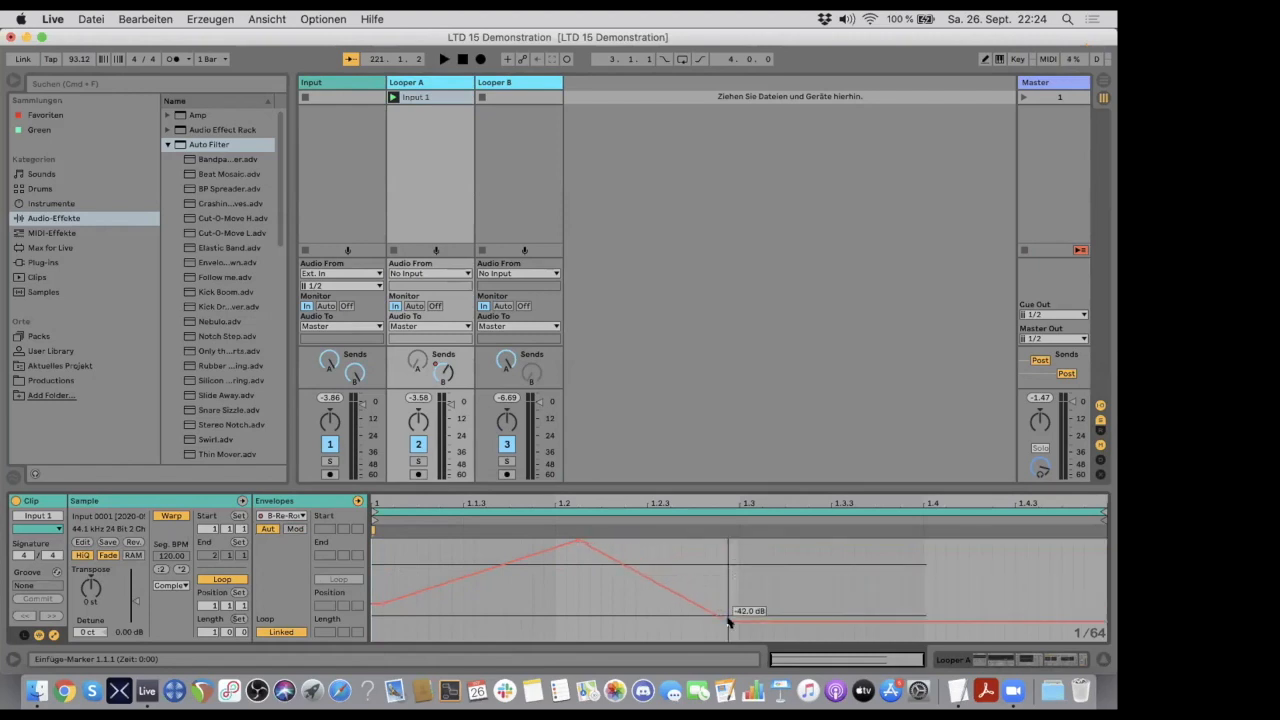
left_click_drag(878, 620, 870, 541)
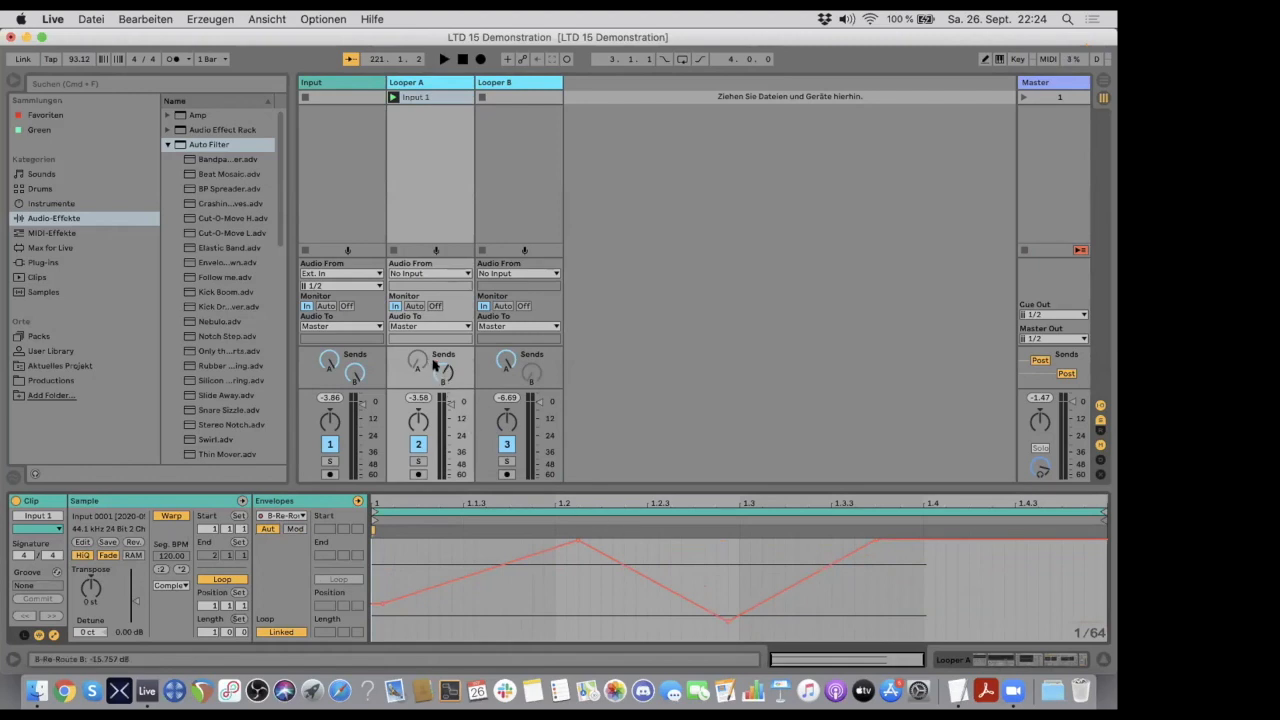
left_click_drag(440, 372, 441, 366)
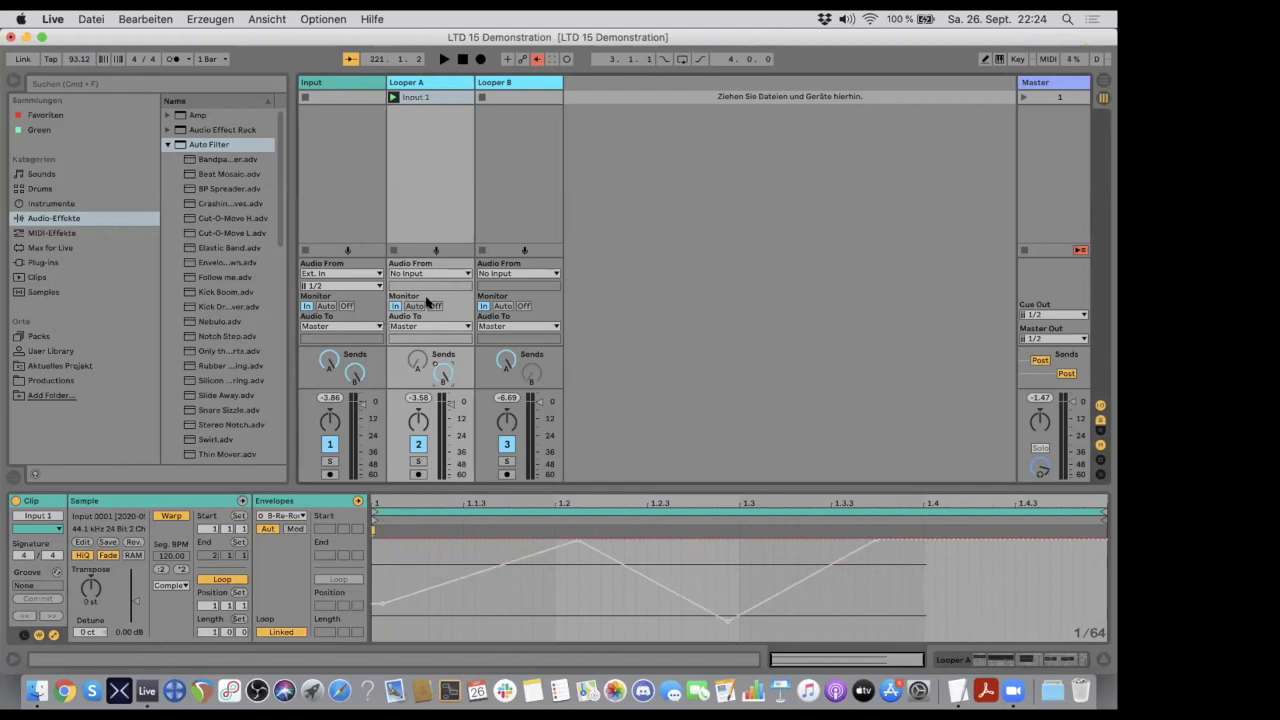
left_click(393, 97)
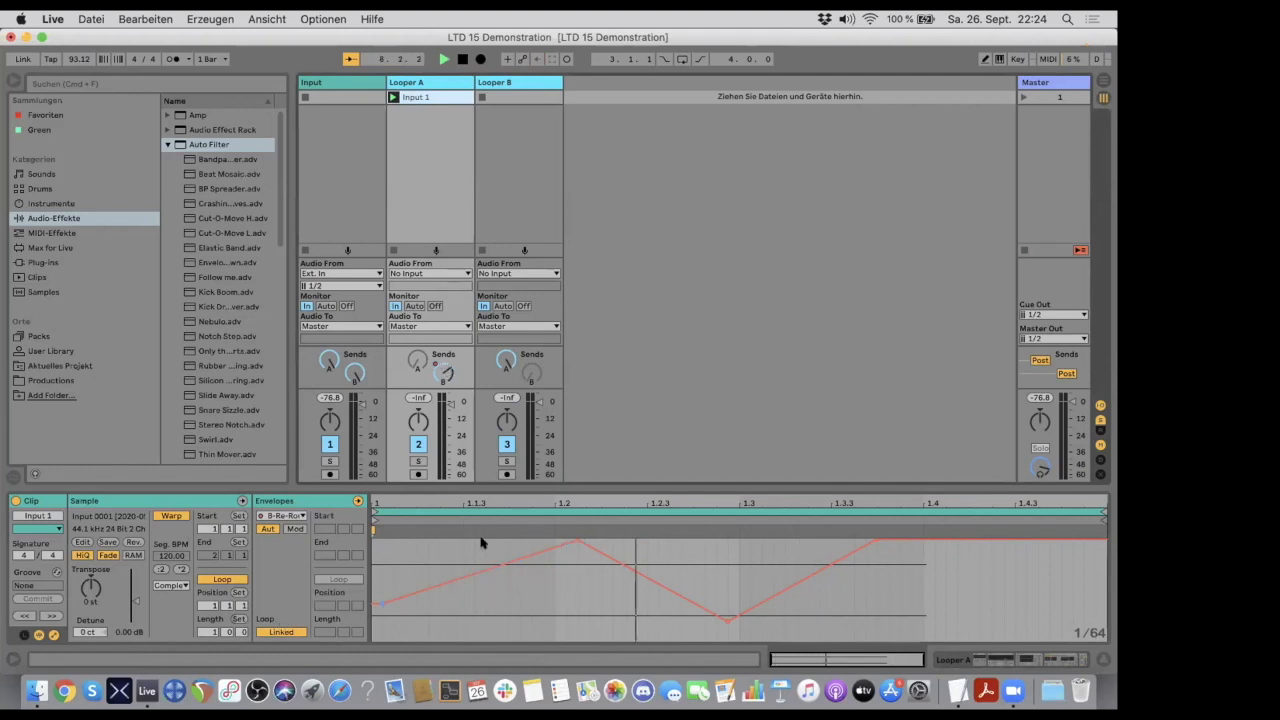
- Unlink the send envelope from the clip's loop and extend the envelope loop to a length of 1.3.0
left_click(277, 632)
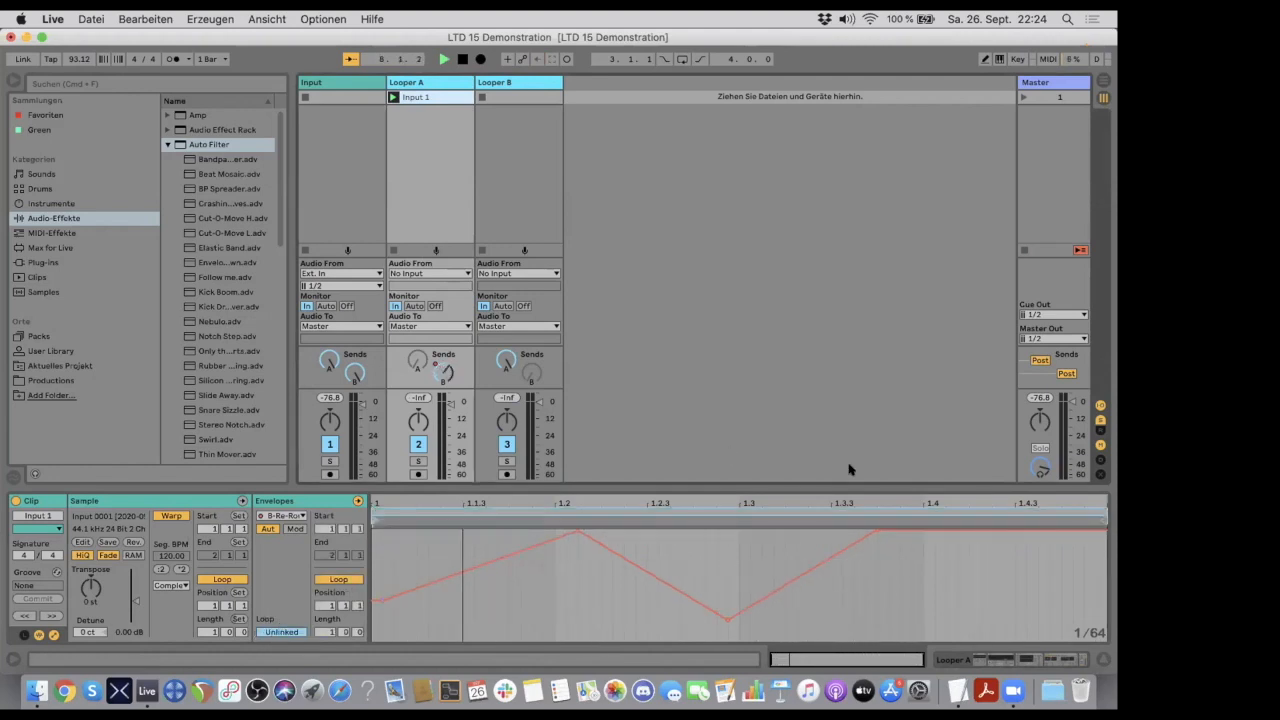
left_click_drag(845, 486, 815, 362)
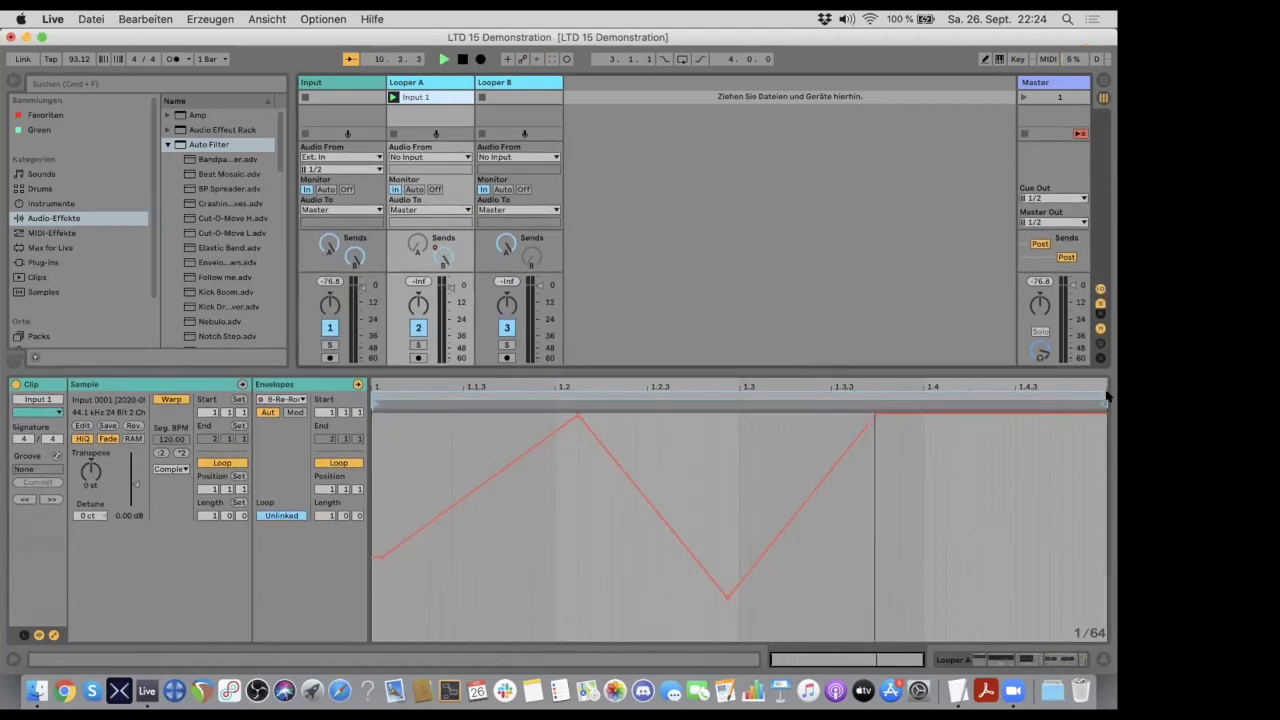
left_click_drag(1111, 390, 1111, 381)
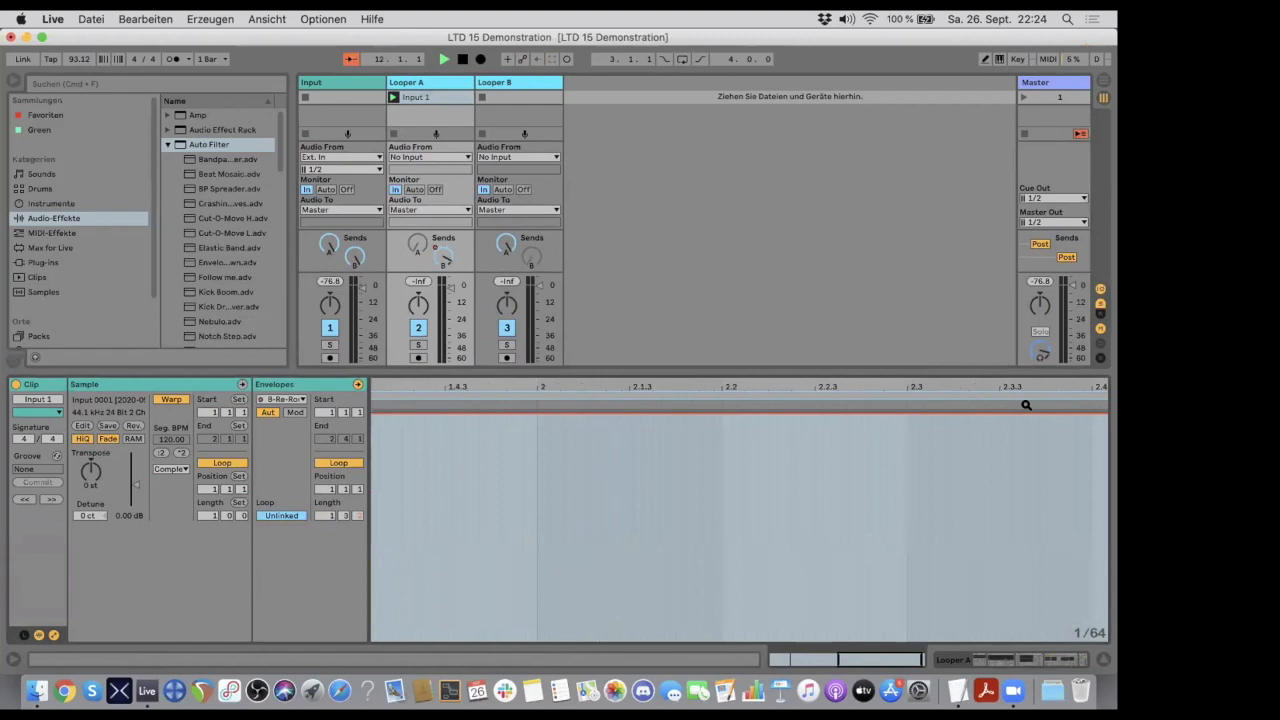
- Draw a falling ramp in the send envelope from 0.0 dB just before 2.2 to the minimum after 2.3.3
left_click(676, 413)
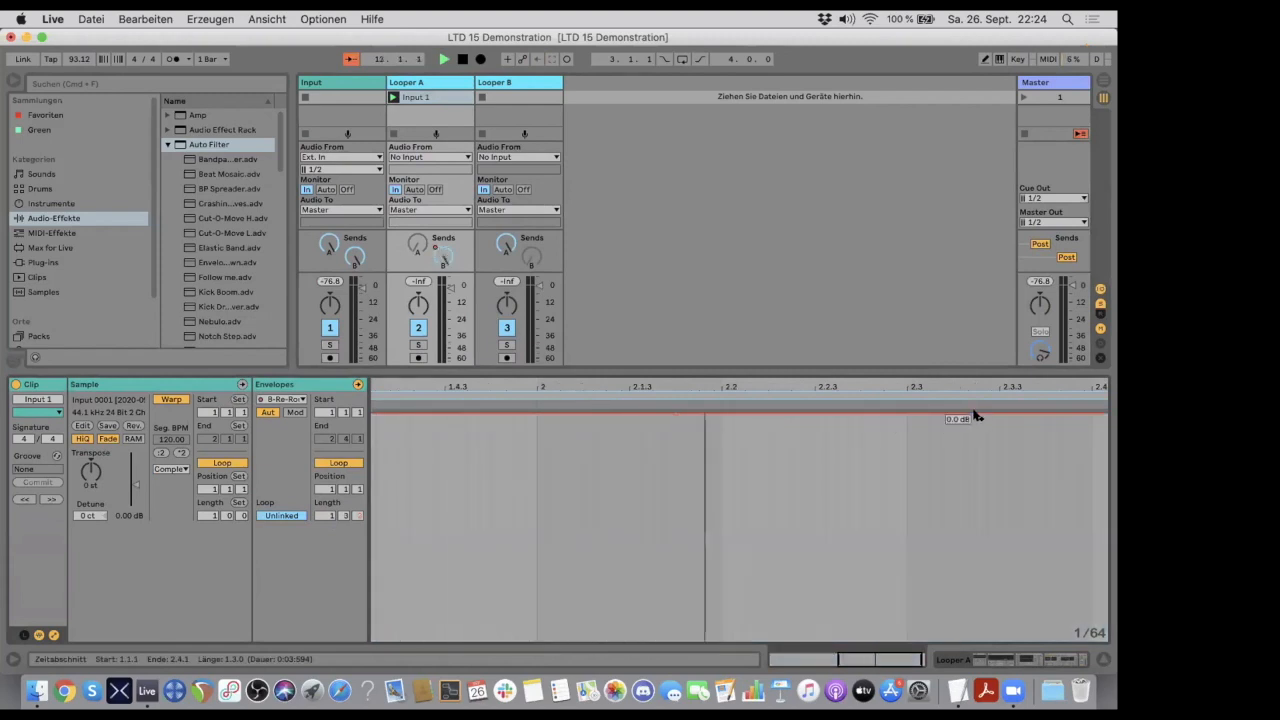
left_click_drag(1017, 413, 1018, 641)
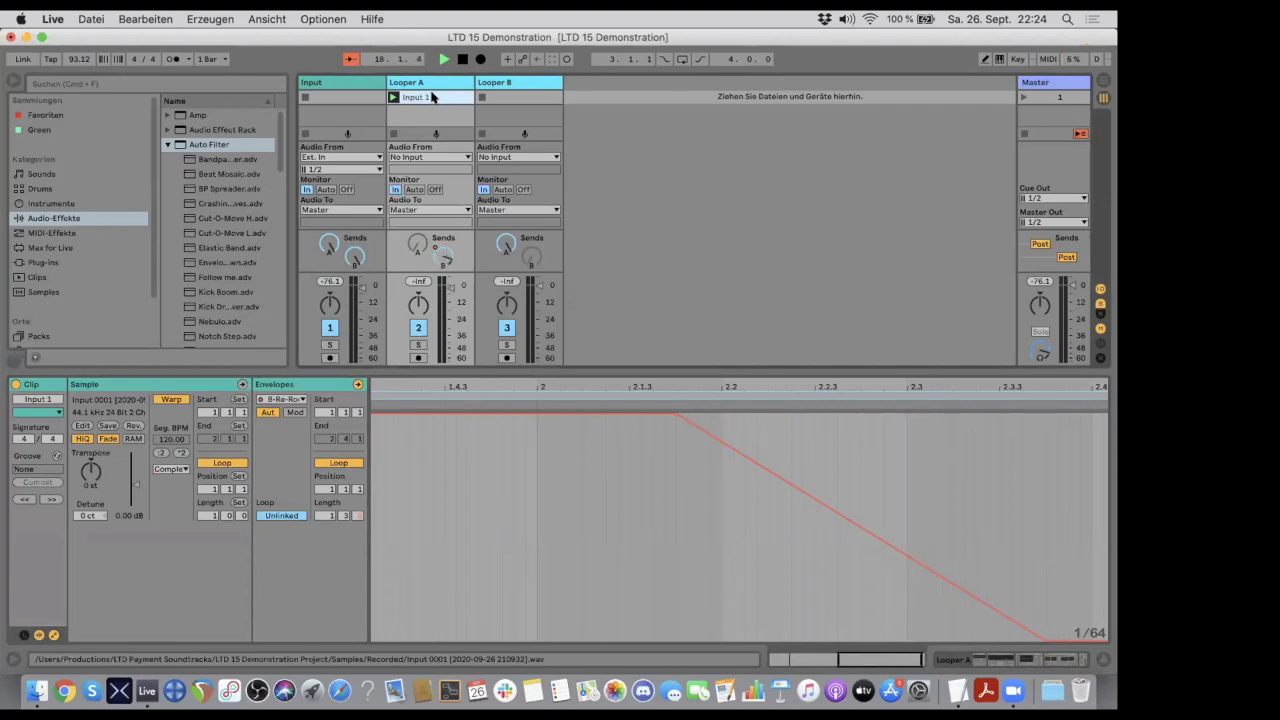
- Duplicate the Input 1 clip onto the Looper B track and try to show its A-Re-Route A send automation
left_click(500, 97)
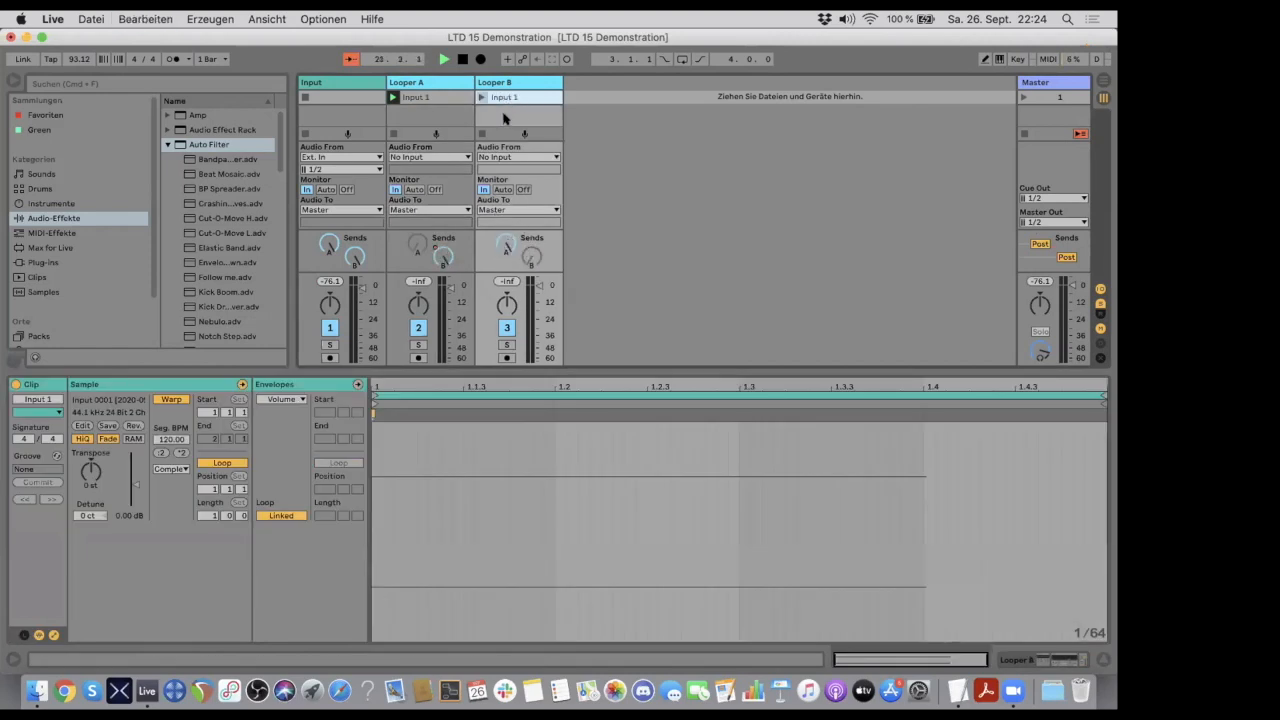
right_click(507, 245)
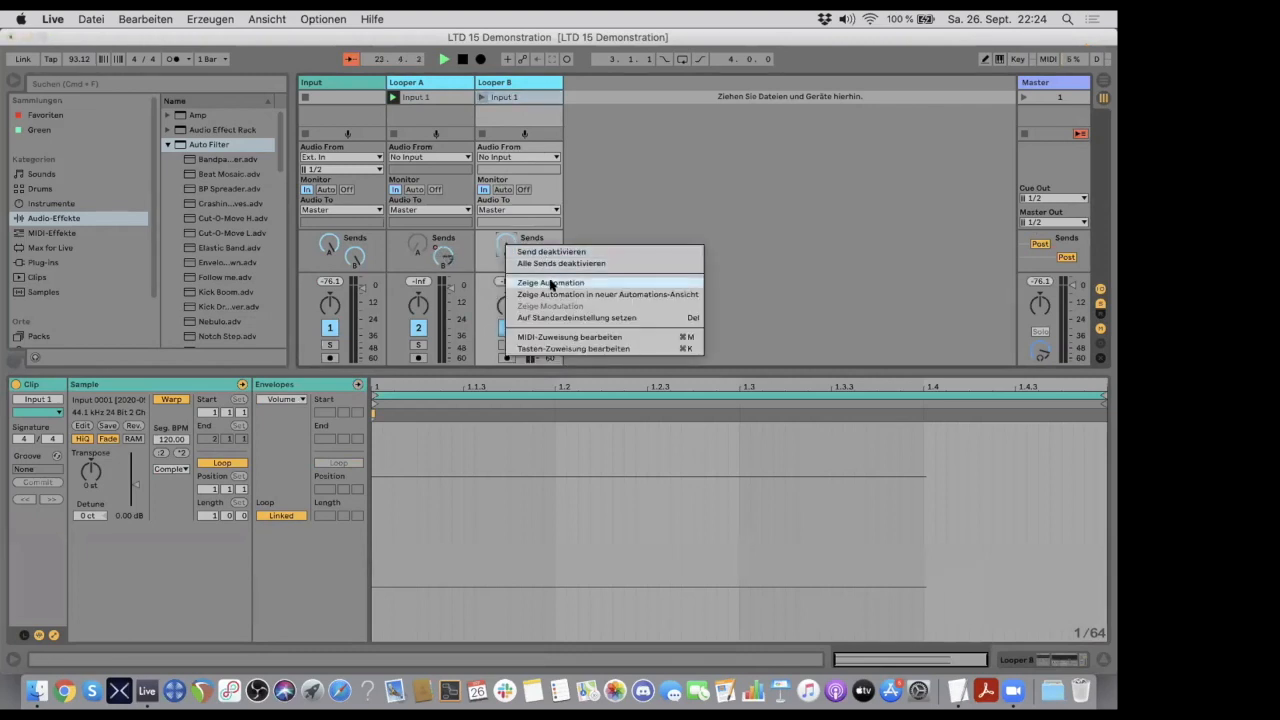
left_click(500, 96)
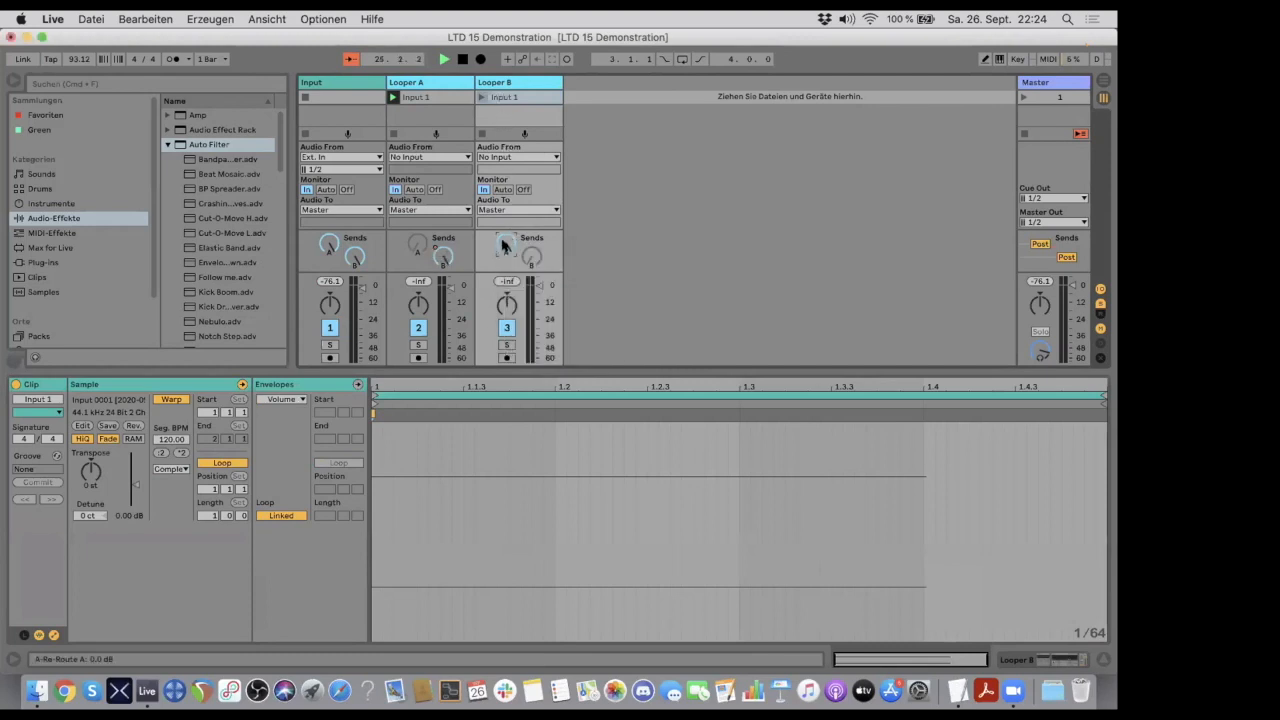
left_click(279, 398)
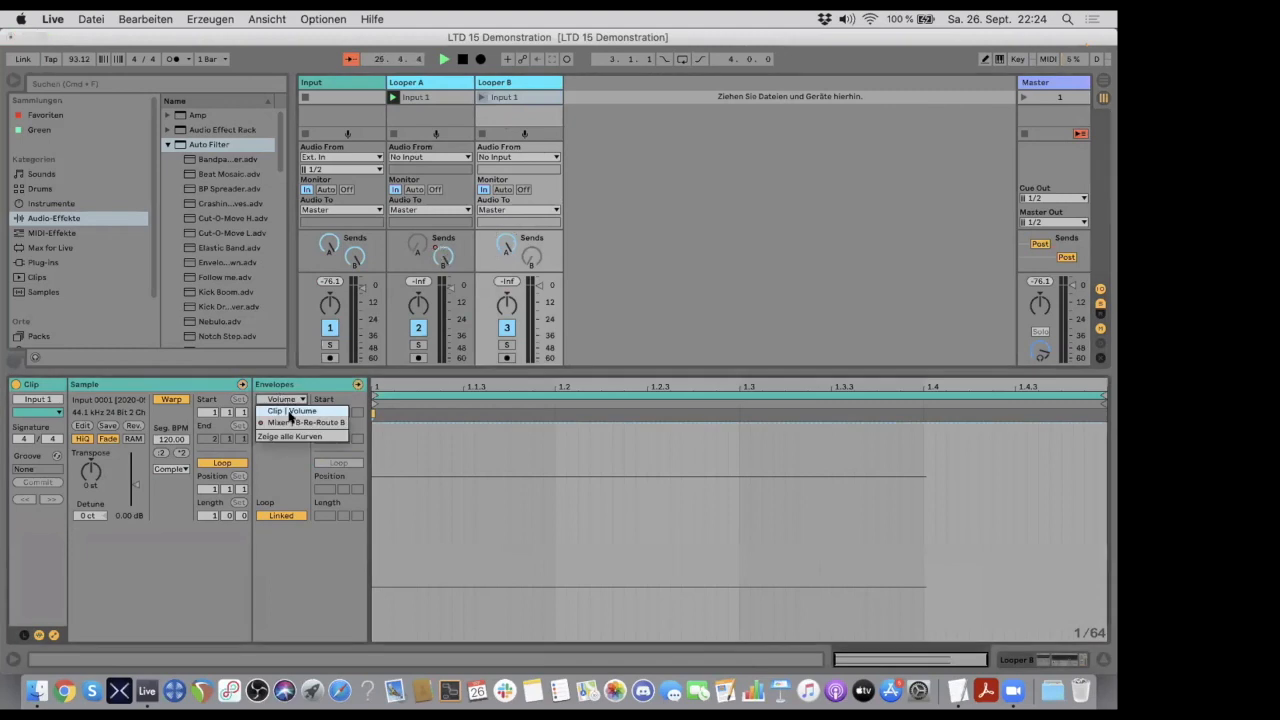
left_click(293, 423)
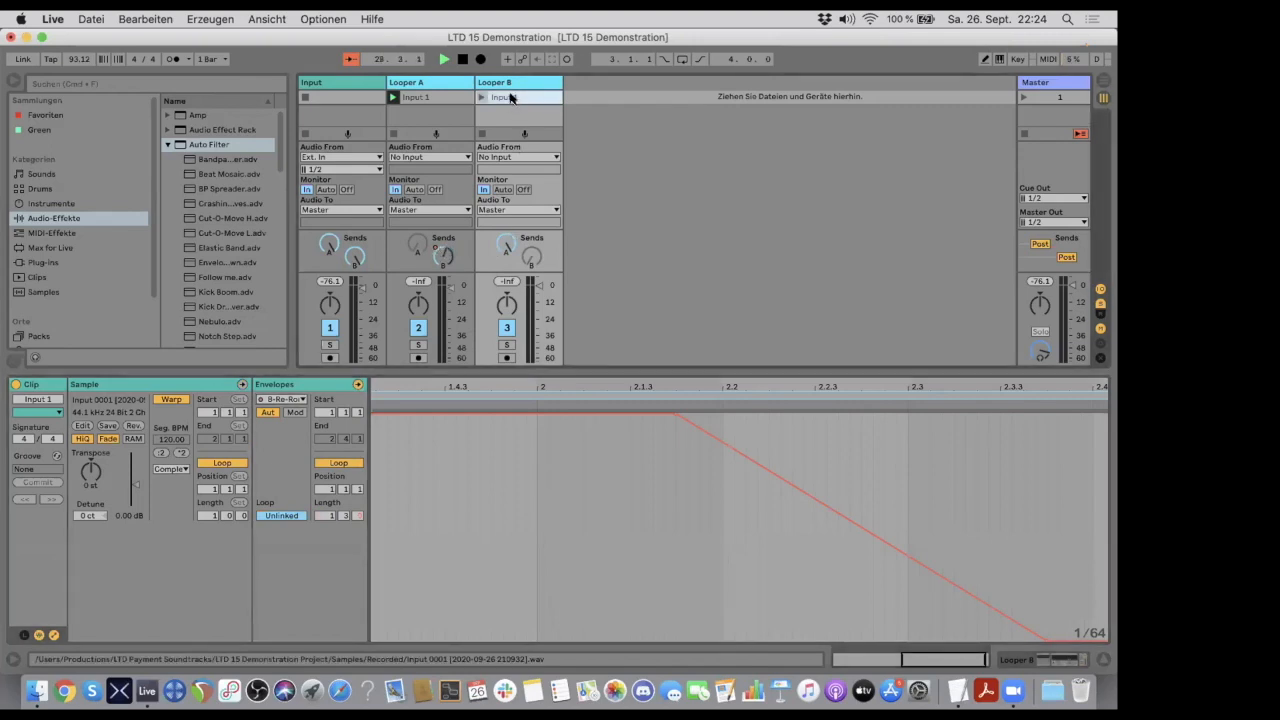
- Delete the duplicated clip from the Looper B track and reselect the Input 1 clip on Looper A
key("Delete")
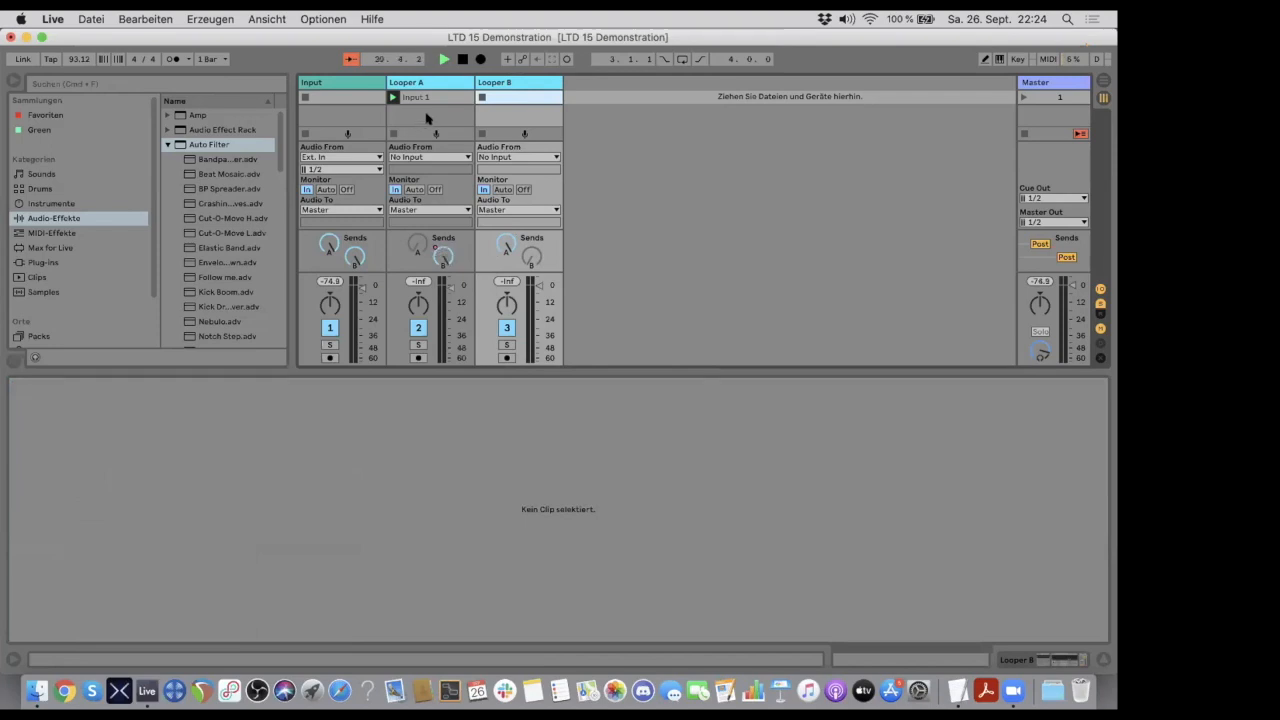
right_click(500, 96)
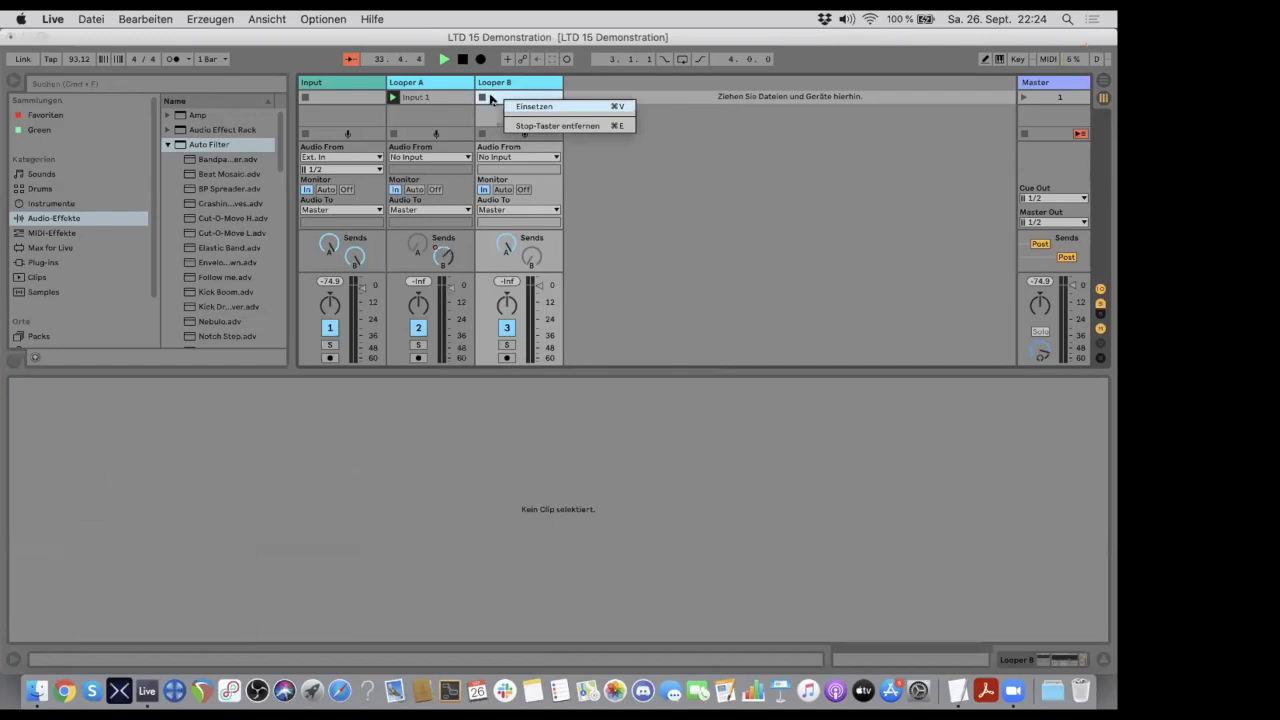
left_click(488, 97)
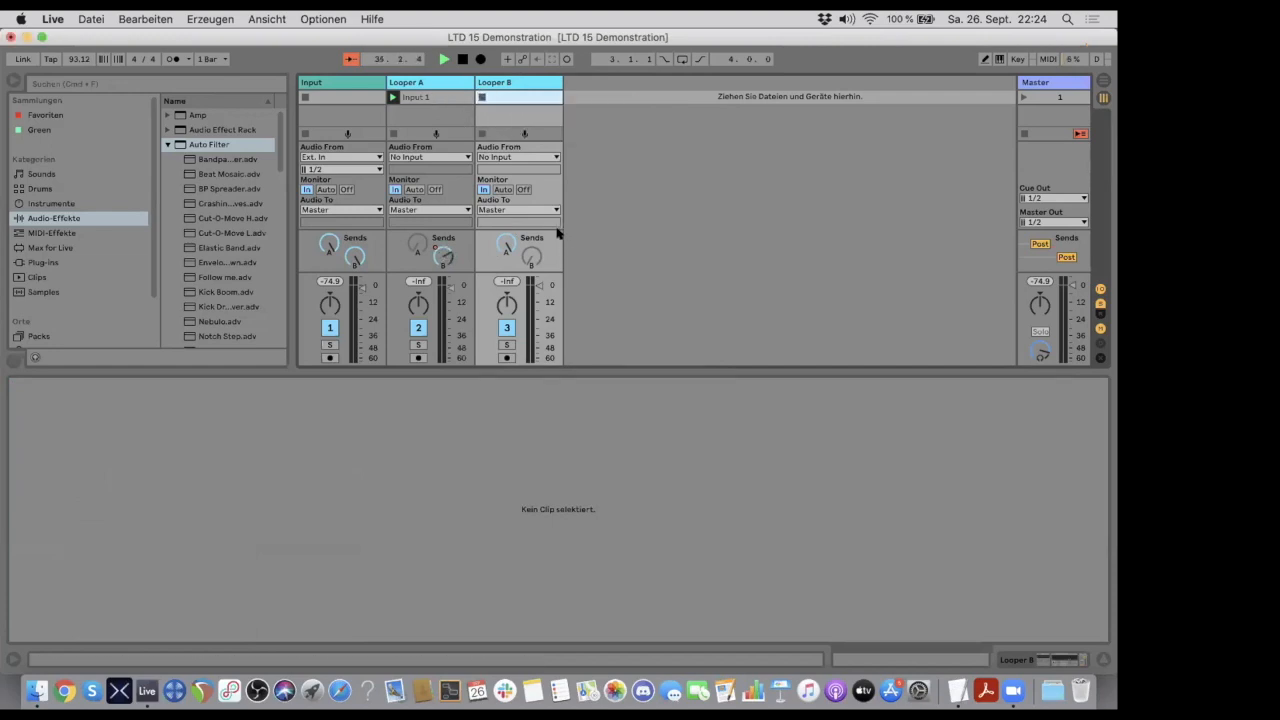
left_click(427, 97)
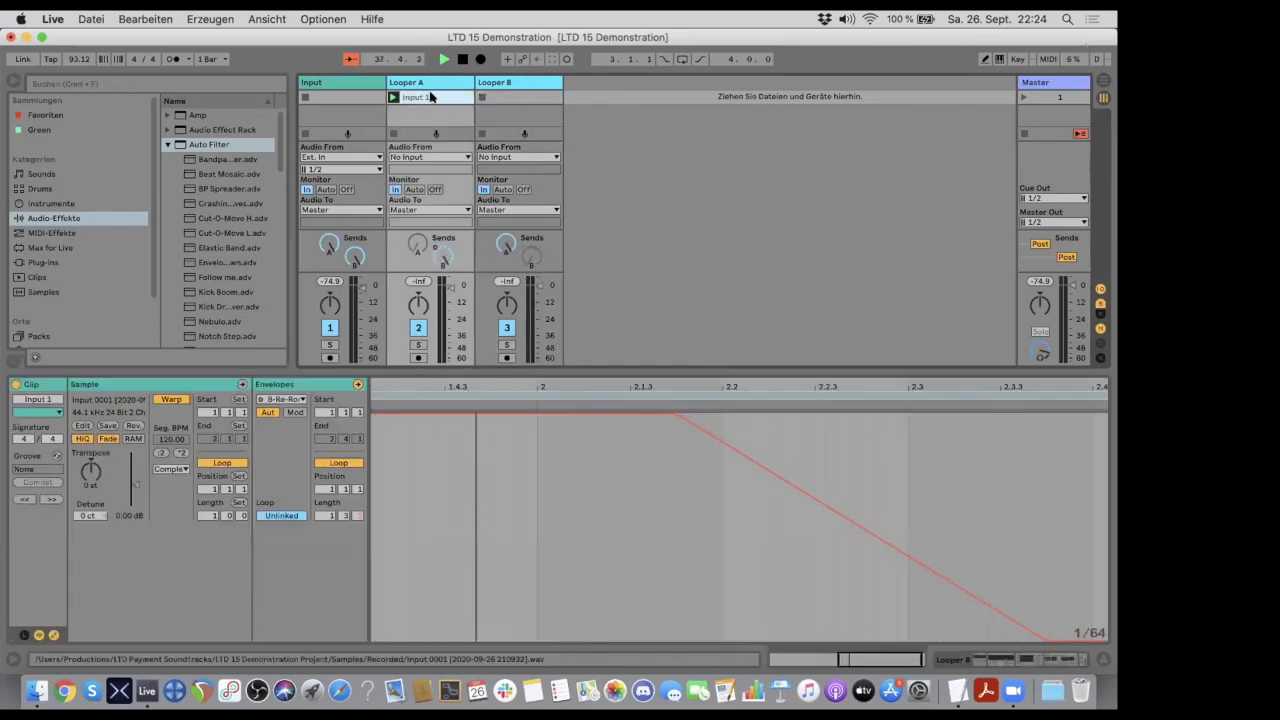
- Duplicate the Input 1 clip from Looper A onto the Looper B track and launch the copy
left_click_drag(431, 96, 510, 96)
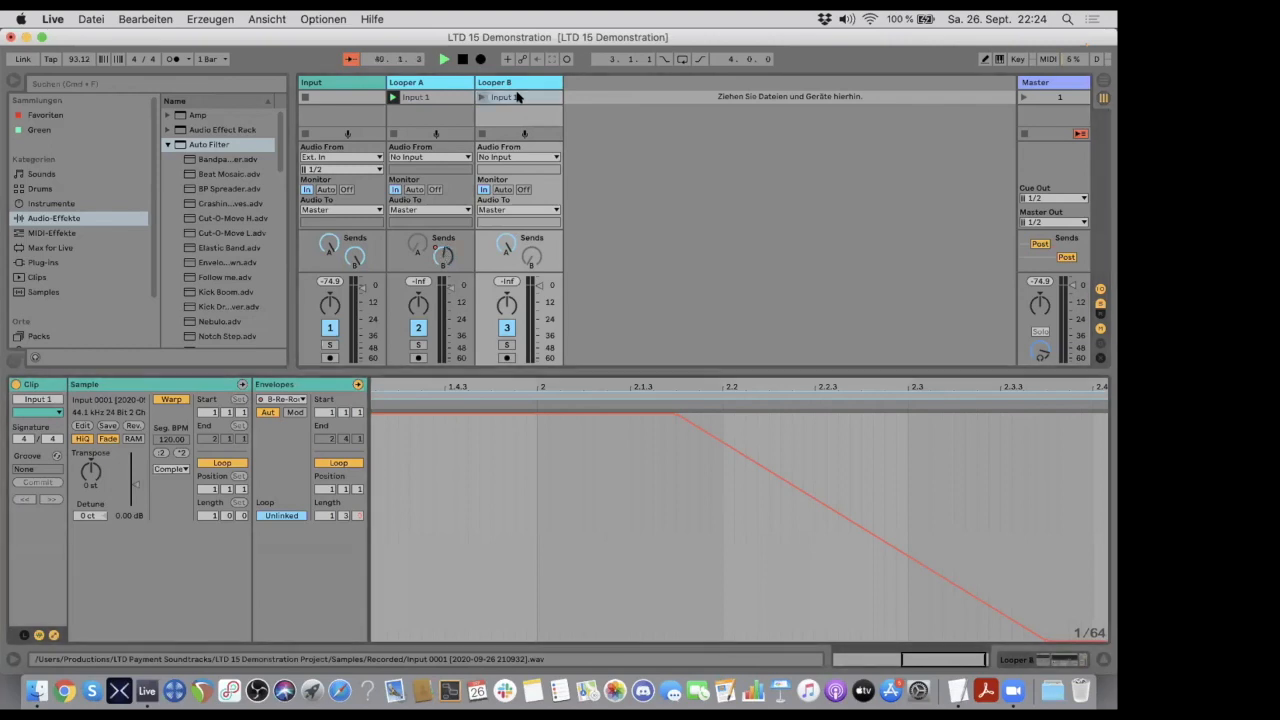
left_click(479, 97)
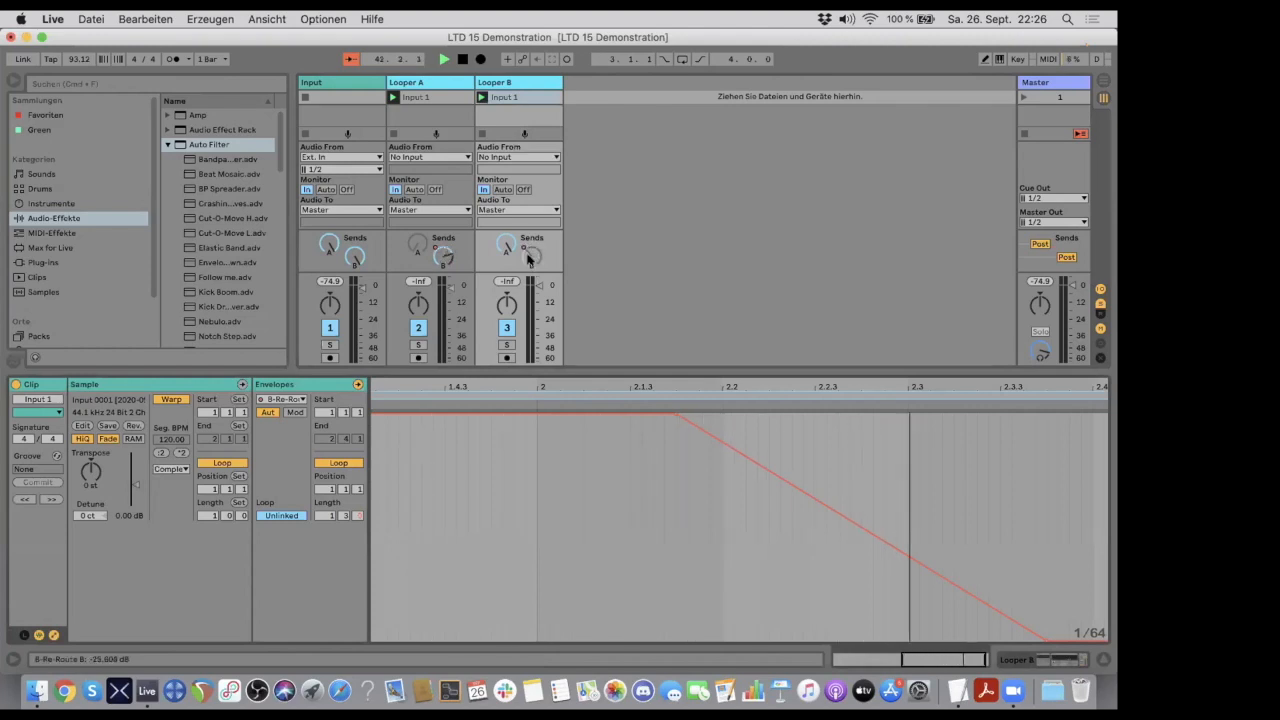
- Draw a V-shaped dip in the Looper B clip's A-Re-Route A send automation, lowest around 1.2.3 and back at full level just before 1.4
right_click(502, 244)
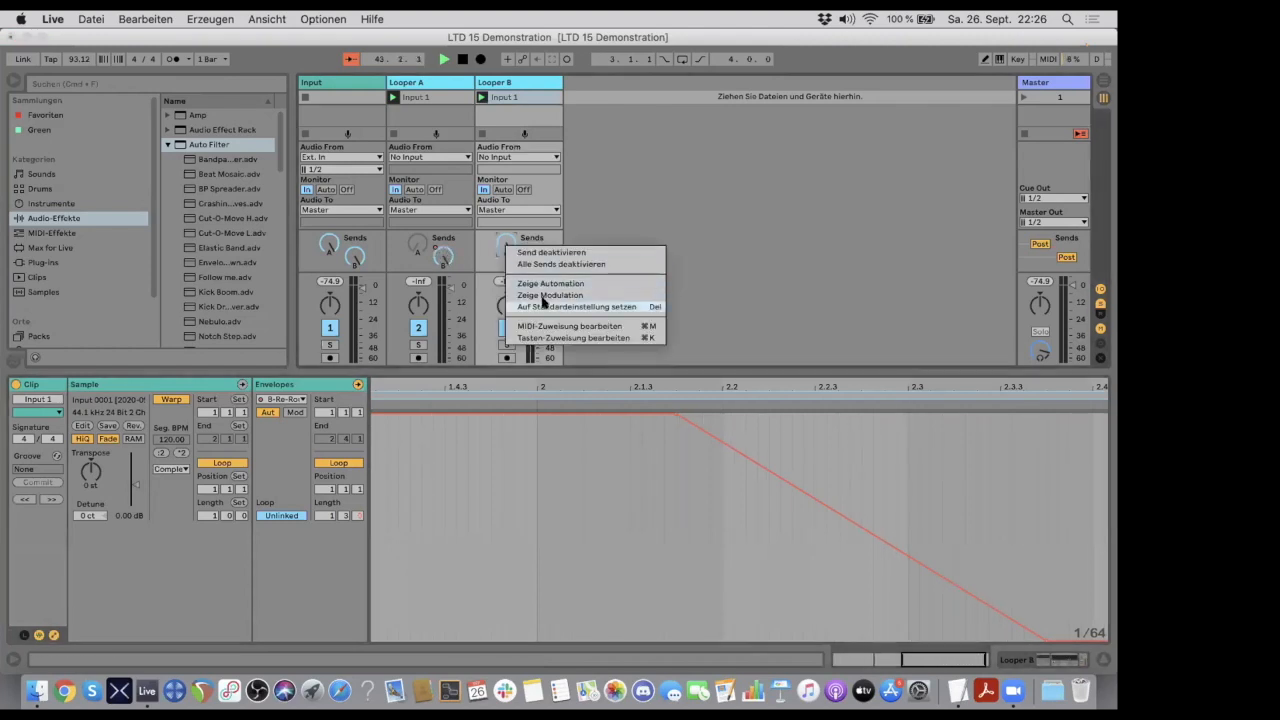
left_click(540, 284)
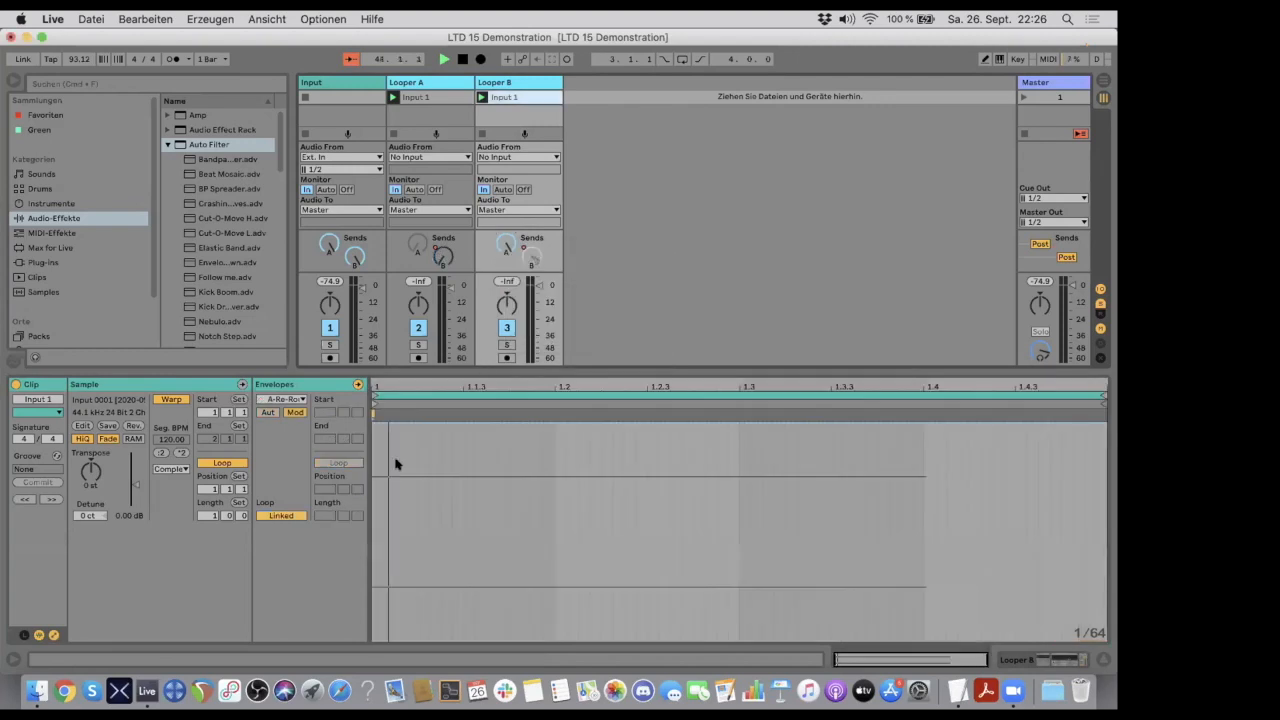
left_click(267, 412)
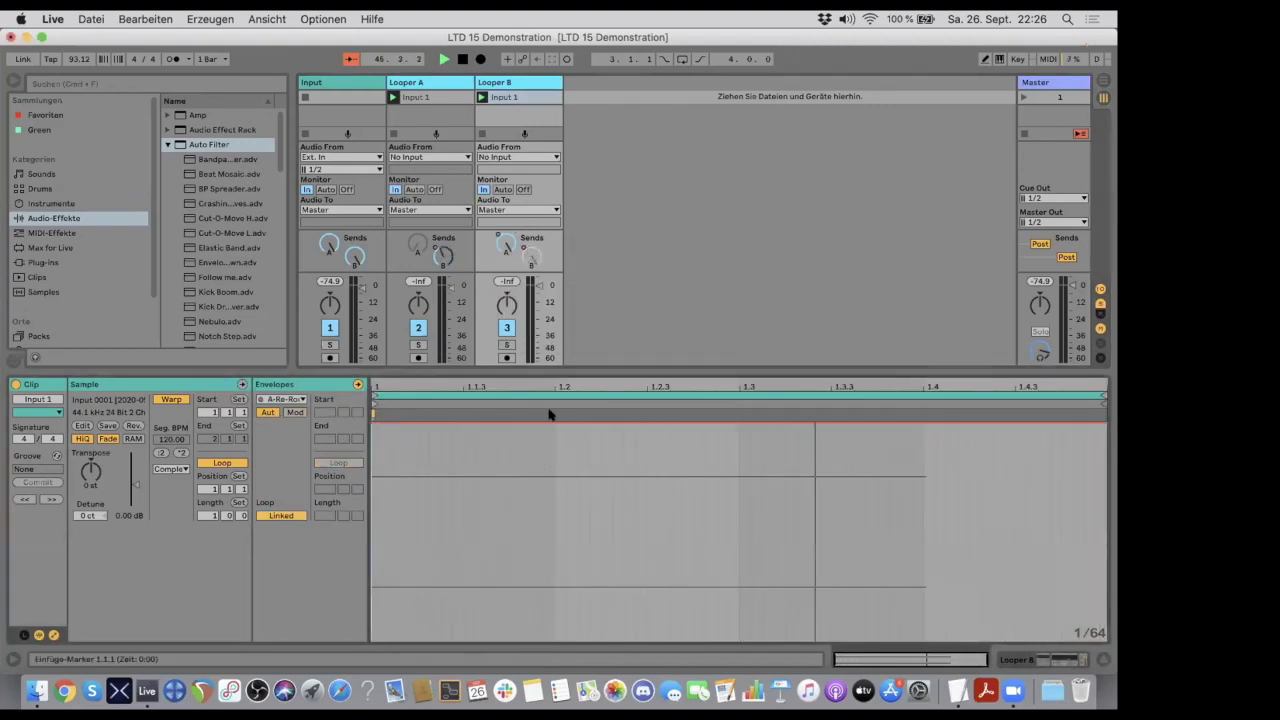
left_click_drag(648, 428, 900, 428)
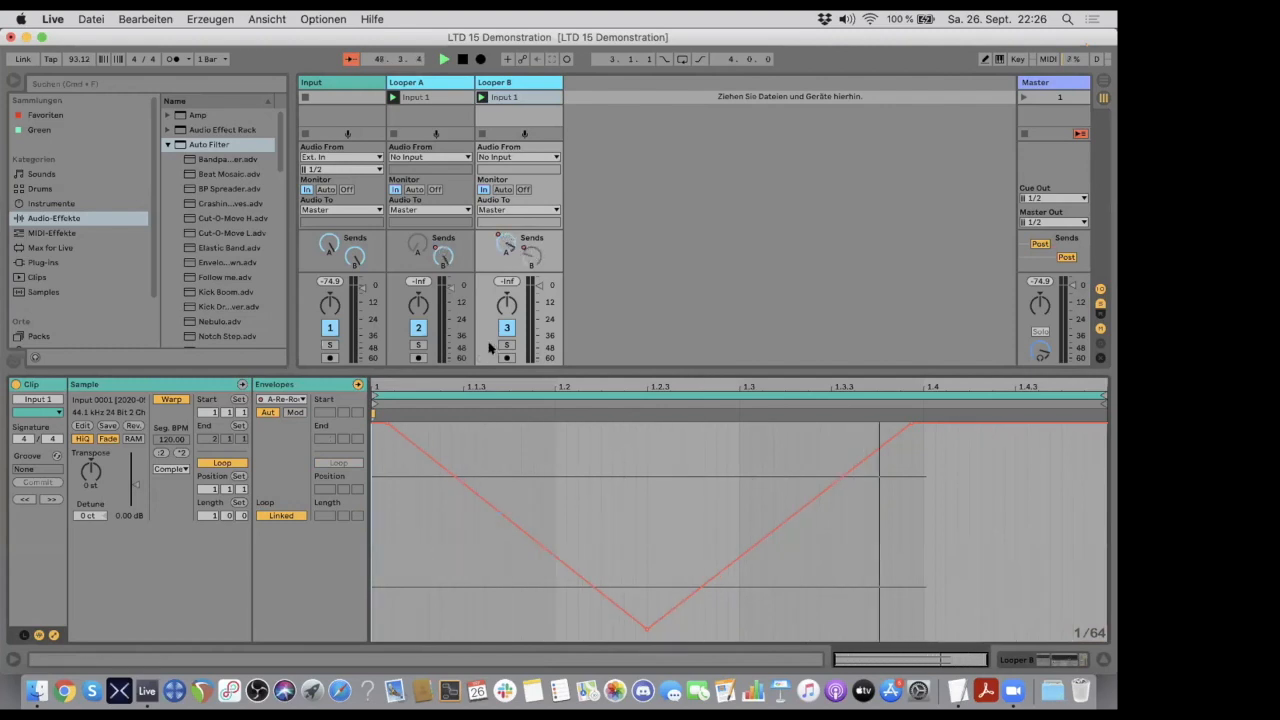
- Unlink the Looper B clip's send envelope and extend its envelope loop to a length of 2.1.0
left_click(490, 97)
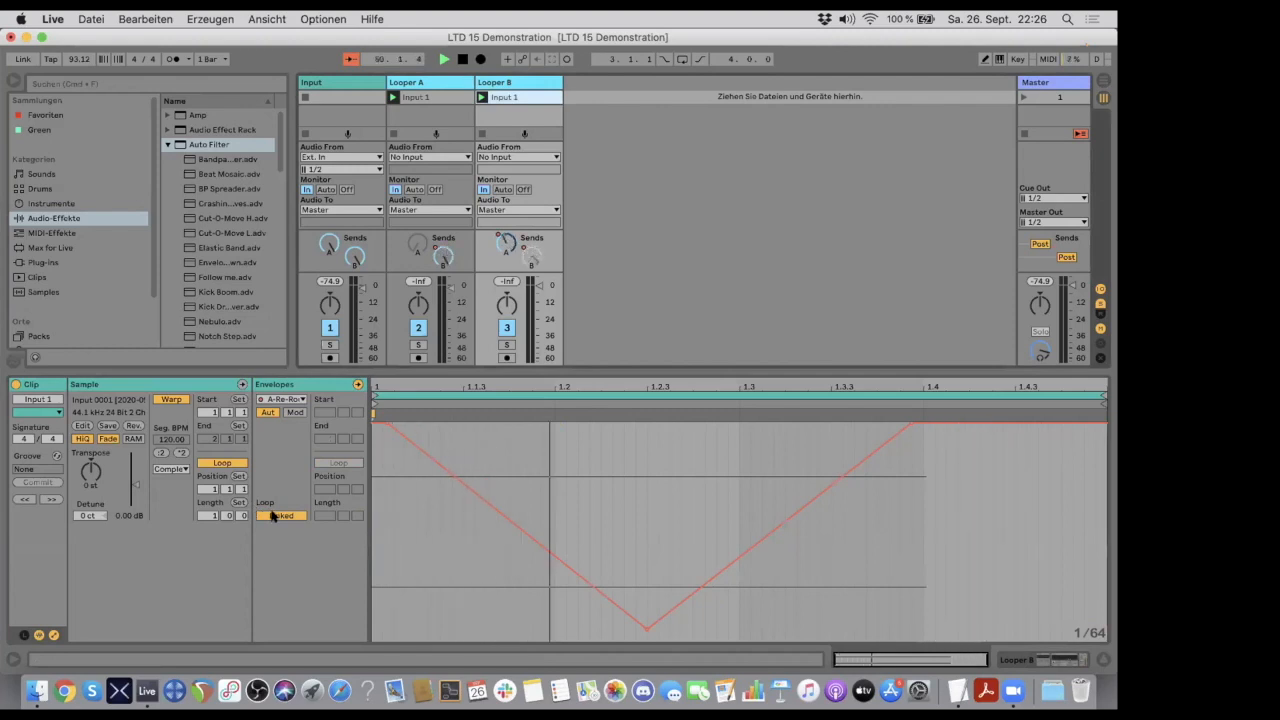
left_click(273, 516)
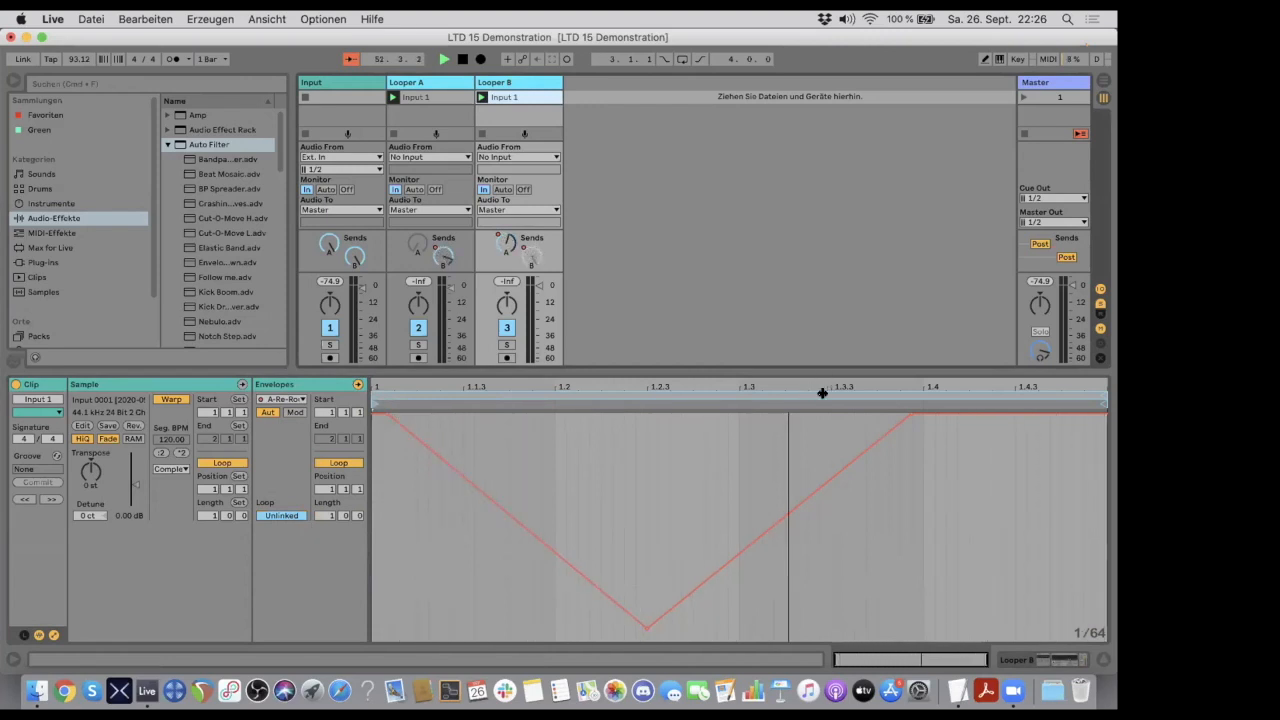
left_click_drag(1101, 395, 1112, 333)
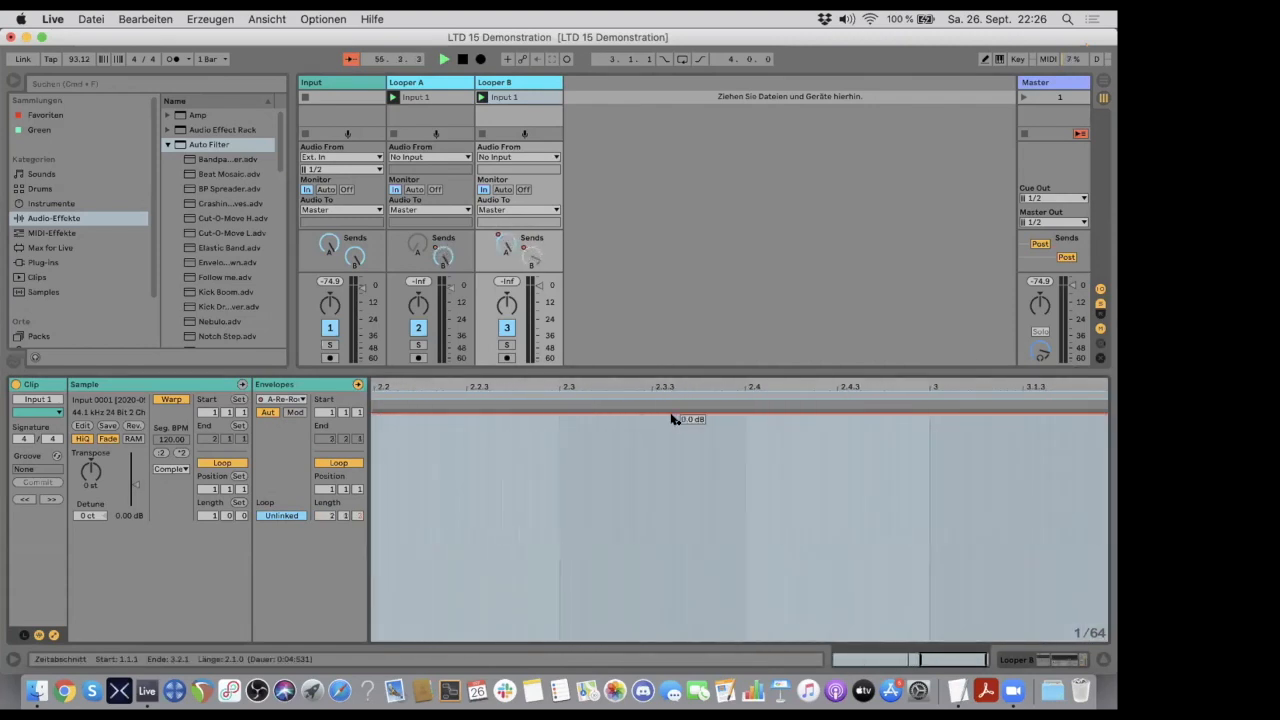
- Ramp the A-Re-Route A send envelope down to the minimum just after 2.4 and bend the ramp with a breakpoint shortly before 2.3
left_click(672, 414)
left_click_drag(672, 417, 766, 640)
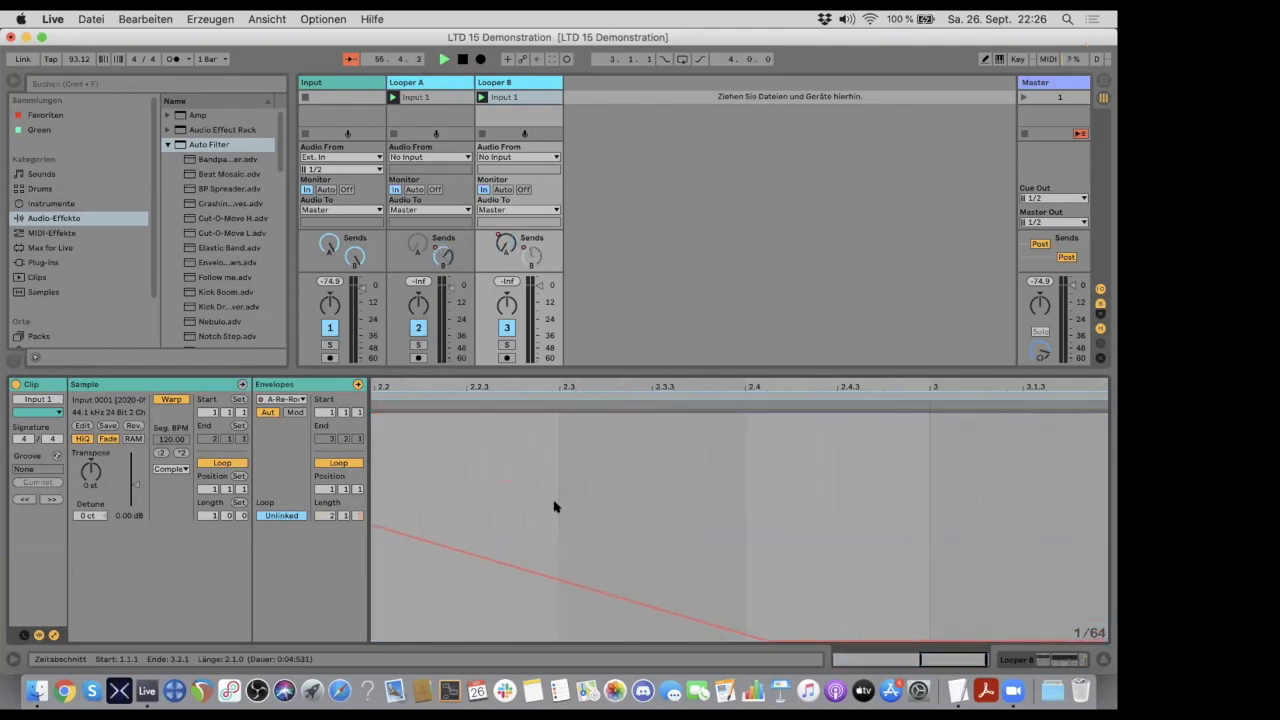
double_click(554, 385)
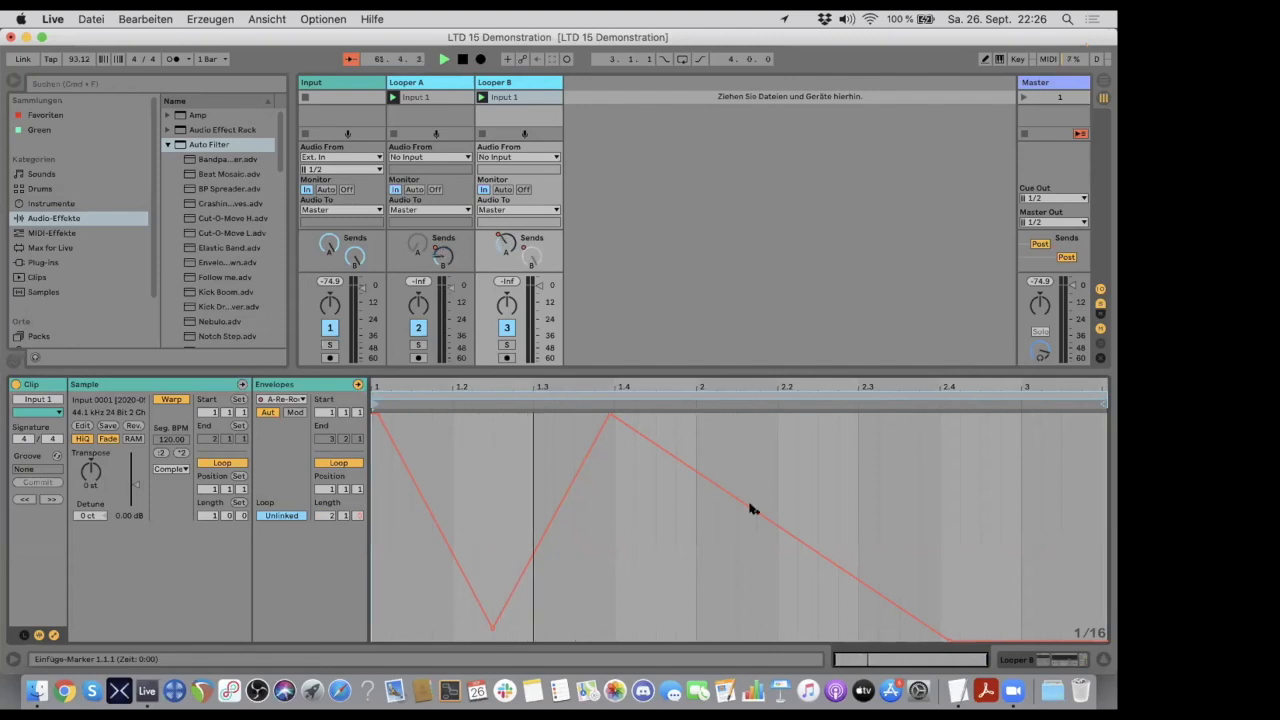
left_click(766, 515)
left_click_drag(766, 515, 837, 514)
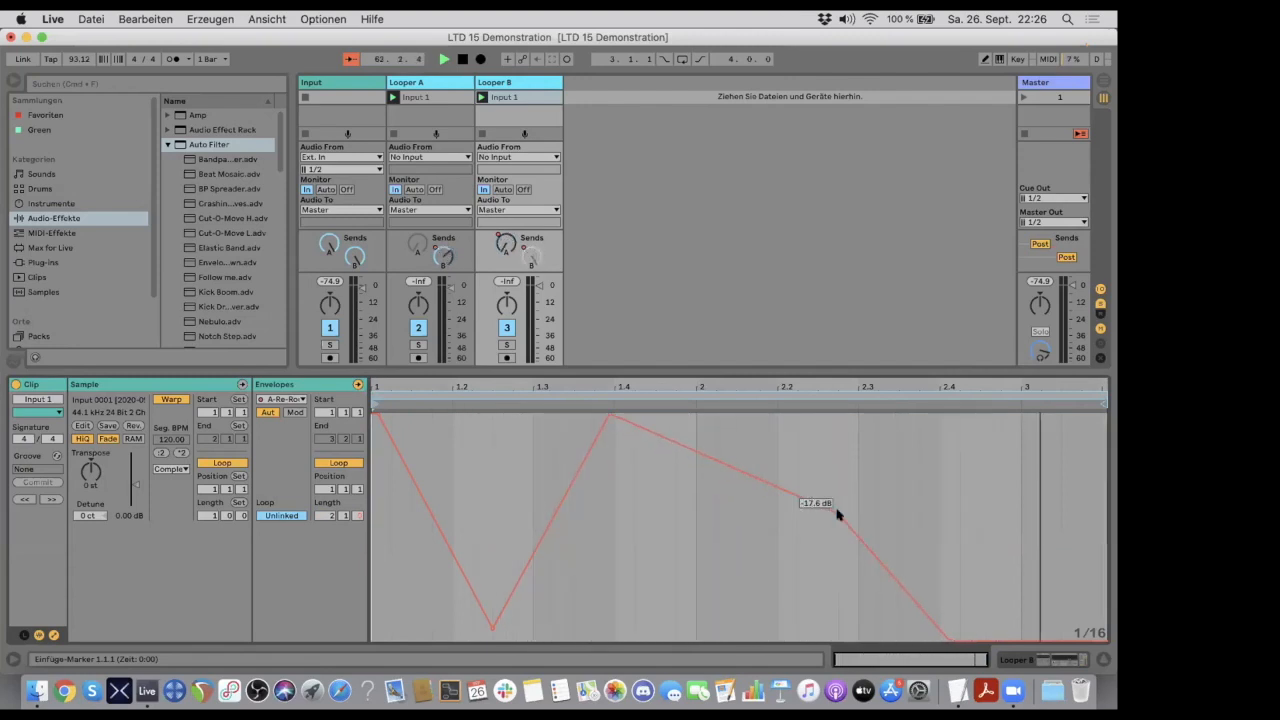
- Compare the B-Re-Route B send envelopes of the Input 1 clips on Looper B and Looper A
left_click(528, 258)
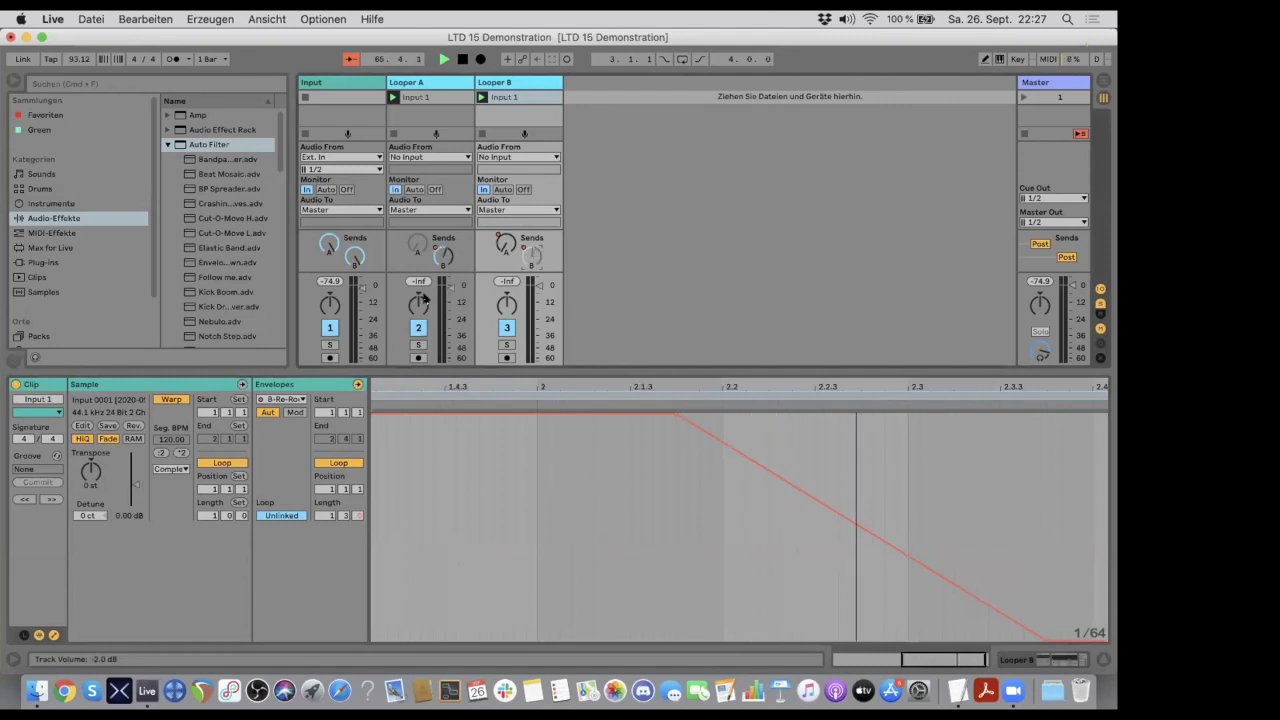
left_click(511, 96)
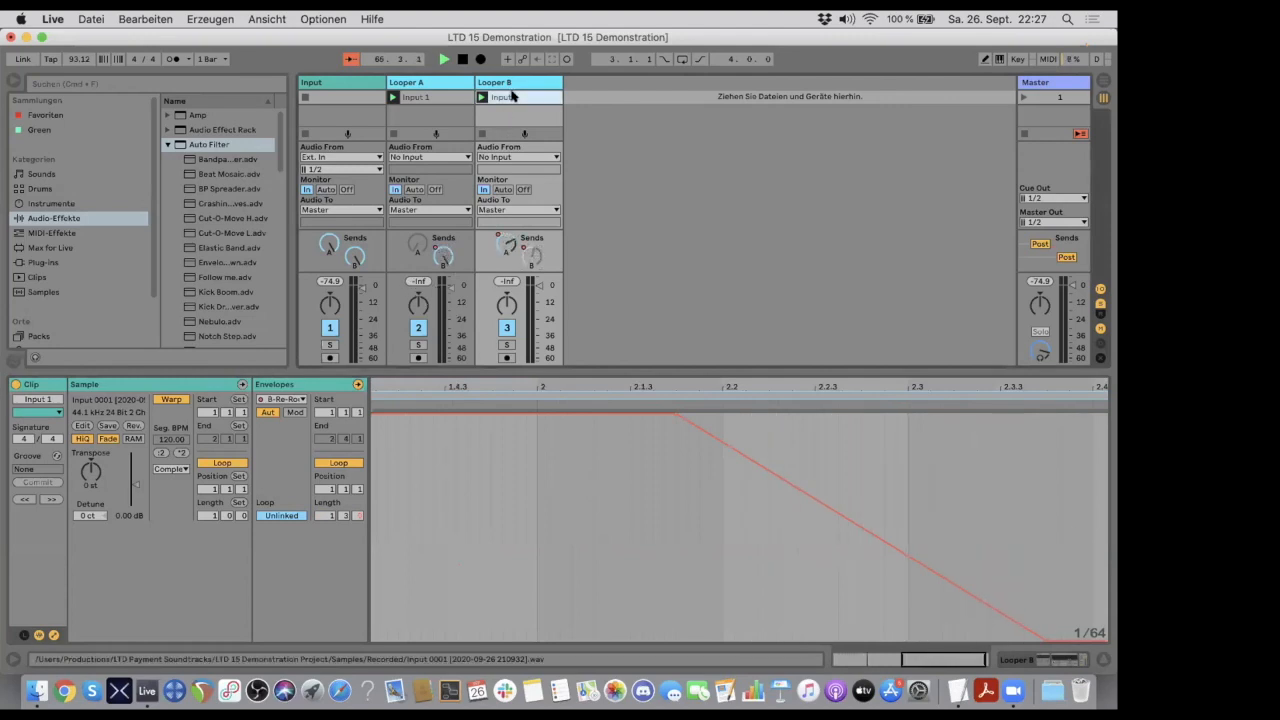
left_click(440, 97)
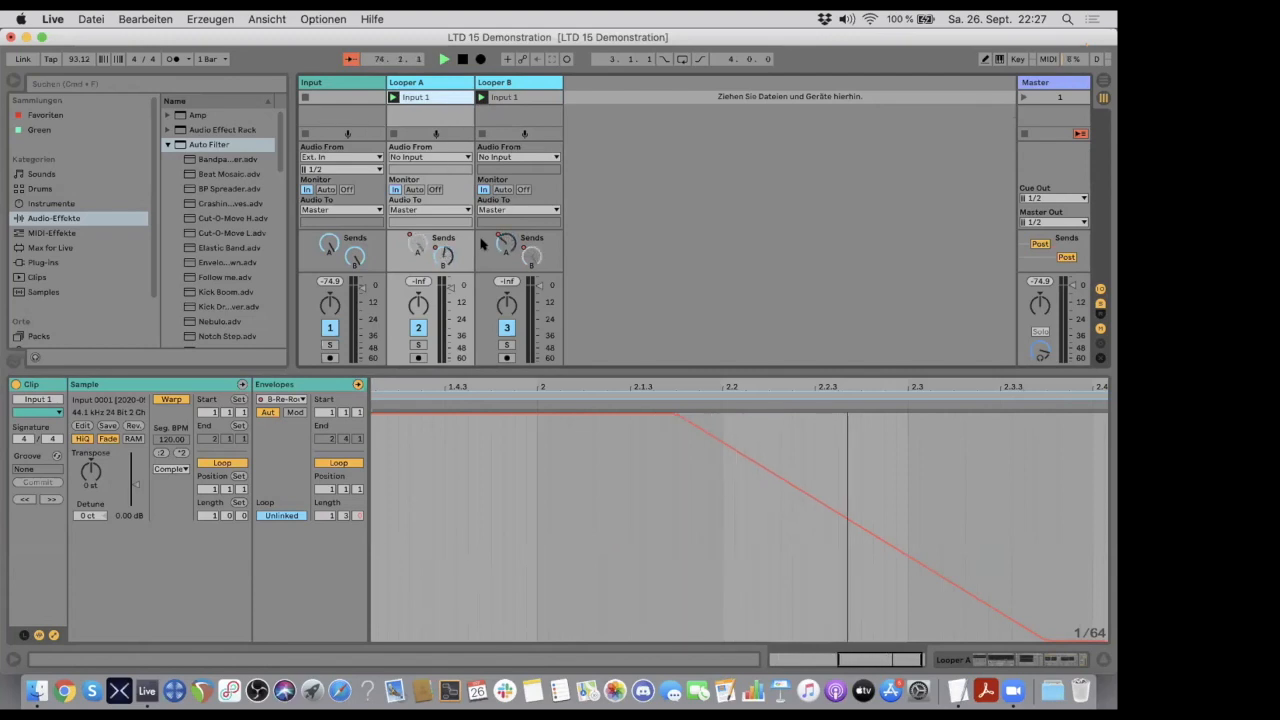
- Reduce the height of the detail view and display the Input track's device chain
left_click(1097, 658)
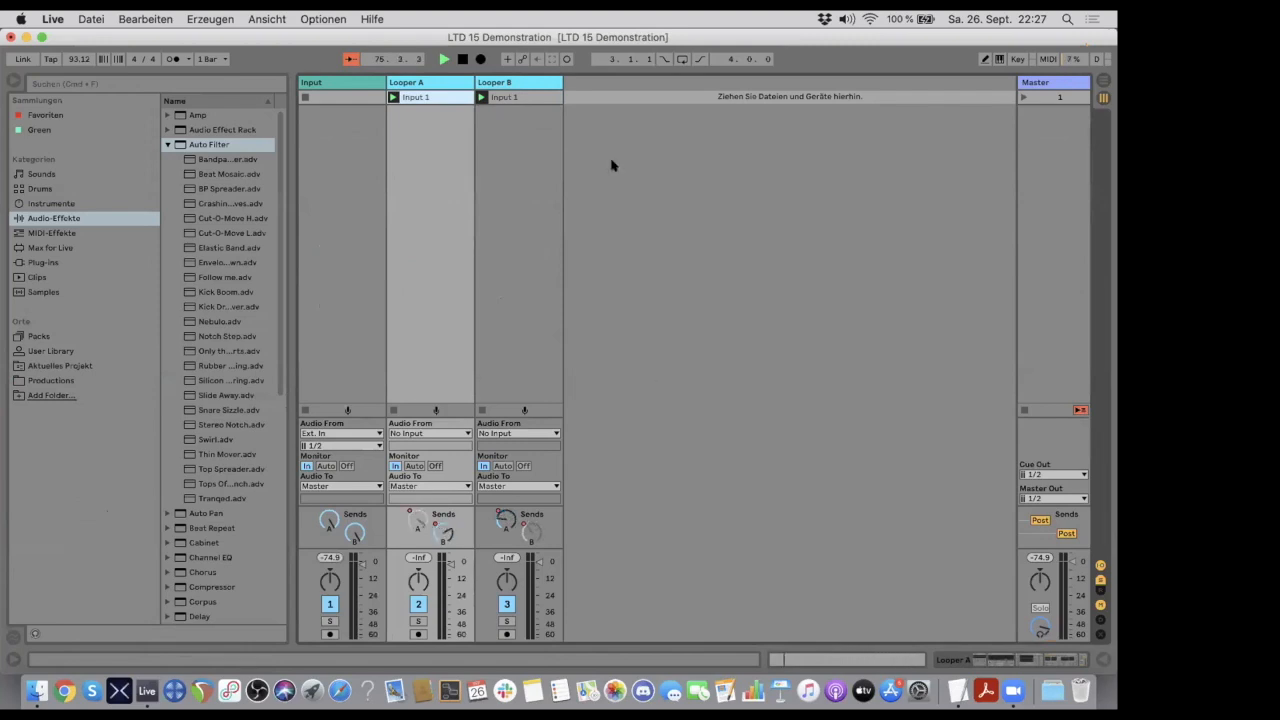
double_click(518, 96)
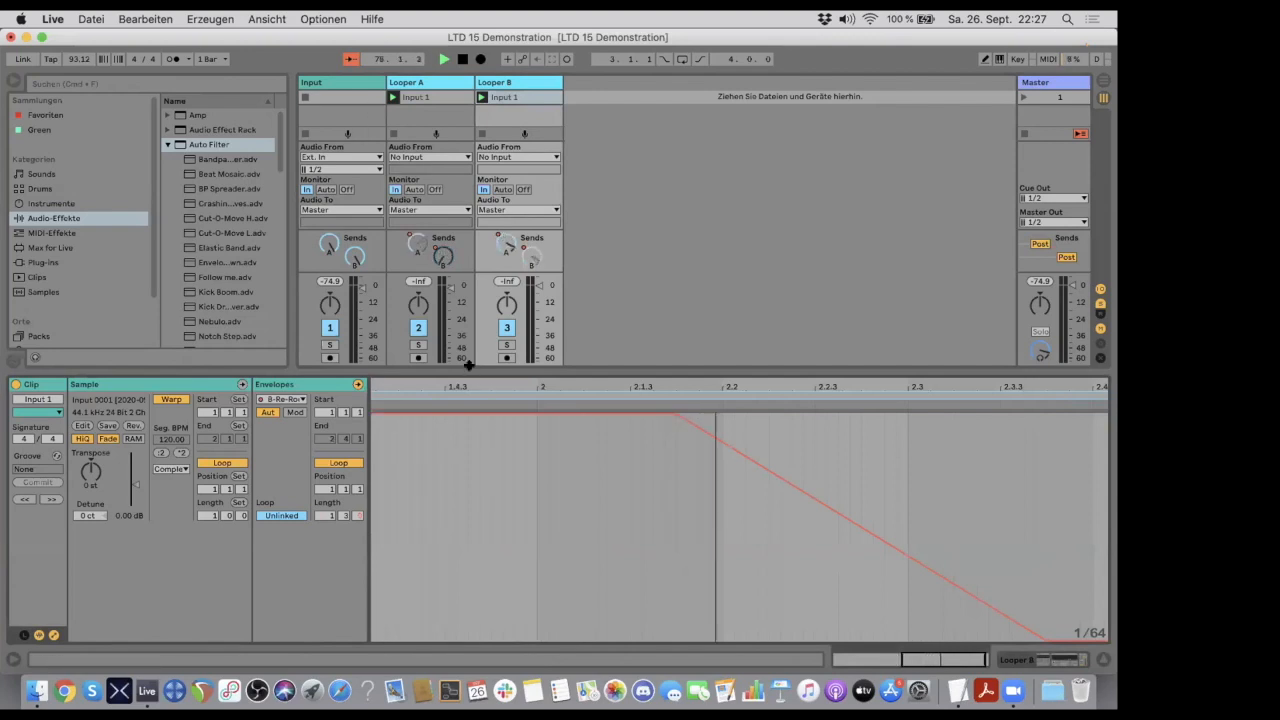
left_click_drag(470, 370, 481, 486)
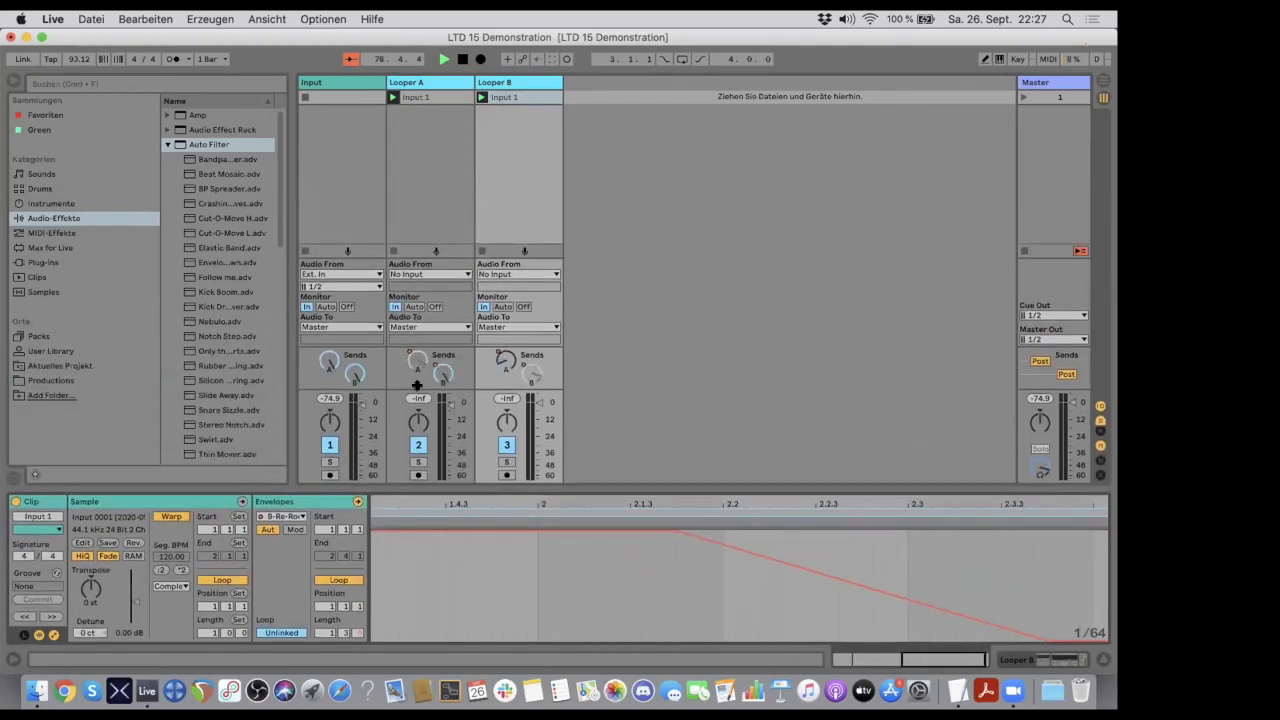
left_click(330, 83)
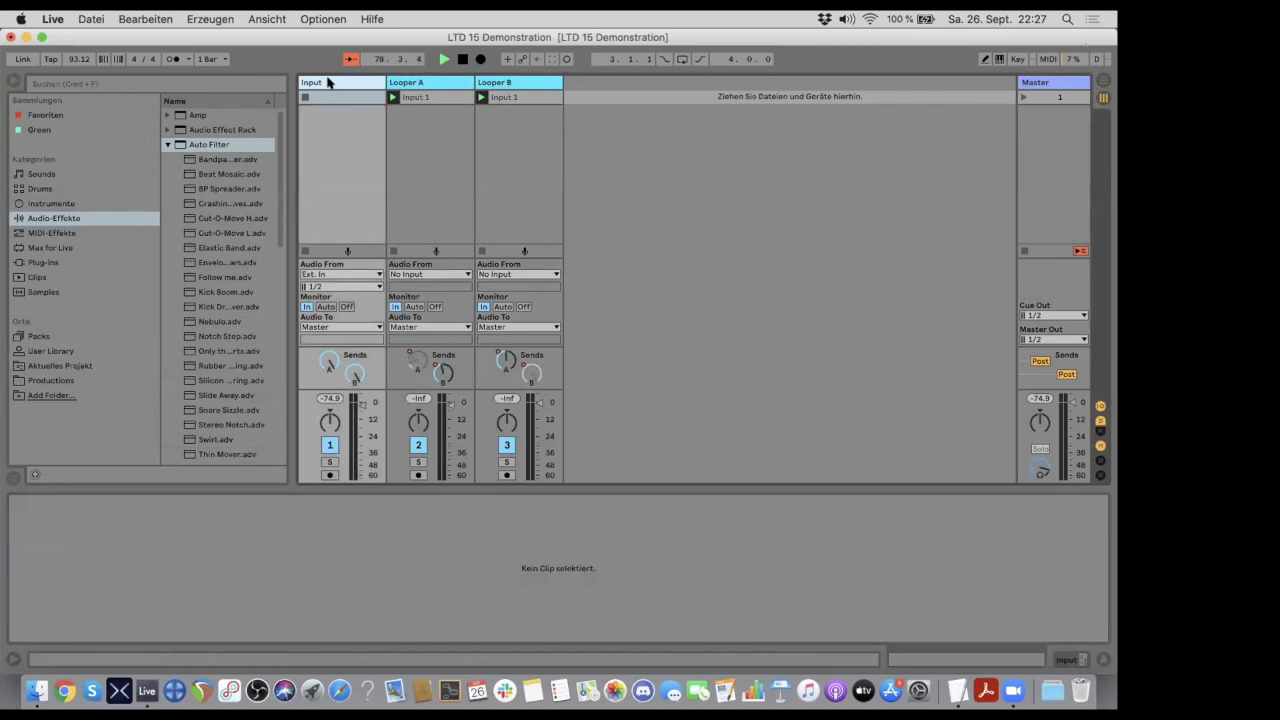
left_click(330, 84)
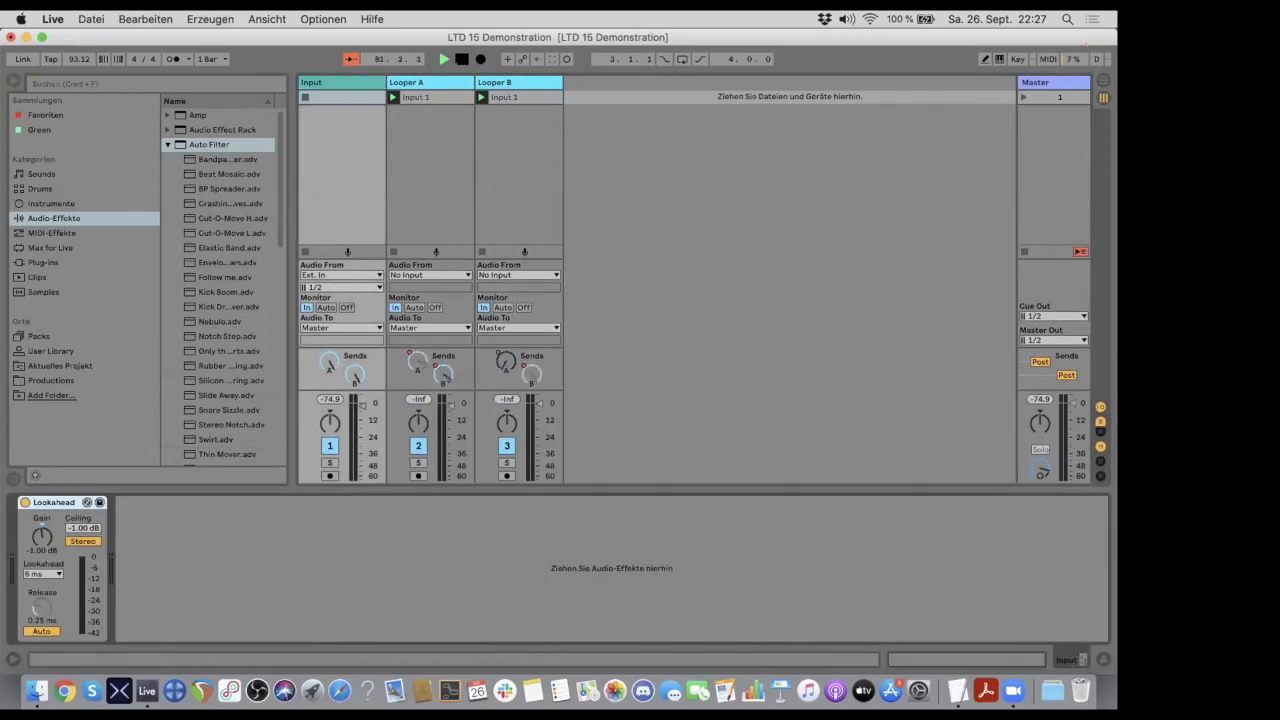
- Lower the Dry/Wet amount of the Long Tail reverb on Looper A to 23%
left_click(438, 84)
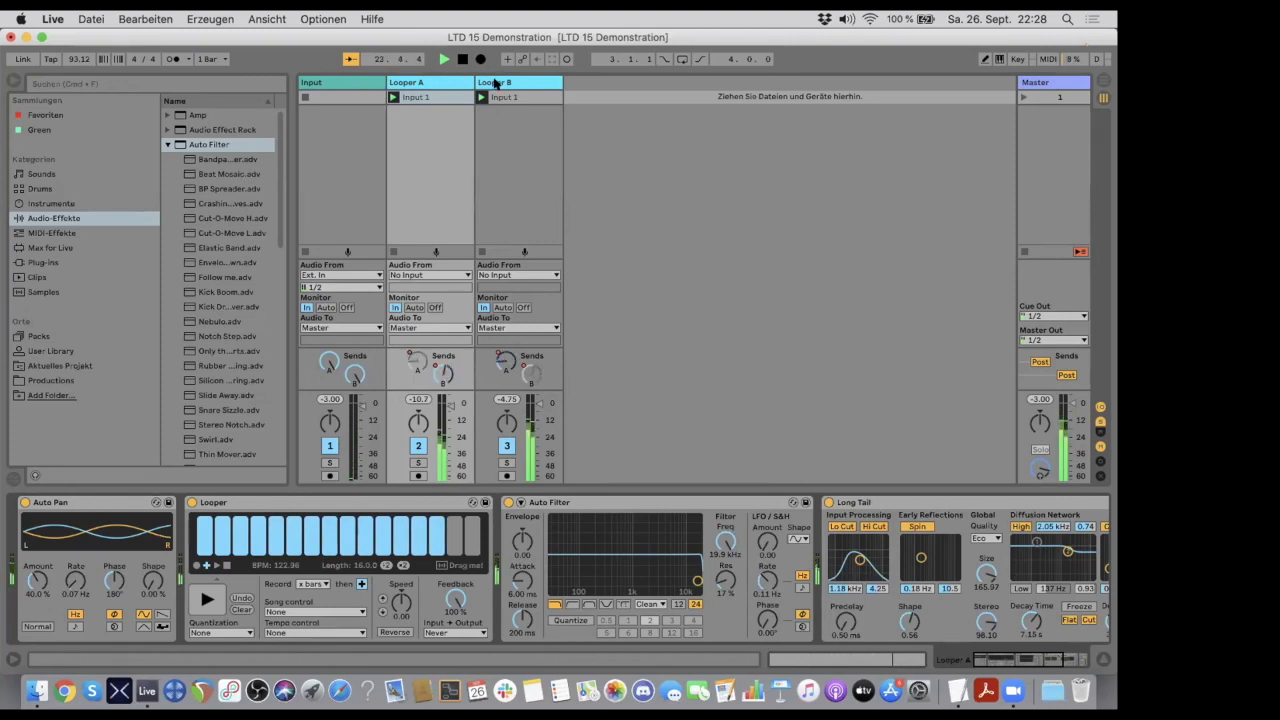
scroll(862, 544, "right", 5)
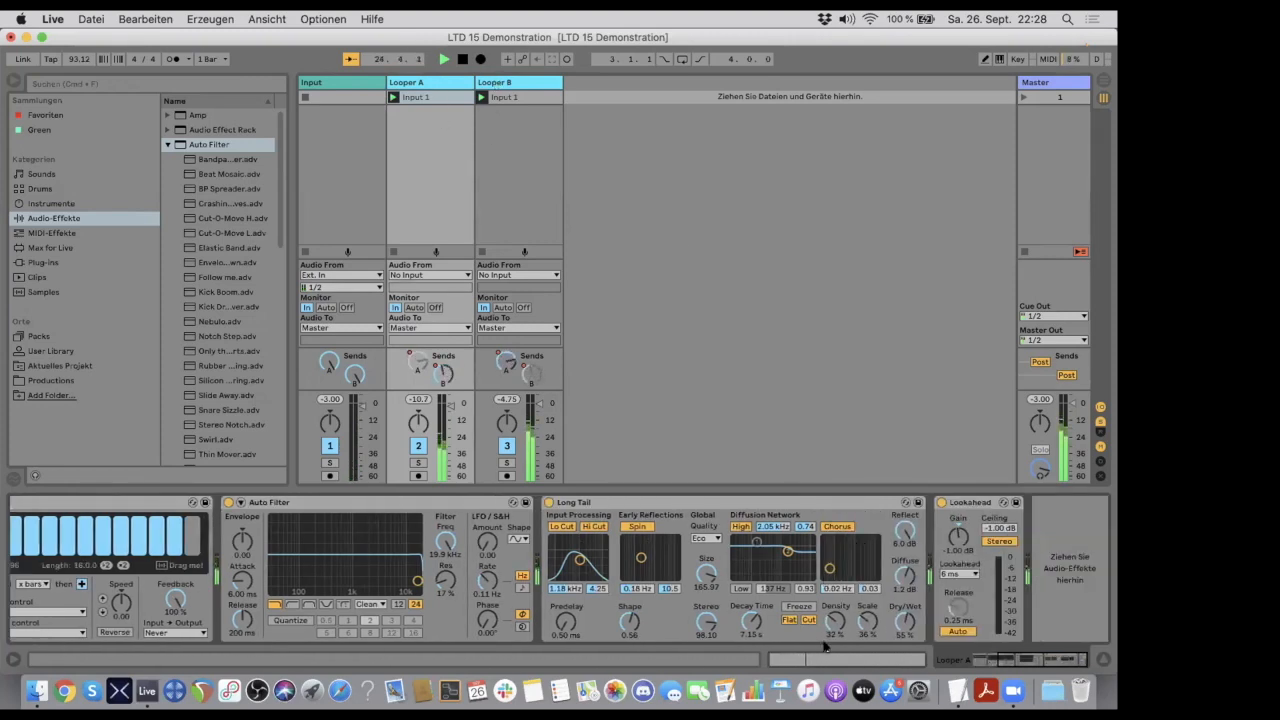
left_click_drag(905, 621, 905, 648)
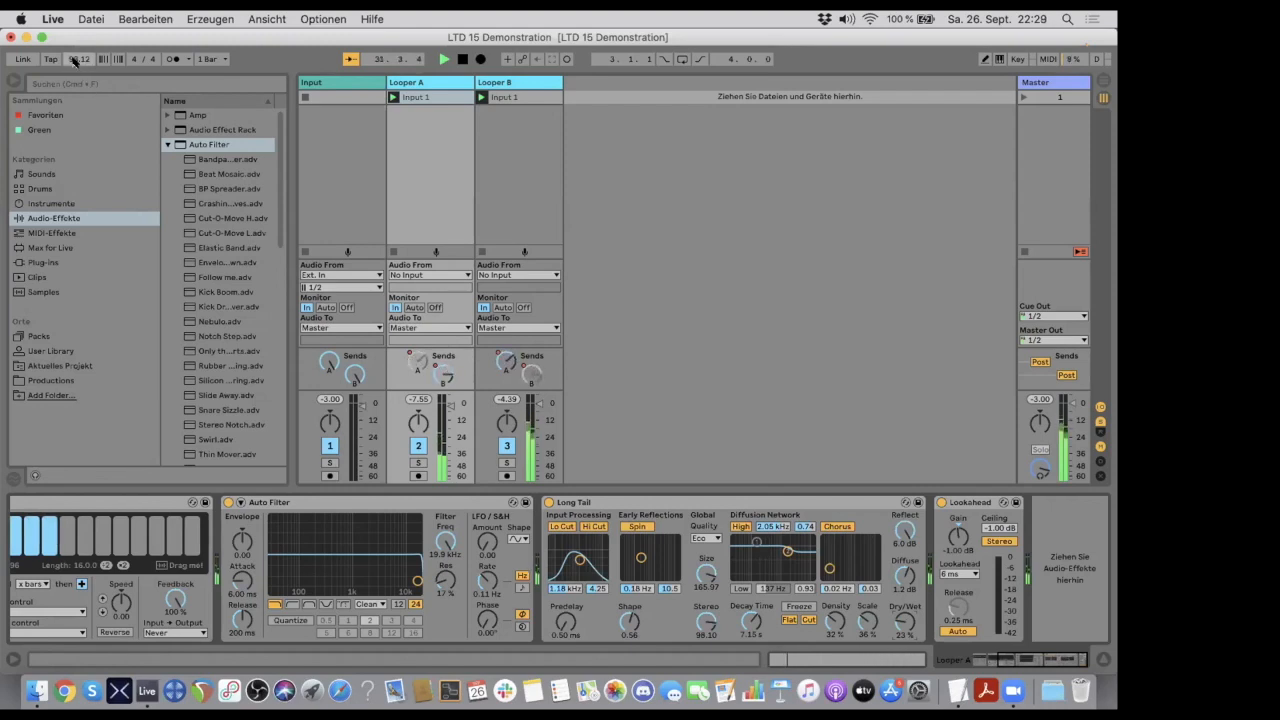
- Vary the song tempo between 43.00 and 276.00 BPM with the loopers running, ending at 44.00 BPM
left_click_drag(73, 59, 73, 78)
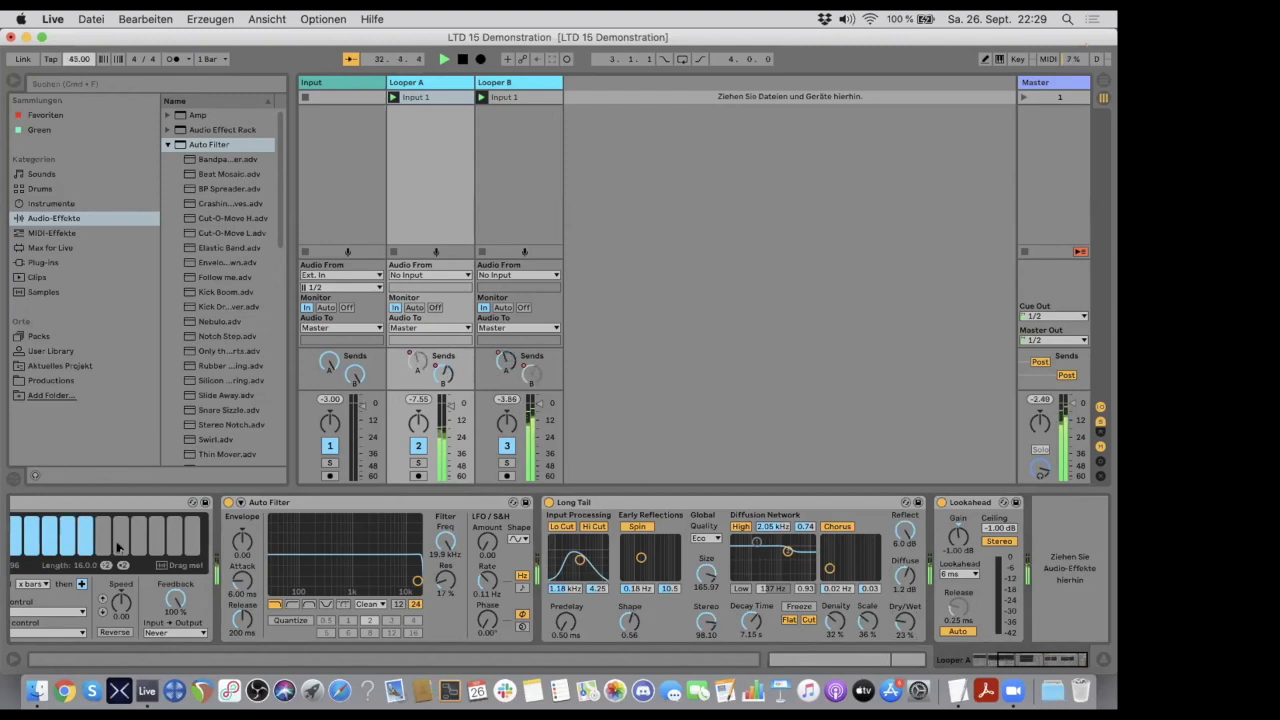
scroll(117, 546, "left", 5)
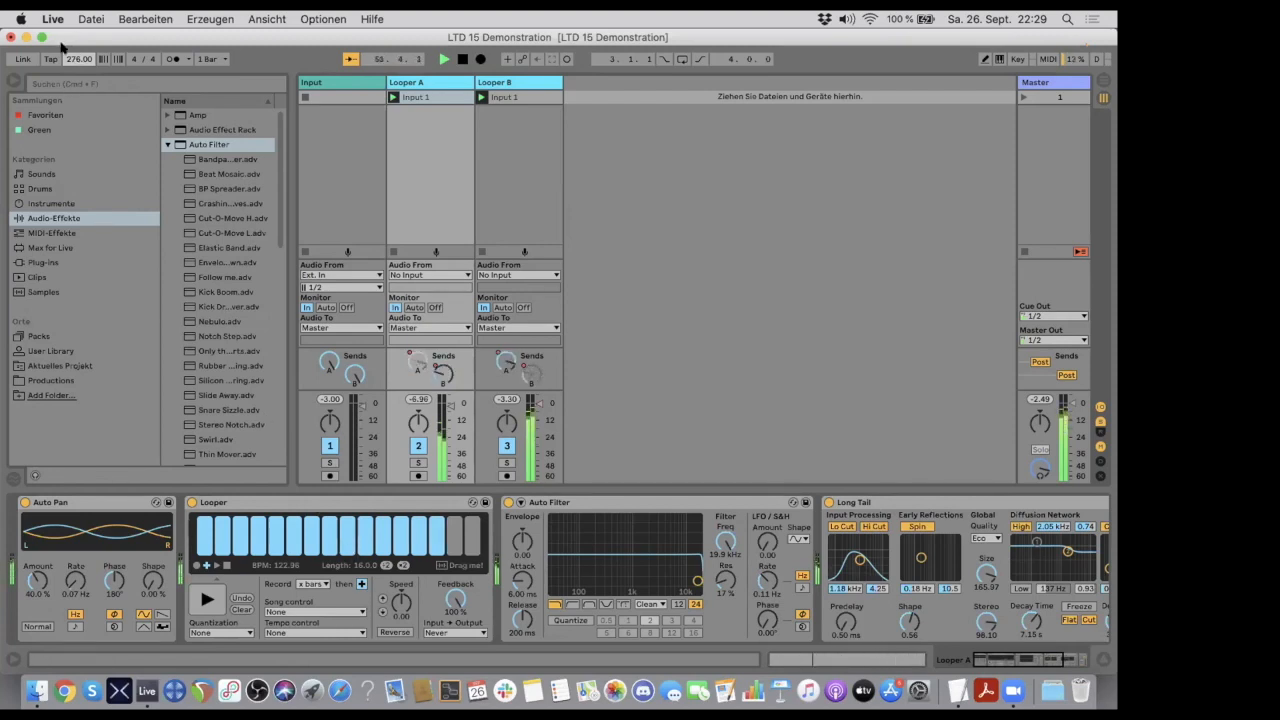
left_click_drag(71, 56, 71, 166)
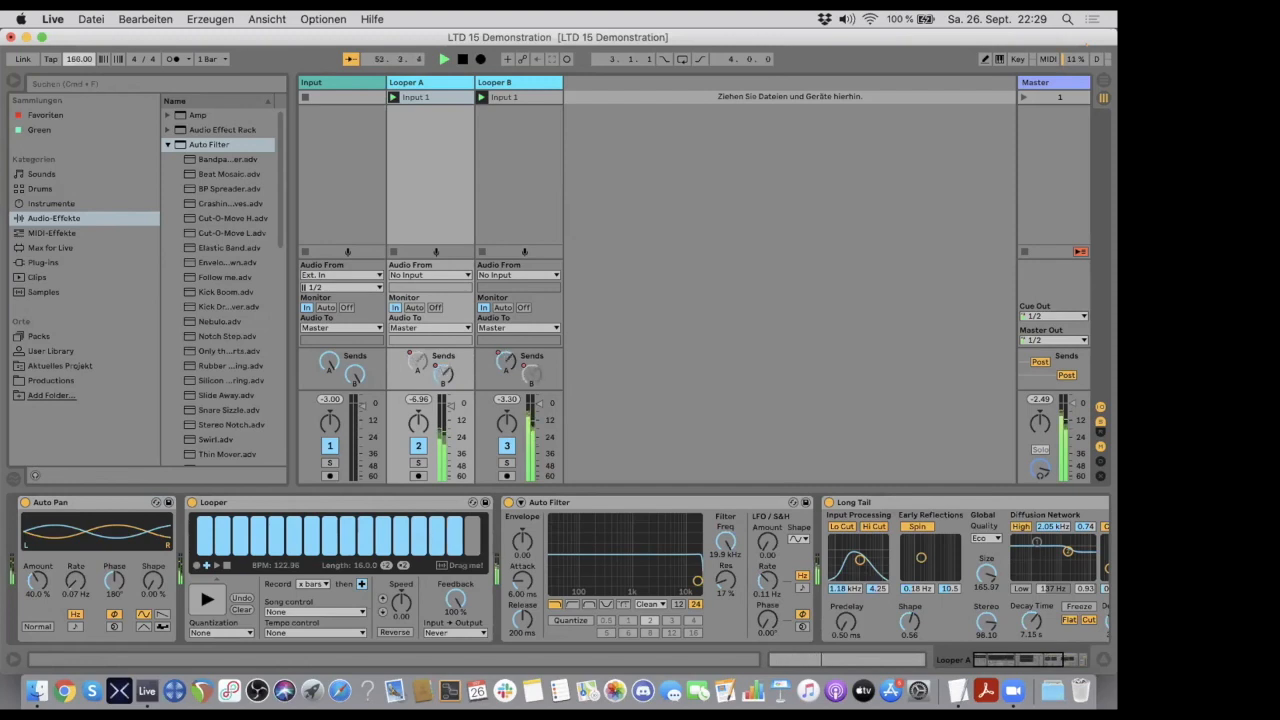
left_click_drag(71, 221, 71, 279)
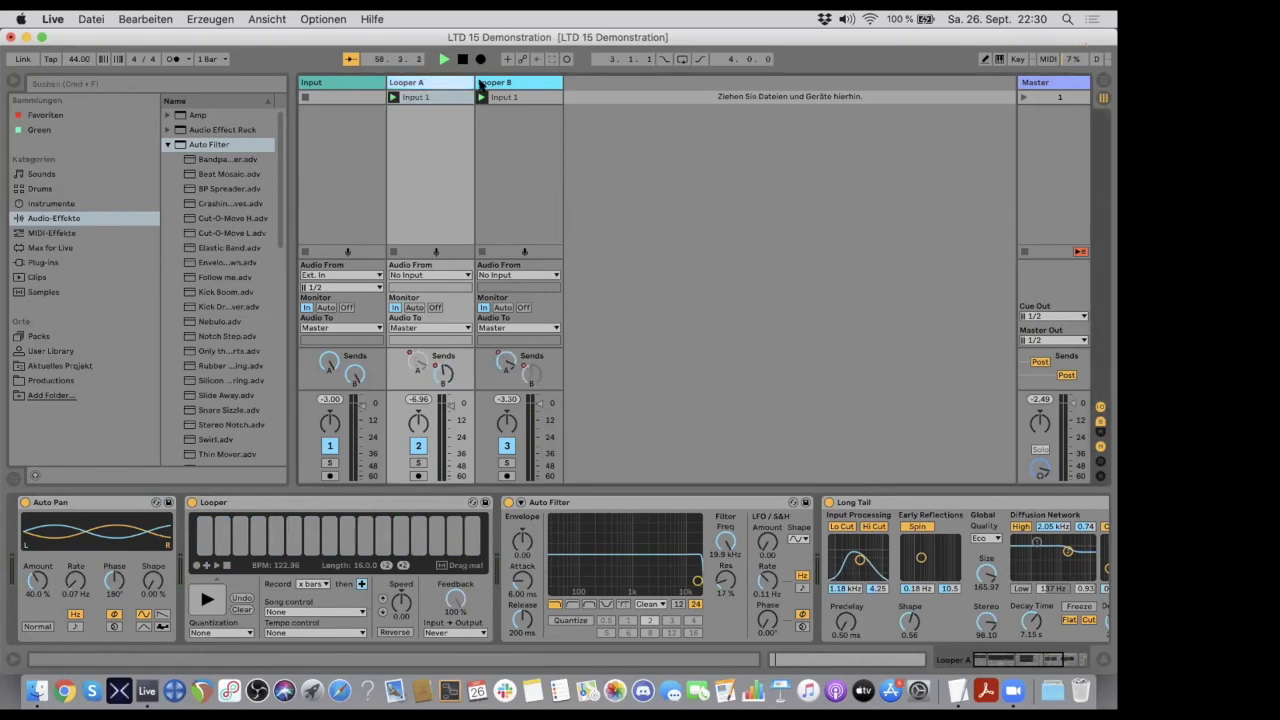
- Compare the device chains of Looper A and Looper B, including the Looper BPM and loop length settings
left_click(499, 84)
left_click(444, 83)
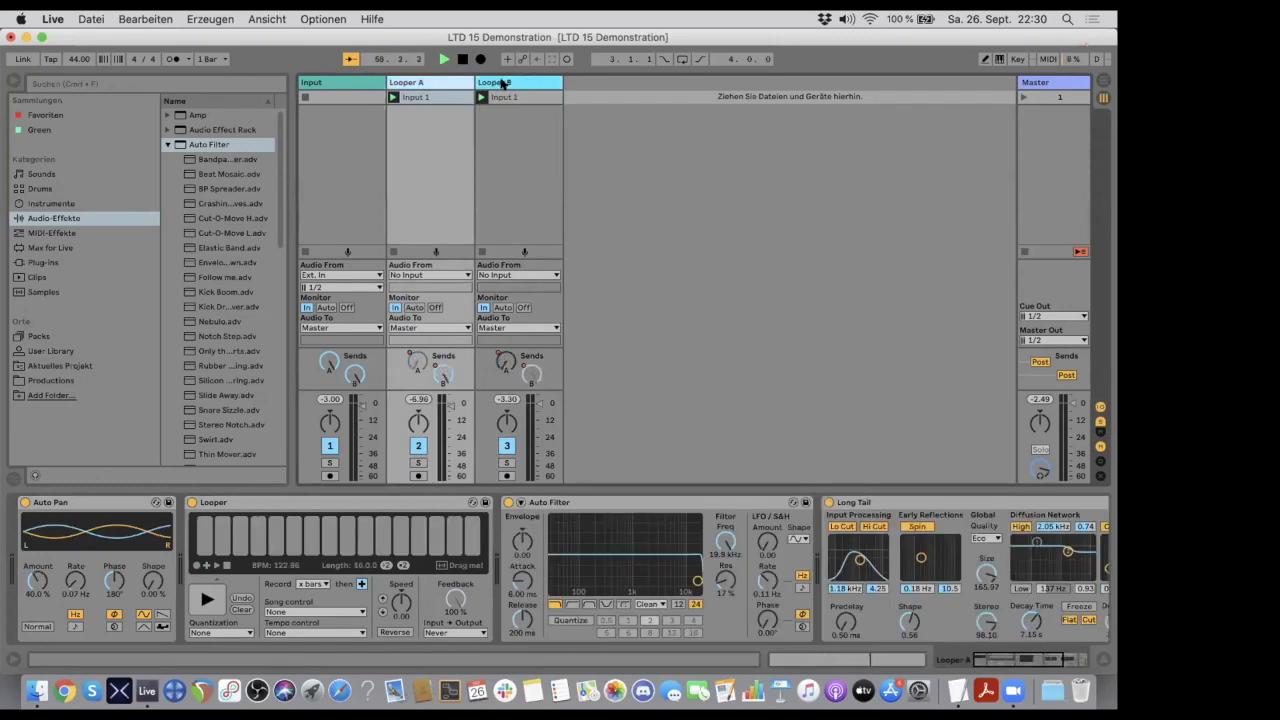
left_click(501, 84)
left_click(421, 85)
left_click(505, 82)
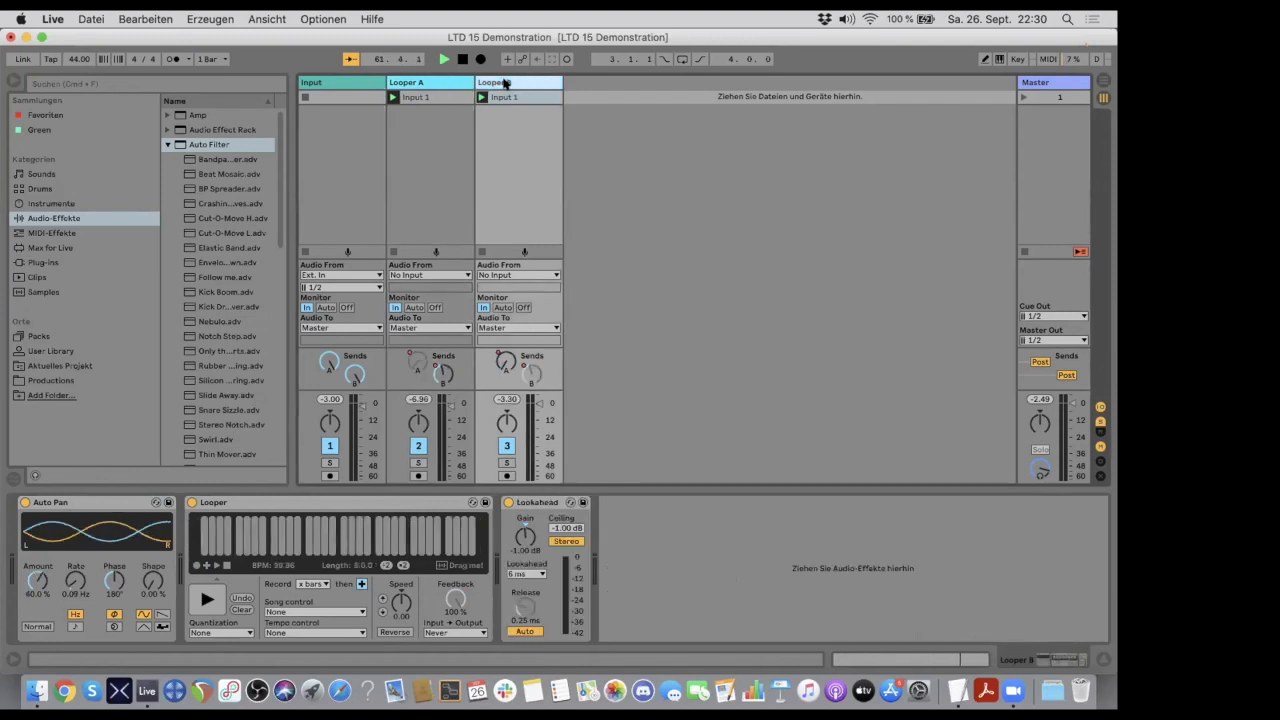
left_click(437, 84)
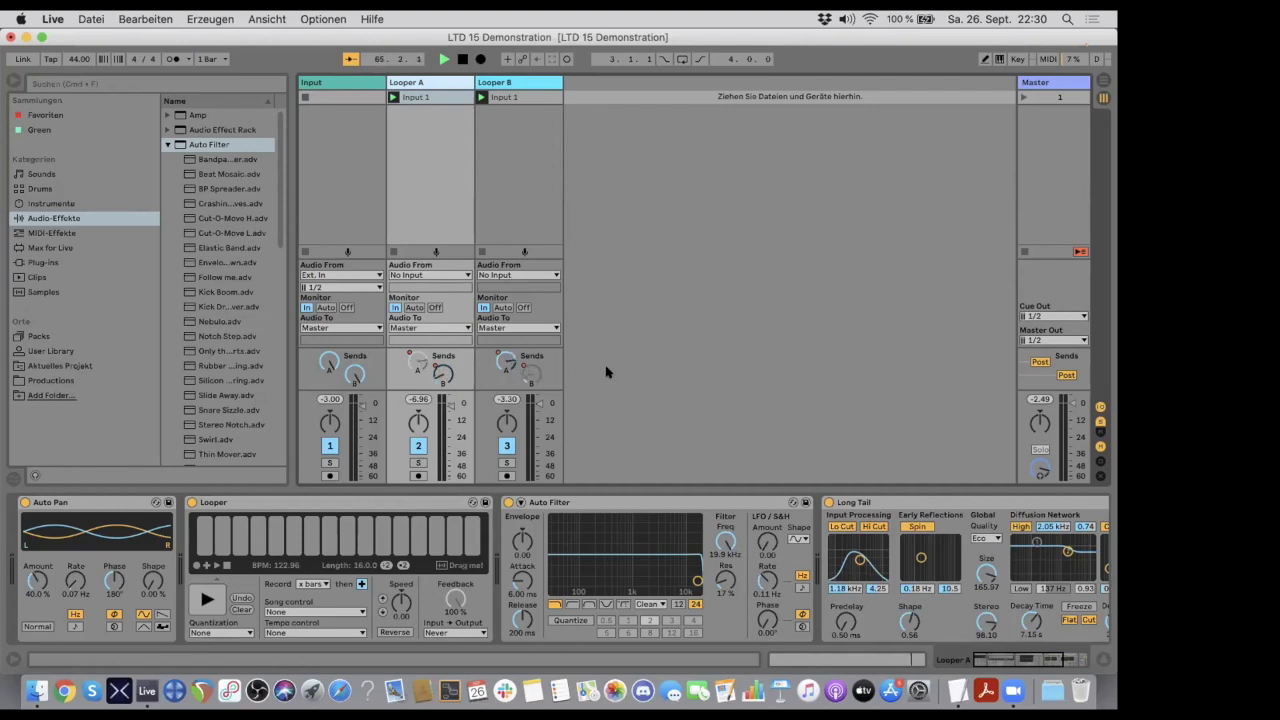
left_click(500, 83)
left_click(440, 83)
left_click(505, 83)
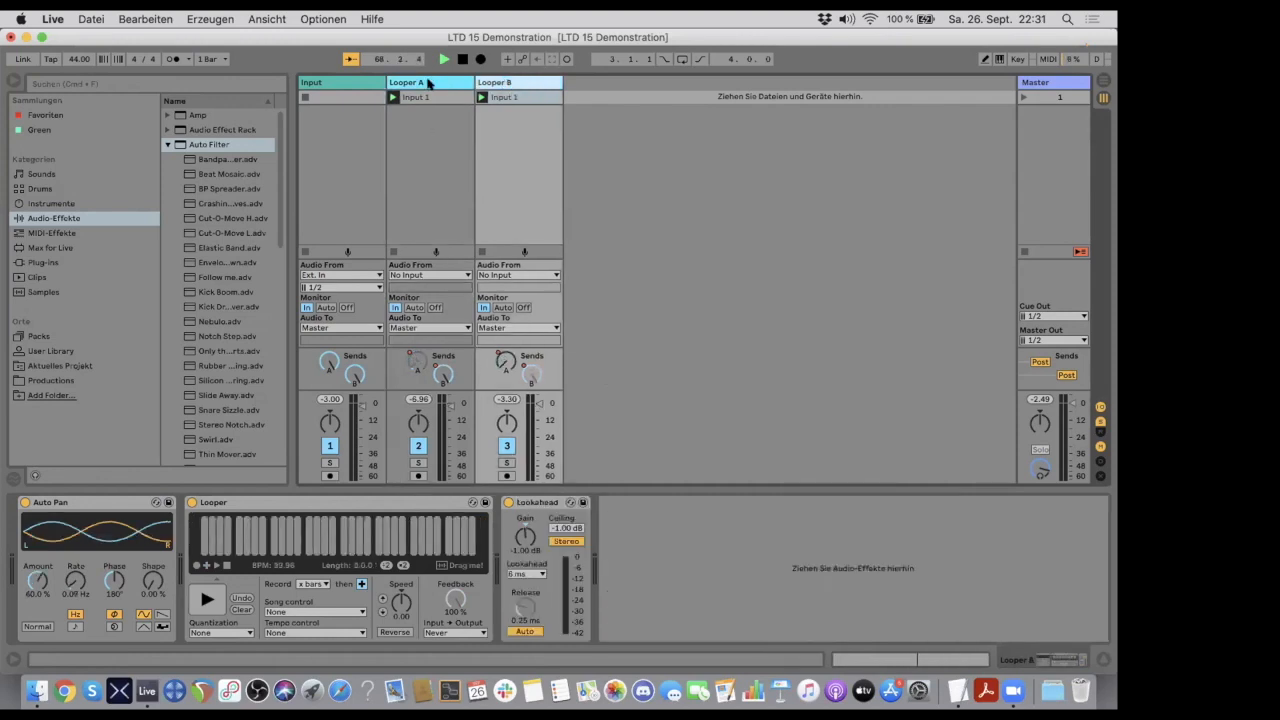
left_click(432, 84)
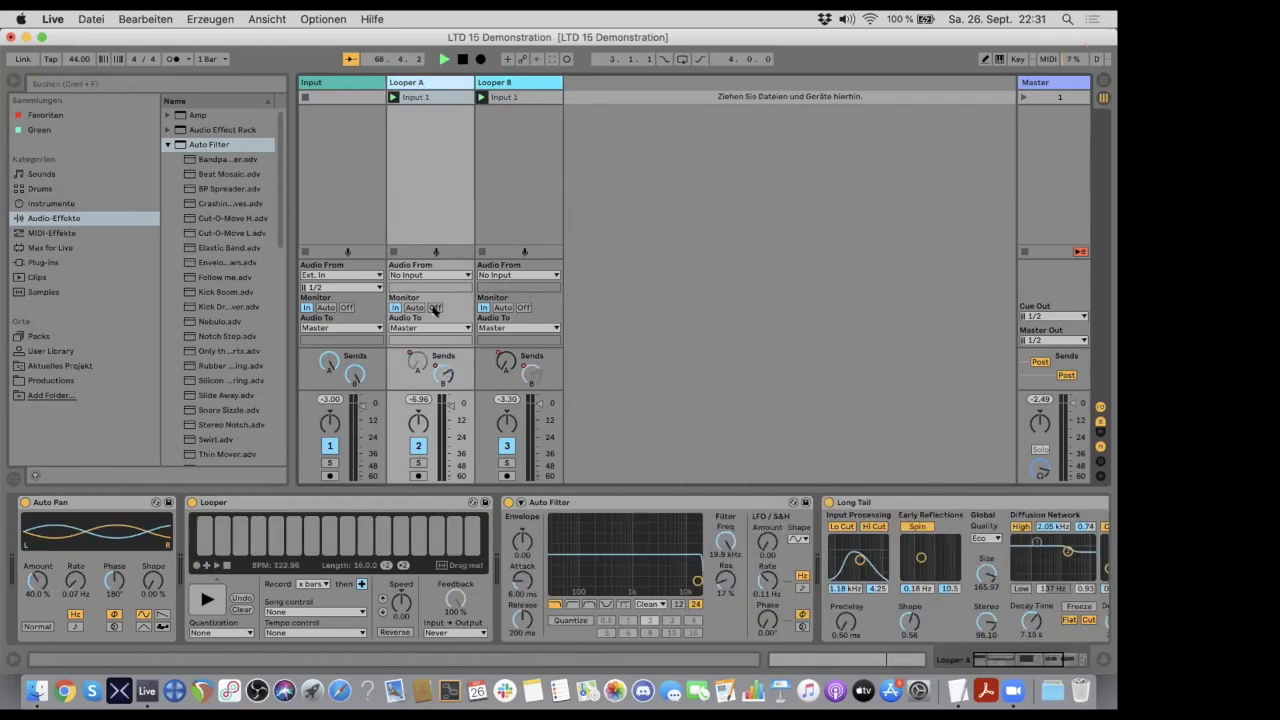
- Show the Looper's Speed automation envelope in the Input 1 clip on Looper A
left_click(422, 98)
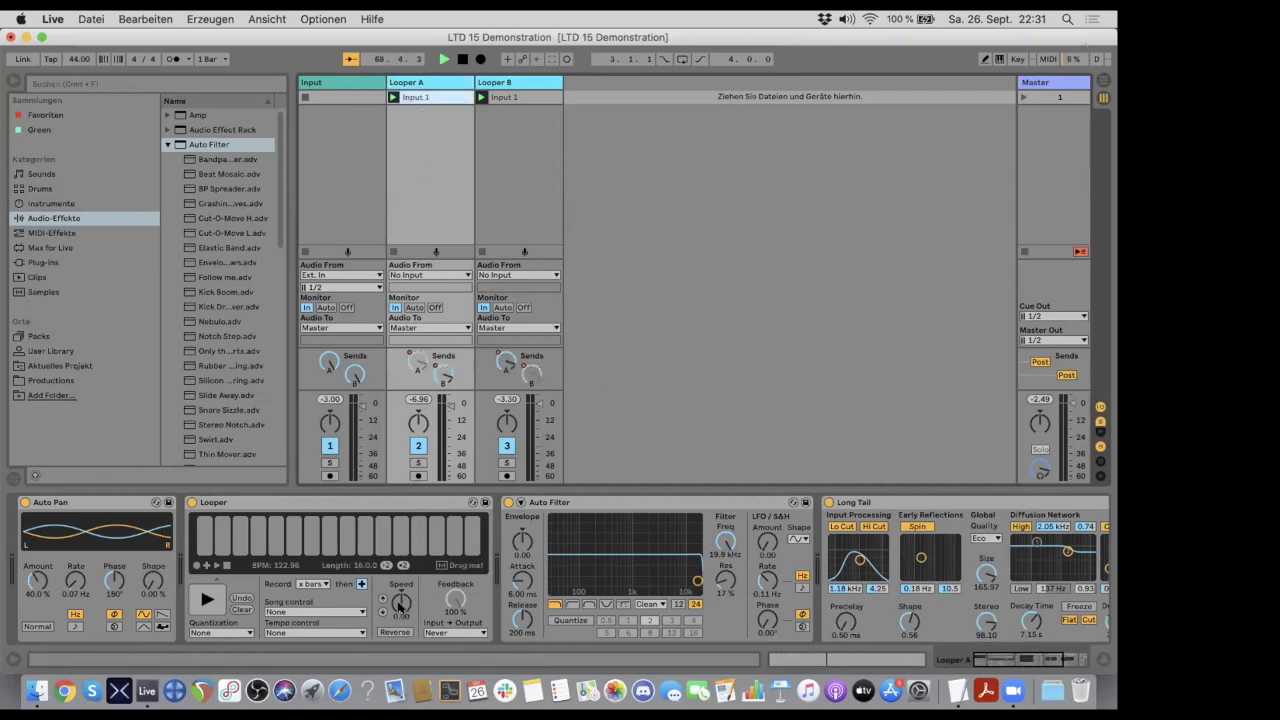
right_click(400, 603)
left_click(422, 627)
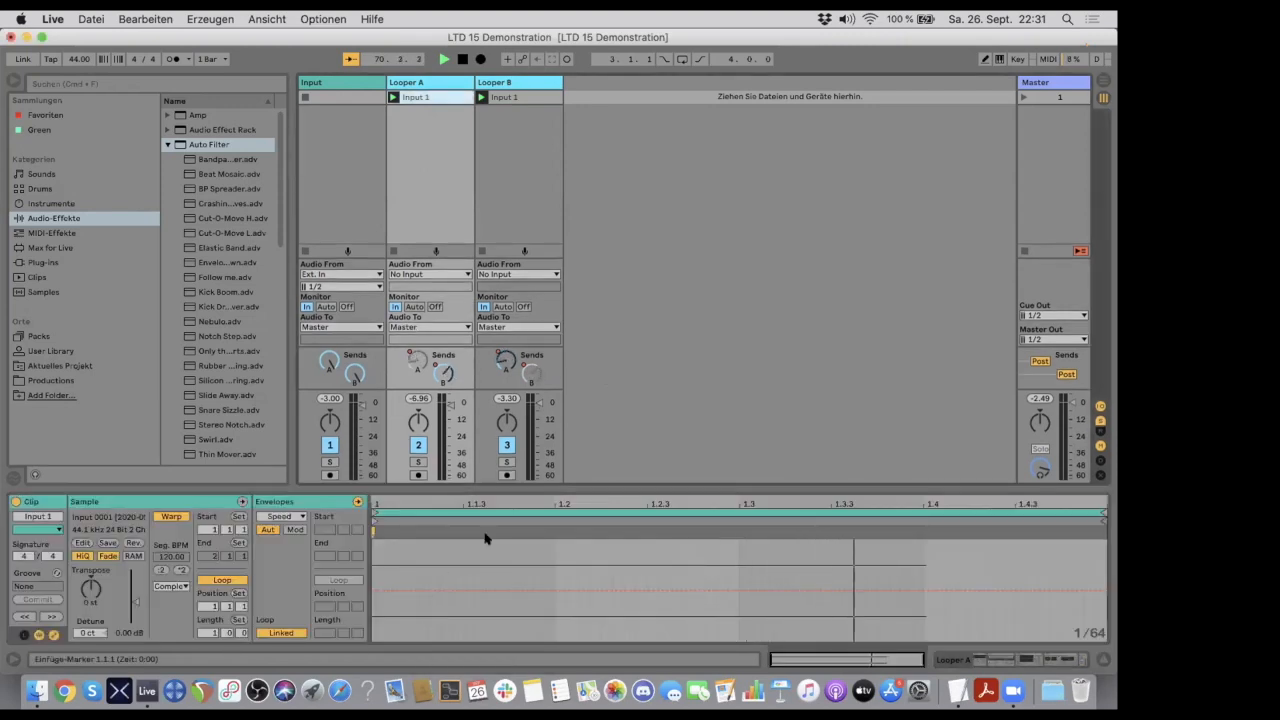
- Unlink the Speed envelope in Looper A's Input 1 clip and draw three short steps of 36, -36 and 36 in it
left_click(281, 632)
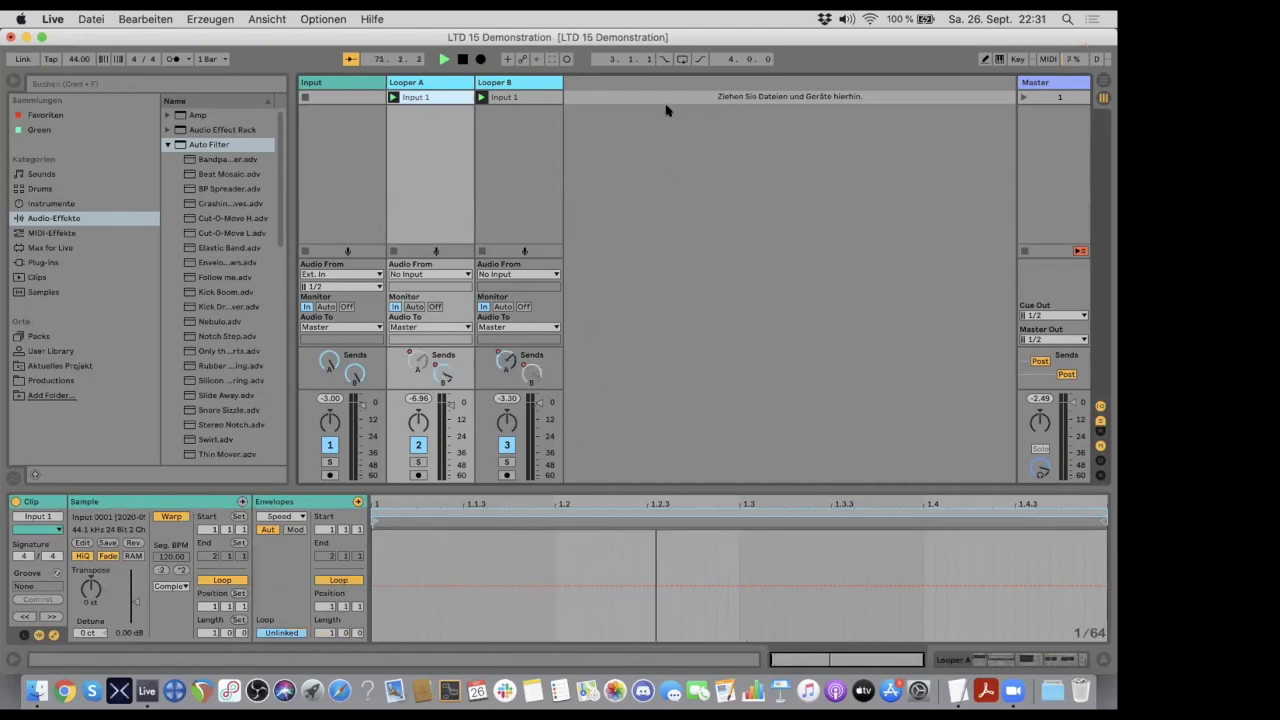
left_click(985, 59)
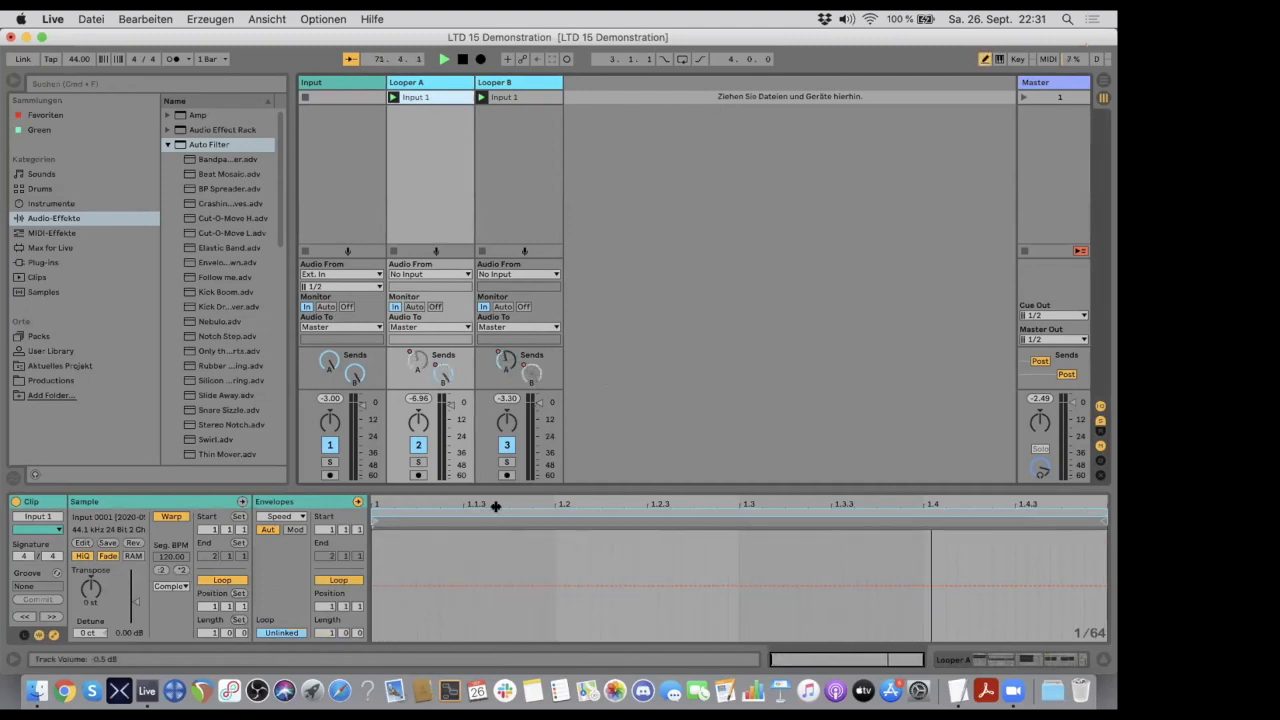
left_click(474, 545)
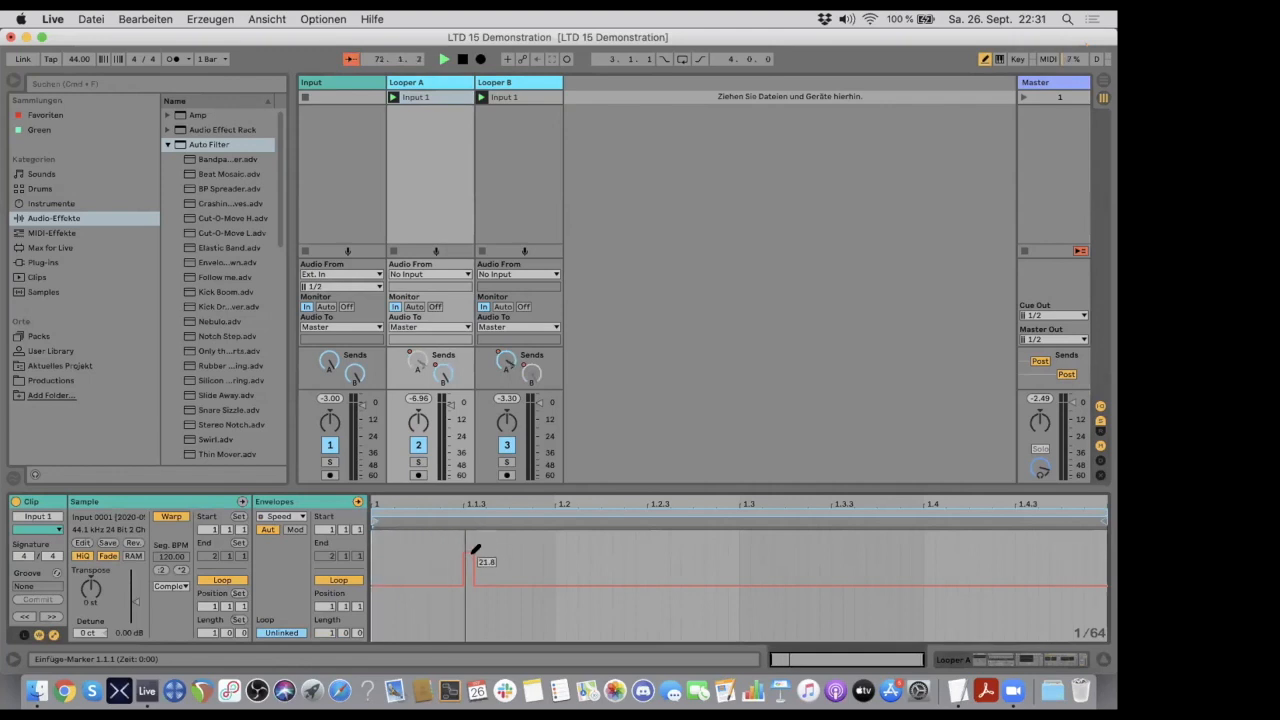
left_click_drag(473, 551, 474, 517)
mouse_move(654, 584)
left_mouse_down()
mouse_move(663, 634)
mouse_move(651, 636)
left_mouse_up()
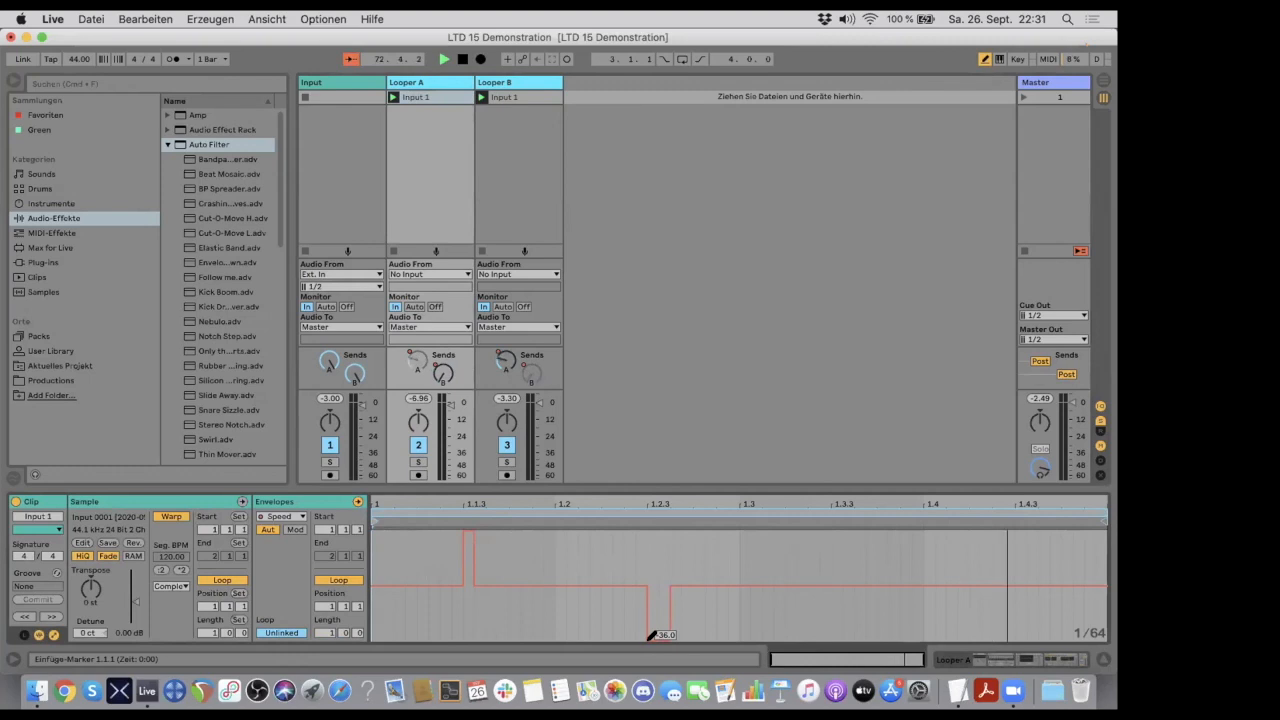
left_click_drag(751, 531, 755, 515)
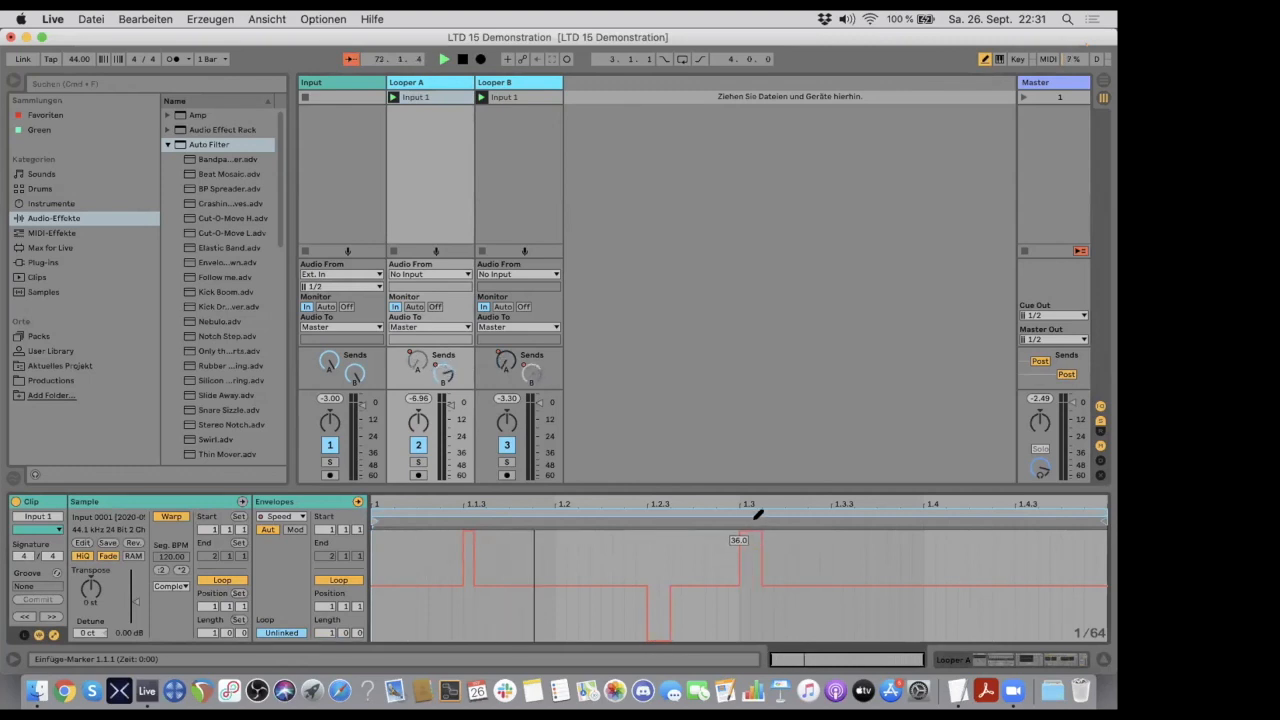
- Overdub the incoming audio in the Looper on Looper A and switch that Looper to playback
left_click(420, 84)
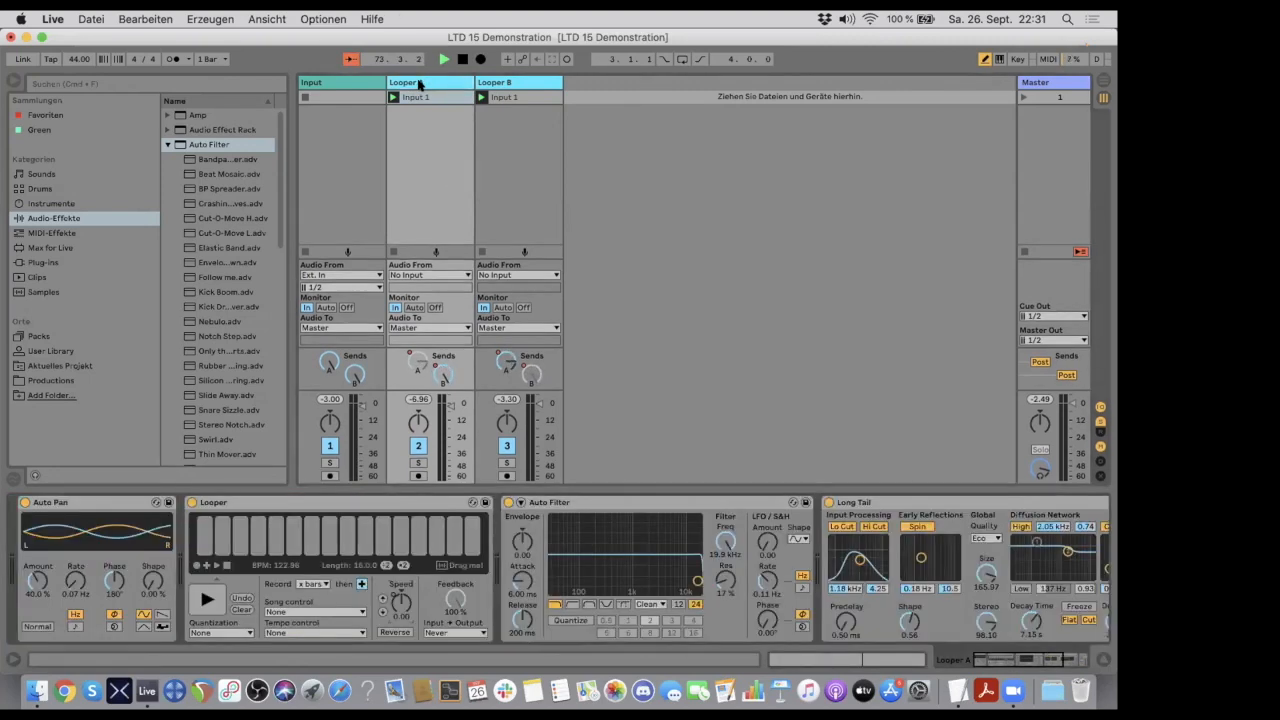
left_click(207, 600)
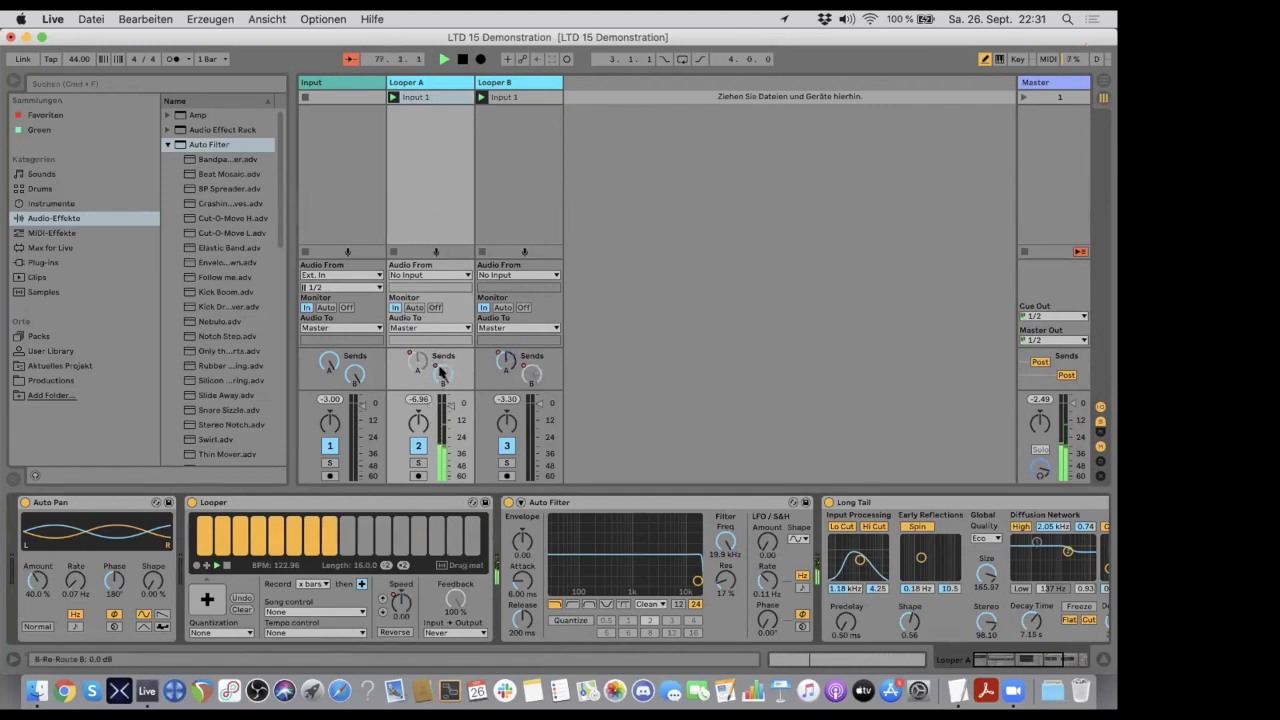
left_click(512, 84)
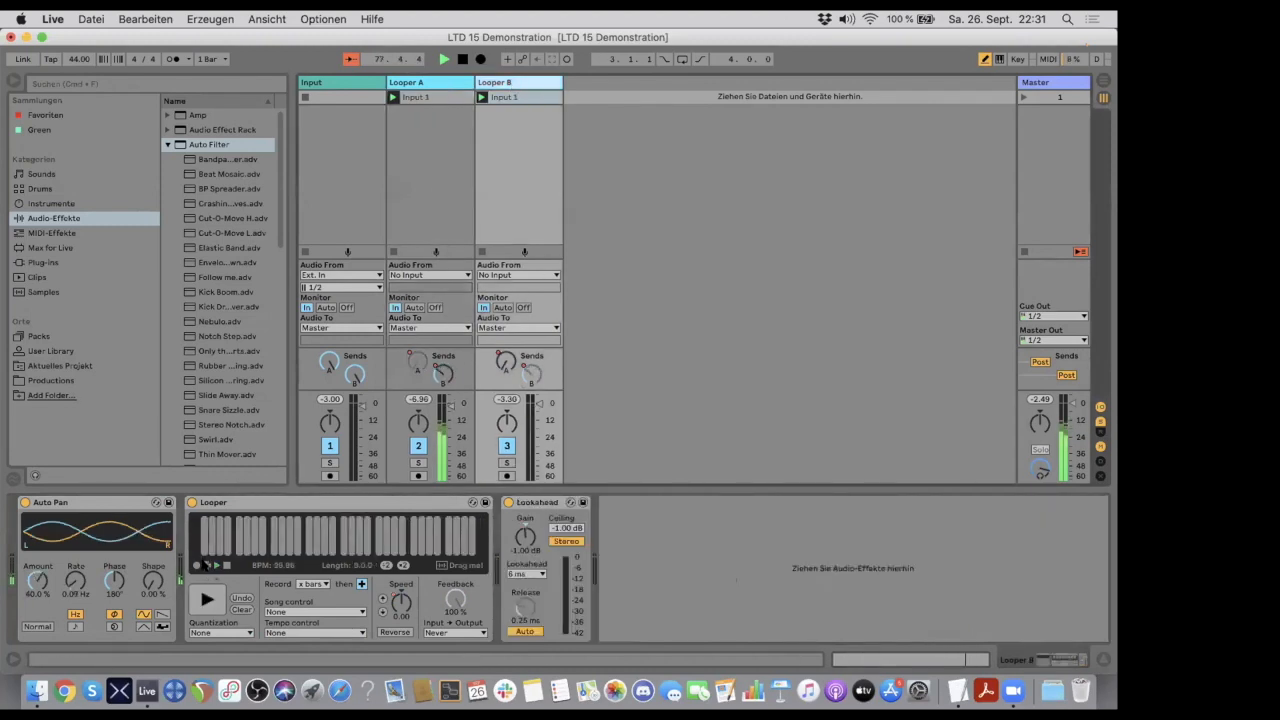
left_click(405, 84)
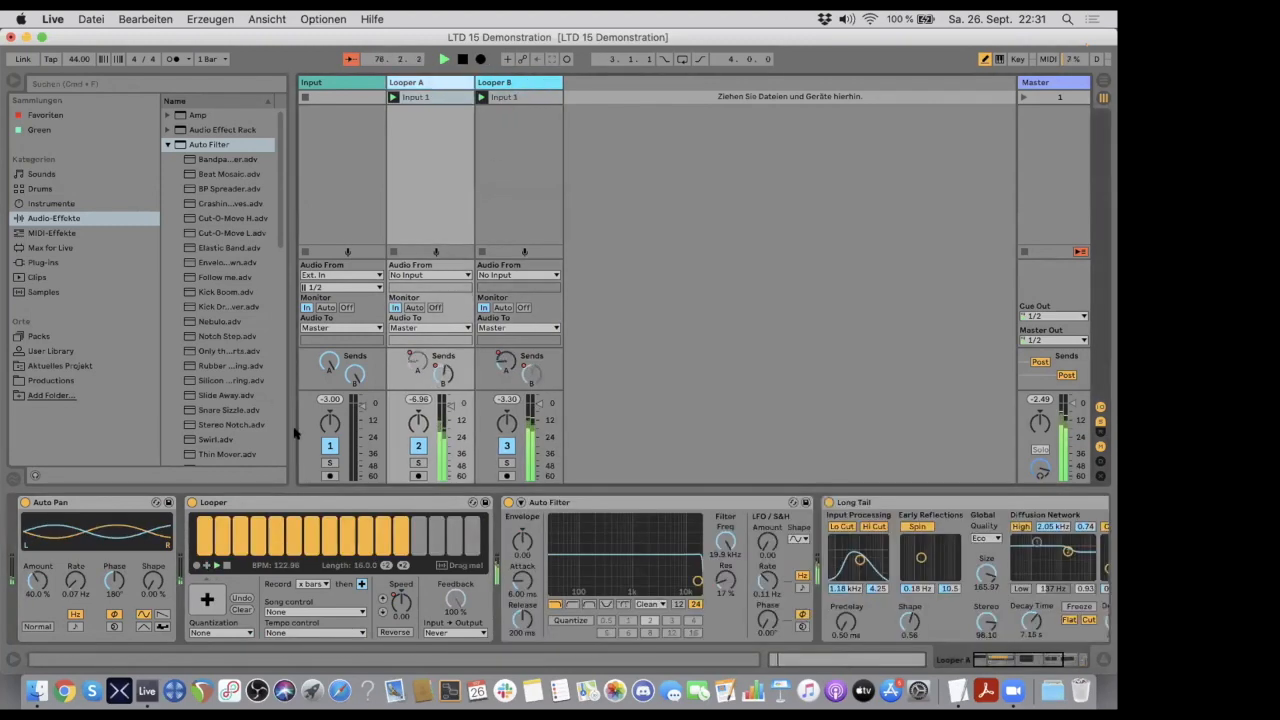
left_click(207, 599)
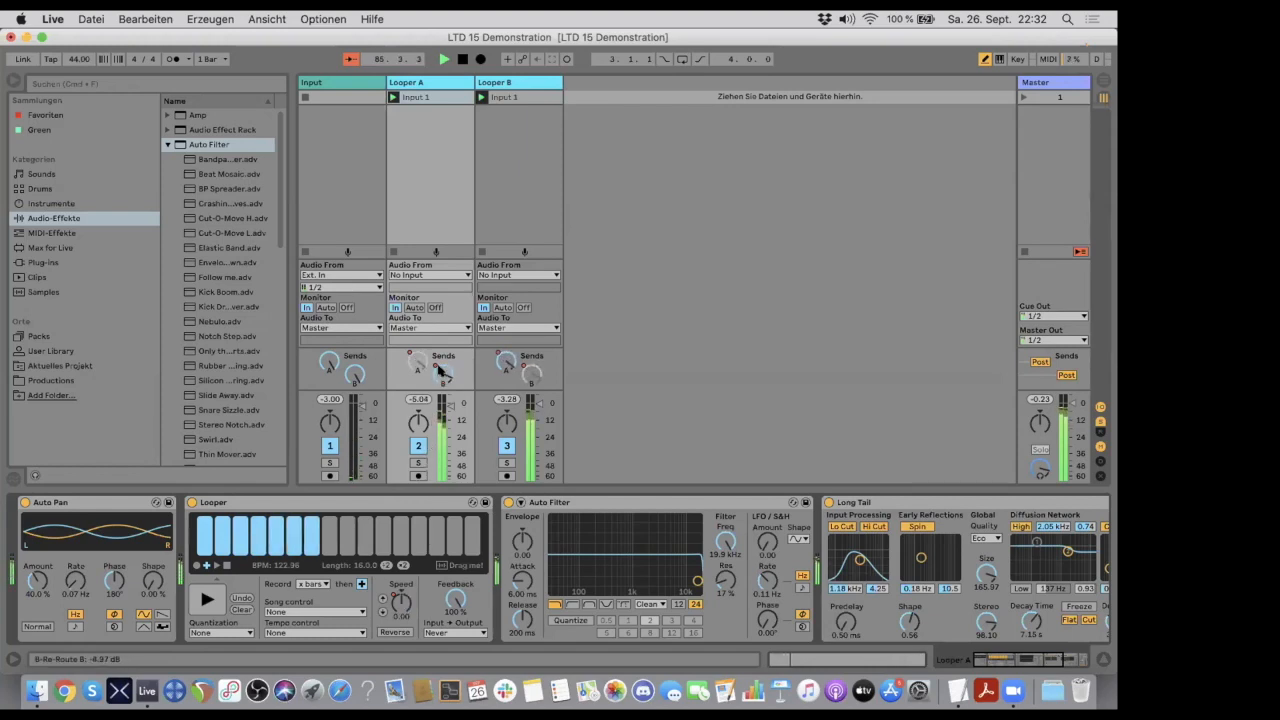
- Override the send B automation on Looper A by hand and reverse the playback of its Looper
left_click_drag(444, 375, 444, 380)
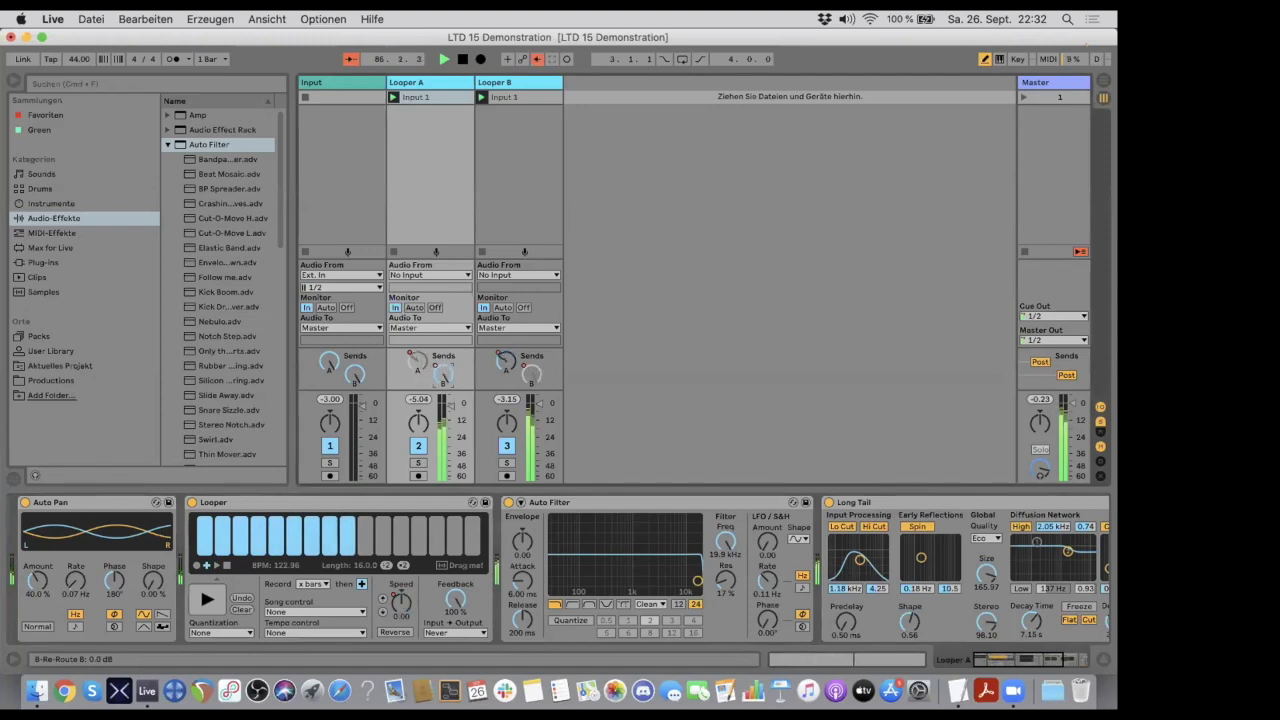
left_click(396, 632)
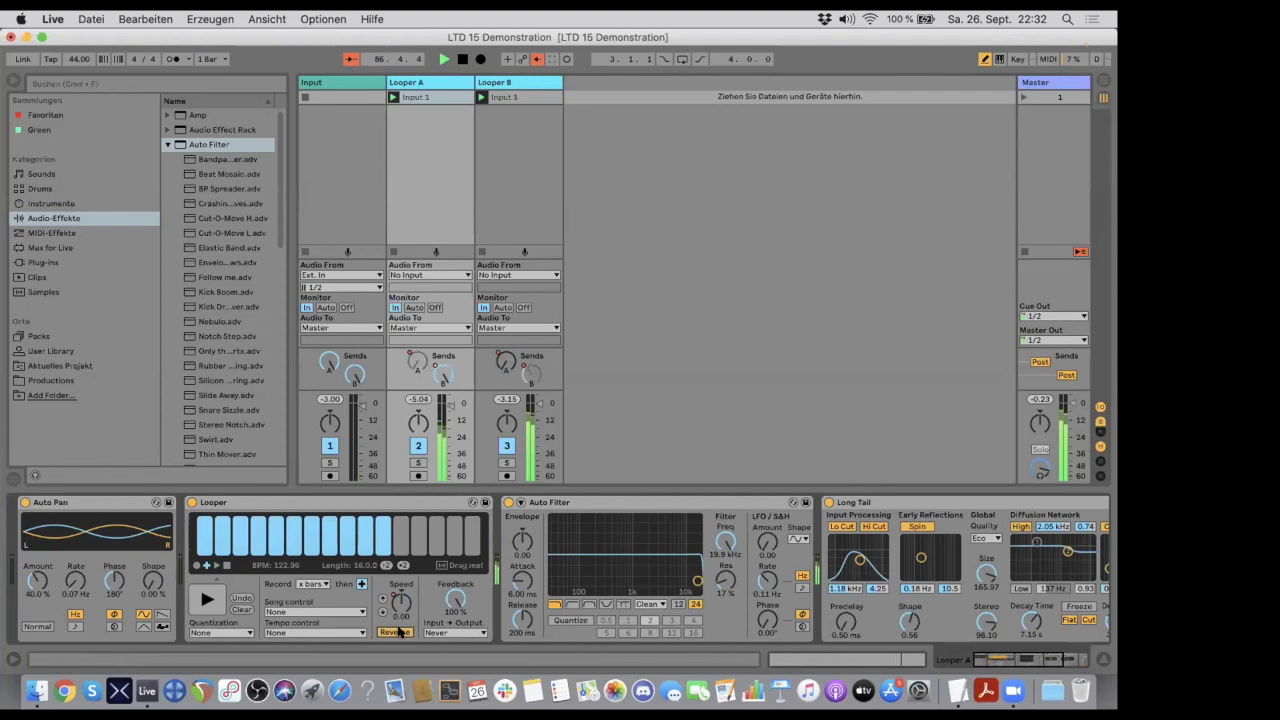
- Set Looper B to reverse playback at a Speed of -12.0 and lower Looper A's Speed to -24.0
left_click(507, 82)
left_click(382, 610)
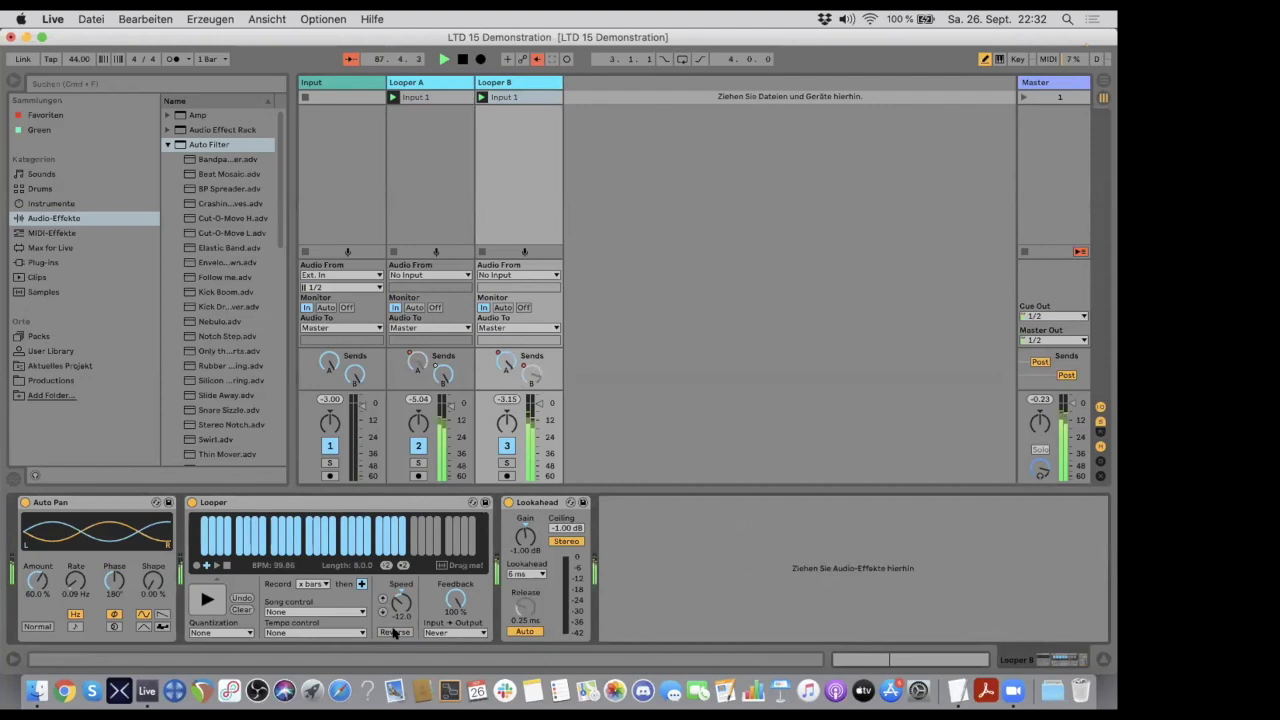
left_click(395, 632)
left_click(422, 82)
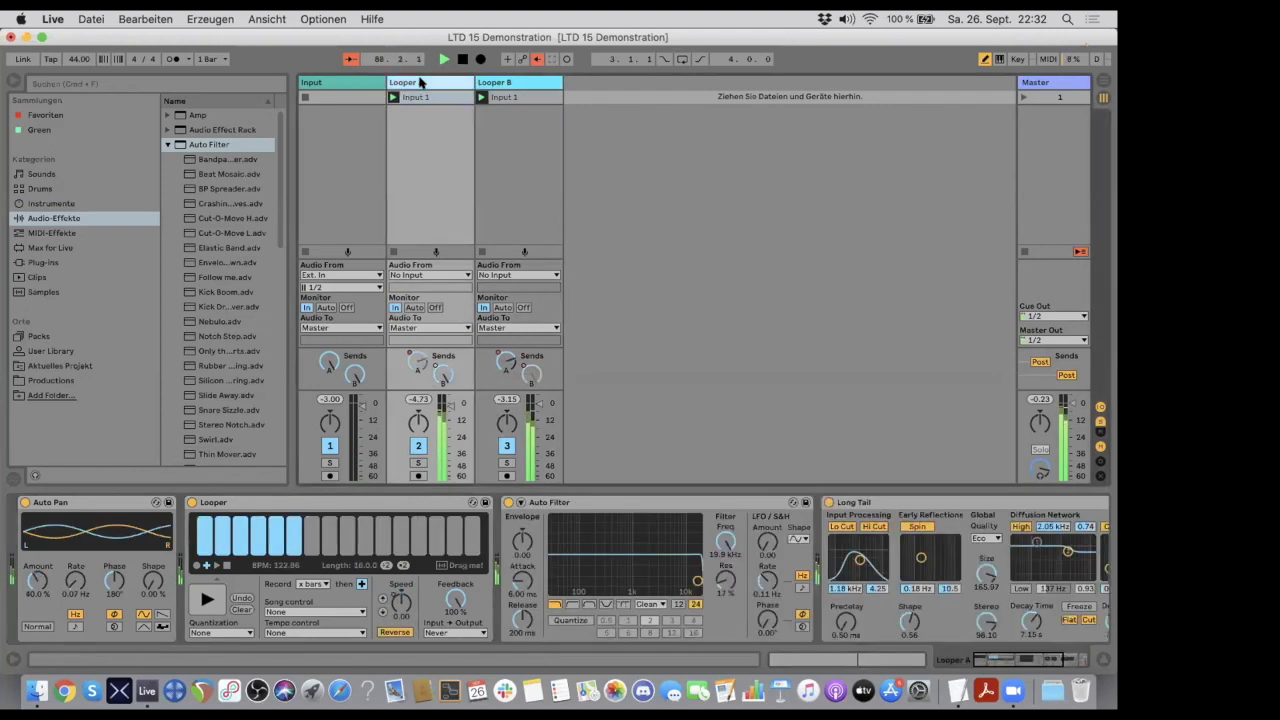
left_click(381, 611)
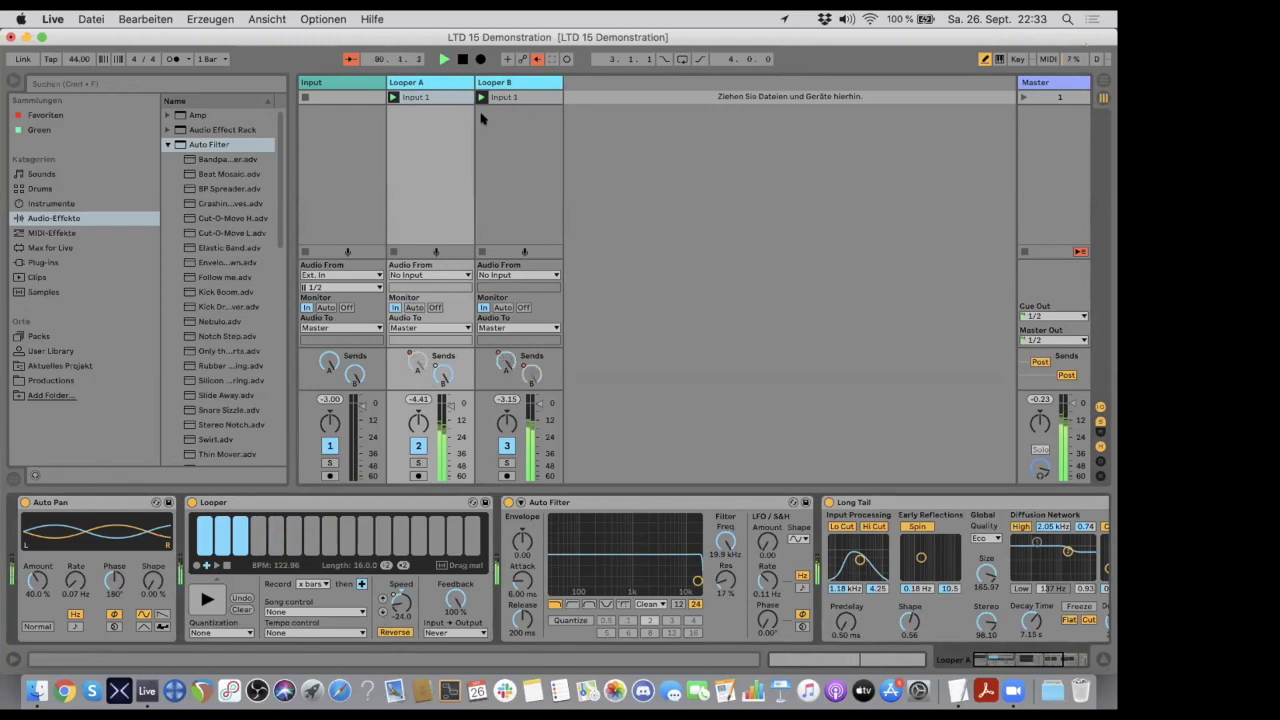
- Compare the playback of both Loopers and reset the Speed of the Looper on Looper B to 0.00
left_click(506, 81)
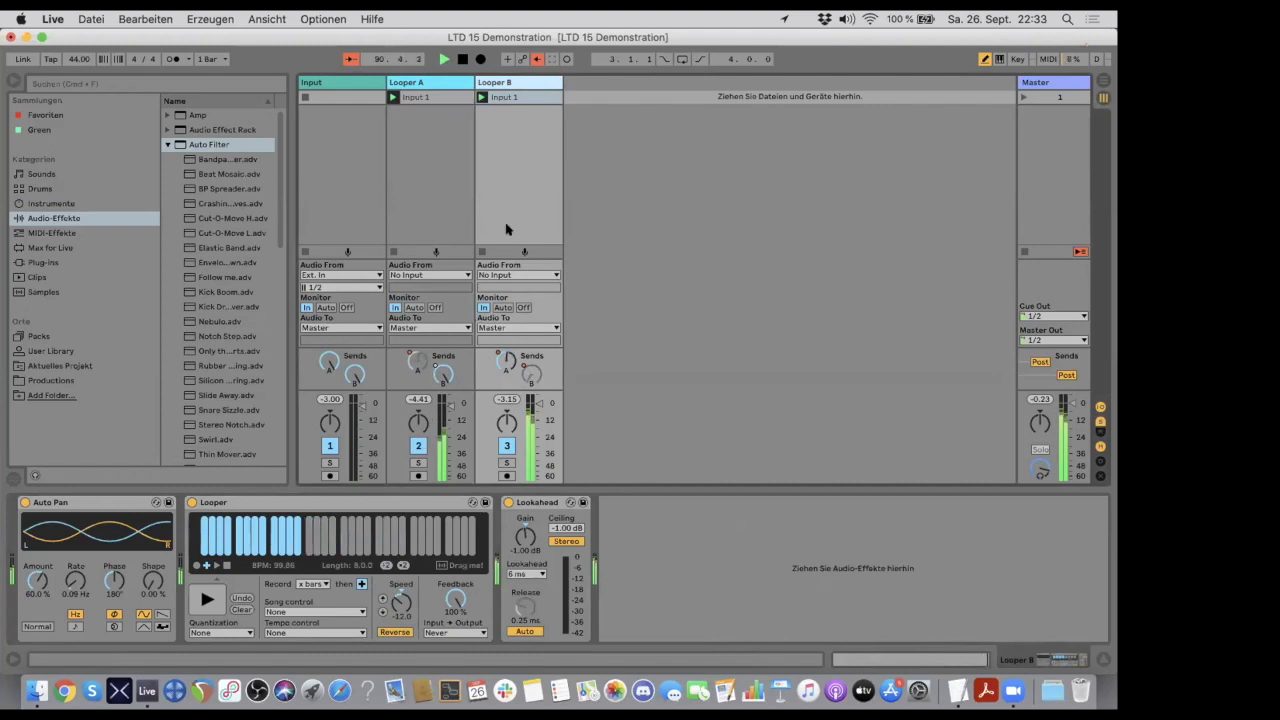
left_click(452, 82)
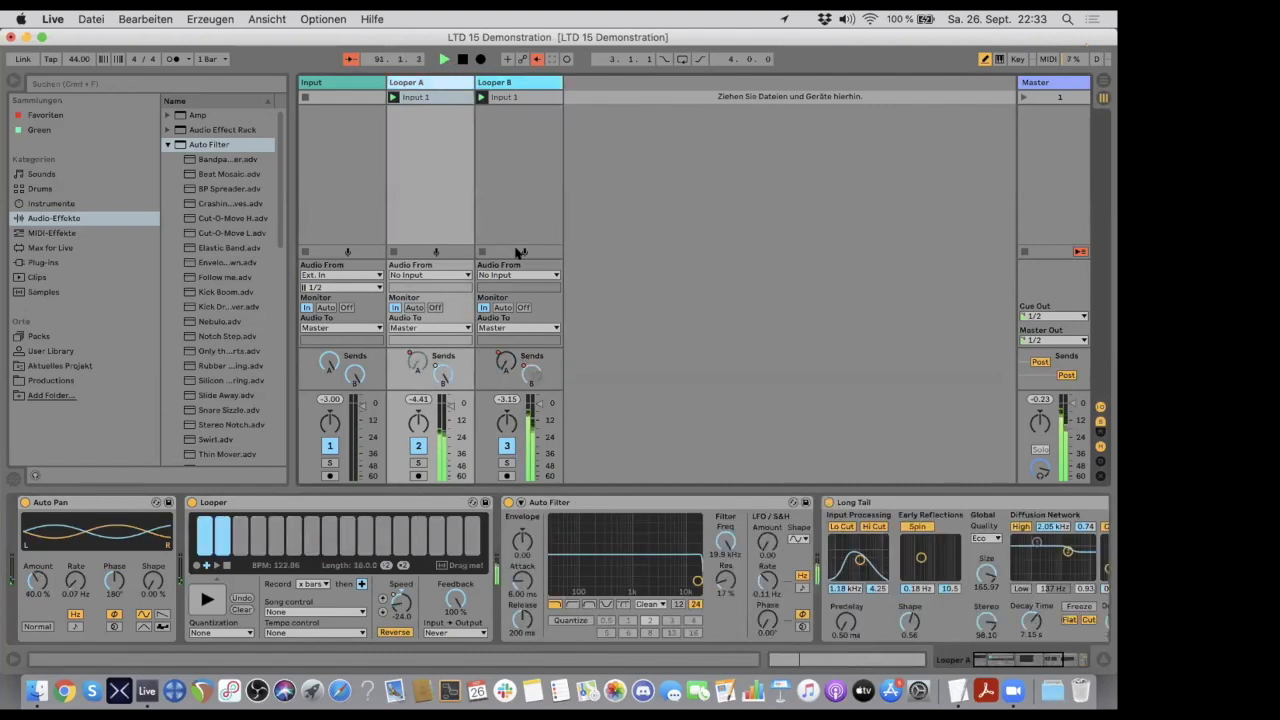
left_click(505, 82)
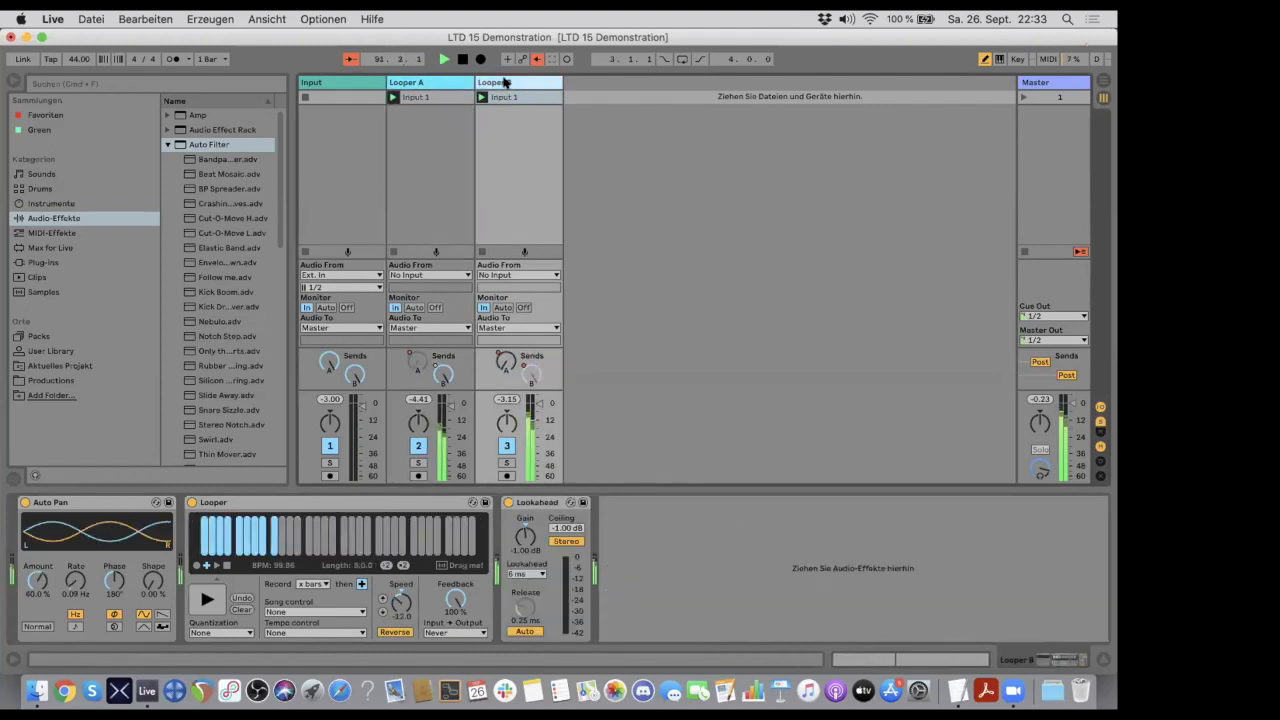
left_click(443, 82)
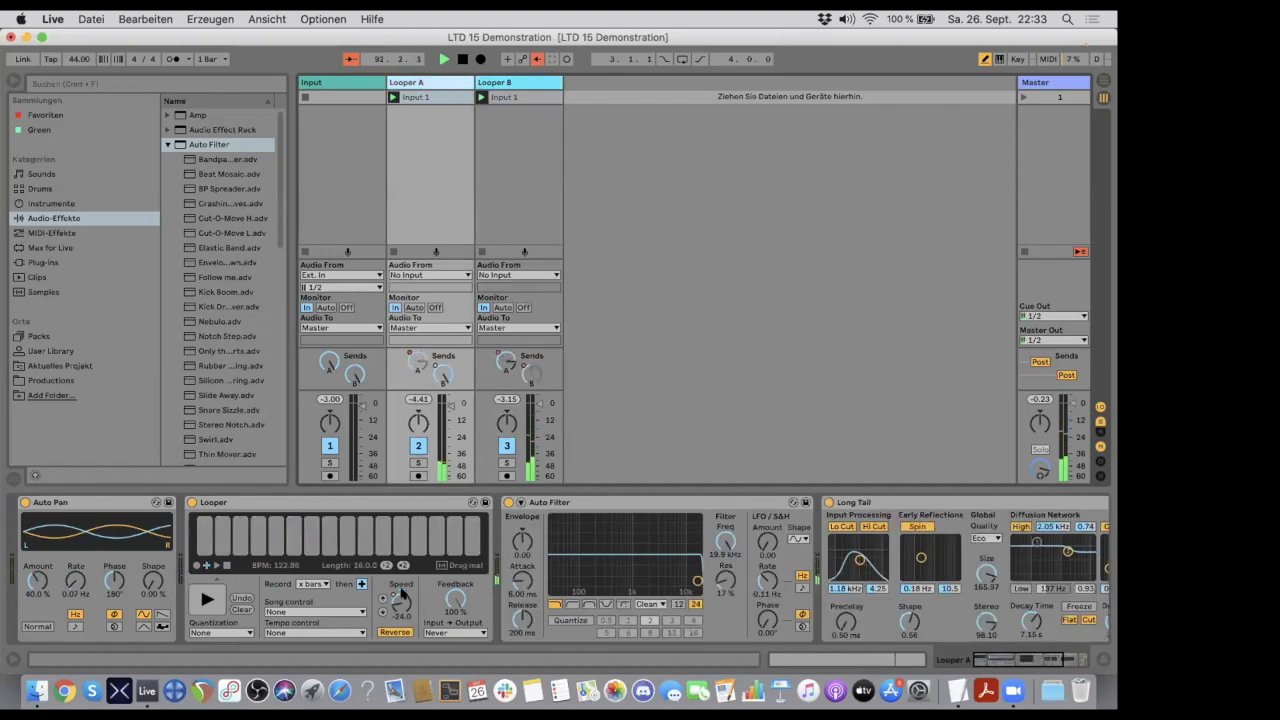
left_click(495, 82)
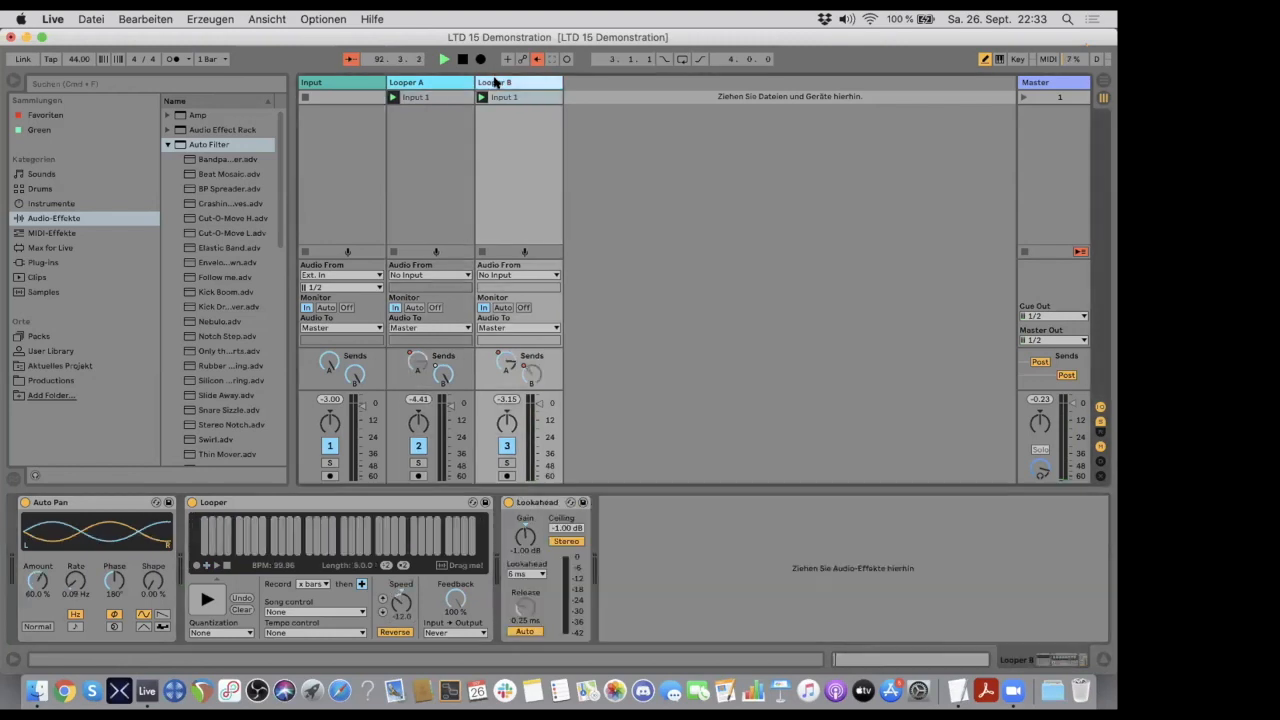
double_click(401, 594)
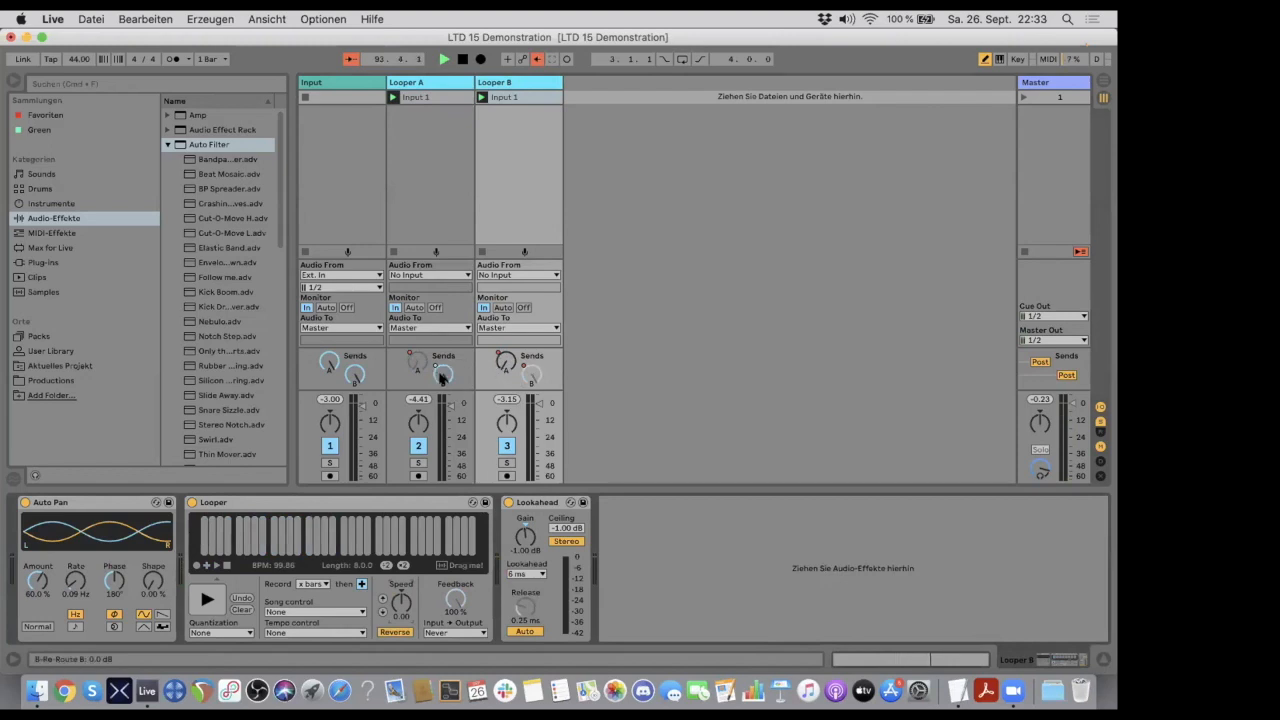
- Vary the cross-feed amounts by hand, using send B on Looper A and send A on Looper B
left_click_drag(440, 376, 441, 386)
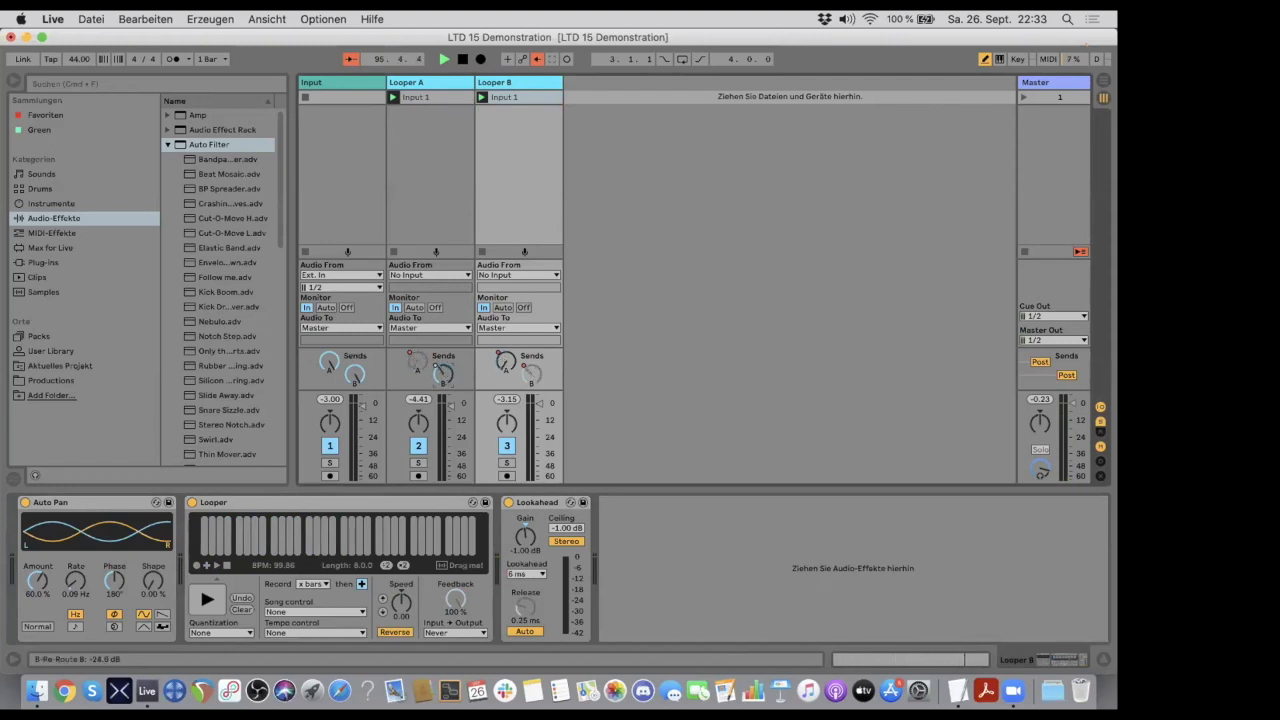
left_click_drag(443, 376, 443, 383)
left_click_drag(443, 375, 443, 335)
mouse_move(507, 362)
left_mouse_down()
mouse_move(507, 378)
mouse_move(505, 354)
left_mouse_up()
left_click_drag(507, 362, 507, 372)
mouse_move(507, 362)
left_mouse_down()
mouse_move(507, 374)
mouse_move(507, 338)
left_mouse_up()
- Stop and restart playback, and show the overridden Speed envelope in Looper A's Input 1 clip
key("space")
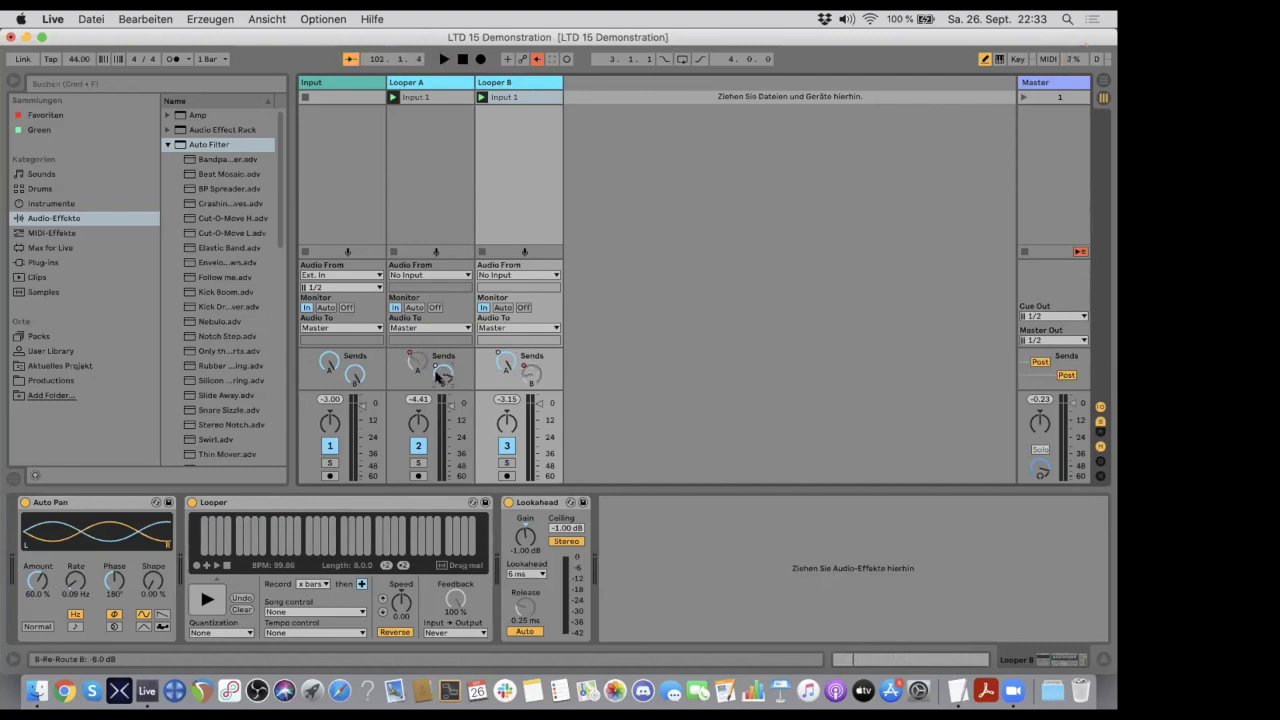
key("space")
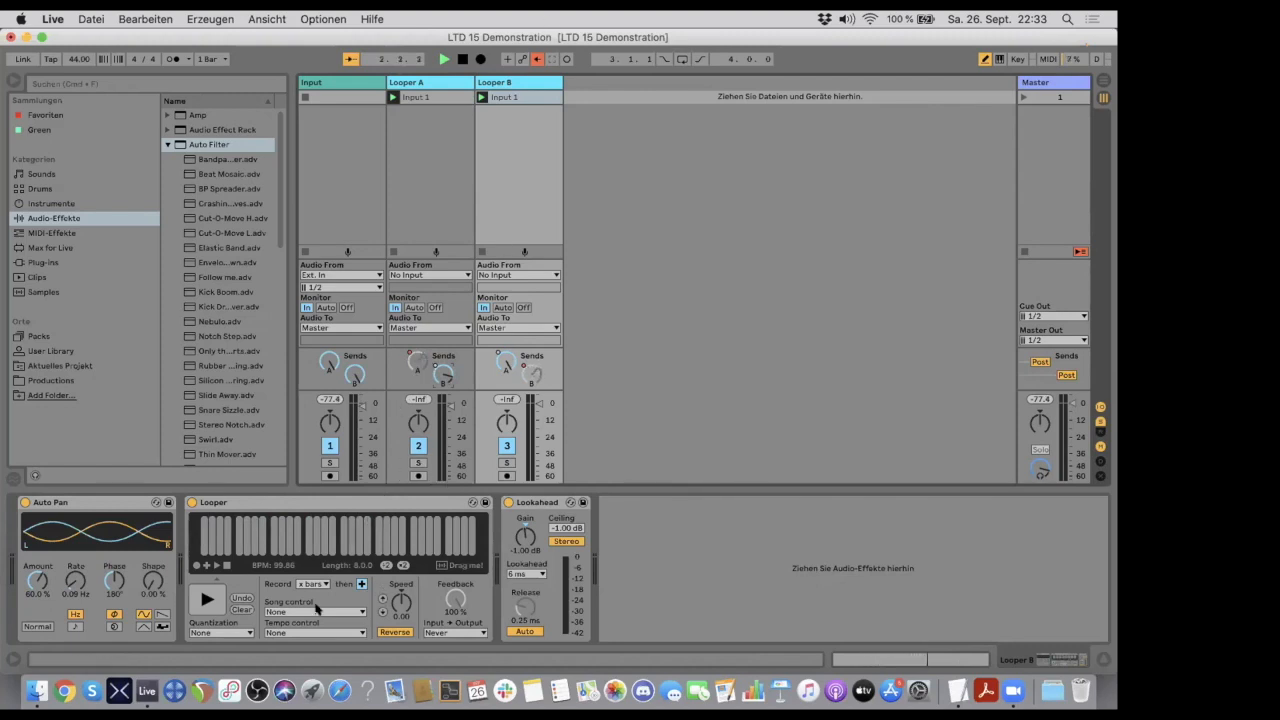
left_click(485, 97)
left_click(437, 97)
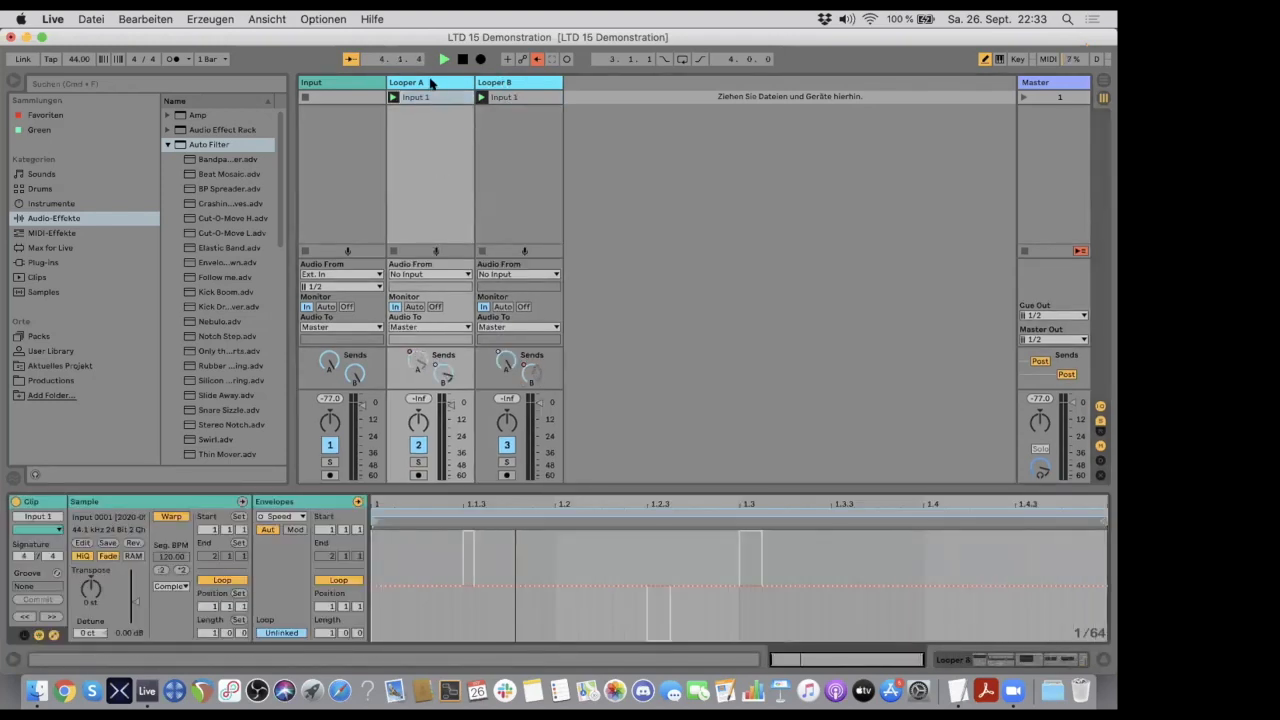
- Re-enable the overridden automation of send B and Looper Speed on Looper A and of send A on Looper B
left_click(431, 83)
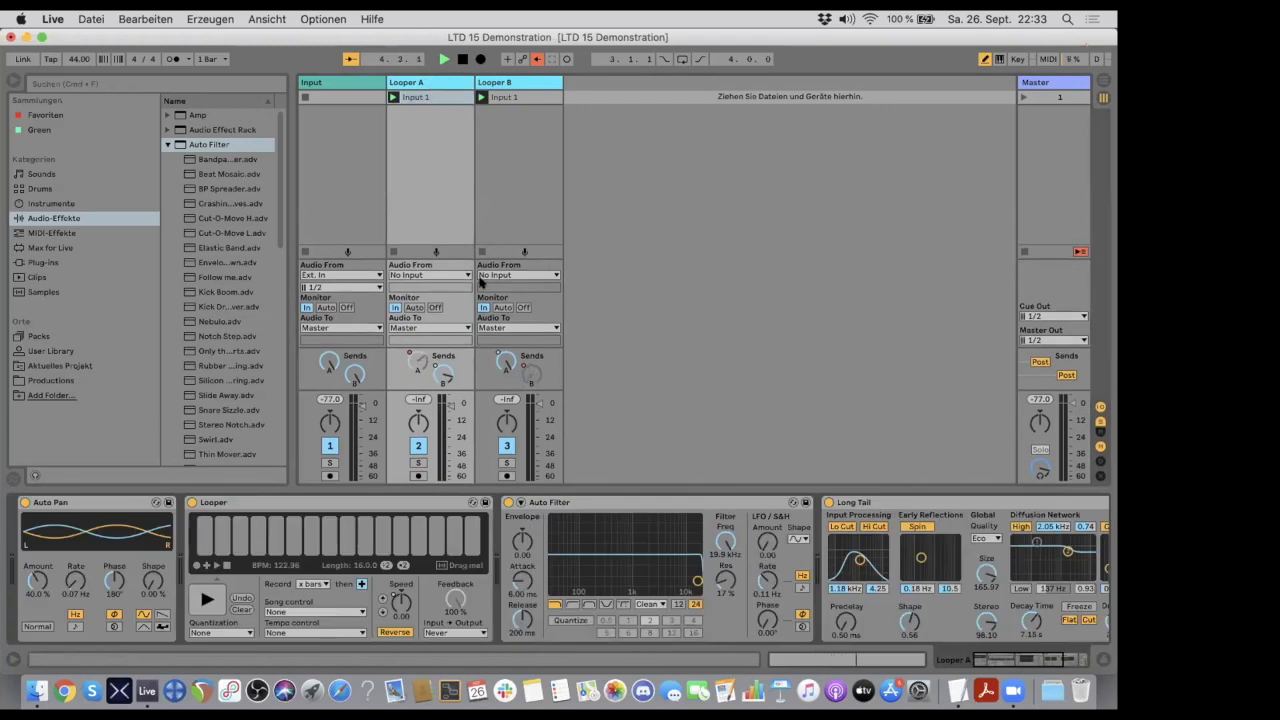
right_click(440, 377)
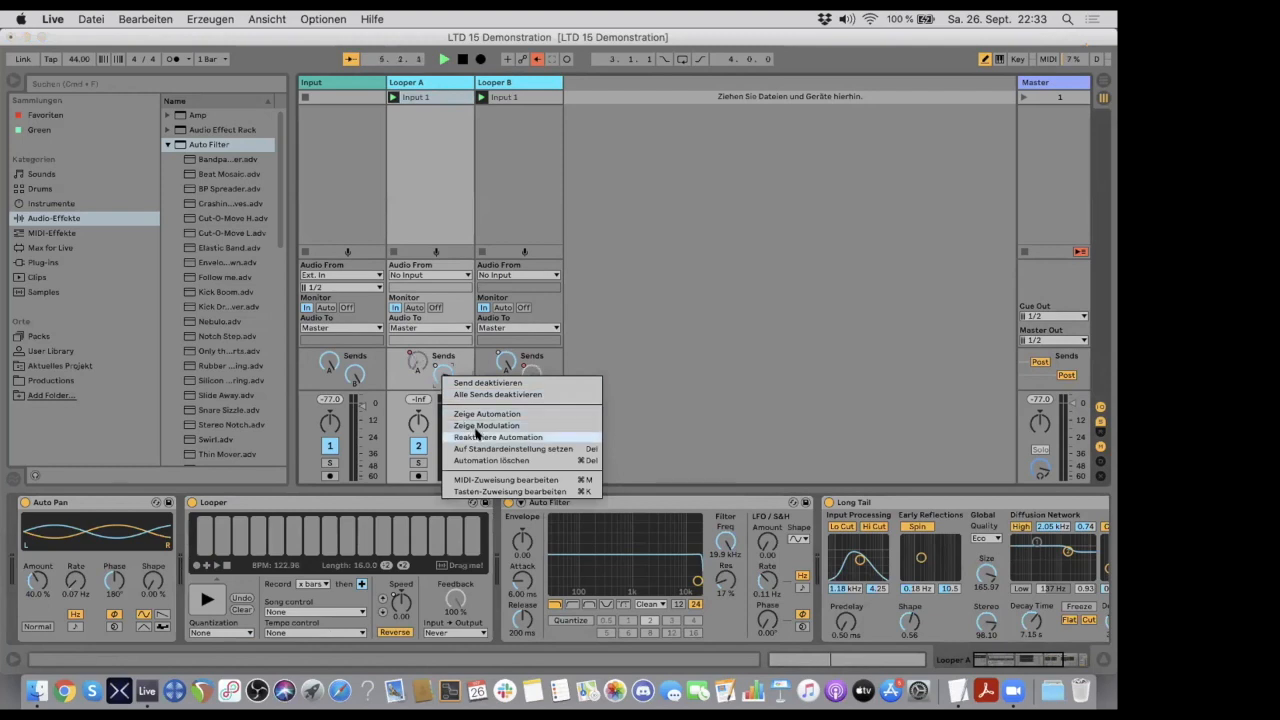
left_click(478, 427)
right_click(496, 359)
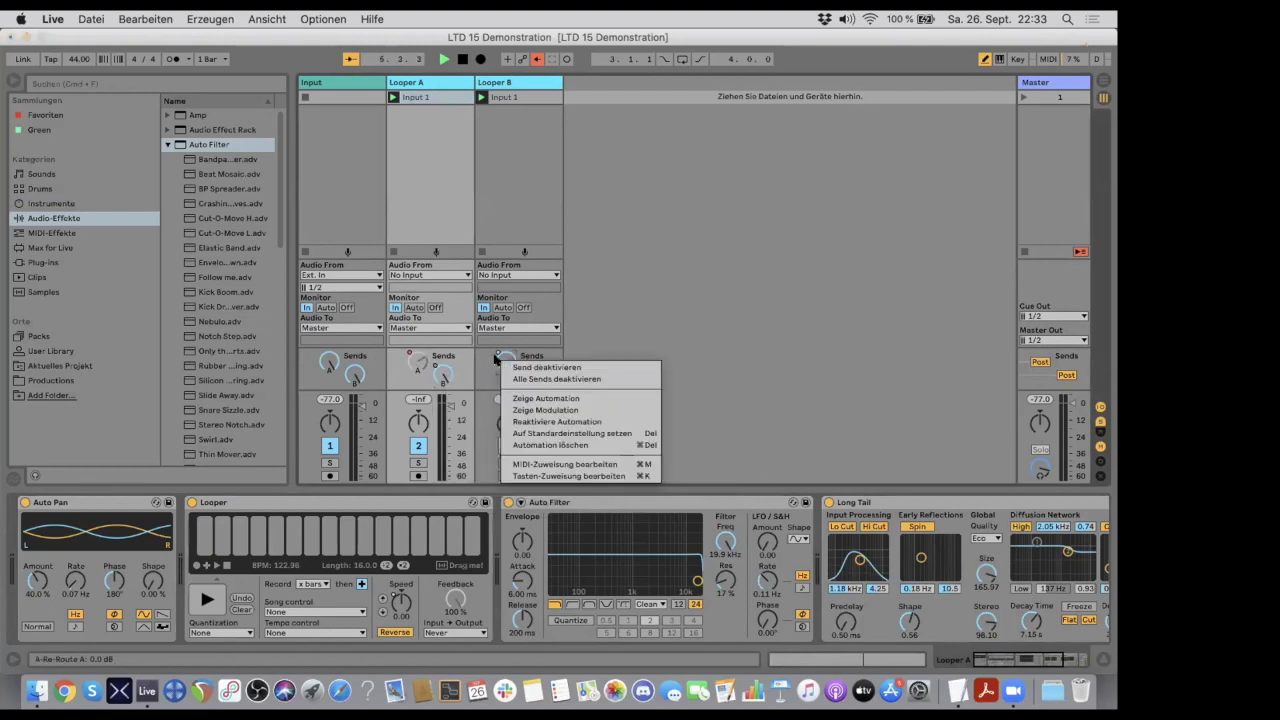
left_click(530, 421)
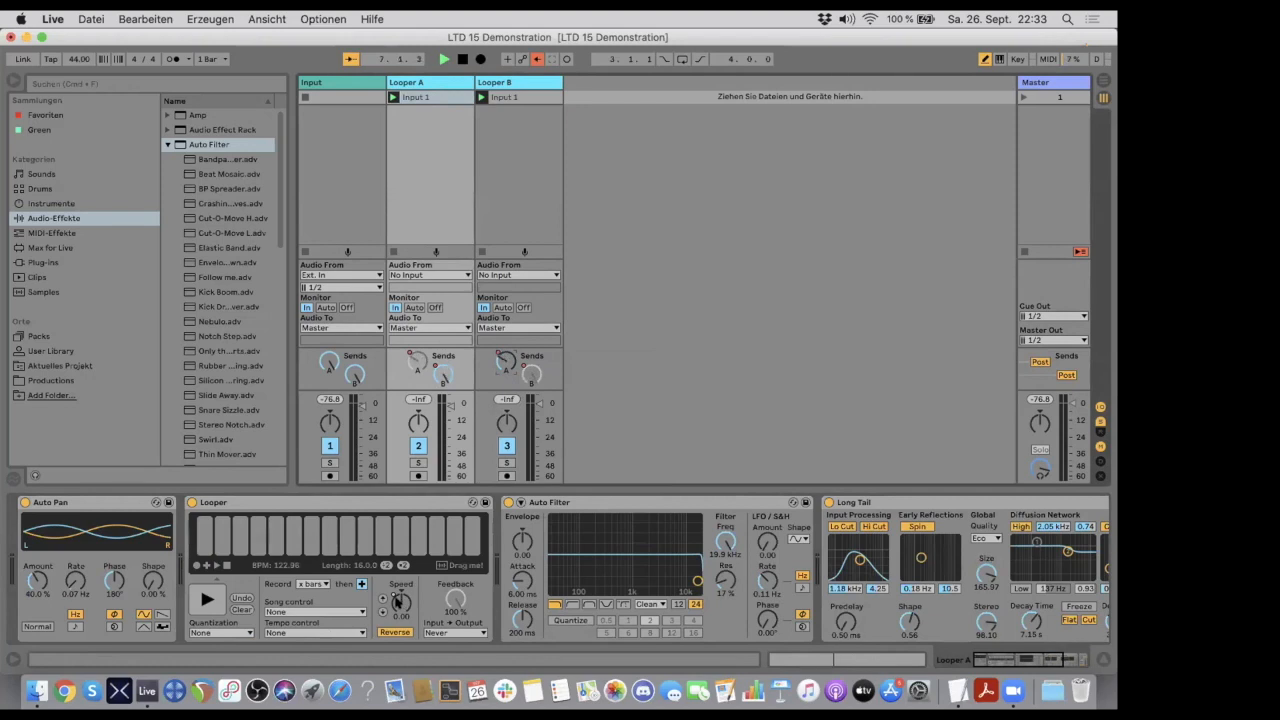
right_click(397, 600)
left_click(440, 633)
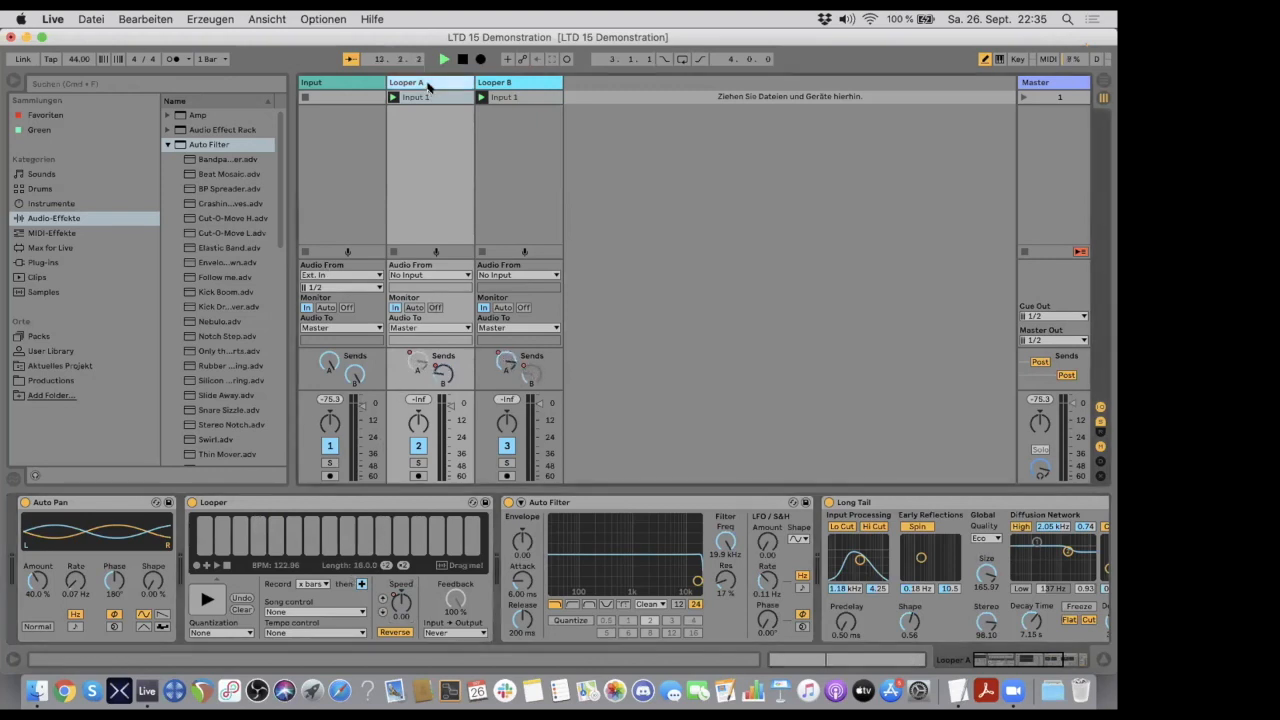
- Vary the Dry/Wet amount of the Long Tail reverb on Looper A
scroll(720, 557, "right", 5)
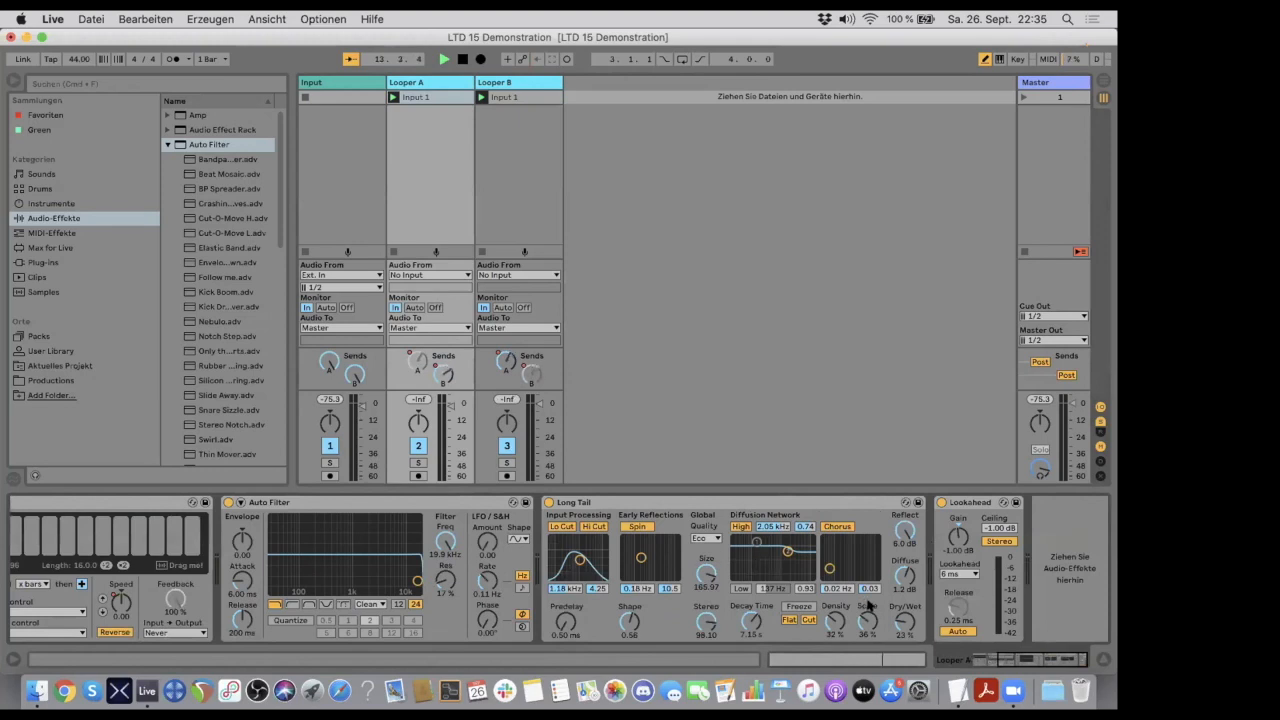
left_click_drag(904, 622, 904, 560)
mouse_move(904, 622)
left_mouse_down()
mouse_move(904, 598)
mouse_move(899, 616)
left_mouse_up()
scroll(255, 566, "left", 5)
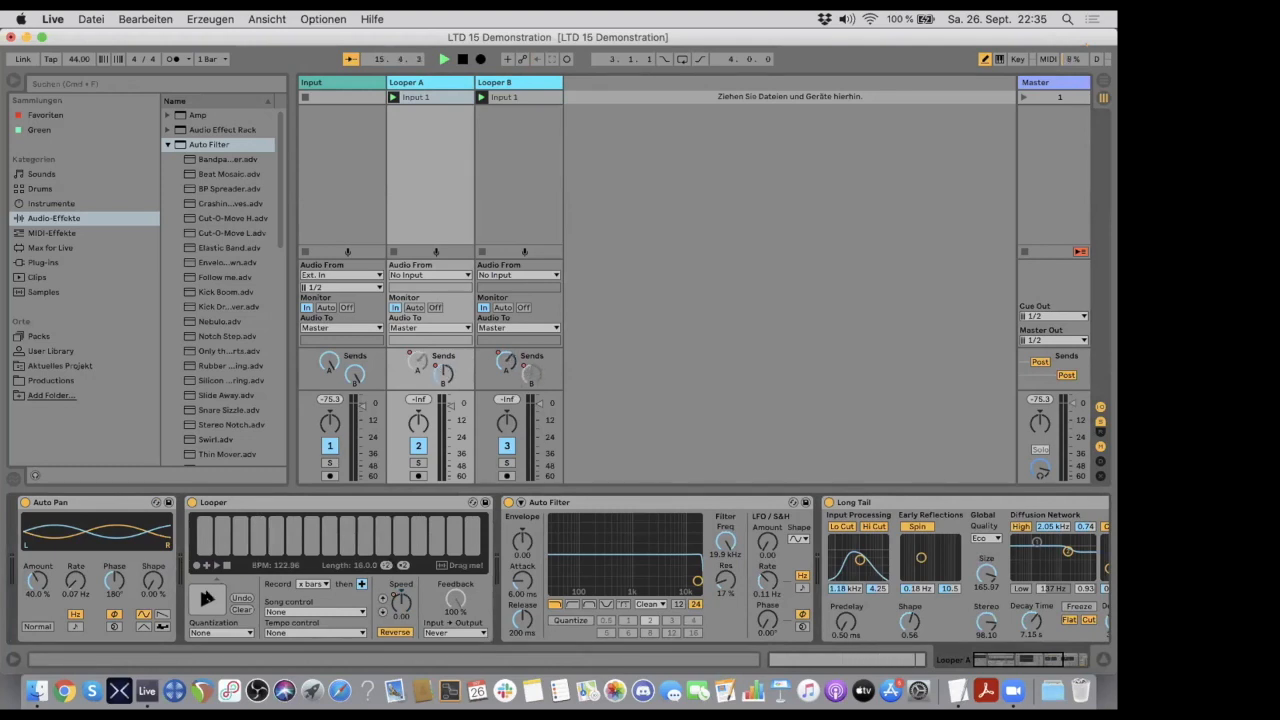
- Show the send A envelope in Looper A's Input 1 clip and activate all sends on Looper A
left_click(415, 96)
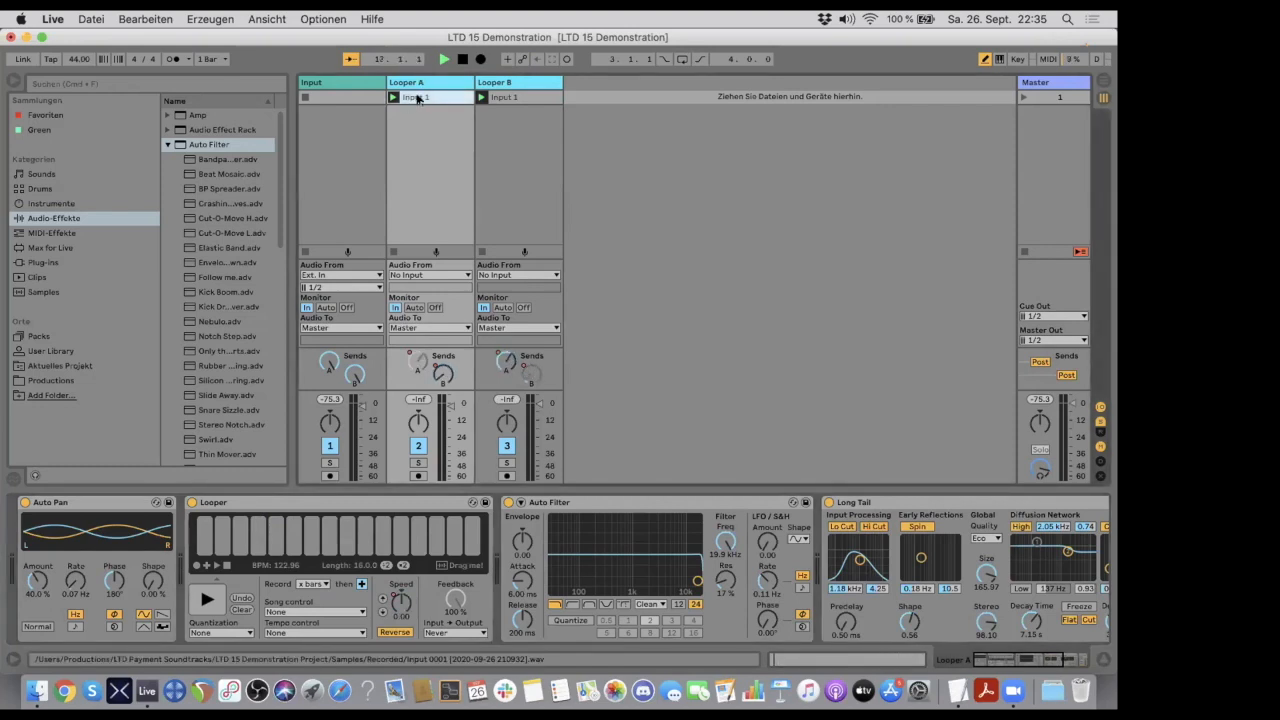
left_click(416, 96)
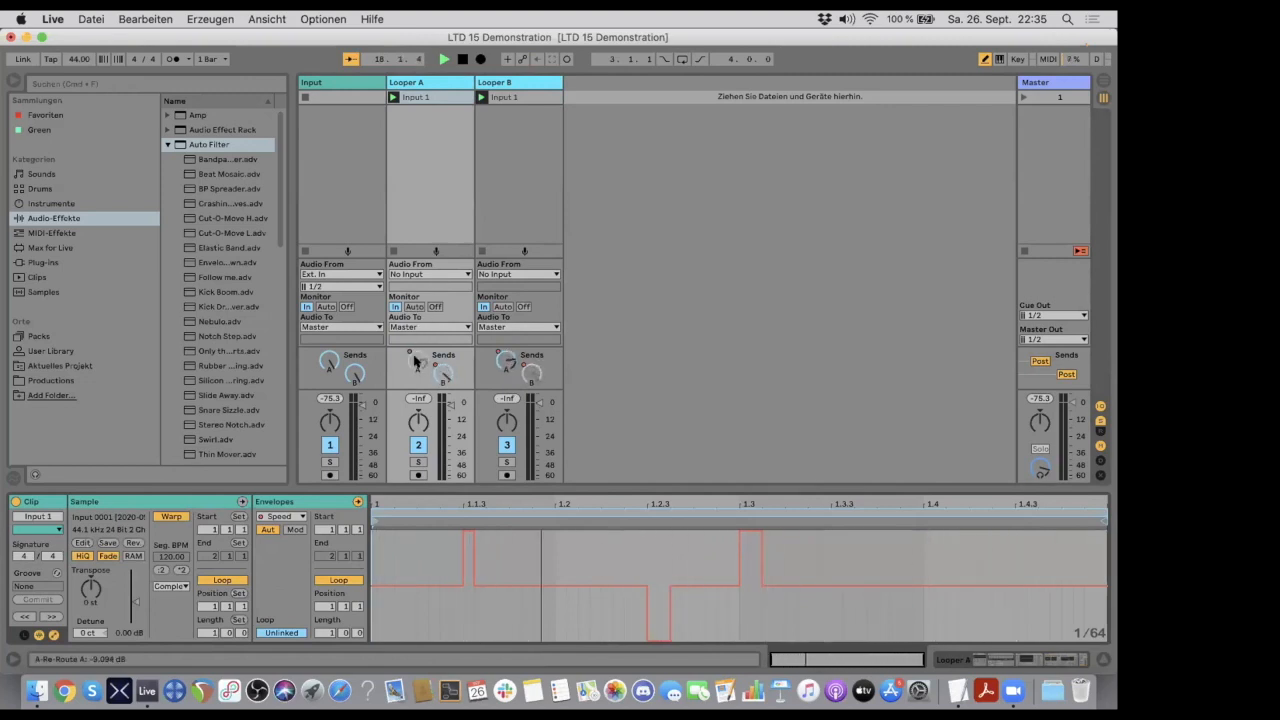
right_click(415, 362)
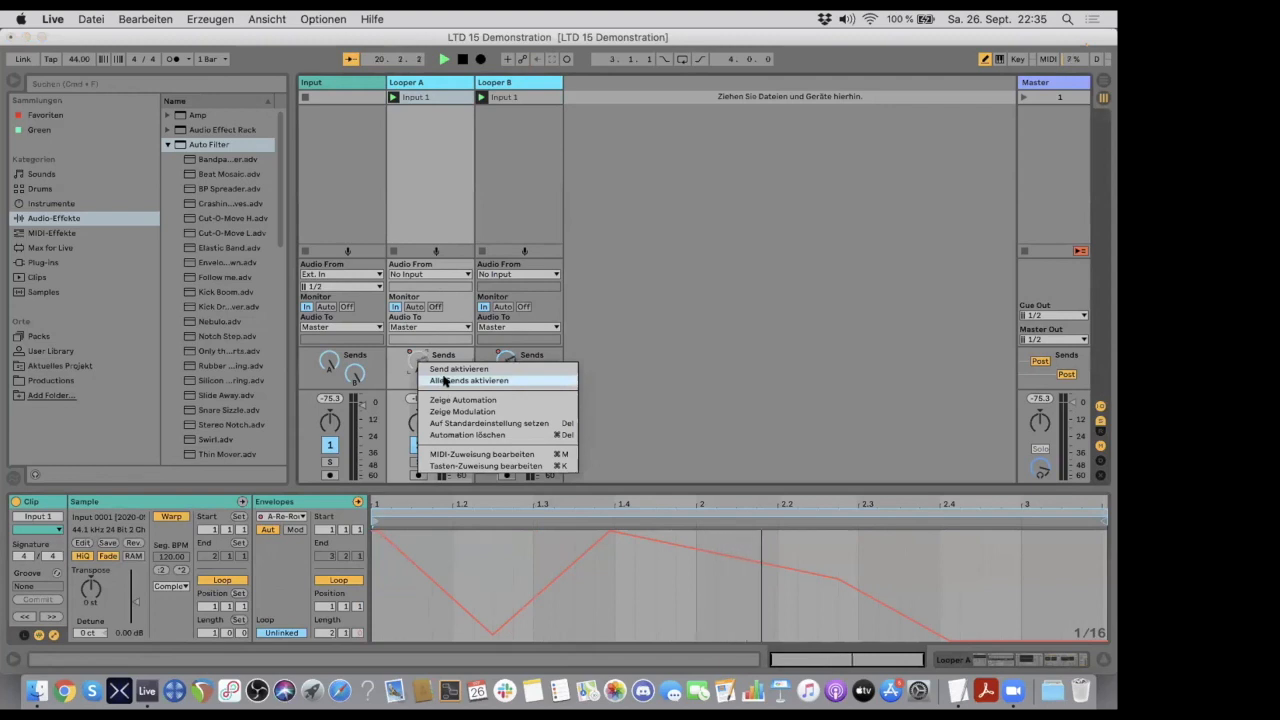
left_click(442, 378)
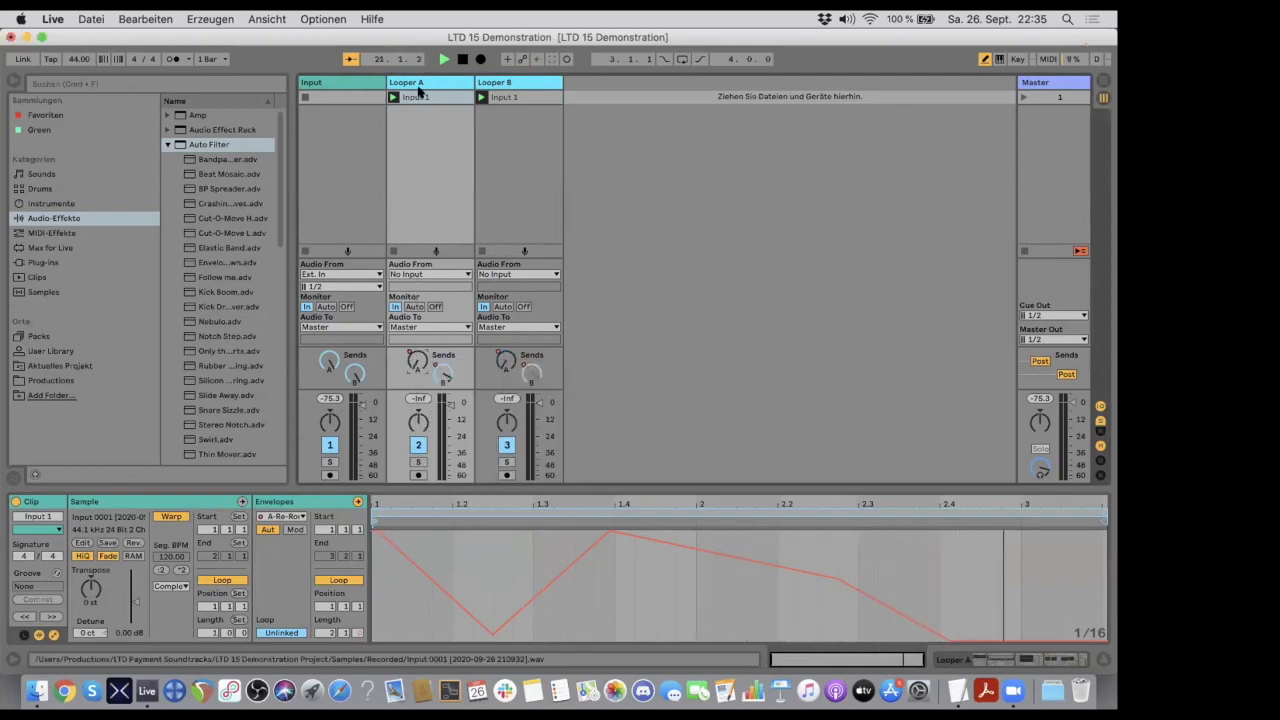
- Compare the device chains of the Looper A and Looper B tracks
left_click(418, 82)
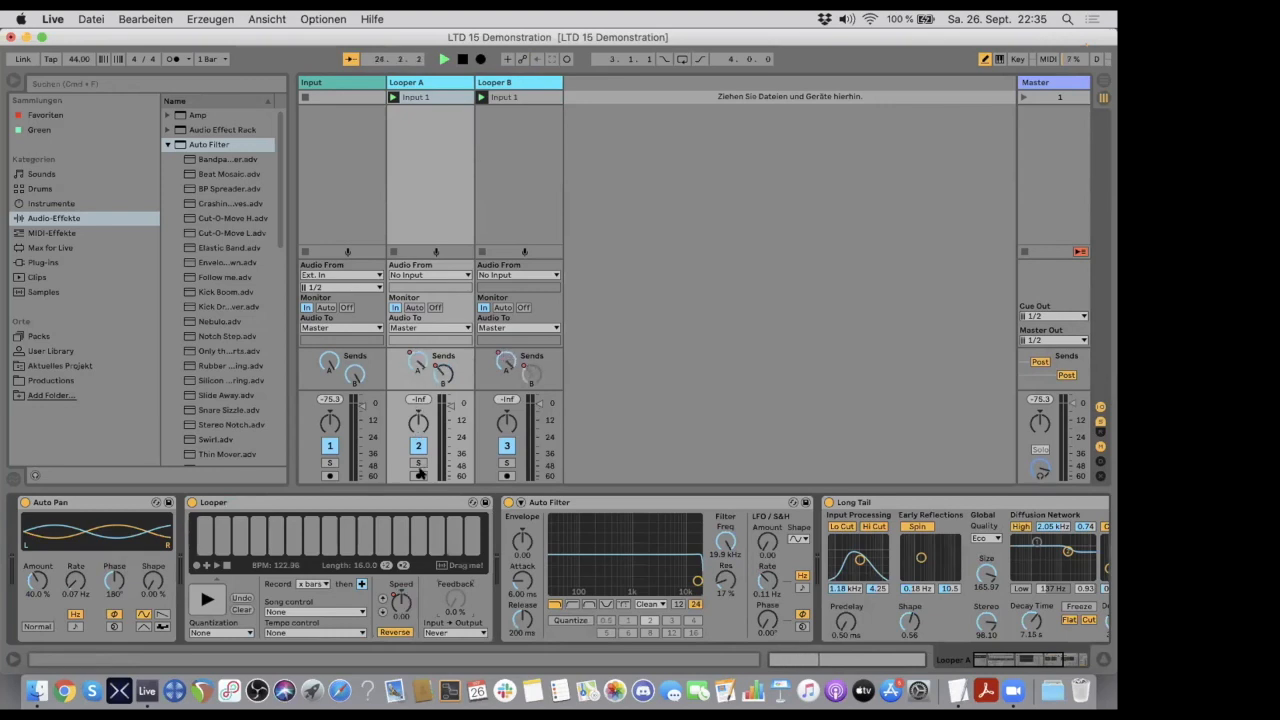
left_click(494, 84)
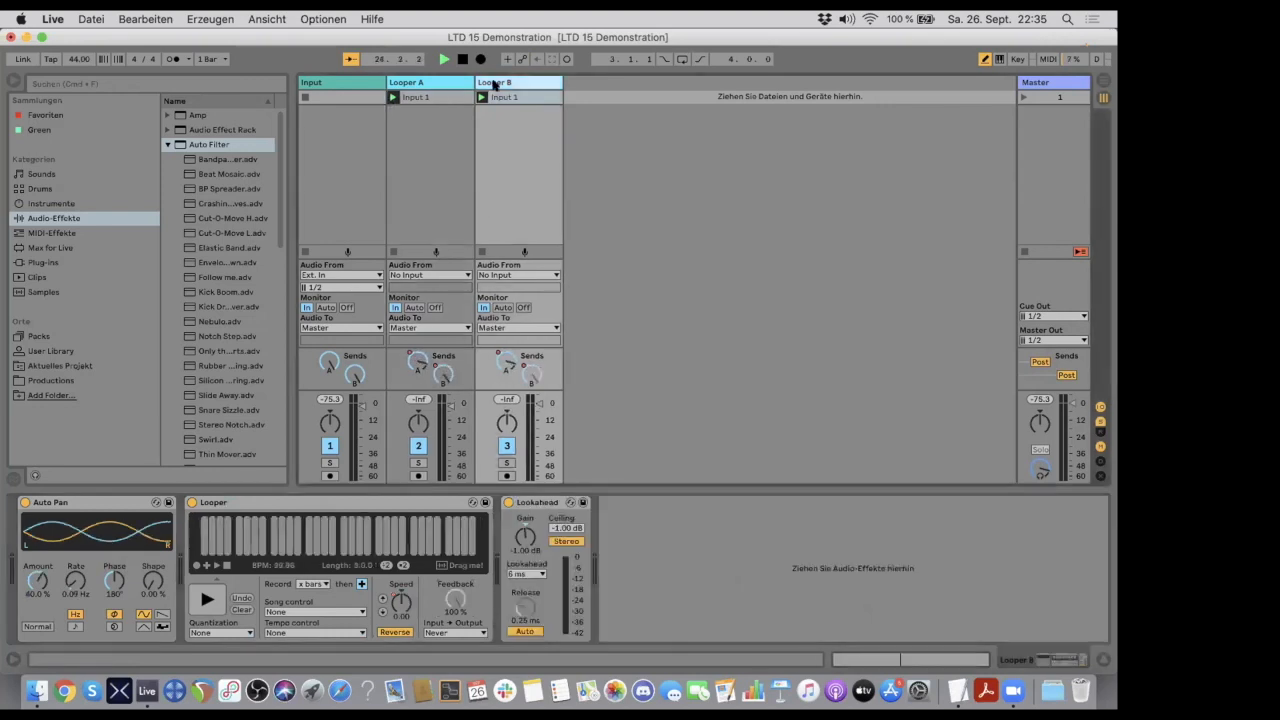
left_click(435, 83)
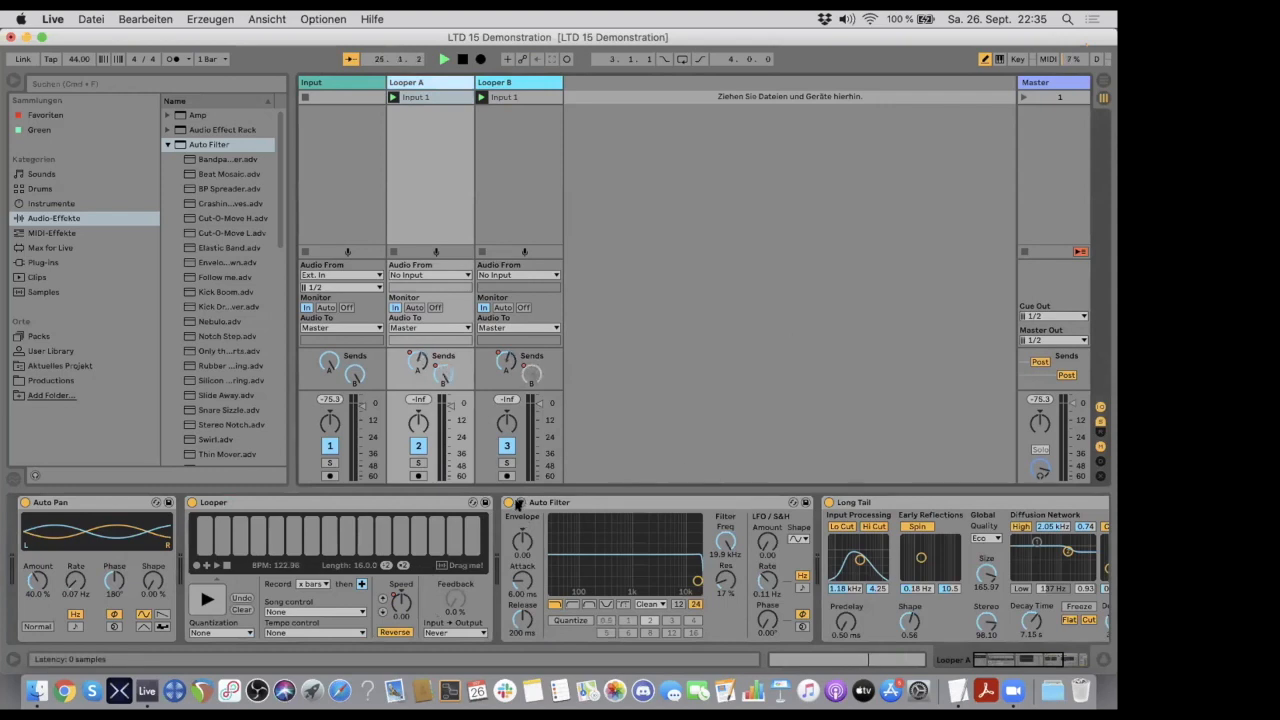
left_click(490, 83)
left_click(438, 84)
- Duplicate the Looper B track and rename the copy as Delay
left_click(503, 83)
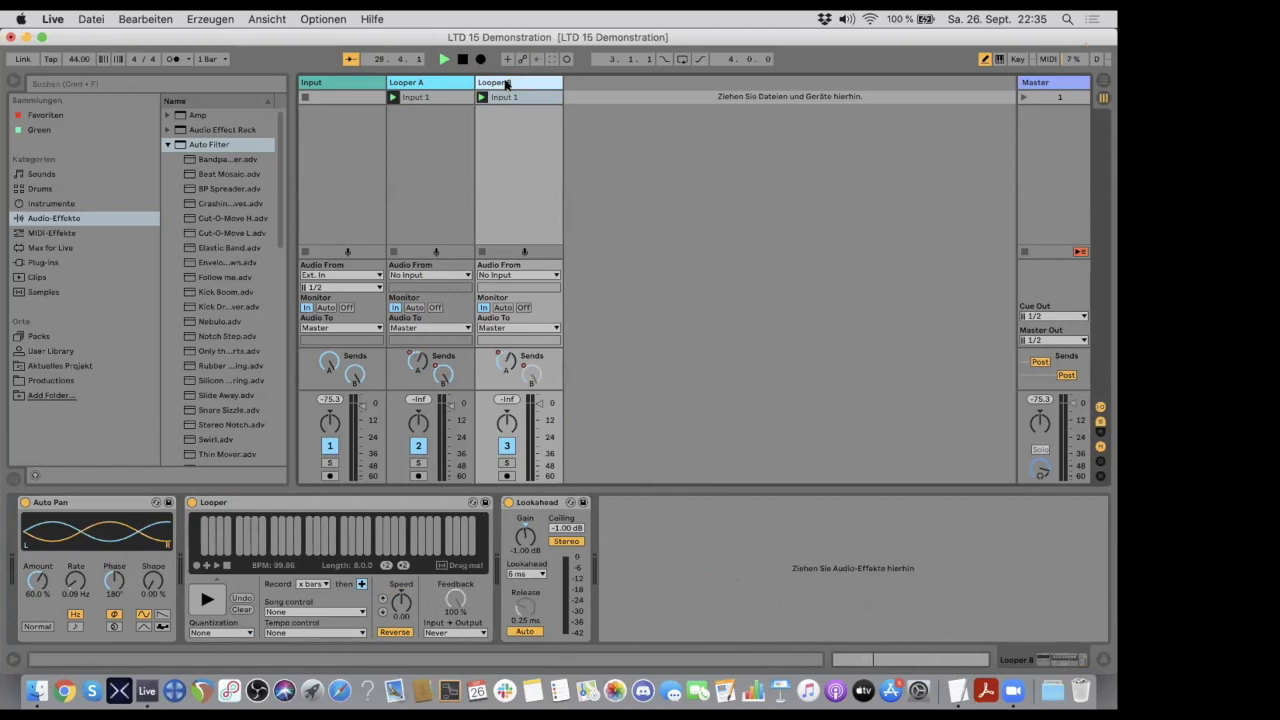
key("super+d")
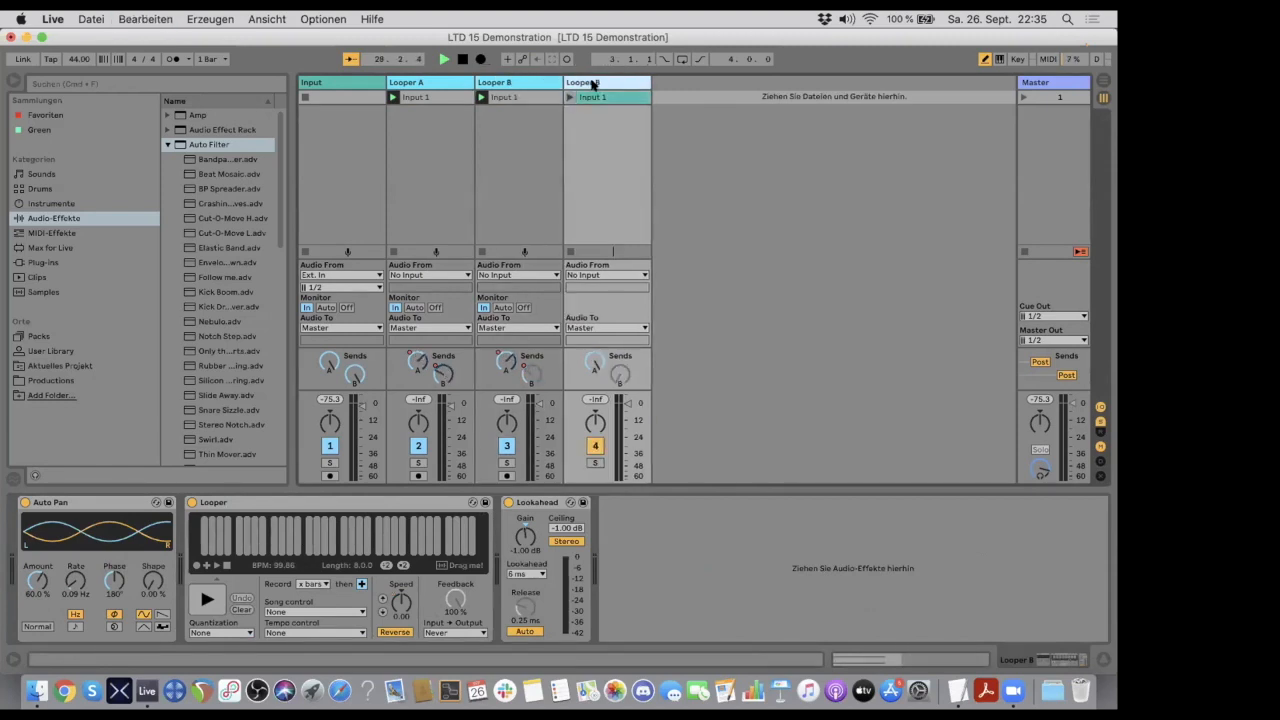
key("super+r")
type("Delay")
key("Return")
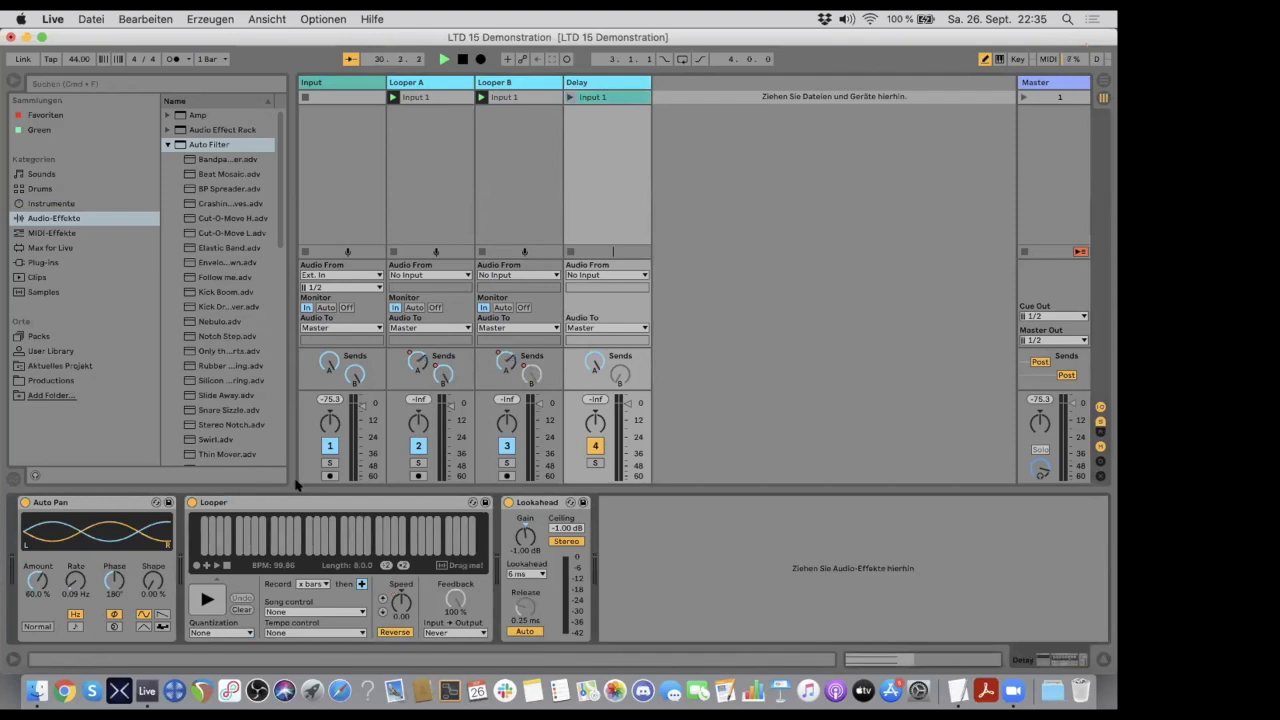
- Delete the Looper and Auto Pan devices from the Delay track
left_click(256, 505)
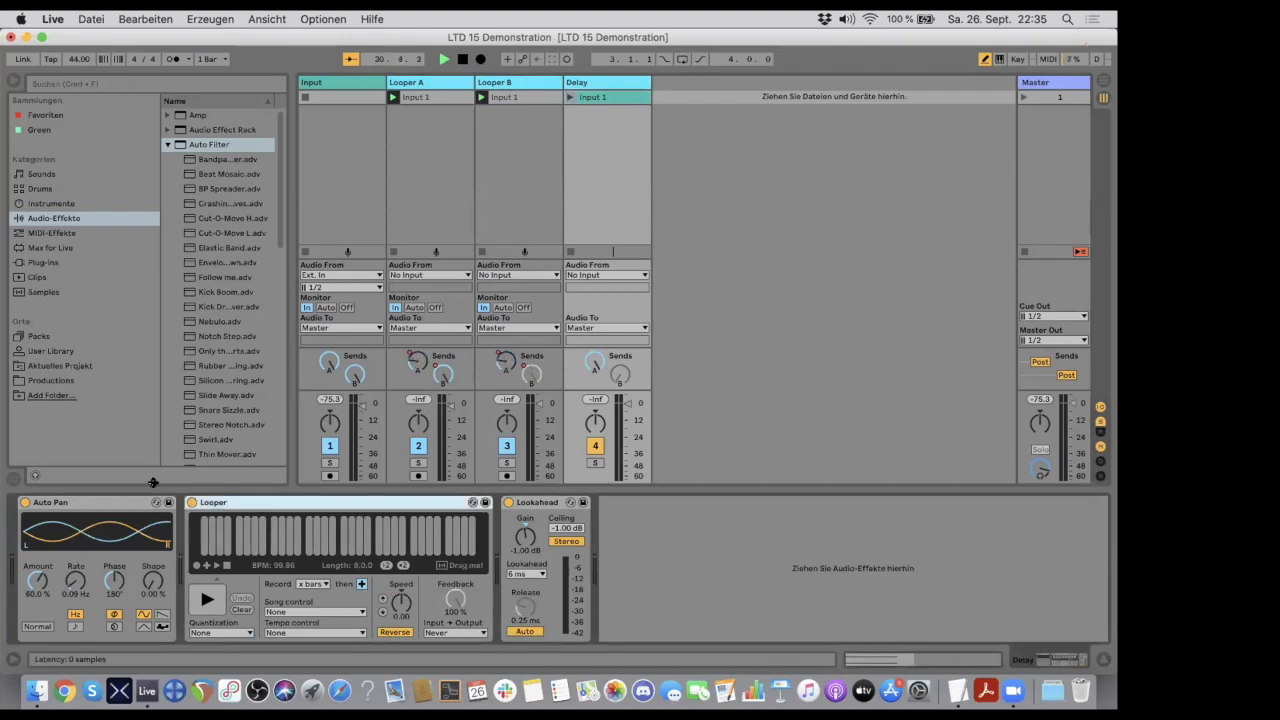
key("Delete")
left_click(113, 503)
key("Delete")
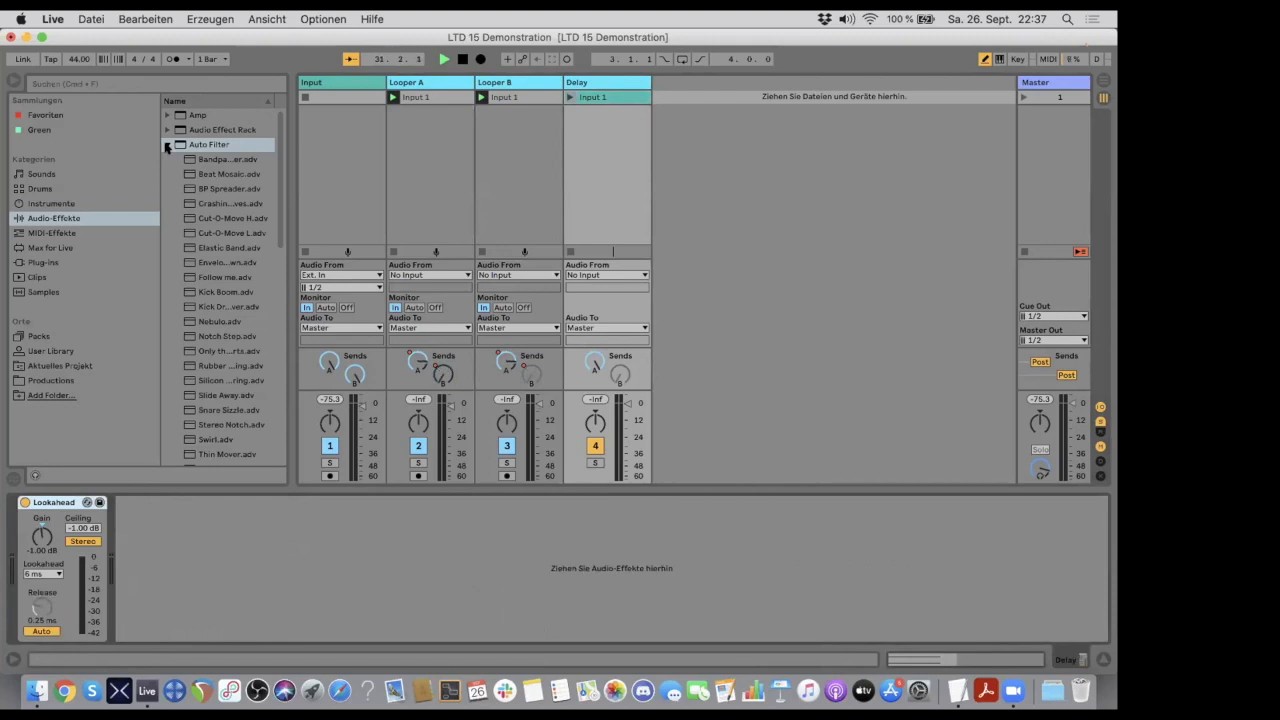
- Add the Delay audio effect after the Lookahead limiter on the Delay track and set its Dry/Wet to 100%
left_click(167, 144)
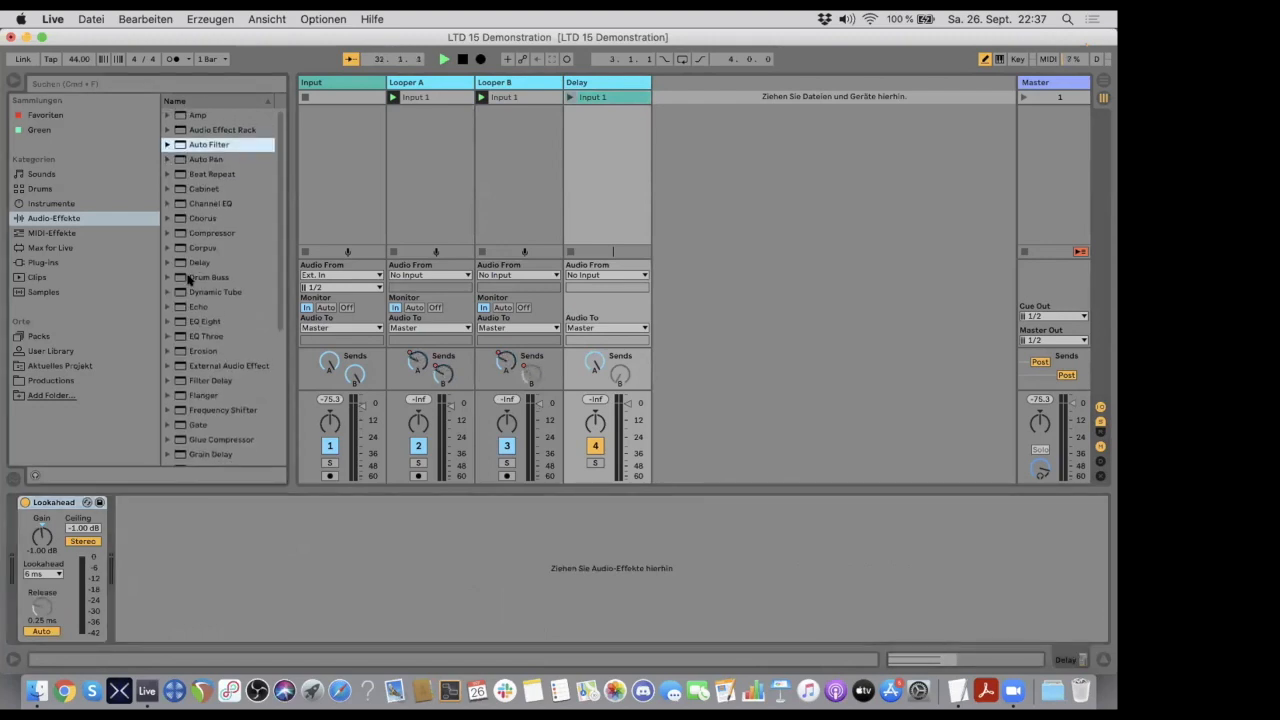
left_click_drag(179, 264, 205, 525)
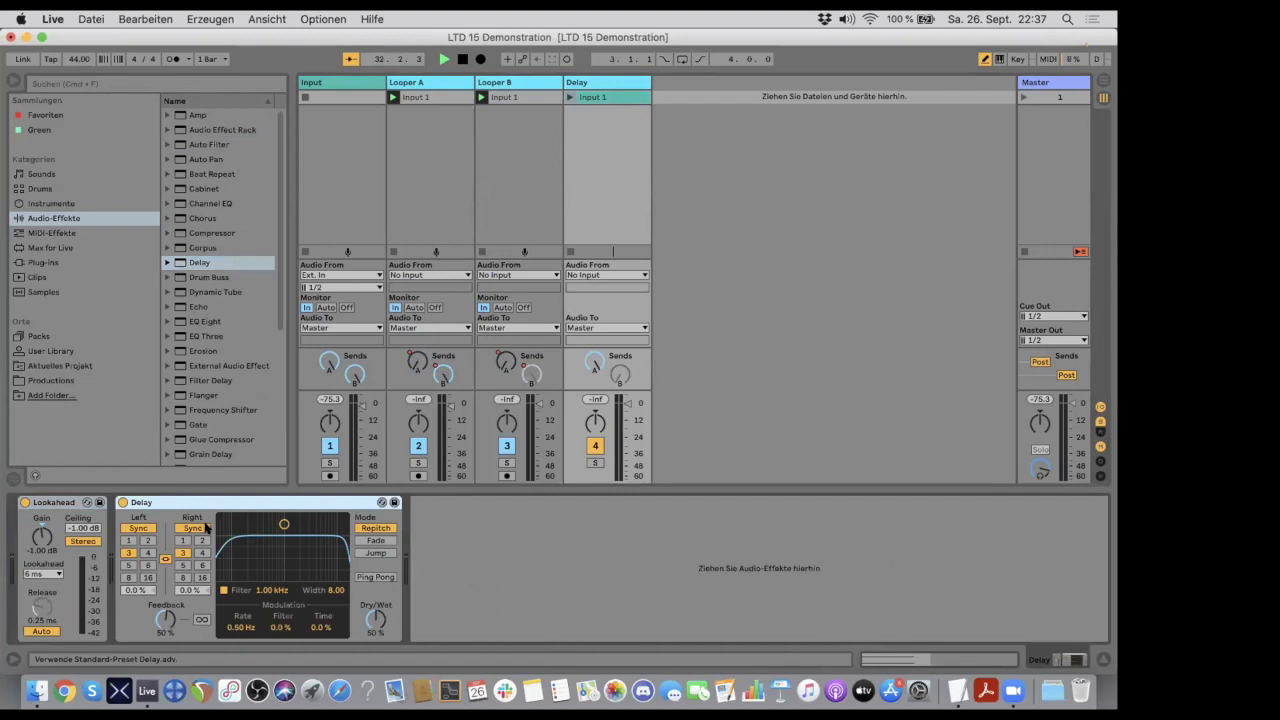
left_click_drag(374, 617, 374, 590)
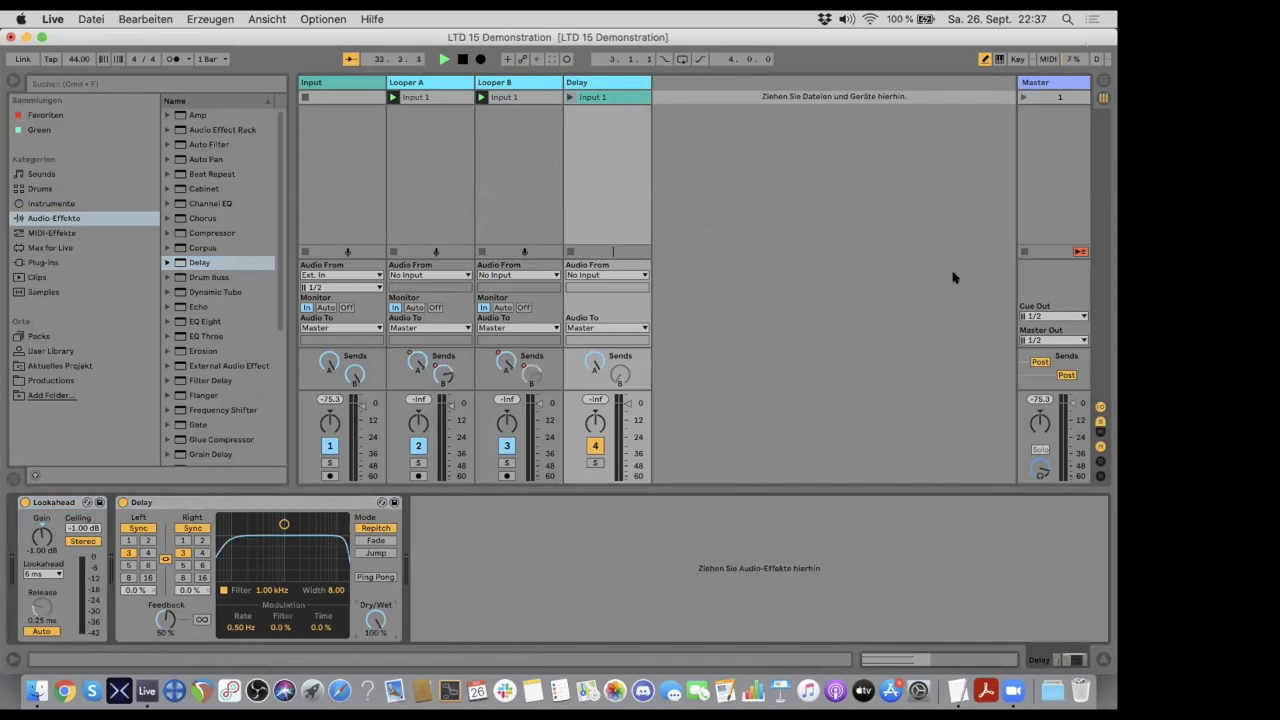
- Show the return tracks, insert a third one after Re-Route B, and name it Re-Route Delay
left_click(1101, 433)
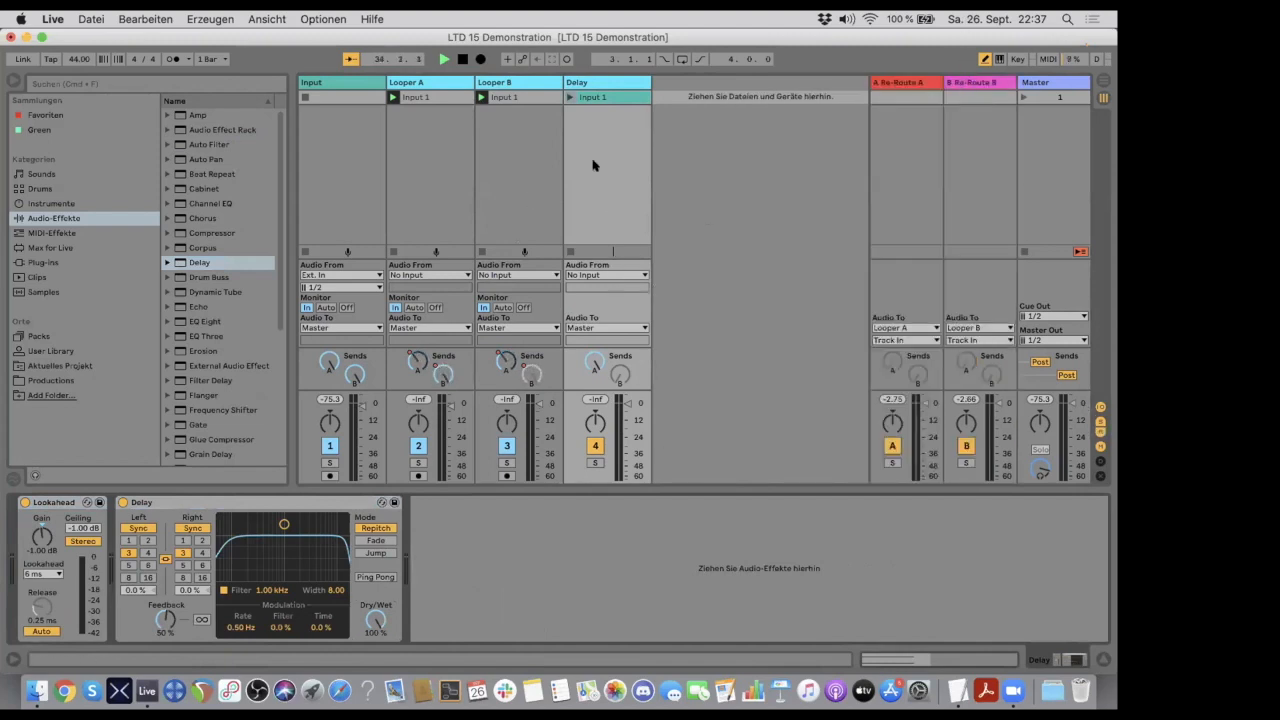
left_click(978, 82)
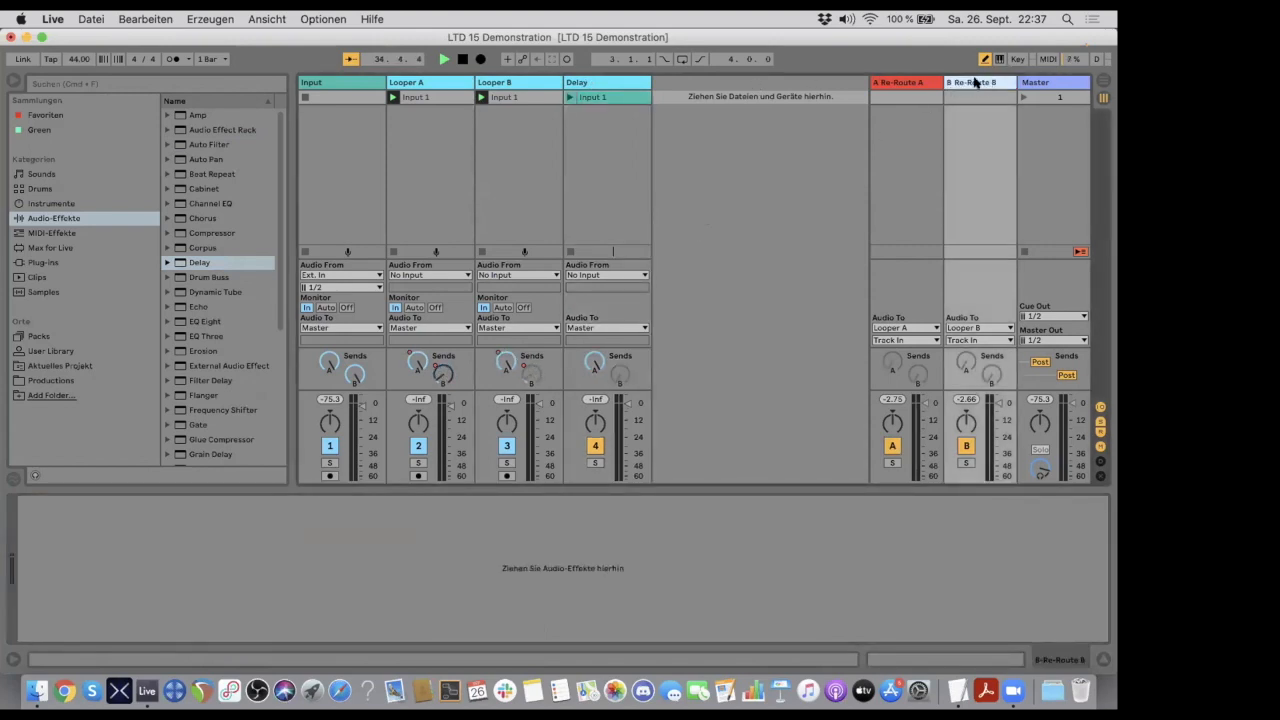
left_click(267, 19)
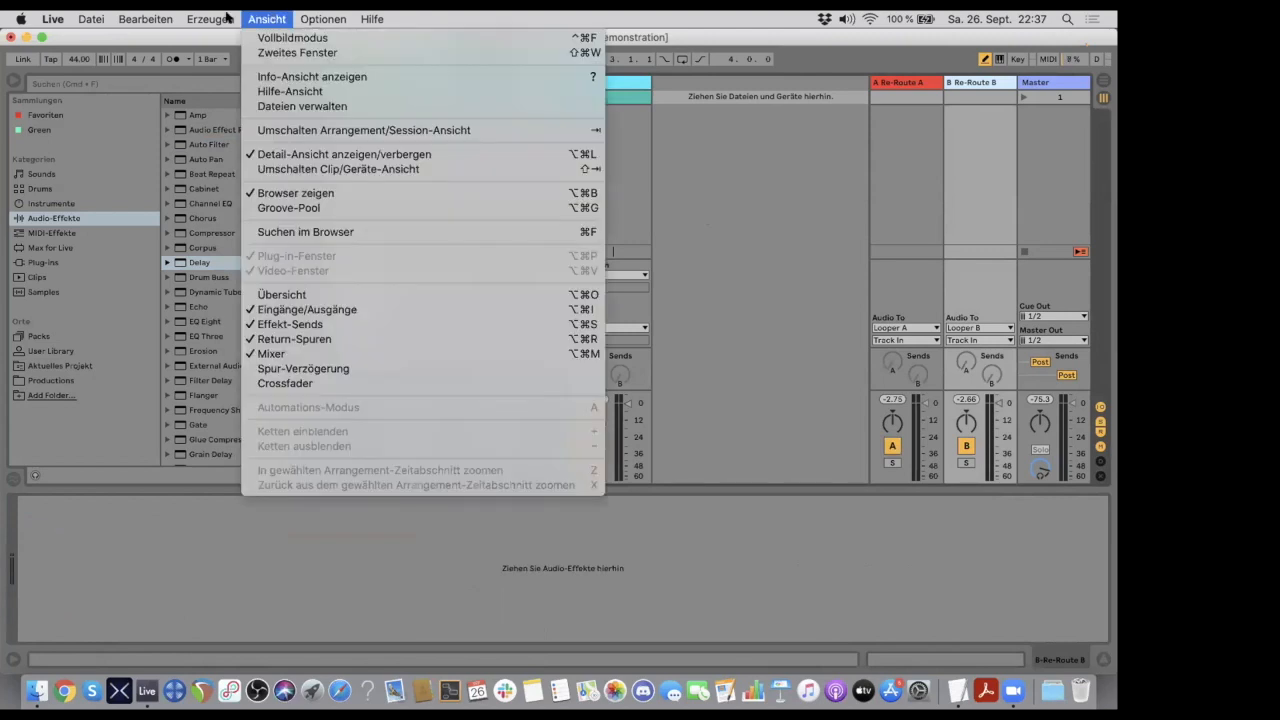
left_click(268, 186)
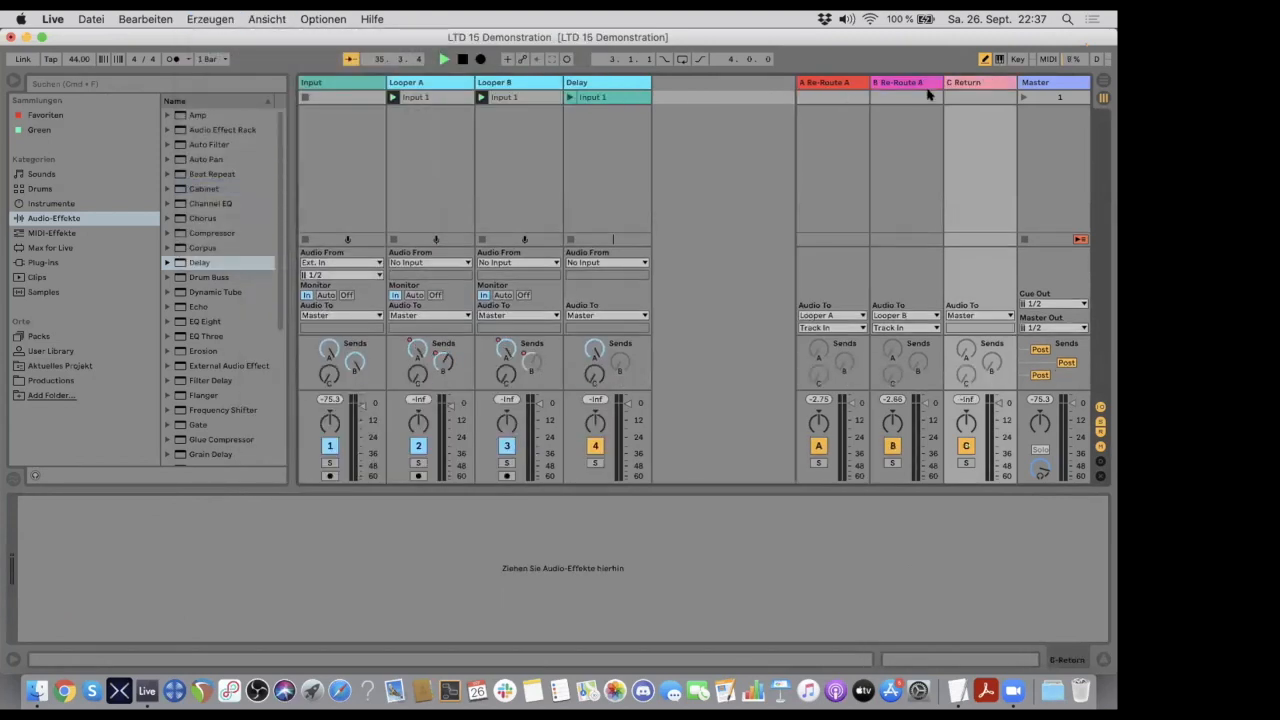
key("super+r")
type("Re-Route C")
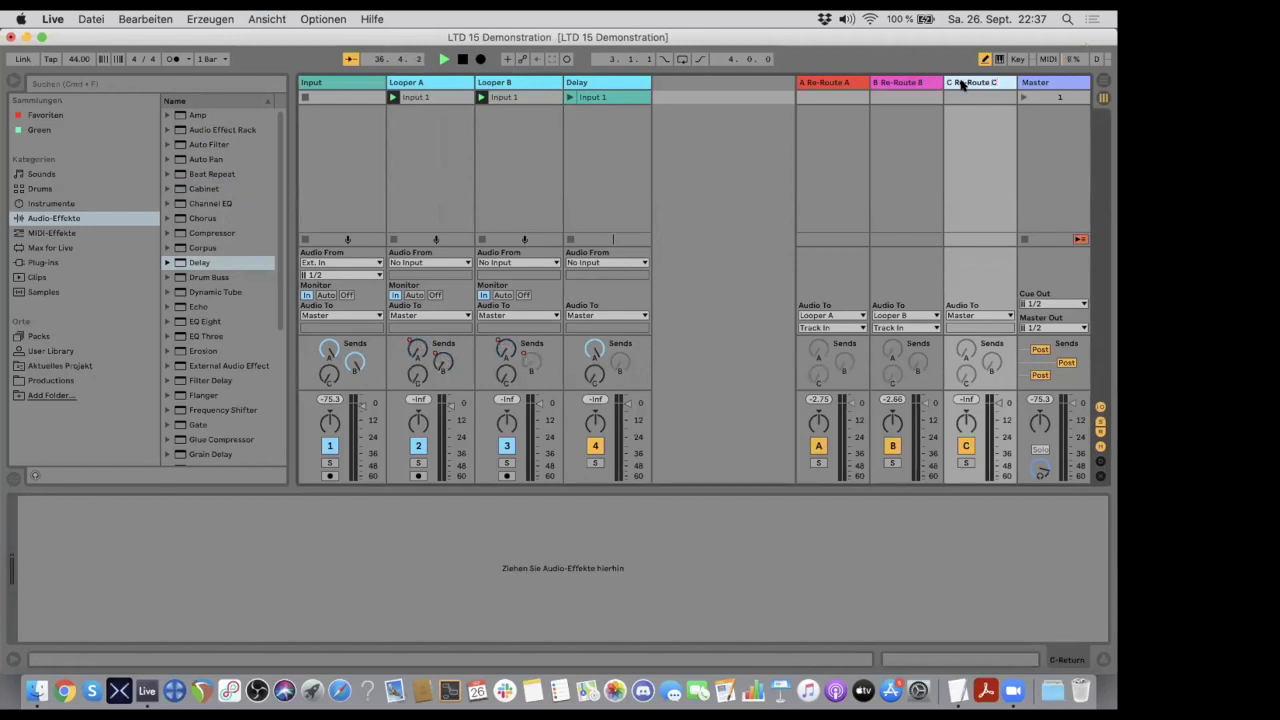
type("Delay")
key("Return")
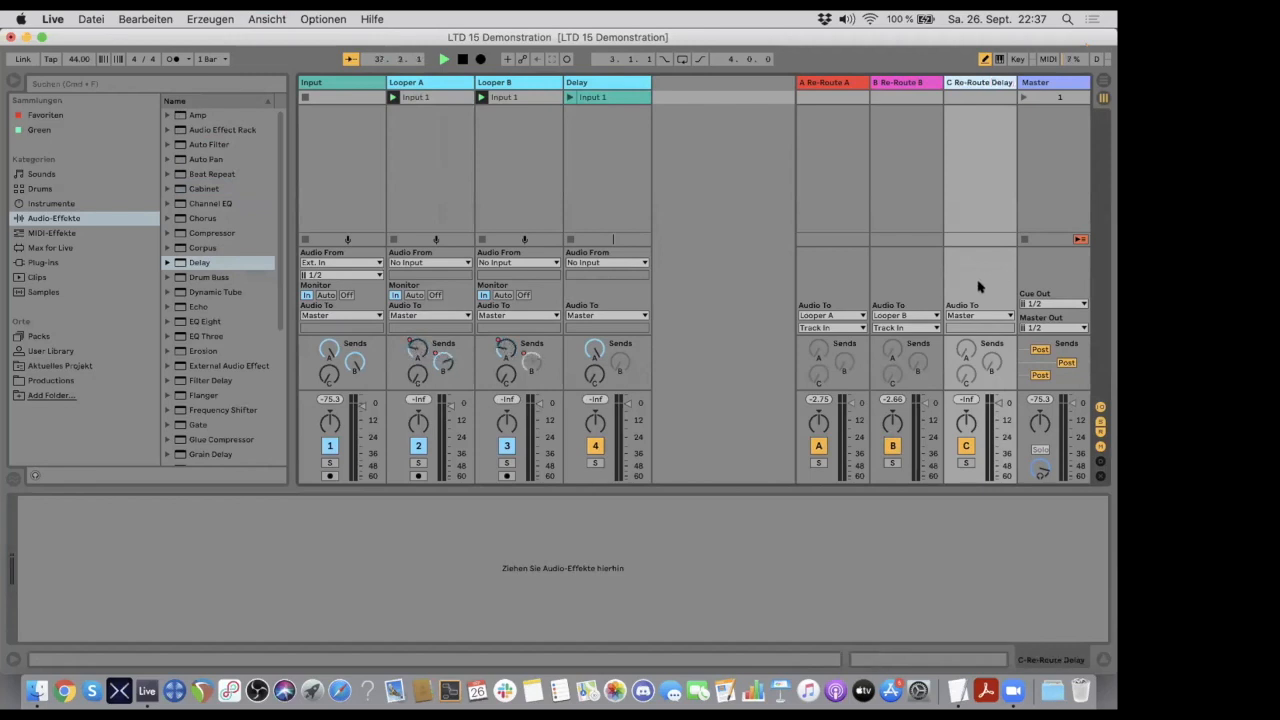
- Route the output of the Re-Route Delay return to the Delay track, keeping No Input as that track's audio source
left_click(969, 316)
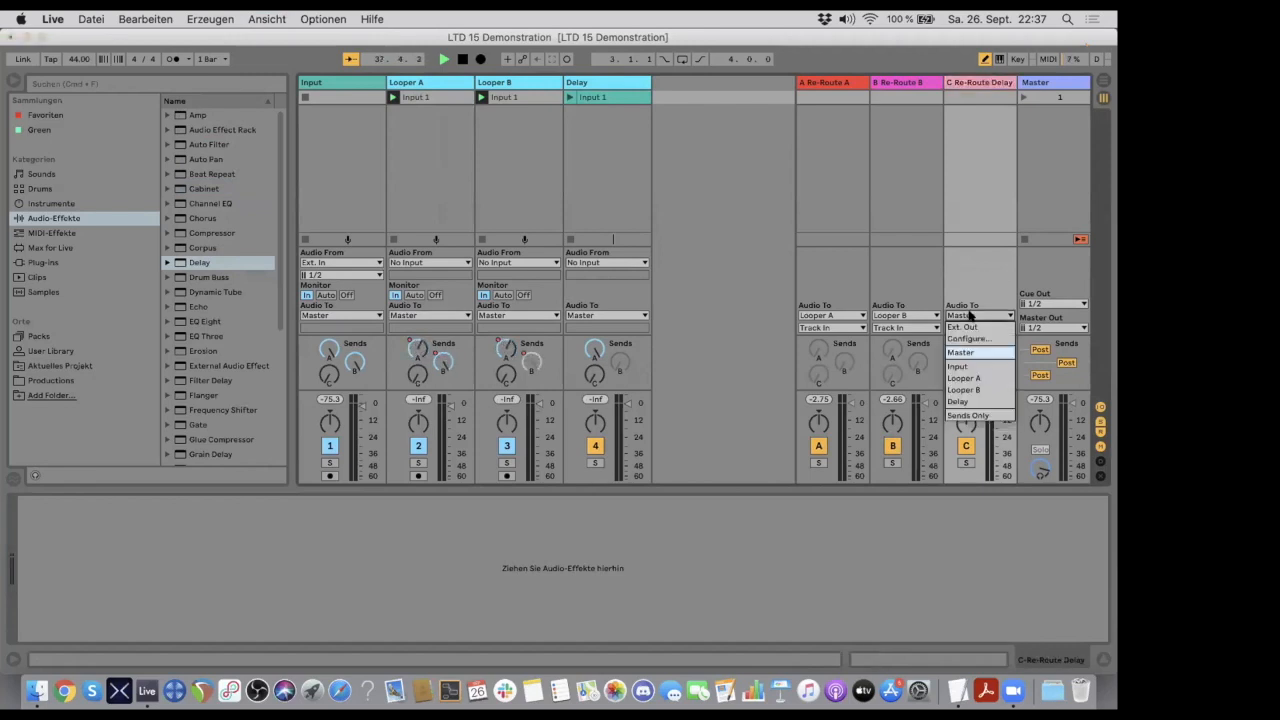
left_click(962, 401)
left_click(577, 263)
left_click(580, 262)
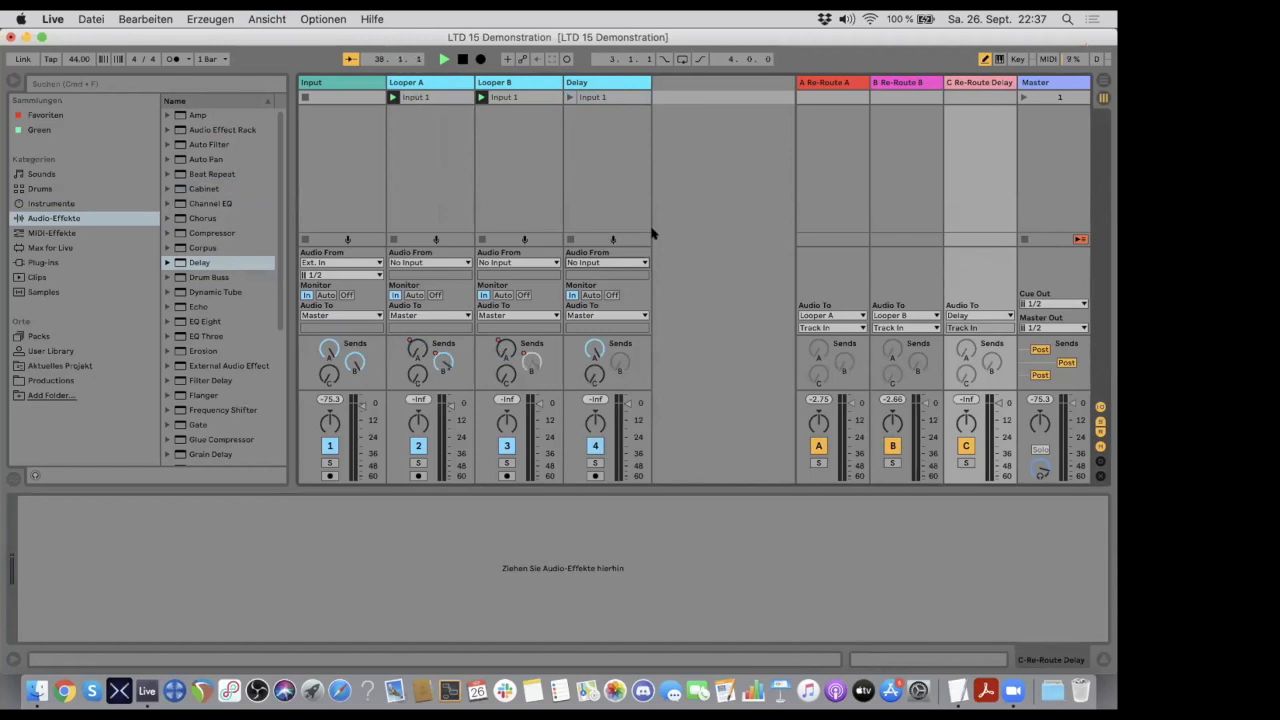
- Deactivate send C on the Delay track
right_click(593, 347)
left_click(590, 347)
right_click(593, 375)
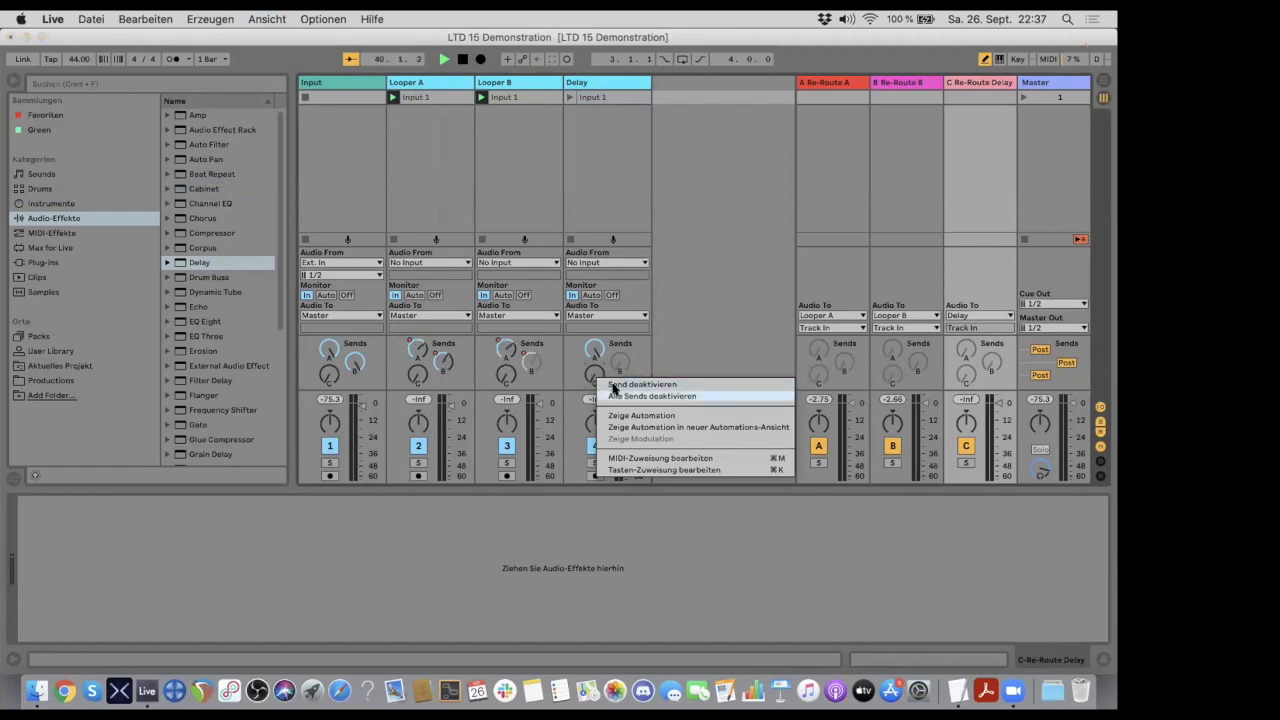
left_click(613, 385)
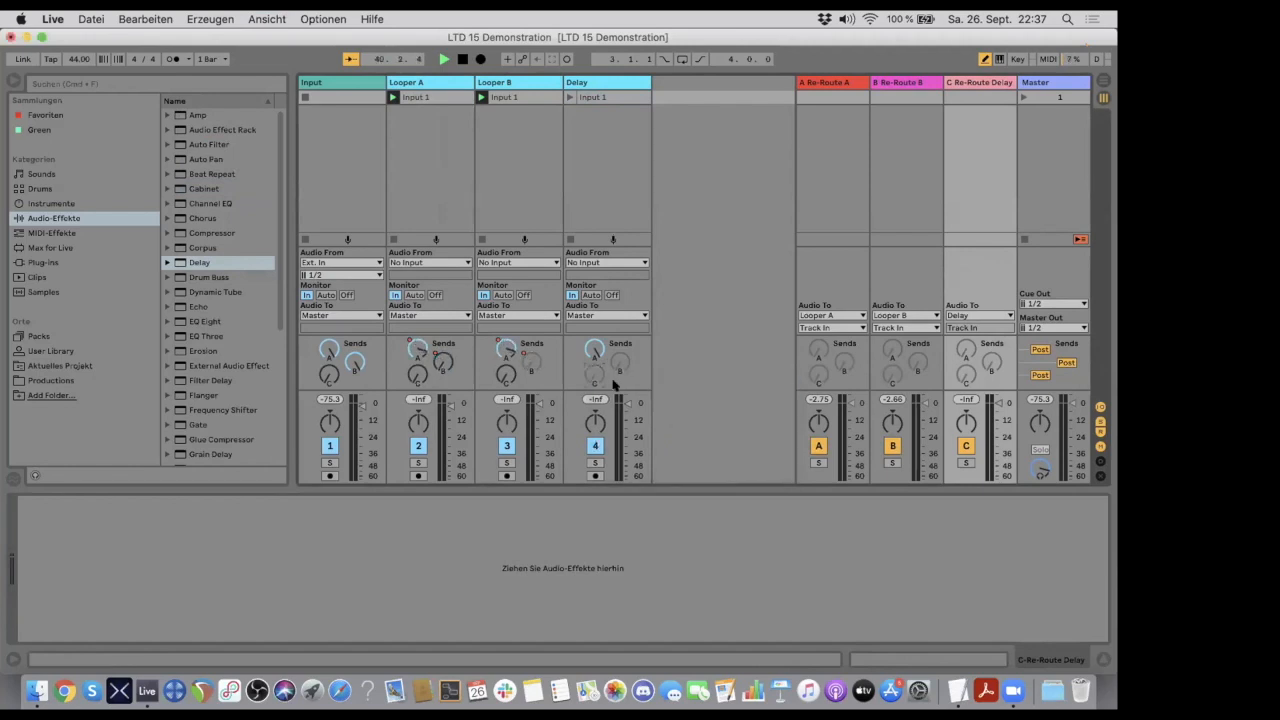
- Raise send C on Looper A to feed its signal into the Delay track
left_click(606, 82)
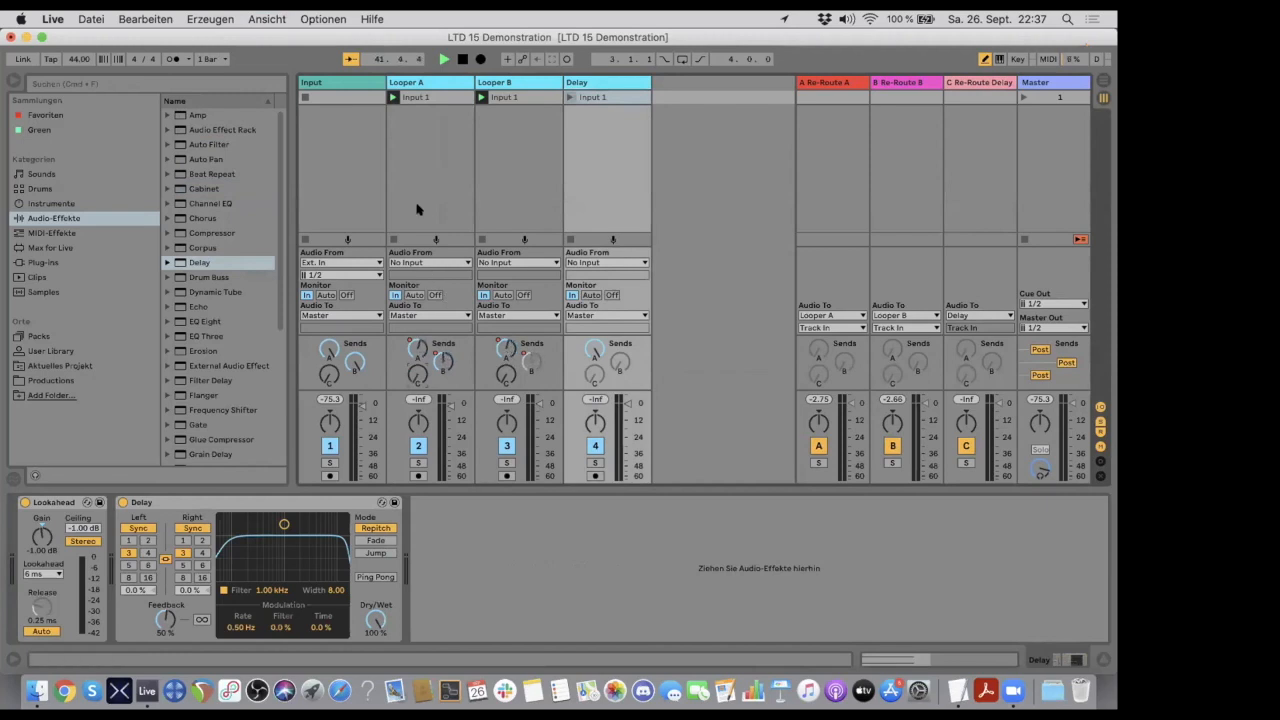
left_click(420, 82)
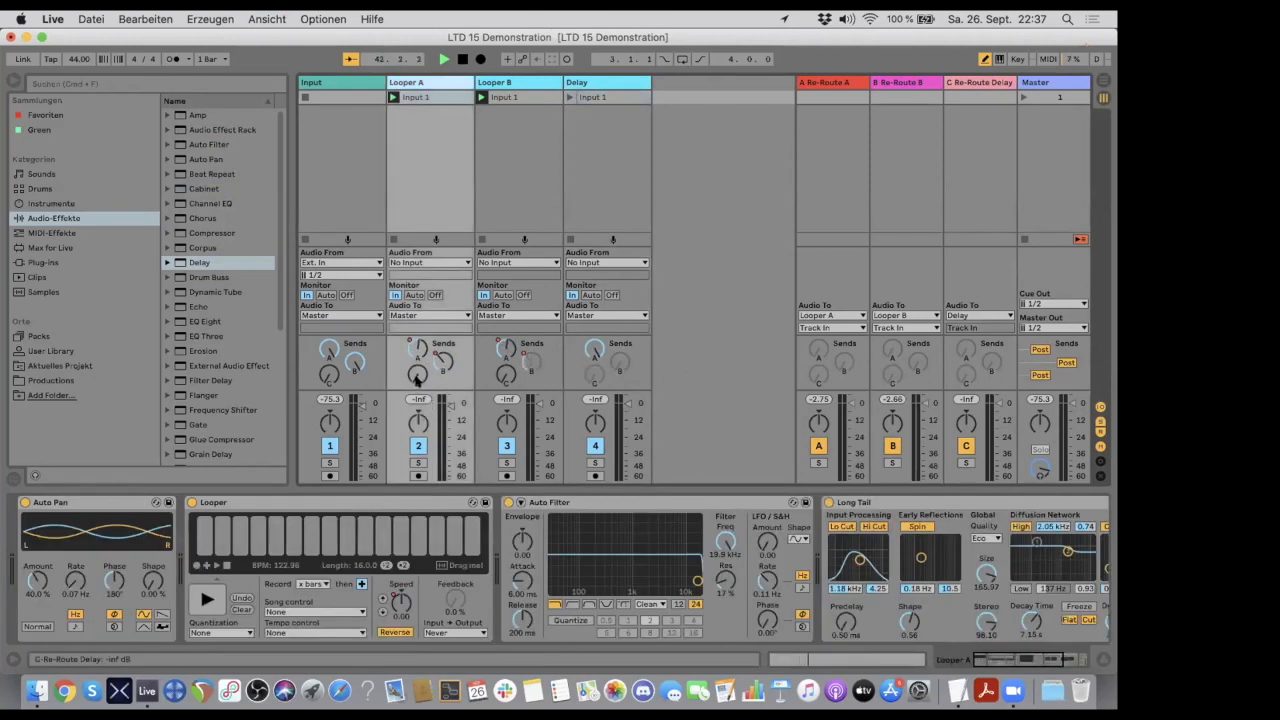
left_click_drag(416, 378, 416, 340)
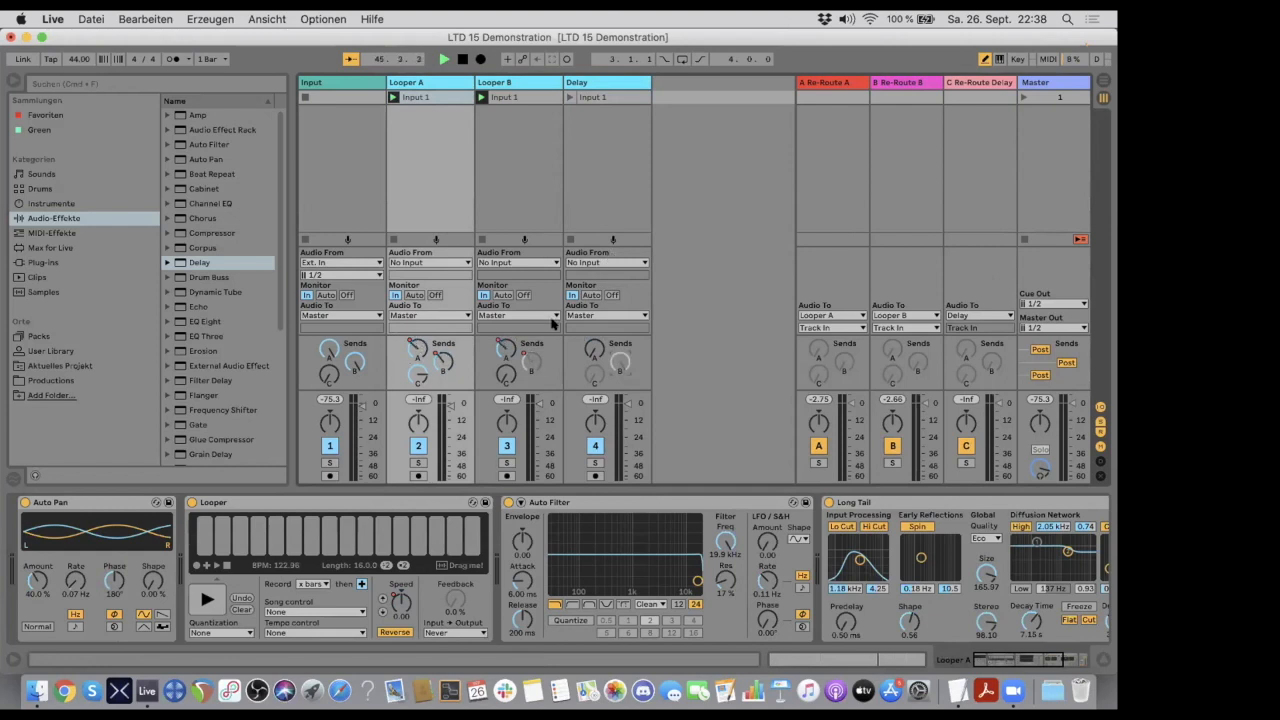
- Review the extended routing across the Delay track, the three re-route returns, both Looper tracks and the Input track
left_click(610, 82)
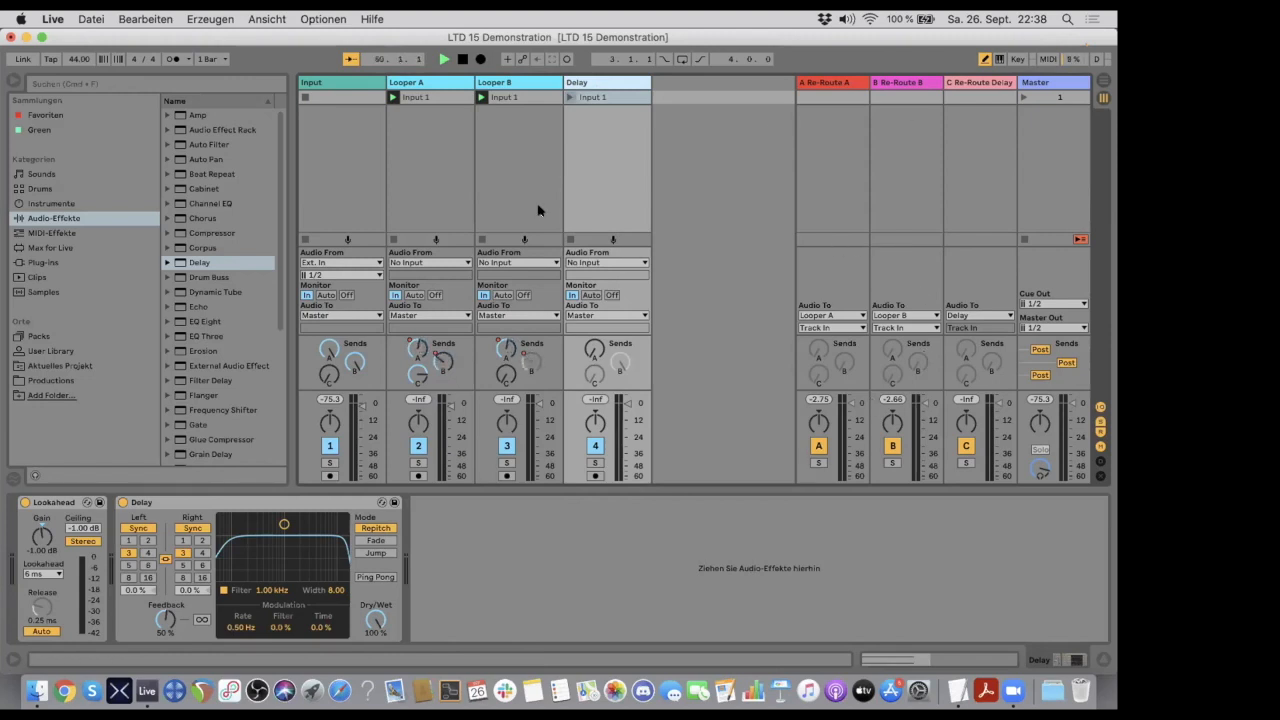
left_click(966, 81)
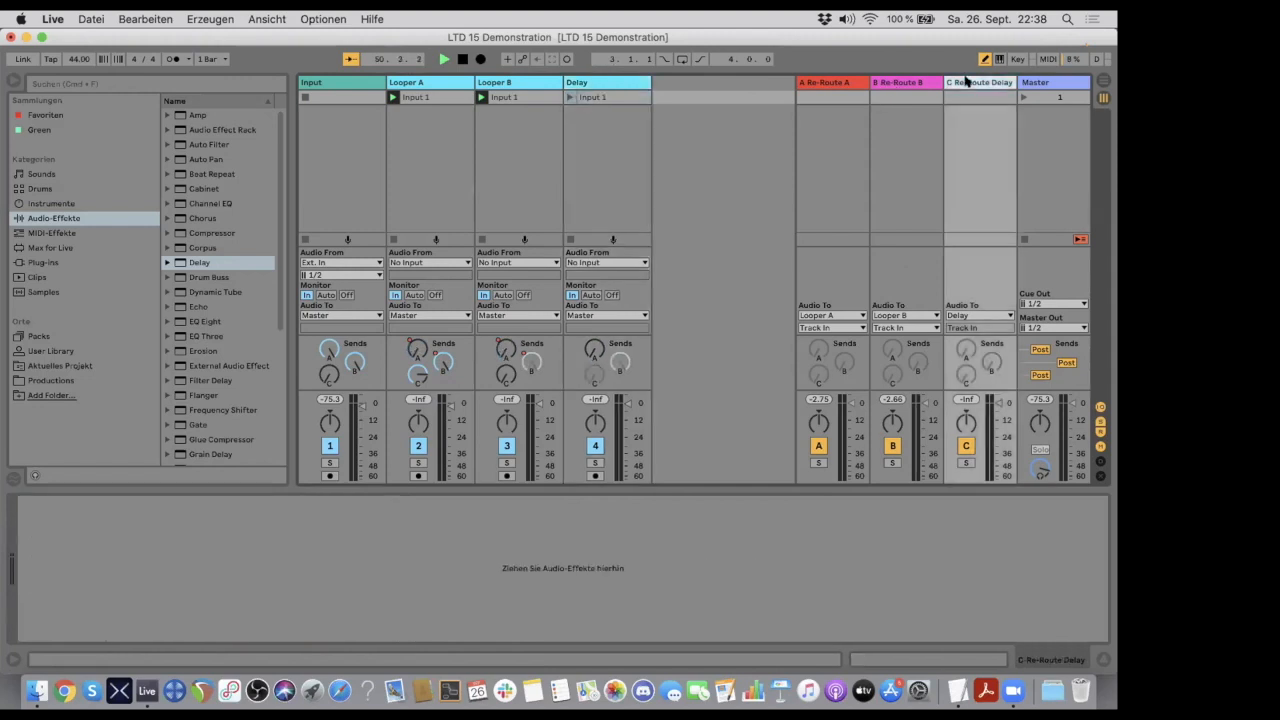
left_click(906, 82)
left_click(826, 81)
left_click(902, 81)
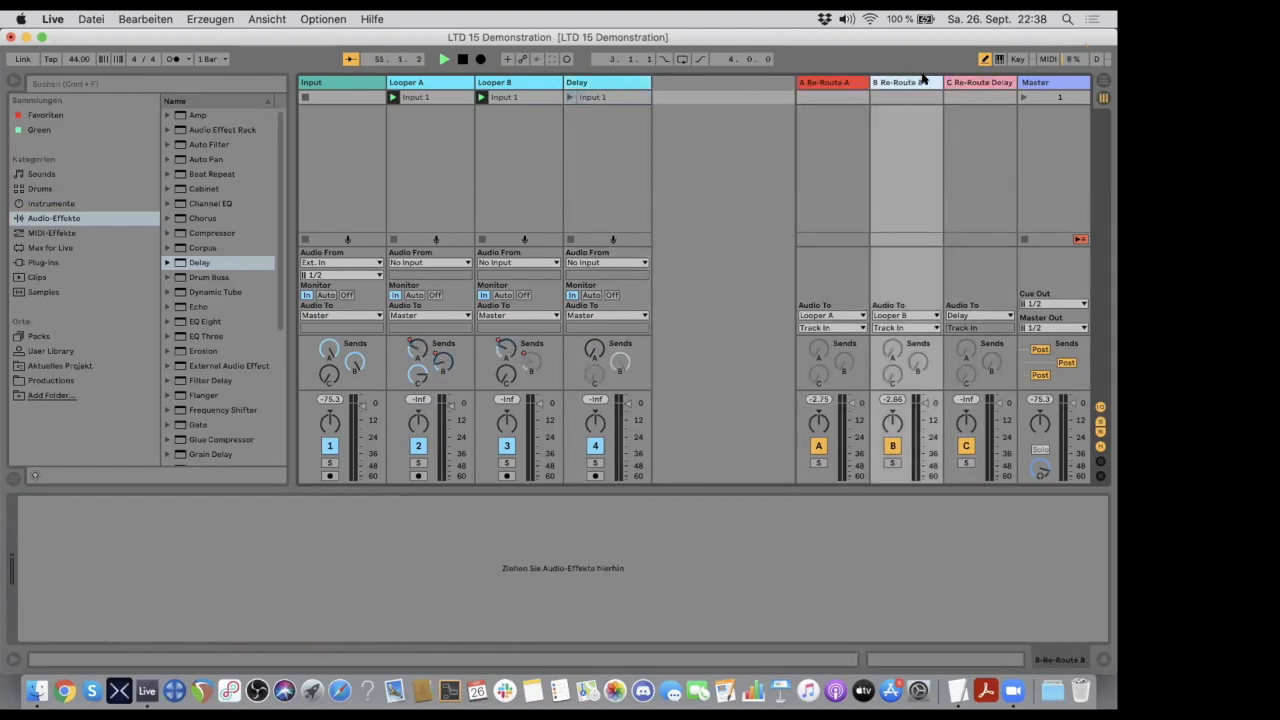
left_click(966, 81)
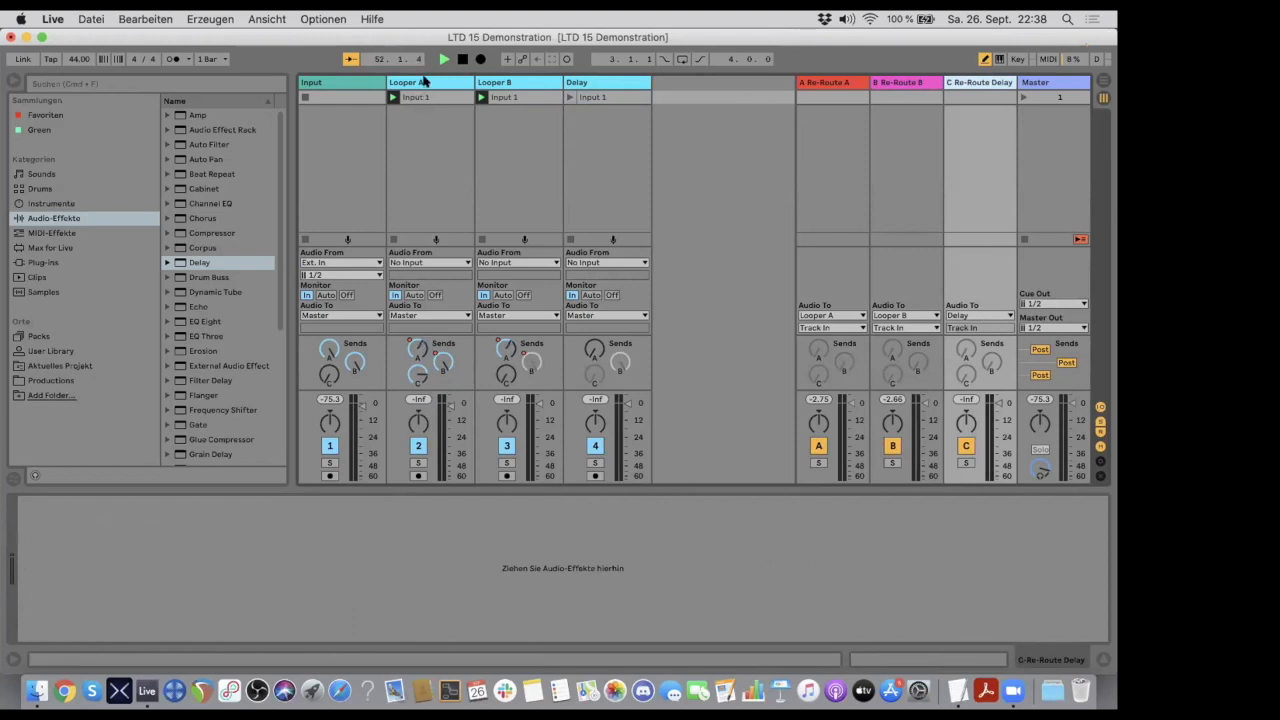
left_click(425, 82)
left_click(506, 82)
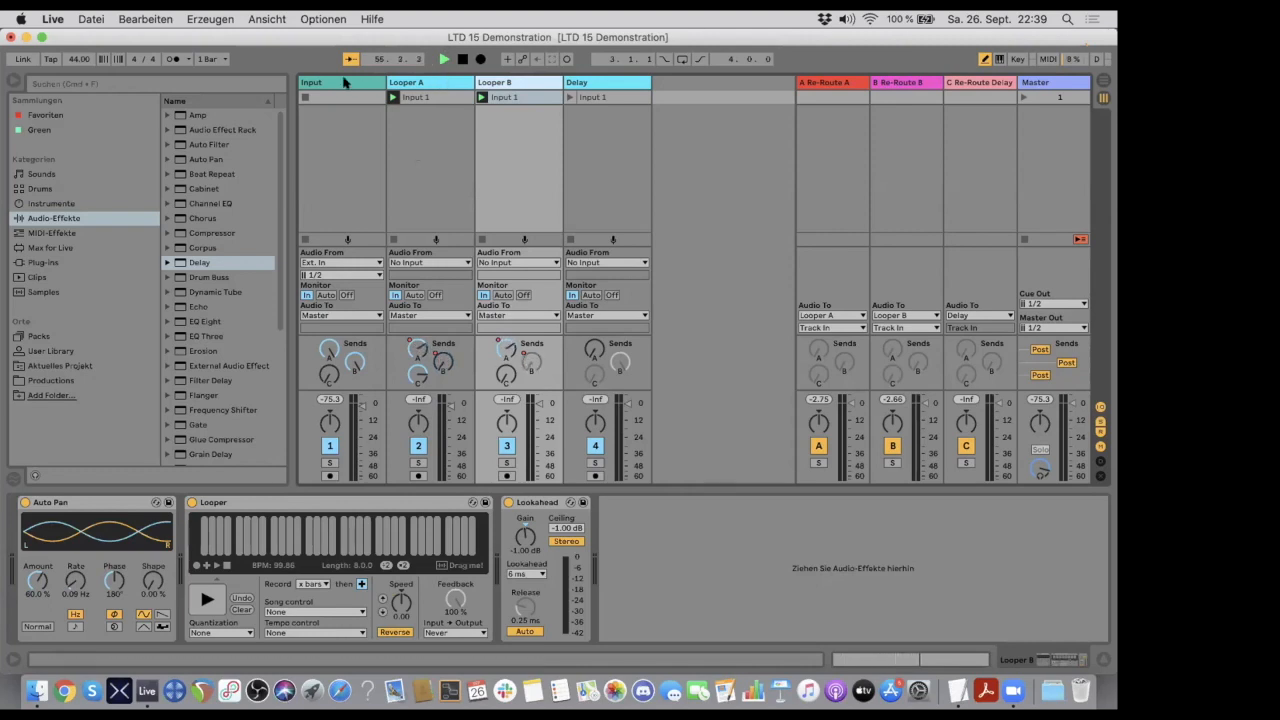
left_click(344, 82)
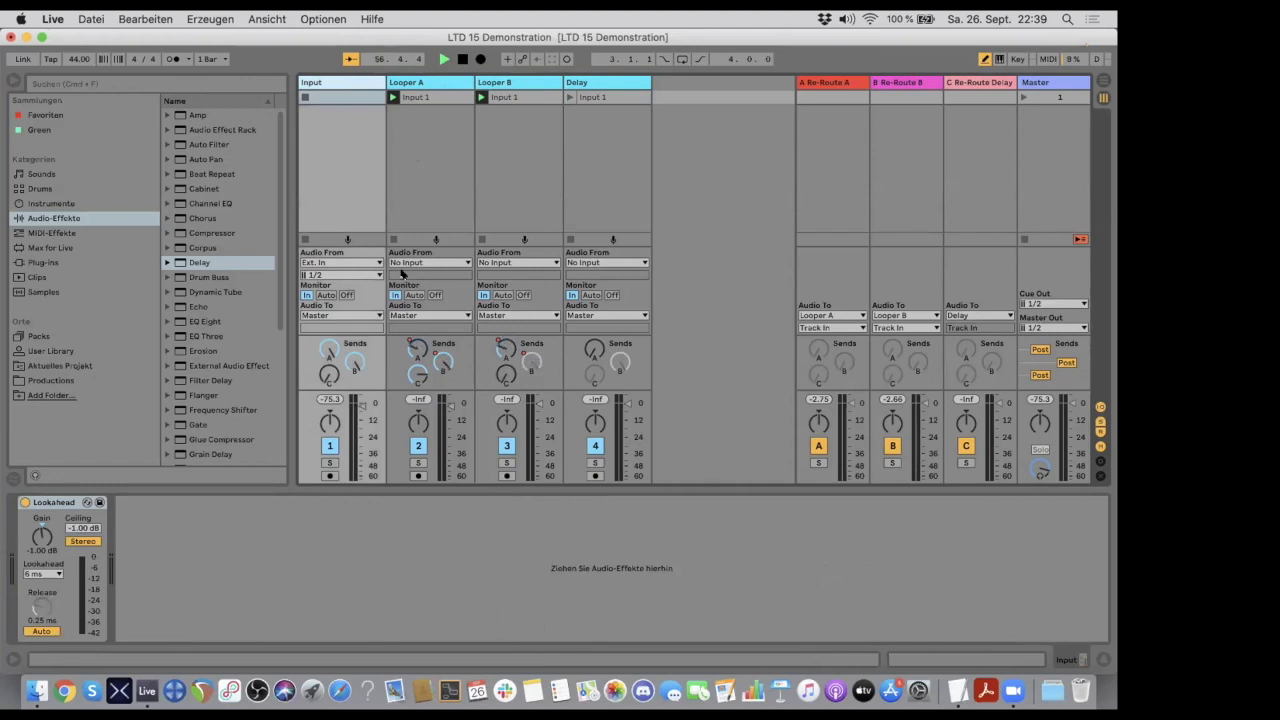
left_click(425, 82)
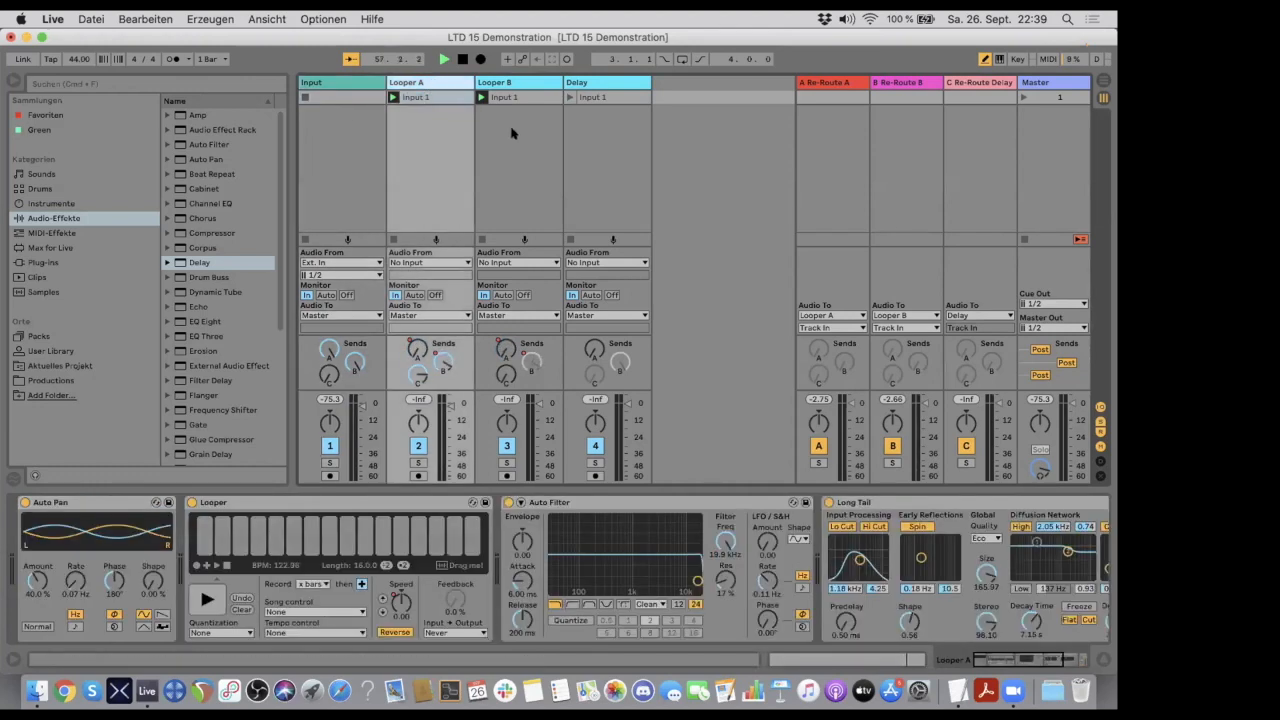
- Examine Looper A's device chain and the three re-route returns A, B and C
scroll(557, 545, "right", 5)
scroll(557, 545, "left", 5)
scroll(557, 545, "right", 5)
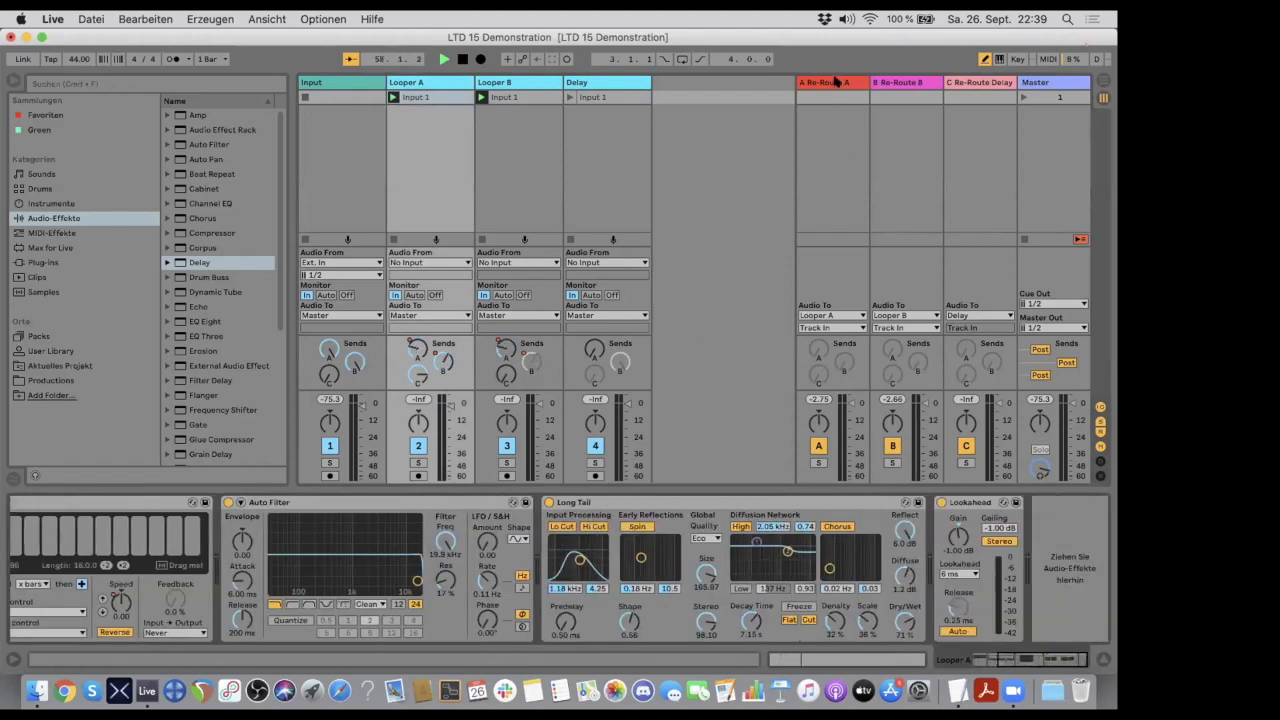
left_click(836, 80)
left_click(895, 84)
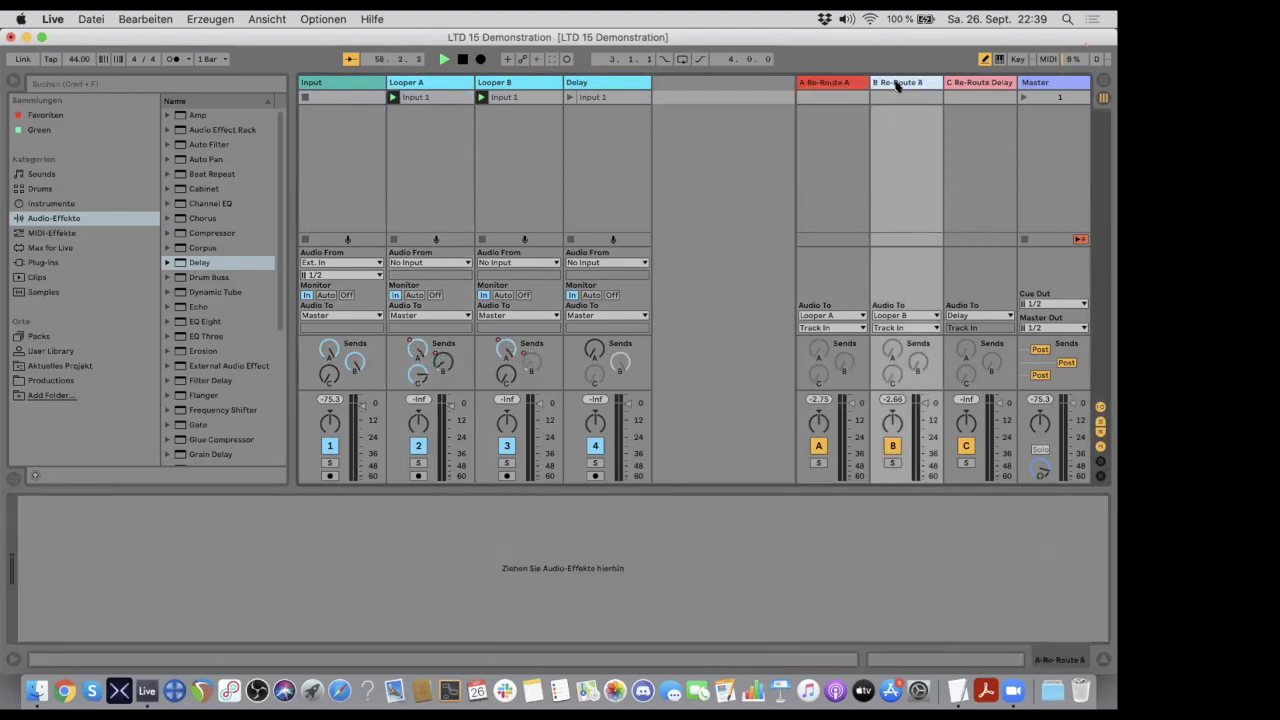
left_click(972, 84)
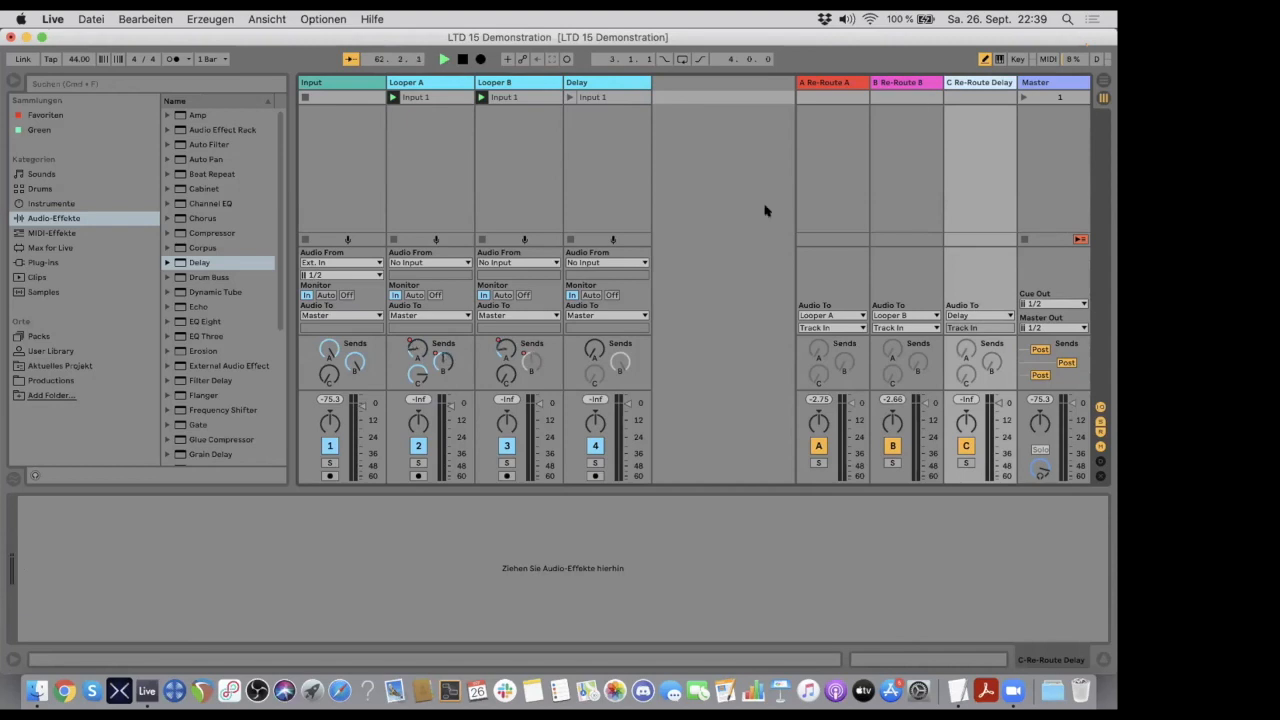
- Insert a new audio track after the Delay track and set its audio source to Resampling
left_click(604, 81)
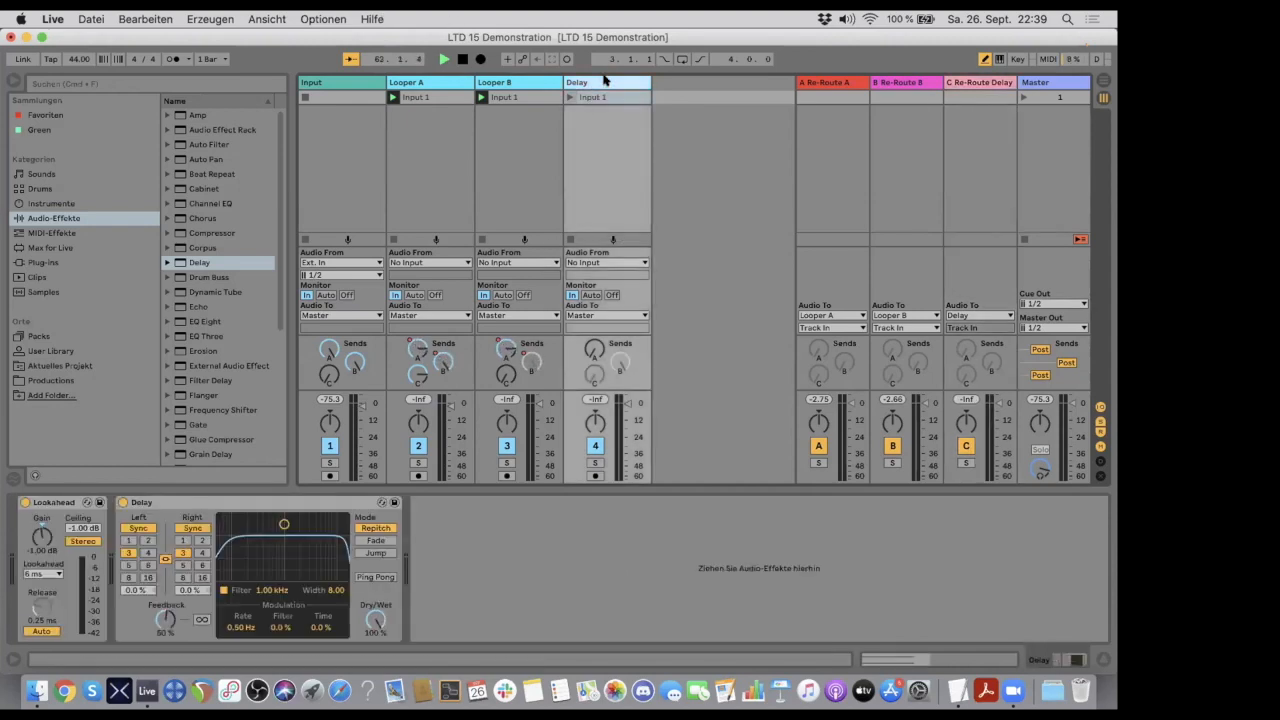
key("super+t")
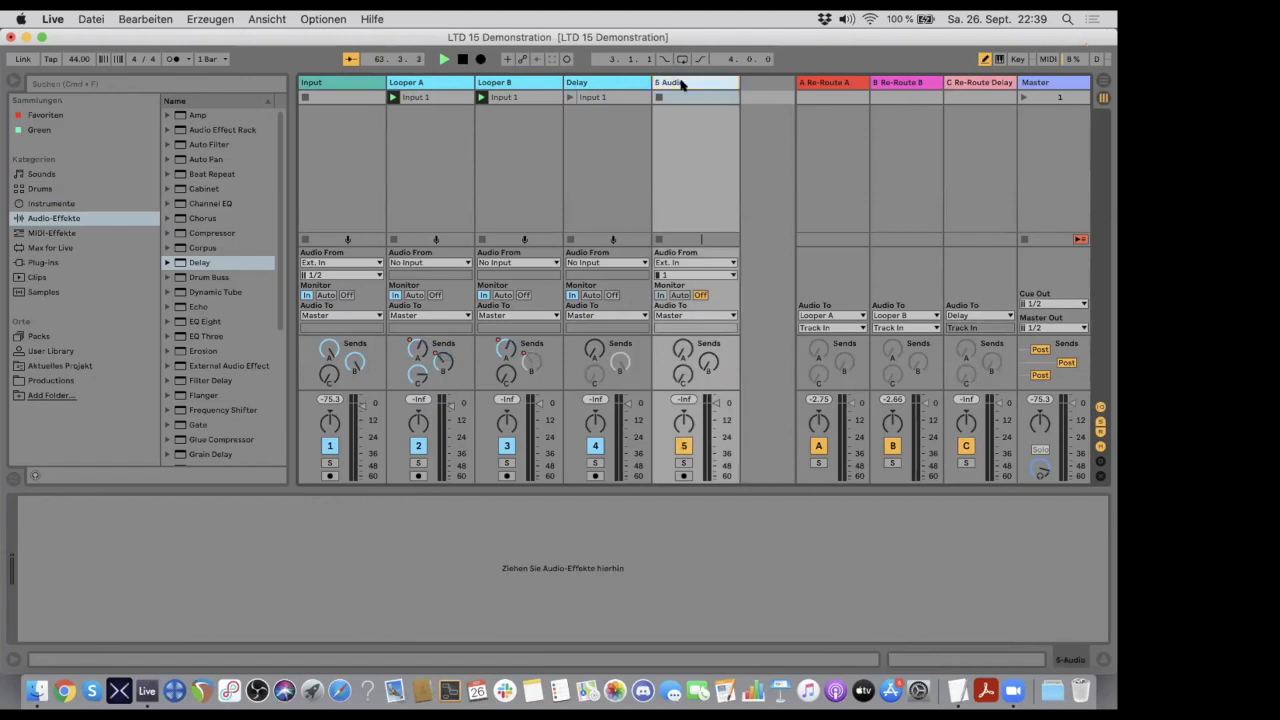
left_click(680, 262)
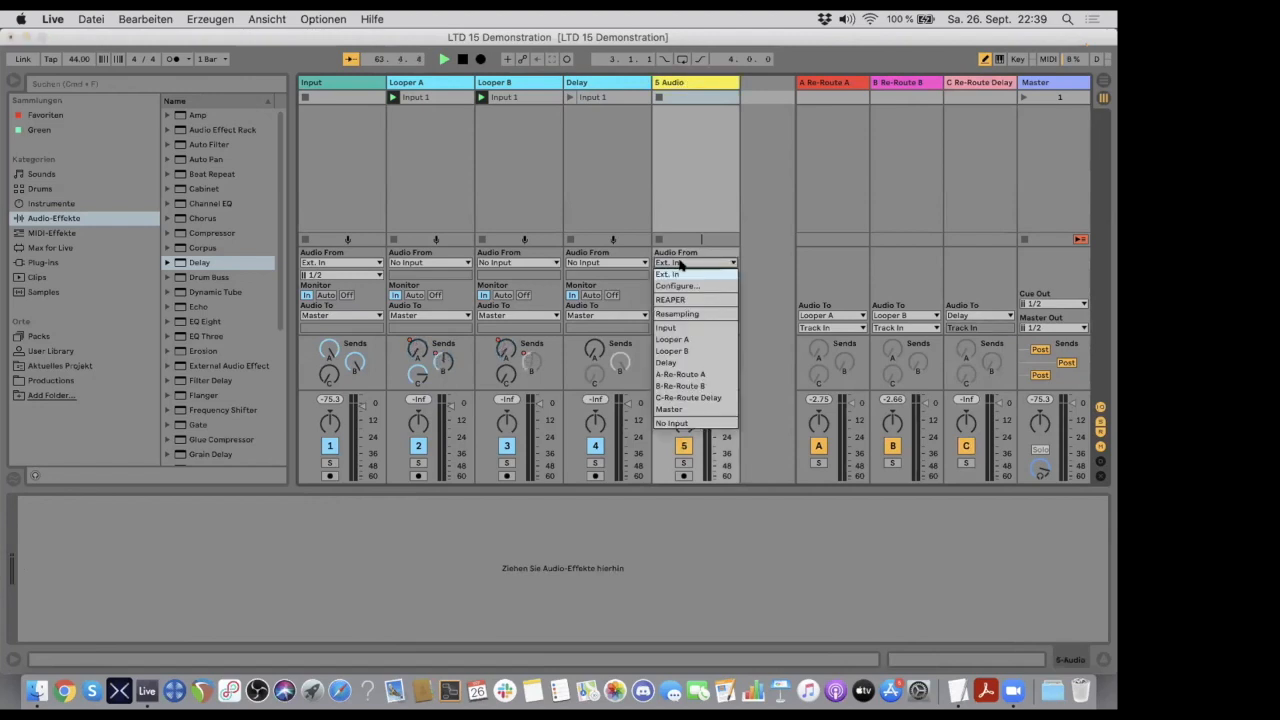
left_click(686, 314)
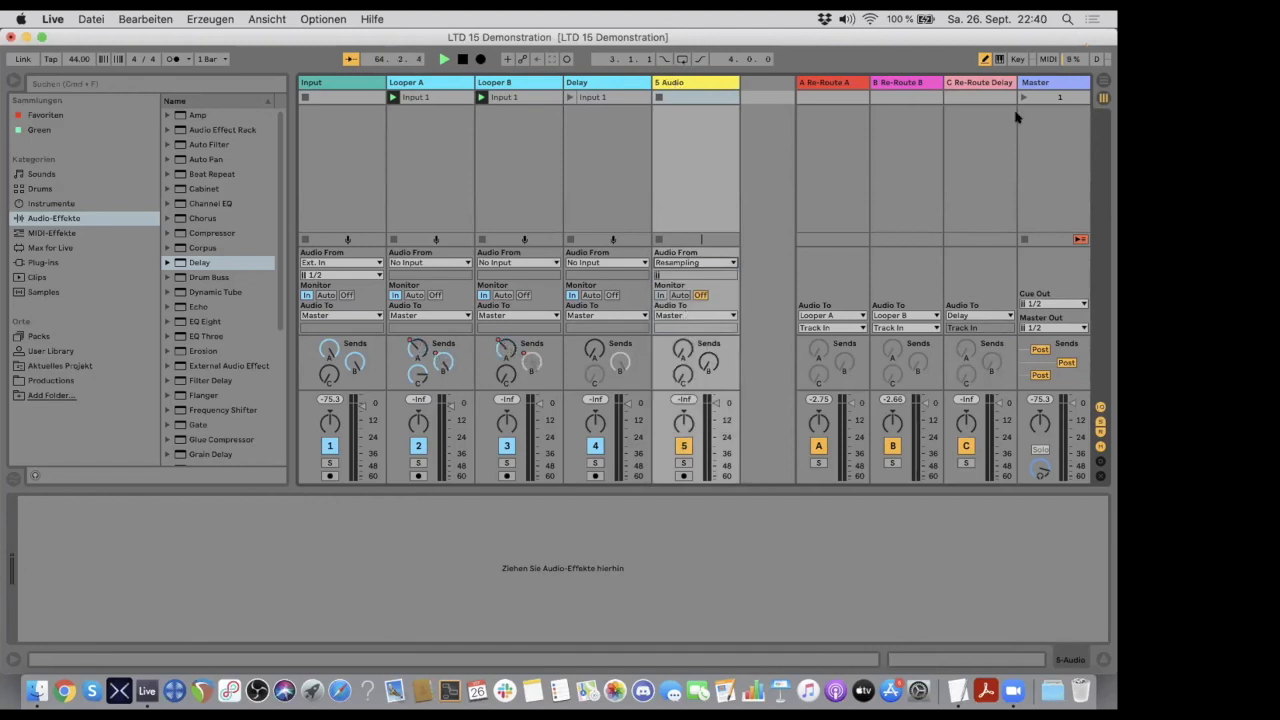
- Arm the new resampling track for recording and switch off its track activator
left_click(1052, 82)
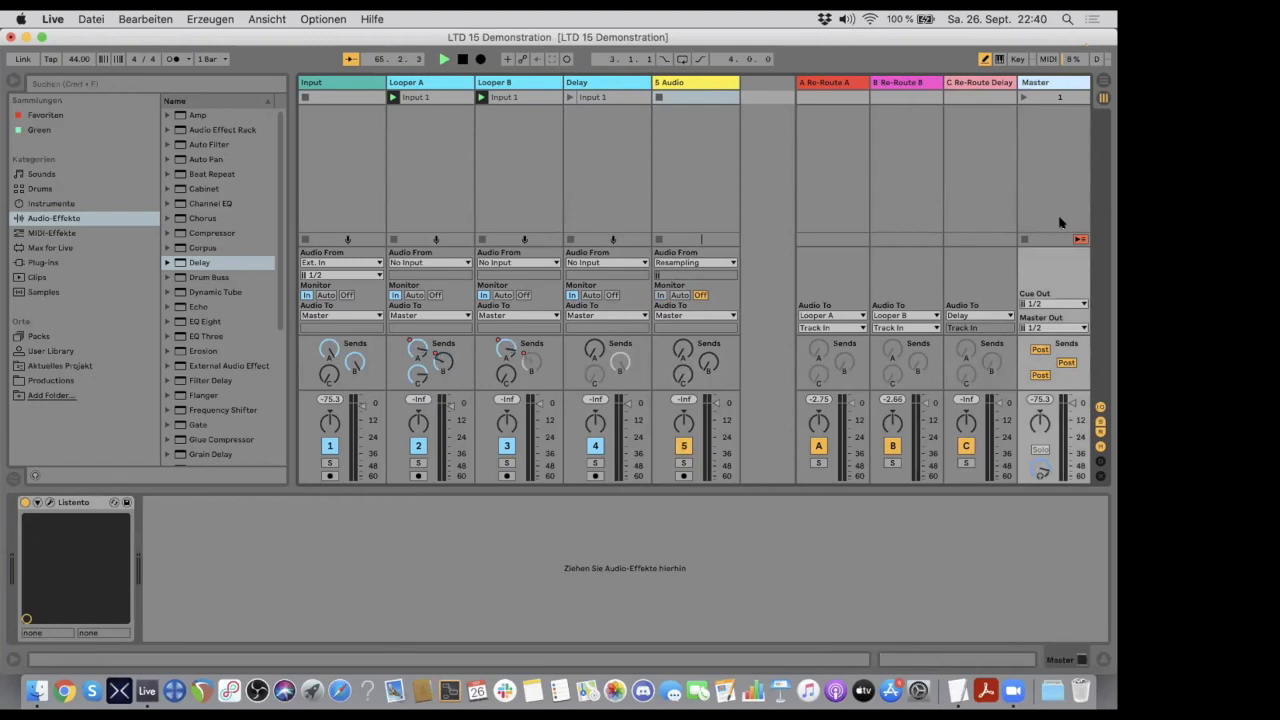
left_click(673, 80)
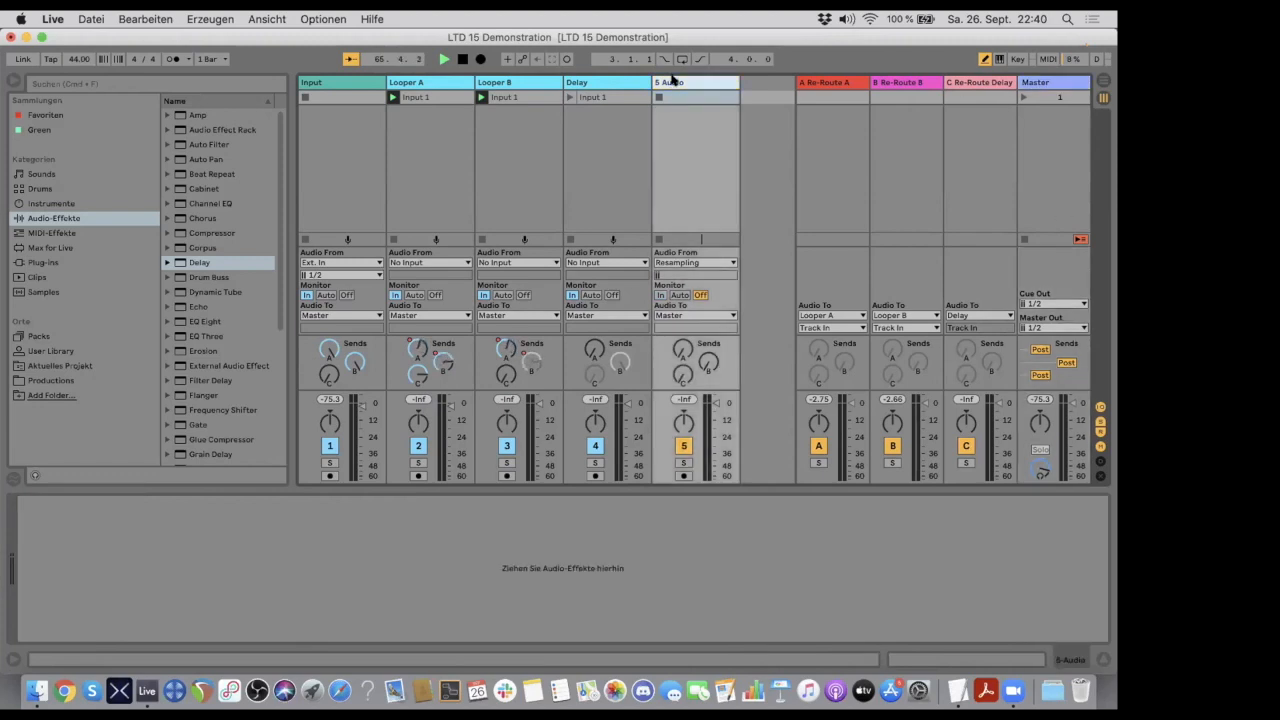
left_click(683, 476)
left_click(684, 446)
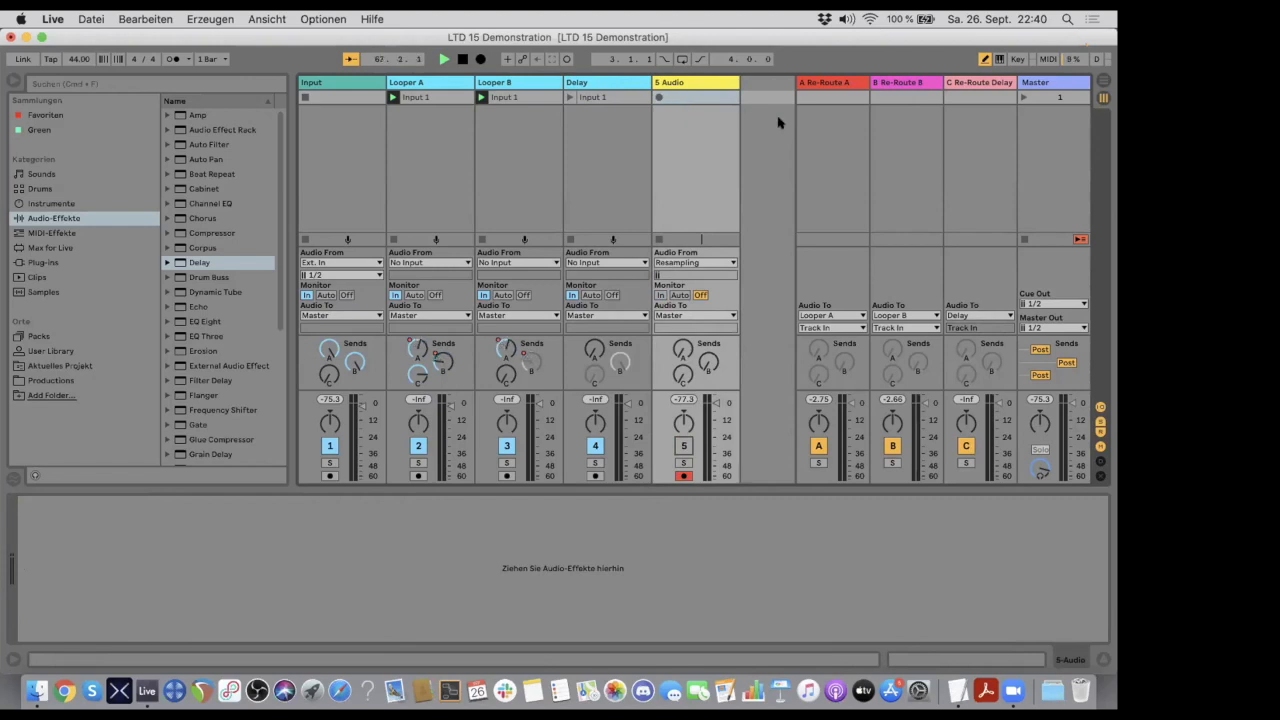
- Record the resampled mix into the first clip slot of track 5, checking Looper B meanwhile, and open the recorded clip
left_click(660, 96)
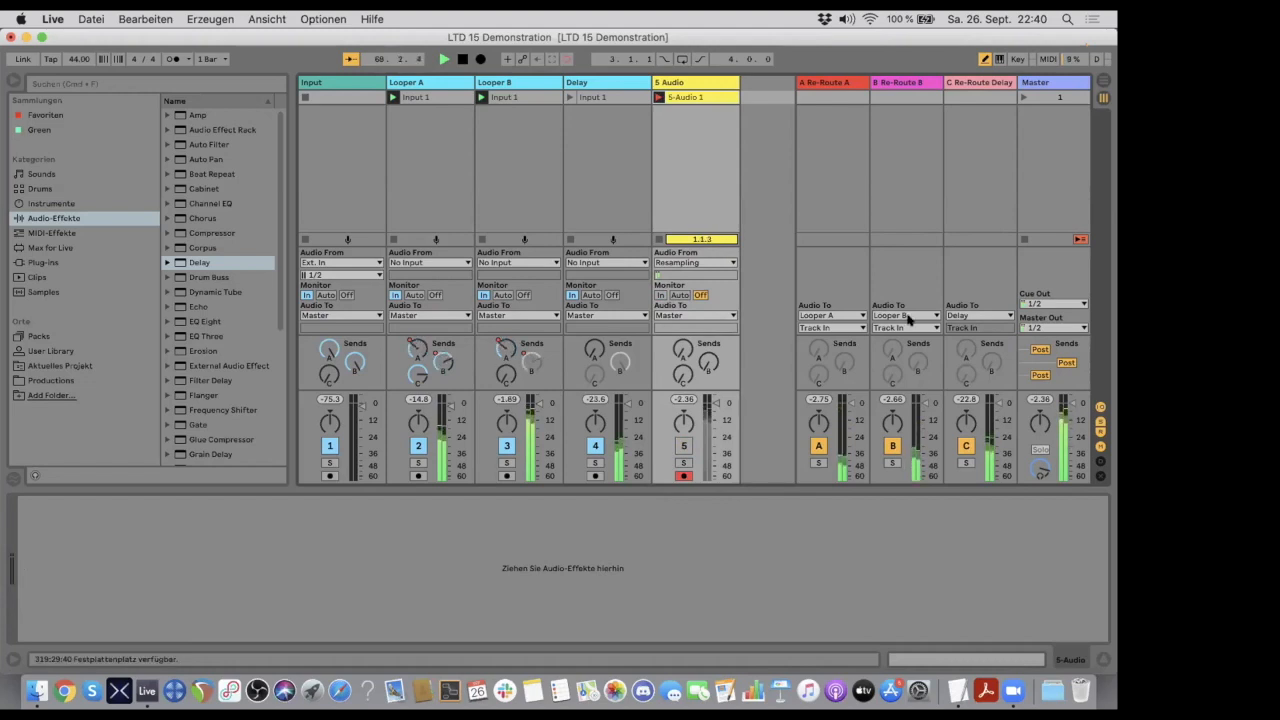
left_click(680, 97)
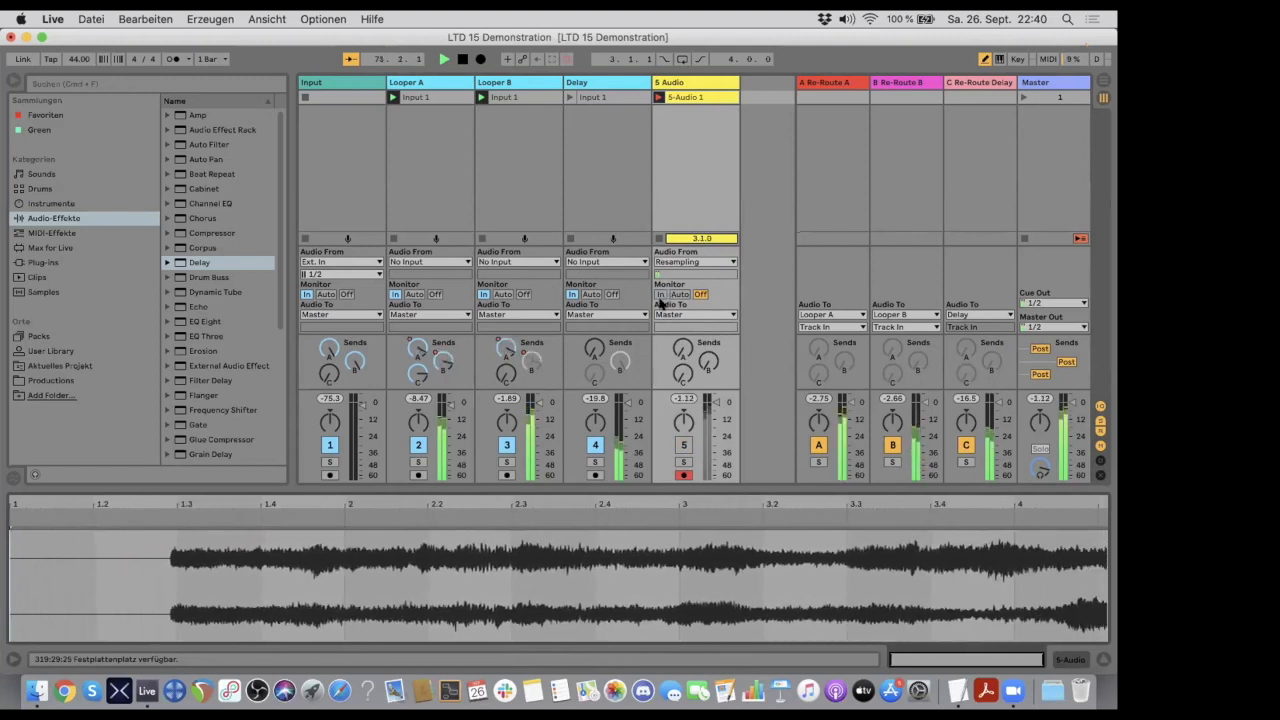
left_click(502, 83)
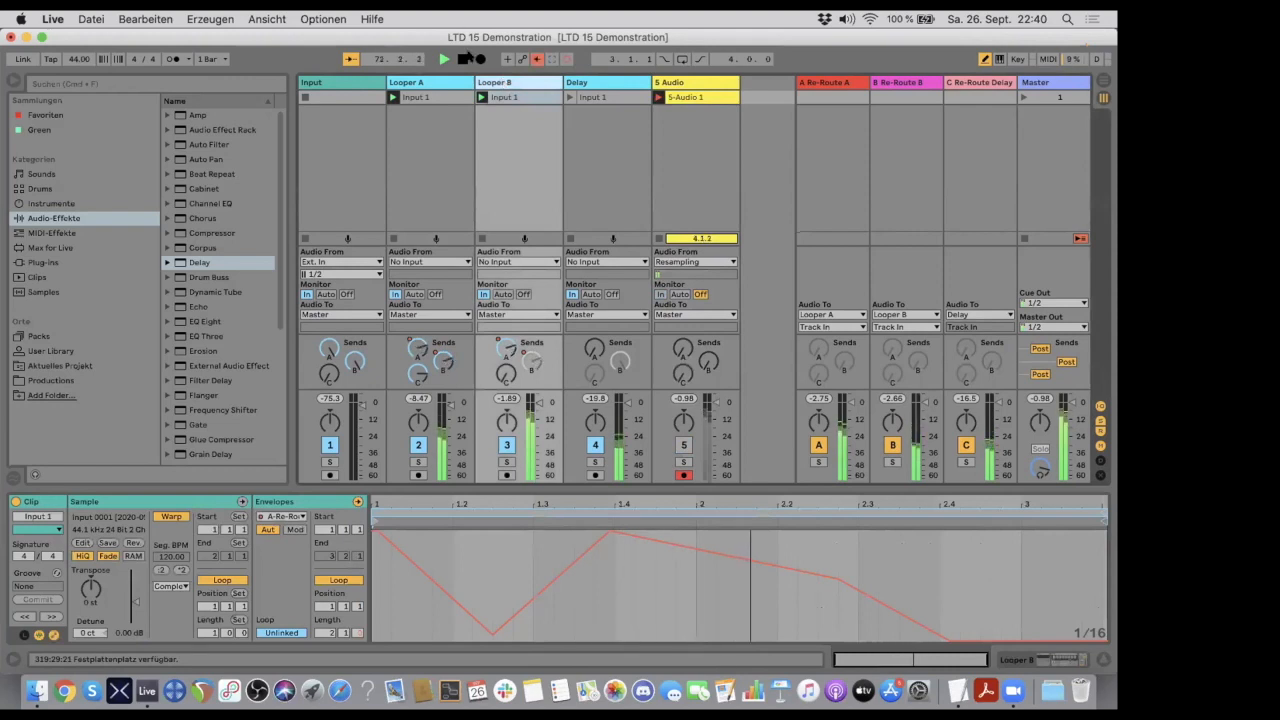
double_click(504, 82)
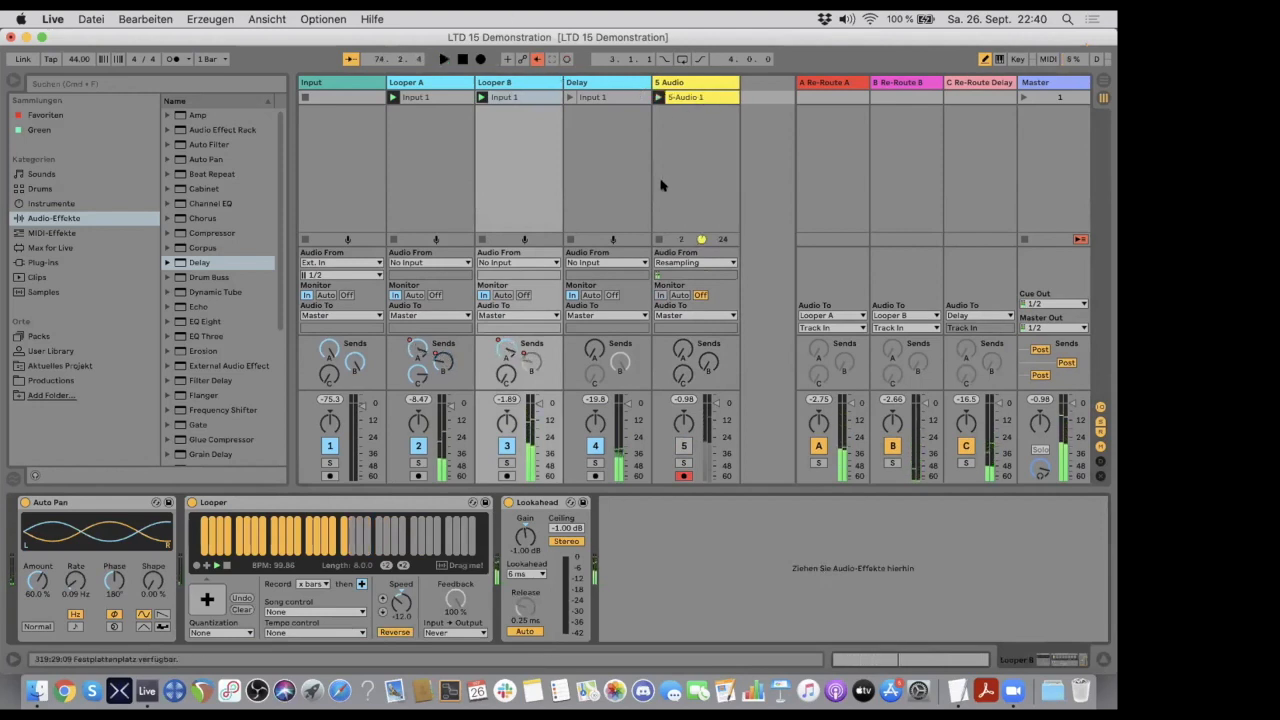
left_click(692, 98)
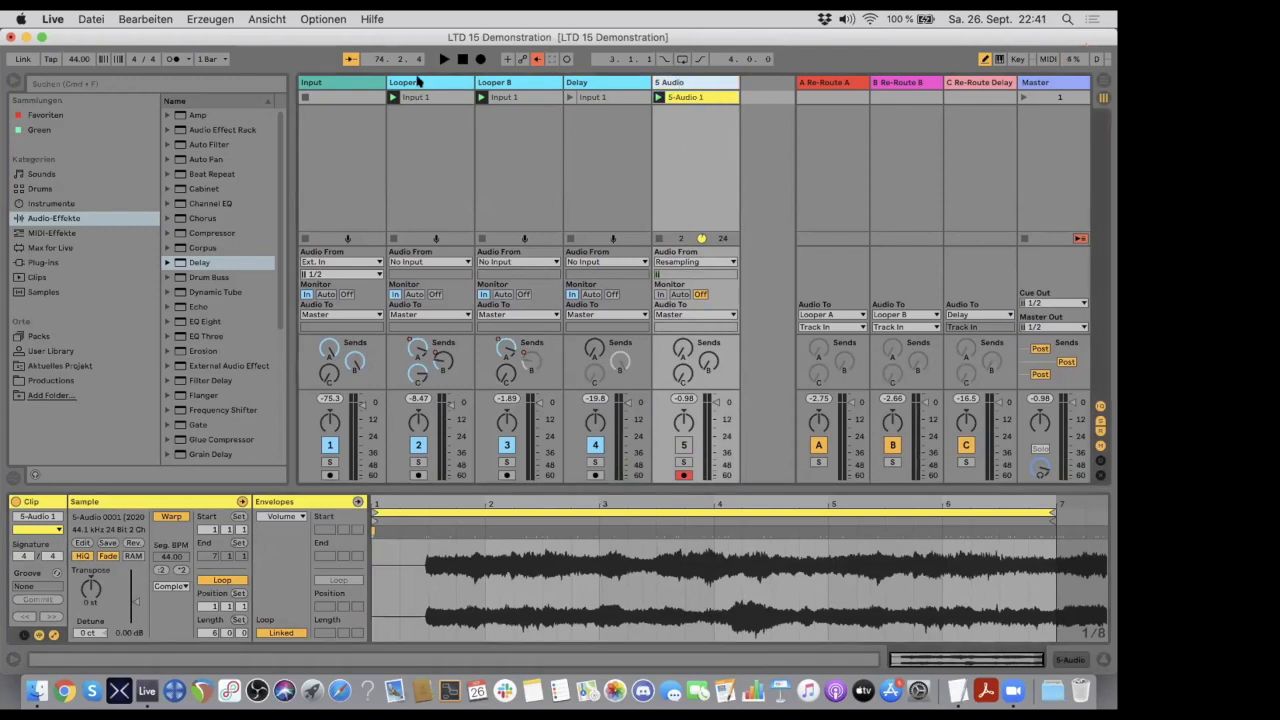
- Change the audio source of track 5 from Resampling to Looper A for recording that track separately
left_click(415, 82)
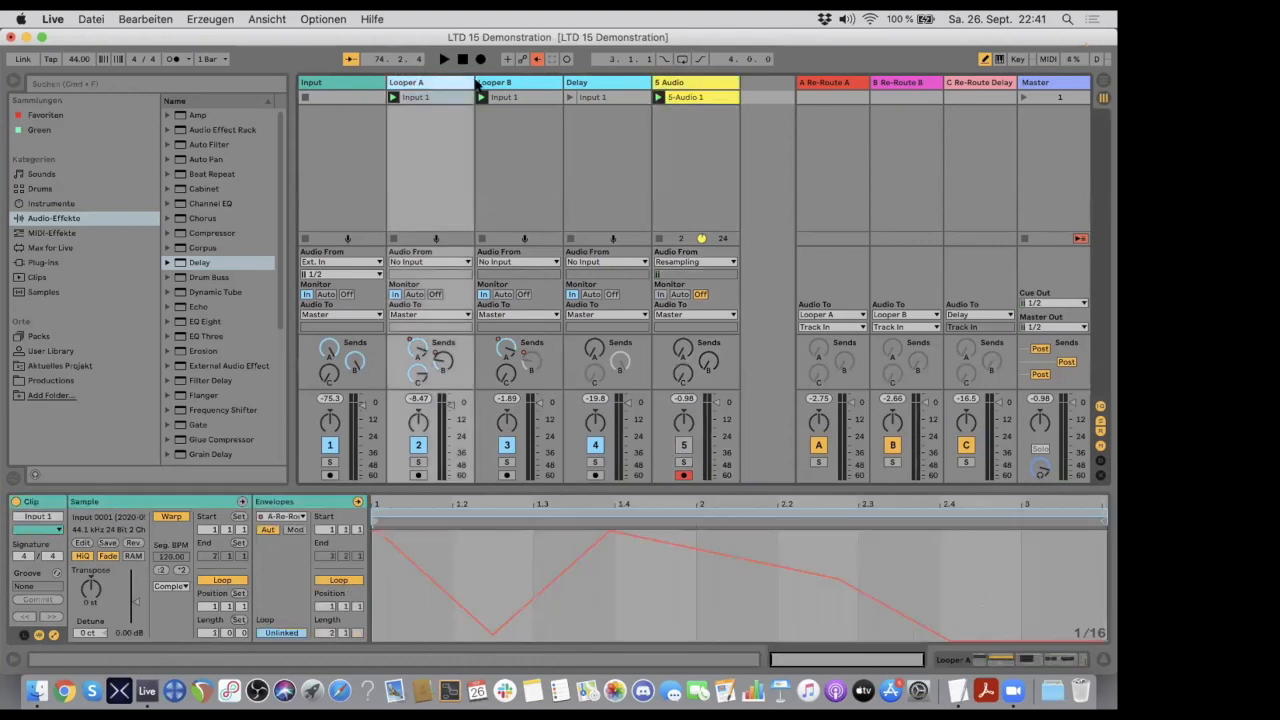
left_click(518, 82)
left_click(604, 83)
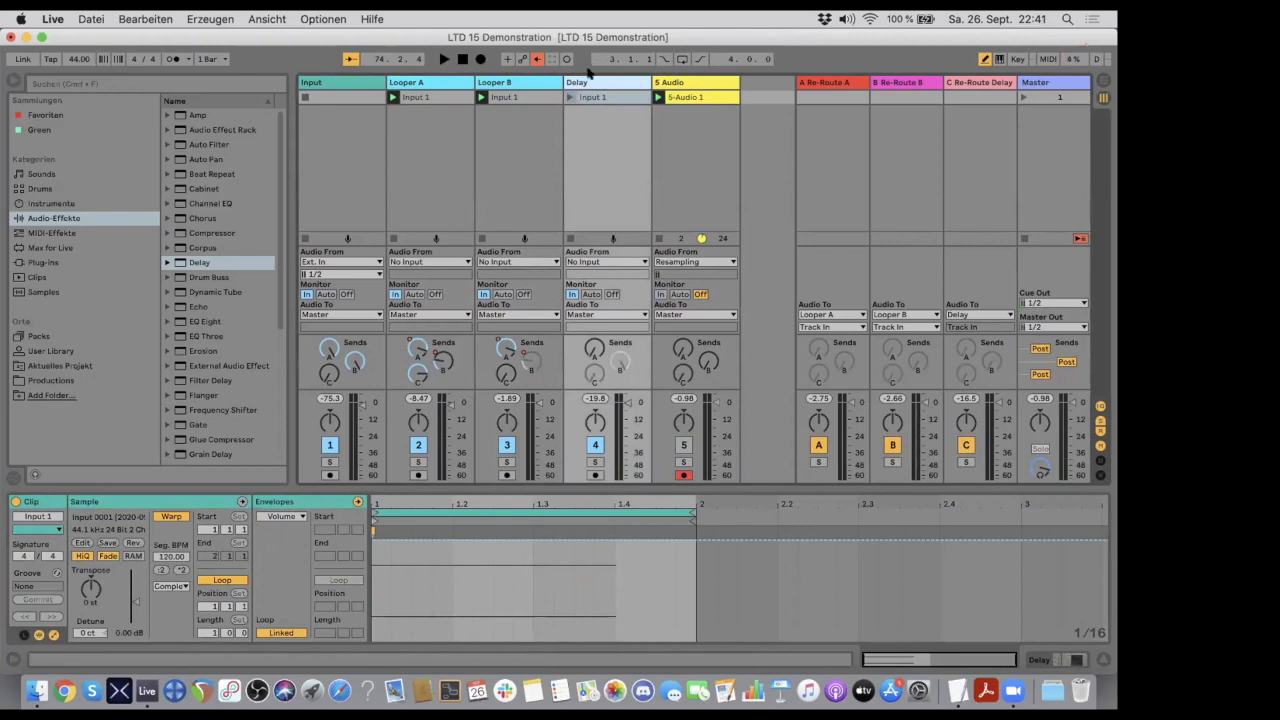
left_click(690, 83)
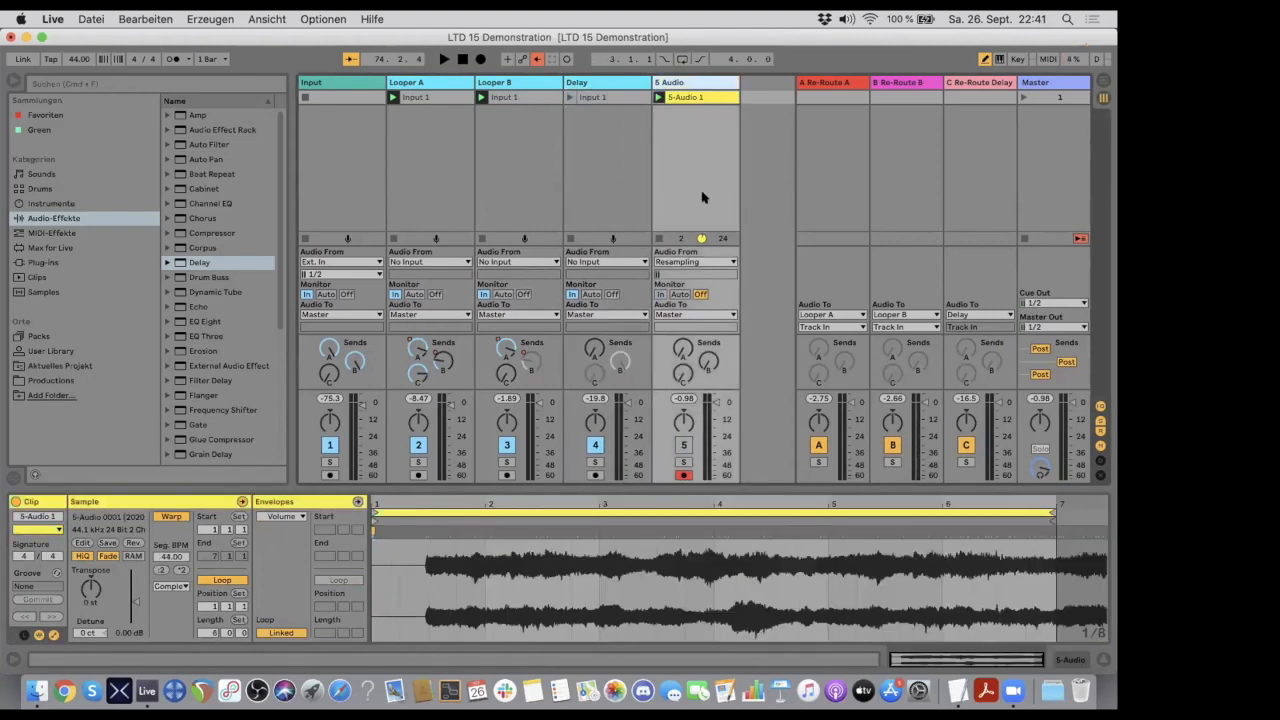
left_click(697, 262)
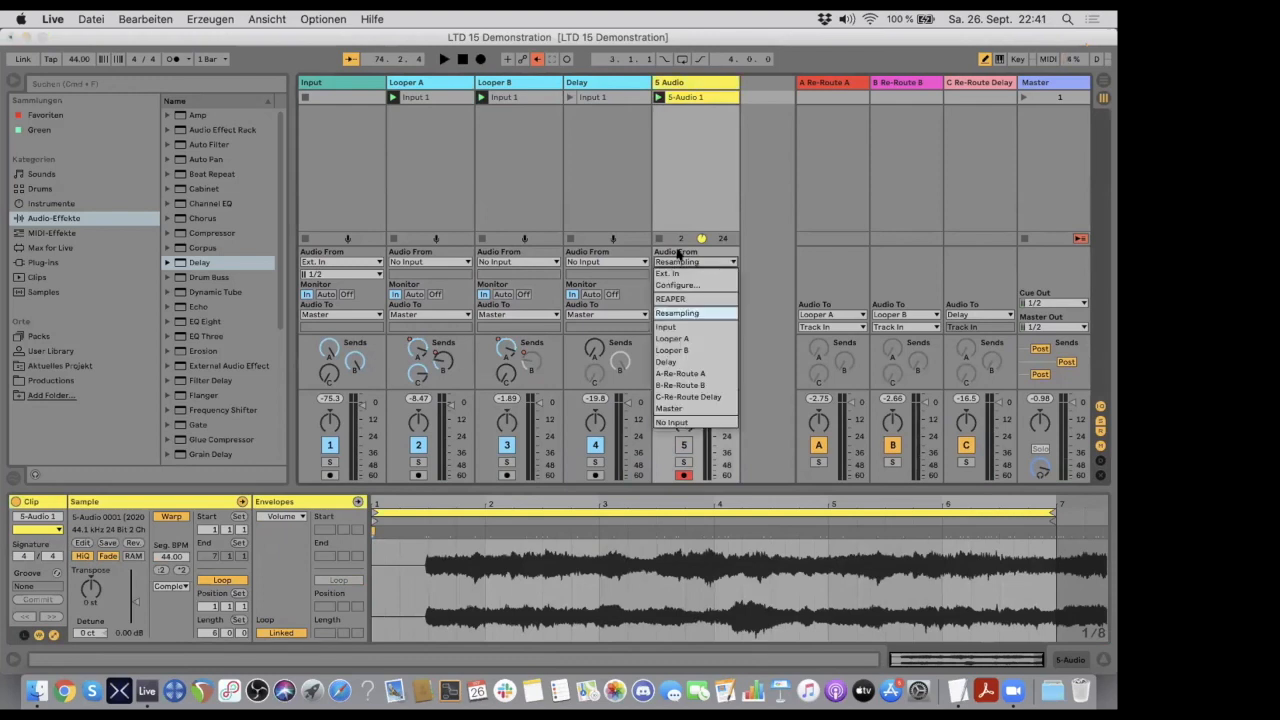
left_click(686, 340)
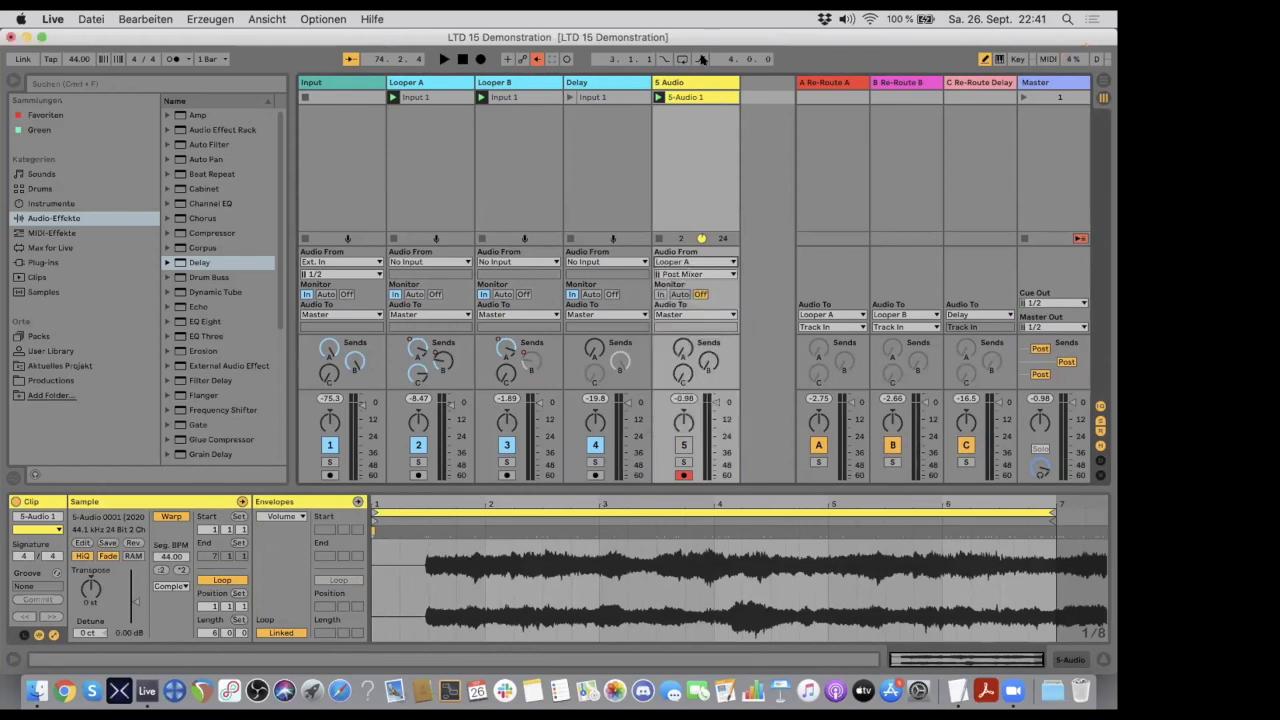
- Hide the return tracks, duplicate track 5 and set the duplicate's audio source to Looper B
left_click(711, 84)
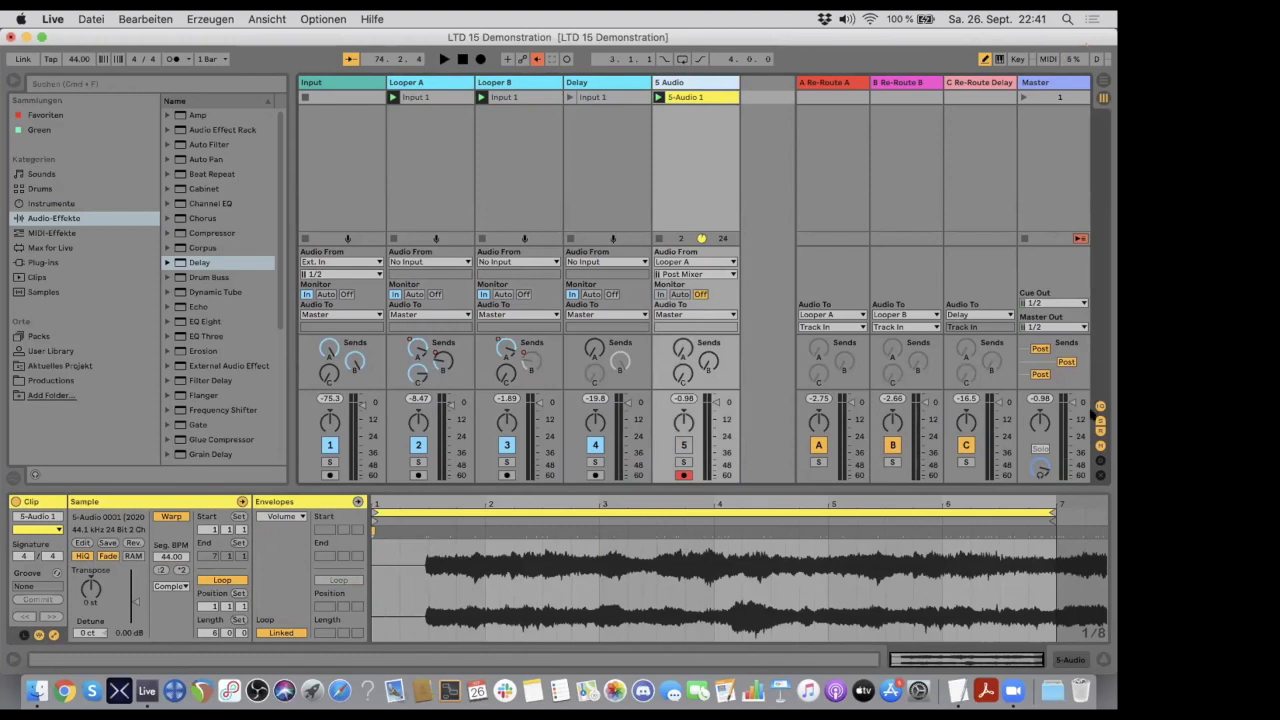
left_click(1100, 426)
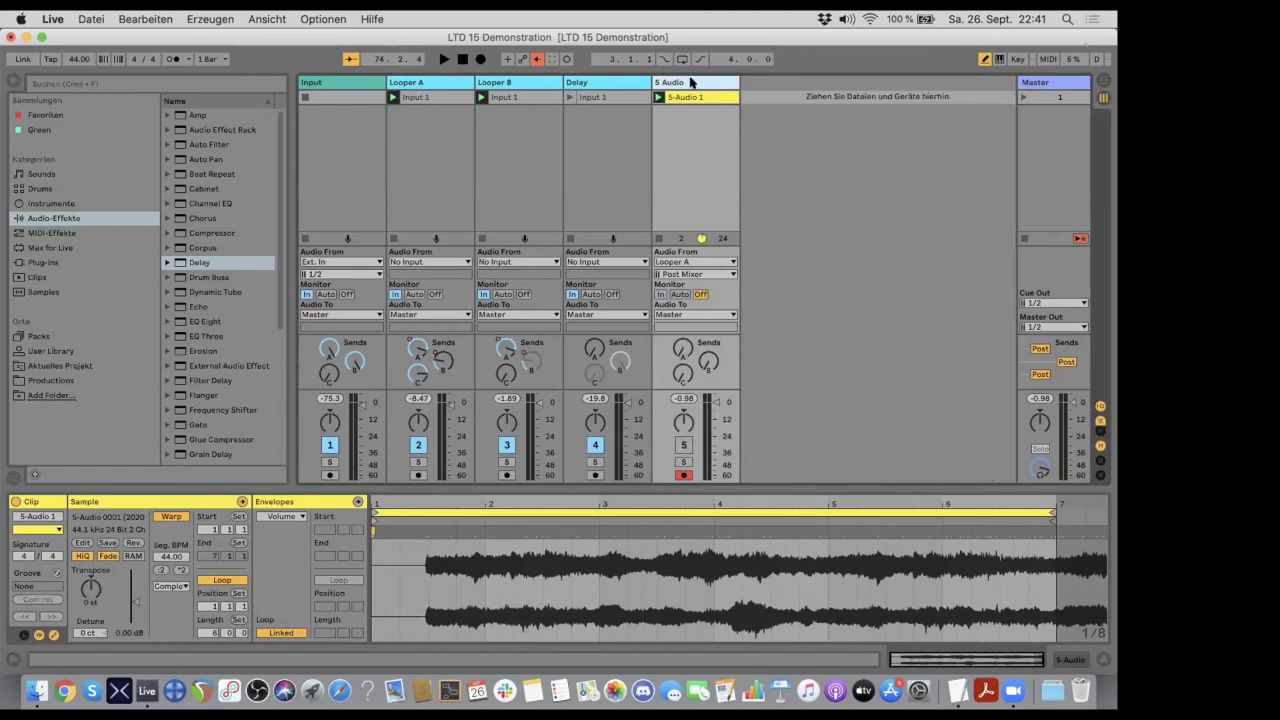
key("super+d")
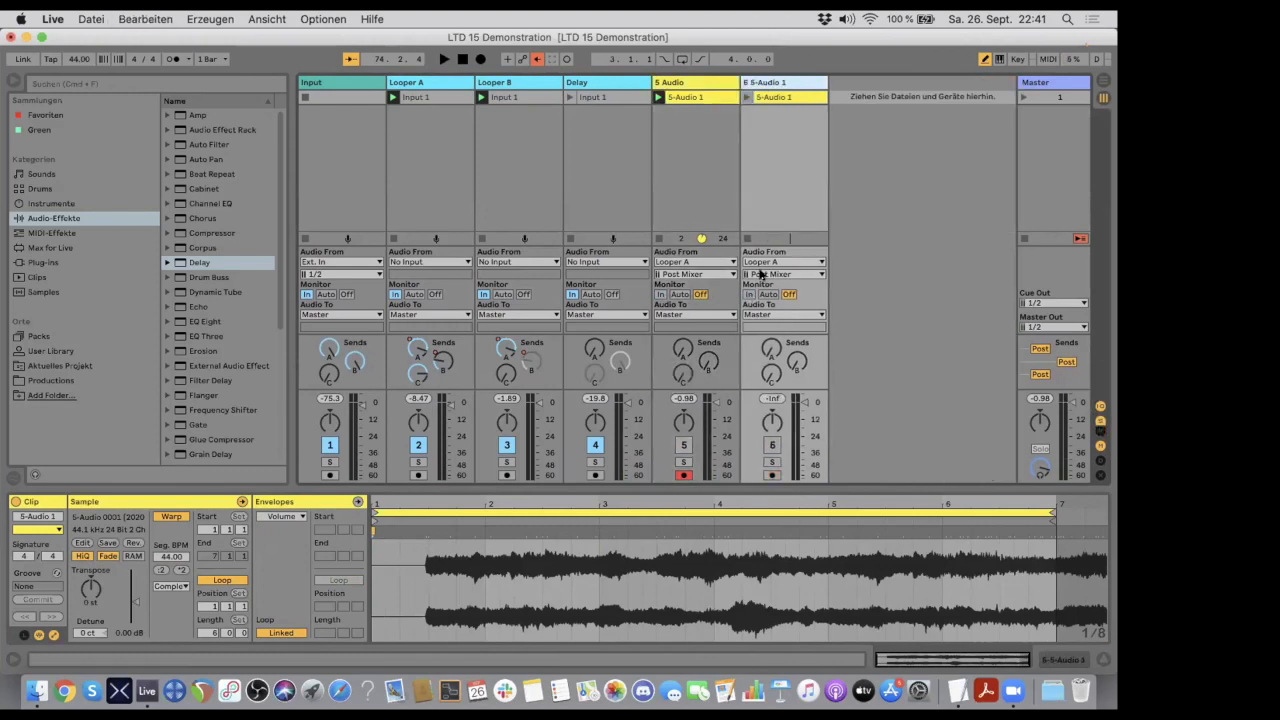
left_click(766, 261)
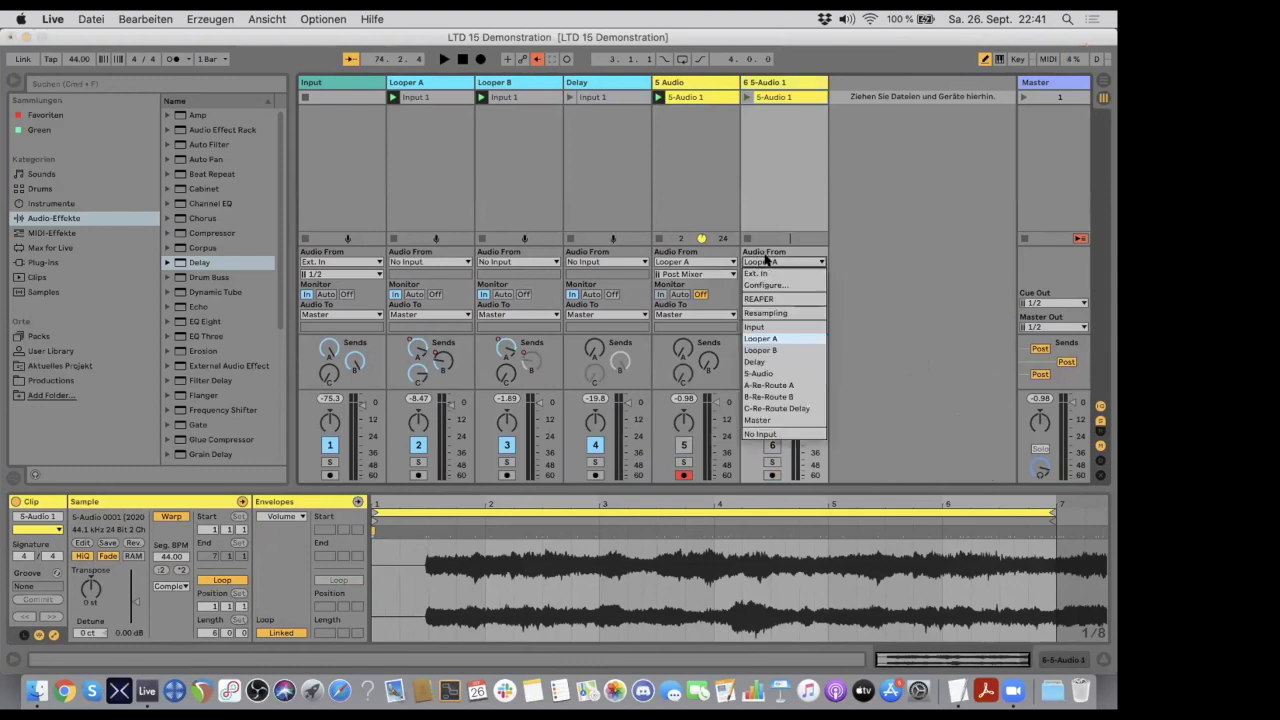
left_click(782, 352)
- Duplicate the Looper B recording track and set the new copy's audio source to Delay
key("super+d")
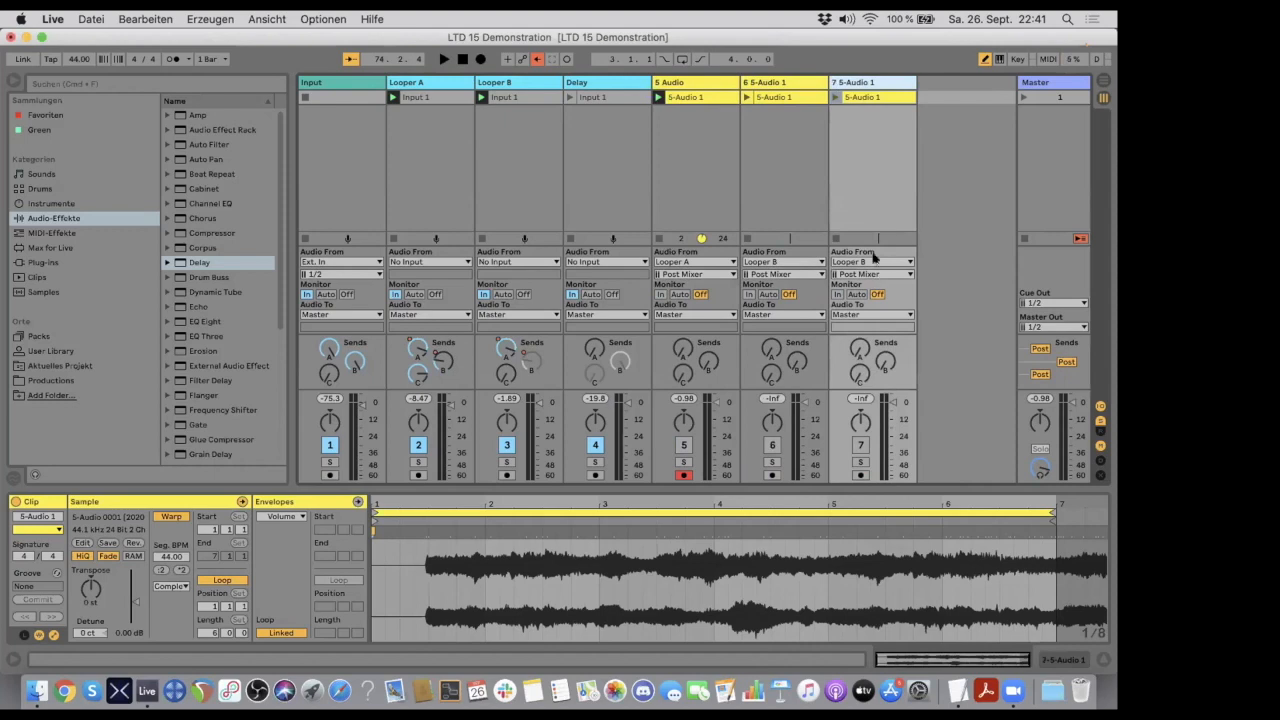
left_click(876, 261)
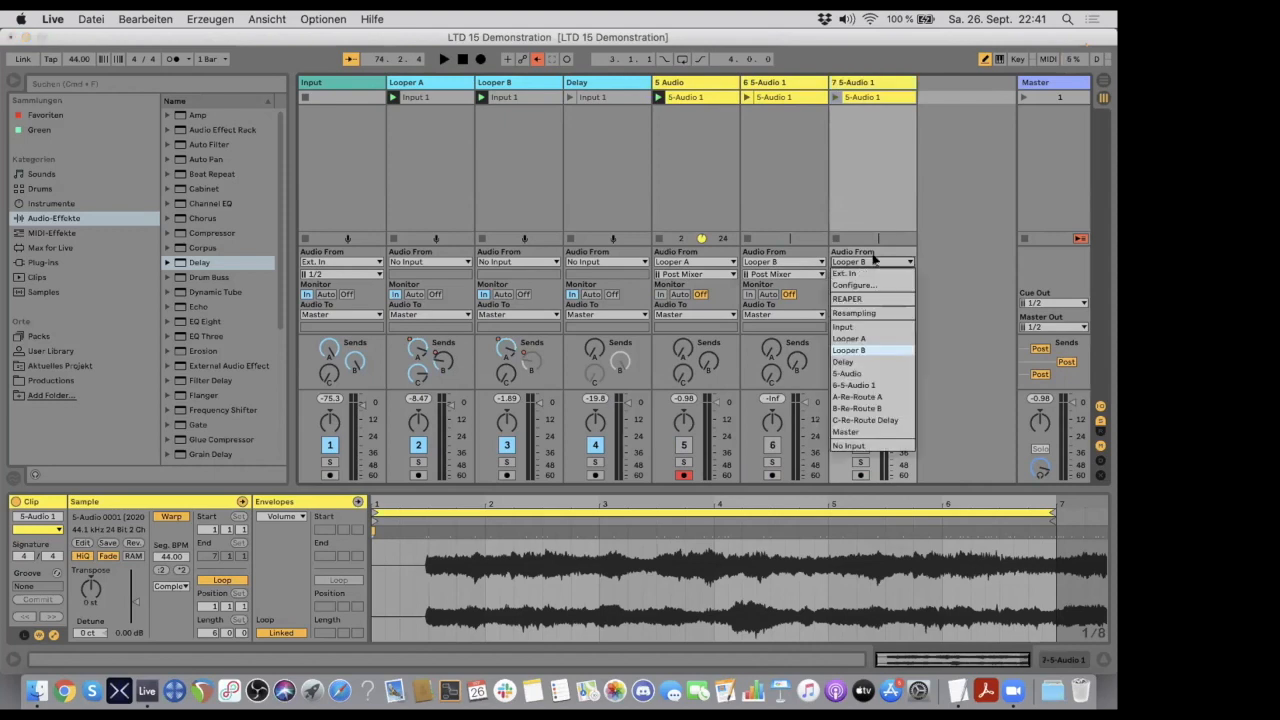
left_click(868, 362)
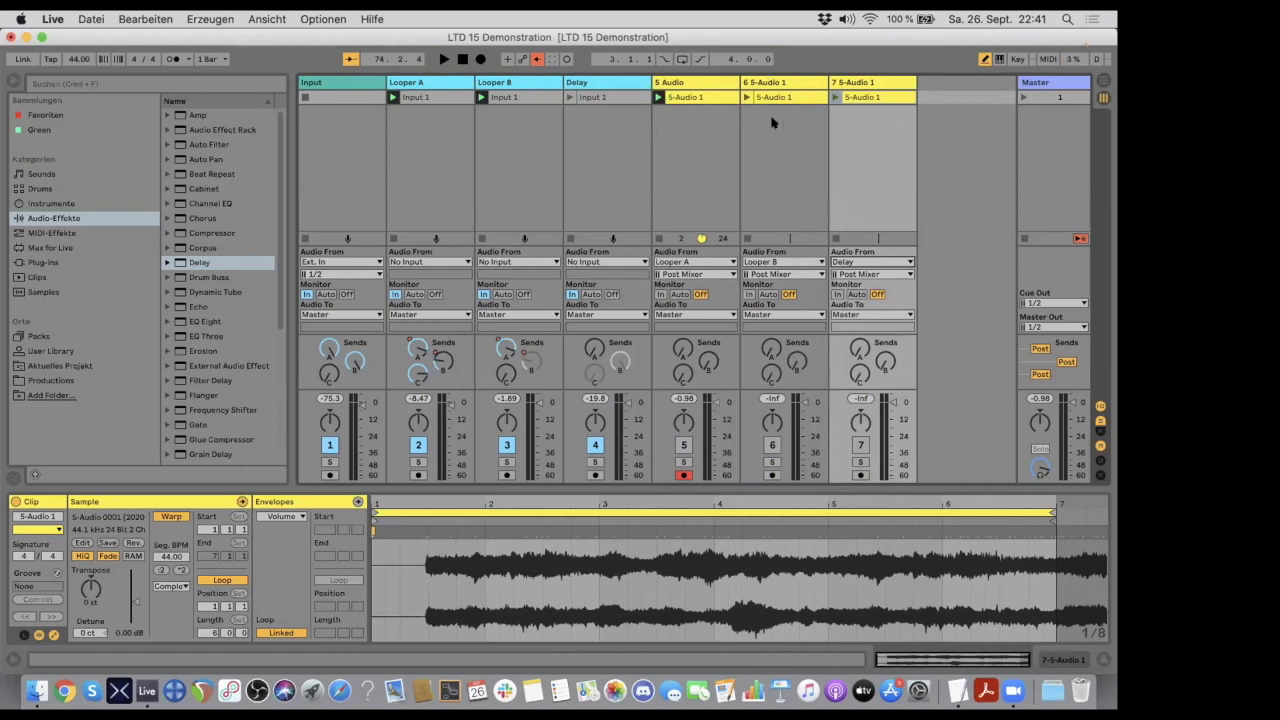
- Select recording tracks 5, 6 and 7 together and arm them all for recording
left_click(714, 84)
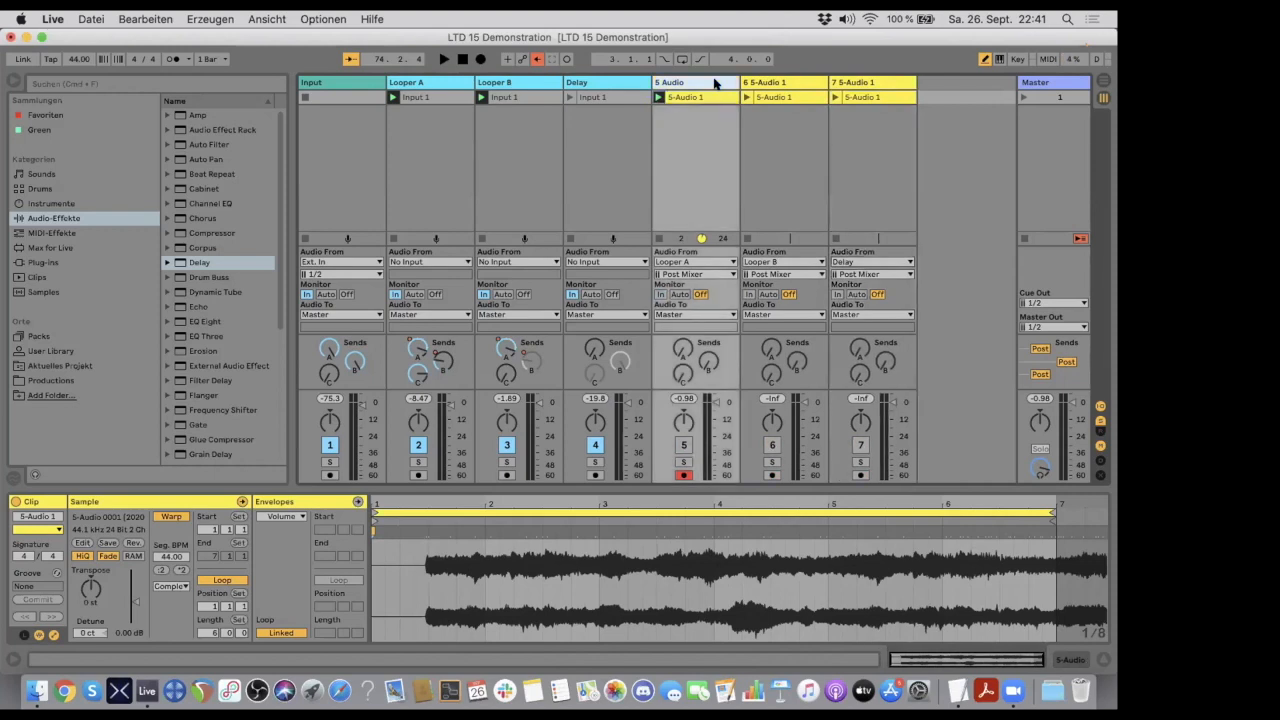
key("shift+Right")
key("shift+Right")
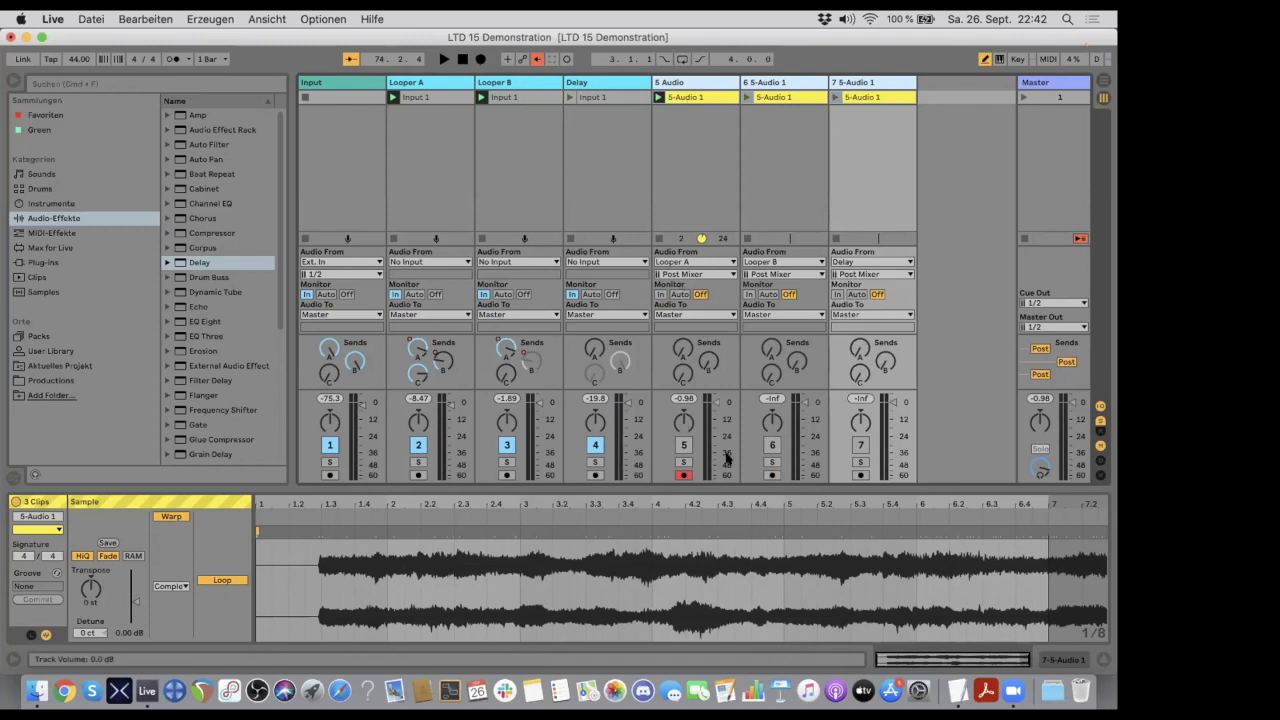
left_click(773, 474)
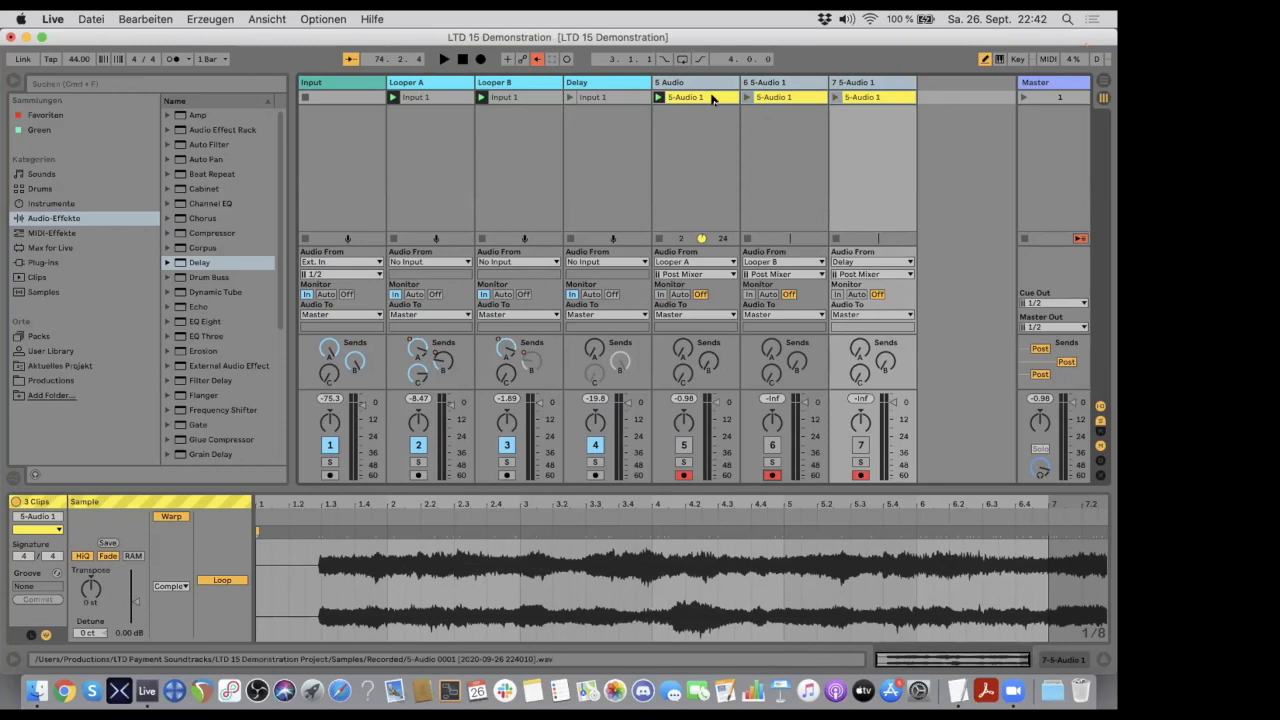
- Insert a second scene and remove its clip stop buttons on the Input, Looper A, Looper B and Delay tracks
right_click(1045, 97)
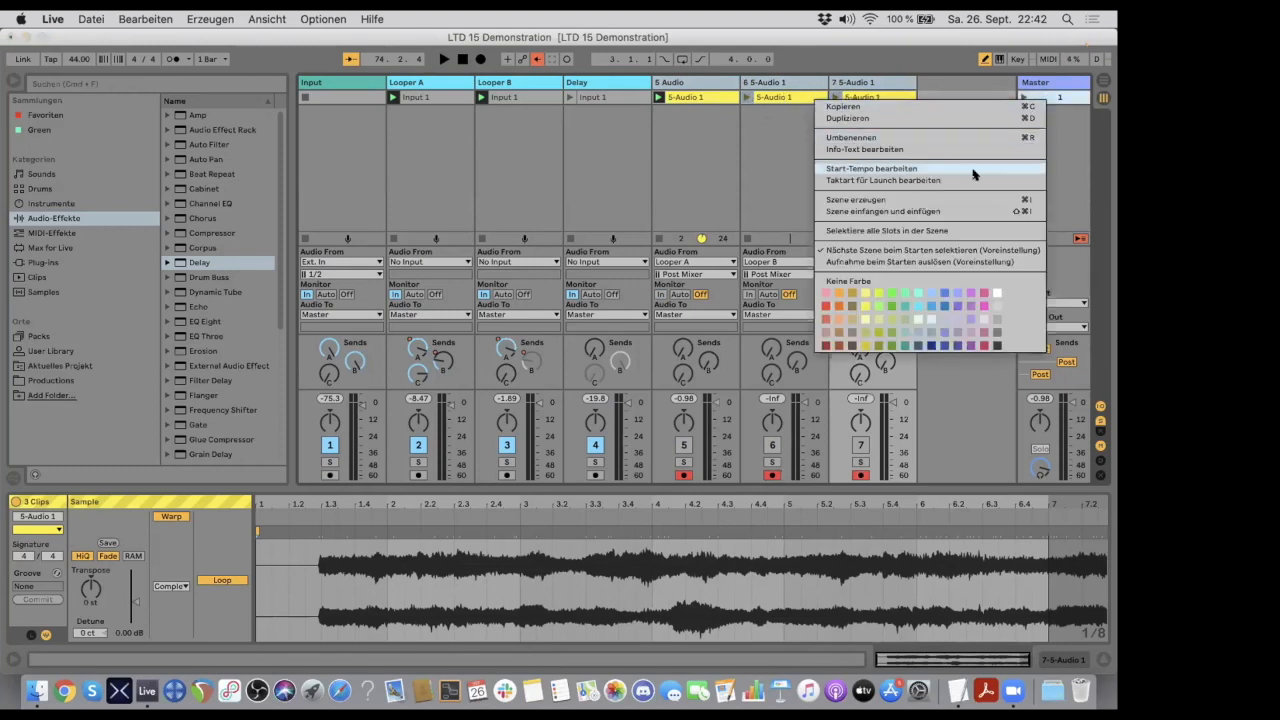
left_click(955, 199)
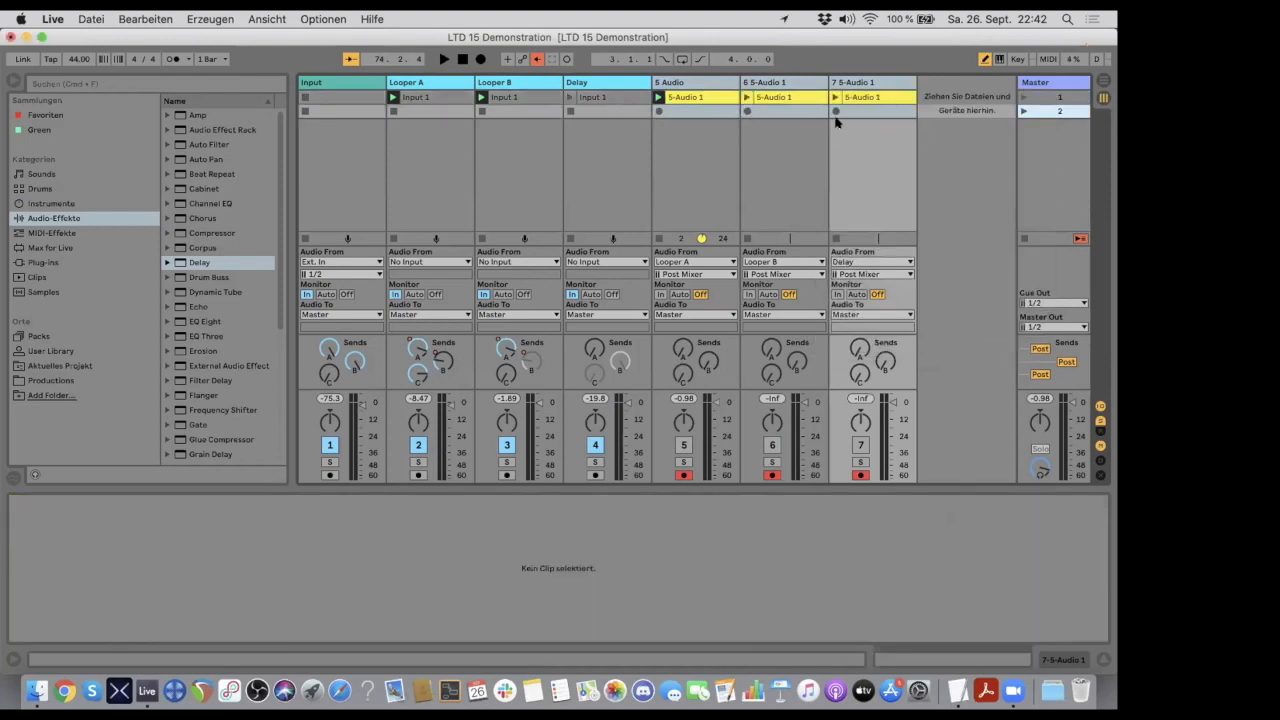
left_click(610, 112)
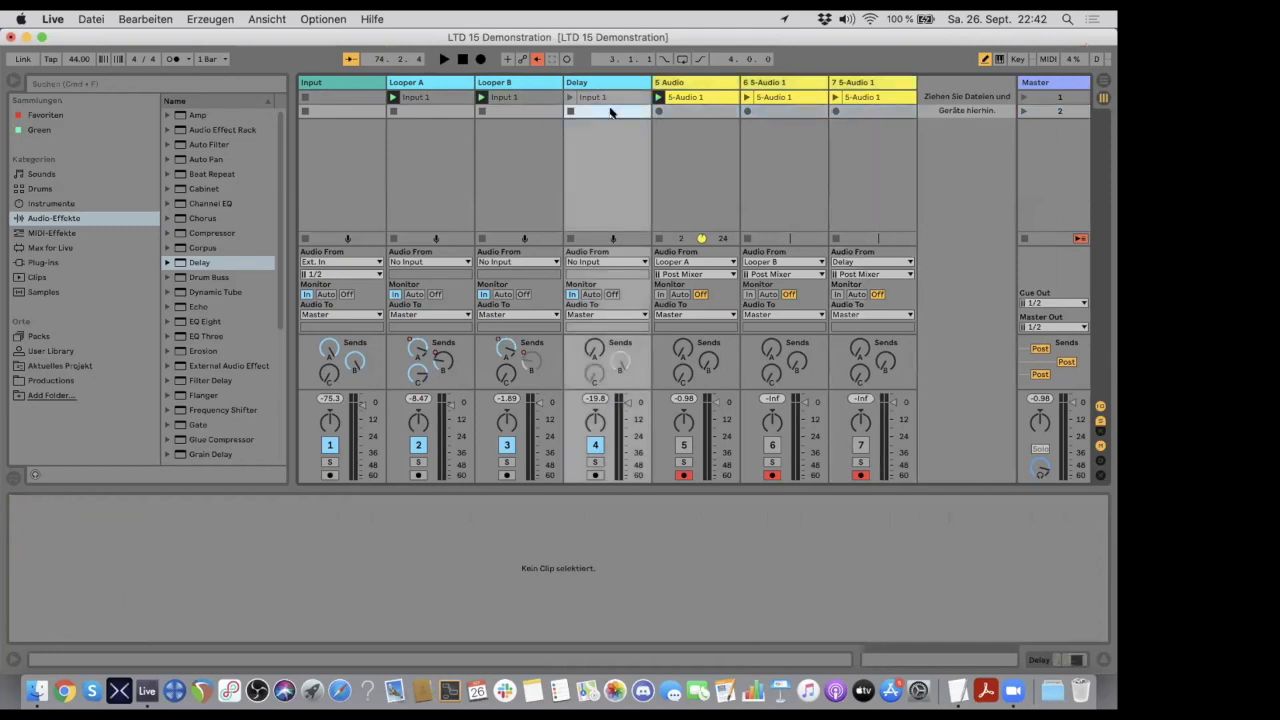
key("shift+Left")
key("shift+Left")
key("shift+Left")
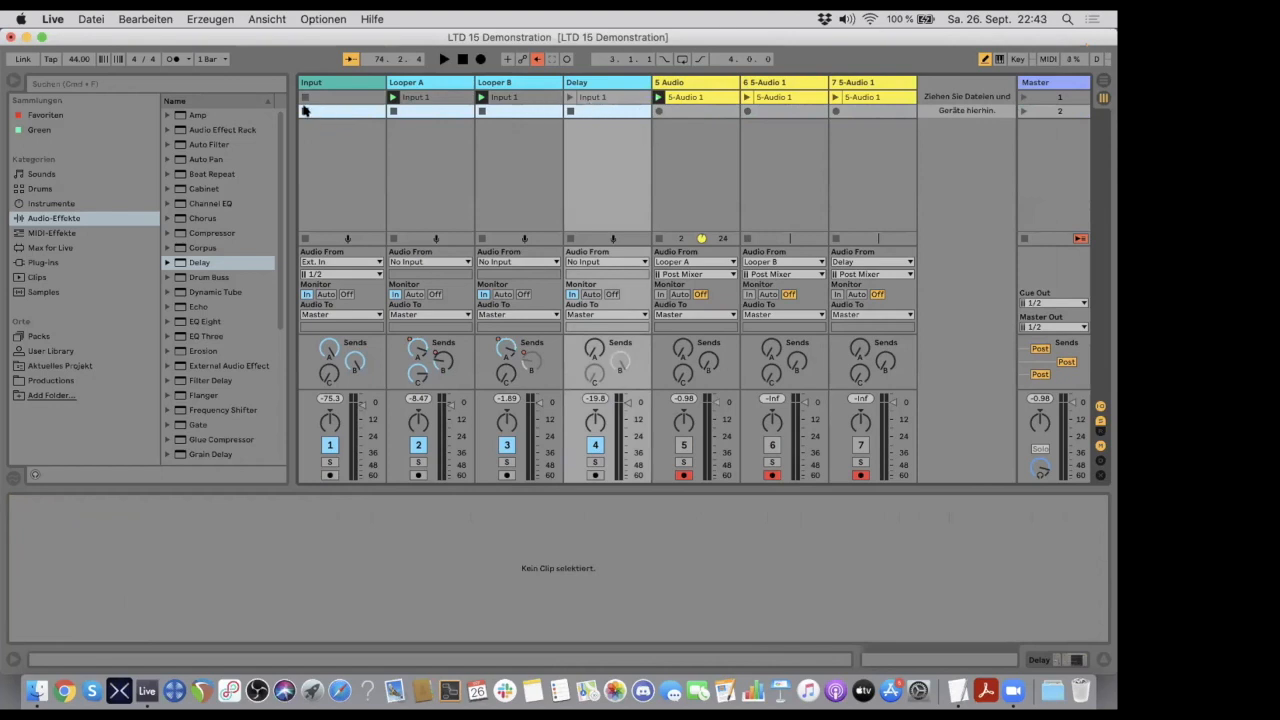
right_click(593, 109)
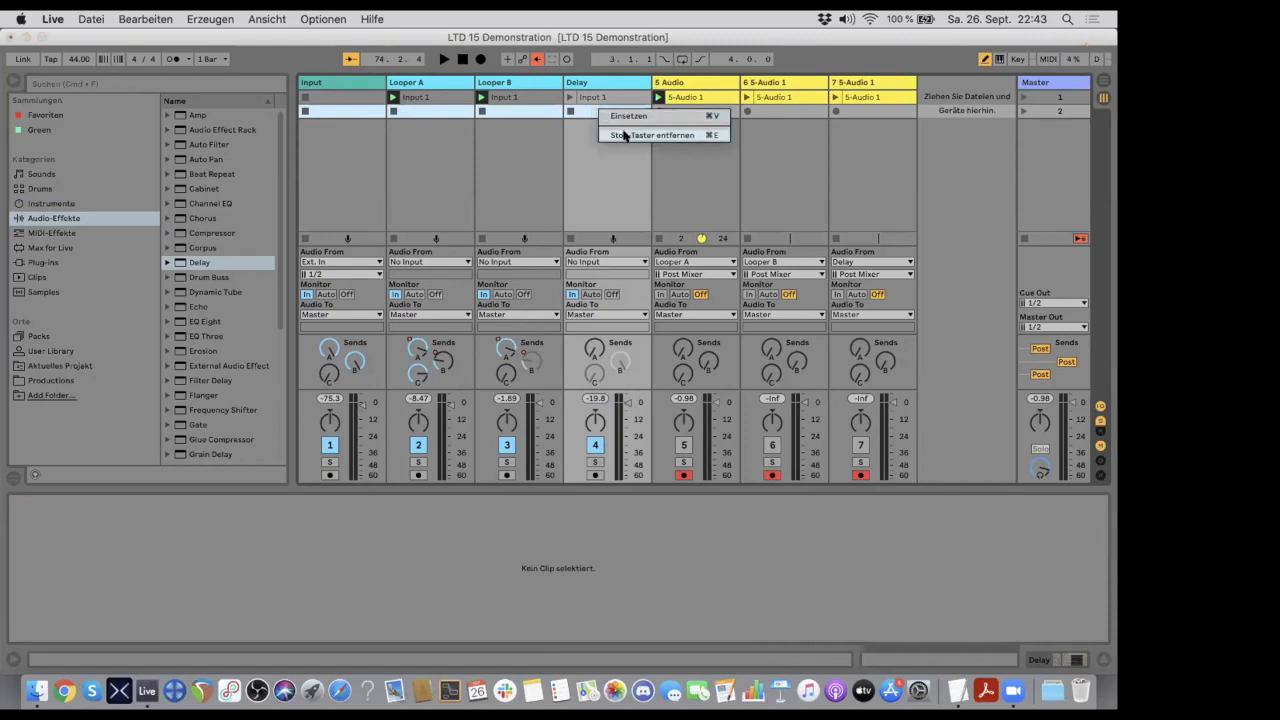
left_click(624, 136)
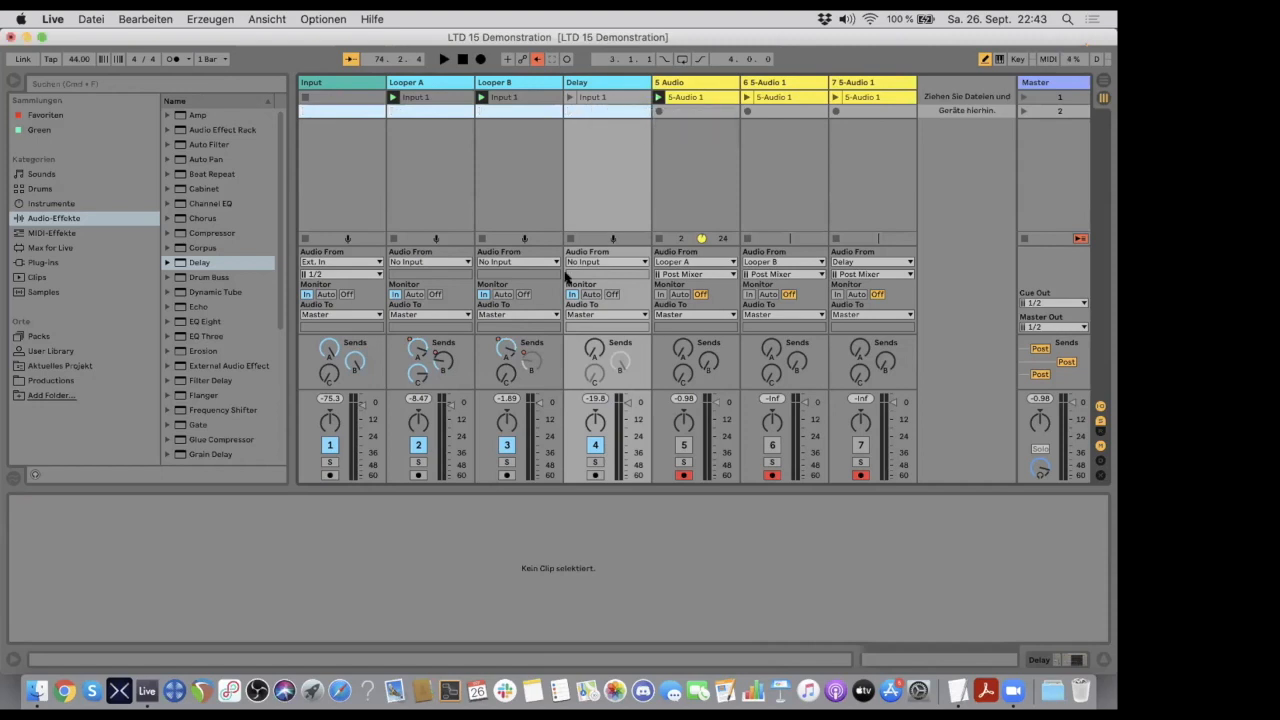
- Launch scene 2 and play the set from the start
left_click(1021, 111)
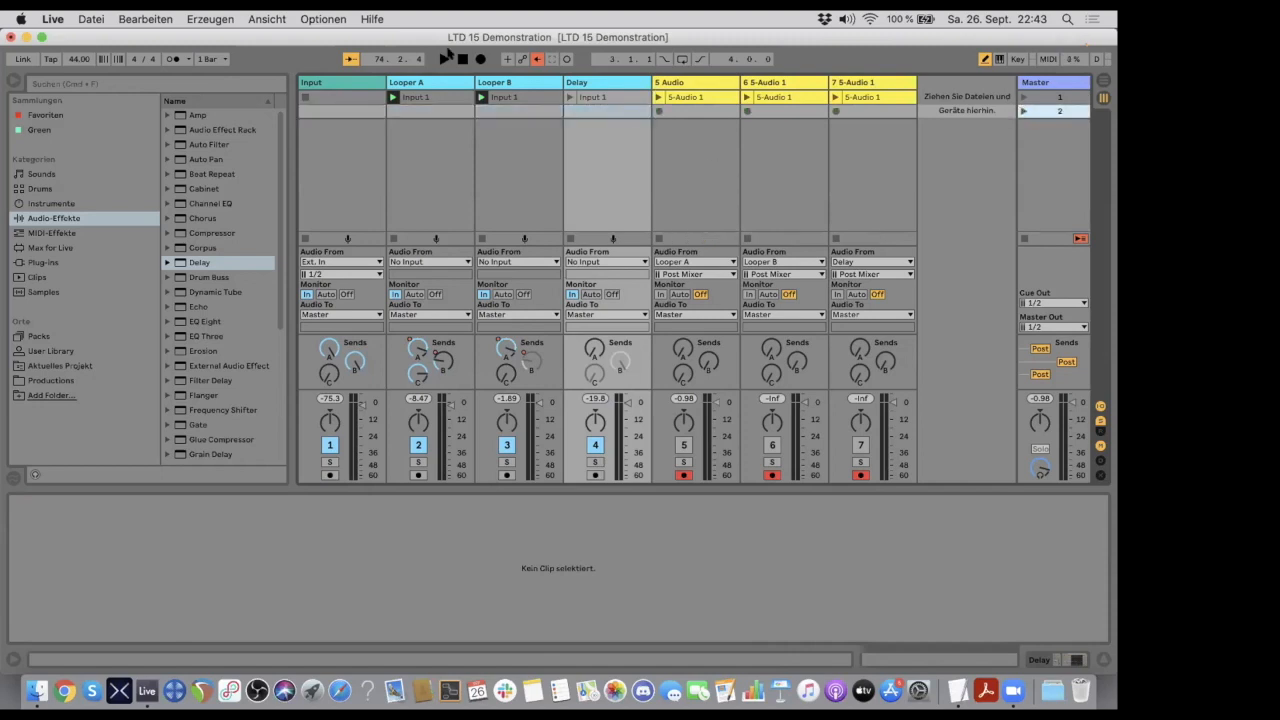
left_click(444, 59)
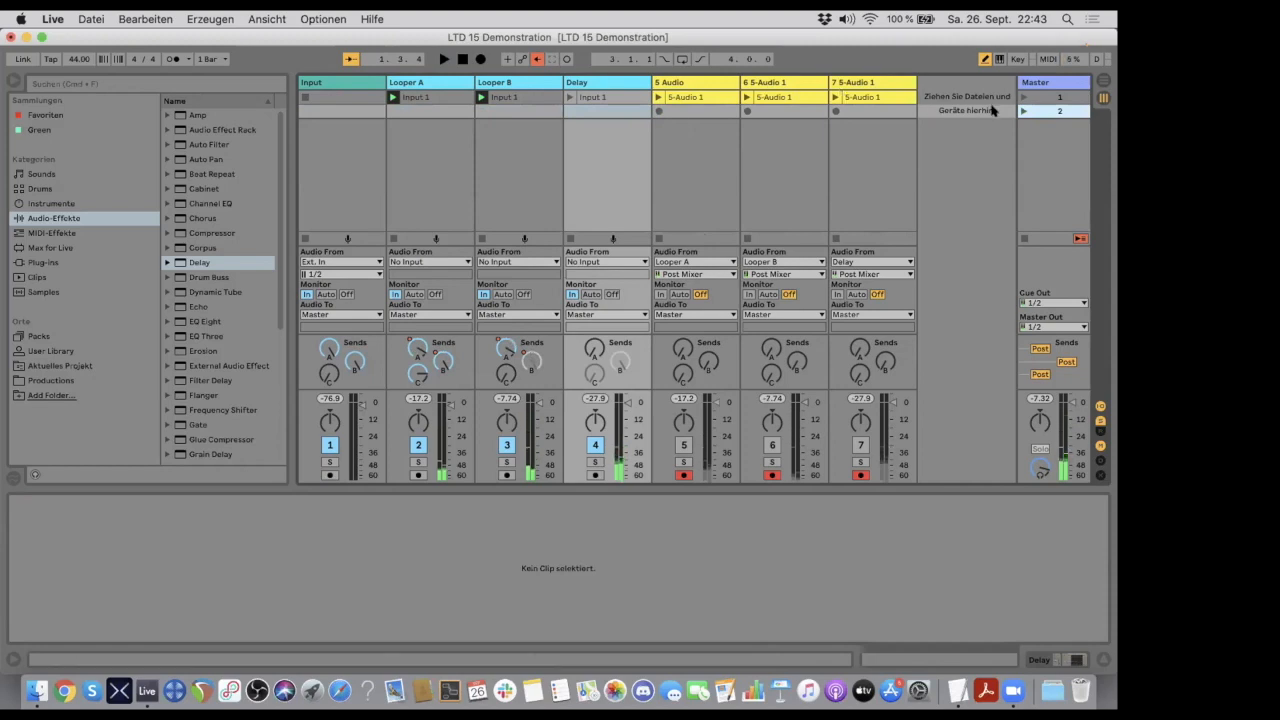
left_click(1022, 110)
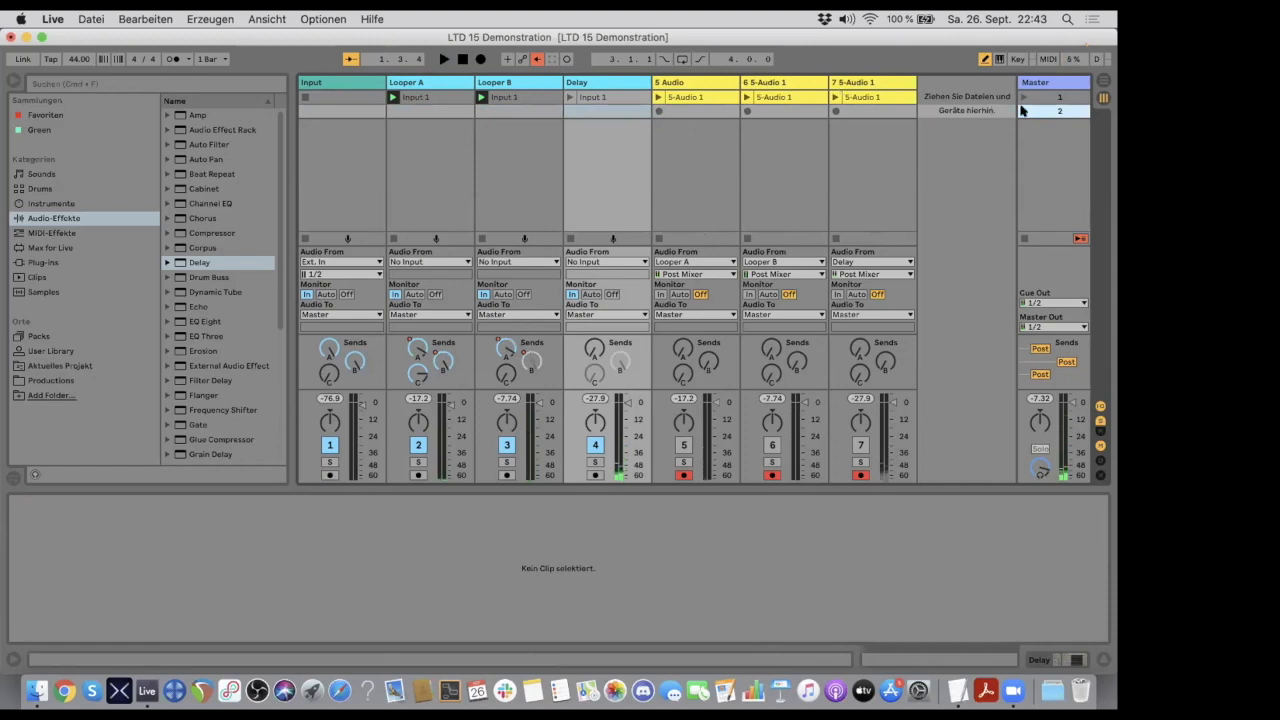
- Record into the arrangement, raise the Delay track's send A to about -9.2 dB, and show the Arrangement view
left_click(480, 59)
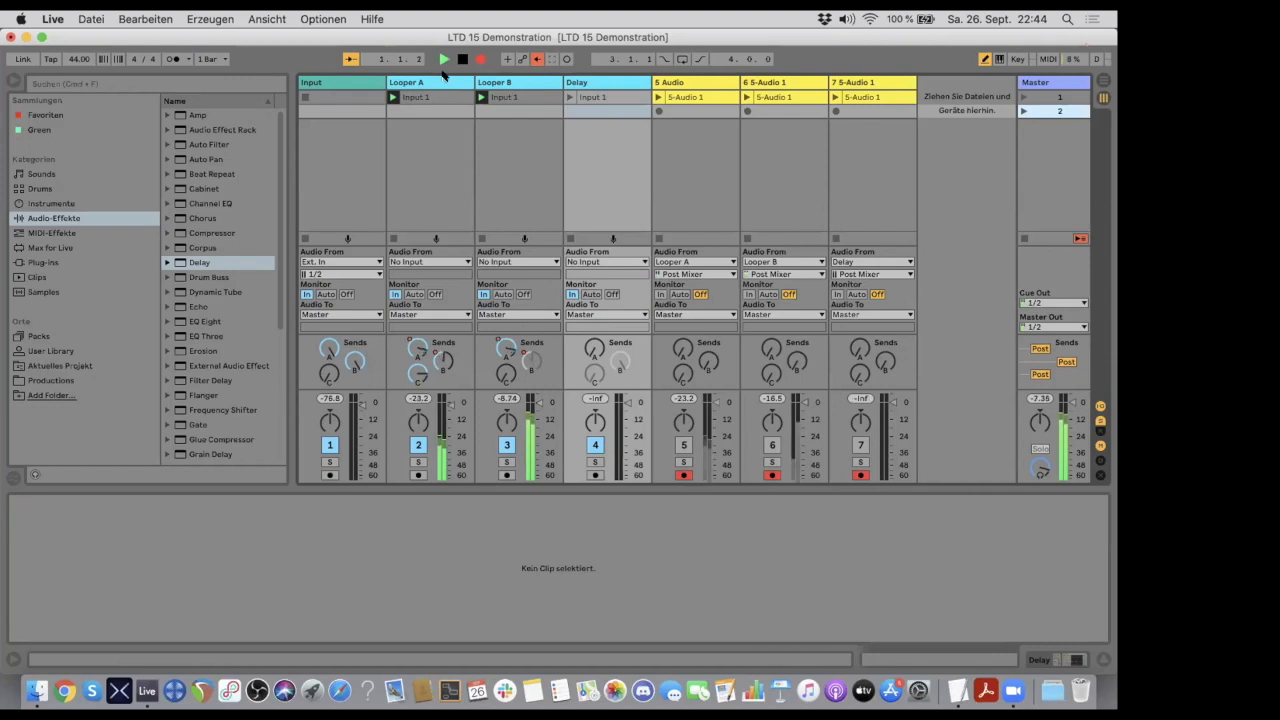
left_click_drag(591, 346, 591, 265)
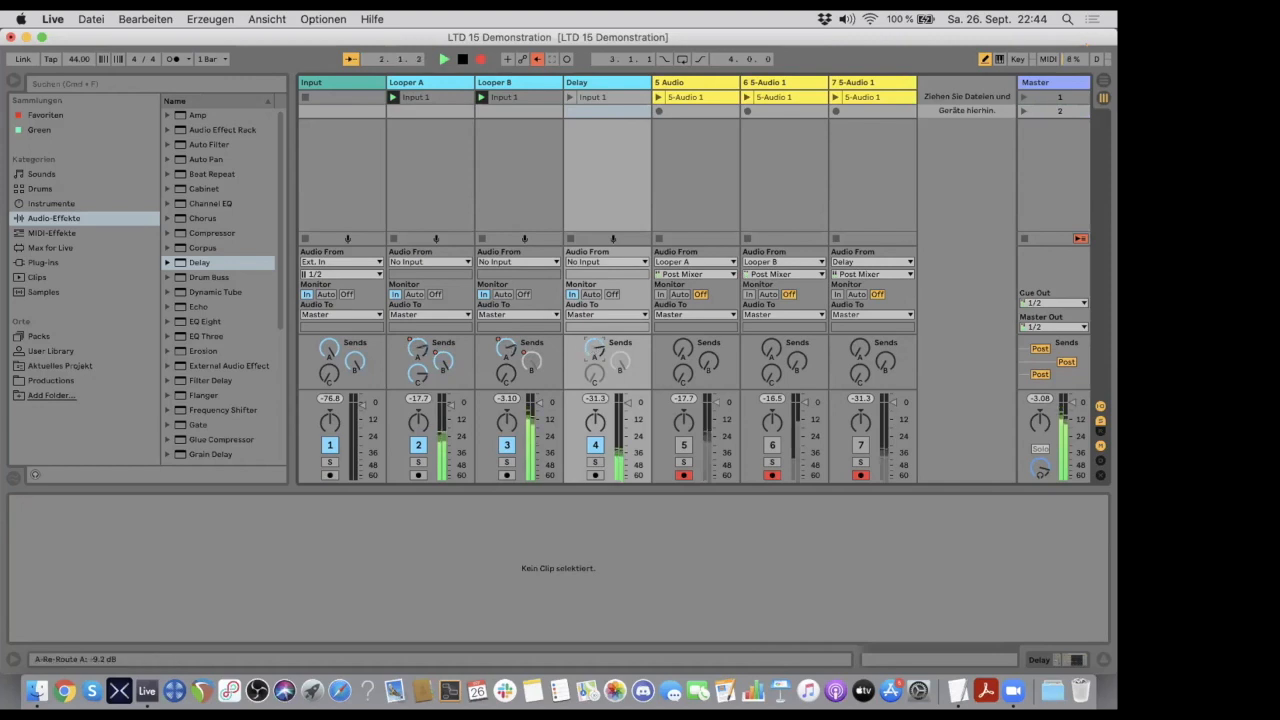
key("Tab")
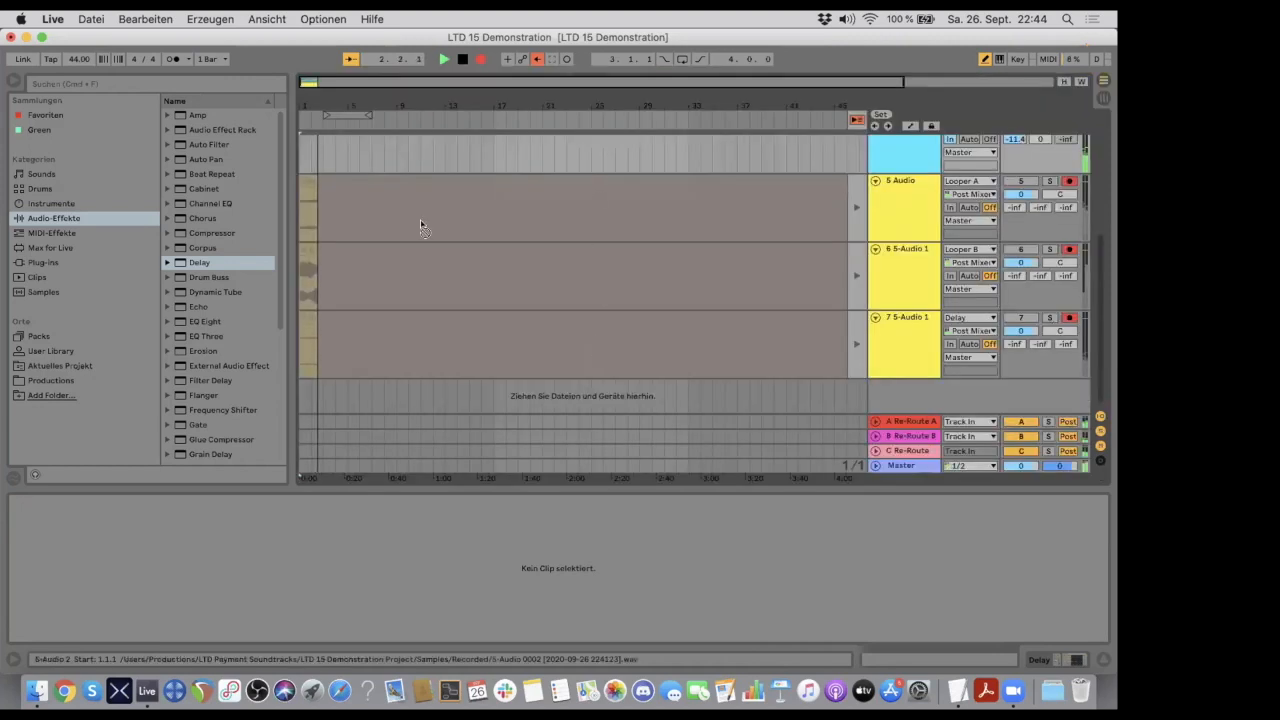
- Change track 5's volume to -4.2 dB while recording, and stop the transport
left_click_drag(1014, 195, 1014, 164)
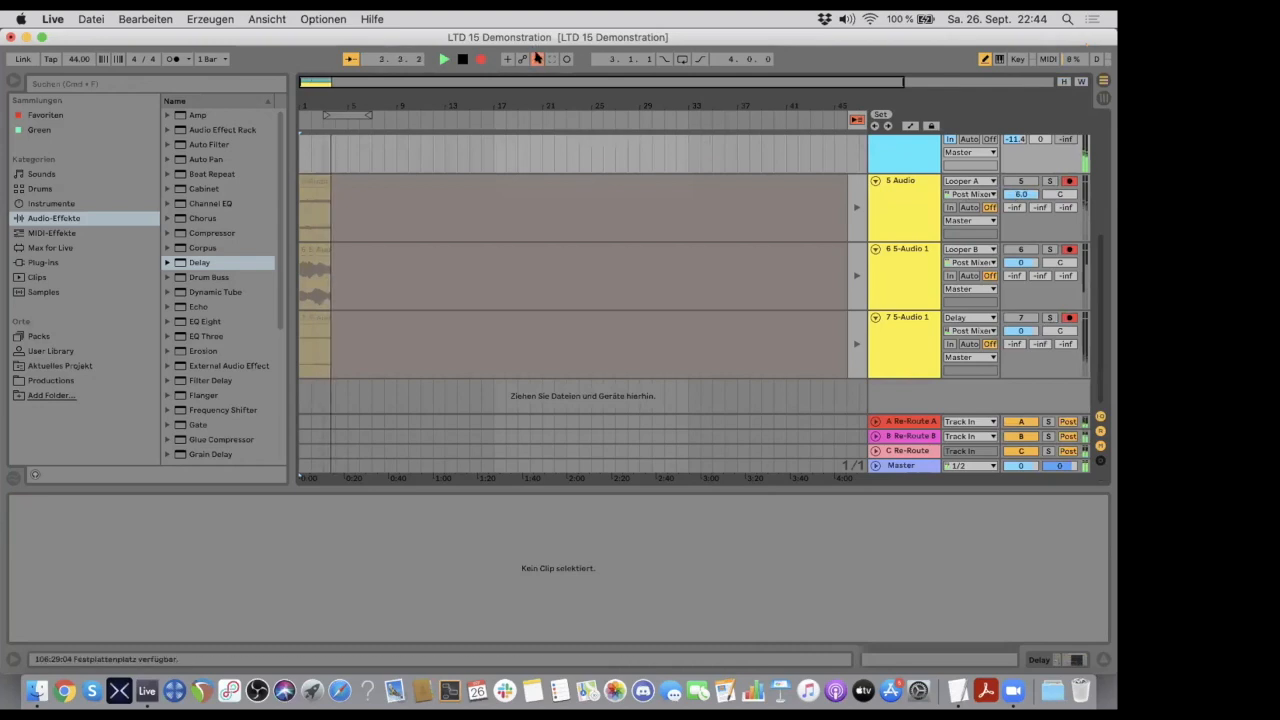
scroll(1024, 196, "down", 5)
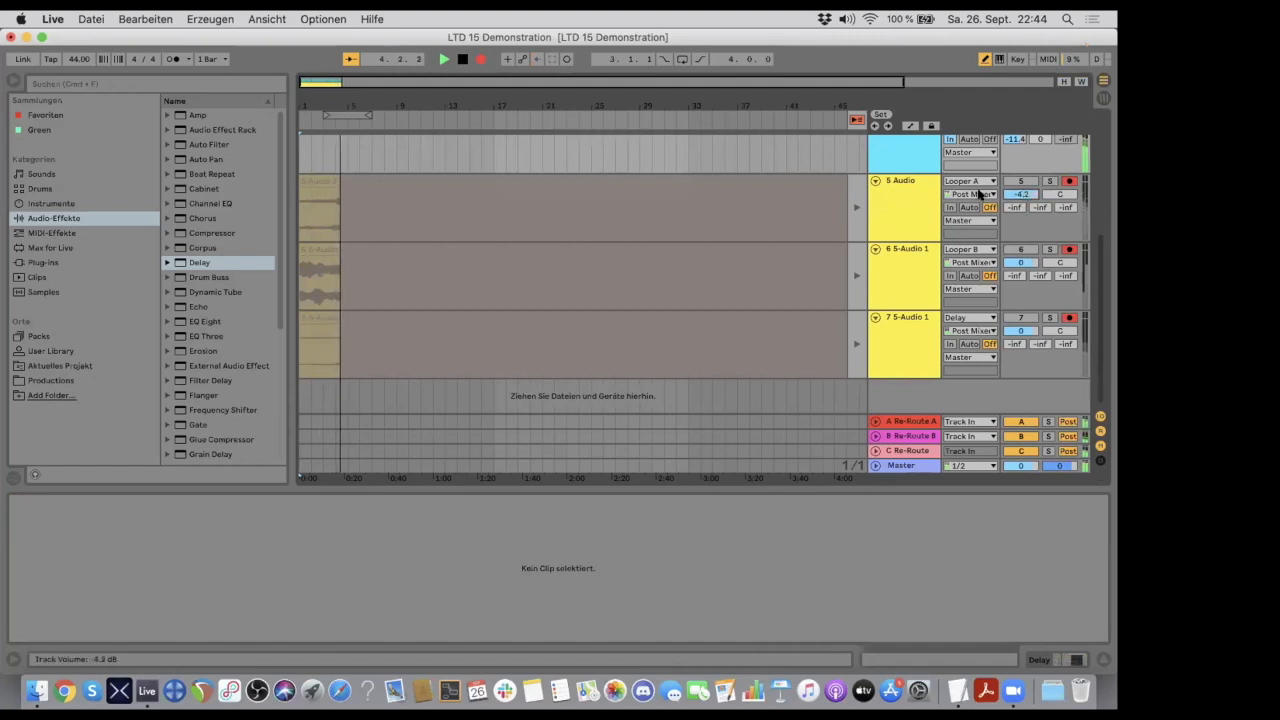
left_click(458, 59)
- Switch to Finder to check the project's recorded sample files, and return to Live's Session view
key("super+Tab")
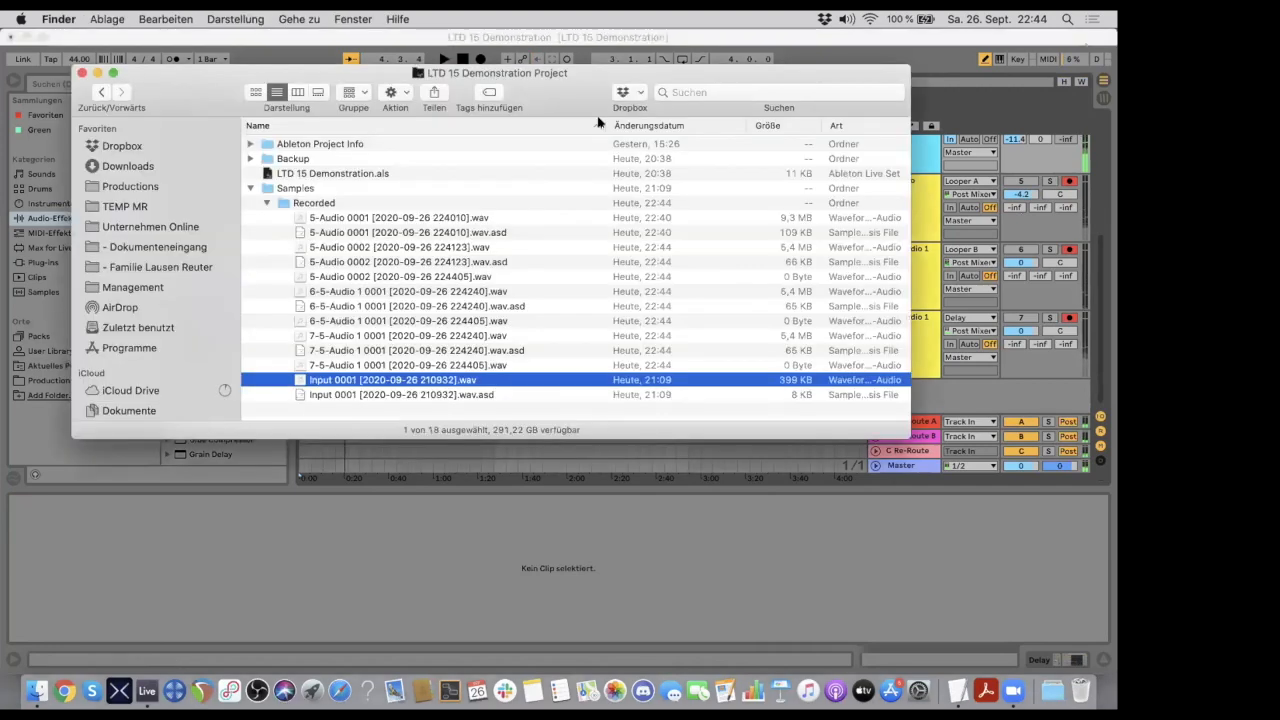
key("super+Tab")
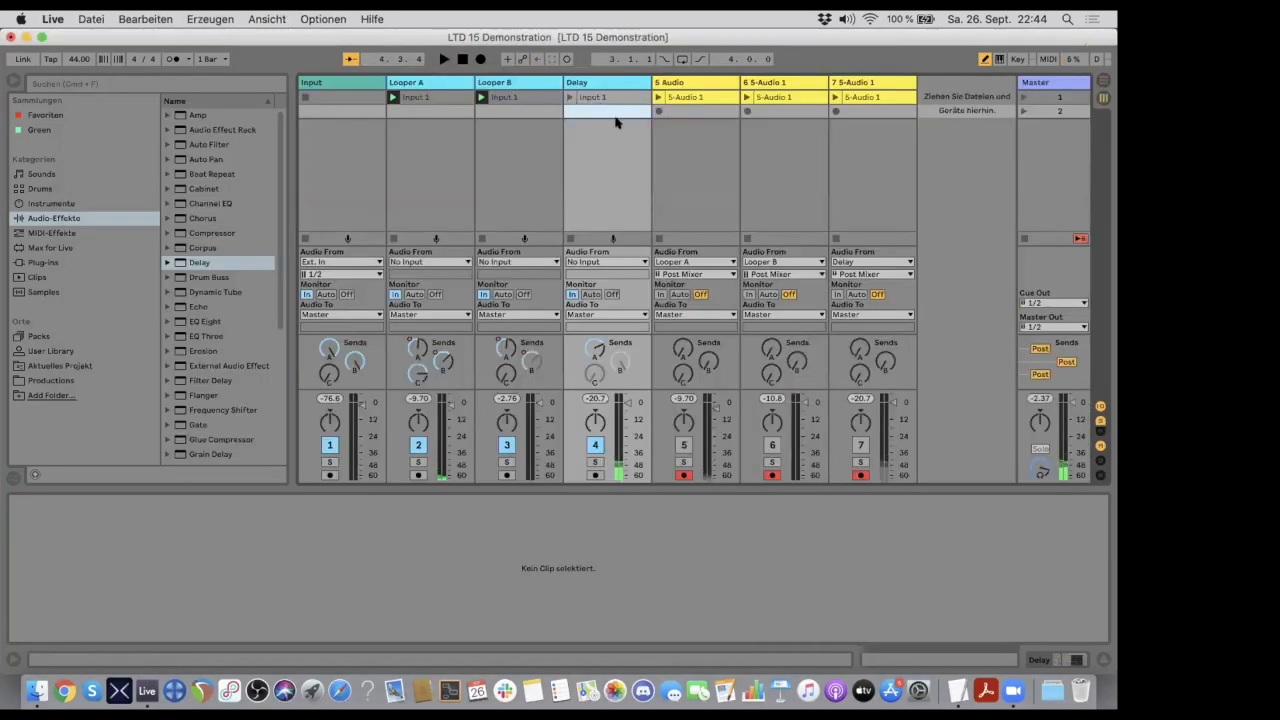
- Select the scene 2 slots on recording tracks 5, 6 and 7, and raise track 5's send A slightly
left_click(690, 112)
key("shift+Right")
key("shift+Right")
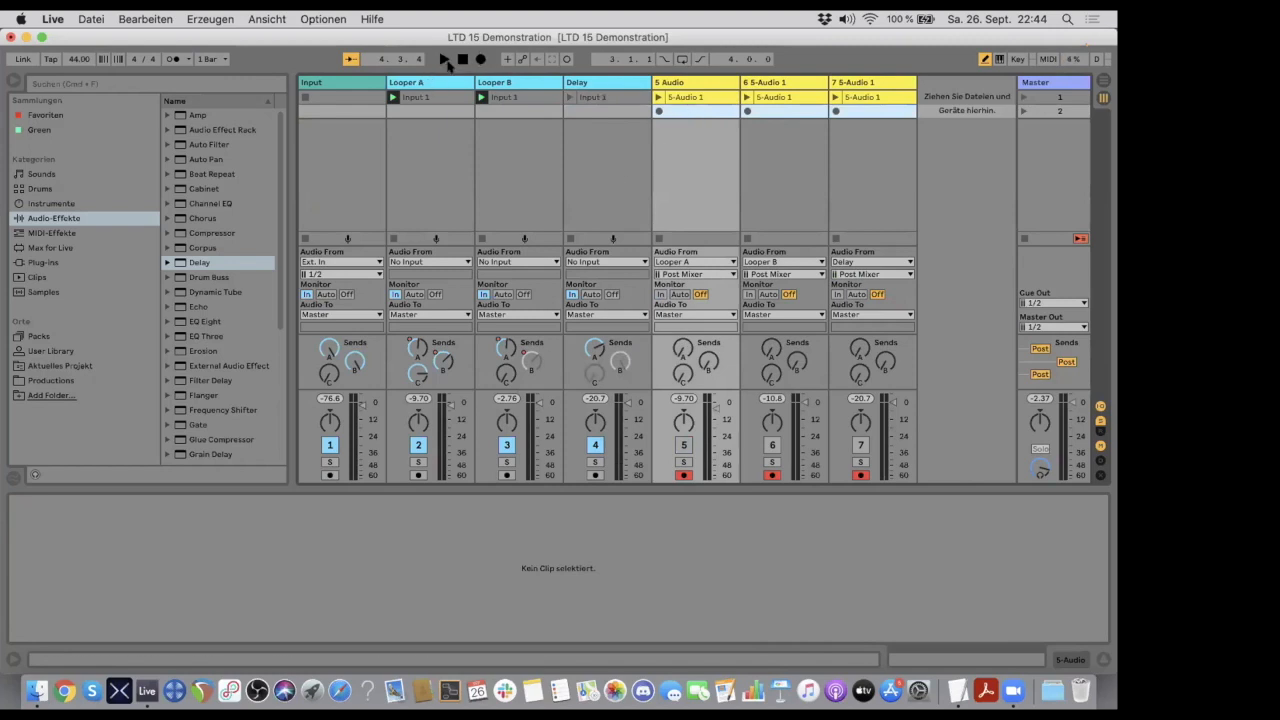
left_click_drag(676, 346, 676, 318)
- Delete scene 2 from the set
left_click(673, 110)
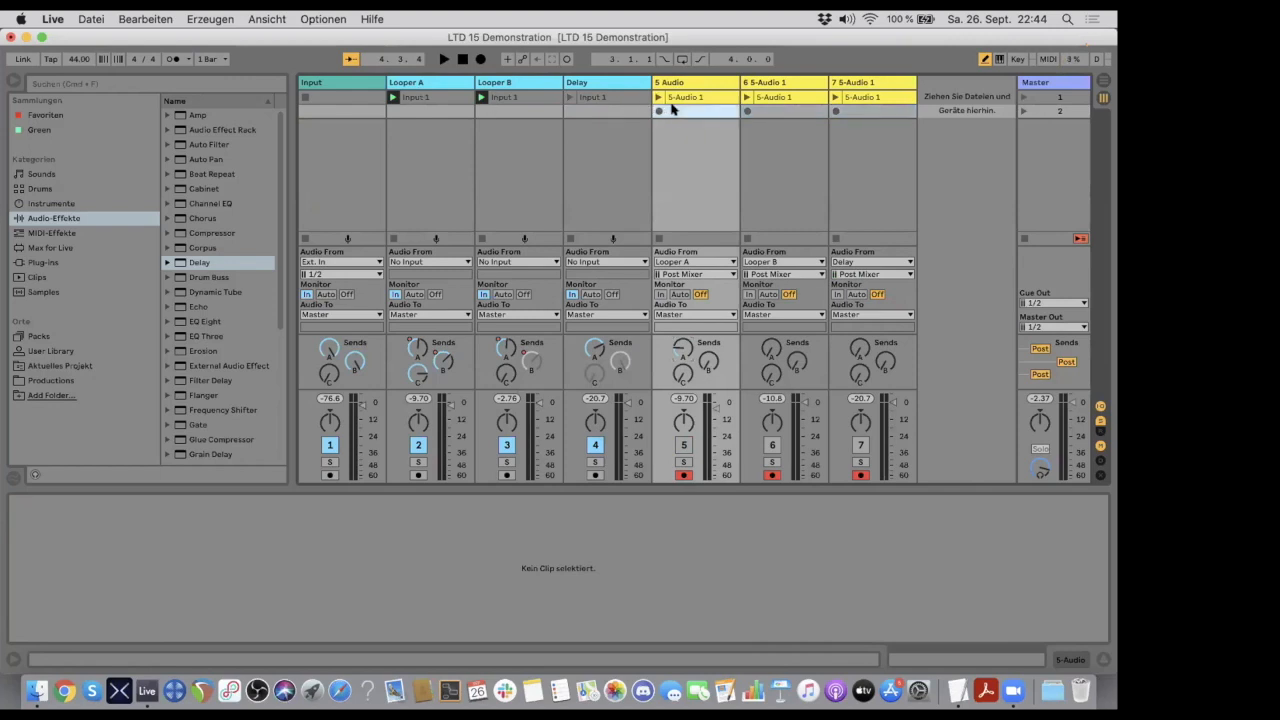
key("shift+Right")
key("shift+Right")
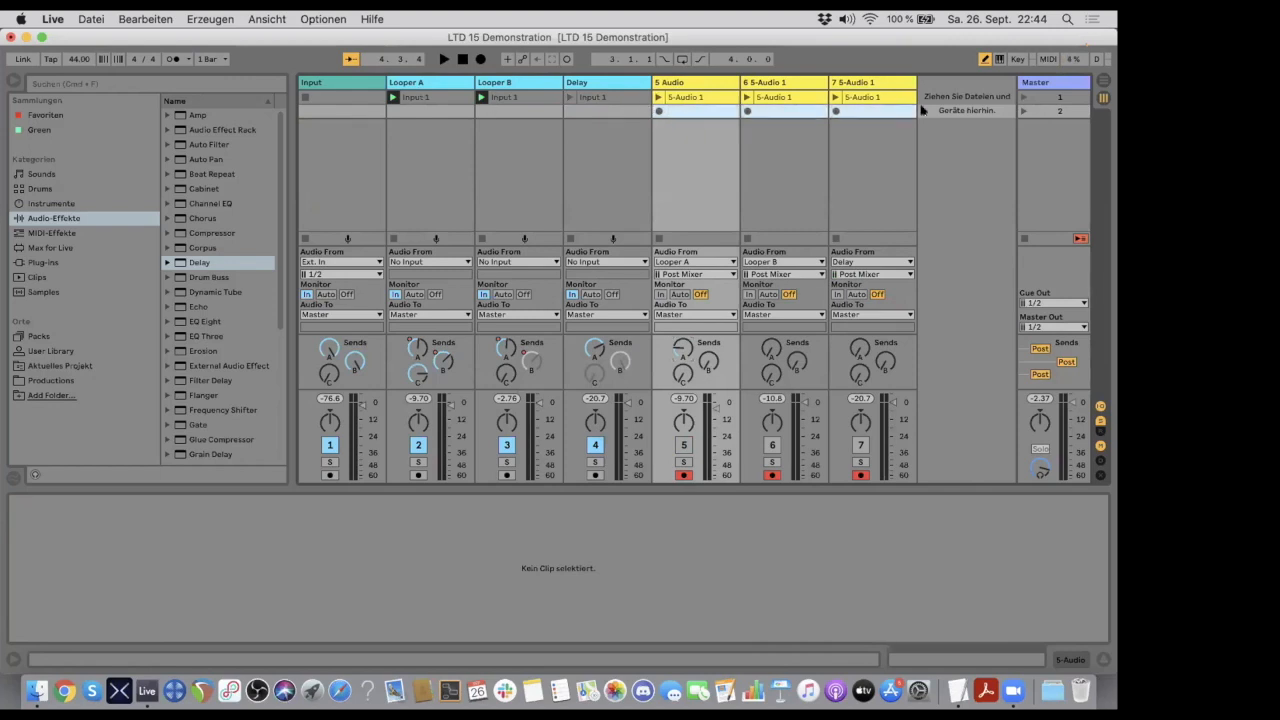
left_click(1053, 111)
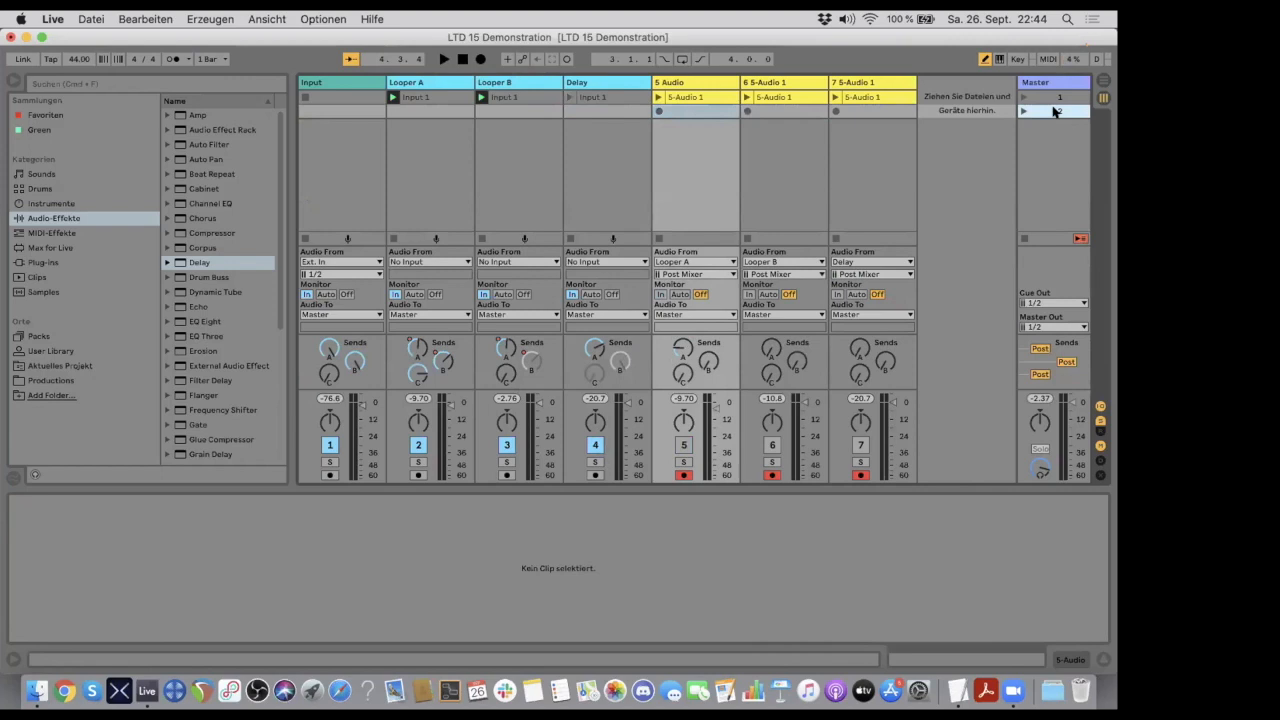
key("Delete")
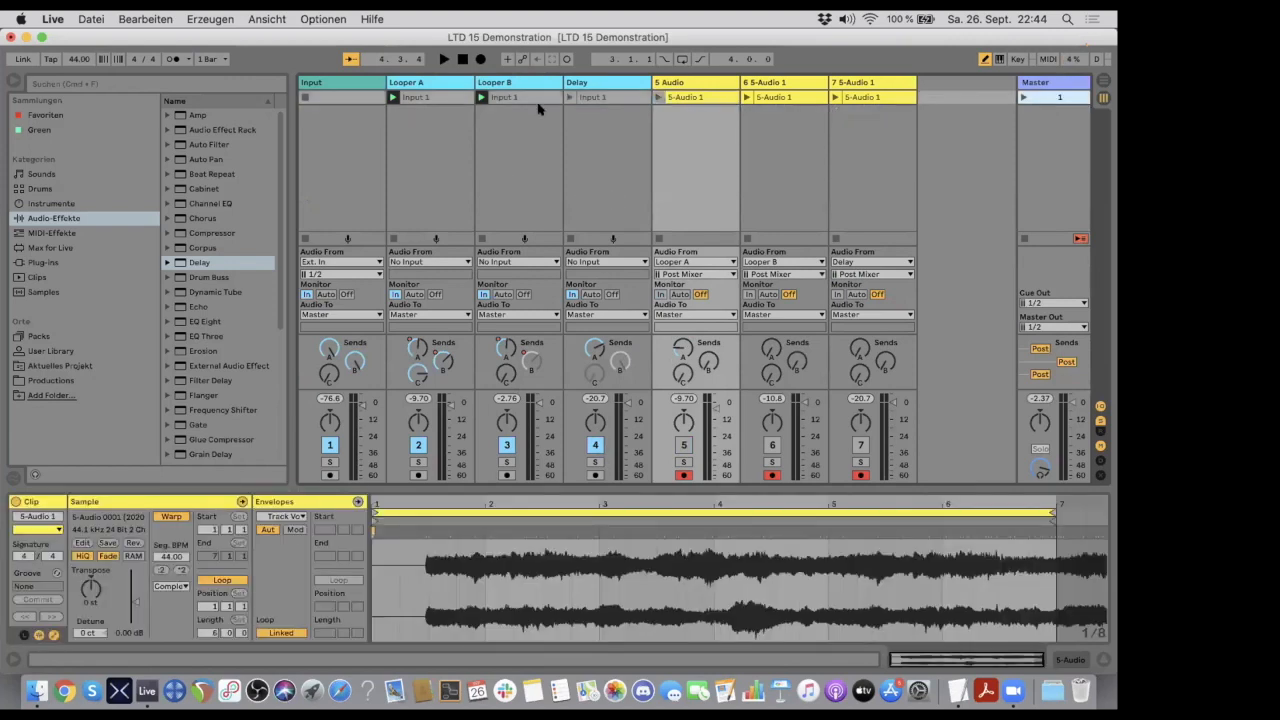
- Widen the browser slightly and look through its list of audio effects
left_click(345, 97)
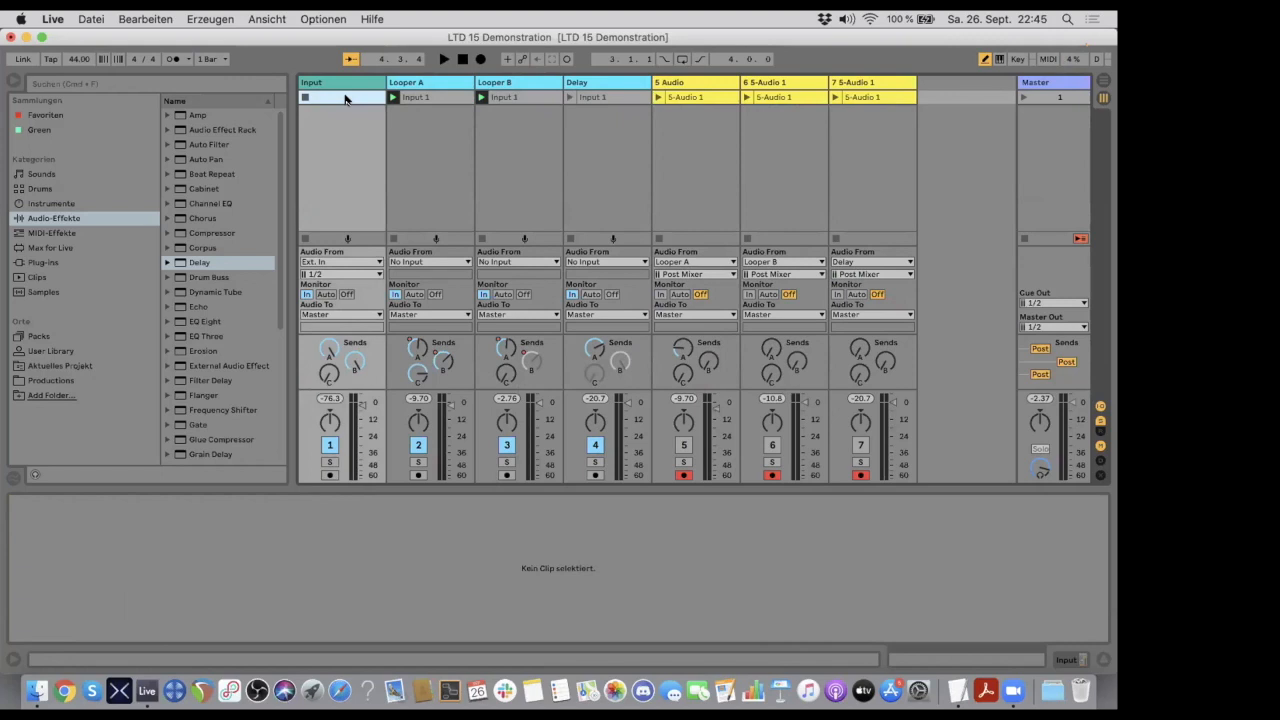
left_click_drag(292, 149, 297, 110)
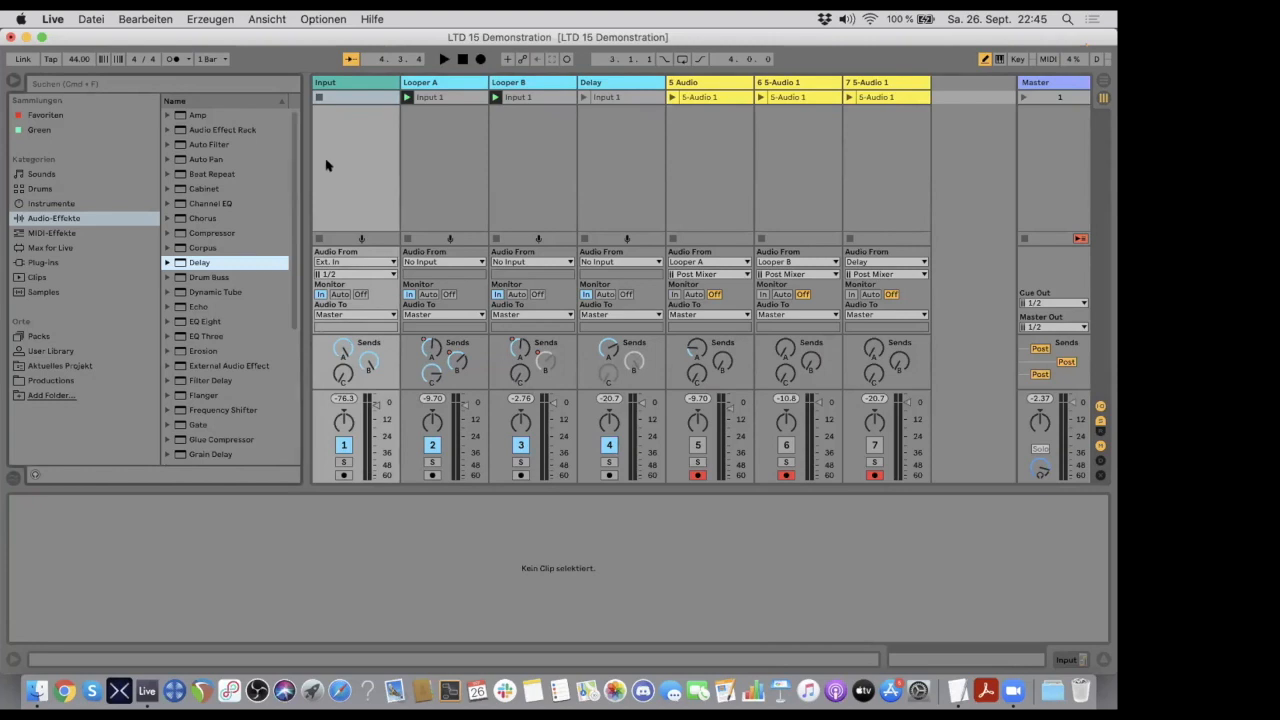
mouse_move(301, 161)
left_mouse_down()
mouse_move(371, 167)
mouse_move(288, 168)
mouse_move(322, 173)
mouse_move(297, 179)
left_mouse_up()
scroll(297, 179, "down", 3)
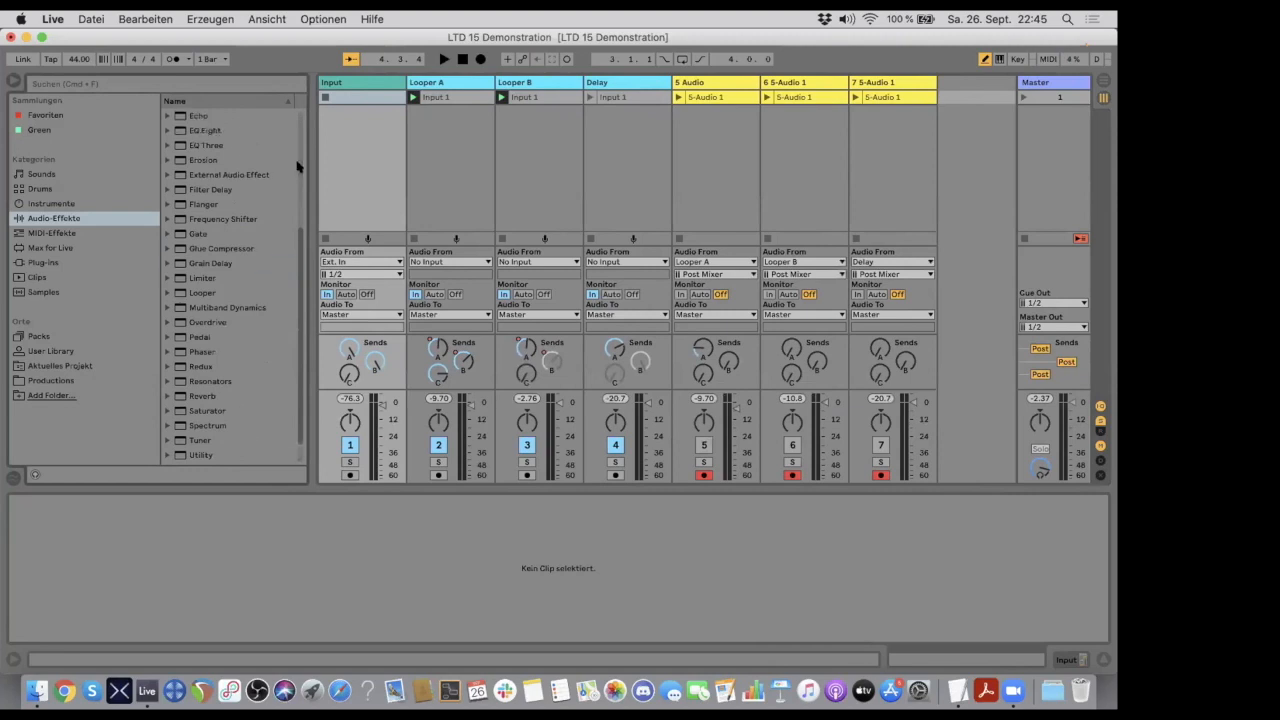
scroll(297, 166, "up", 3)
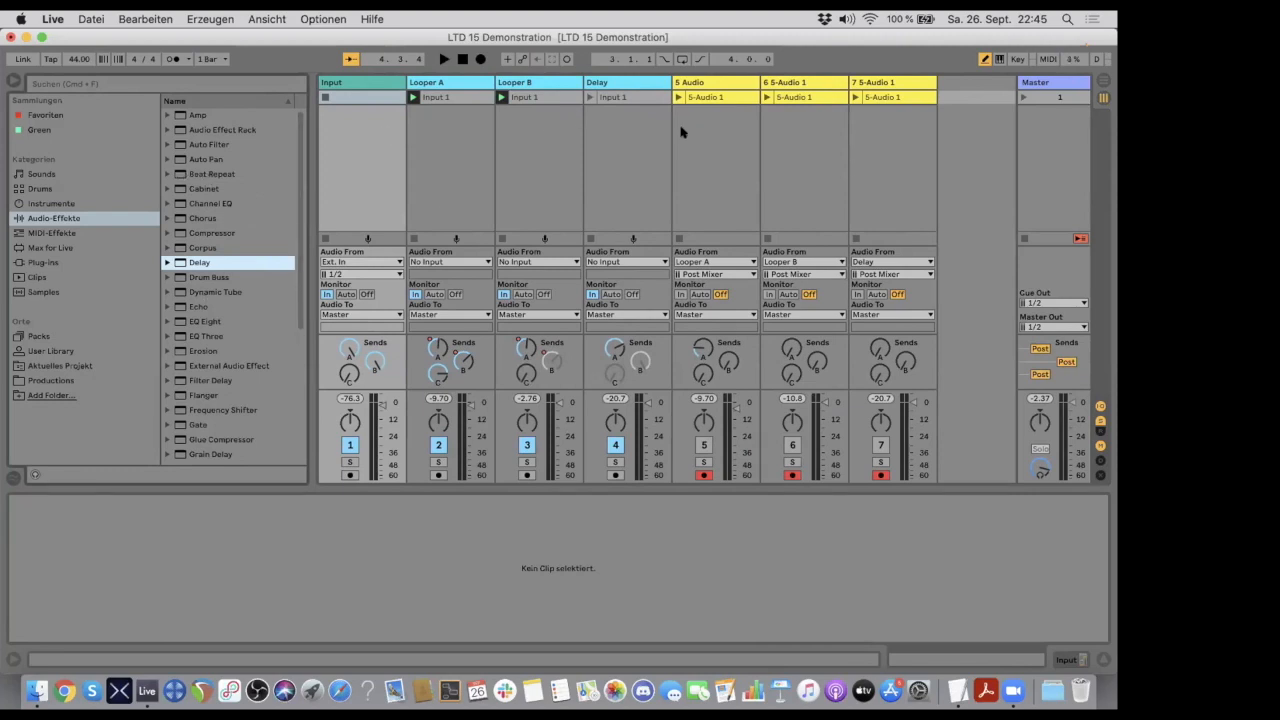
- Examine the Input 1 clips on Looper A and Looper B with their send envelopes
left_click(448, 96)
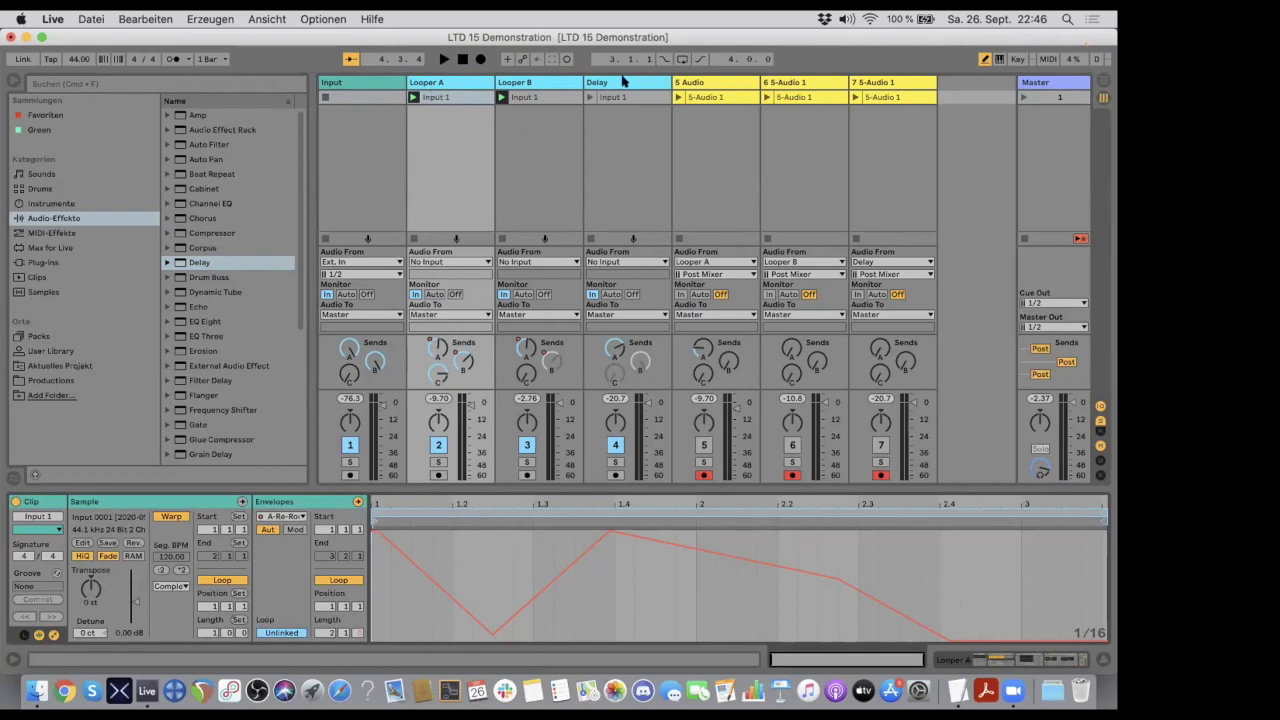
left_click(89, 19)
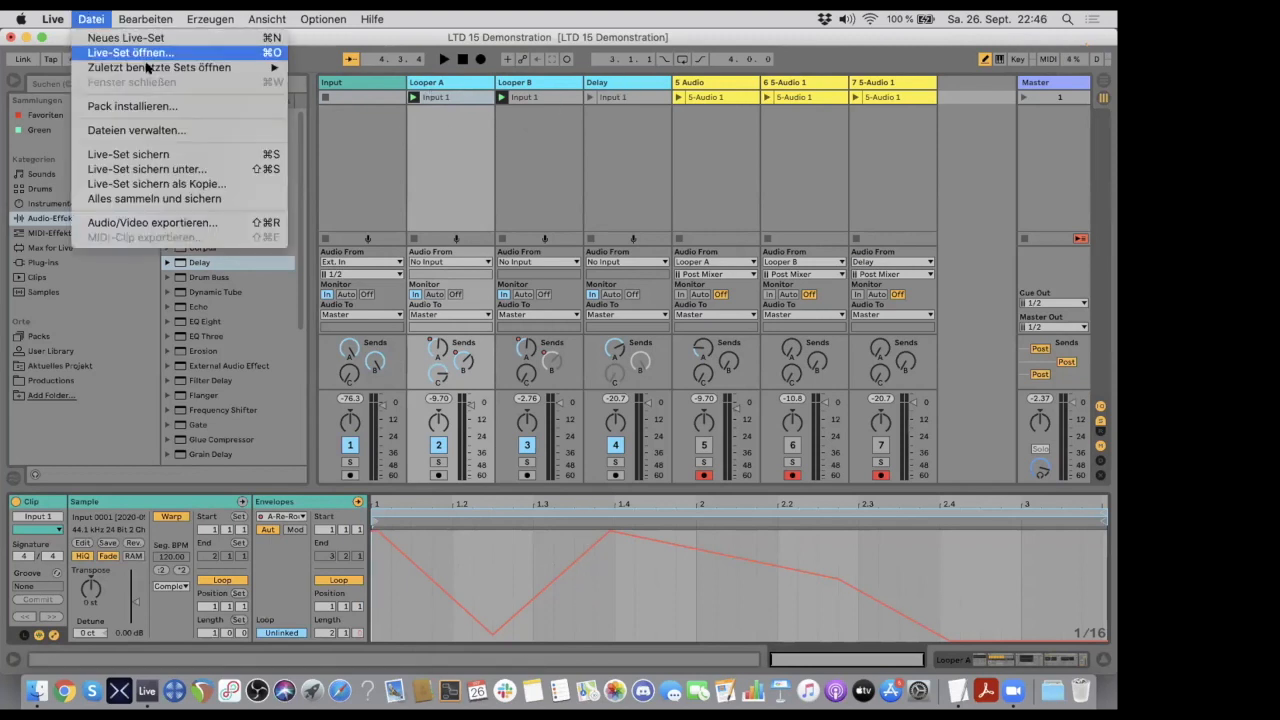
mouse_move(153, 67)
left_click(477, 15)
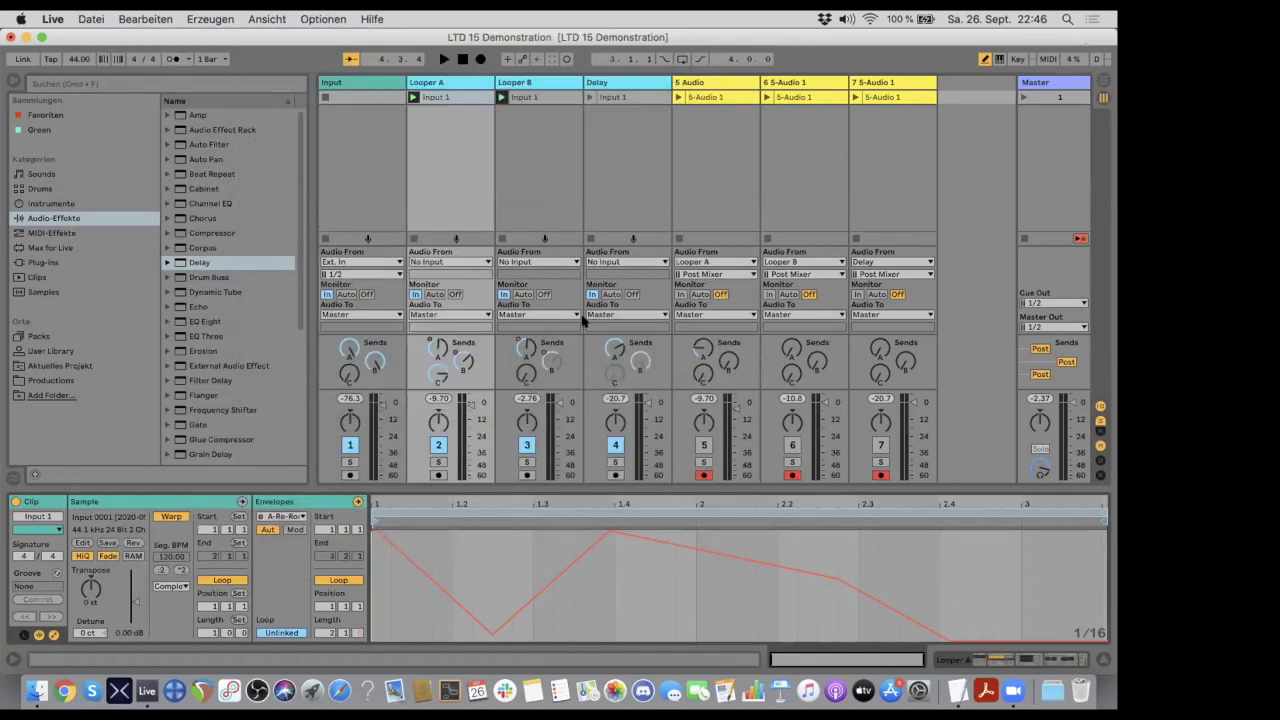
left_click(1035, 84)
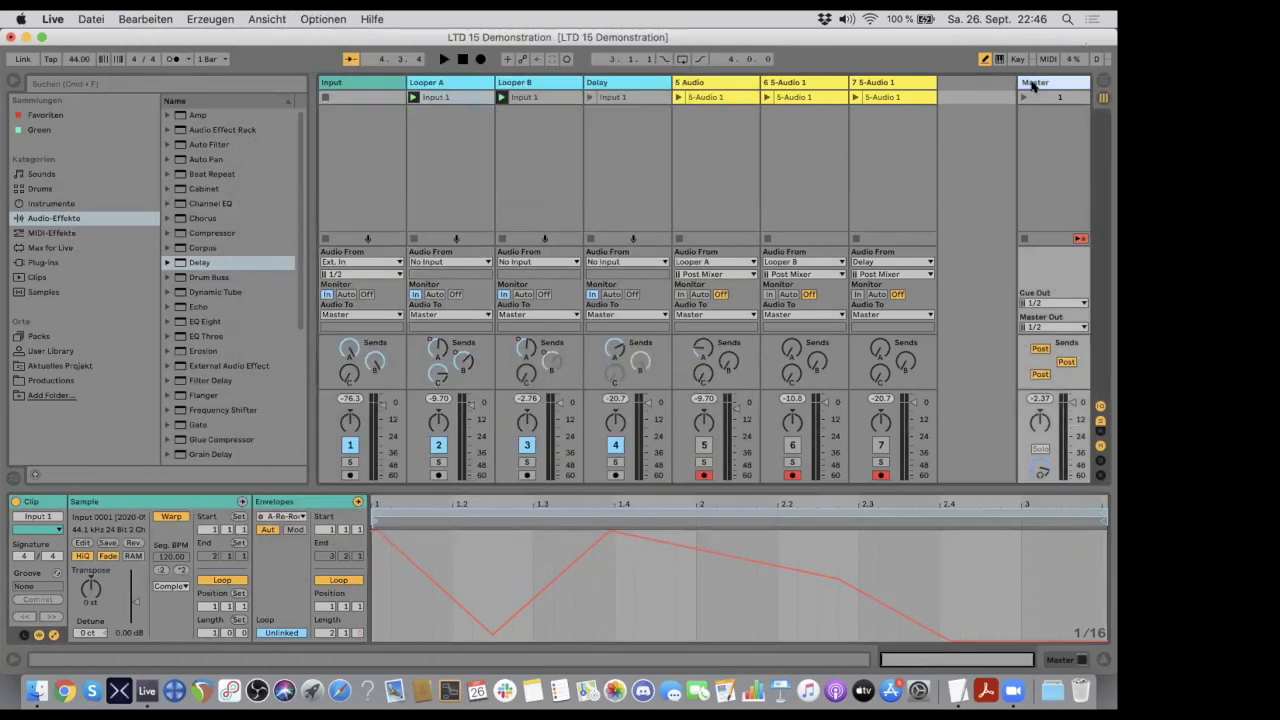
left_click(455, 83)
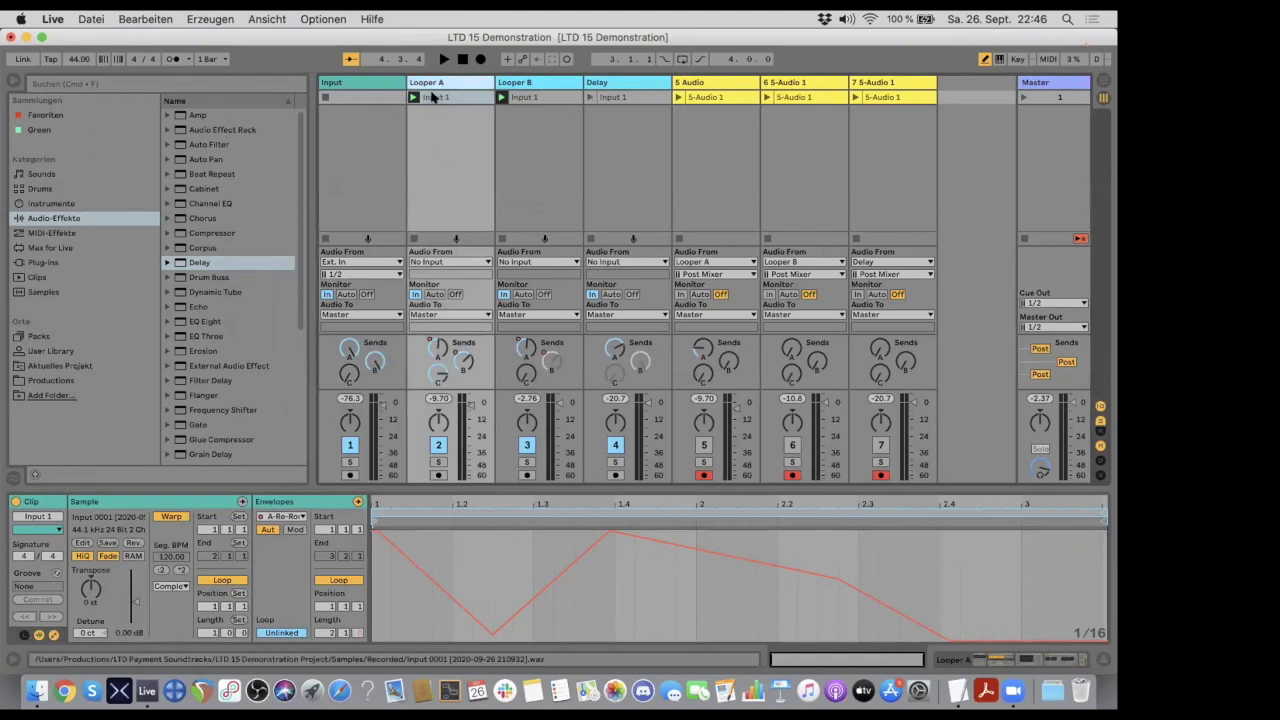
left_click(432, 97)
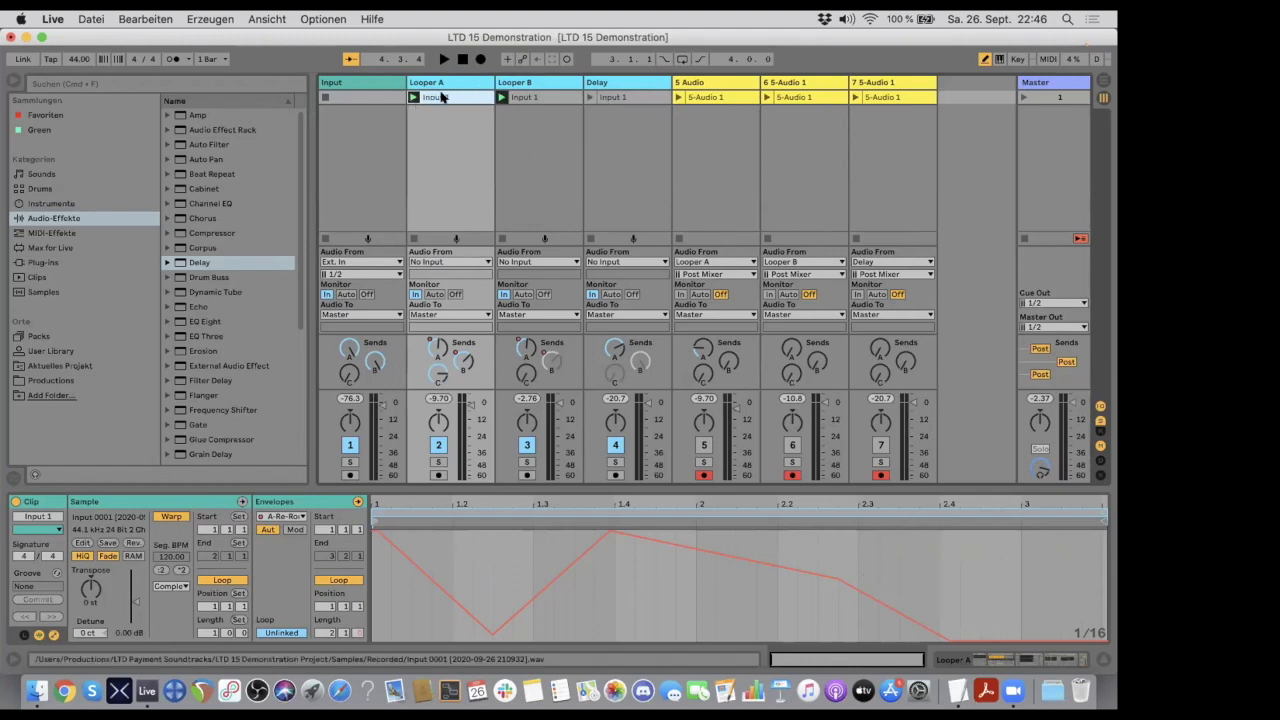
left_click(537, 96)
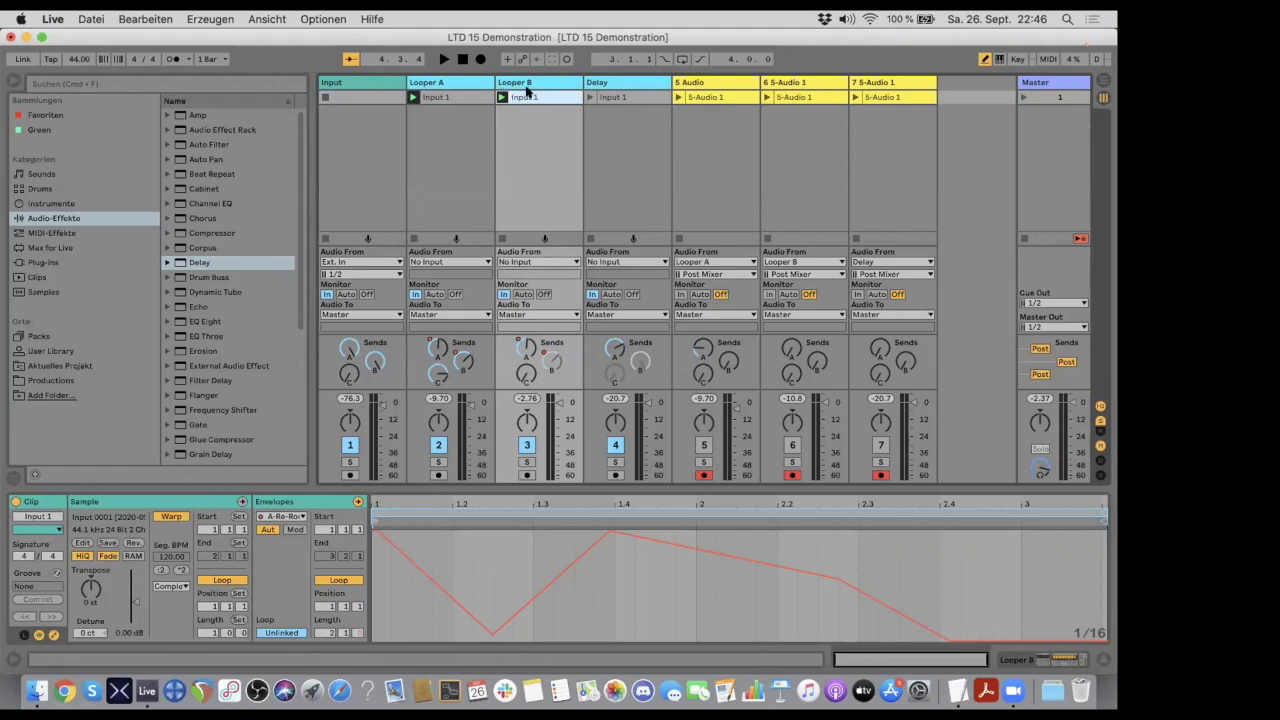
- Show Looper A's device chain, turn off its Looper device and start playback
left_click(450, 84)
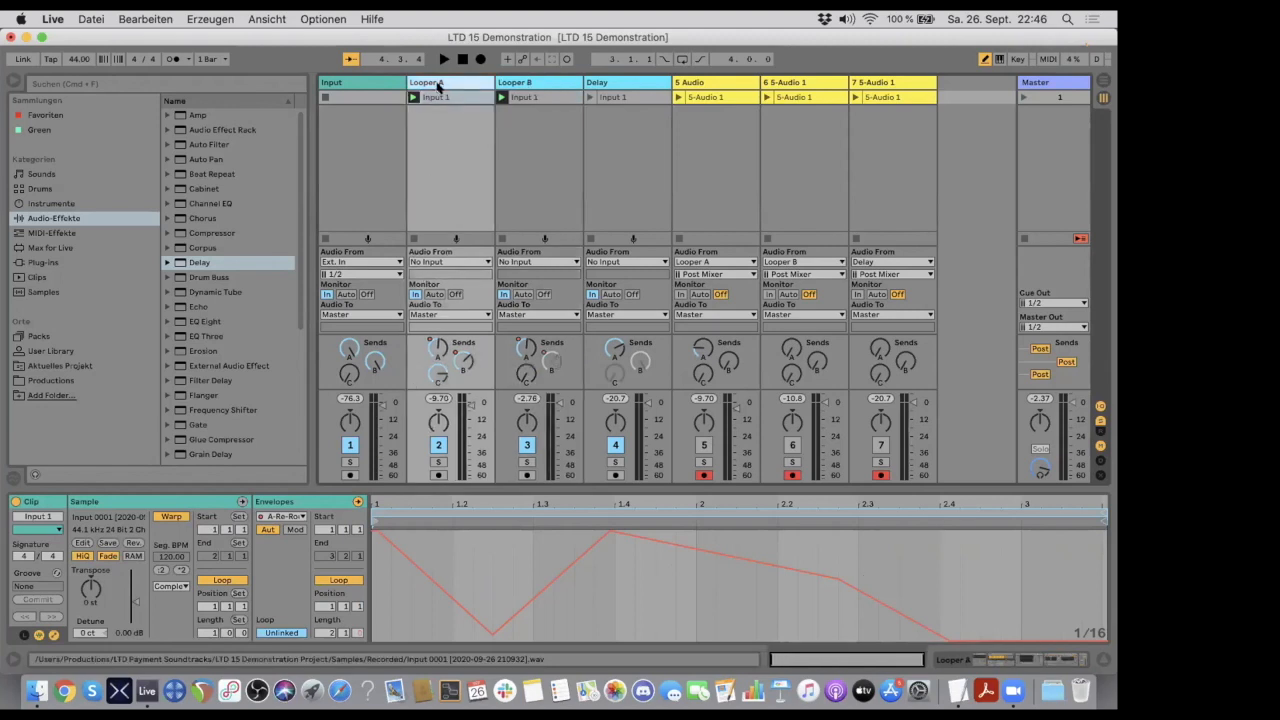
left_click(441, 82)
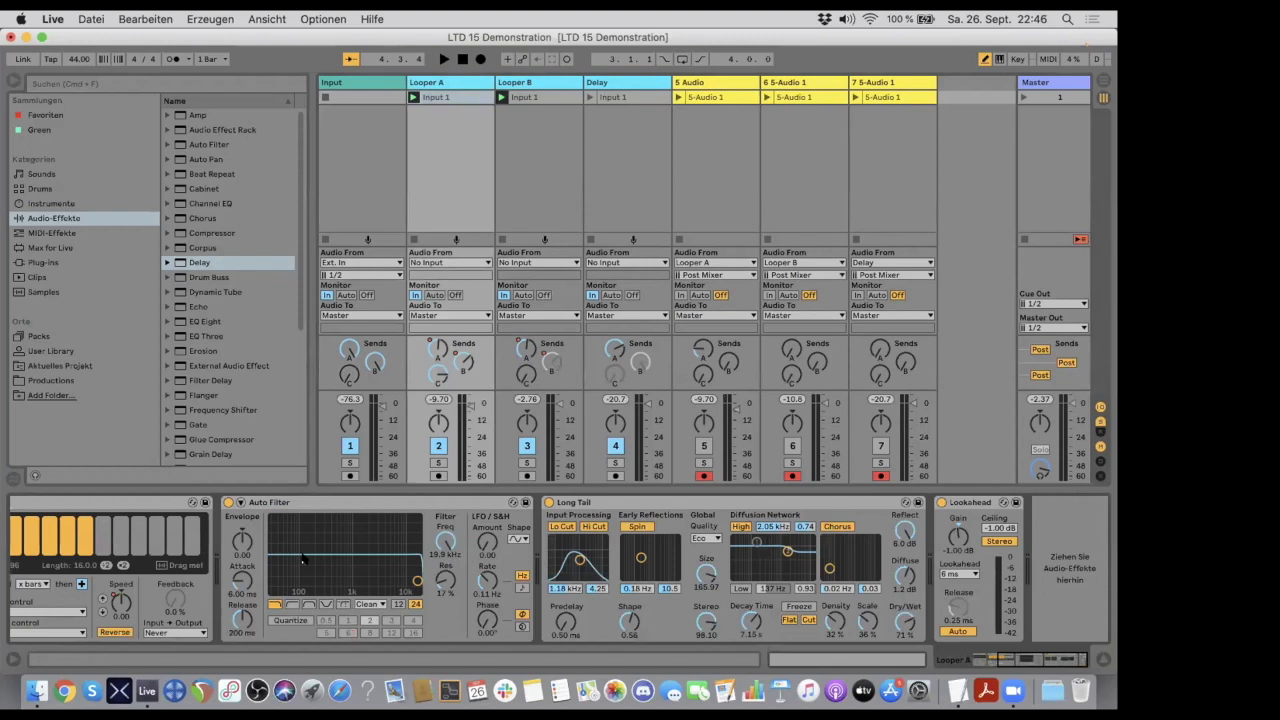
scroll(304, 558, "left", 5)
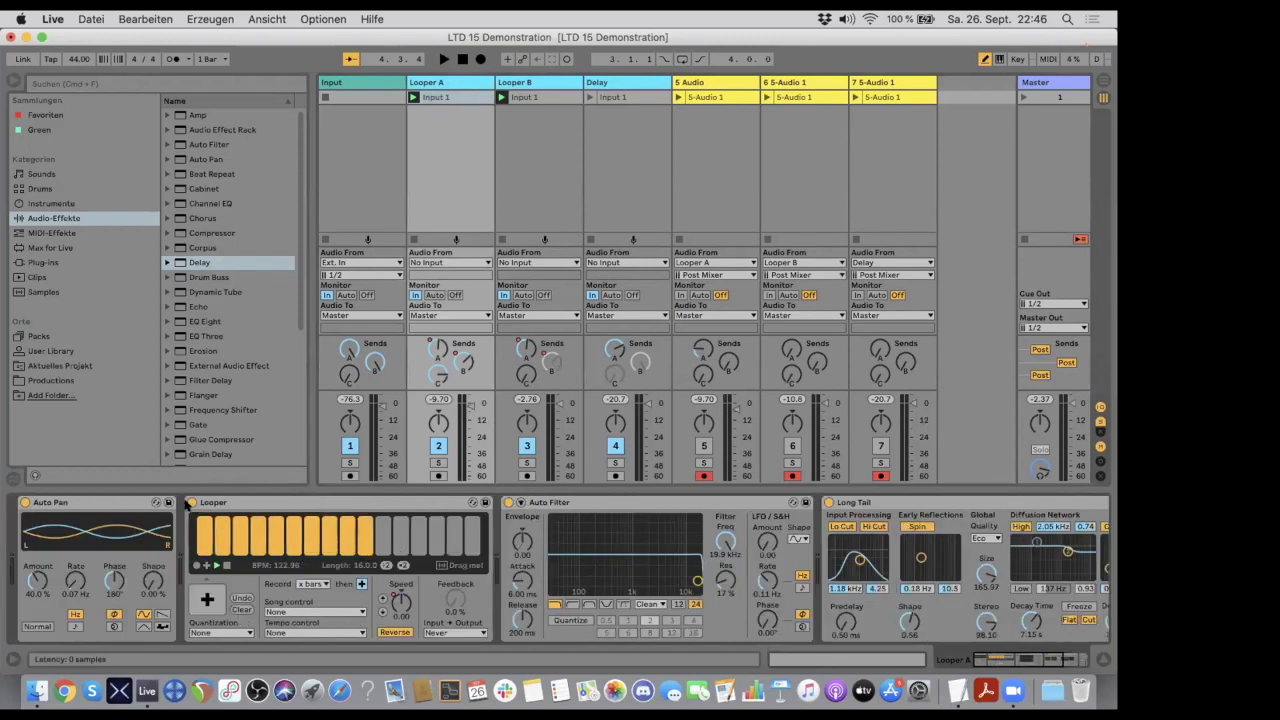
left_click(191, 502)
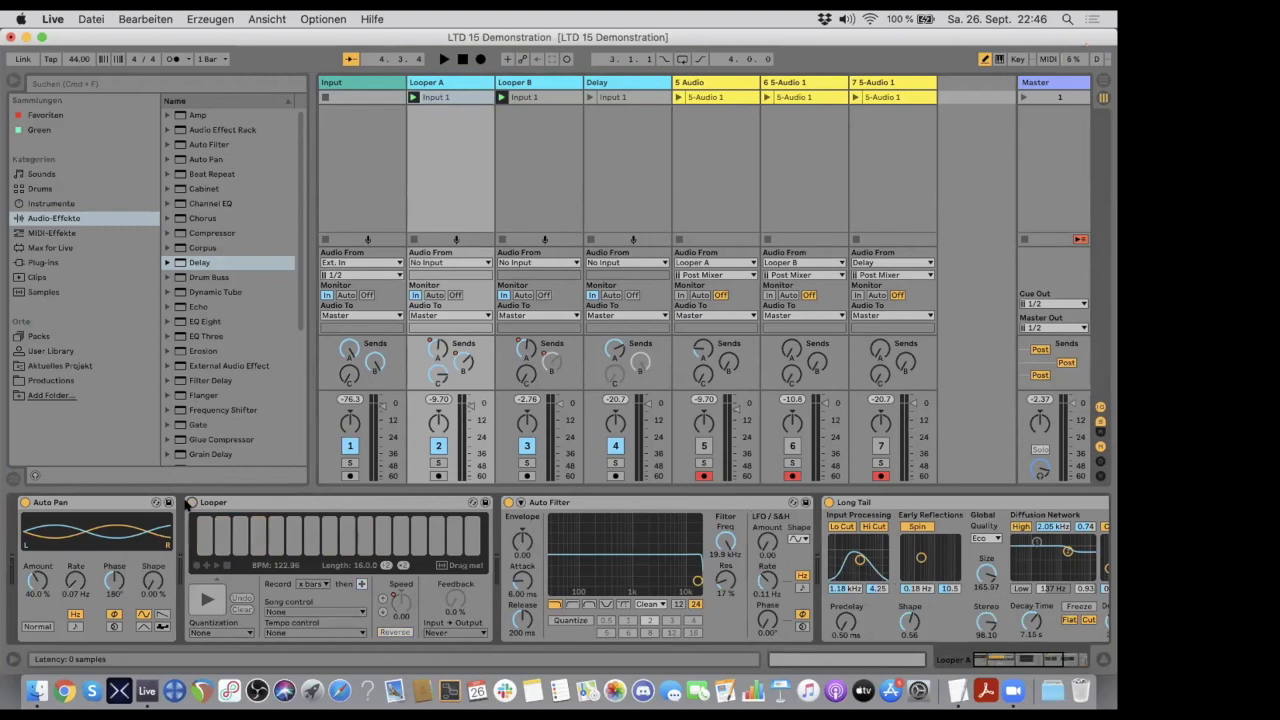
left_click(189, 502)
key("space")
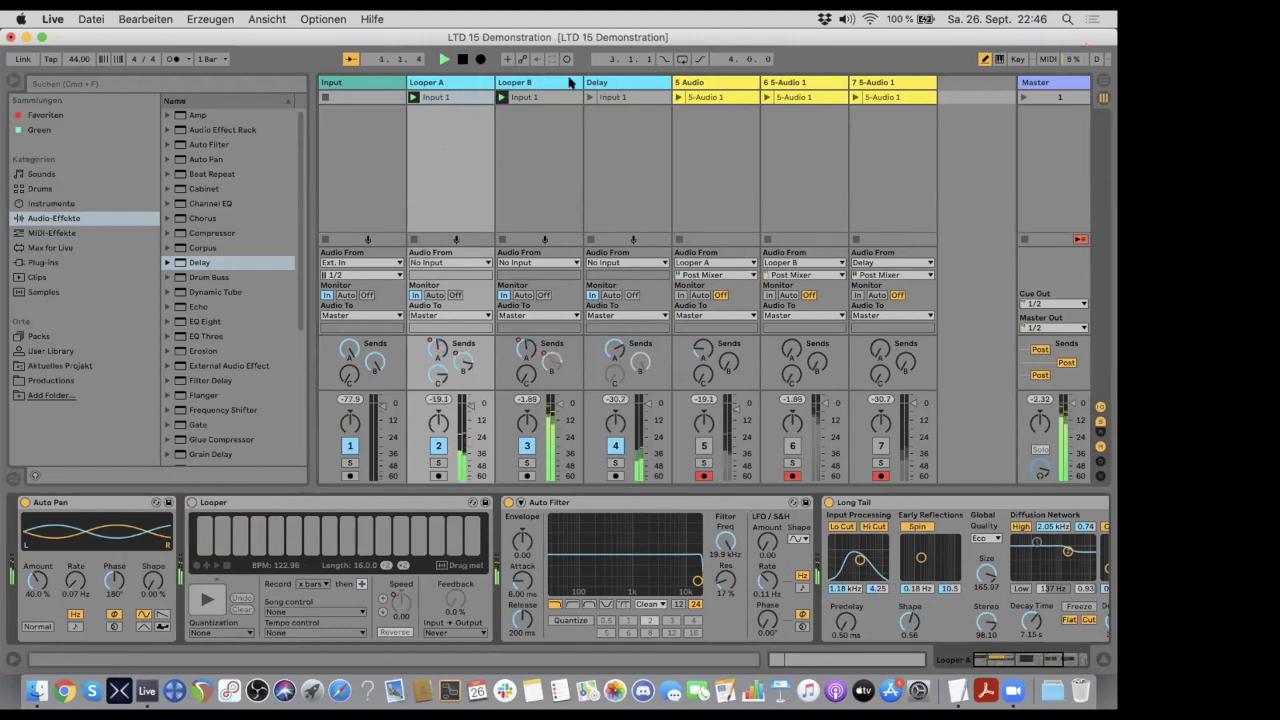
- Turn off the Looper device on the Looper B track
left_click(560, 84)
left_click(192, 503)
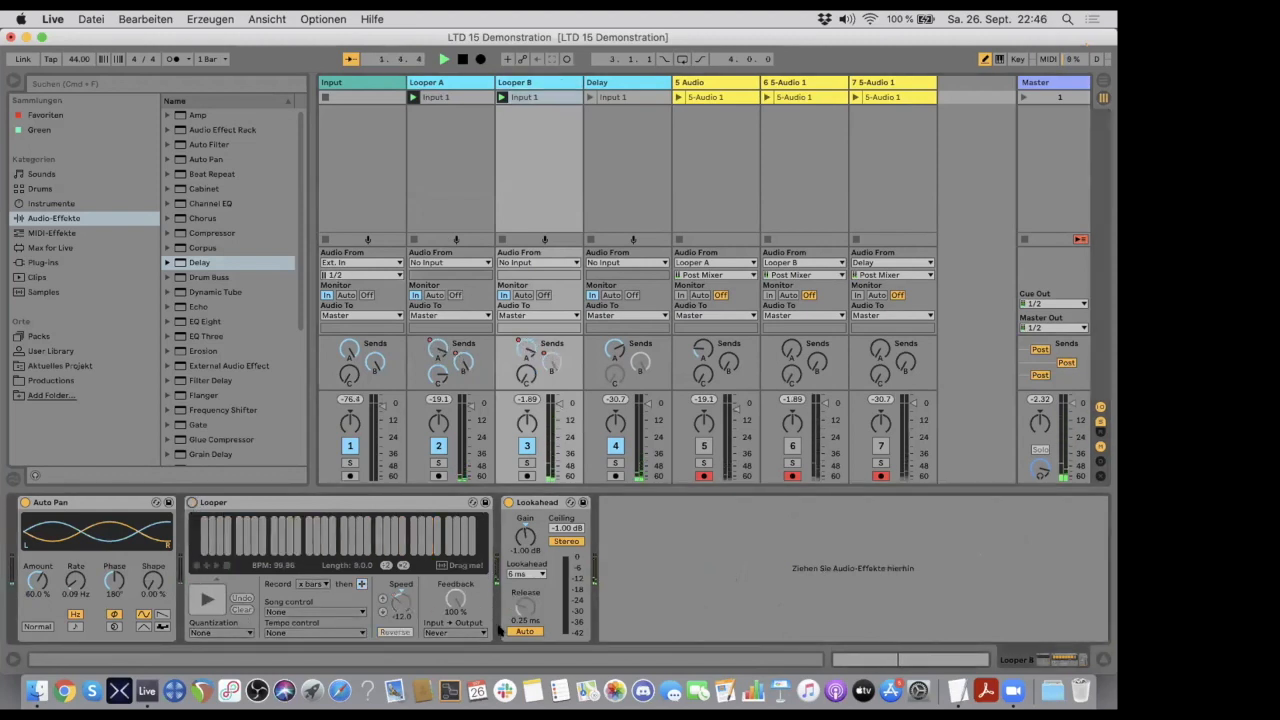
- Examine the device chains track by track, comparing Looper A, Looper B and Delay during playback
left_click(470, 83)
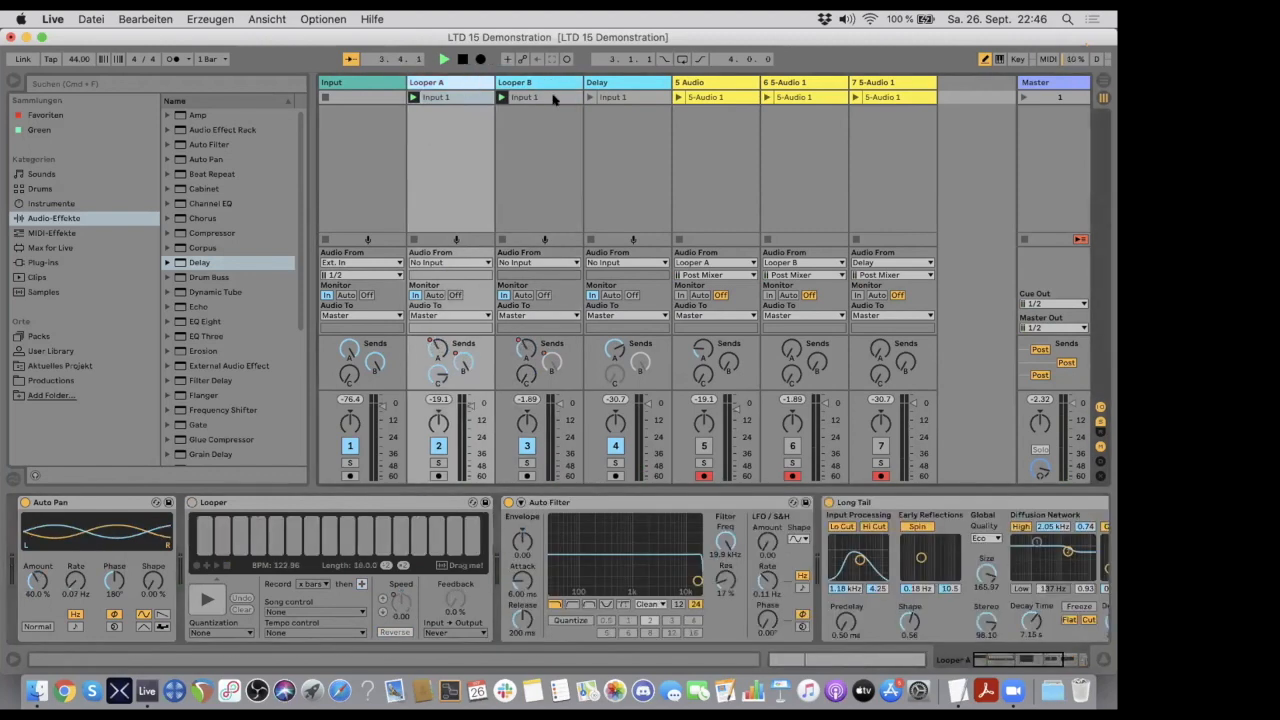
left_click(535, 82)
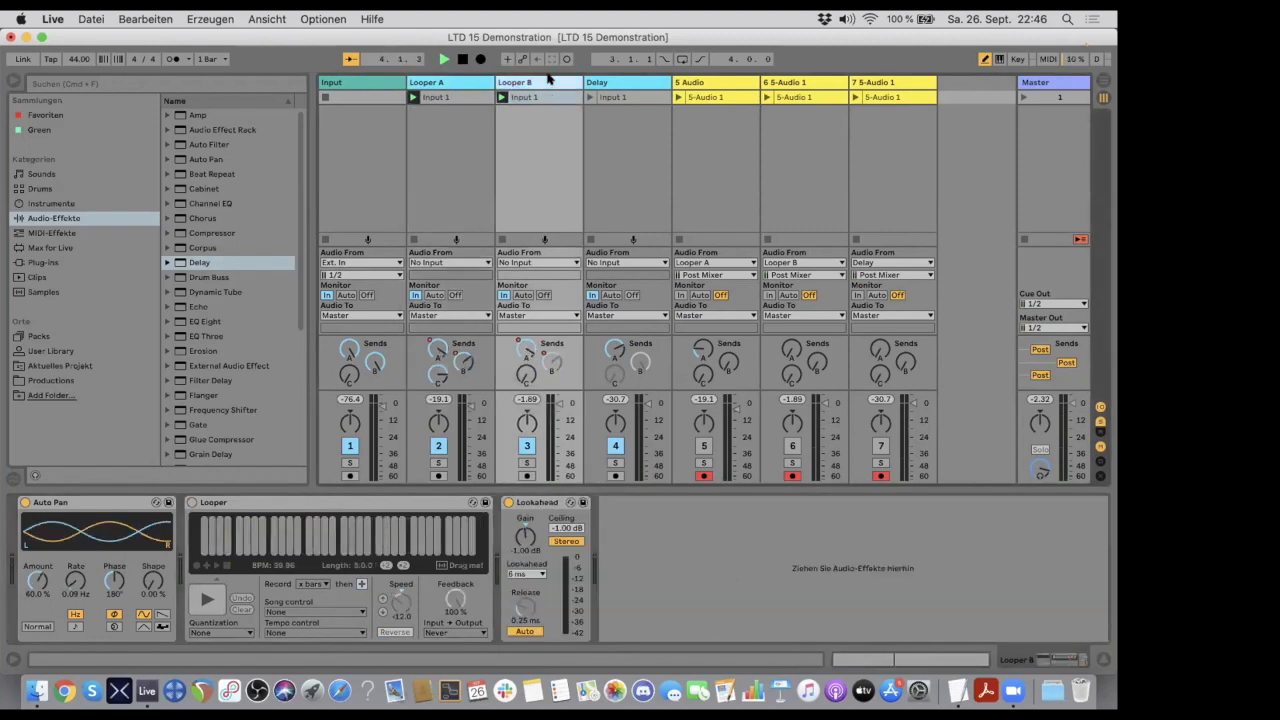
key("Right")
key("Left")
key("Left")
key("Left")
key("Right")
key("Right")
key("Right")
key("Right")
key("Right")
key("Right")
key("Left")
key("Left")
key("Left")
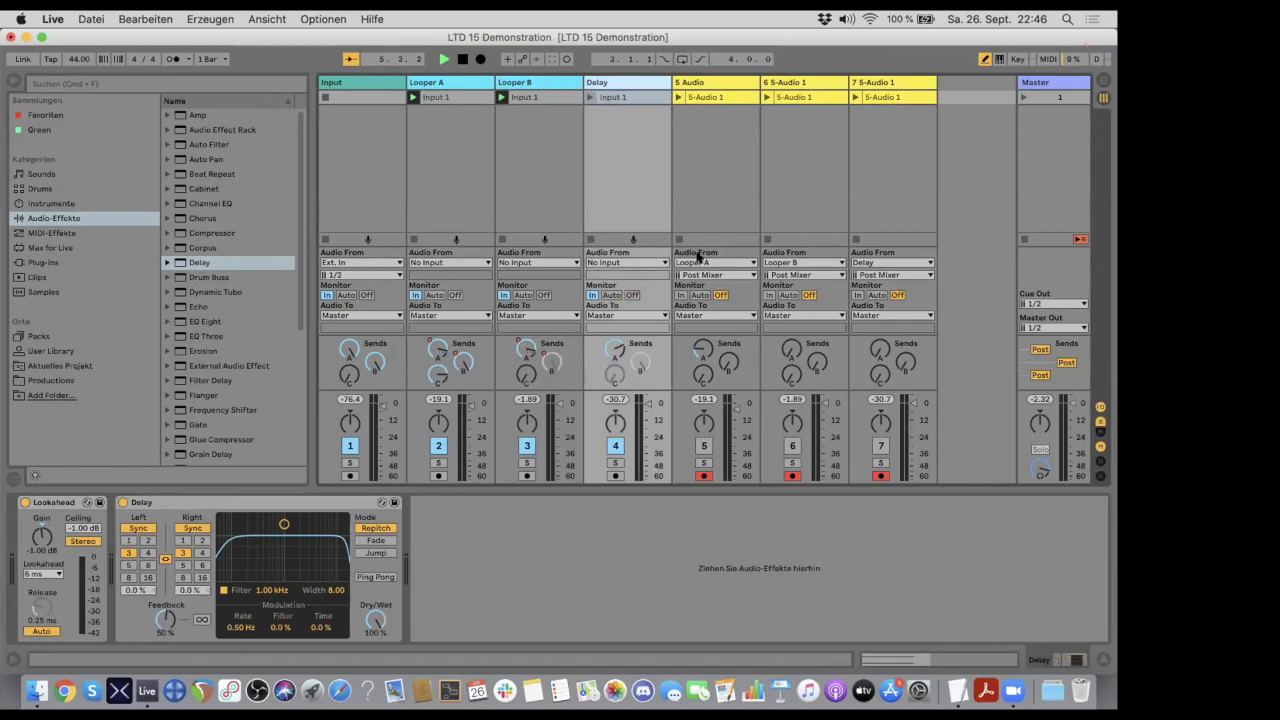
- Show the return tracks, examine the Re-Route A, Re-Route B and Re-Route Delay outputs alongside the Looper B clip, and hide them again
left_click(1100, 430)
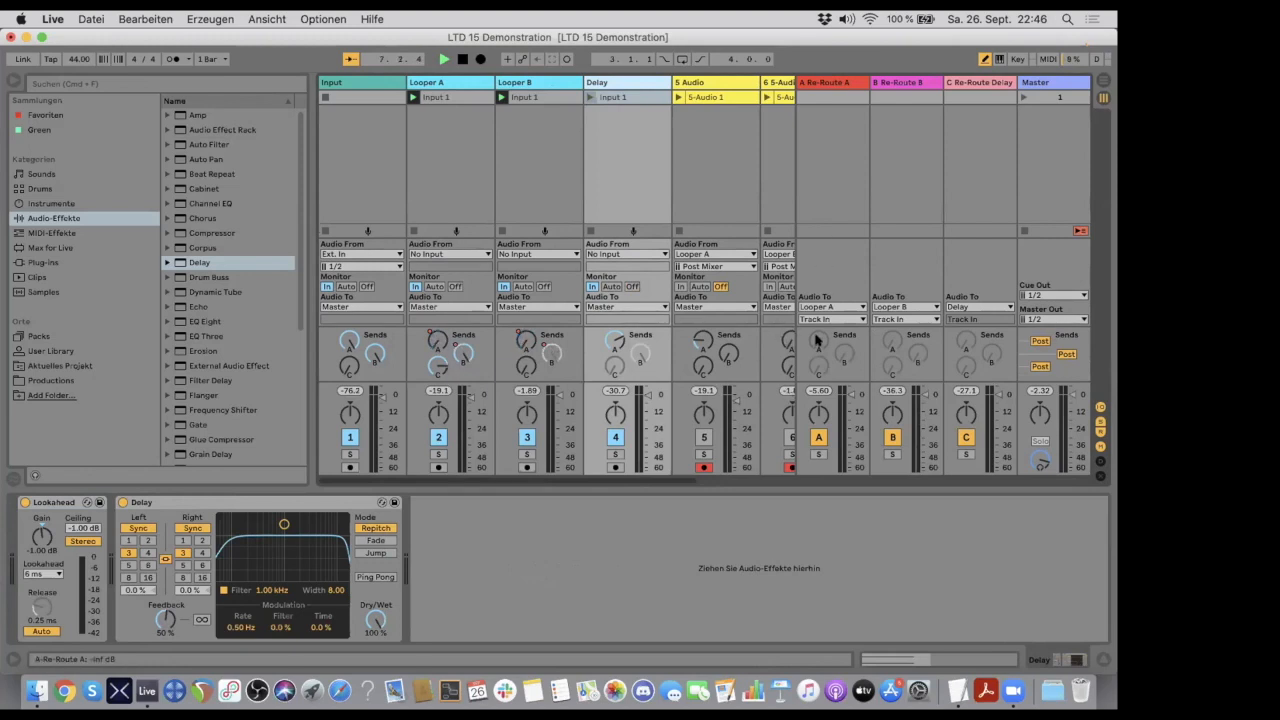
left_click(827, 120)
key("Left")
key("super+d")
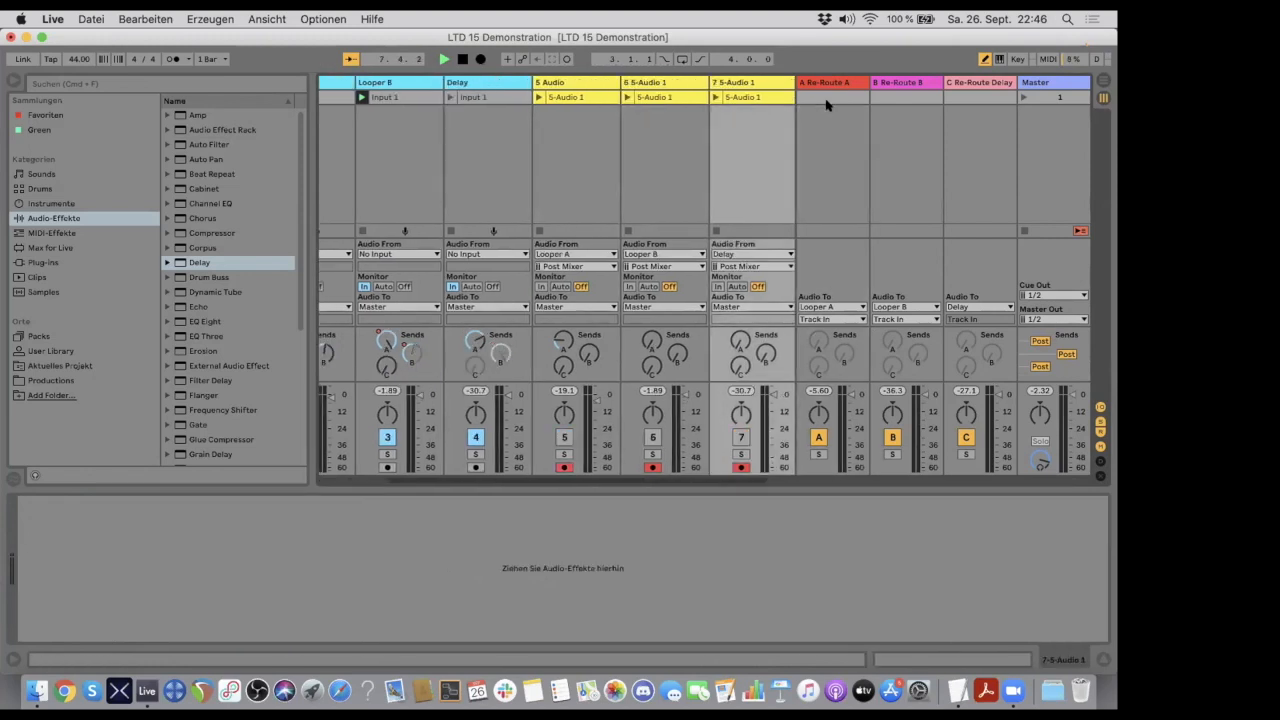
left_click(828, 104)
right_click(829, 103)
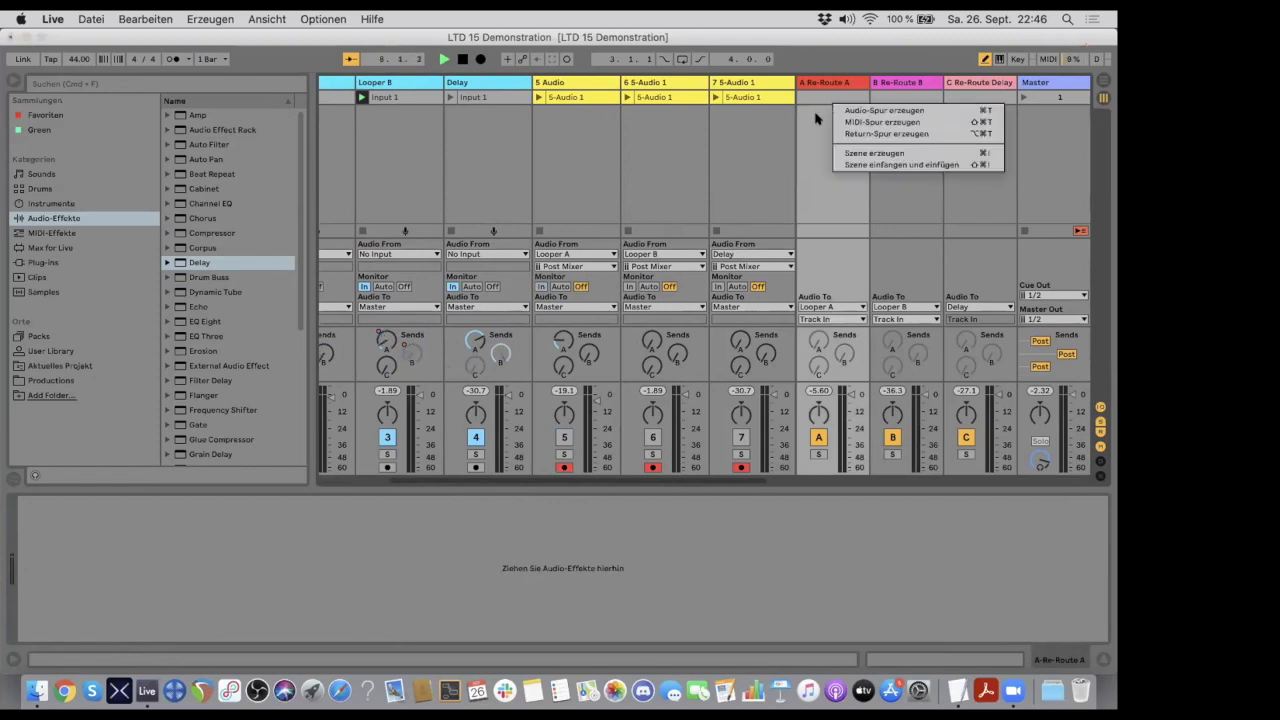
left_click(817, 118)
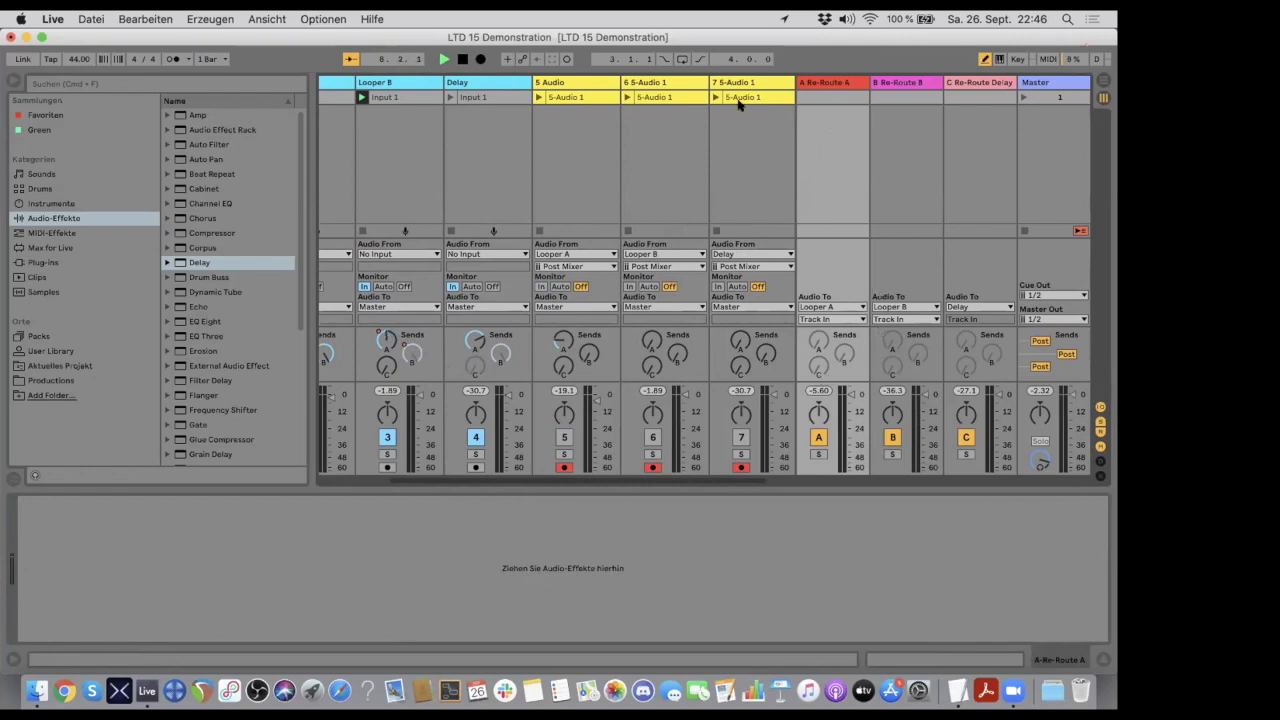
left_click(393, 97)
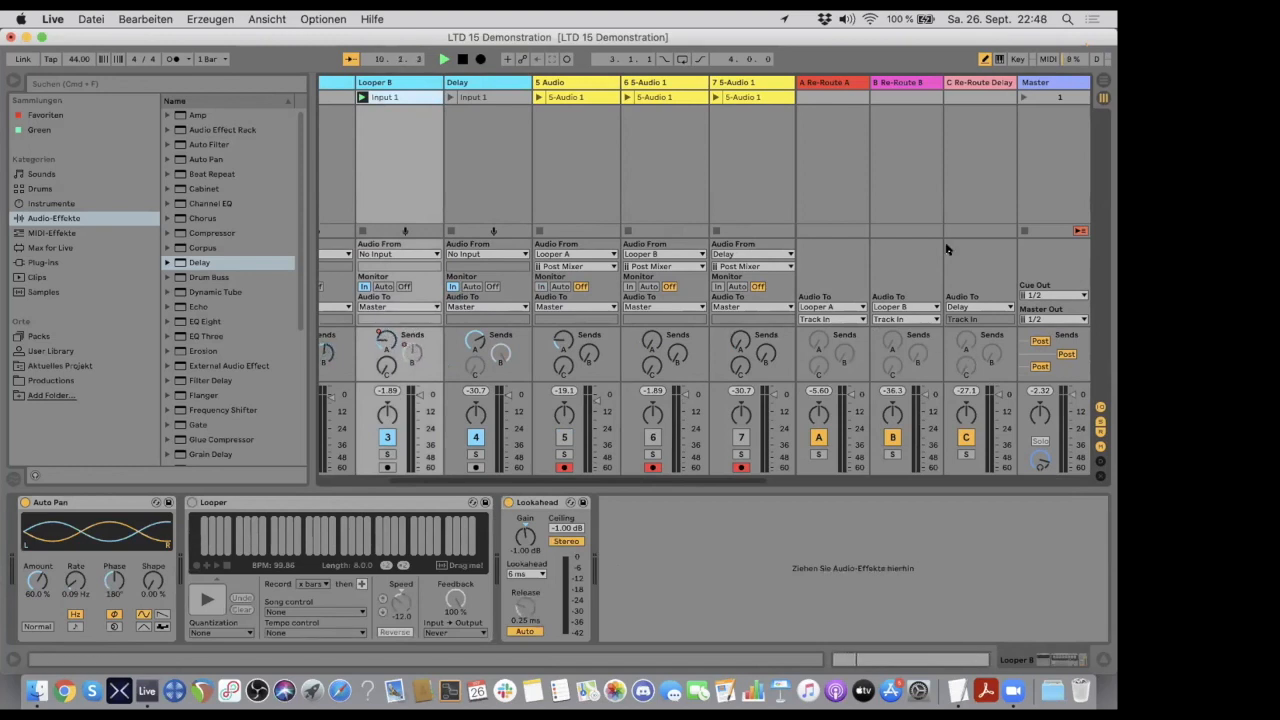
scroll(678, 197, "left", 3)
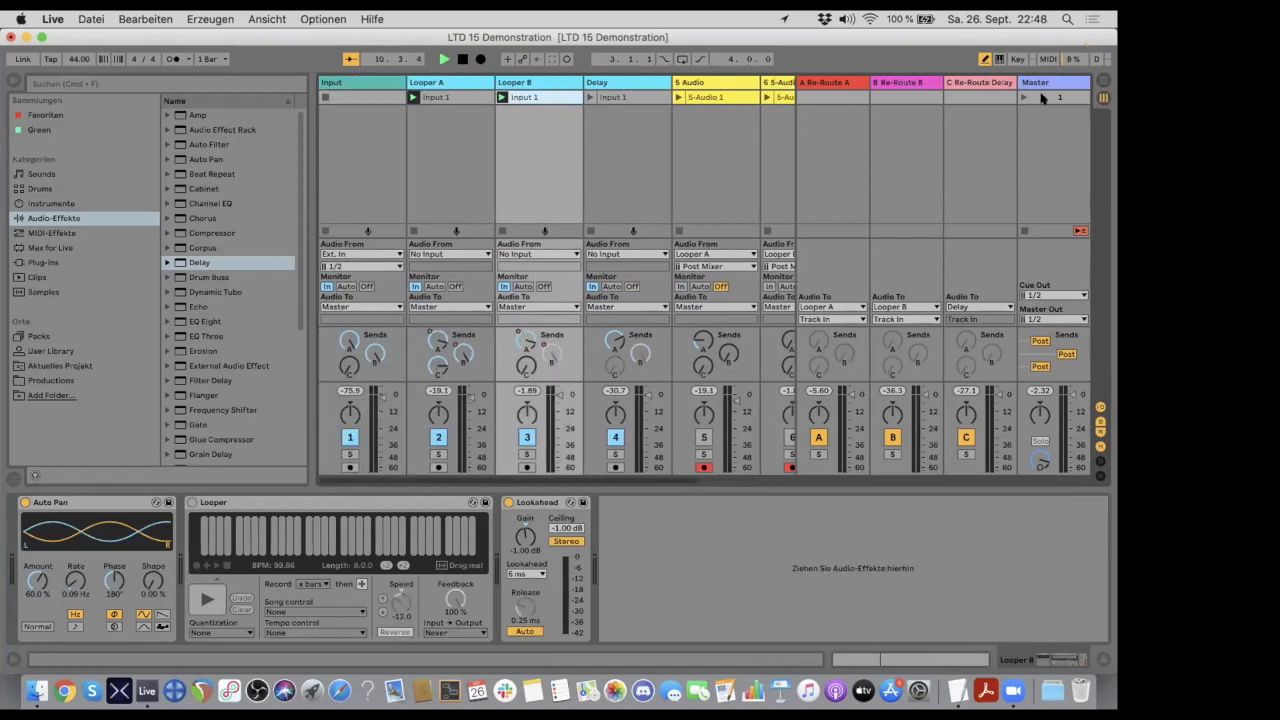
left_click(1100, 436)
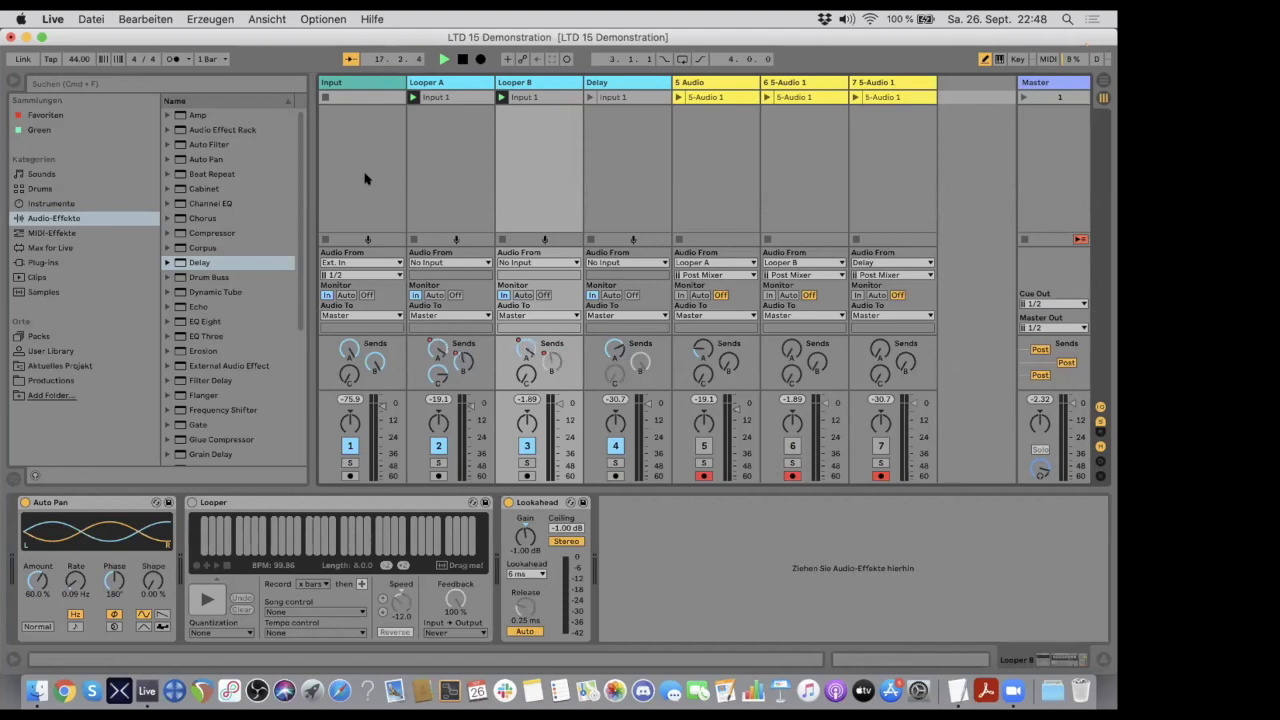
- Review the devices on the Looper B, Delay and Looper A tracks in turn
left_click(208, 503)
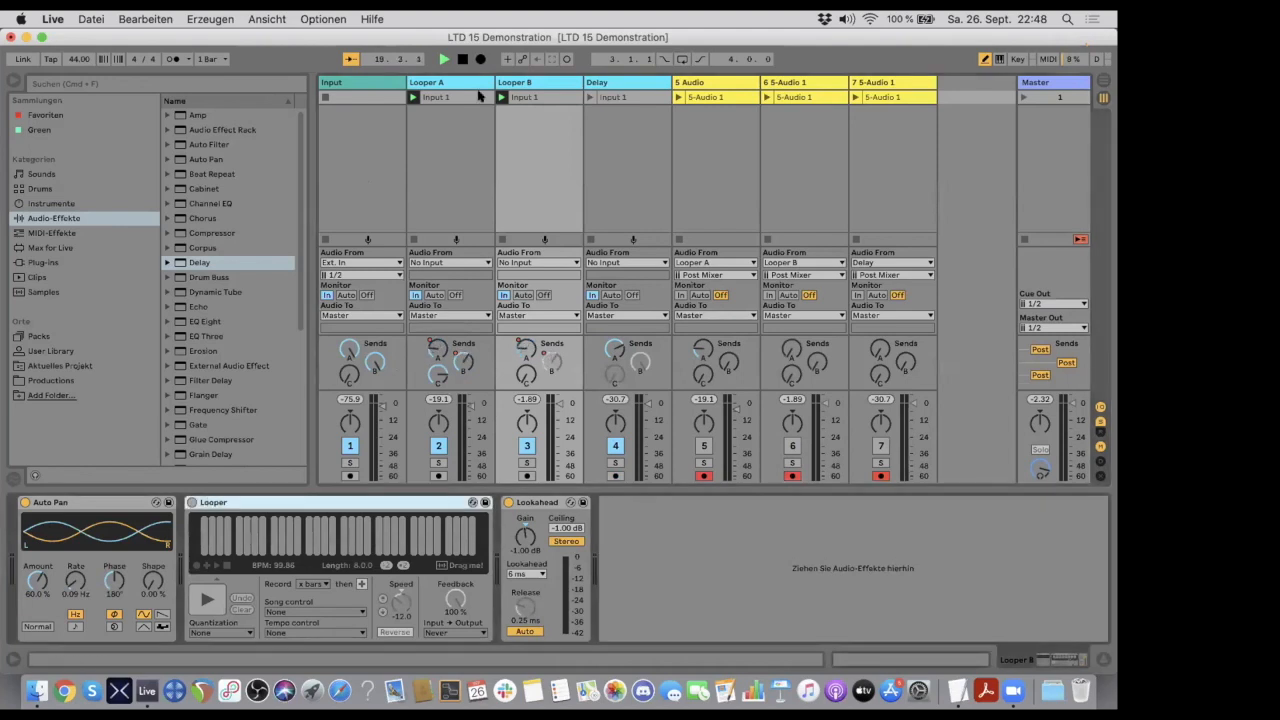
left_click(463, 85)
left_click(545, 83)
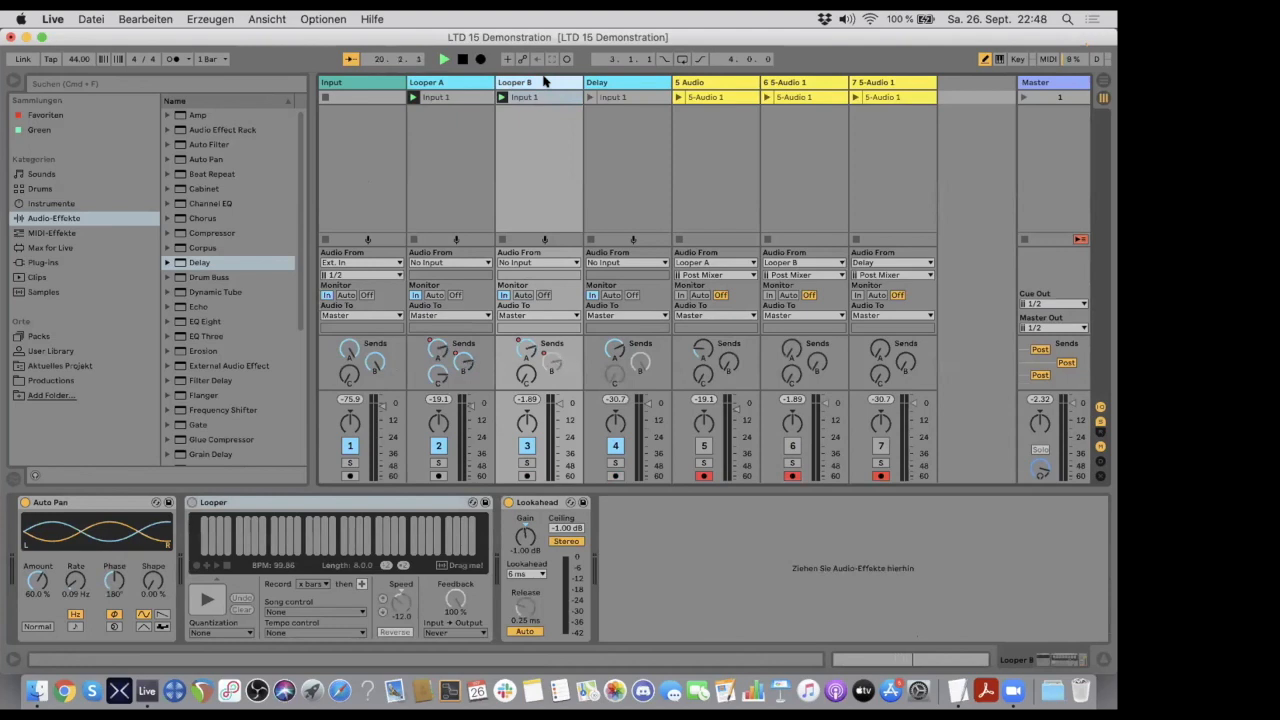
left_click(616, 83)
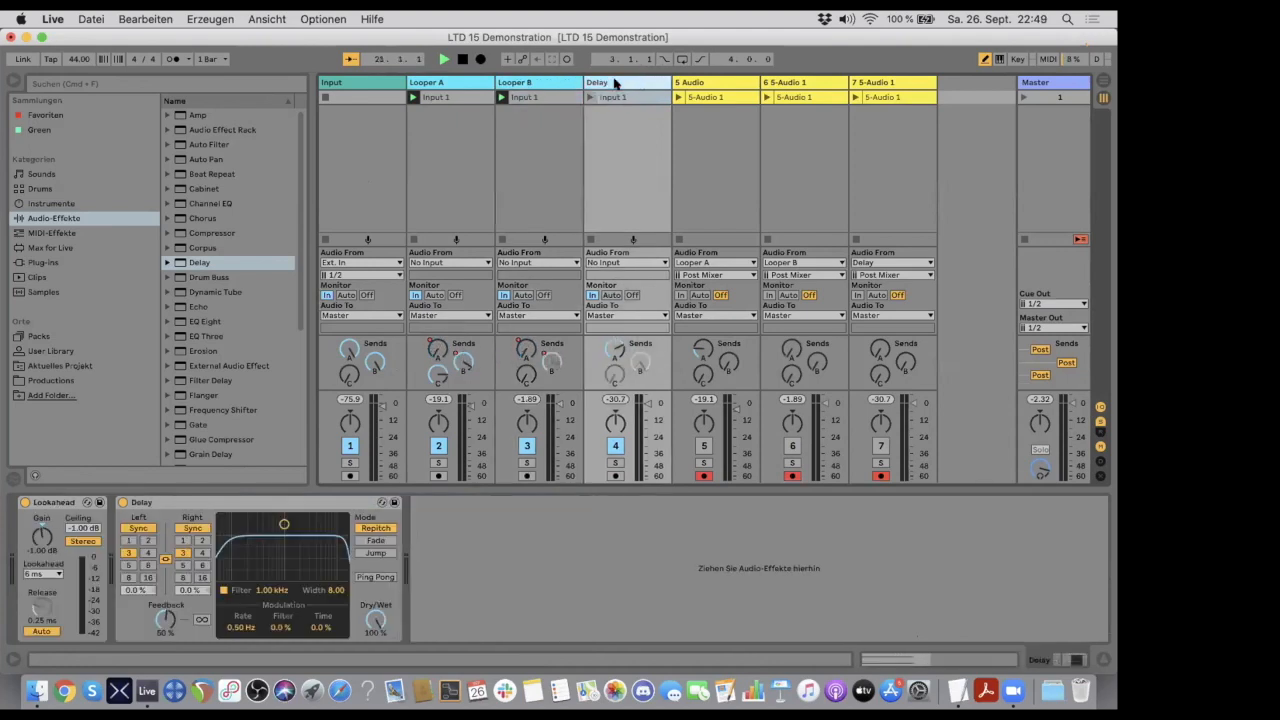
left_click(543, 83)
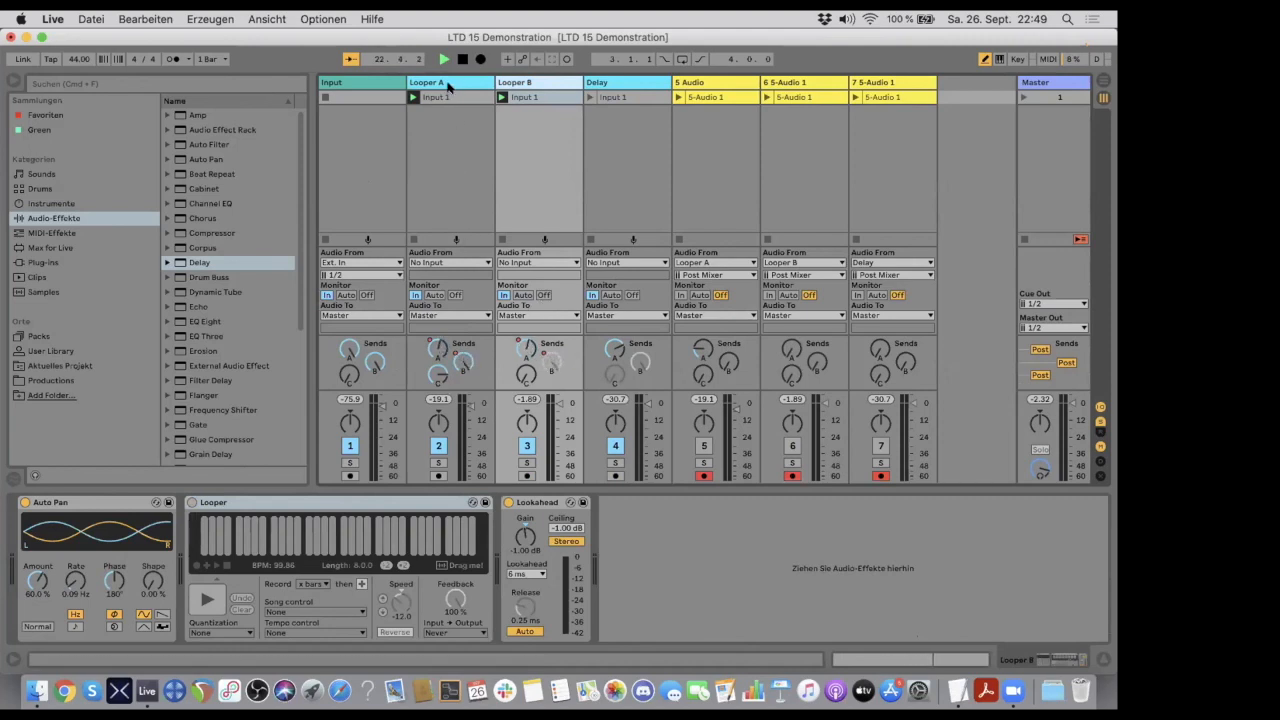
left_click(446, 82)
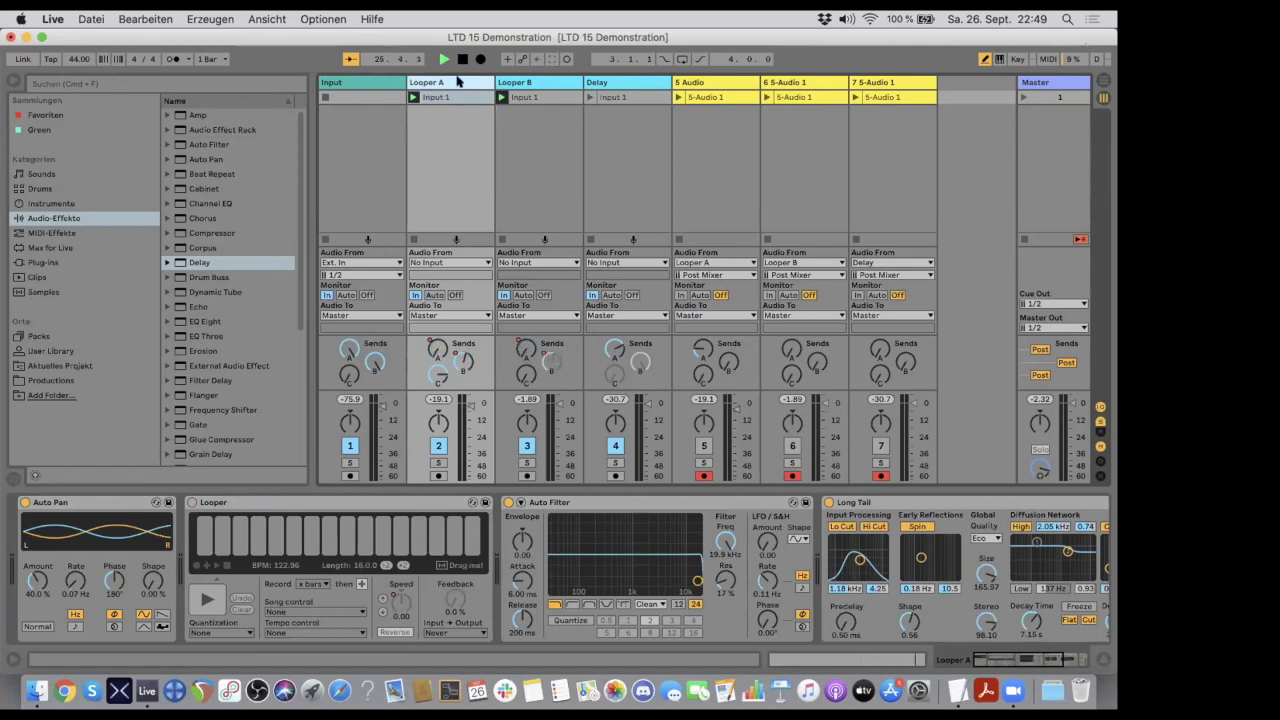
- Duplicate the Input track, set the copy's external input to 3/4 and lower its send B
left_click(359, 80)
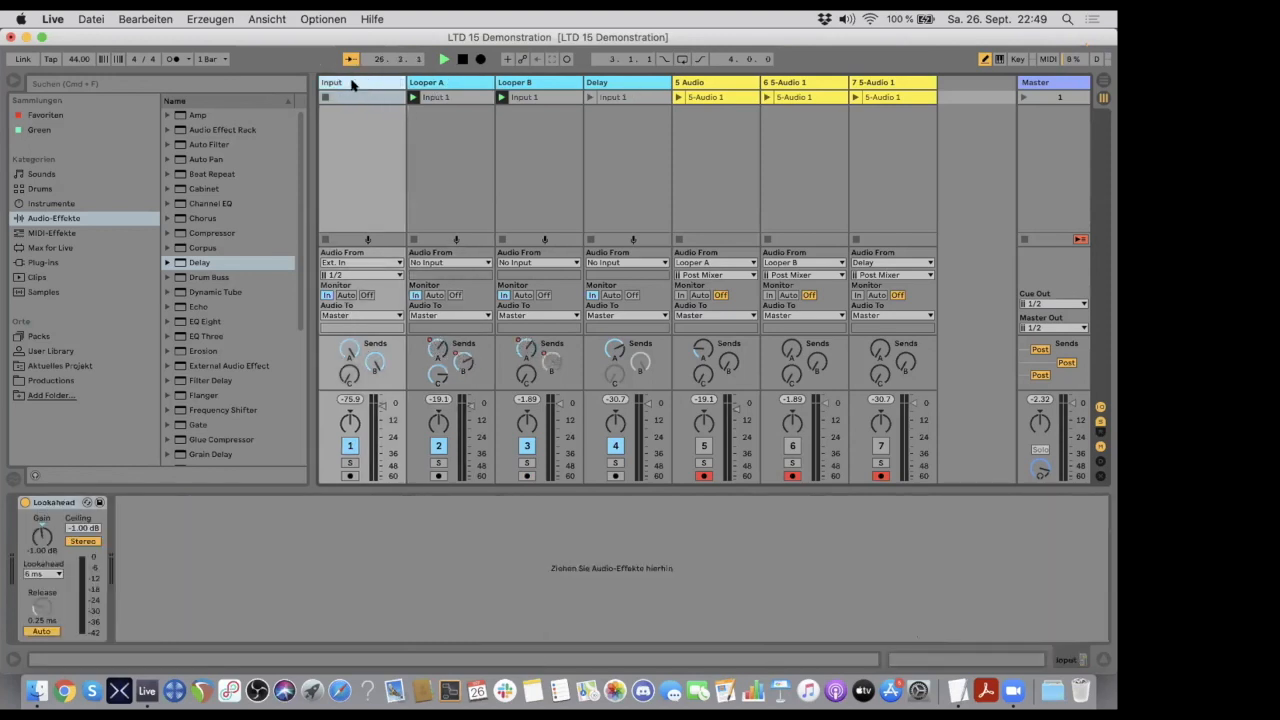
key("super+d")
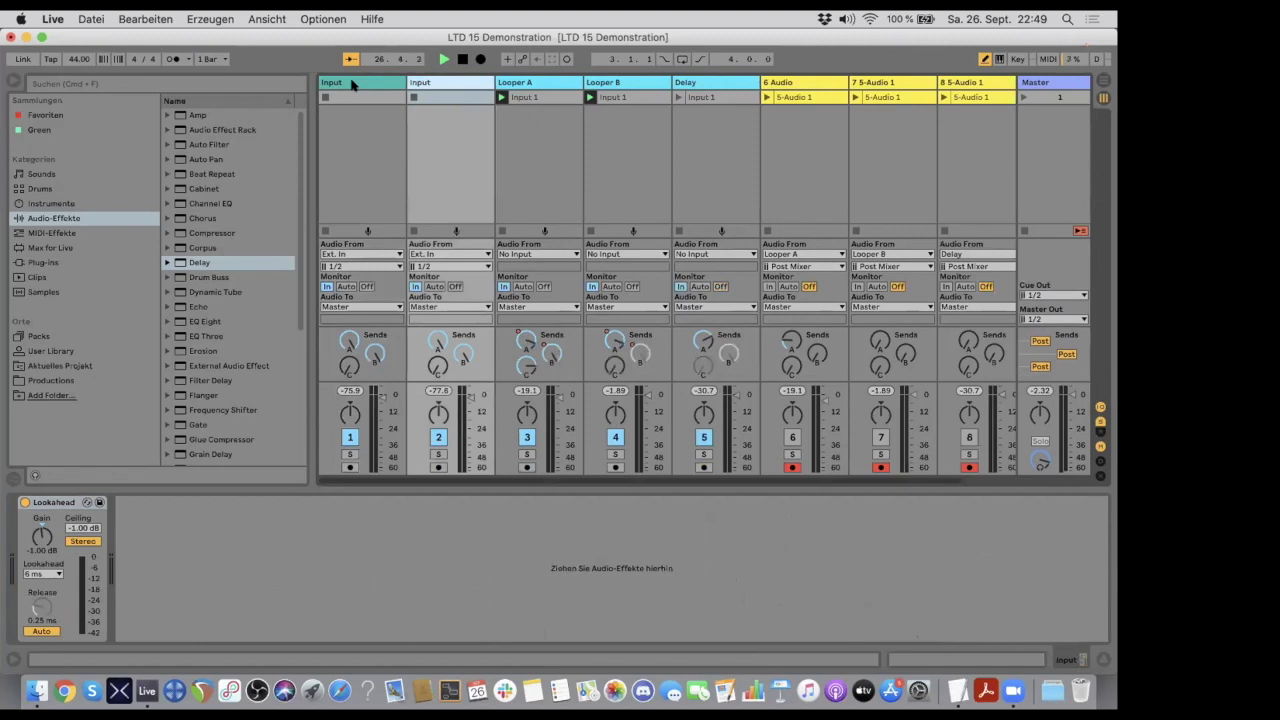
left_click(427, 266)
left_click(425, 289)
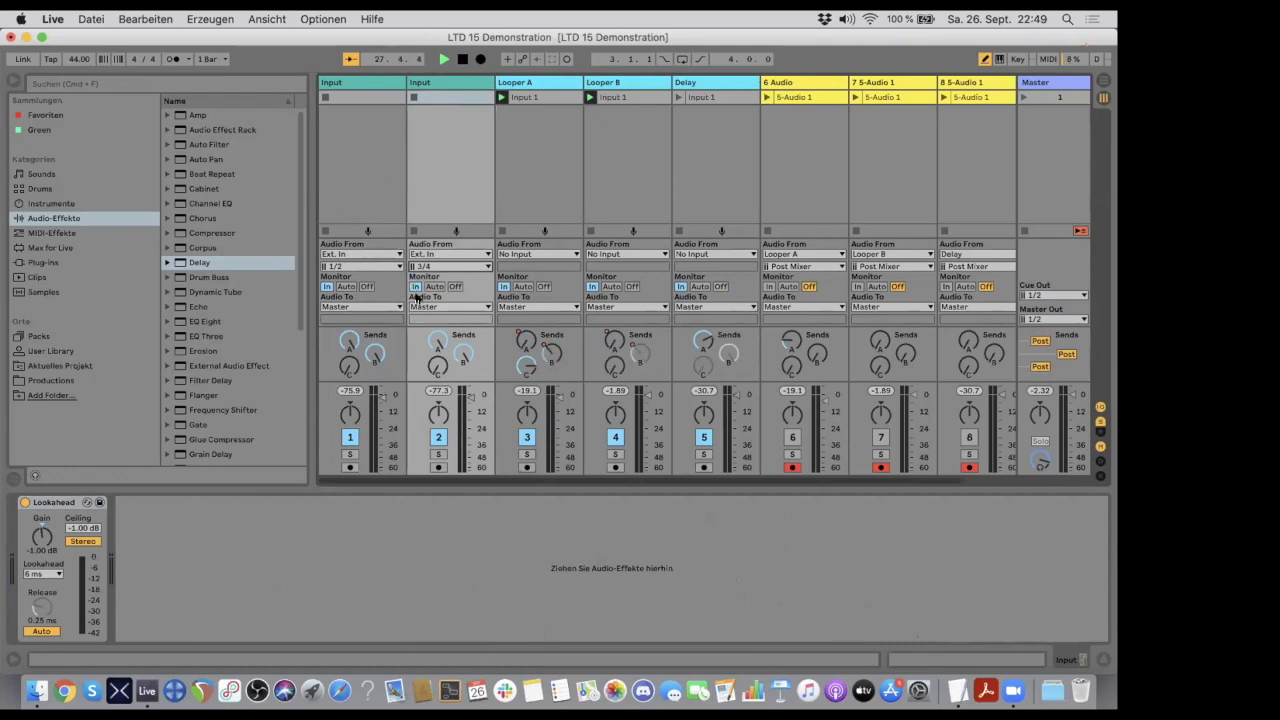
left_click(428, 82)
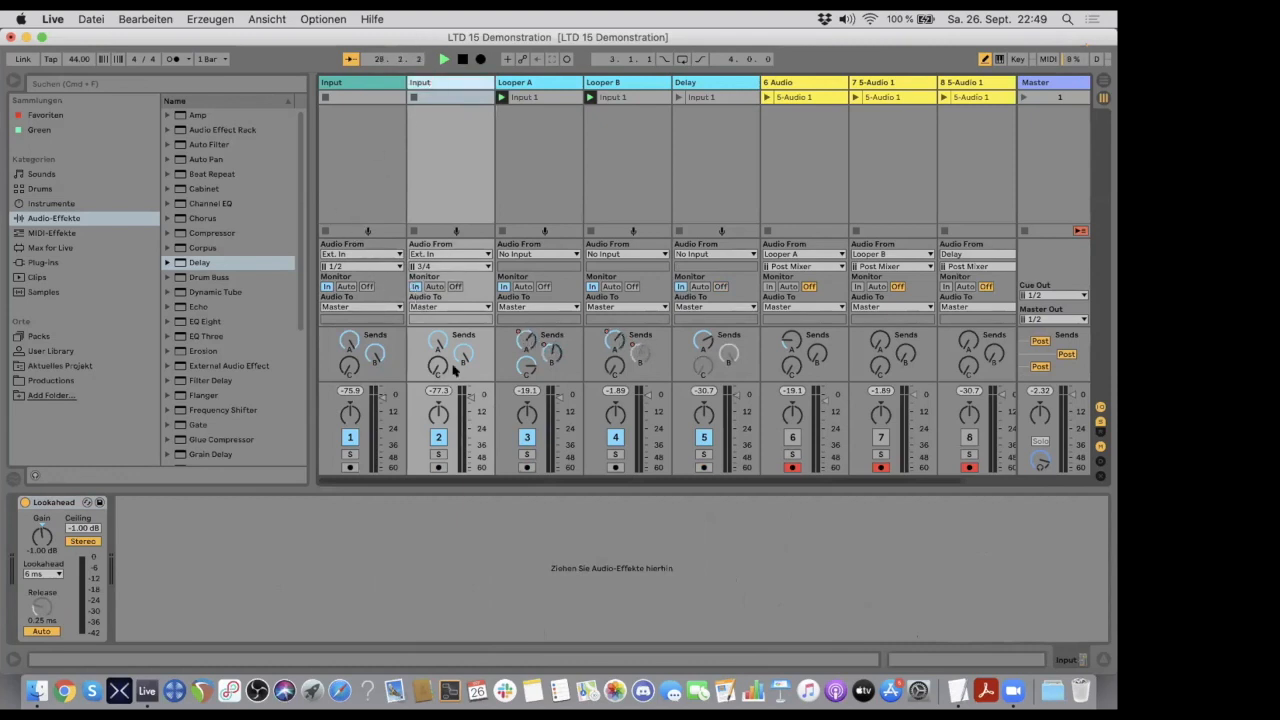
left_click_drag(462, 352, 437, 343)
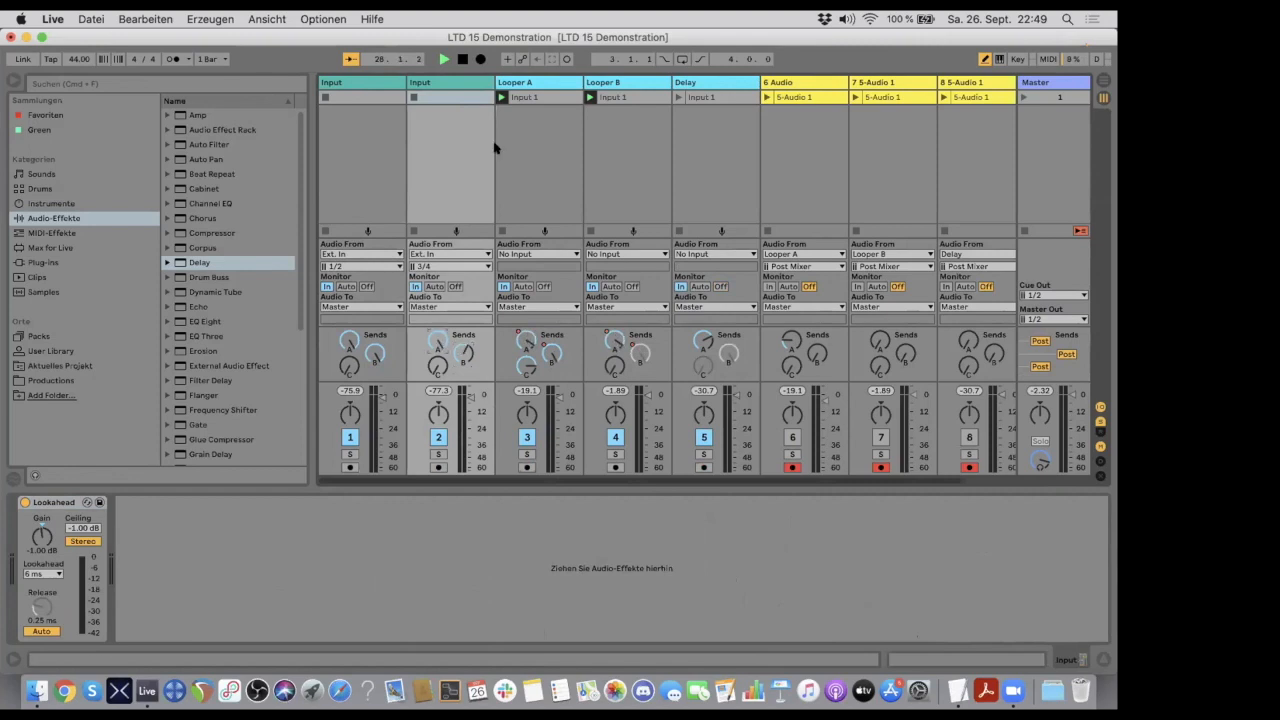
- Copy Looper A's Input 1 clip onto the duplicated Input track, then delete that track
left_click(527, 96)
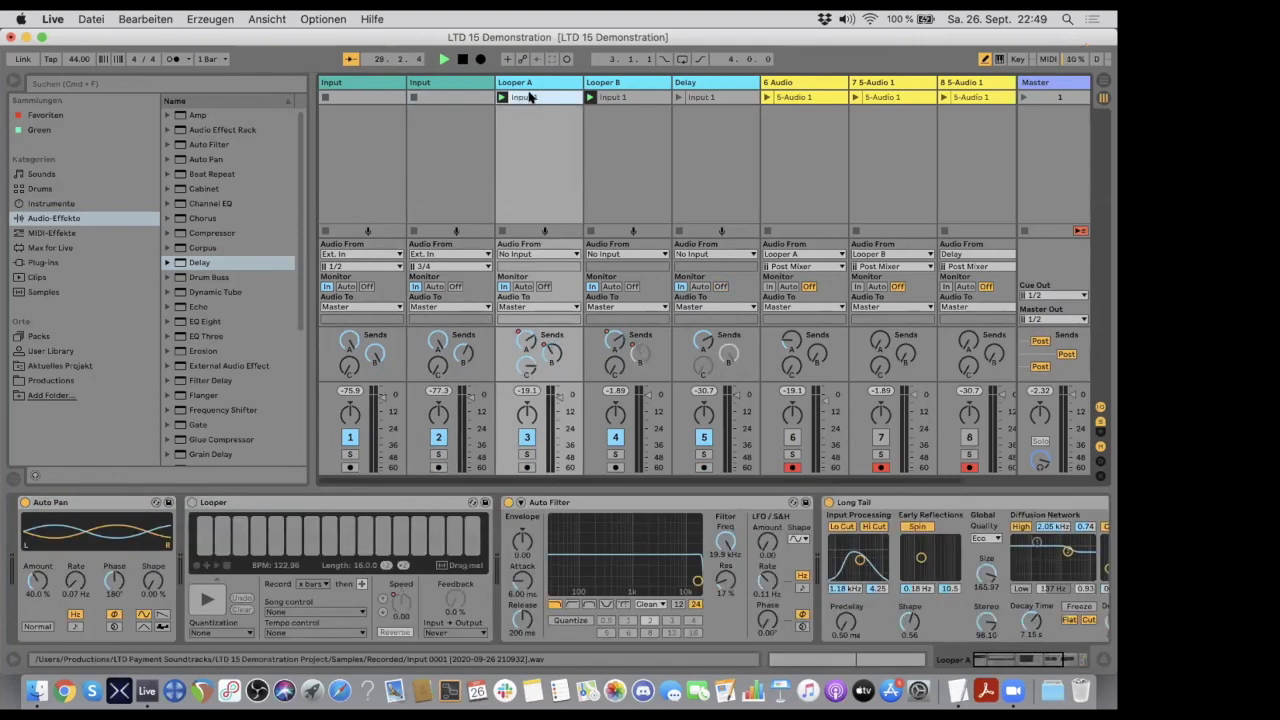
left_click(462, 97)
key("super+v")
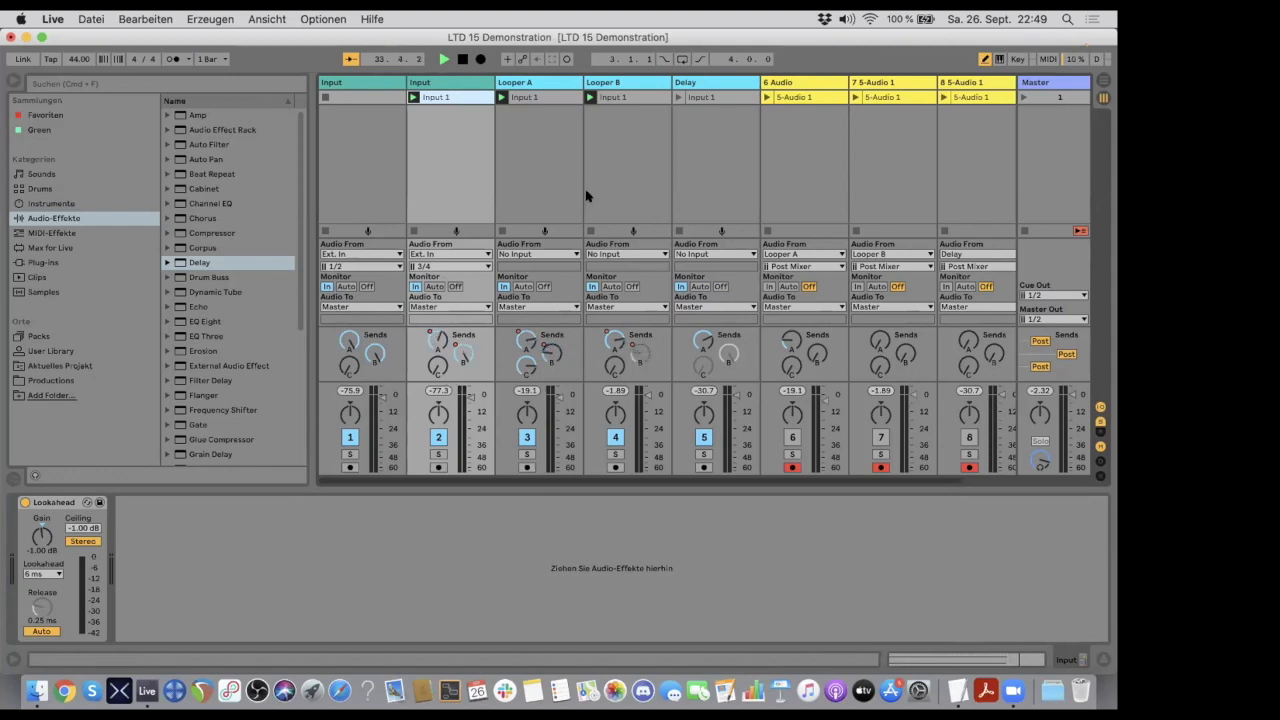
left_click(440, 84)
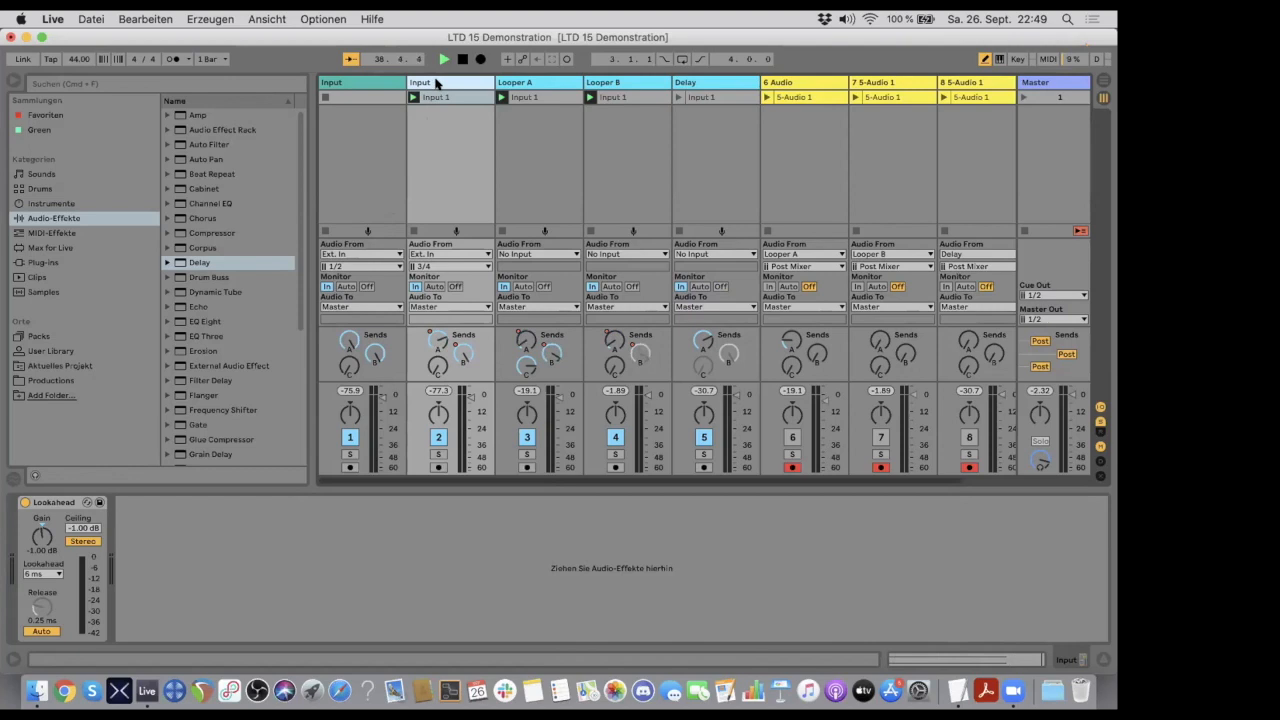
key("Delete")
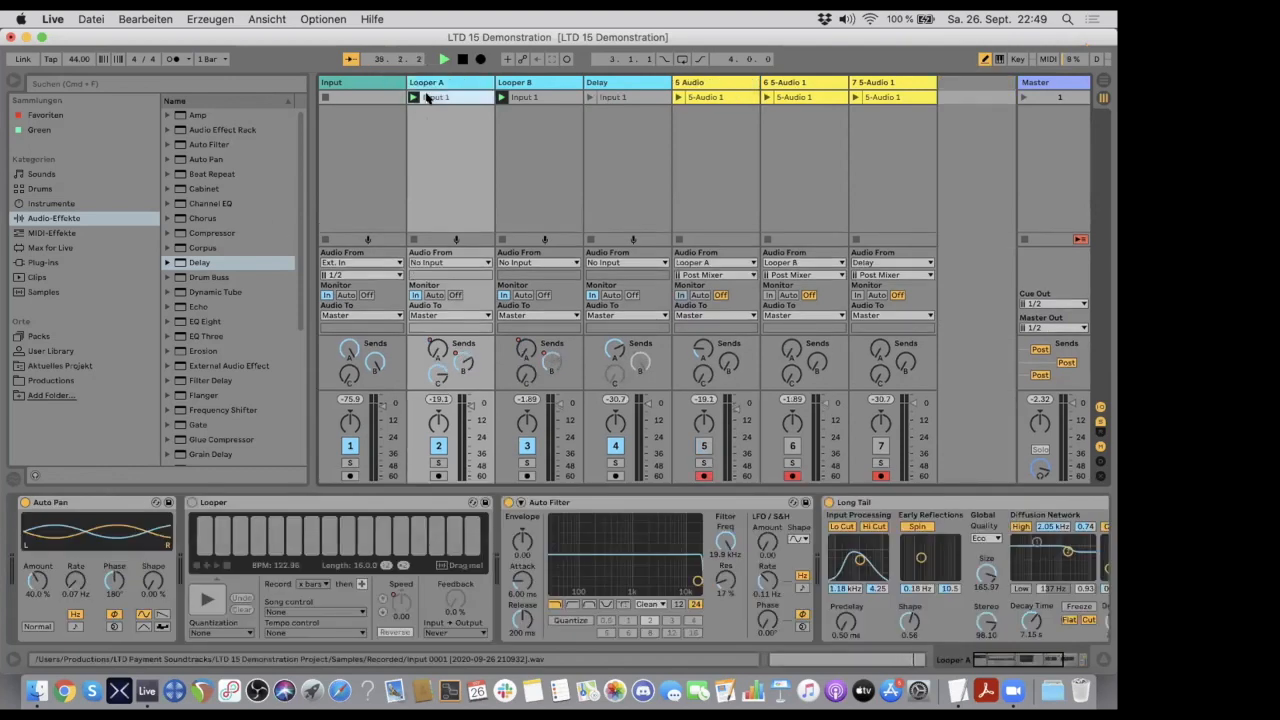
- Paste the Input 1 clip into the Input track's first slot and set the track's output to Sends Only
left_click(366, 96)
key("super+v")
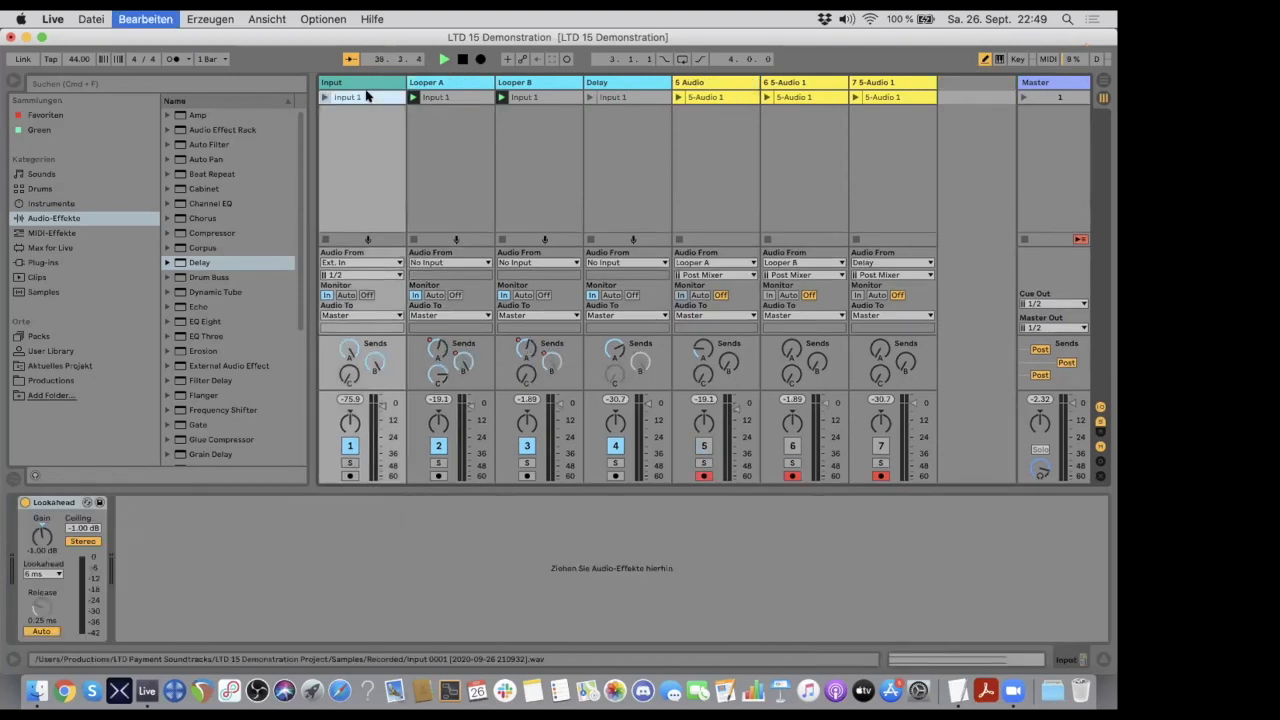
left_click(359, 316)
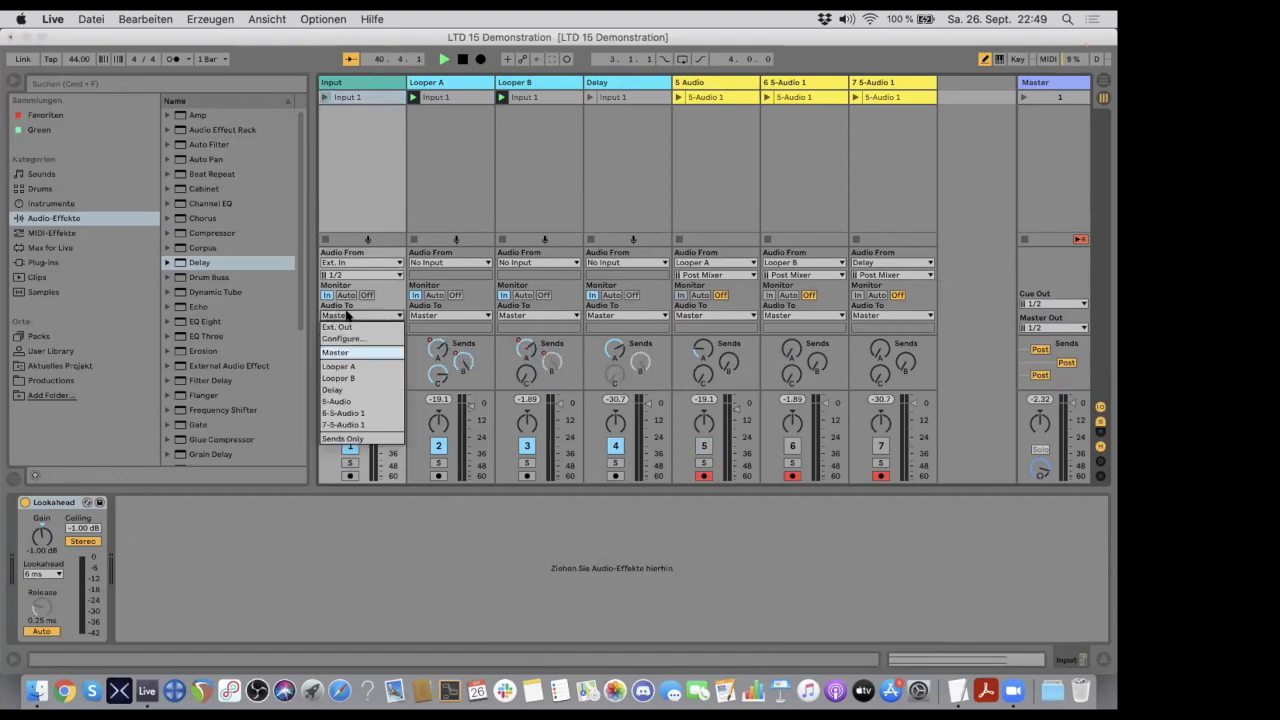
left_click(365, 438)
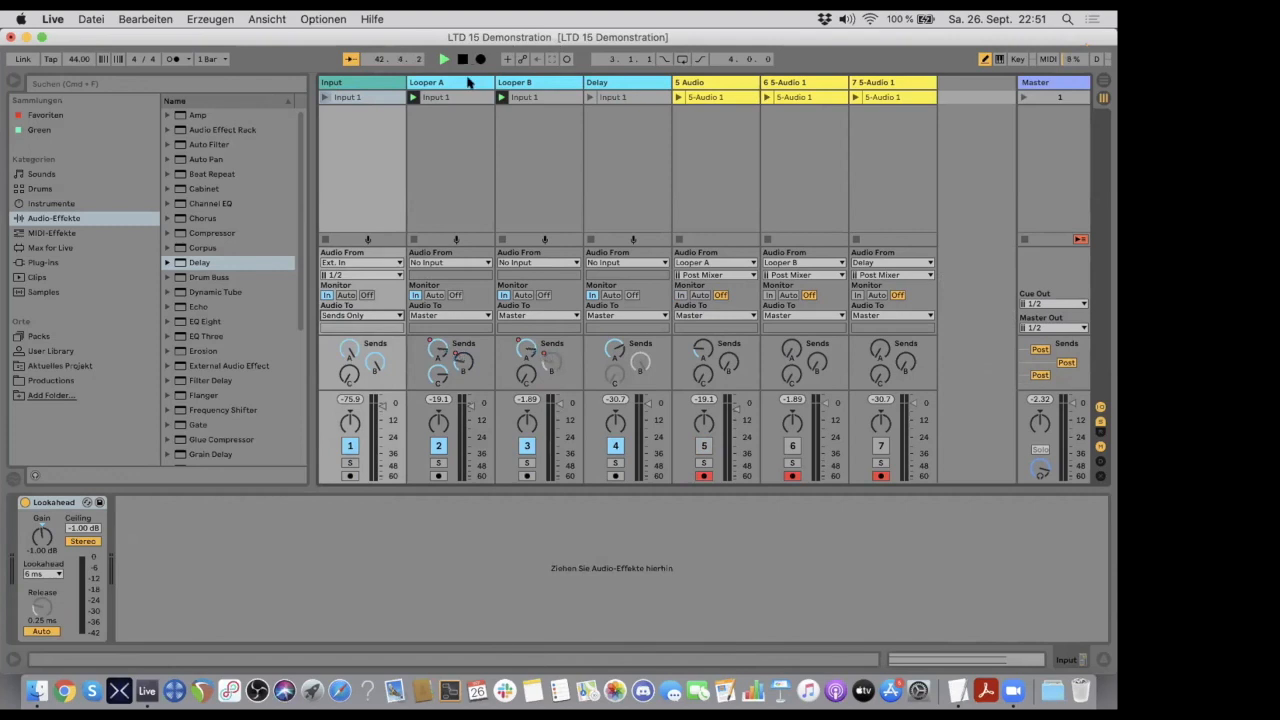
- Delete the Speed automation on Looper A's Looper device, then set Speed to 0.00 and Feedback to 100 %
left_click(468, 82)
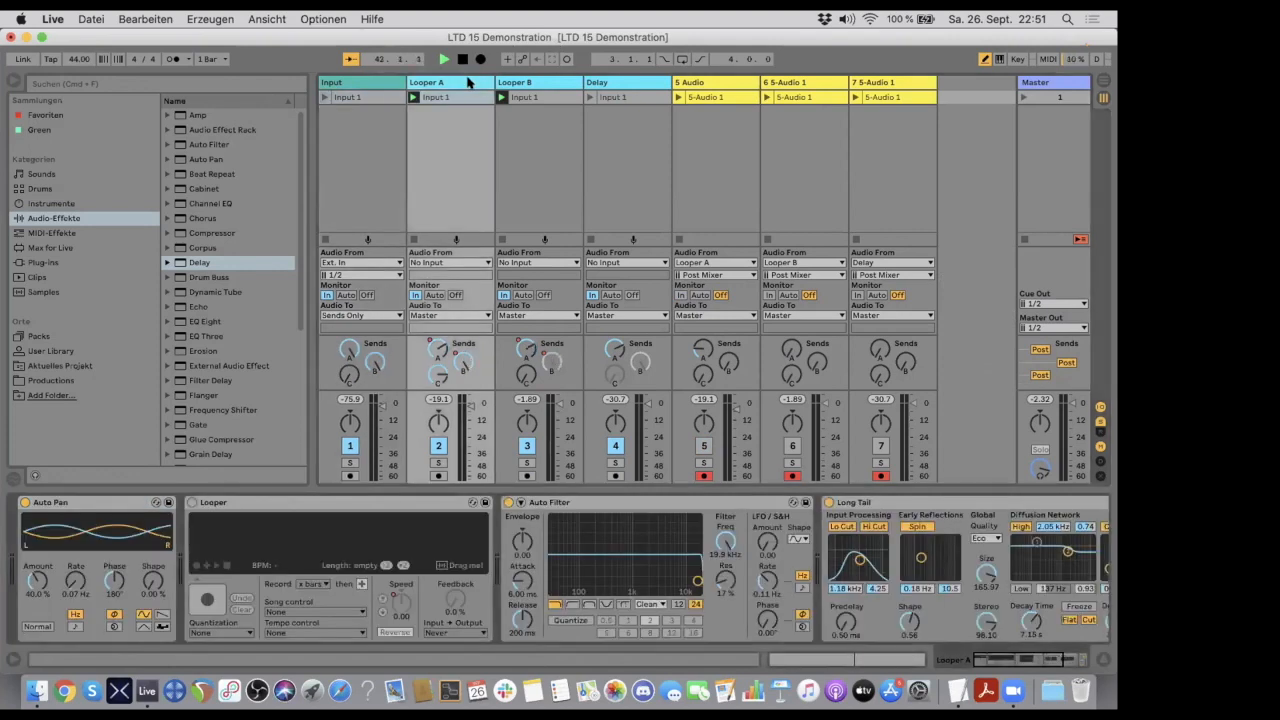
right_click(396, 599)
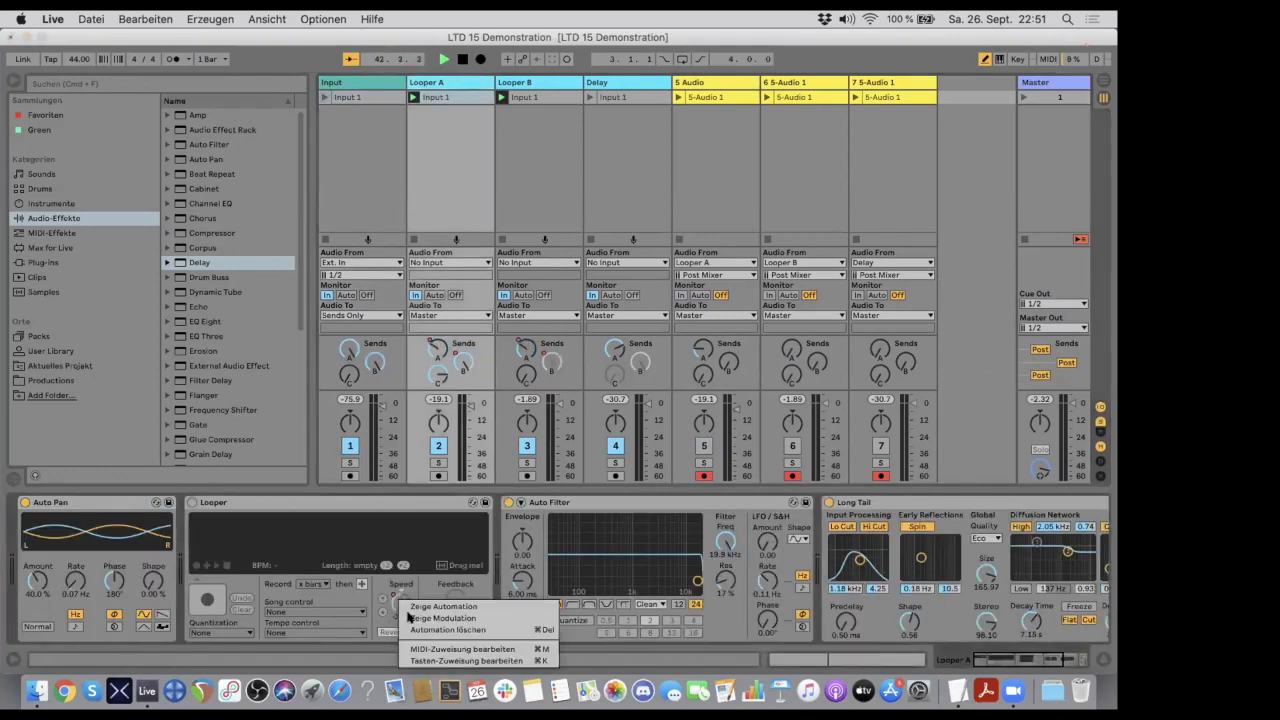
left_click(445, 629)
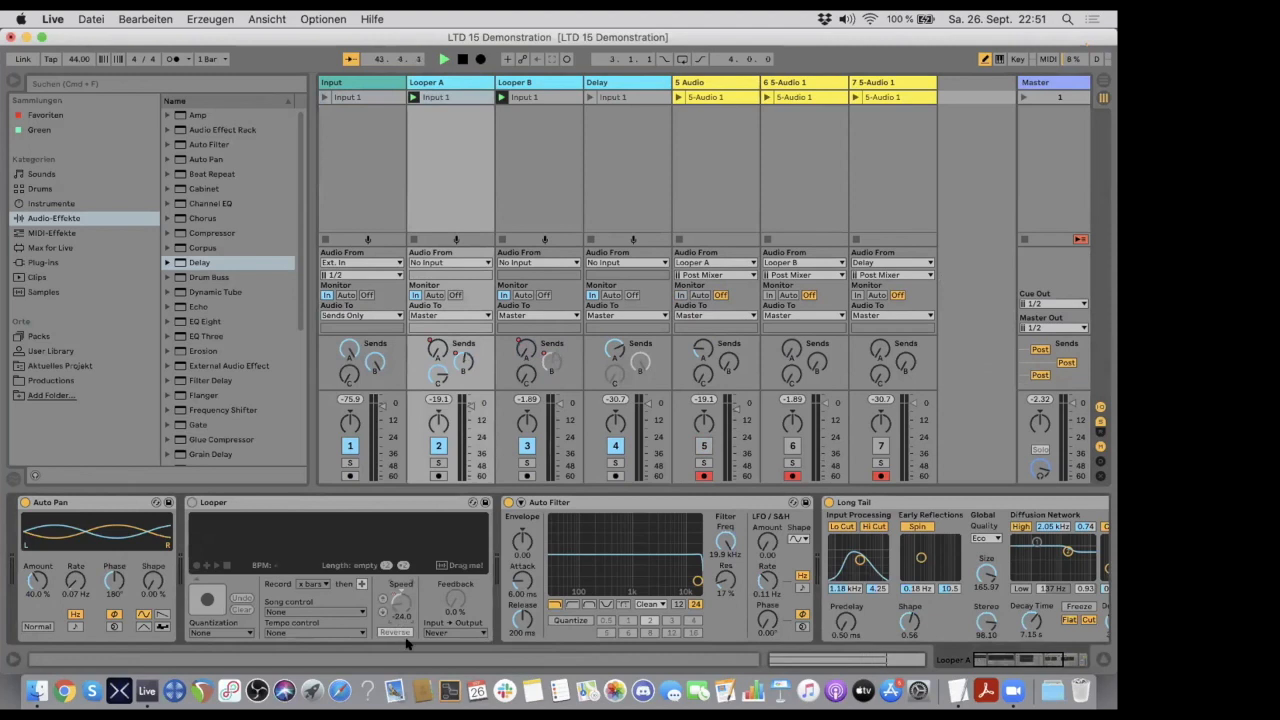
double_click(396, 590)
left_click(427, 502)
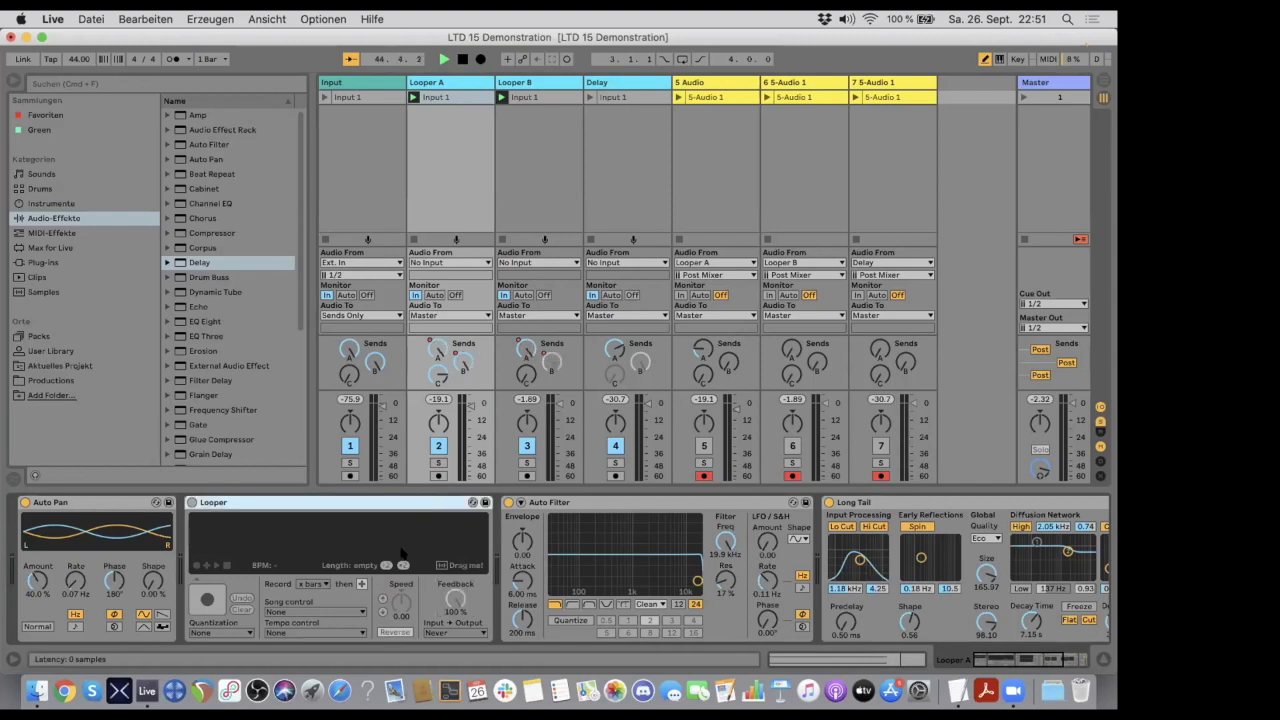
- Set Looper B's Looper Speed to 0.00 and Feedback to 100 %, then restart playback from the beginning with that device turned on
left_click(546, 82)
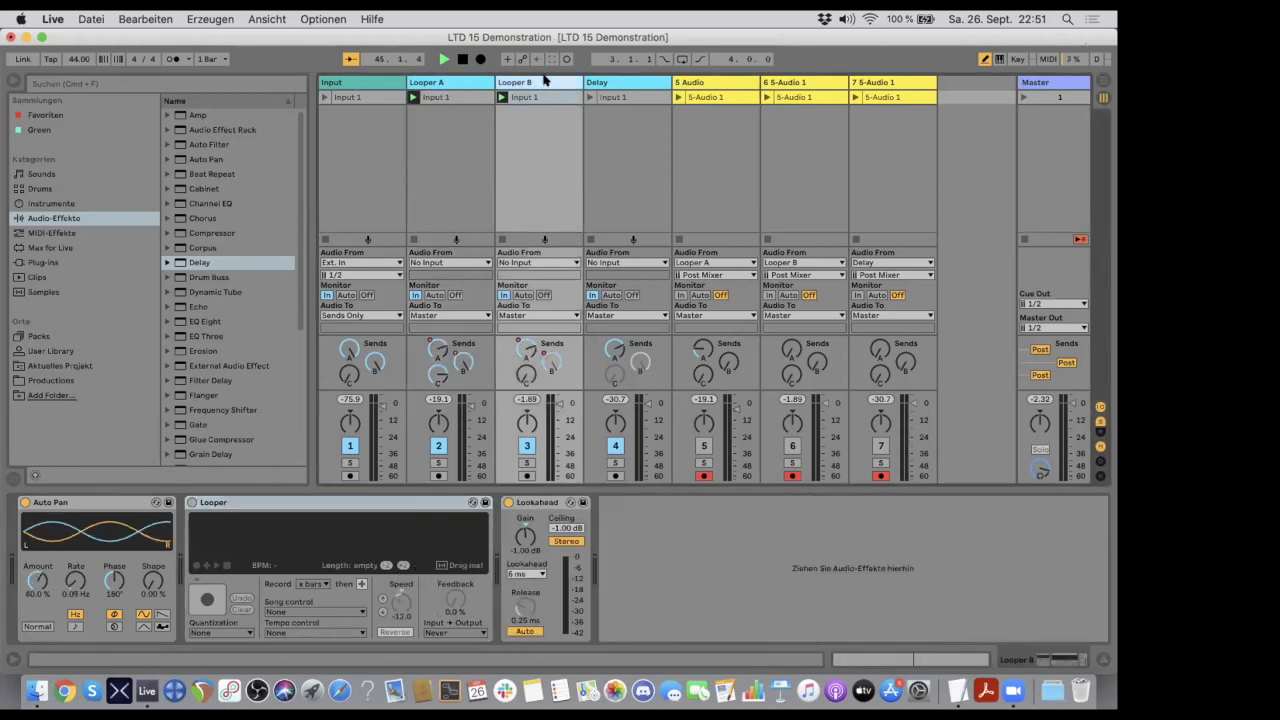
double_click(400, 590)
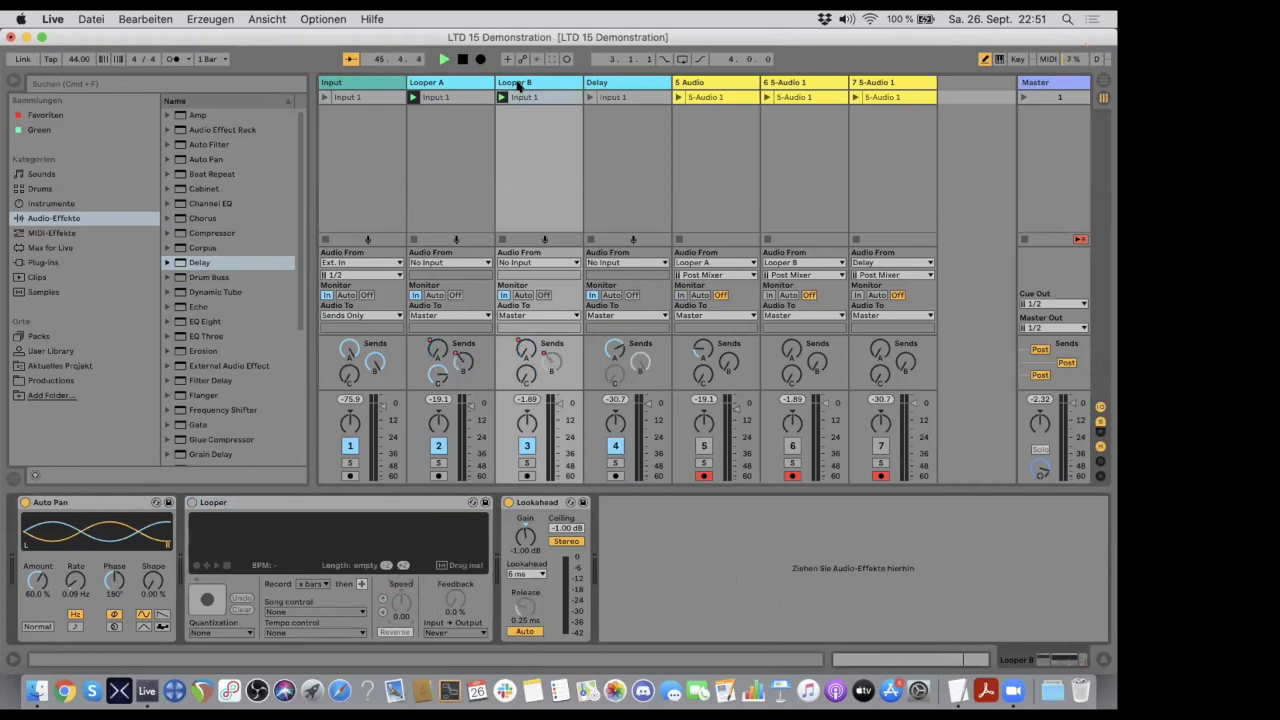
left_click(462, 60)
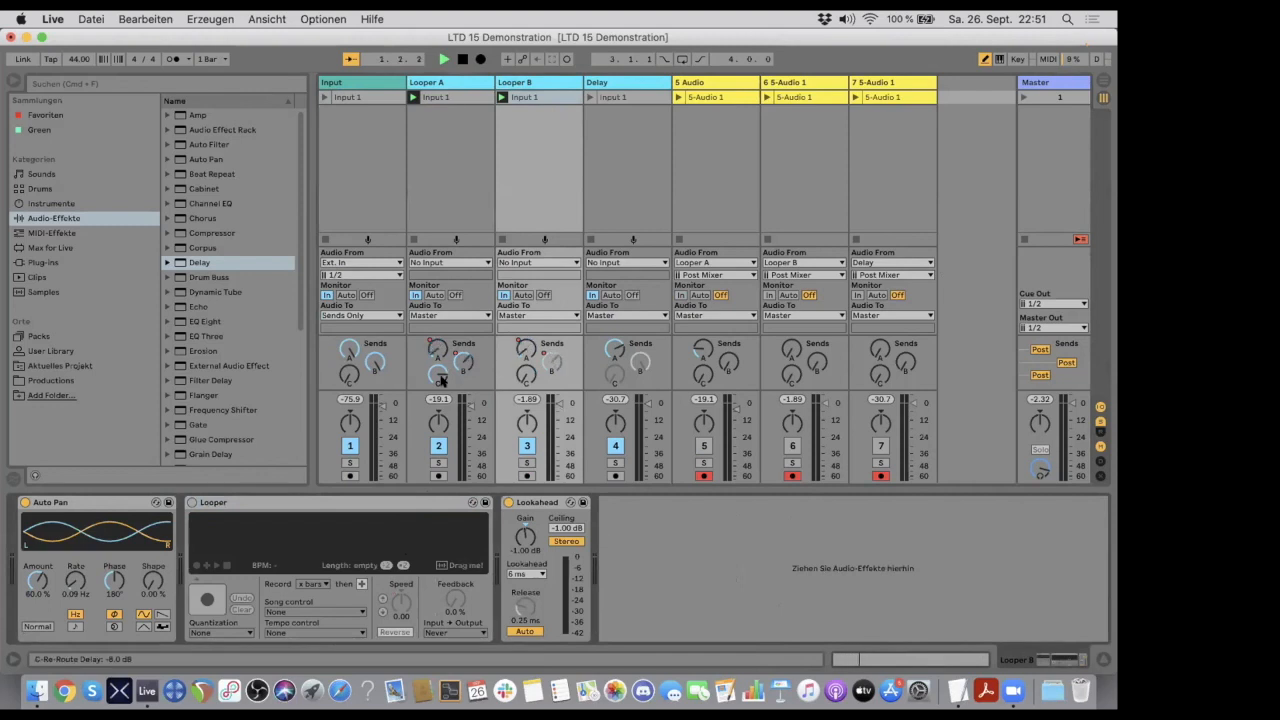
left_click(192, 503)
- Turn on Looper A's Looper device and start recording in it, feeding it by launching the Input track's Input 1 clip
left_click(457, 82)
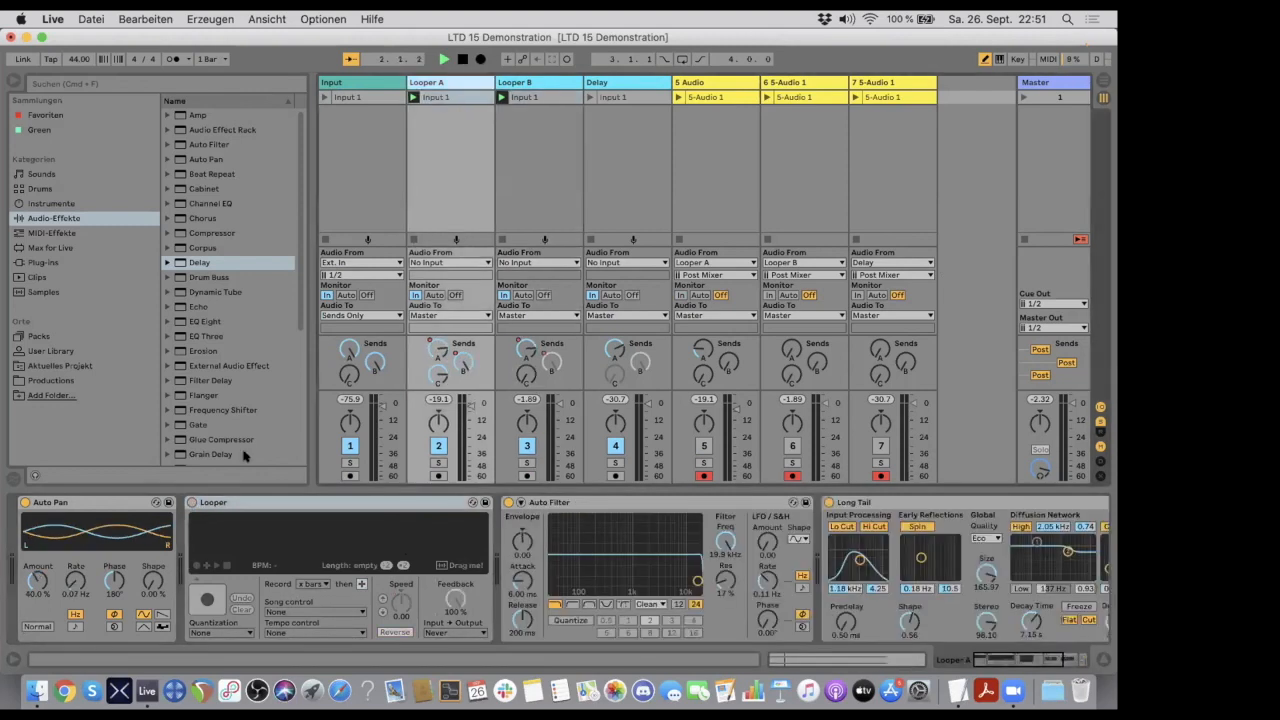
left_click(192, 502)
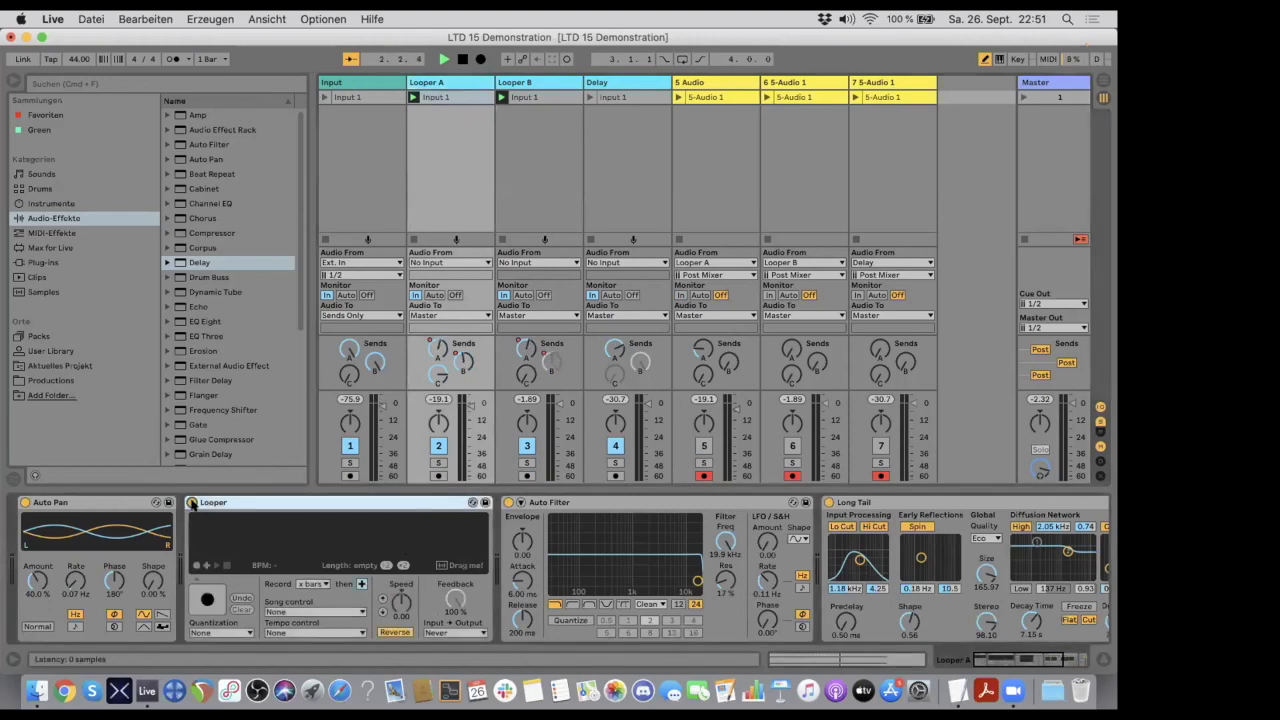
left_click(393, 631)
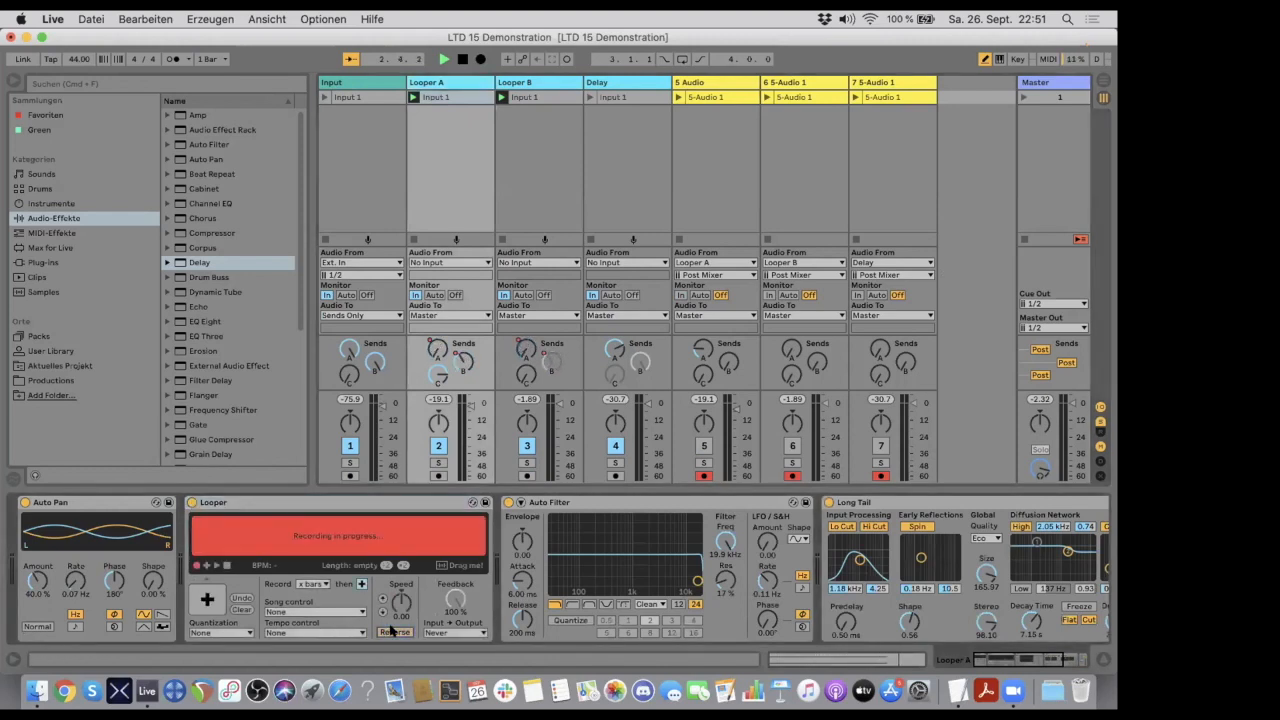
left_click(357, 82)
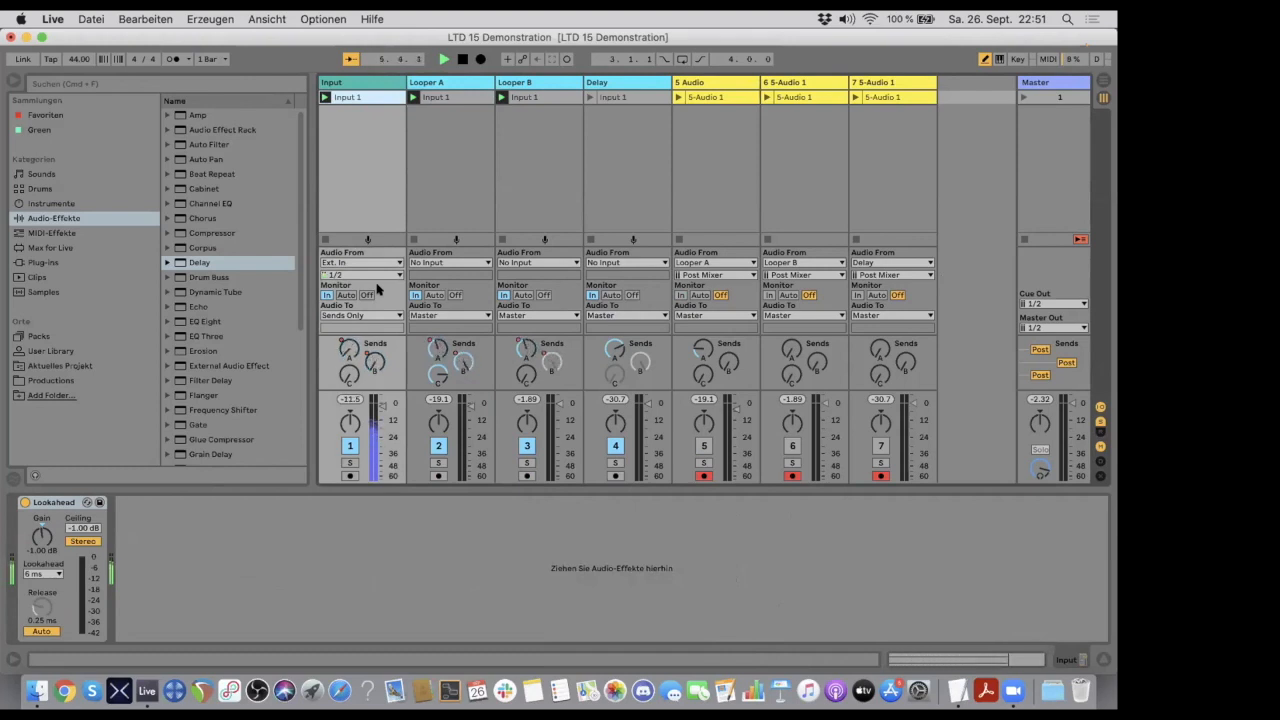
- End the recording in Looper A's and then Looper B's Looper device, switching each to loop playback
left_click(458, 84)
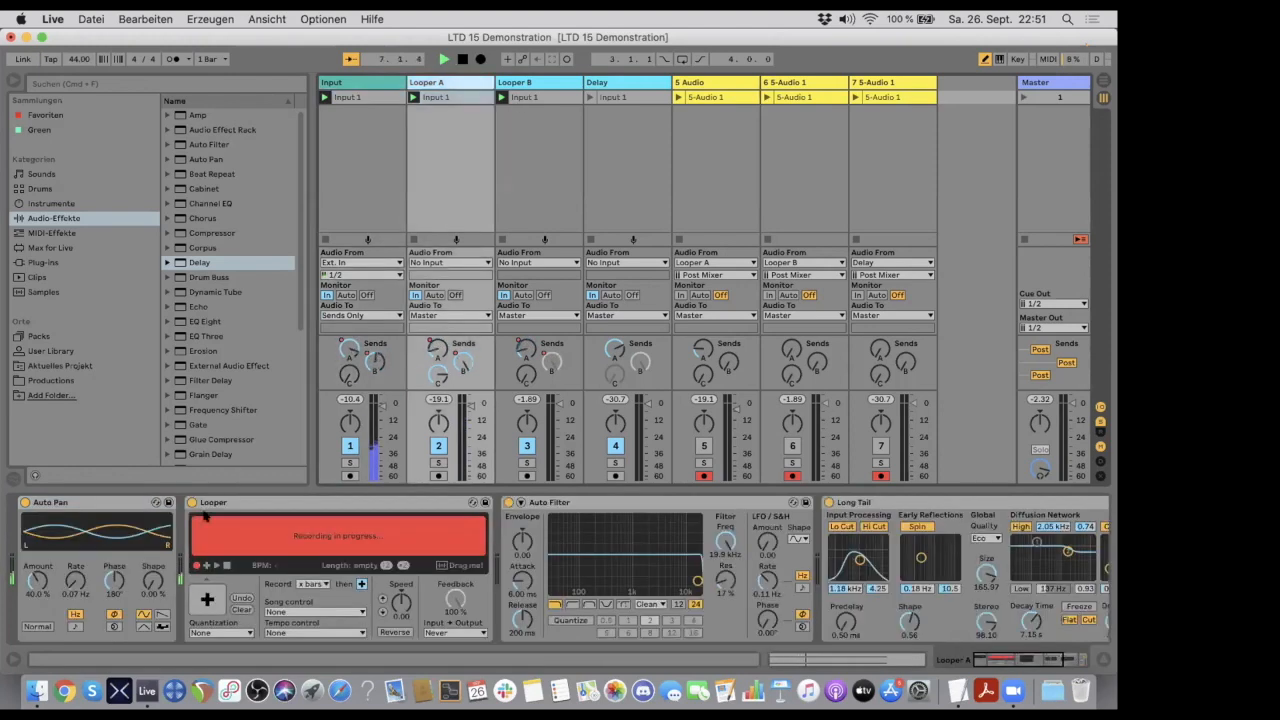
left_click(207, 598)
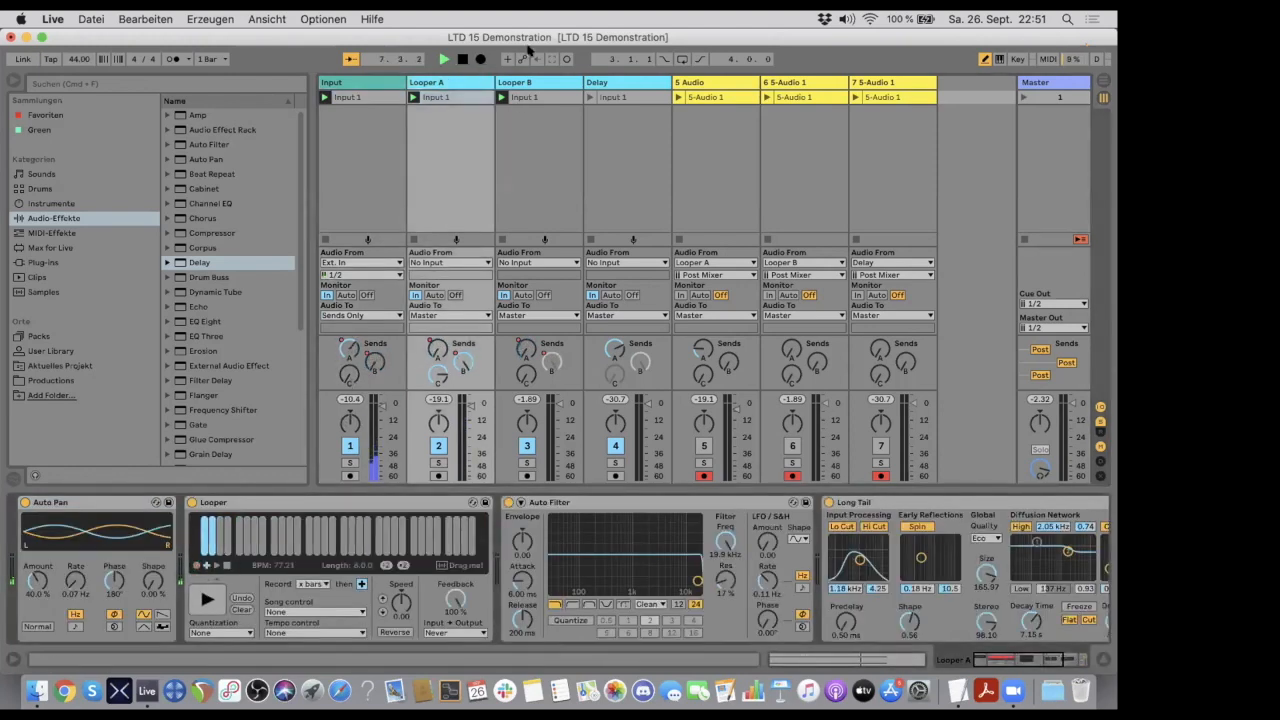
left_click(529, 83)
left_click(207, 598)
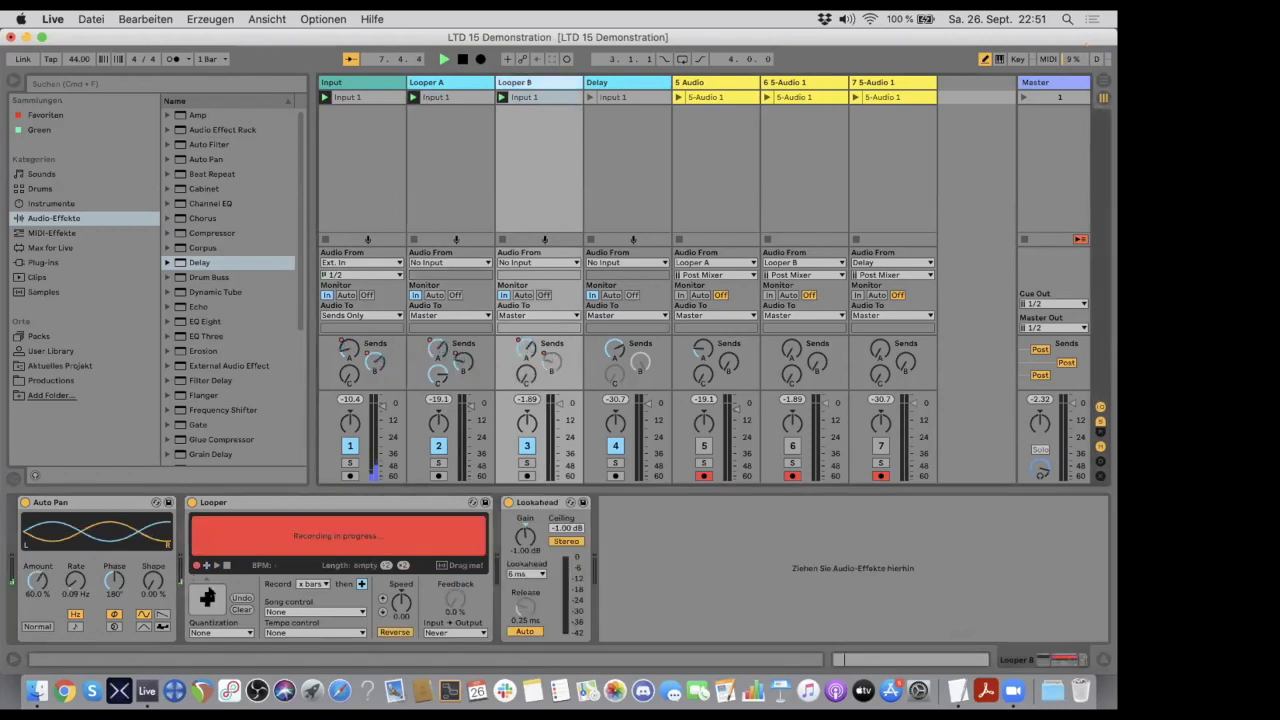
- Turn off Reverse on Looper B's Looper device and set its Feedback to 100 %, then check Looper A's devices
left_click(395, 632)
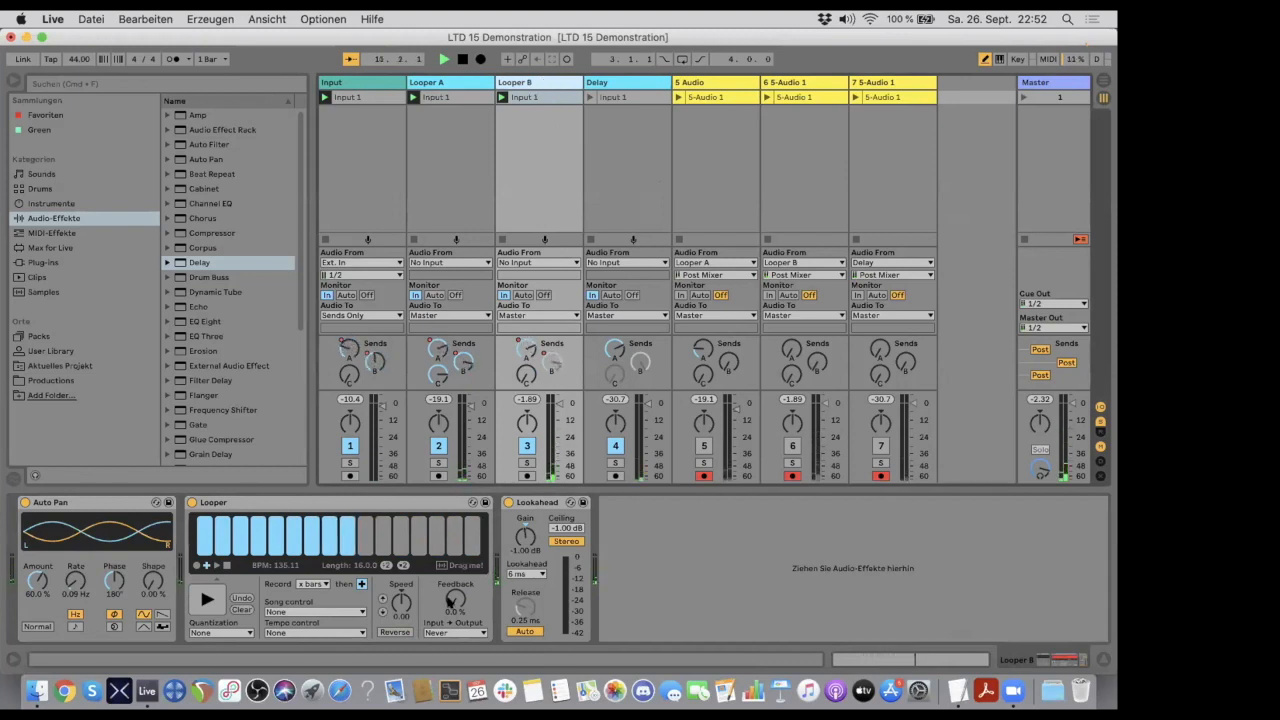
left_click_drag(449, 600, 449, 550)
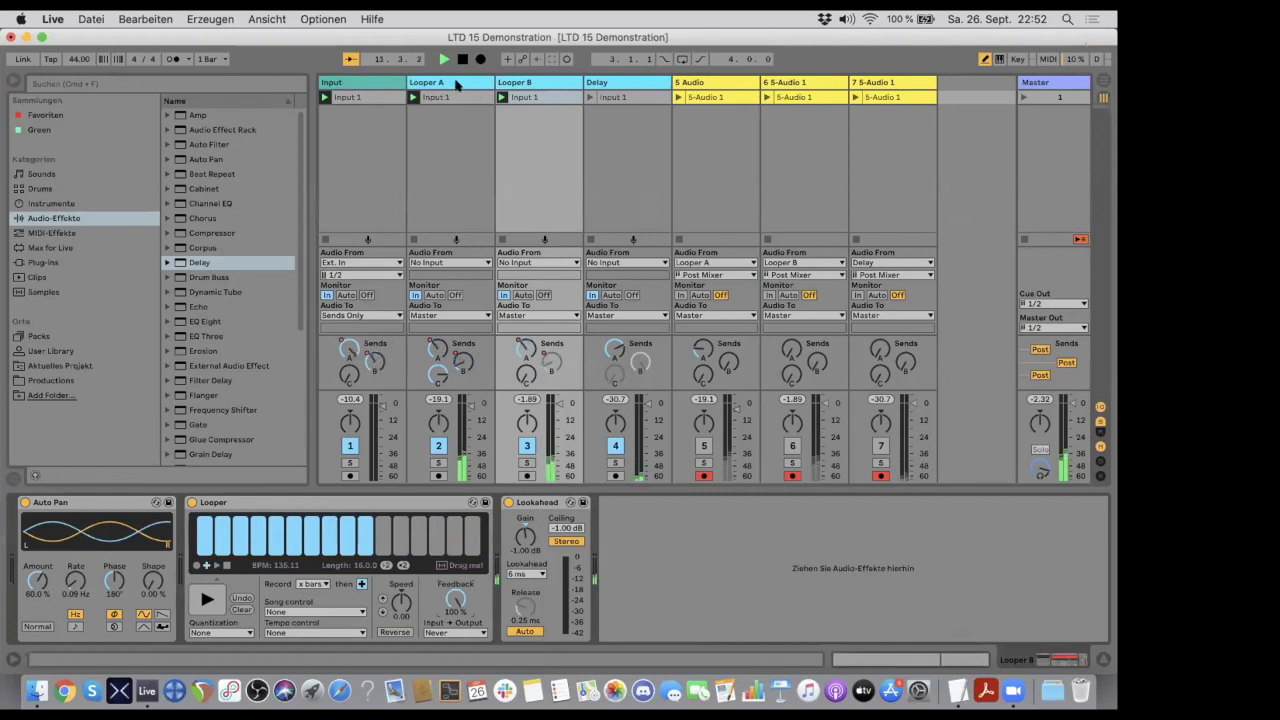
left_click(456, 85)
left_click(537, 82)
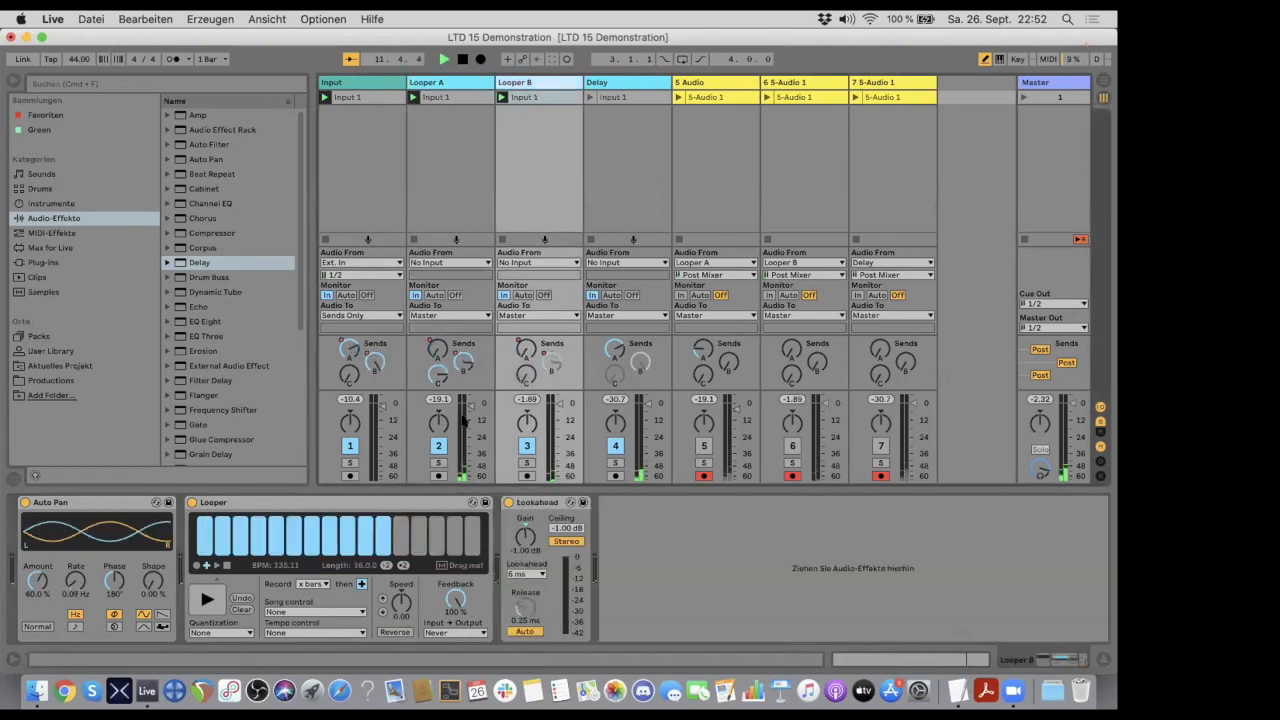
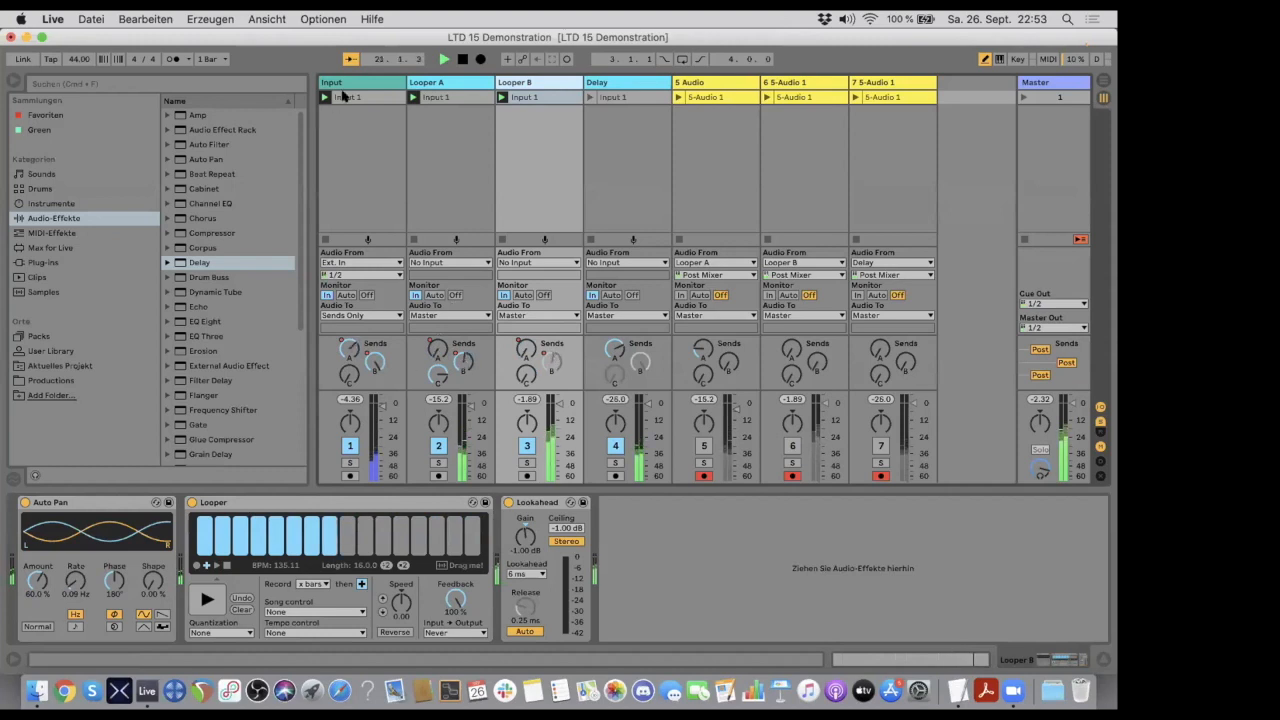
- Delete audio tracks 6 and 7 and clear the 5-Audio 1 clip from the 5 Audio track
left_click(329, 318)
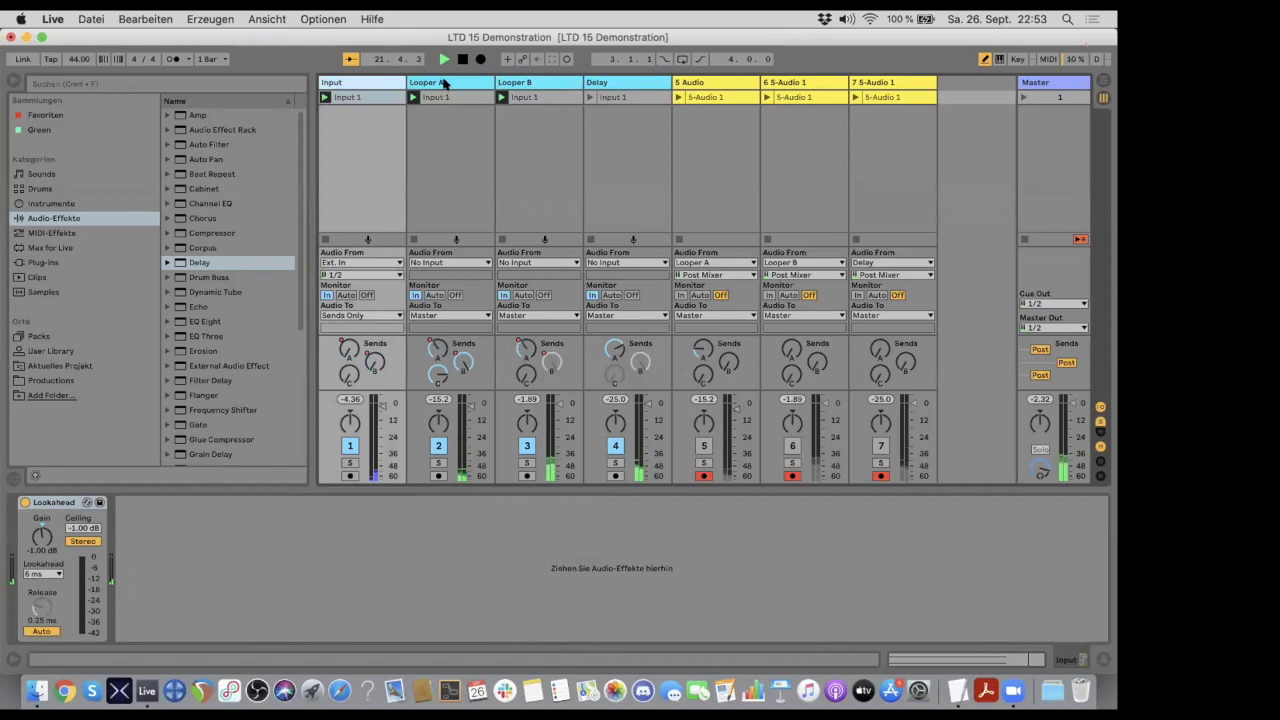
left_click(445, 85)
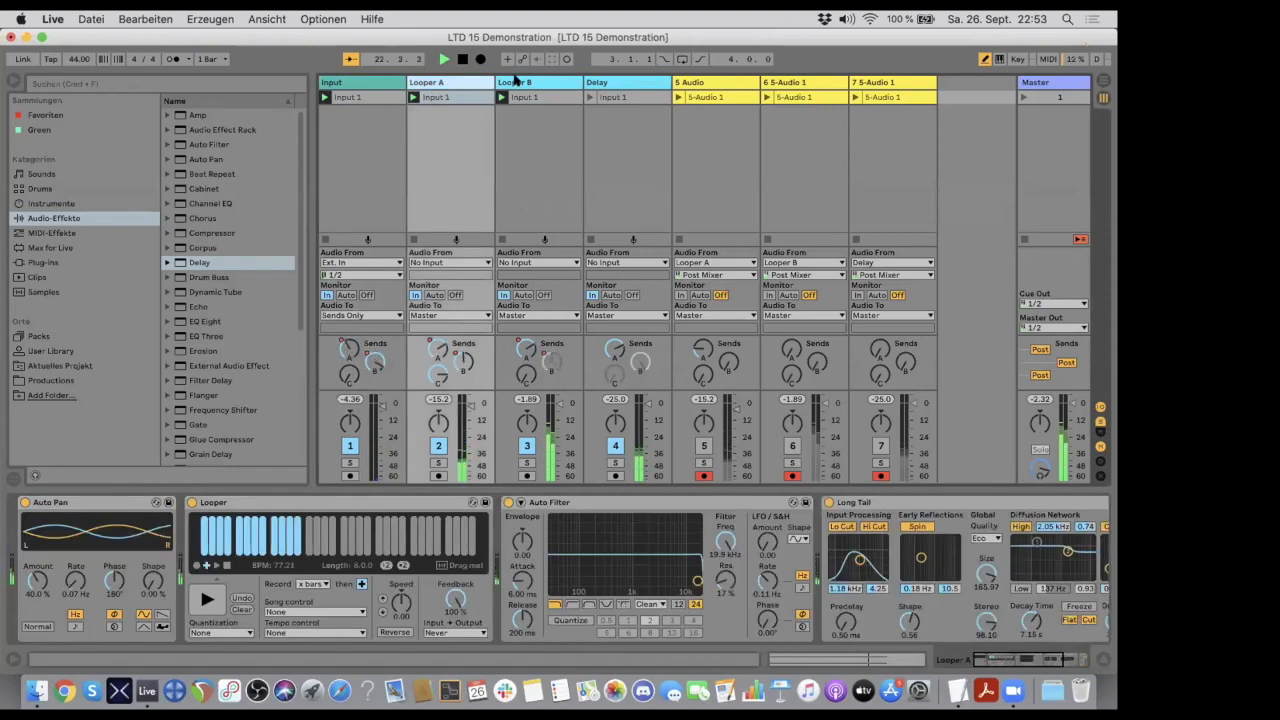
left_click(735, 82)
key("Right")
key("Right")
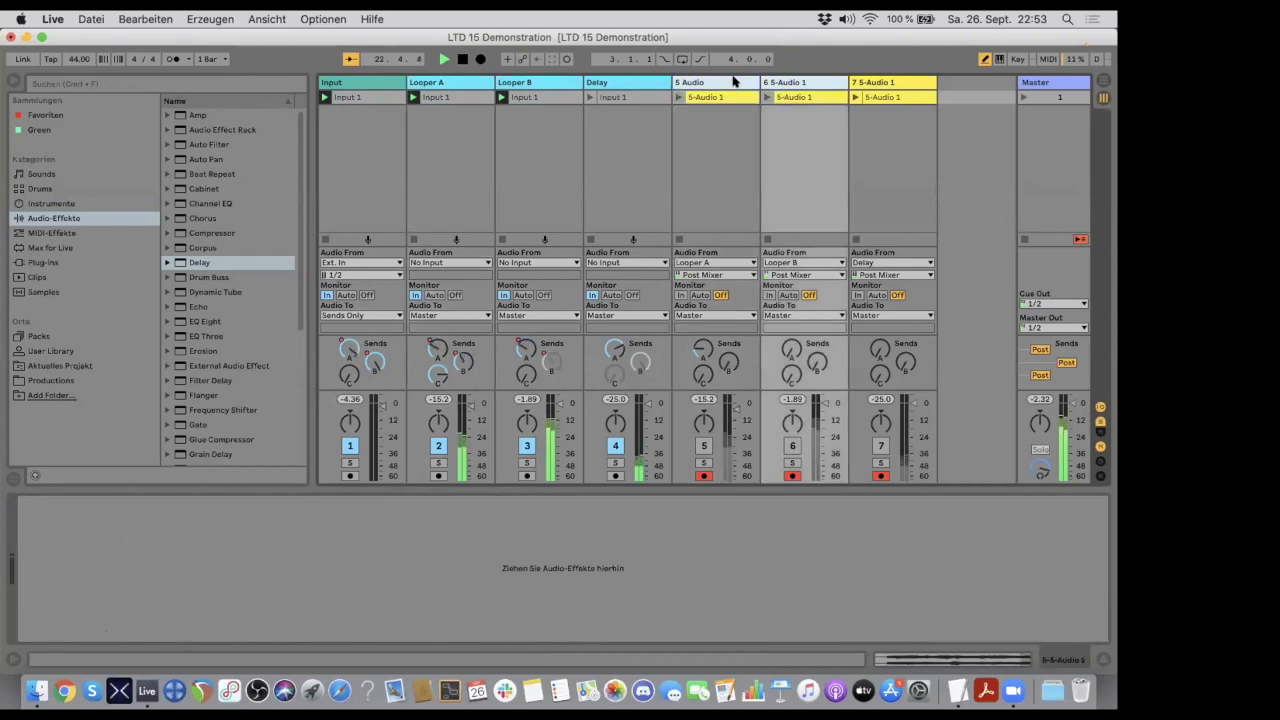
key("shift+Left")
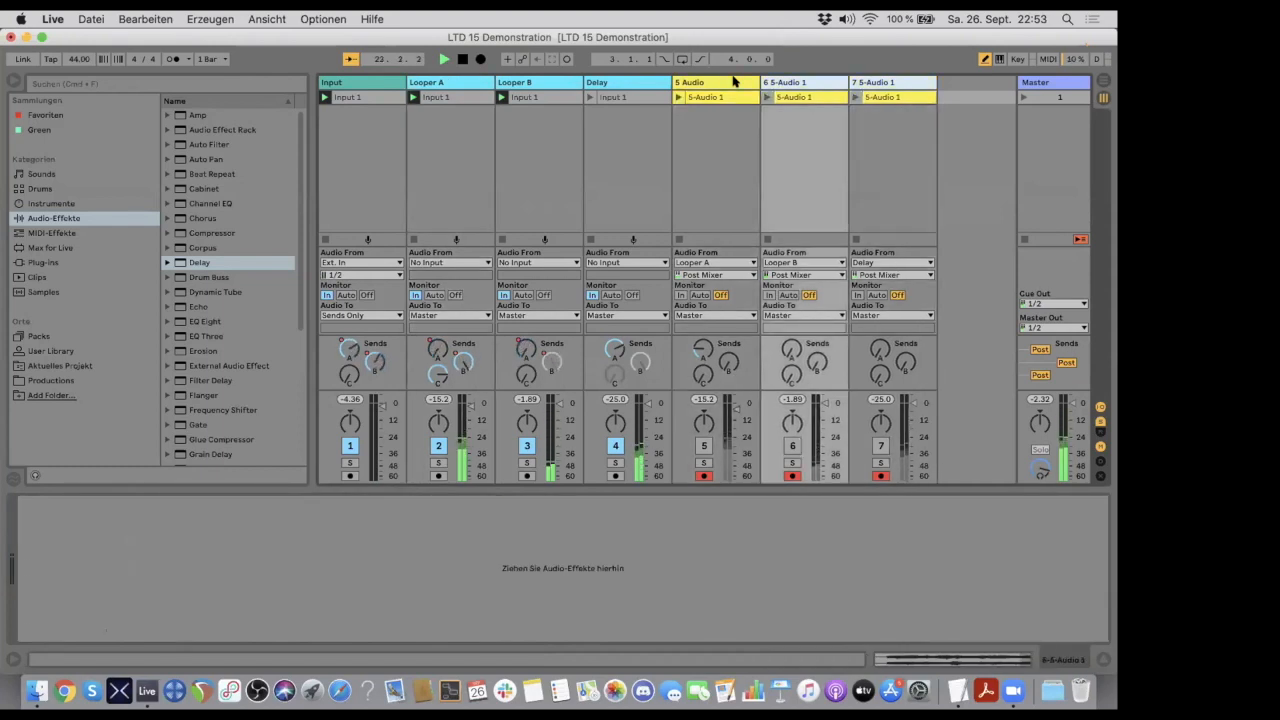
key("Delete")
key("Delete")
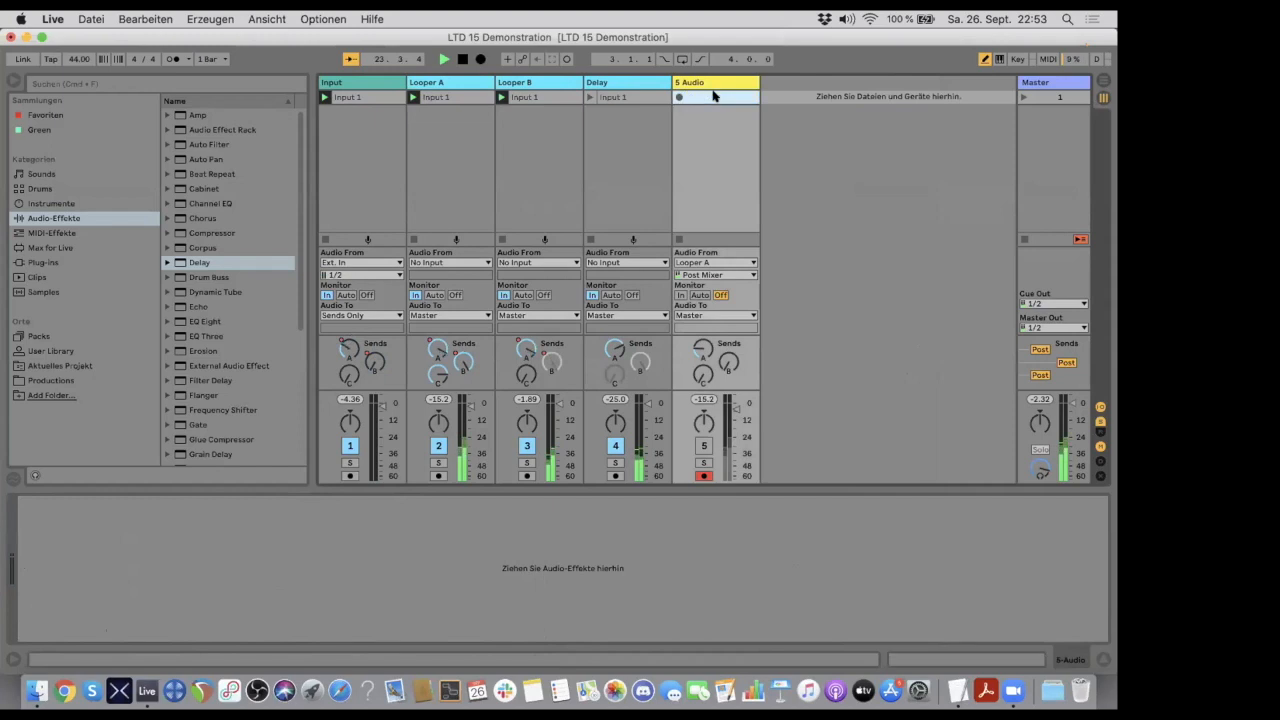
- Set the 5 Audio track's input to Resampling and start recording a new clip in its first slot
left_click(691, 263)
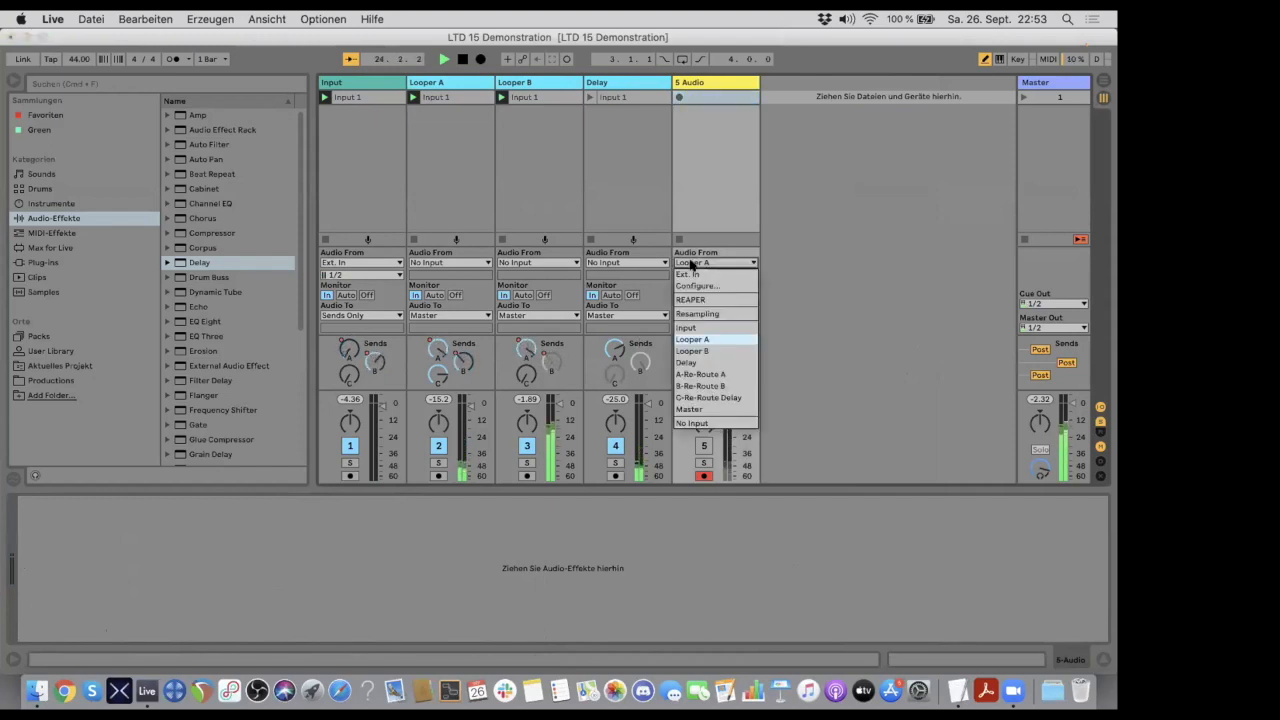
left_click(697, 313)
left_click(678, 96)
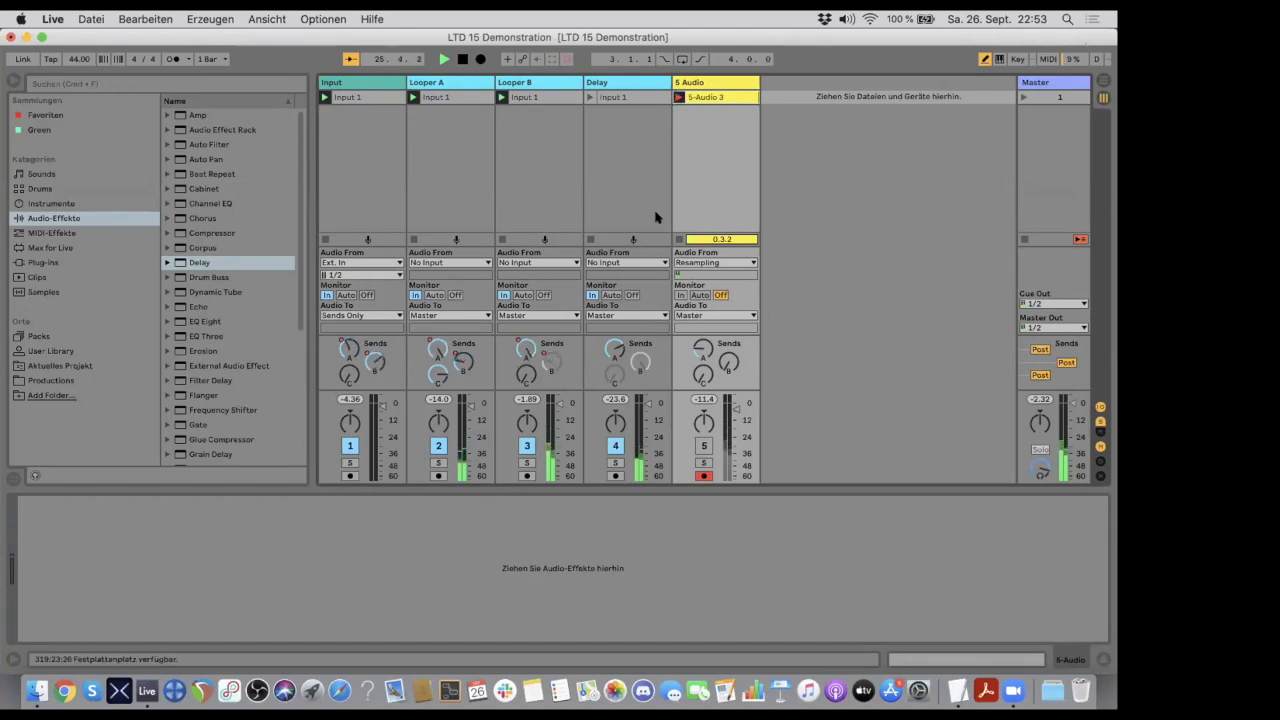
- On Looper A, raise Long Tail's Dry/Wet to 75 % and lower the Auto Filter to 3.75 kHz with 27 % resonance
left_click(533, 82)
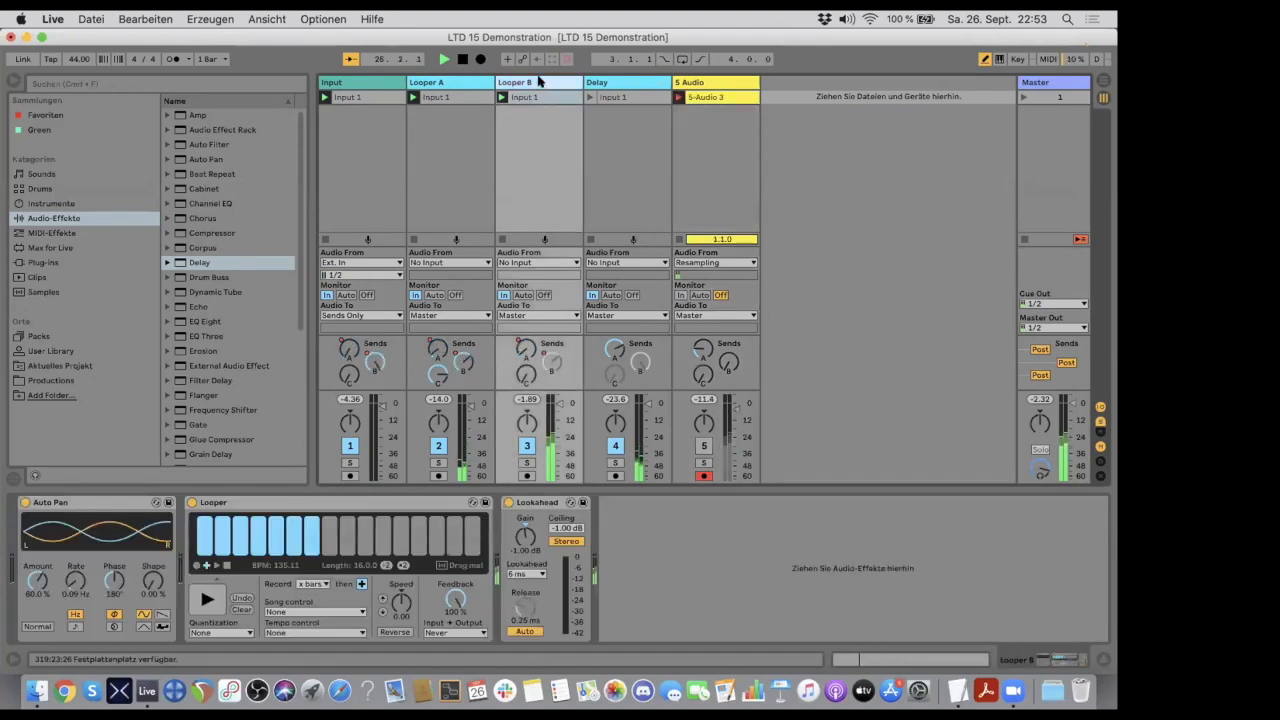
left_click(620, 82)
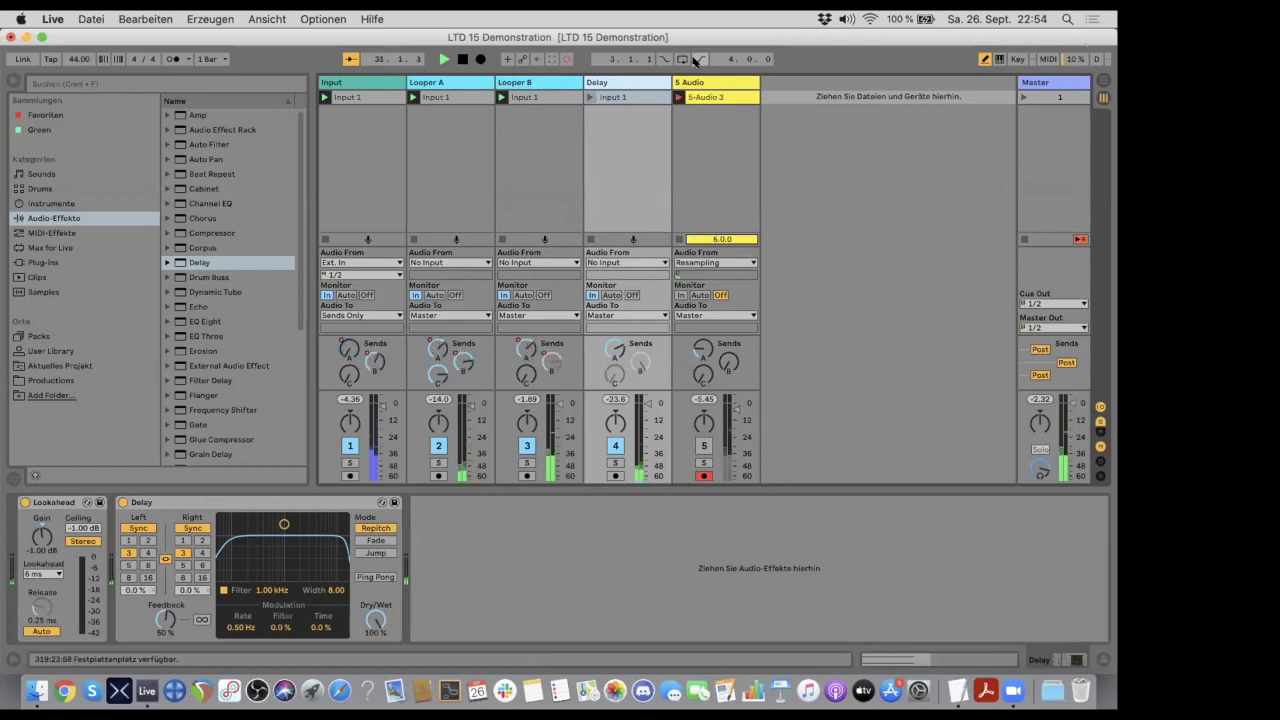
left_click(470, 83)
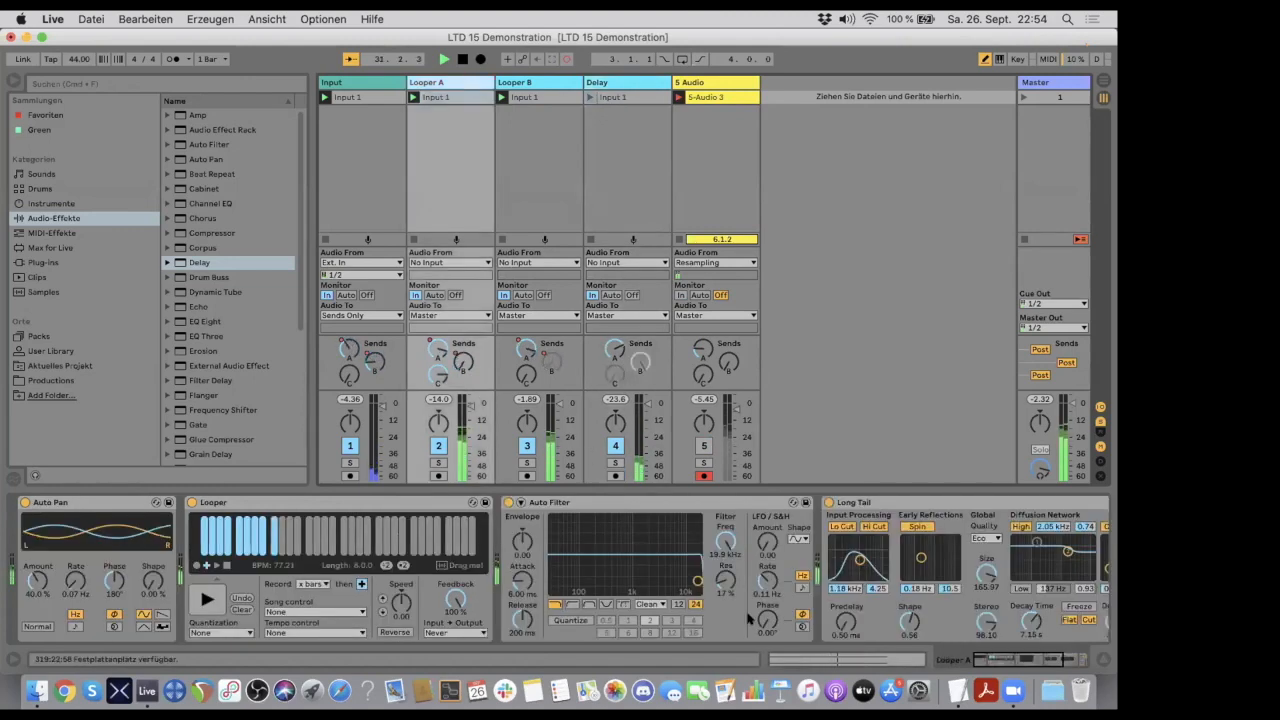
scroll(760, 590, "right", 5)
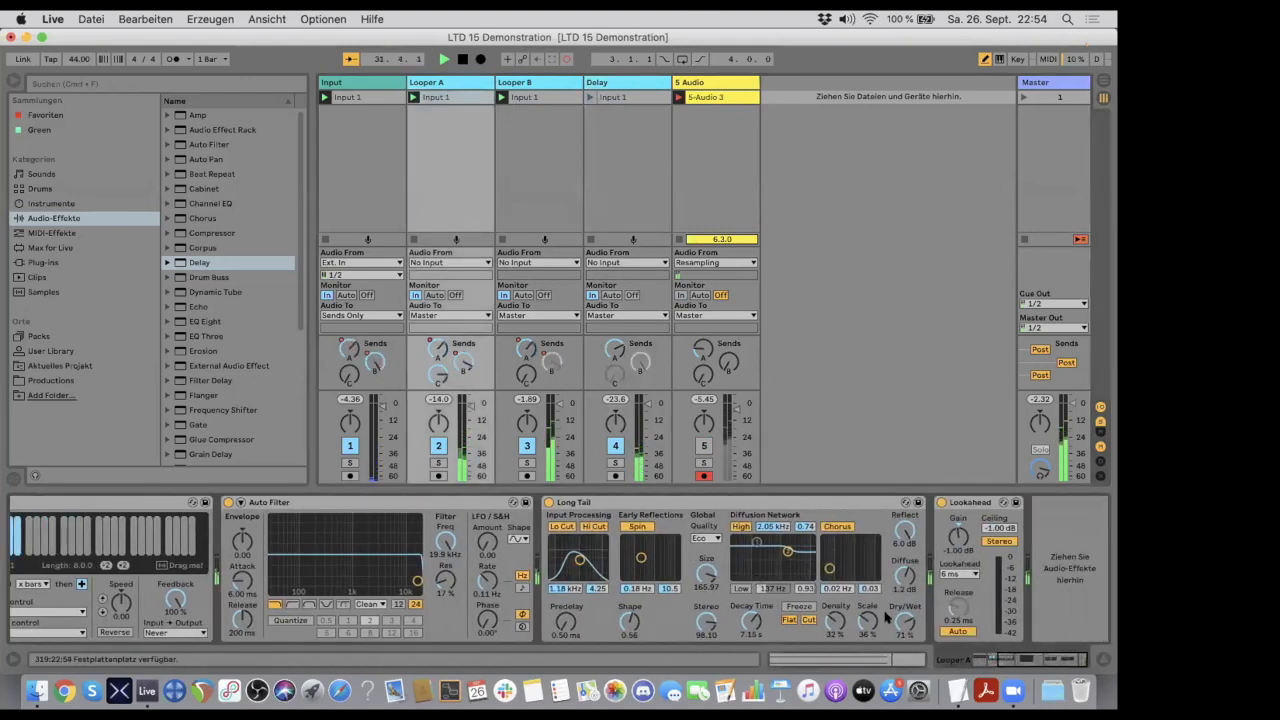
left_click_drag(899, 615, 899, 610)
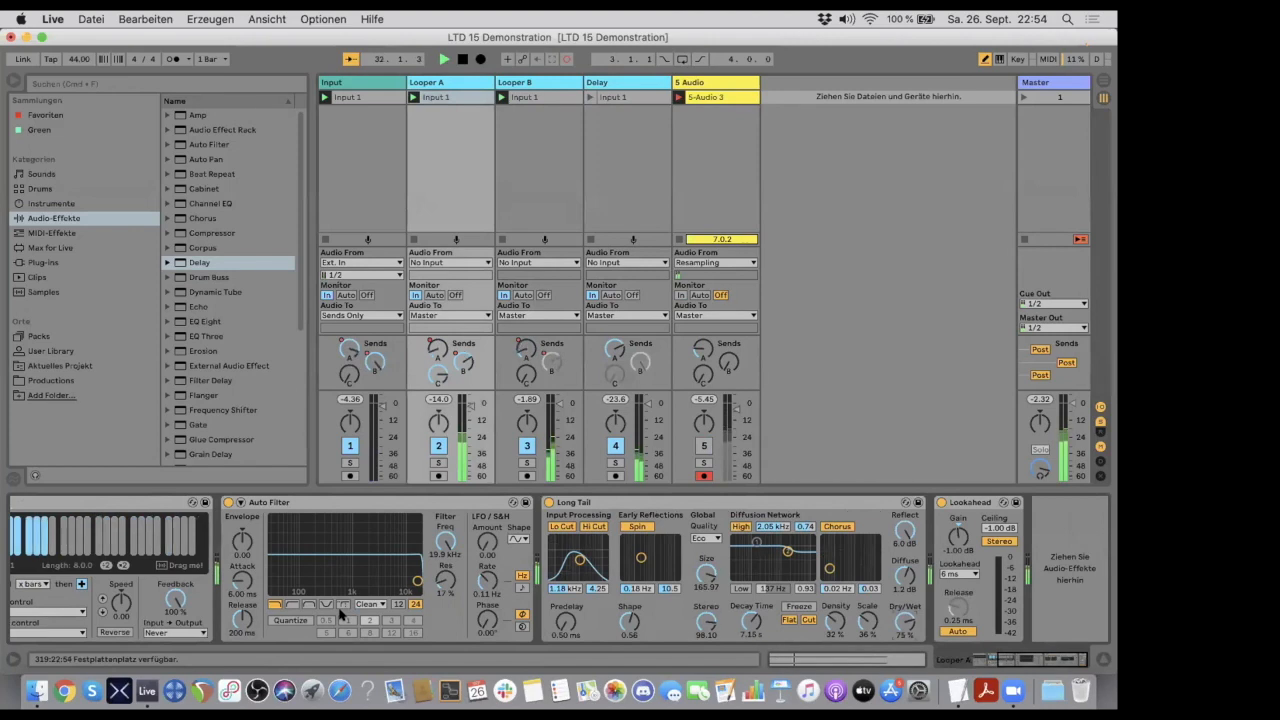
left_click_drag(417, 580, 381, 576)
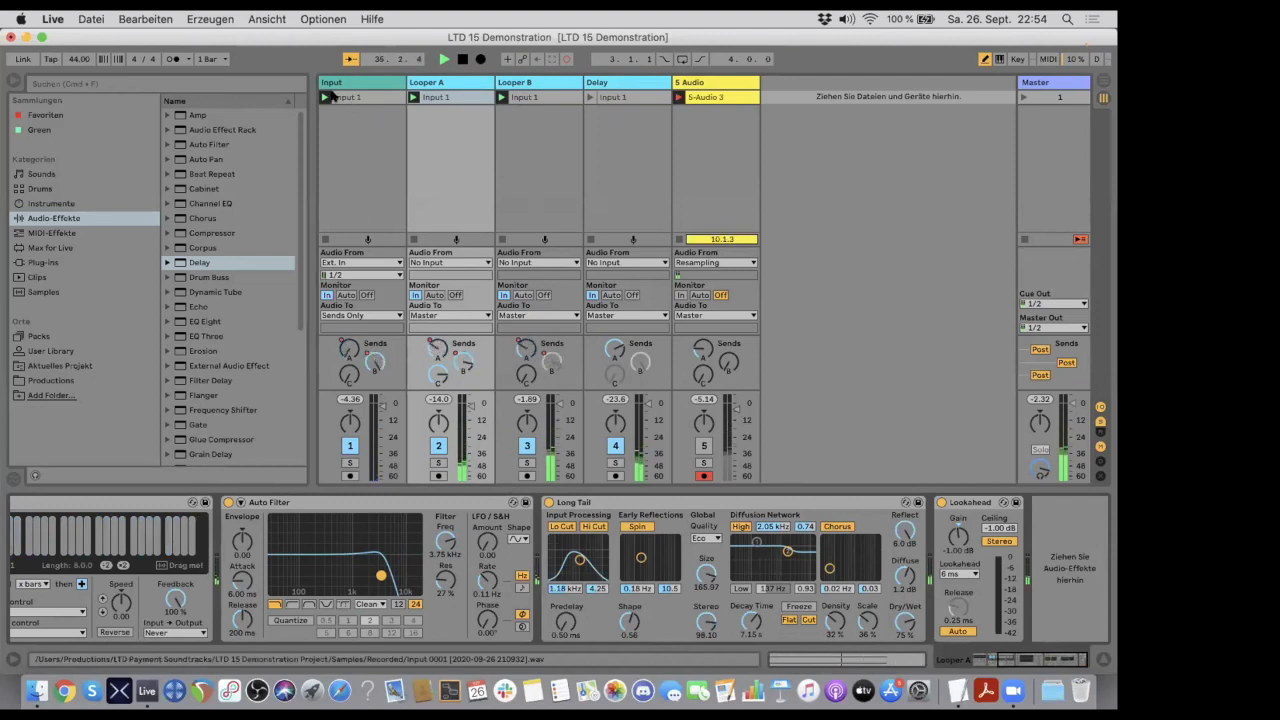
- Insert a new empty scene below scene 1
right_click(1033, 96)
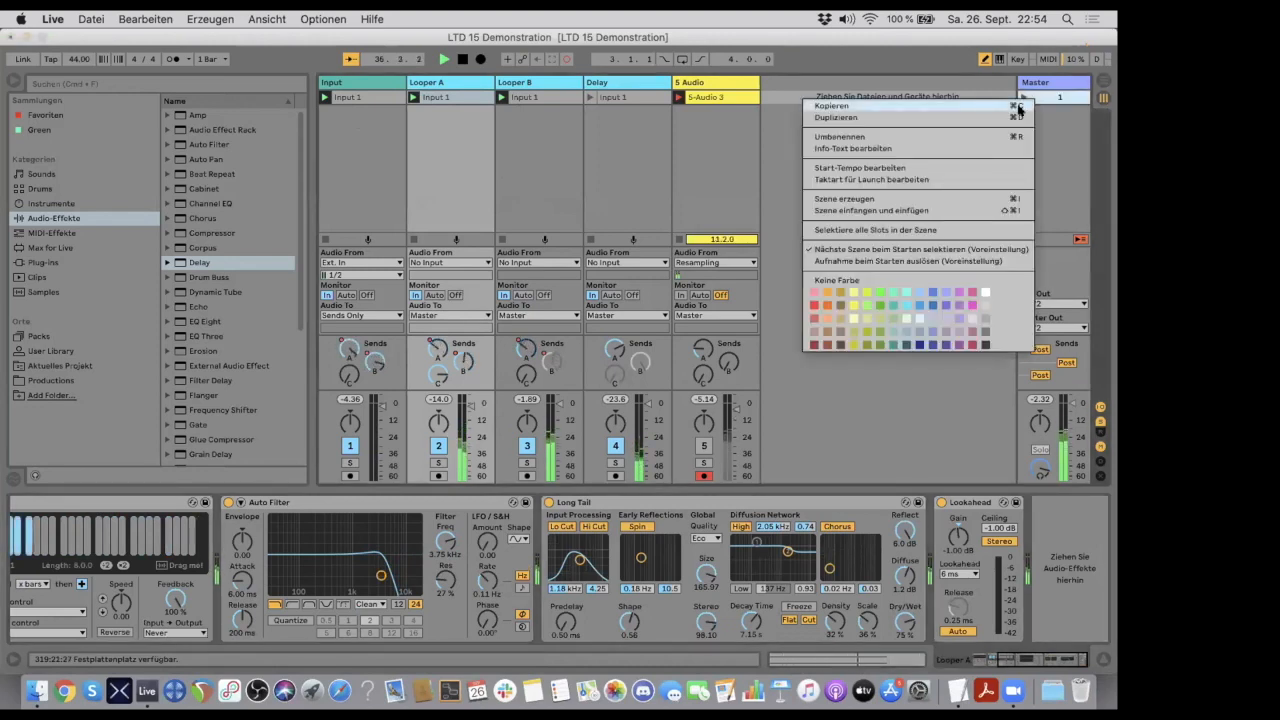
left_click(1028, 118)
right_click(1038, 124)
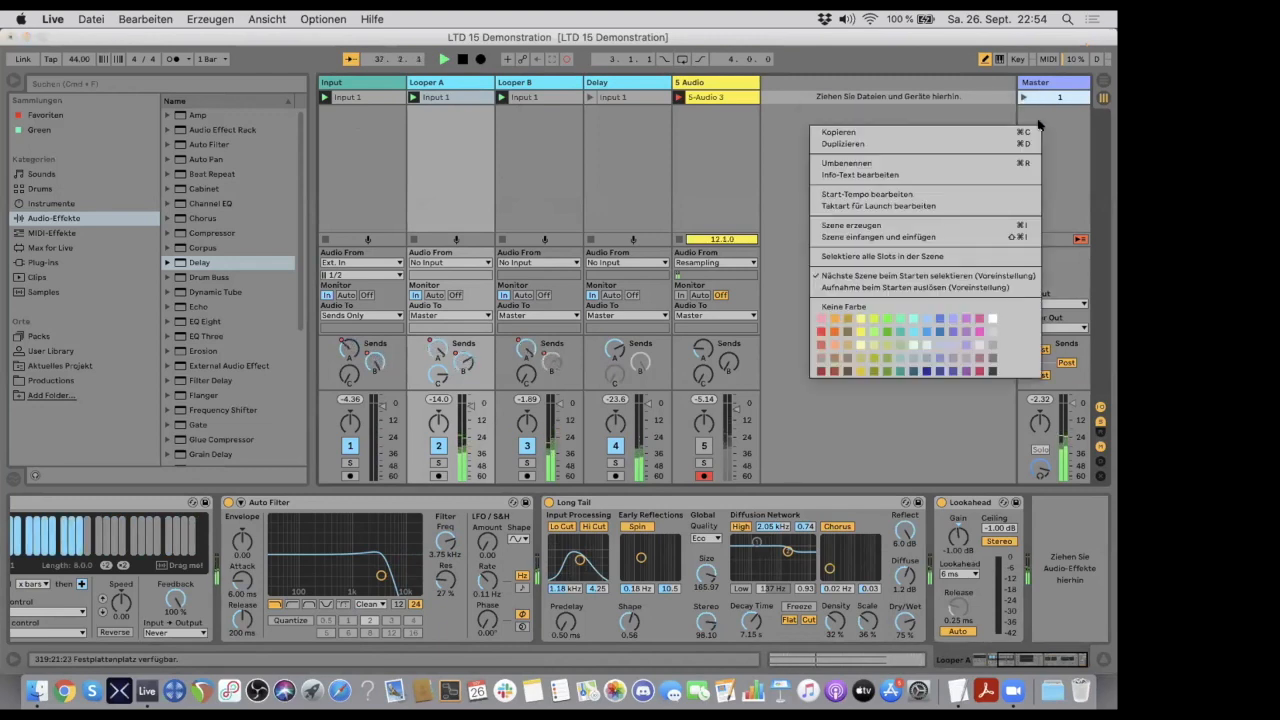
left_click(1025, 226)
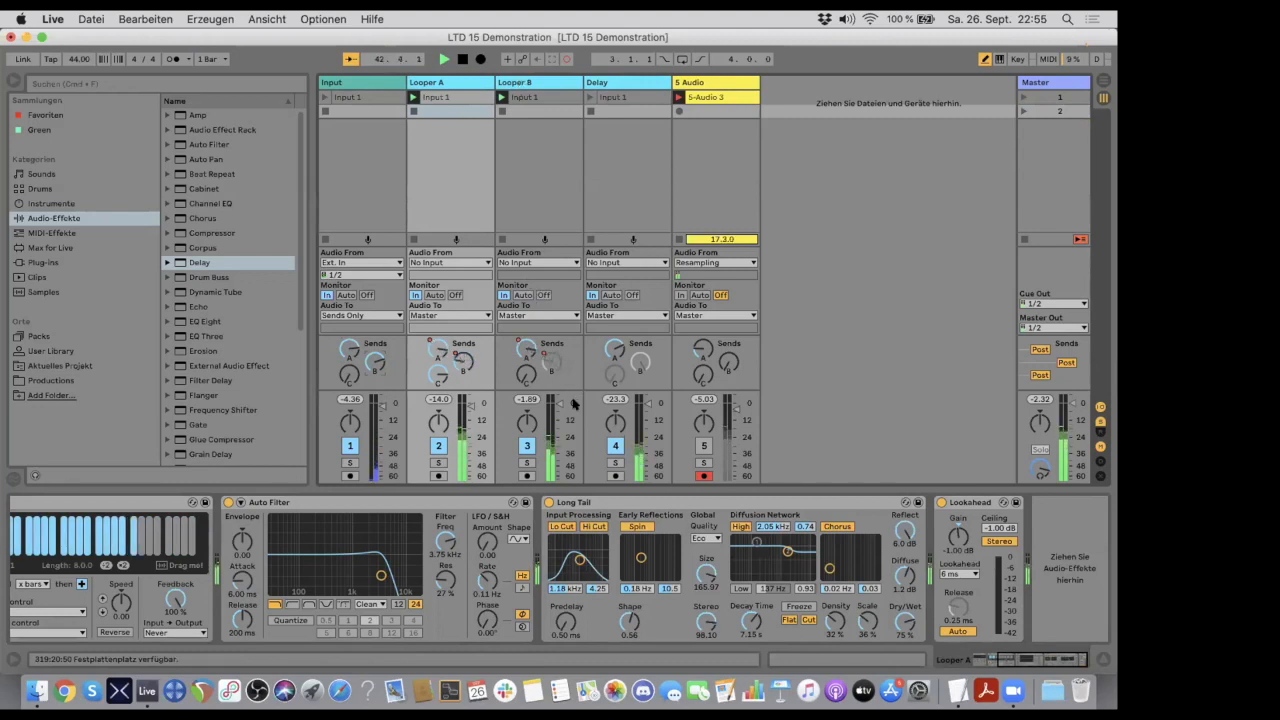
- Raise Looper A's track volume to 2.0 dB and fade Looper B's track volume all the way down
left_click(538, 83)
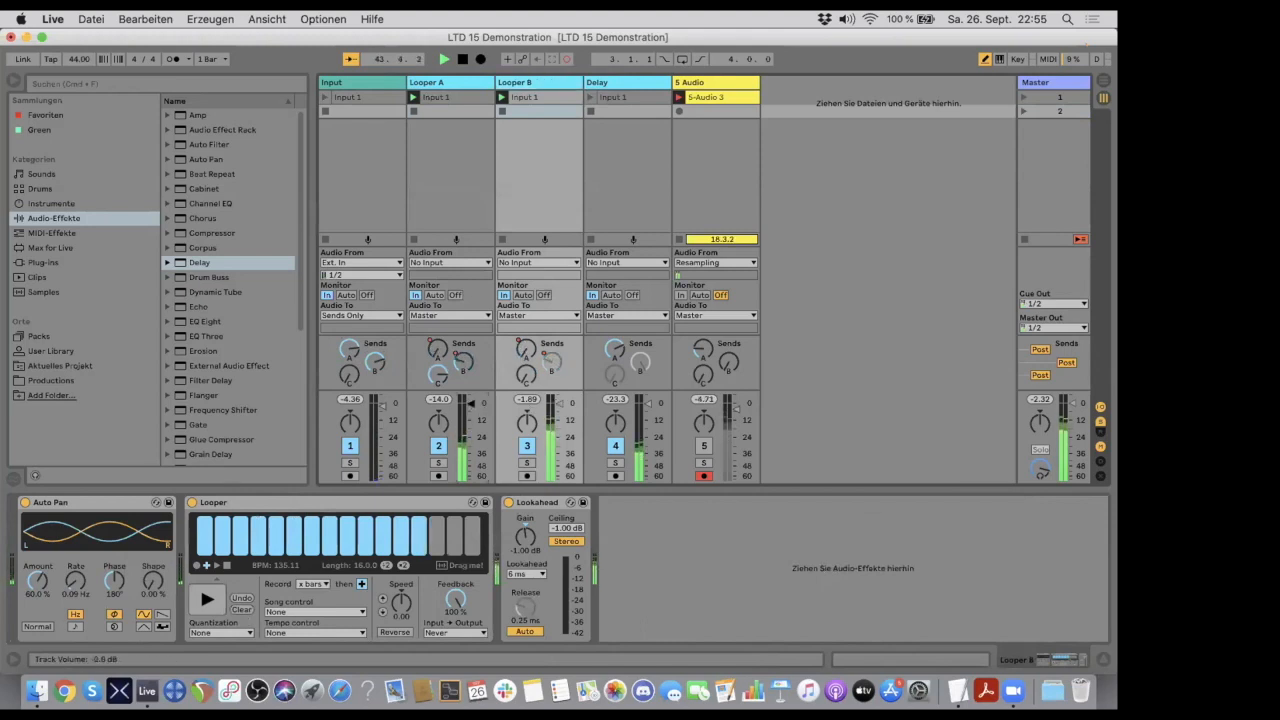
left_click_drag(468, 401, 469, 398)
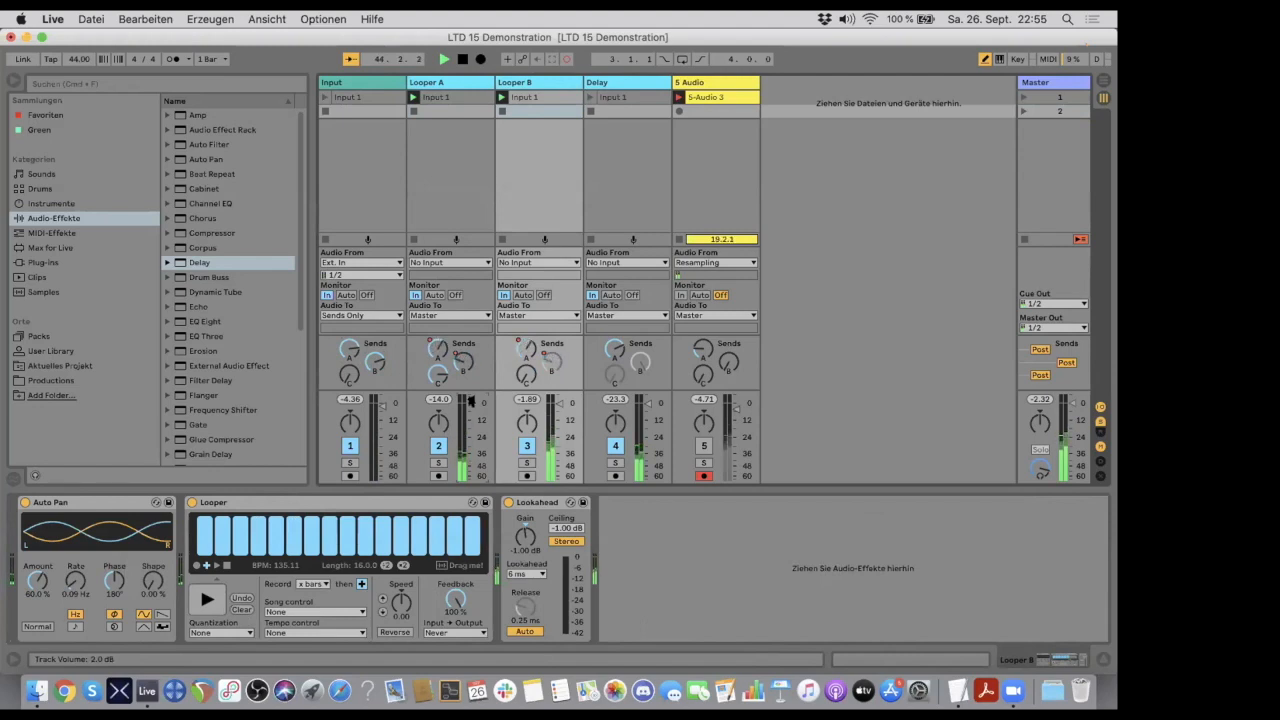
left_click_drag(559, 403, 559, 482)
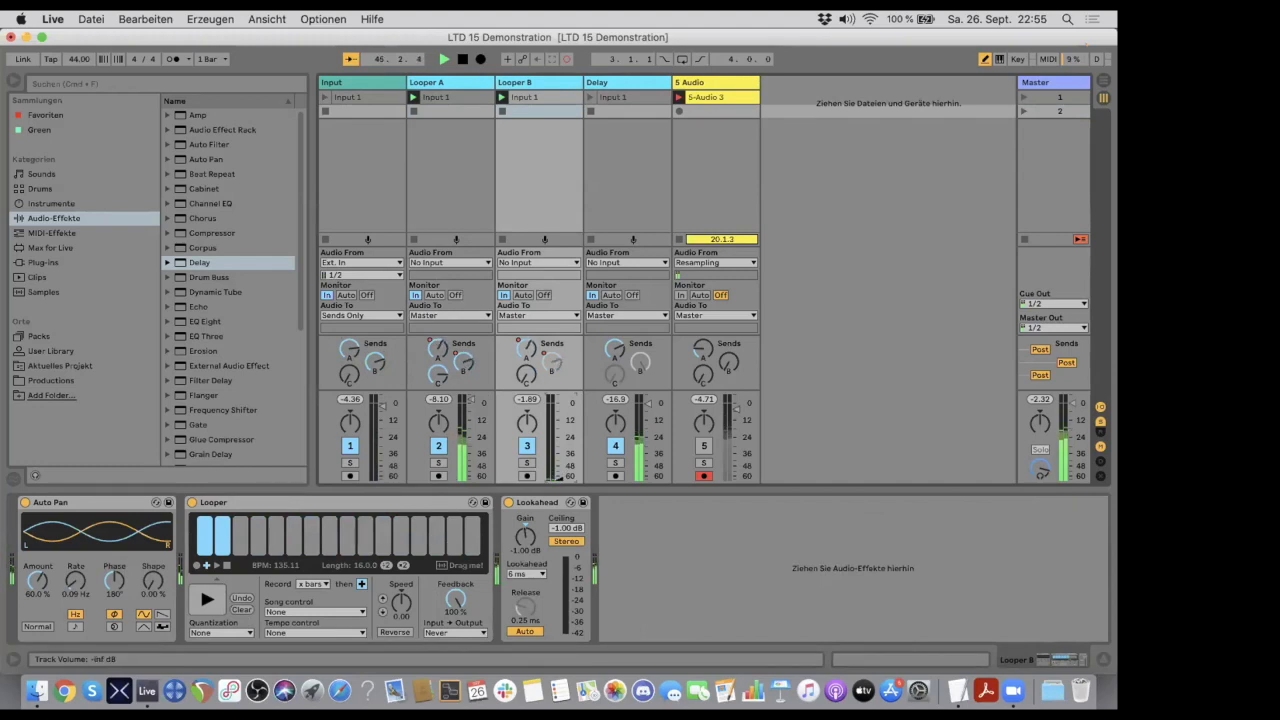
- Turn on Reverse and set Speed to 12.0 on Looper B's Looper device, then fade the track back in
left_click(390, 632)
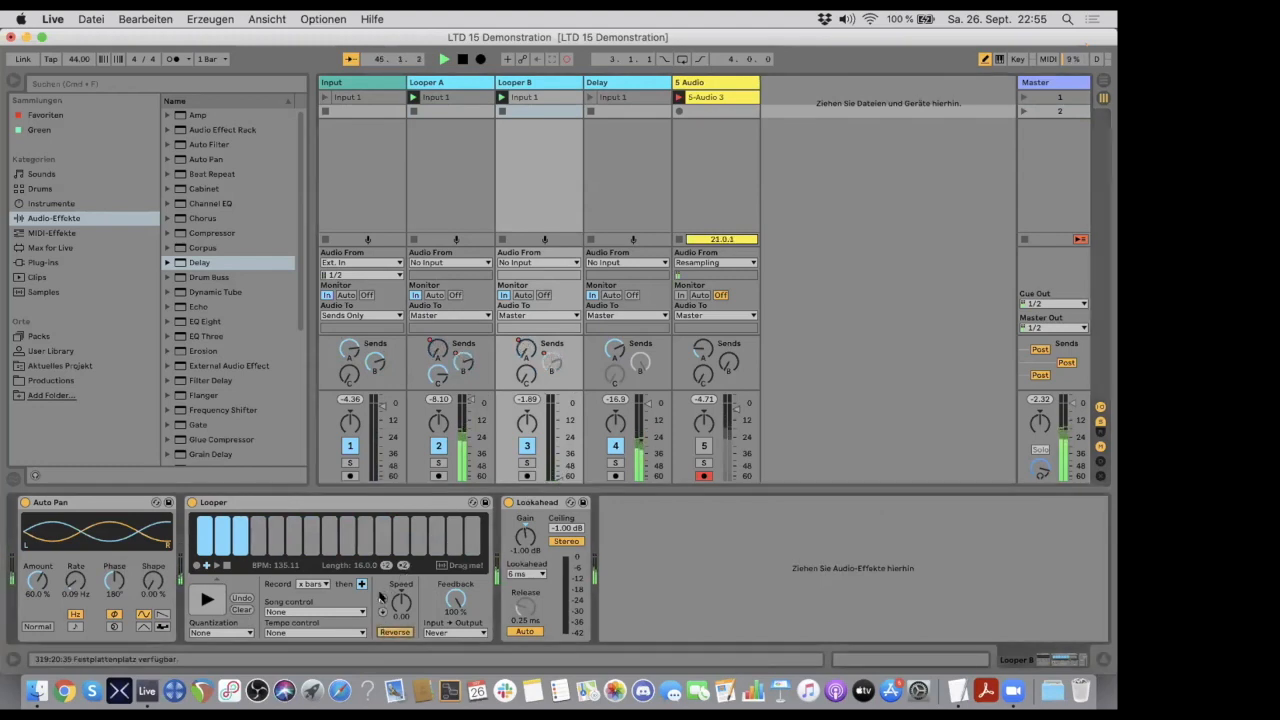
left_click(381, 598)
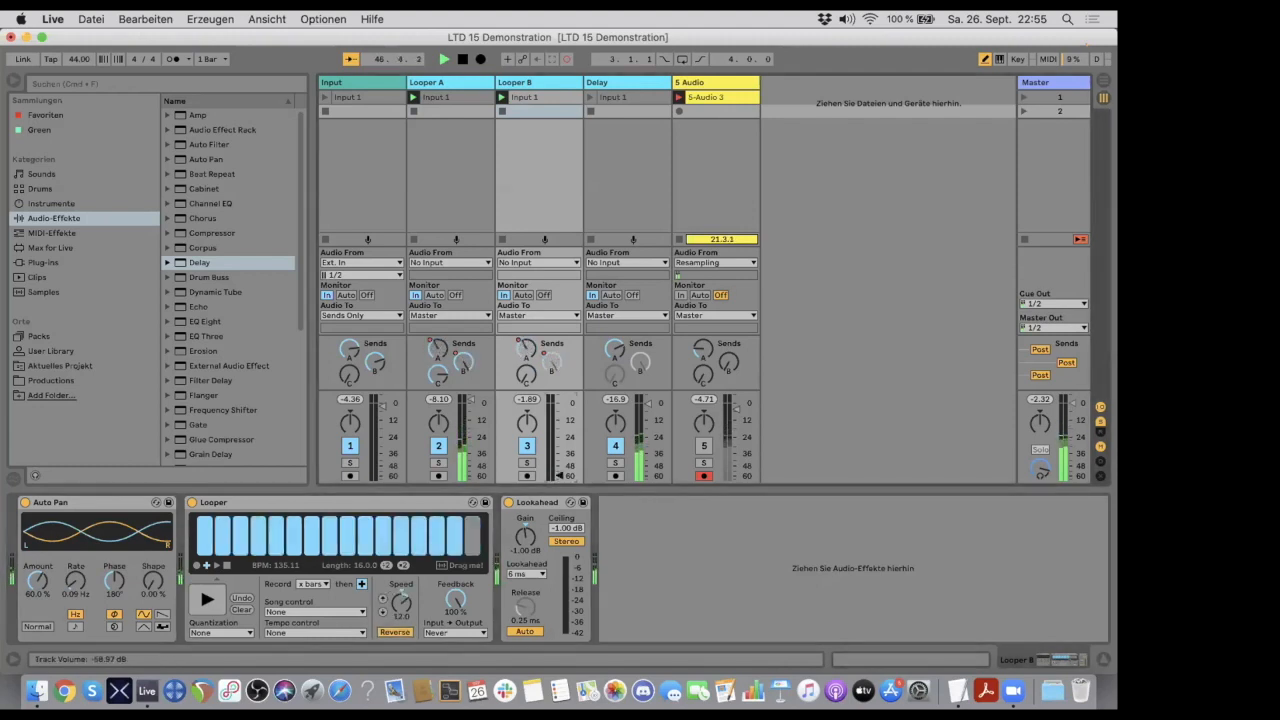
left_click_drag(558, 469, 559, 412)
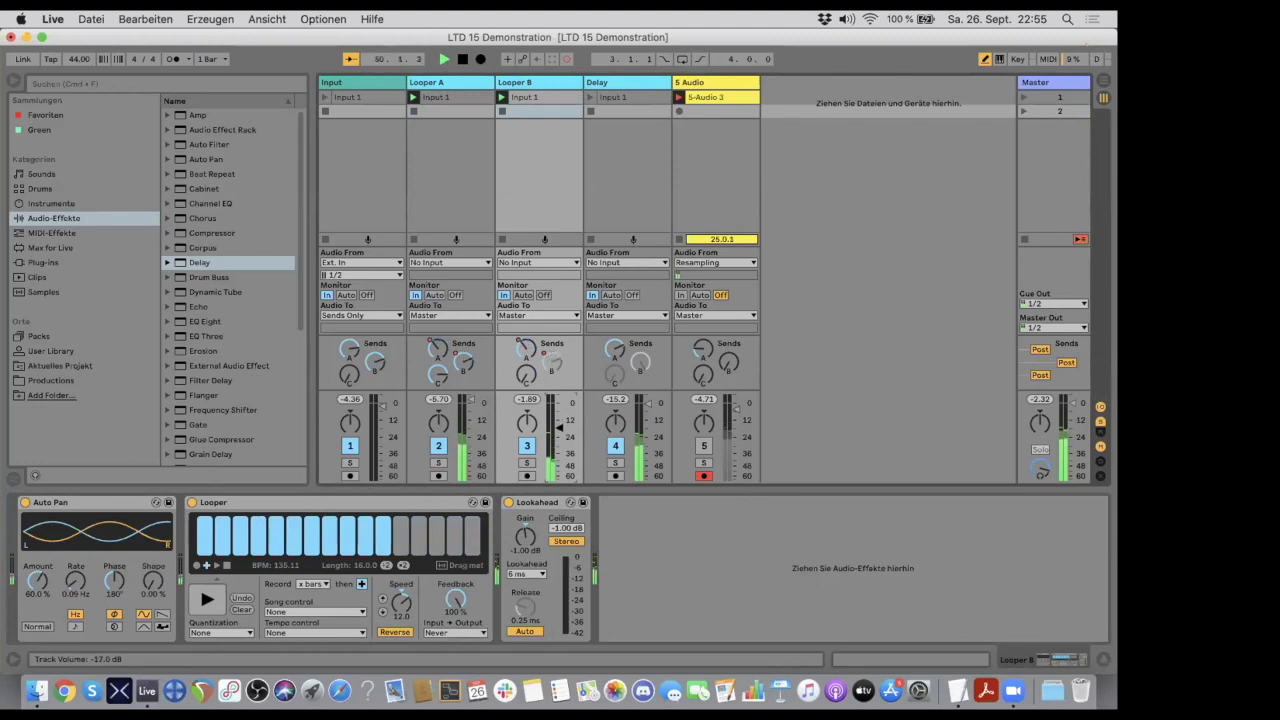
- Fade Looper B out, return its Looper Speed to 0.00, and bring the track volume back up to -5.0 dB
left_click_drag(559, 451, 558, 481)
left_click(381, 612)
left_click_drag(553, 475, 559, 411)
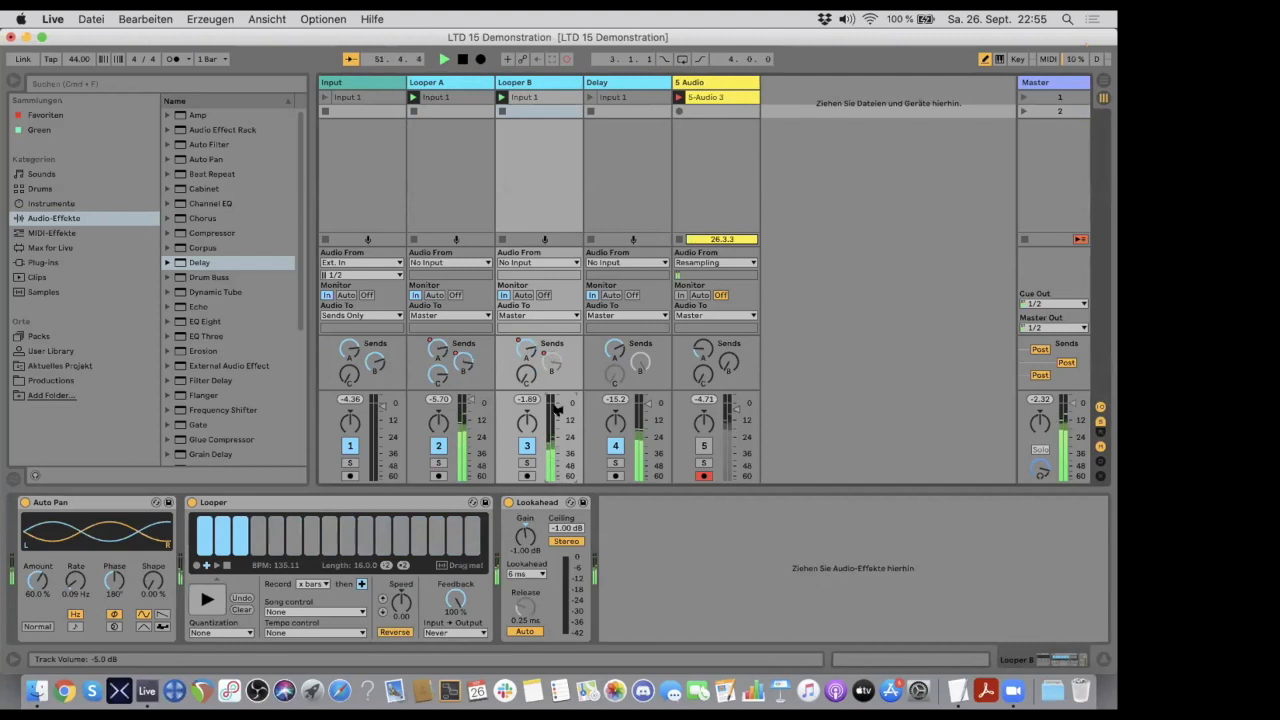
- Open Looper A's Auto Filter to 19.2 kHz with 16 % resonance, with Long Tail's Dry/Wet at 35 % and track volume at 3.0 dB
left_click(452, 81)
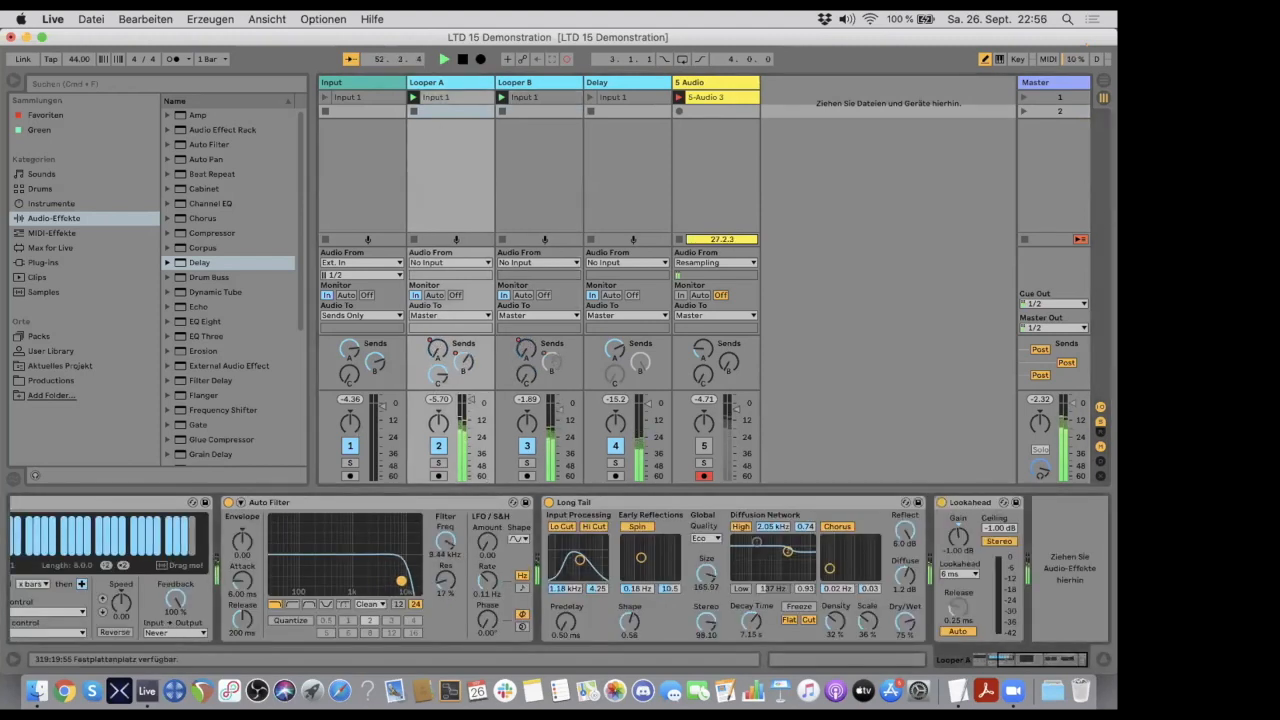
left_click_drag(415, 581, 417, 581)
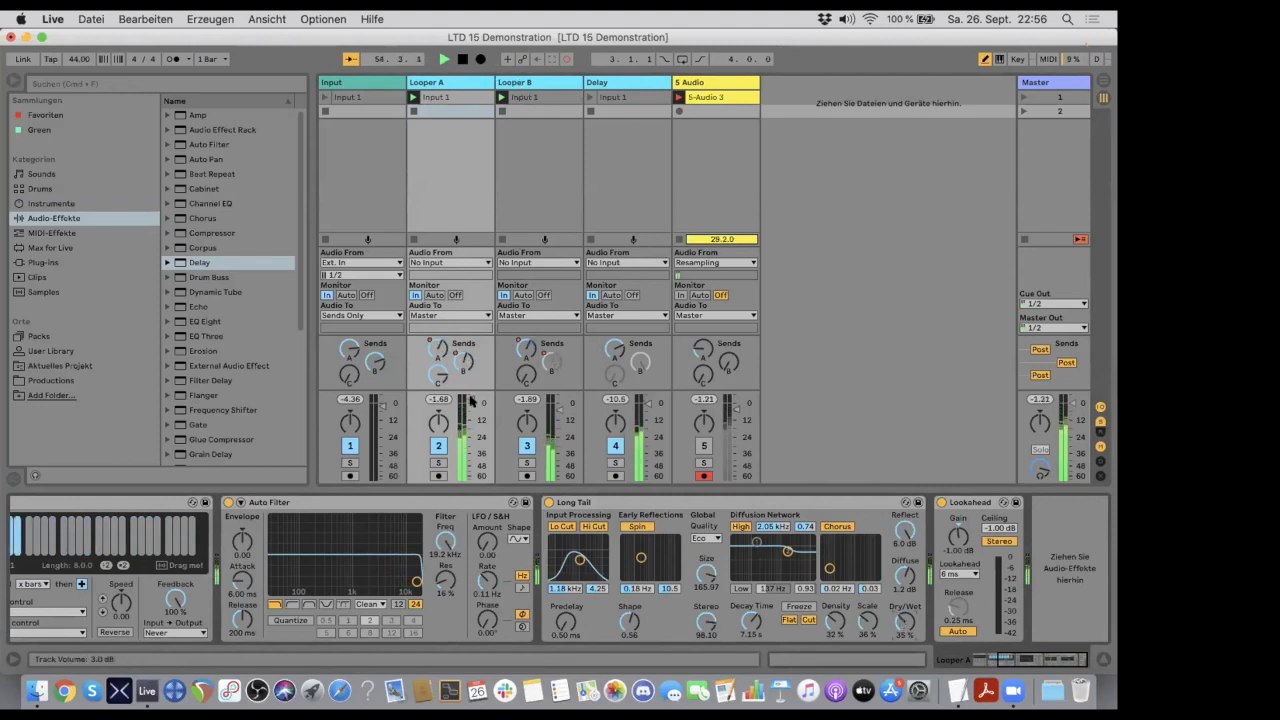
left_click_drag(470, 402, 470, 404)
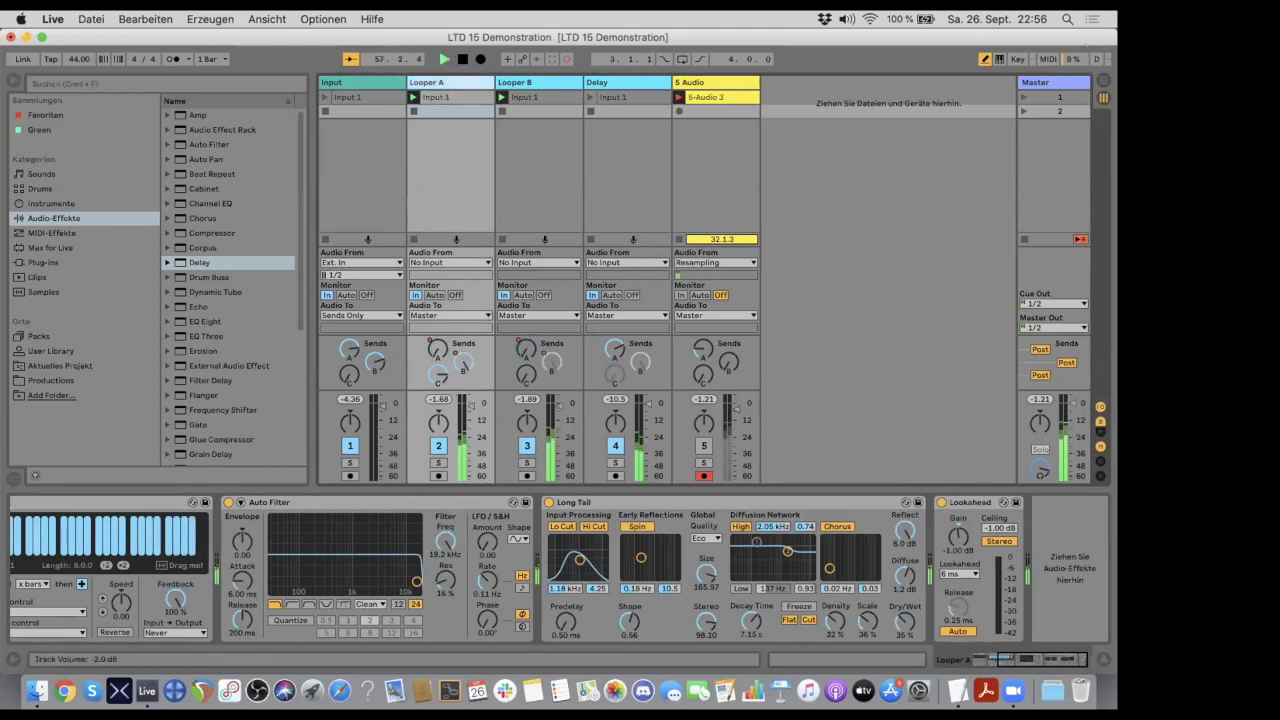
- Fade Looper A out, set its Looper Speed to -12.0, and bring the track volume back up to about -8 dB
left_click_drag(471, 418, 471, 476)
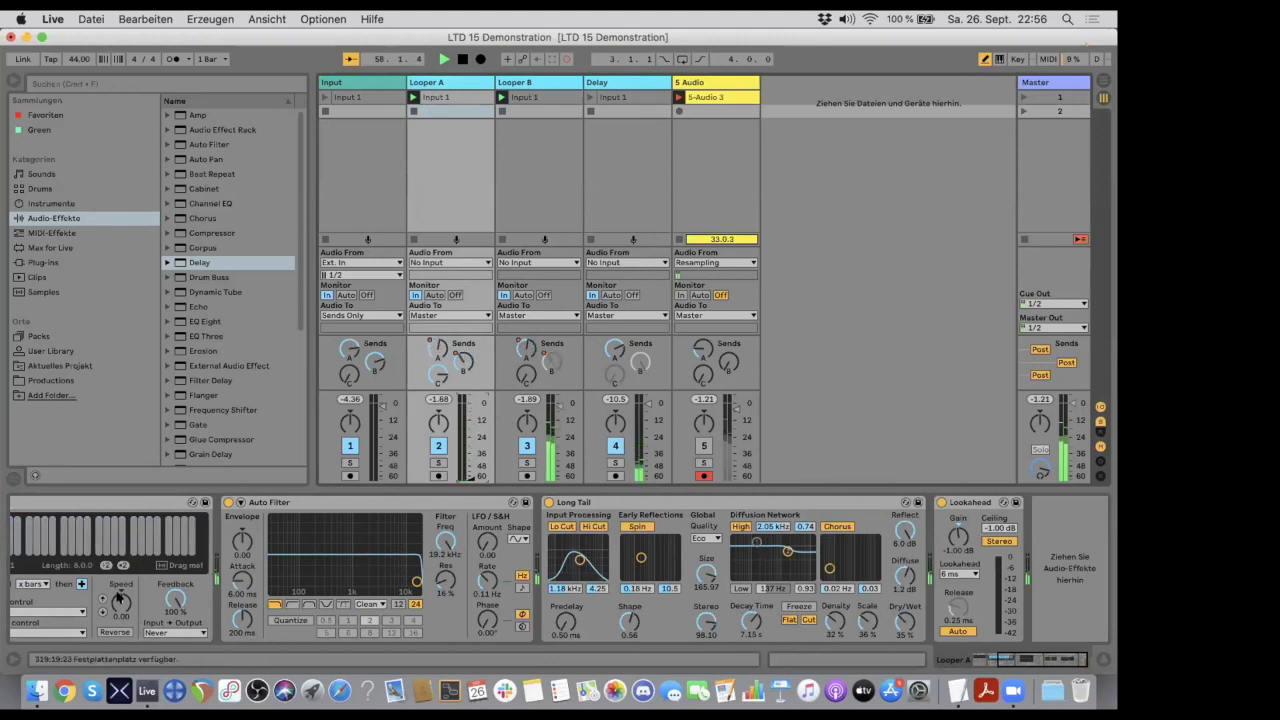
left_click(101, 607)
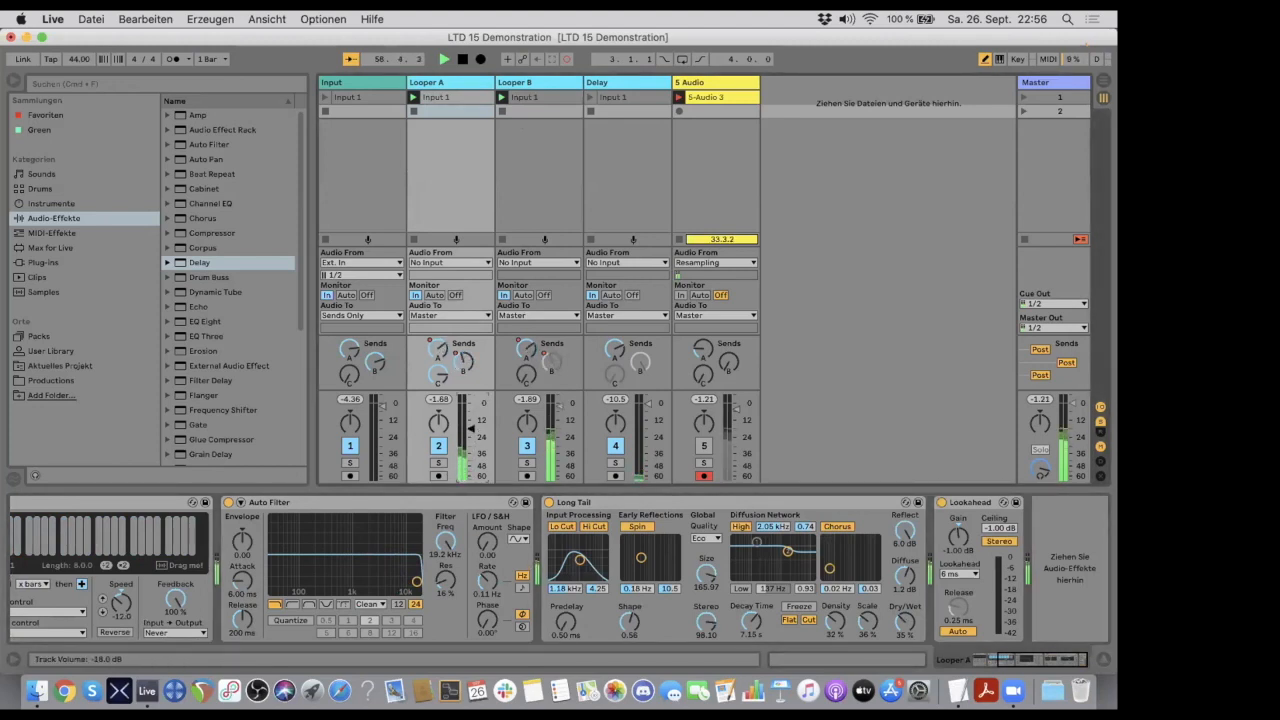
left_click_drag(471, 419, 471, 416)
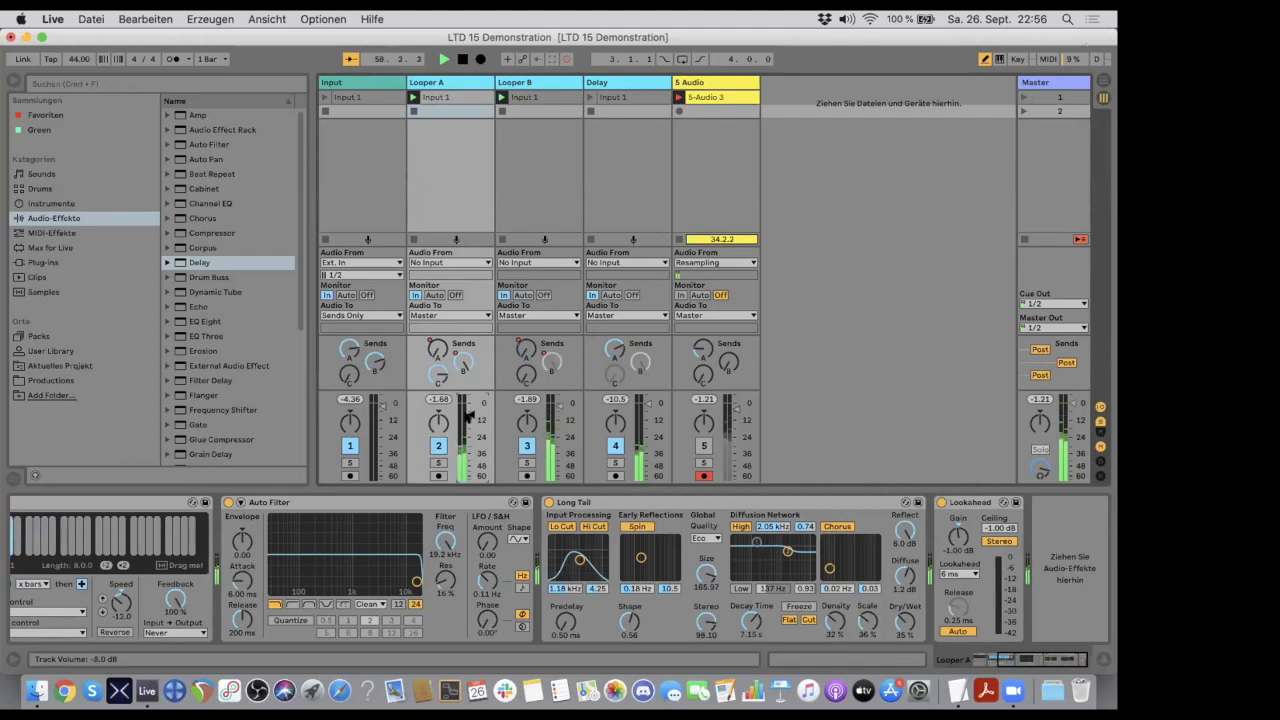
- Review the Looper B and Delay tracks' devices and raise Dry/Wet on Looper A's Long Tail to 87 %
left_click(541, 83)
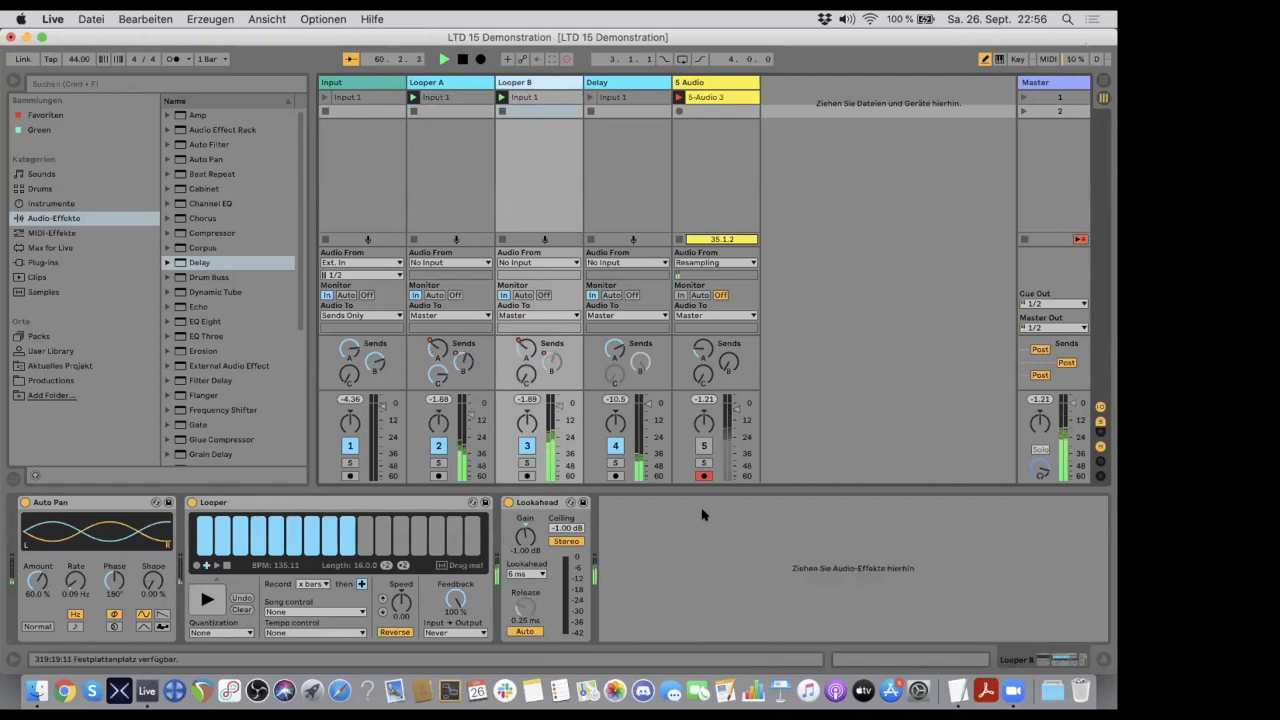
left_click(601, 82)
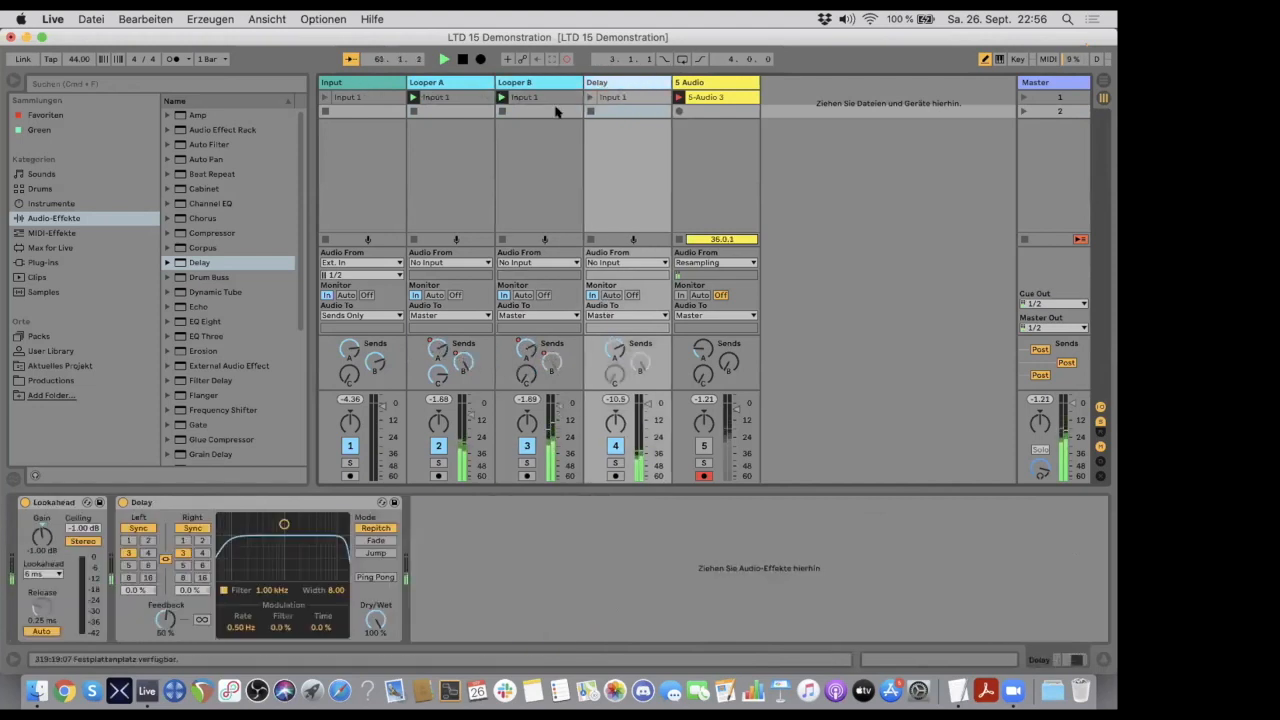
left_click(520, 84)
left_click(458, 84)
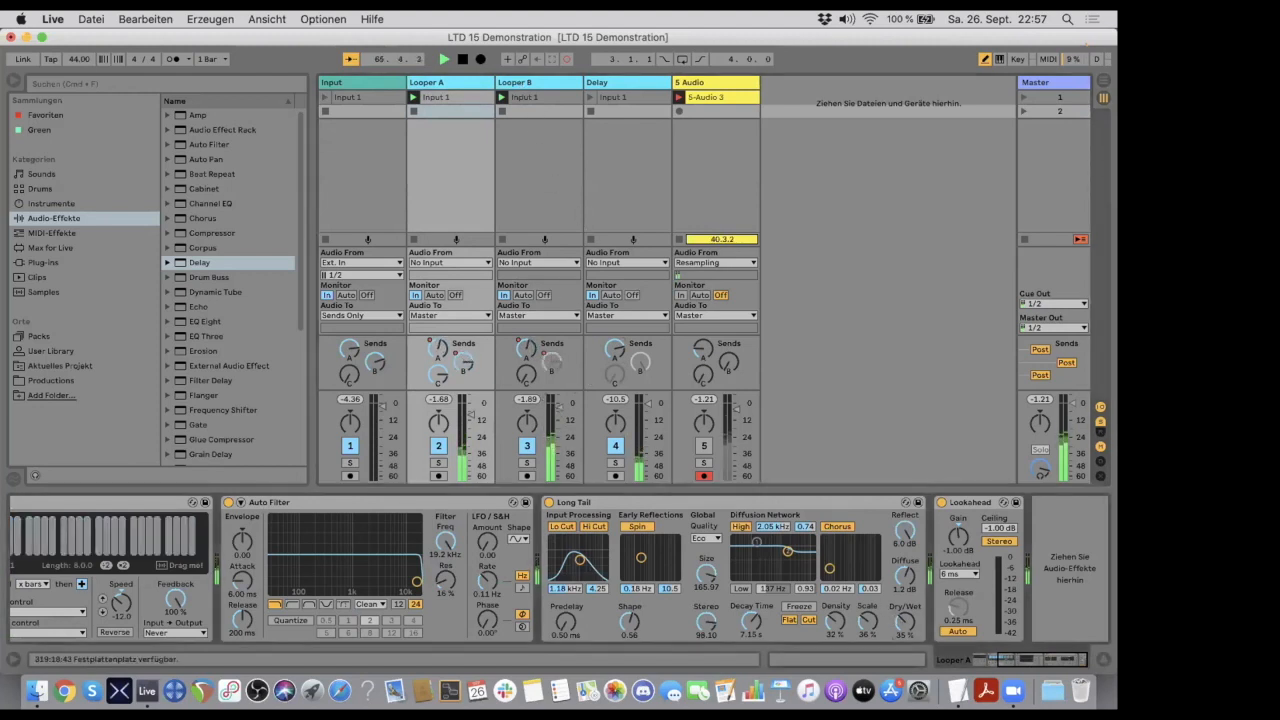
left_click_drag(905, 622, 905, 610)
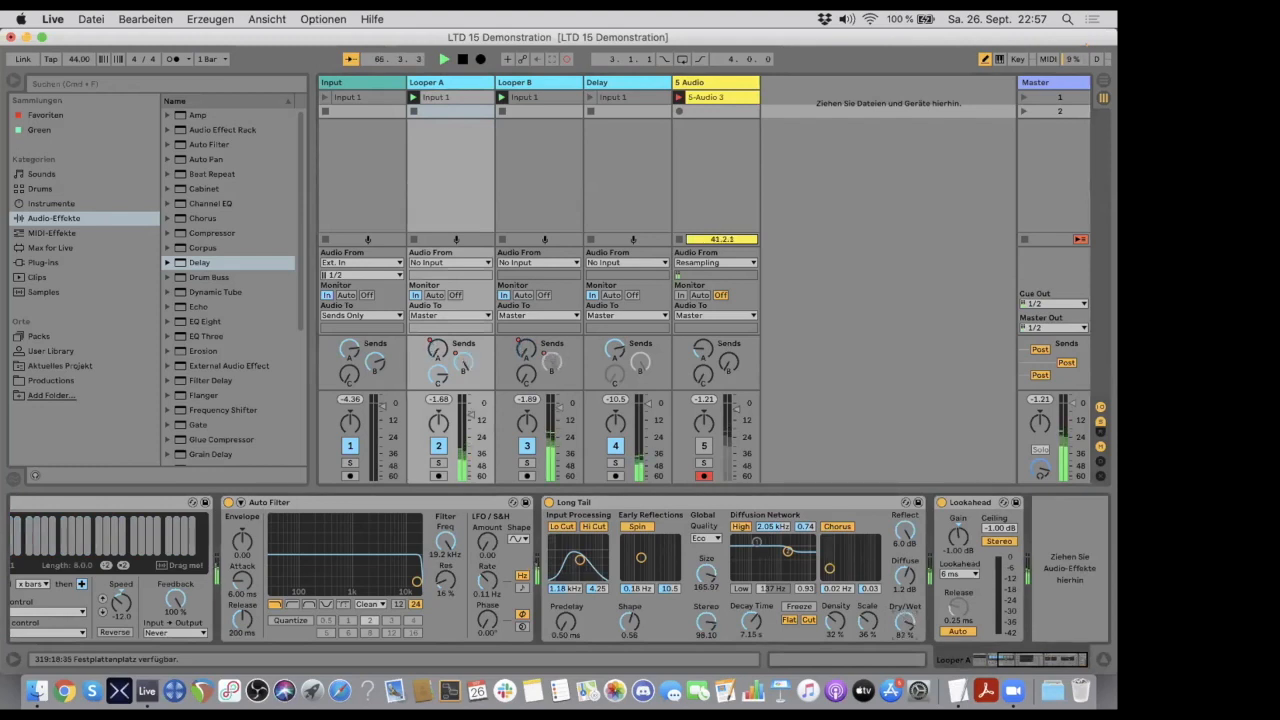
left_click(527, 83)
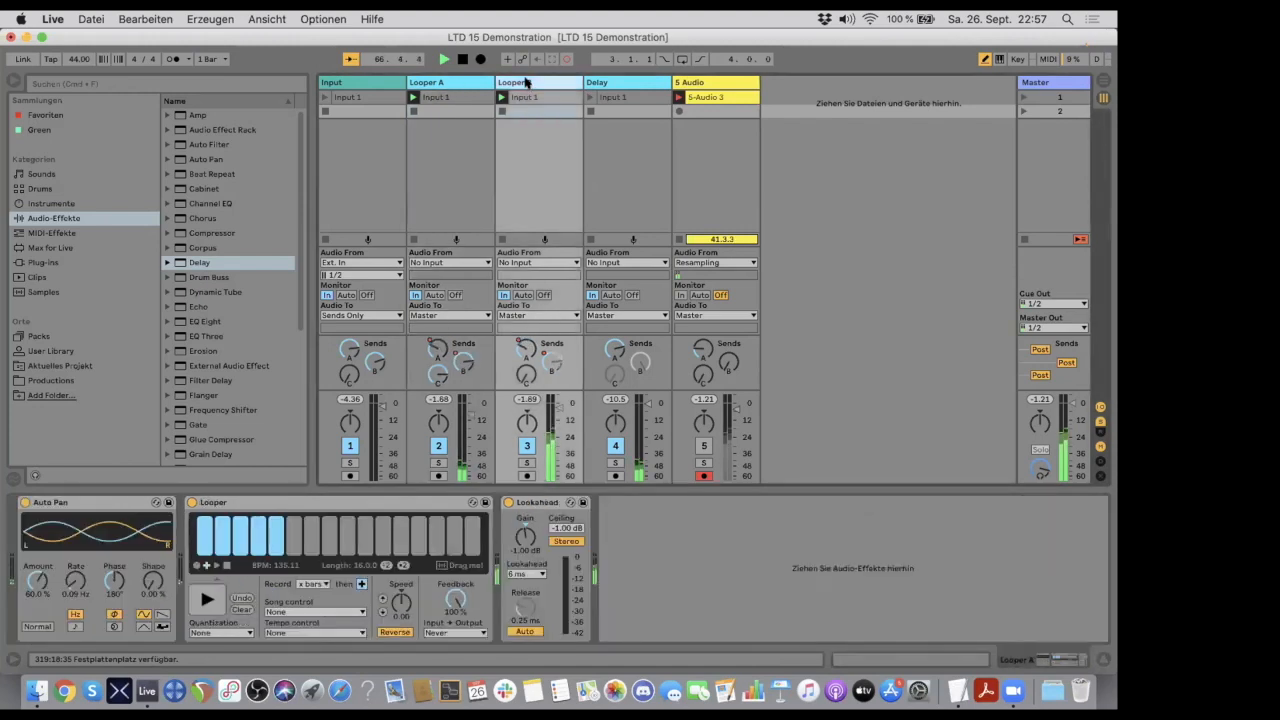
left_click(433, 183)
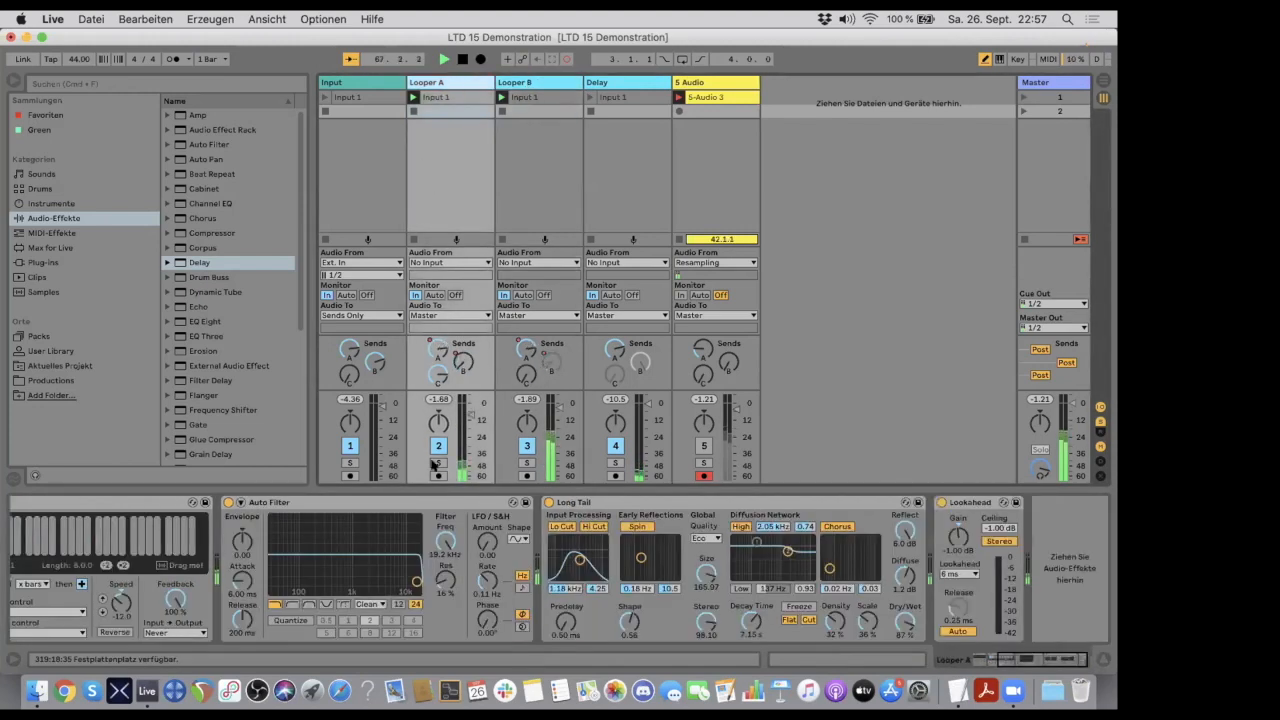
scroll(449, 516, "left", 5)
scroll(449, 516, "right", 5)
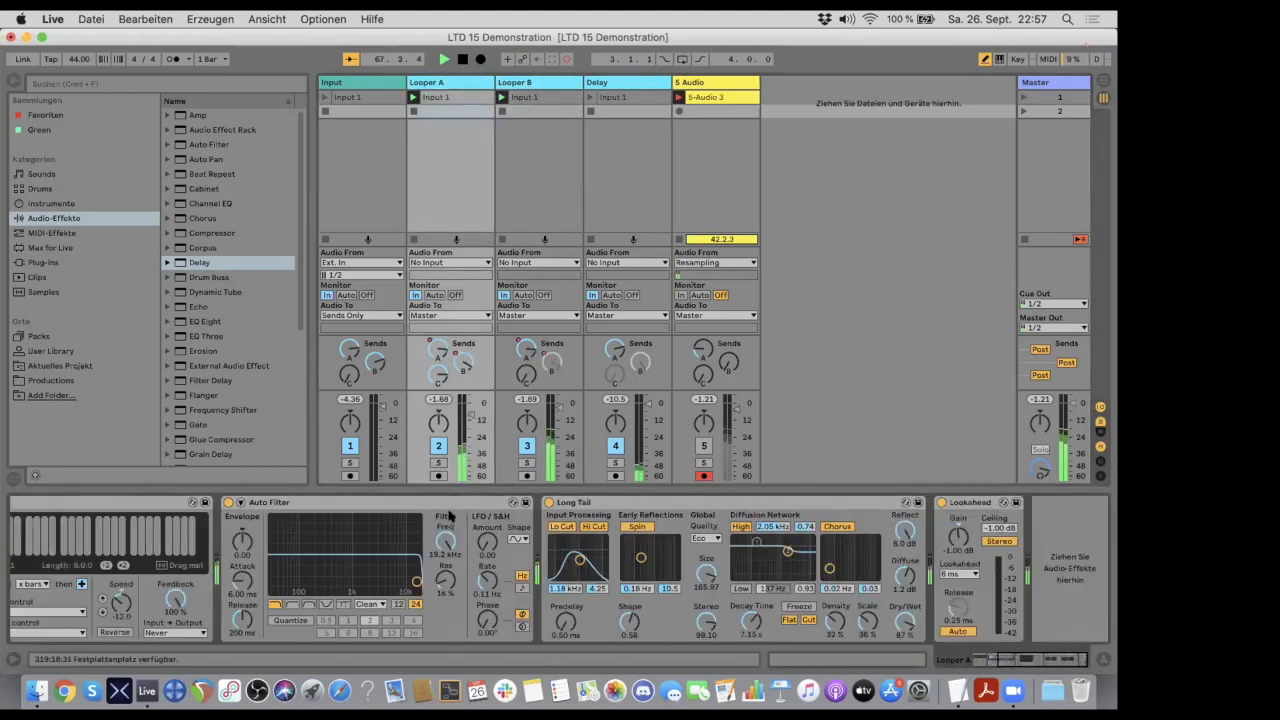
scroll(449, 516, "left", 3)
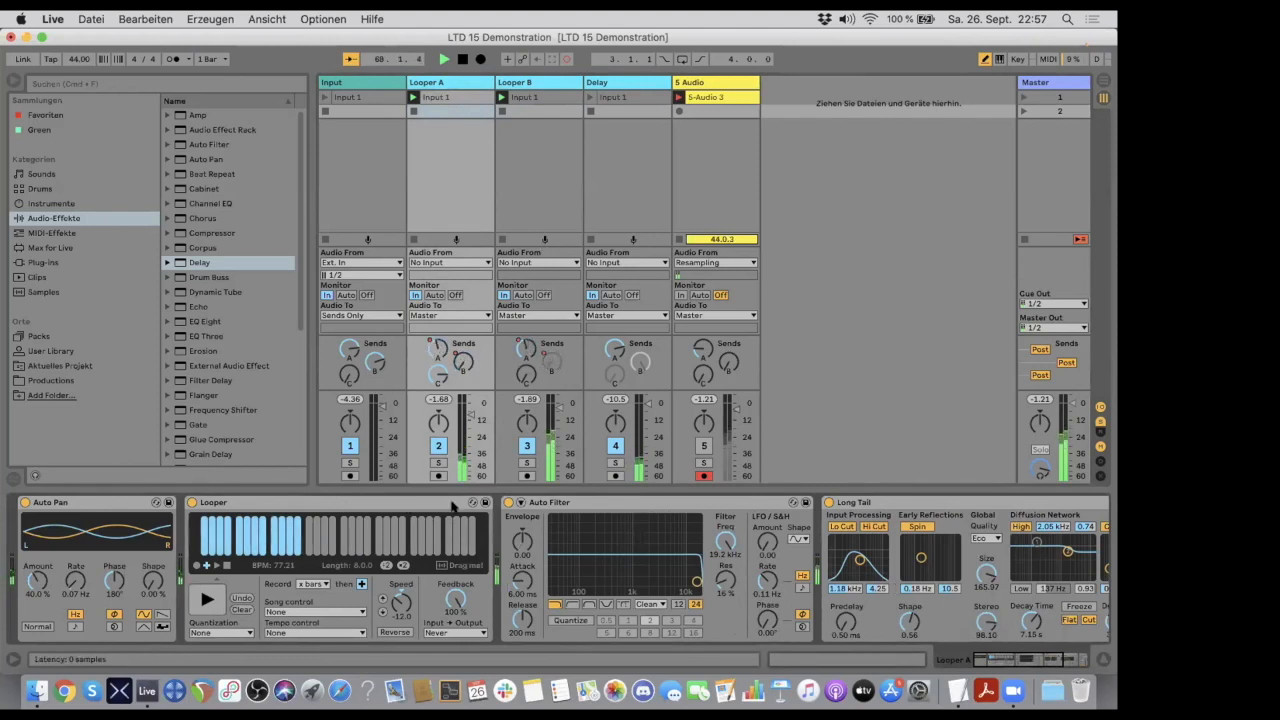
scroll(417, 540, "right", 5)
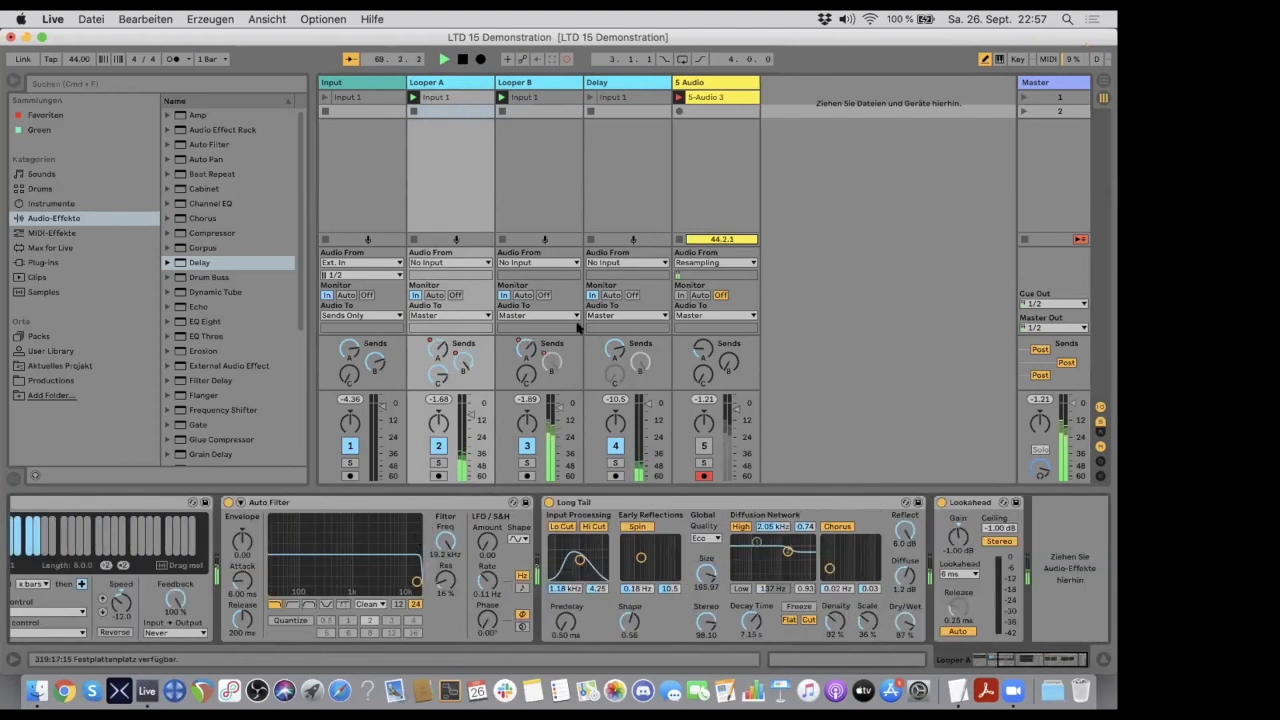
- Fade the Looper B track volume fully down and reset the Looper Speed on Looper A to 0.00
left_click(538, 80)
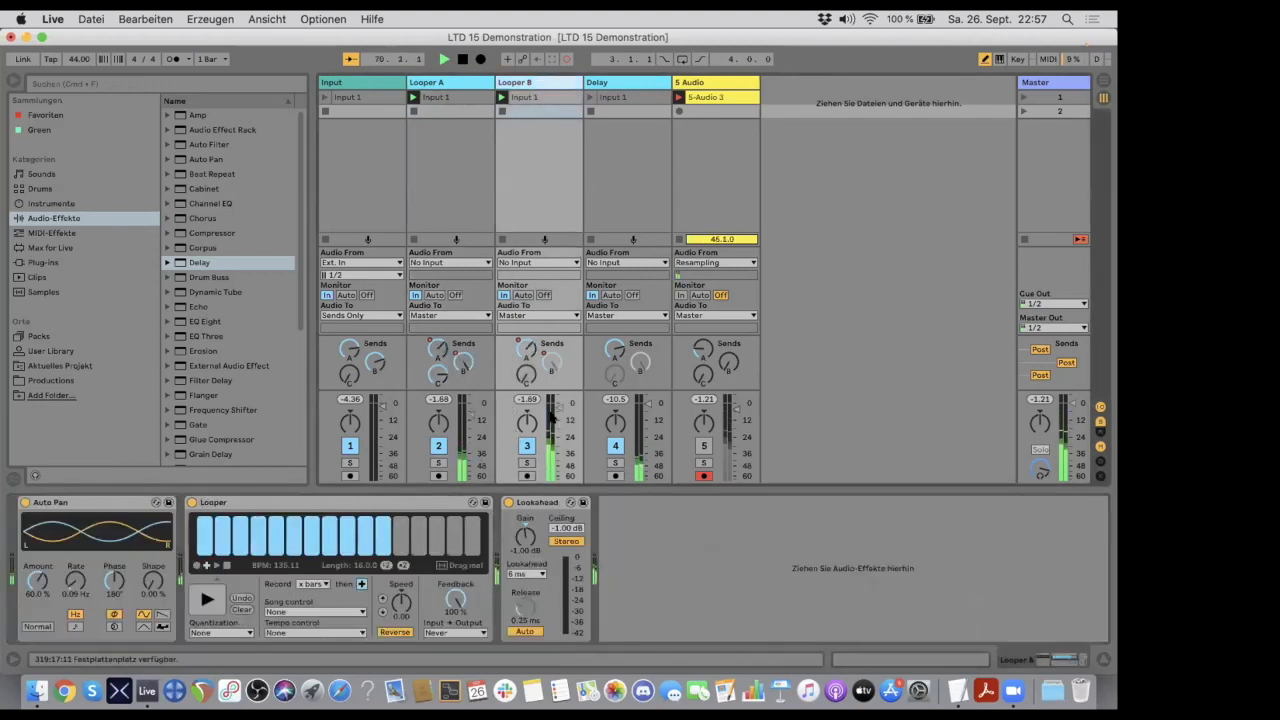
left_click_drag(549, 416, 549, 476)
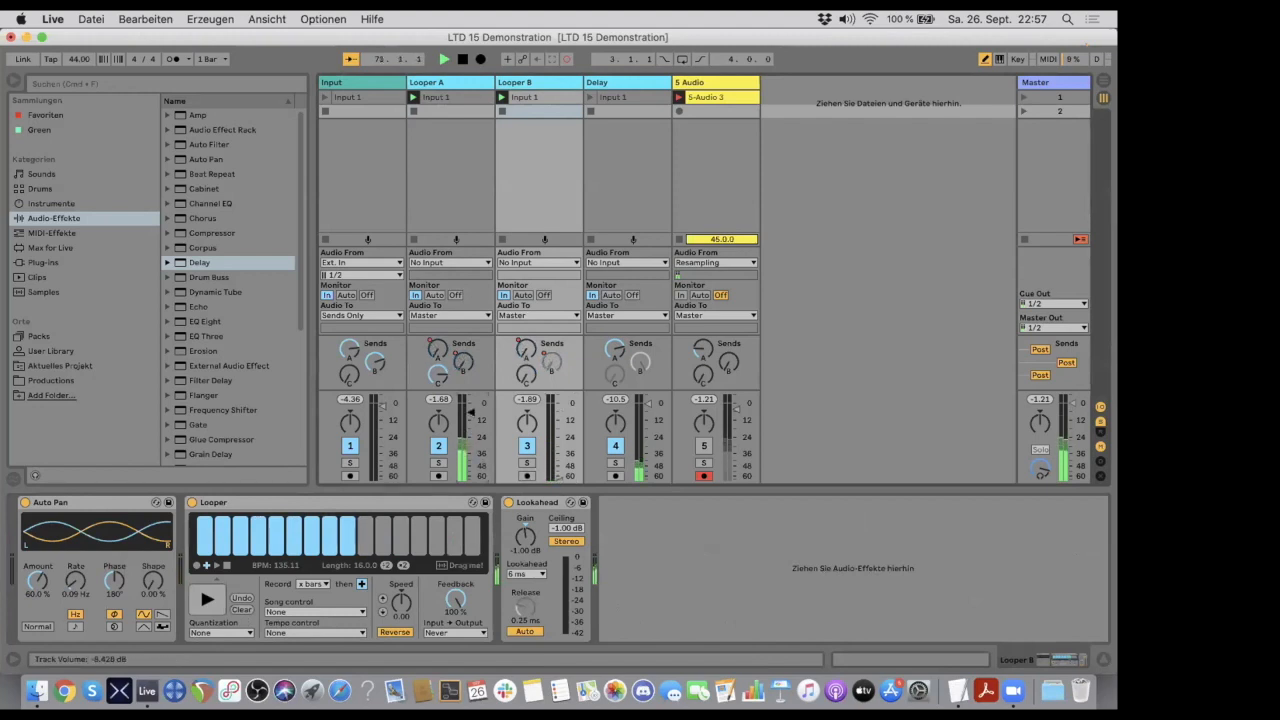
left_click(433, 84)
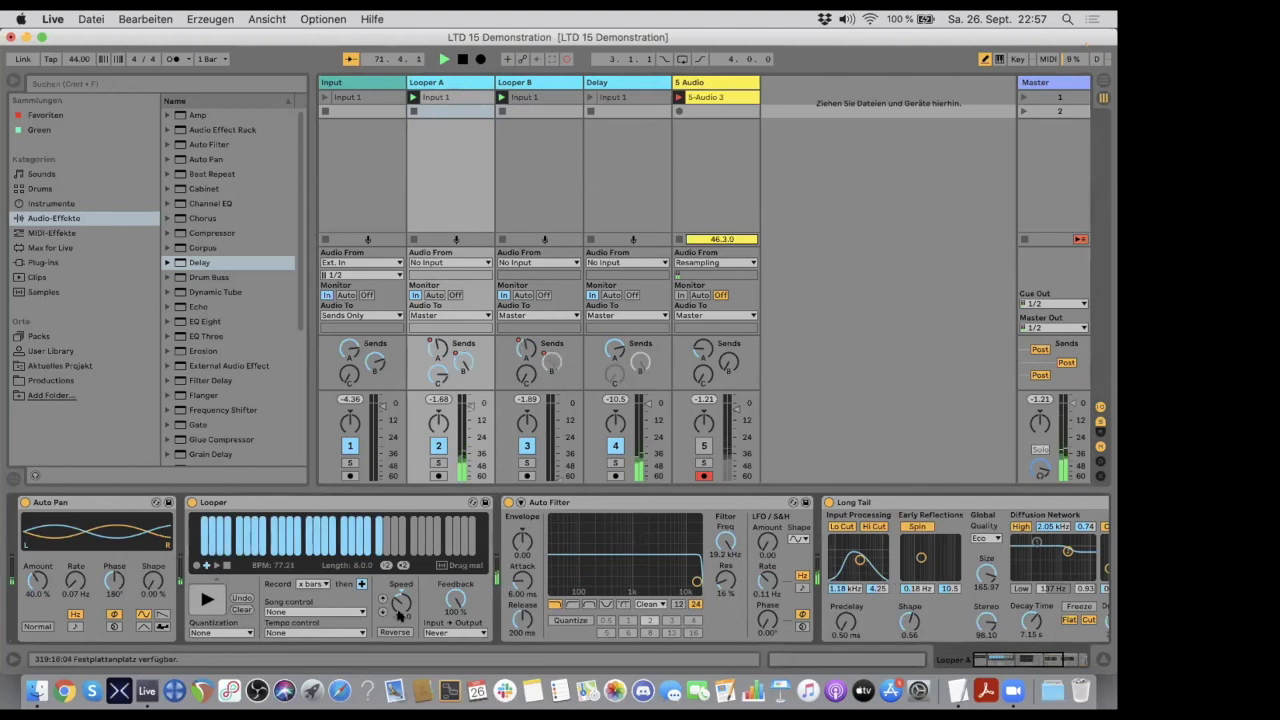
double_click(397, 597)
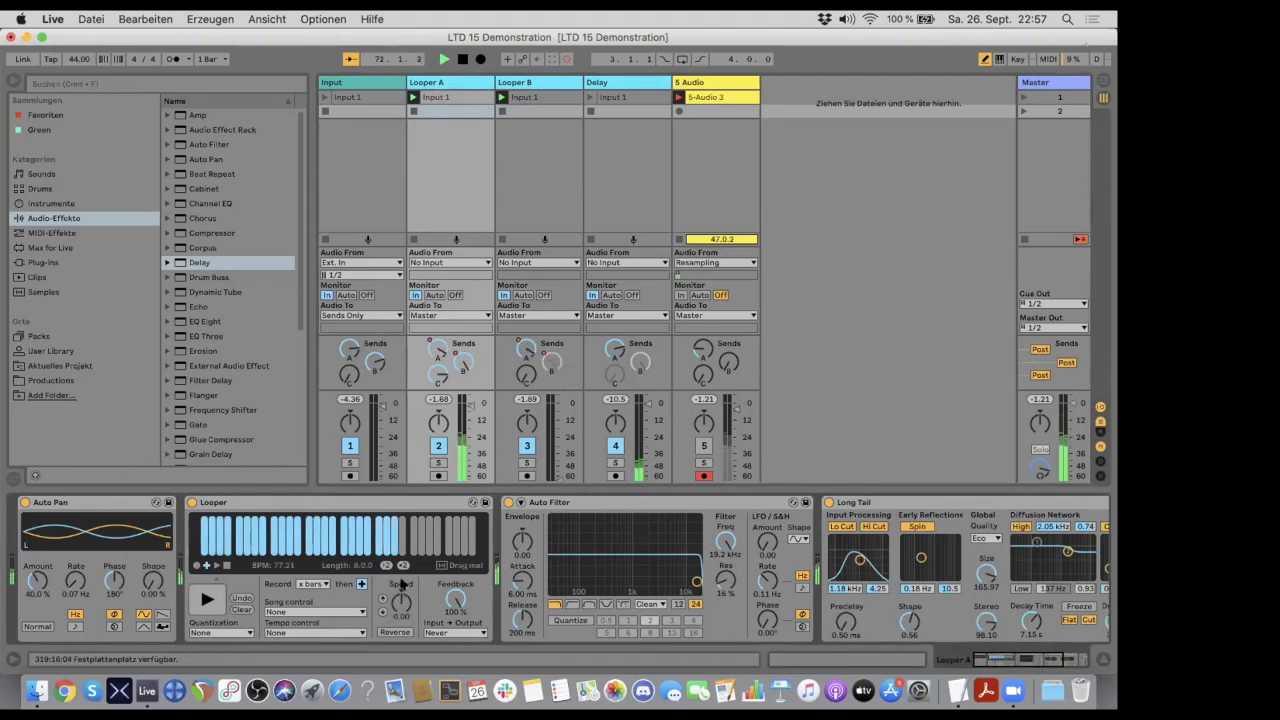
- Insert the Cathedral preset from Reverb's Hall folder between Looper and Lookahead on the Looper B track
left_click(560, 85)
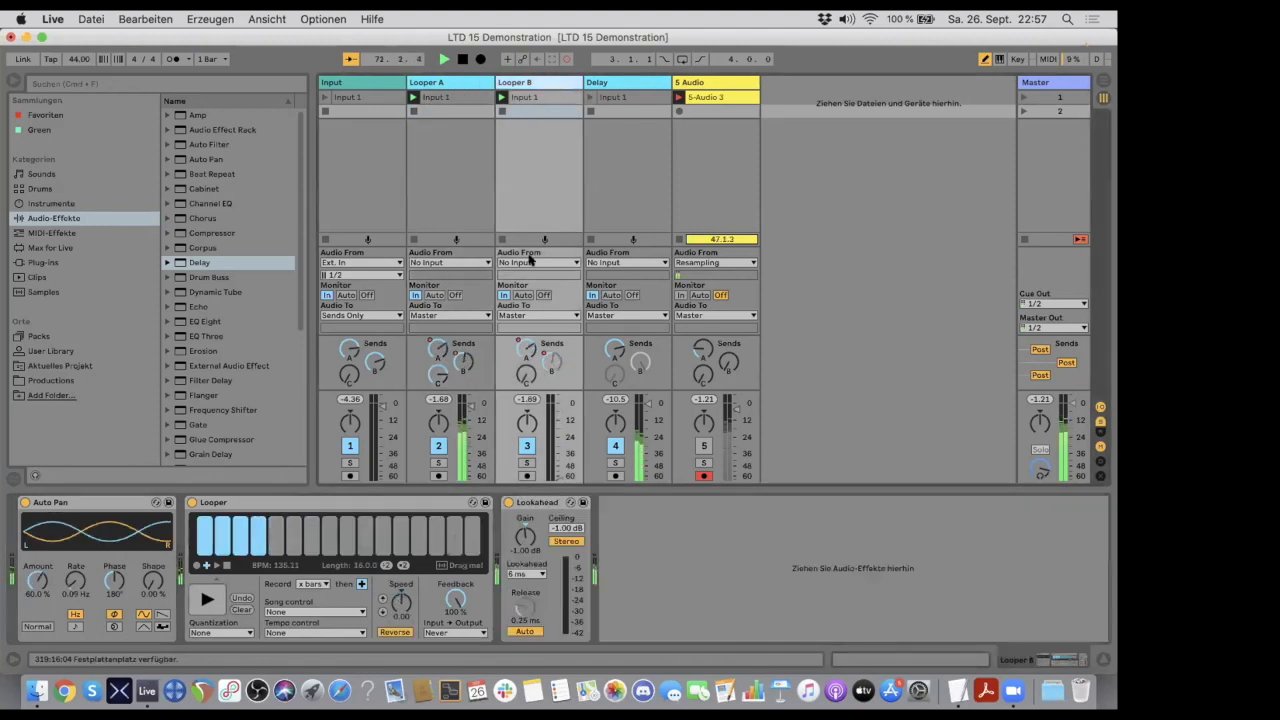
scroll(195, 318, "down", 5)
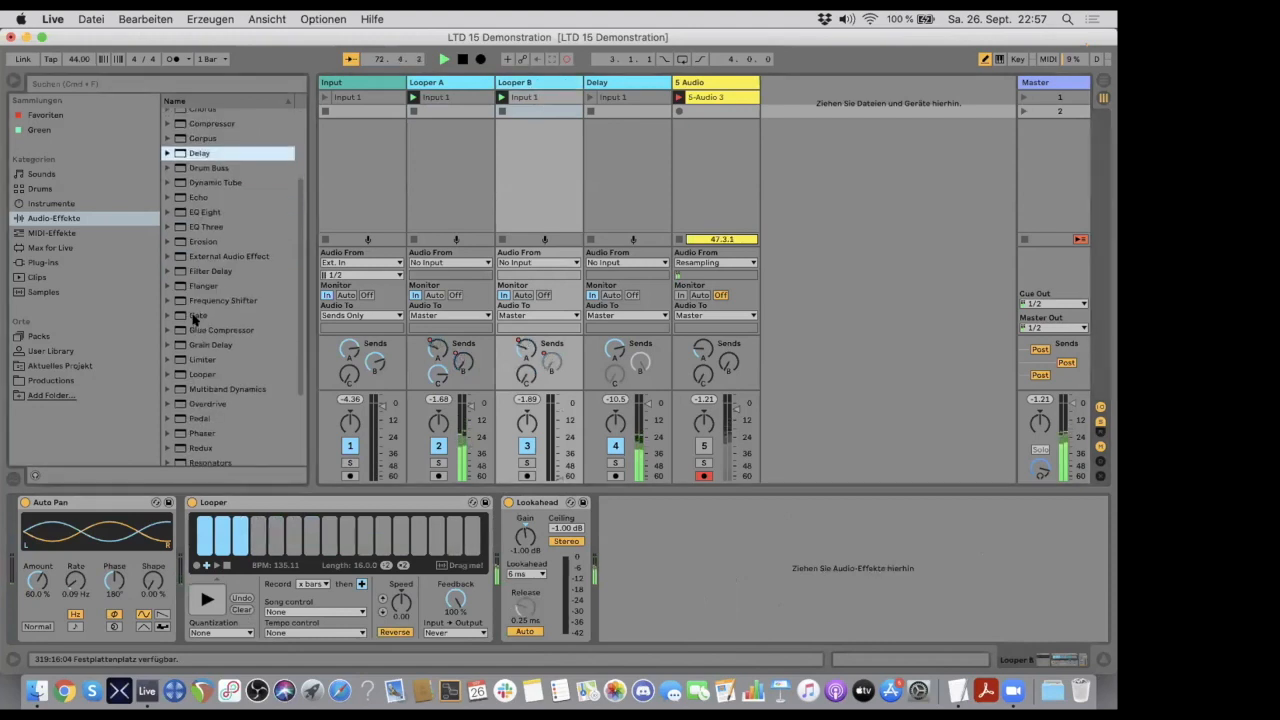
left_click(167, 368)
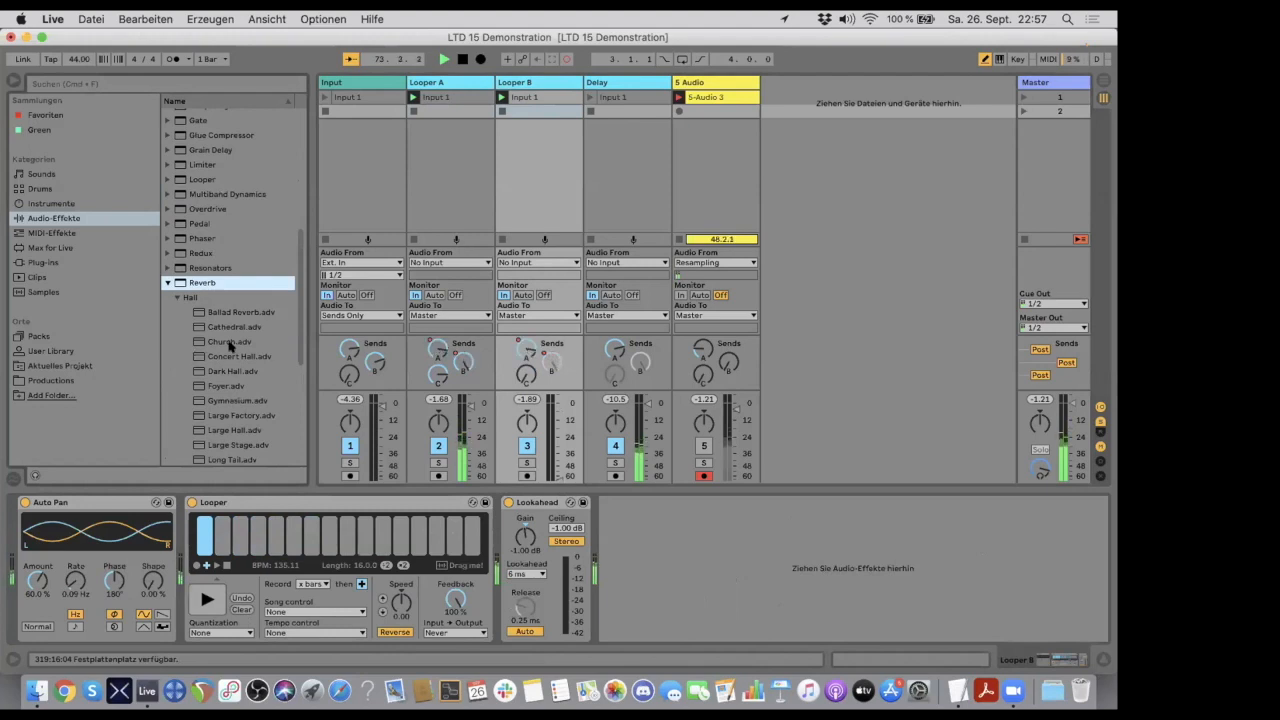
left_click_drag(220, 326, 494, 530)
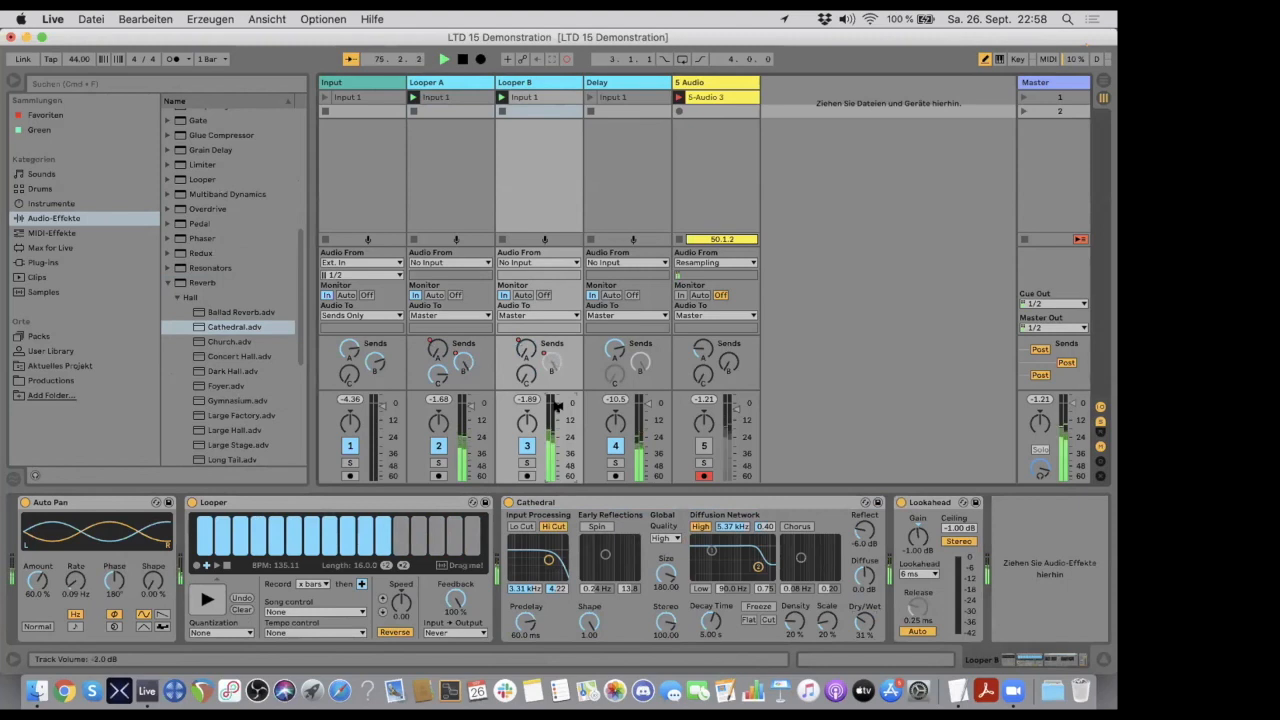
- Lower the Delay track's volume to about -19 dB and activate and adjust its send B
left_click(630, 81)
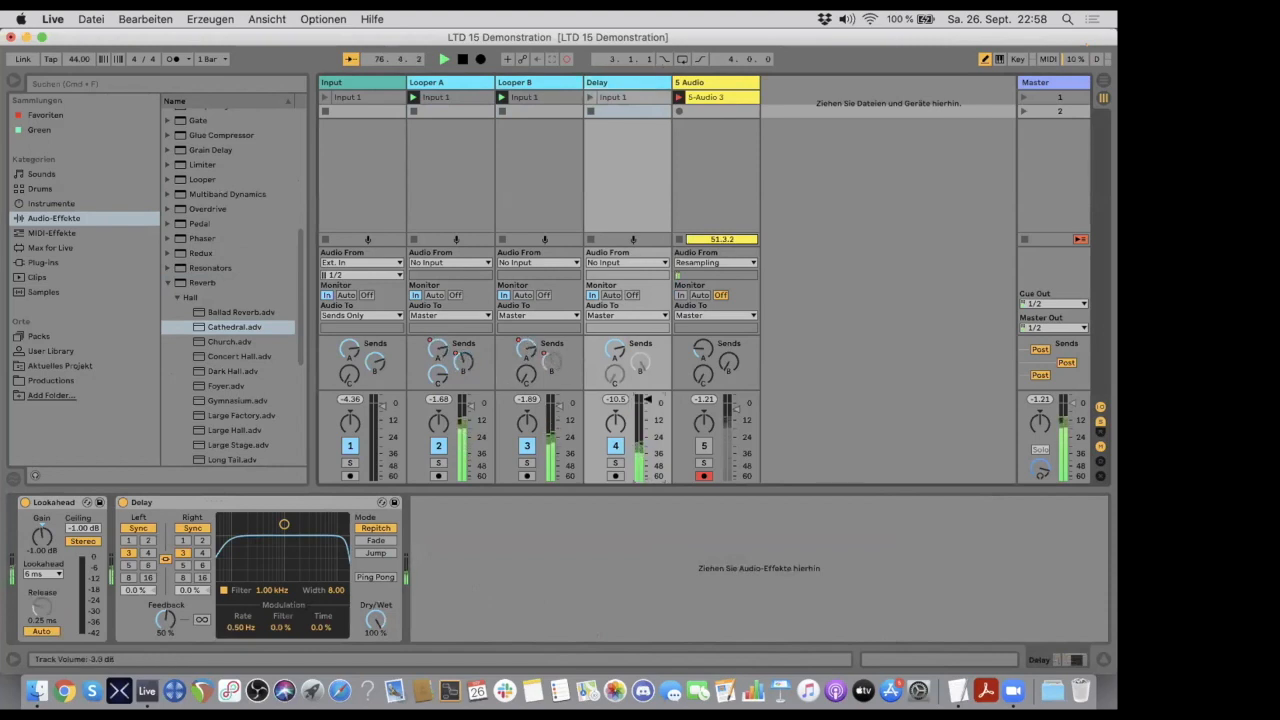
left_click_drag(647, 403, 647, 420)
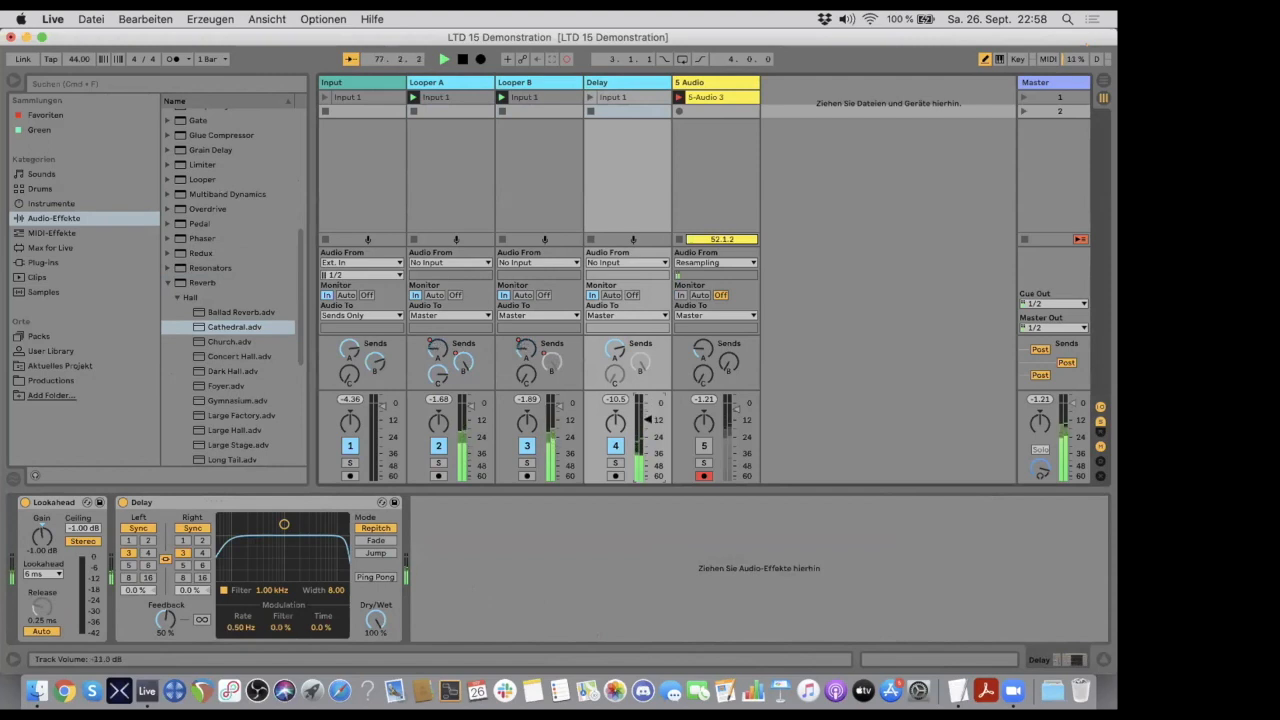
right_click(636, 360)
left_click(640, 368)
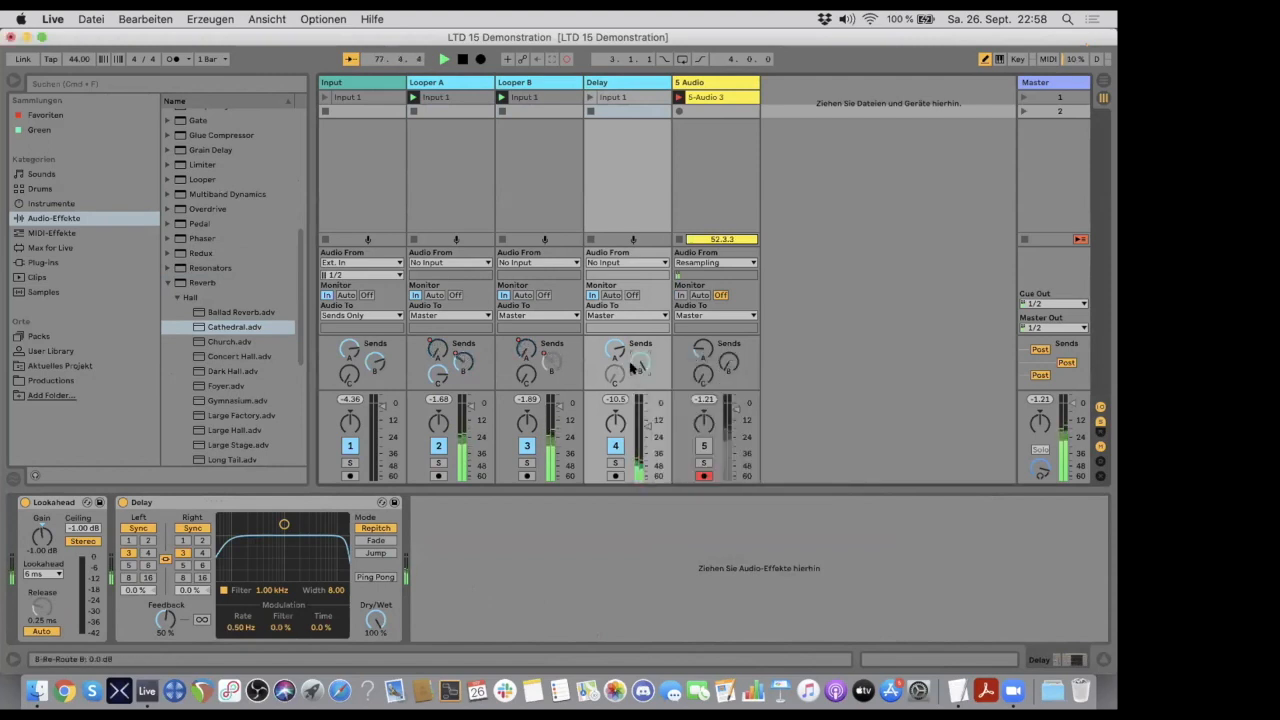
left_click_drag(641, 365, 641, 385)
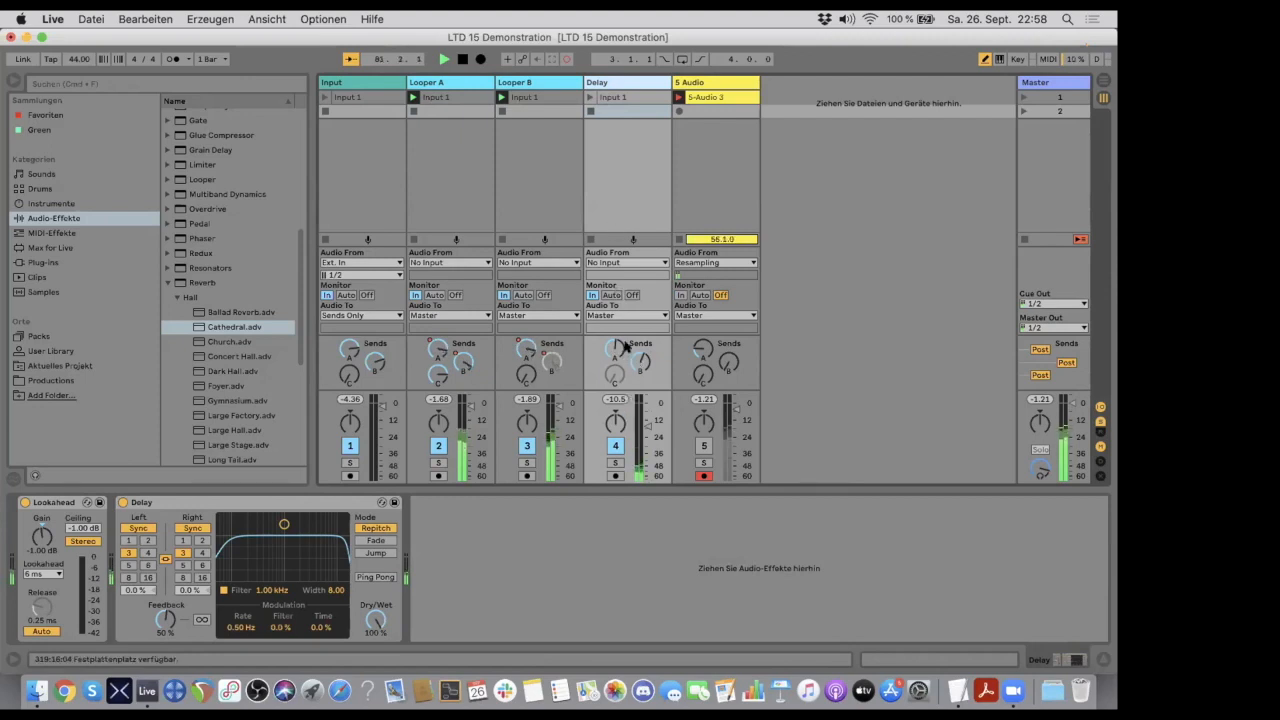
- Launch the Delay track's Input 1 clip and change the loop length of its unlinked send A envelope
left_click(590, 97)
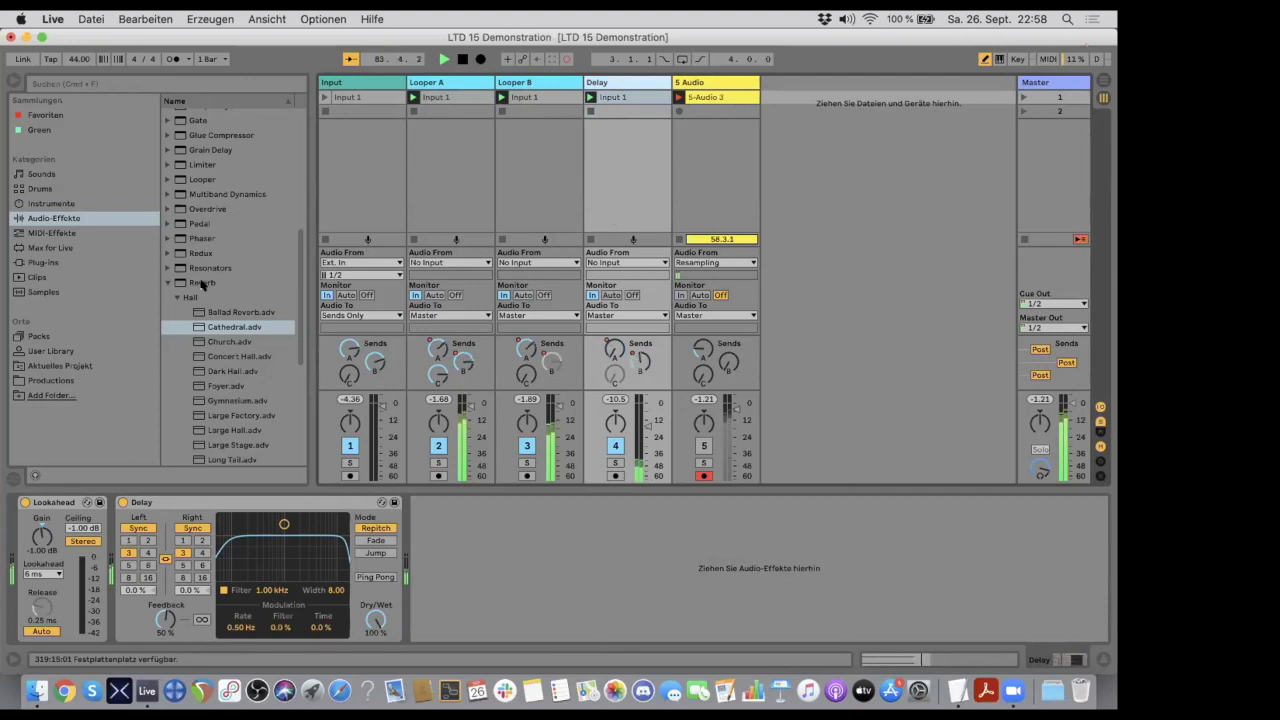
left_click(519, 84)
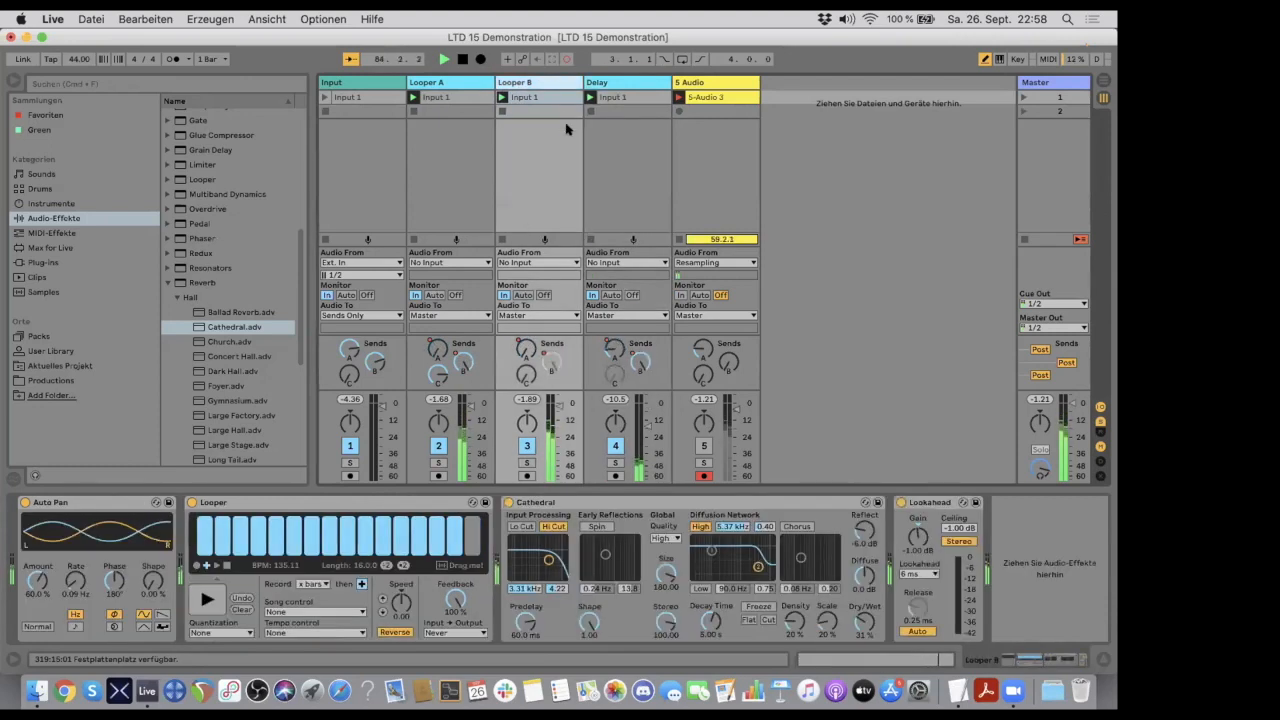
left_click(630, 100)
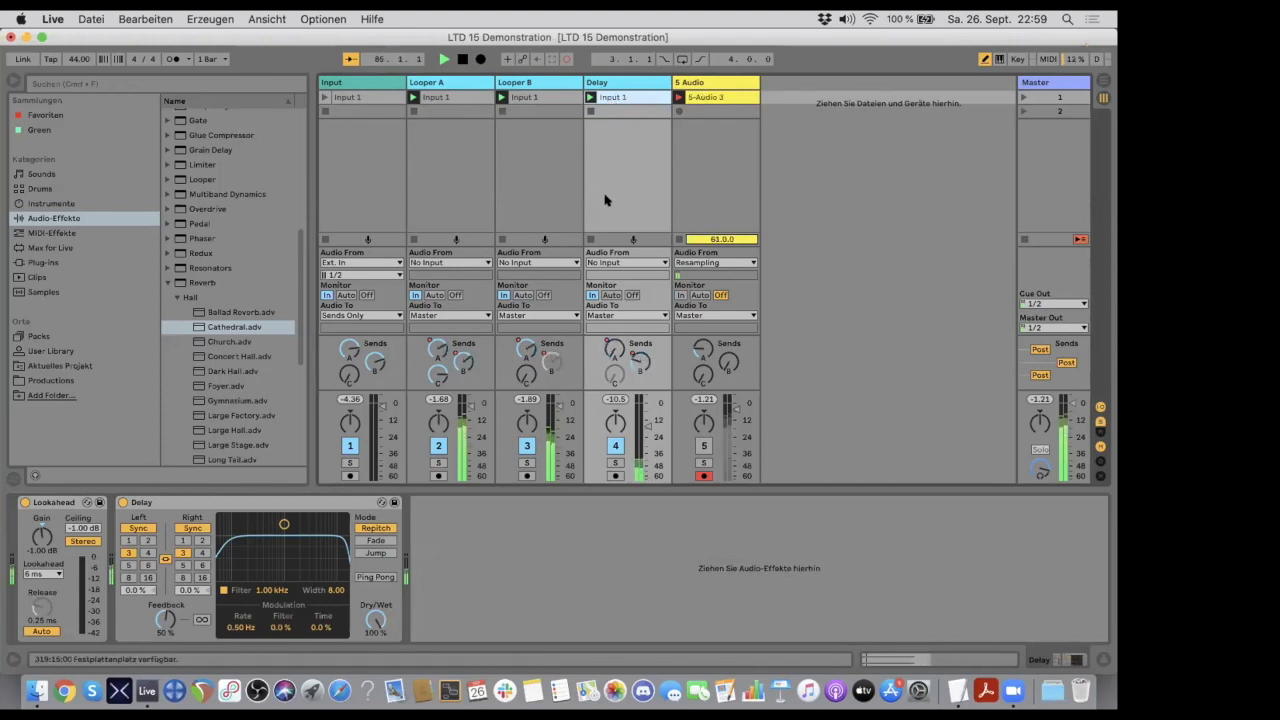
double_click(614, 97)
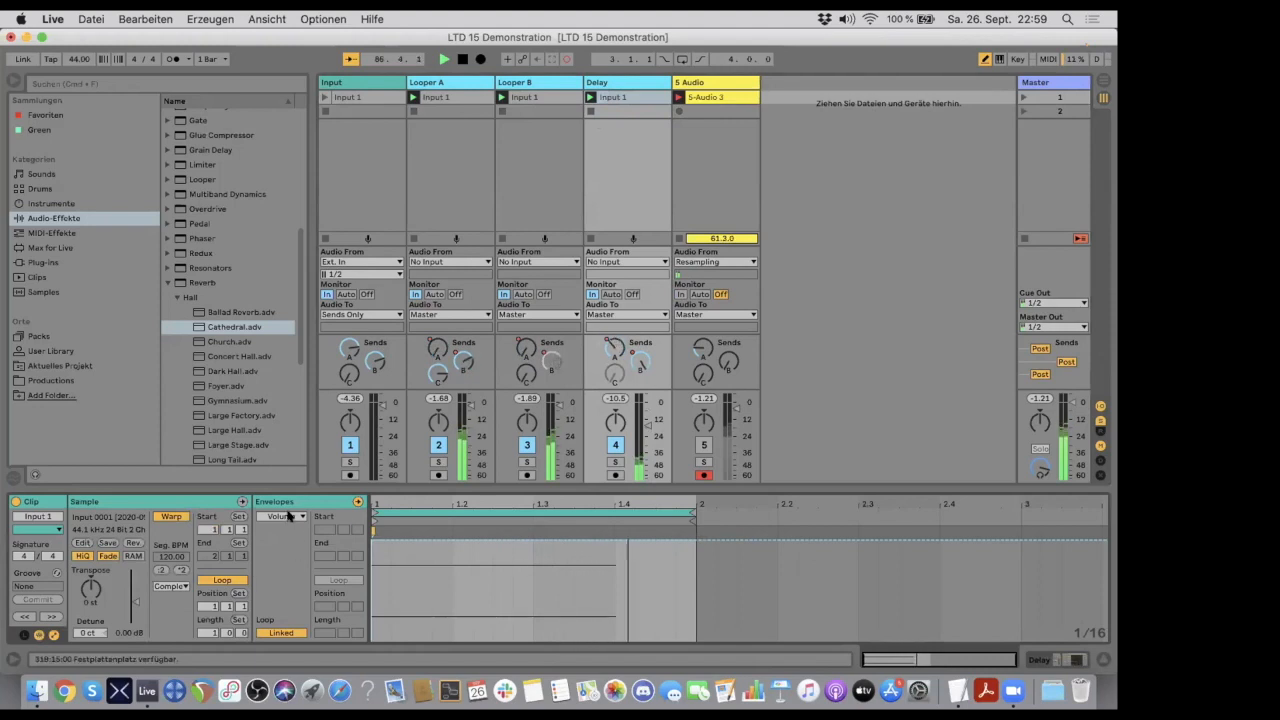
left_click(282, 516)
left_click(288, 538)
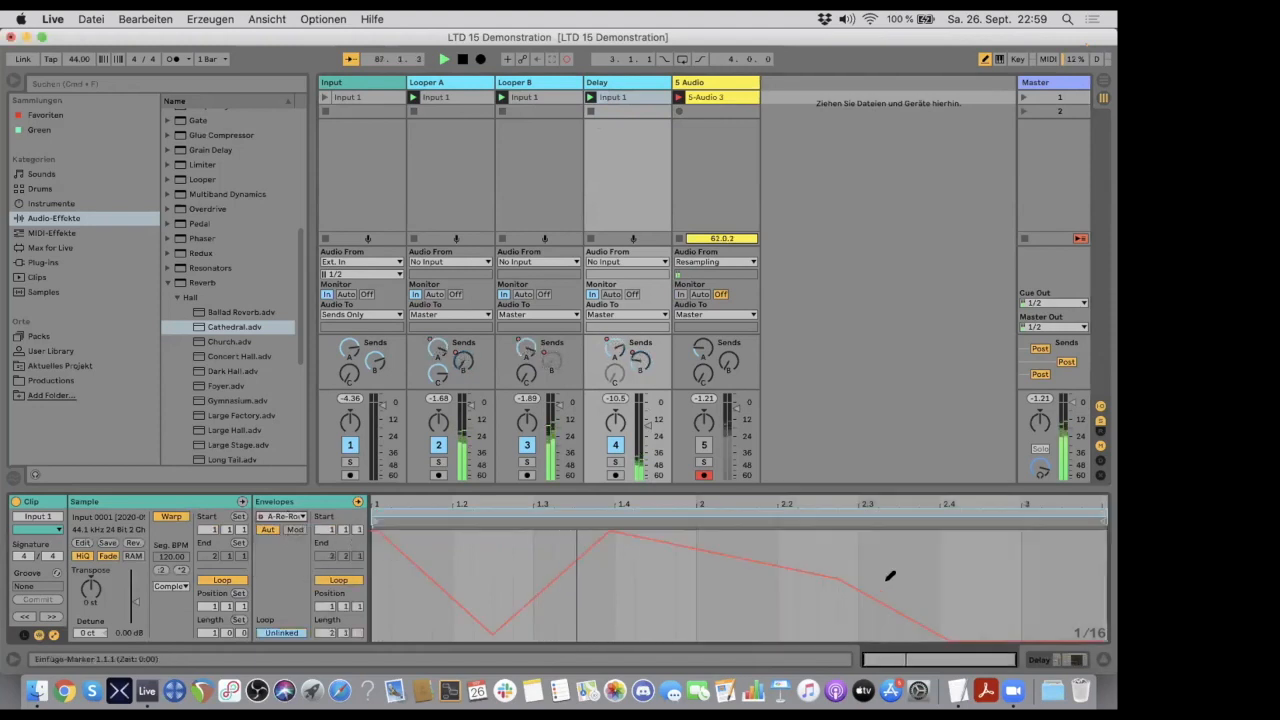
left_click(1077, 512)
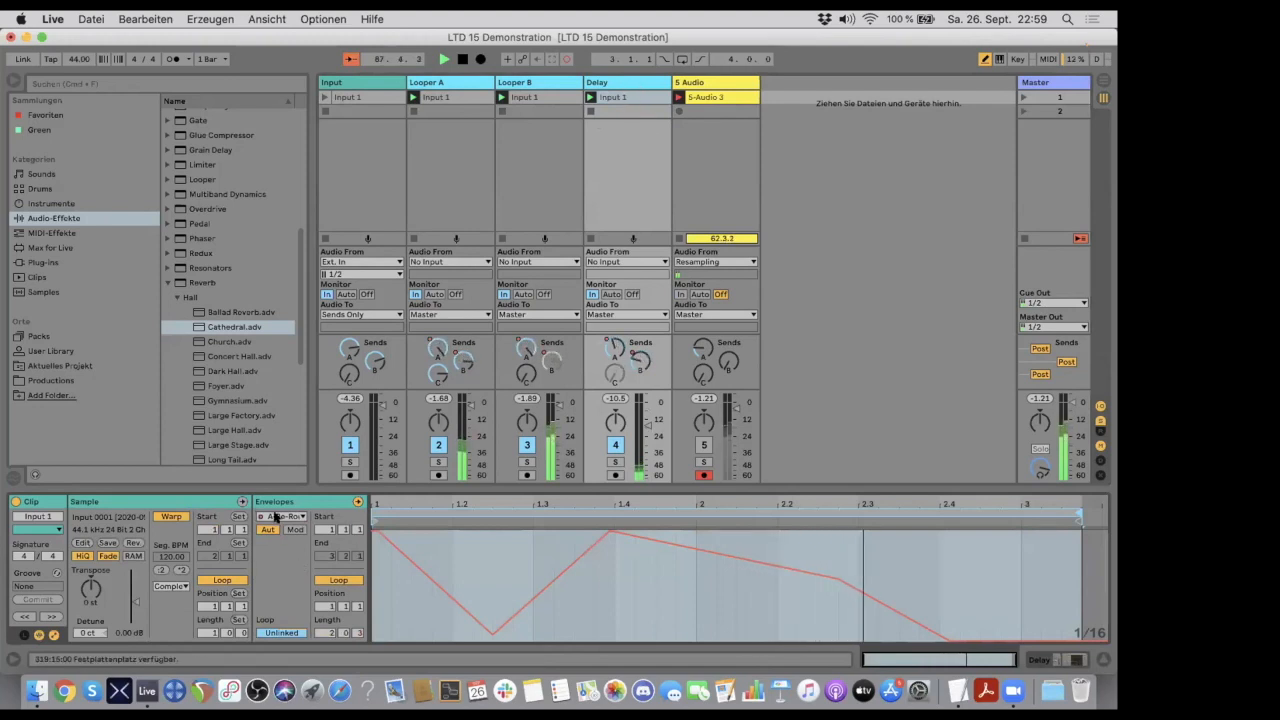
- Change the loop length of the send B envelope in the Delay track's clip
left_click(282, 516)
left_click(278, 532)
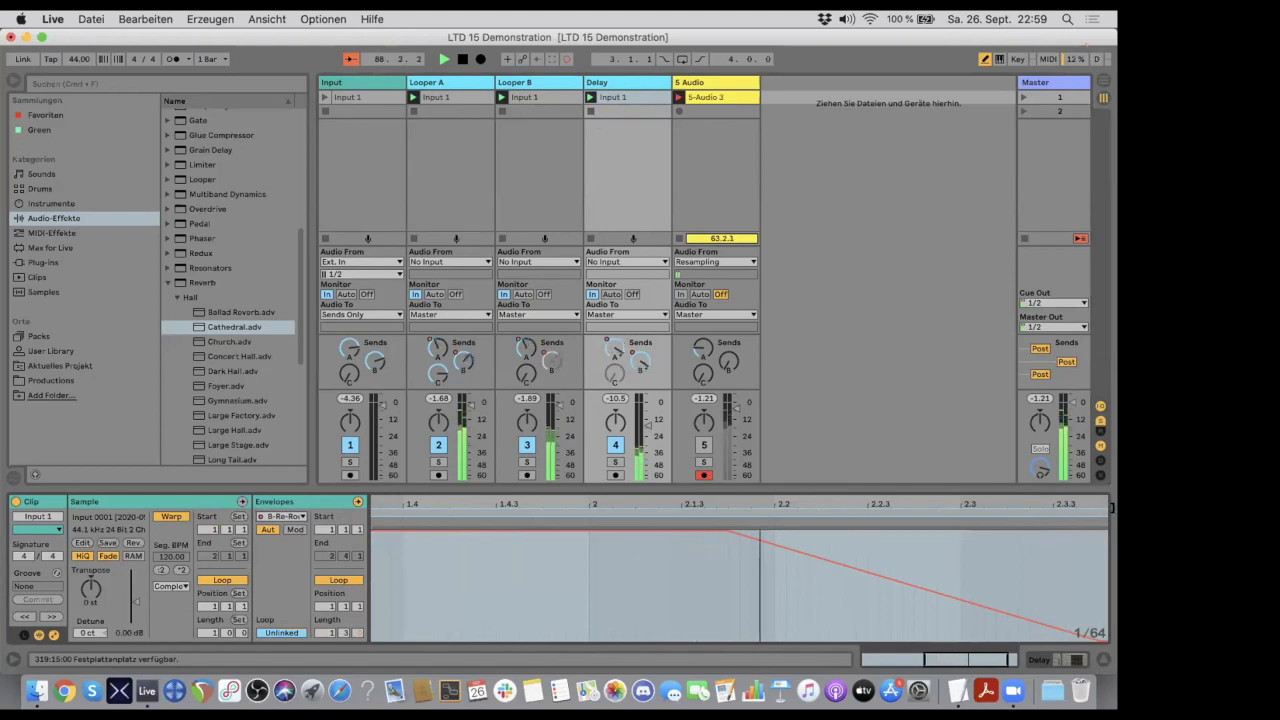
left_click(629, 104)
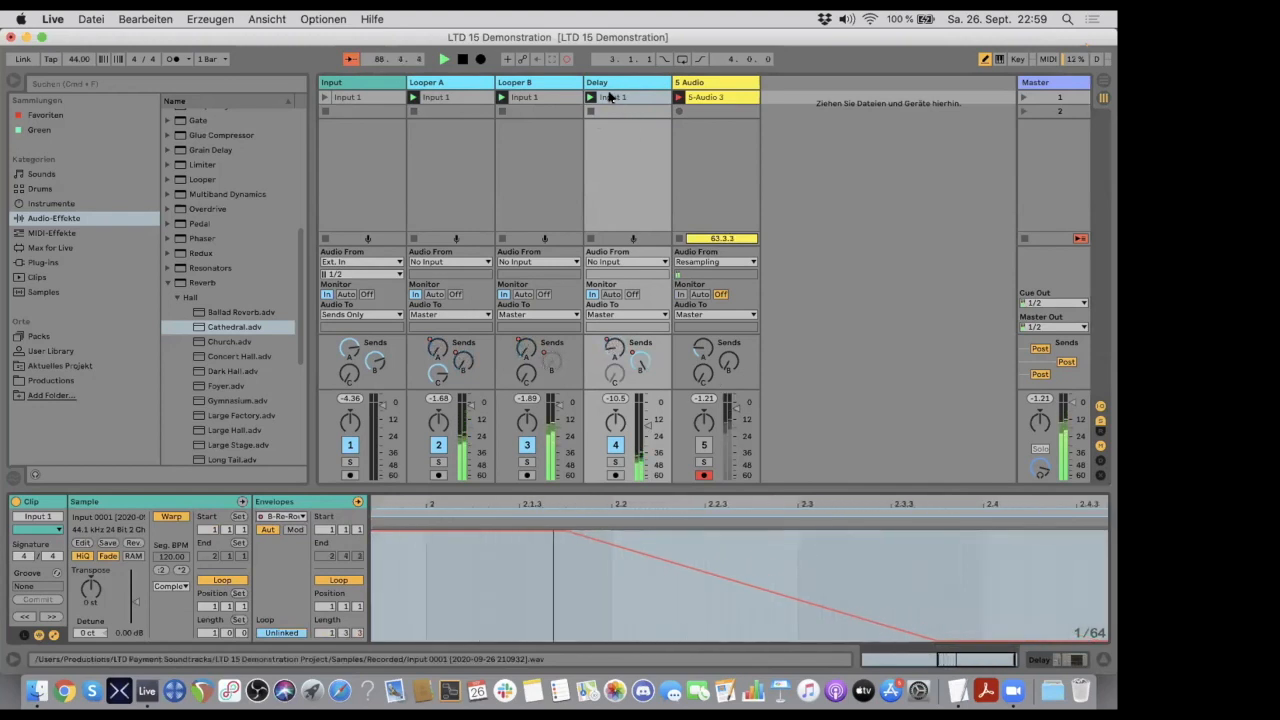
- Examine the clip envelopes and device chains of Looper A and Looper B, and the 5 Audio recording track
left_click(434, 83)
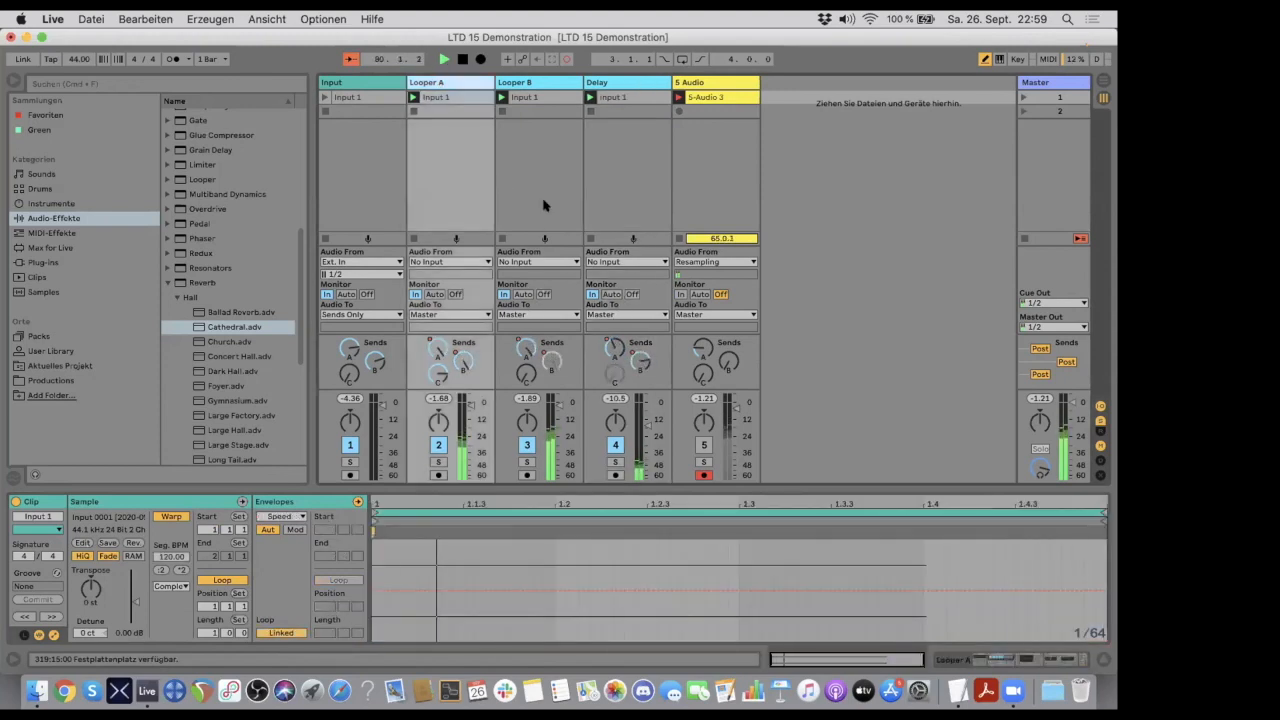
left_click(530, 83)
left_click(614, 82)
left_click(520, 82)
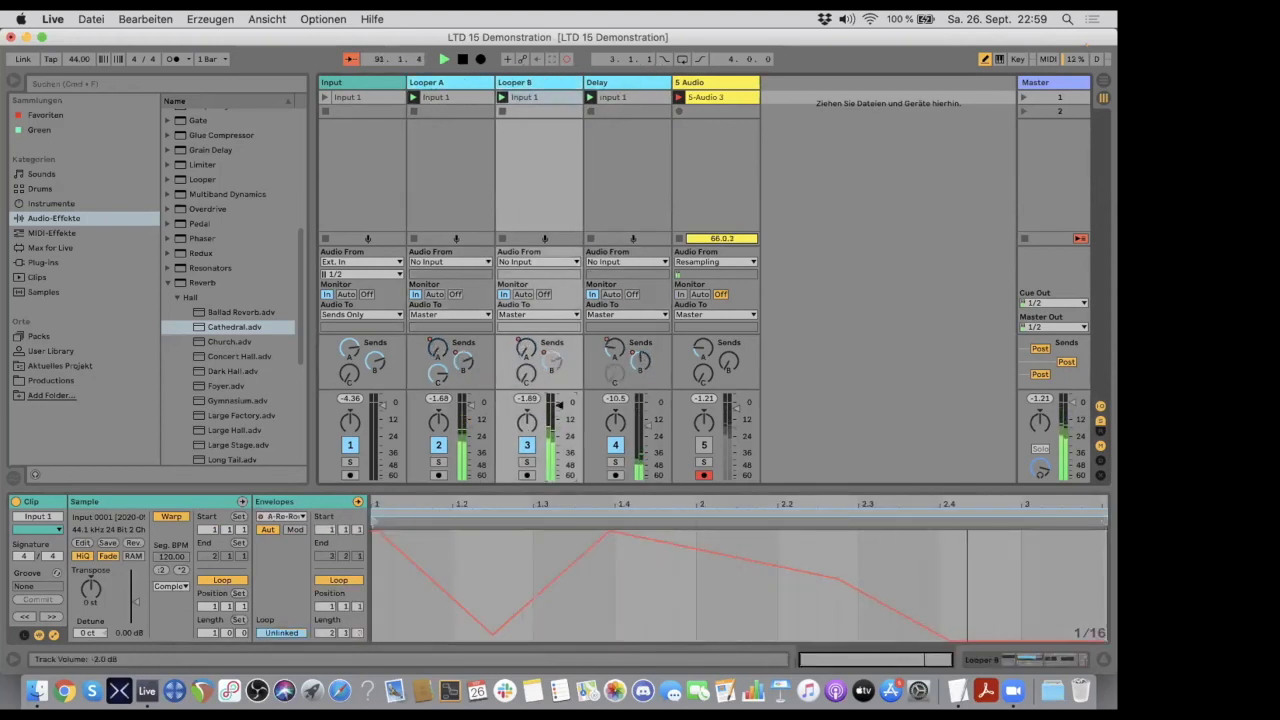
left_click(434, 84)
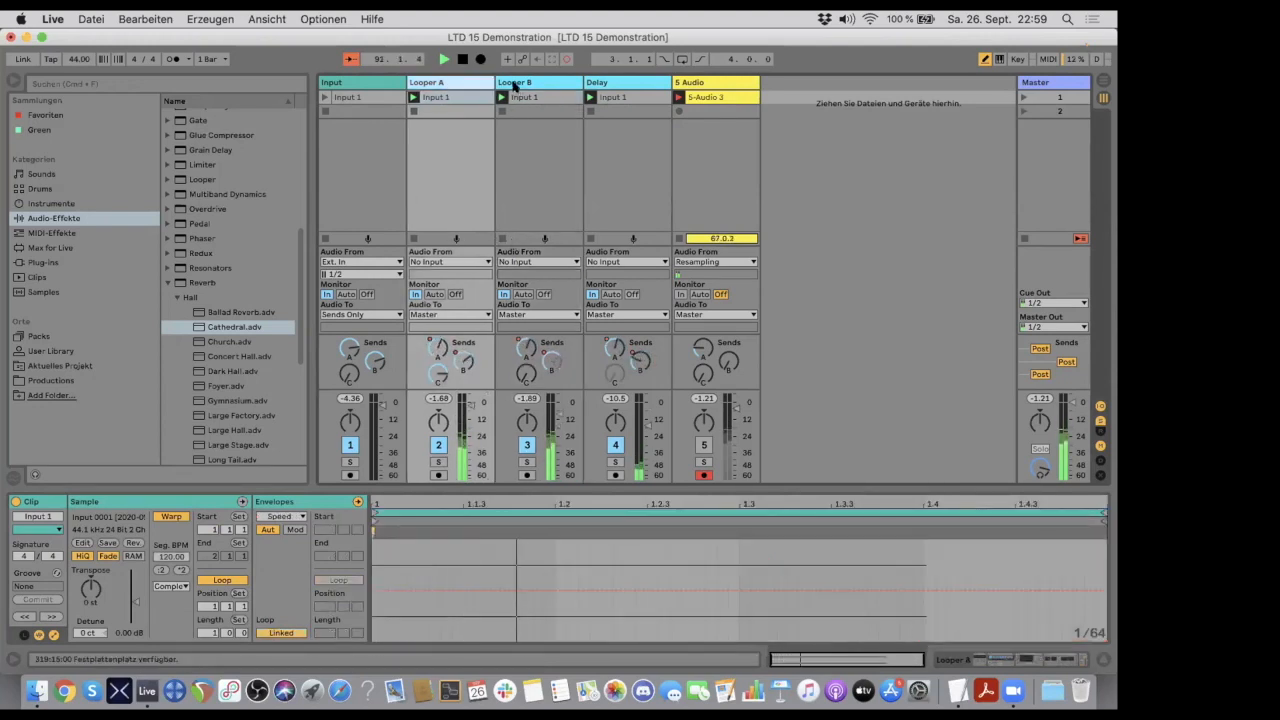
left_click(440, 85)
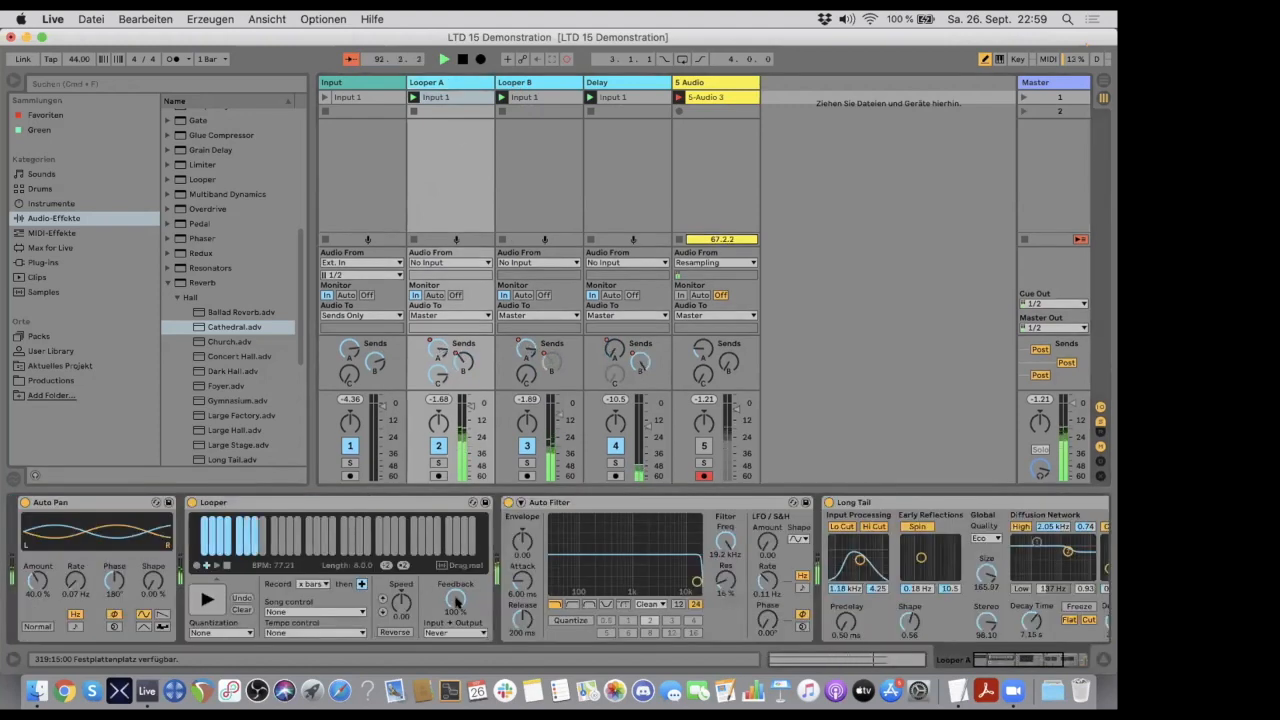
left_click(522, 84)
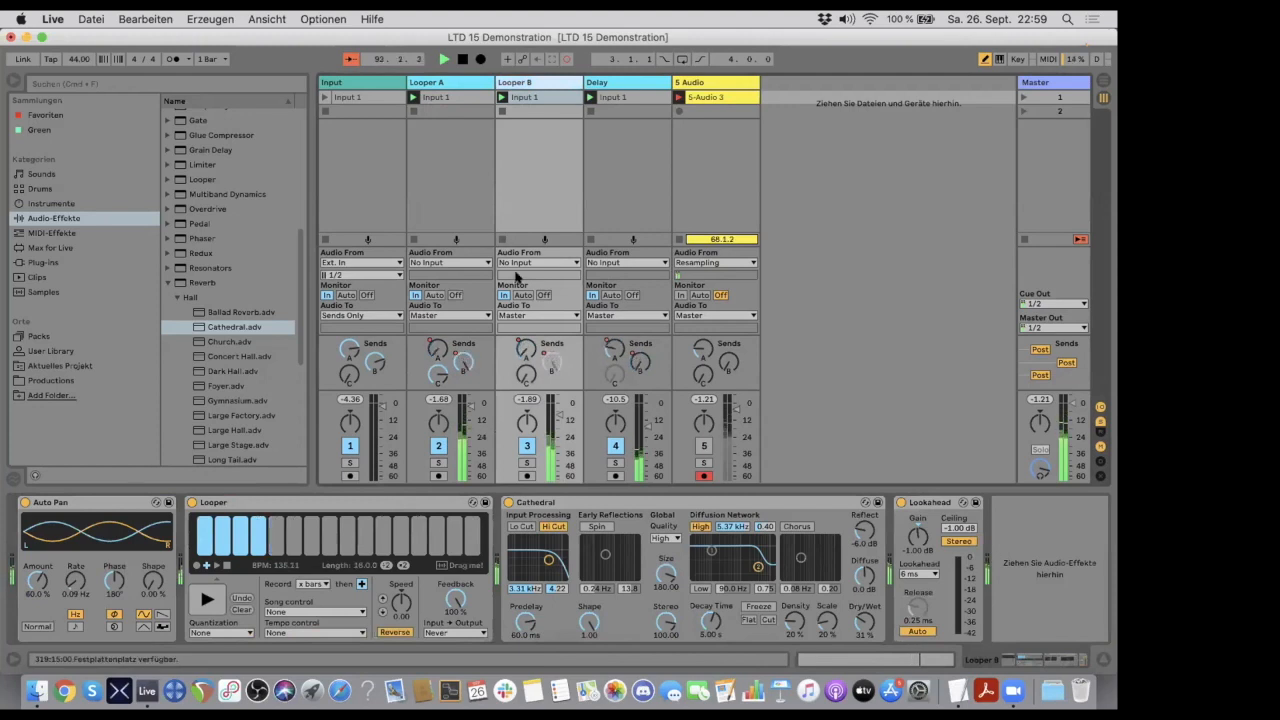
left_click(475, 82)
left_click(526, 84)
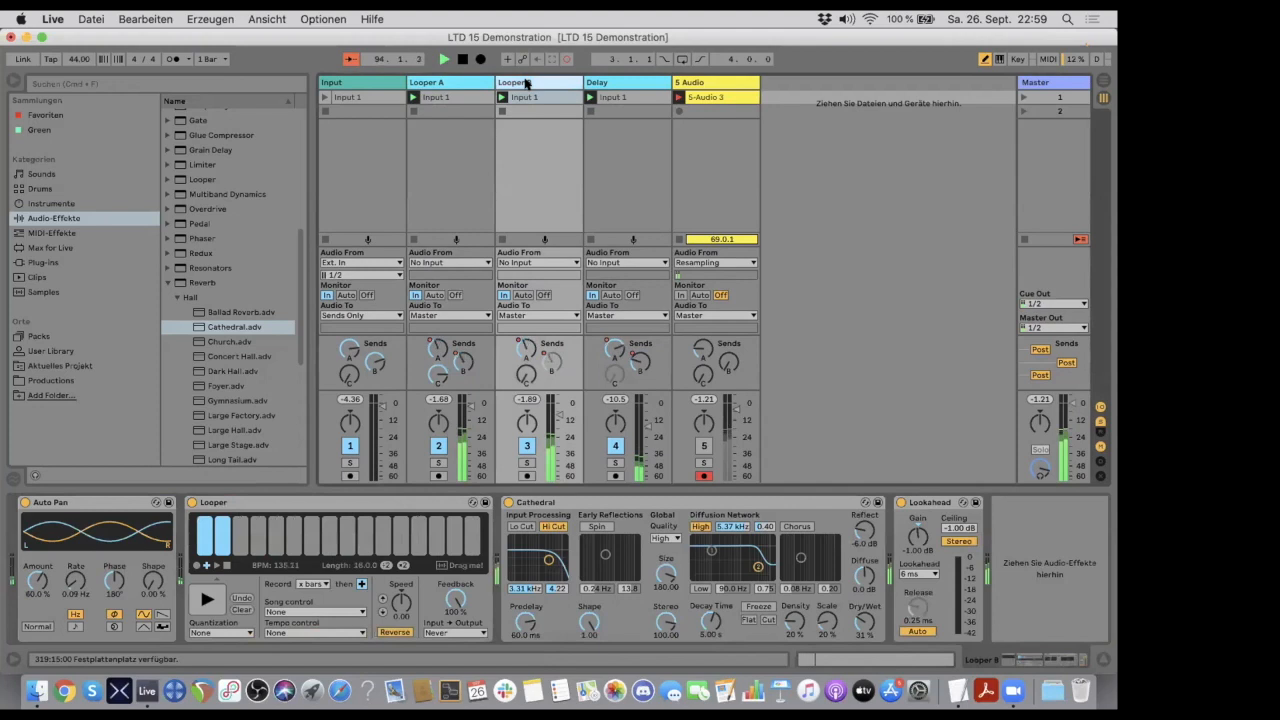
left_click(475, 83)
left_click(518, 84)
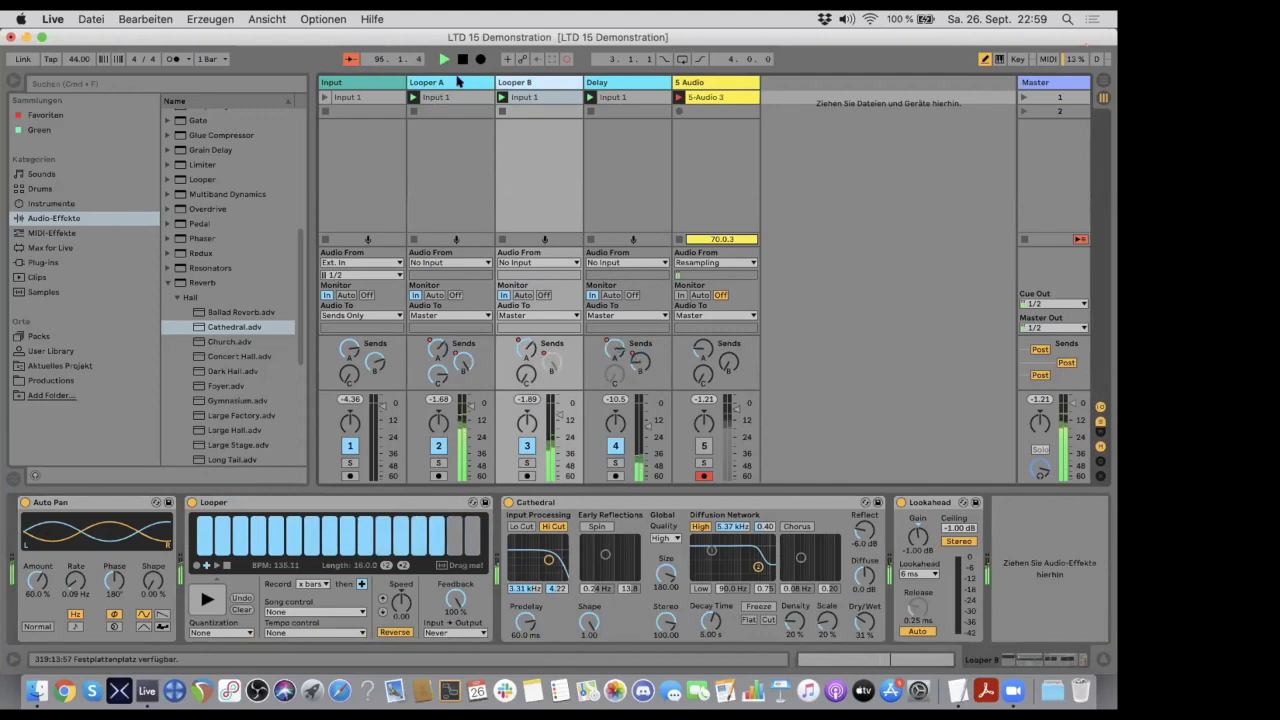
left_click(713, 94)
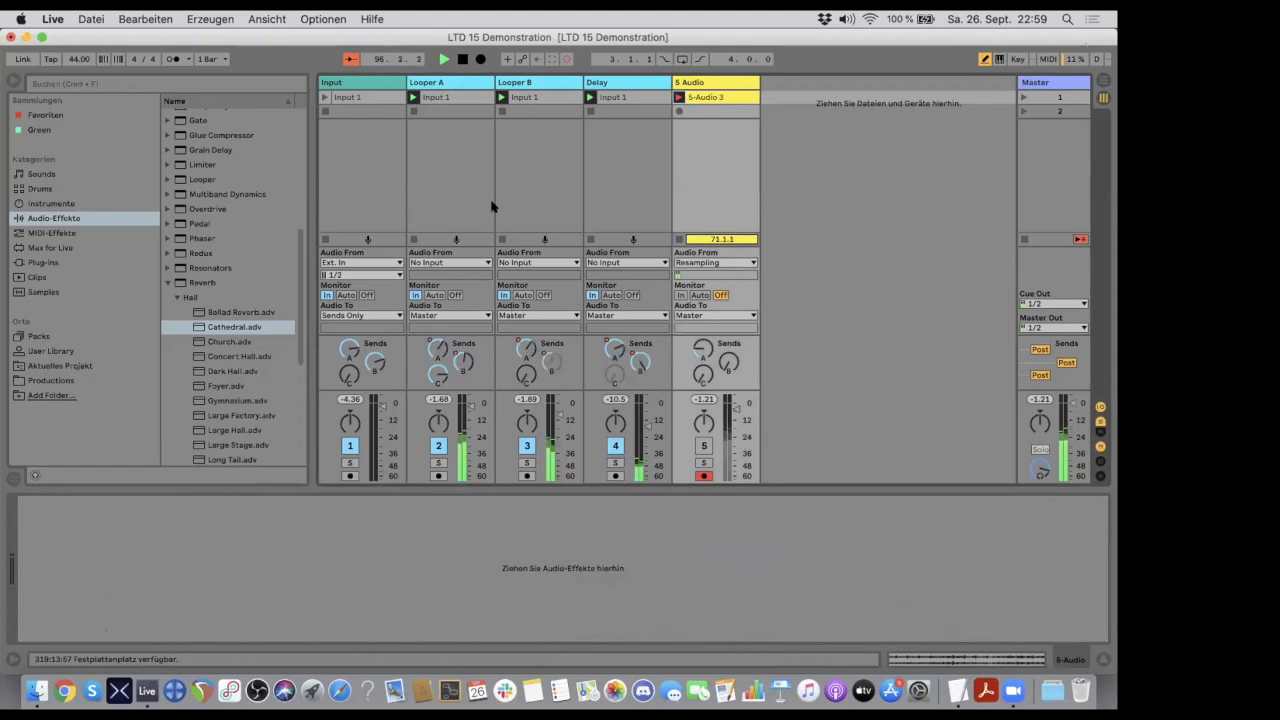
- Raise the Input track's send B to 0.0 dB and turn on Reverse in Looper A's Looper
left_click(350, 84)
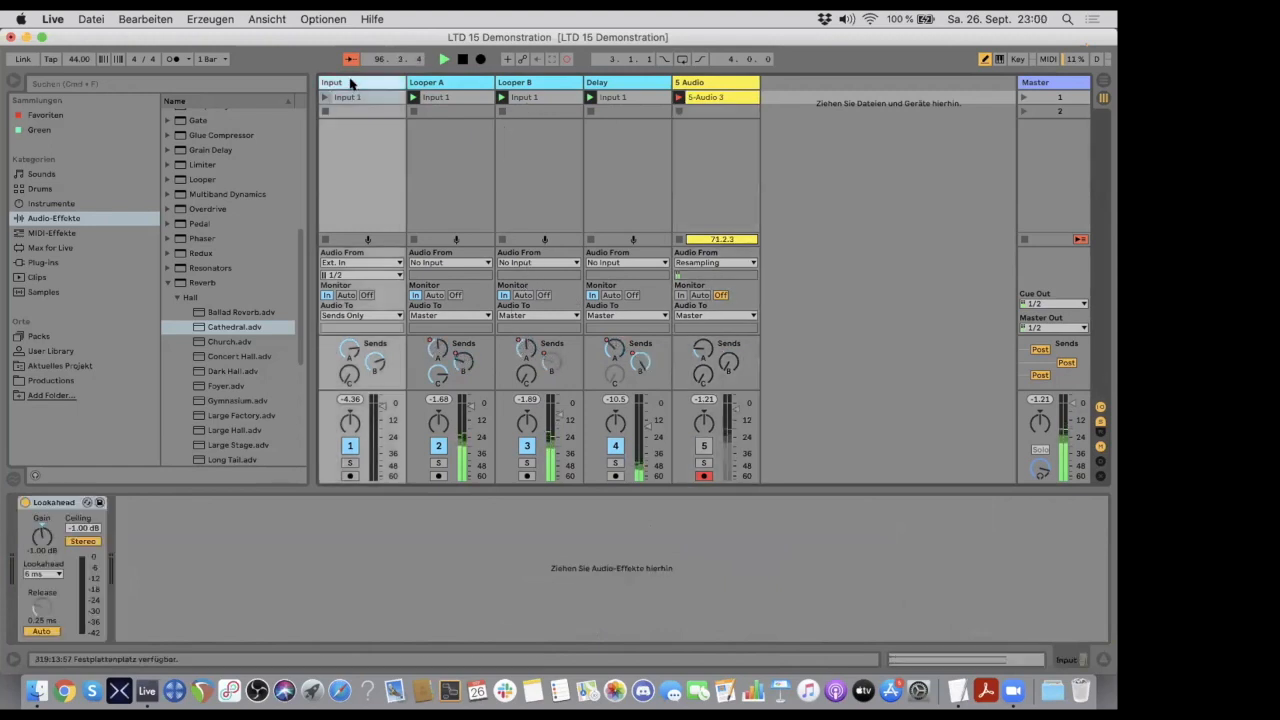
left_click_drag(375, 363, 375, 325)
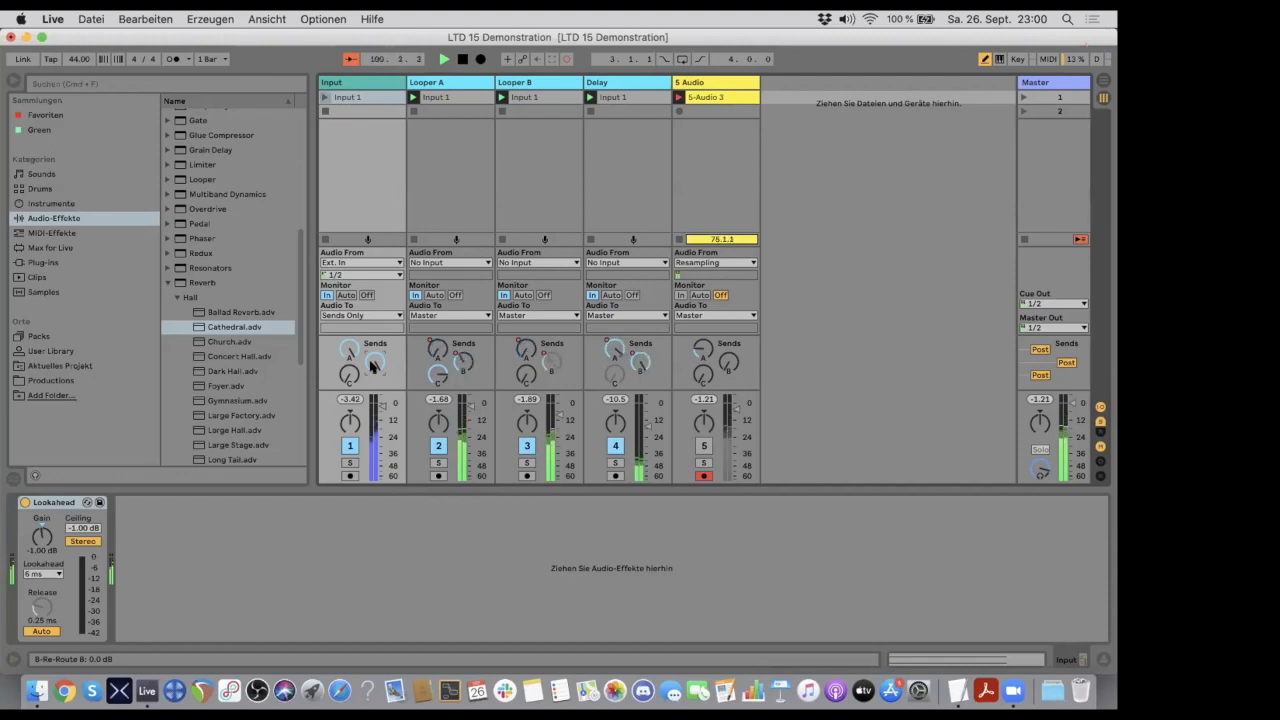
left_click(447, 82)
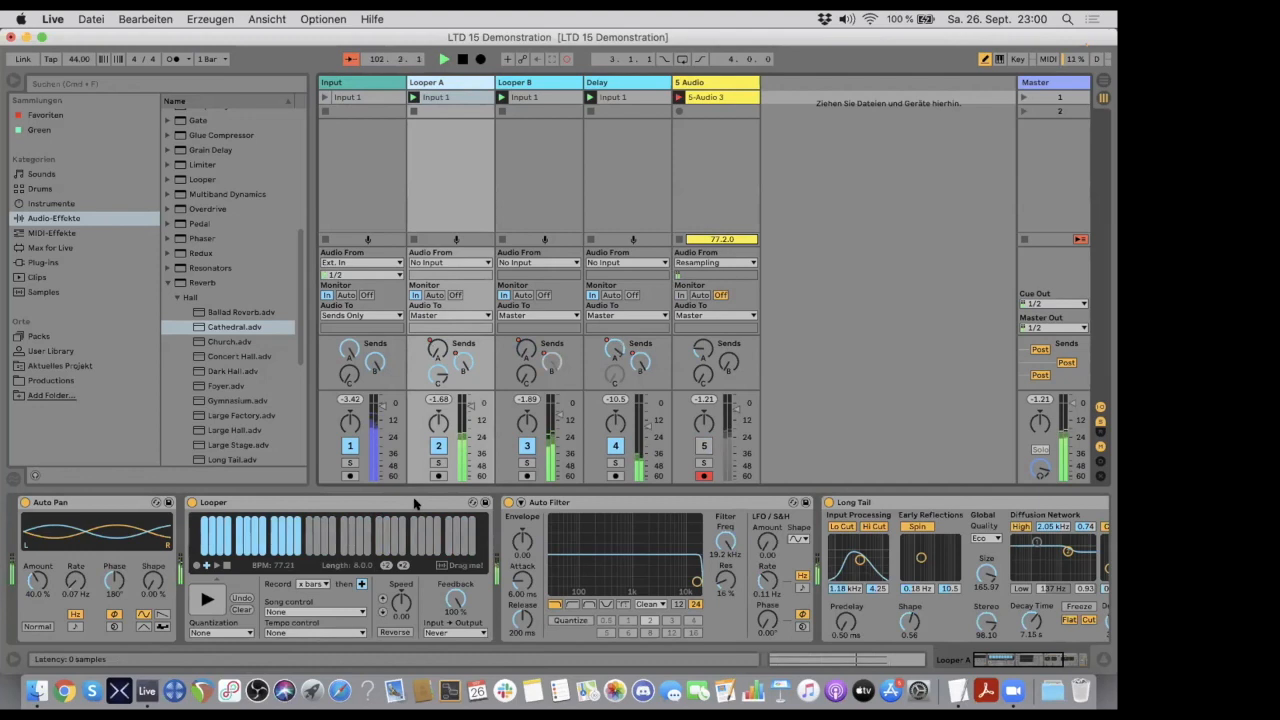
left_click(396, 632)
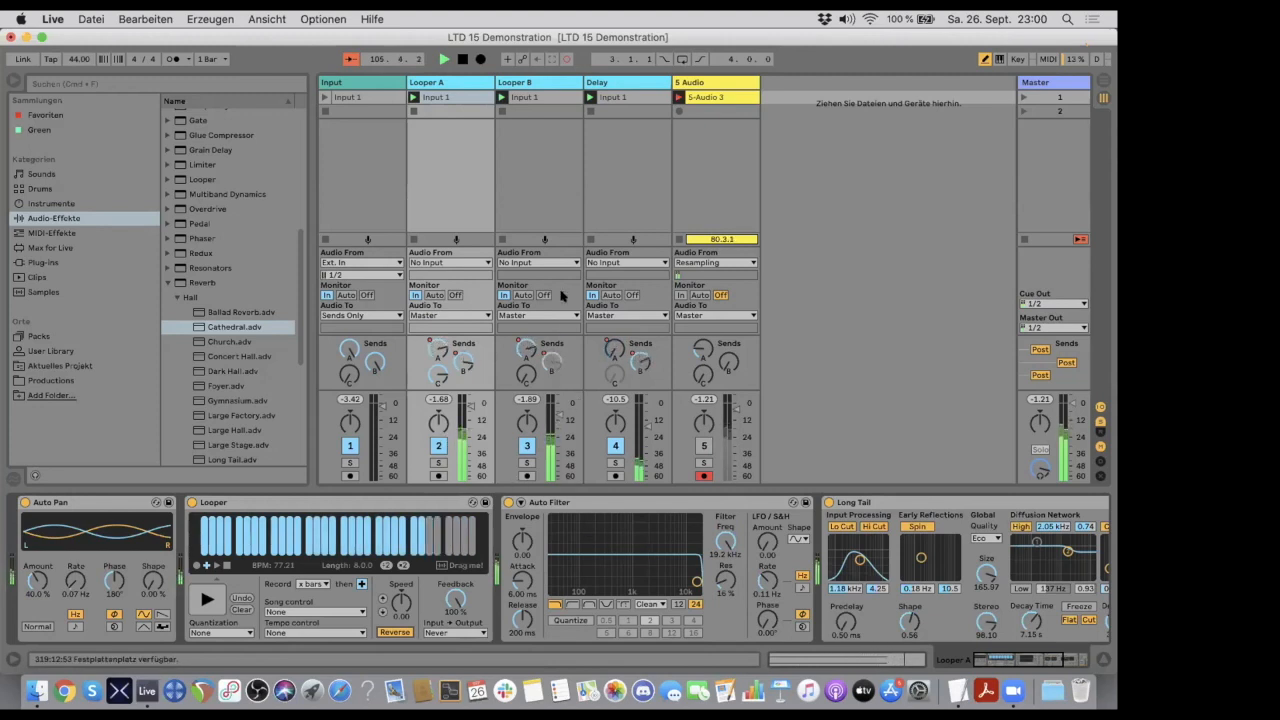
- Lower the song tempo, and raise it to 213.00 BPM while the set keeps playing
left_click_drag(79, 59, 79, 78)
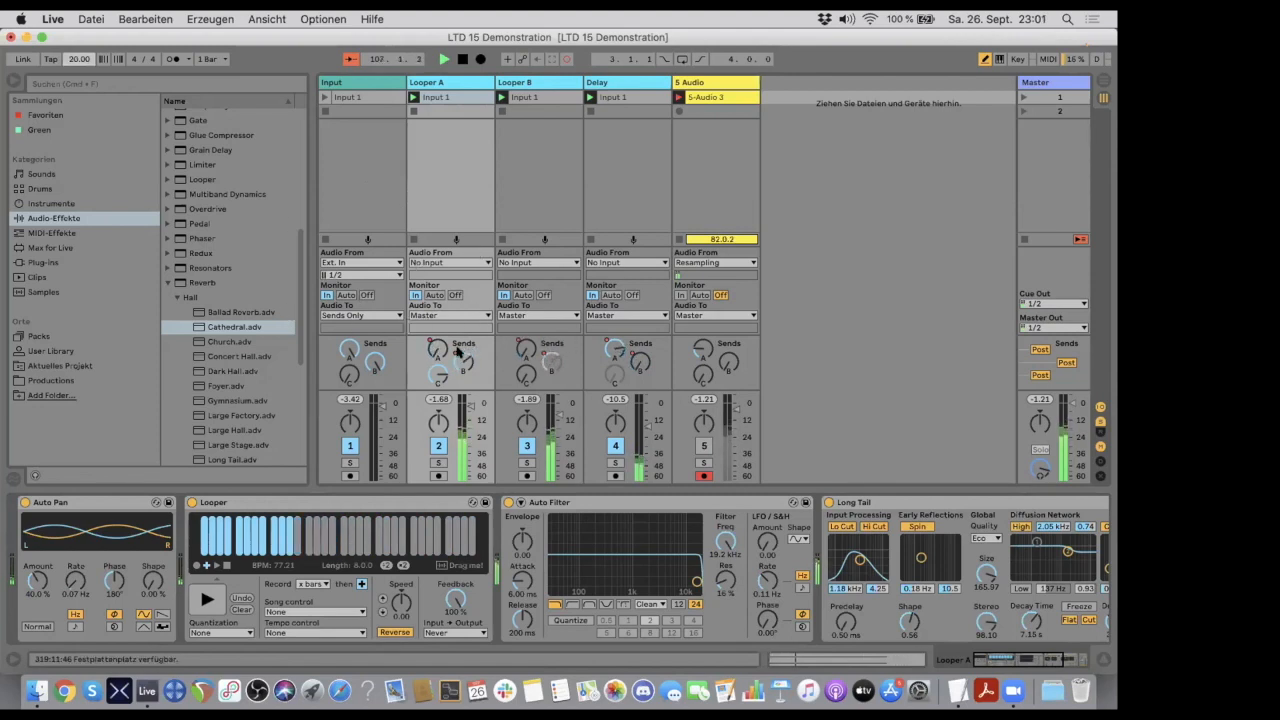
left_click(73, 59)
mouse_move(73, 59)
left_mouse_down()
mouse_move(73, 21)
mouse_move(73, 45)
left_mouse_up()
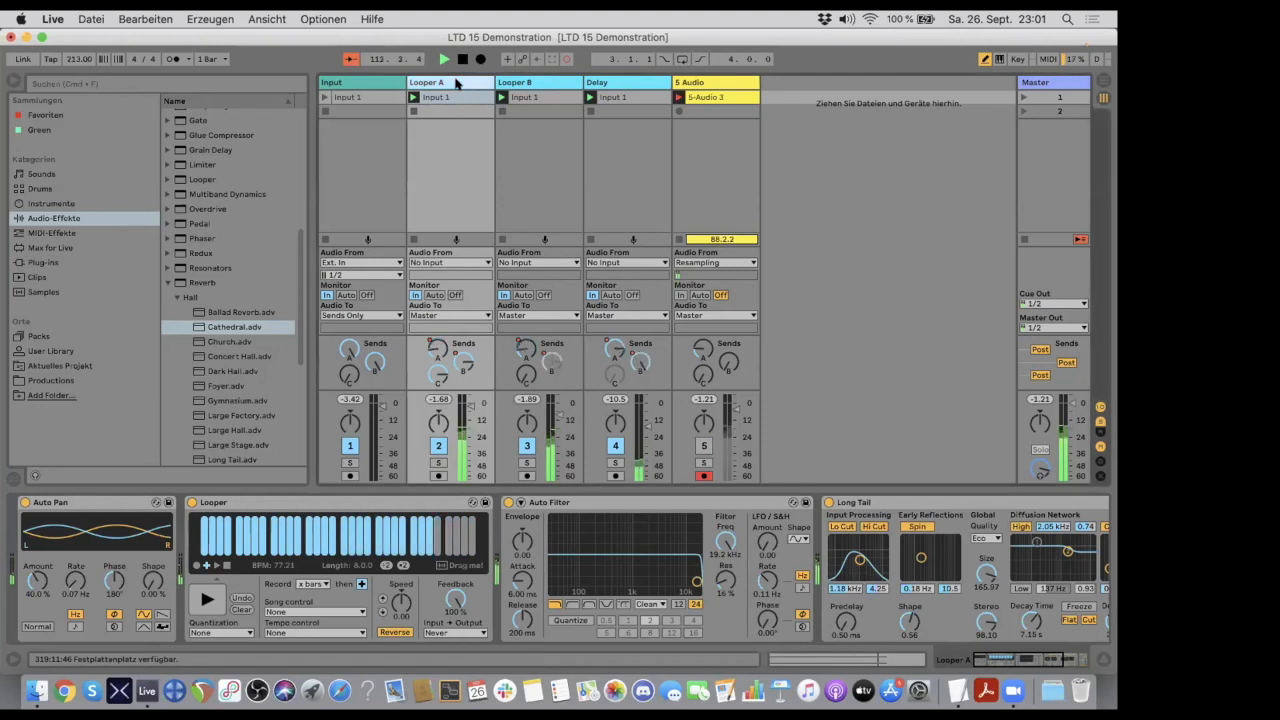
- Lower the Looper feedback on both the Looper B and Looper A tracks to 0.0 %
left_click(515, 82)
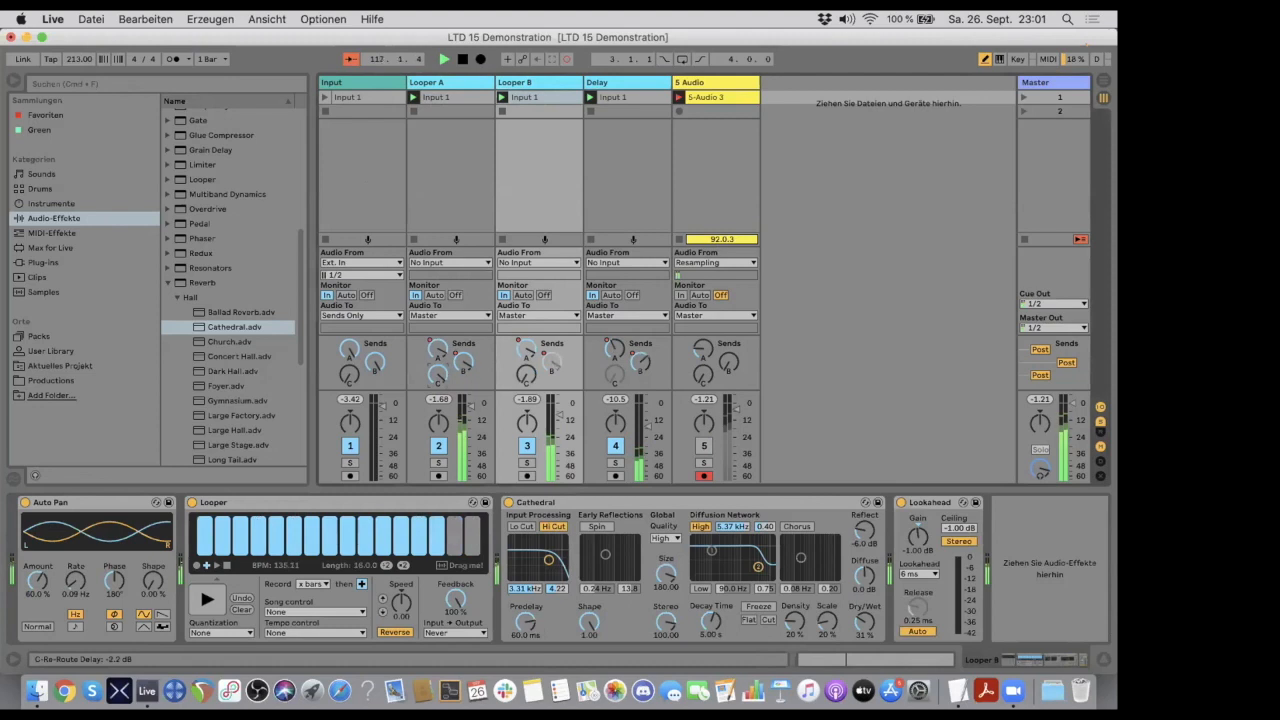
left_click_drag(452, 601, 452, 660)
left_click(447, 85)
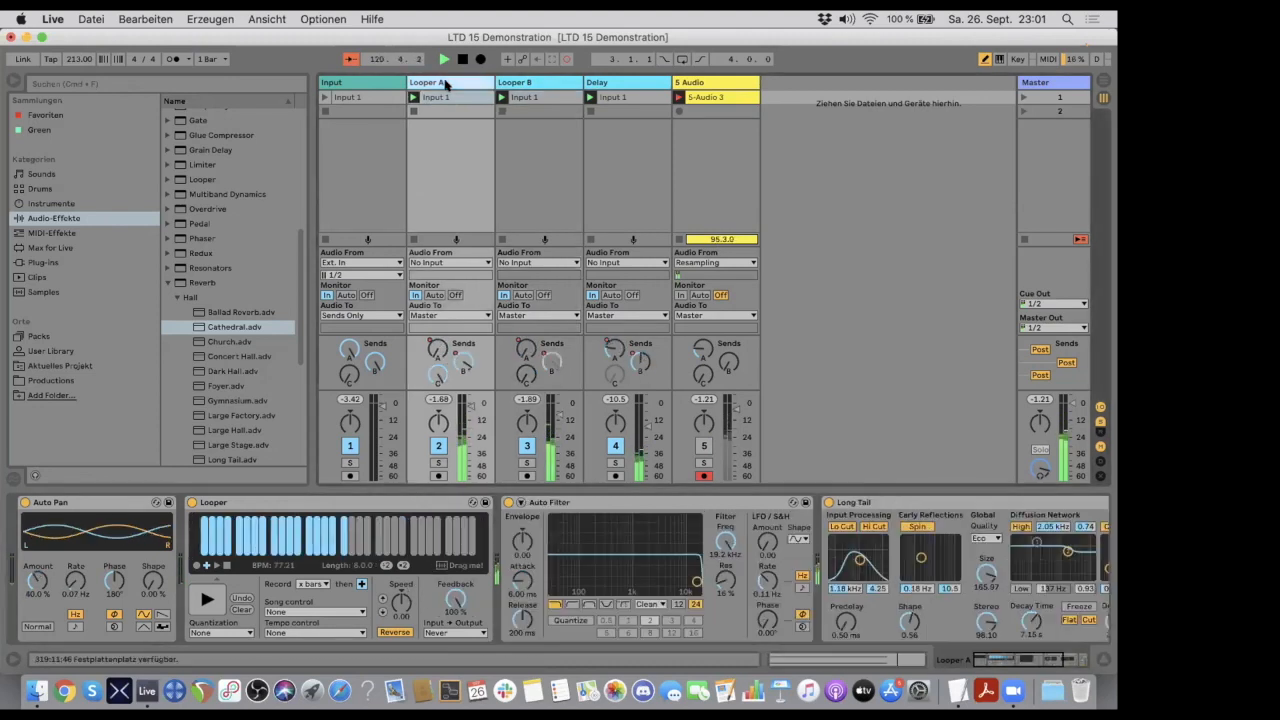
left_click_drag(452, 601, 452, 628)
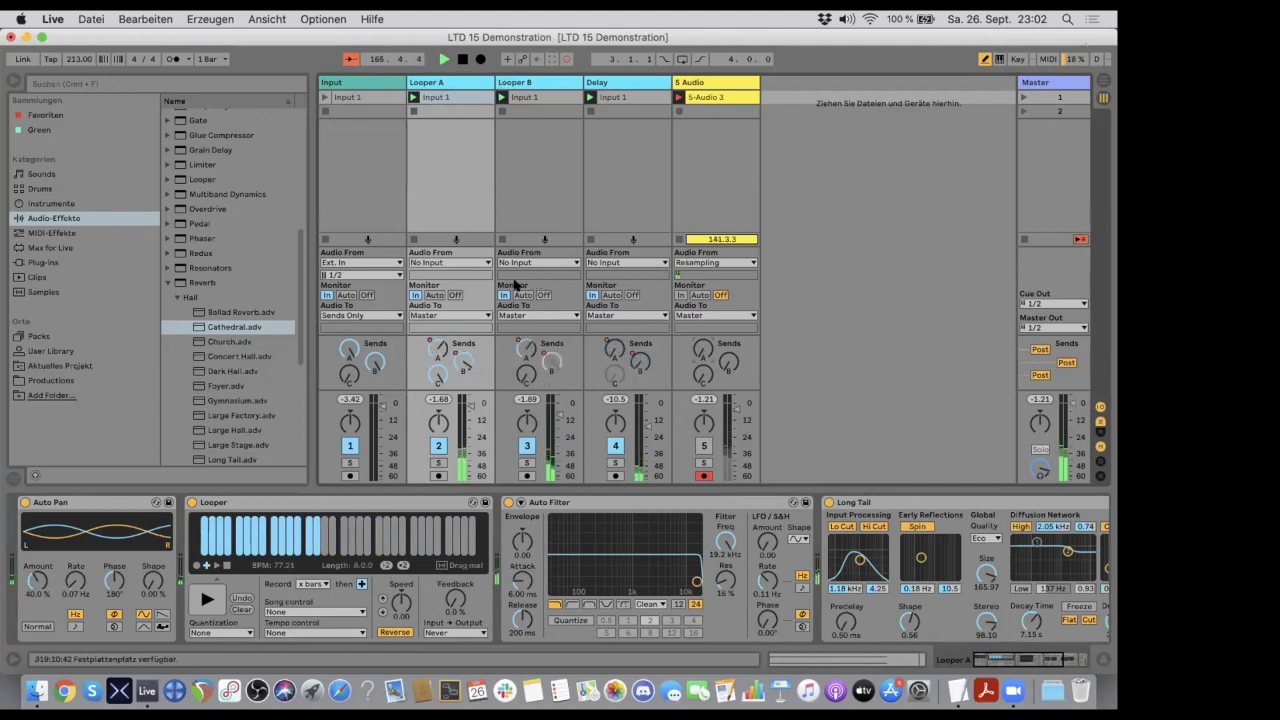
- Raise the Looper feedback on Looper A and Looper B to 100 %
left_click_drag(452, 597, 489, 238)
left_click(525, 93)
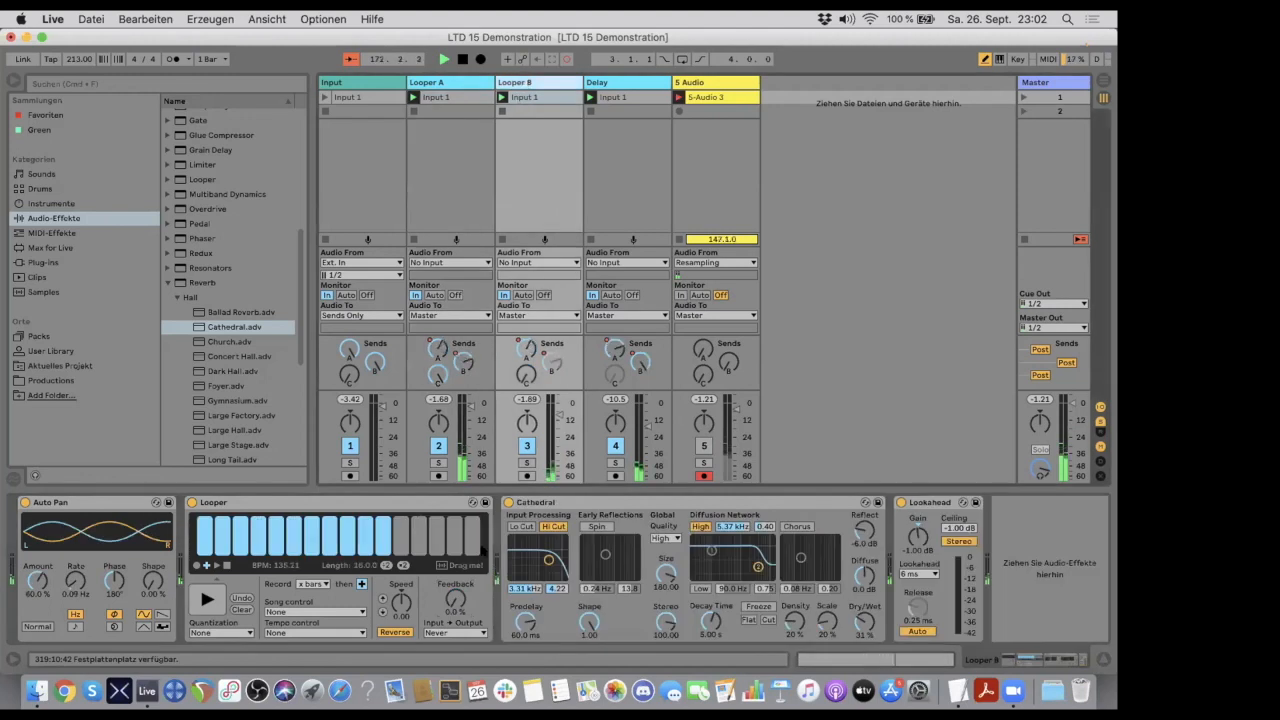
left_click_drag(456, 598, 456, 525)
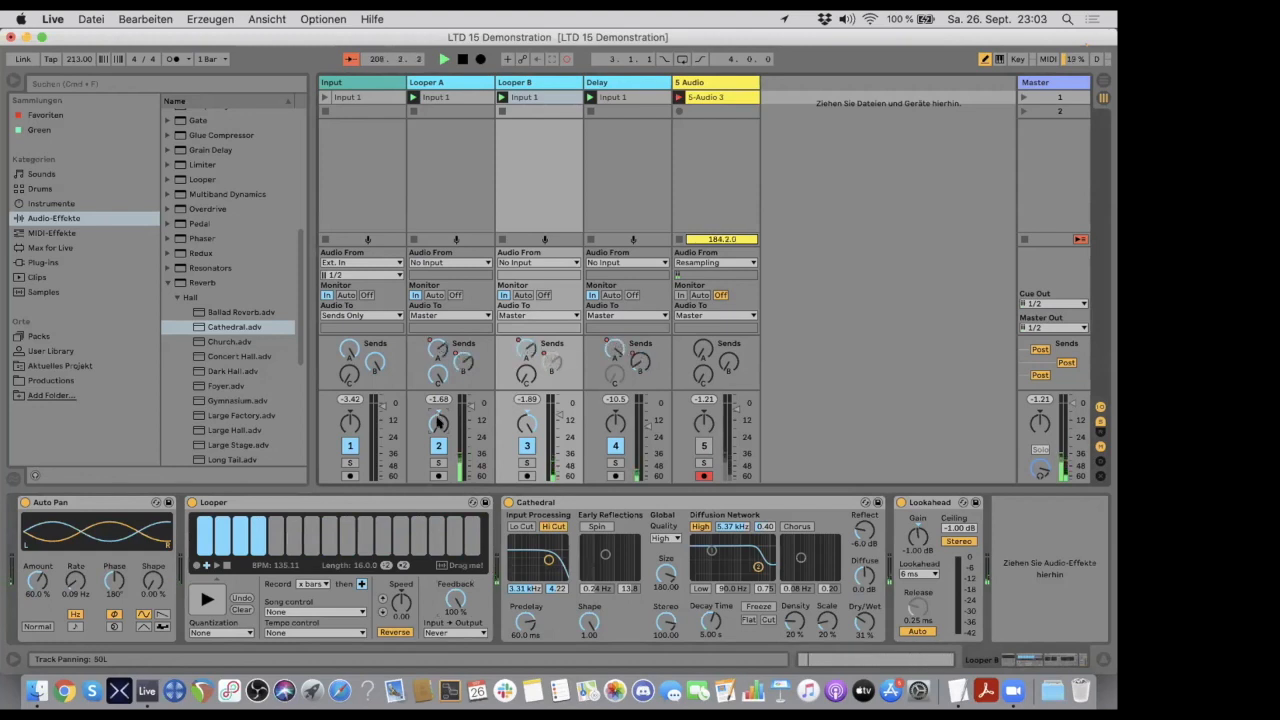
- Adjust the panning of the Looper A and Looper B tracks, bringing both back to center
mouse_move(438, 423)
left_mouse_down()
mouse_move(438, 411)
mouse_move(438, 430)
left_mouse_up()
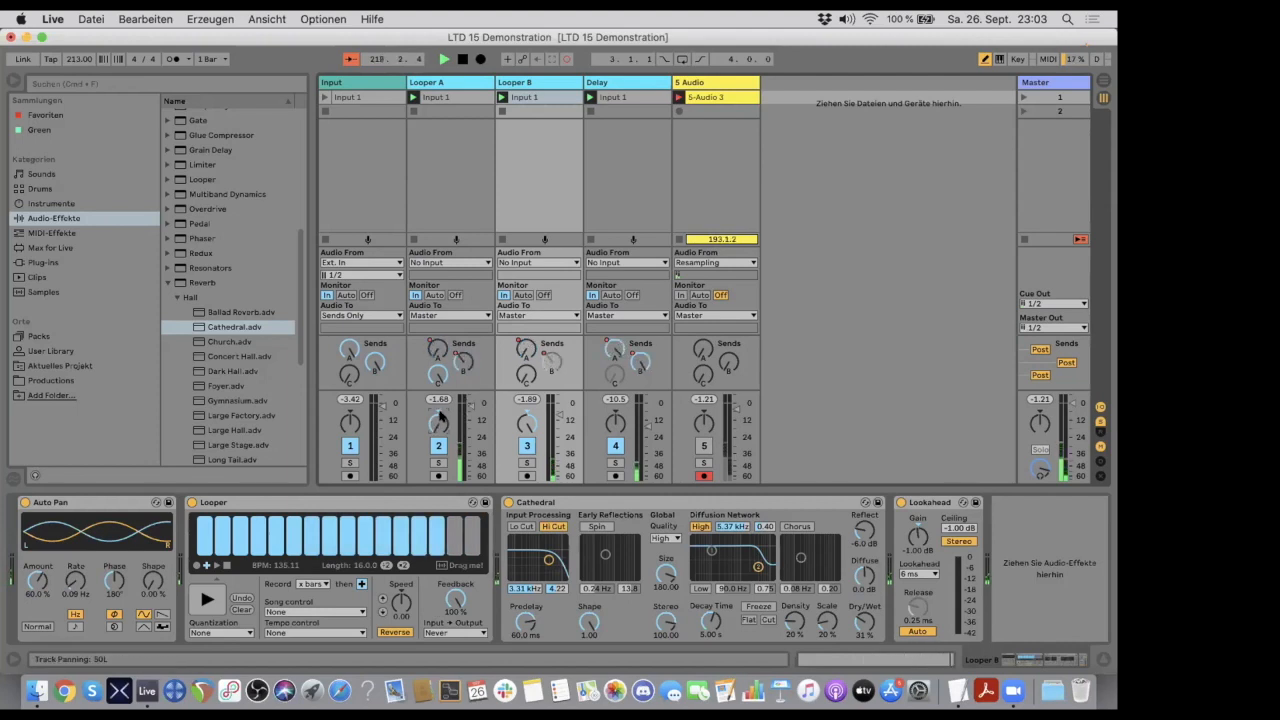
mouse_move(522, 418)
left_mouse_down()
mouse_move(522, 466)
mouse_move(524, 408)
left_mouse_up()
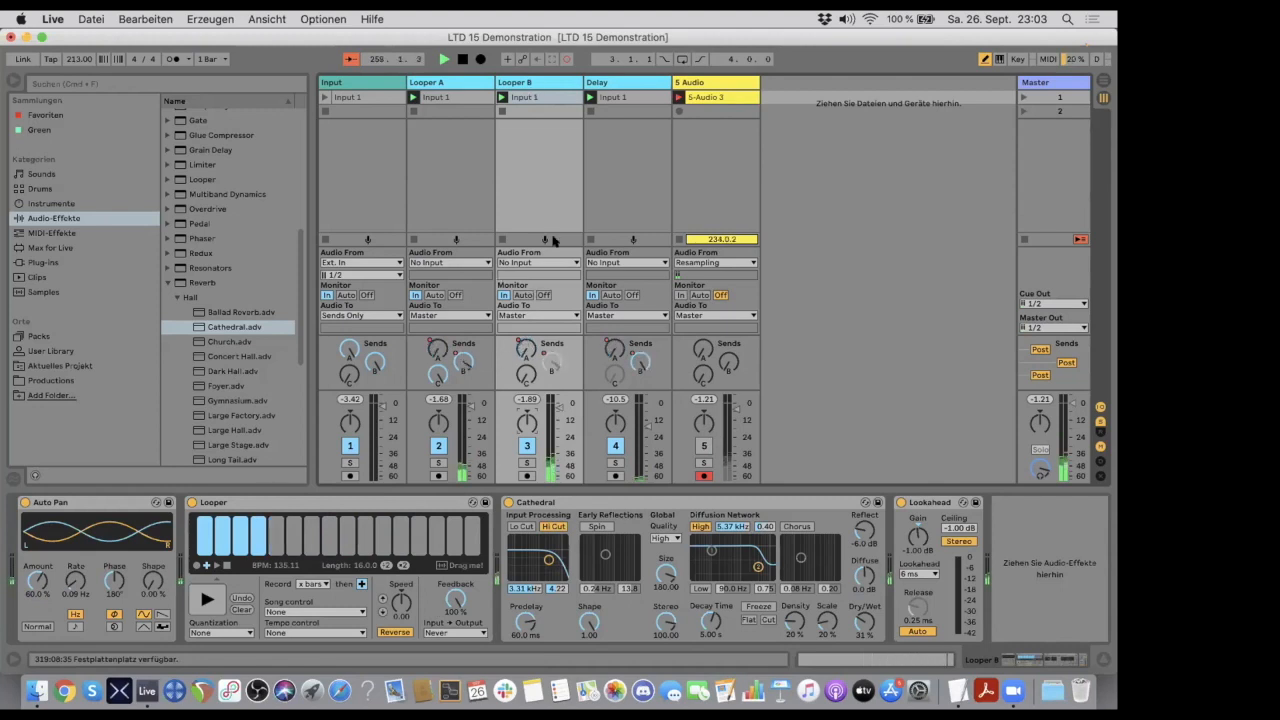
- Lower the speed of the Looper on the Looper A track to -36.0
left_click(537, 80)
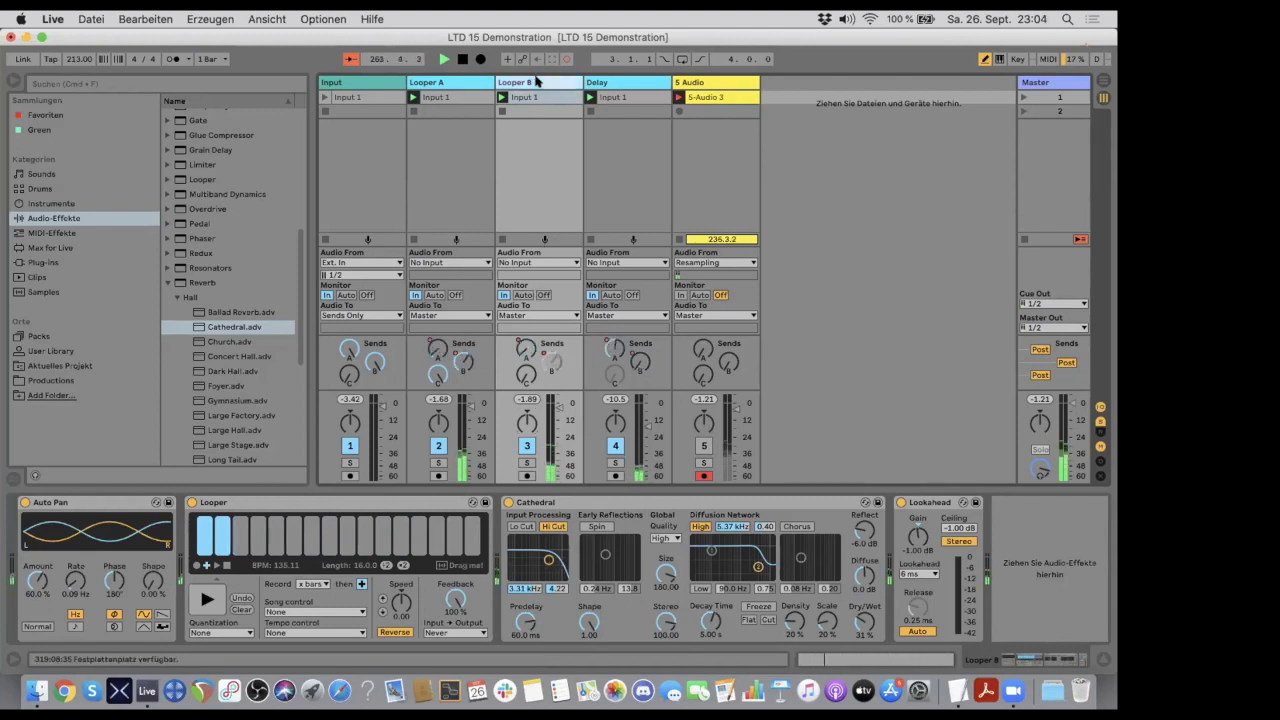
left_click(612, 81)
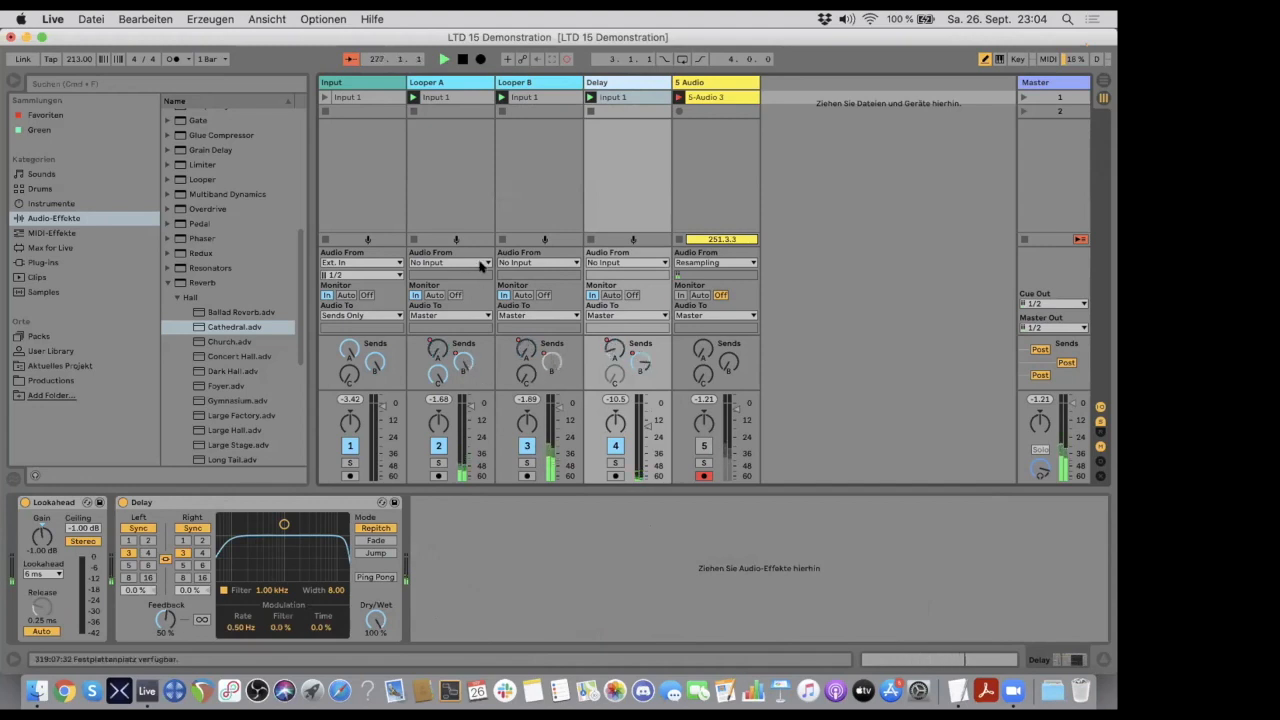
left_click(450, 84)
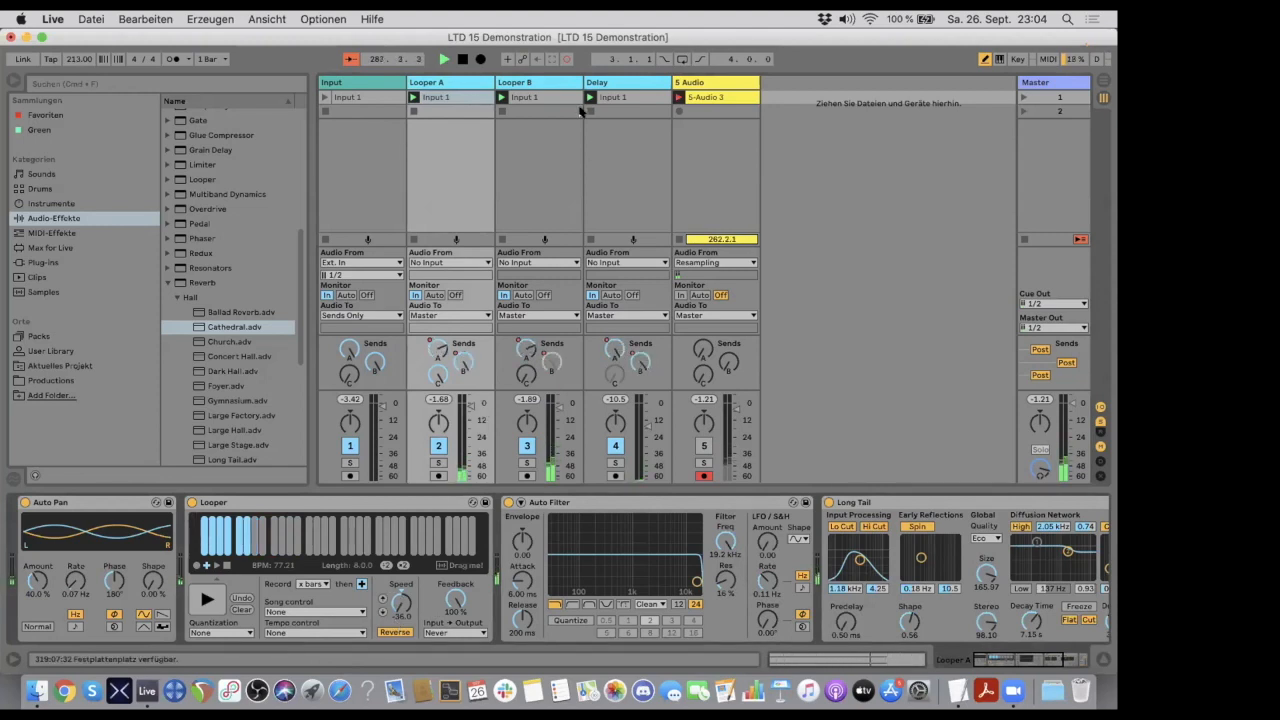
left_click(538, 81)
left_click(464, 78)
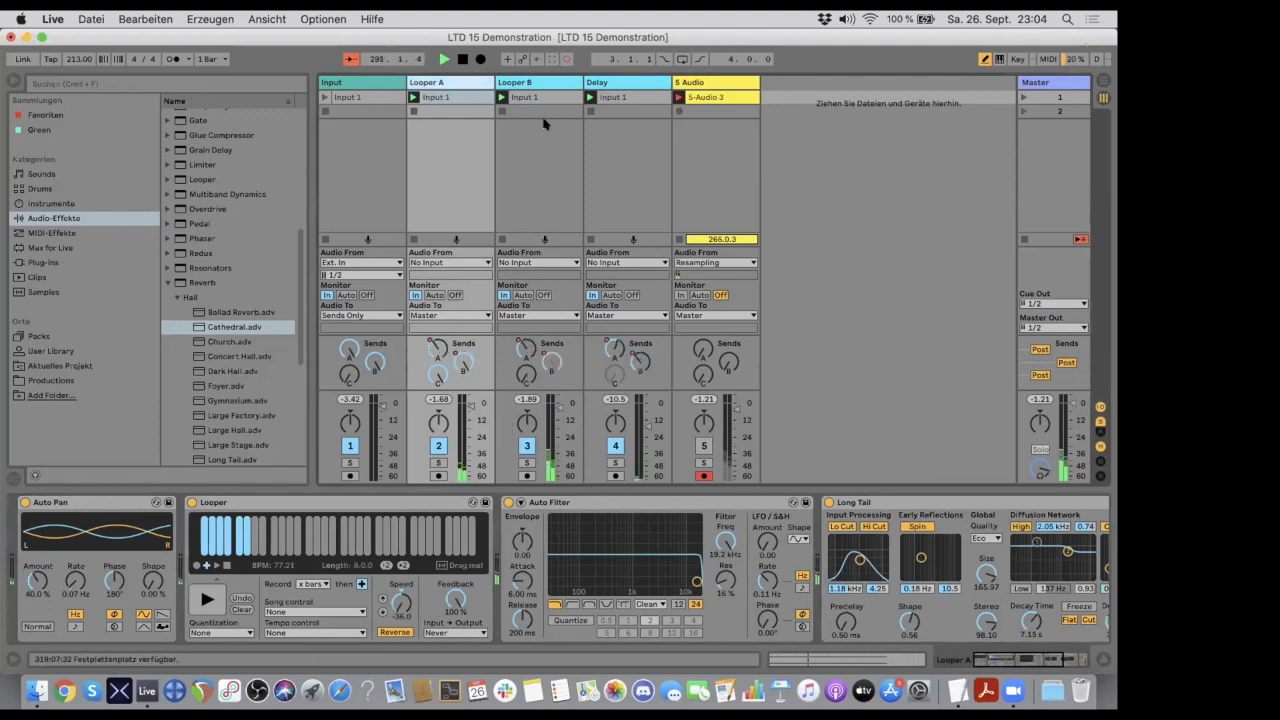
- Raise the speed of the Looper on the Looper B track by octaves to 24.0
left_click(541, 80)
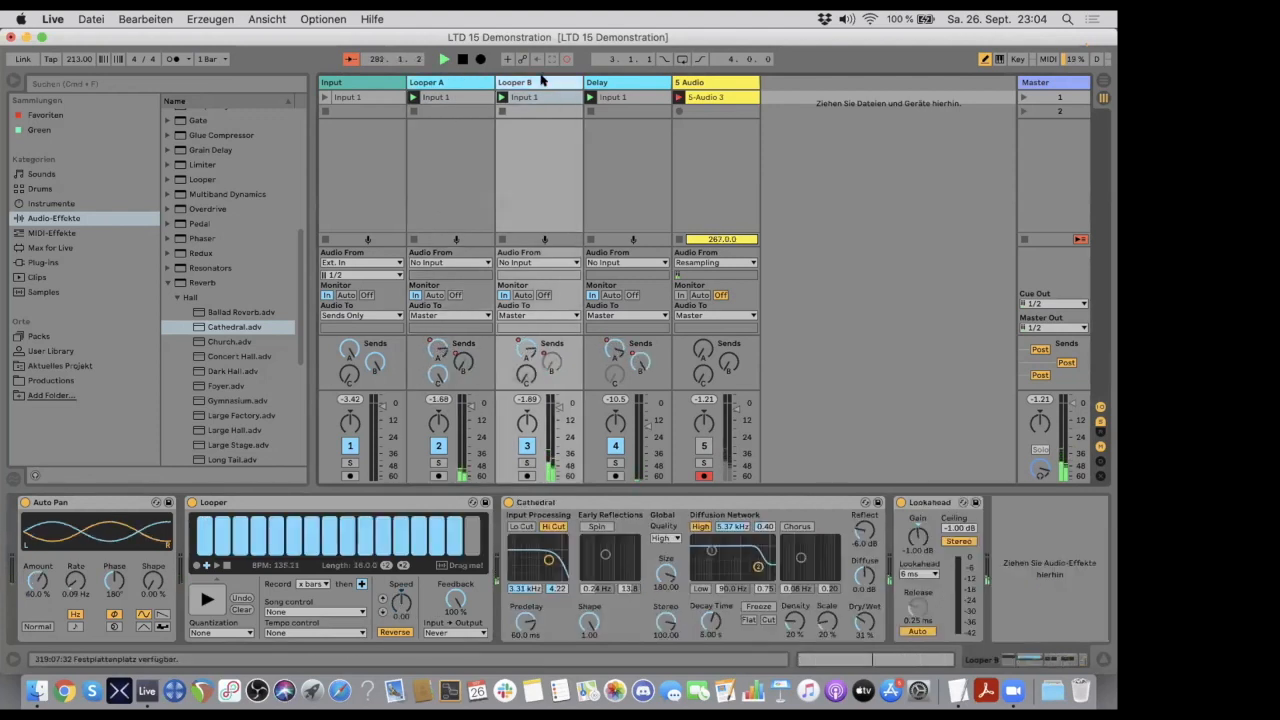
left_click(382, 600)
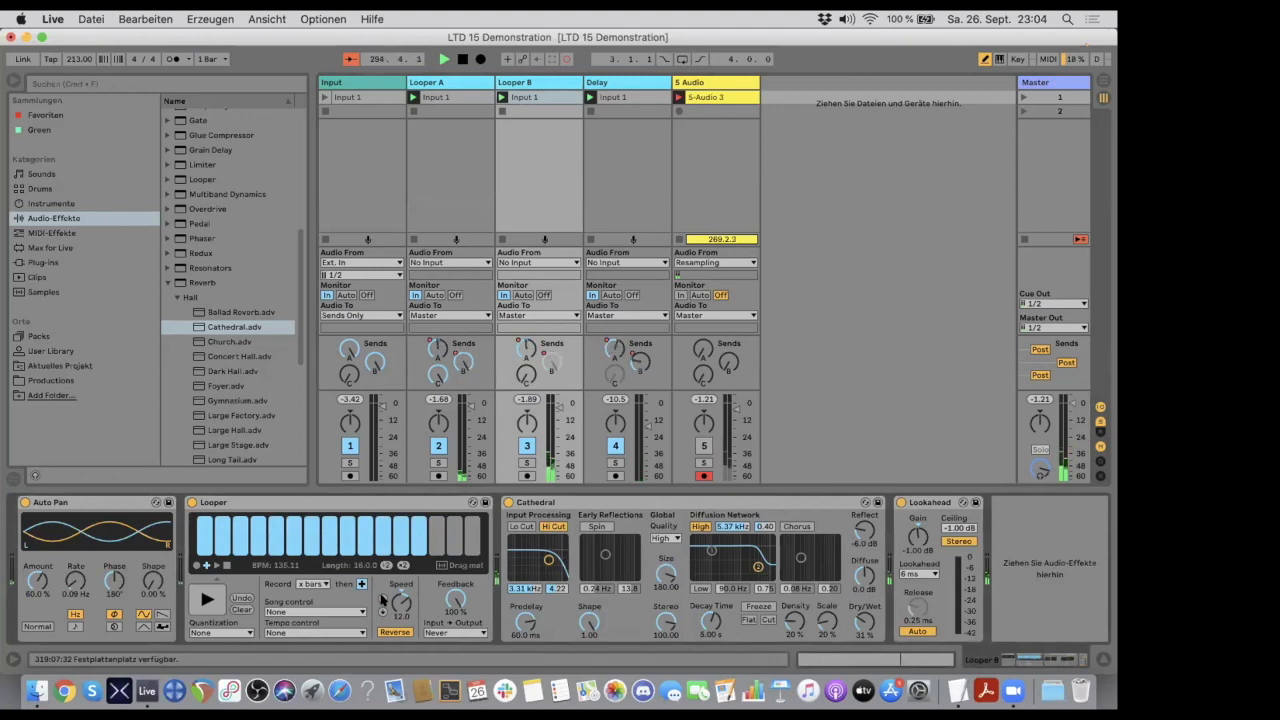
left_click(382, 600)
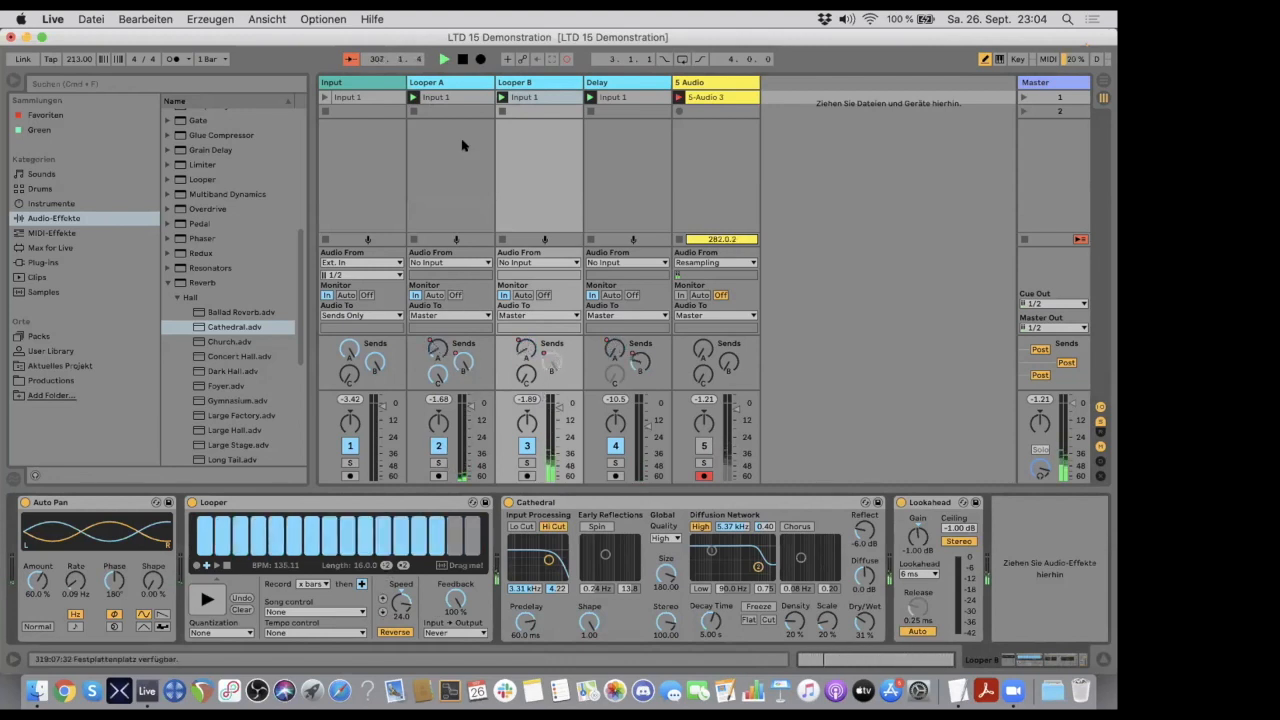
left_click(449, 82)
left_click(548, 85)
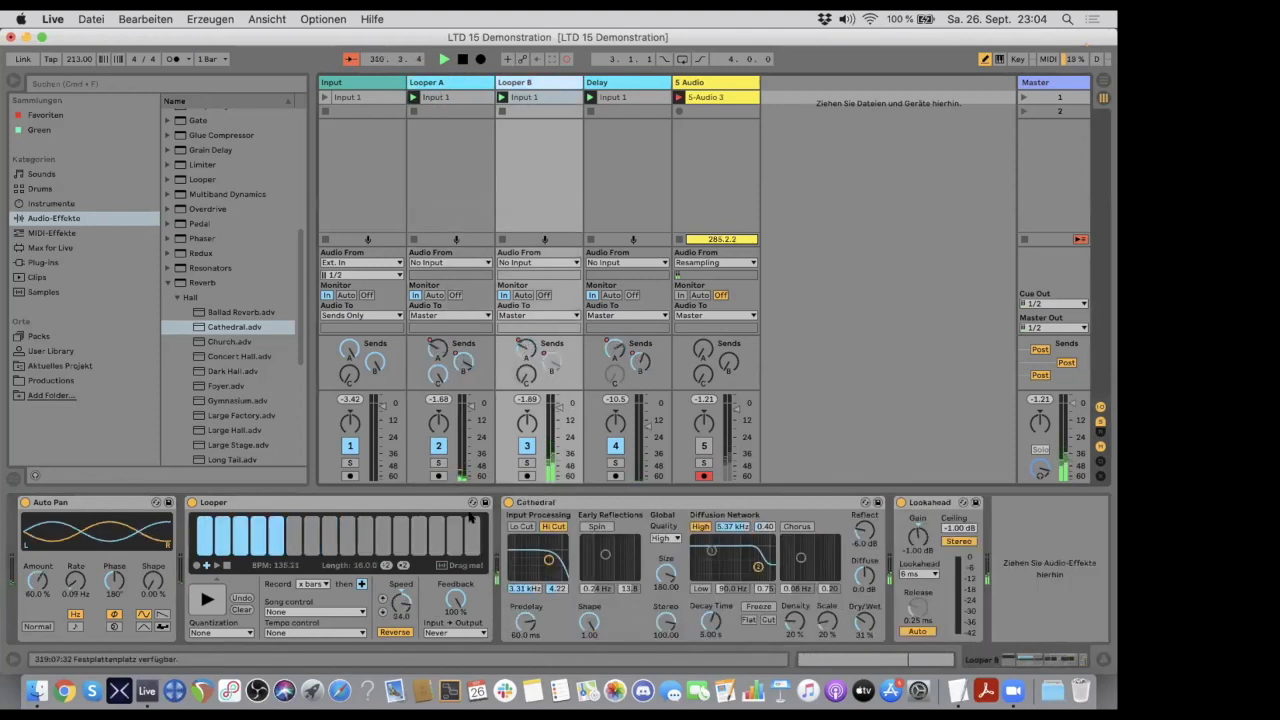
- Bring the speed of Looper A's Looper back up to 0.00
left_click(465, 86)
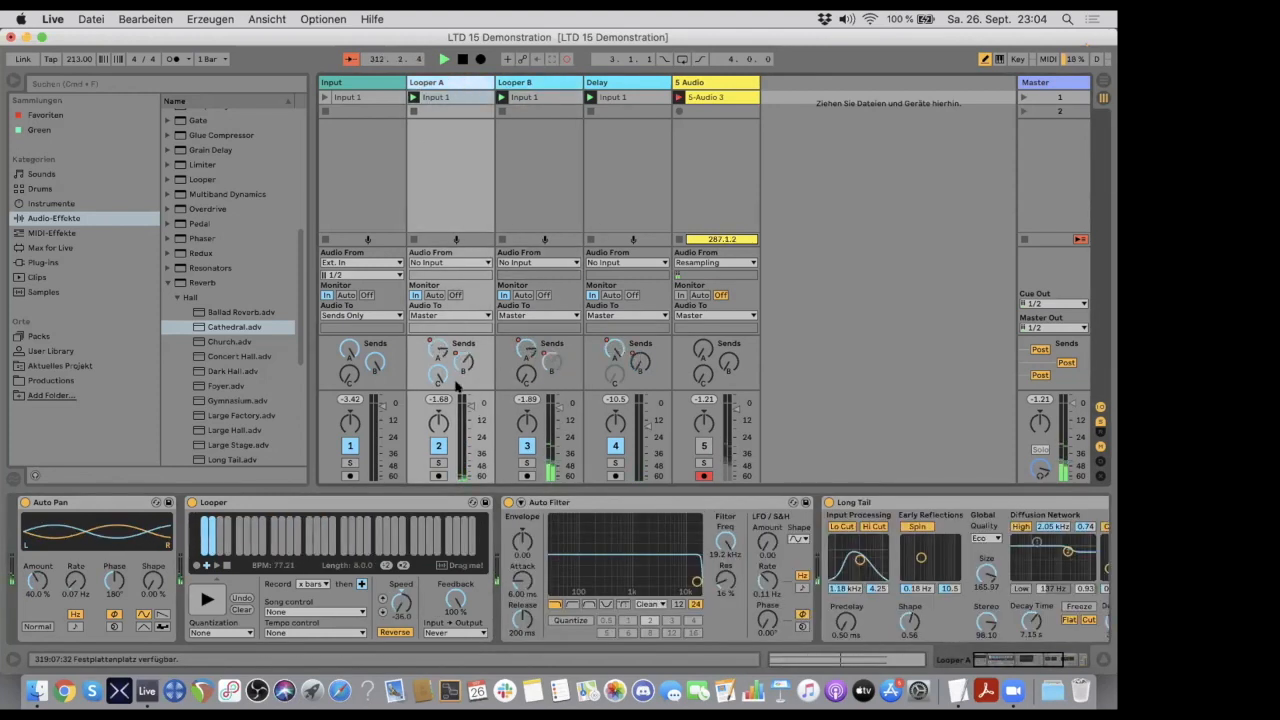
left_click(382, 596)
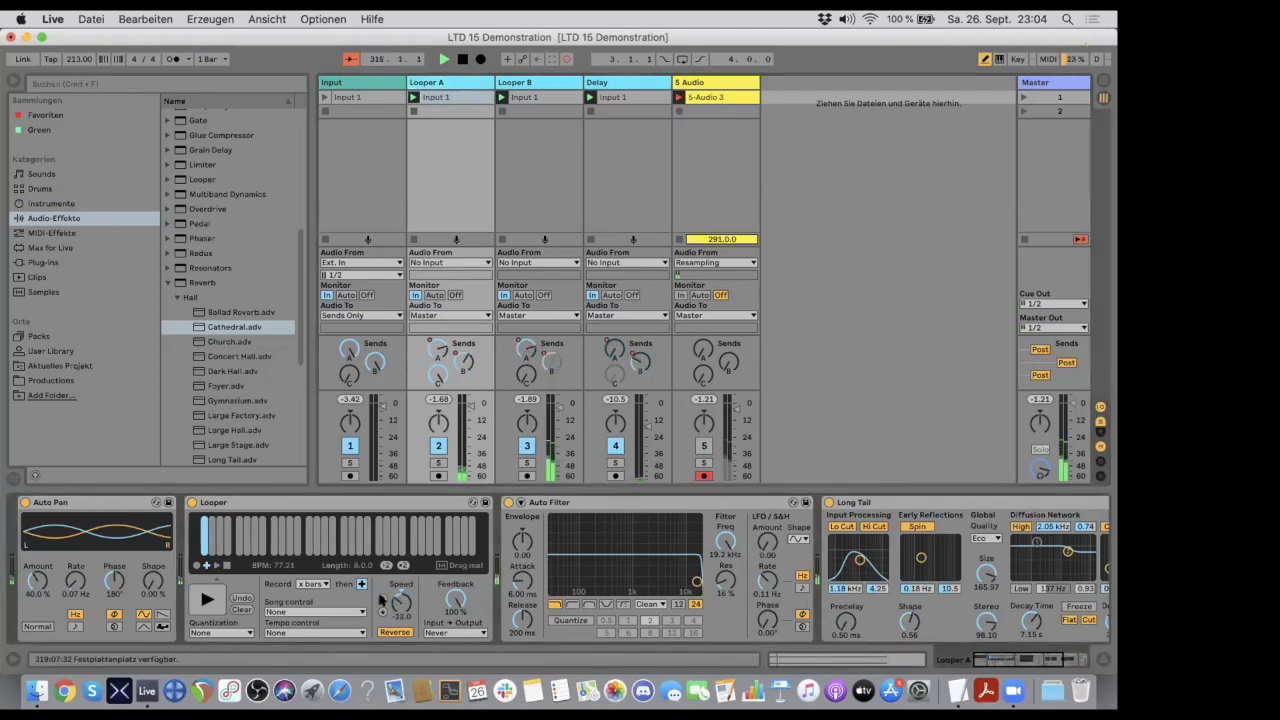
left_click(382, 596)
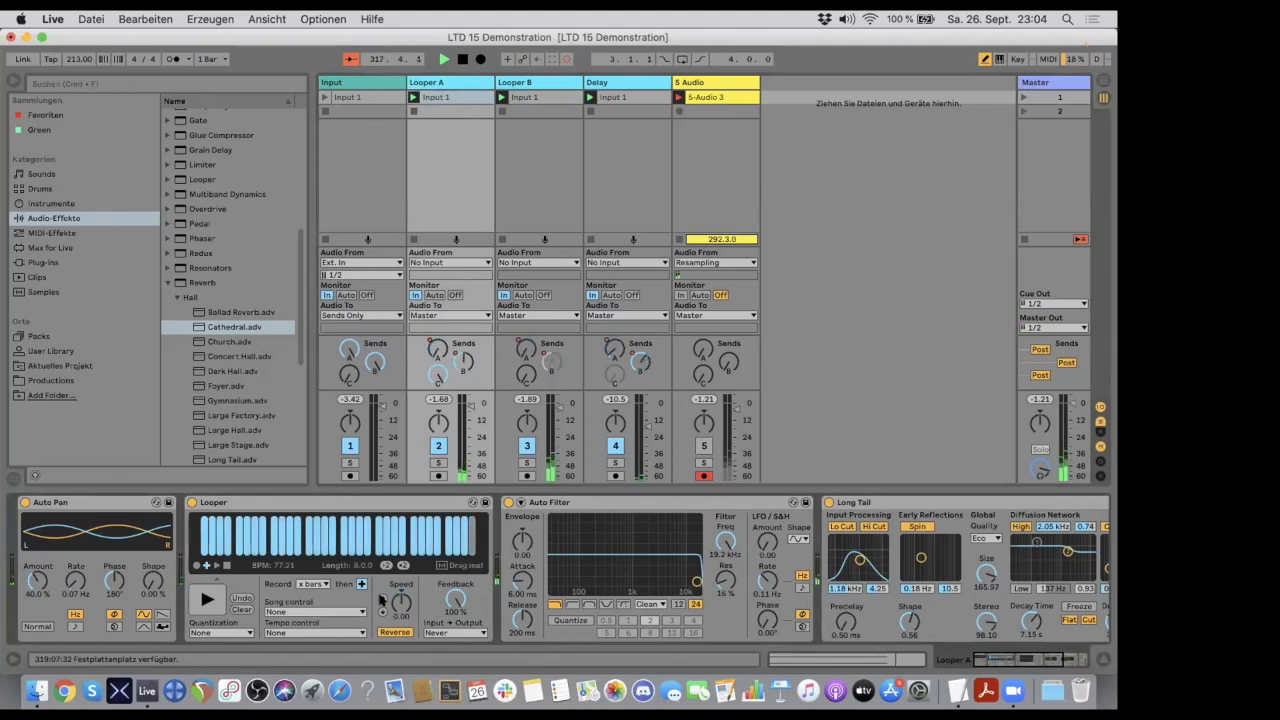
- Lower the speed of Looper B's Looper to -12.0, and reset it to 0.00
left_click(530, 82)
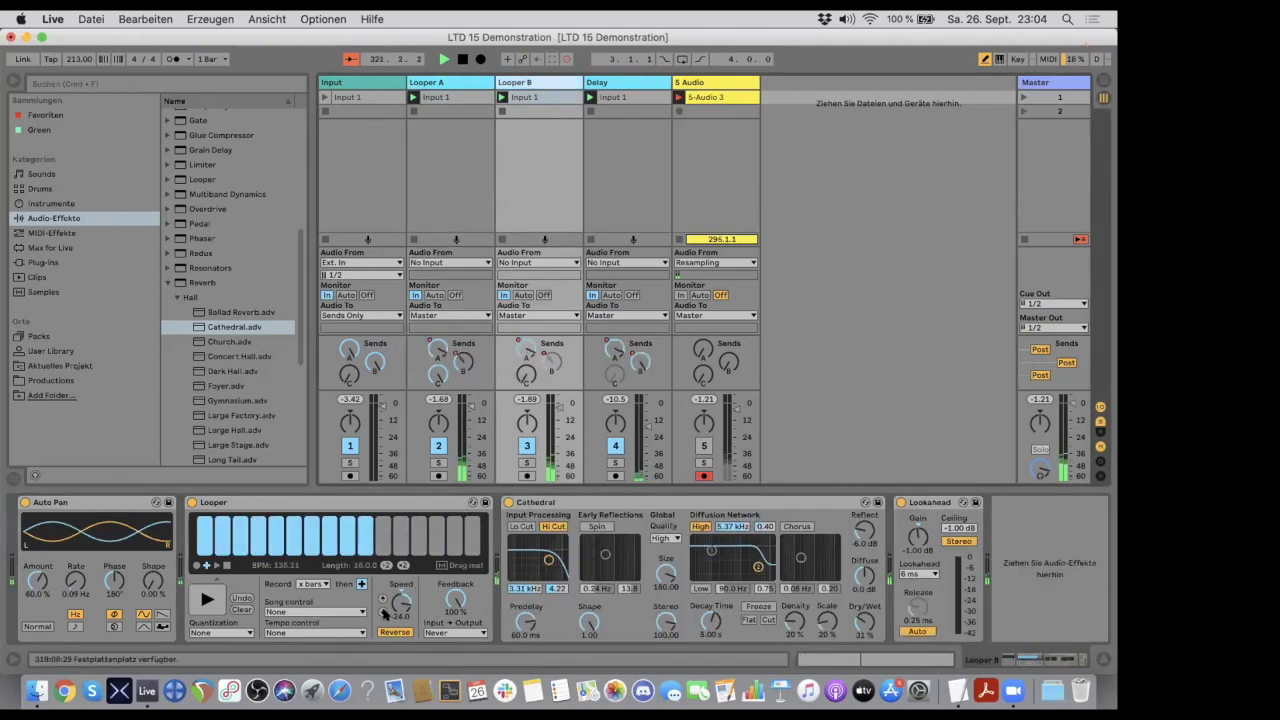
left_click(382, 612)
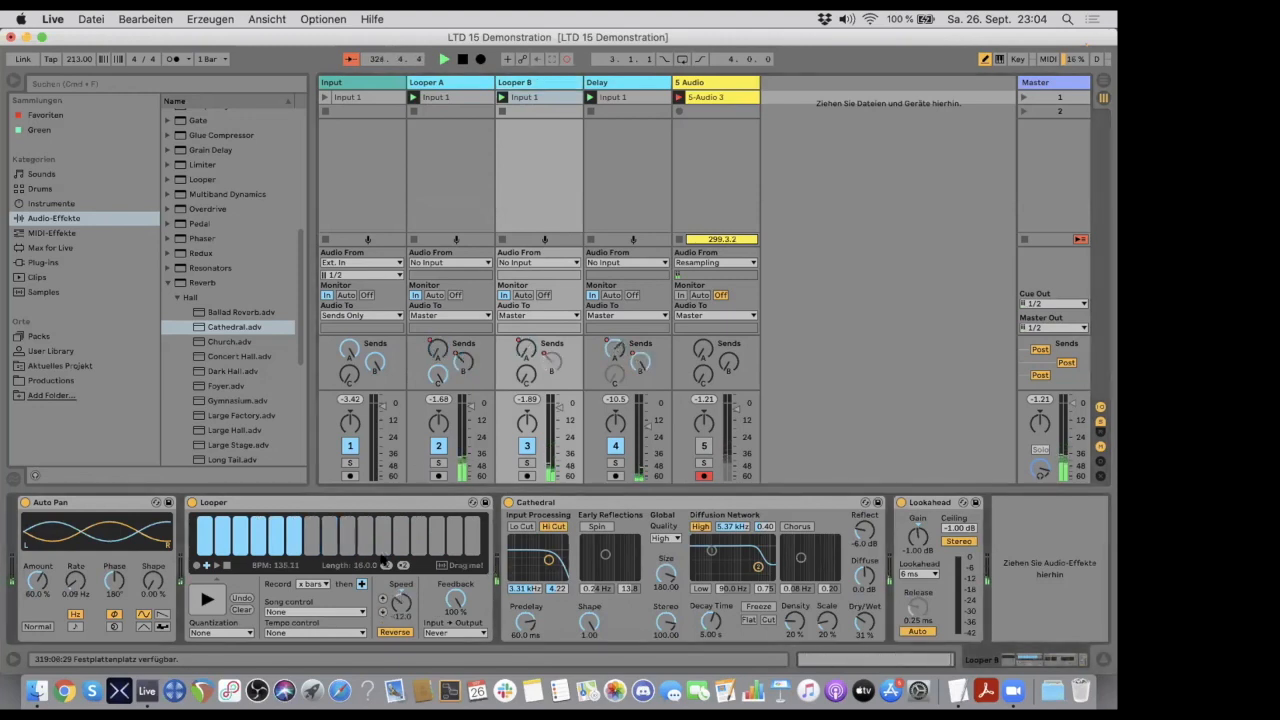
left_click(466, 83)
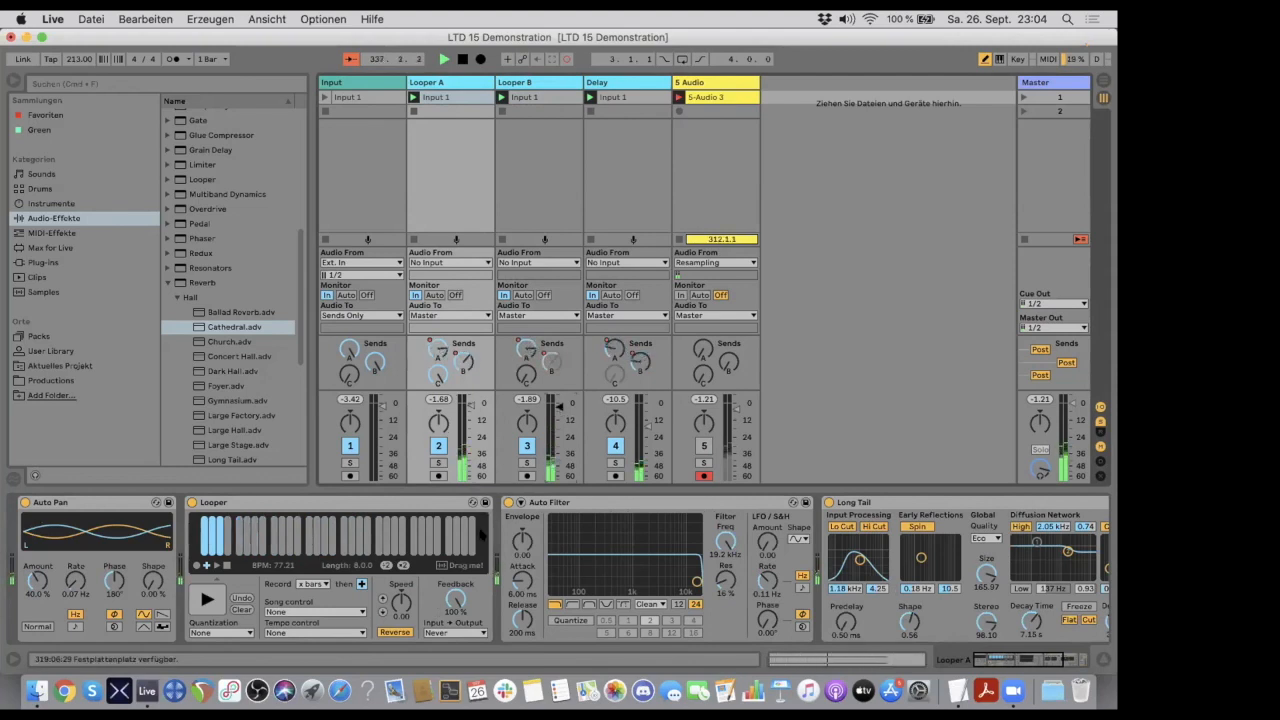
left_click(527, 83)
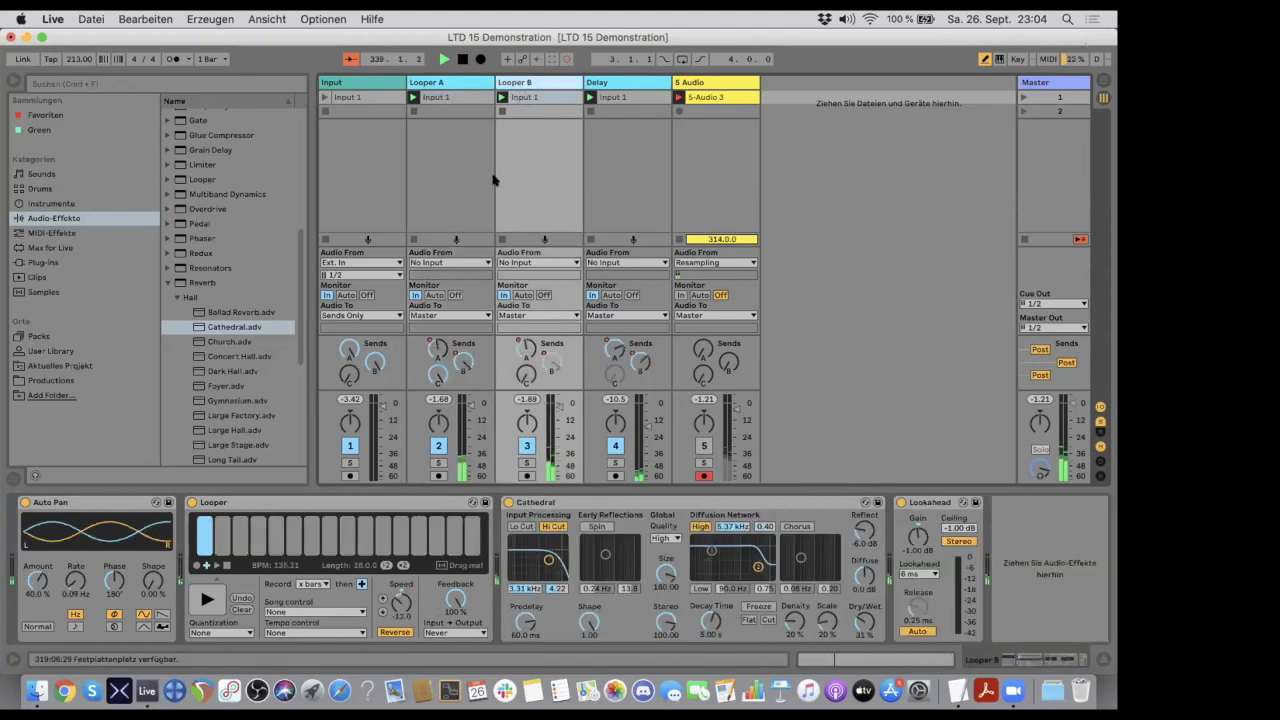
double_click(401, 594)
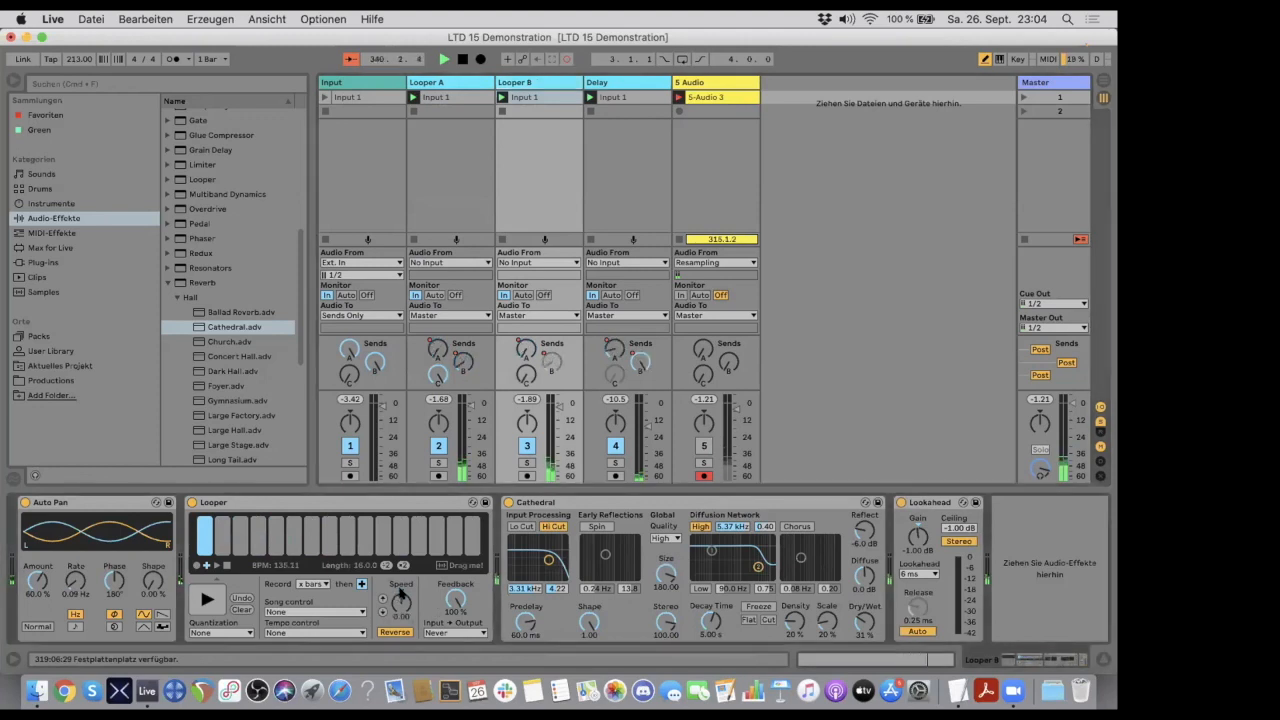
- Examine Looper A's device chain through to the Lookahead limiter, and the send A envelope of Looper B's Input 1 clip
left_click(457, 82)
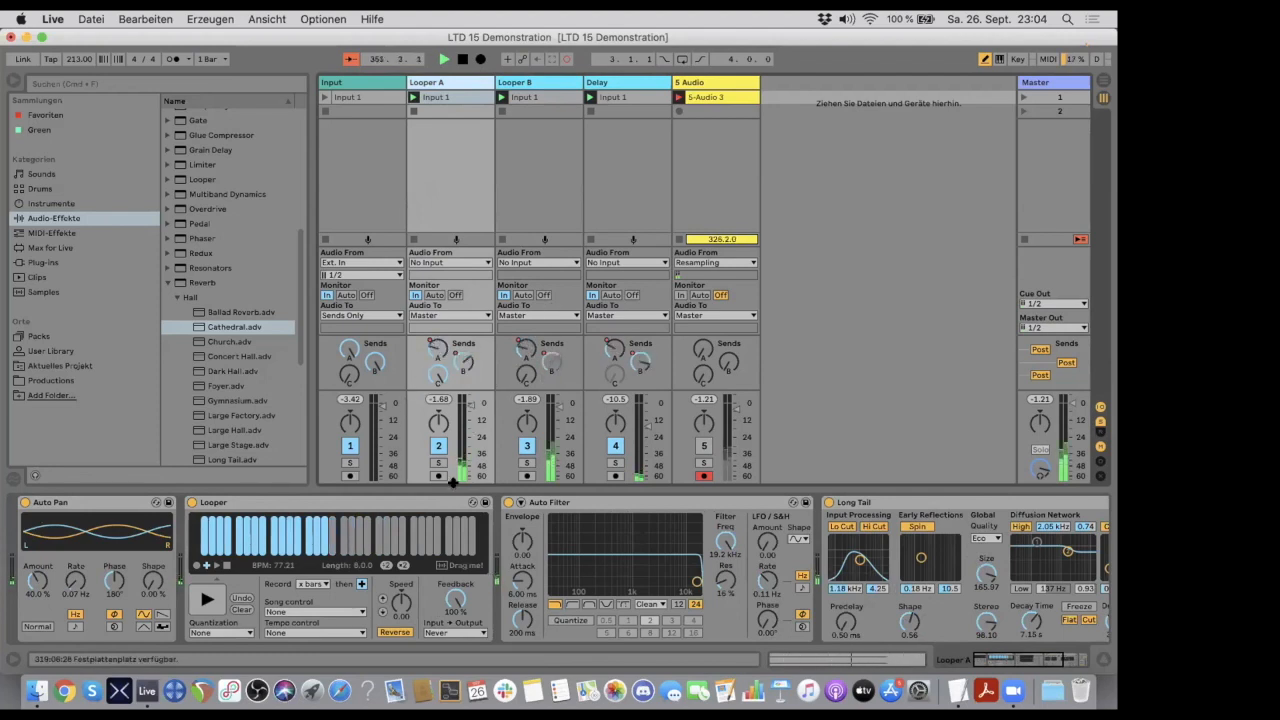
scroll(634, 545, "right", 5)
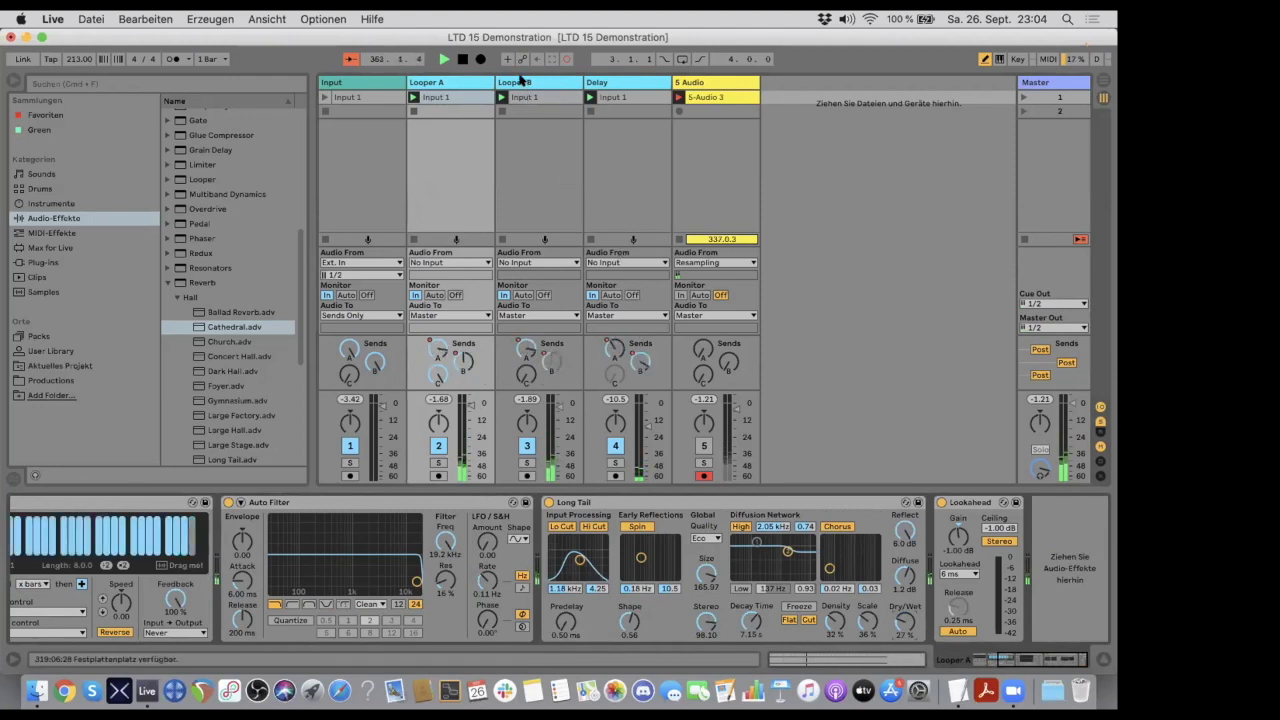
left_click(508, 81)
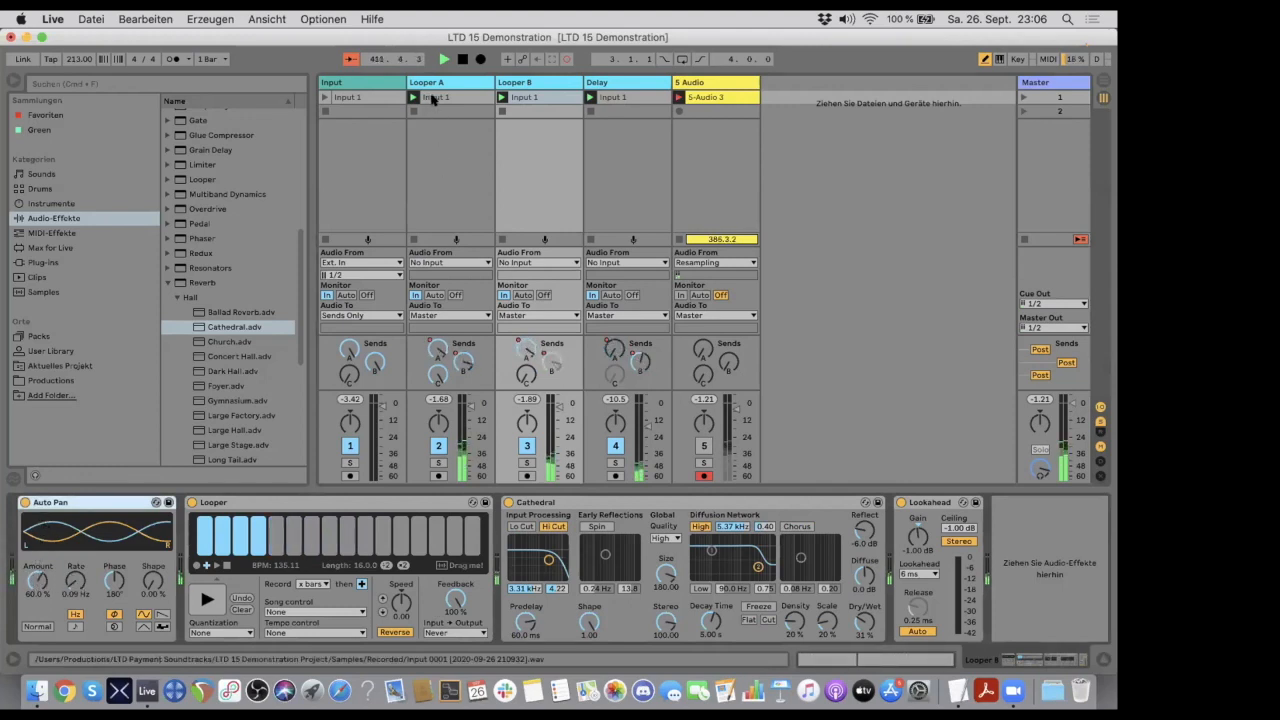
double_click(540, 93)
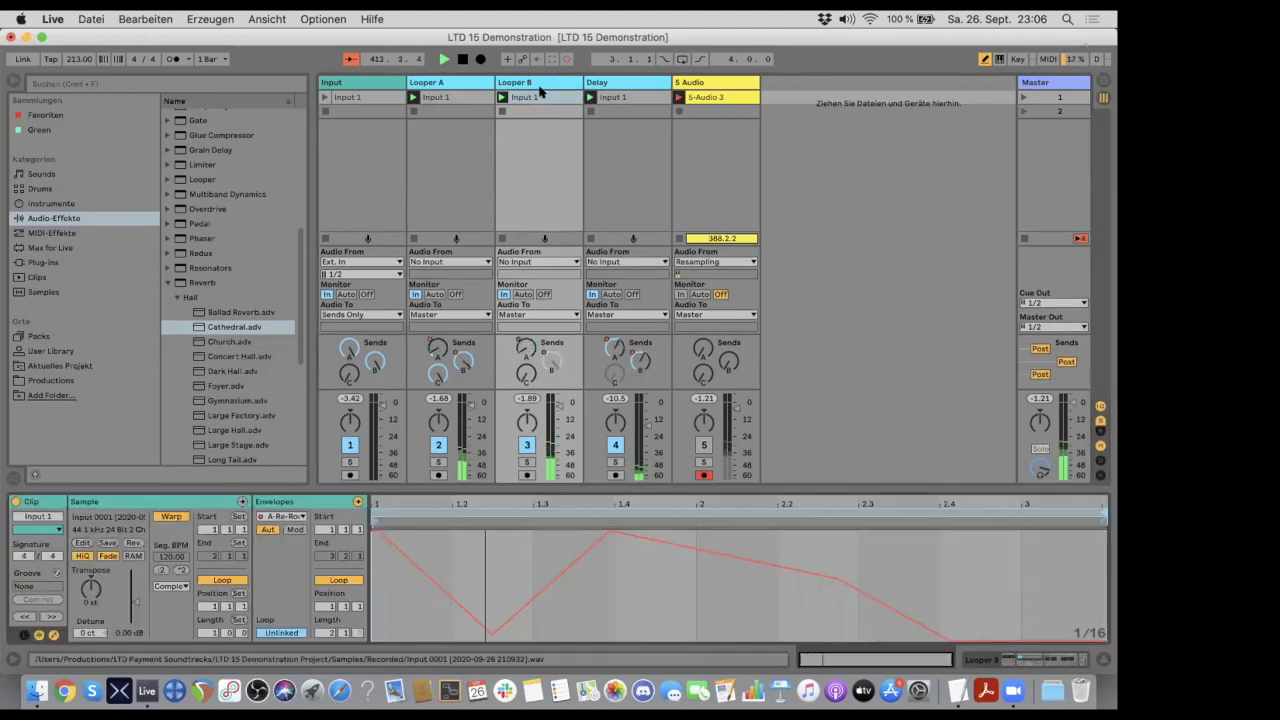
- On Looper B's Auto Pan, push the rate to 44.1 Hz and the amount to 100 %, and settle the rate at 4.33 Hz
left_click(527, 82)
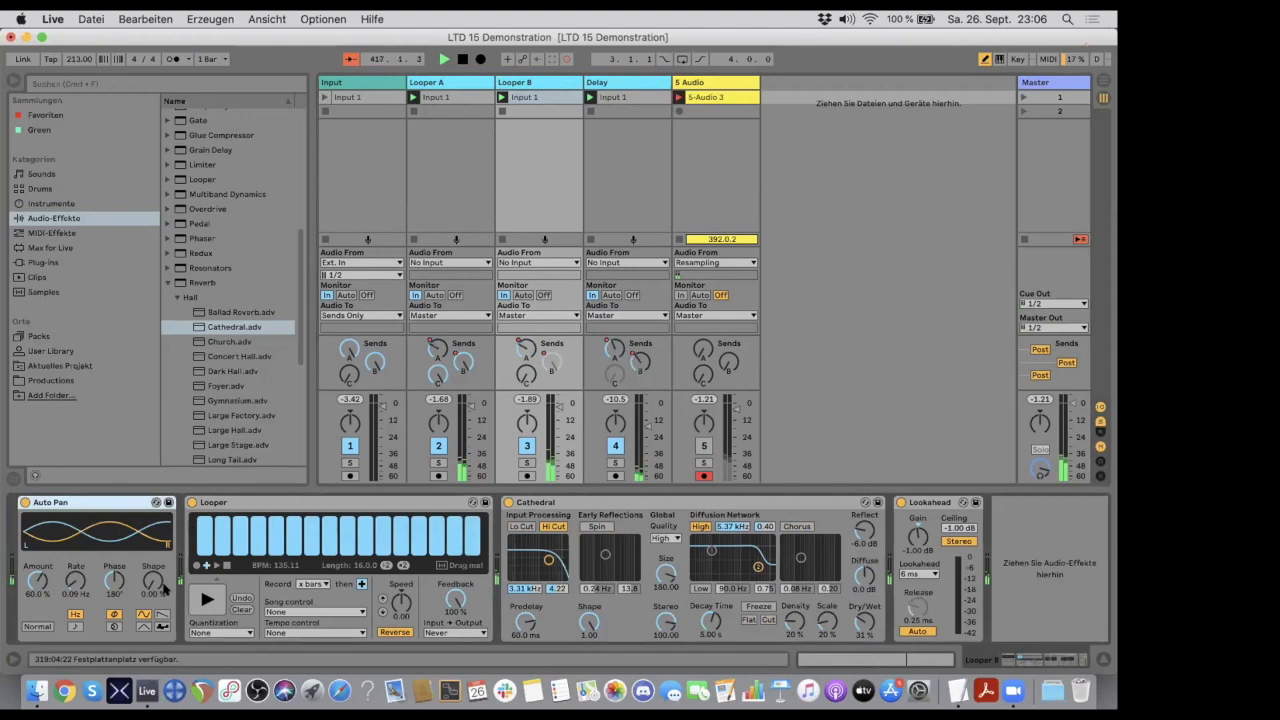
left_click_drag(71, 579, 71, 455)
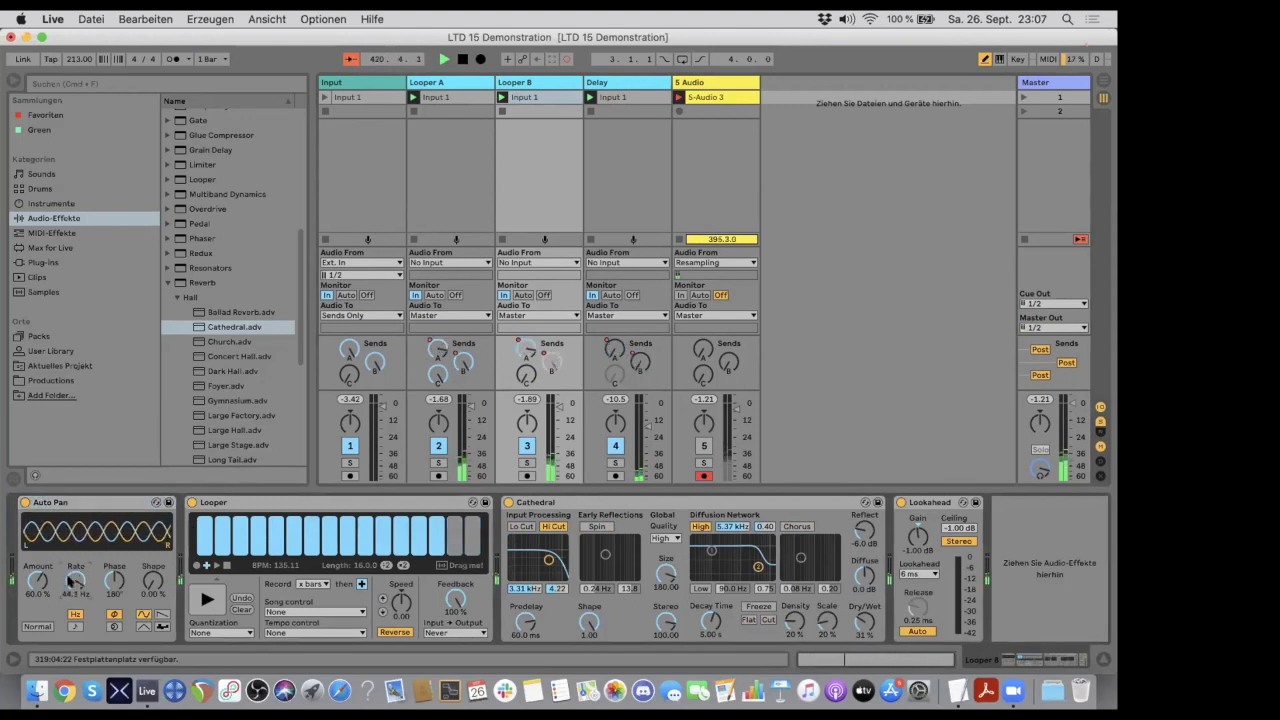
left_click_drag(105, 549, 105, 515)
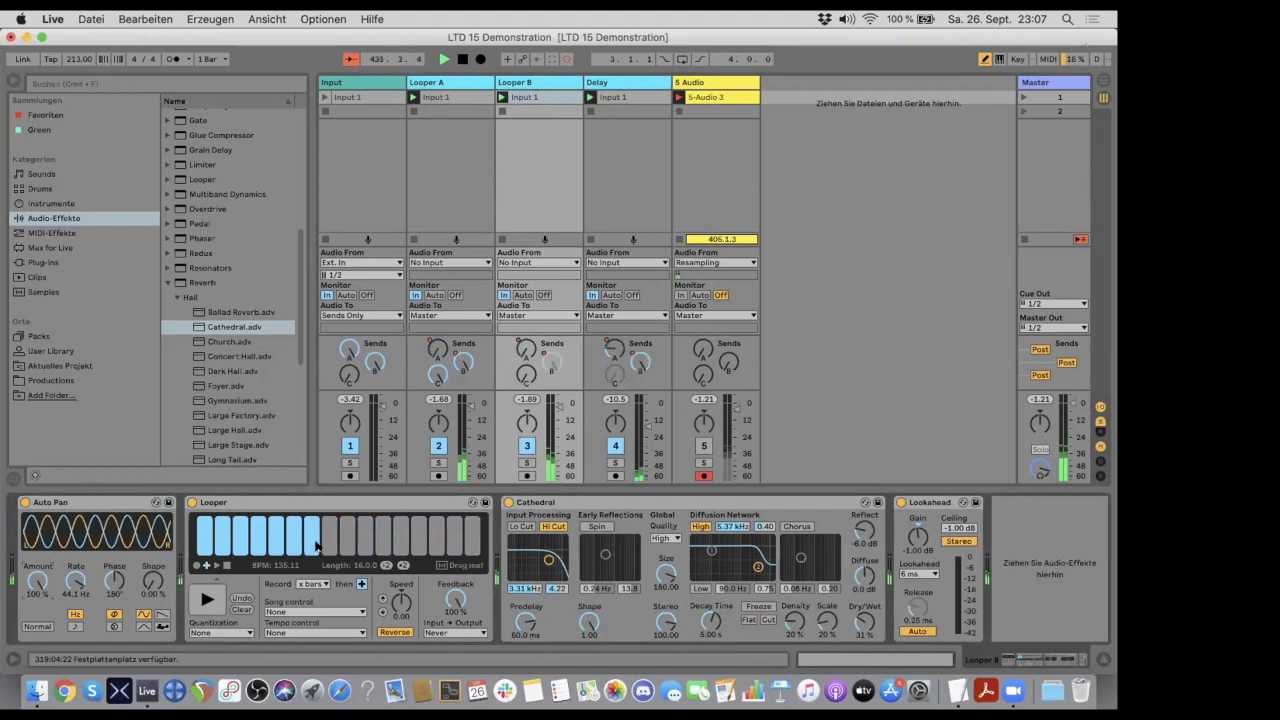
left_click_drag(74, 580, 36, 592)
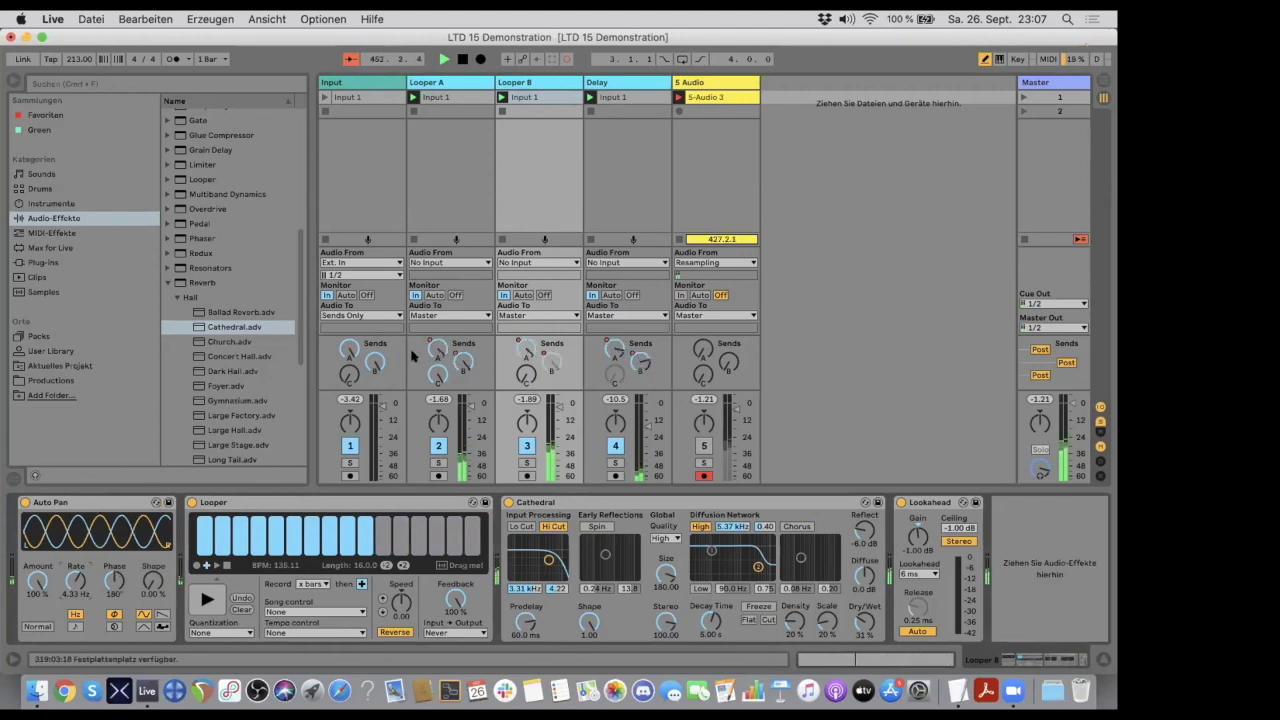
- On the Looper A track, raise the dry/wet of the Long Tail reverb to 60 %
left_click(466, 82)
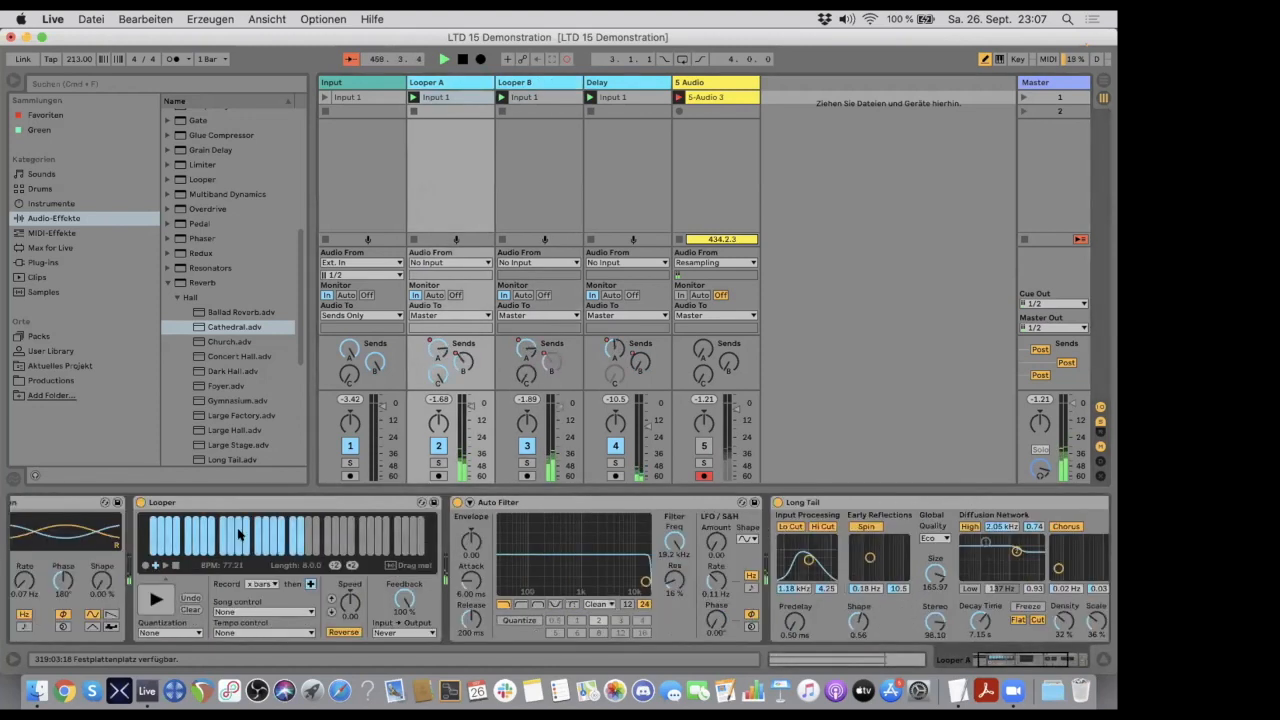
scroll(550, 563, "left", 3)
scroll(838, 566, "right", 3)
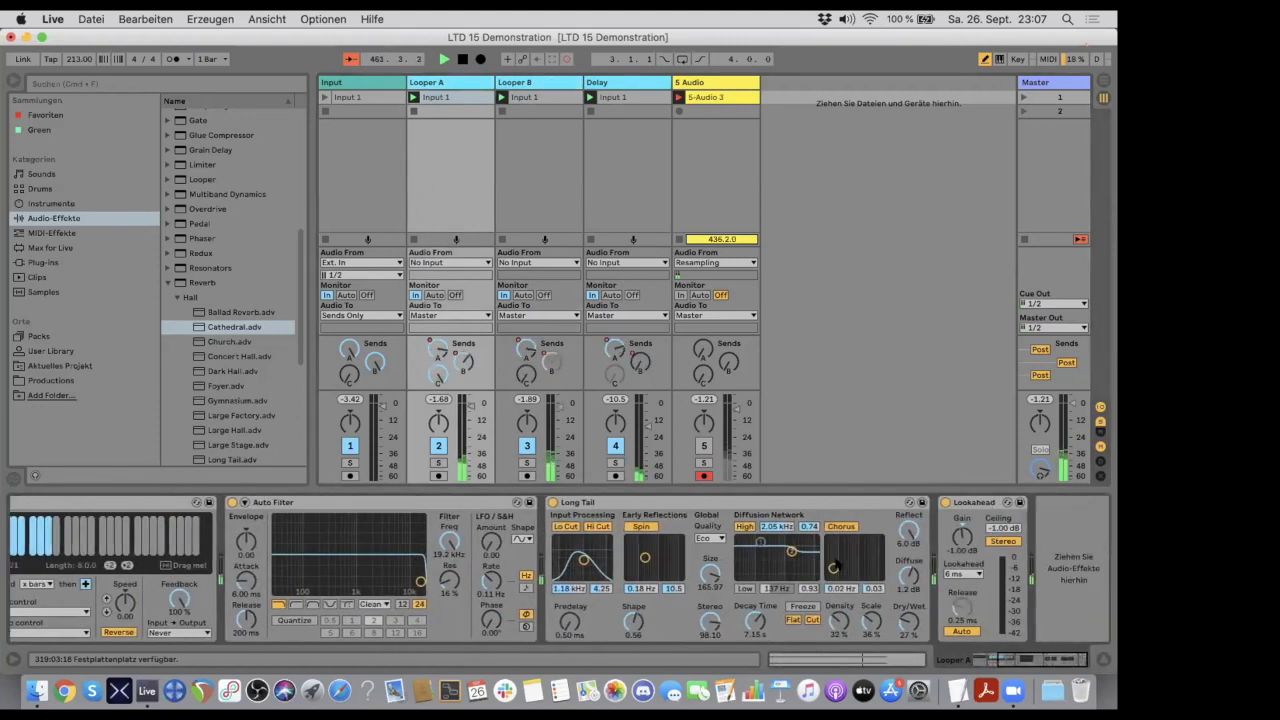
left_click_drag(900, 618, 898, 626)
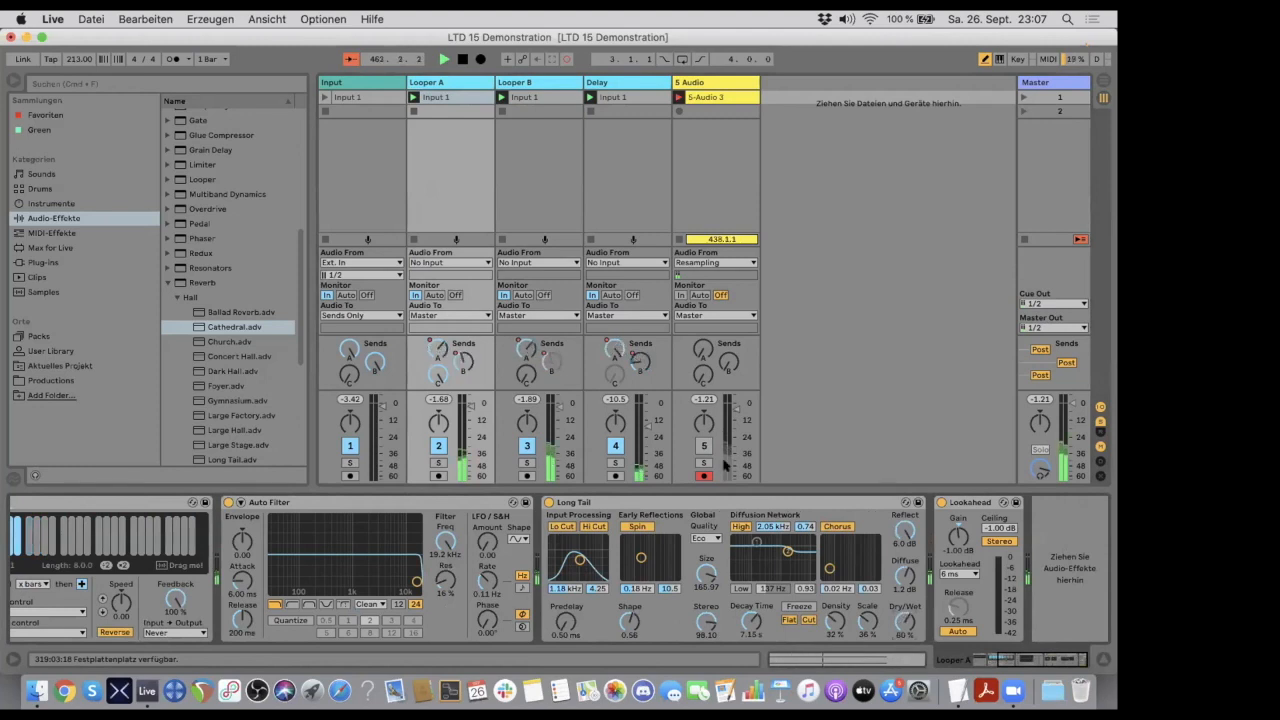
- Examine the Delay track's devices, the waveform of the 5-Audio 3 recording, and Looper A's Input 1 clip and device chain
left_click(605, 82)
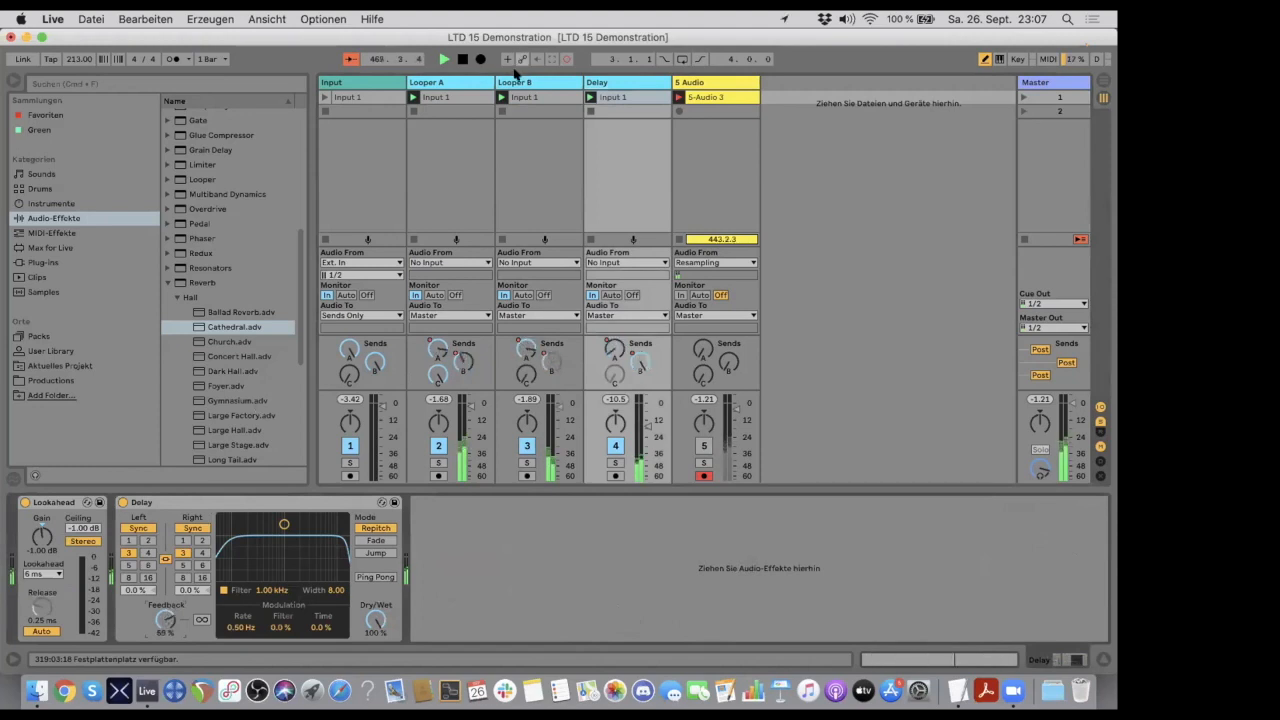
left_click(528, 83)
left_click(444, 83)
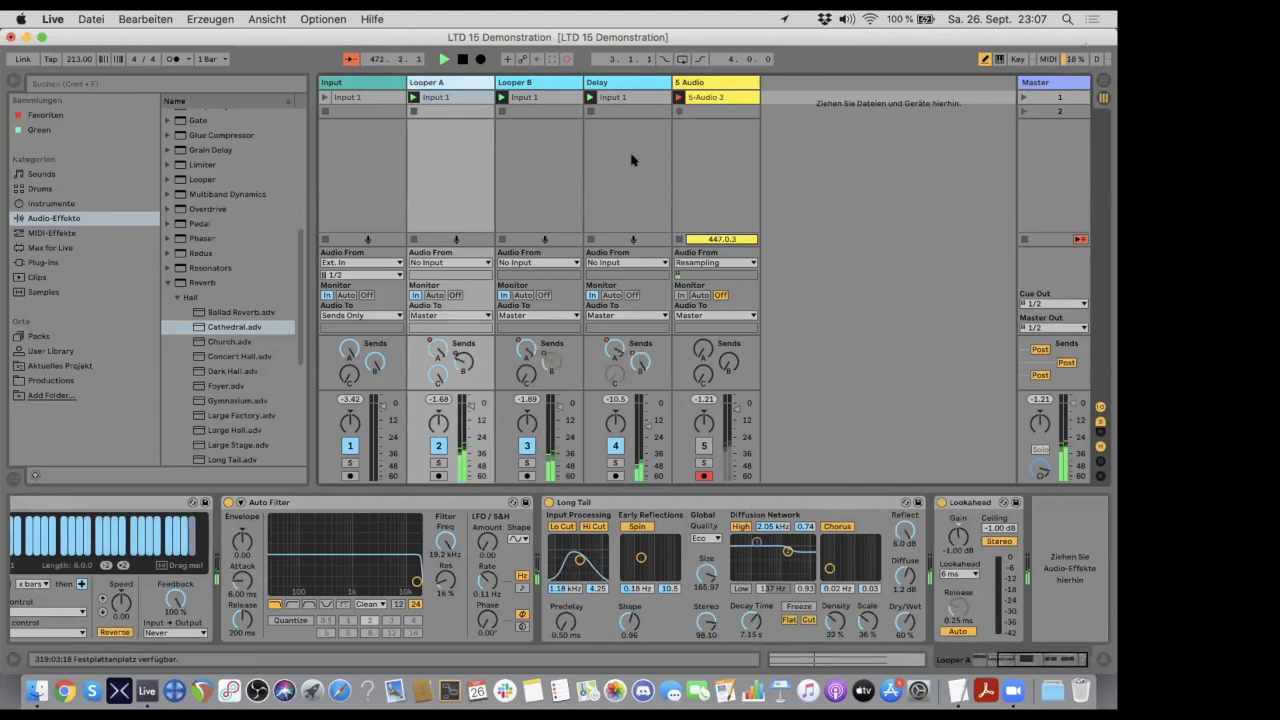
left_click(718, 98)
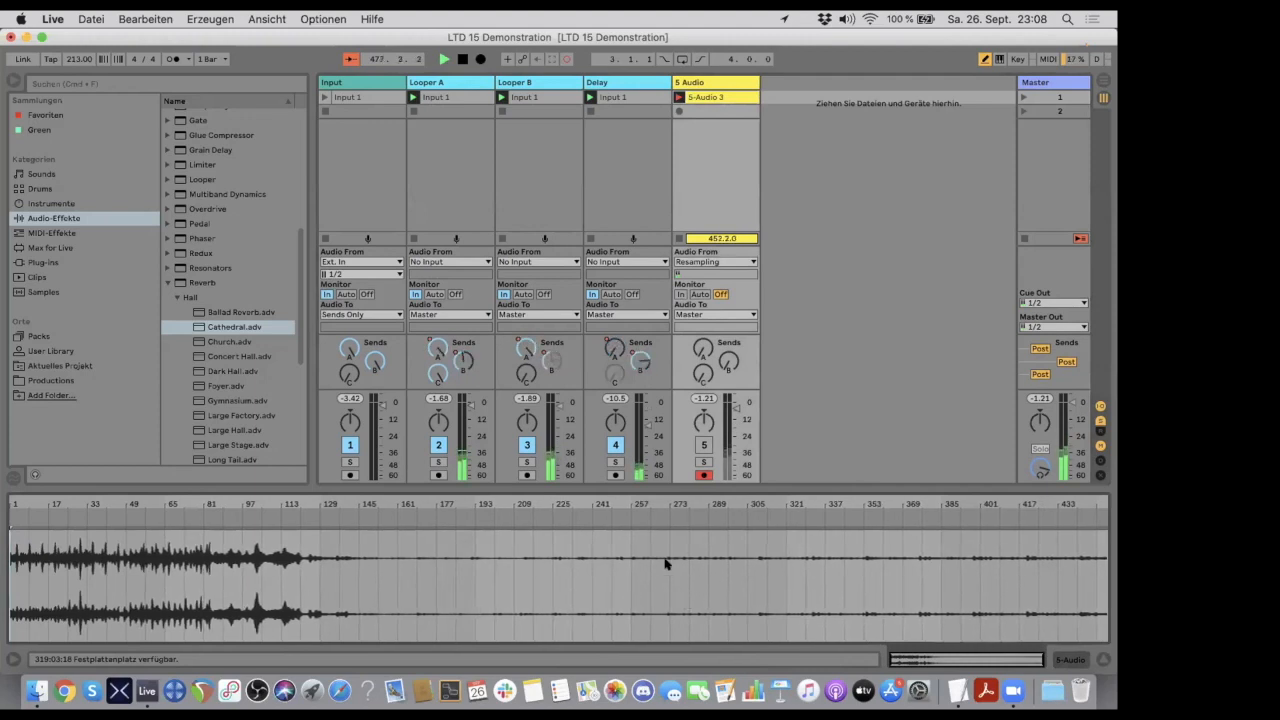
left_click(720, 96)
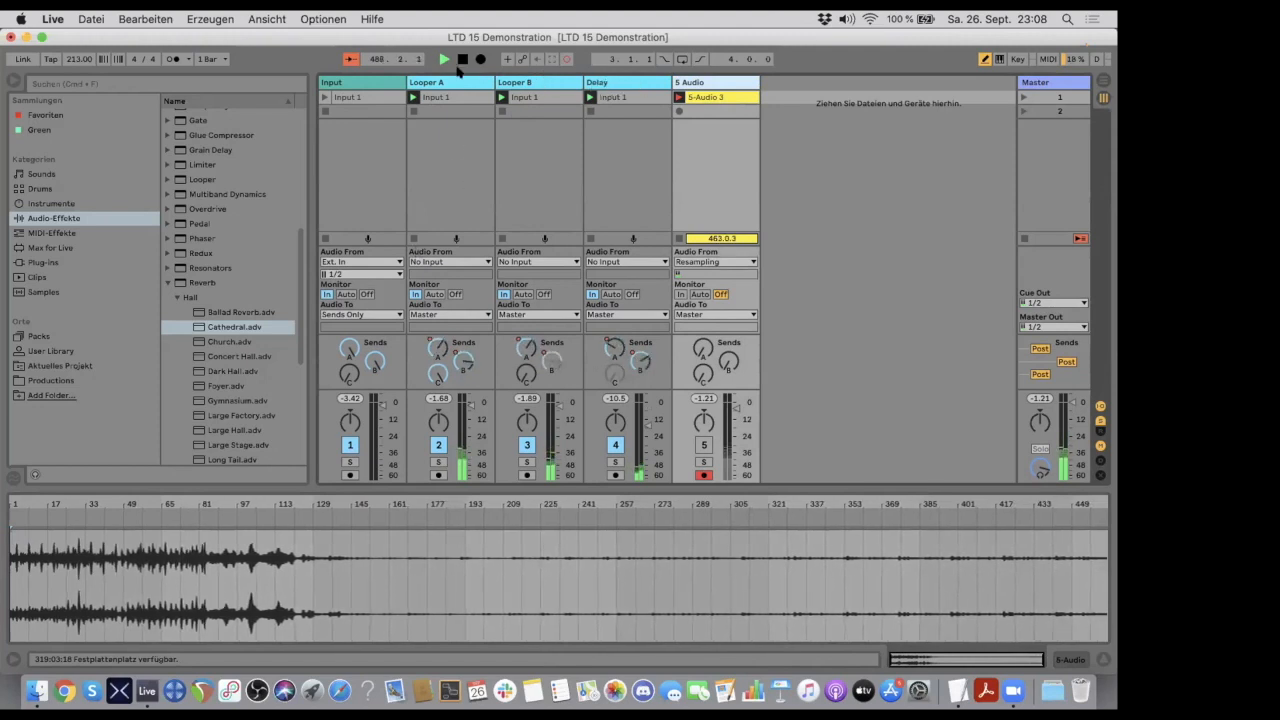
left_click(462, 97)
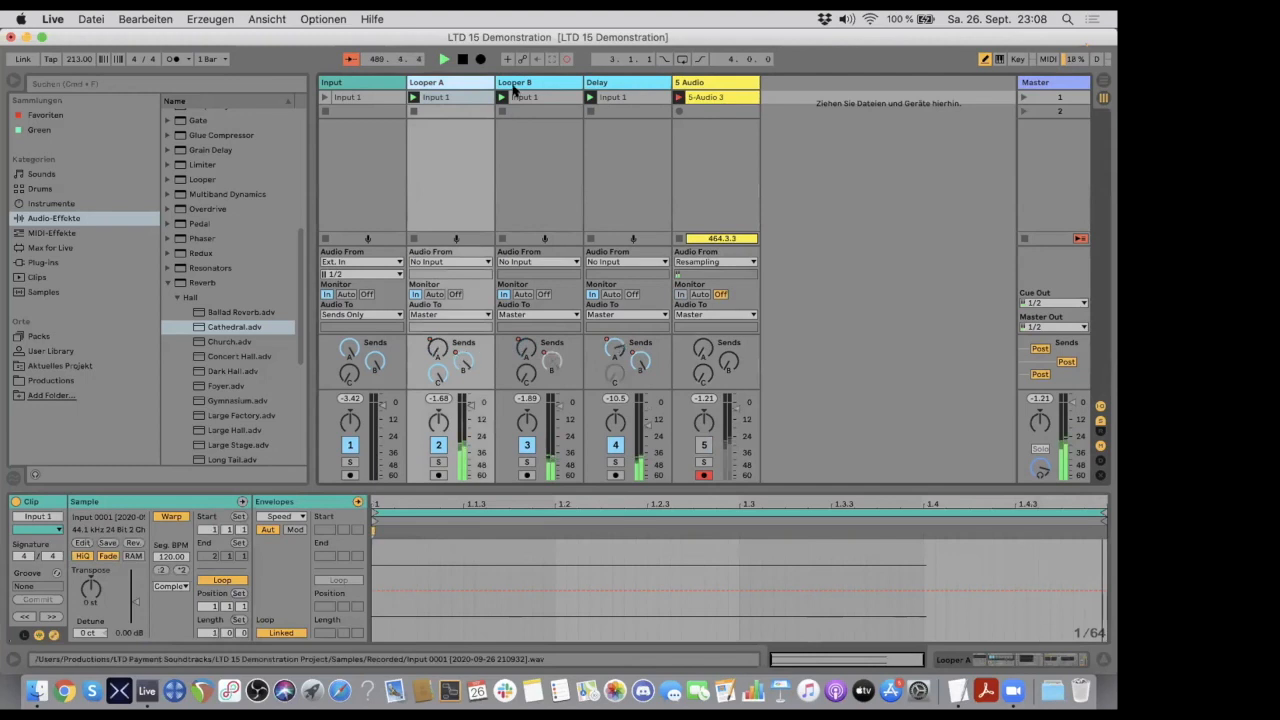
left_click(457, 82)
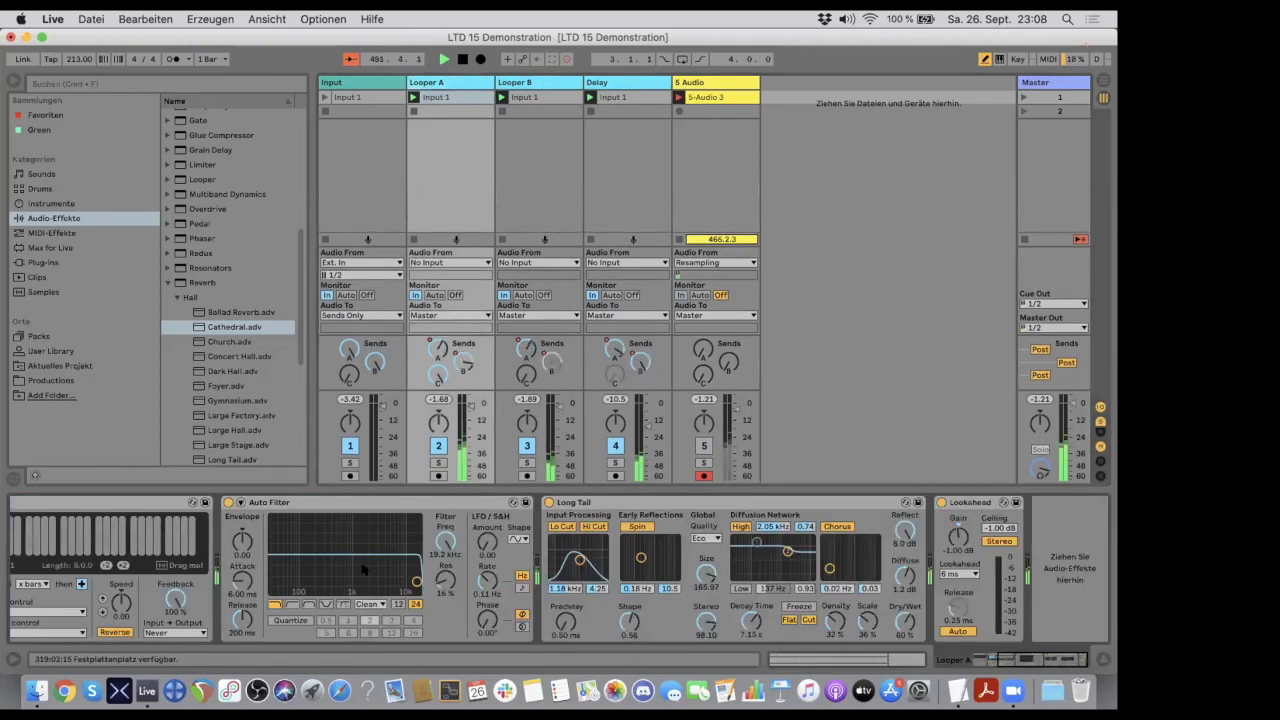
scroll(364, 570, "left", 5)
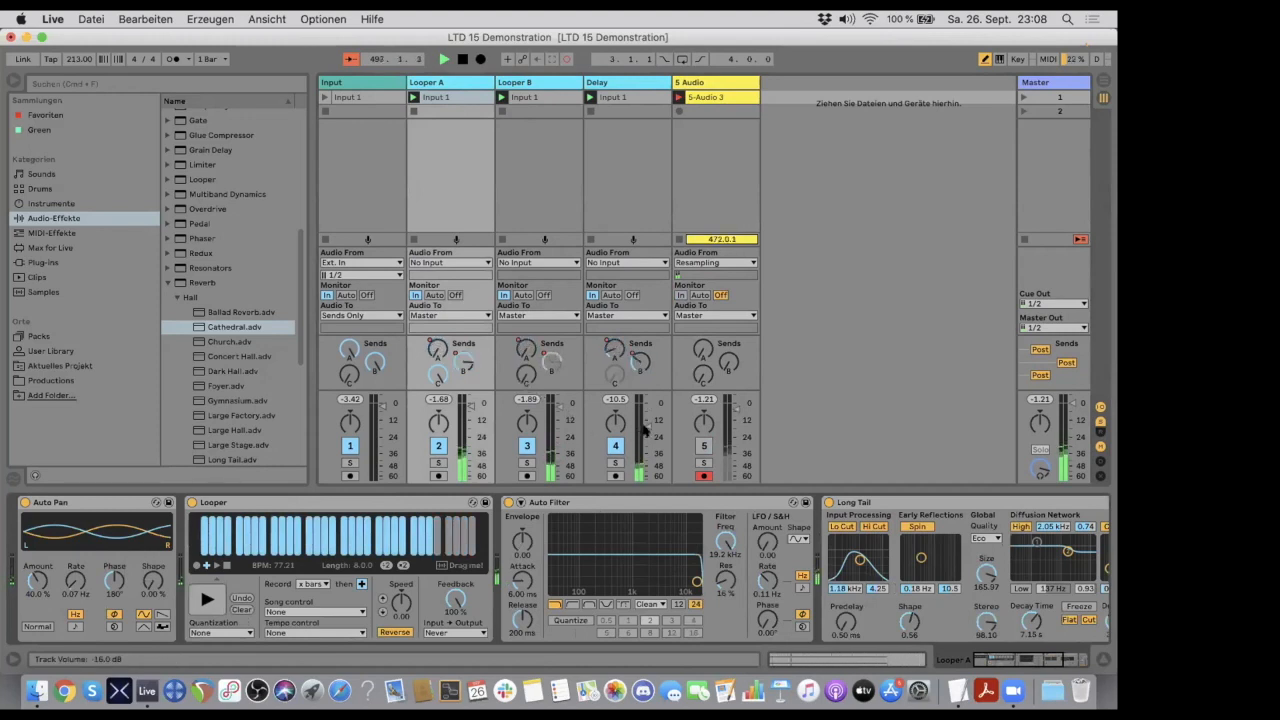
- Raise the Delay track's volume and lower the song tempo to 117.00 BPM
left_click_drag(648, 424, 648, 411)
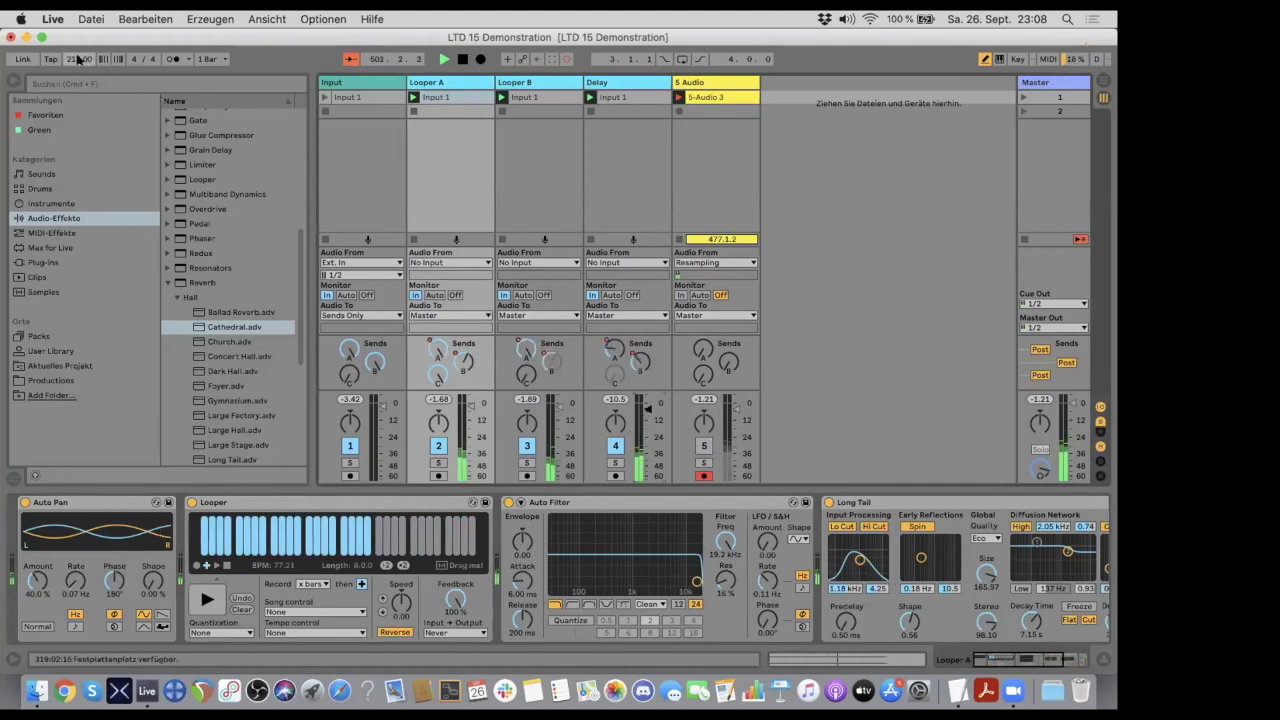
left_click_drag(78, 59, 78, 106)
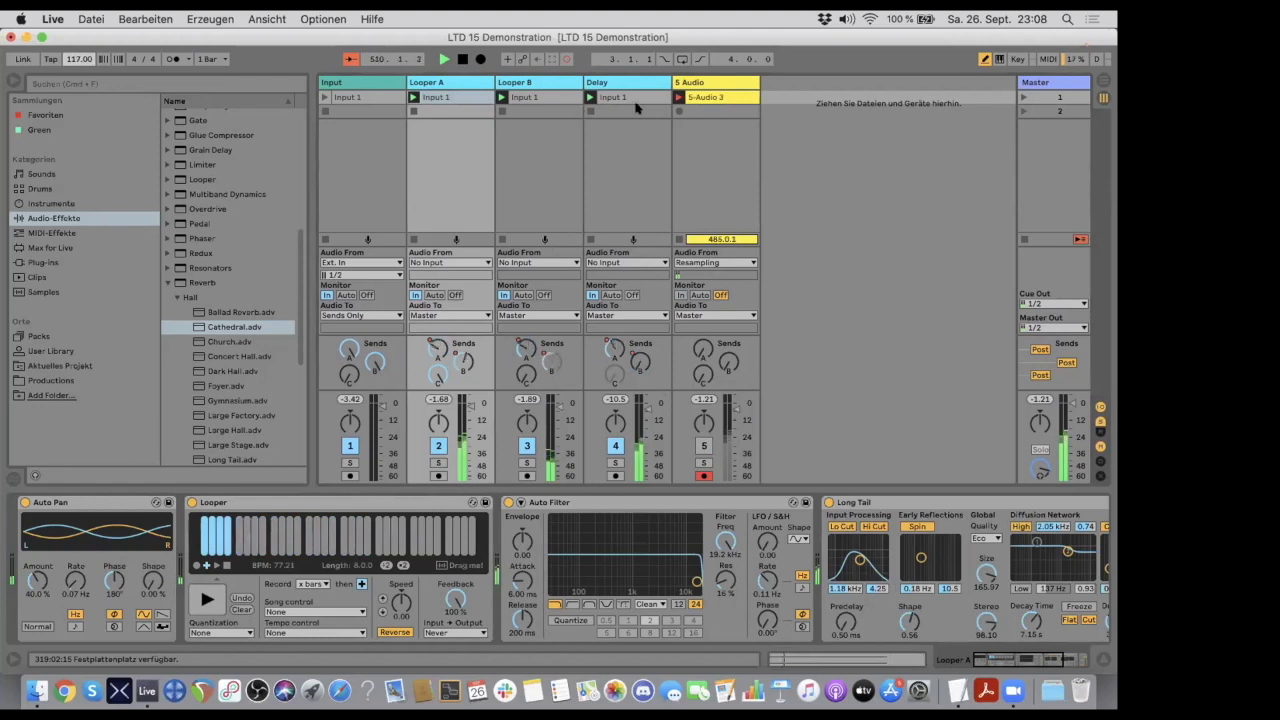
- Lower the feedback of the Looper devices on Looper A and Looper B to 0.0 %
left_click(712, 84)
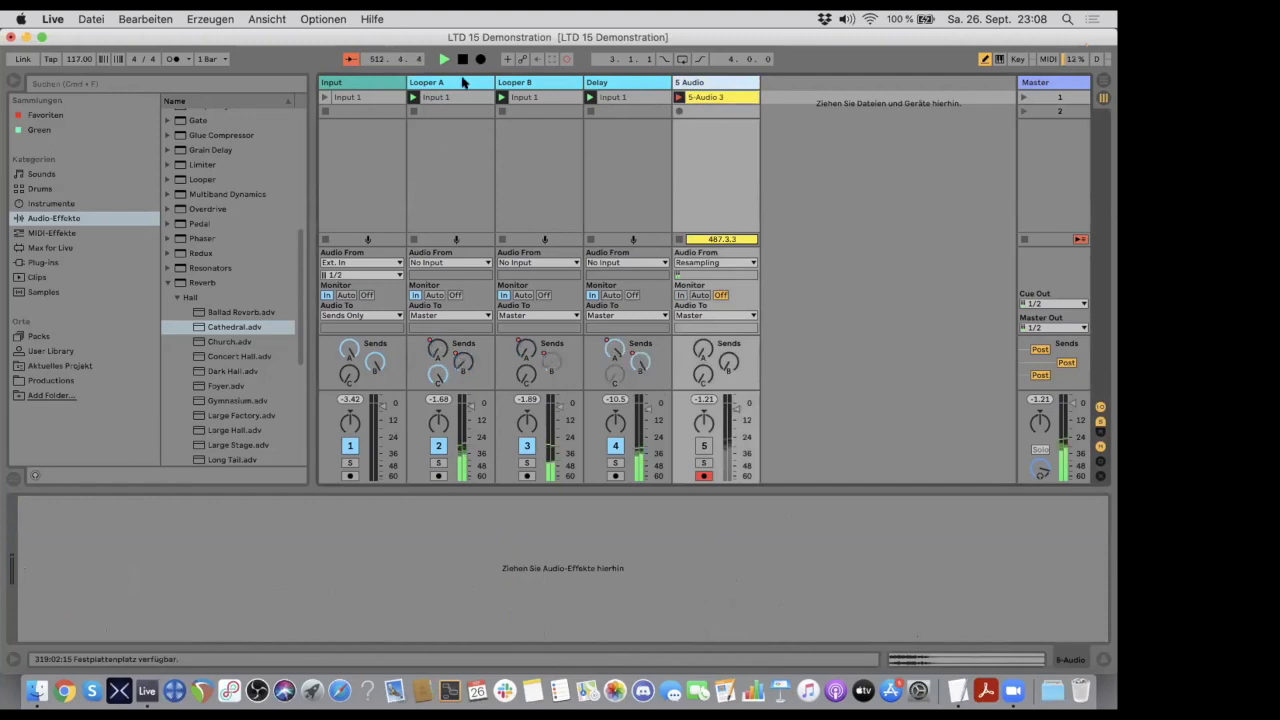
left_click(463, 83)
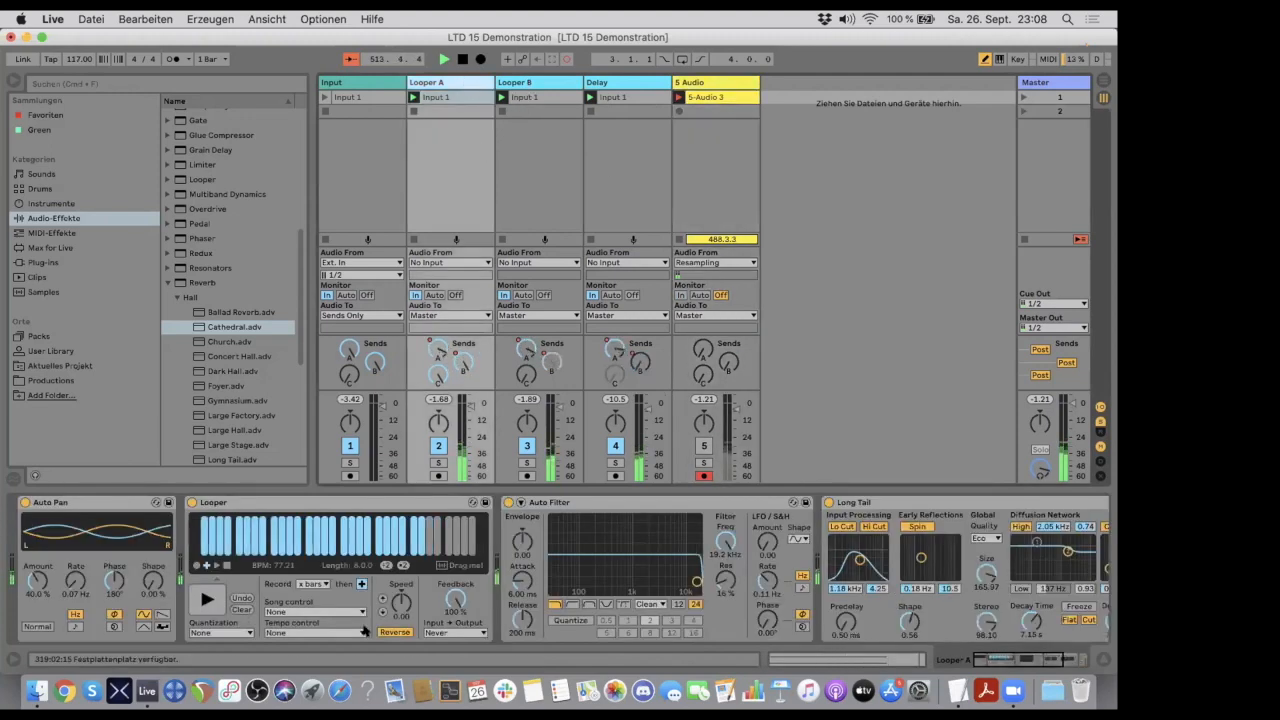
left_click(540, 83)
left_click(463, 82)
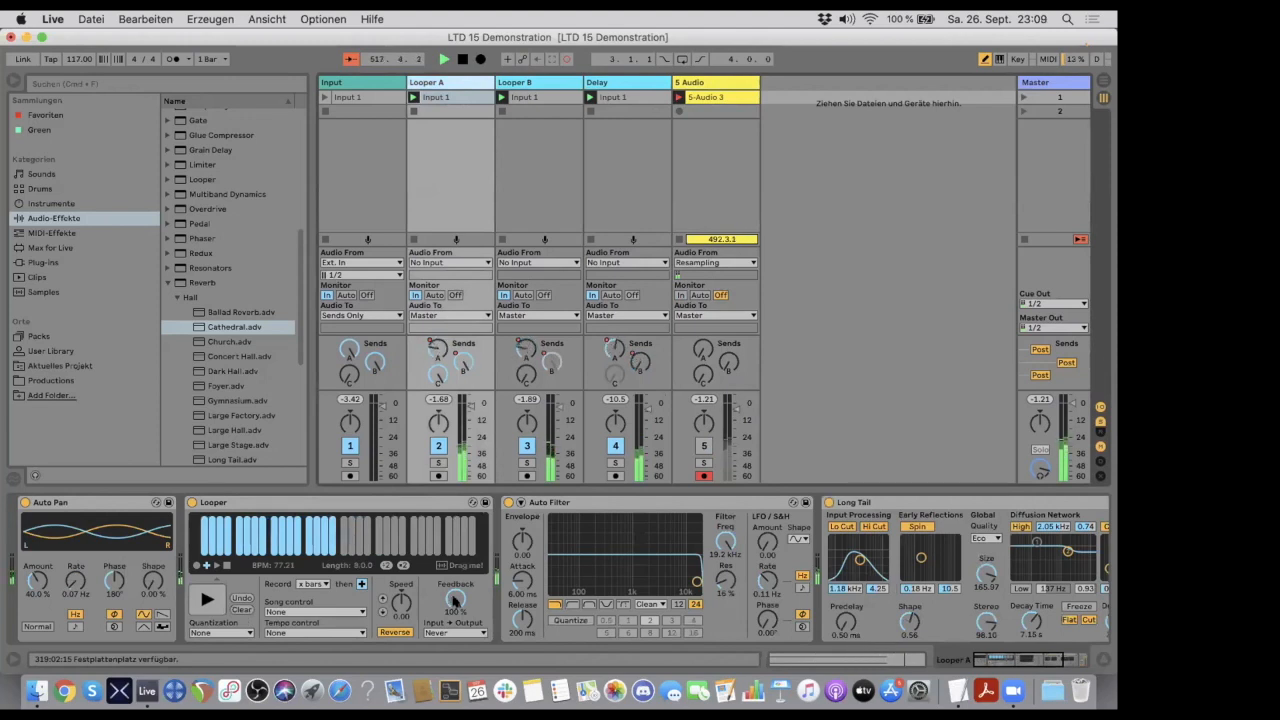
left_click_drag(453, 598, 453, 671)
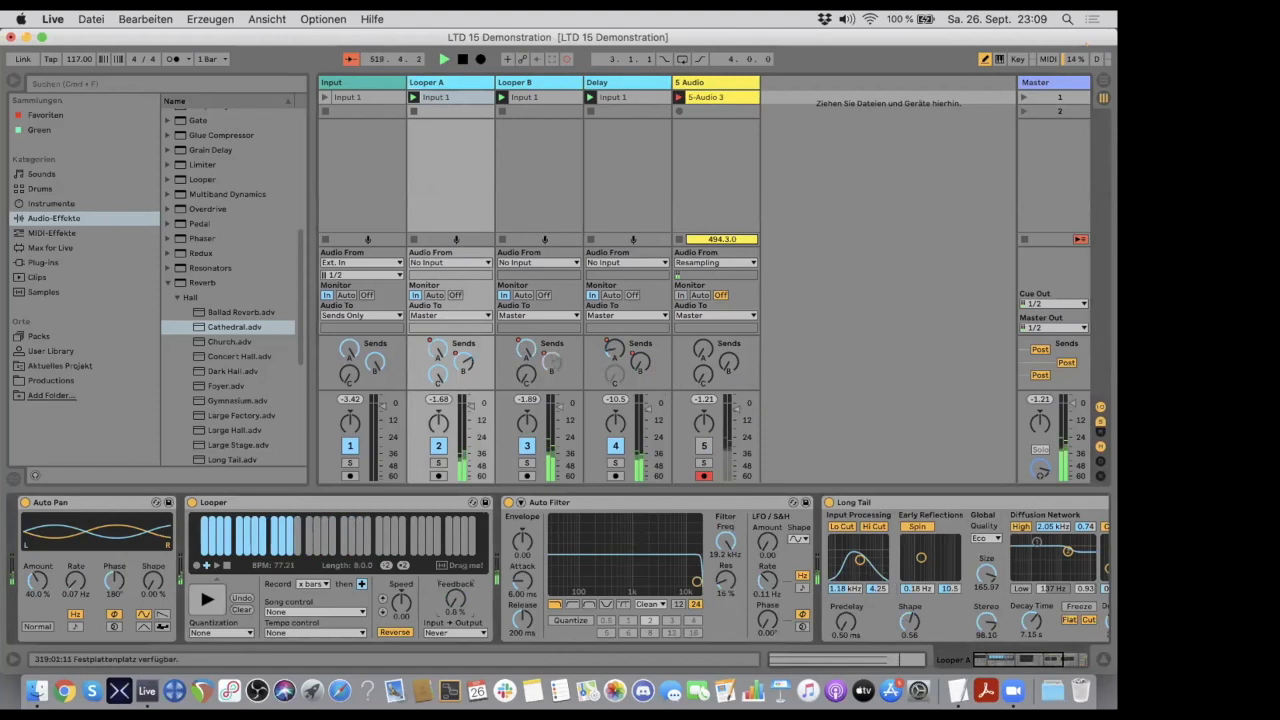
left_click(538, 84)
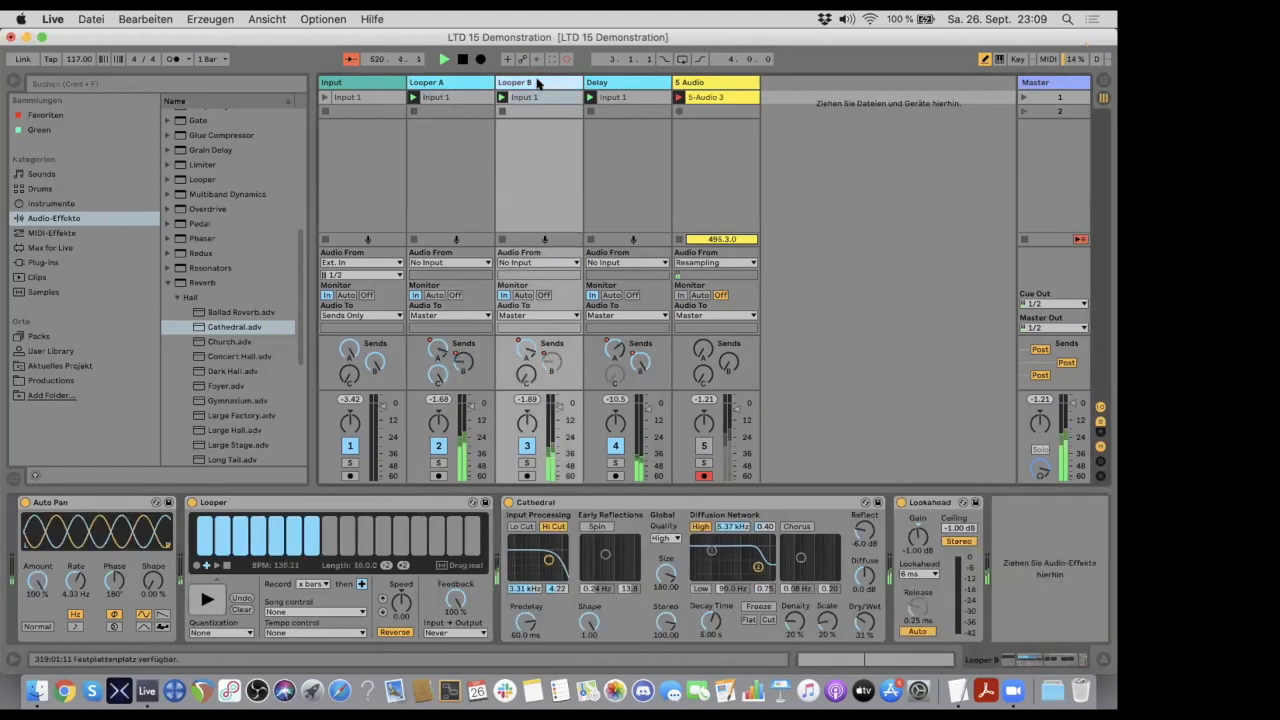
left_click_drag(455, 600, 455, 695)
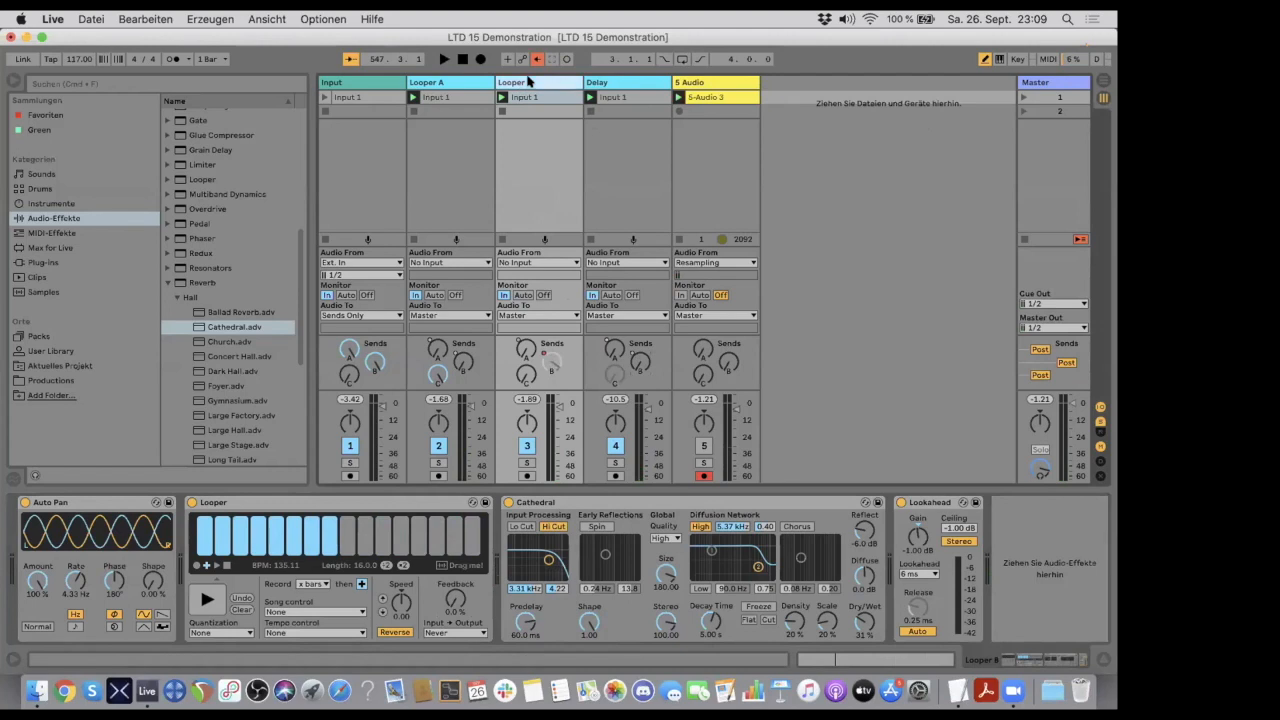
- Review the devices of the Delay, 5 Audio, Looper B and Looper A tracks in turn
left_click(624, 82)
left_click(690, 82)
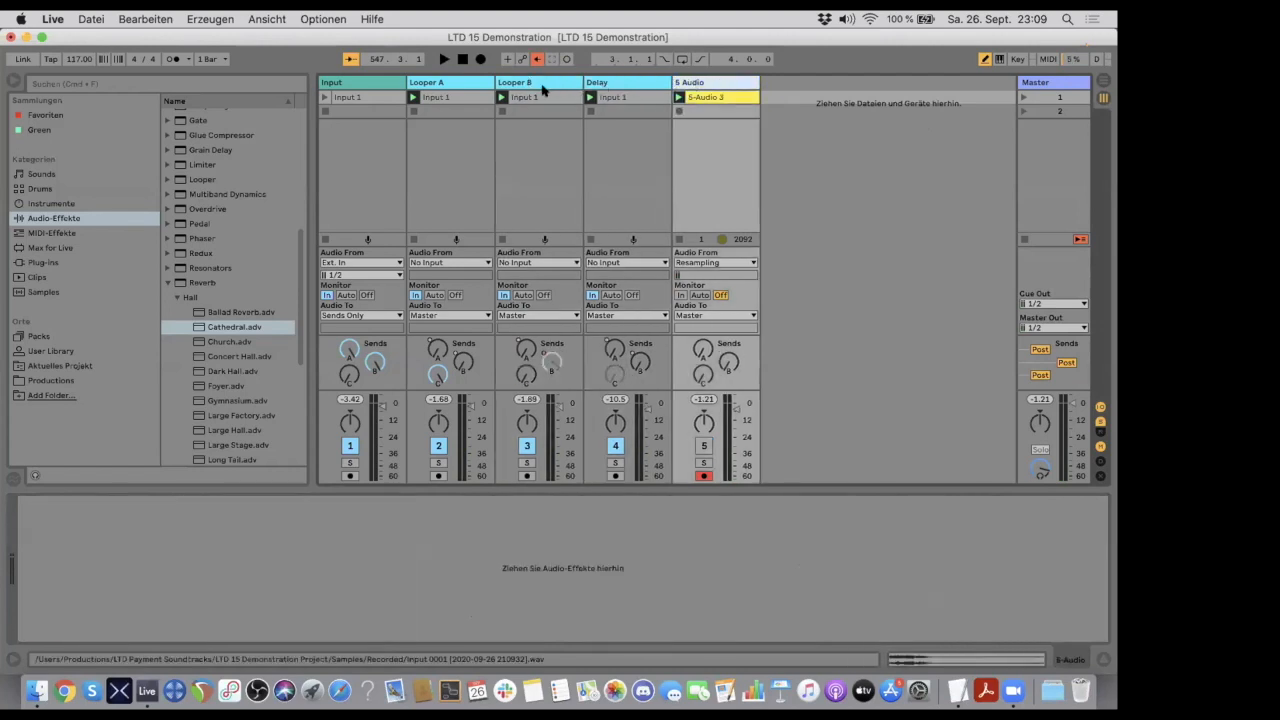
left_click(540, 82)
left_click(450, 82)
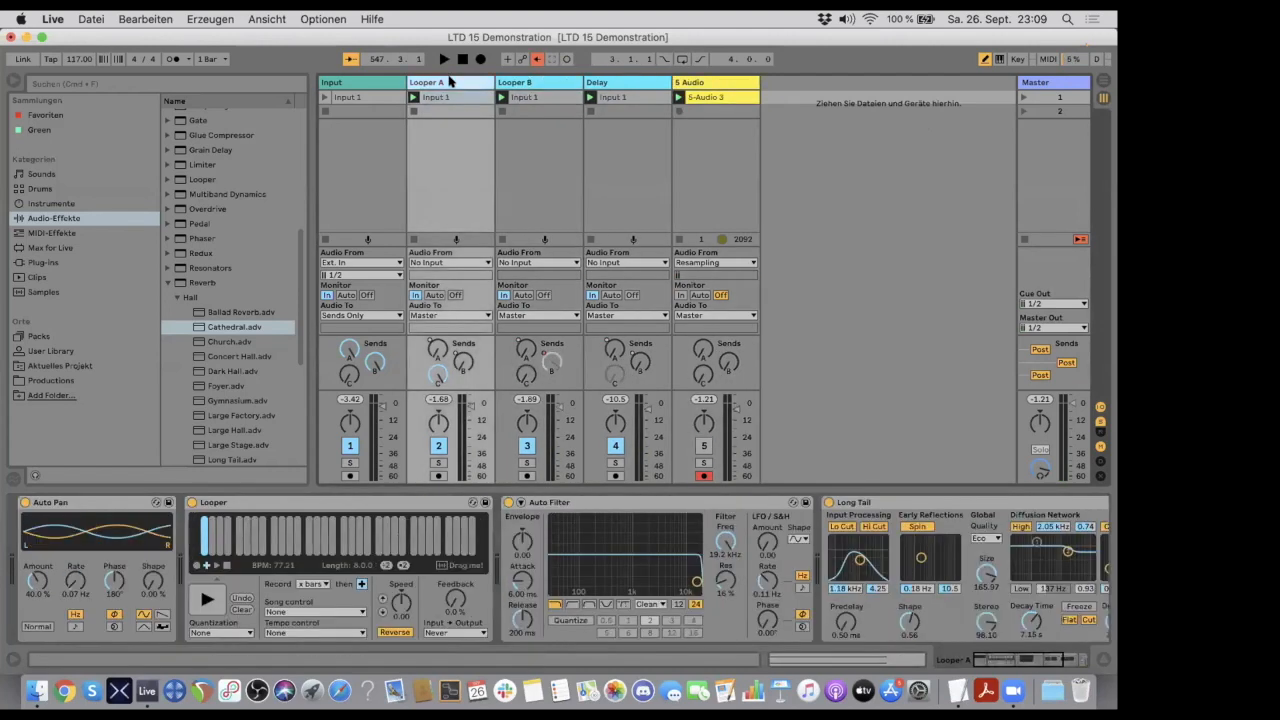